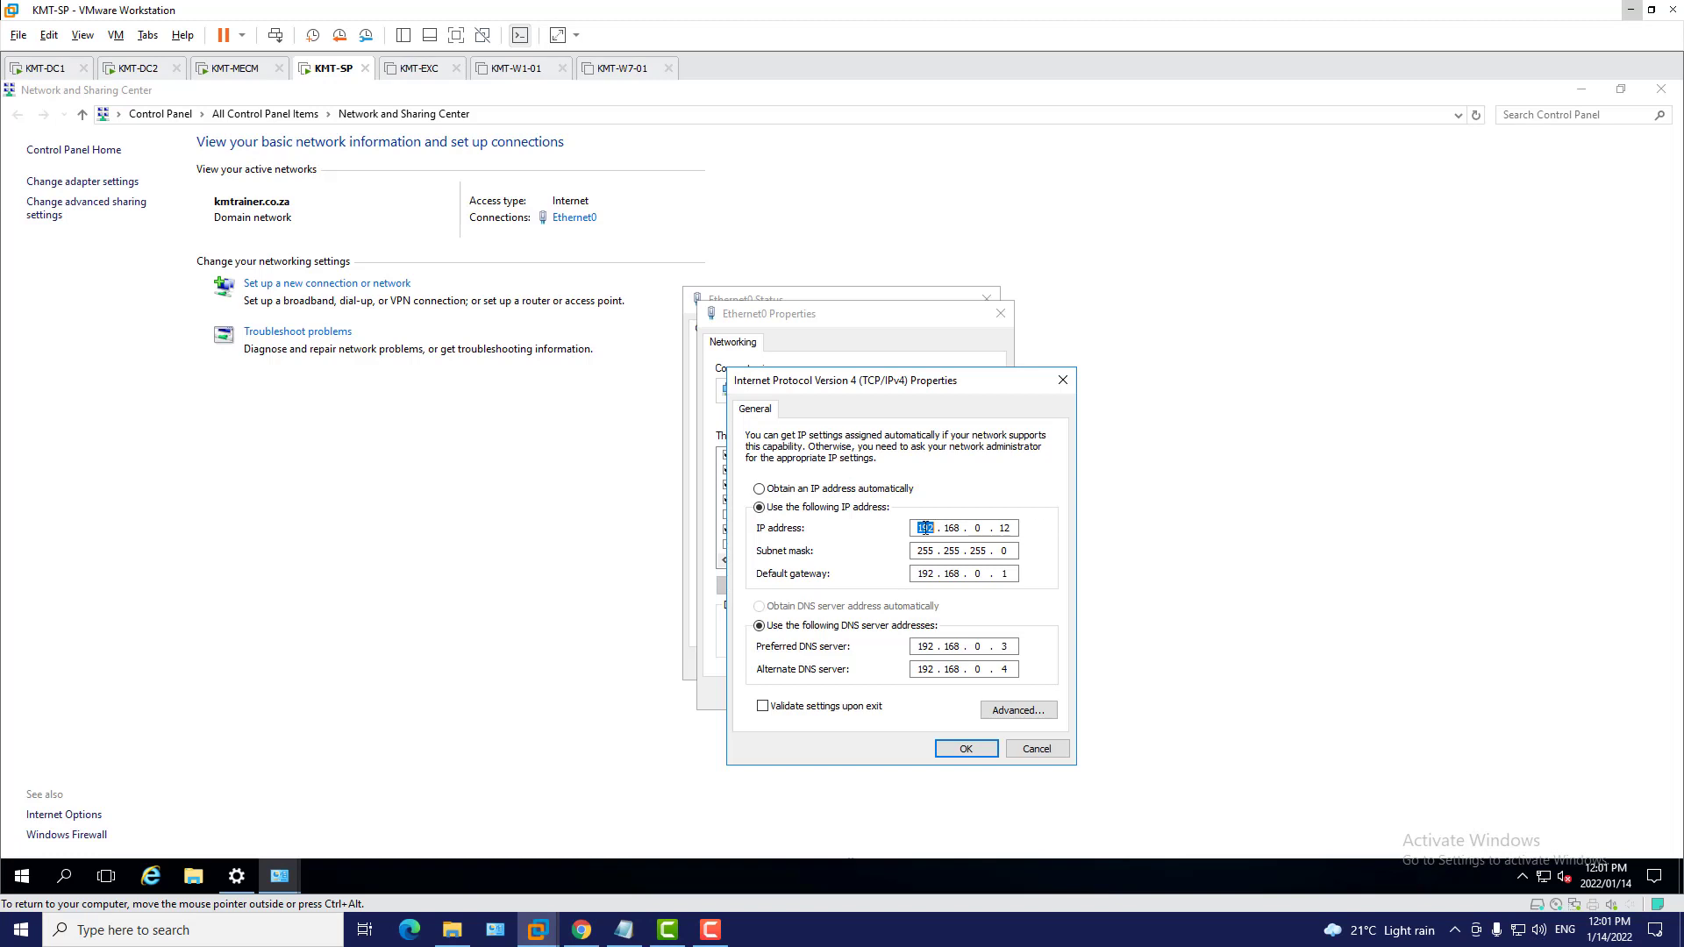
# Review the static IPv4 address settings and the system details of the KMT-SP server, closing each window
pyautogui.doubleClick(960, 529)
pyautogui.doubleClick(977, 529)
pyautogui.doubleClick(1003, 529)
pyautogui.click(978, 758)
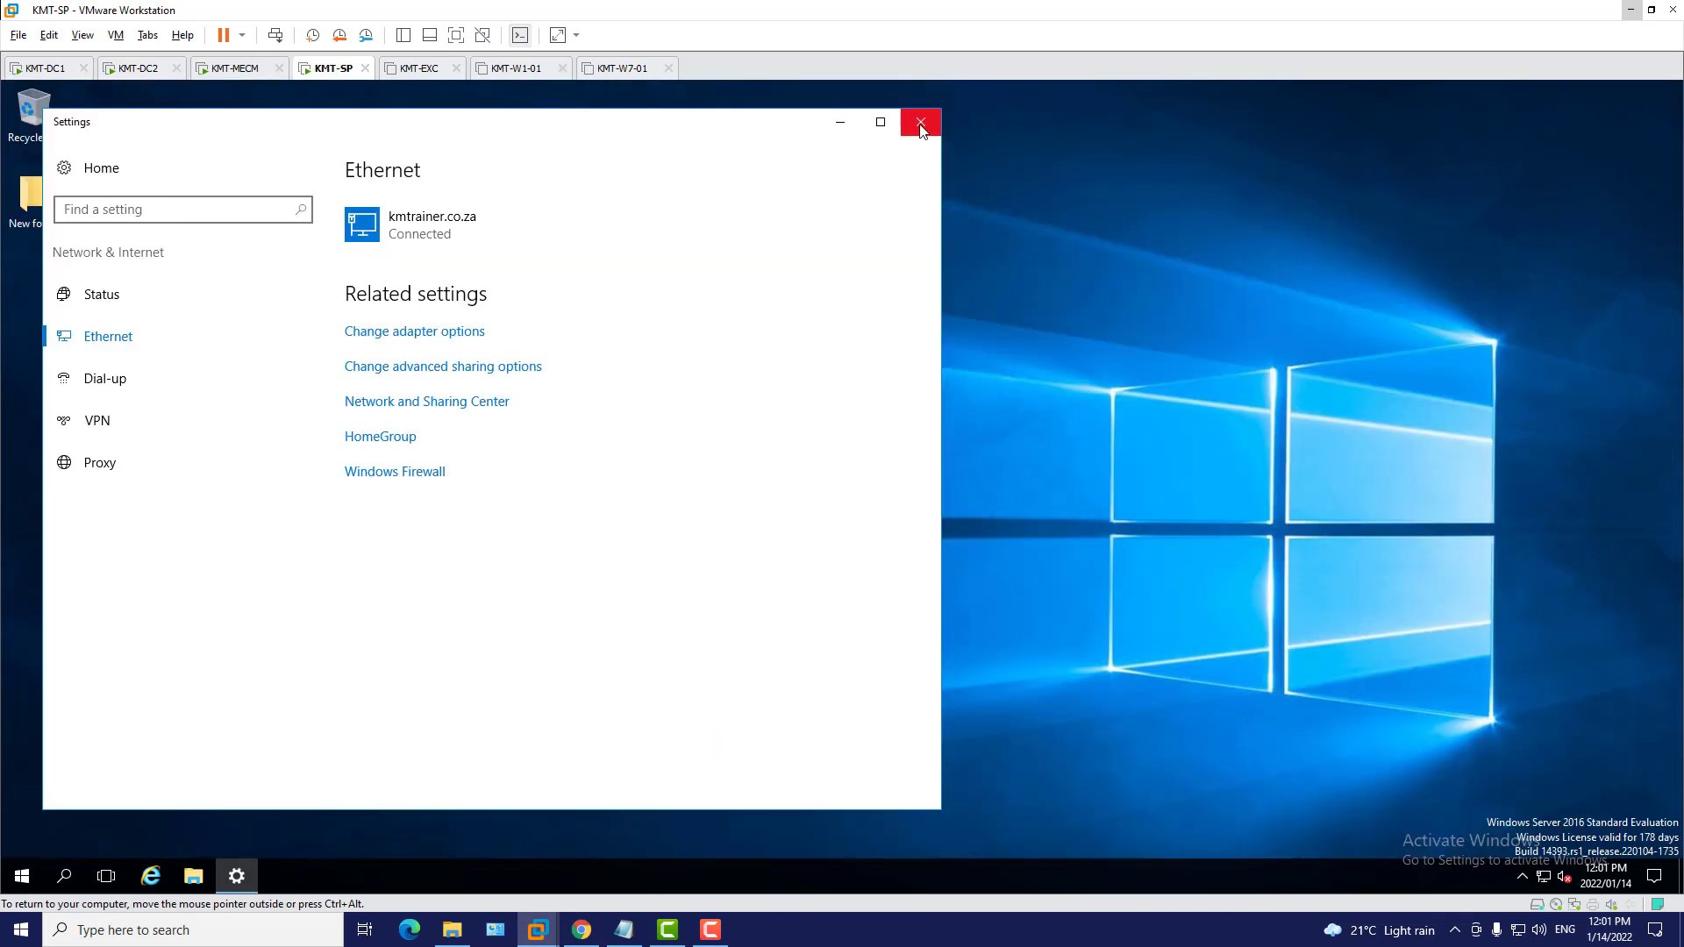
pyautogui.moveTo(535, 129); pyautogui.dragTo(743, 151)
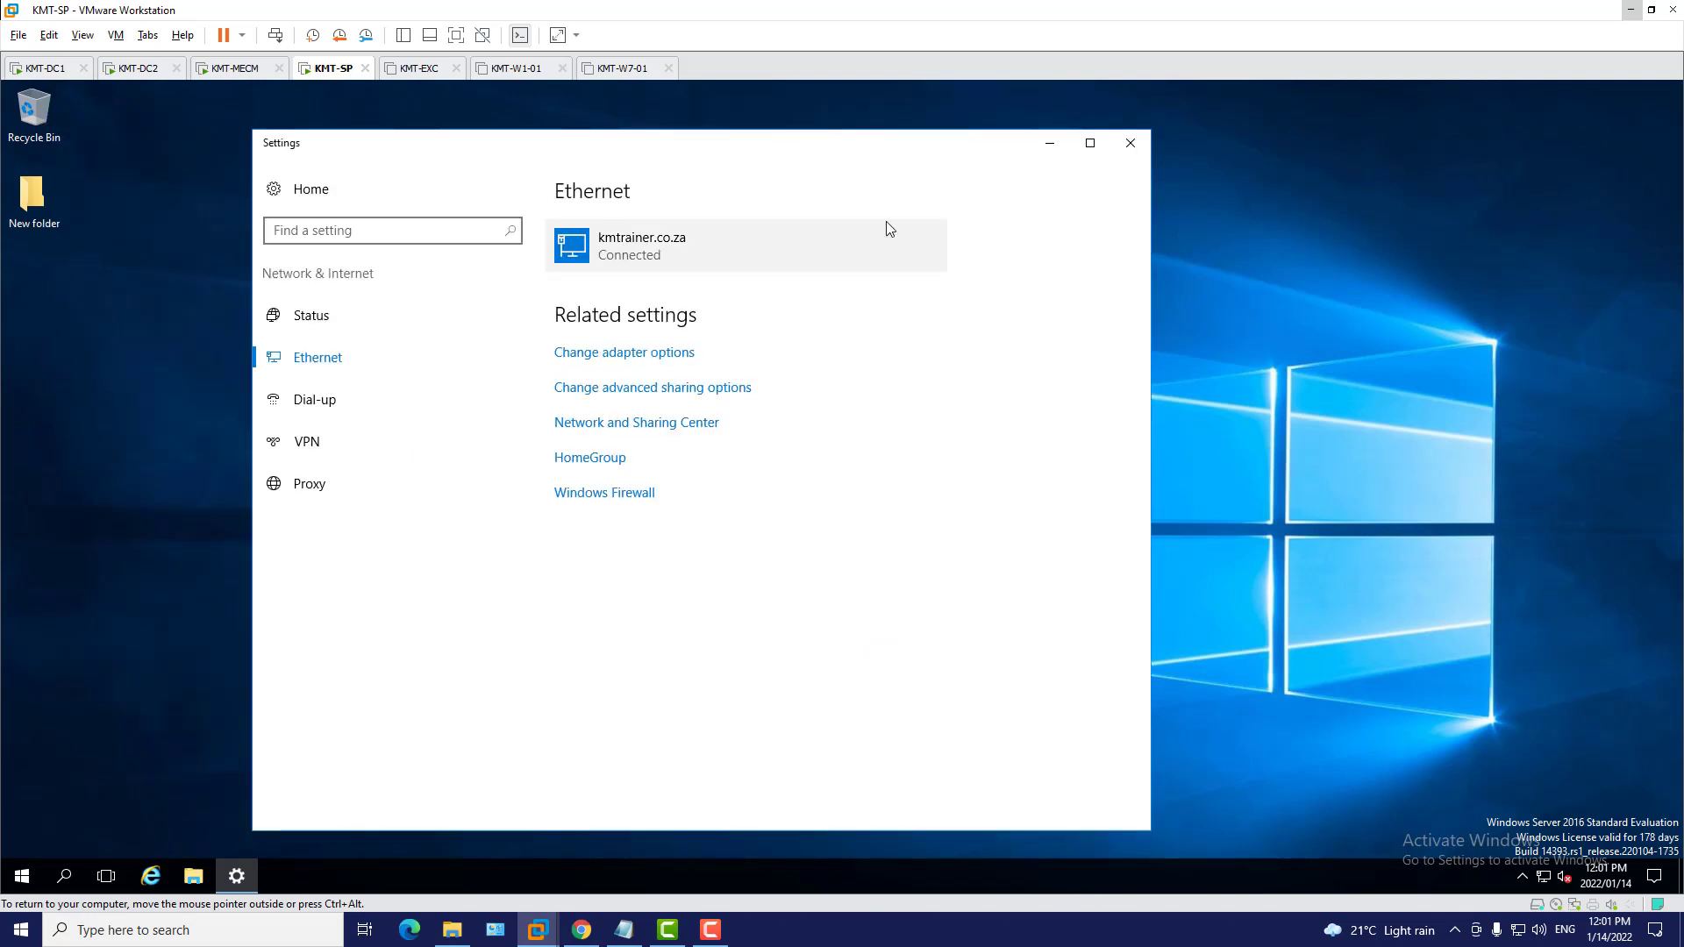
pyautogui.click(1131, 142)
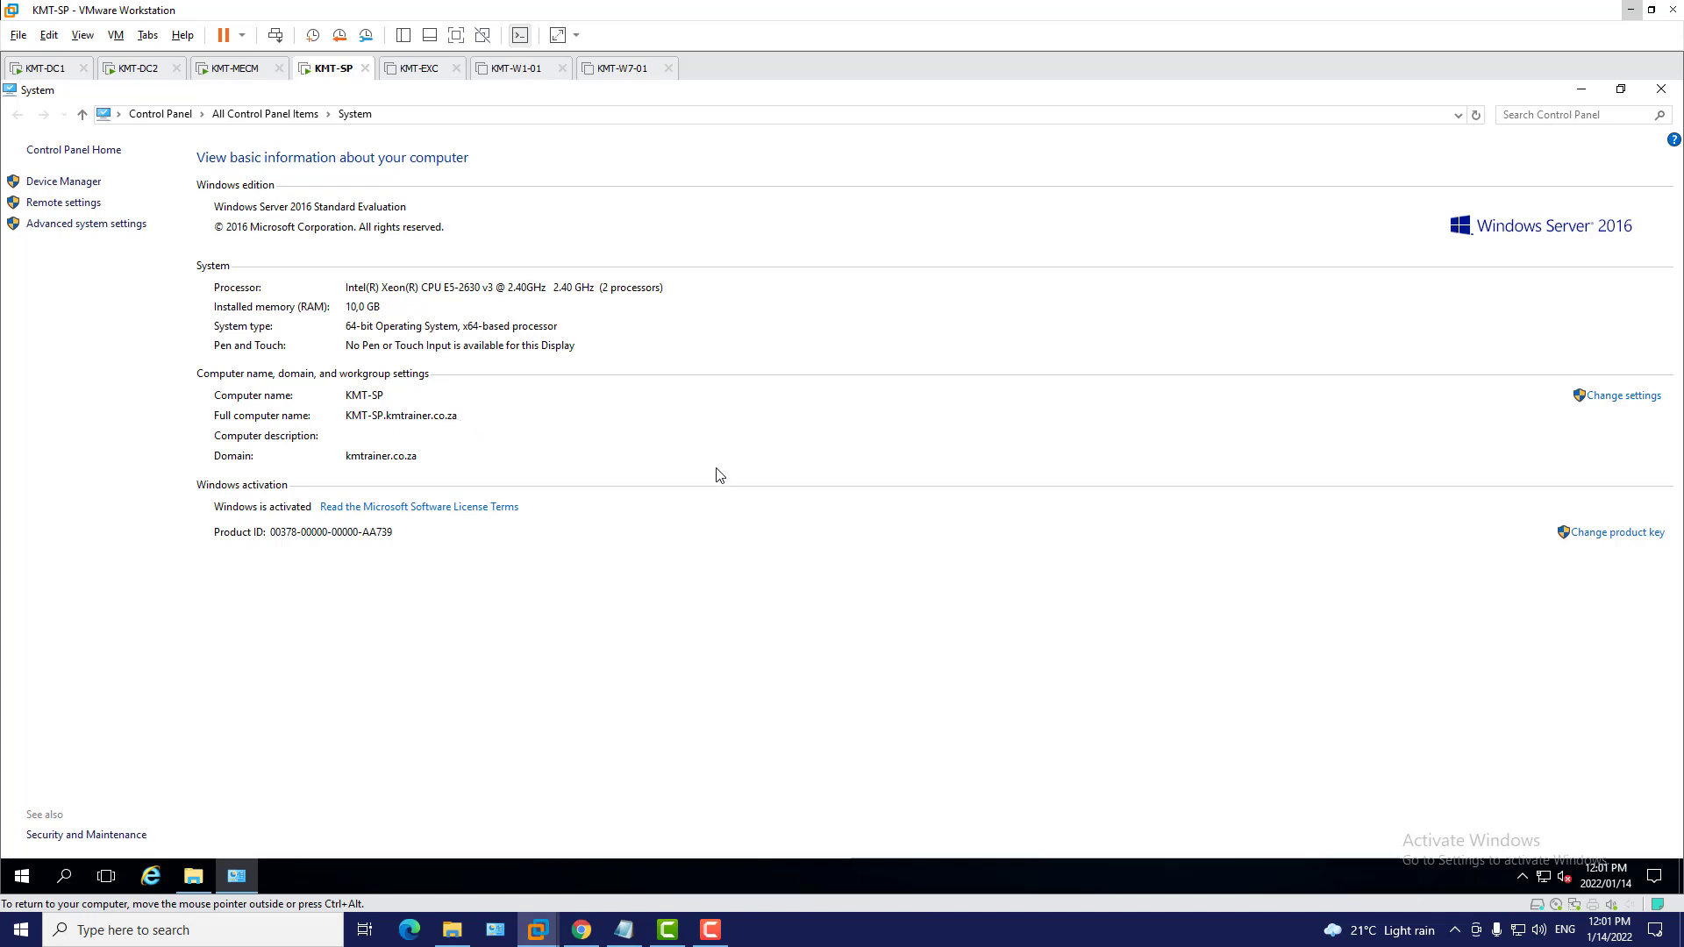
pyautogui.click(1661, 92)
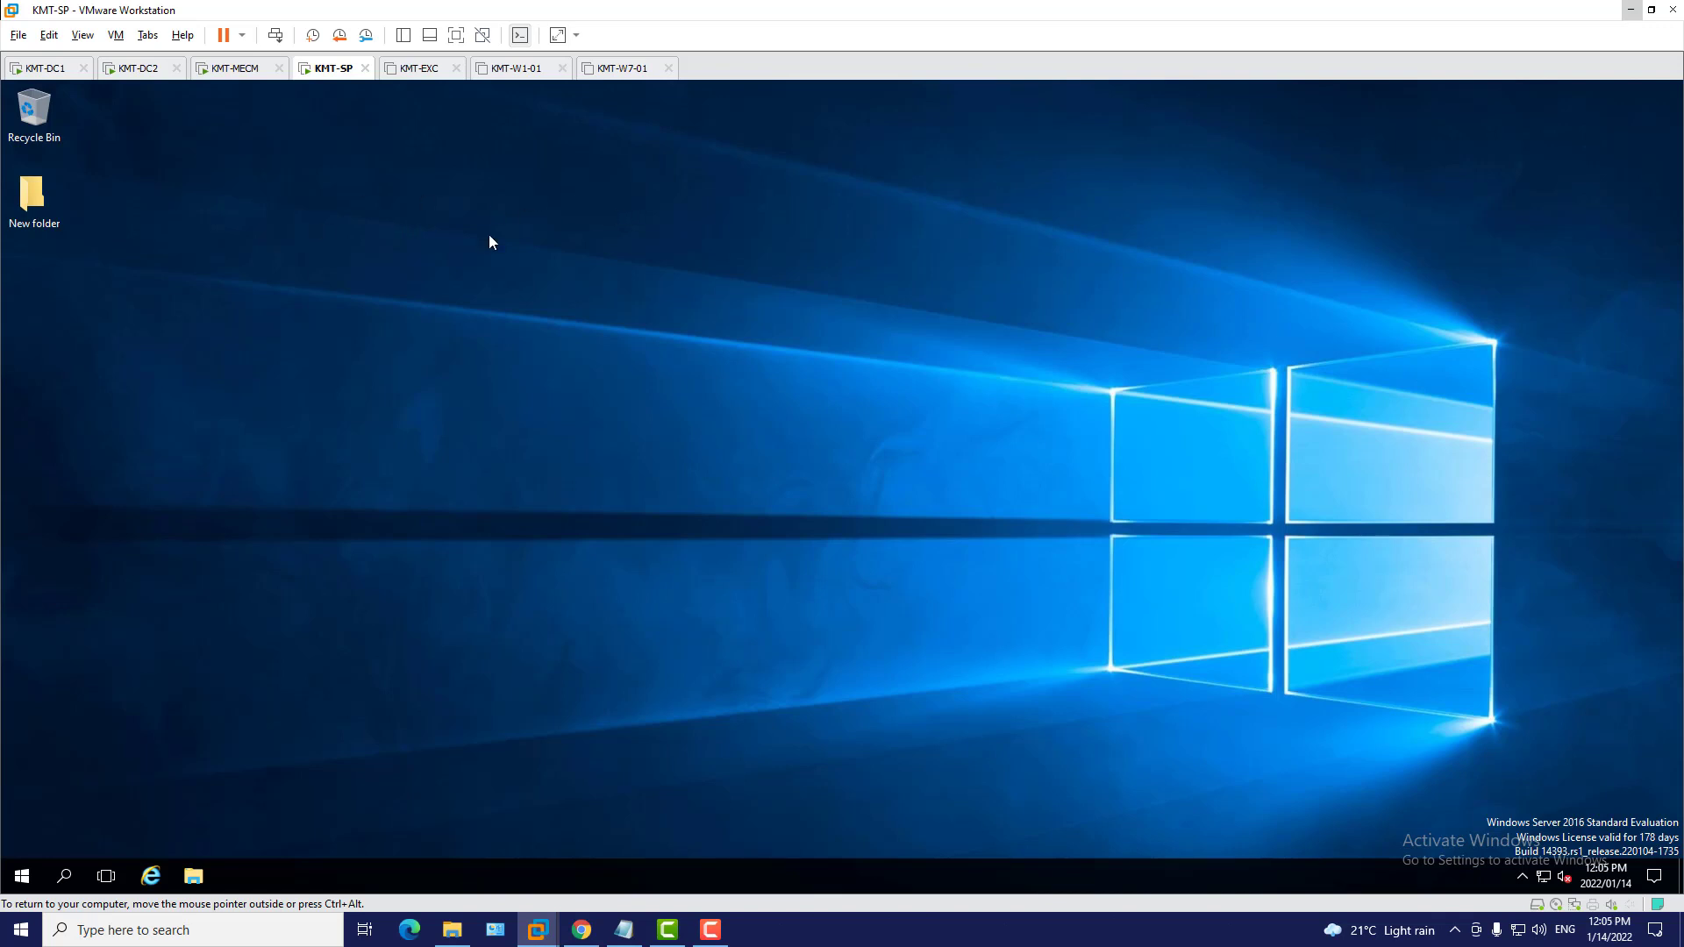
# Look through the KMT-MECM, KMT-DC2, KMT-DC1 and KMT-EXC virtual machines and return to KMT-SP
pyautogui.click(230, 68)
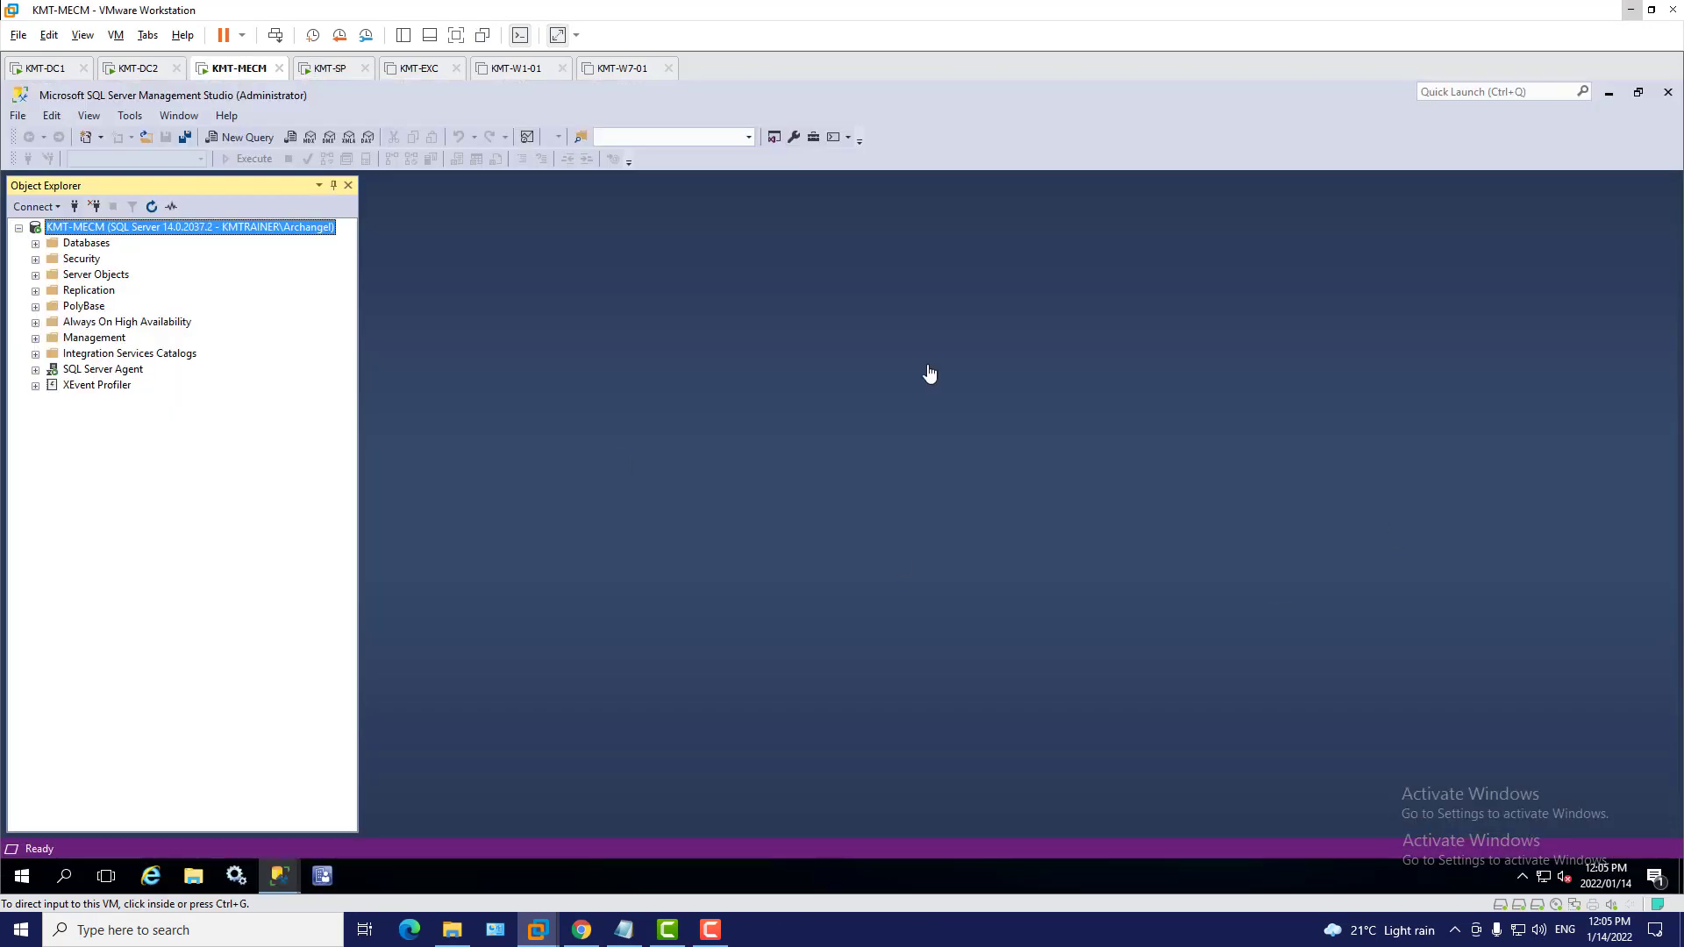
pyautogui.click(132, 70)
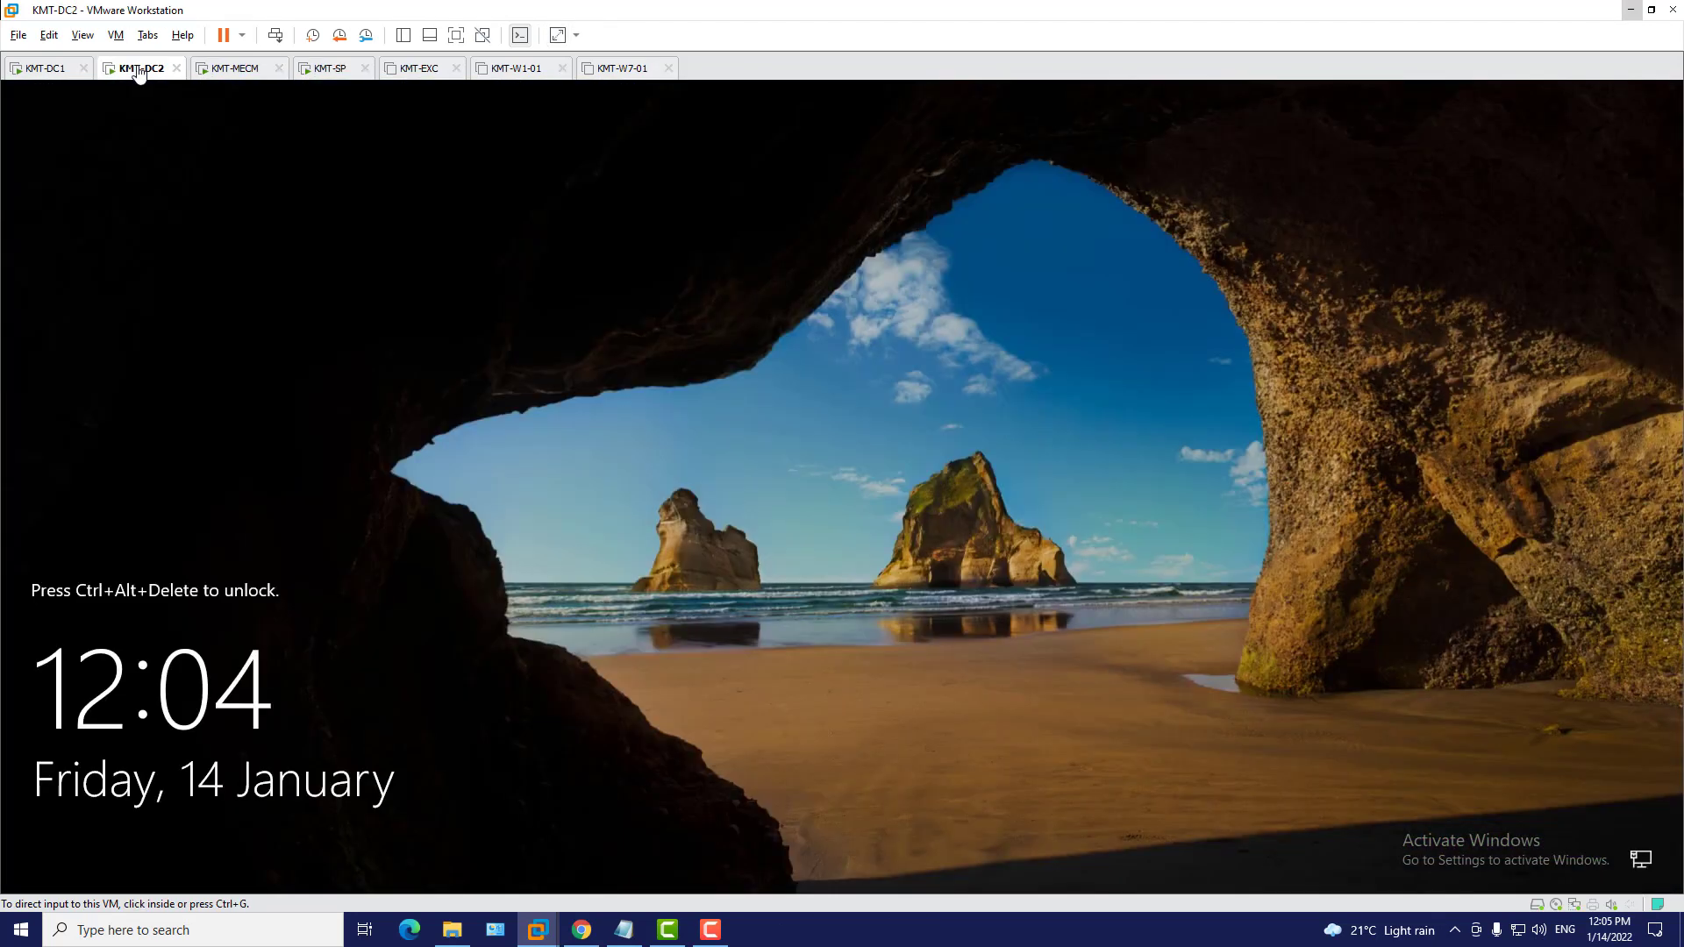
pyautogui.click(40, 70)
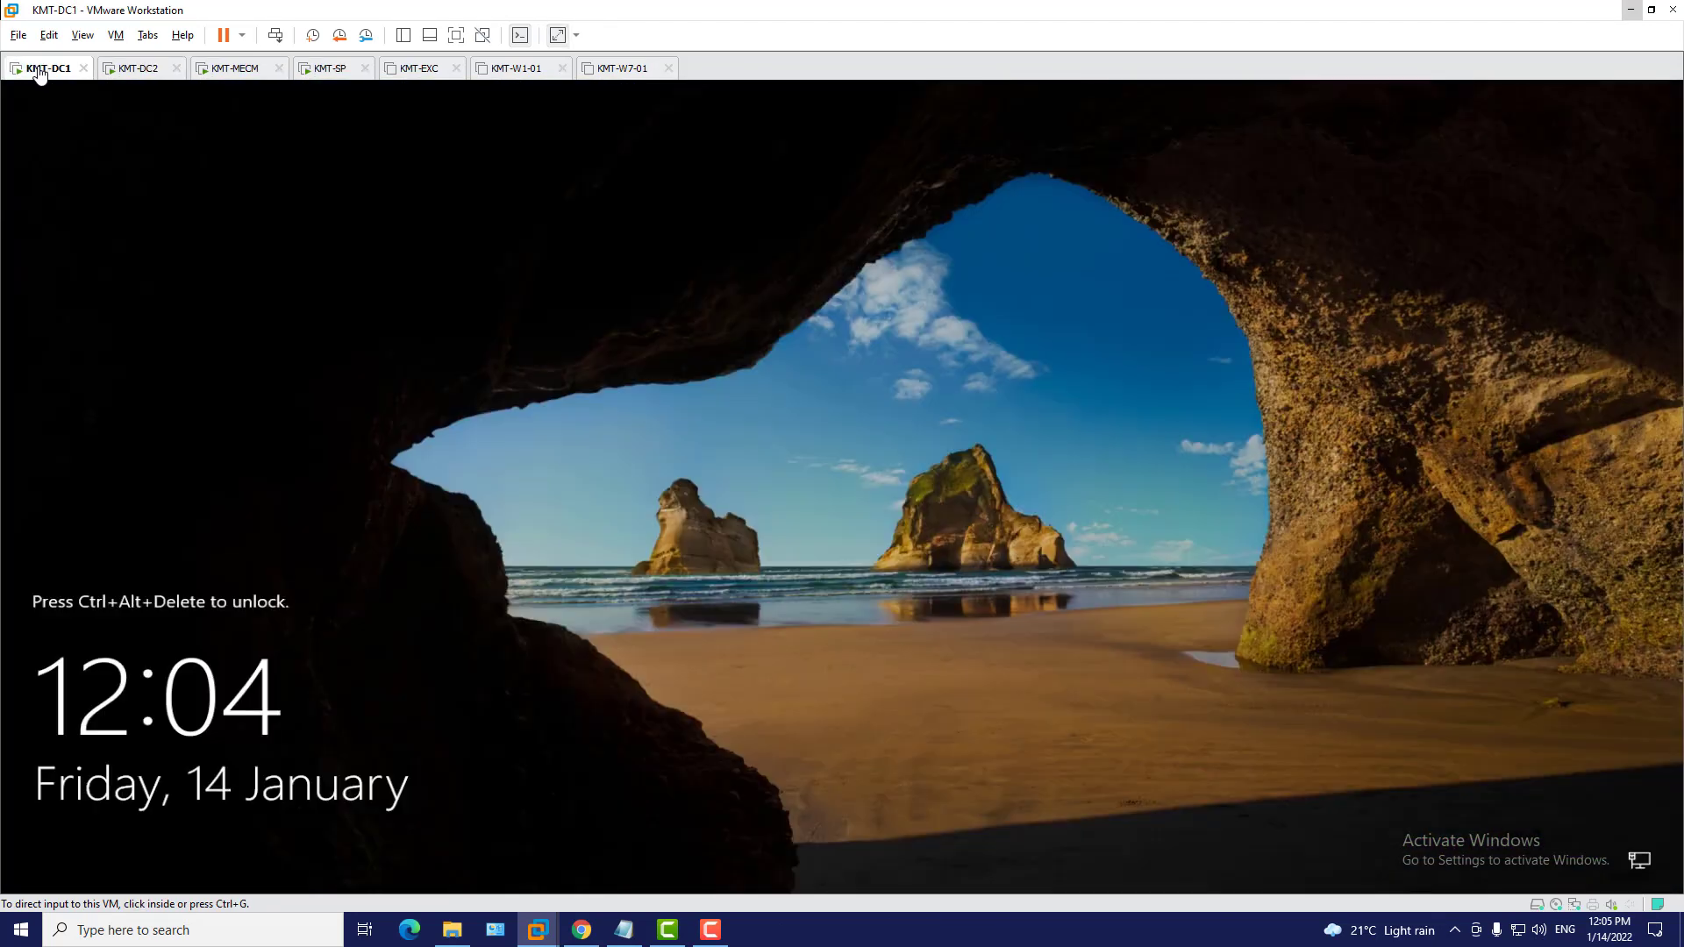
pyautogui.click(162, 77)
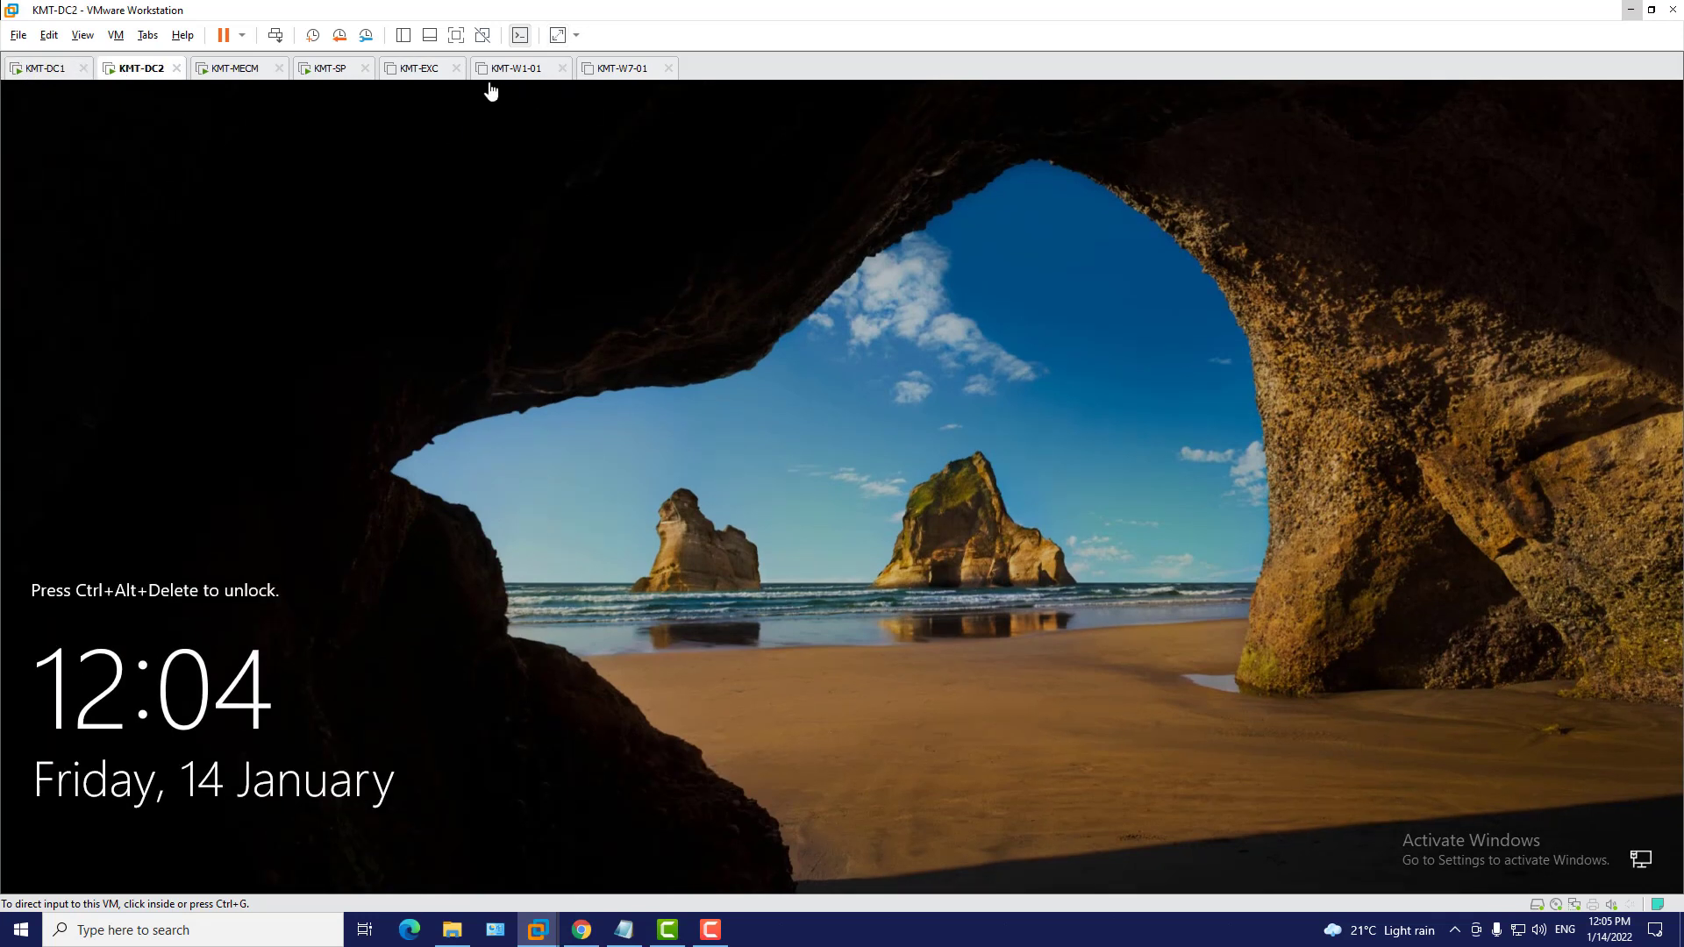
pyautogui.click(418, 70)
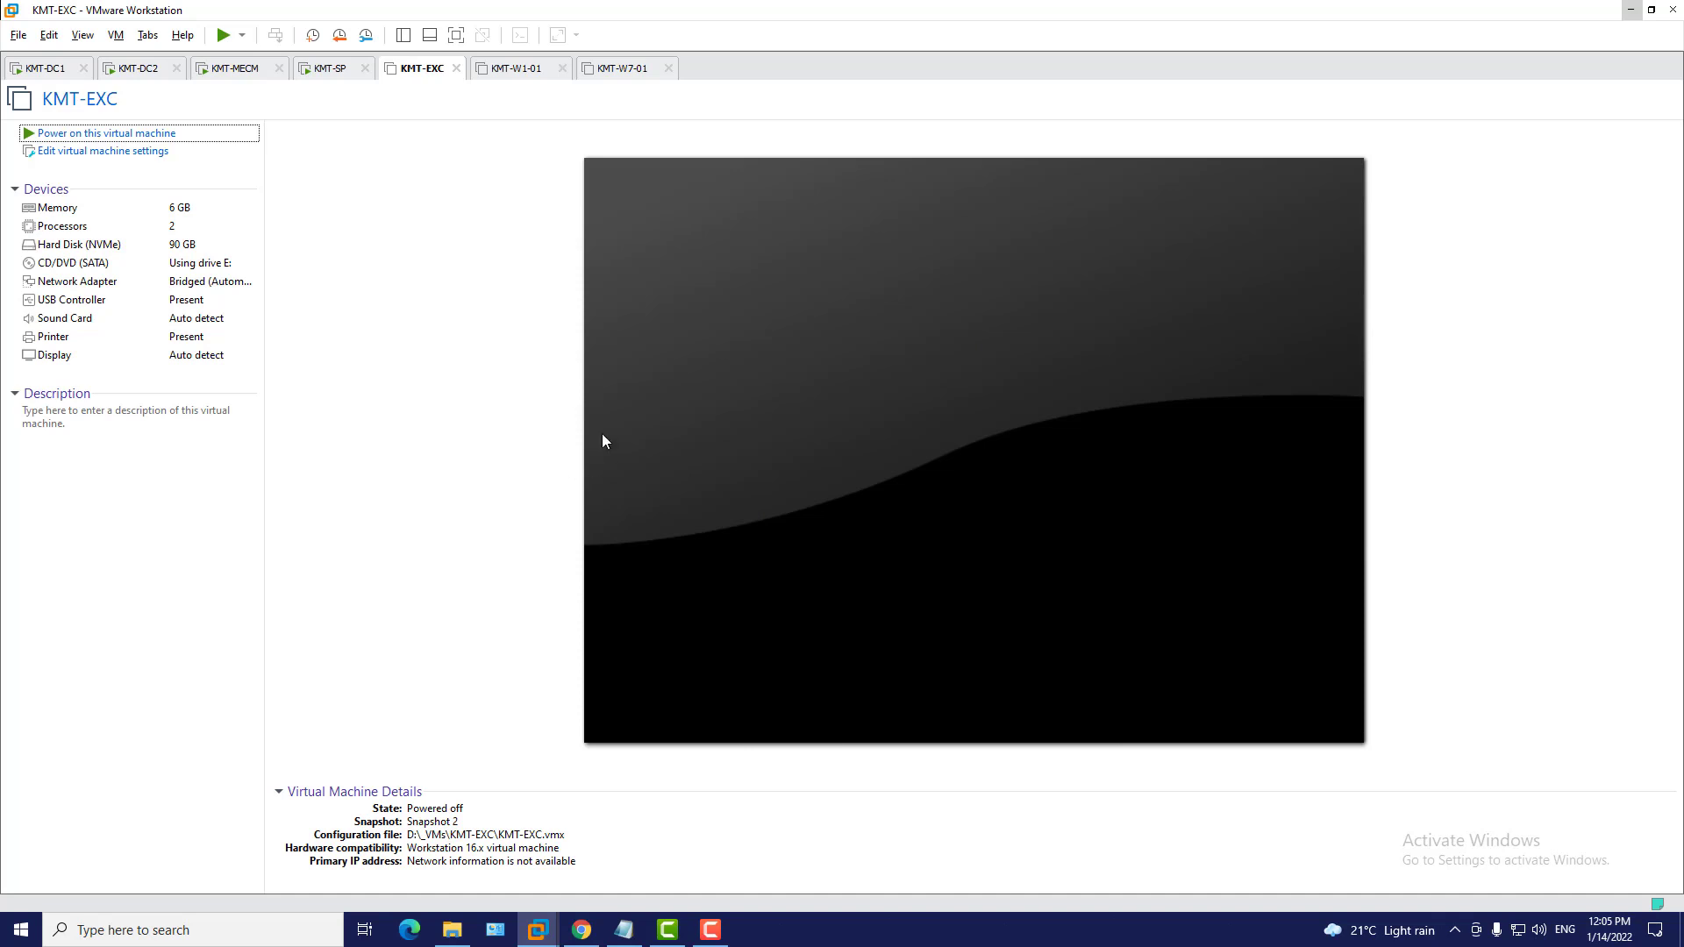
pyautogui.click(331, 69)
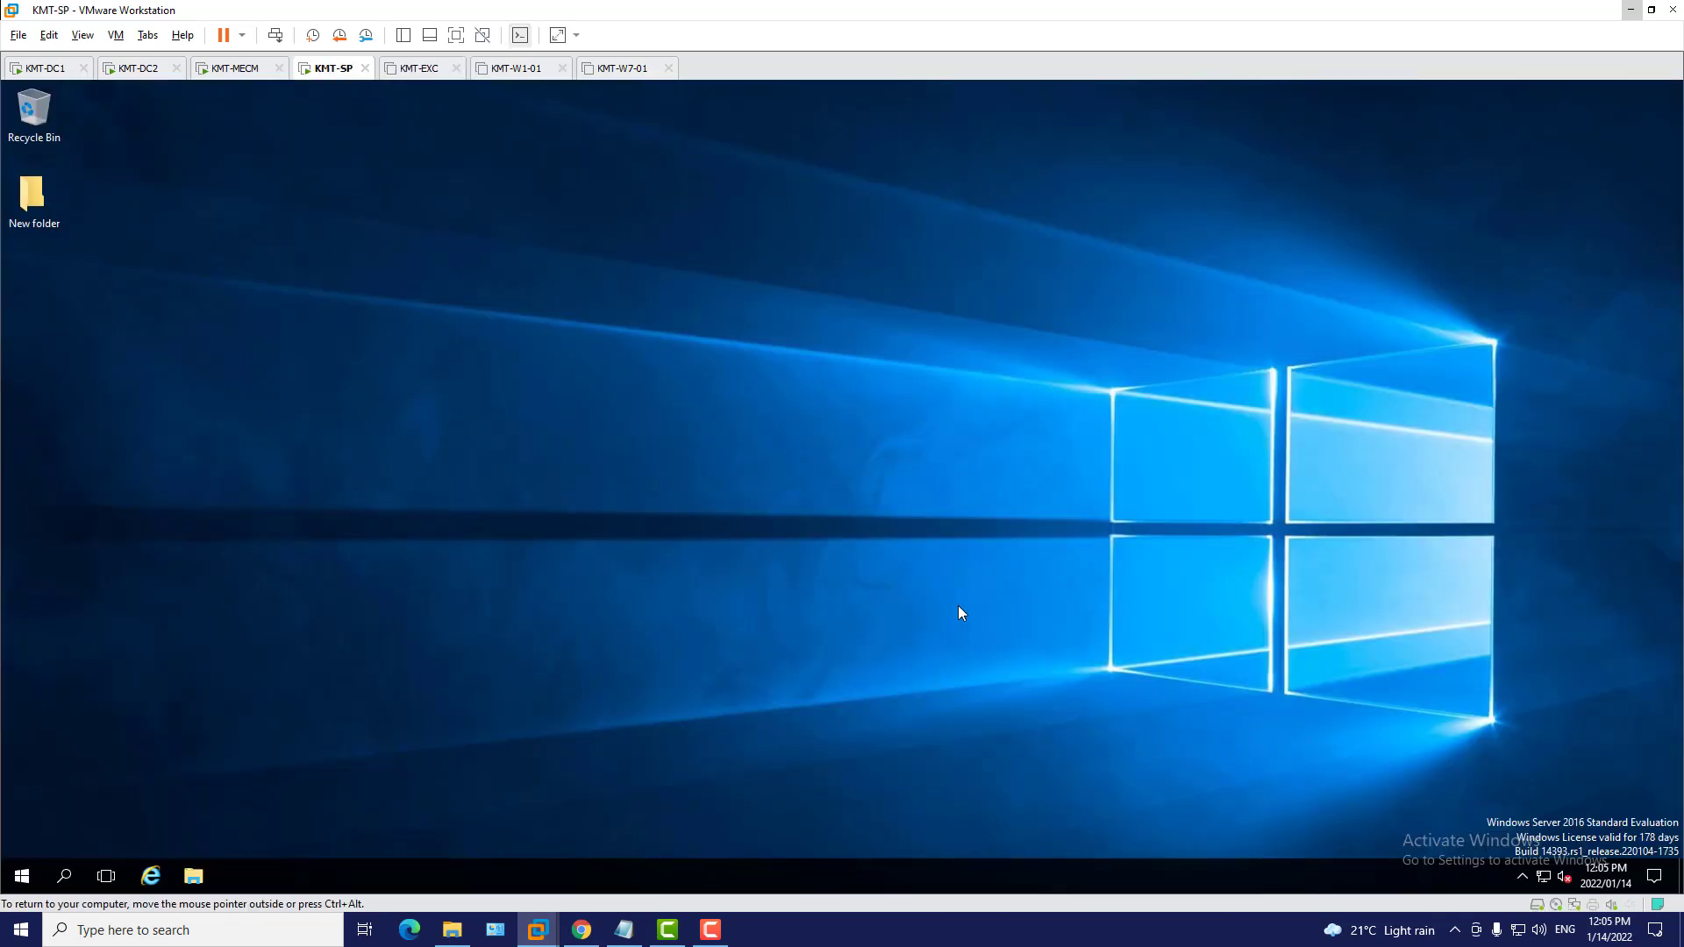
# Unlock KMT-DC1 with the account password and display the contents of the Sharepoint organizational unit
pyautogui.click(45, 70)
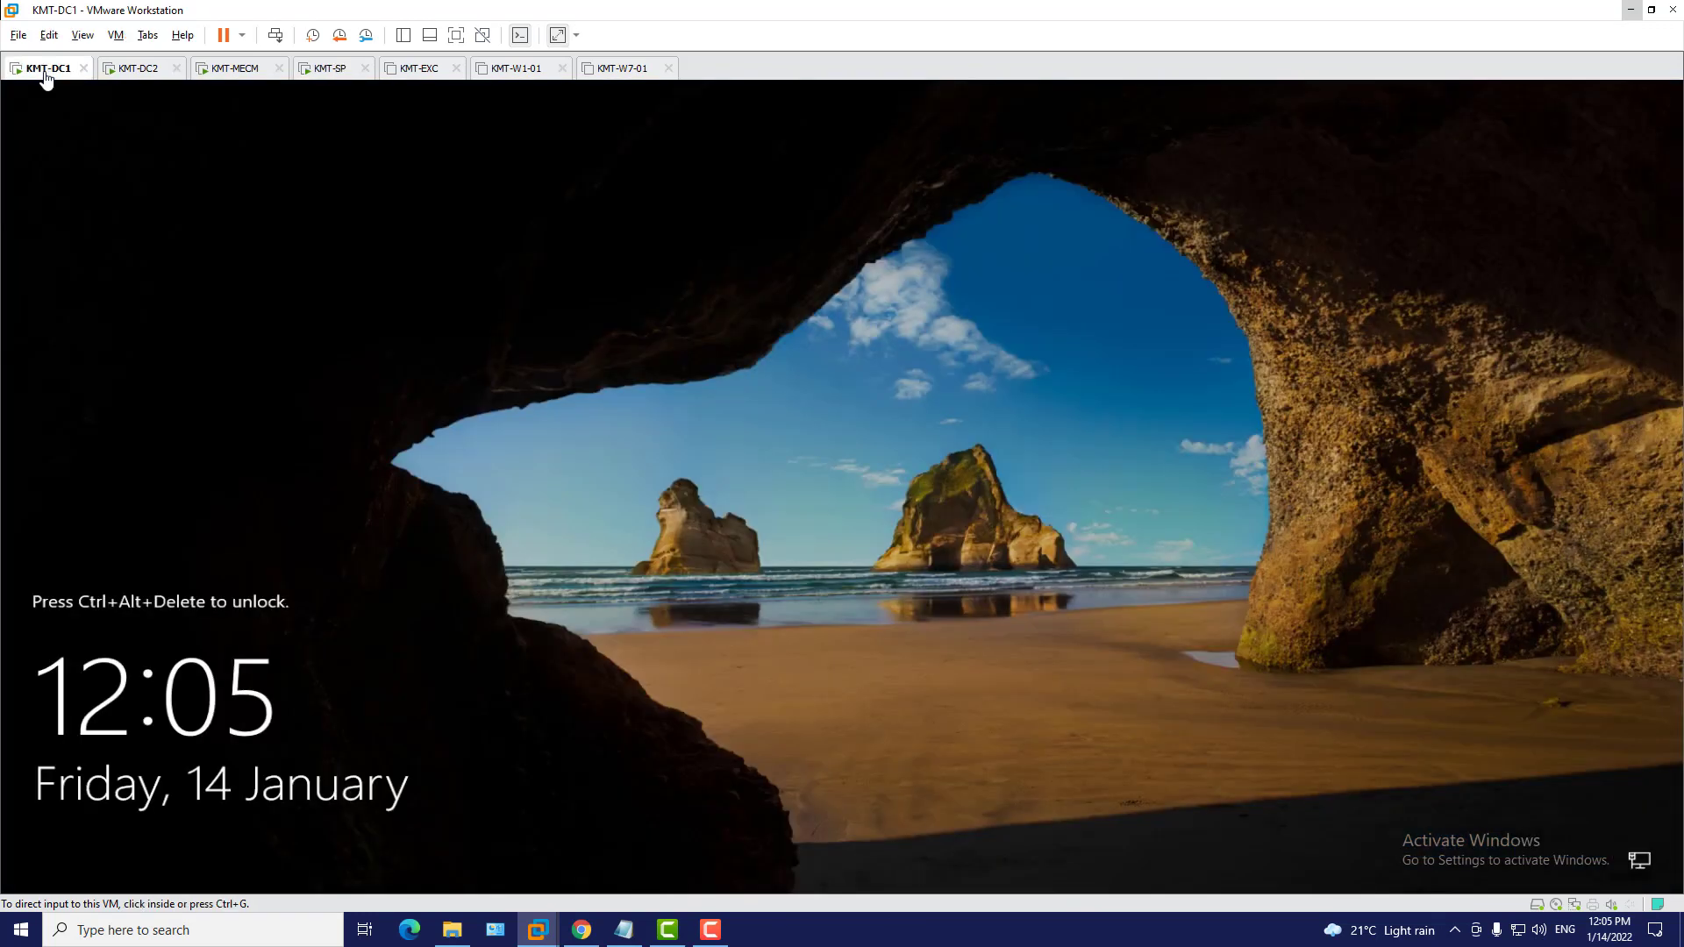
pyautogui.click(274, 39)
pyautogui.click(789, 562)
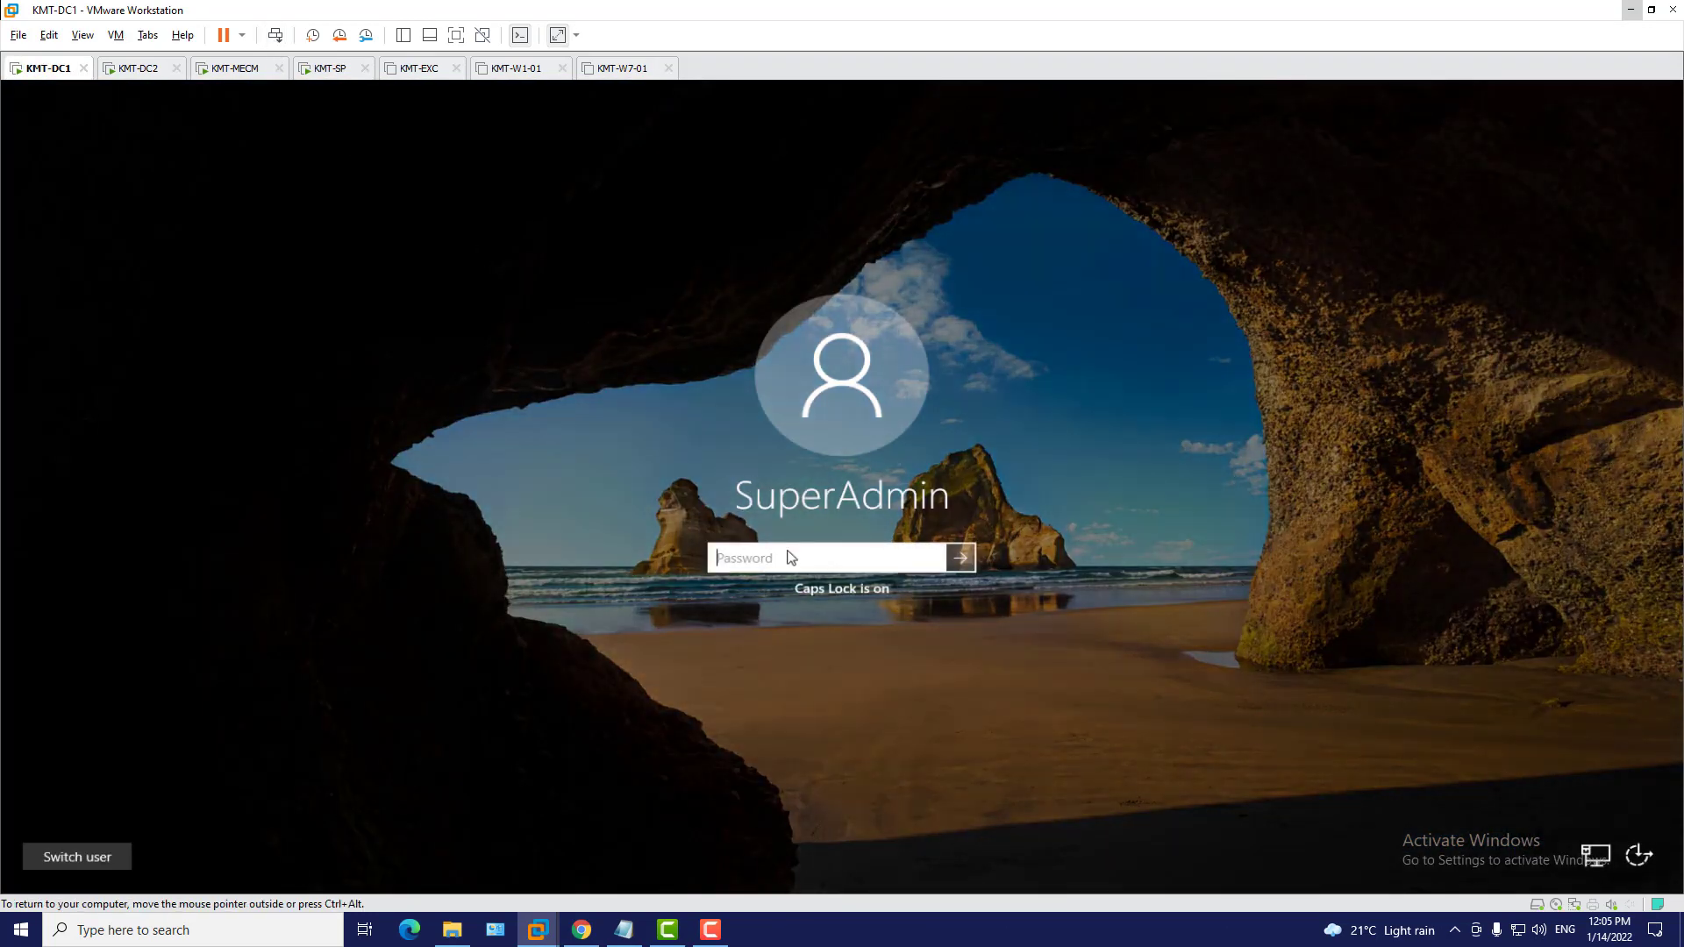
pyautogui.write('••••••••')
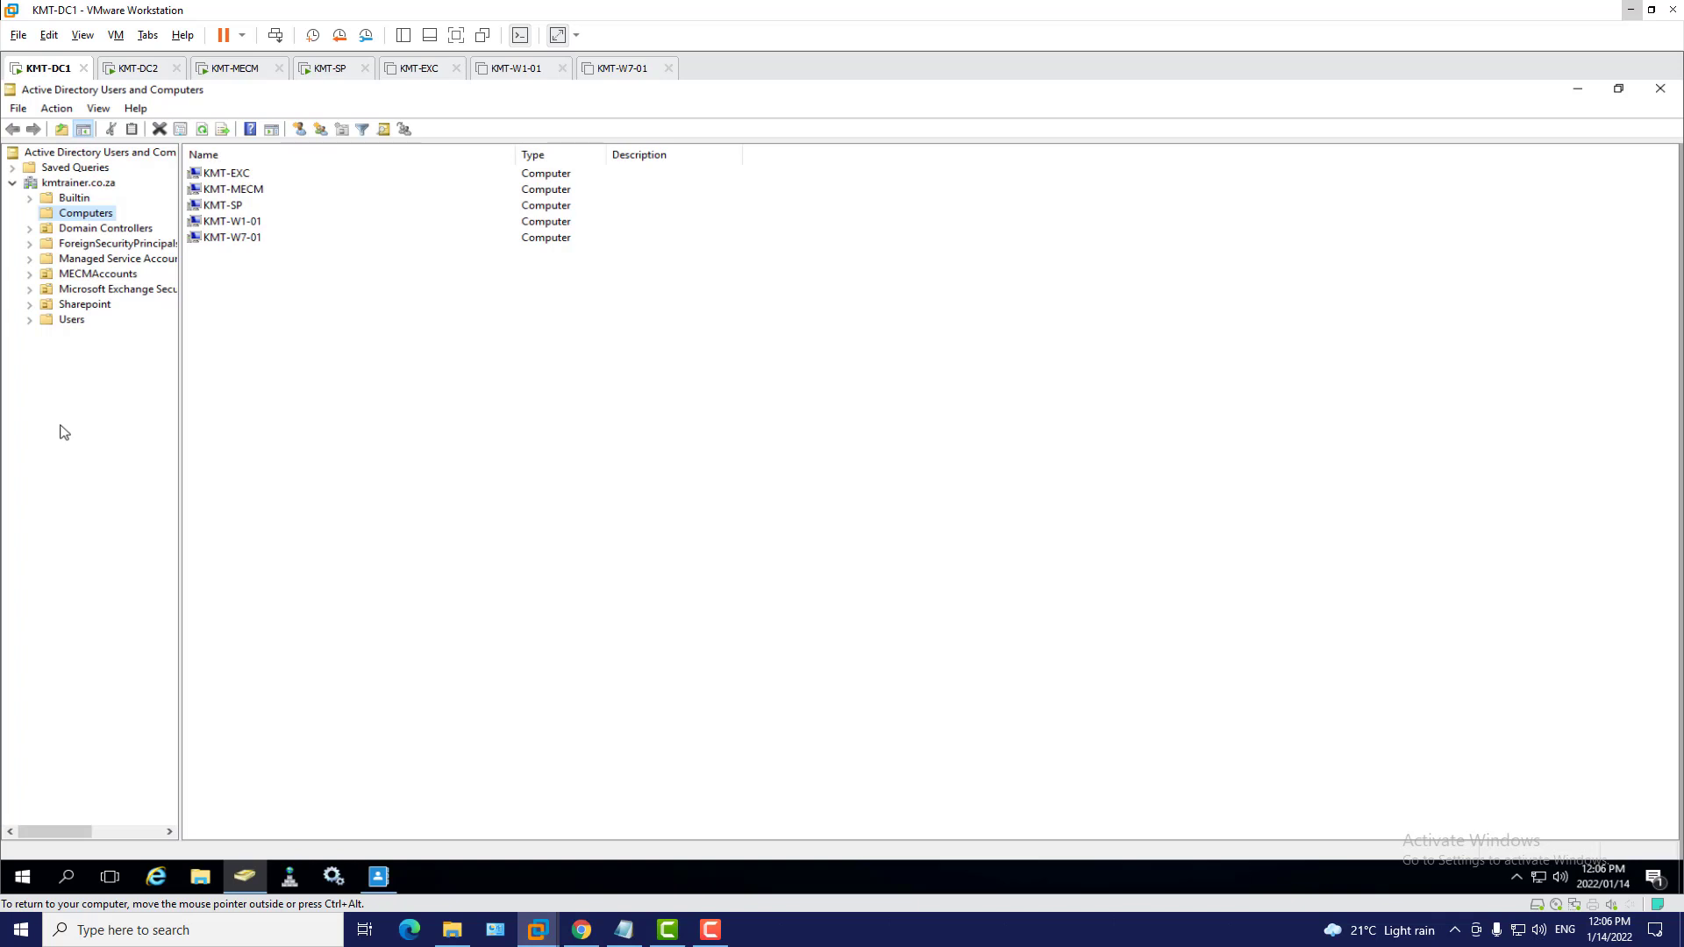
pyautogui.click(87, 307)
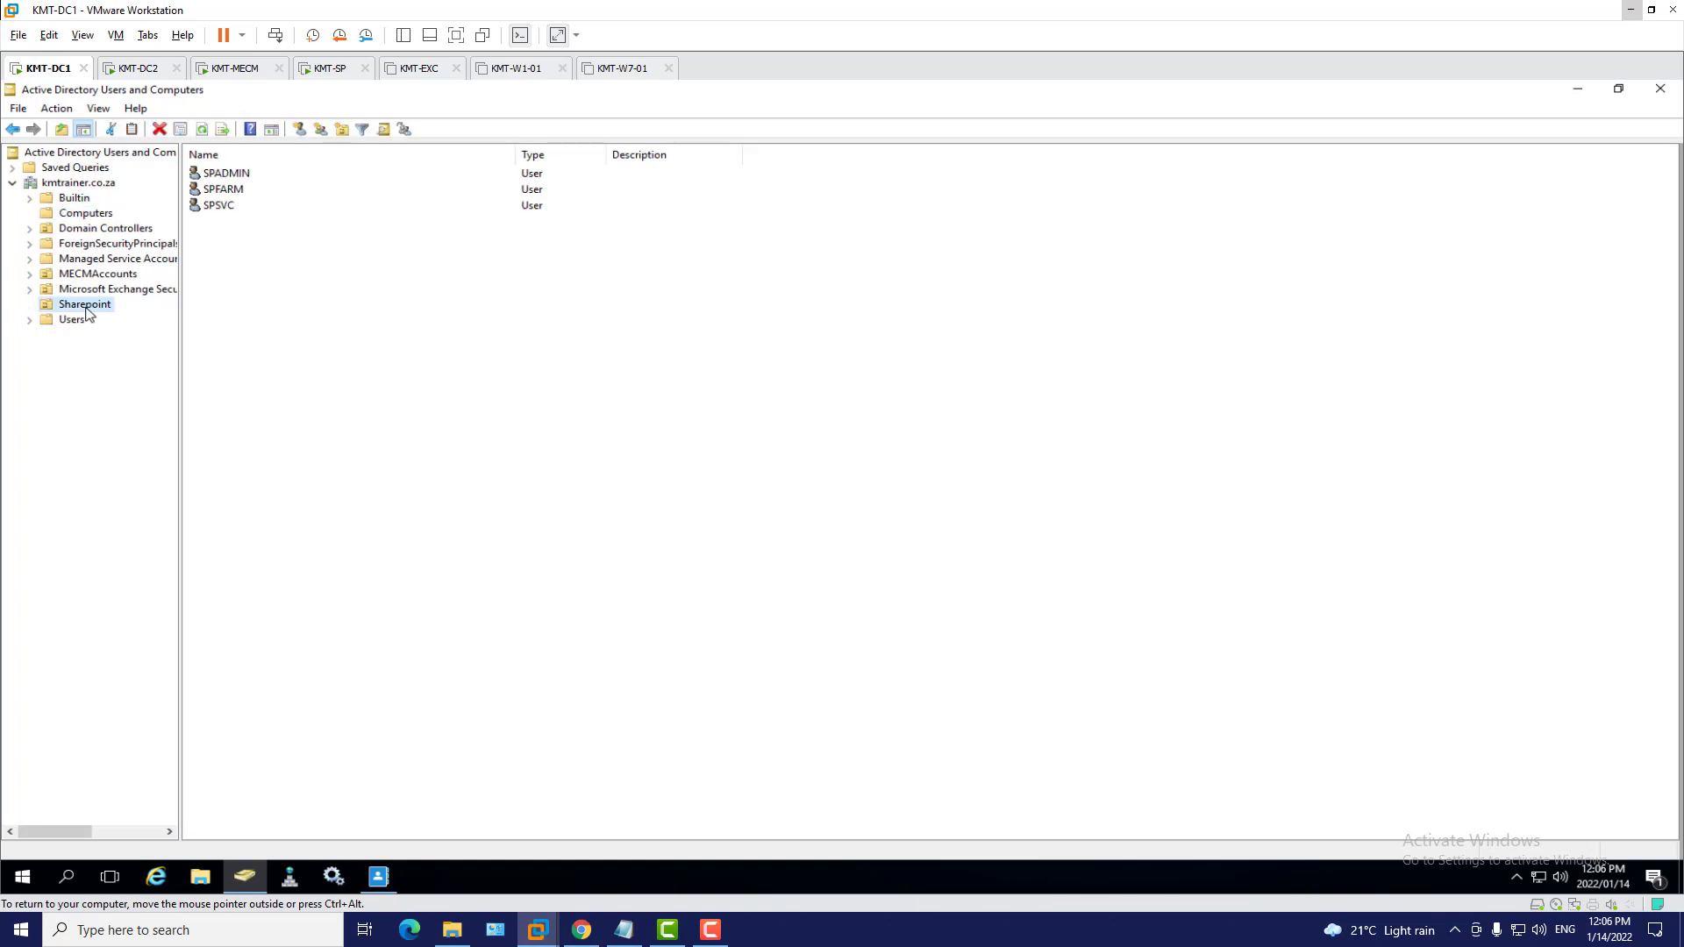
pyautogui.rightClick(92, 188)
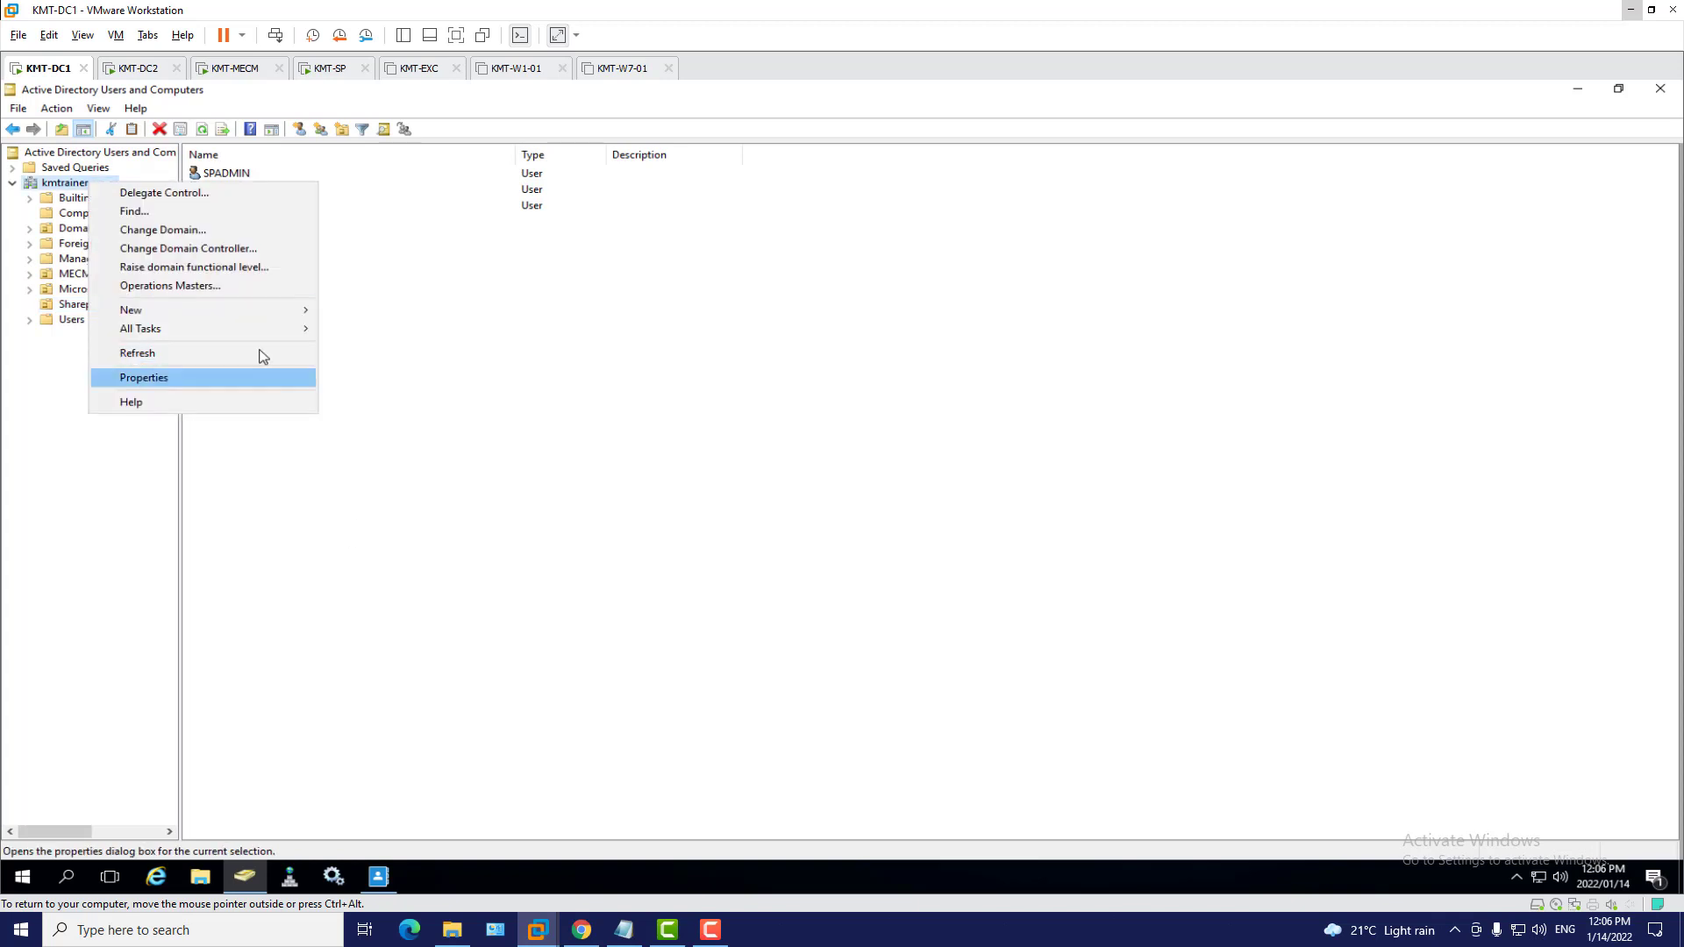
pyautogui.moveTo(241, 321)
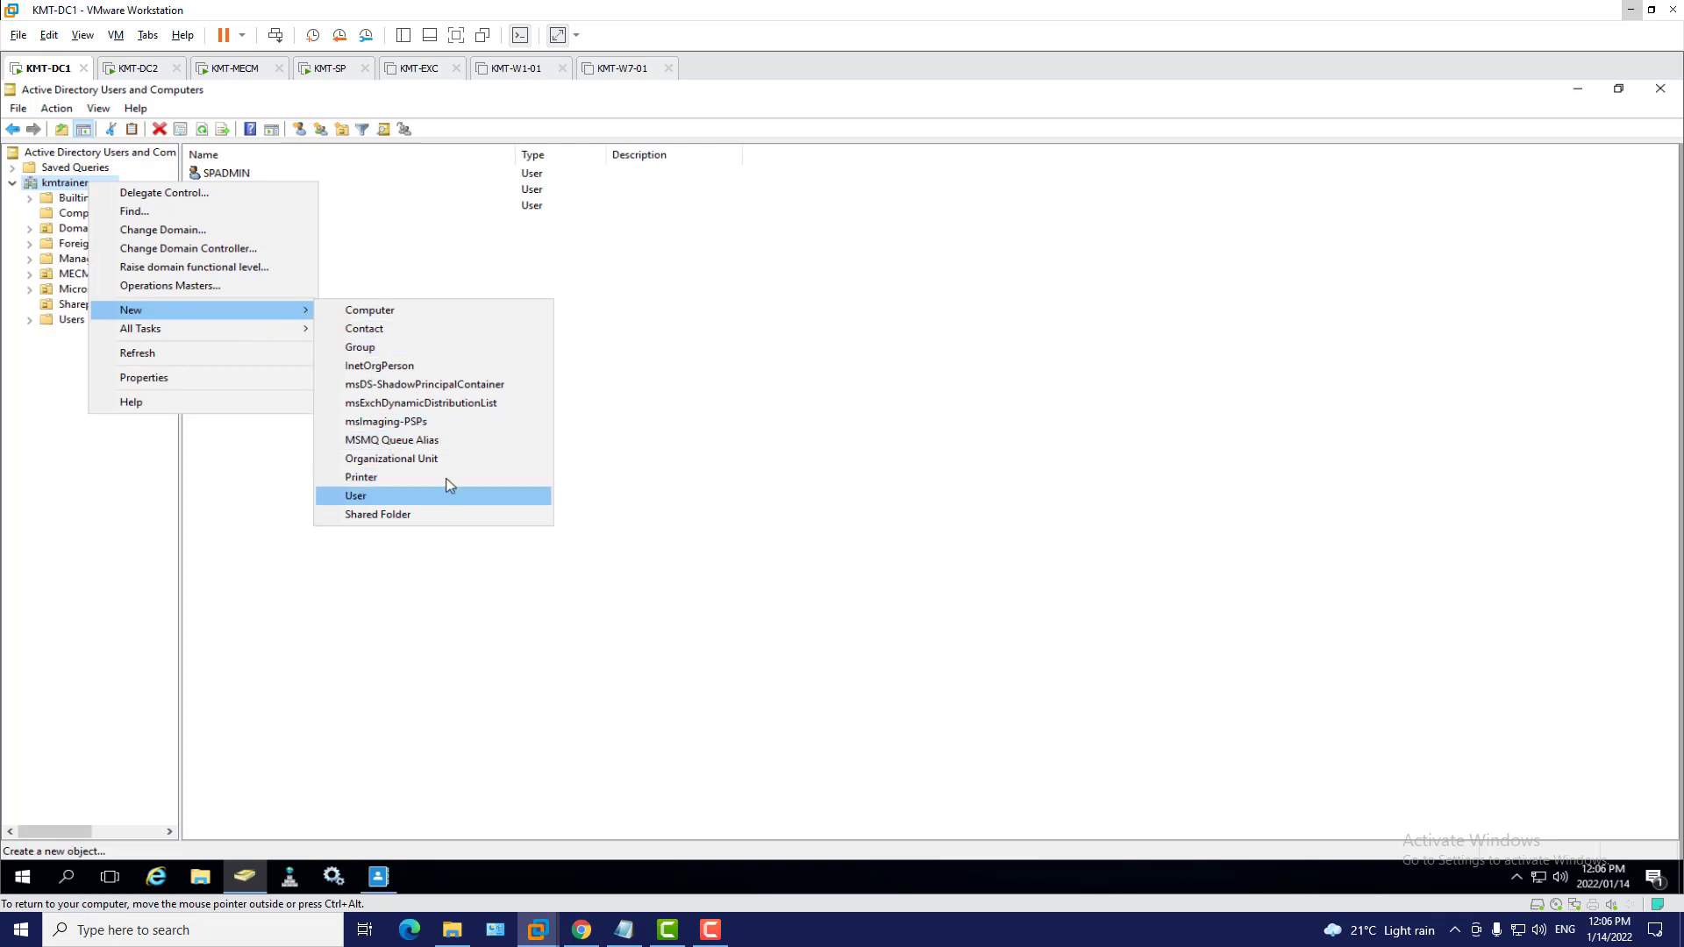
pyautogui.click(399, 459)
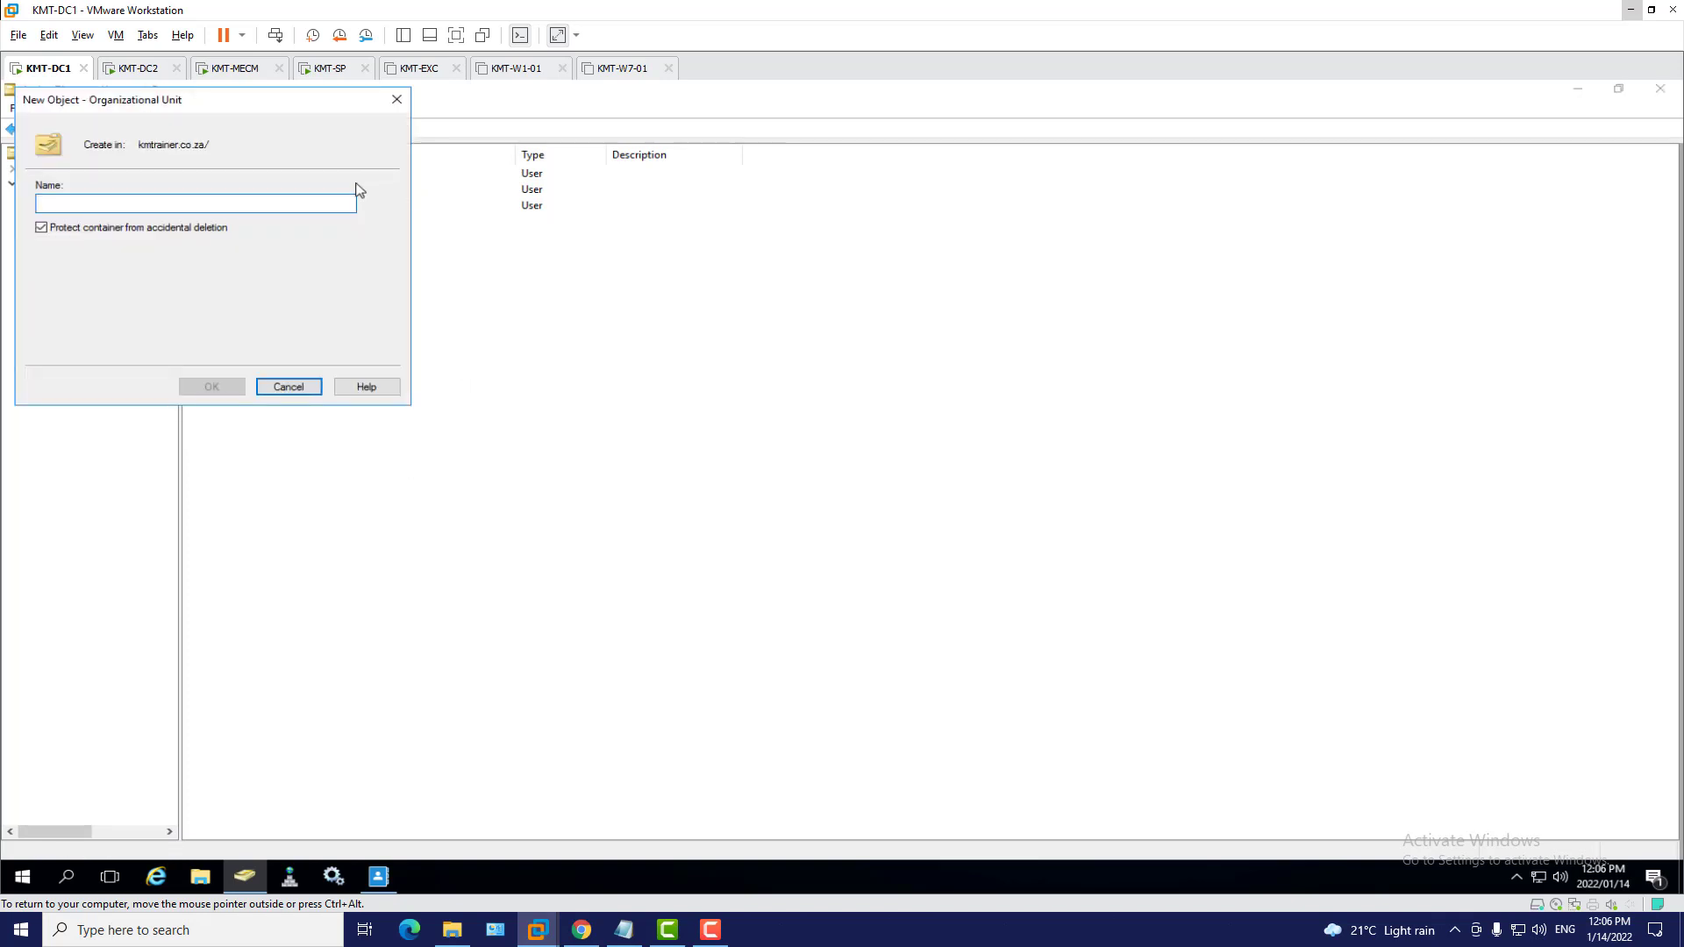
pyautogui.moveTo(226, 119); pyautogui.dragTo(407, 350)
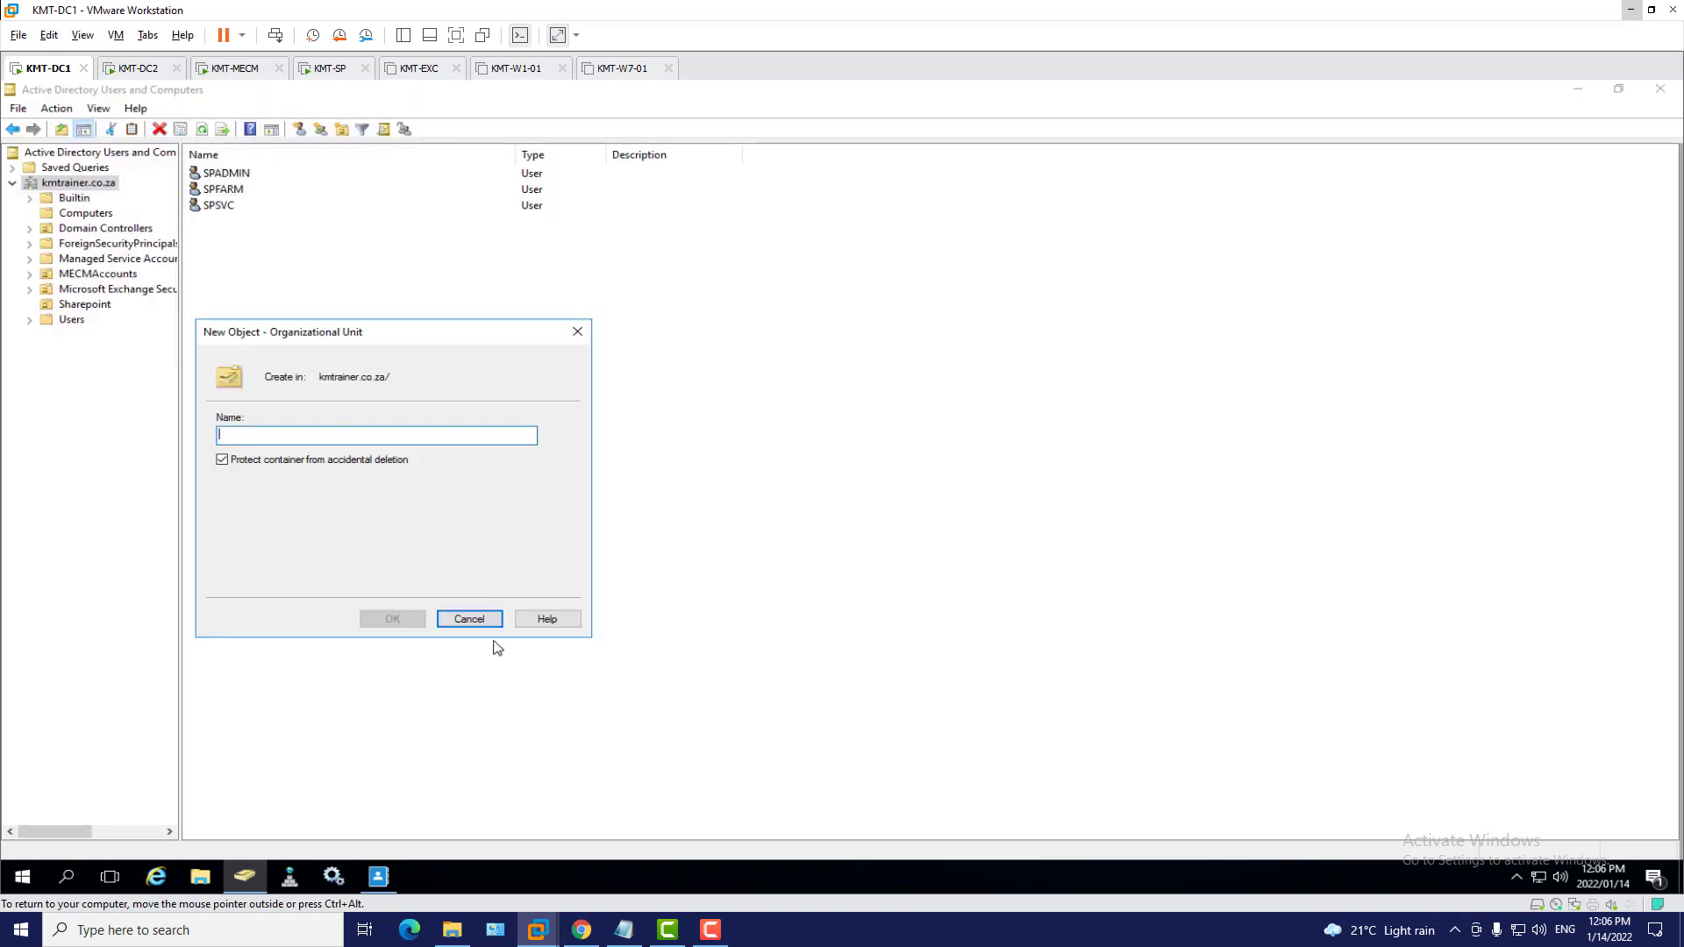
pyautogui.click(469, 620)
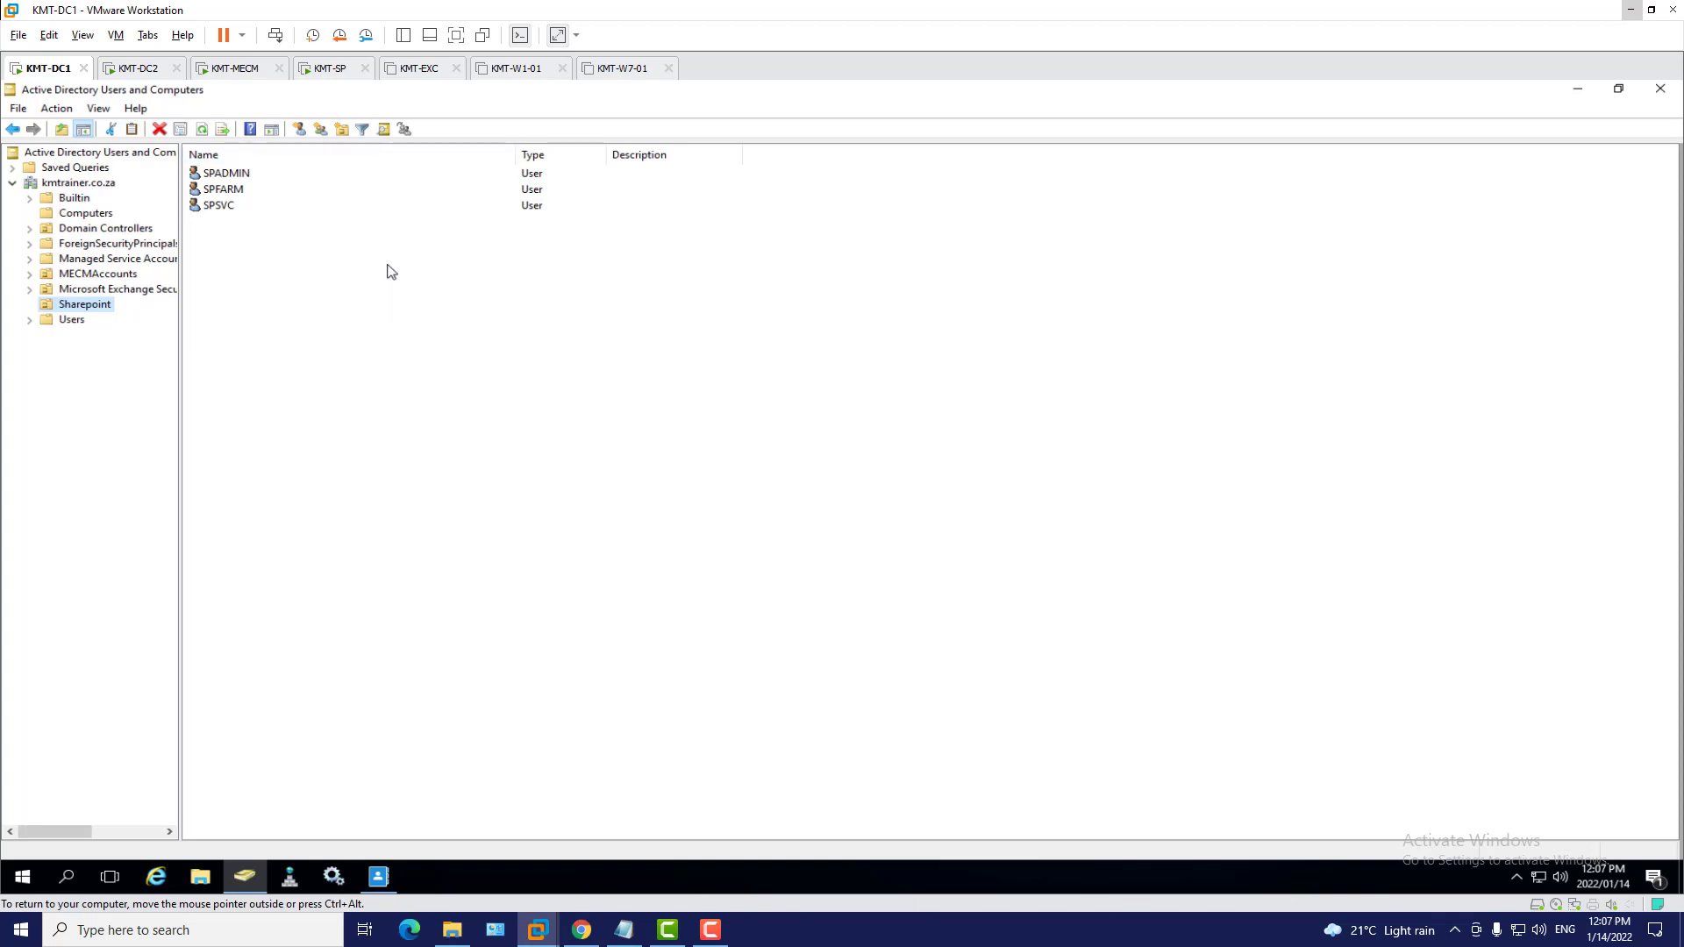
# Switch to KMT-MECM, restore the SQL Server Management Studio window from full size, and reposition and enlarge it on the desktop
pyautogui.click(239, 69)
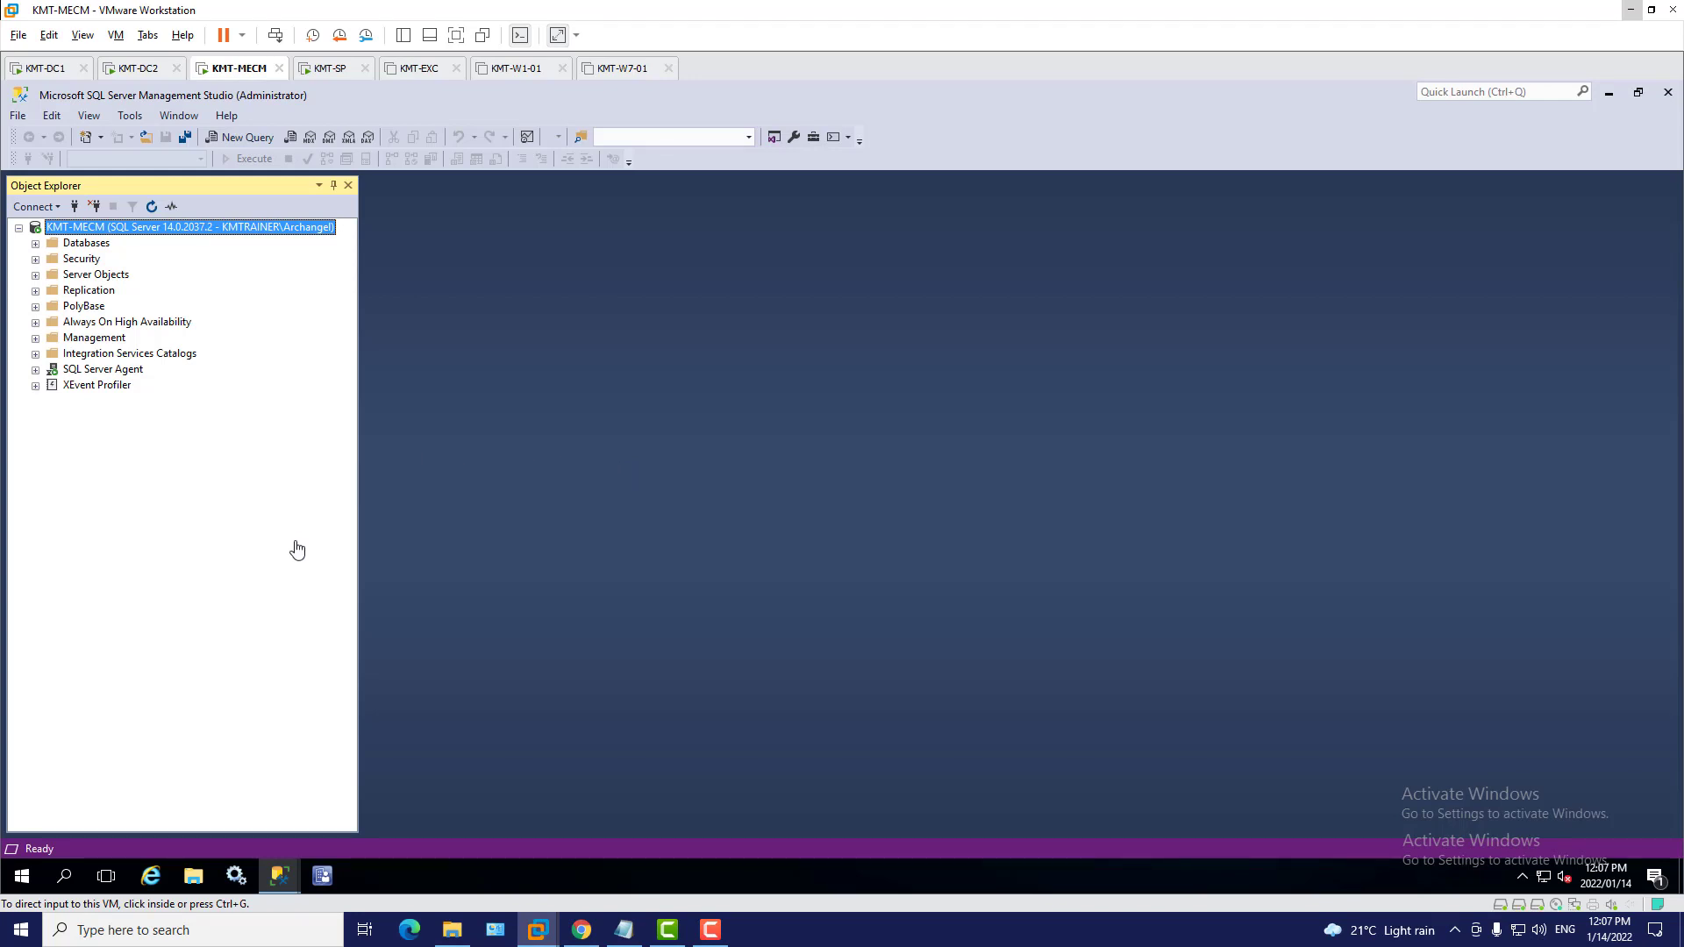
pyautogui.click(1638, 93)
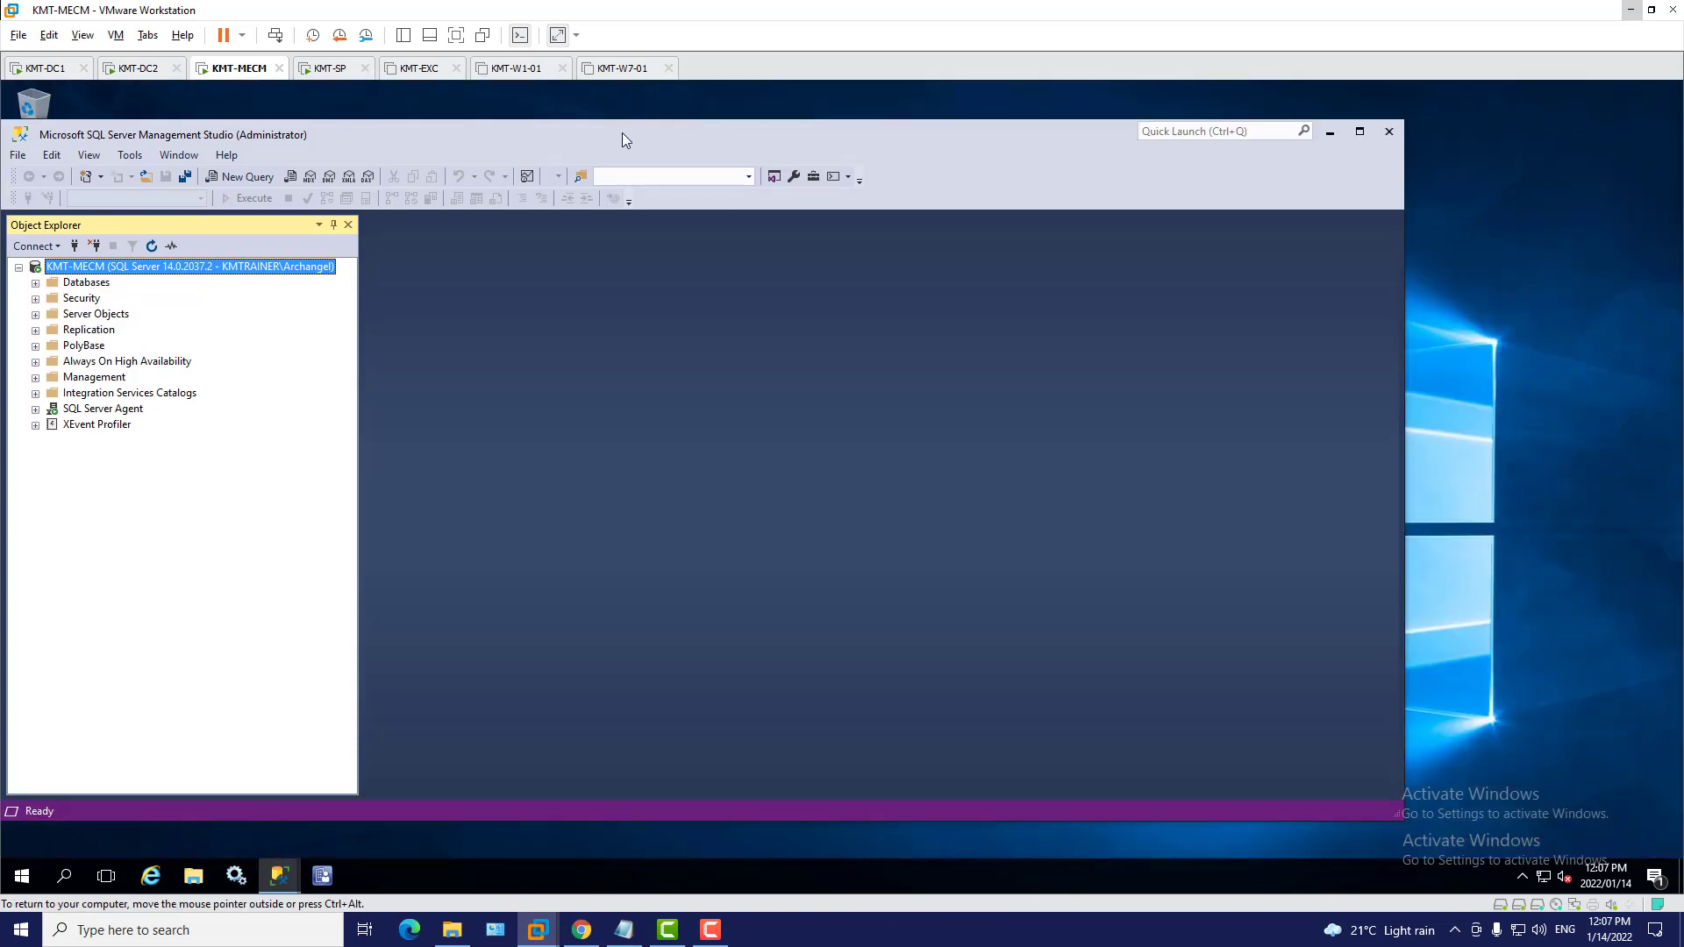
pyautogui.moveTo(623, 133); pyautogui.dragTo(794, 135)
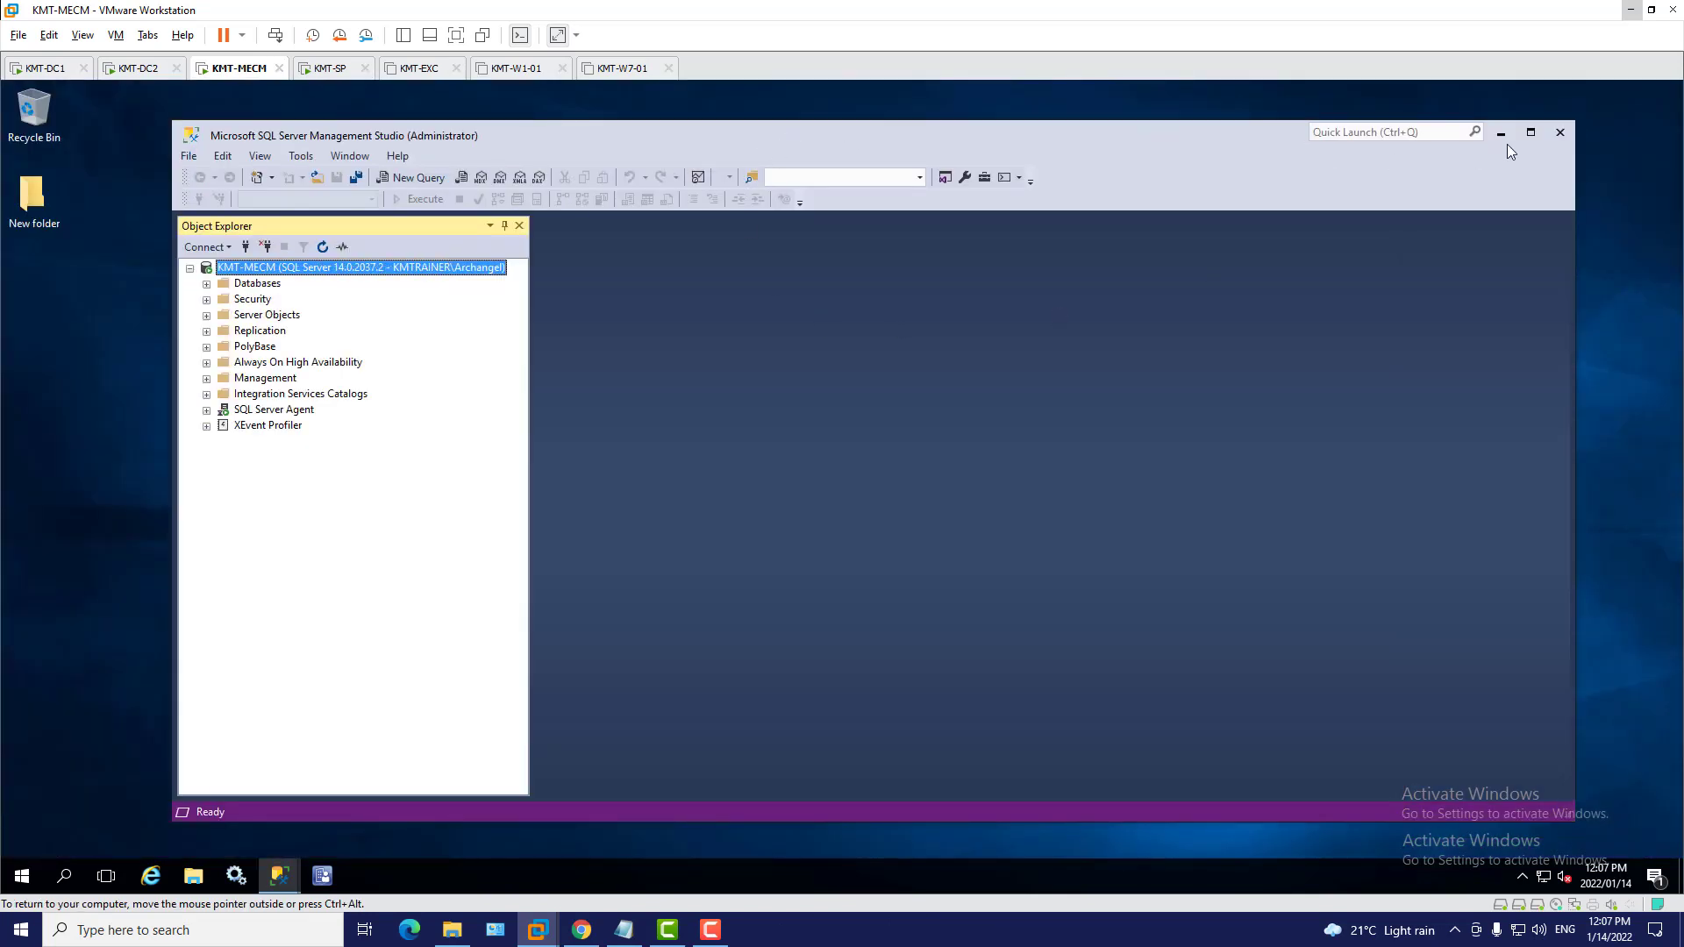
pyautogui.moveTo(966, 133); pyautogui.dragTo(965, 117)
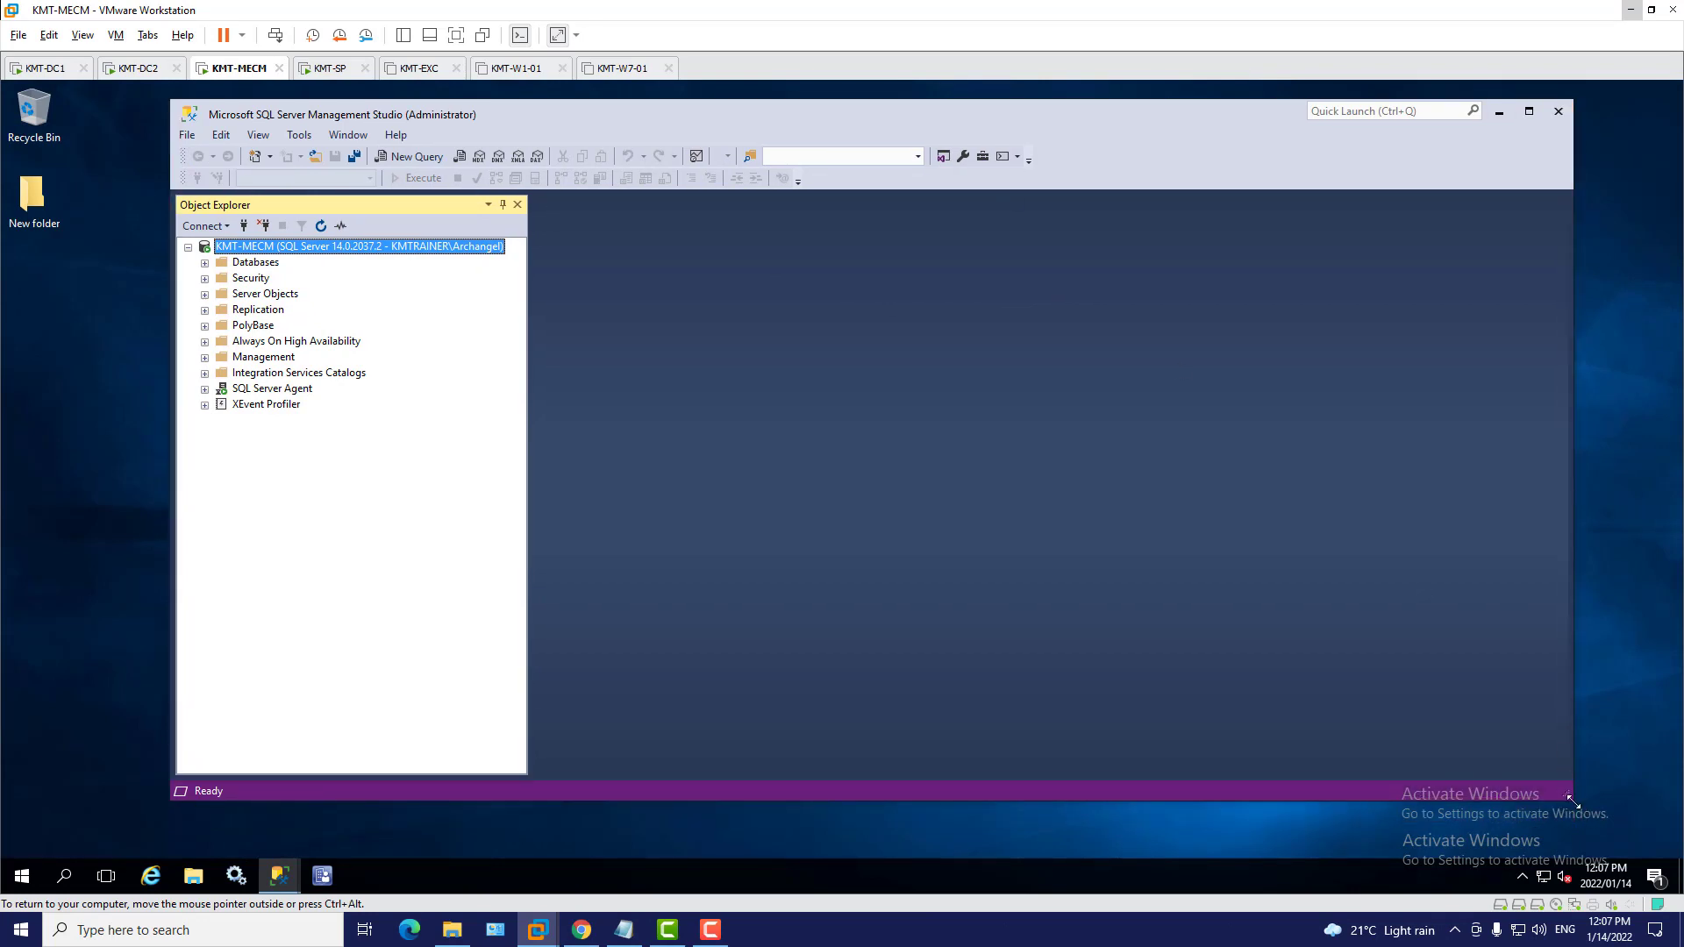
pyautogui.moveTo(1571, 800); pyautogui.dragTo(1597, 851)
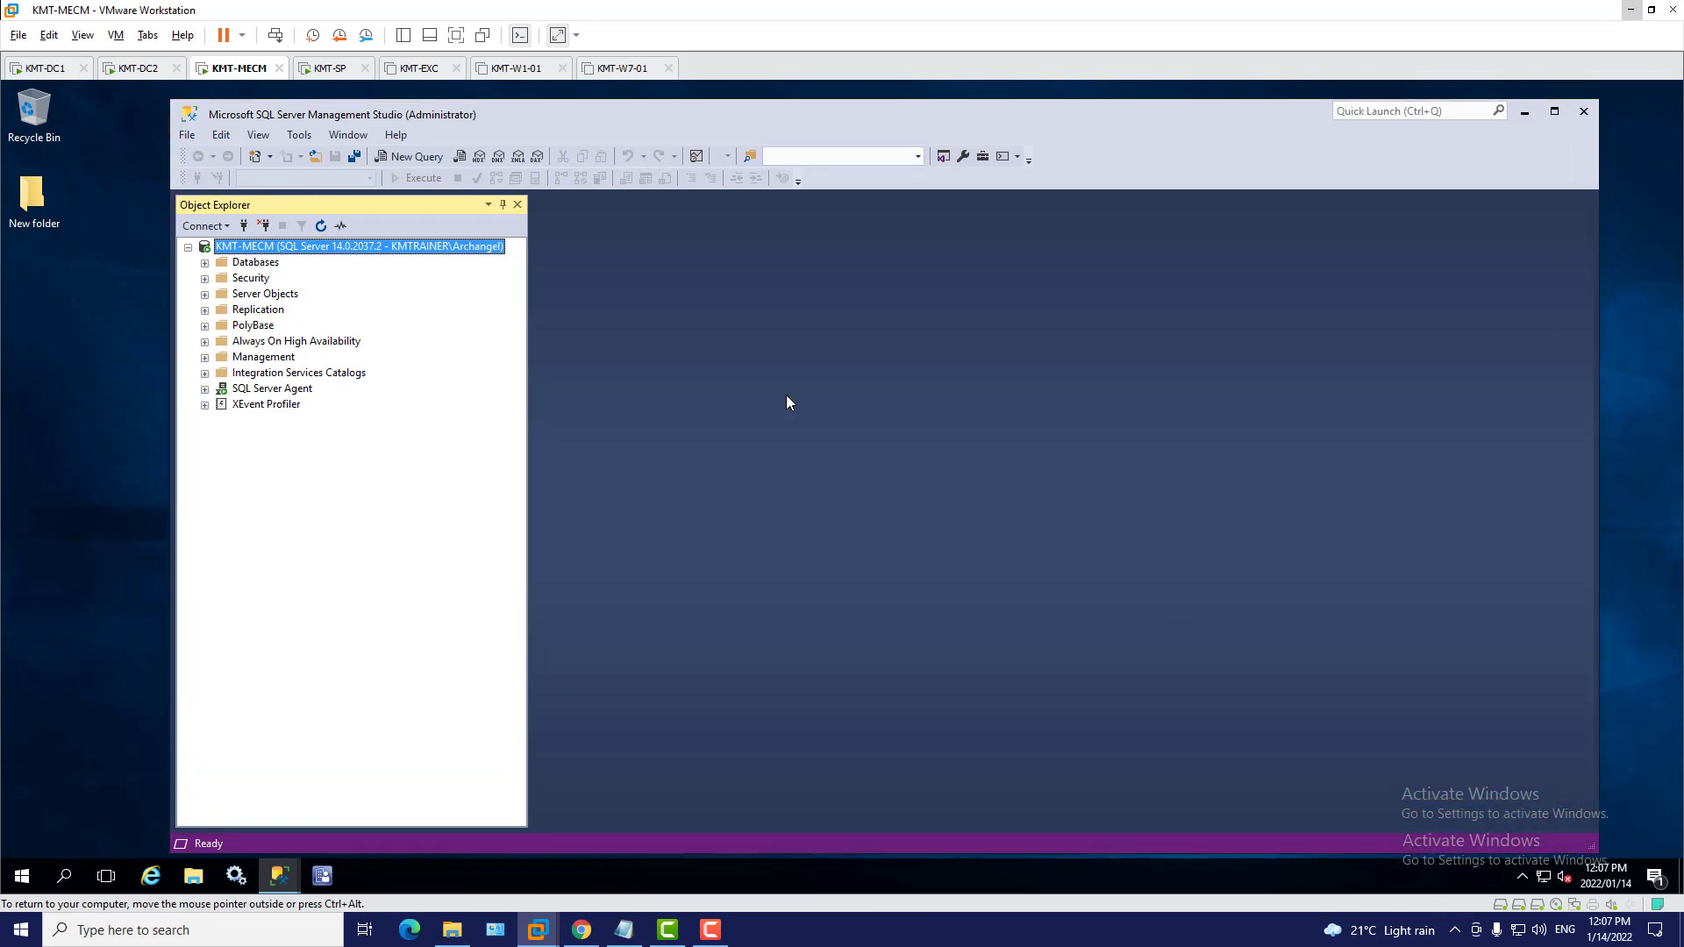
# Return to KMT-DC1 and look over the SPADMIN, SPFARM and SPSVC accounts in the Sharepoint organizational unit
pyautogui.click(37, 69)
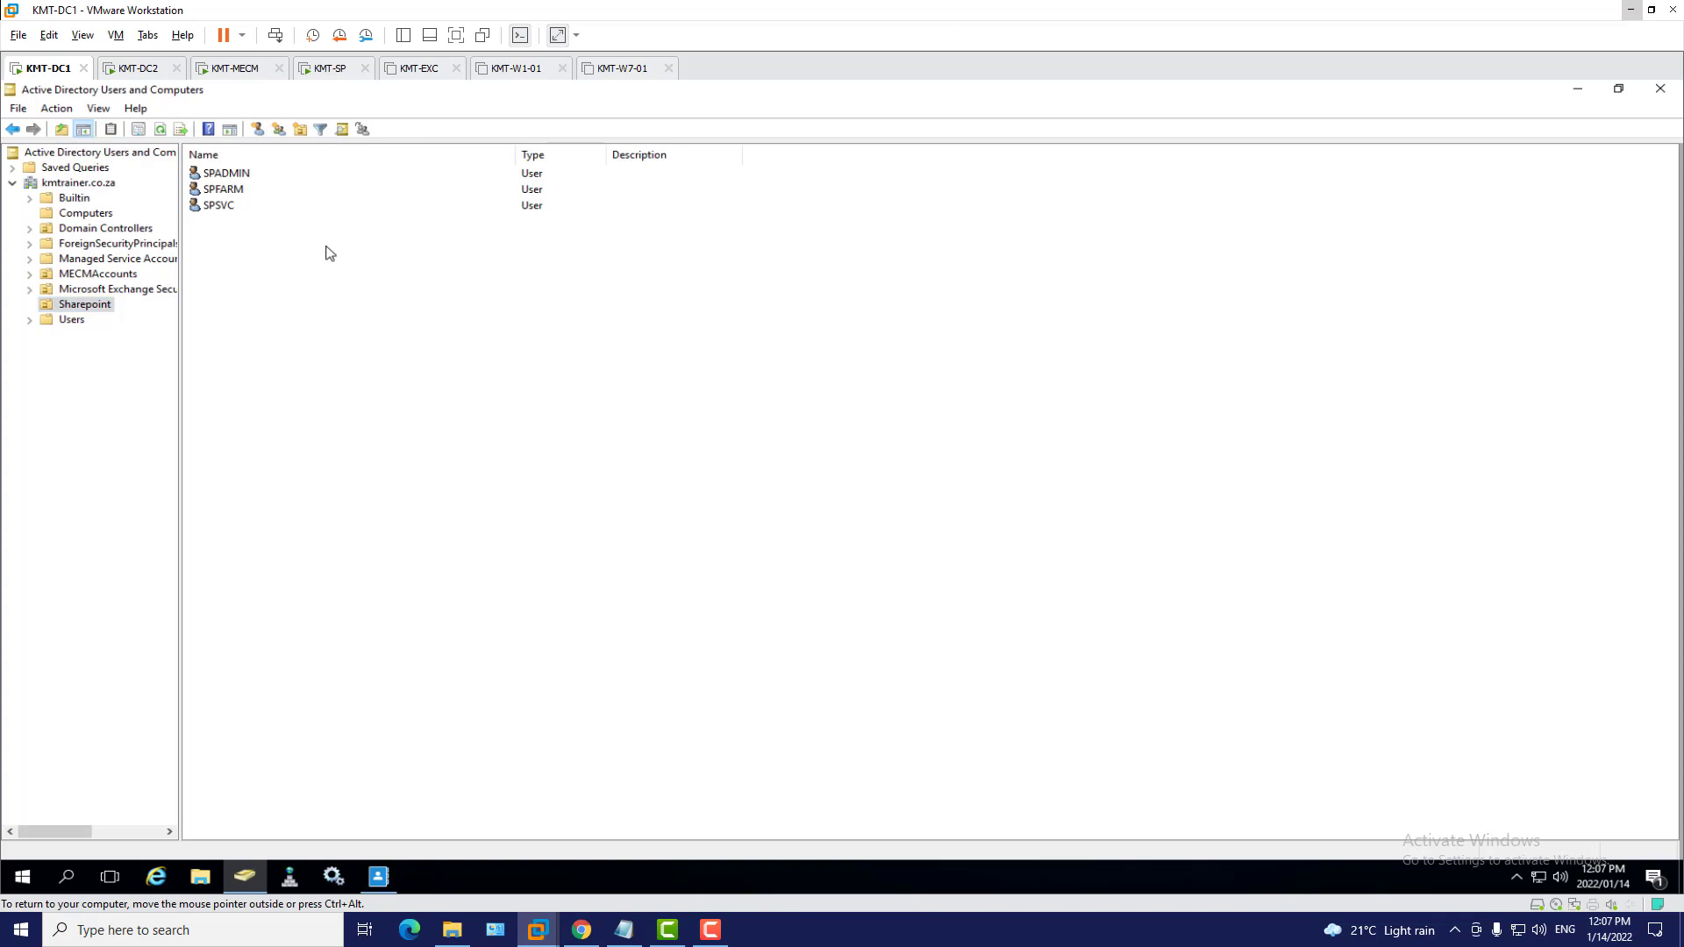
pyautogui.moveTo(312, 246); pyautogui.dragTo(215, 208)
pyautogui.click(331, 282)
pyautogui.click(240, 176)
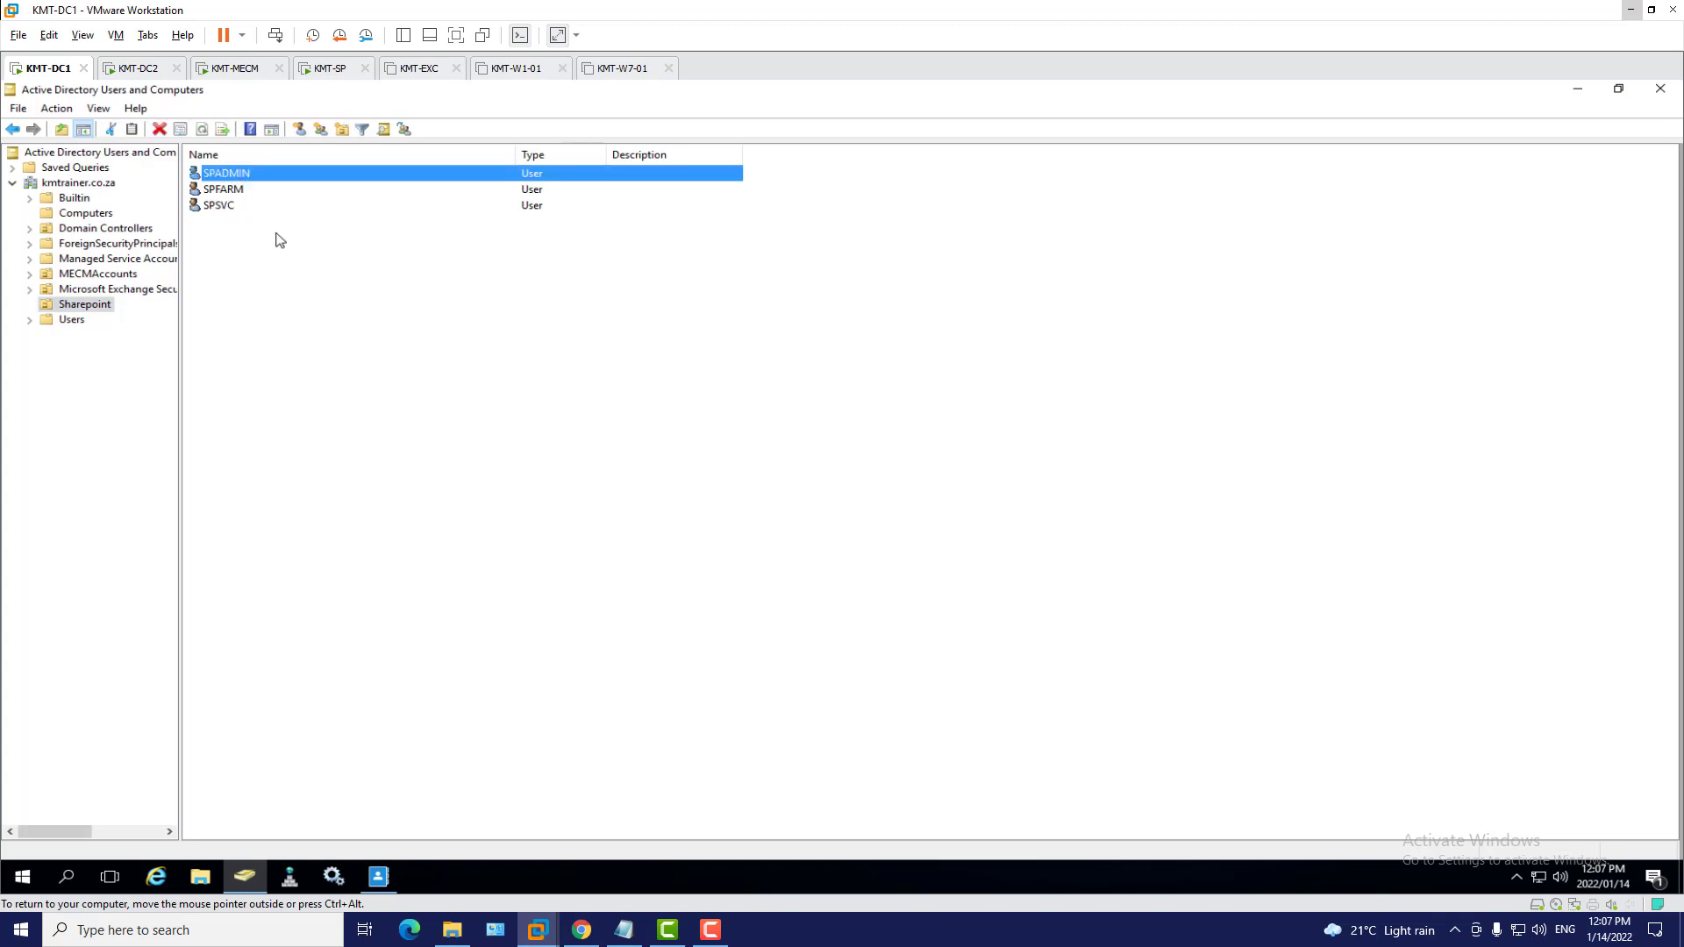
pyautogui.click(237, 193)
pyautogui.click(219, 209)
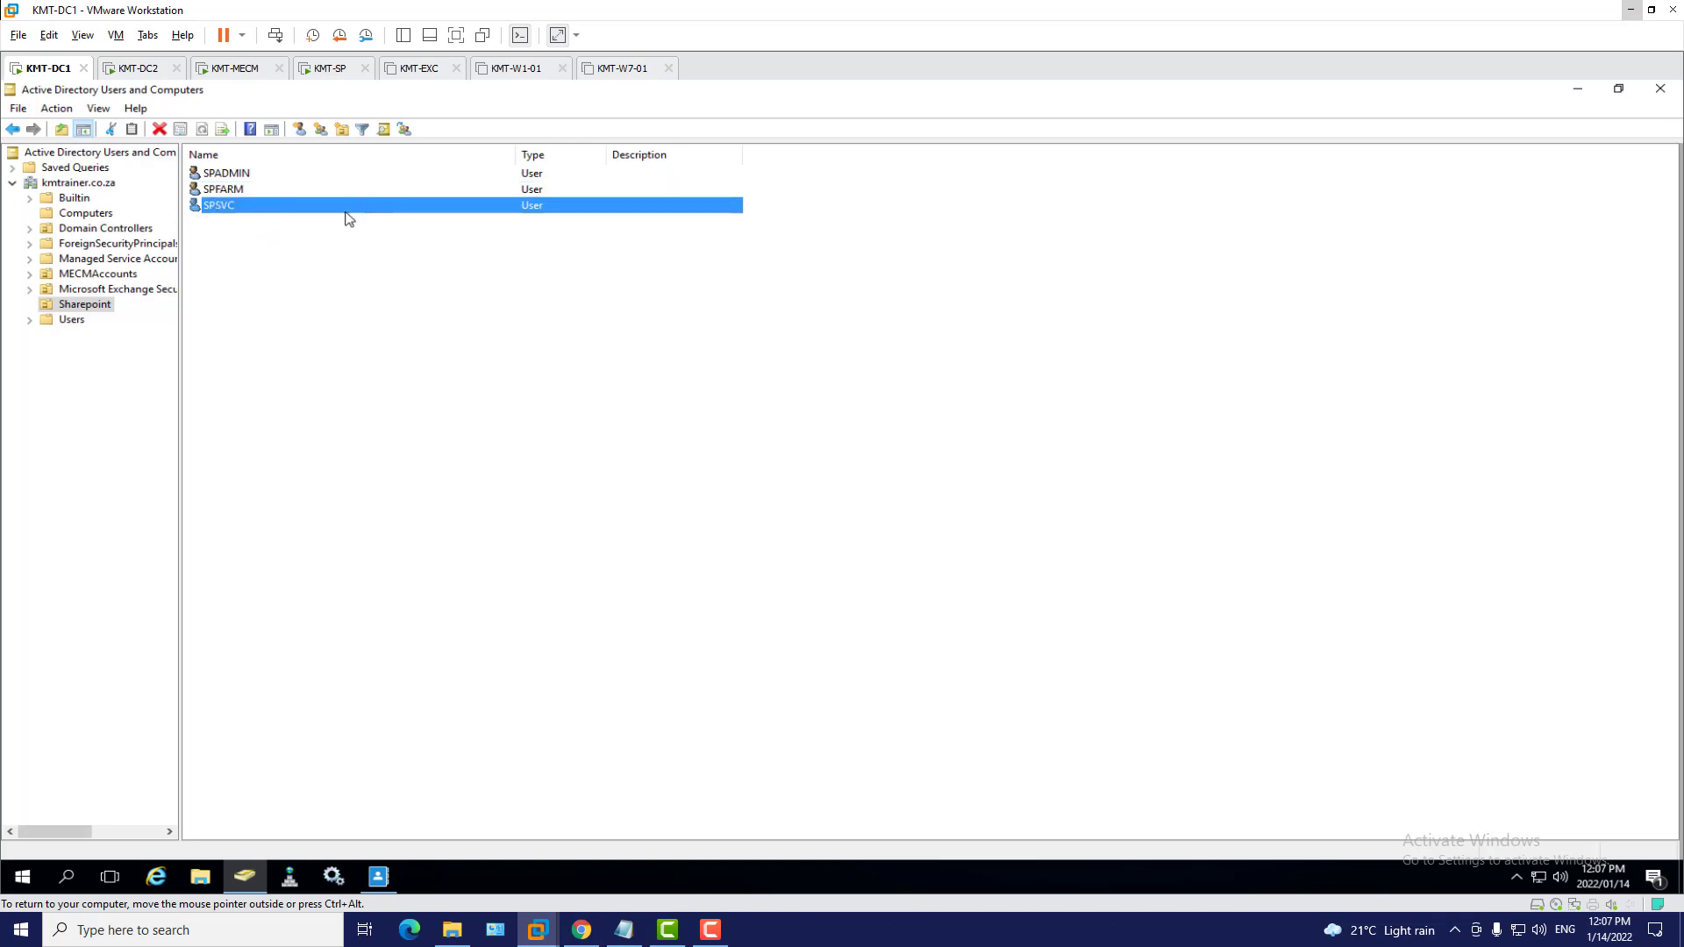
pyautogui.rightClick(233, 174)
pyautogui.click(735, 431)
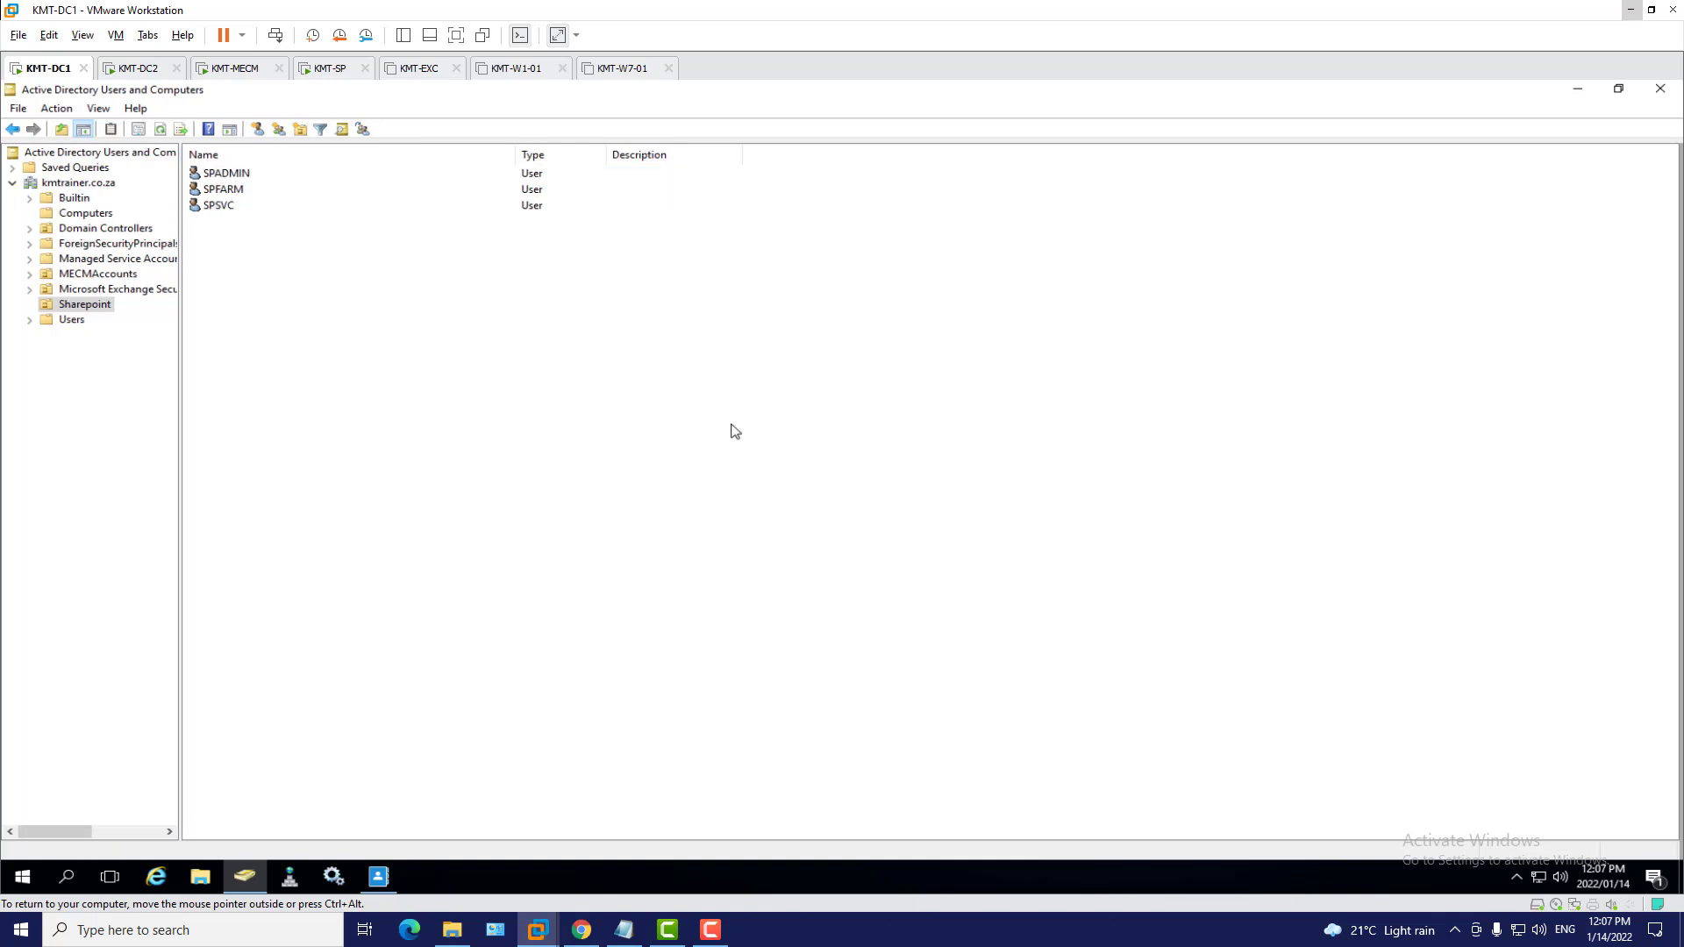
# Check the group memberships of the SPADMIN account and close its properties without changes
pyautogui.click(236, 179)
pyautogui.rightClick(235, 179)
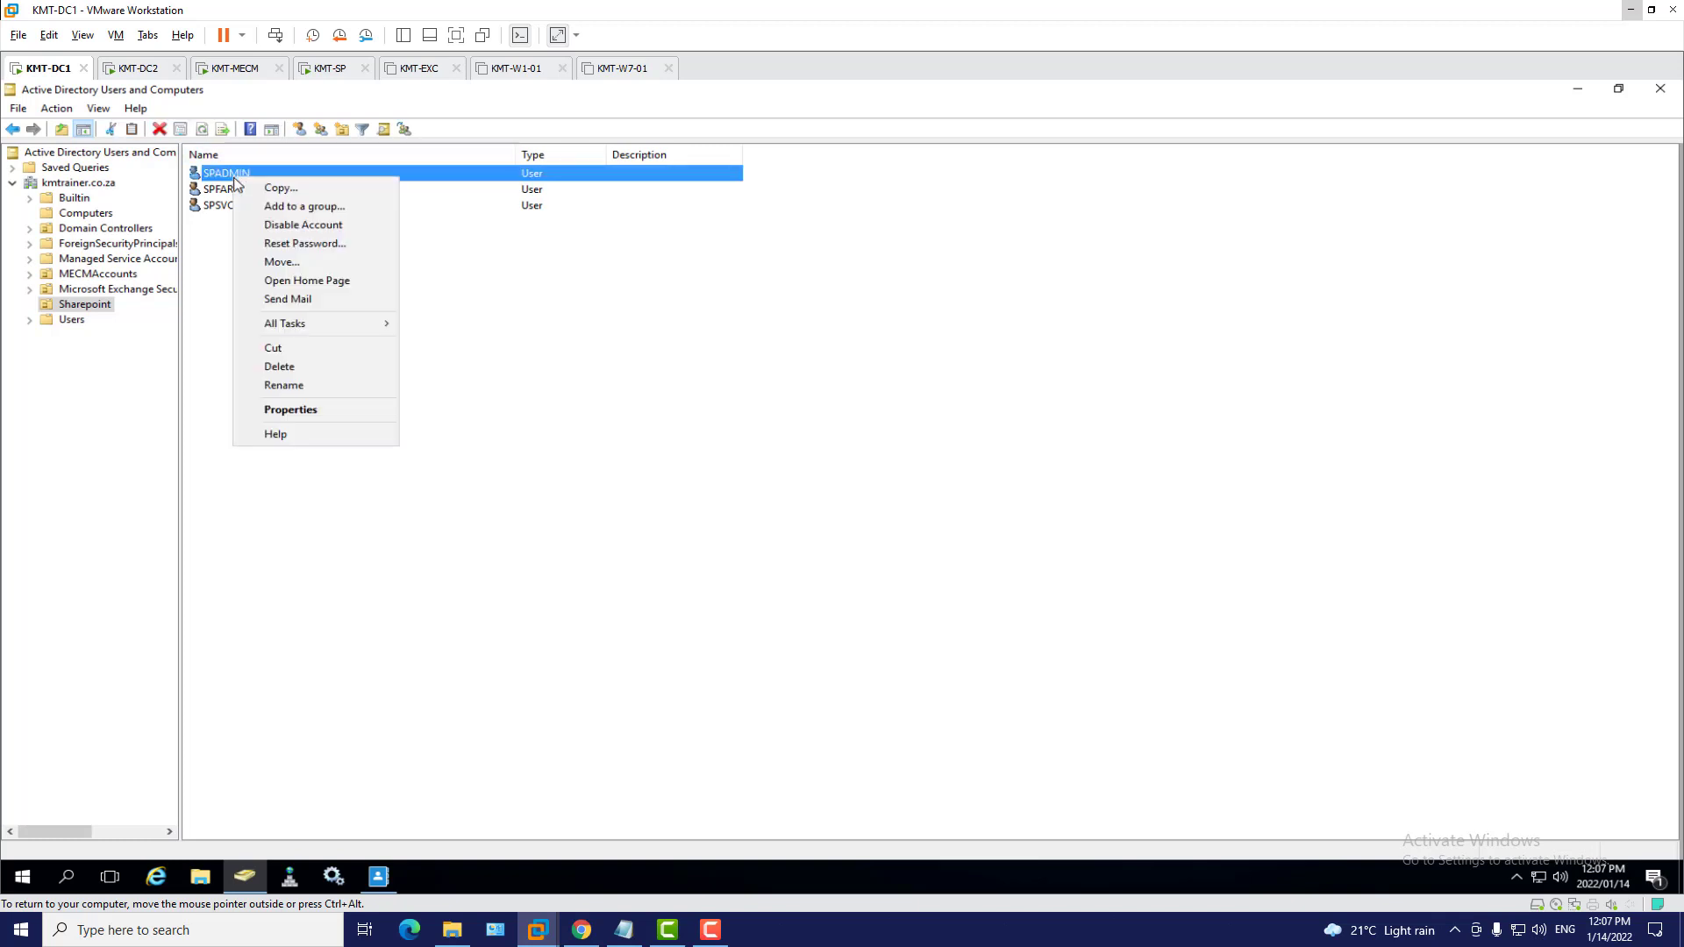
pyautogui.click(340, 408)
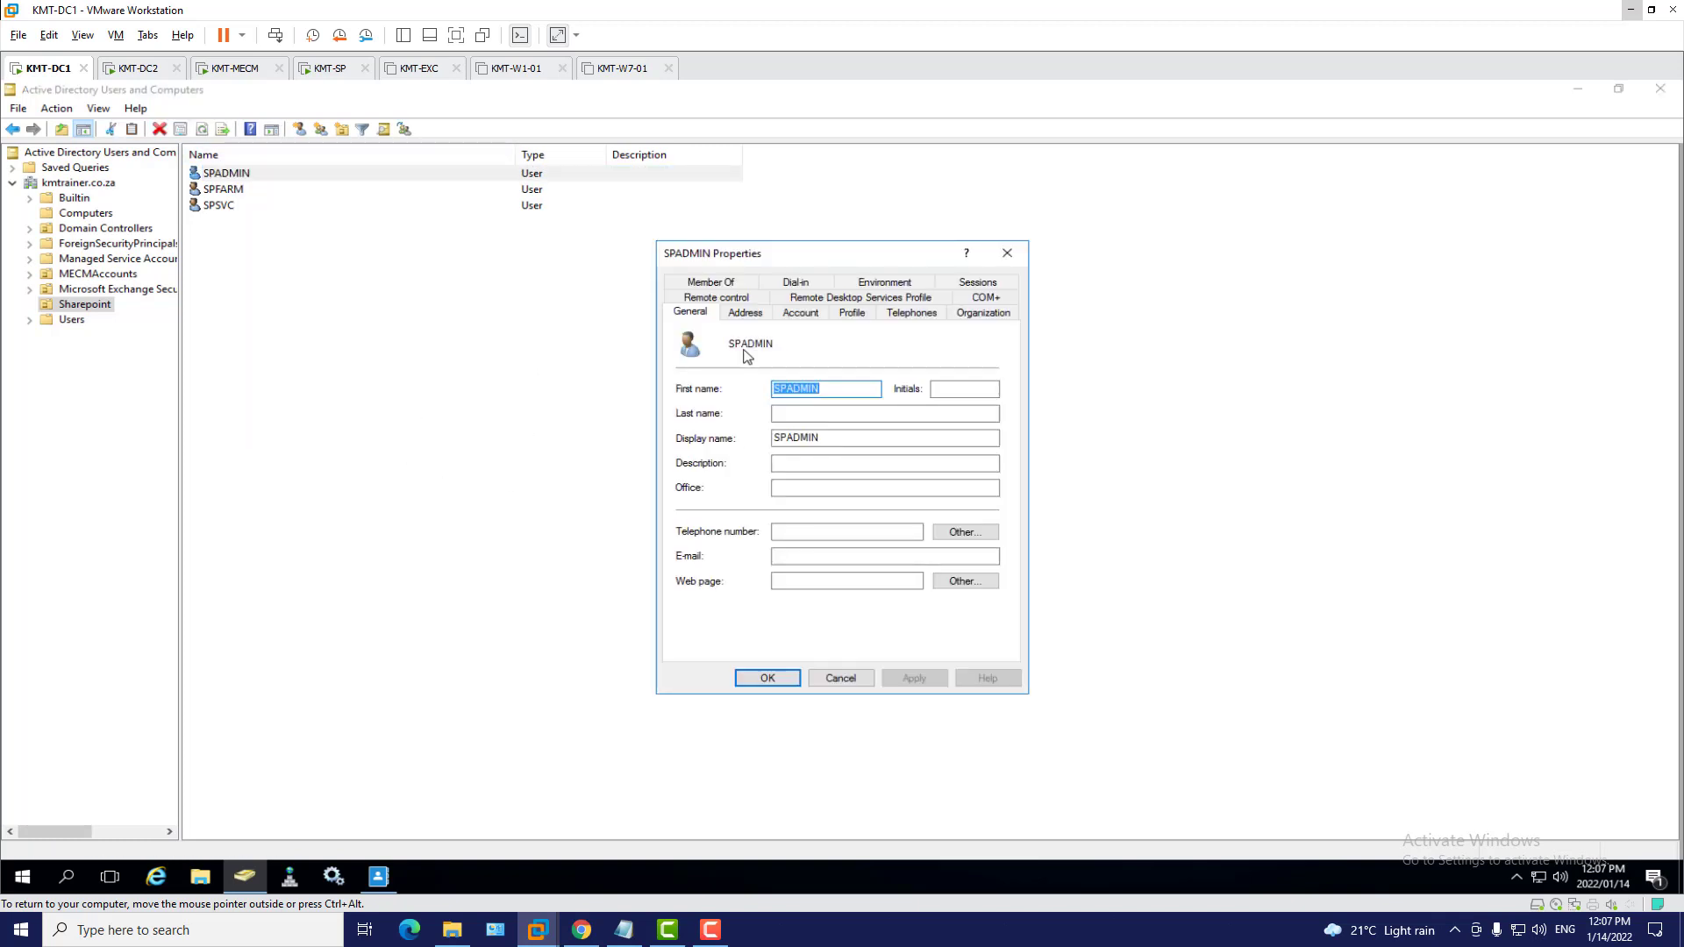
pyautogui.click(707, 282)
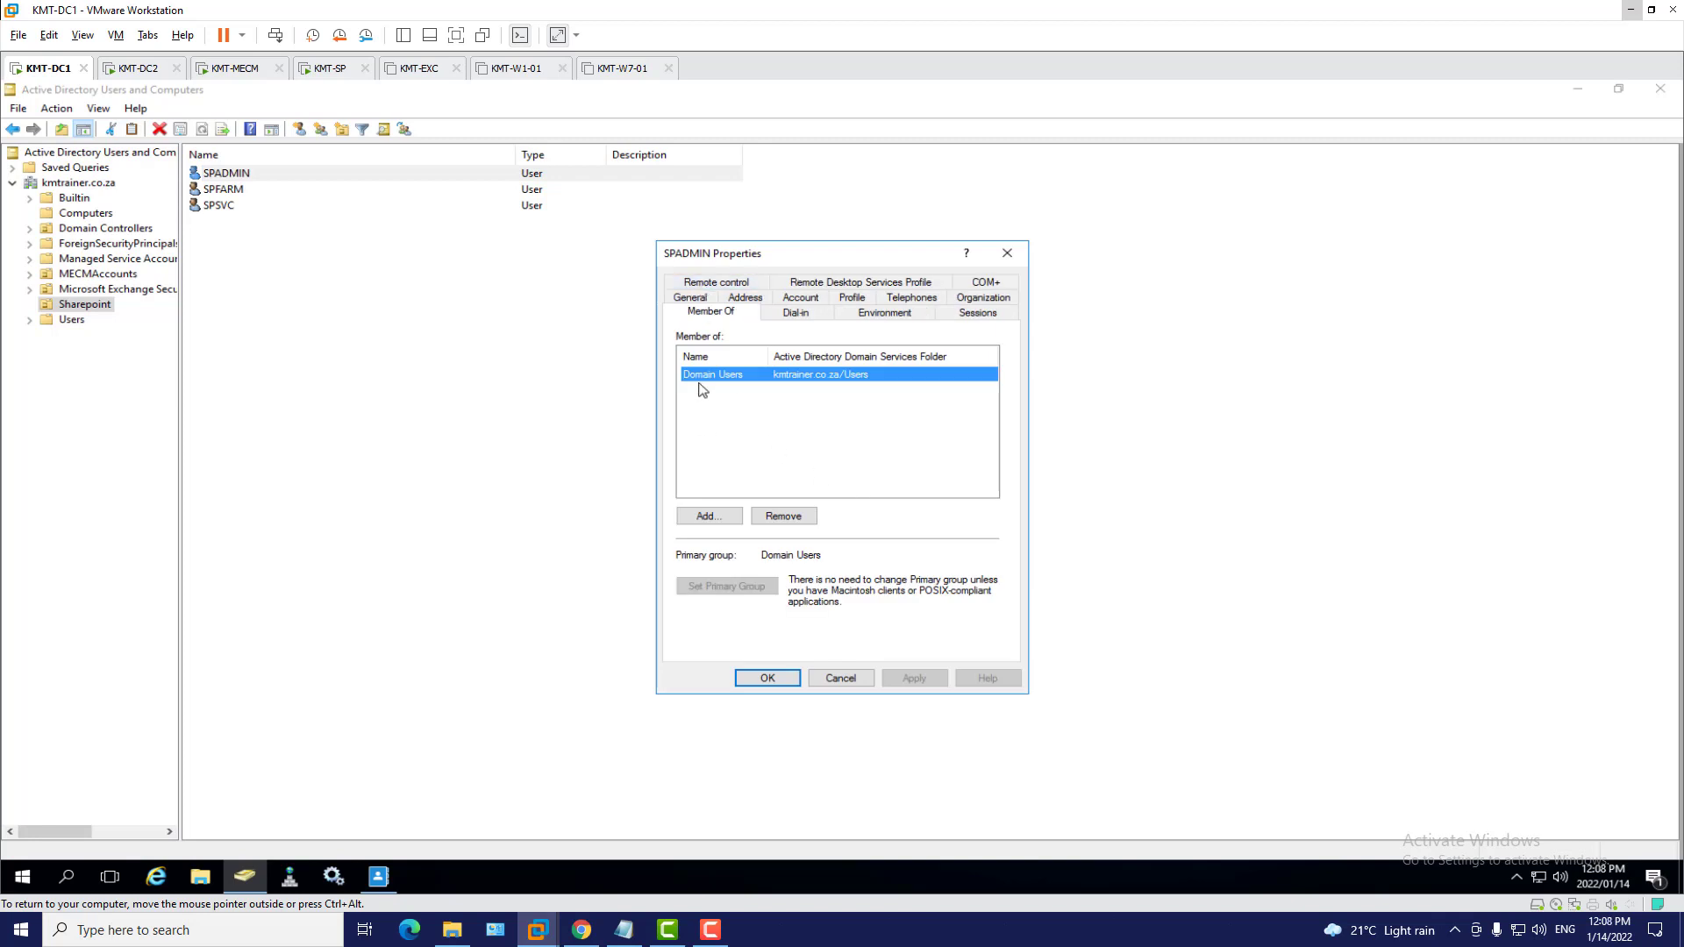
pyautogui.click(841, 682)
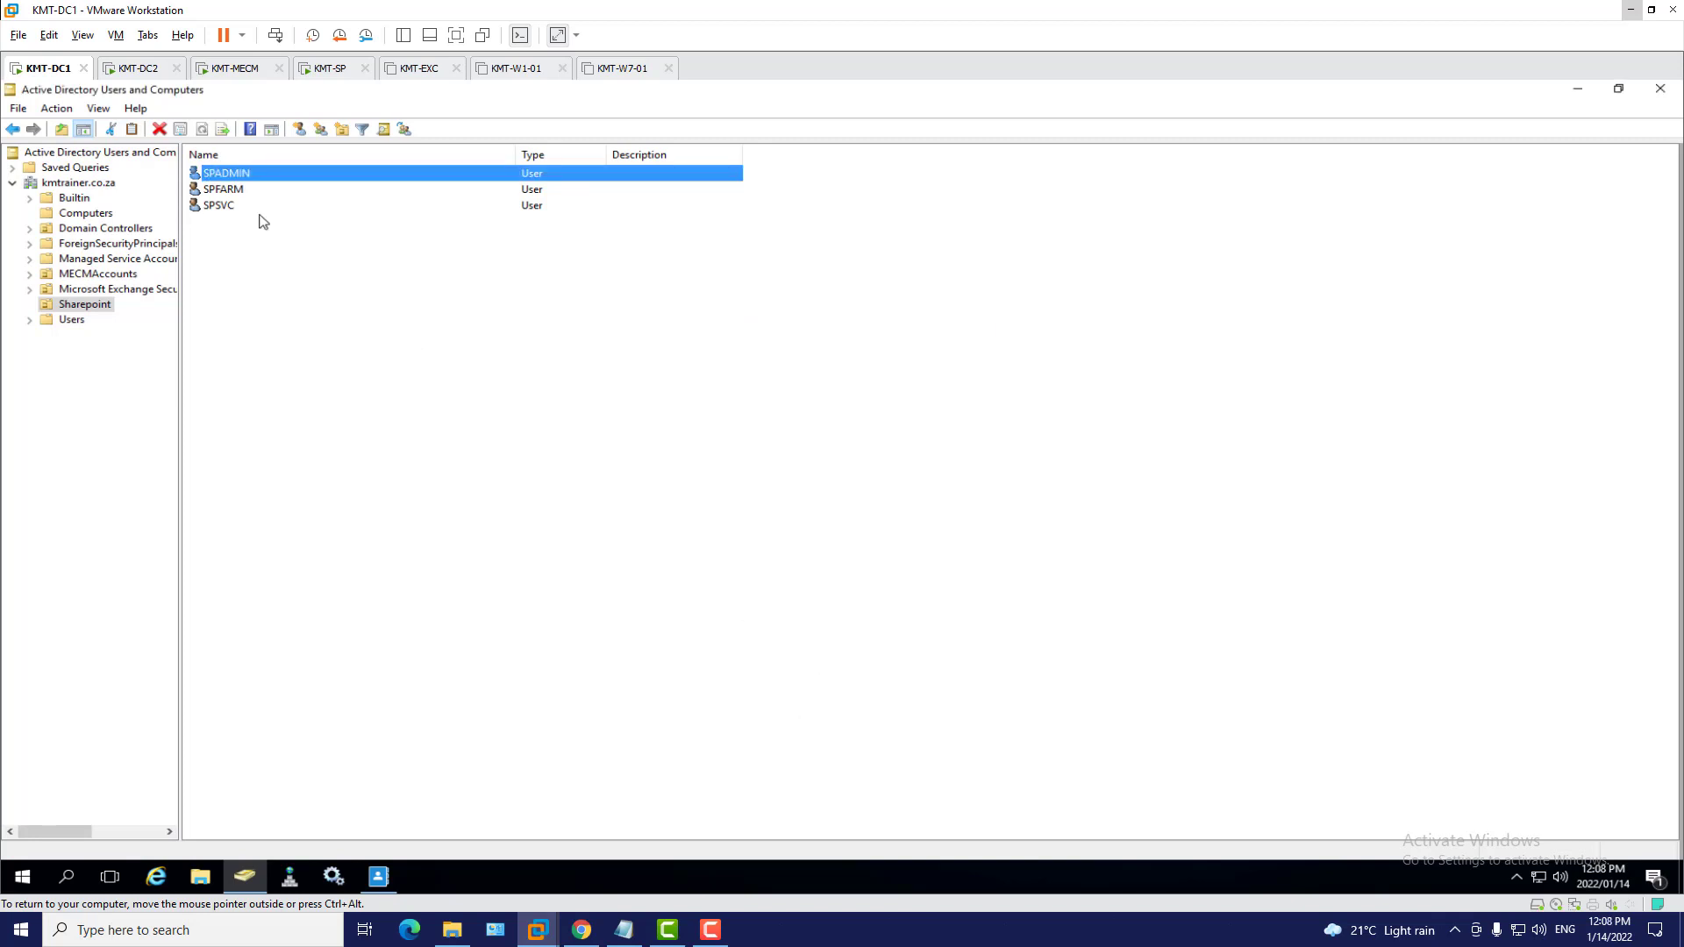
# Check the group memberships of the SPFARM account and close its properties without changes
pyautogui.rightClick(233, 189)
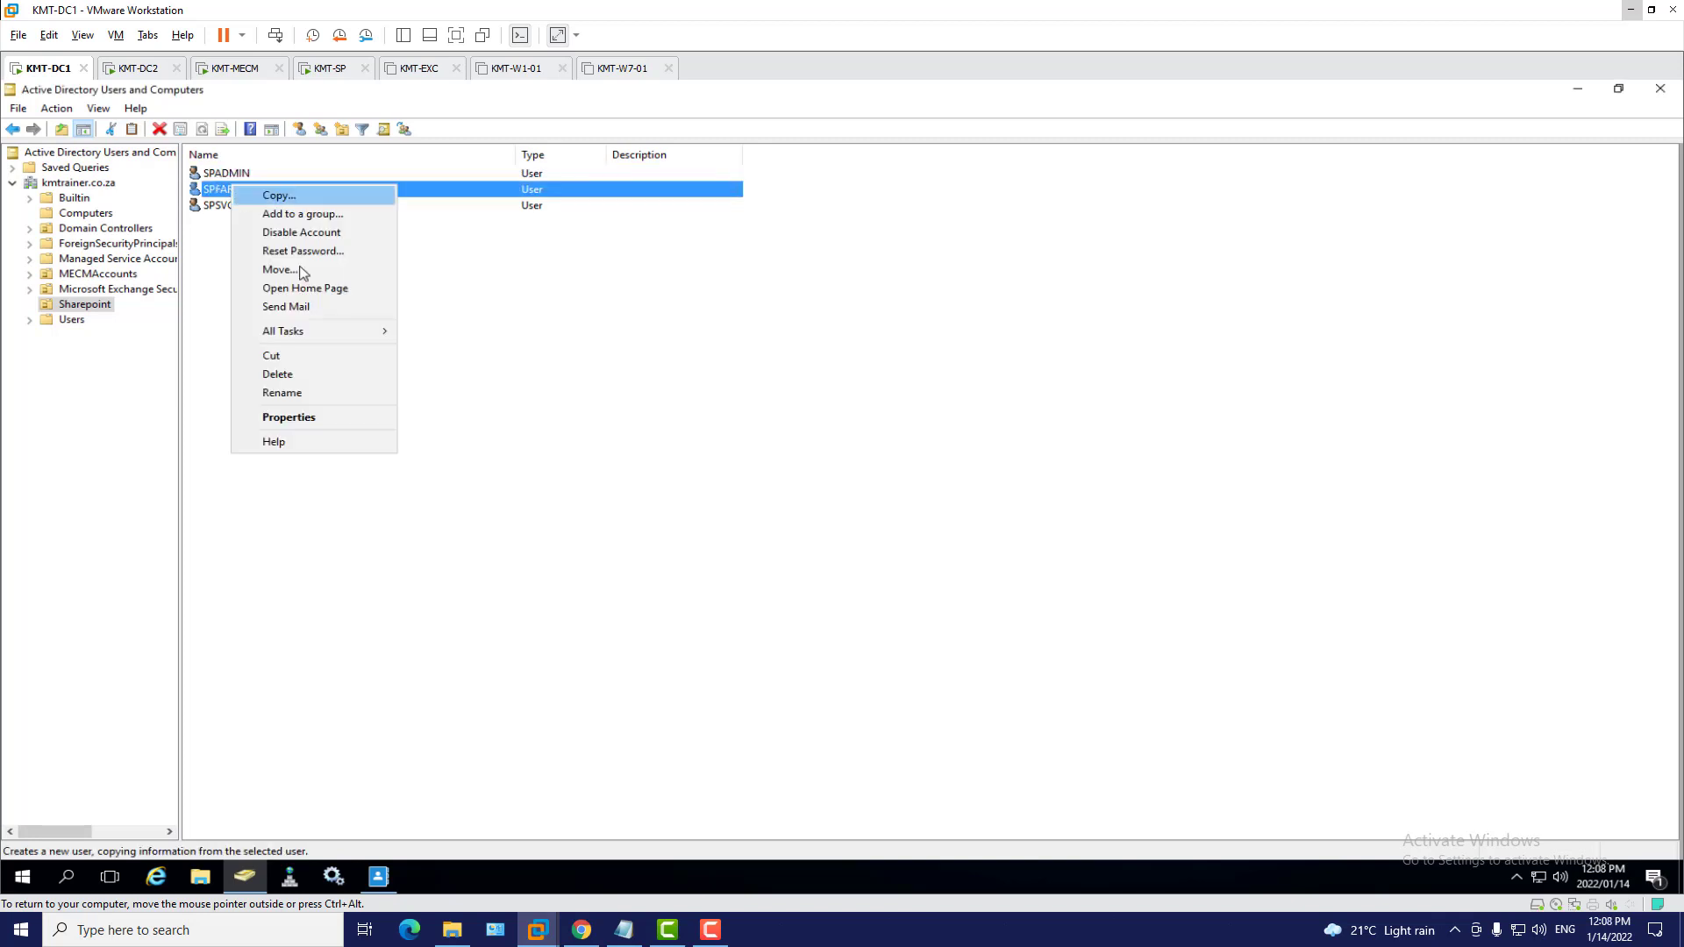
pyautogui.click(331, 419)
pyautogui.click(700, 286)
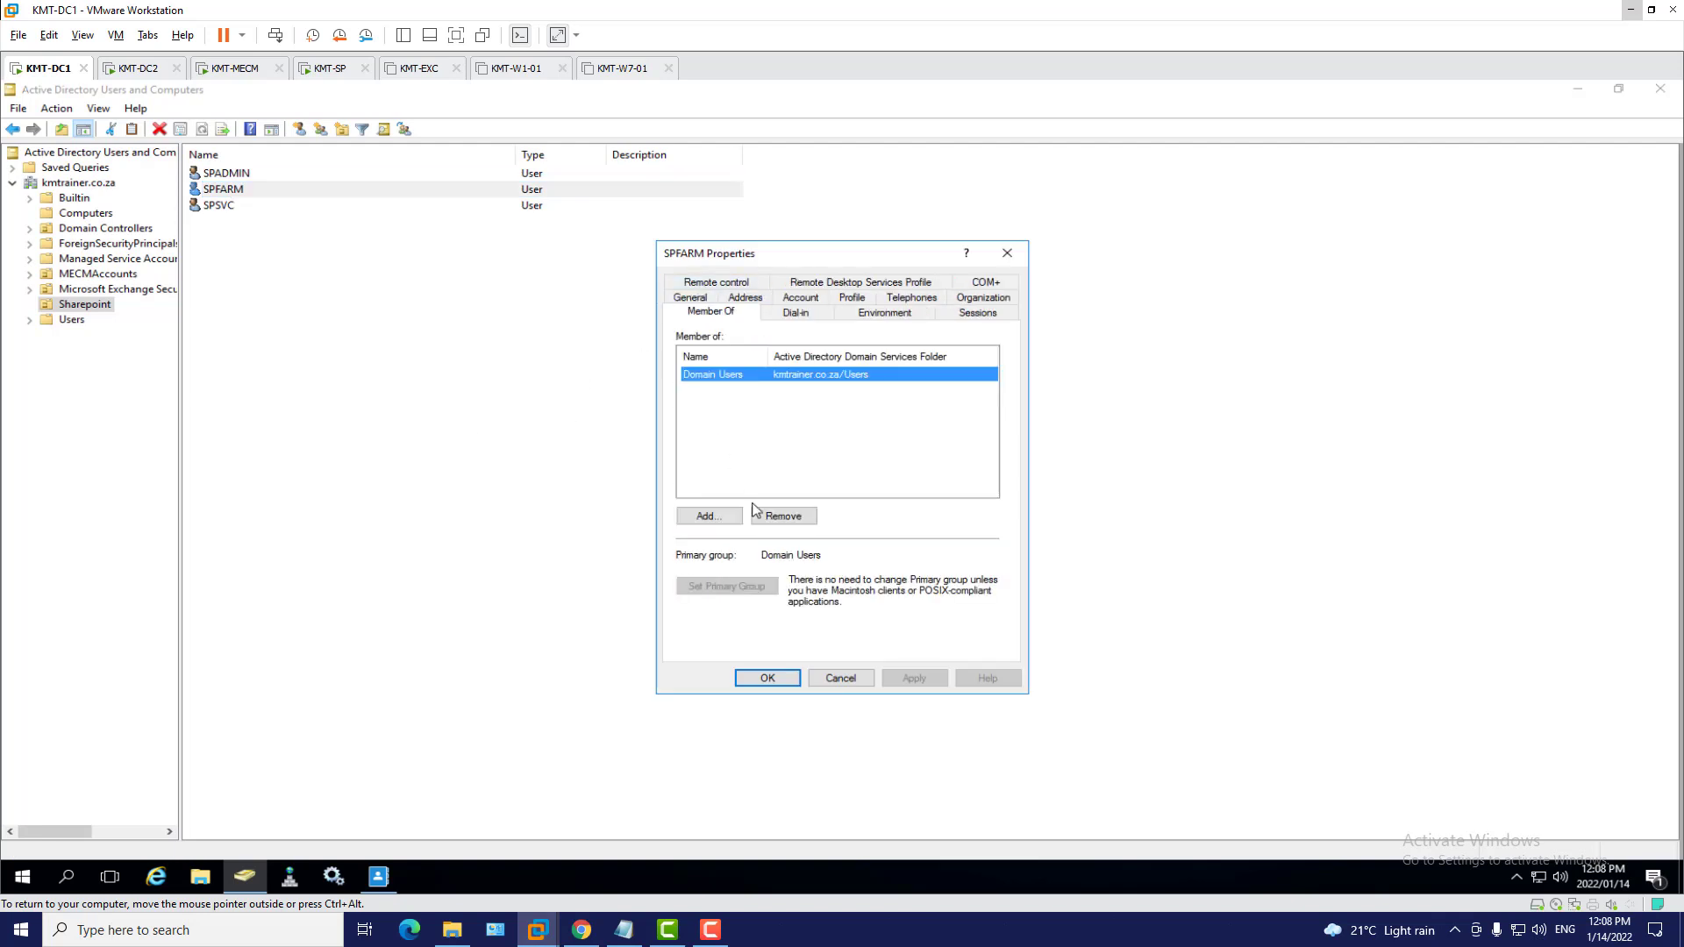
pyautogui.click(842, 680)
# Check the group memberships of the SPSVC account and close its properties without changes
pyautogui.click(221, 207)
pyautogui.rightClick(221, 209)
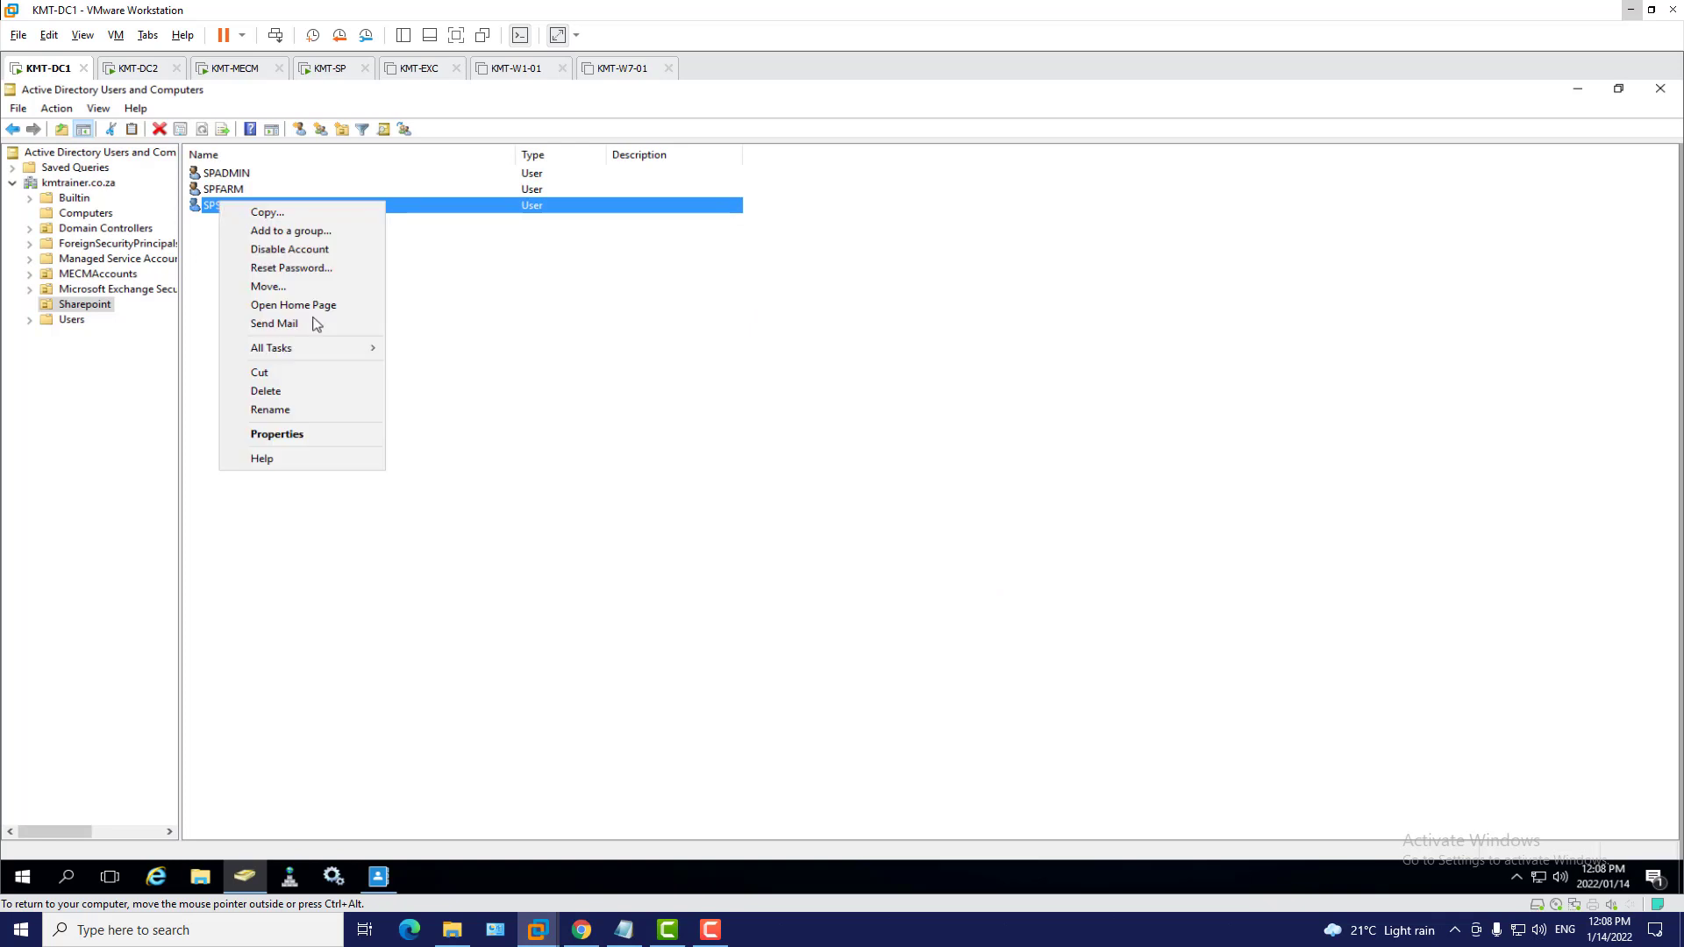
pyautogui.click(316, 436)
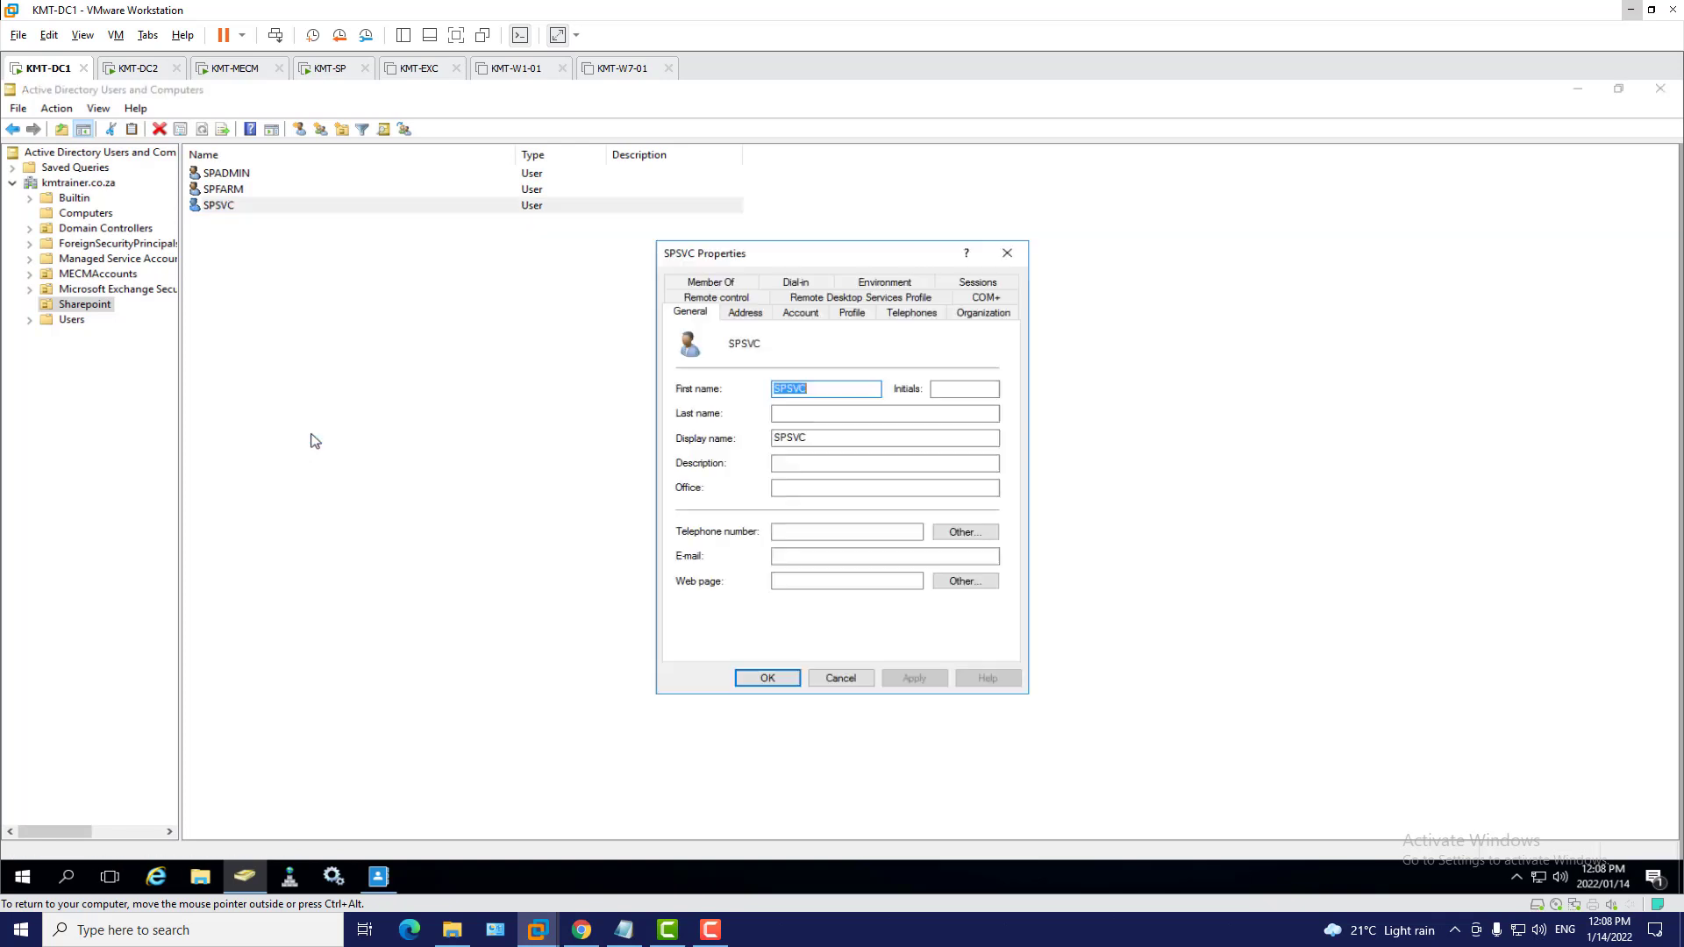
pyautogui.click(709, 285)
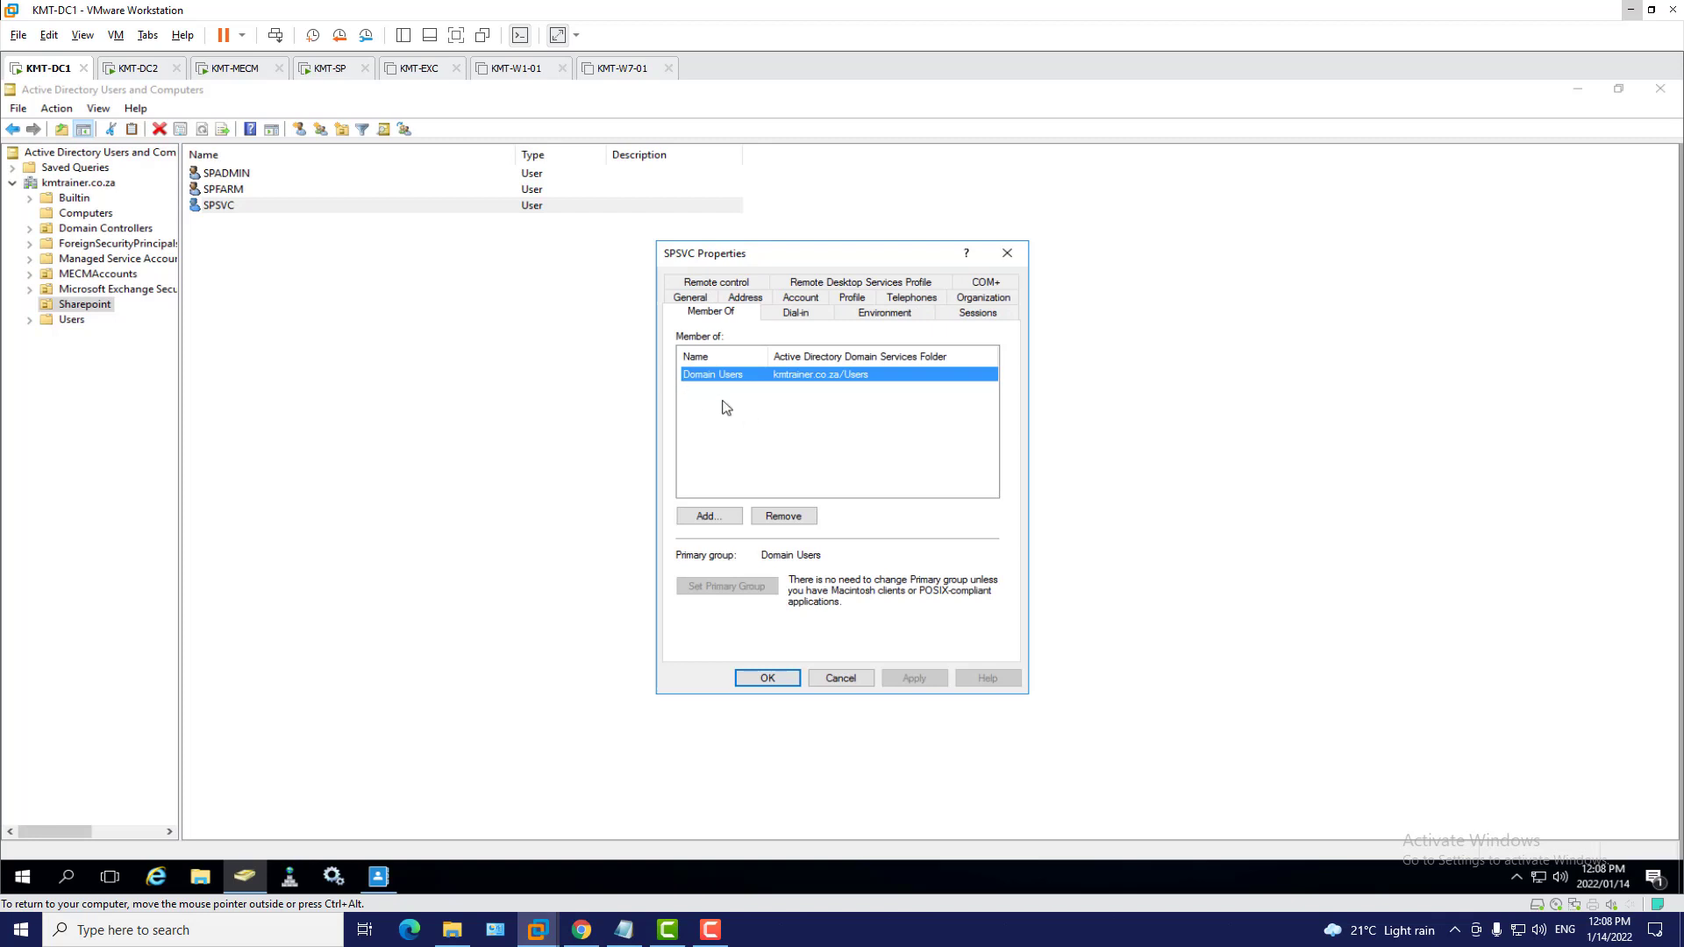
pyautogui.click(841, 679)
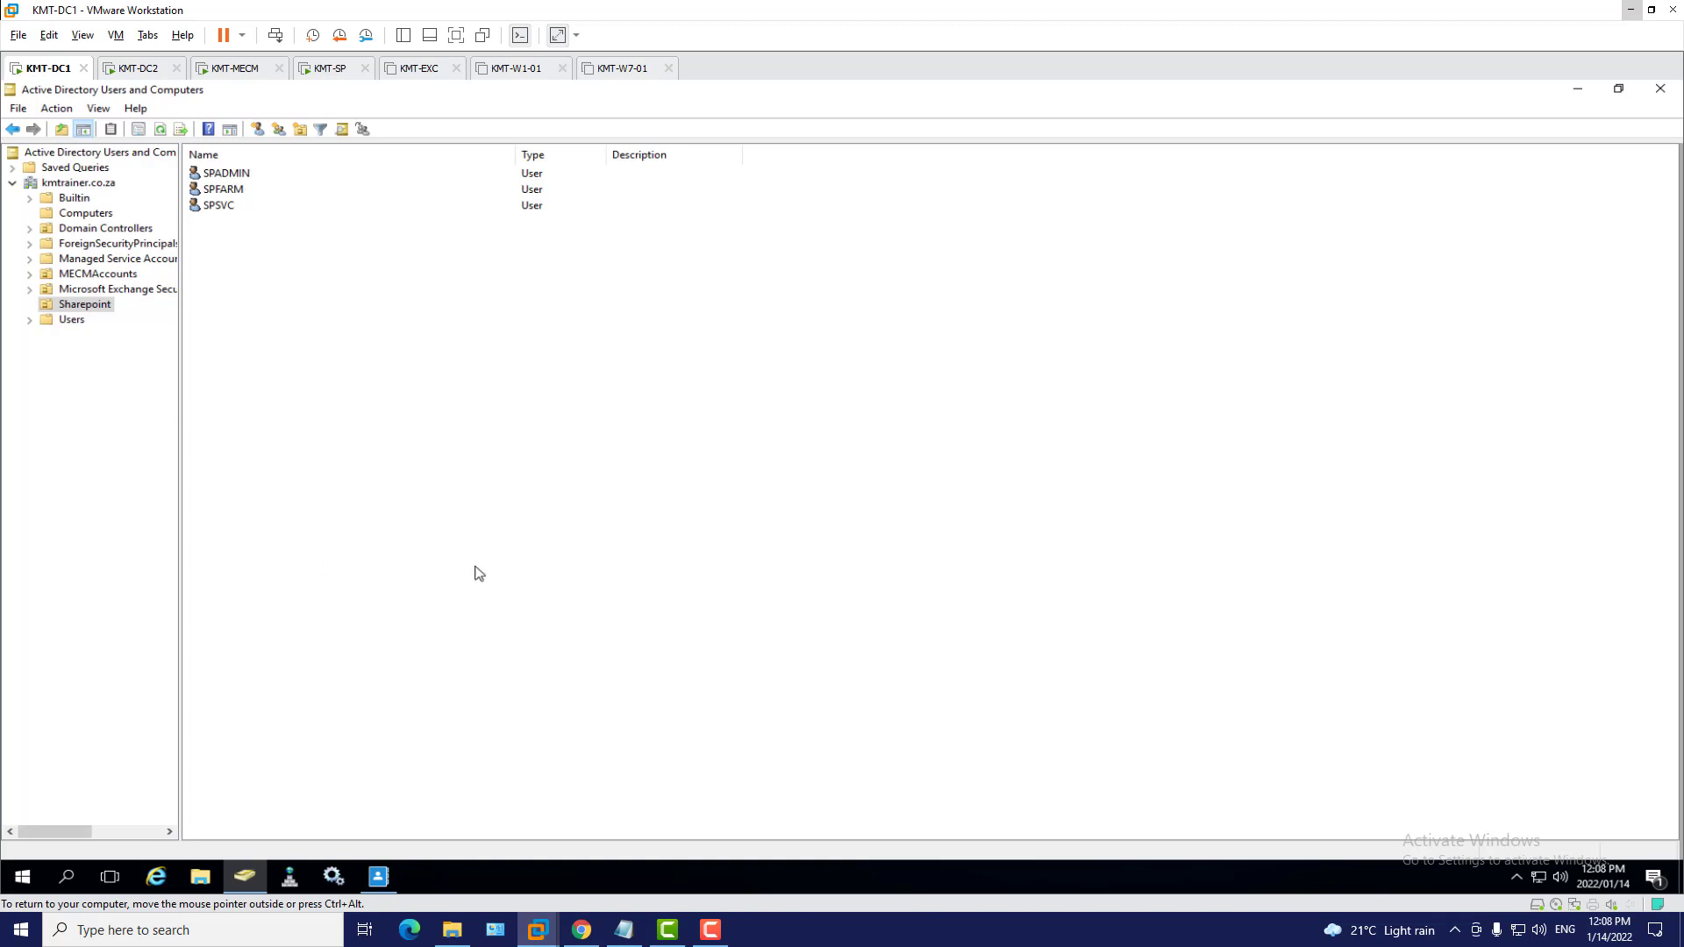
# Bring up the form for a new user in the Sharepoint organizational unit and cancel it
pyautogui.rightClick(319, 249)
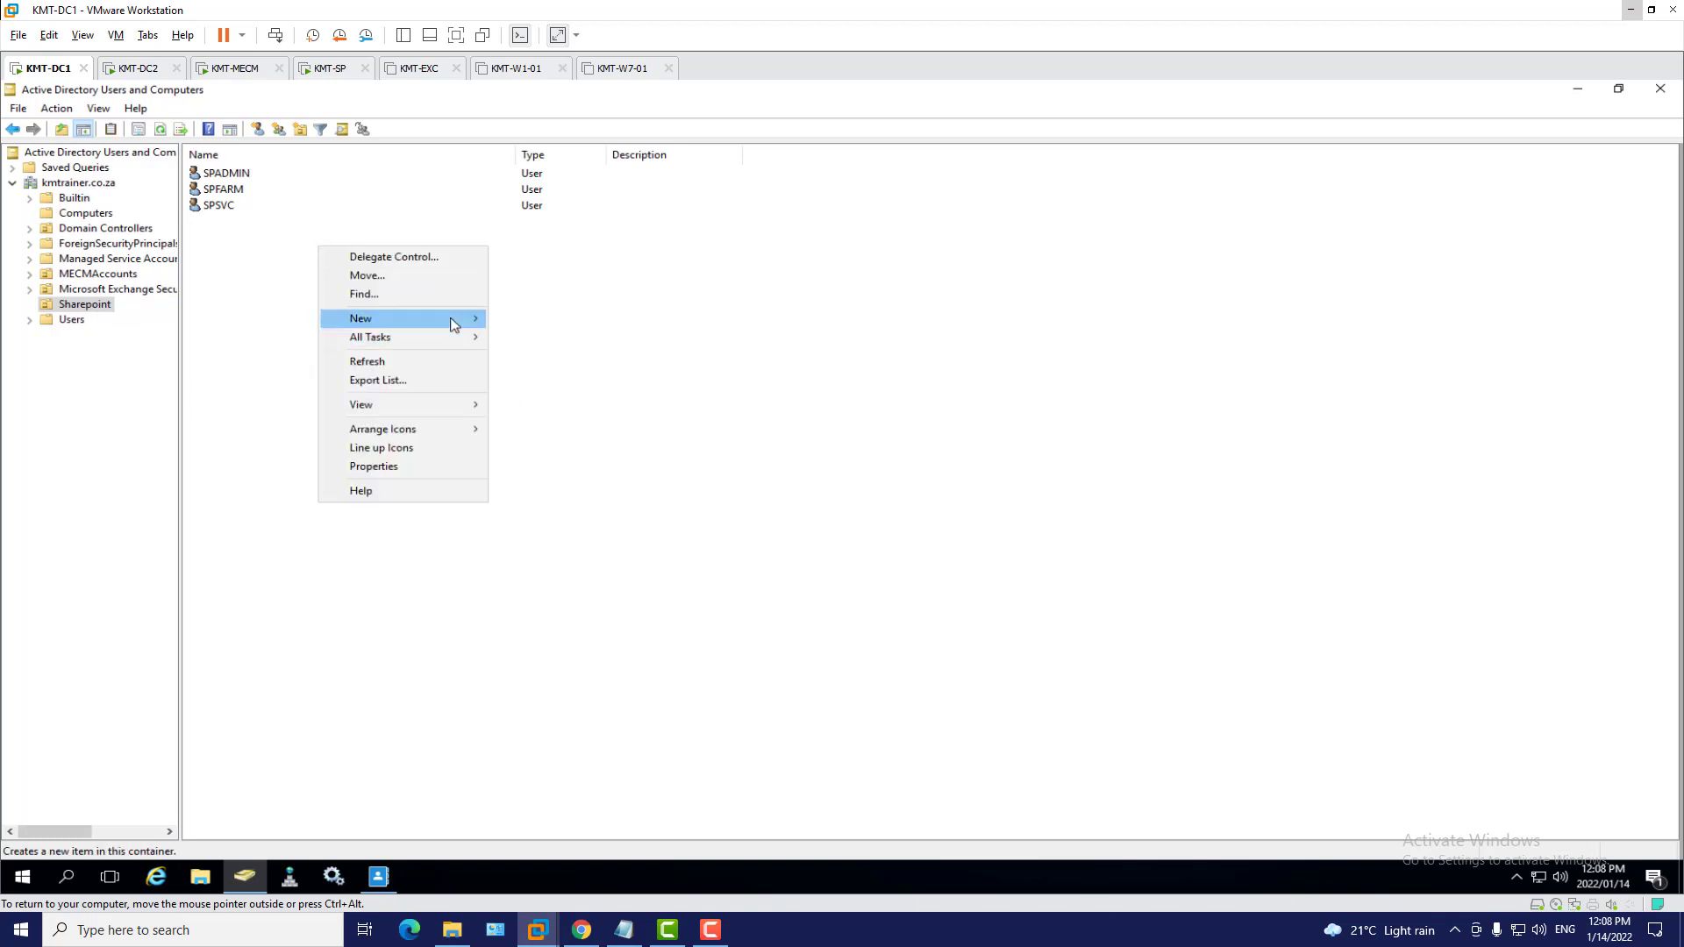
pyautogui.moveTo(454, 325)
pyautogui.click(588, 503)
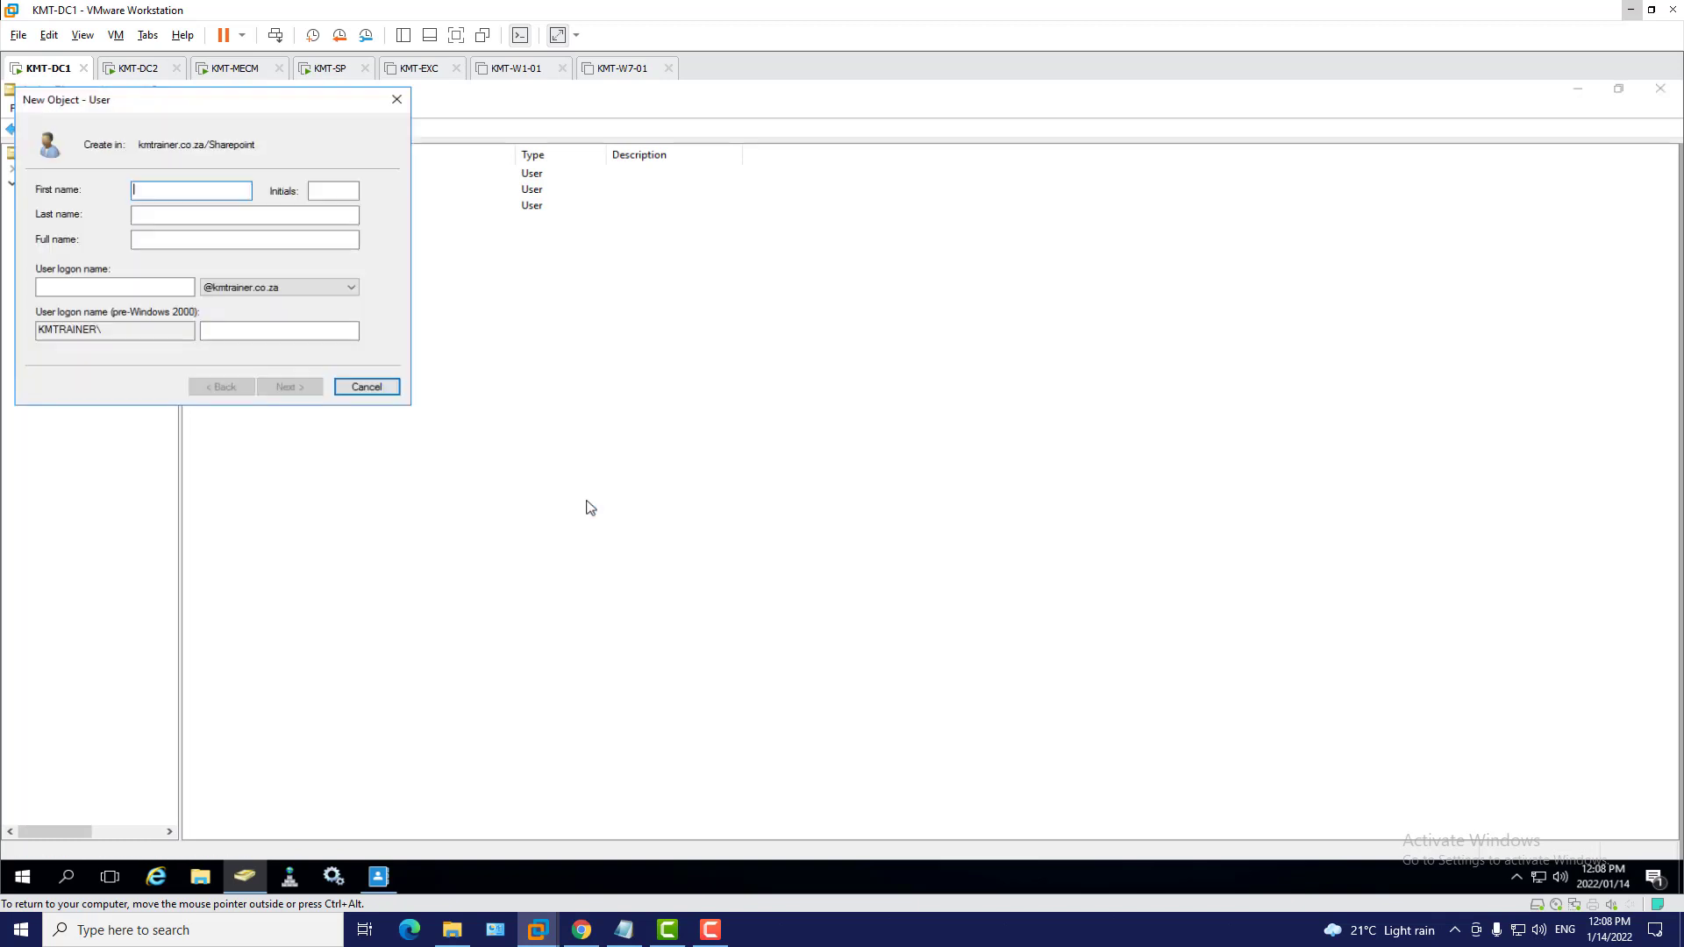
pyautogui.click(393, 390)
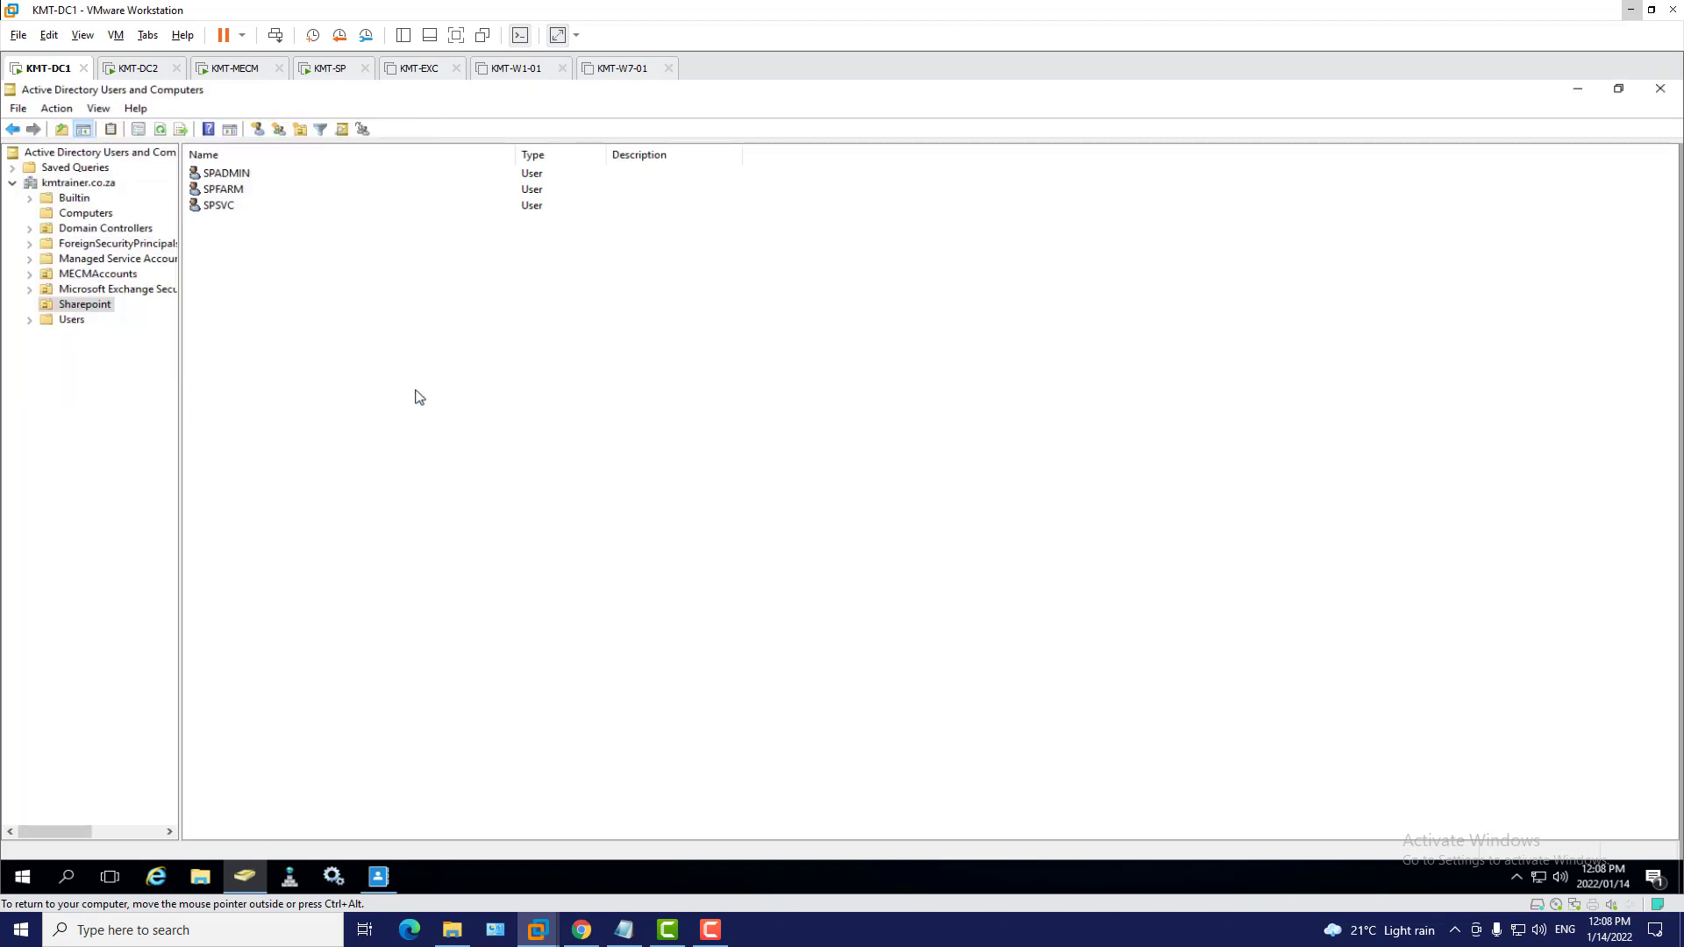
# Start copying the SPSVC account to a new user, cancel the copy and clear the selection
pyautogui.rightClick(221, 209)
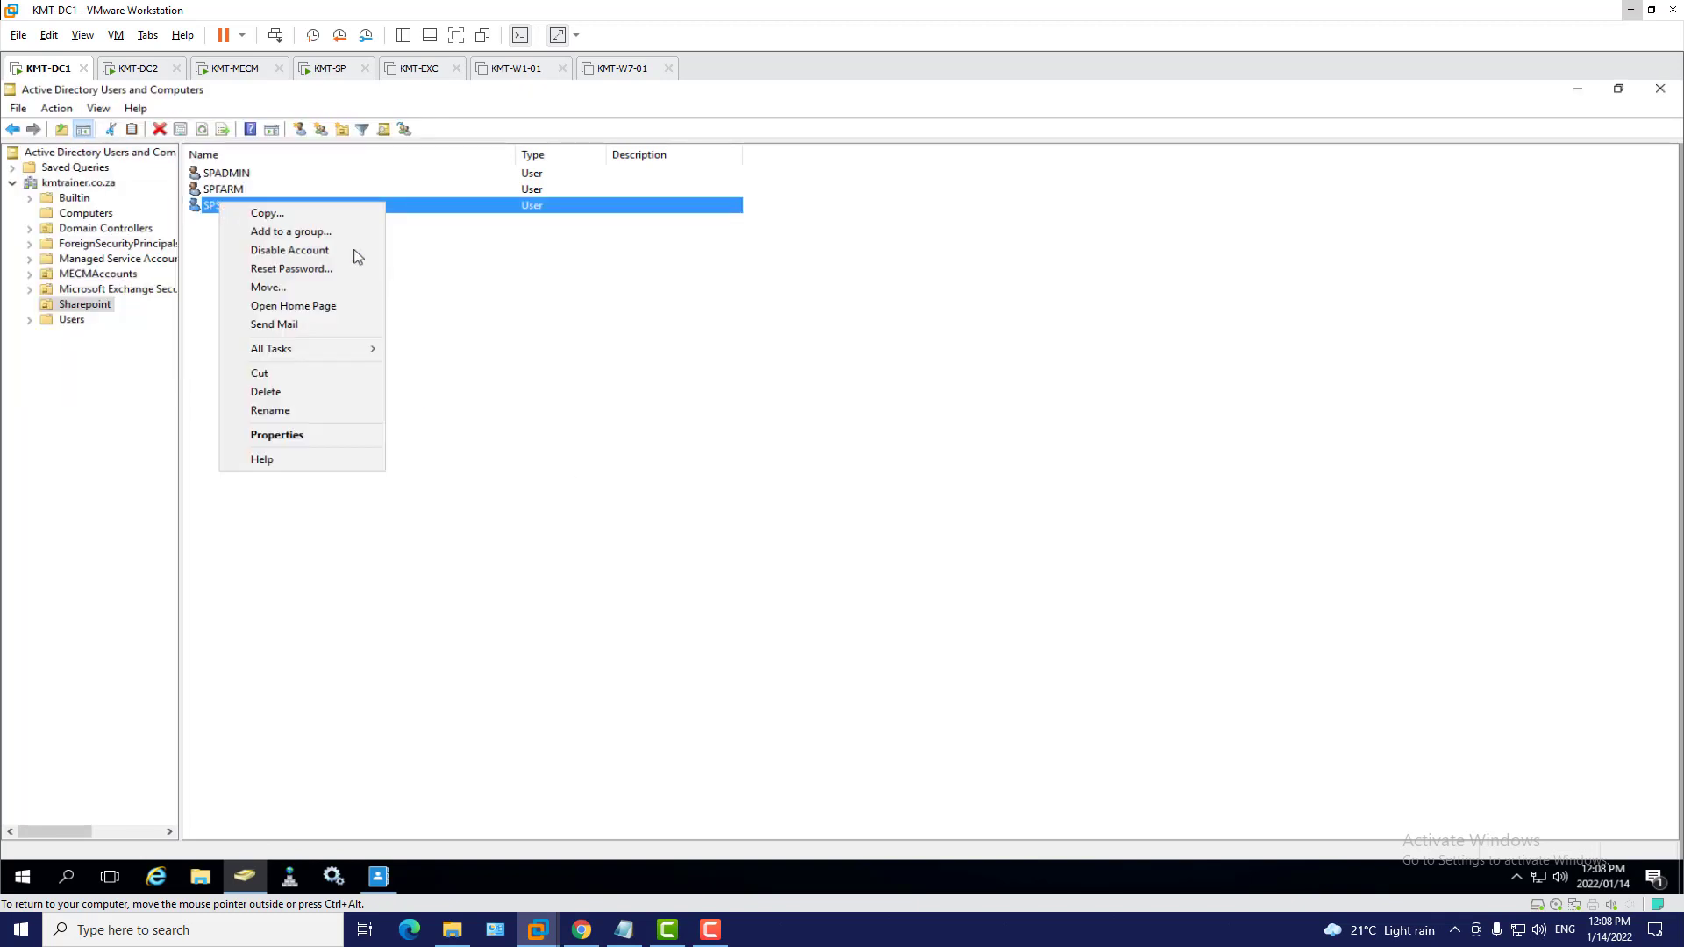
pyautogui.click(323, 213)
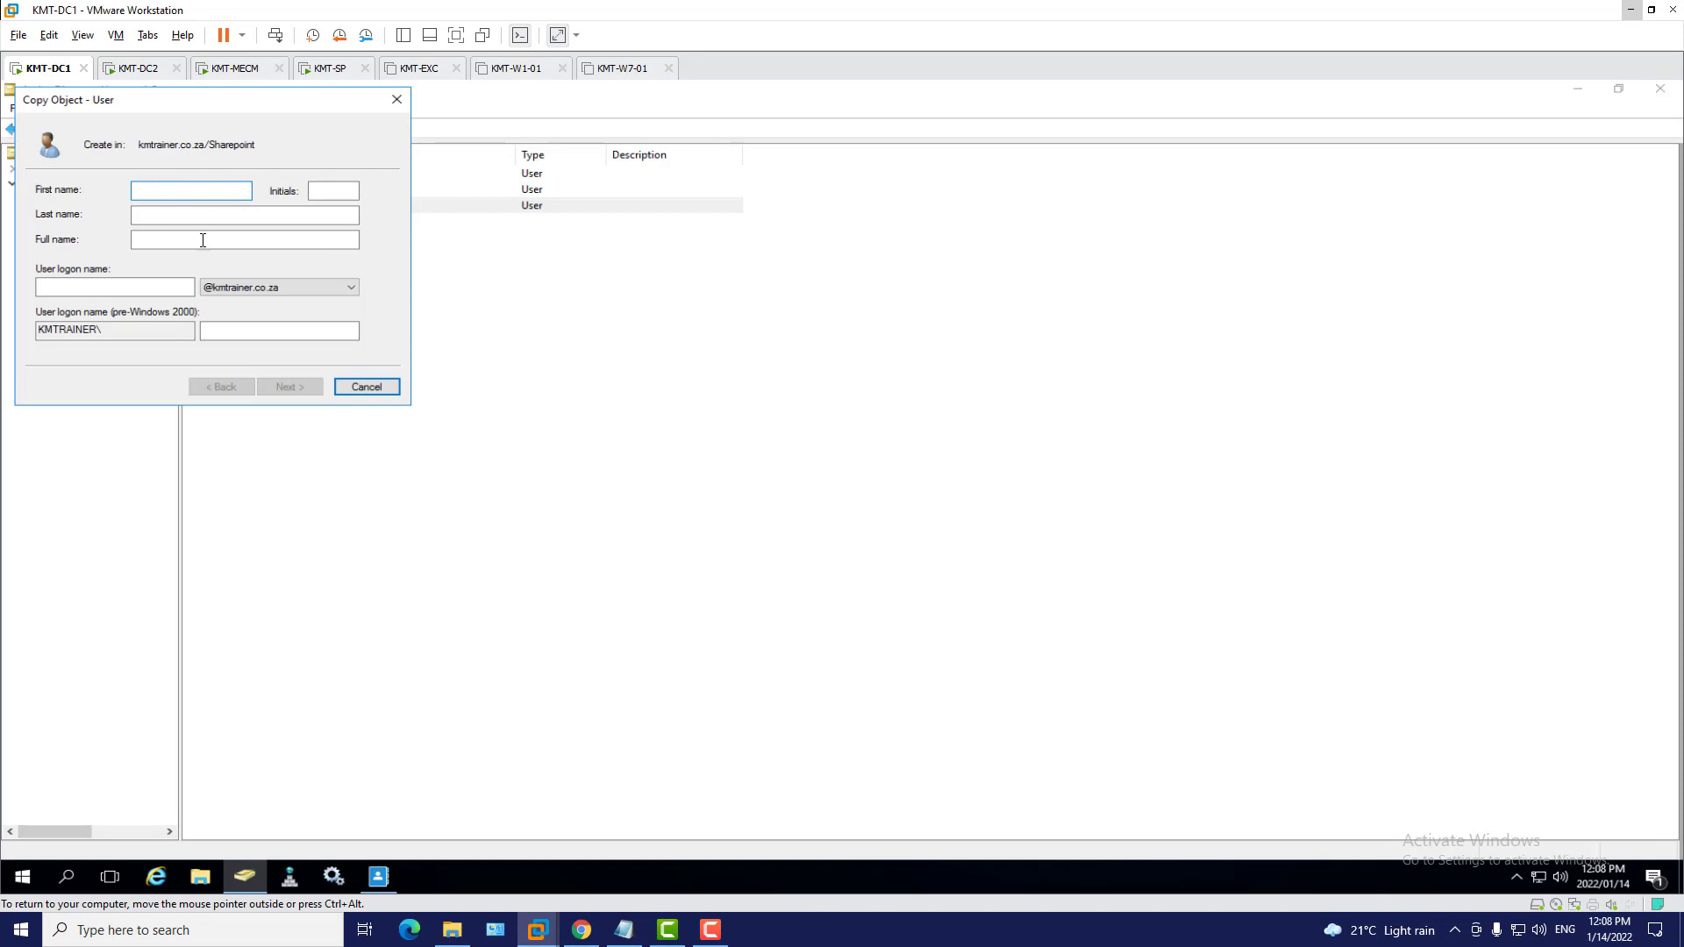
pyautogui.moveTo(177, 101); pyautogui.dragTo(396, 290)
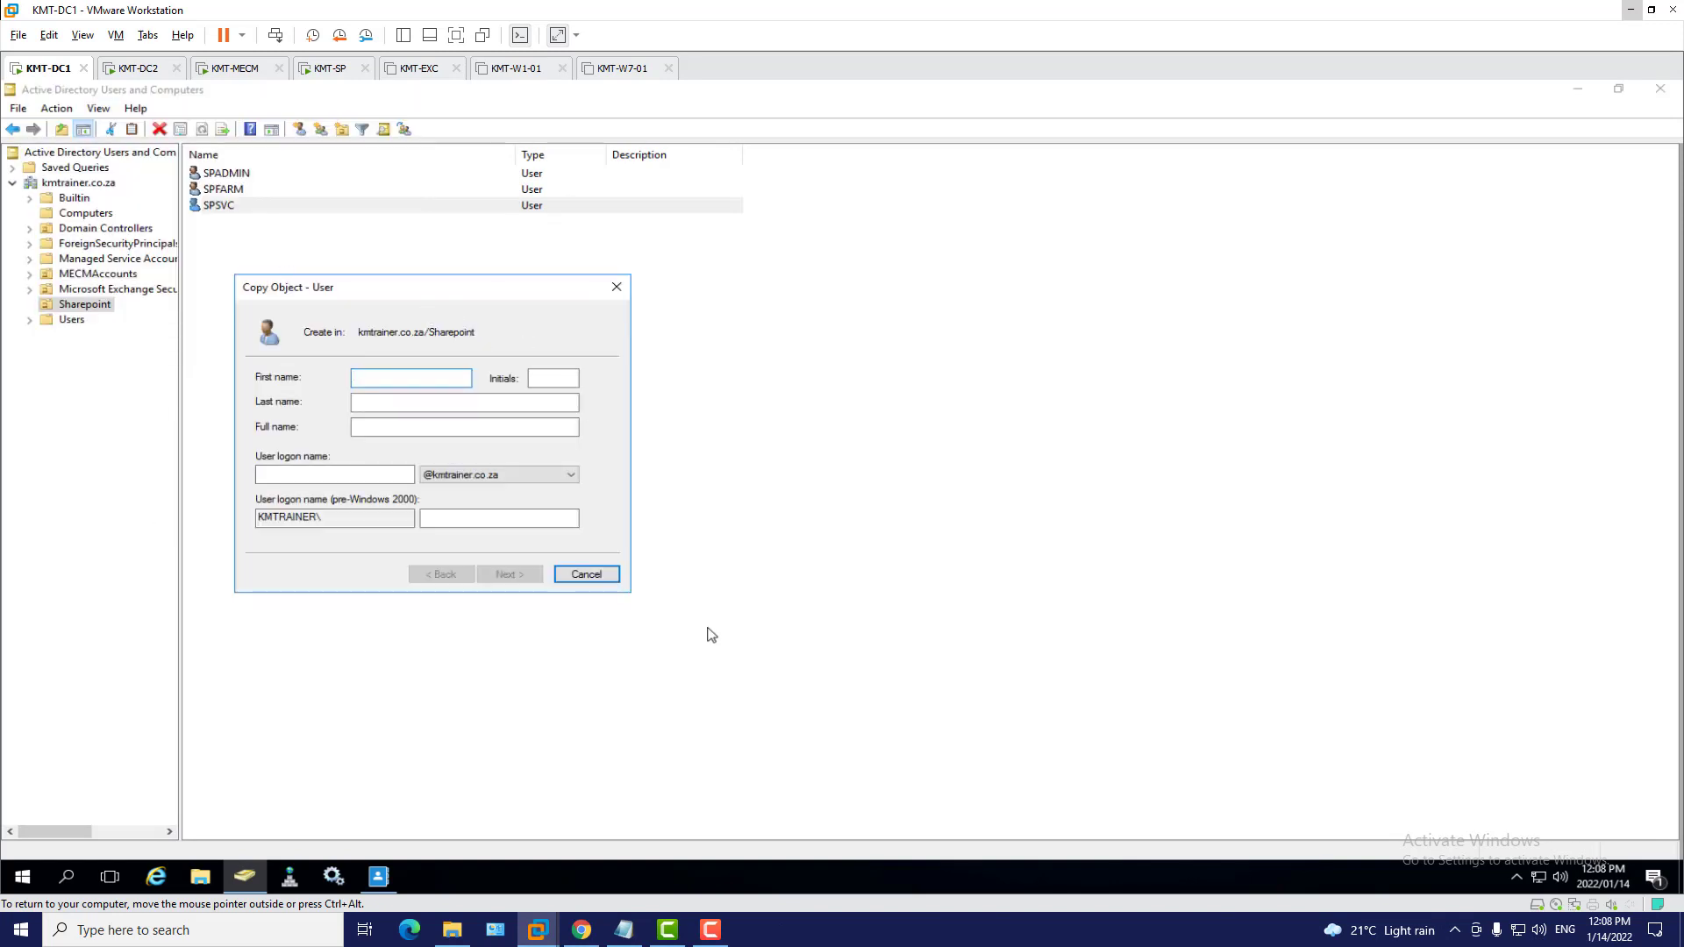
pyautogui.click(599, 581)
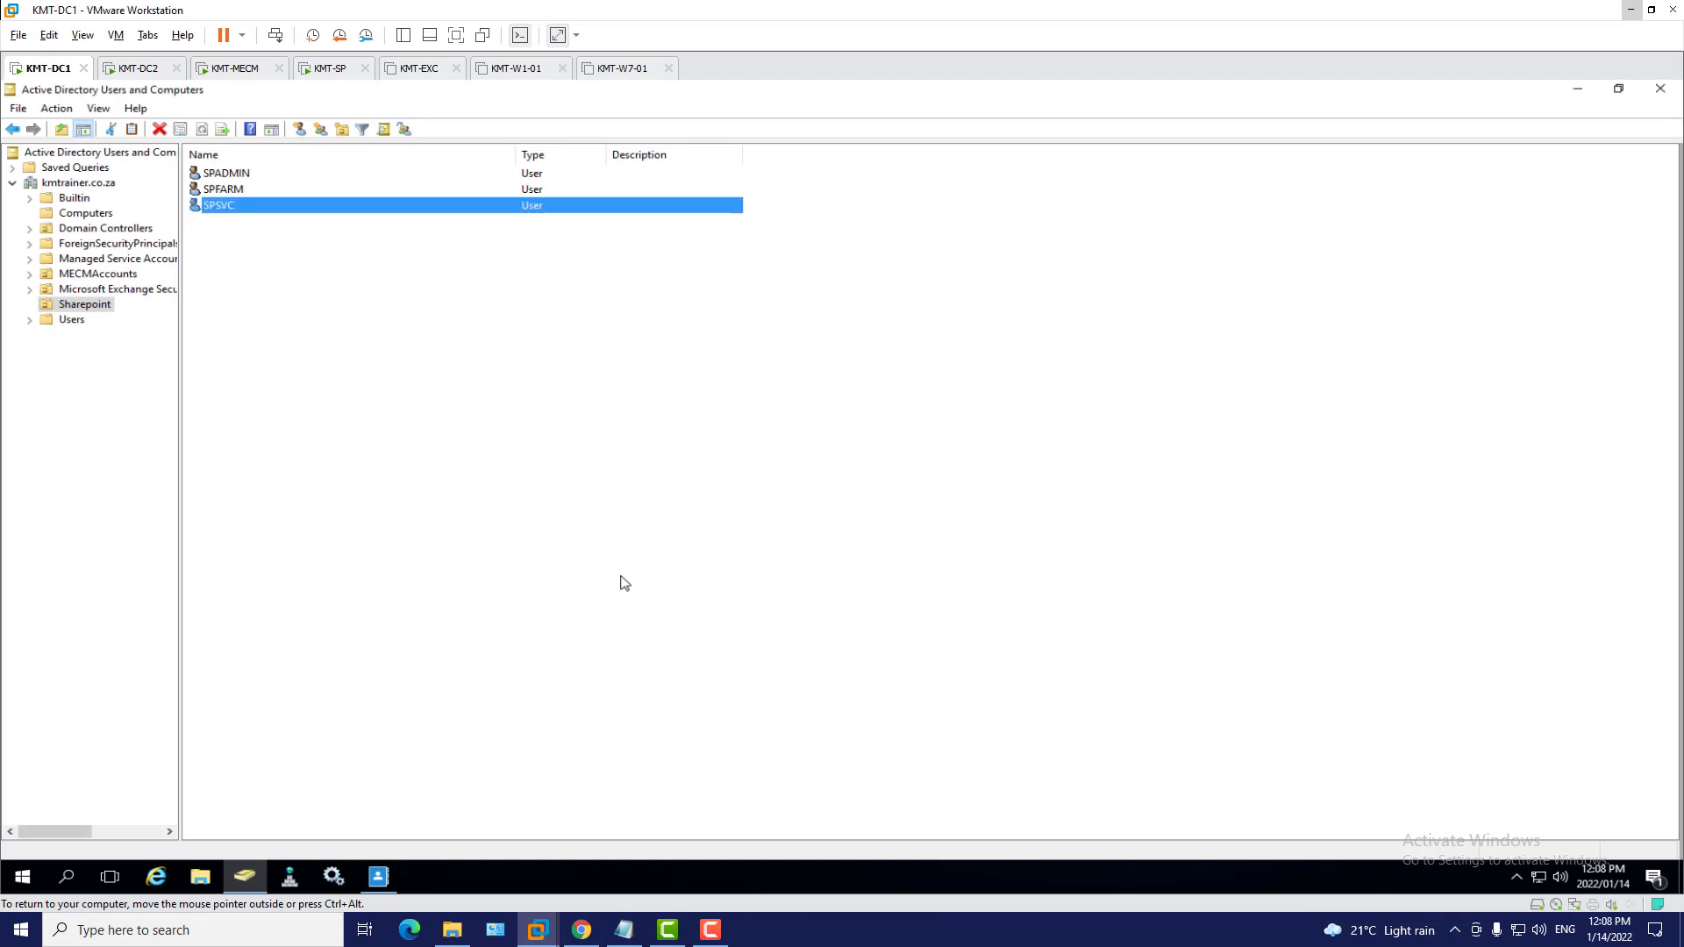
pyautogui.click(624, 584)
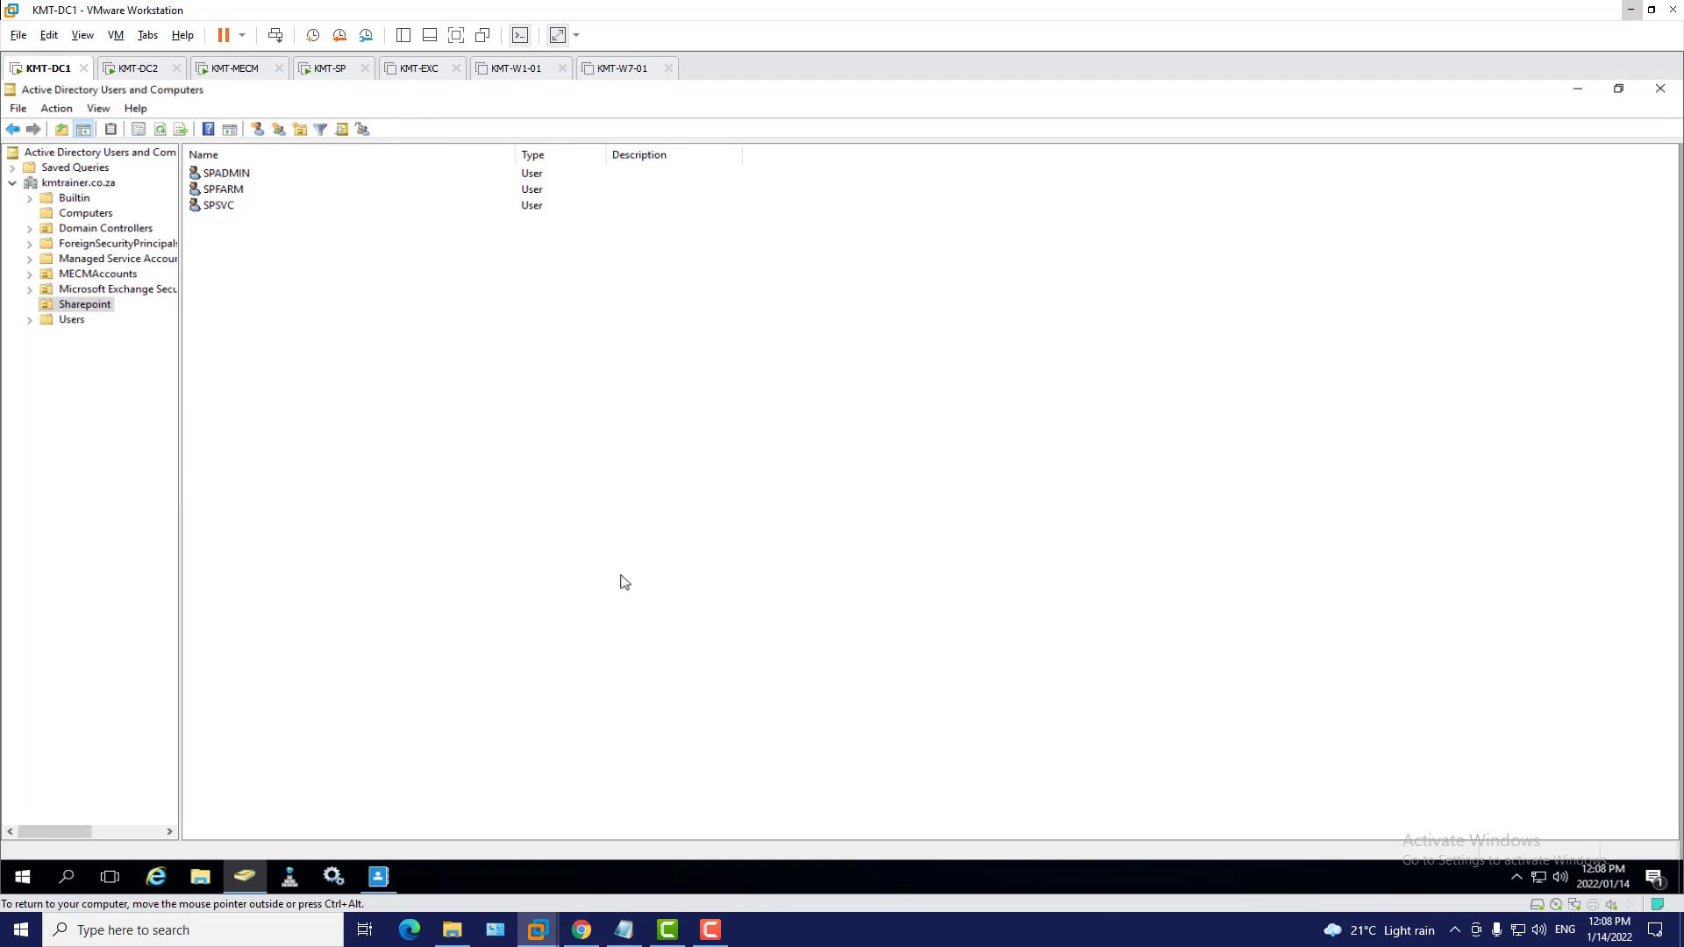
# Go through the SPADMIN, SPFARM and SPSVC accounts one by one and return to SPADMIN
pyautogui.click(237, 181)
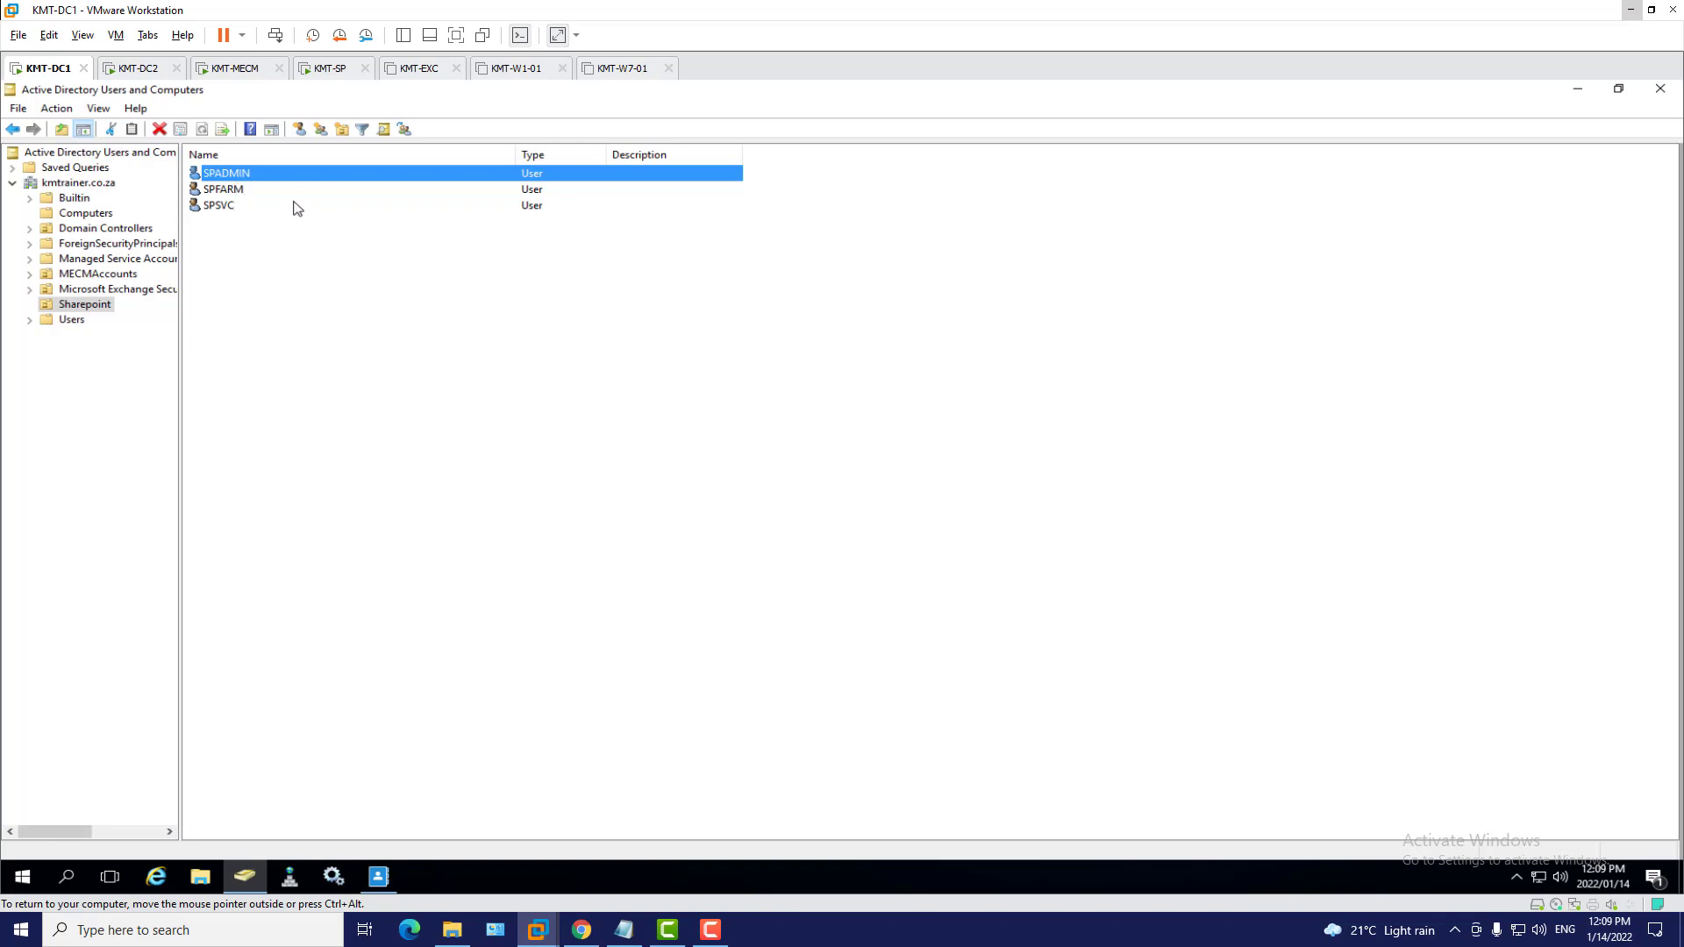
pyautogui.press('Down')
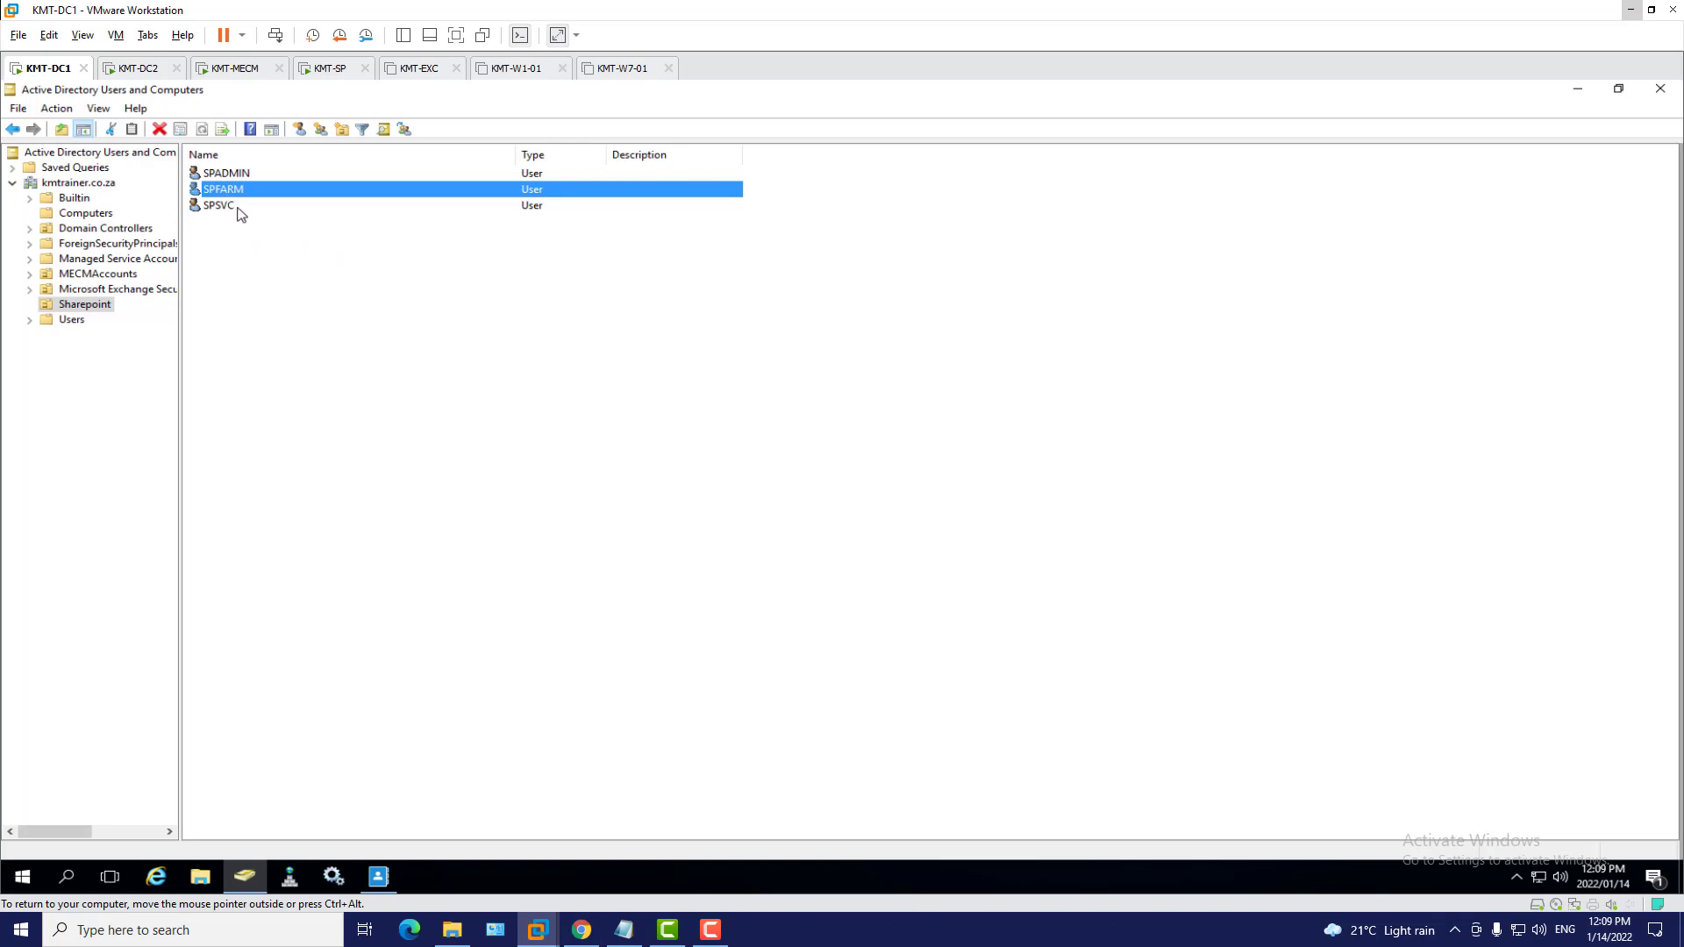
pyautogui.click(233, 213)
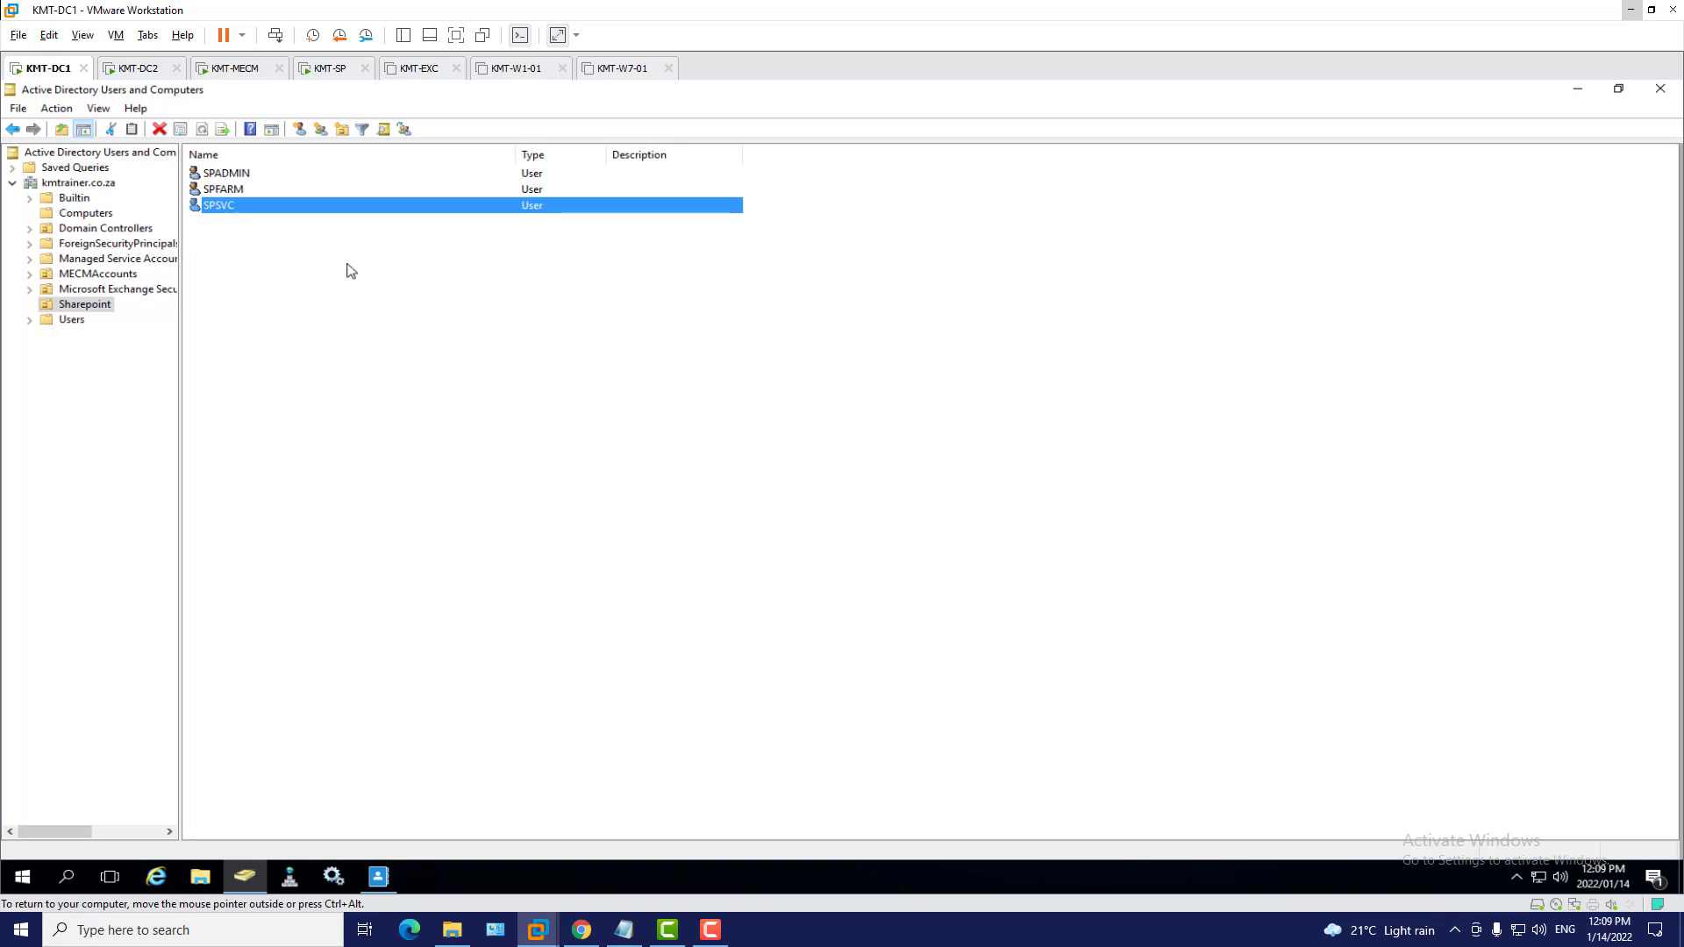
pyautogui.press('Home')
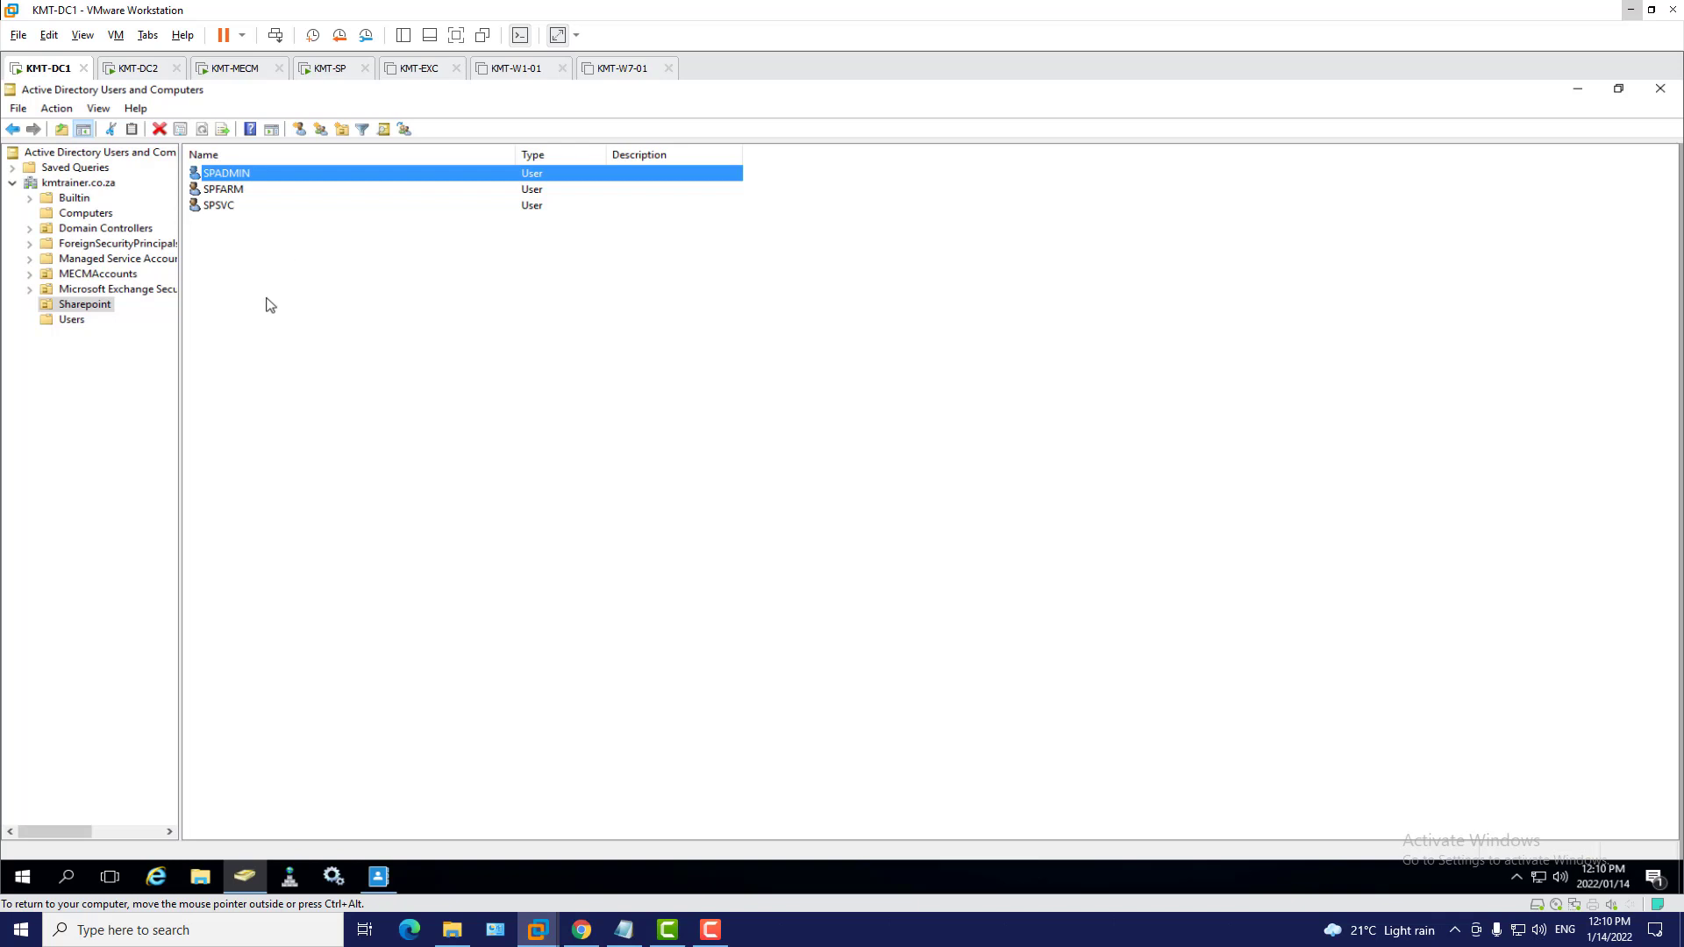
# Switch to KMT-SP and open Computer Management from its administrative tools
pyautogui.click(321, 68)
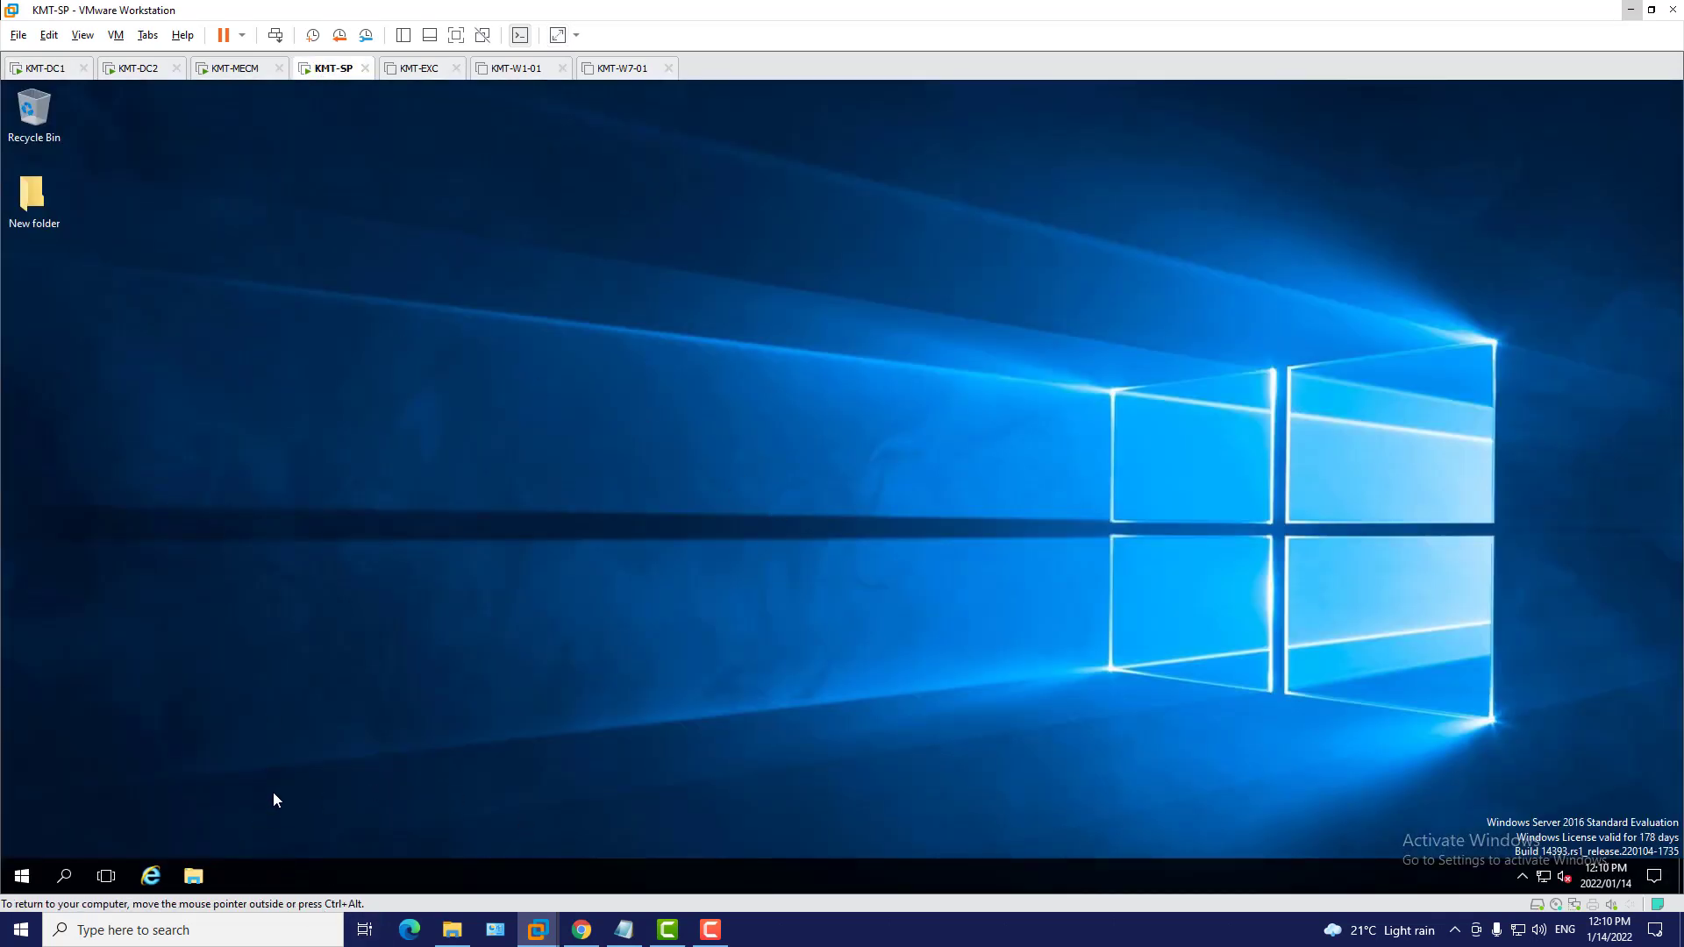
pyautogui.click(22, 875)
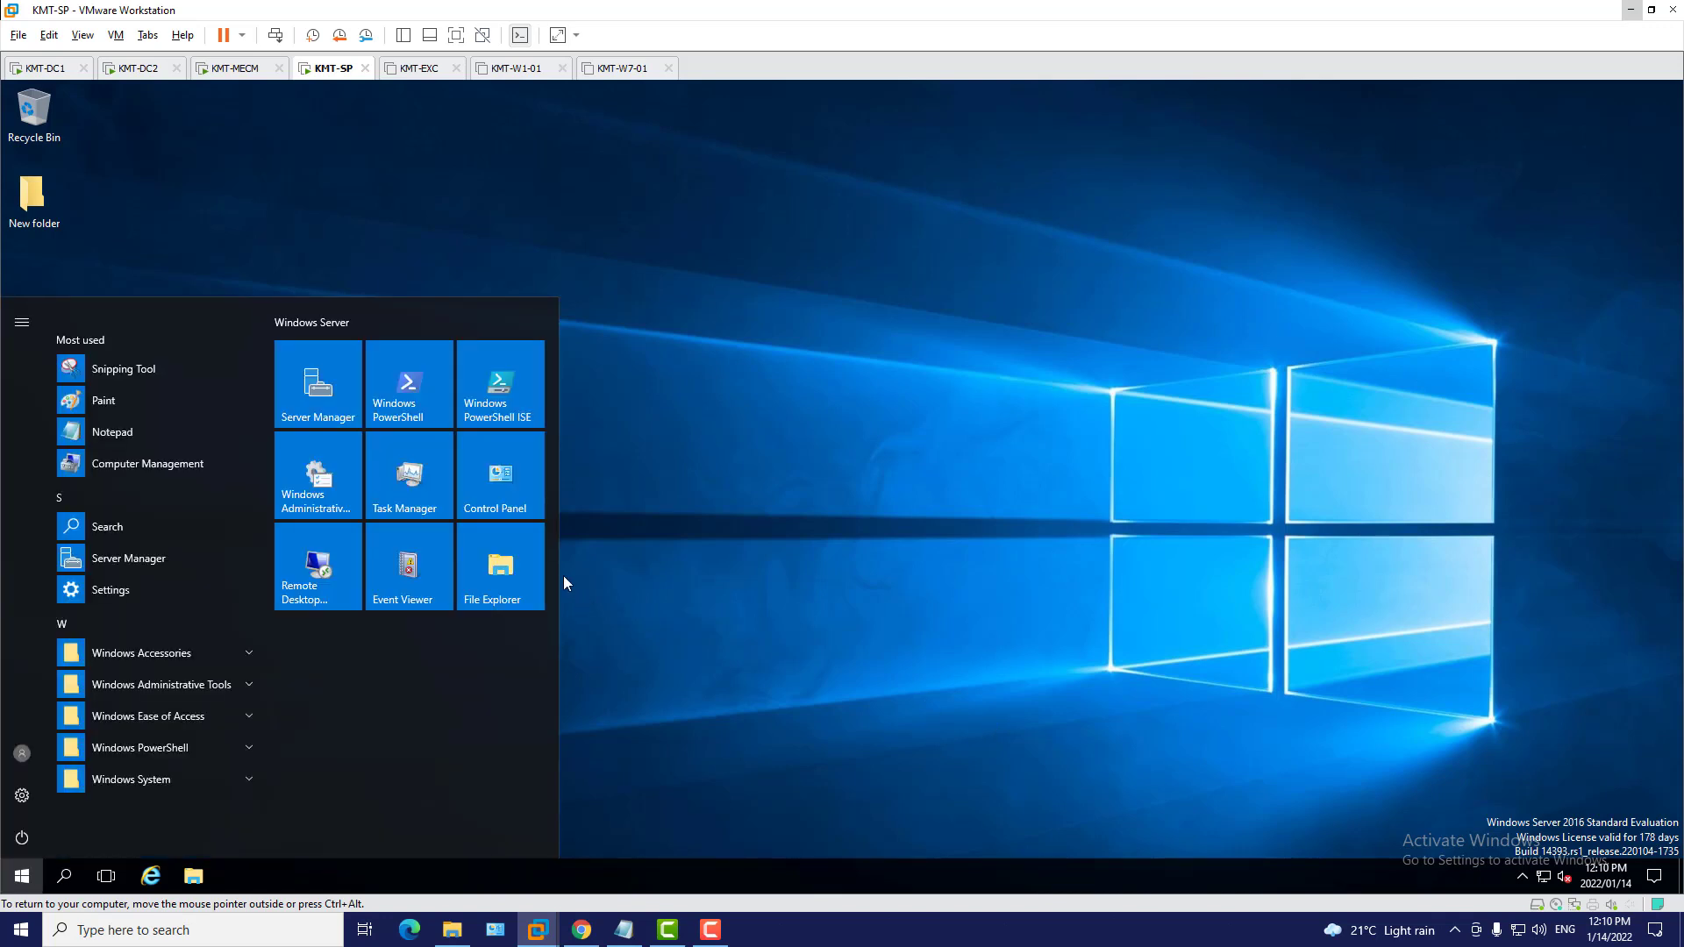
pyautogui.click(524, 505)
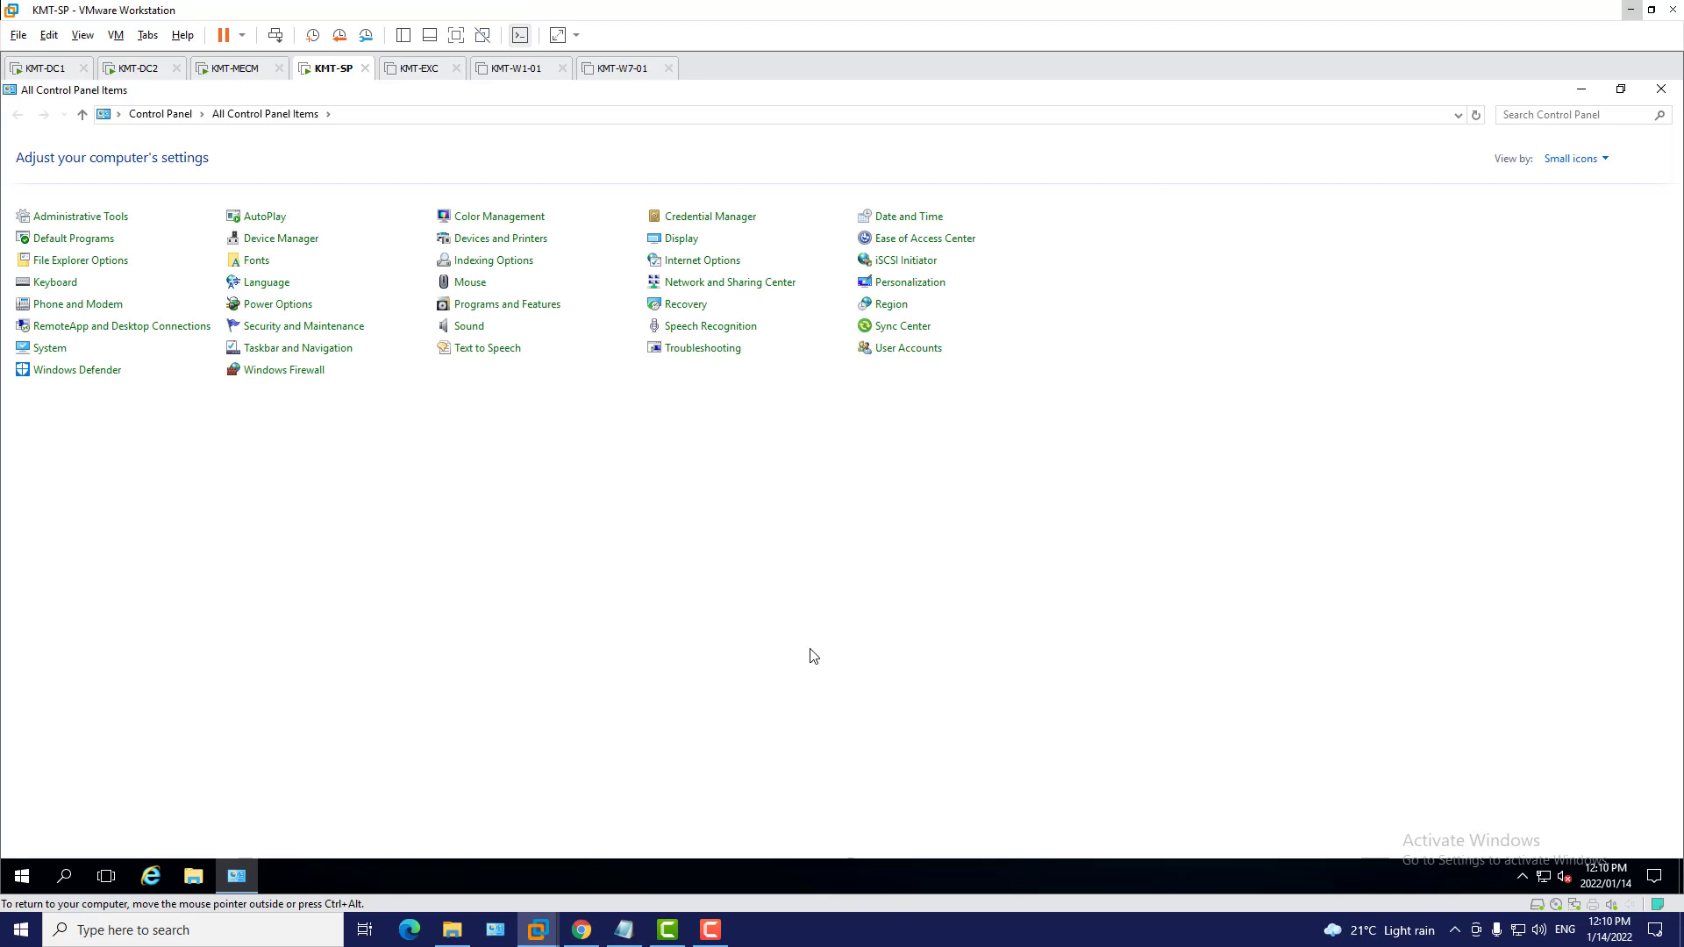
pyautogui.click(98, 219)
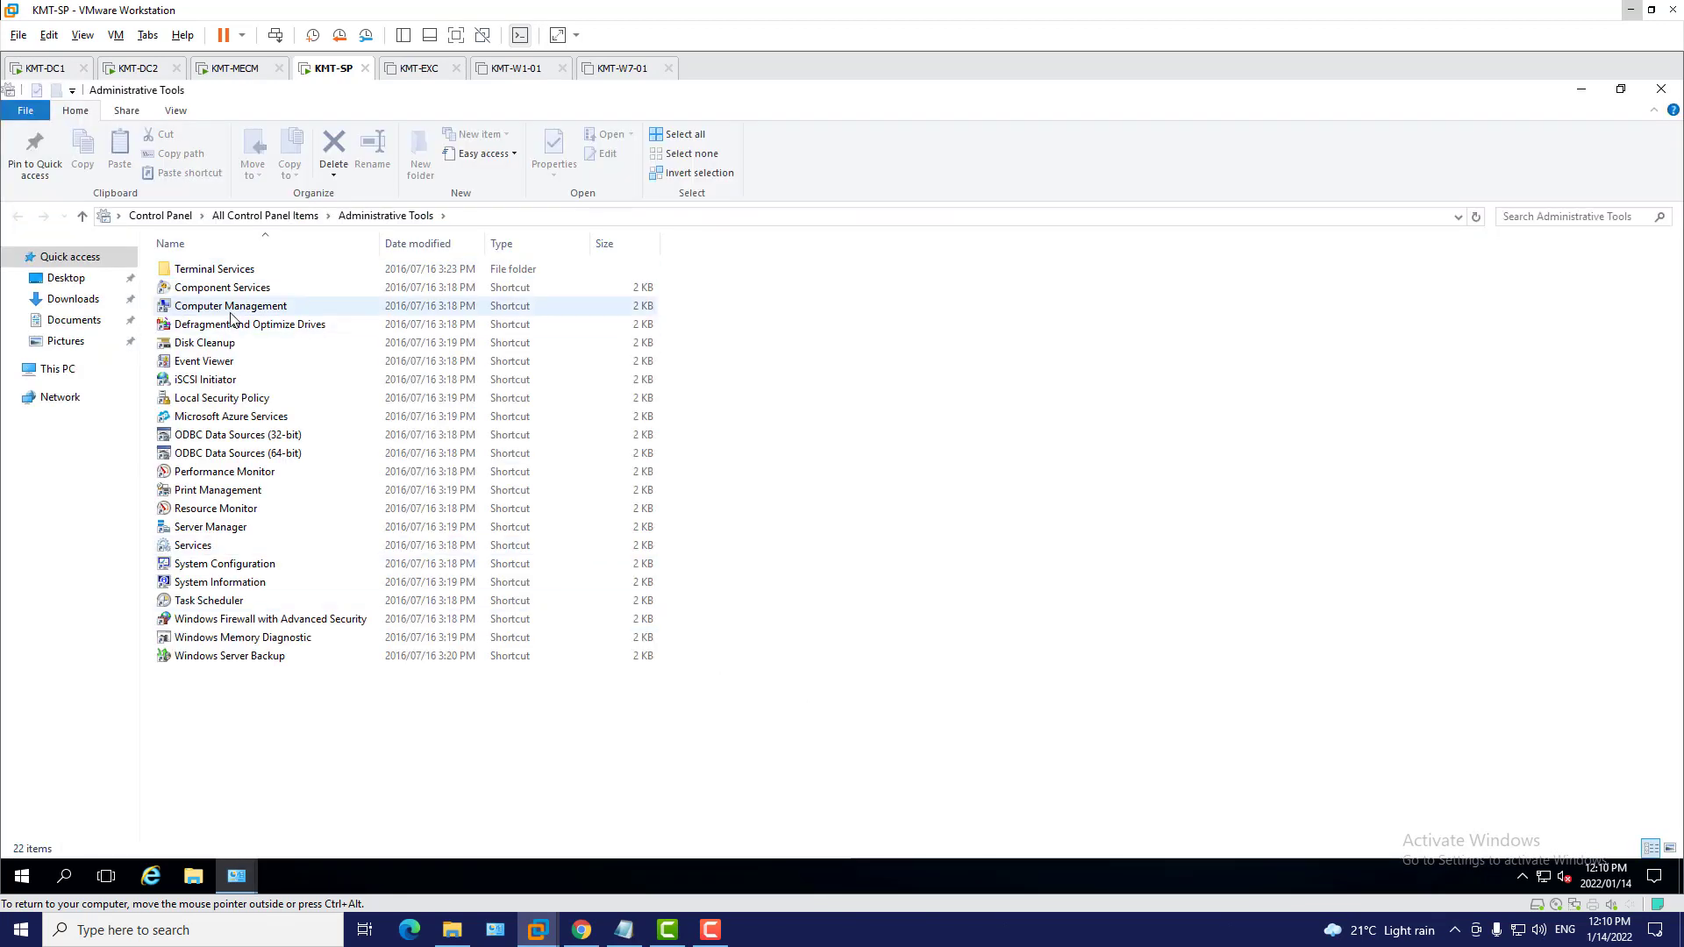
pyautogui.doubleClick(228, 314)
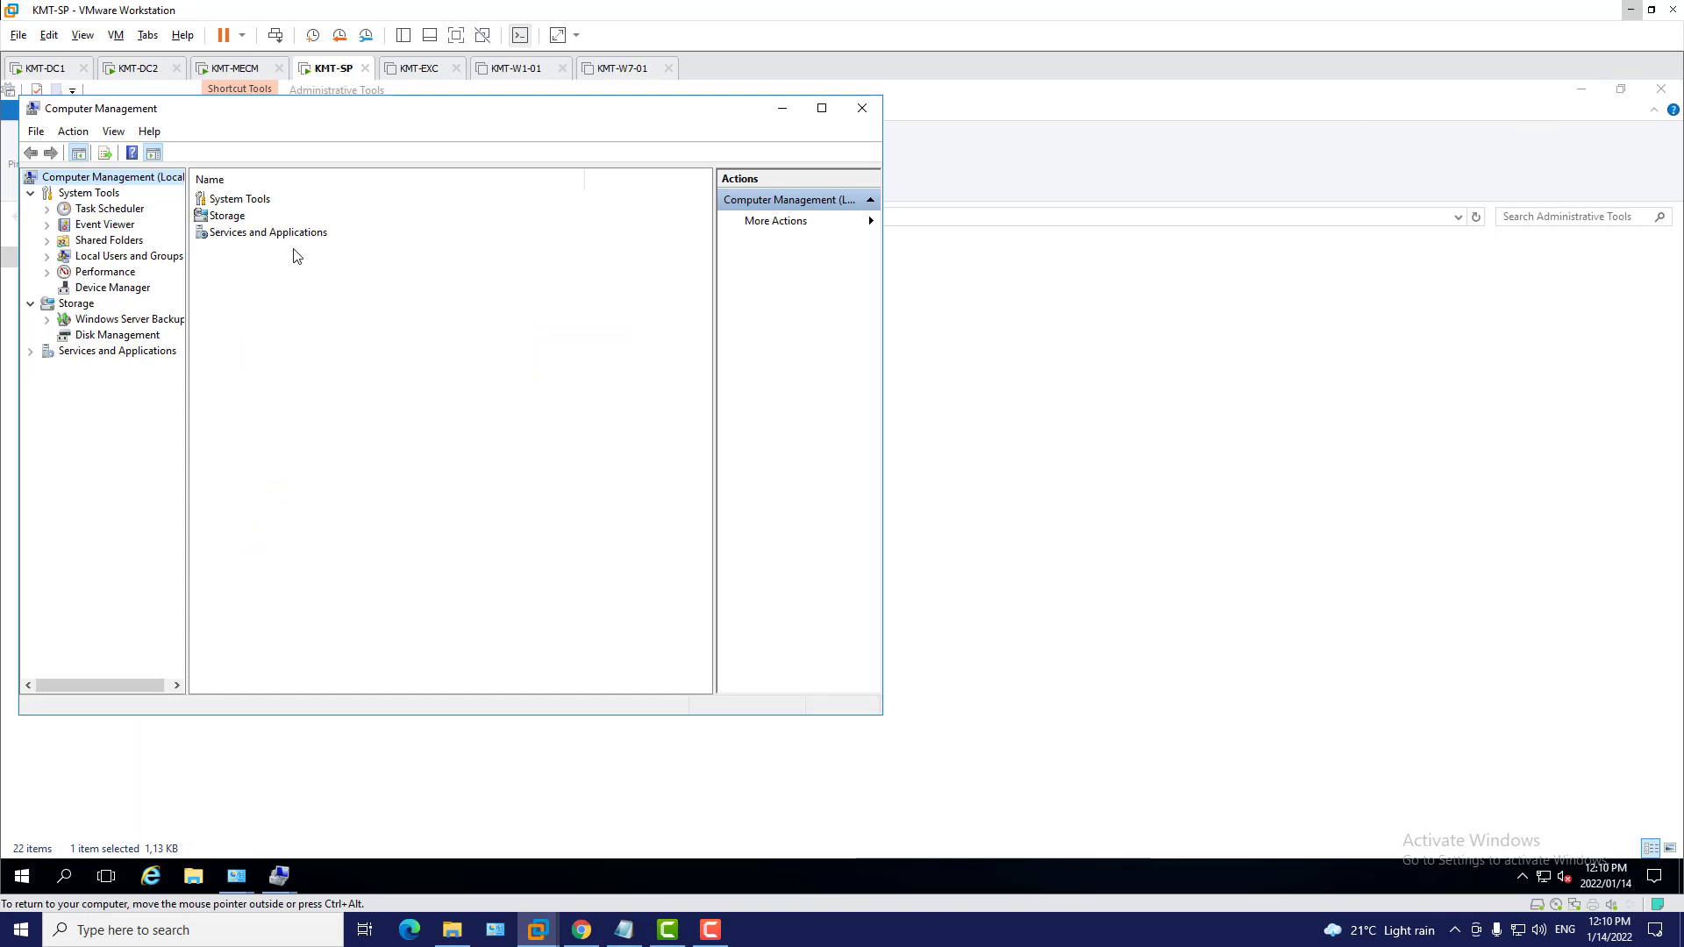
# Check the members of the local Administrators group for the spadmin account and close its properties without changes
pyautogui.doubleClick(136, 257)
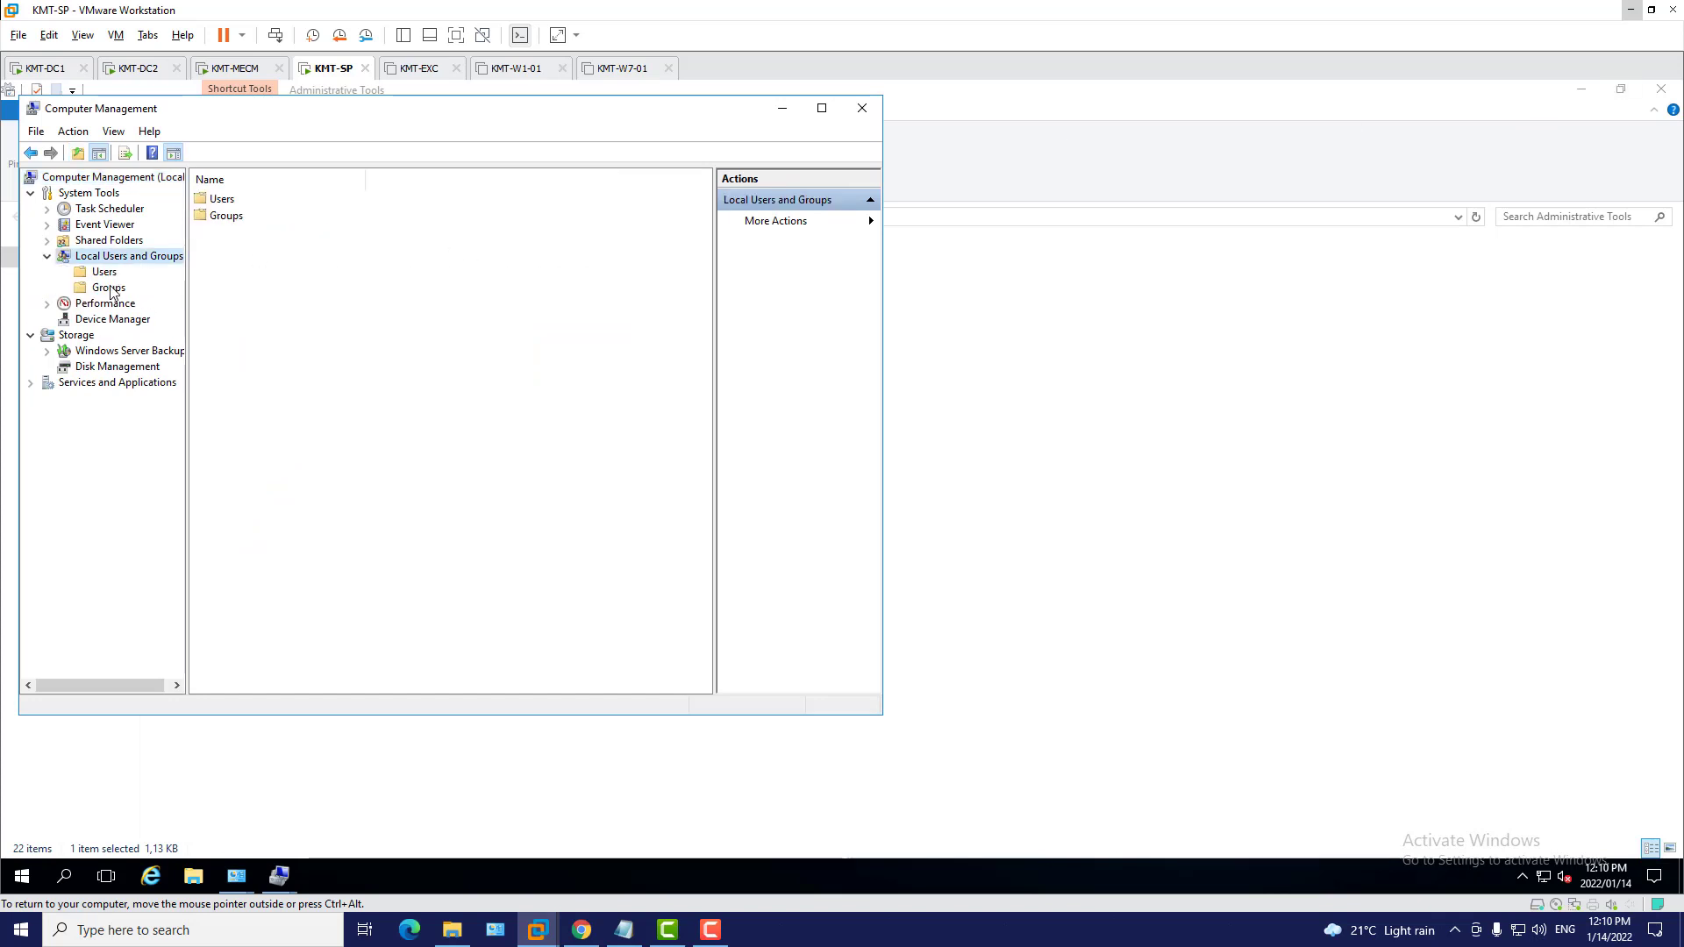
pyautogui.click(108, 289)
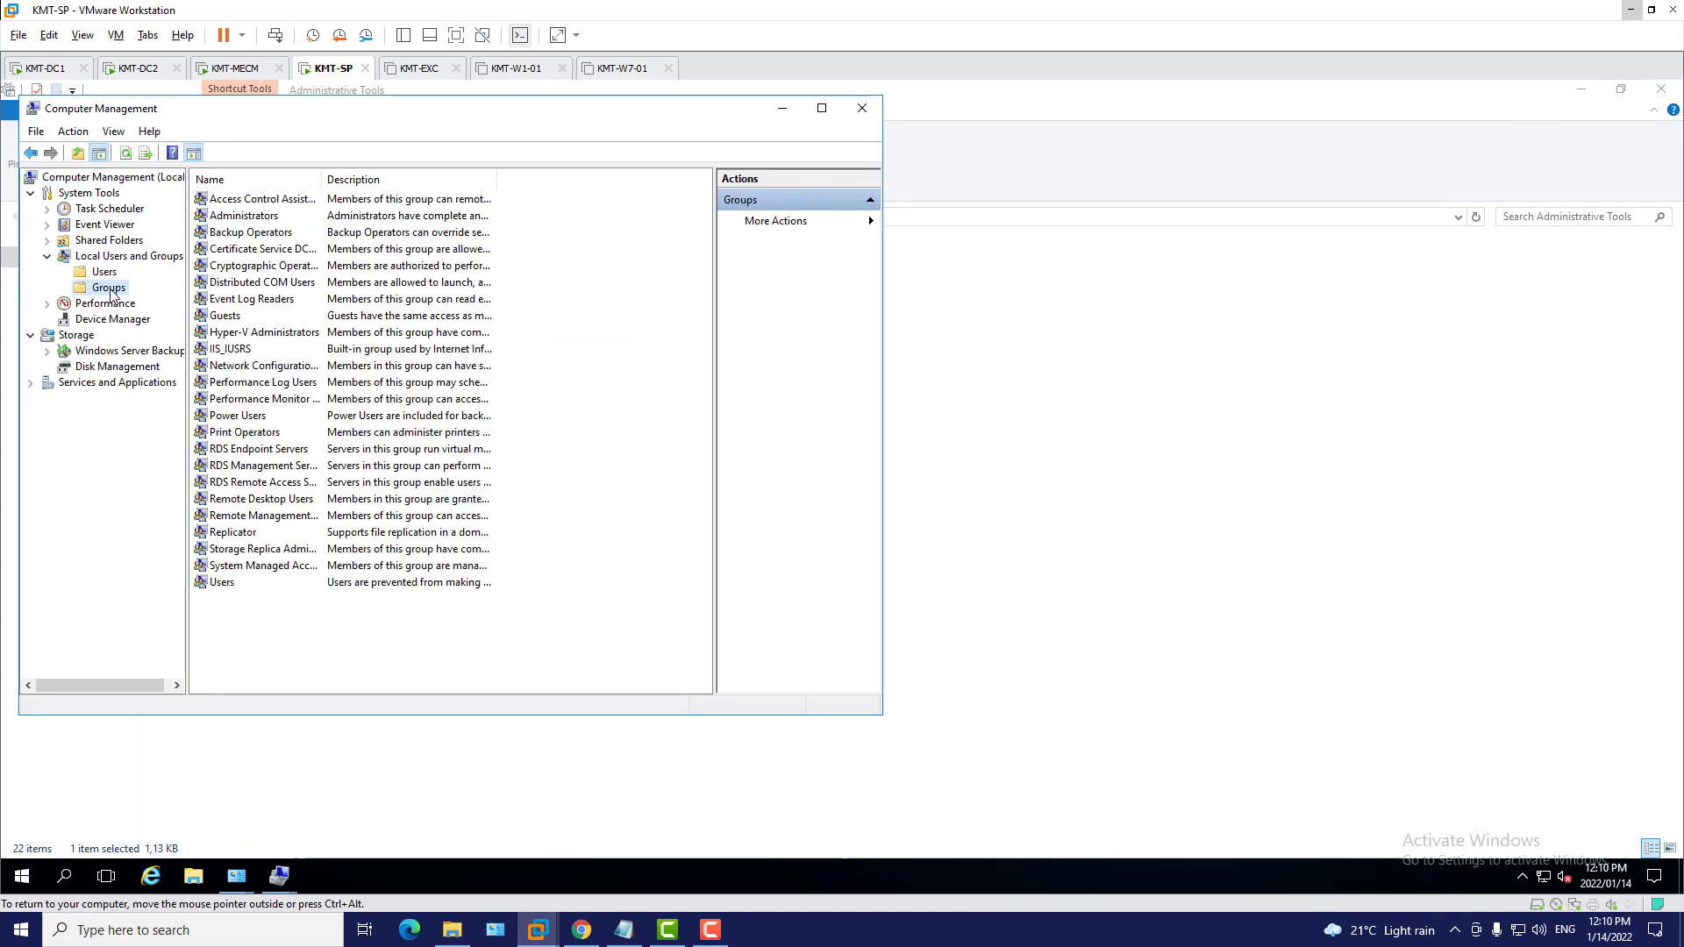
pyautogui.doubleClick(256, 217)
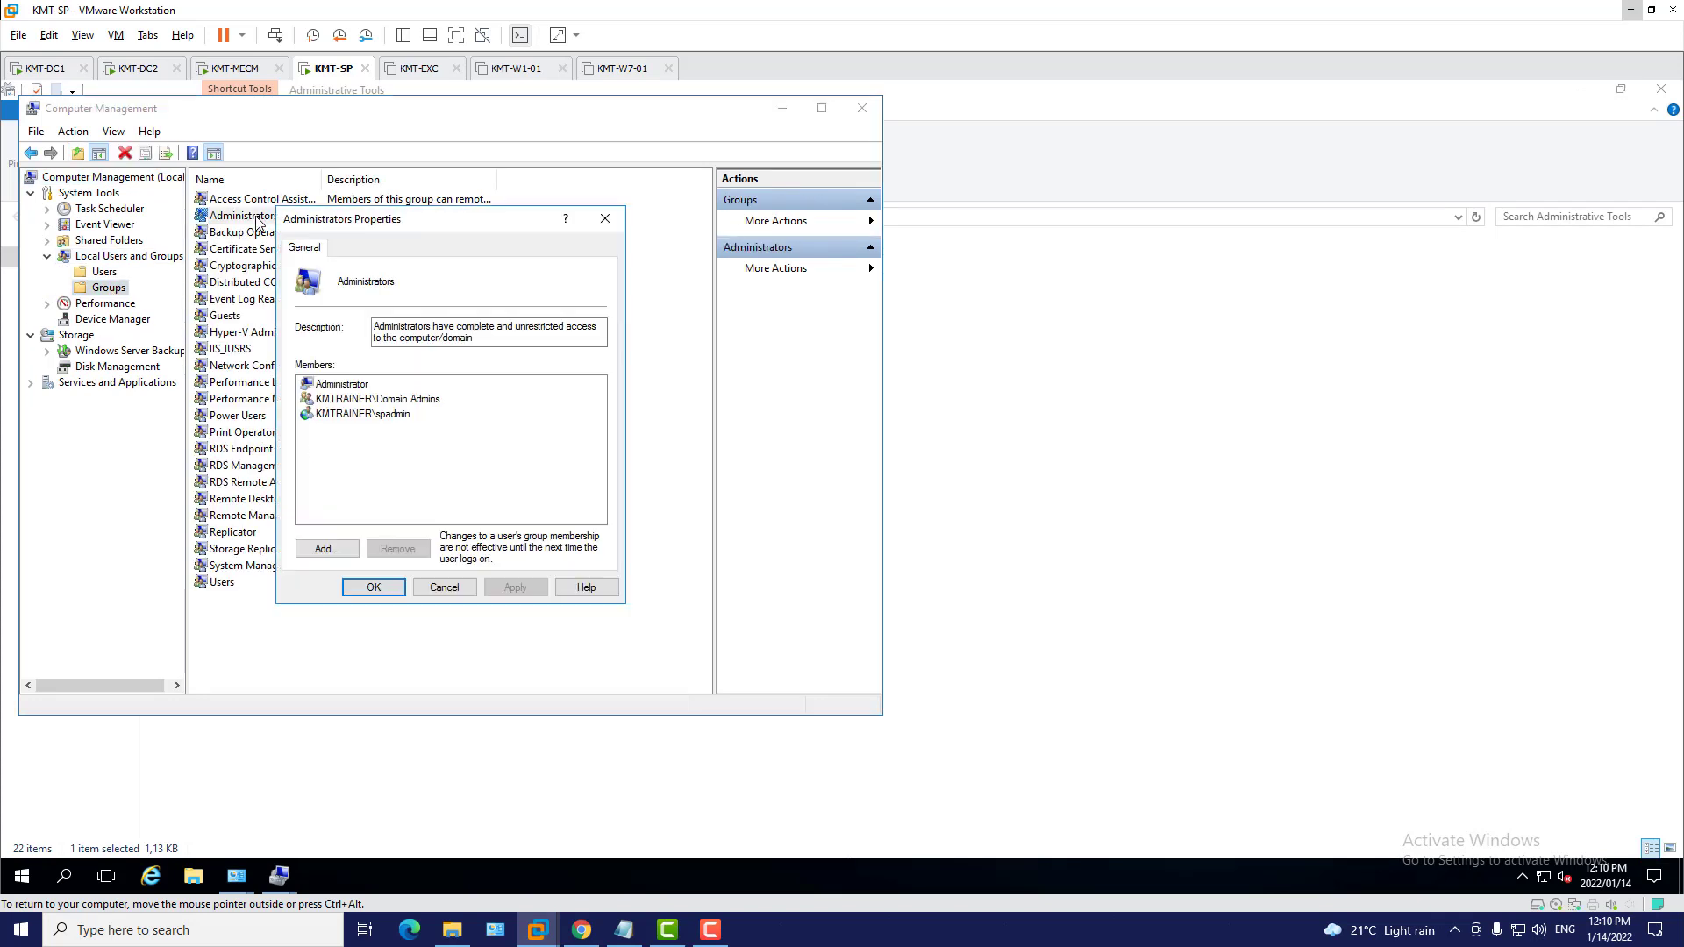
pyautogui.click(387, 418)
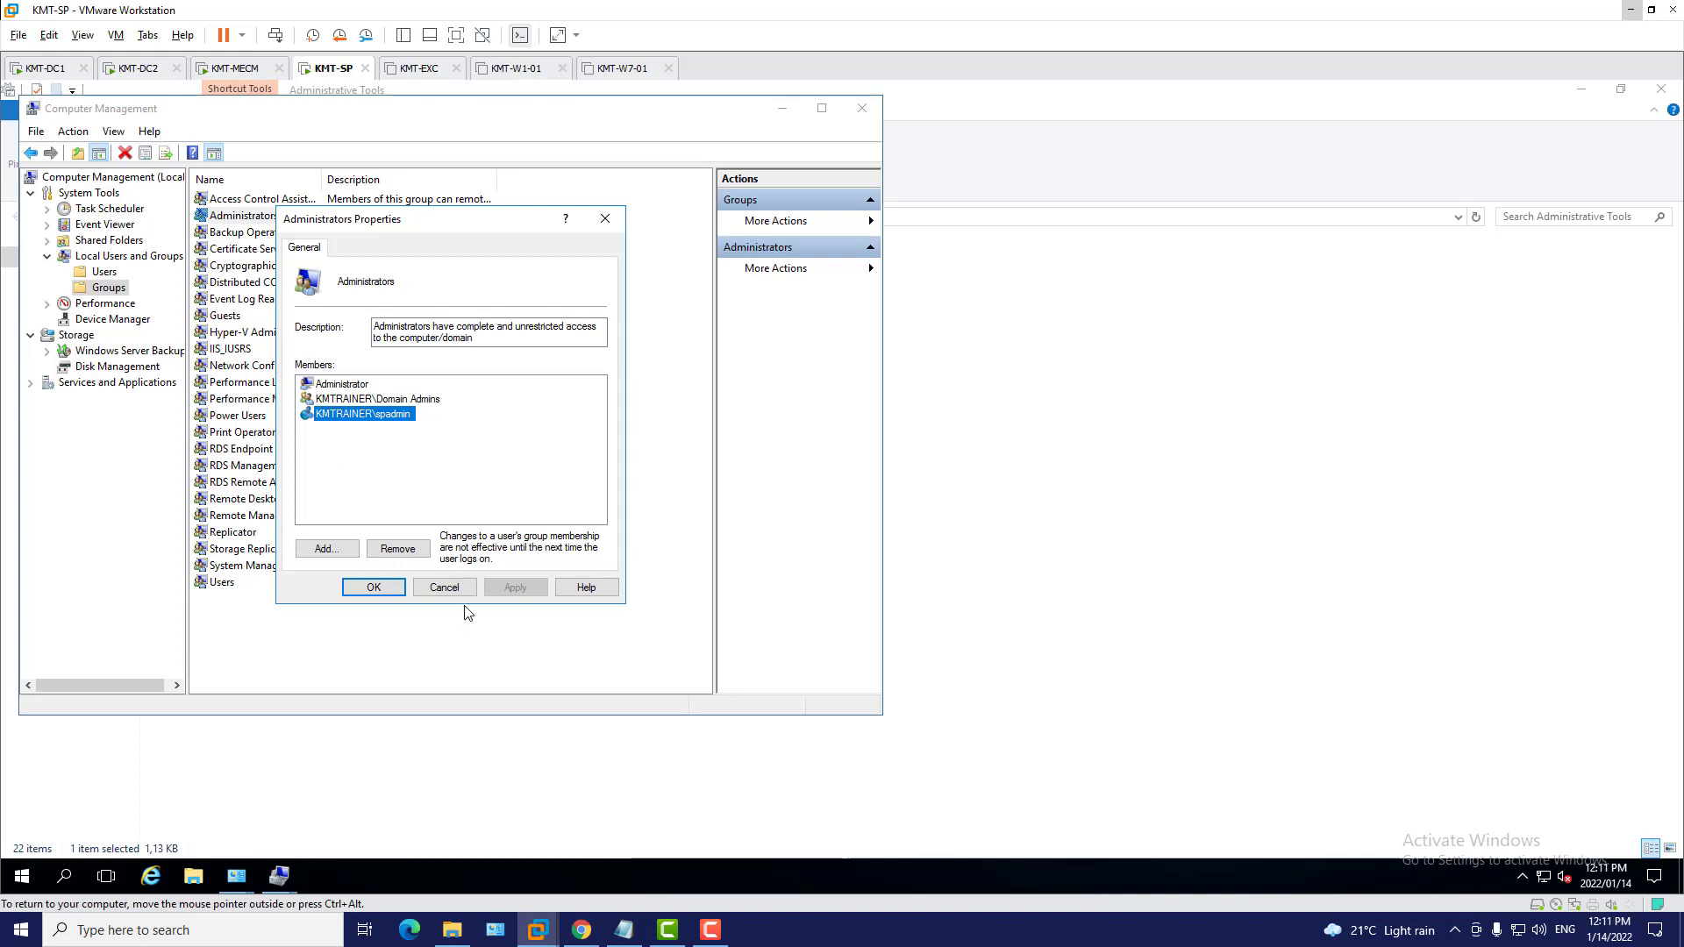
pyautogui.click(444, 588)
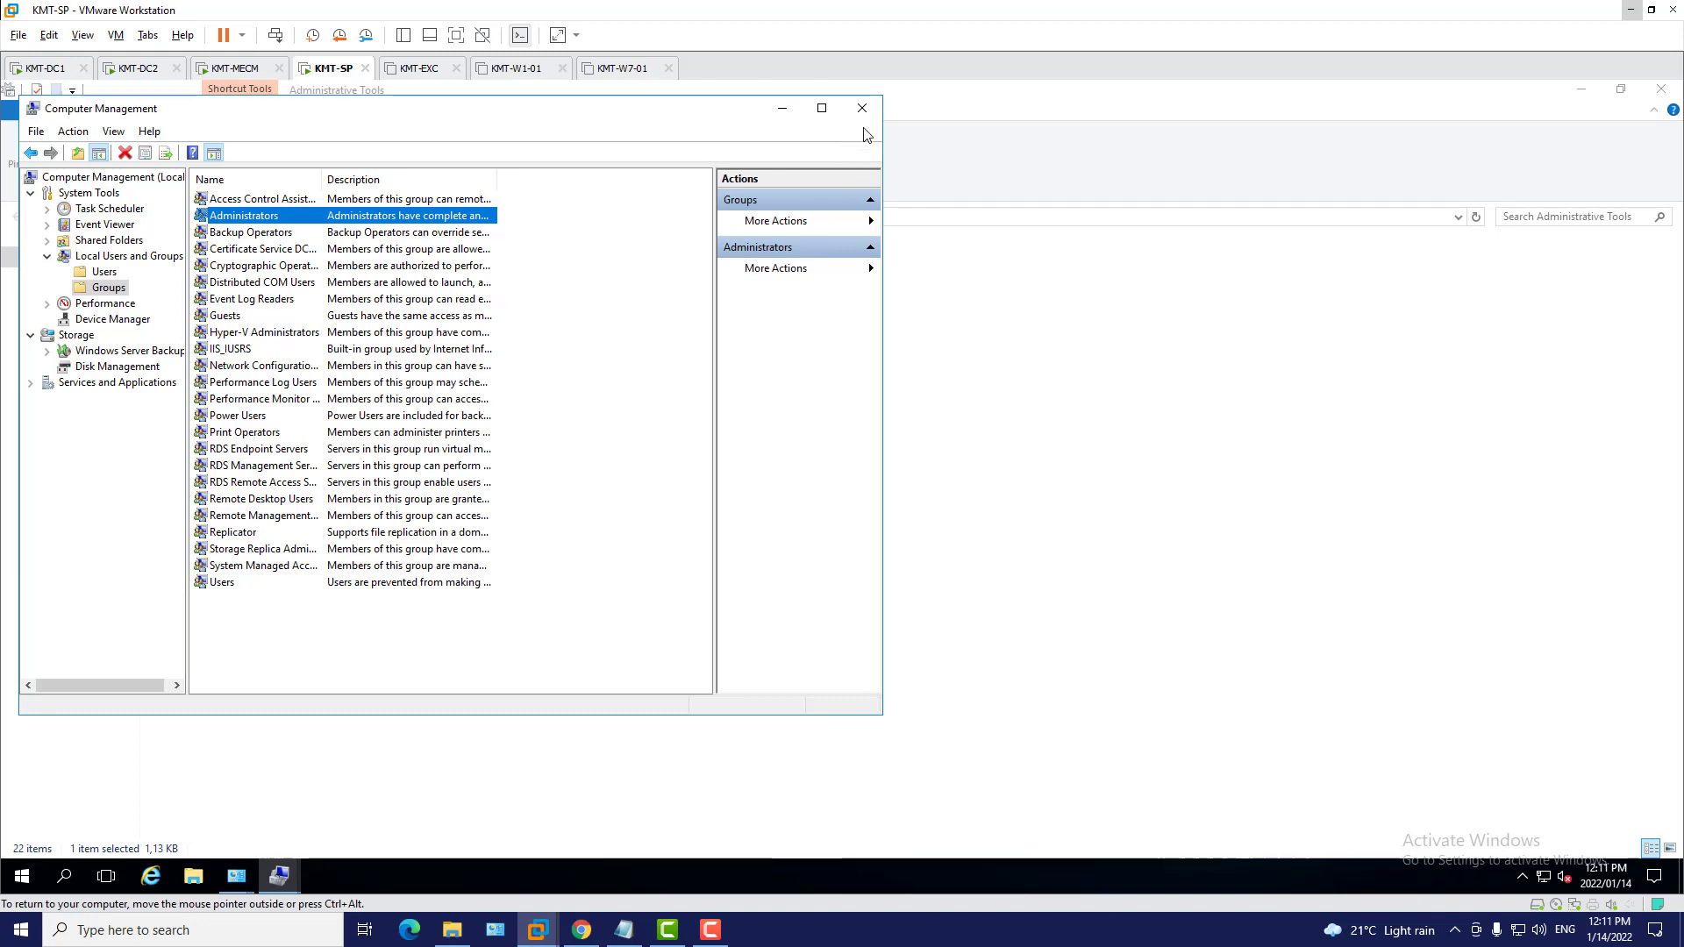
# Start adding a domain account from kmtrainer.co.za to the local Administrators group, and cancel without adding anyone
pyautogui.rightClick(273, 224)
pyautogui.press('r')
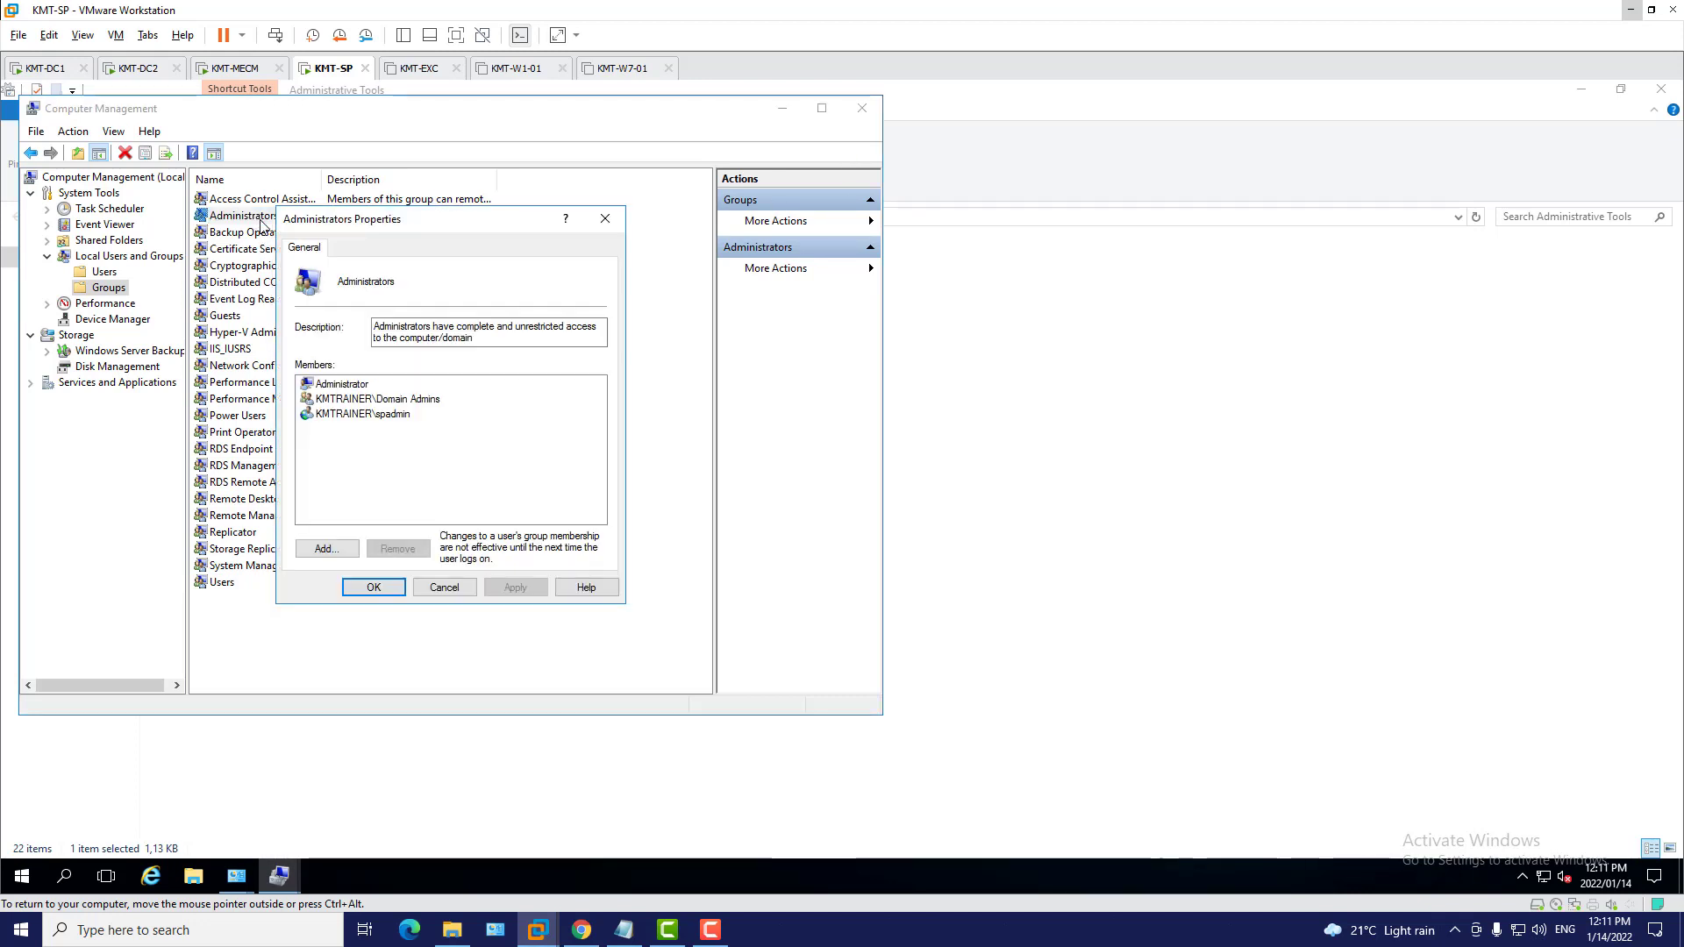
pyautogui.click(344, 557)
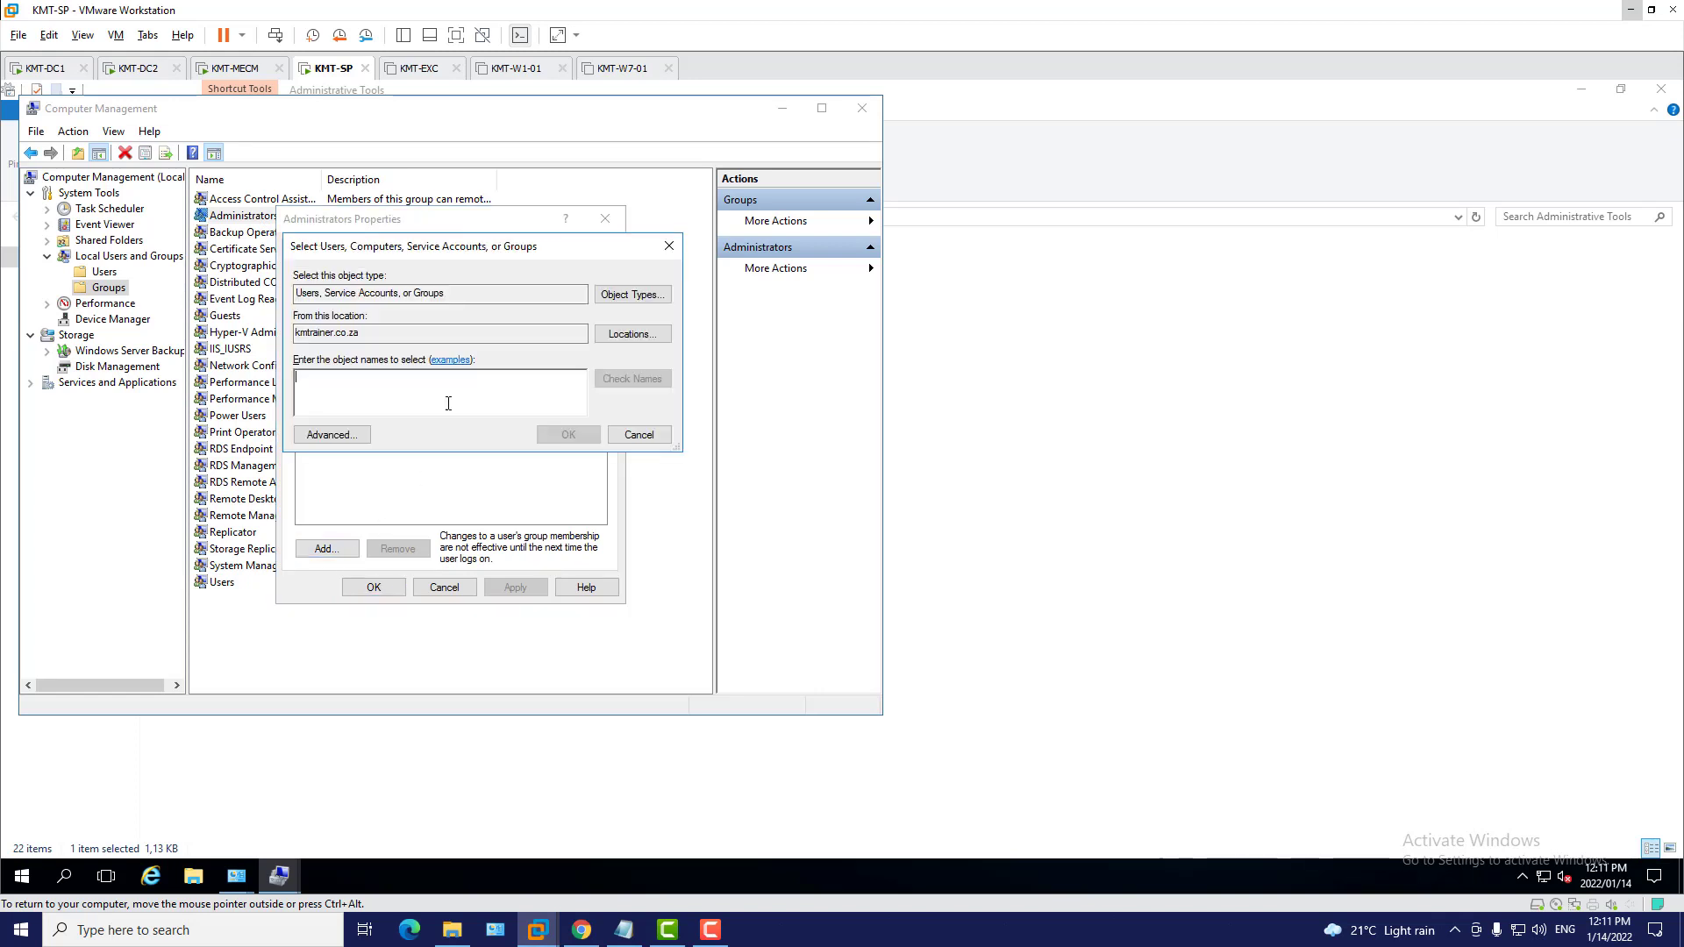
pyautogui.click(630, 335)
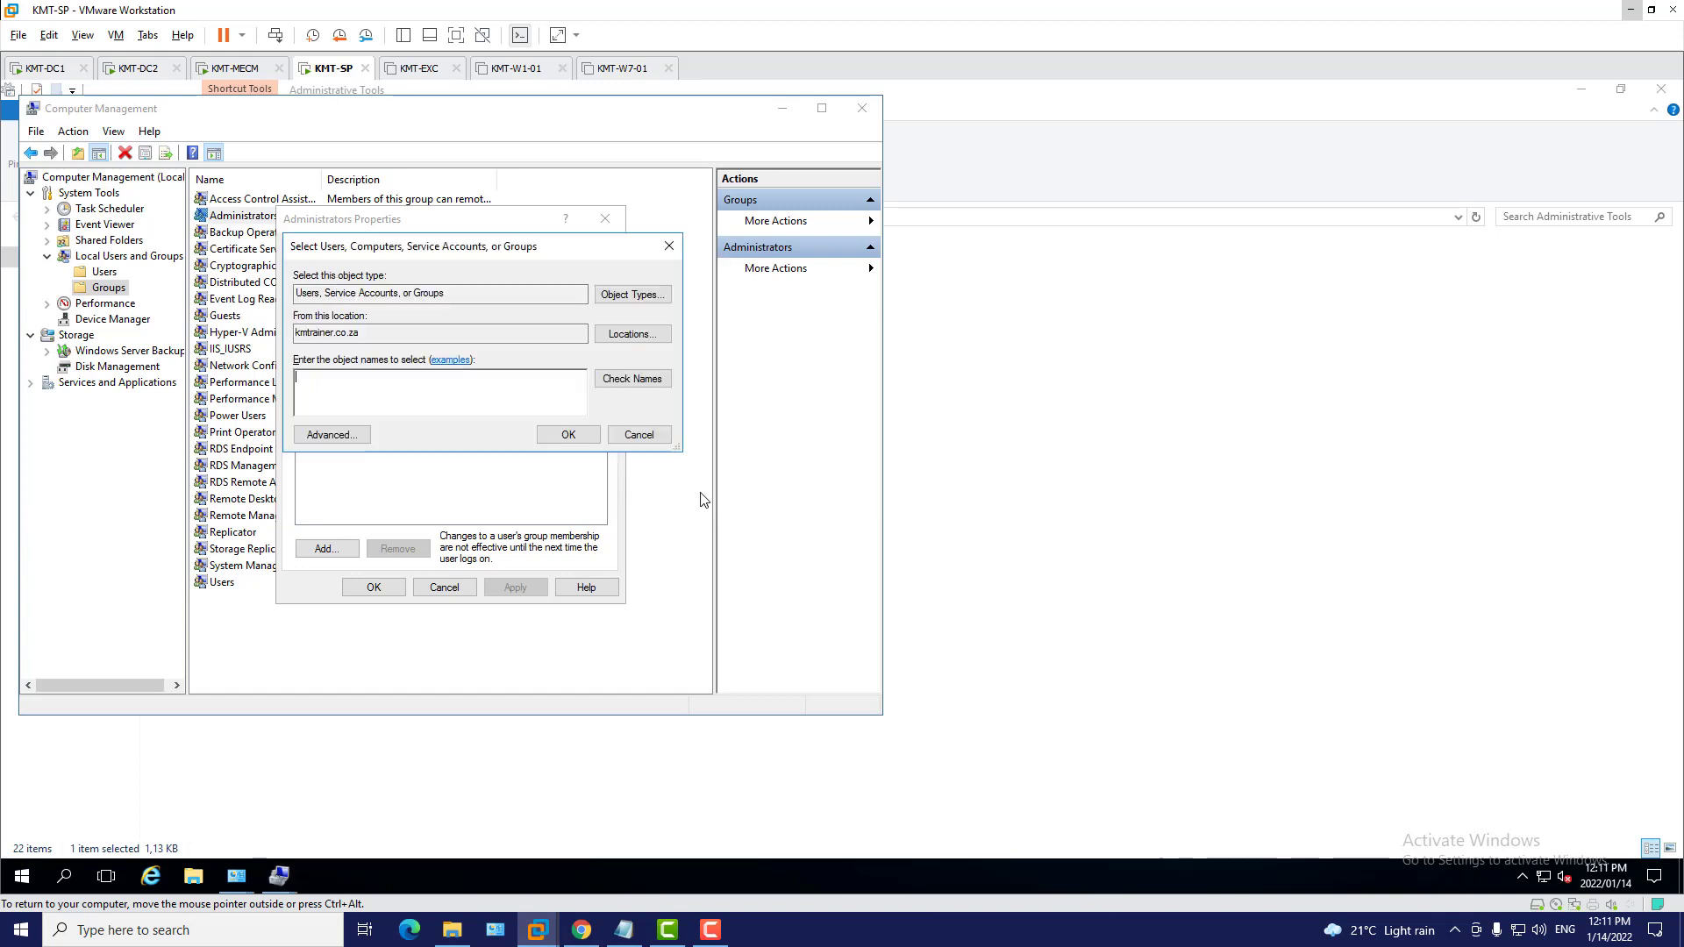
pyautogui.click(701, 497)
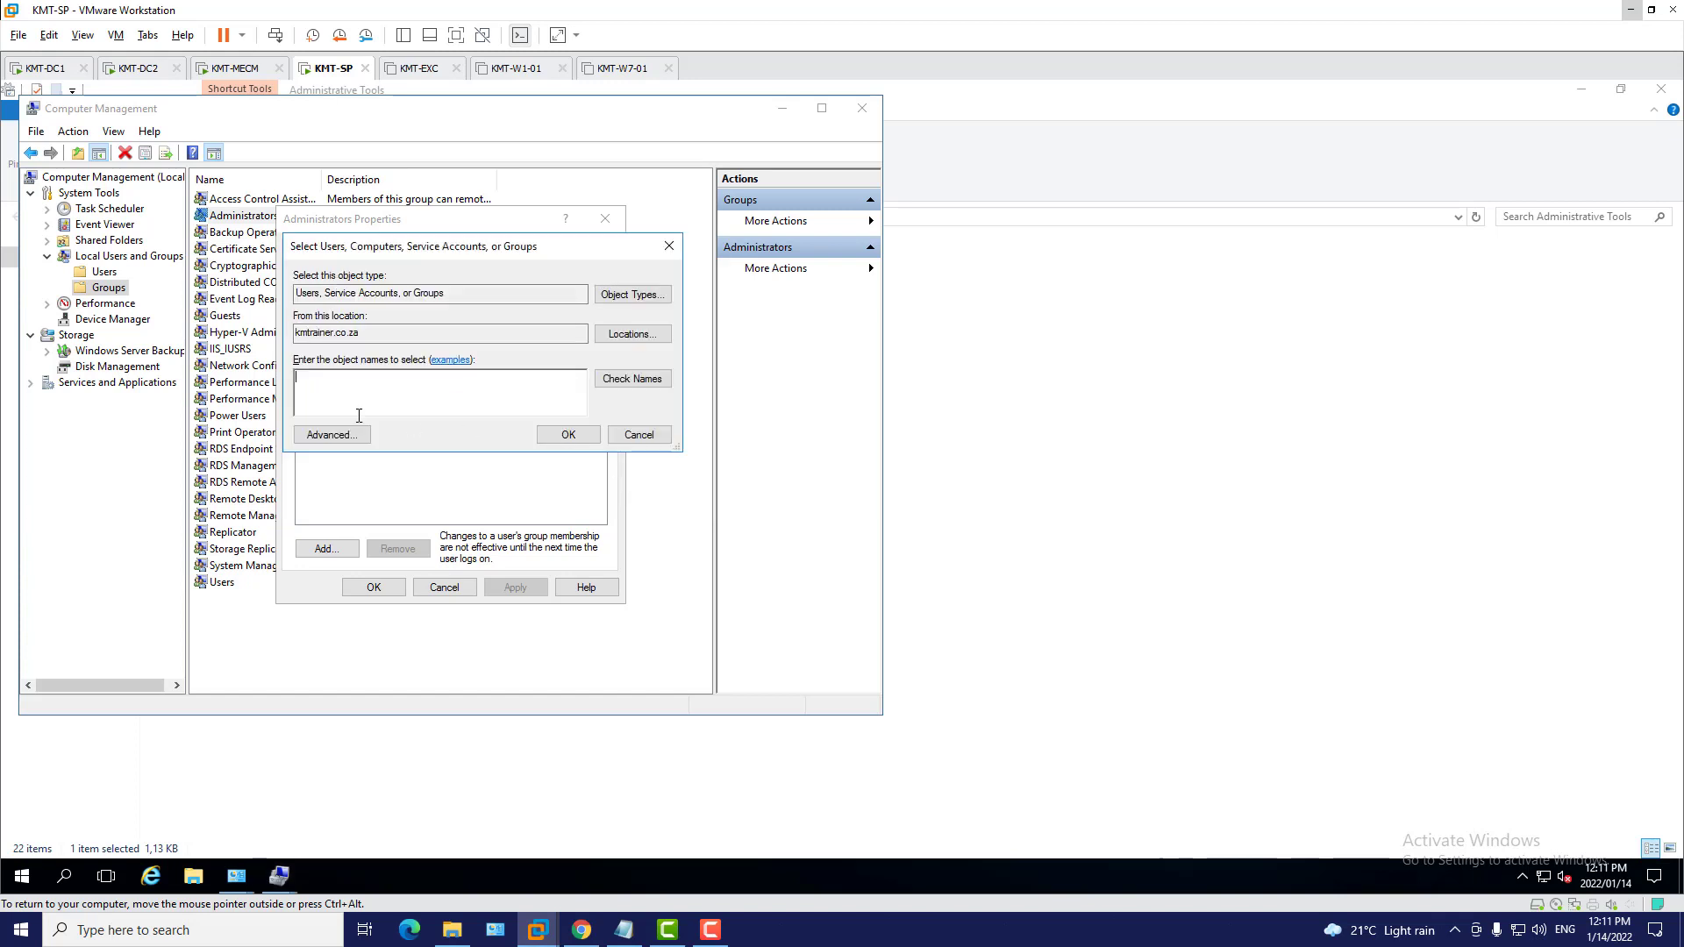
pyautogui.click(650, 442)
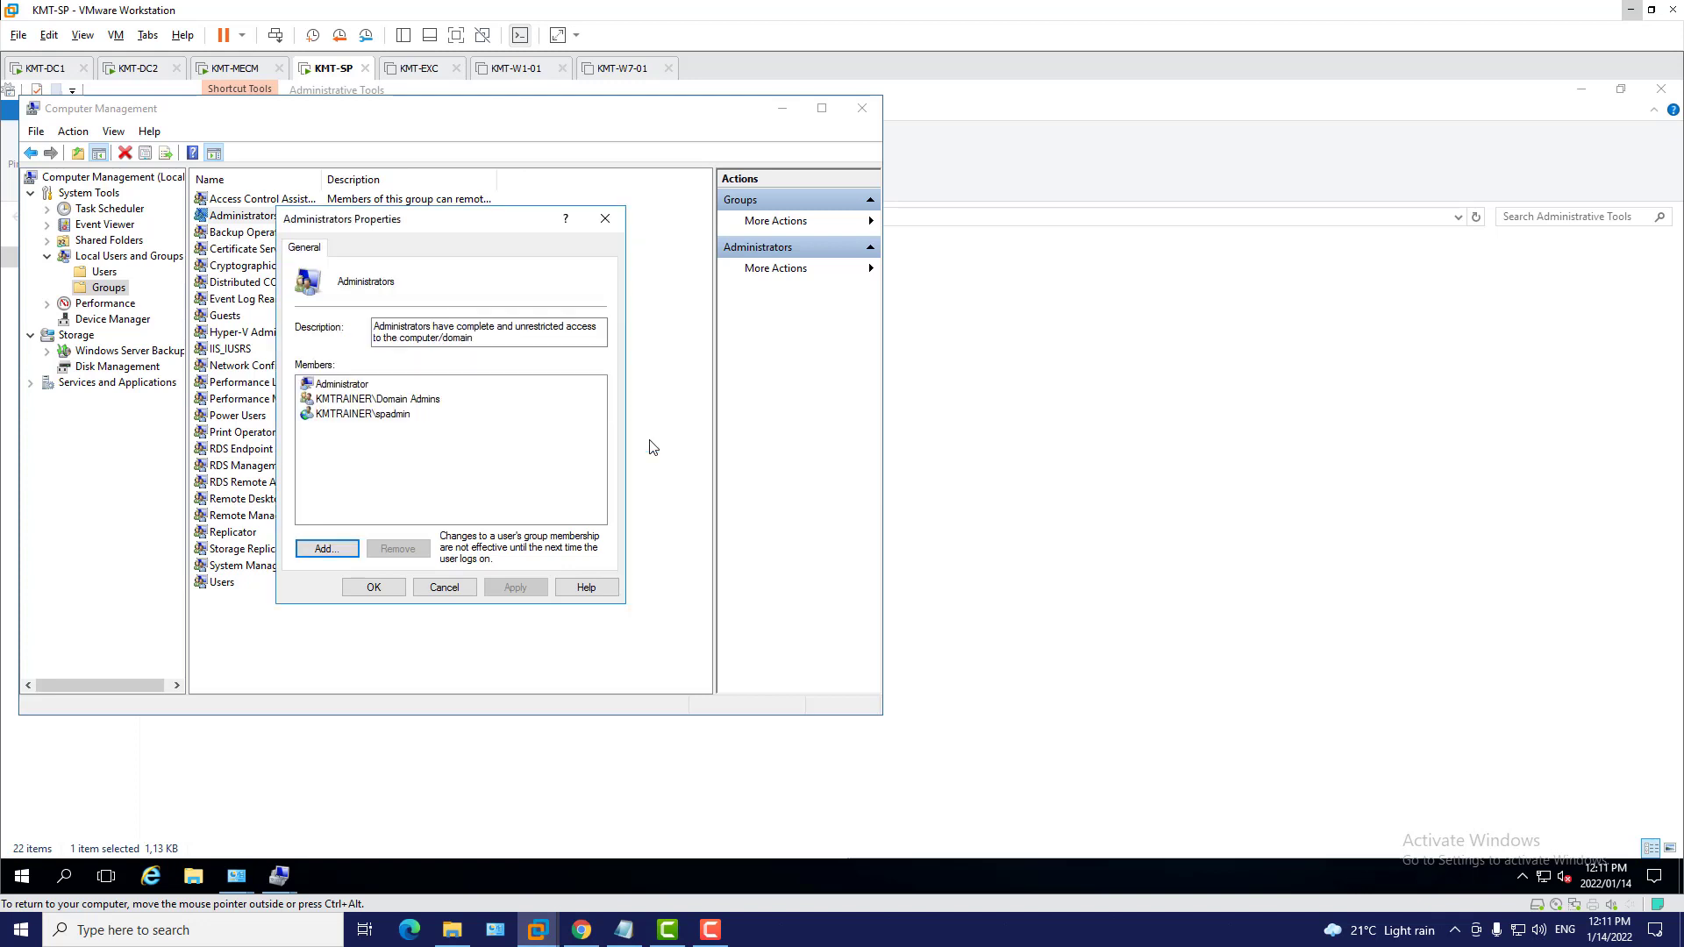
pyautogui.click(443, 589)
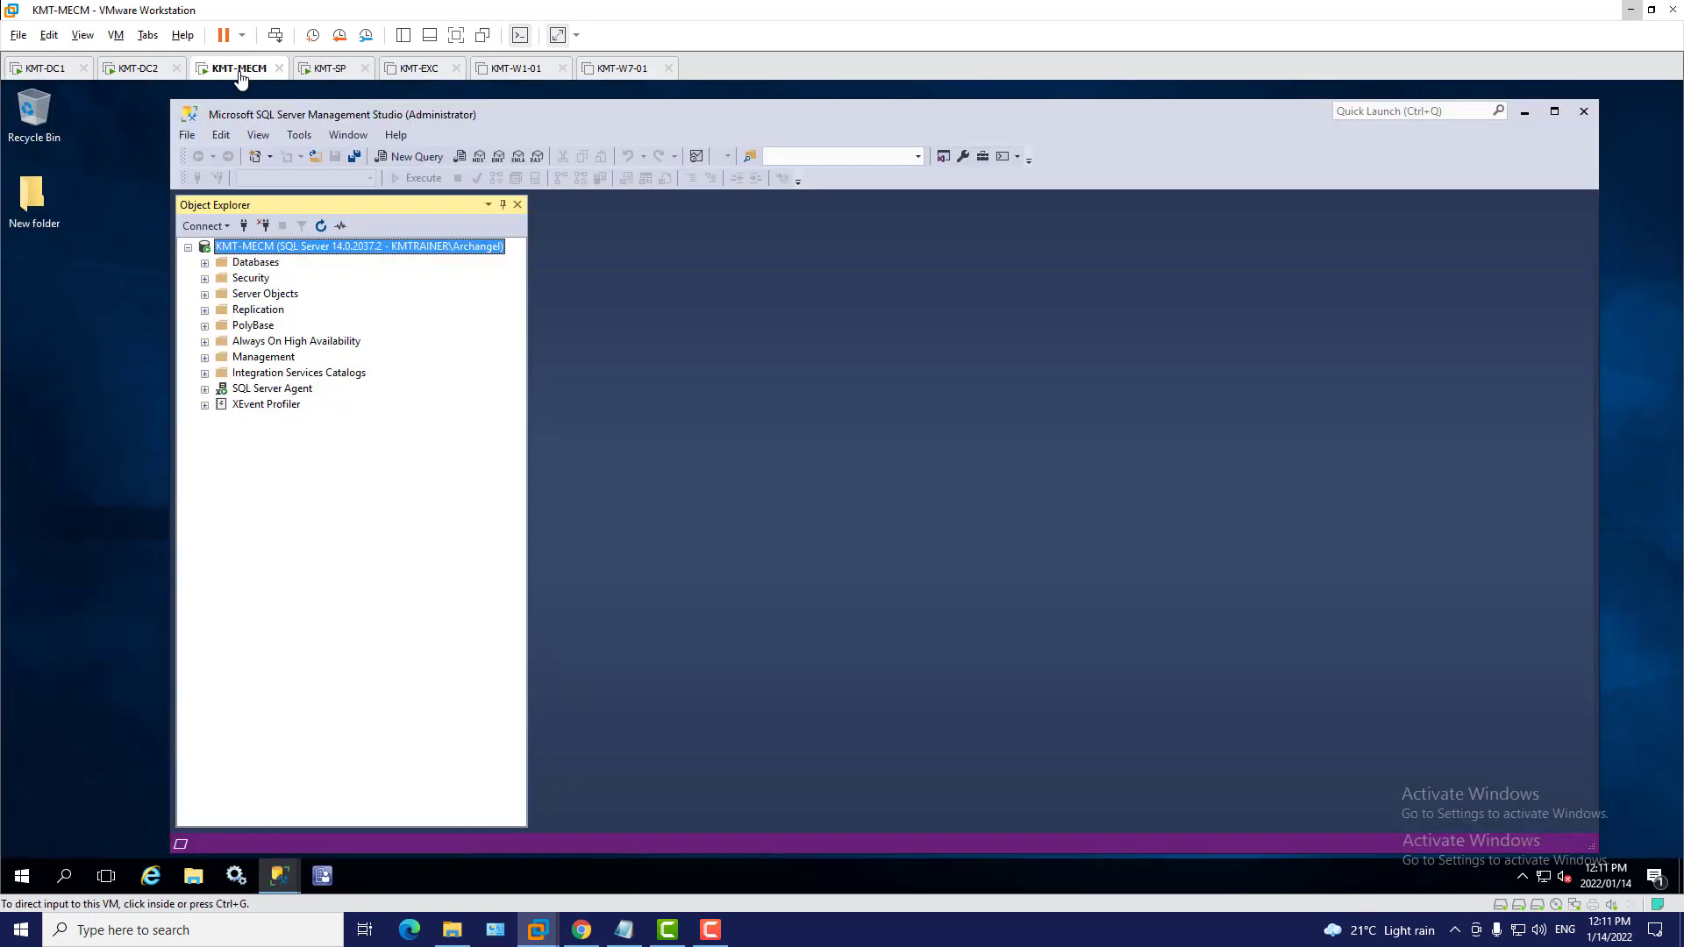
# Switch to KMT-MECM and maximize the SQL Server Management Studio window
pyautogui.click(235, 69)
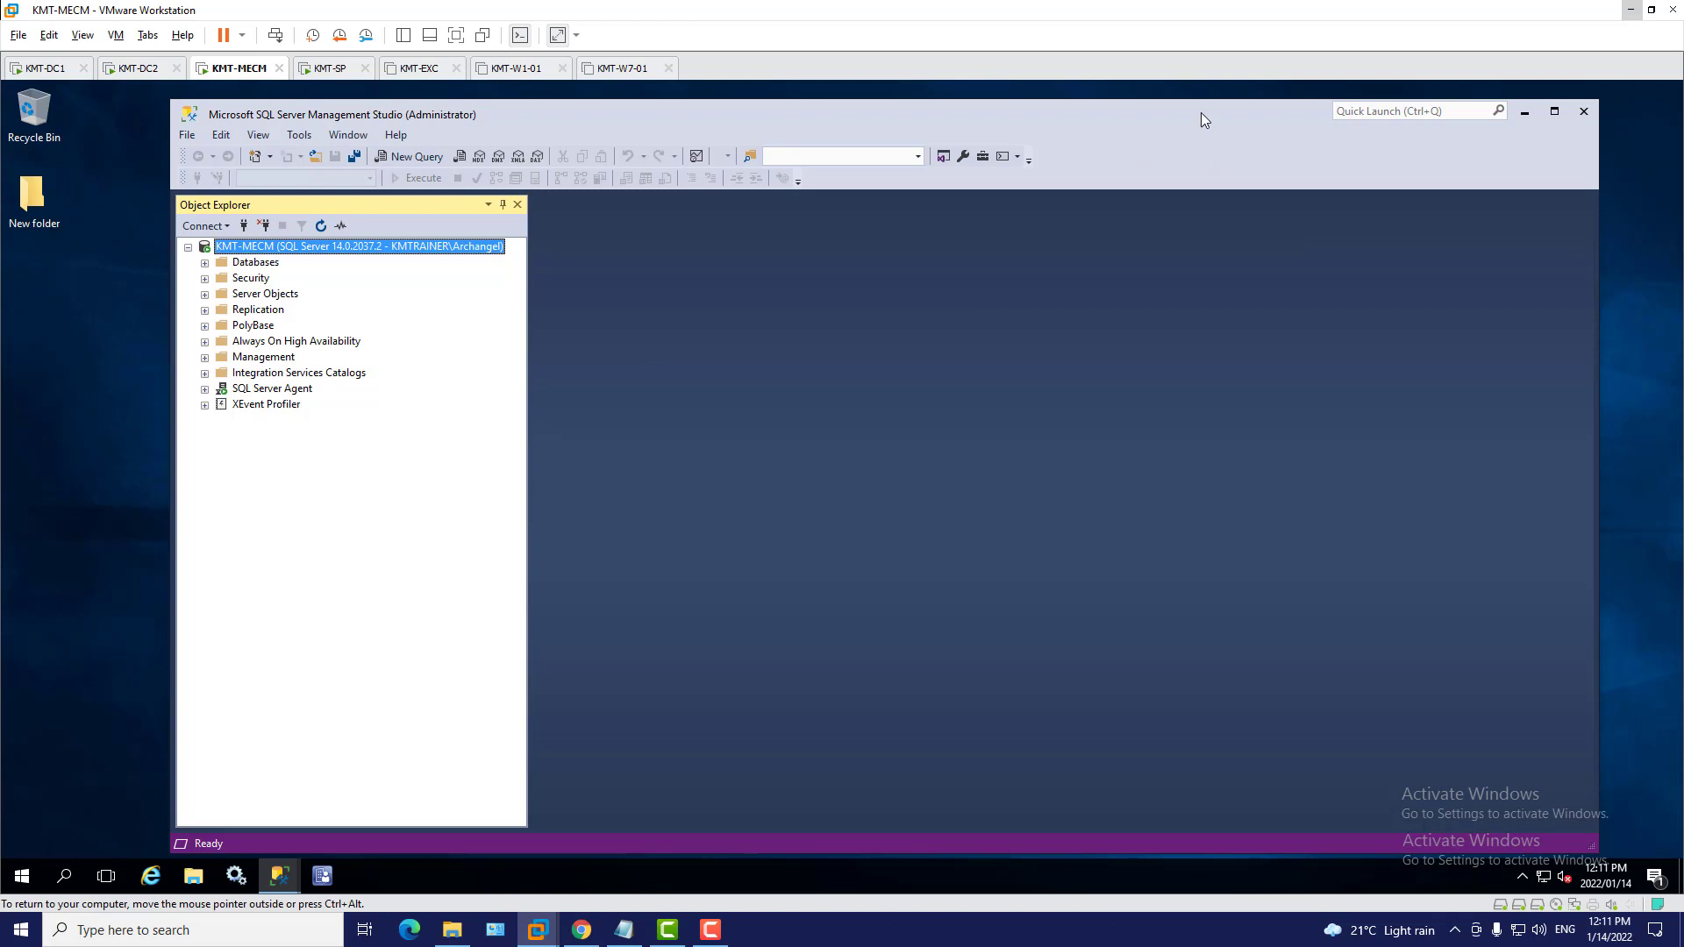
pyautogui.moveTo(1202, 114); pyautogui.dragTo(1165, 112)
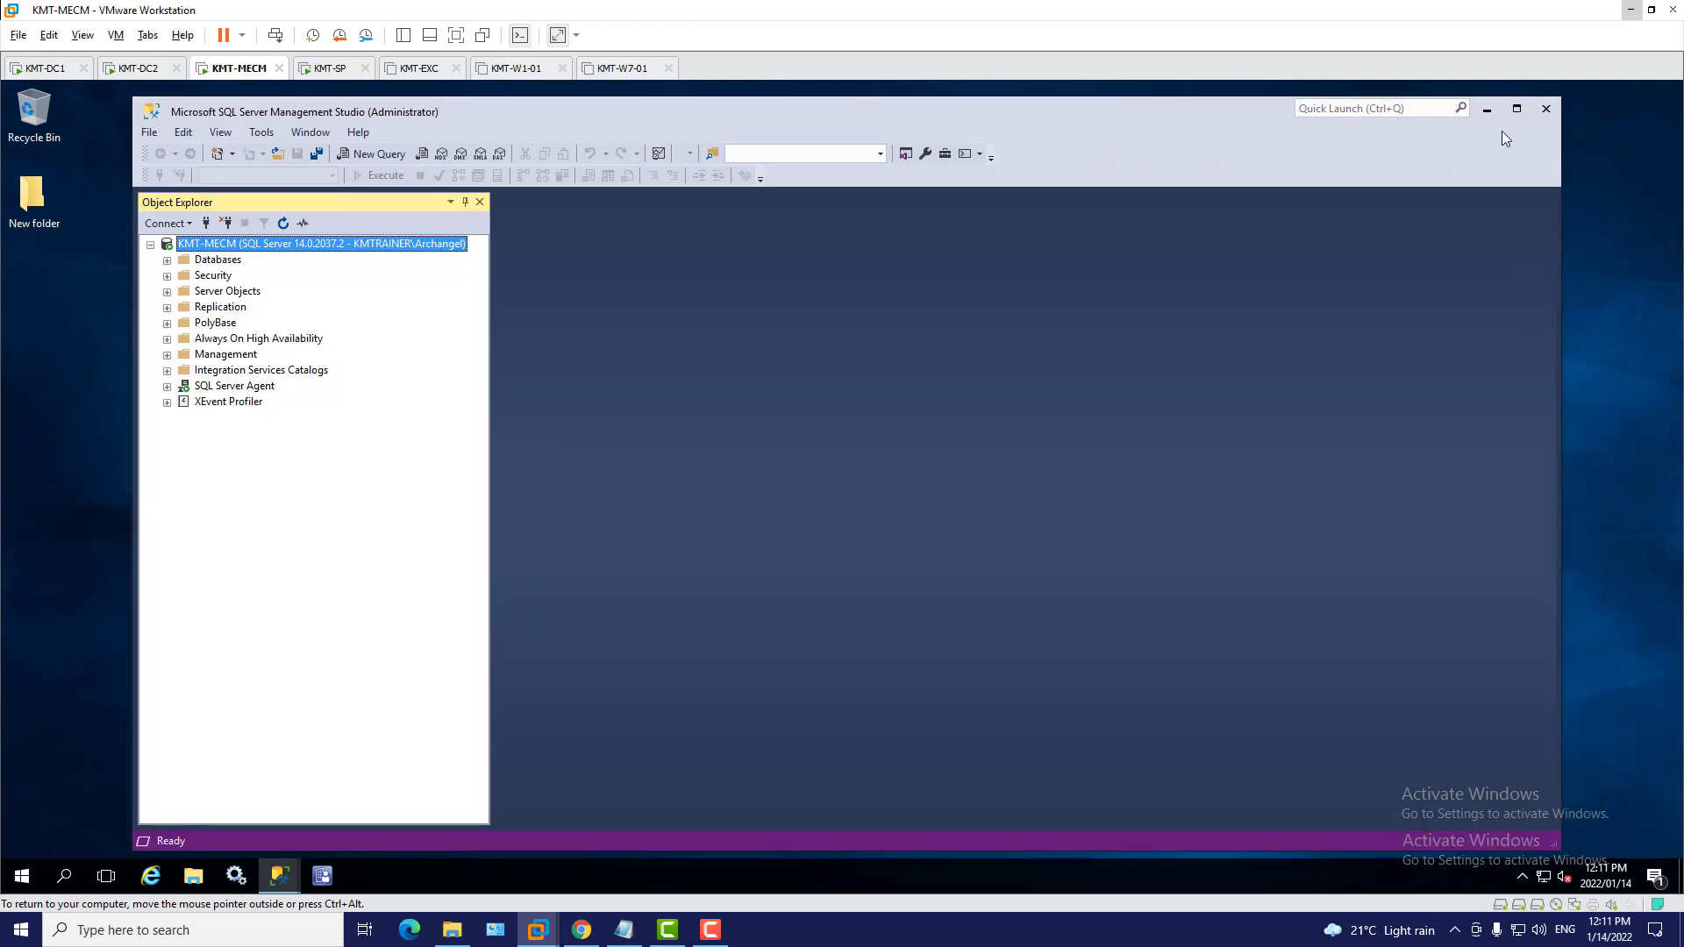
pyautogui.click(1517, 110)
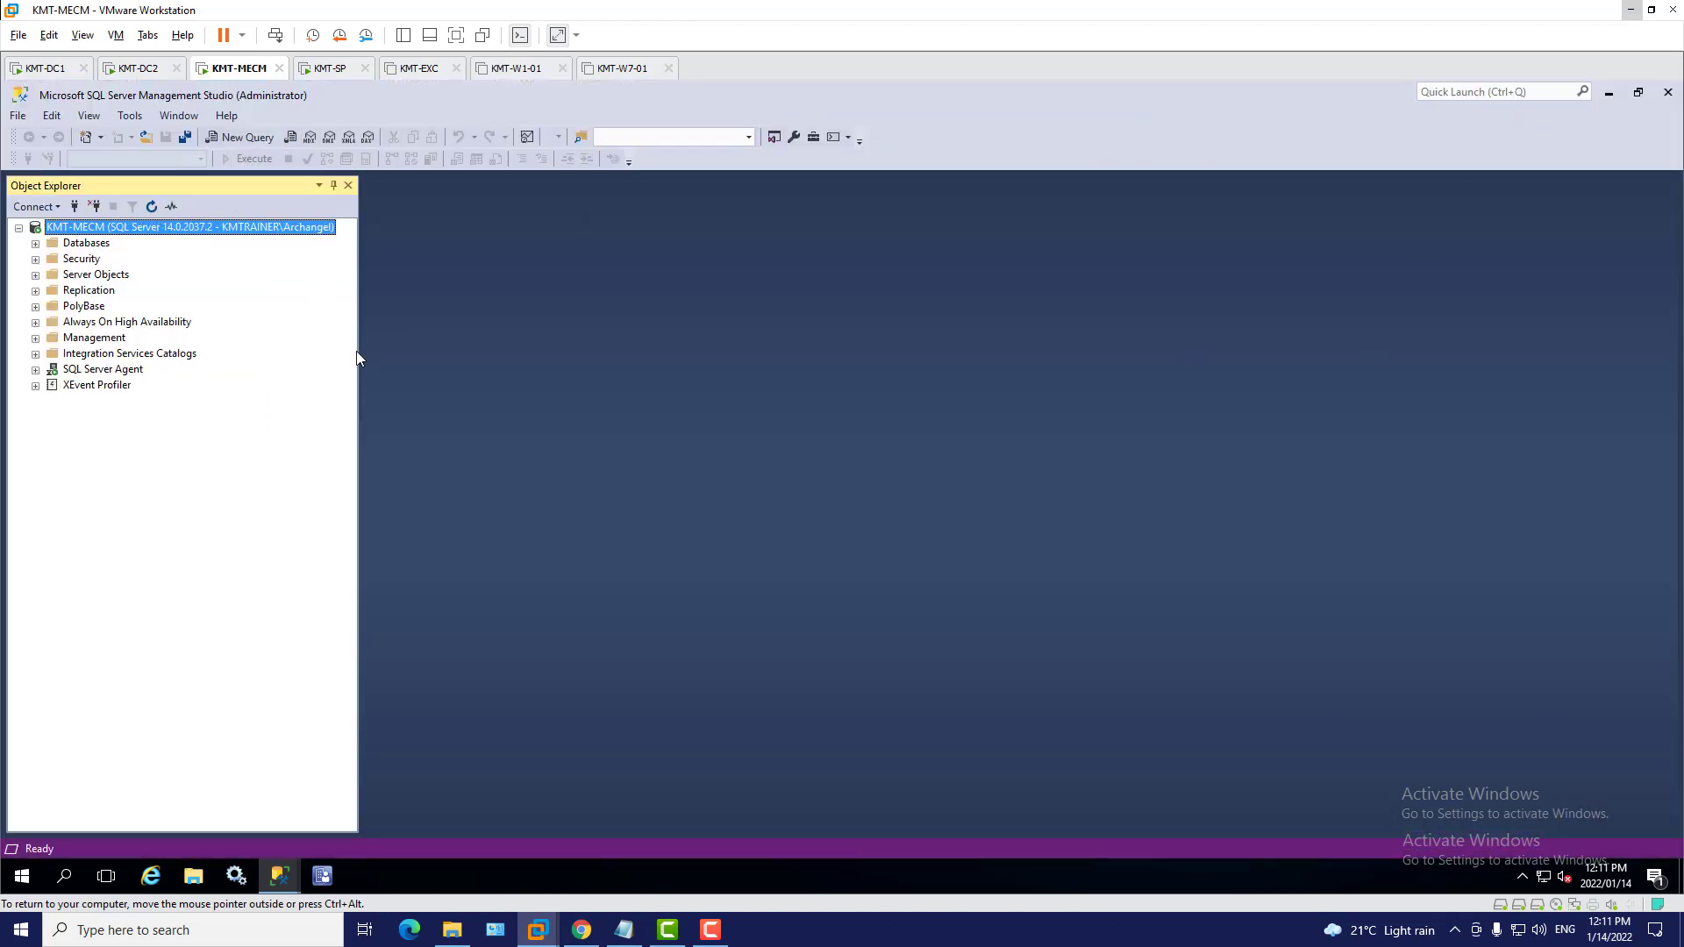
# List the SQL Server logins under Security, then open the new login form and cancel it without creating a login
pyautogui.click(34, 260)
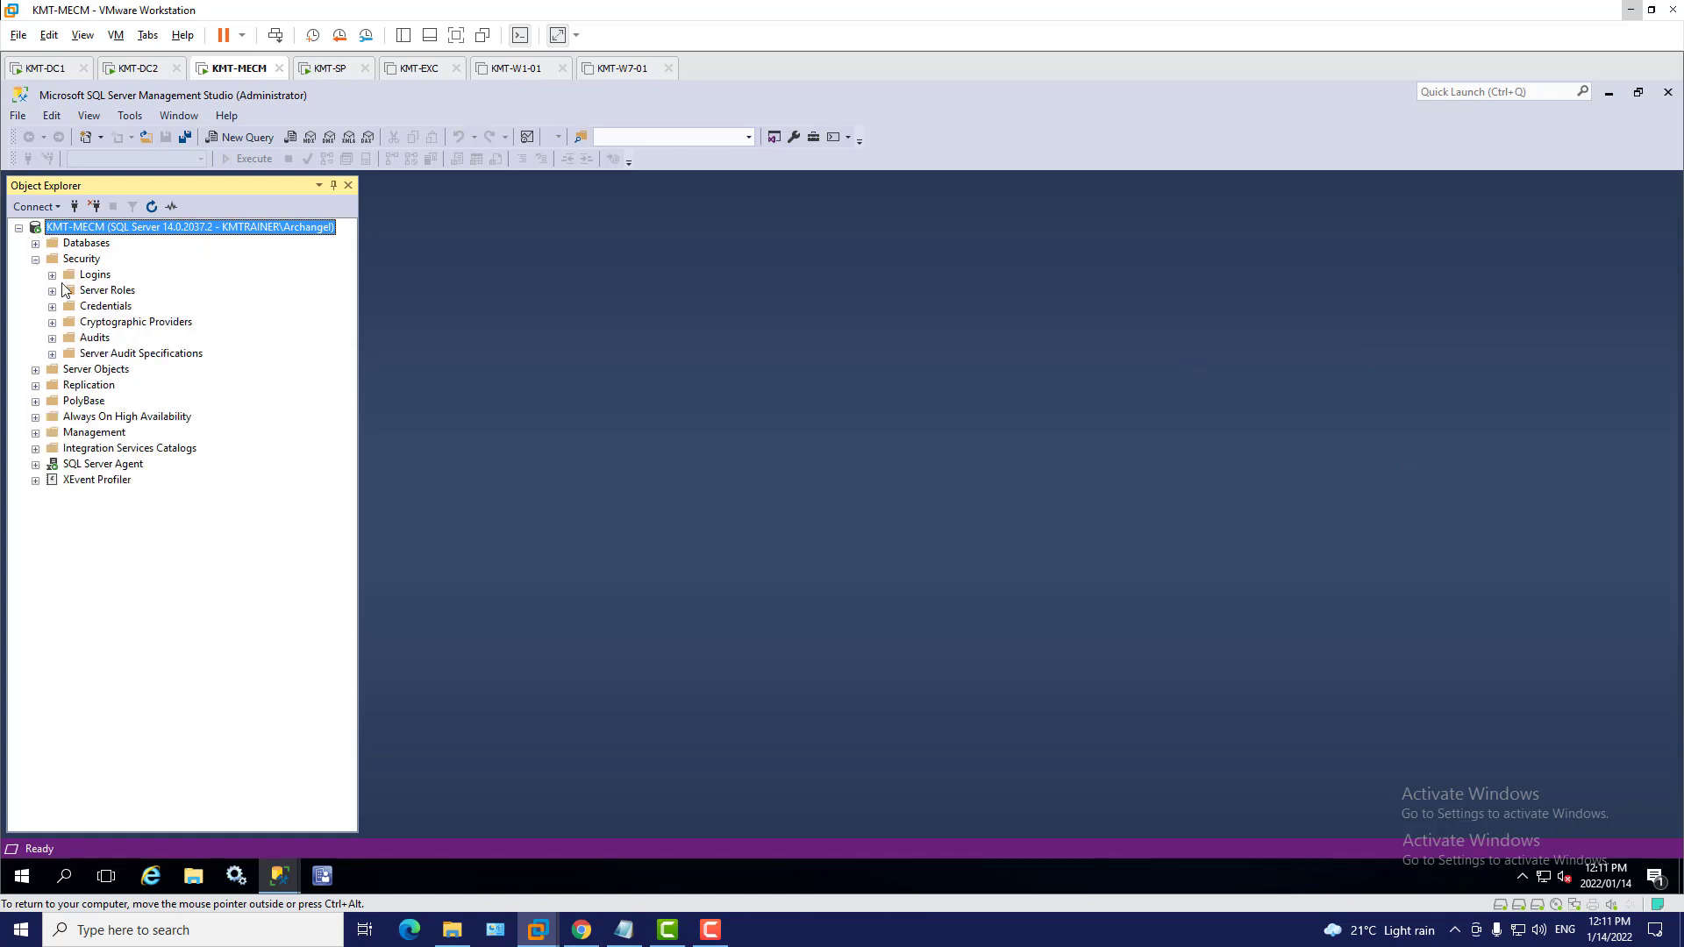
pyautogui.click(52, 275)
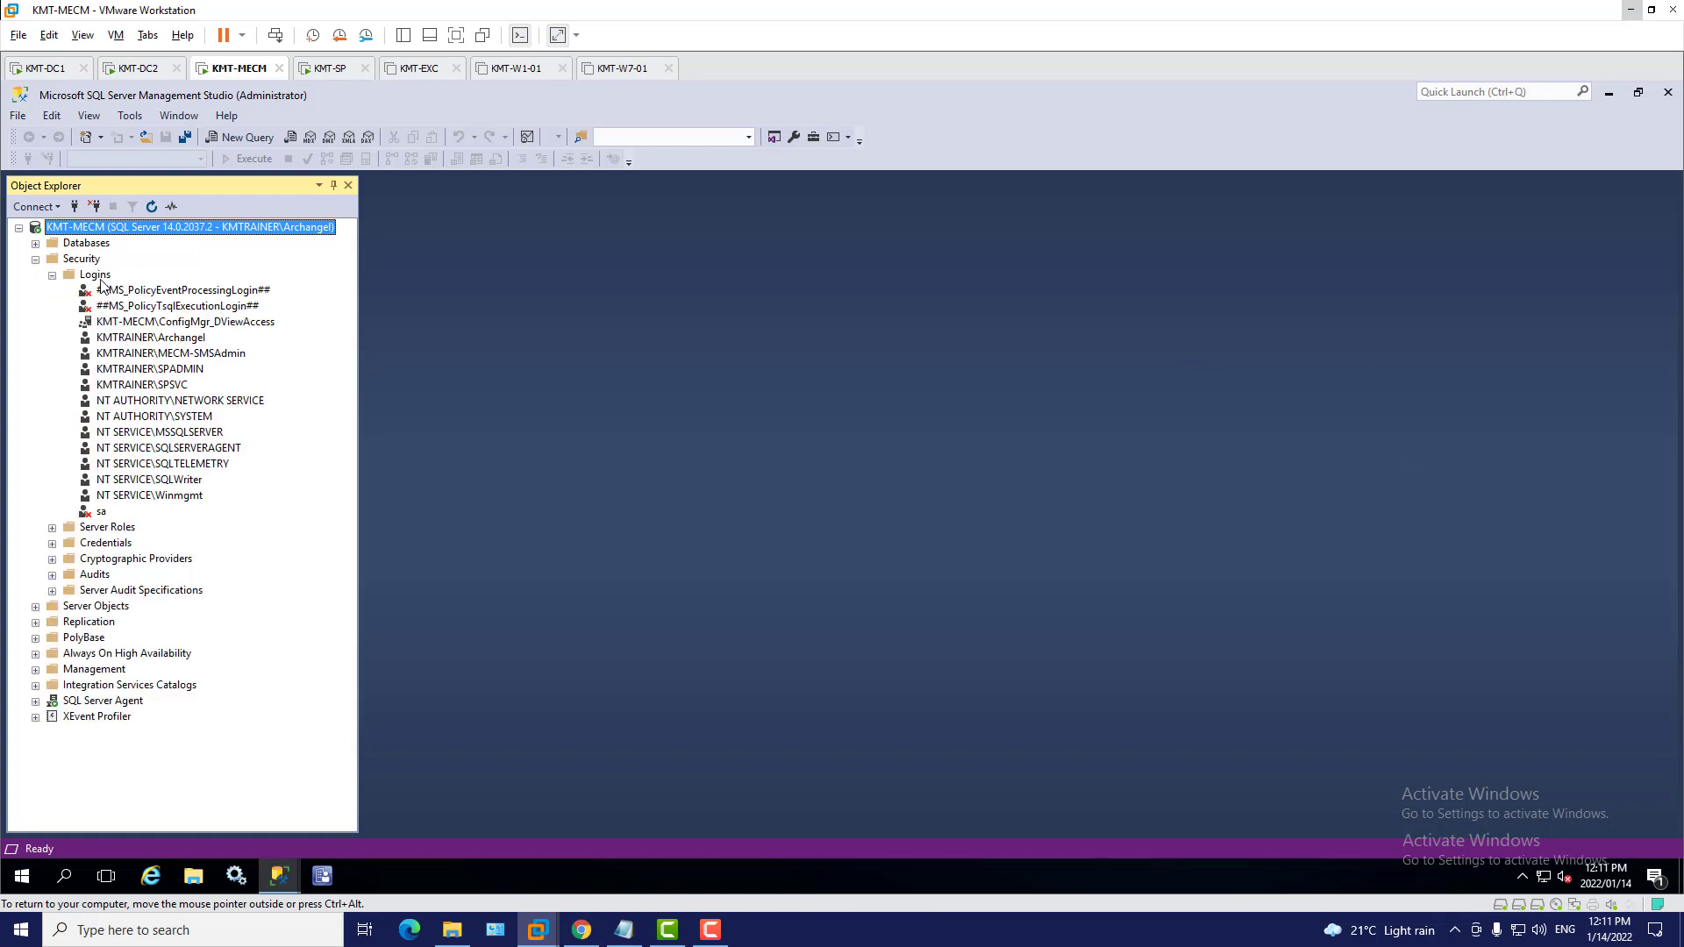
pyautogui.rightClick(101, 279)
pyautogui.click(154, 291)
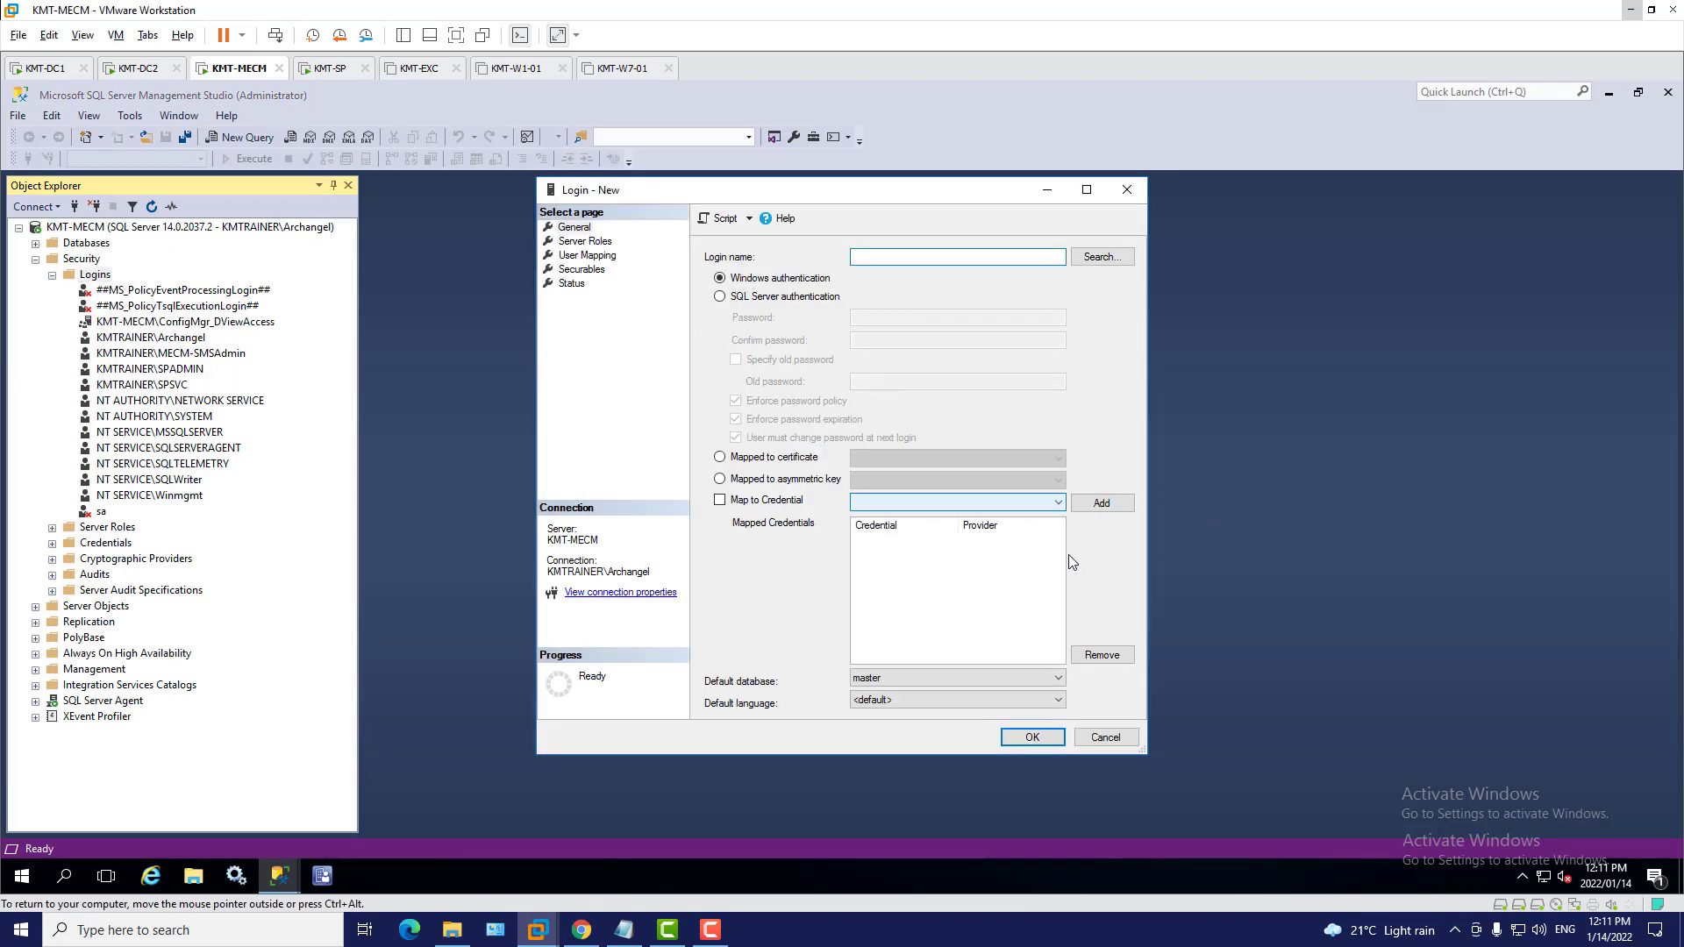
pyautogui.click(1106, 737)
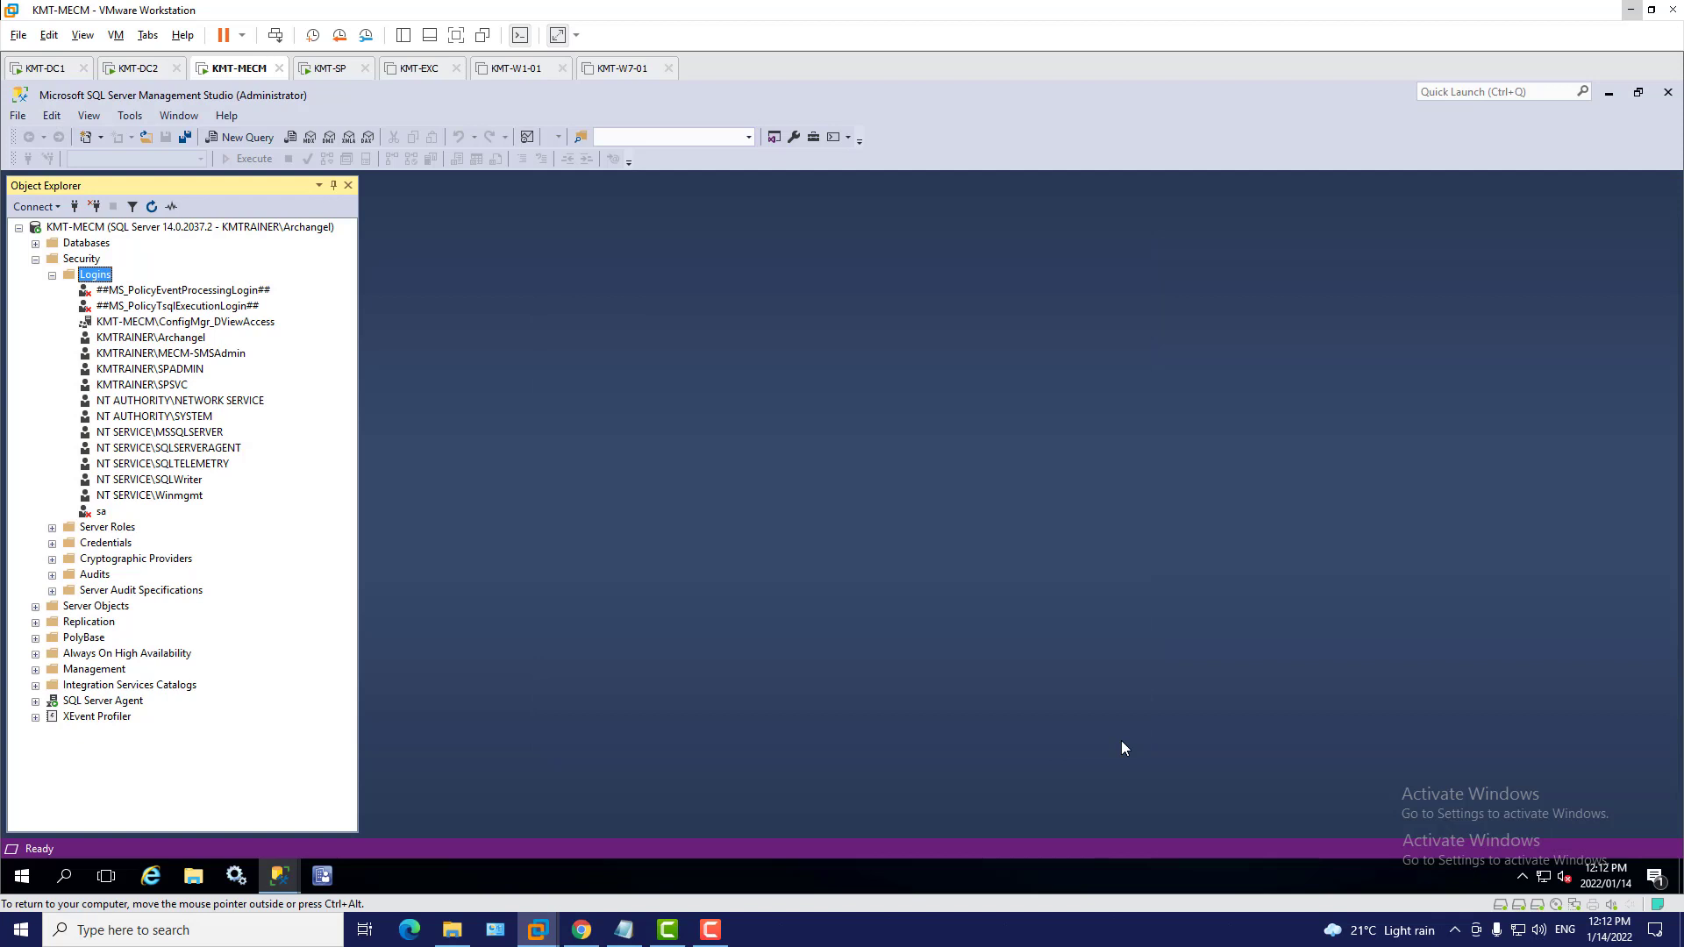
# Open the existing KMTRAINER\SPADMIN login to review its properties
pyautogui.click(176, 376)
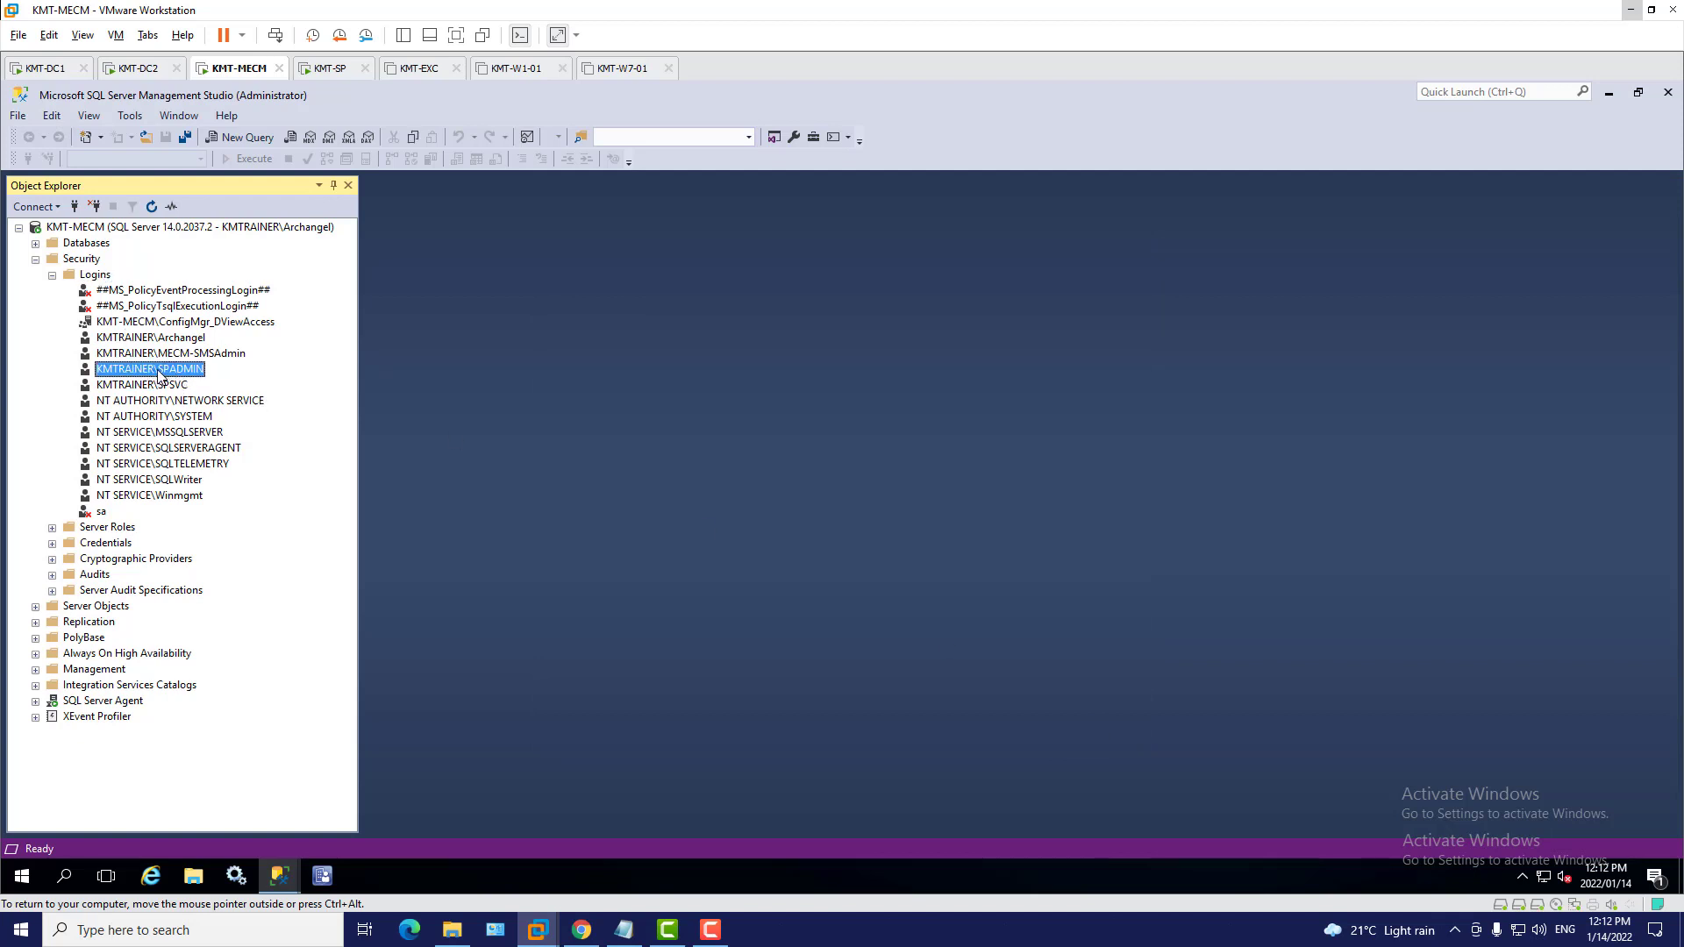
pyautogui.doubleClick(159, 375)
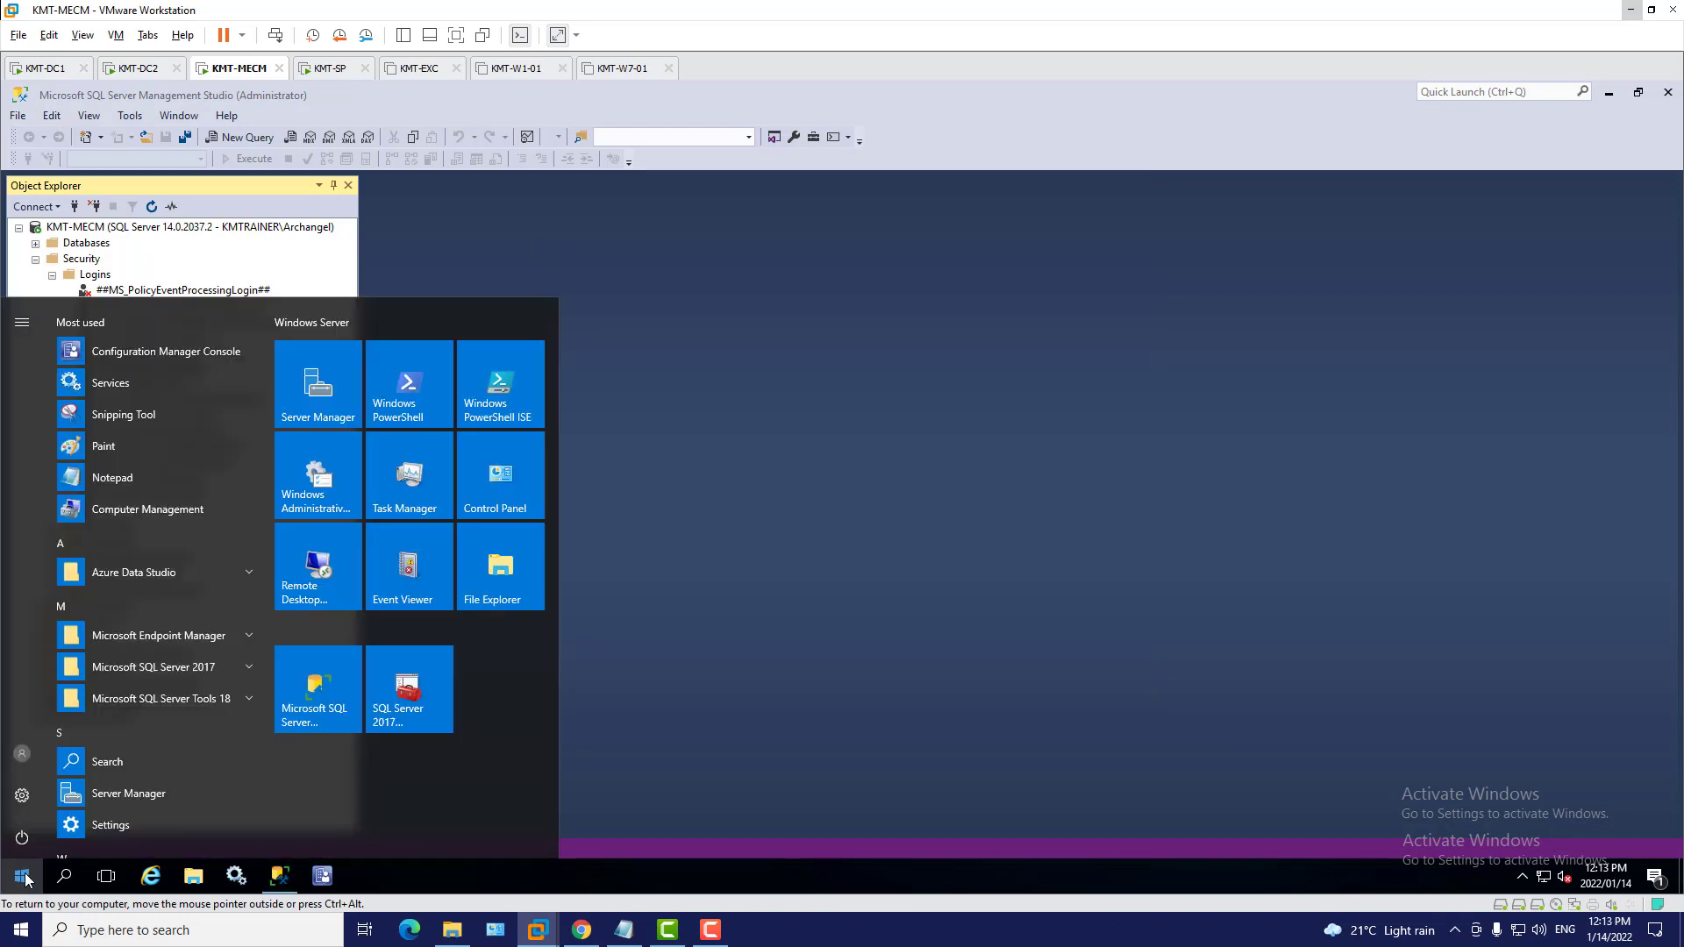
# Open Computer Management from the administrative tools on KMT-MECM
pyautogui.click(508, 495)
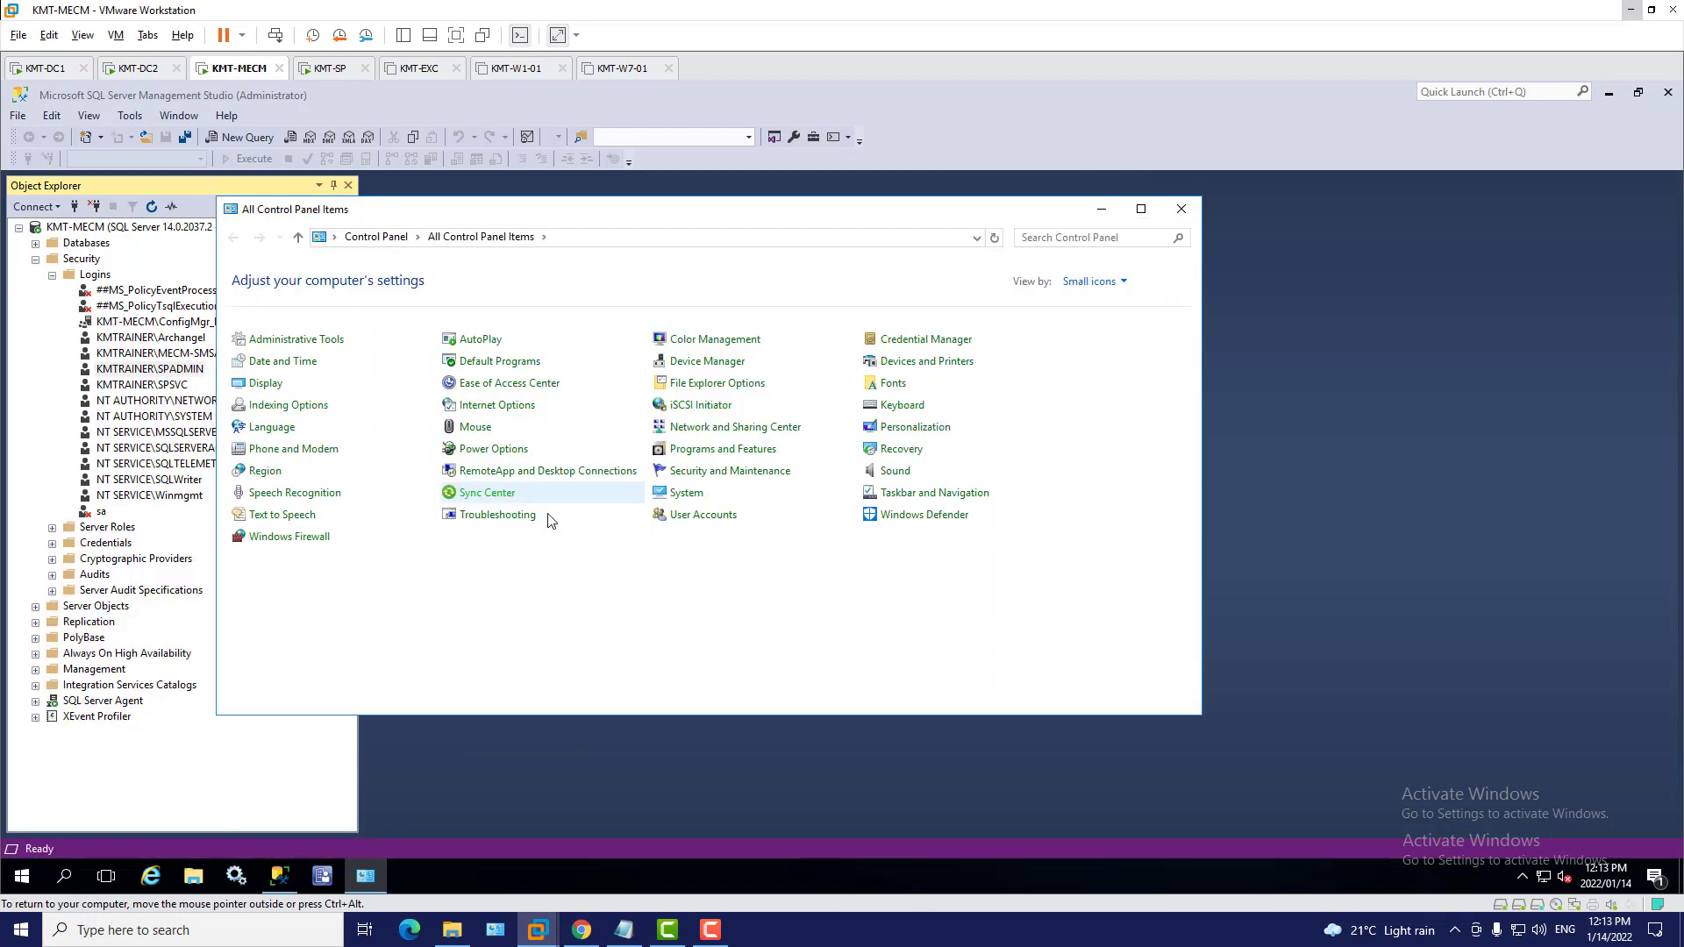
pyautogui.click(296, 341)
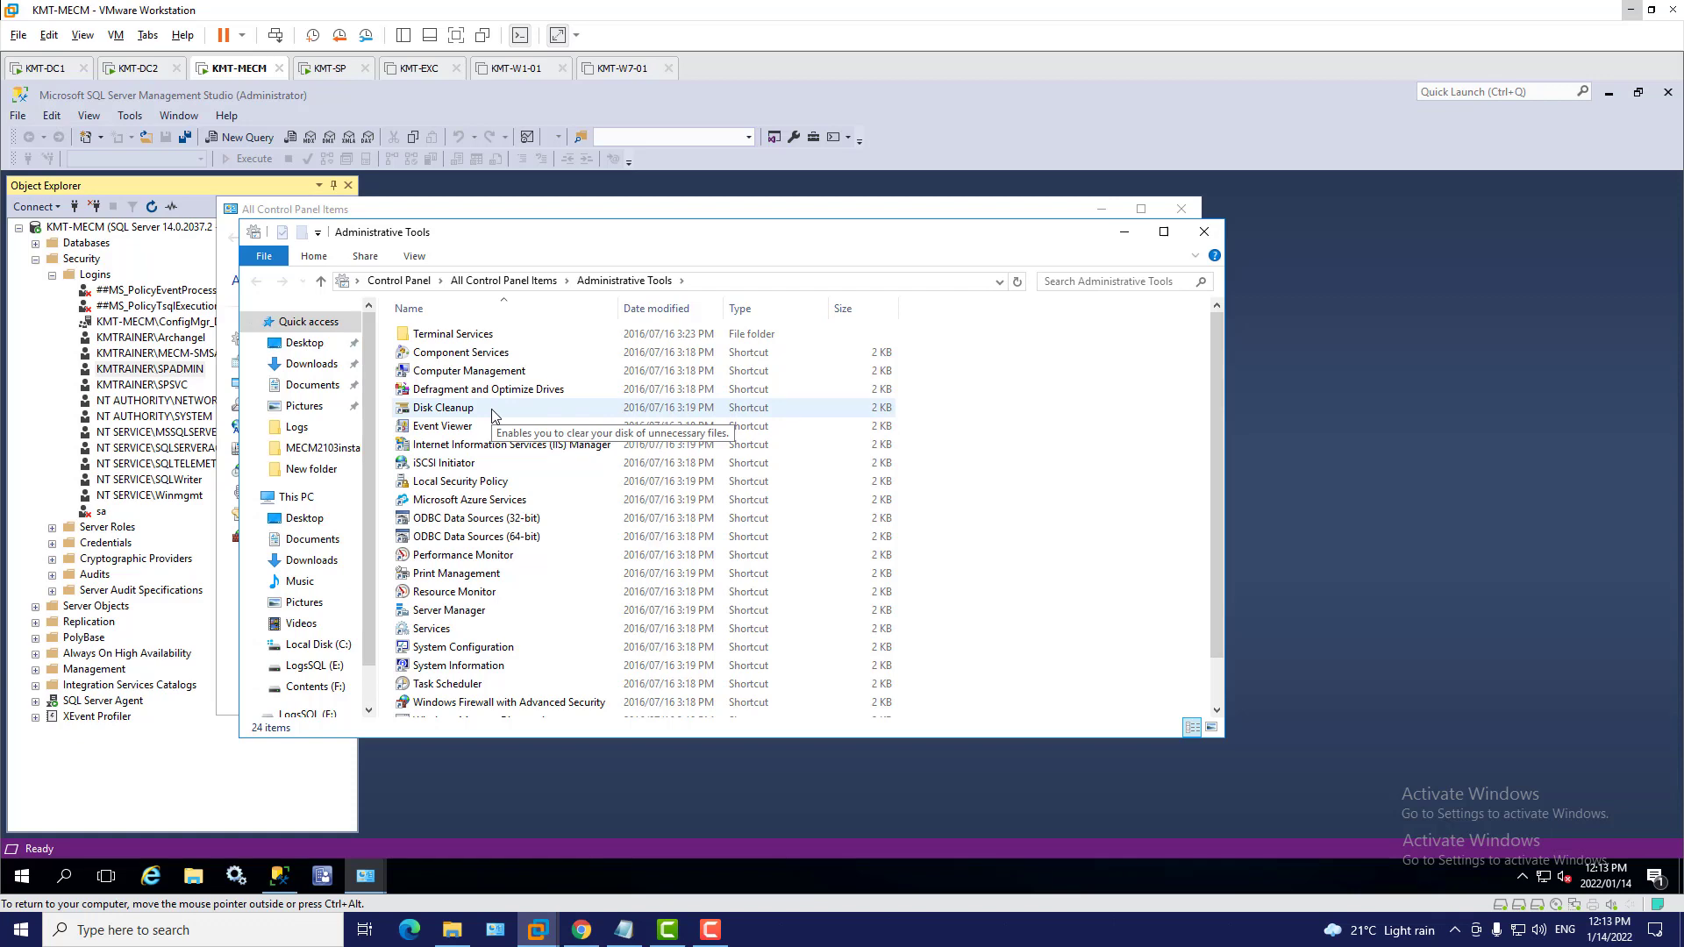
pyautogui.click(484, 377)
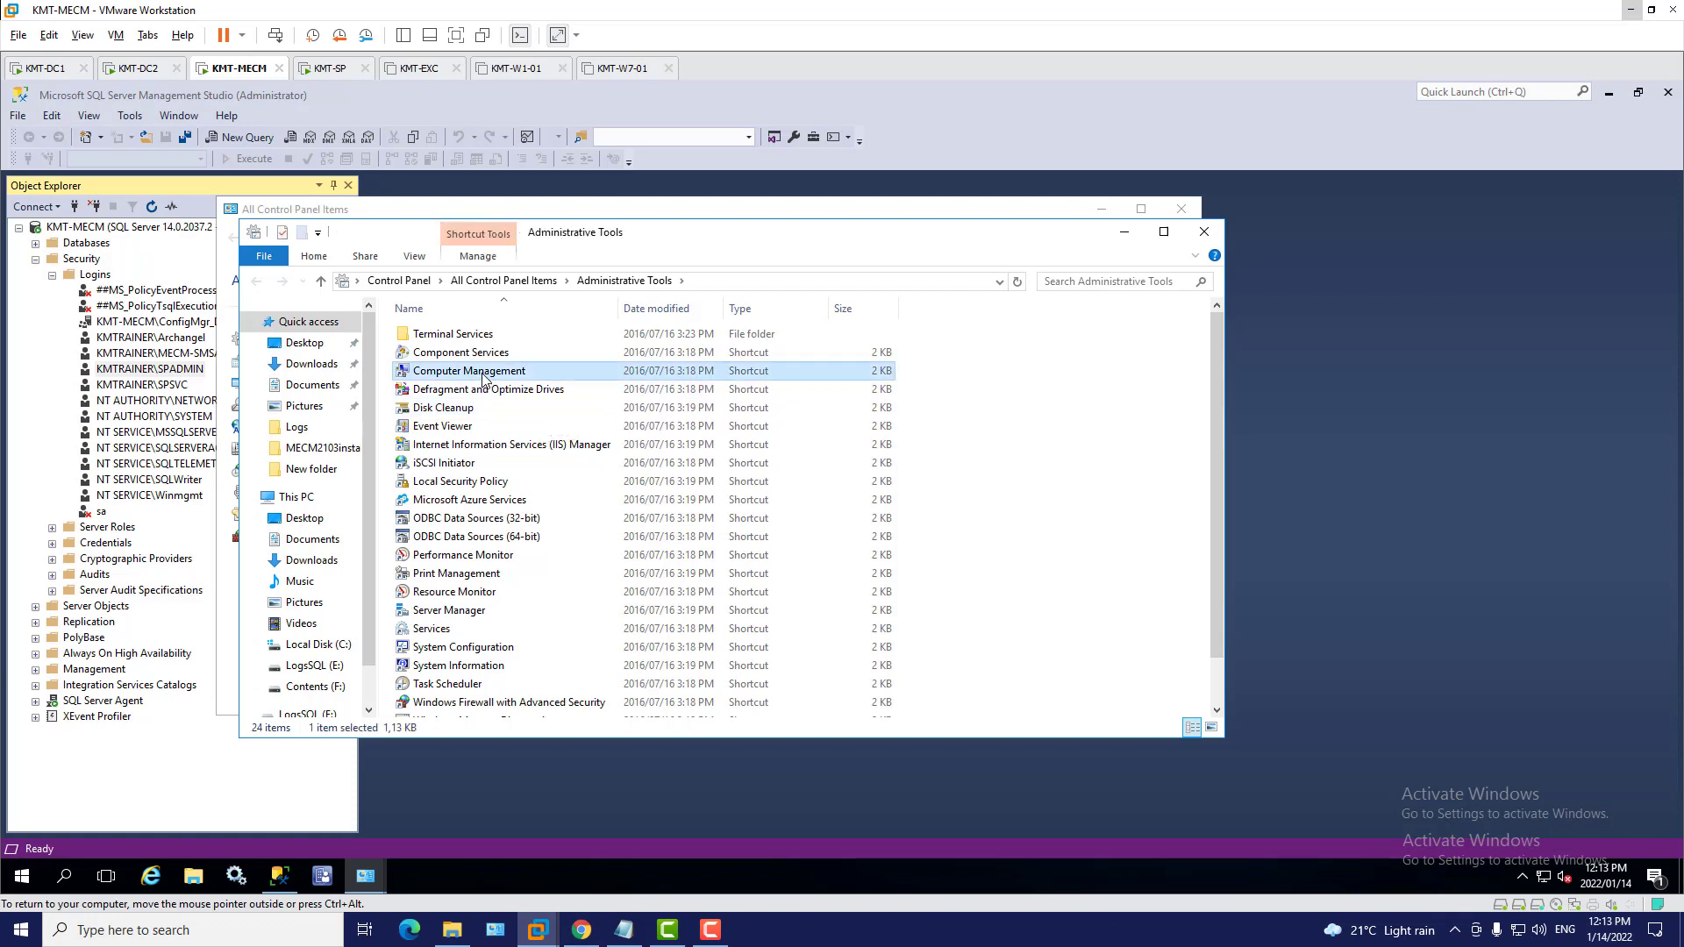
pyautogui.doubleClick(484, 377)
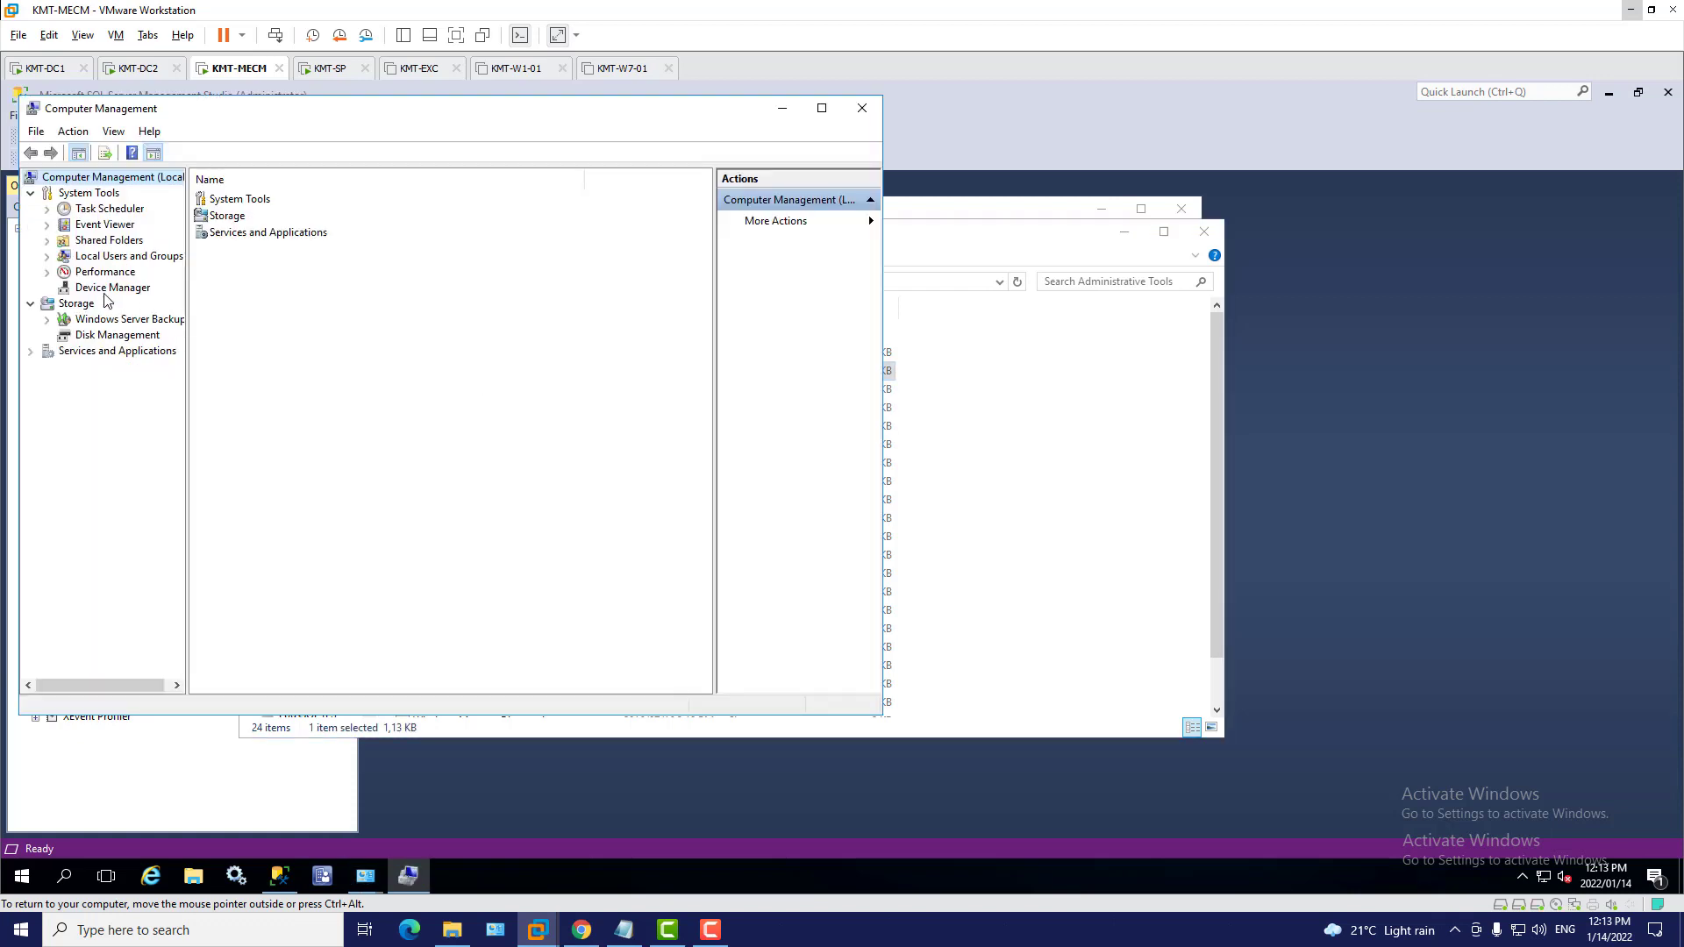
# Check the local Administrators group for the KMTRAINER\SPADMIN account, cancel its properties and close Computer Management
pyautogui.doubleClick(120, 257)
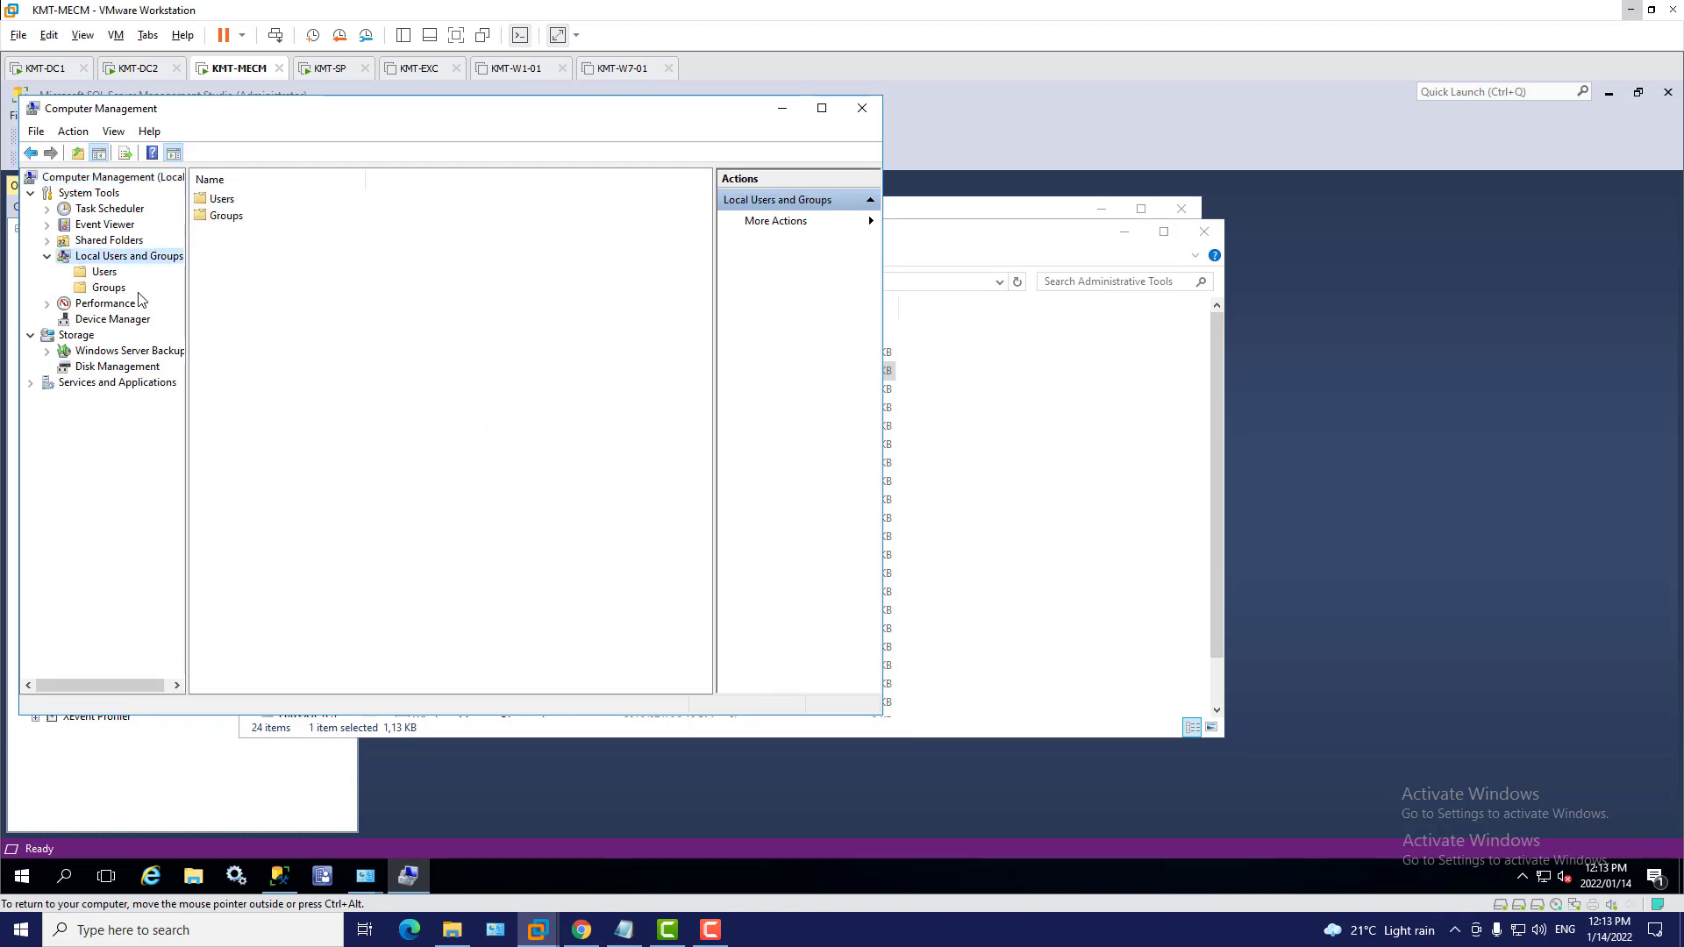
pyautogui.click(110, 290)
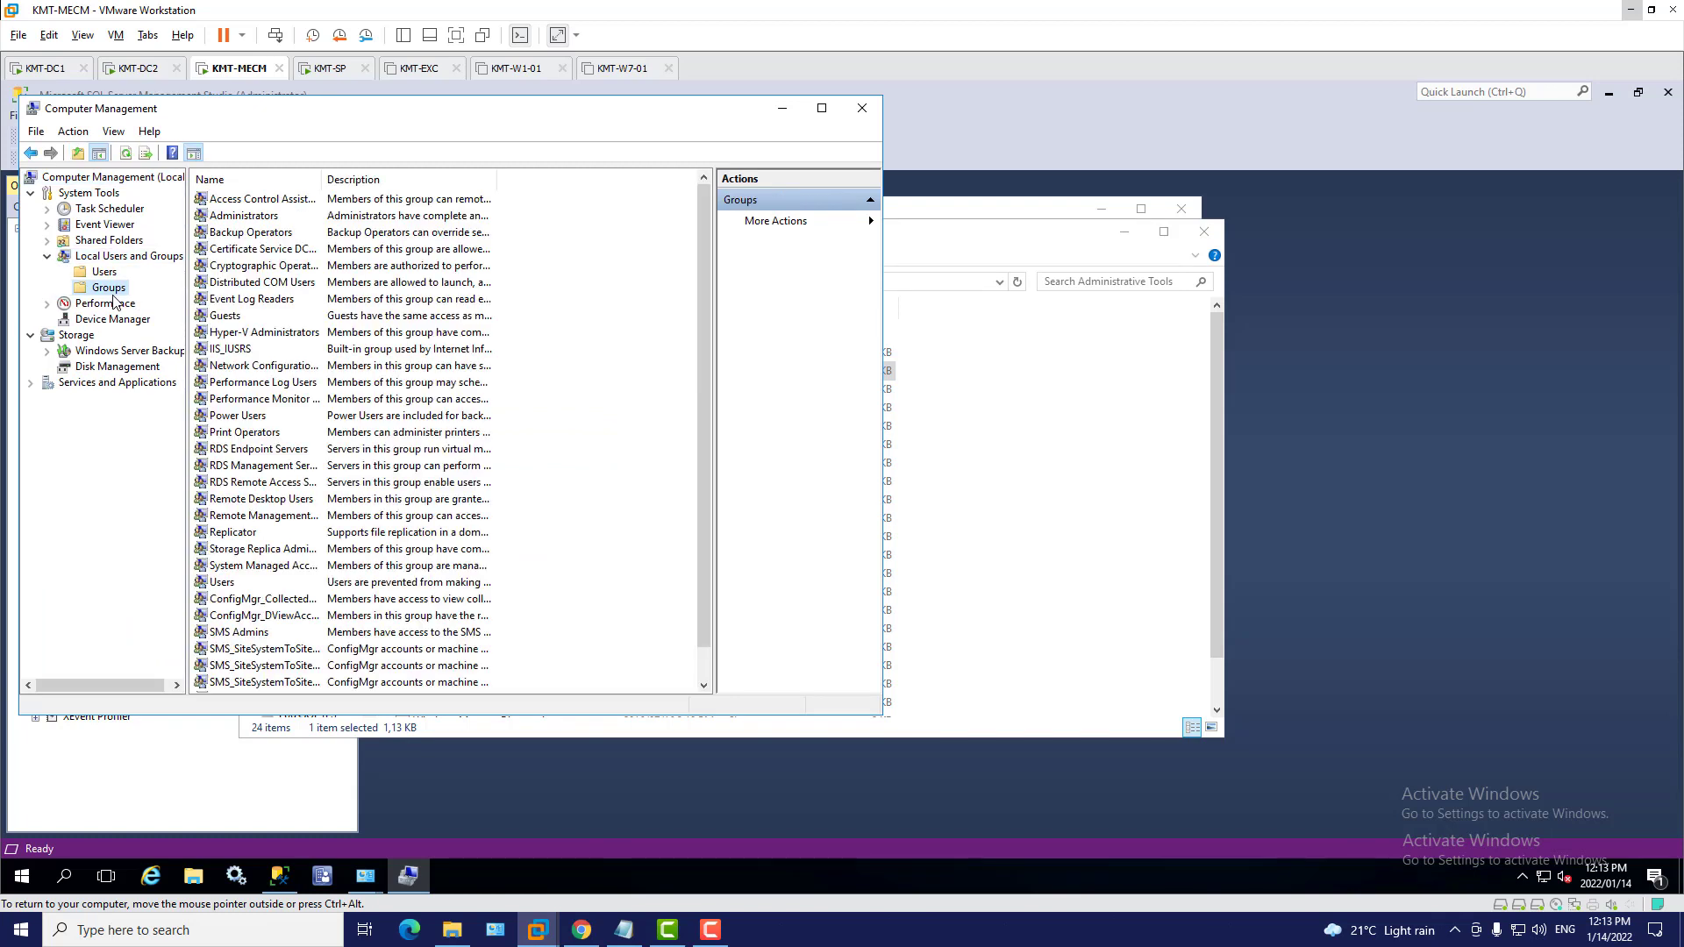
pyautogui.doubleClick(253, 219)
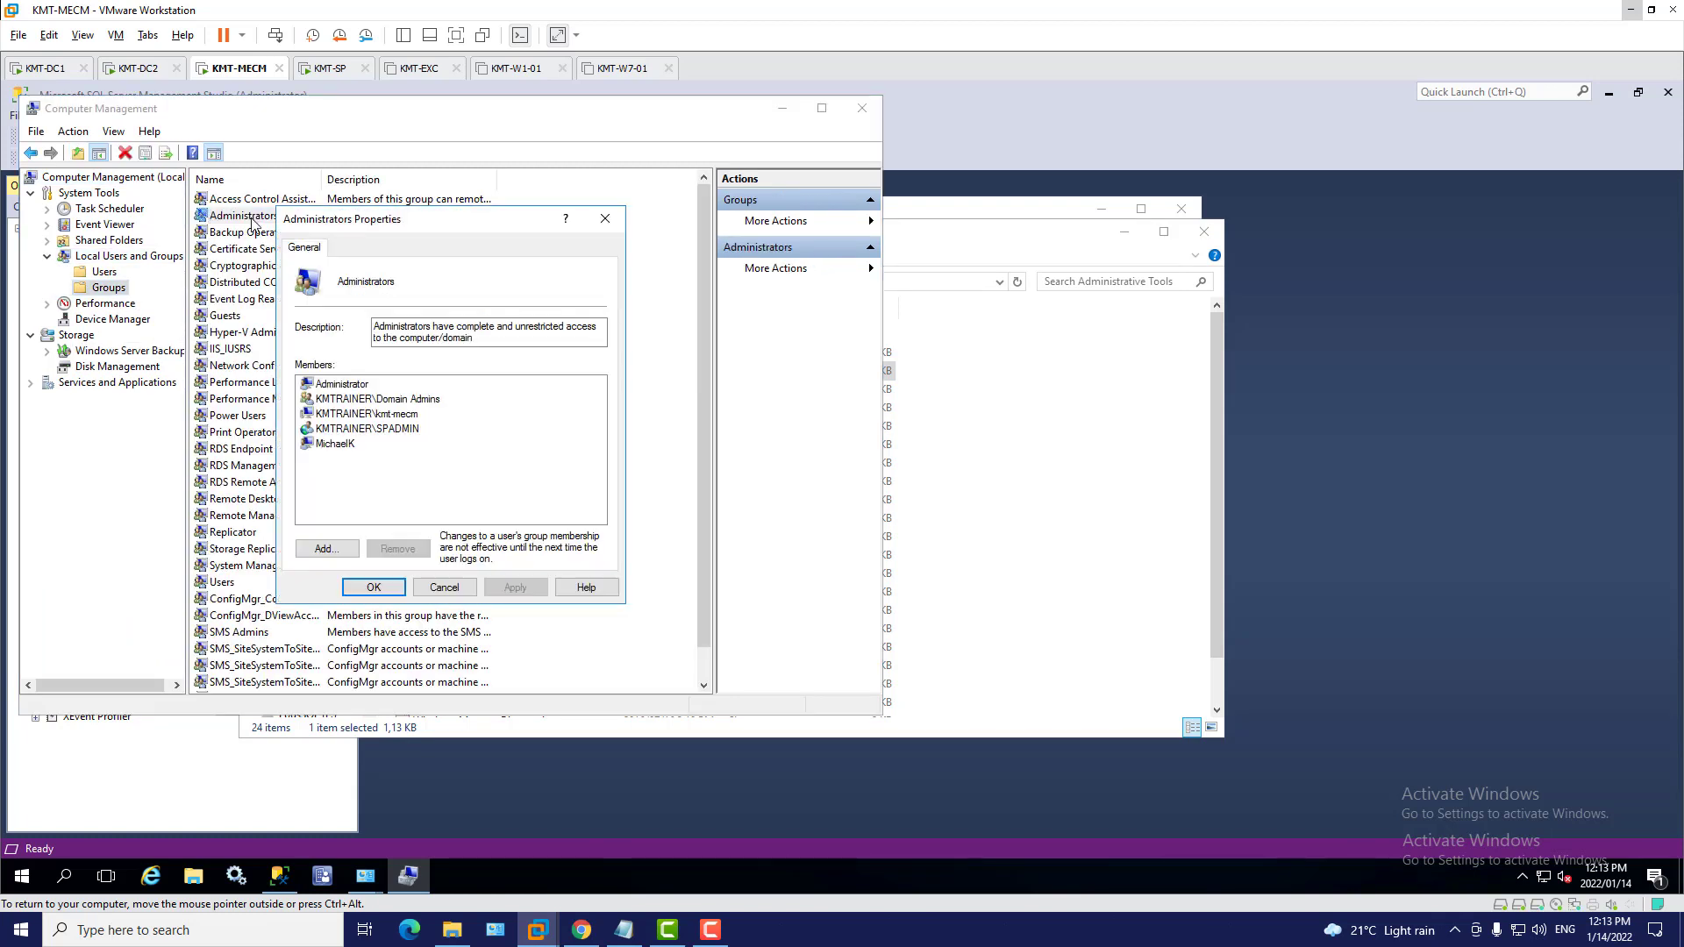
pyautogui.click(397, 429)
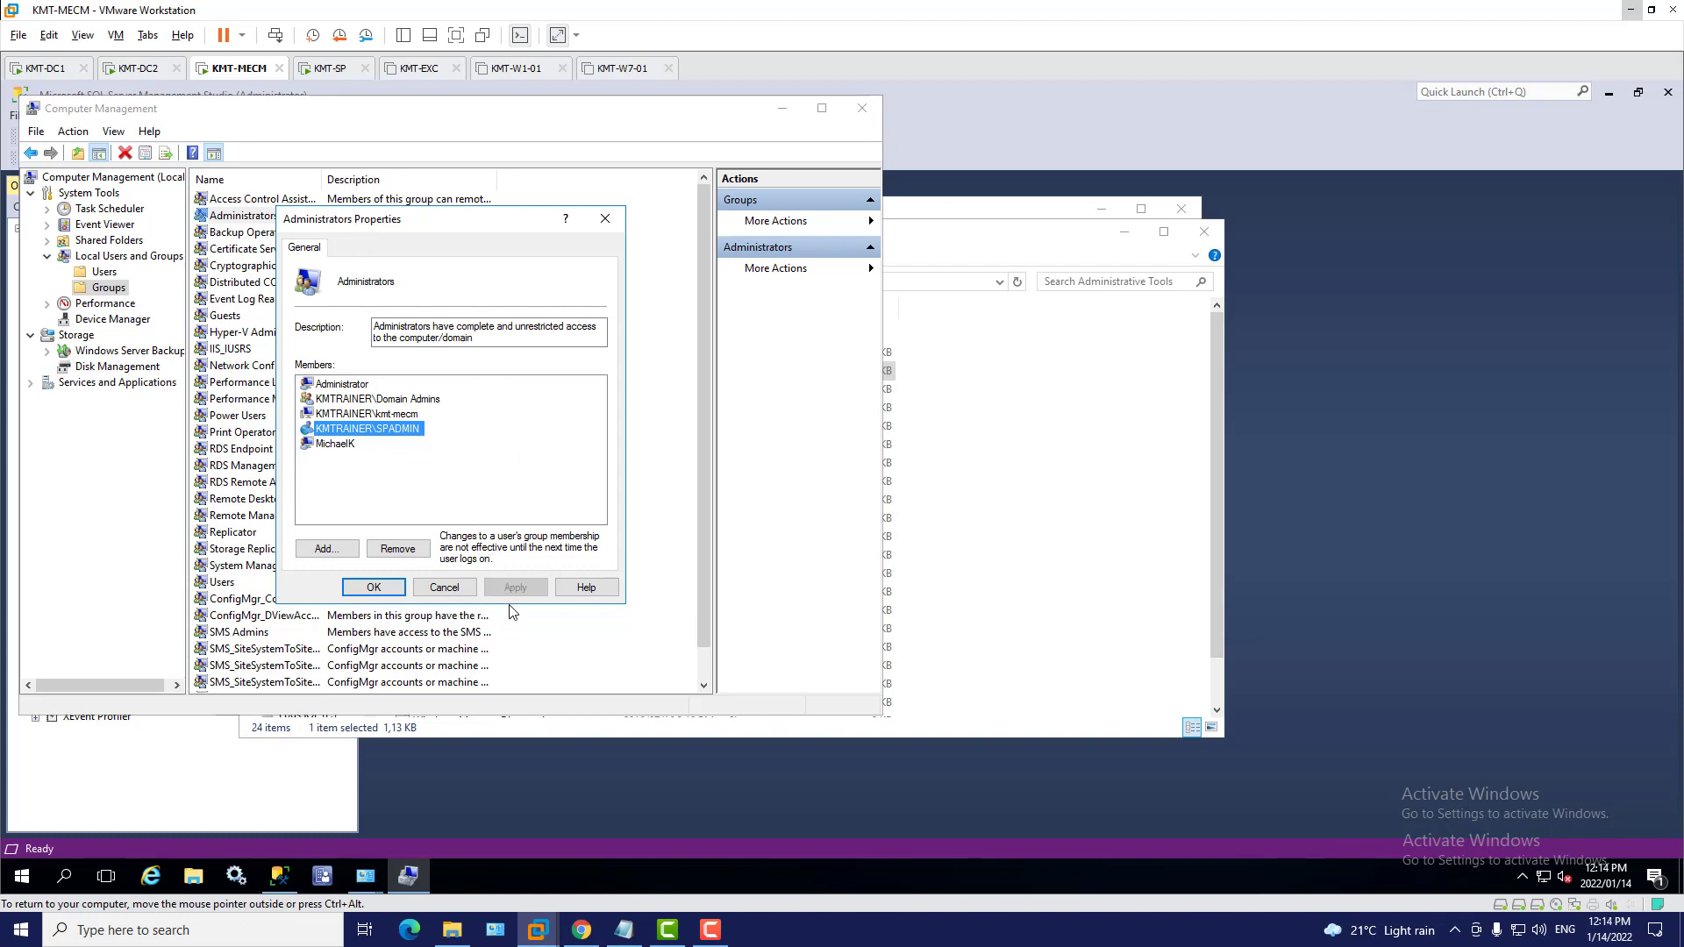
pyautogui.click(458, 594)
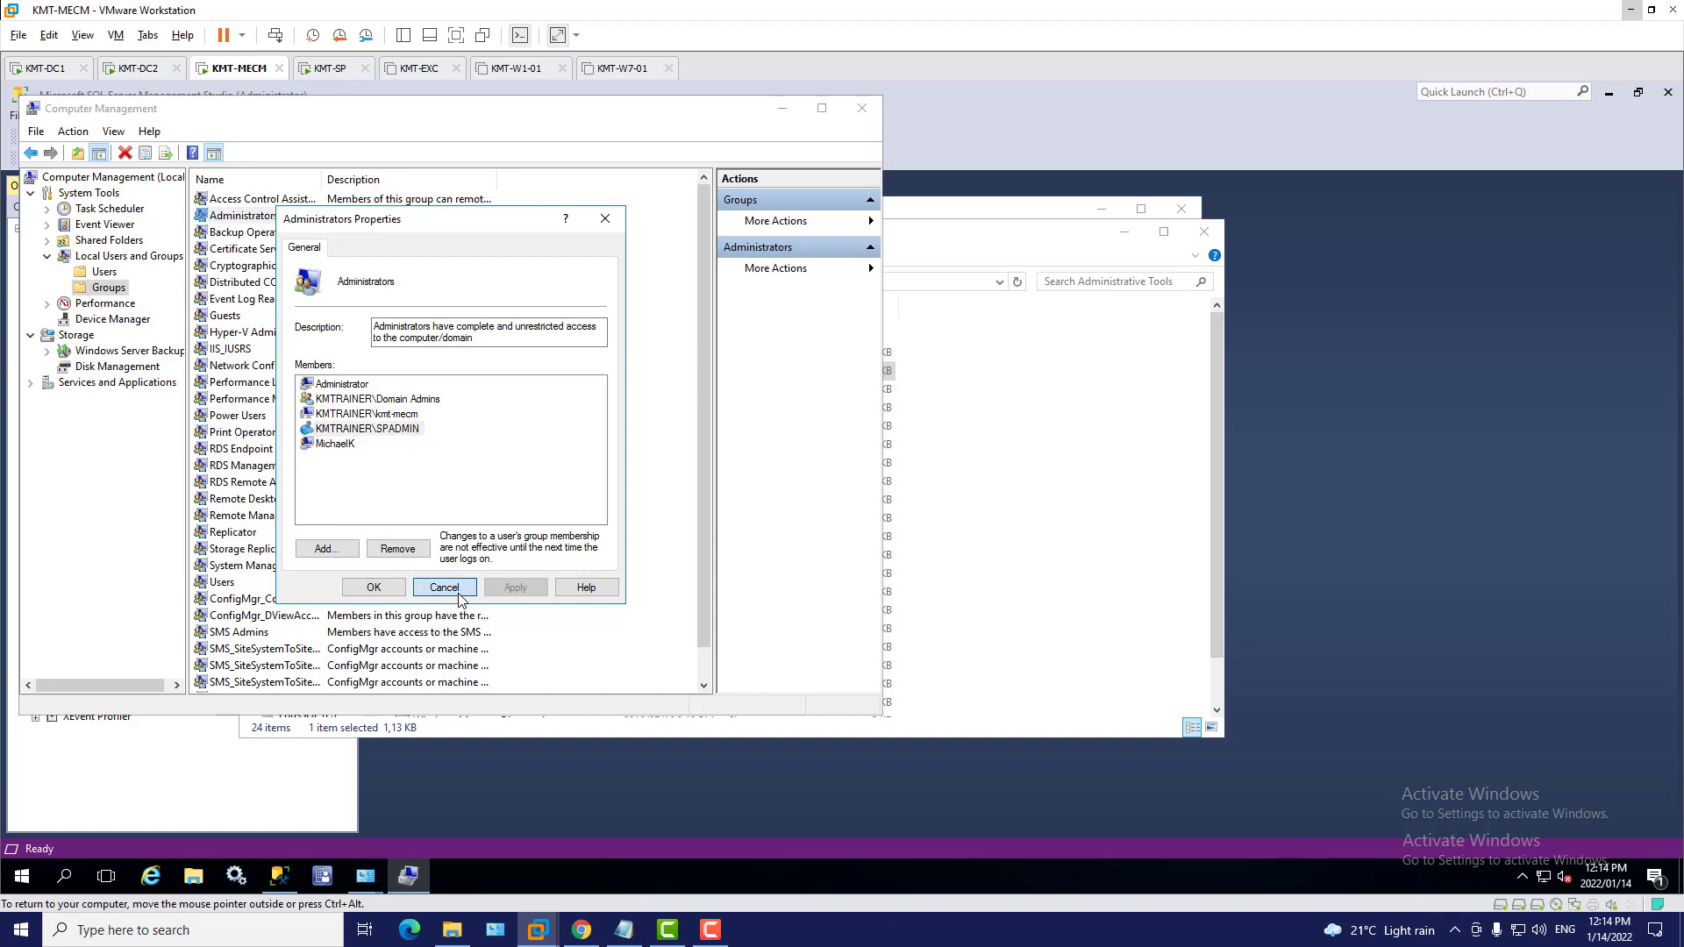
pyautogui.click(863, 108)
# Switch to KMT-SP and open the inbound rules in Windows Firewall with Advanced Security
pyautogui.hotkey('ctrl', 'Tab')
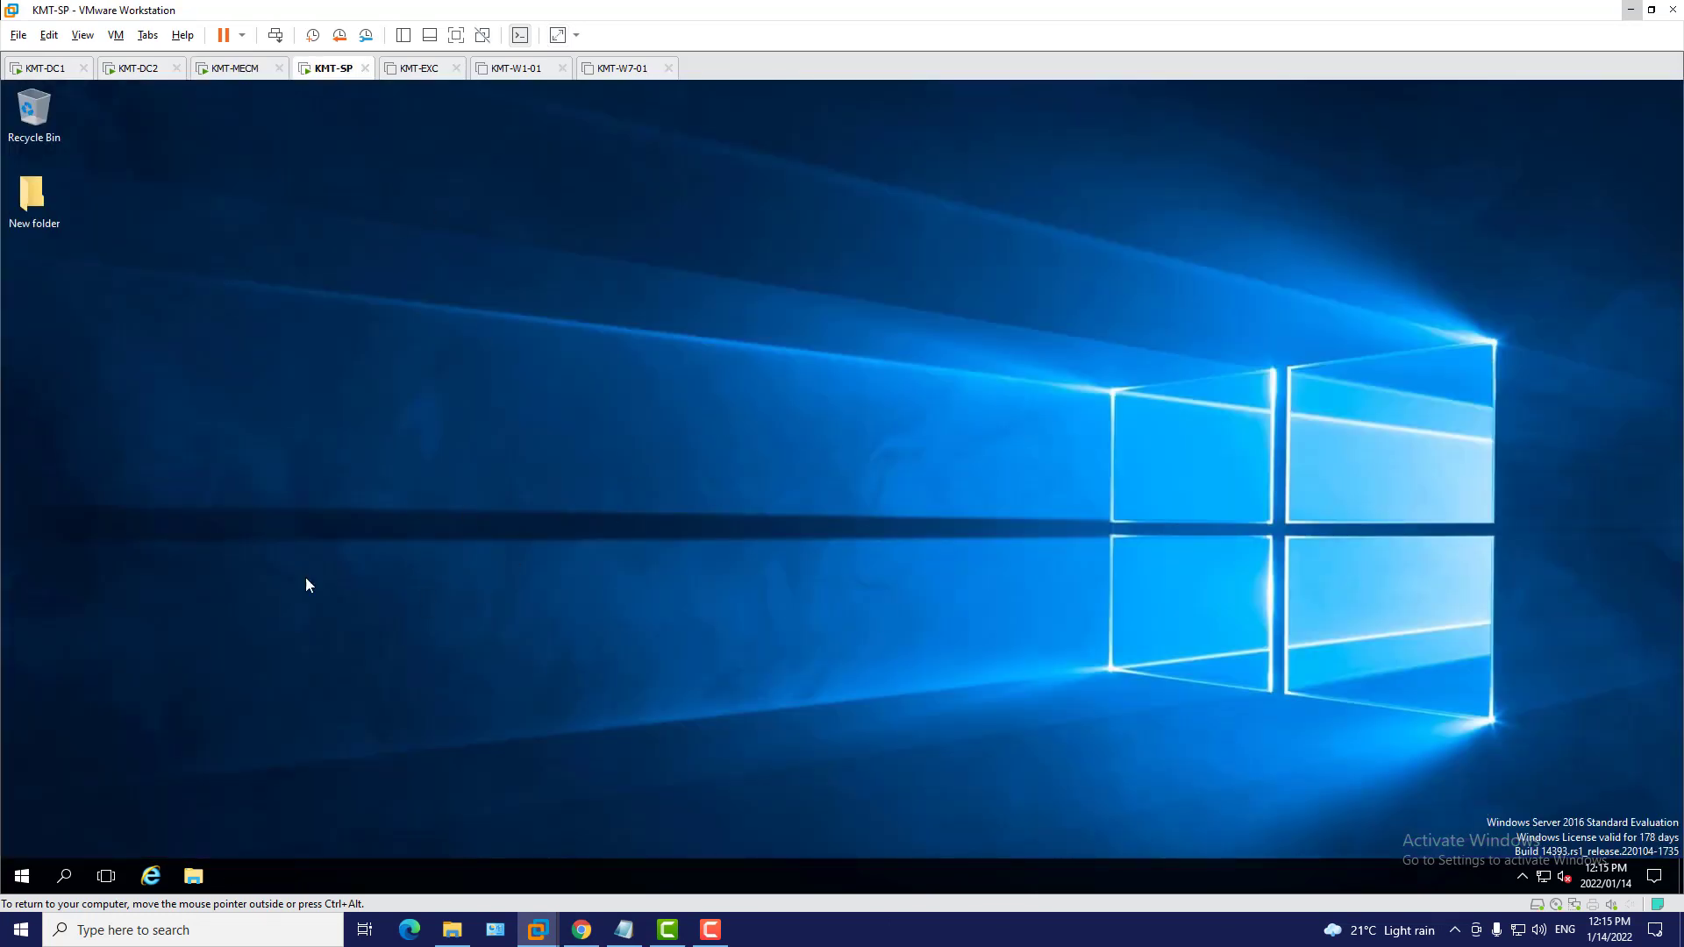
pyautogui.click(65, 876)
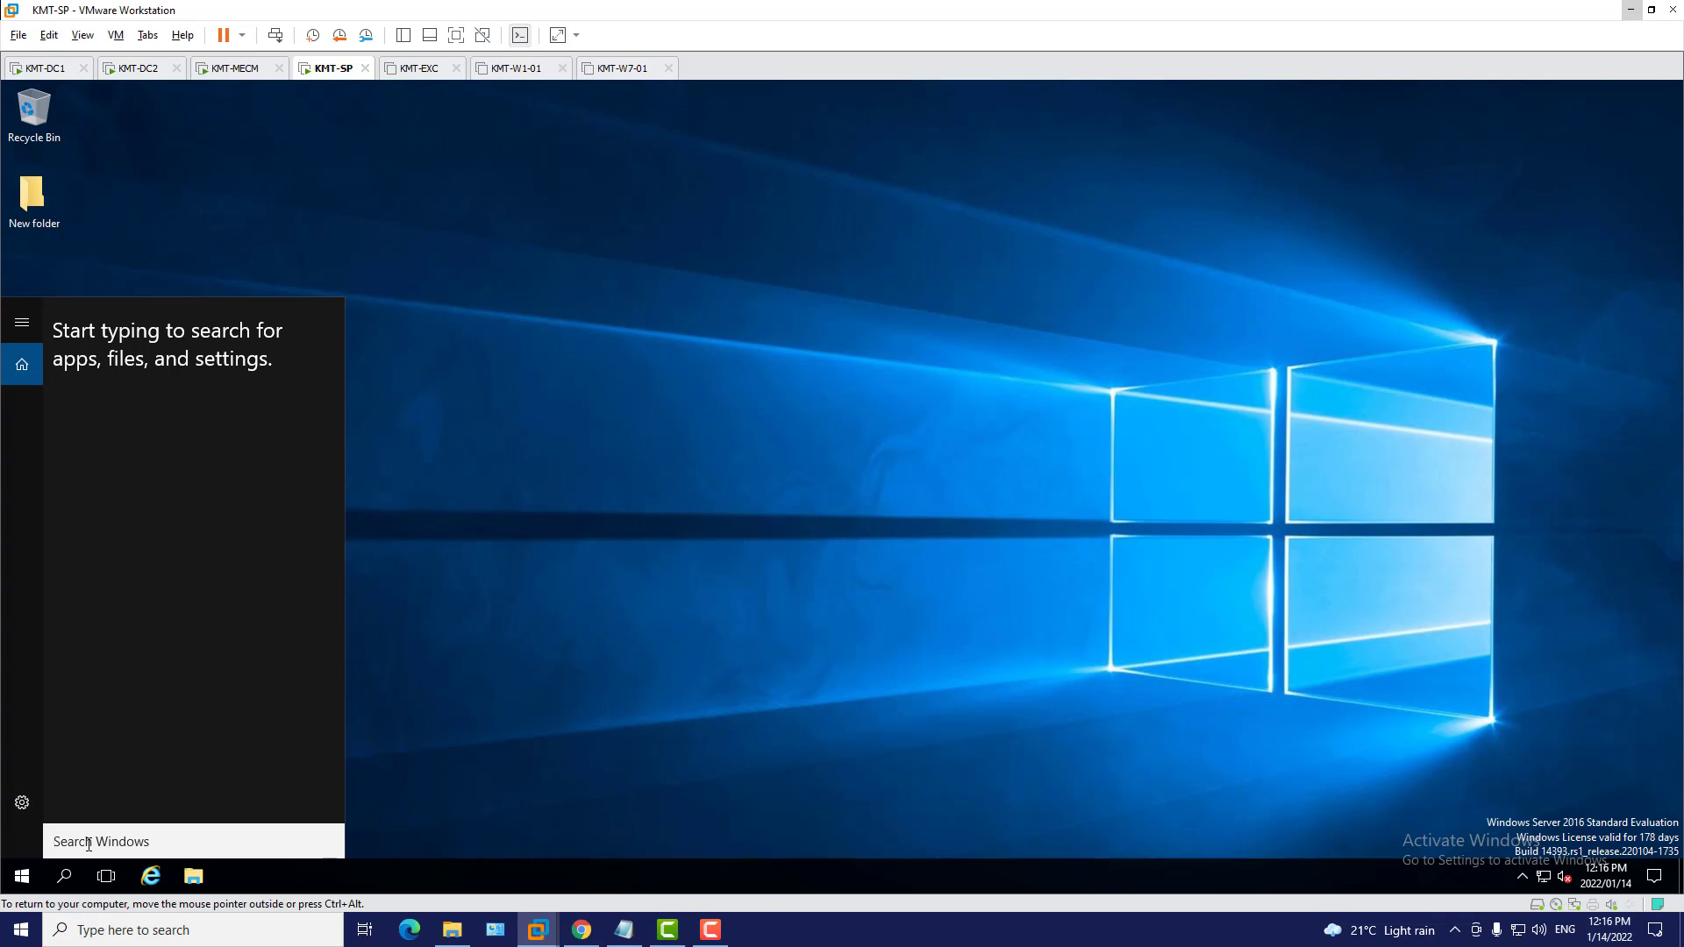
pyautogui.write('fire')
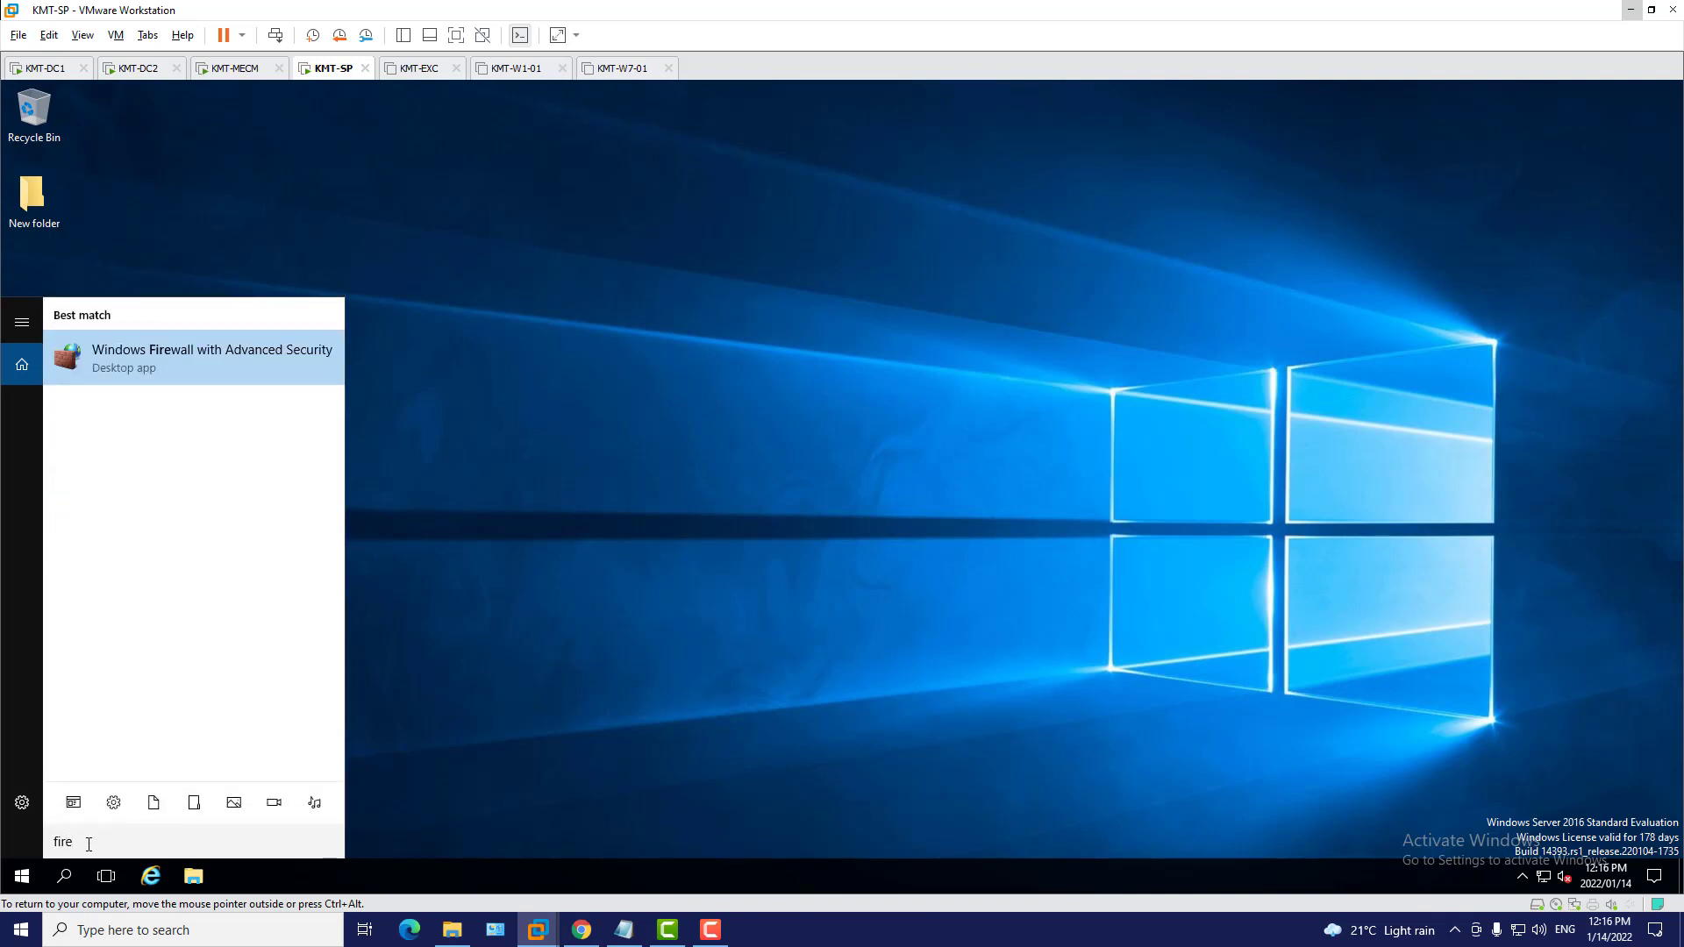
pyautogui.click(177, 355)
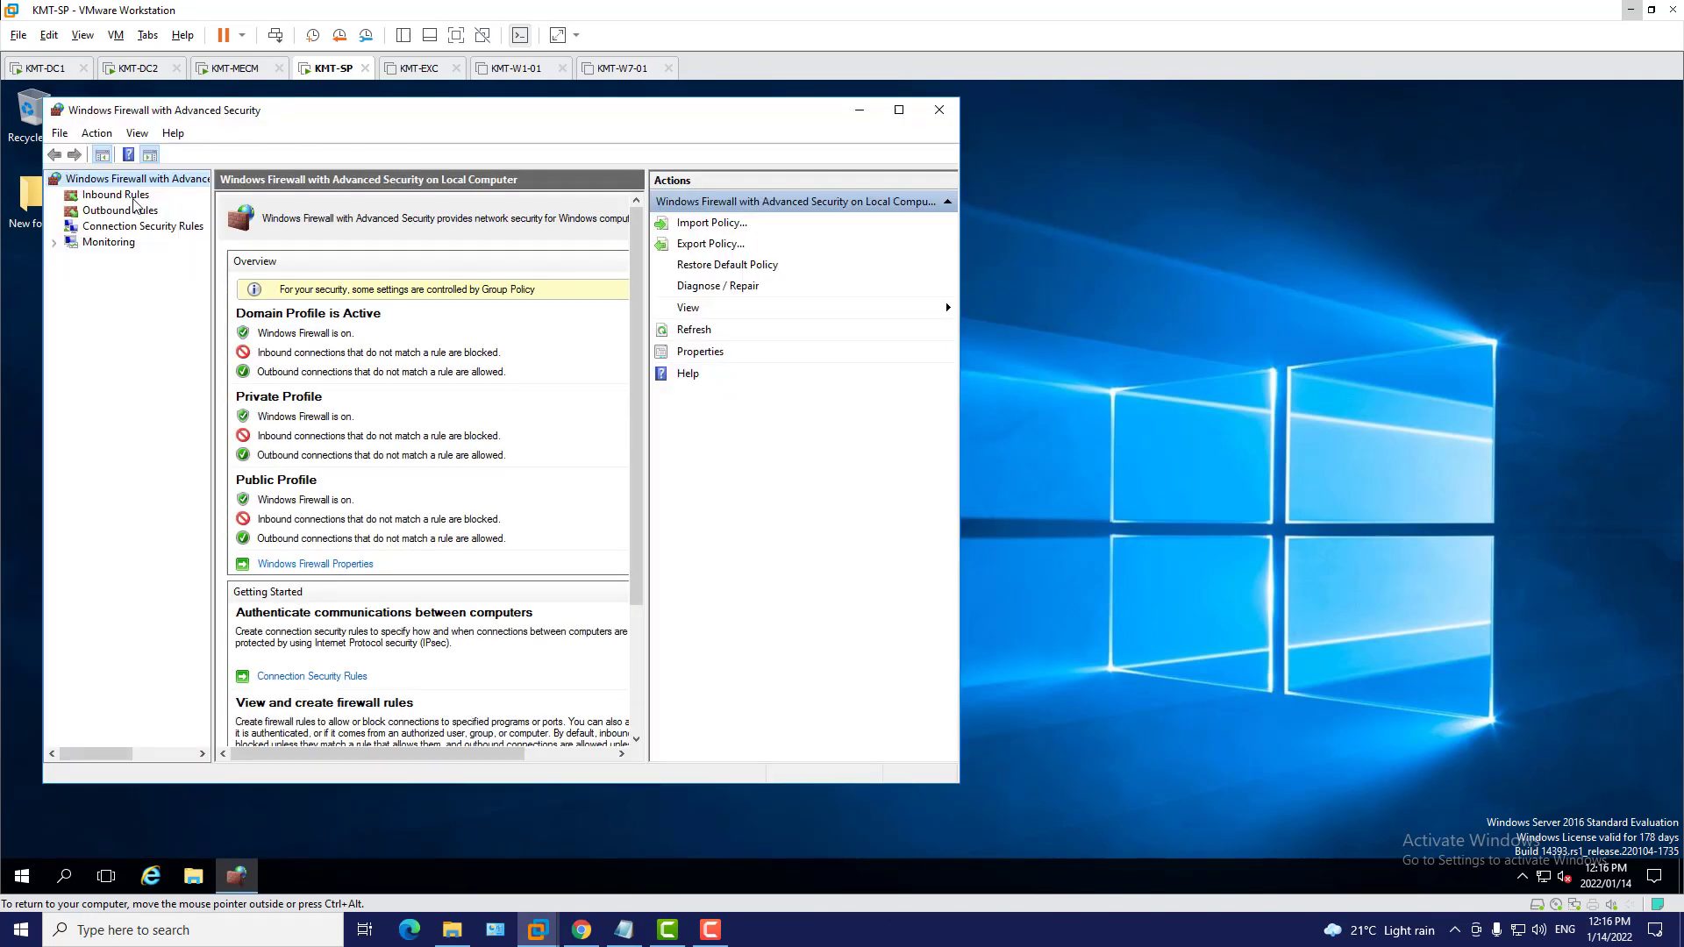
pyautogui.click(134, 197)
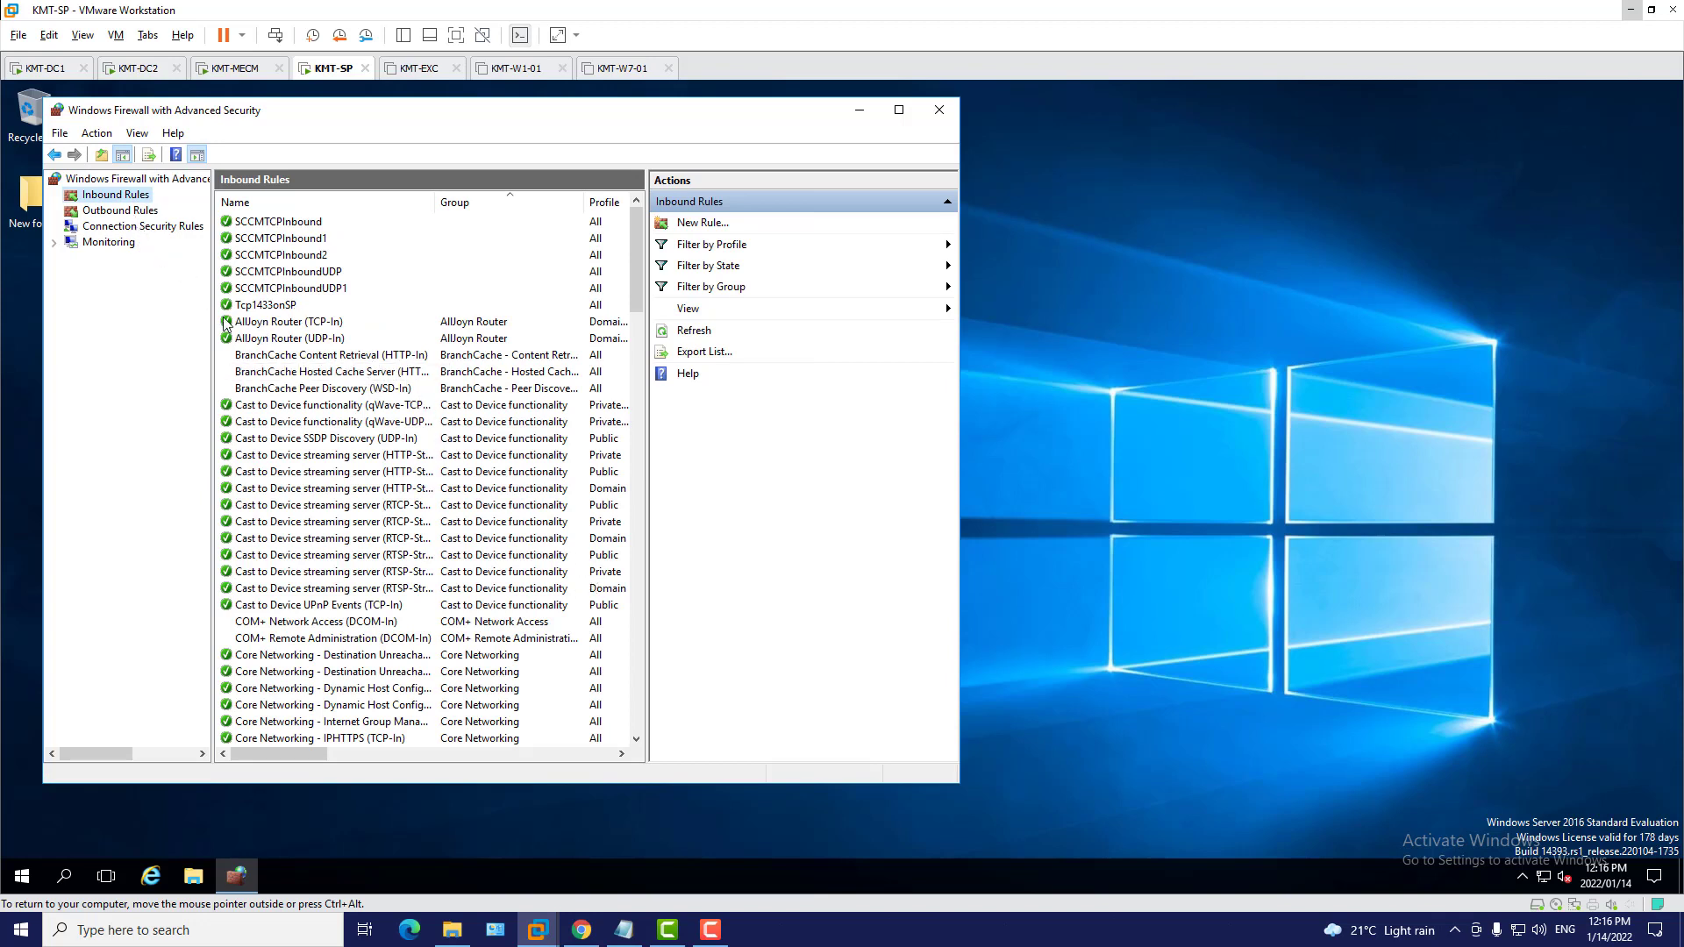
# Start a new inbound rule of the Port type up to its protocol and port settings, and cancel it
pyautogui.rightClick(124, 197)
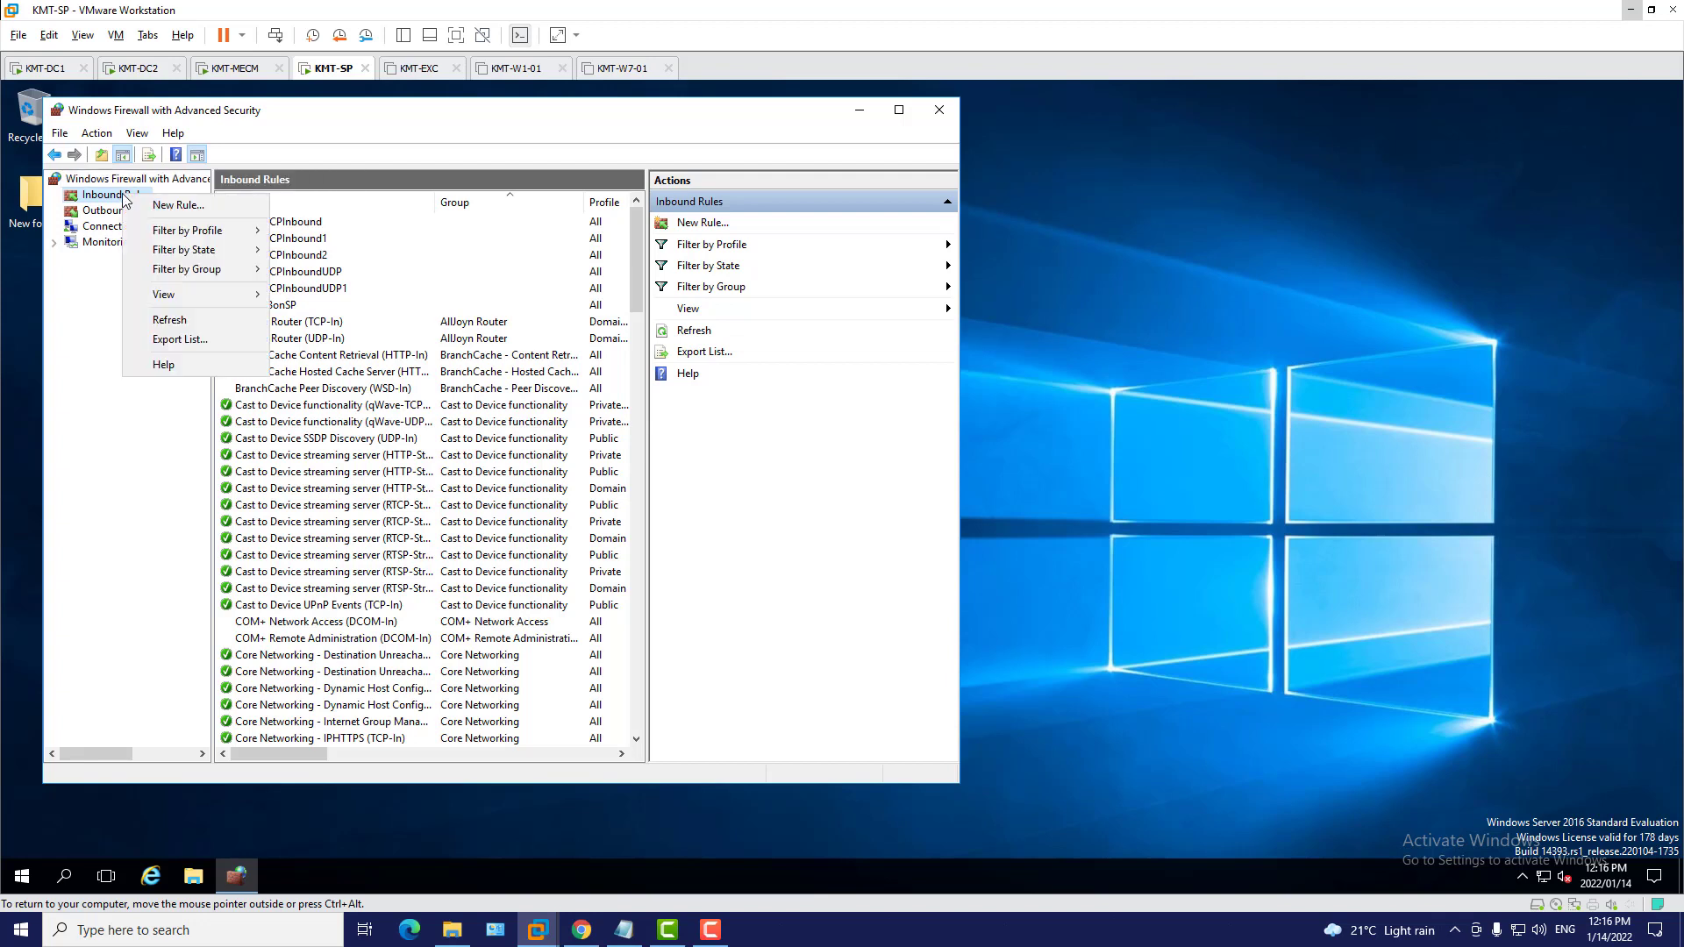
pyautogui.click(203, 207)
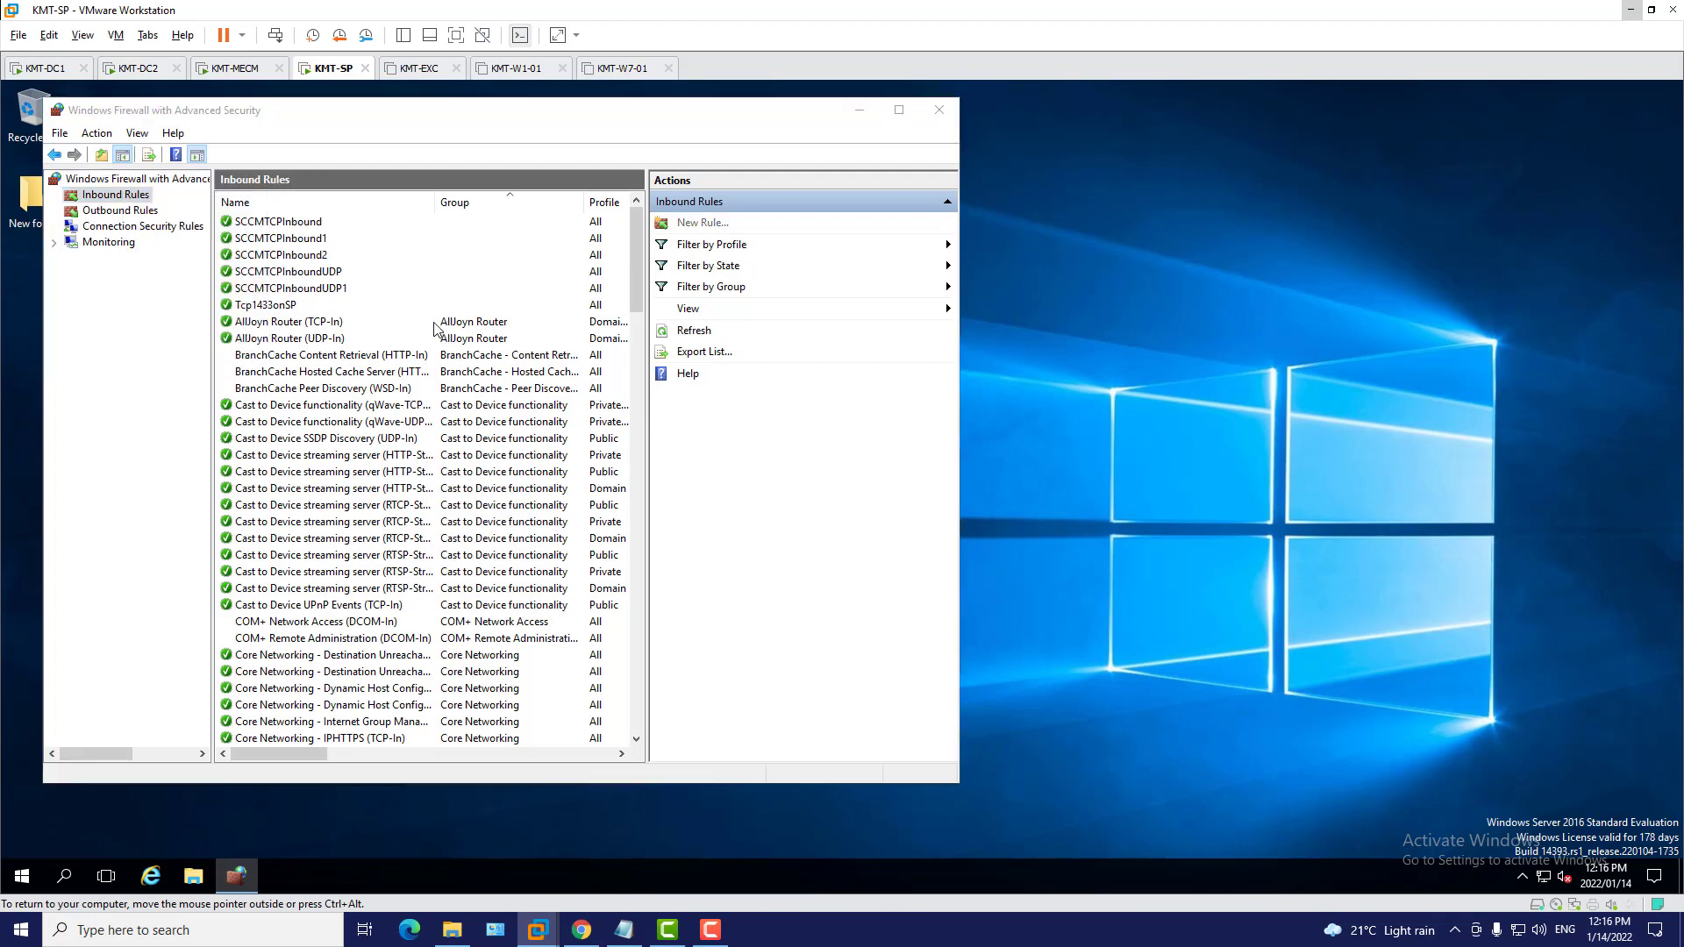
pyautogui.click(360, 412)
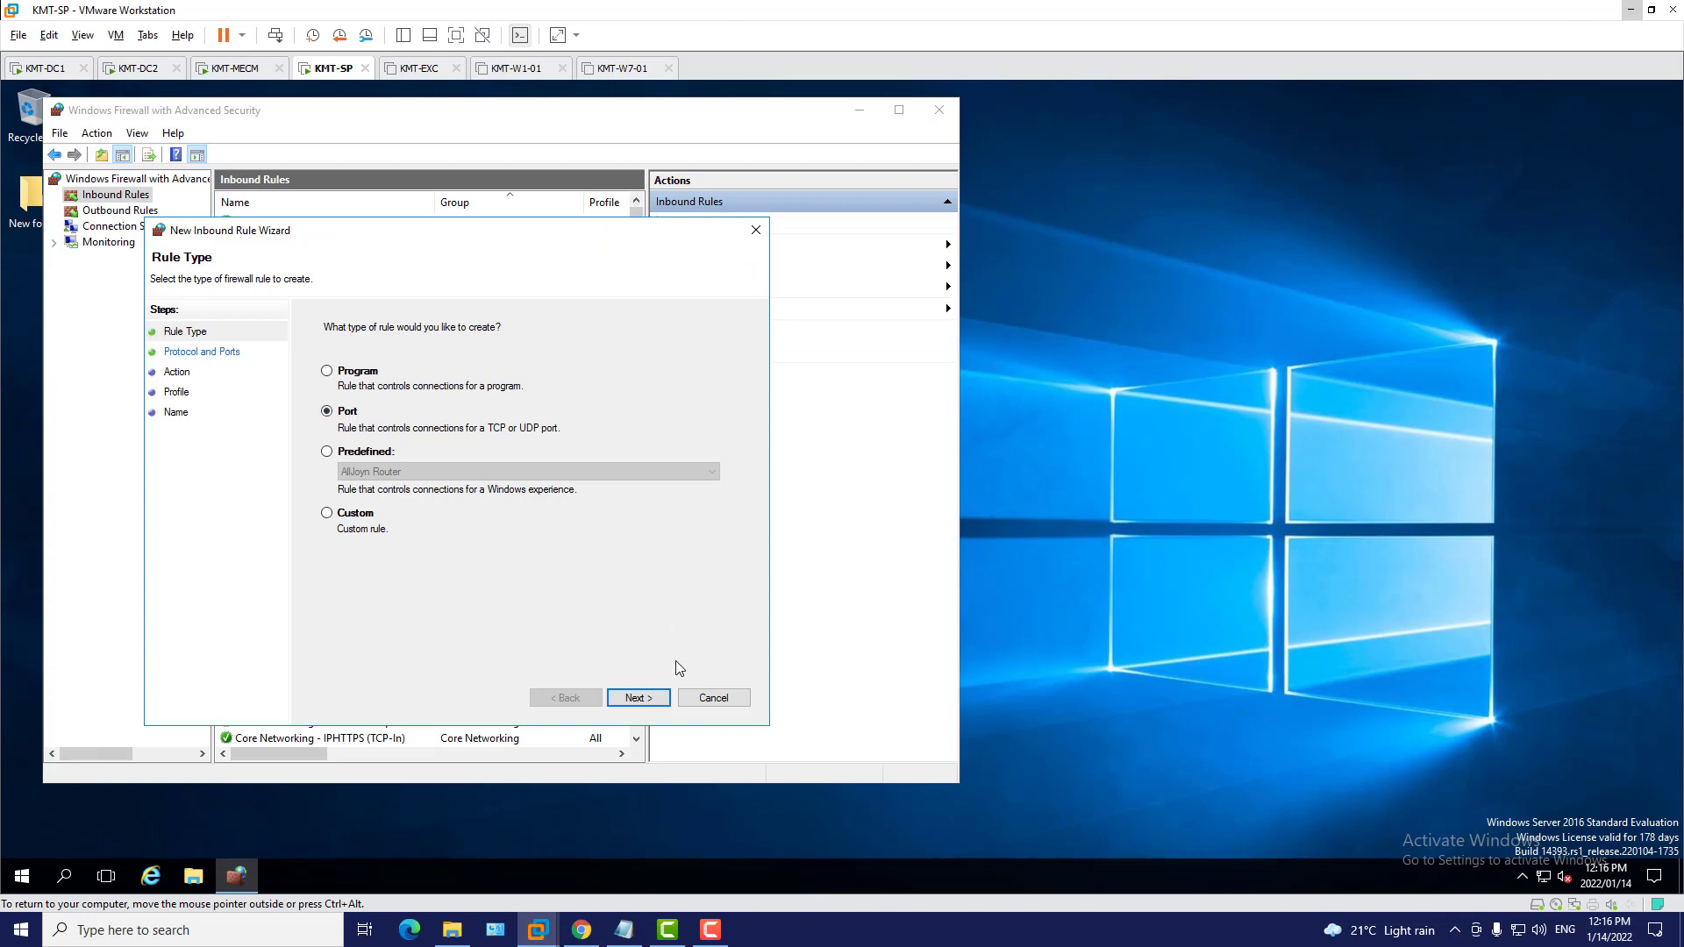
pyautogui.click(637, 697)
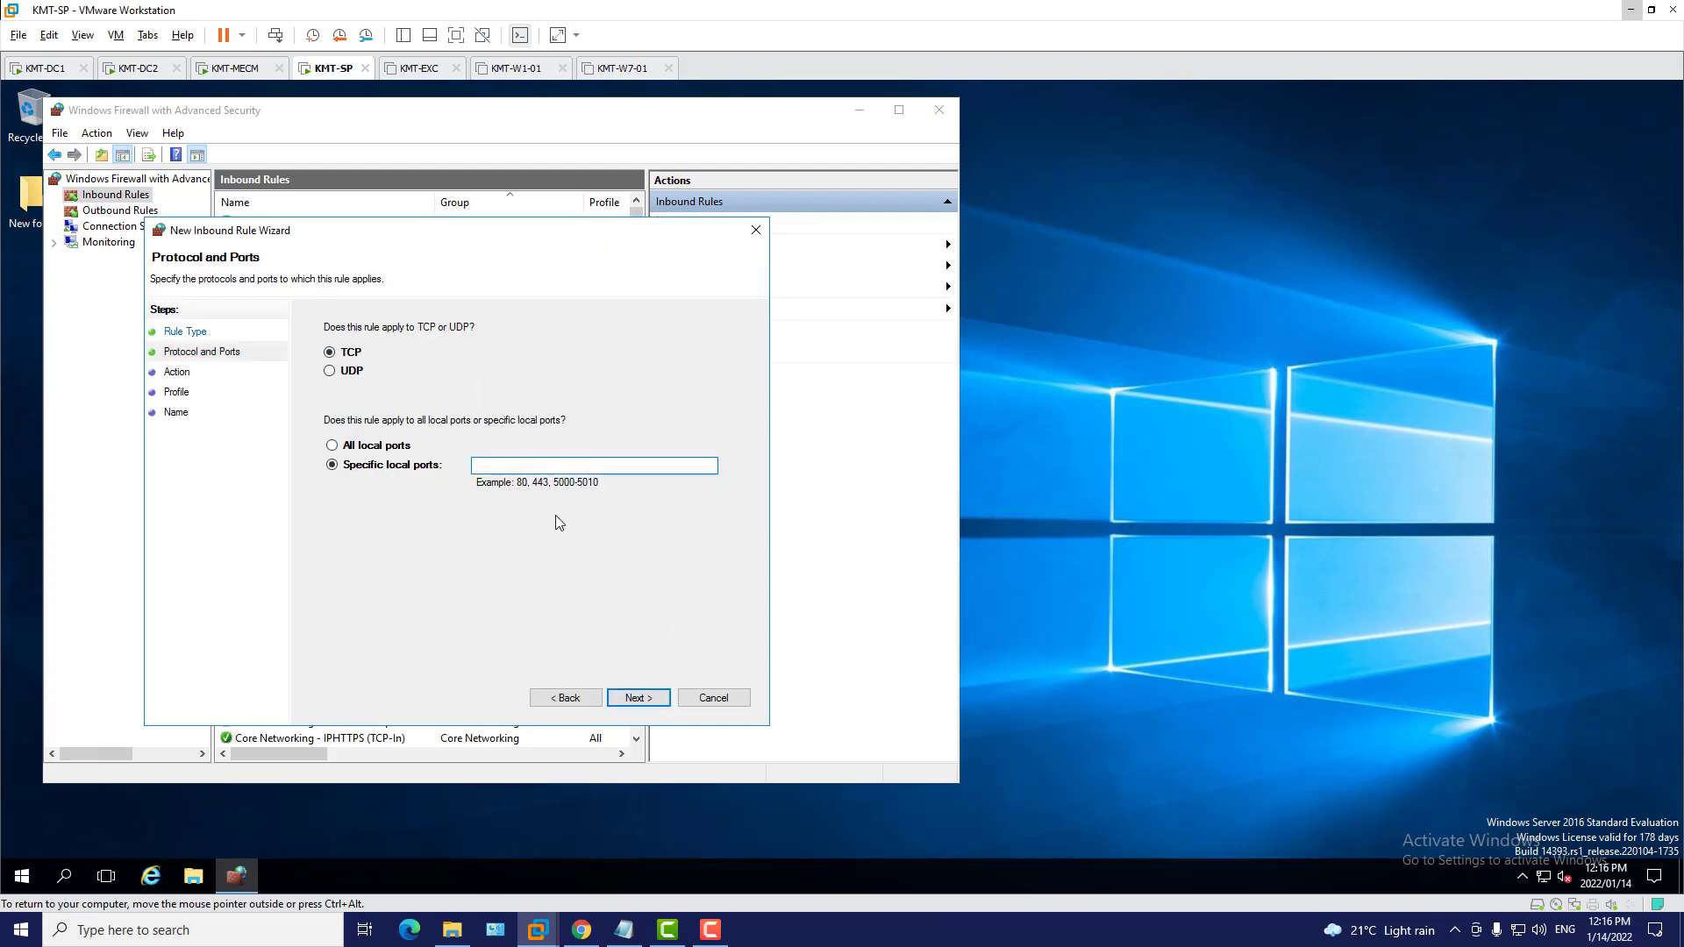
pyautogui.click(713, 699)
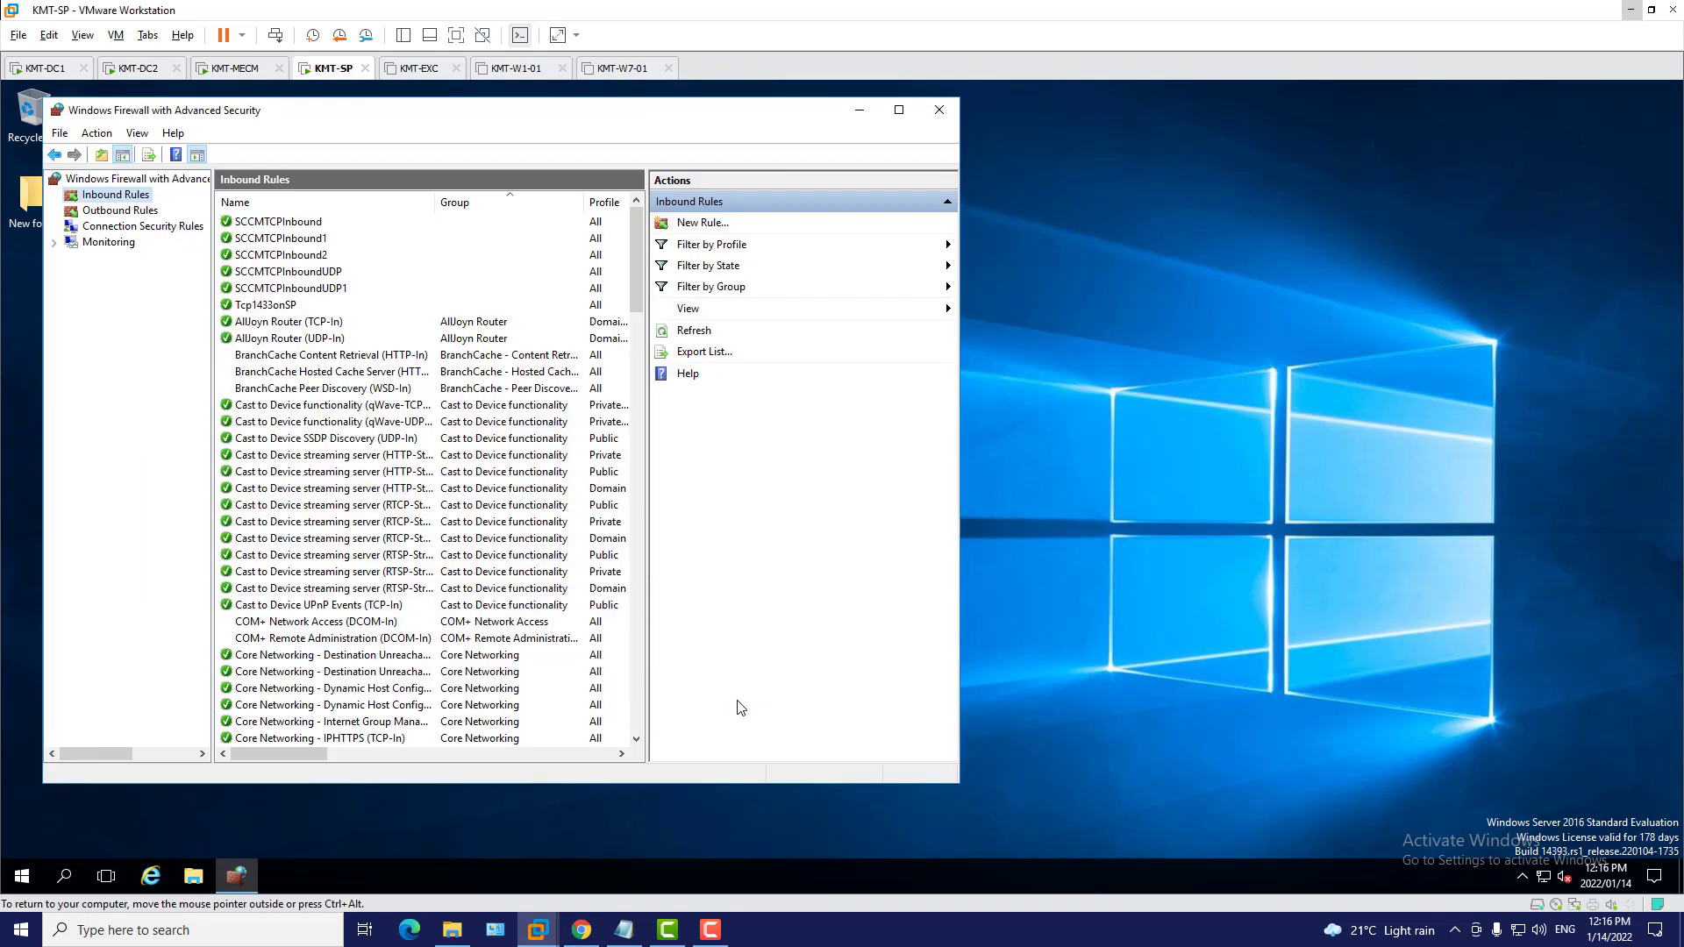
# Check the protocol and local port of the Tcp1433onSP inbound rule and close its properties
pyautogui.doubleClick(281, 307)
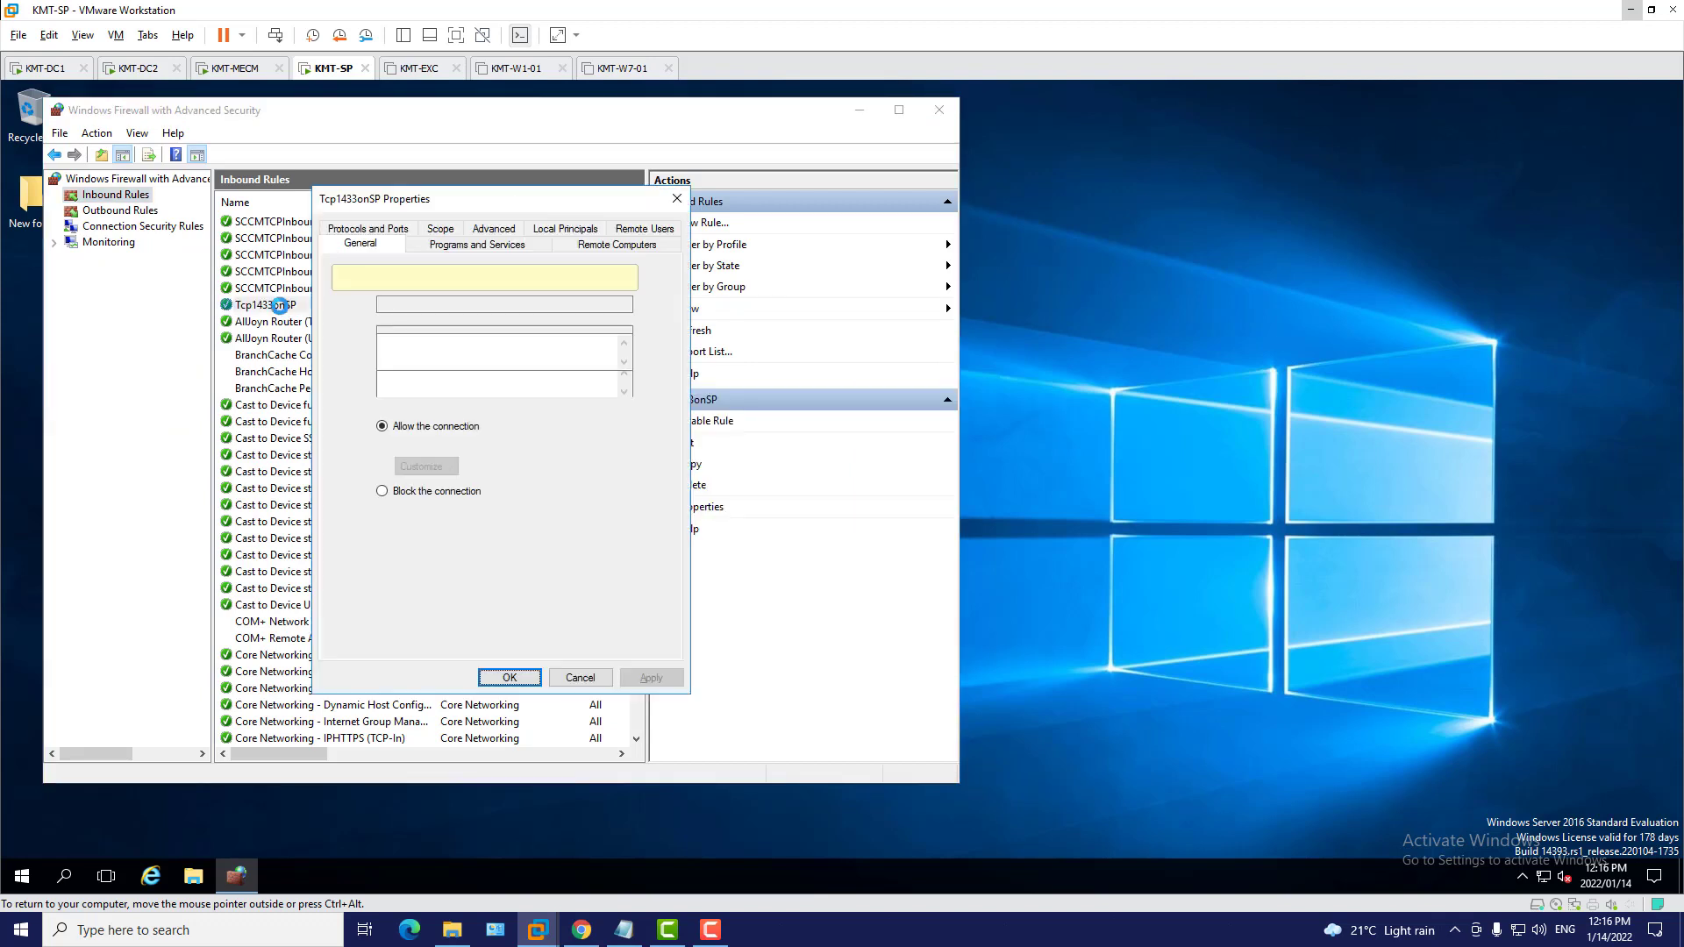
pyautogui.click(357, 230)
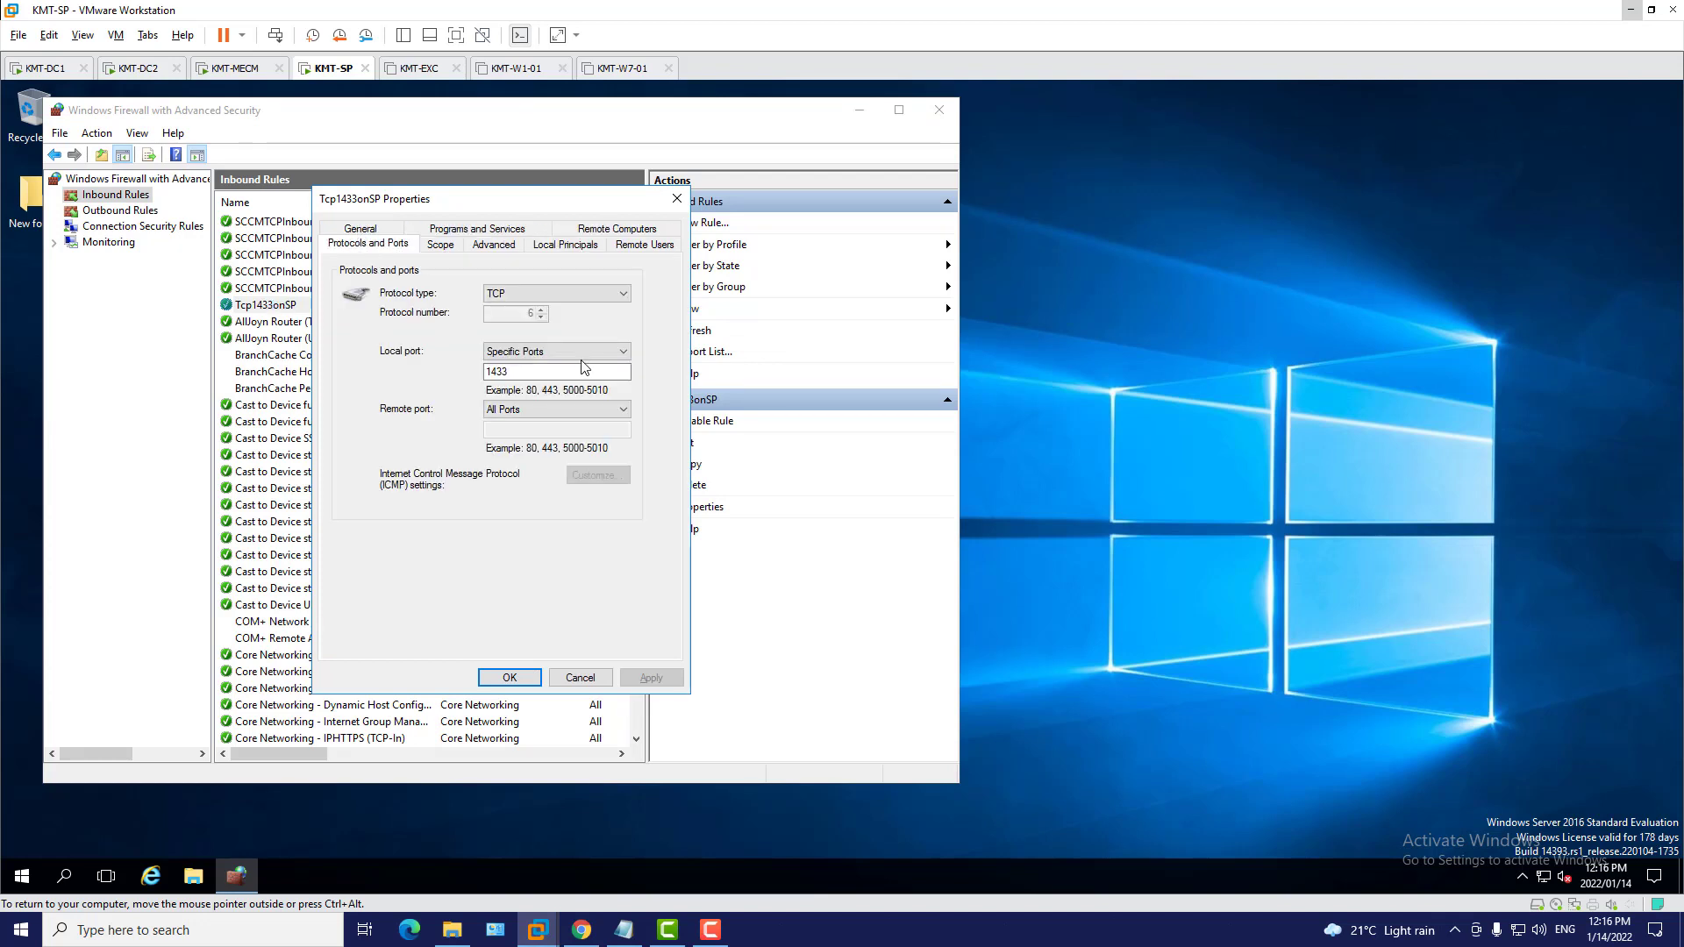
pyautogui.moveTo(585, 372); pyautogui.dragTo(443, 386)
pyautogui.click(509, 678)
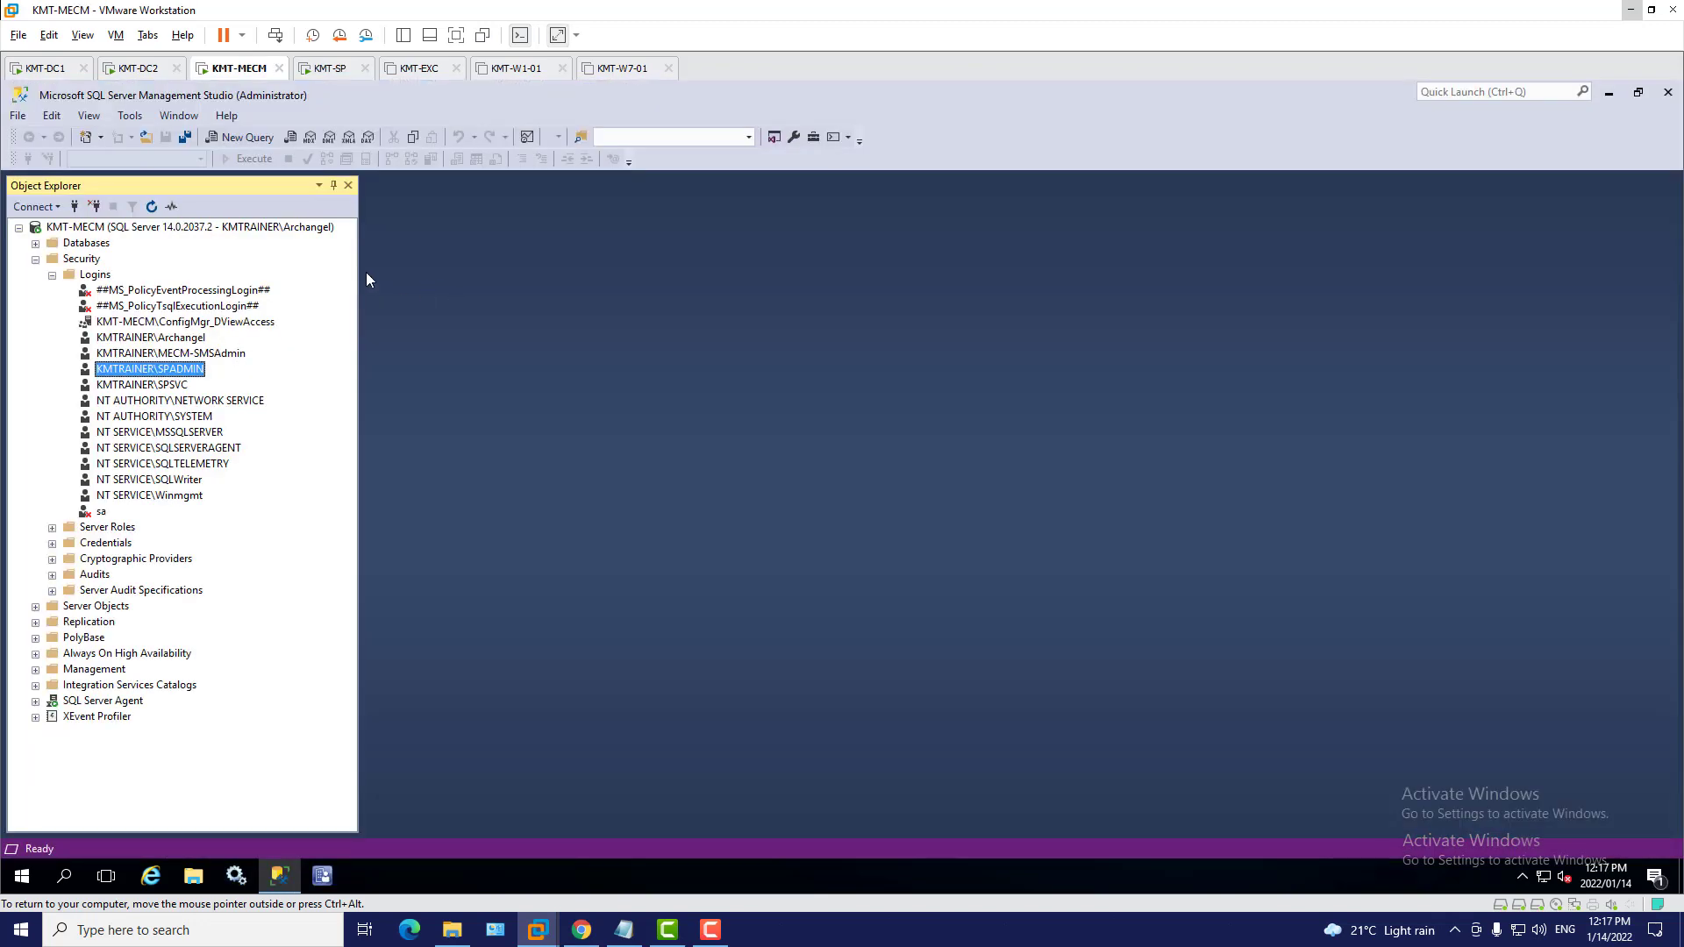
# Open the KMT-MECM SQL Server instance's properties and view the Parallelism settings among its advanced options
pyautogui.click(157, 228)
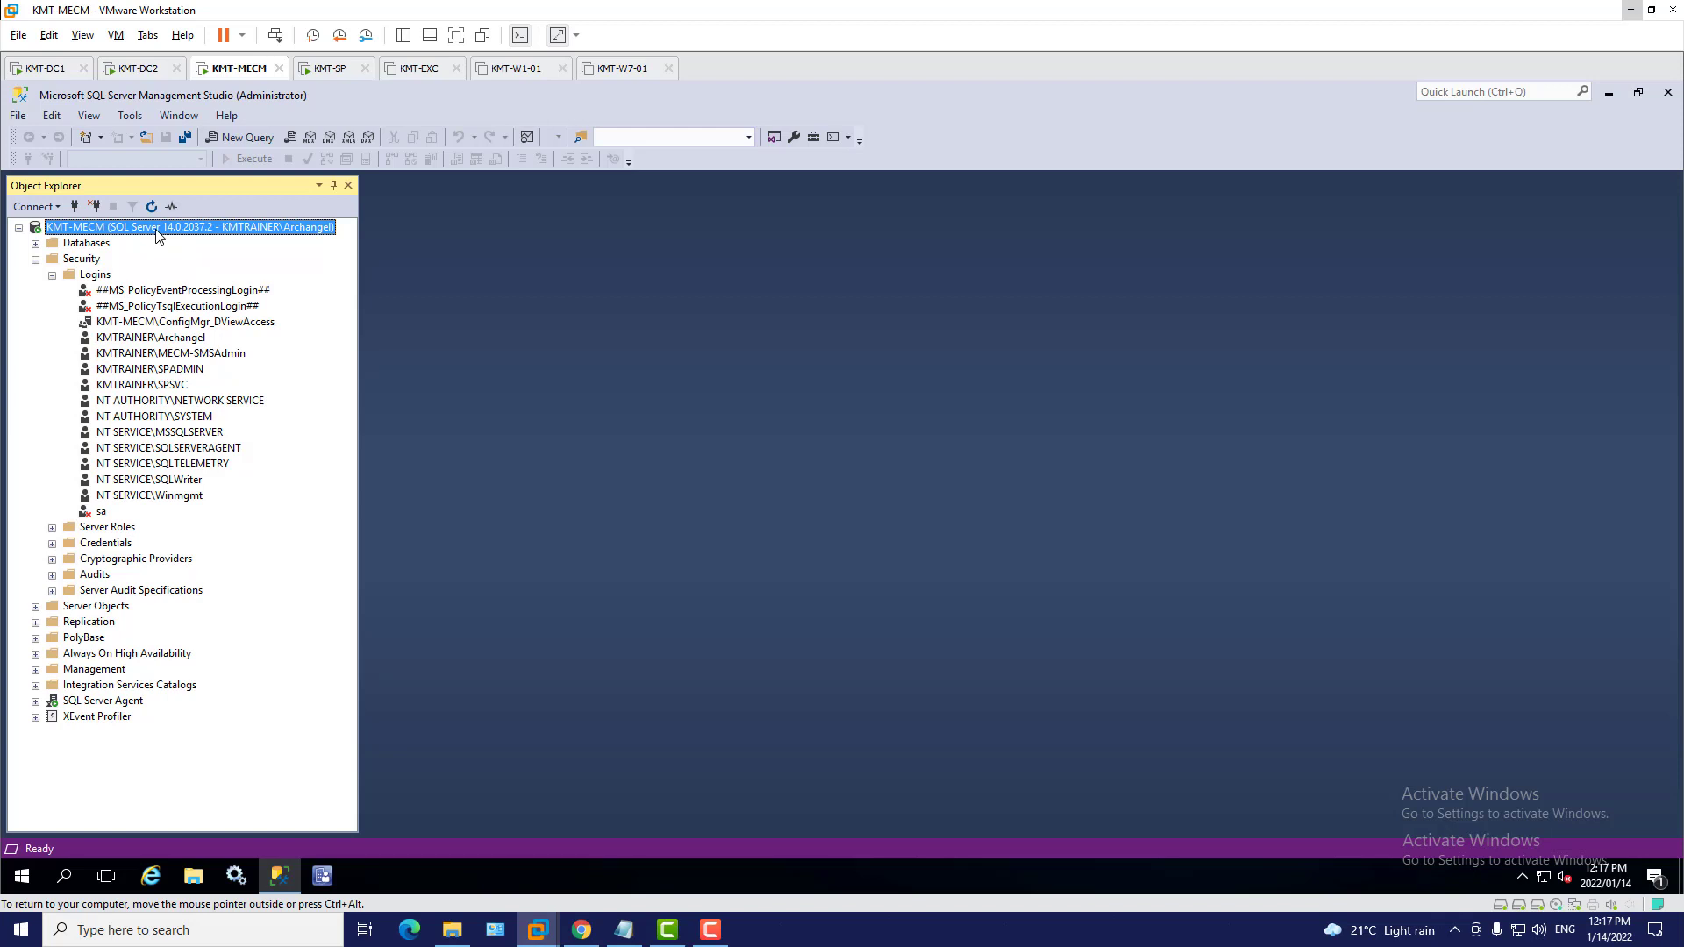
pyautogui.rightClick(158, 233)
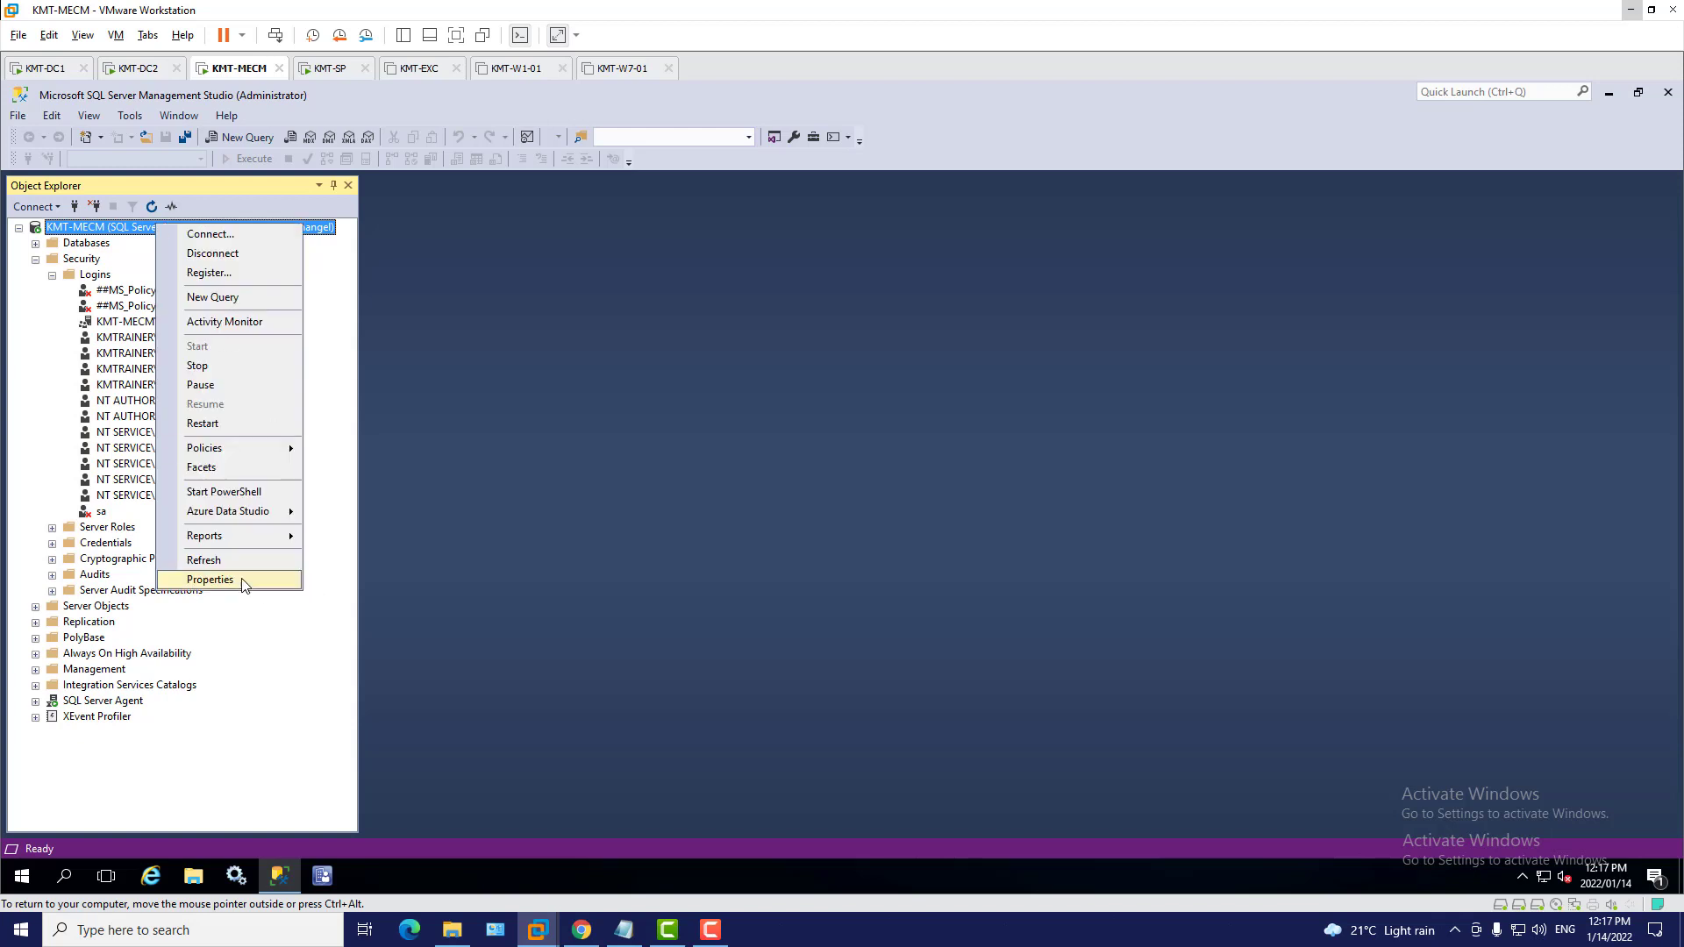
pyautogui.click(210, 579)
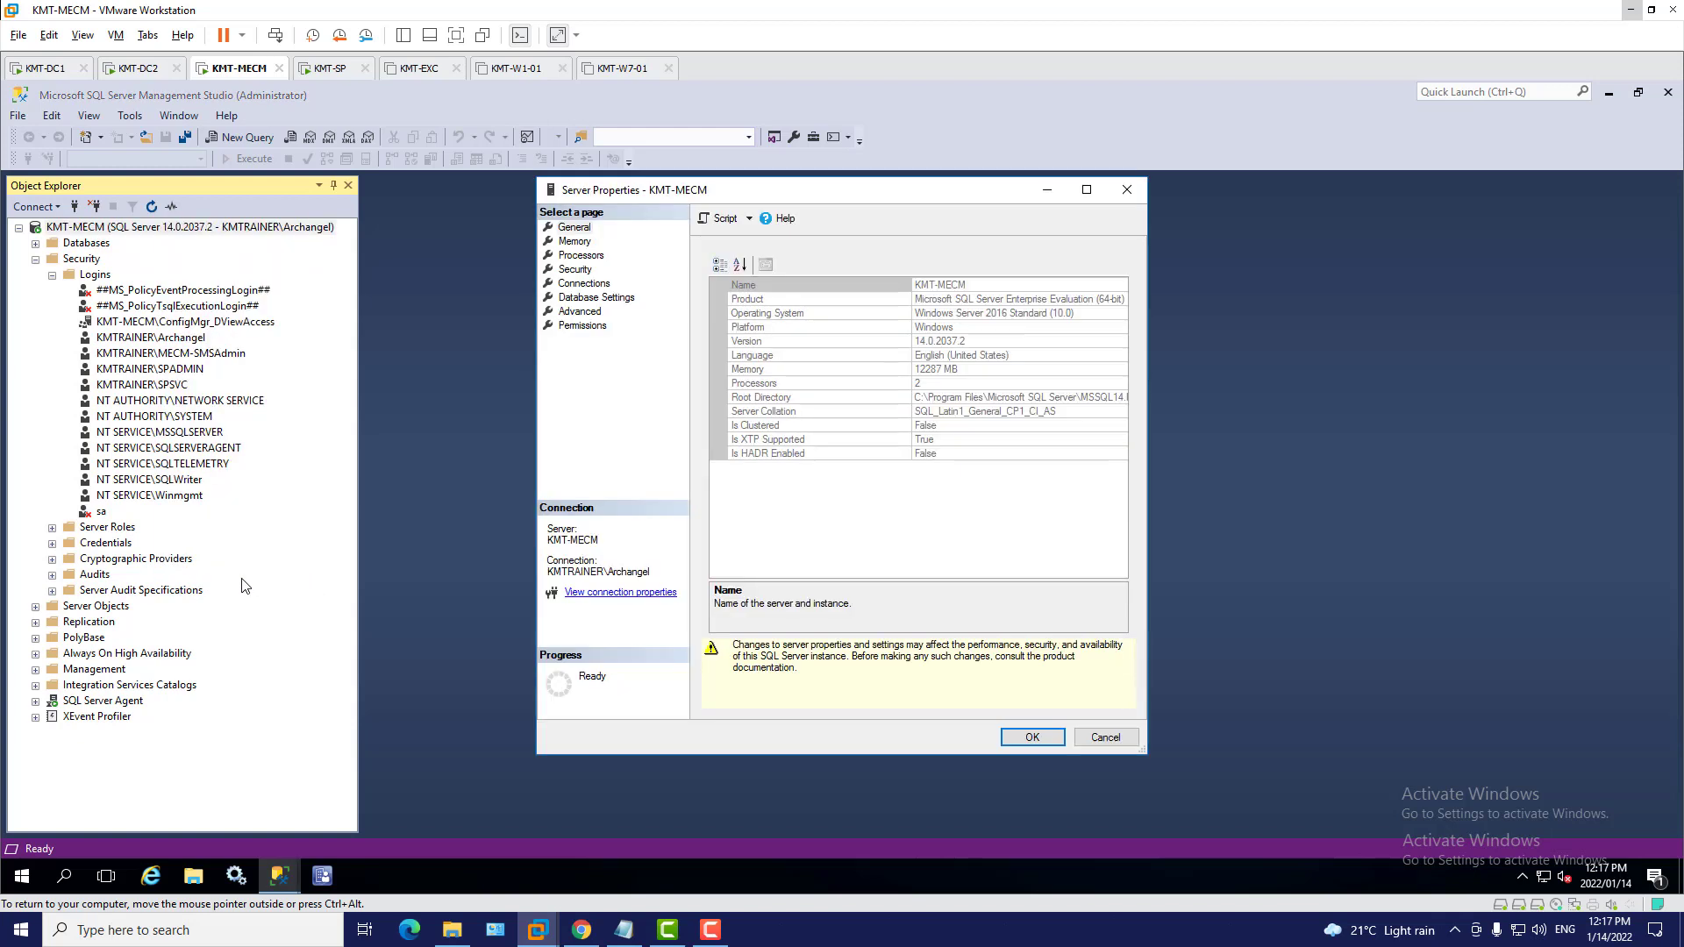
pyautogui.click(582, 311)
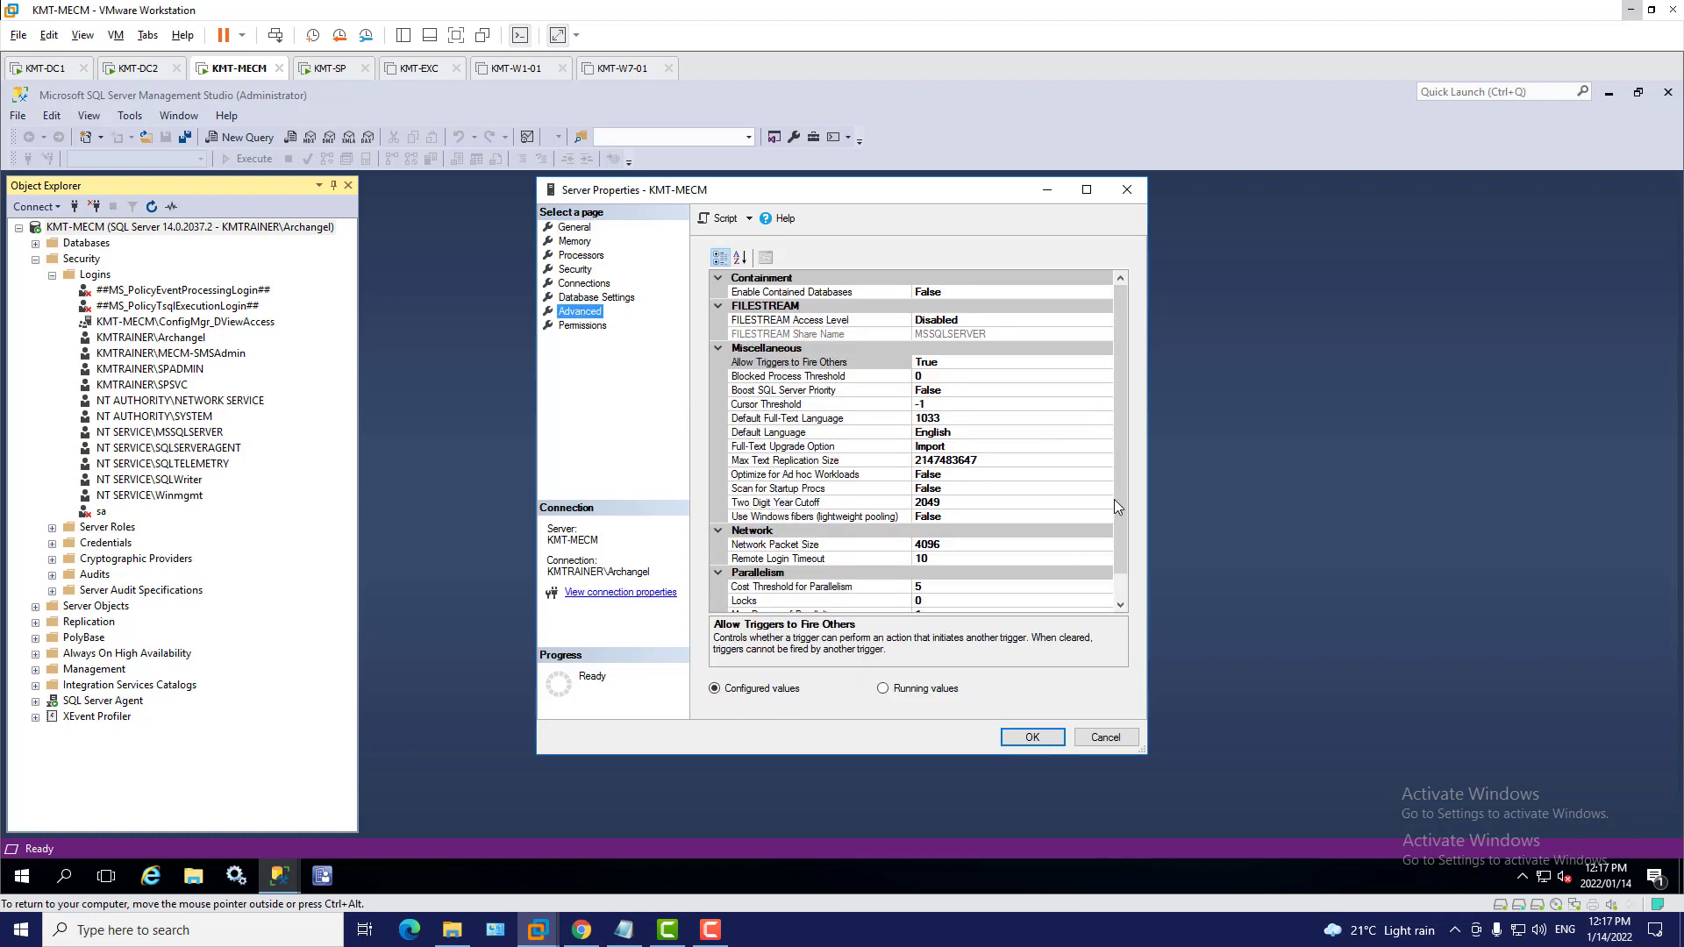
pyautogui.moveTo(1125, 513); pyautogui.dragTo(1117, 601)
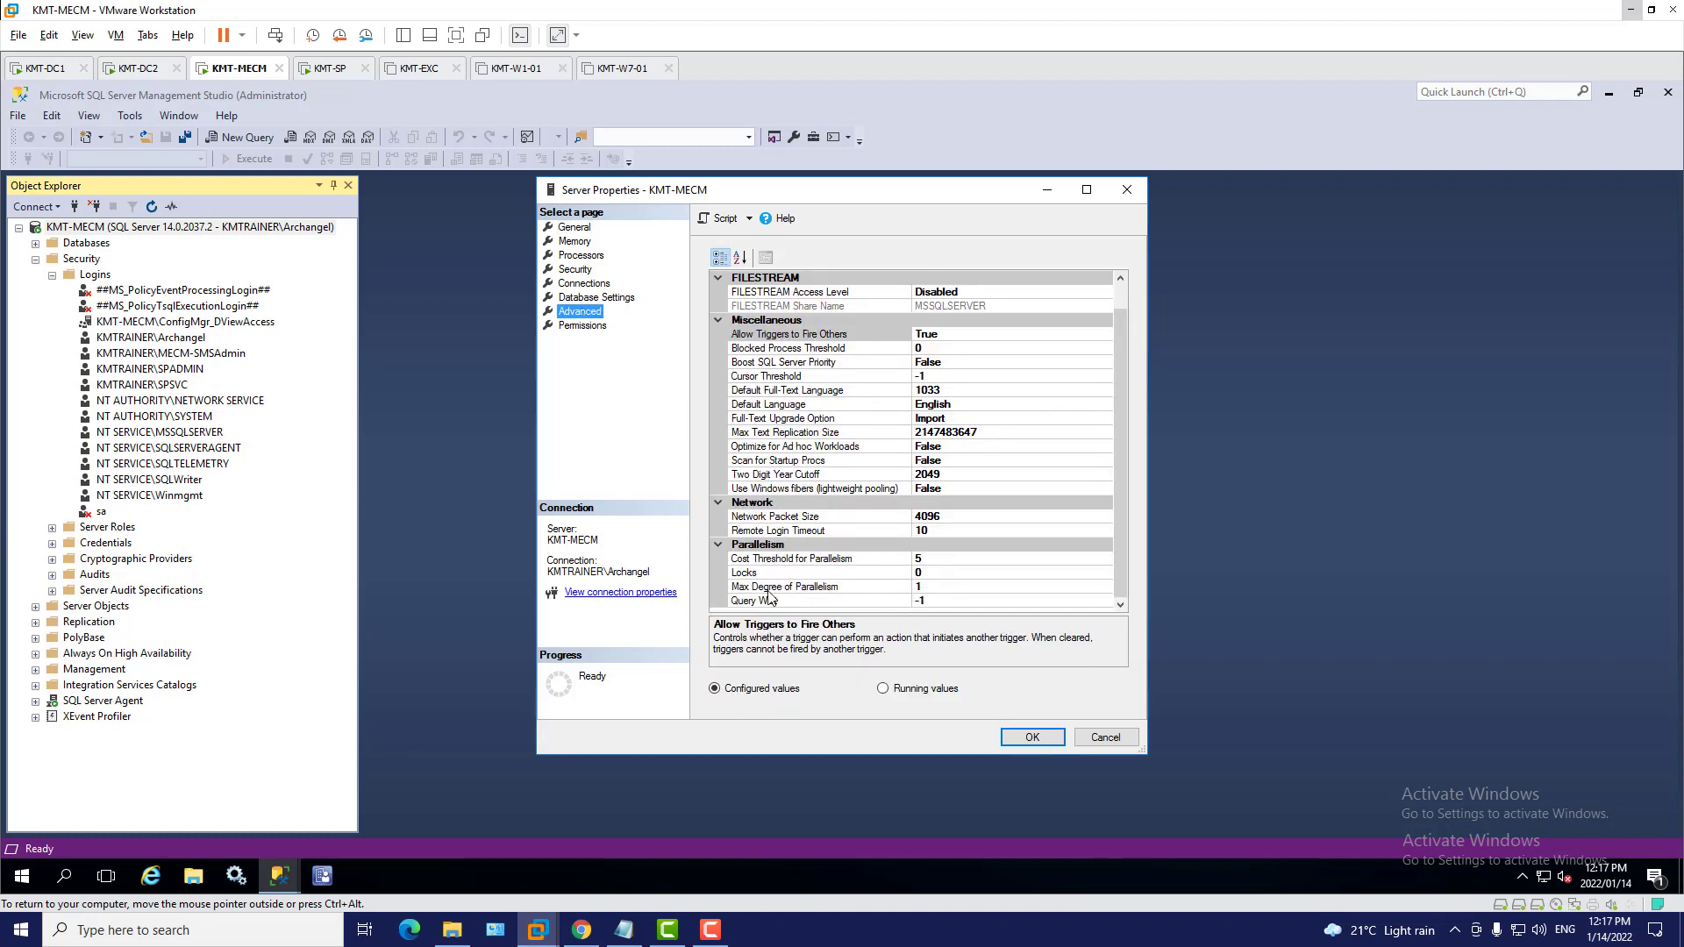
# Enter 1 as the Max Degree of Parallelism and cancel the server properties without saving
pyautogui.click(771, 588)
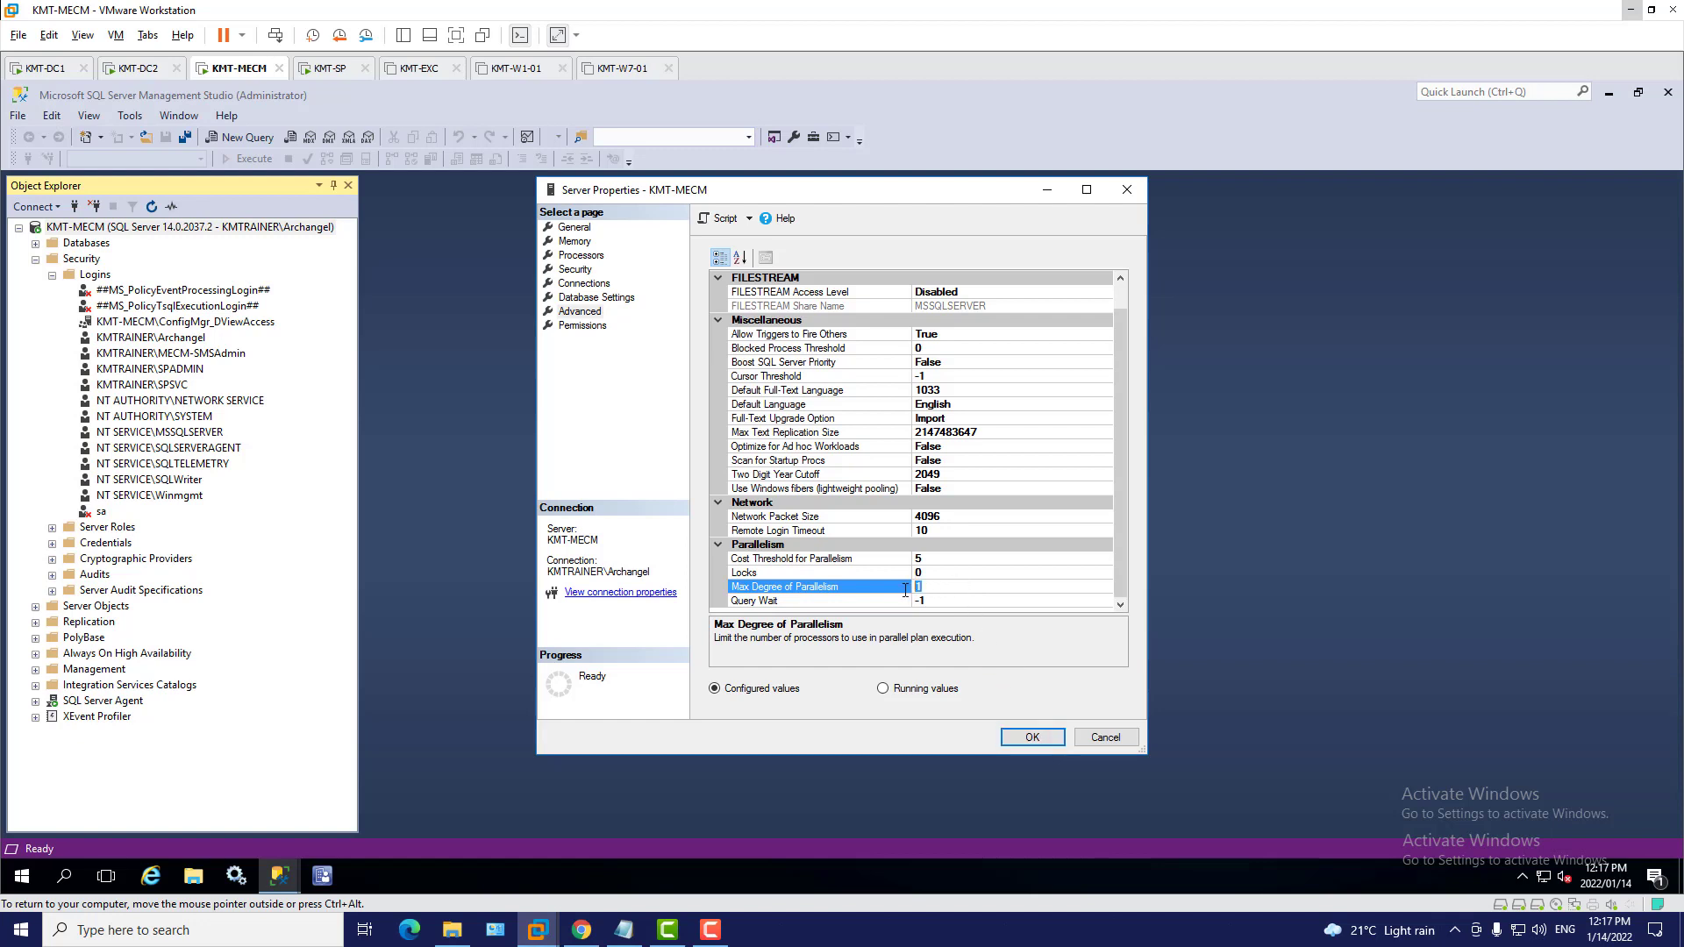
pyautogui.moveTo(926, 587); pyautogui.dragTo(913, 588)
pyautogui.write('1')
pyautogui.click(1116, 744)
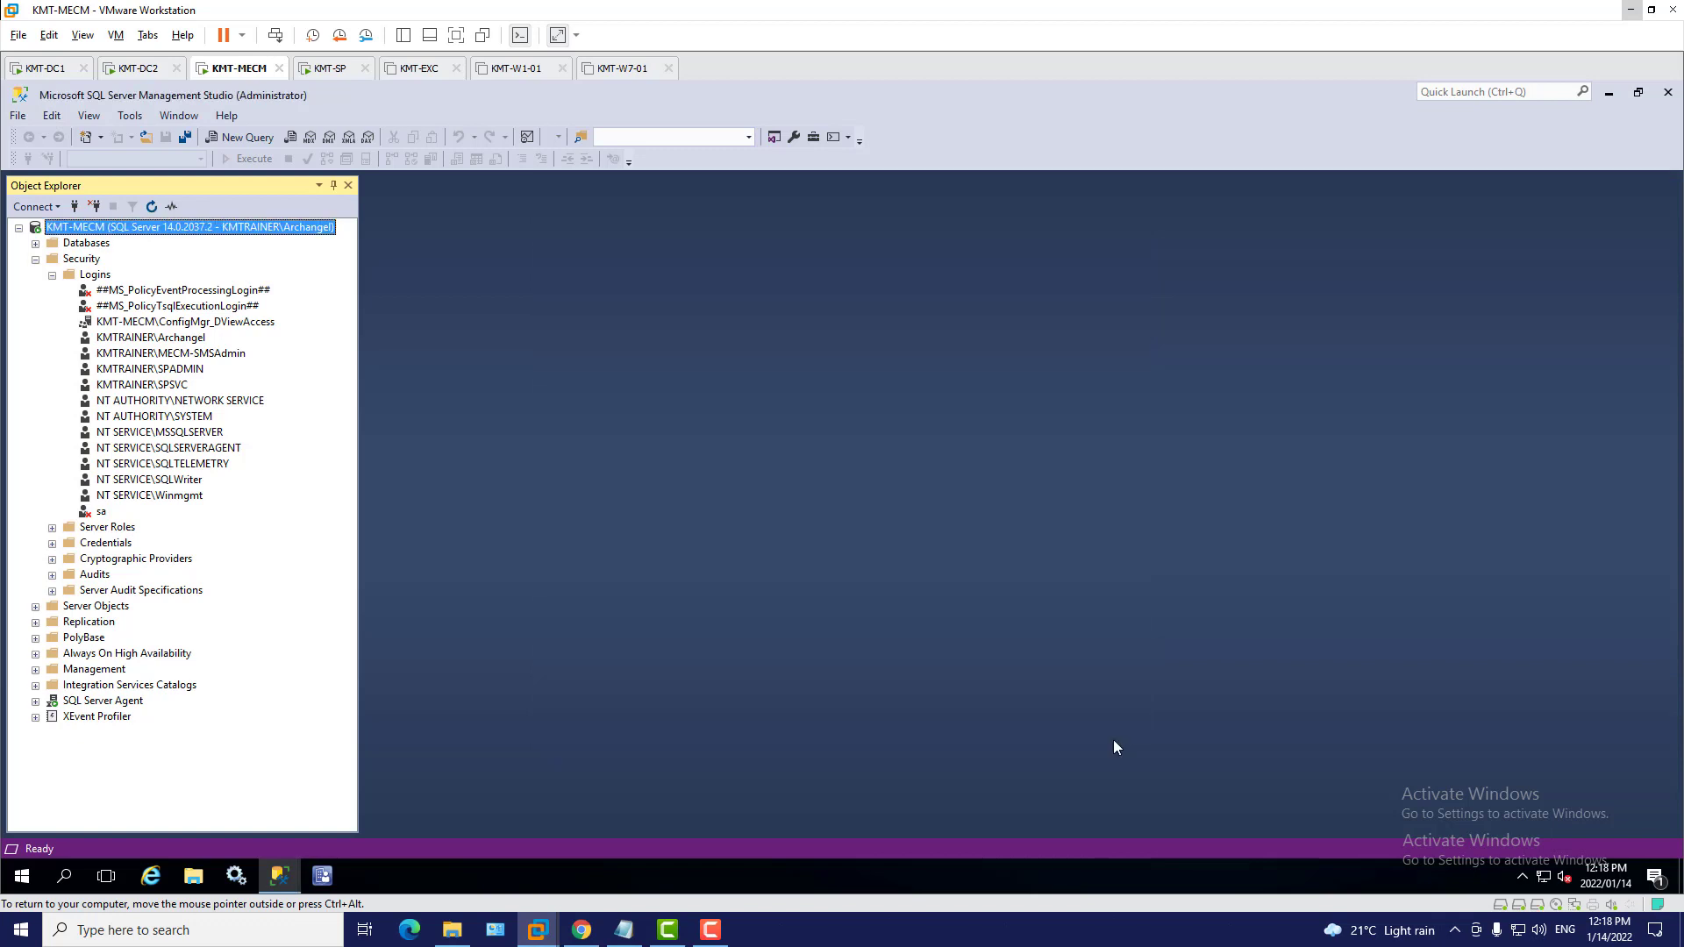
# Check the Max Degree of Parallelism among the KMT-MECM SQL Server instance's advanced properties and close the properties with OK
pyautogui.rightClick(185, 230)
pyautogui.click(254, 588)
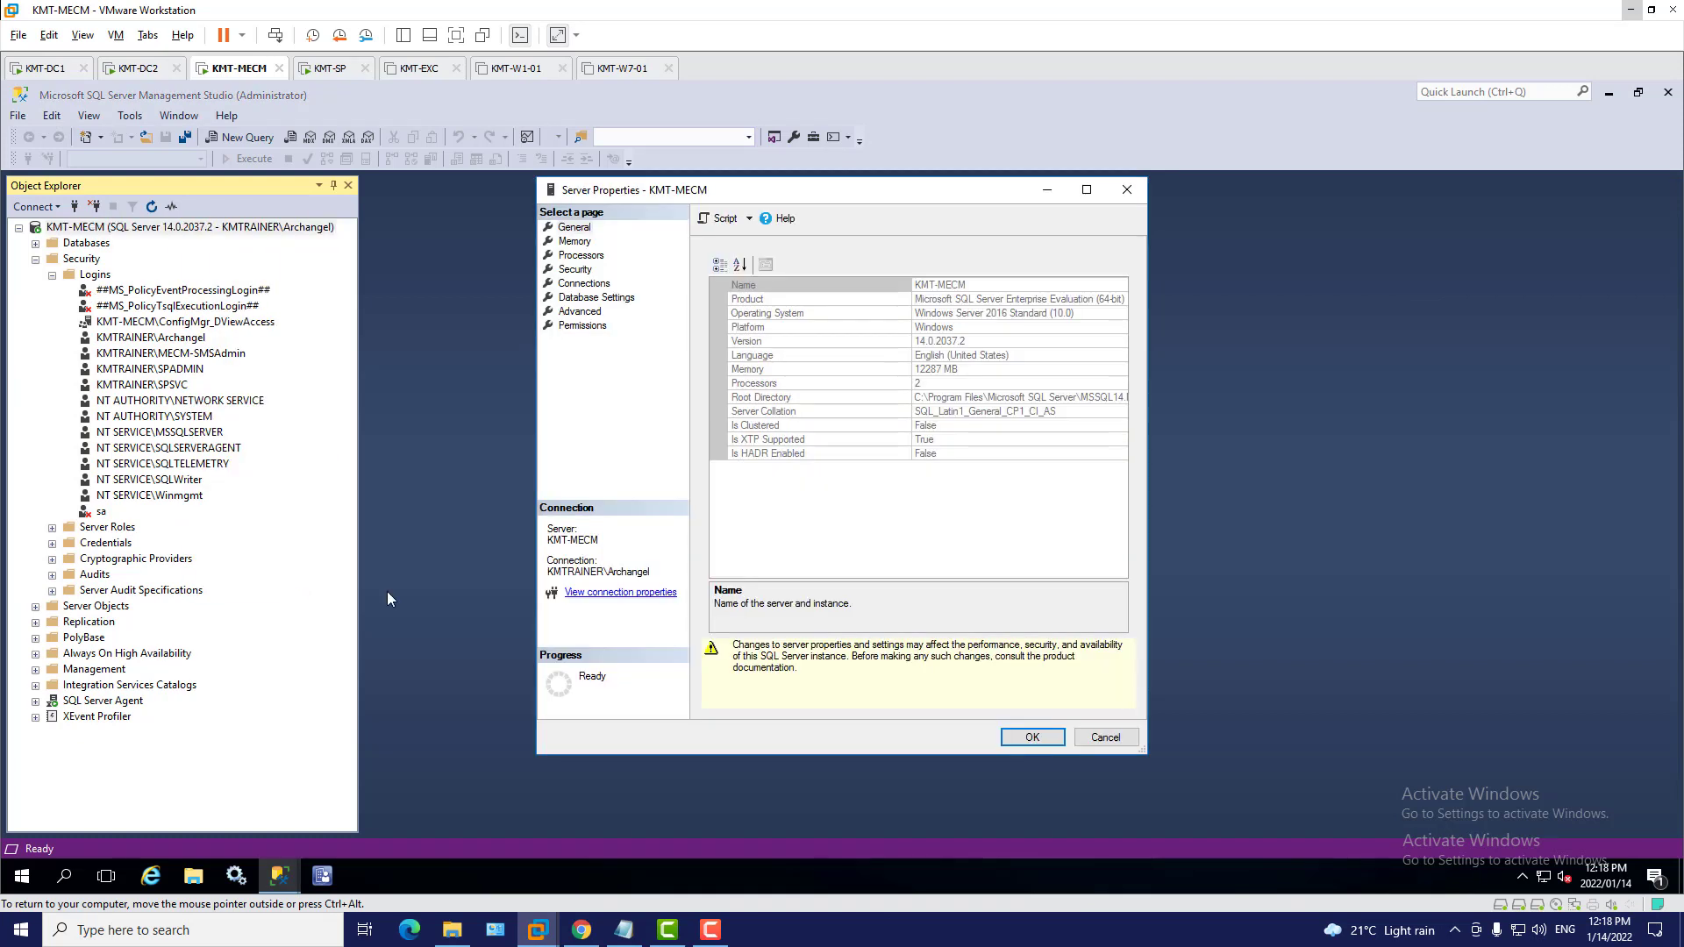
pyautogui.click(596, 314)
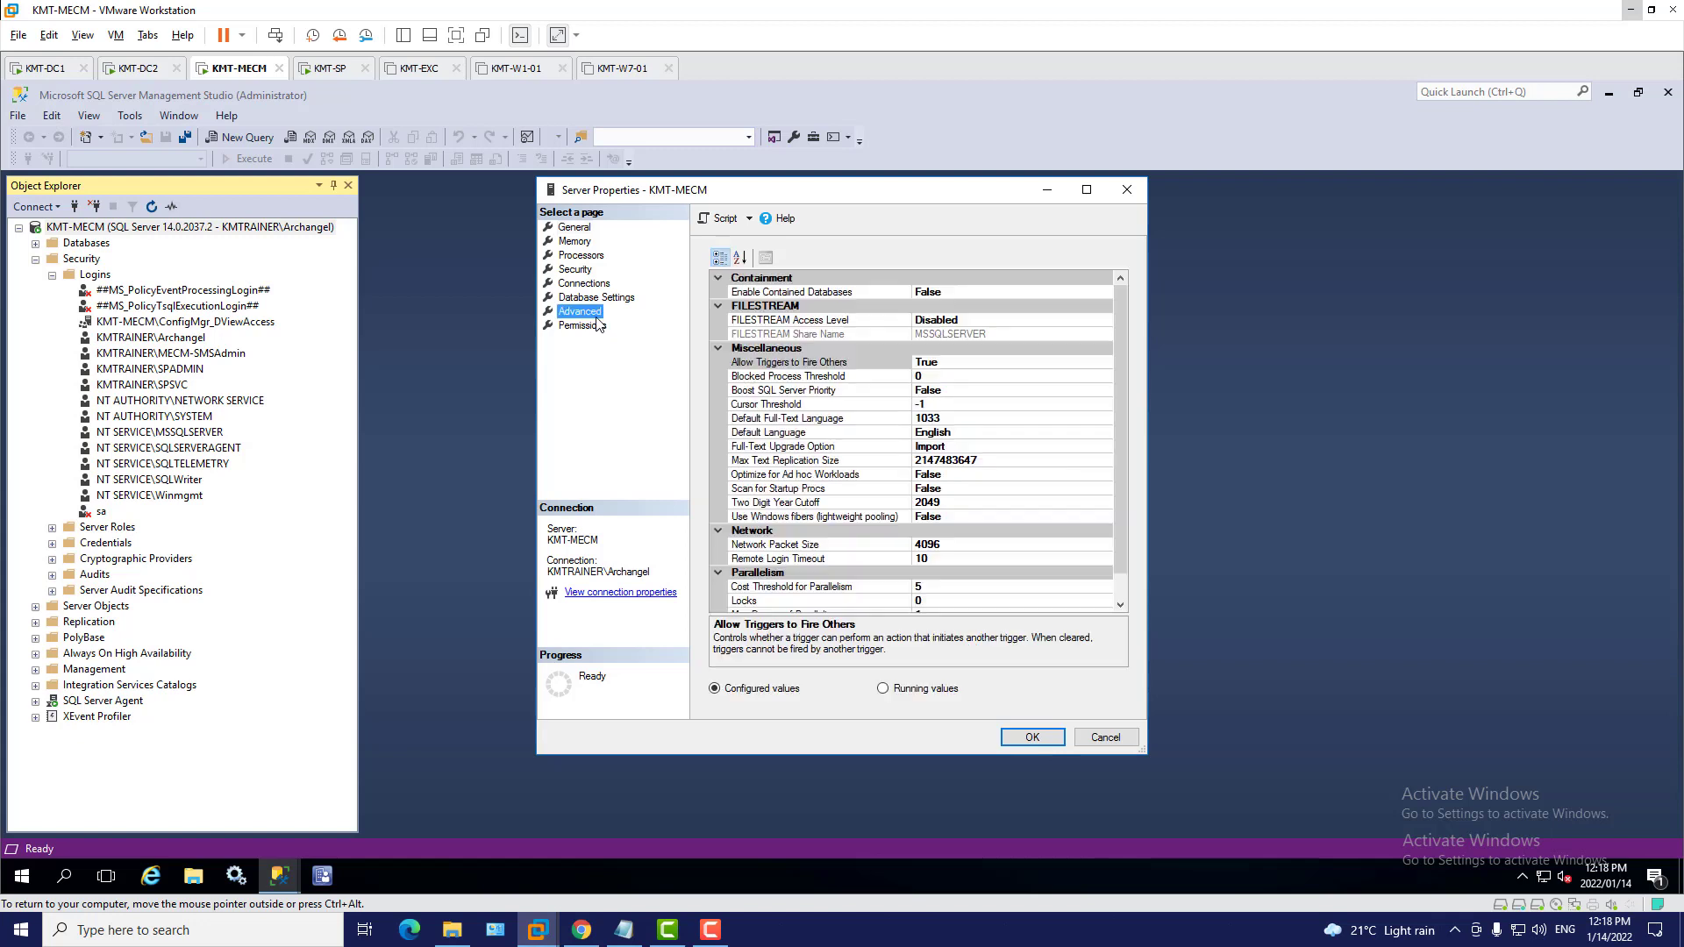
pyautogui.scroll(-1, 822, 590)
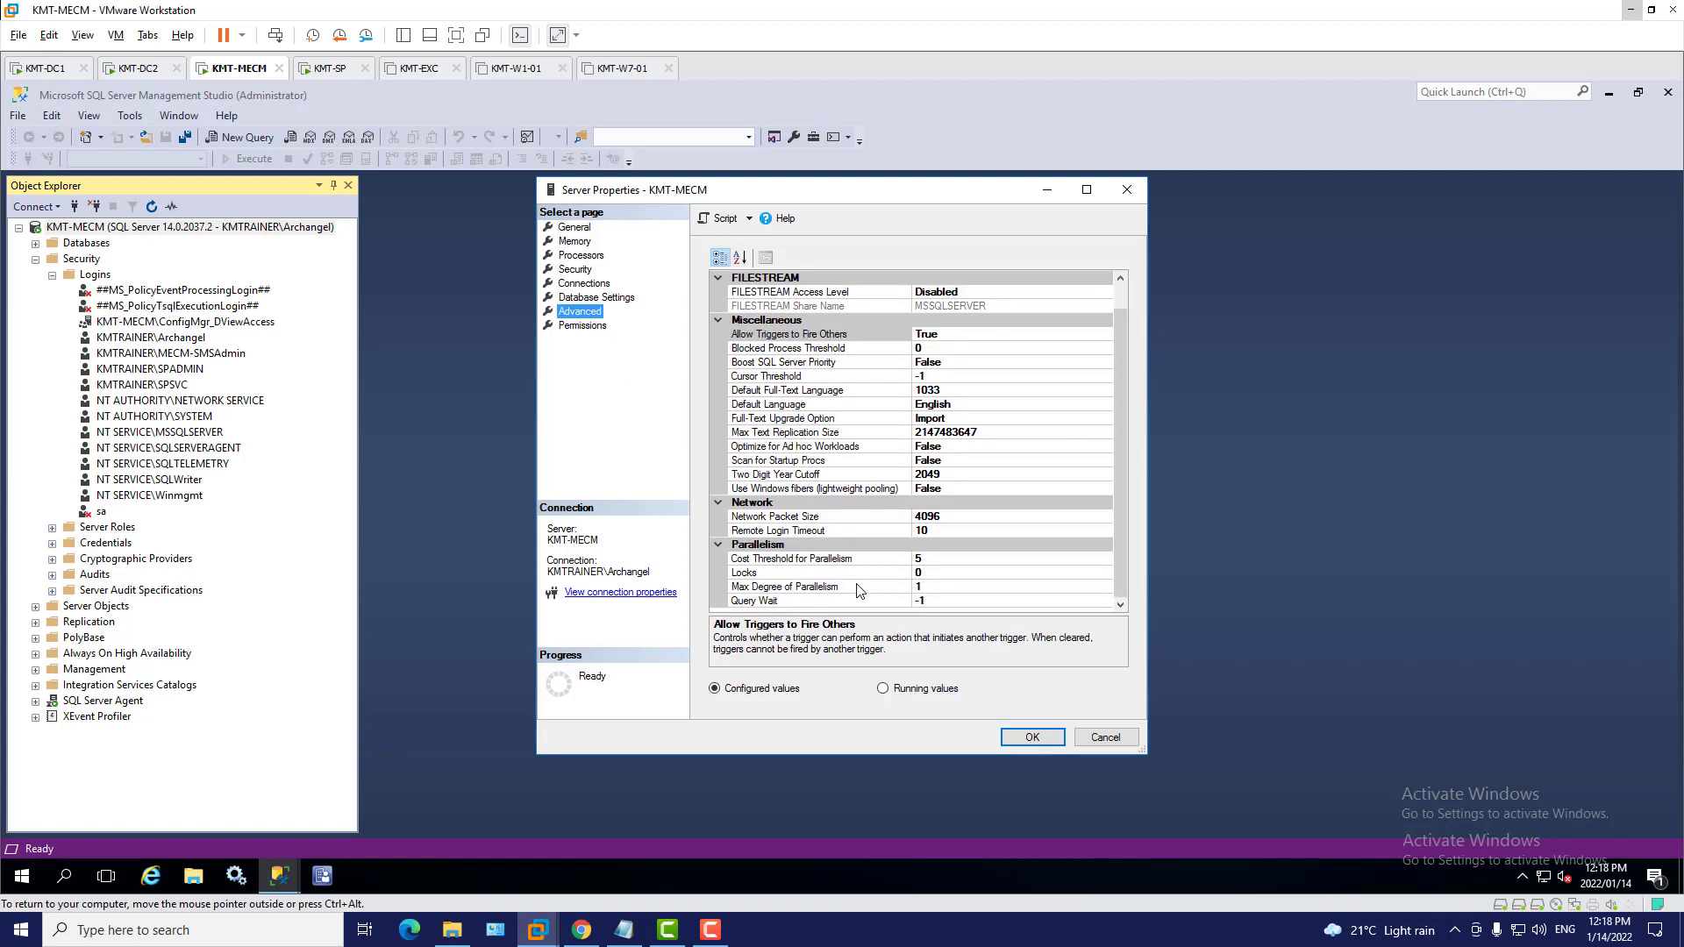
pyautogui.click(763, 588)
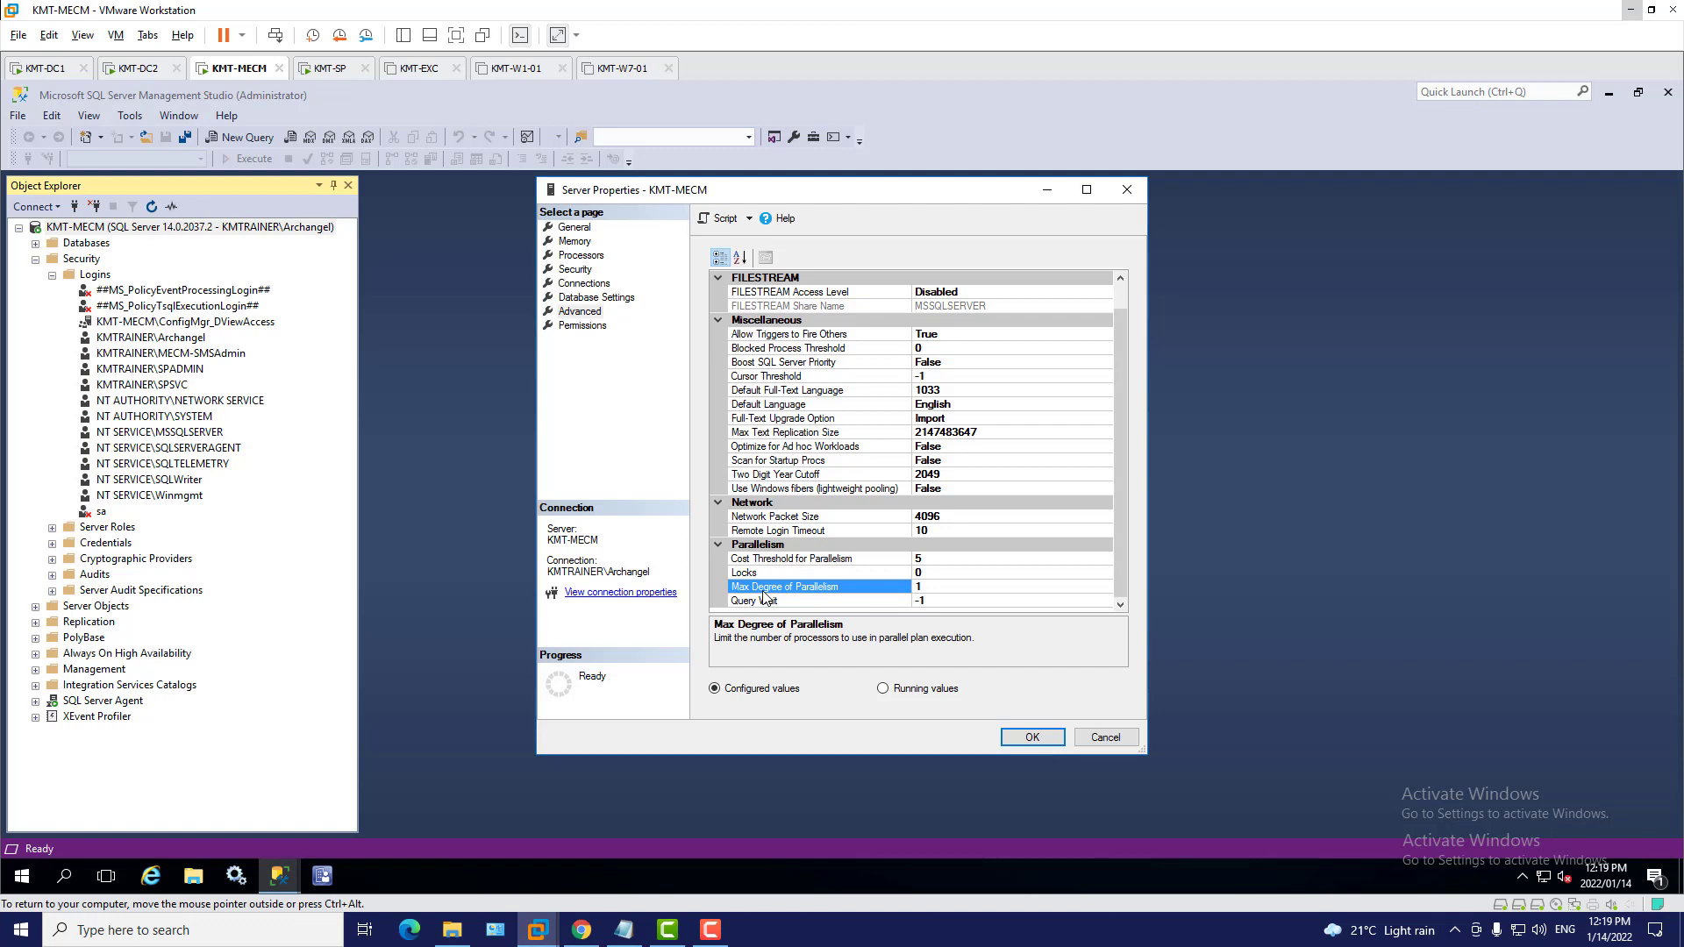
pyautogui.click(1048, 740)
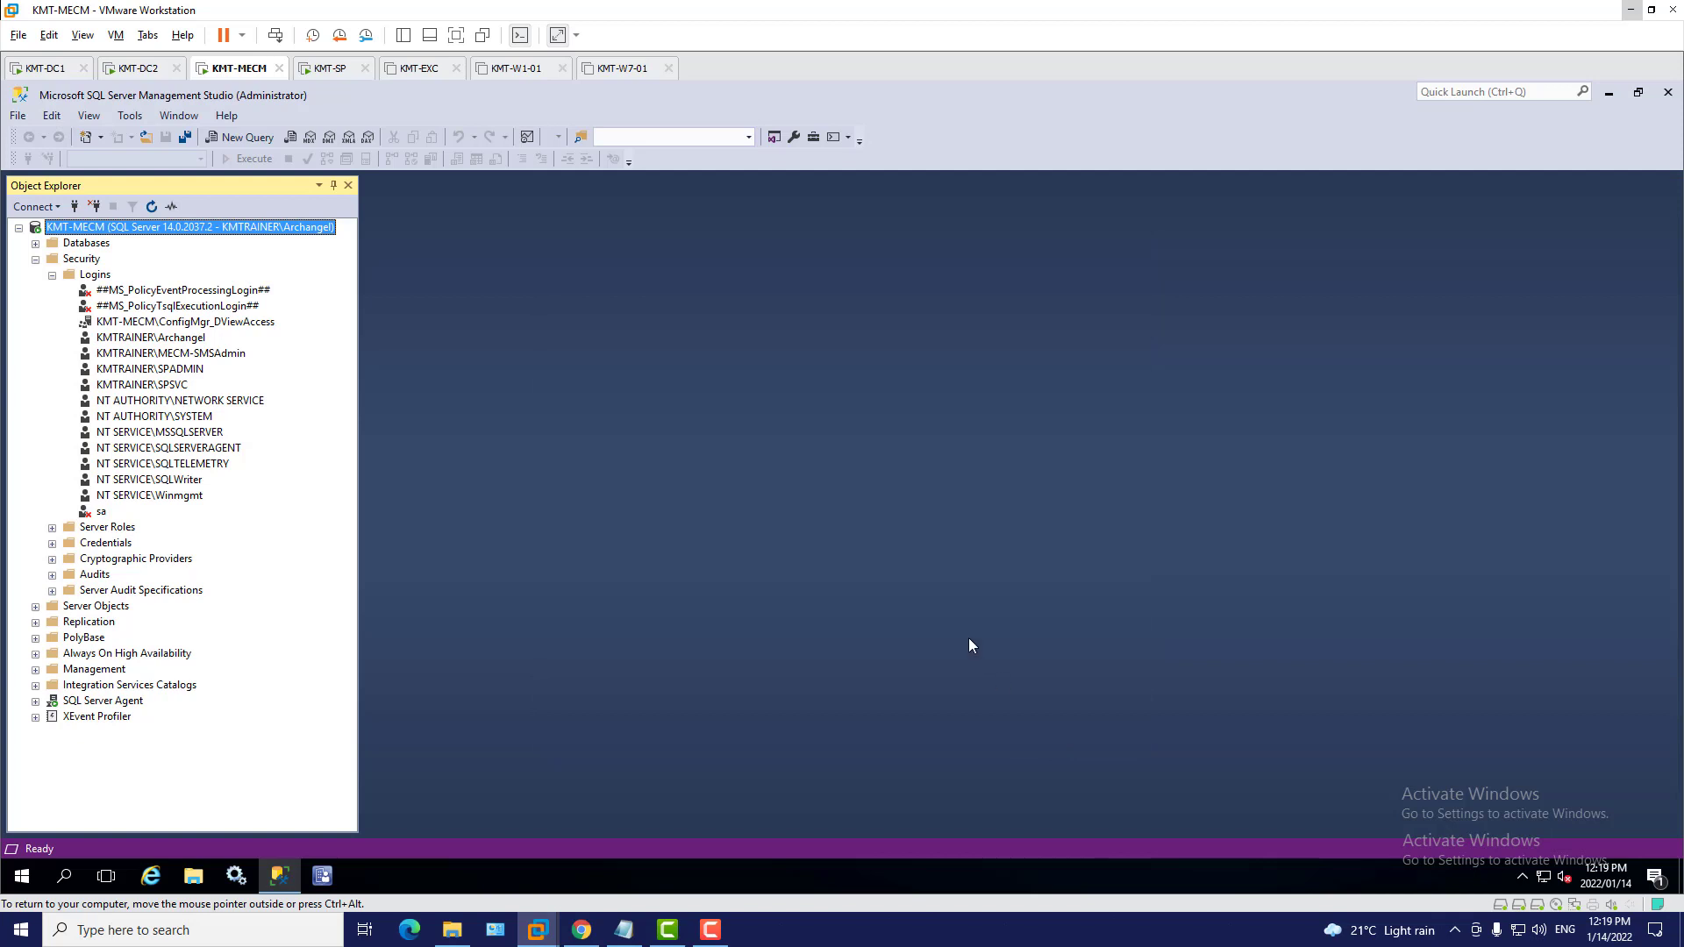
# Switch to the KMT-SP virtual machine, lock its session, and sign in as SPADMIN with the account password
pyautogui.click(329, 77)
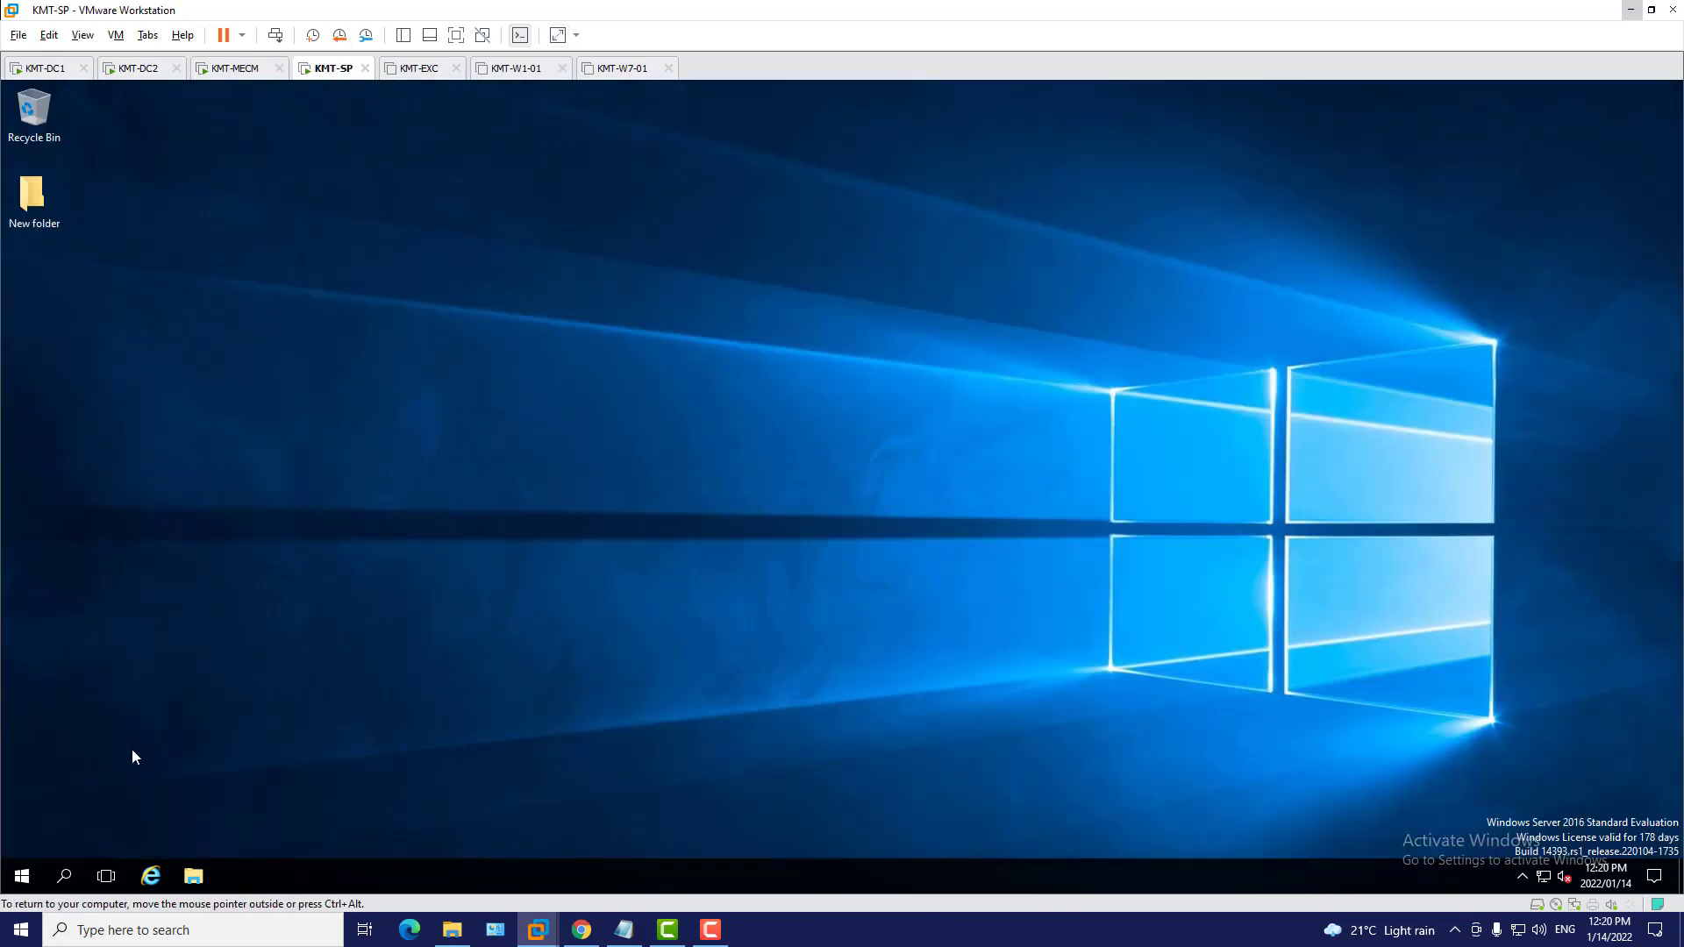
pyautogui.click(23, 875)
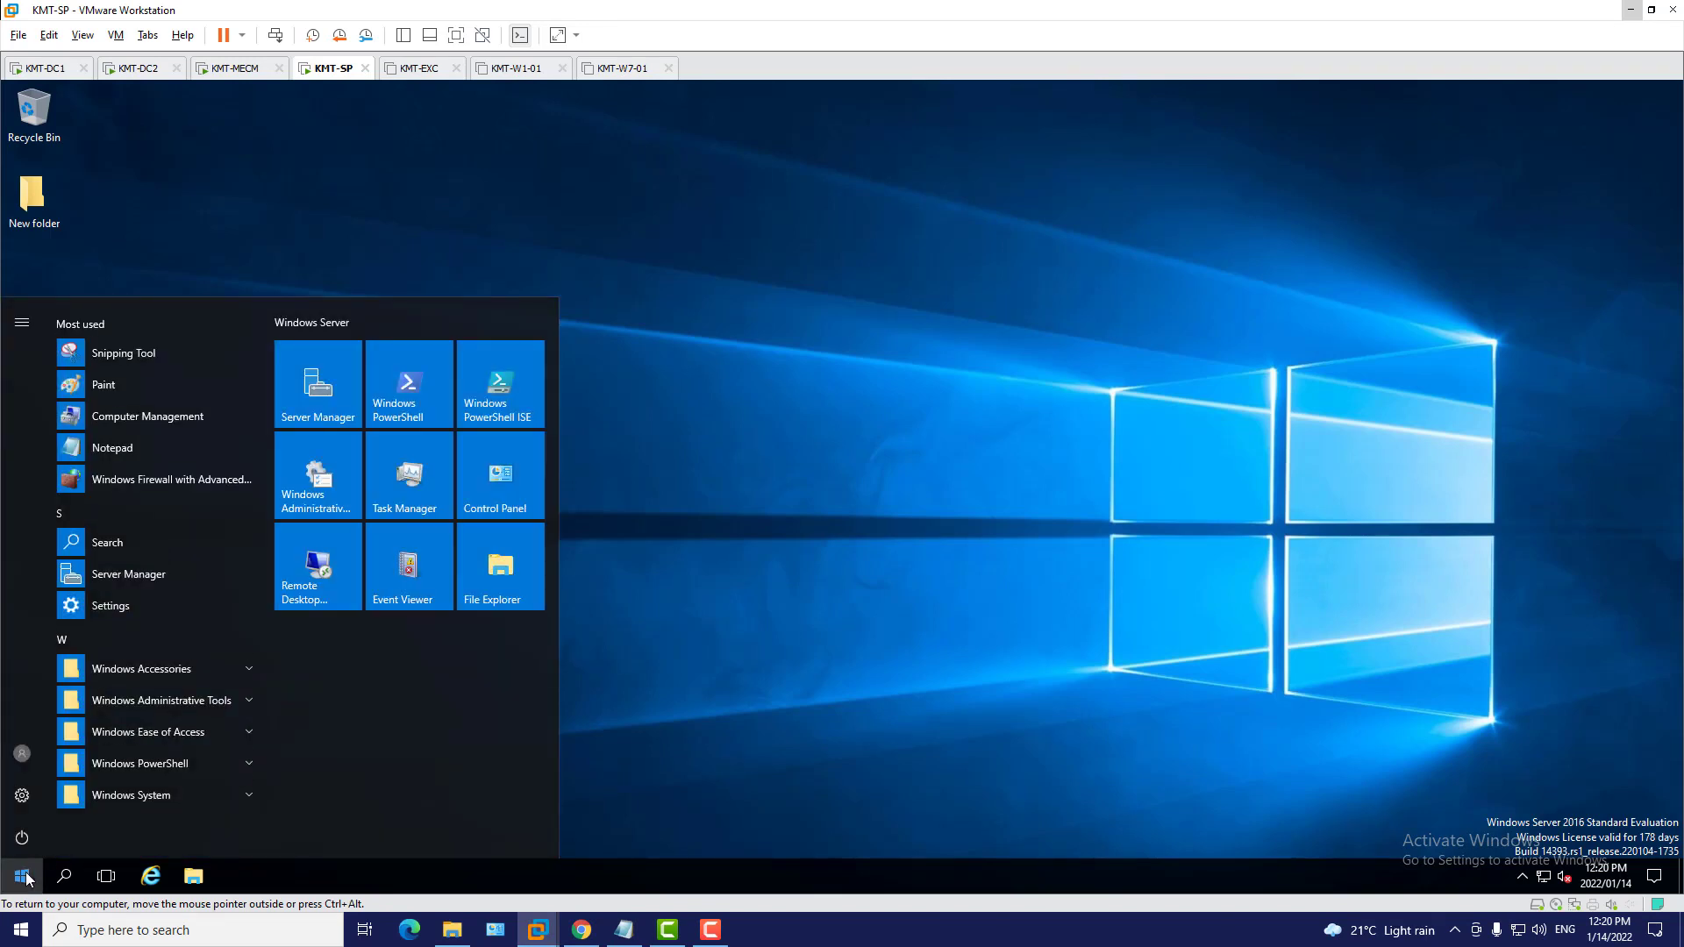
pyautogui.click(25, 767)
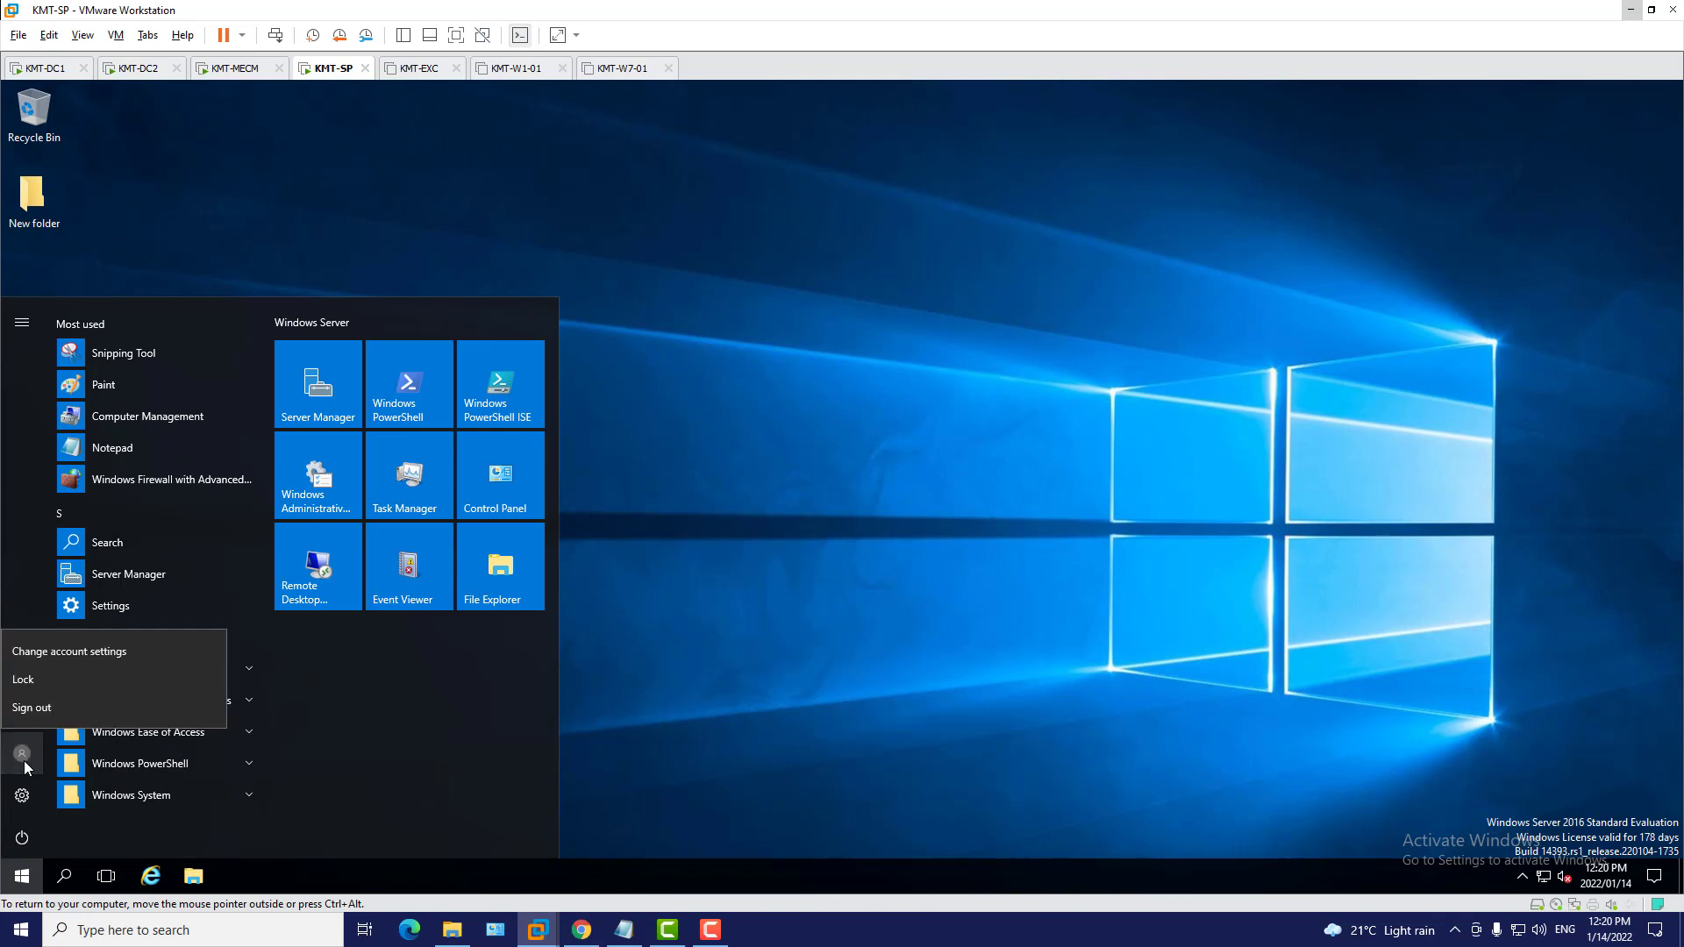
pyautogui.click(35, 678)
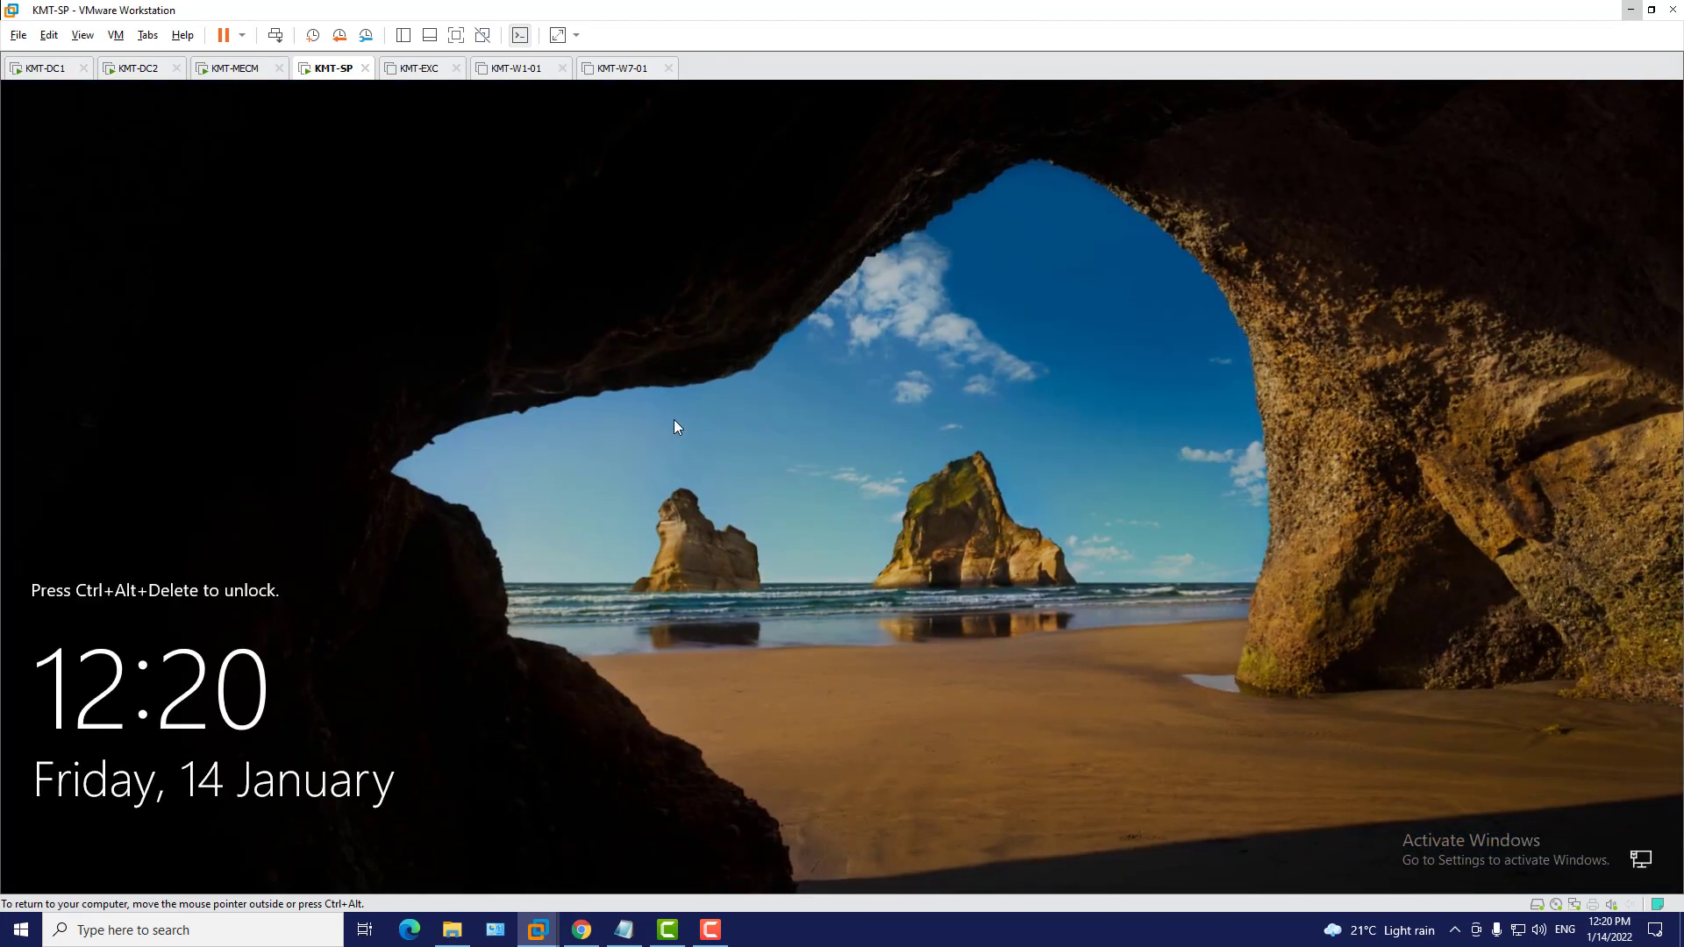
pyautogui.click(275, 35)
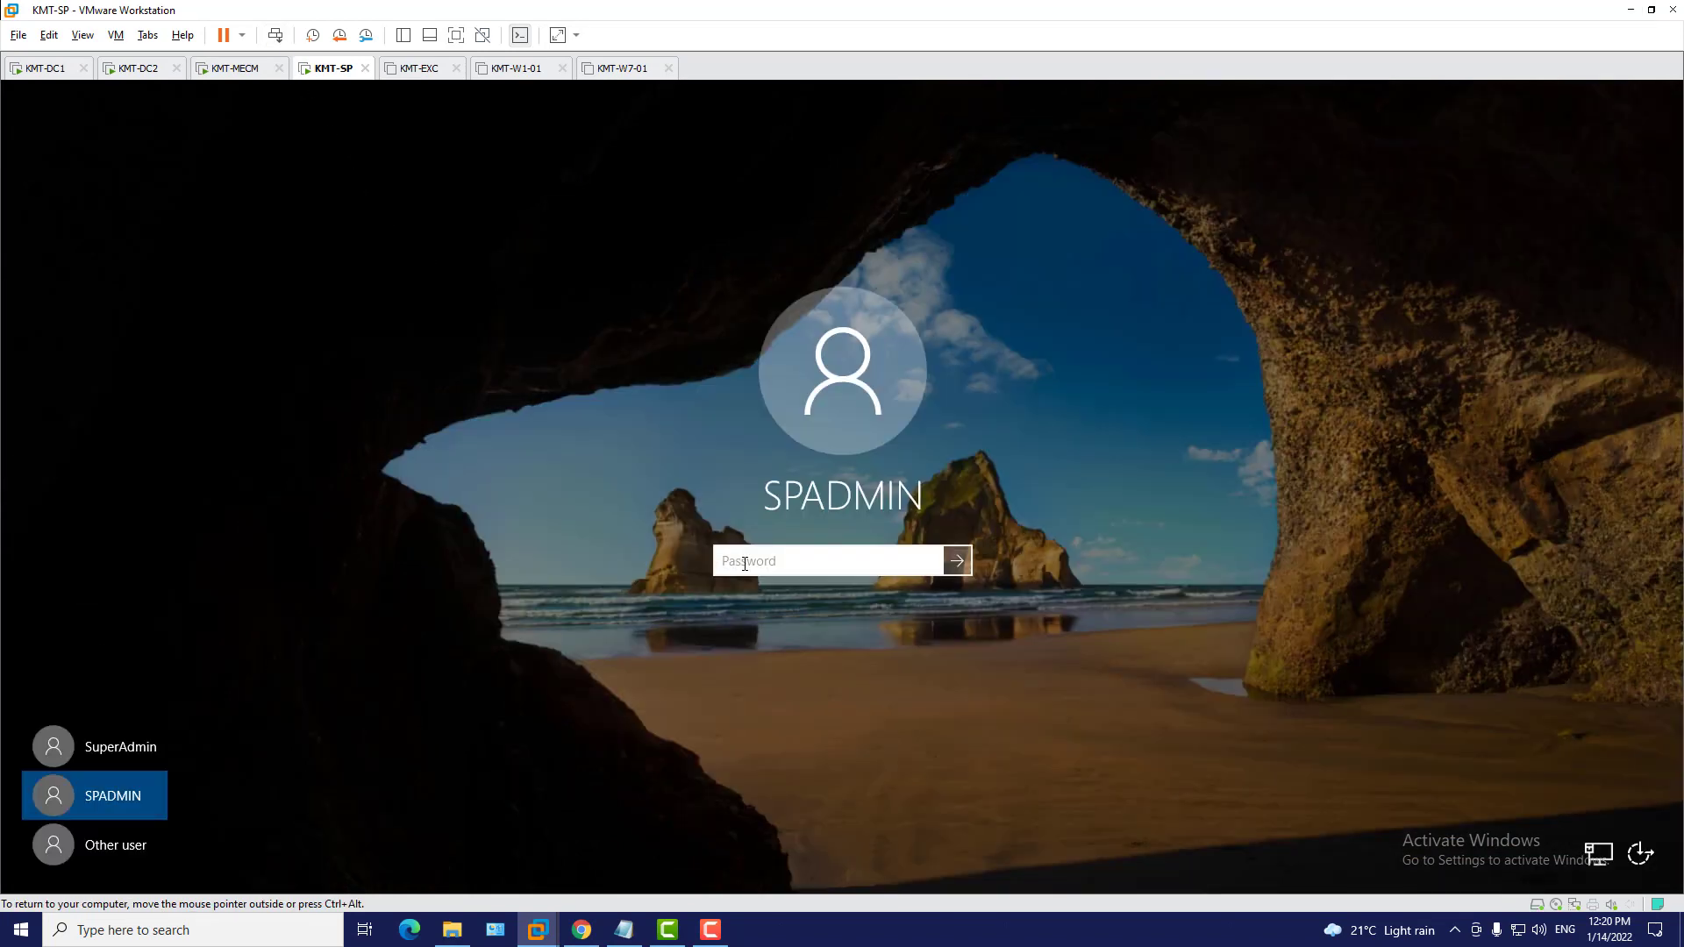
pyautogui.write('•••••••••')
pyautogui.press('Return')
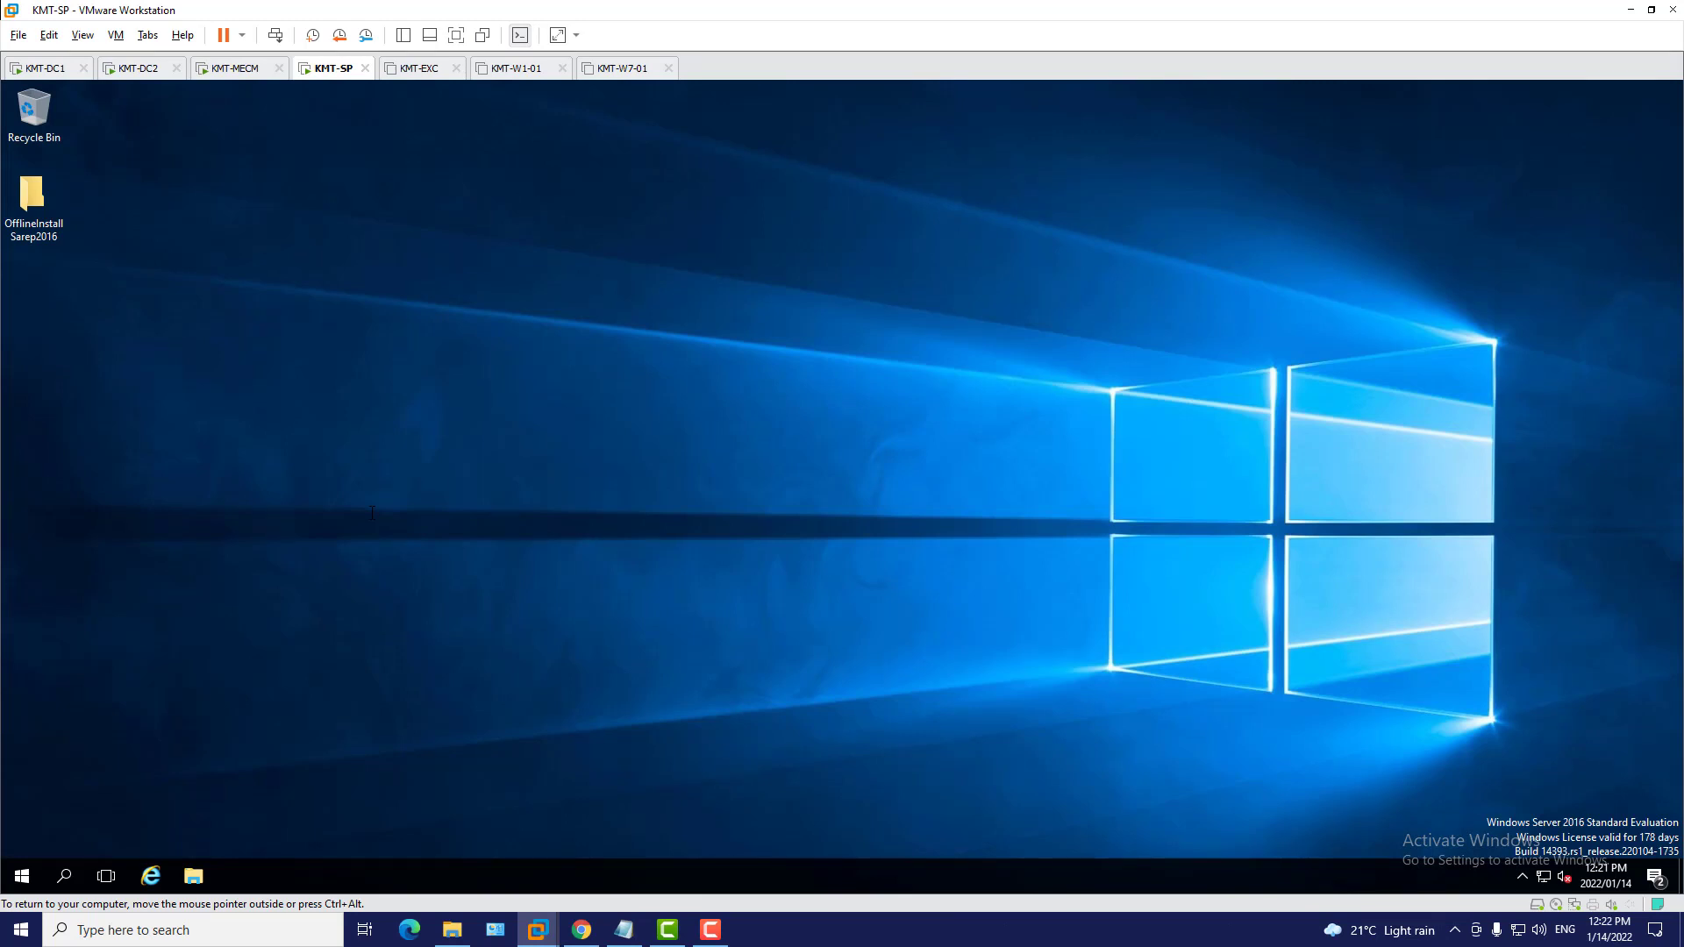
# Browse This PC on KMT-SP and open BD-ROM Drive (D:) 16.0.4351.1000 in a new window
pyautogui.click(193, 875)
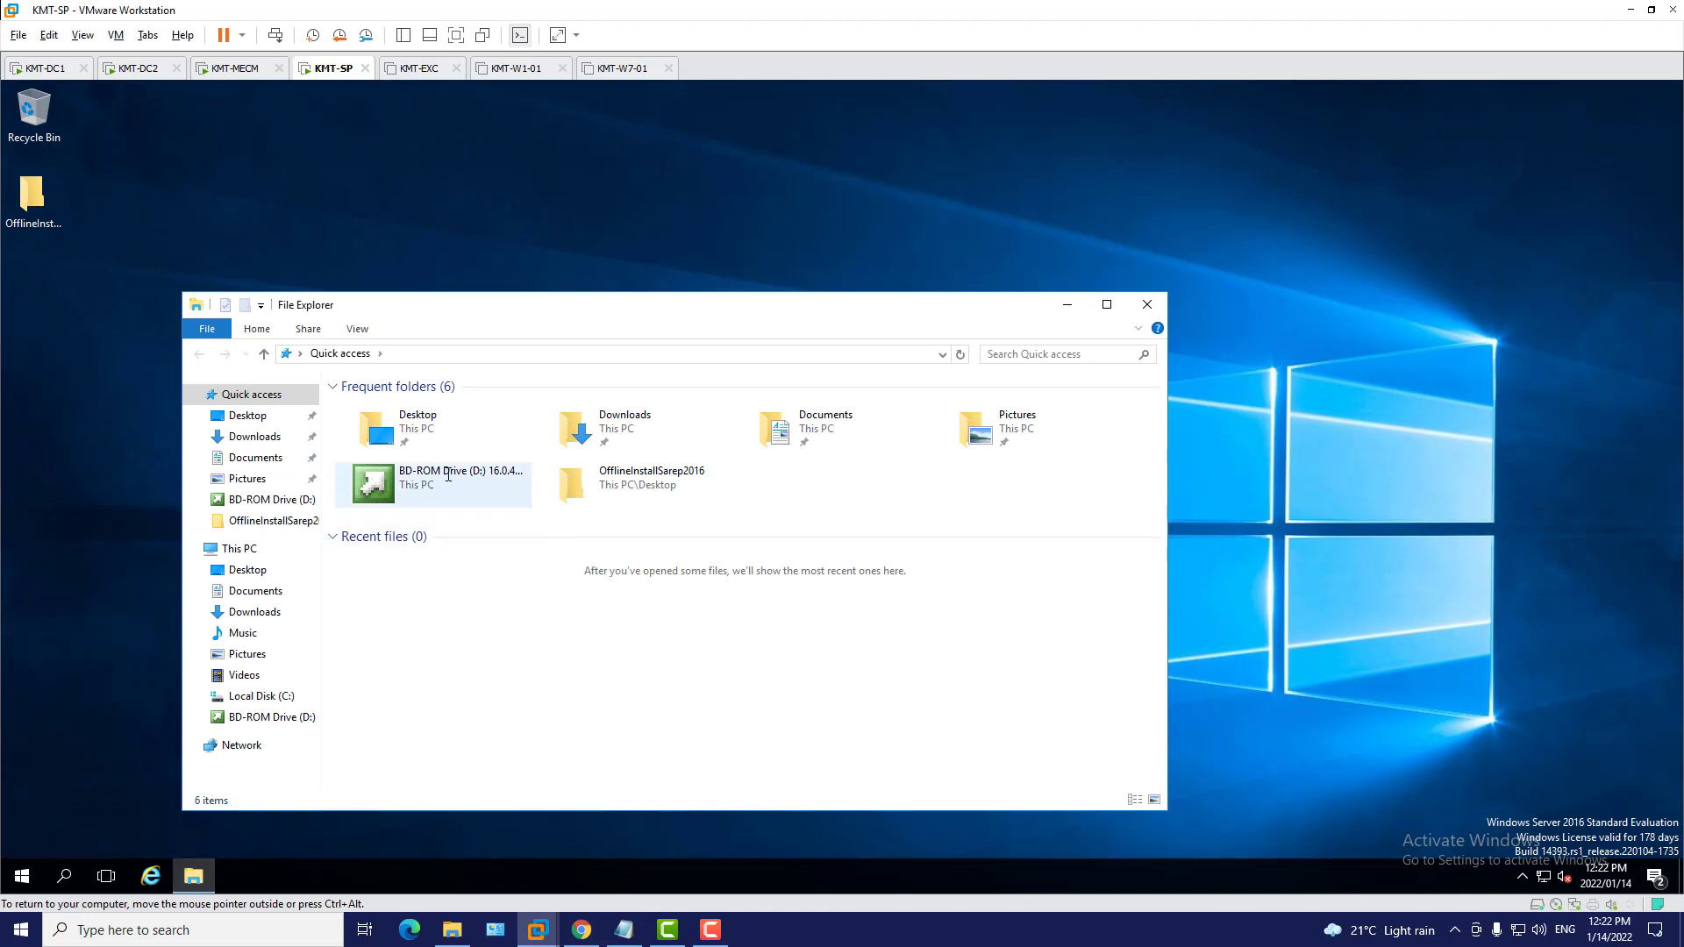
pyautogui.click(243, 550)
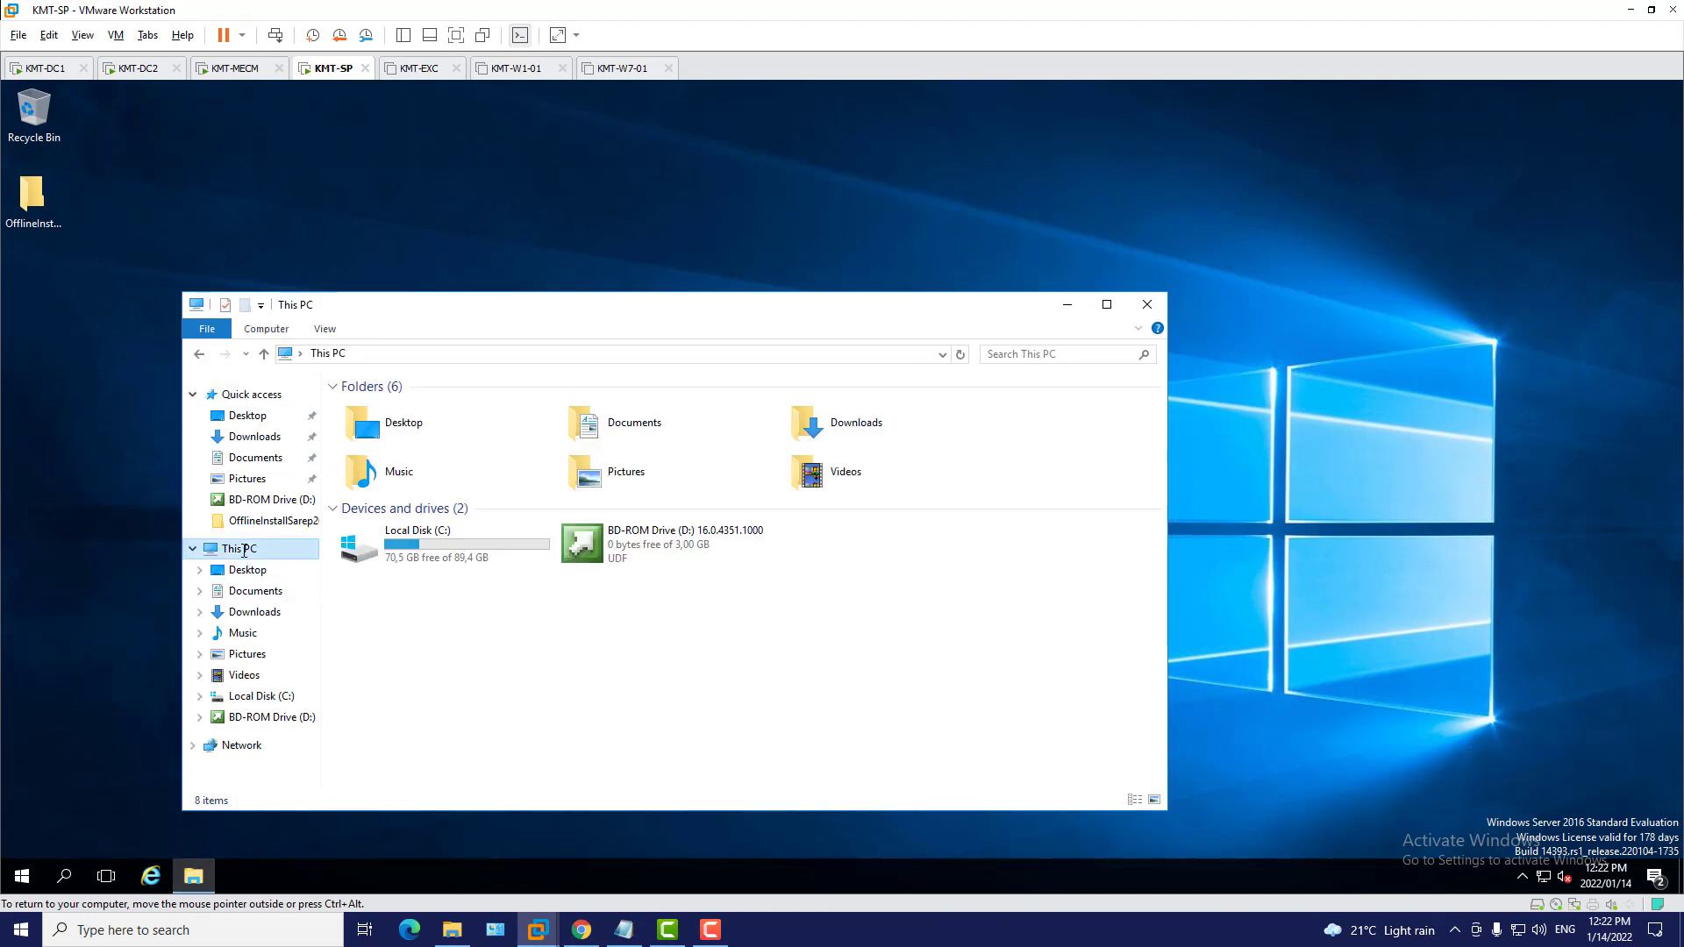
pyautogui.click(707, 547)
pyautogui.rightClick(707, 547)
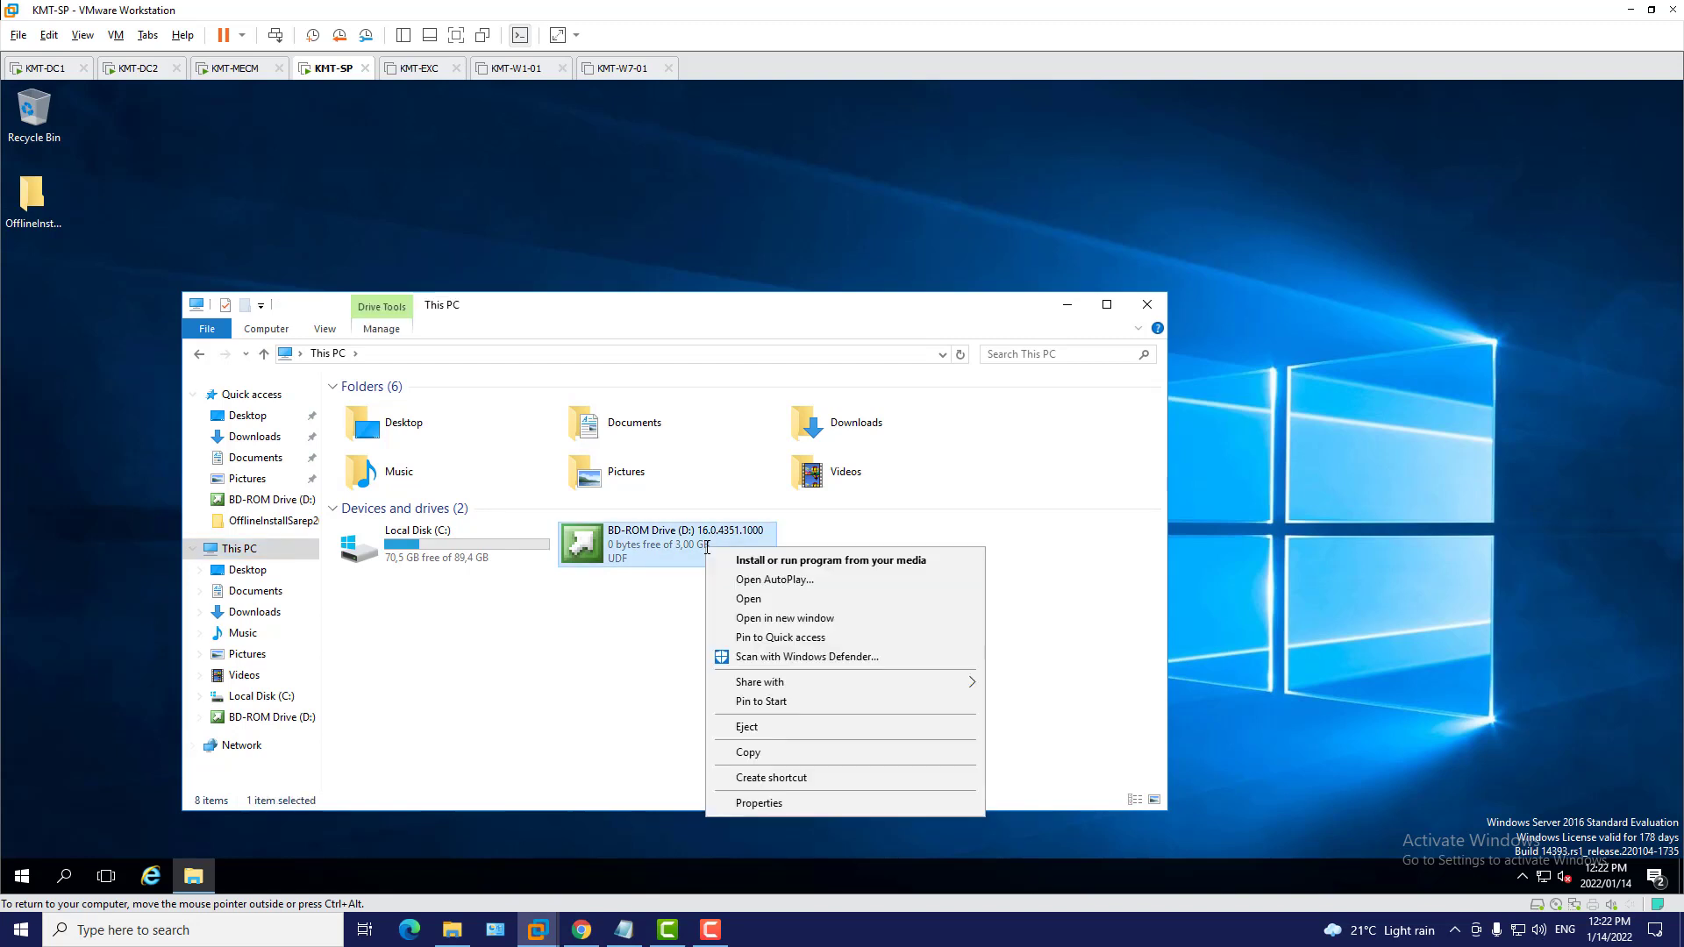
pyautogui.click(832, 623)
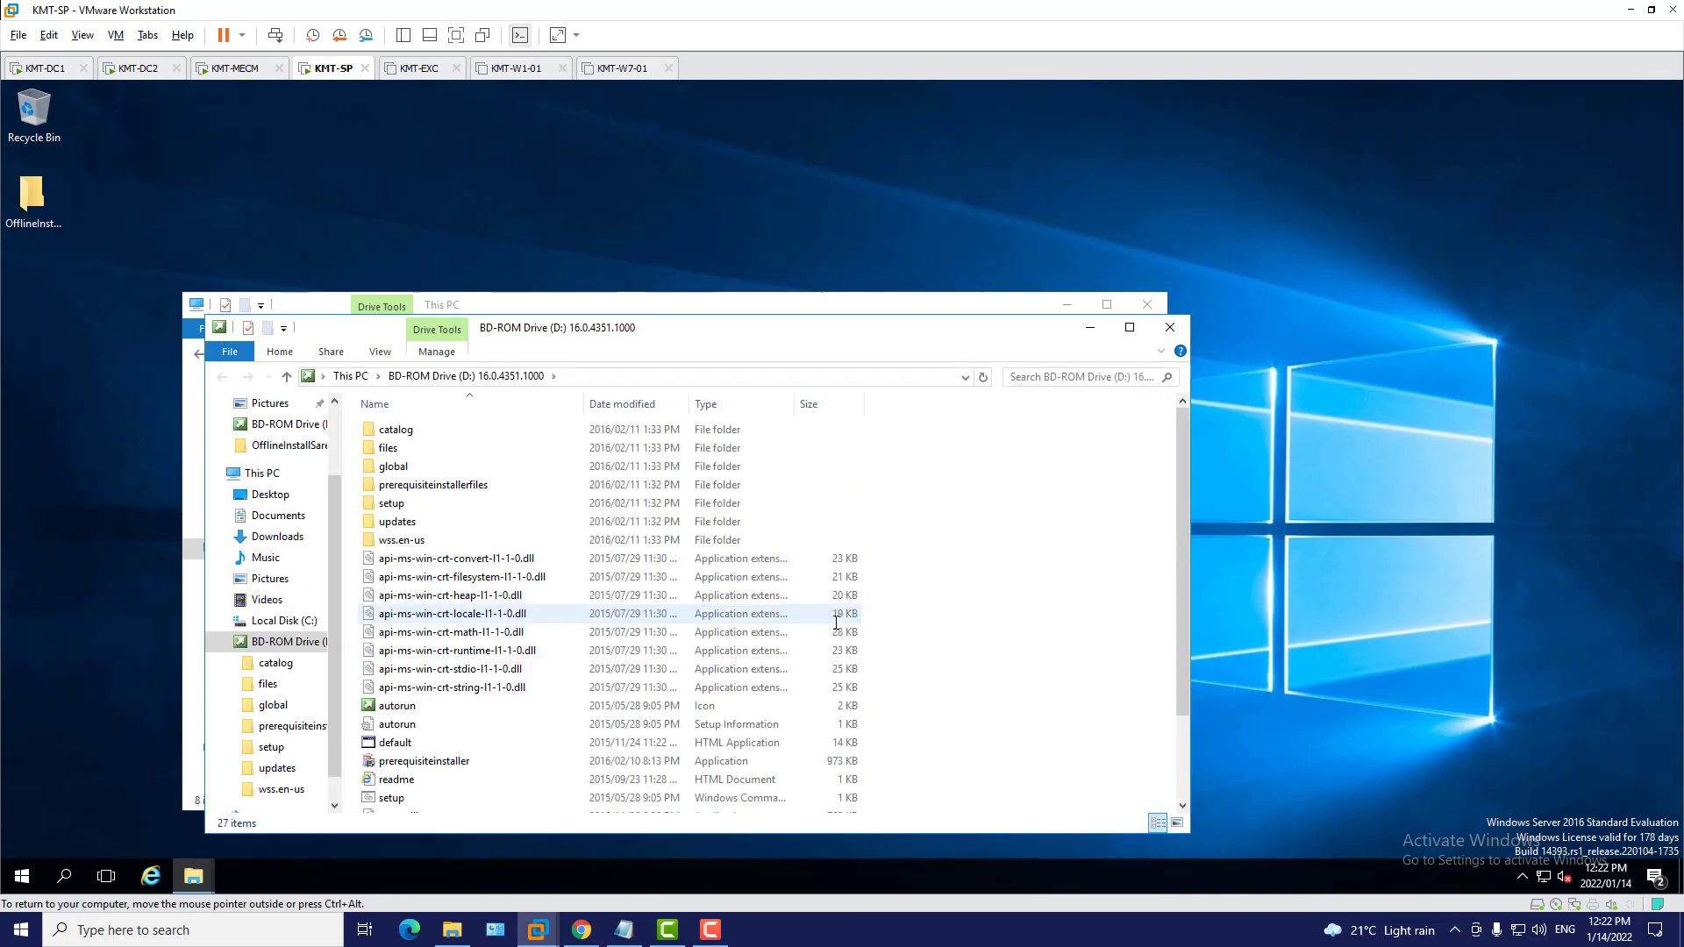
# Run prerequisiteinstaller with elevation, accept the license terms, and start installing the SharePoint 2016 prerequisites
pyautogui.moveTo(1181, 563); pyautogui.dragTo(1145, 733)
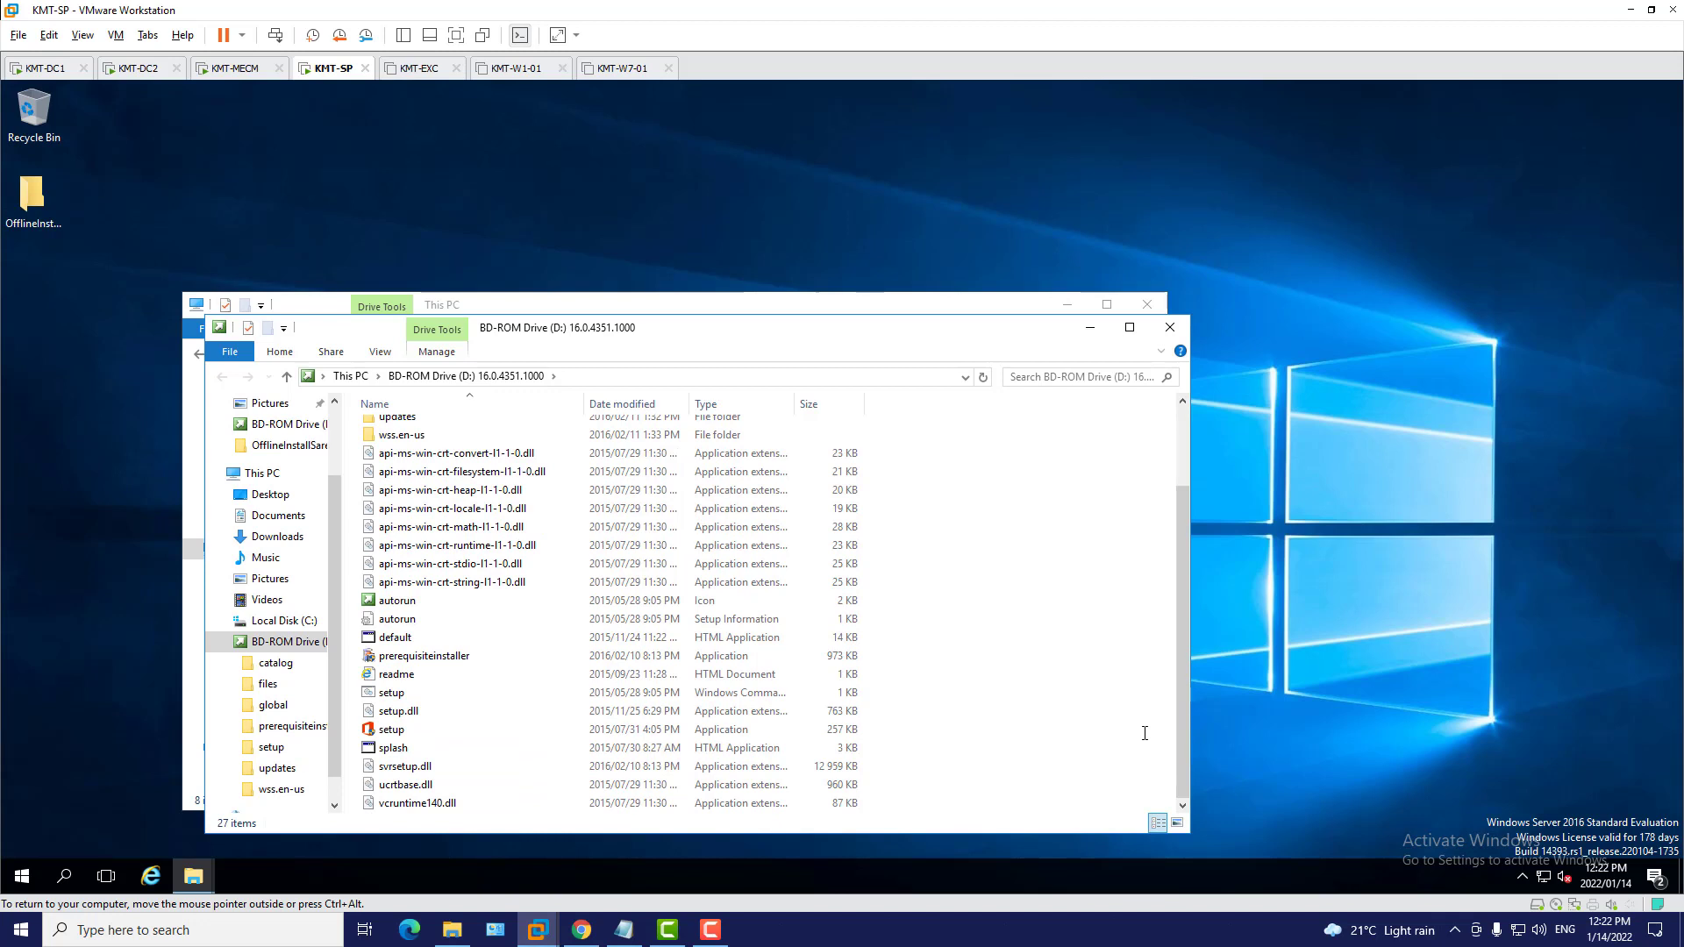
pyautogui.doubleClick(428, 656)
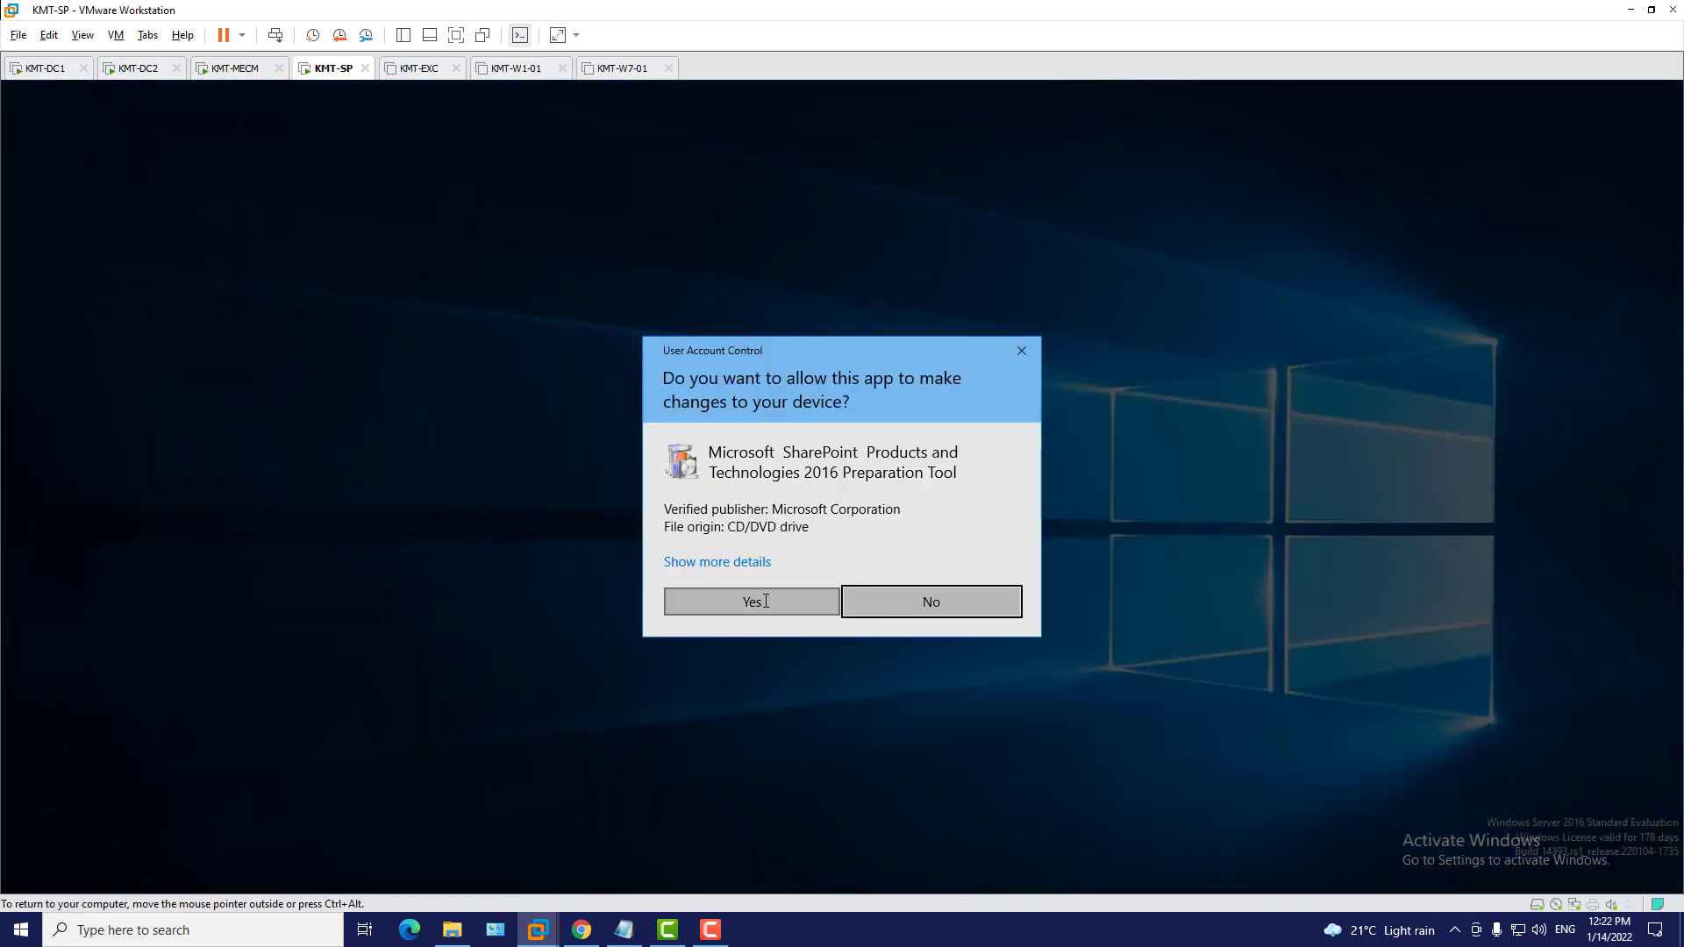
pyautogui.click(765, 601)
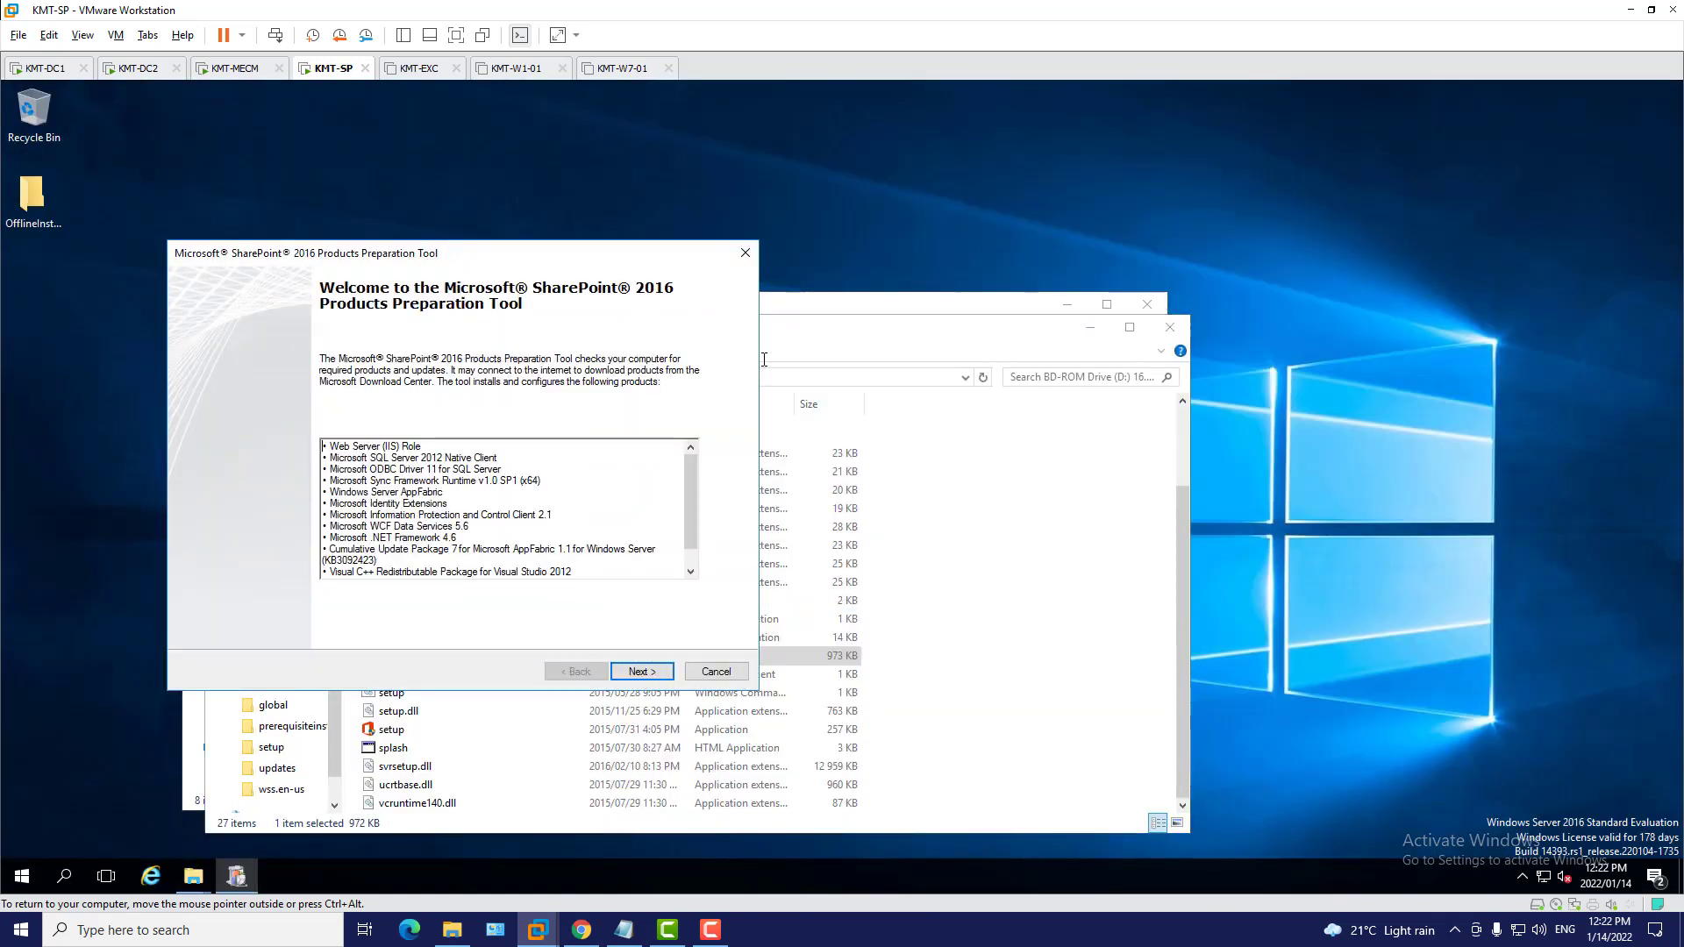
pyautogui.moveTo(559, 254); pyautogui.dragTo(635, 199)
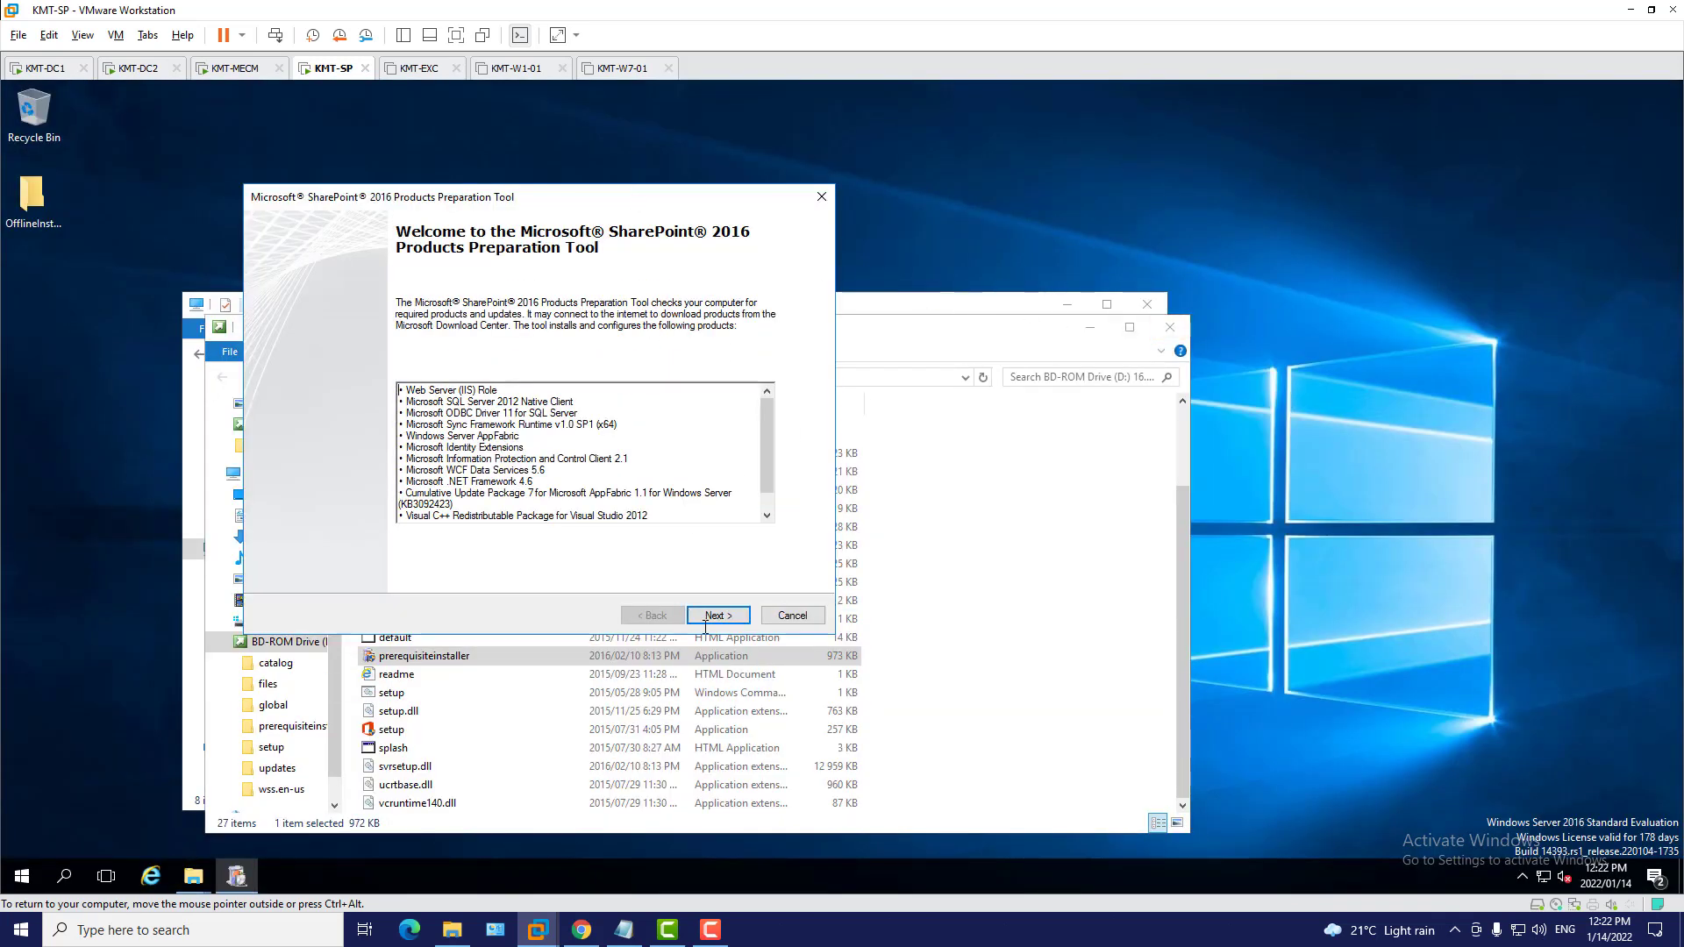
pyautogui.click(731, 616)
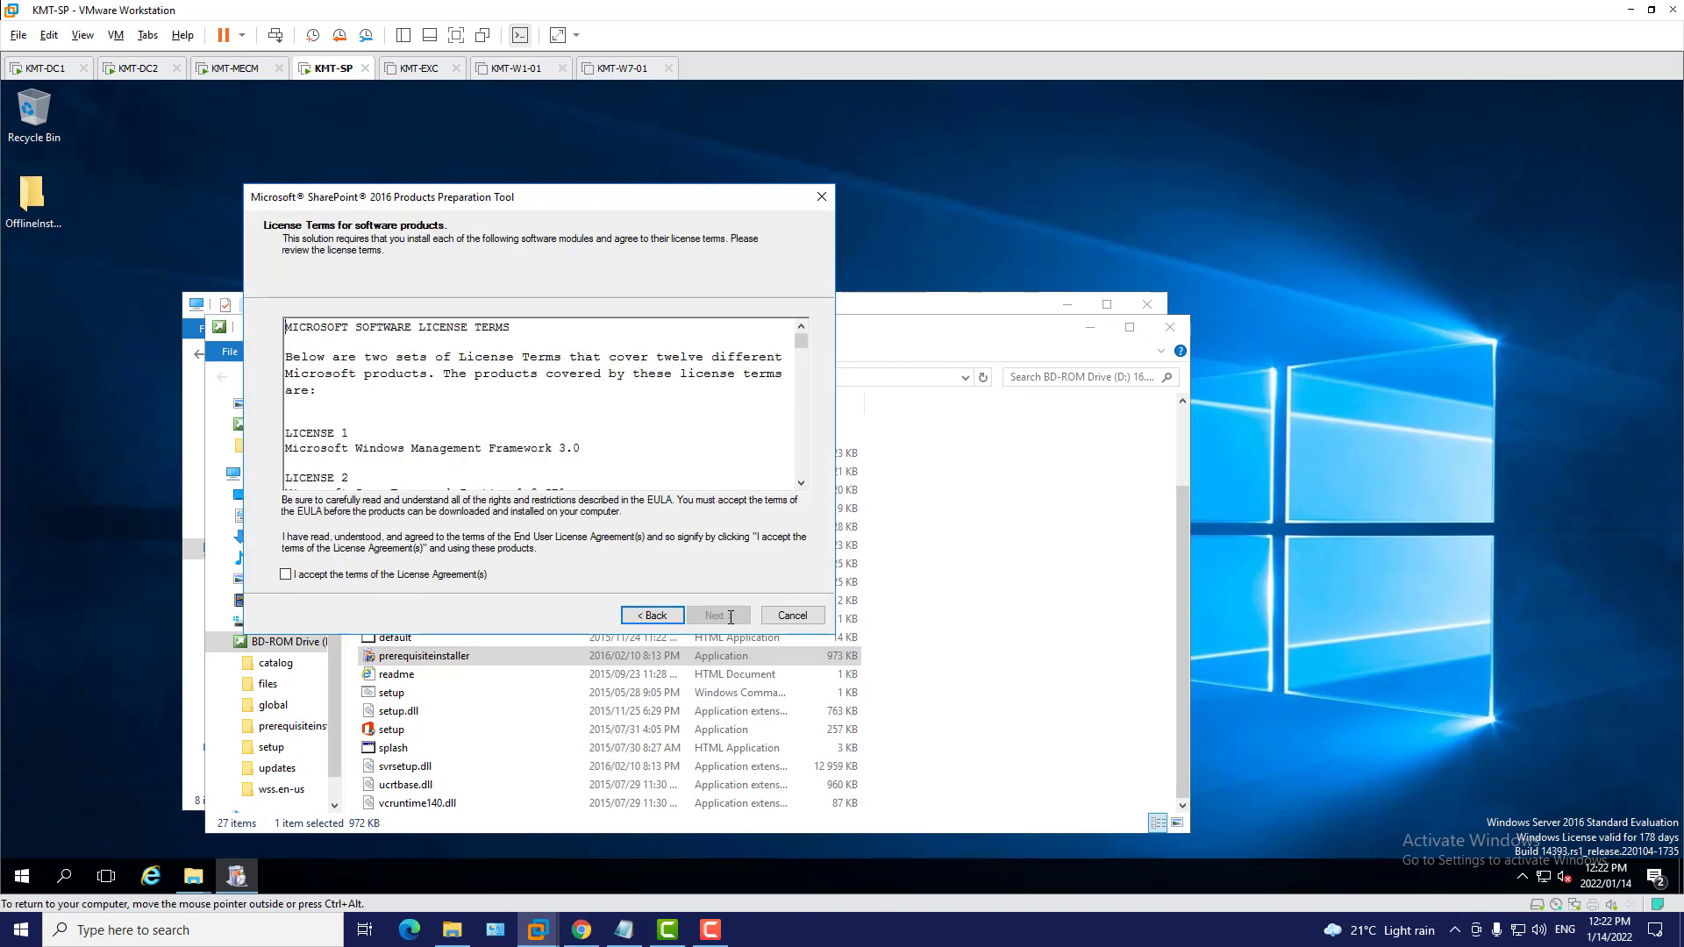
pyautogui.click(437, 575)
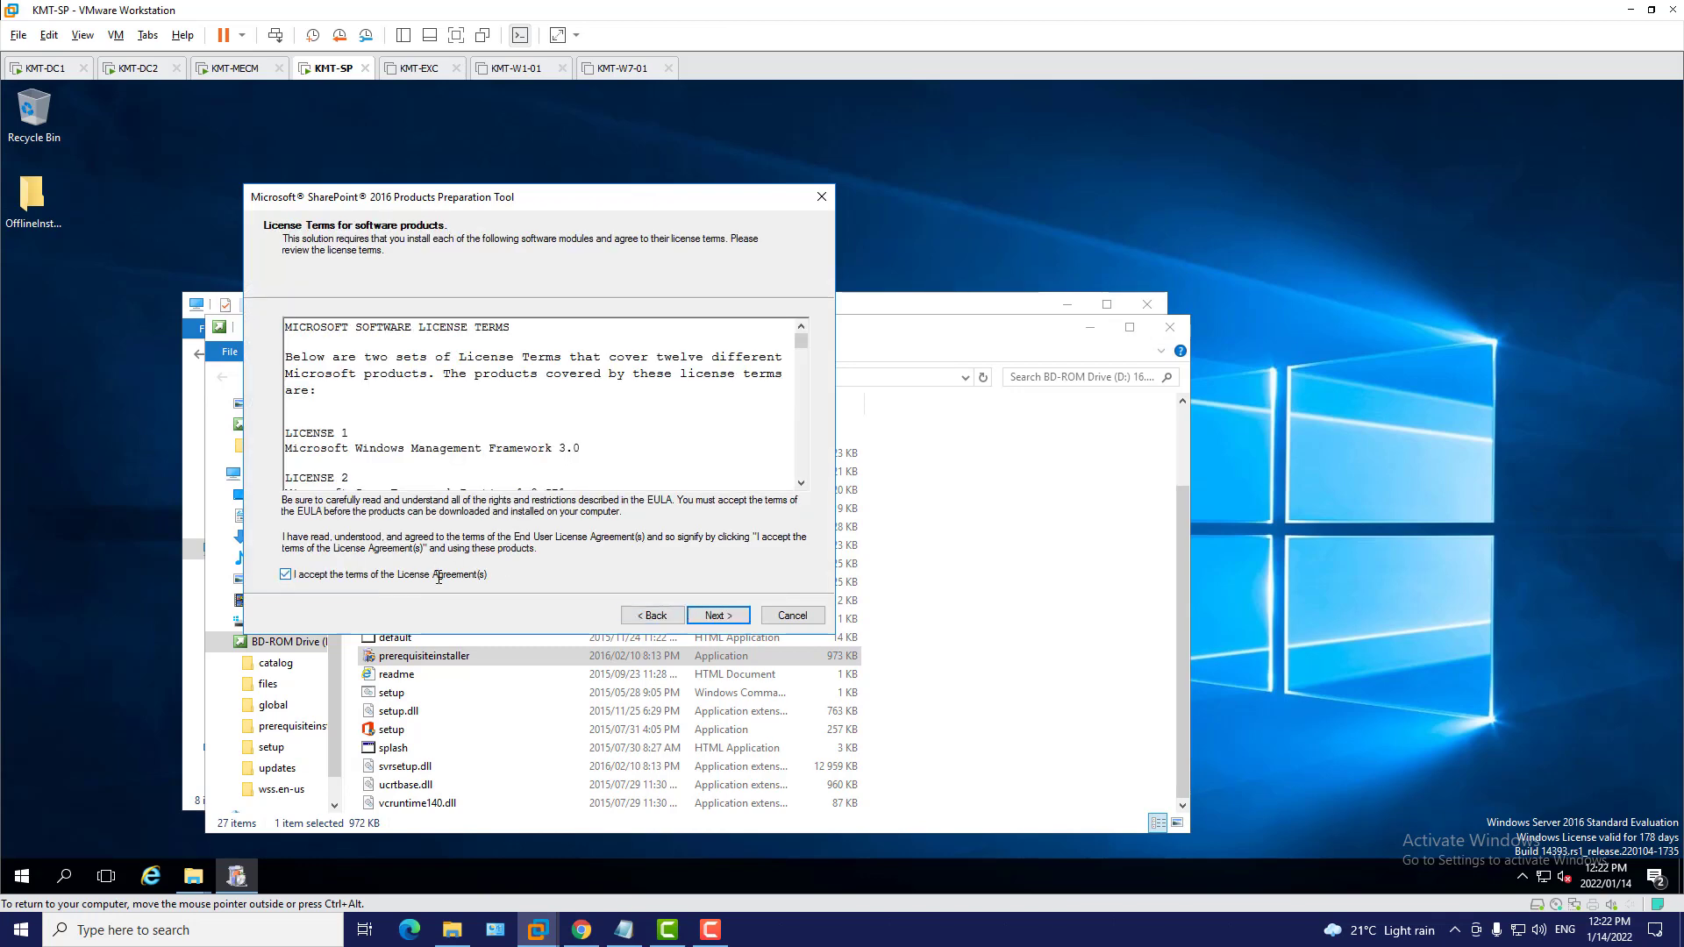
pyautogui.click(719, 615)
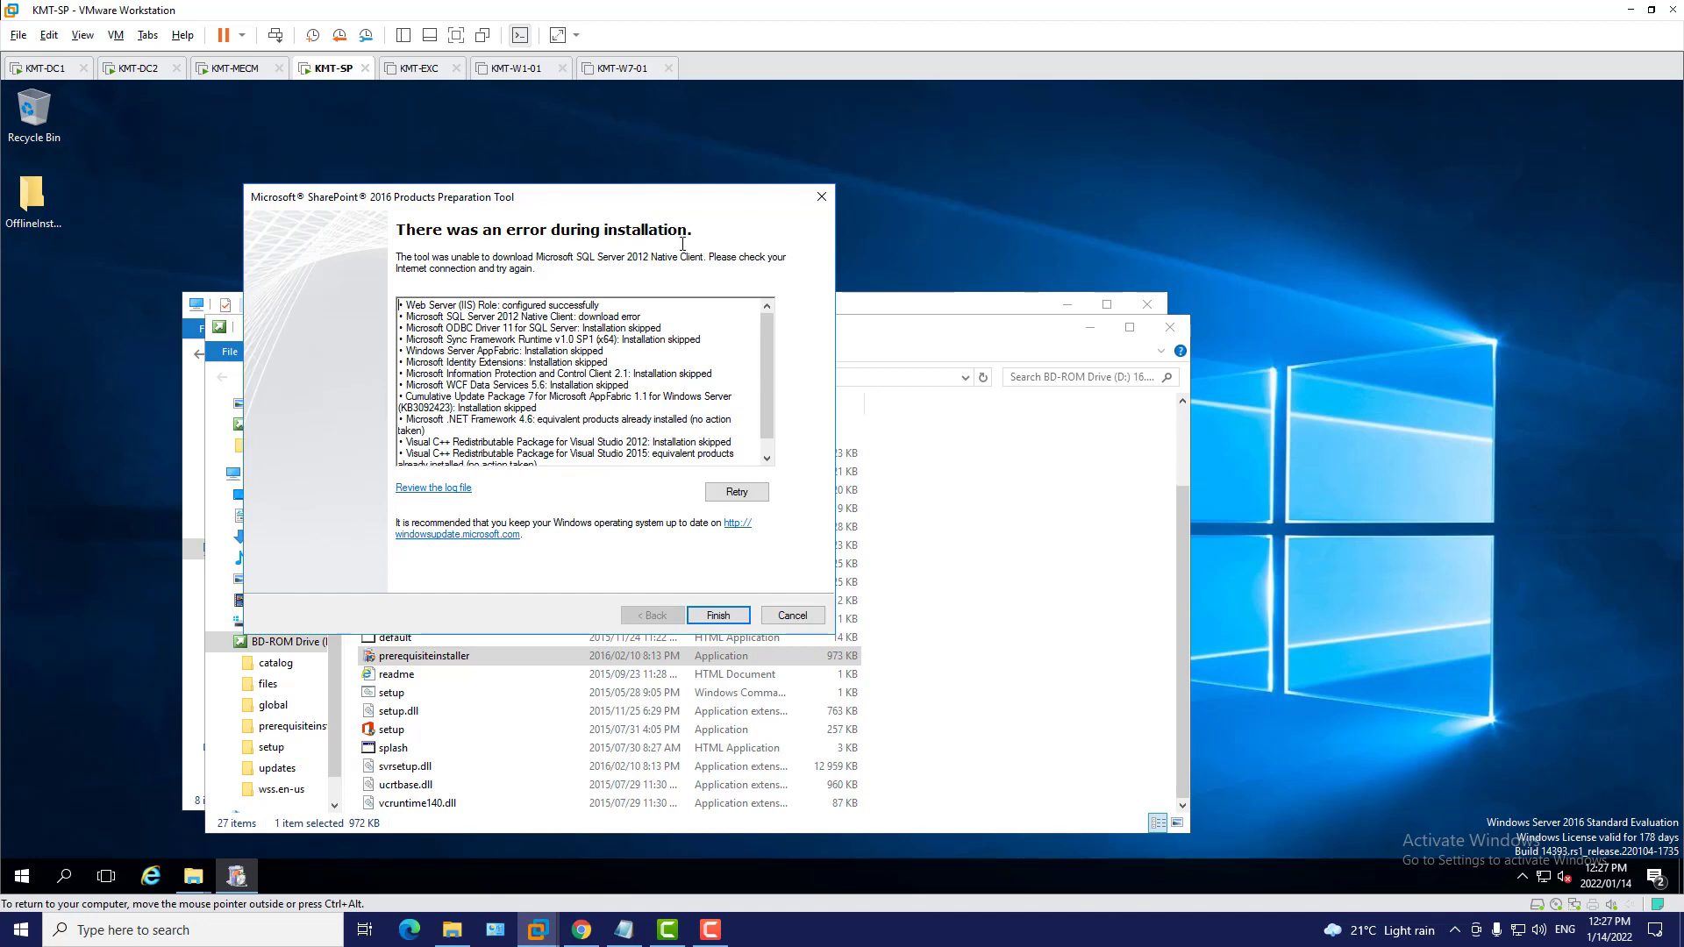
# Review the preparation tool's log file and its list of prerequisite results, and finish the tool
pyautogui.click(427, 487)
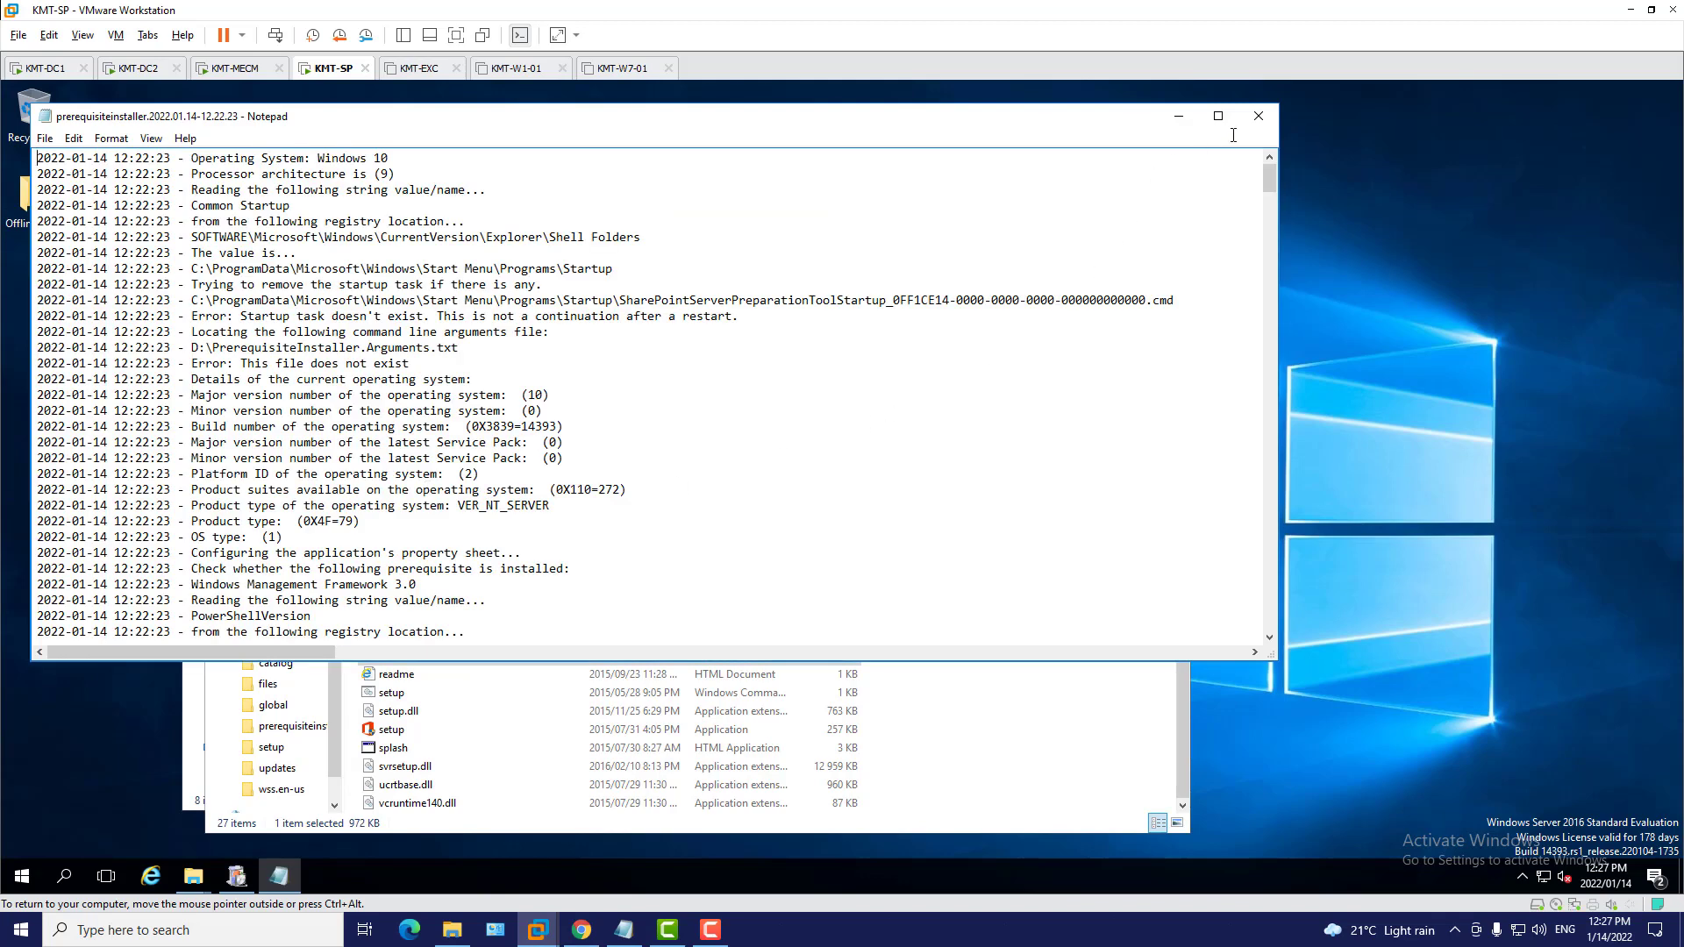
pyautogui.click(1258, 117)
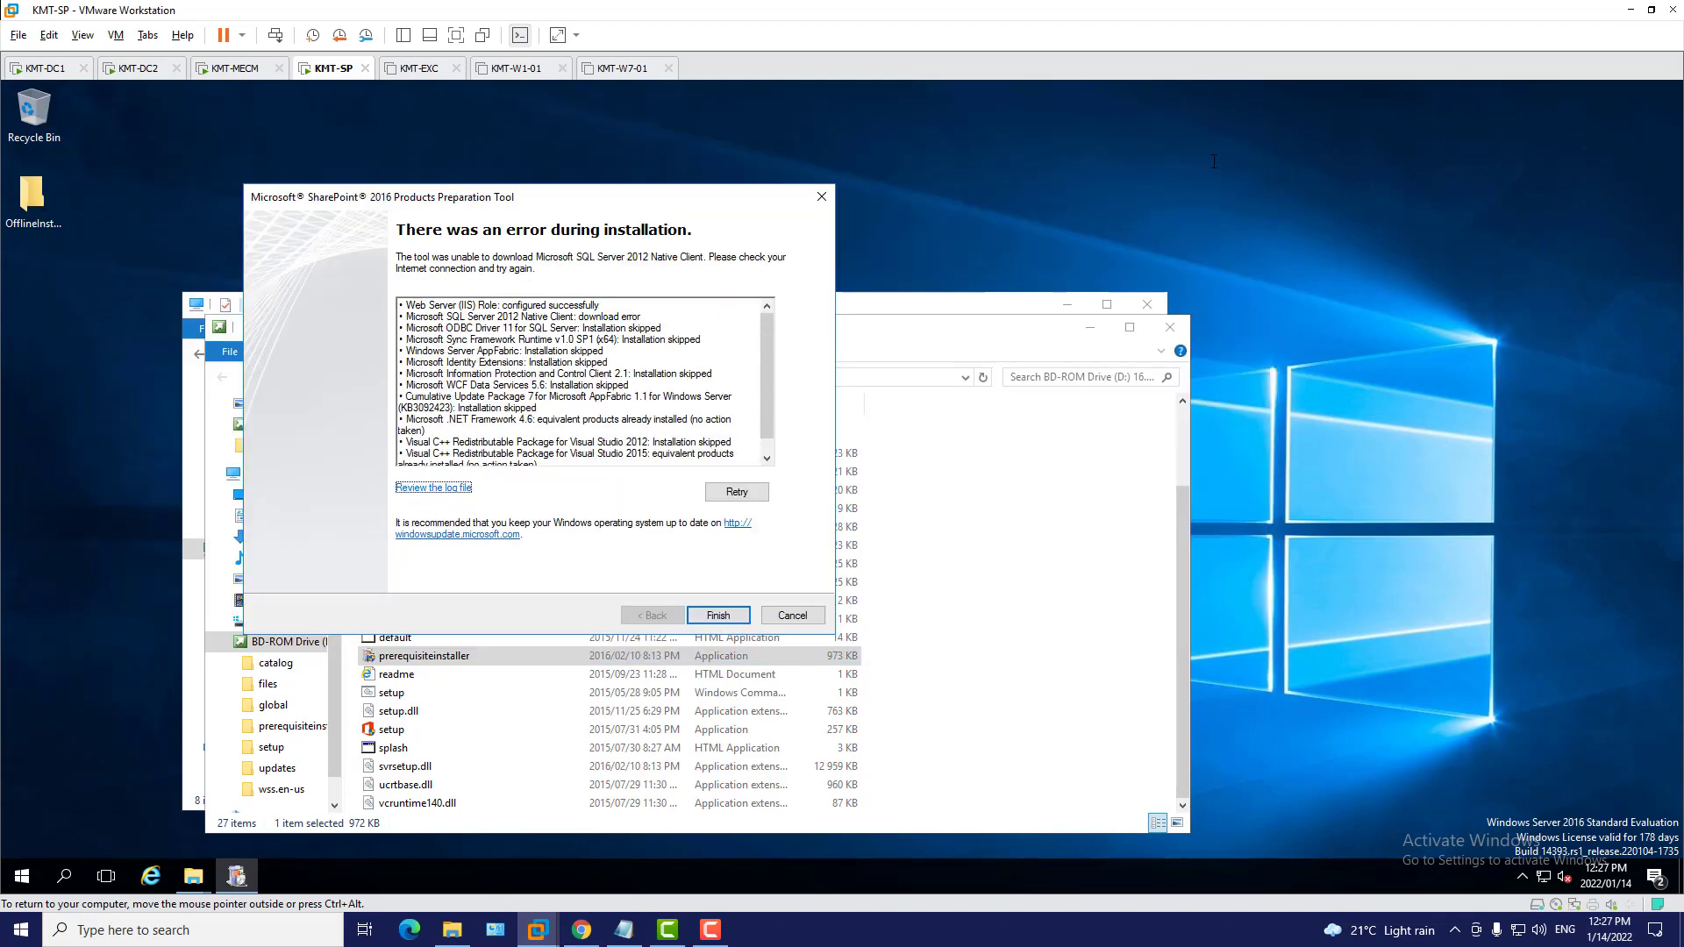
pyautogui.click(1032, 517)
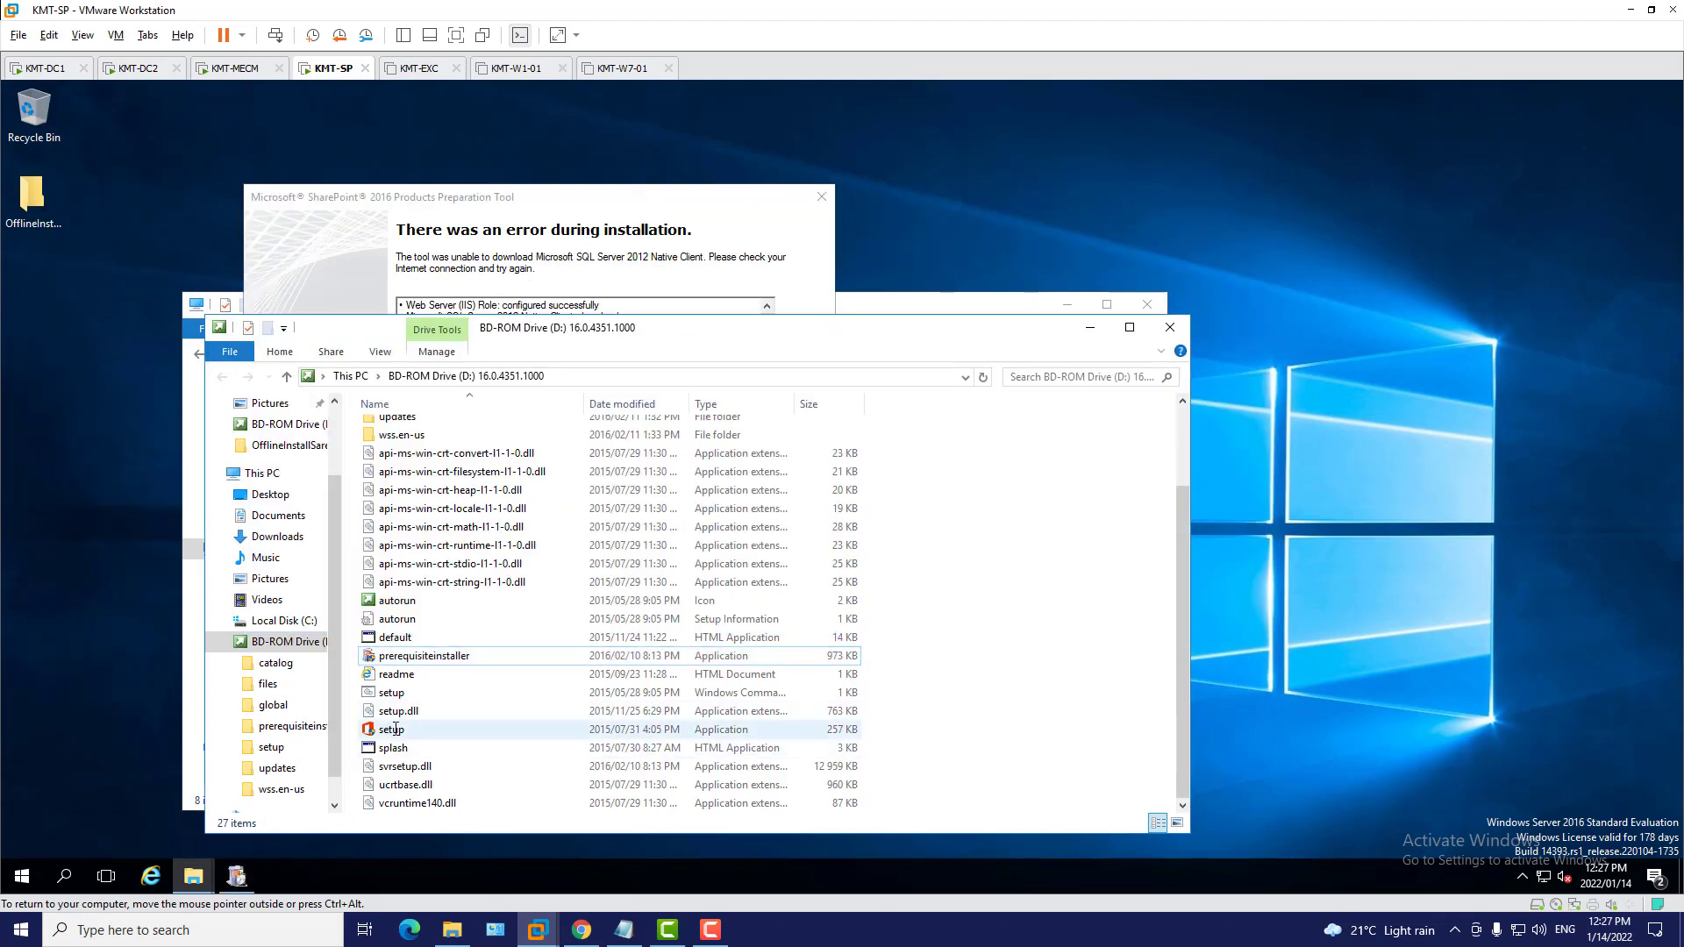
pyautogui.click(665, 218)
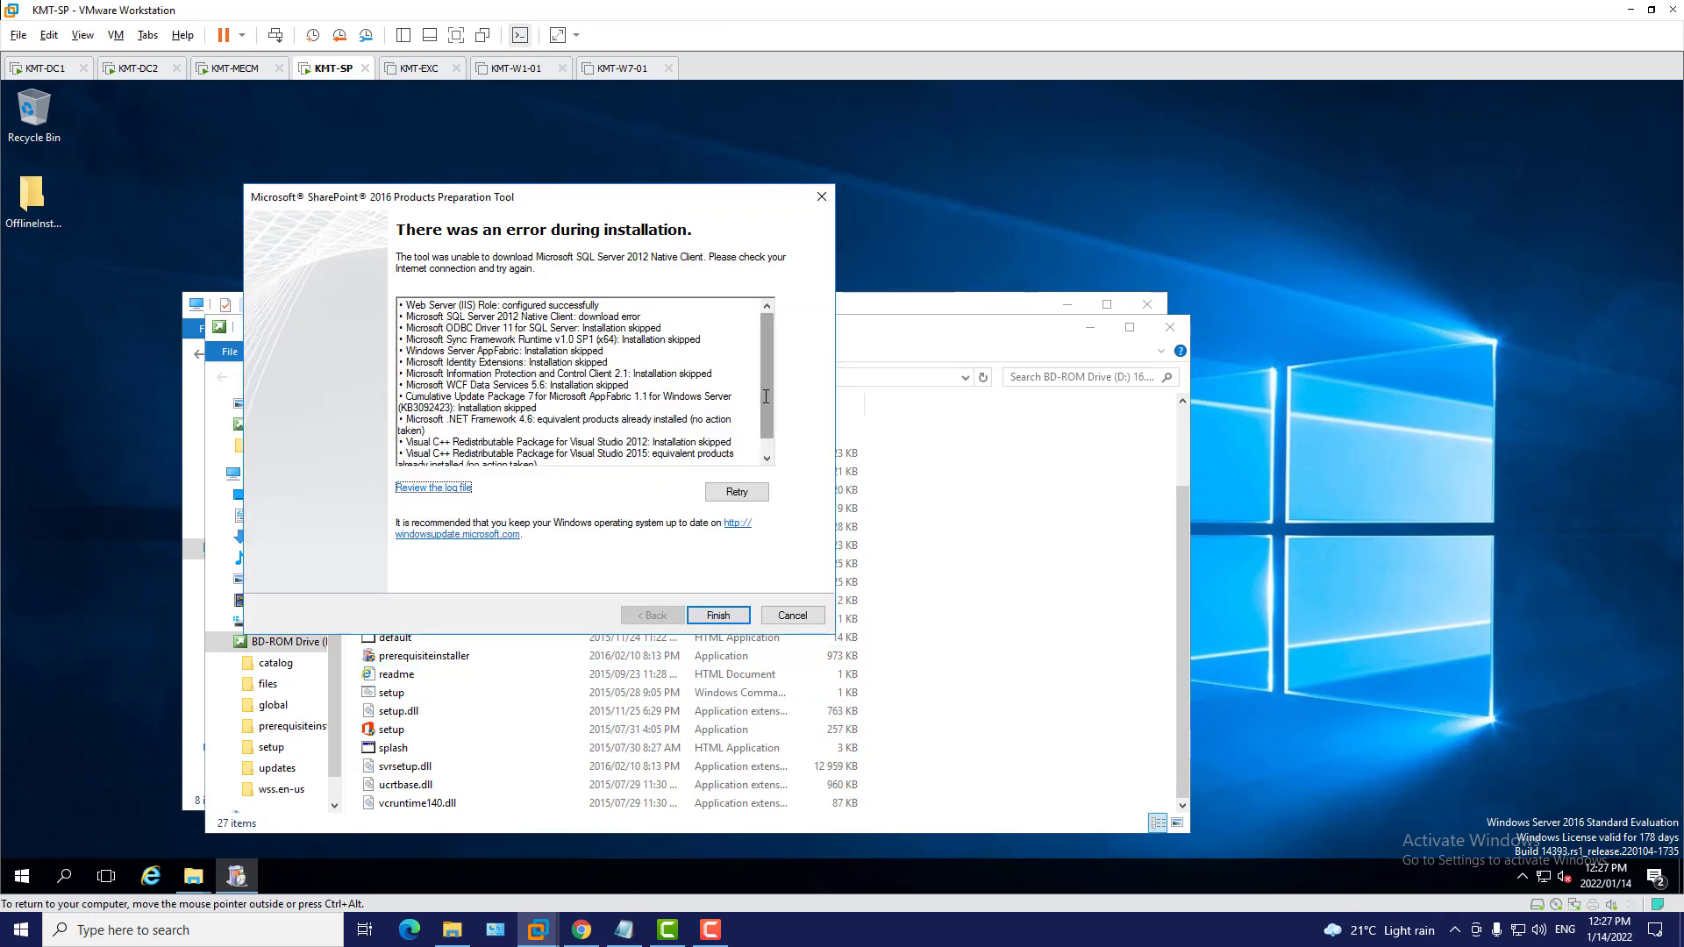
pyautogui.scroll(-1, 766, 443)
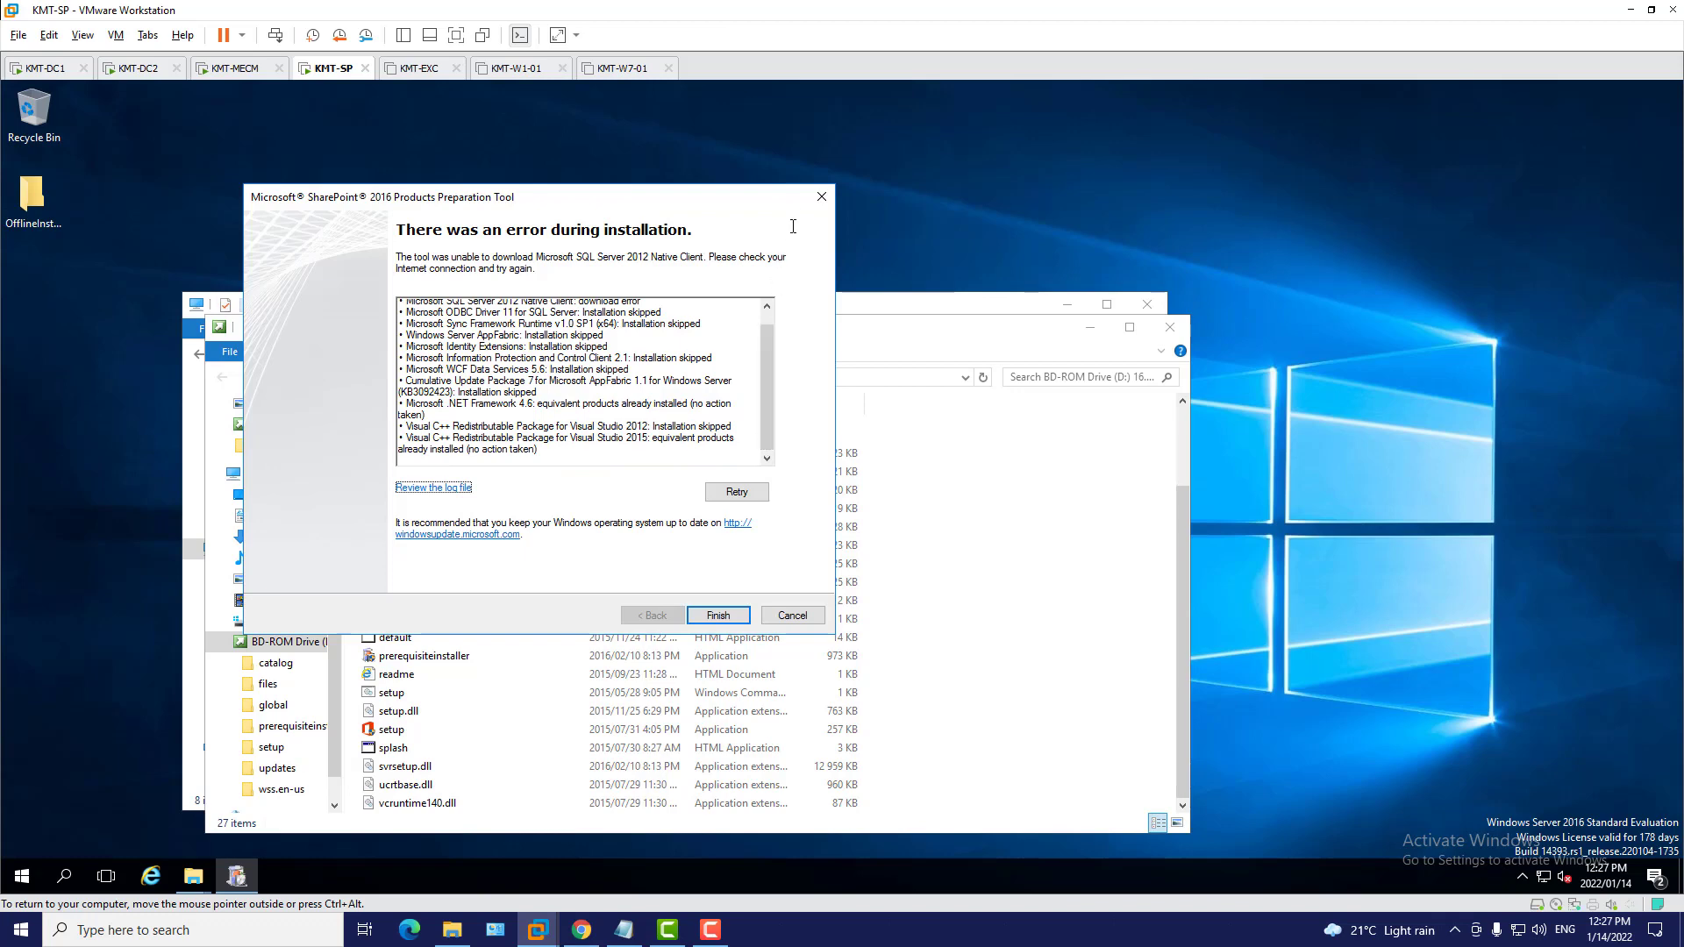
pyautogui.click(734, 617)
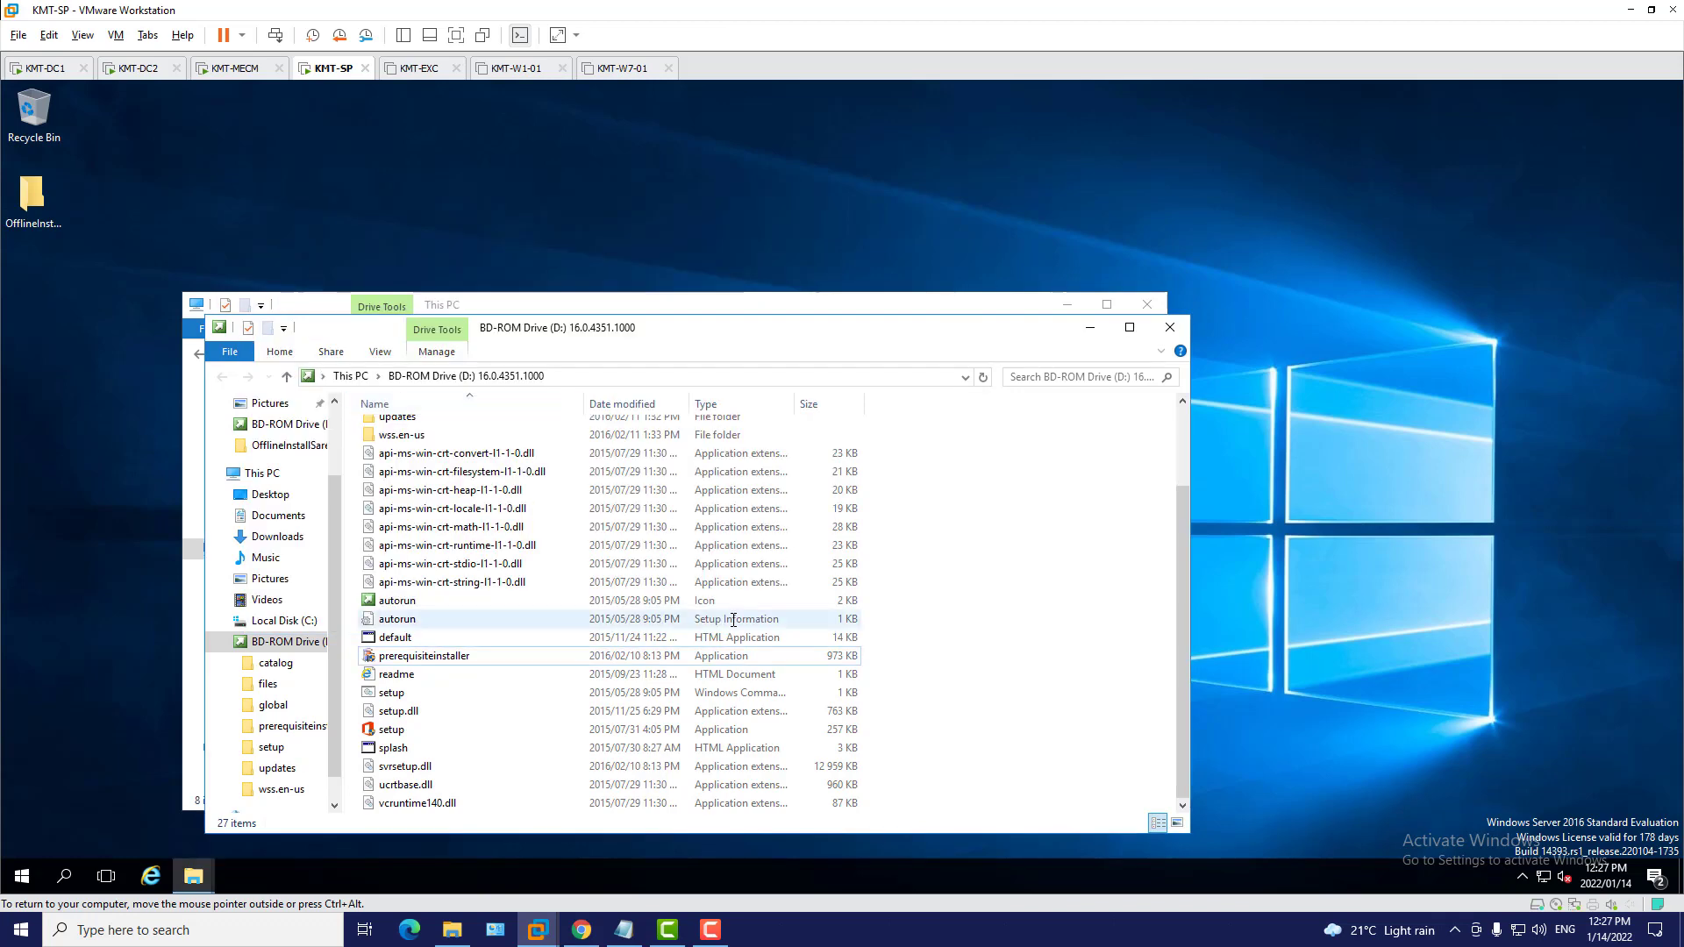
# Run the SharePoint Server 2016 setup application from the D: drive with elevation and close the This PC window
pyautogui.moveTo(761, 328); pyautogui.dragTo(919, 229)
pyautogui.click(557, 632)
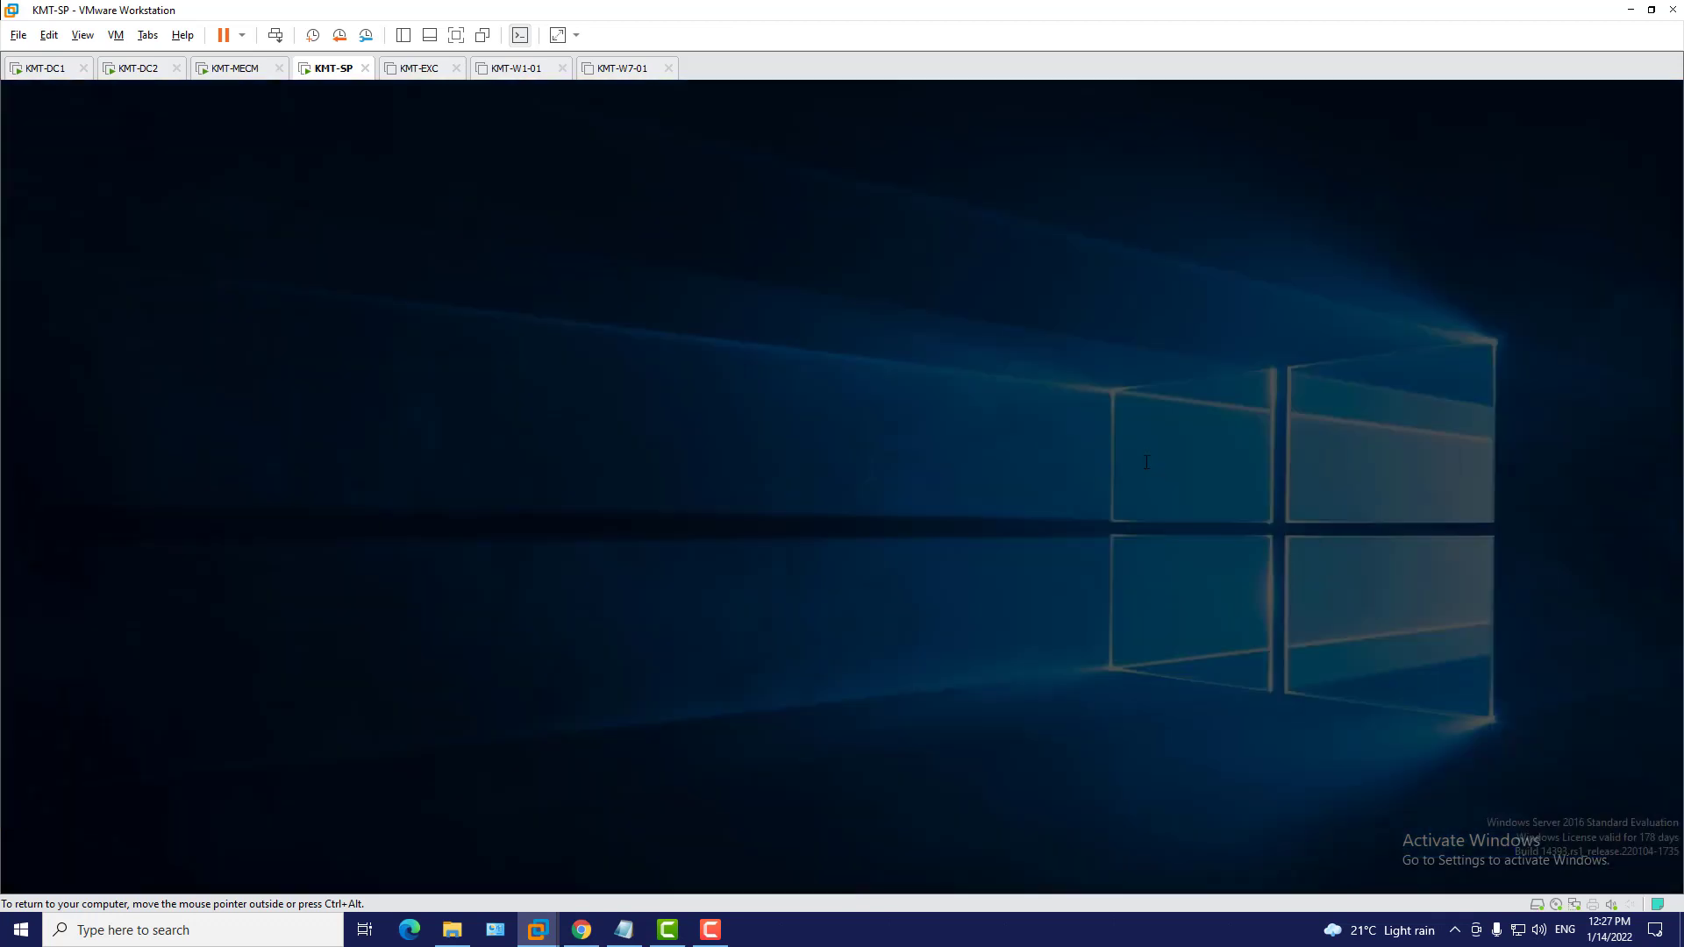
pyautogui.click(751, 600)
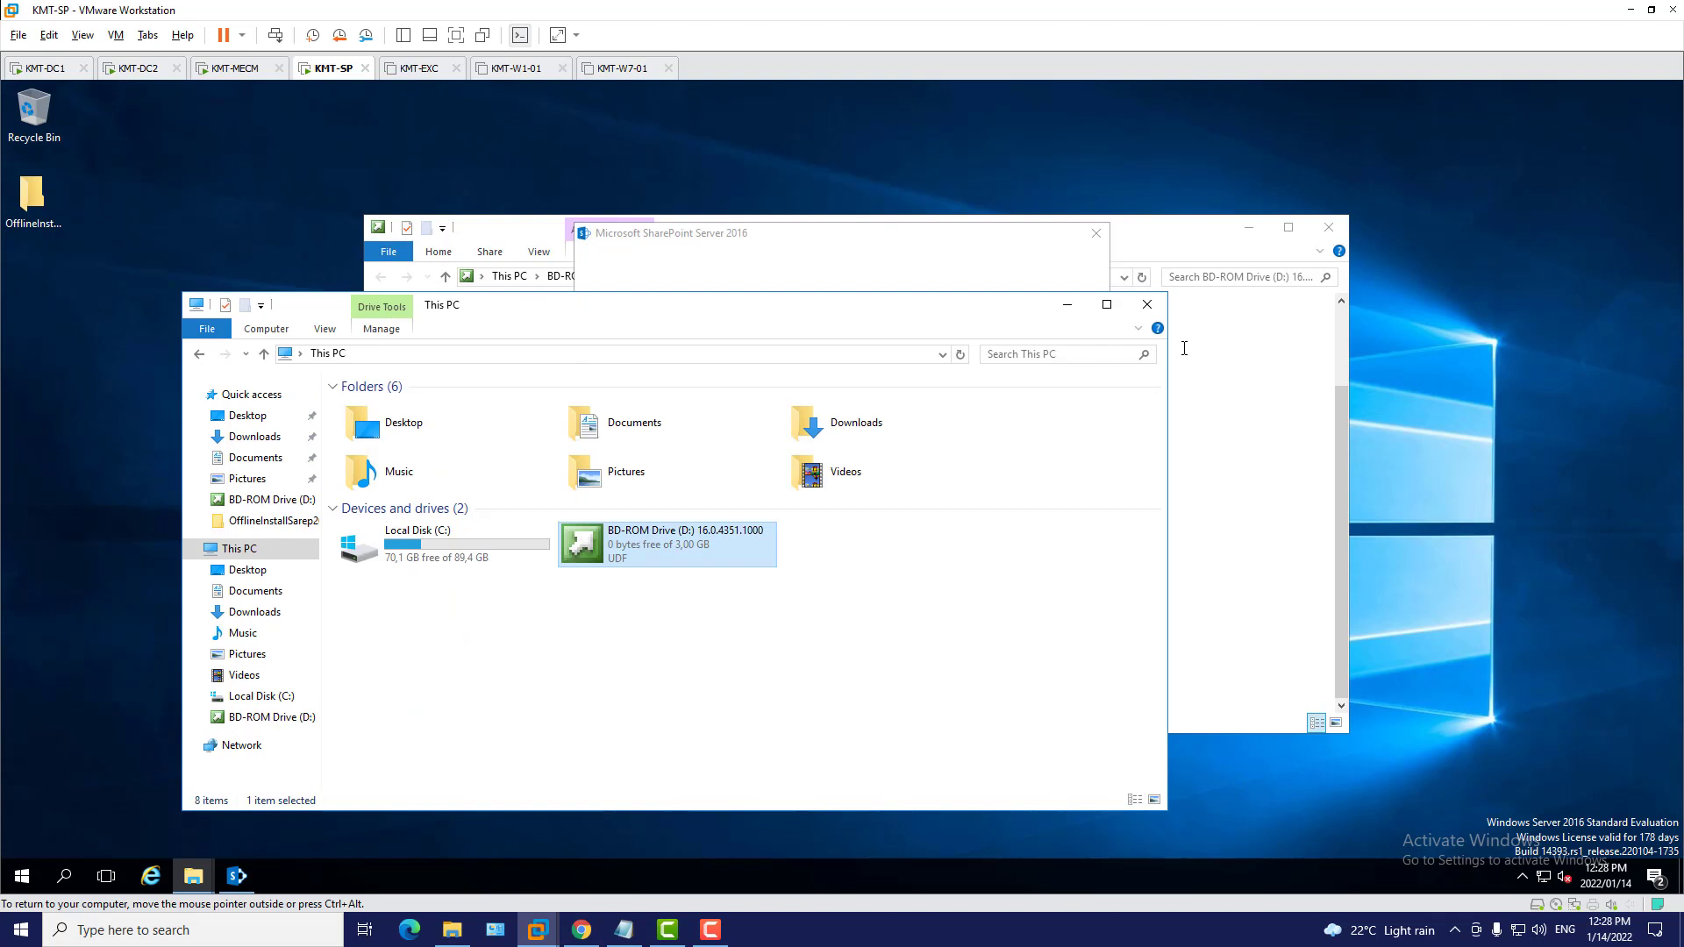
pyautogui.click(1147, 304)
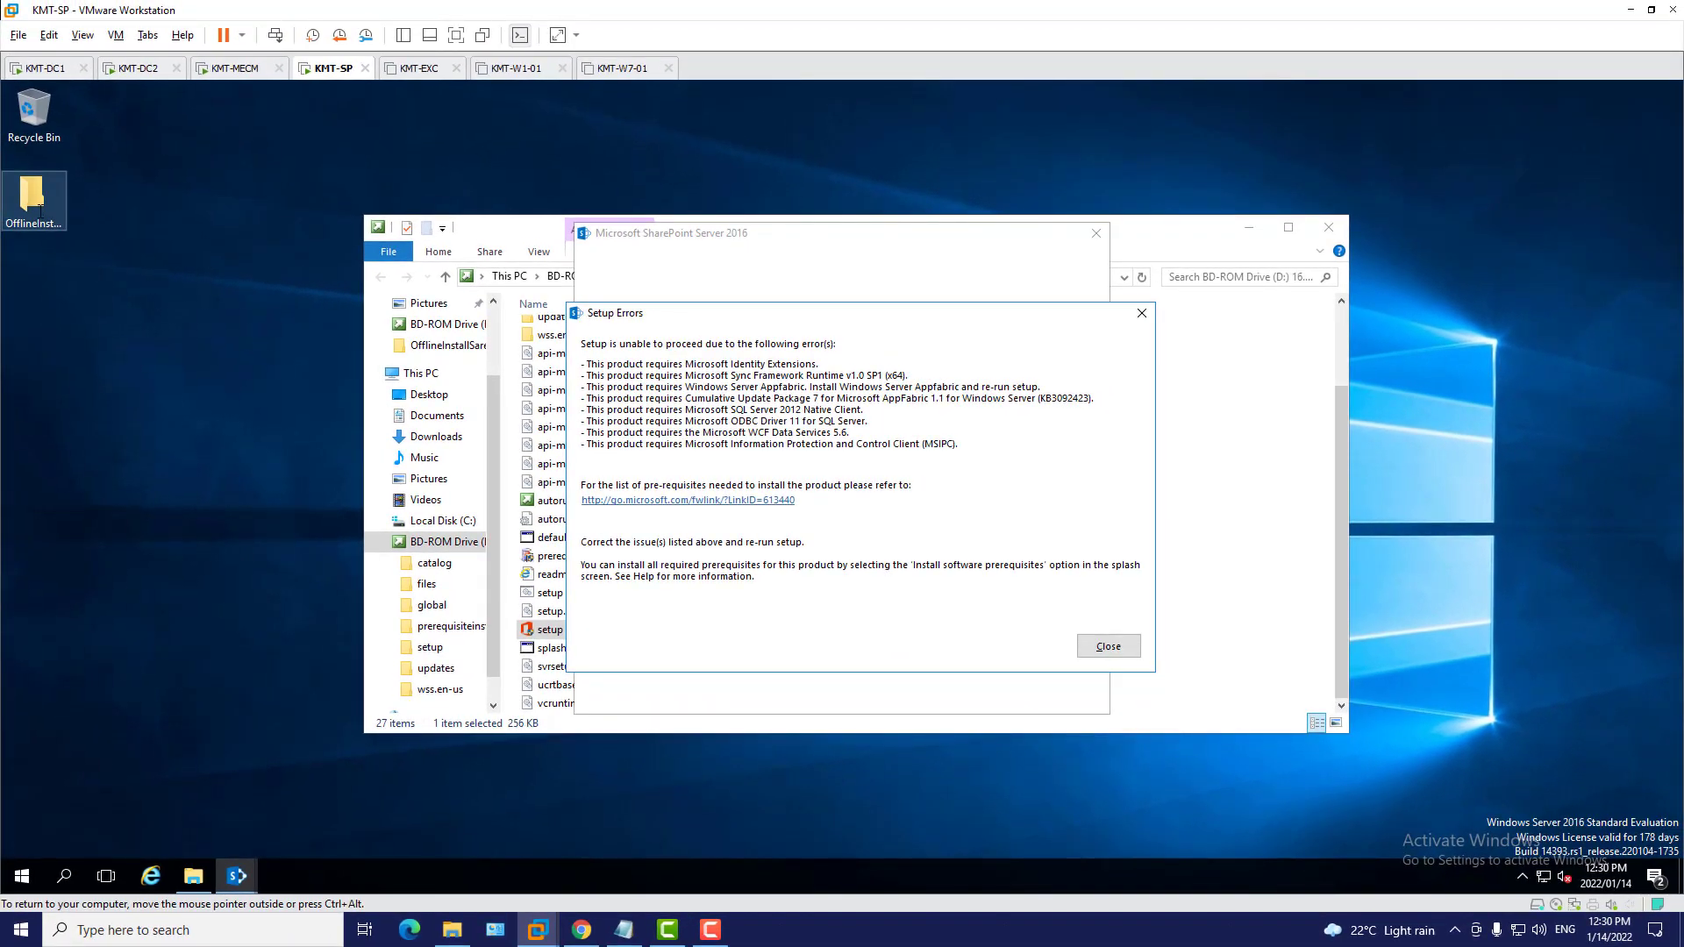
# Open the OfflineInstallSarep2016 desktop folder and arrange it side by side with the Setup Errors window
pyautogui.doubleClick(39, 208)
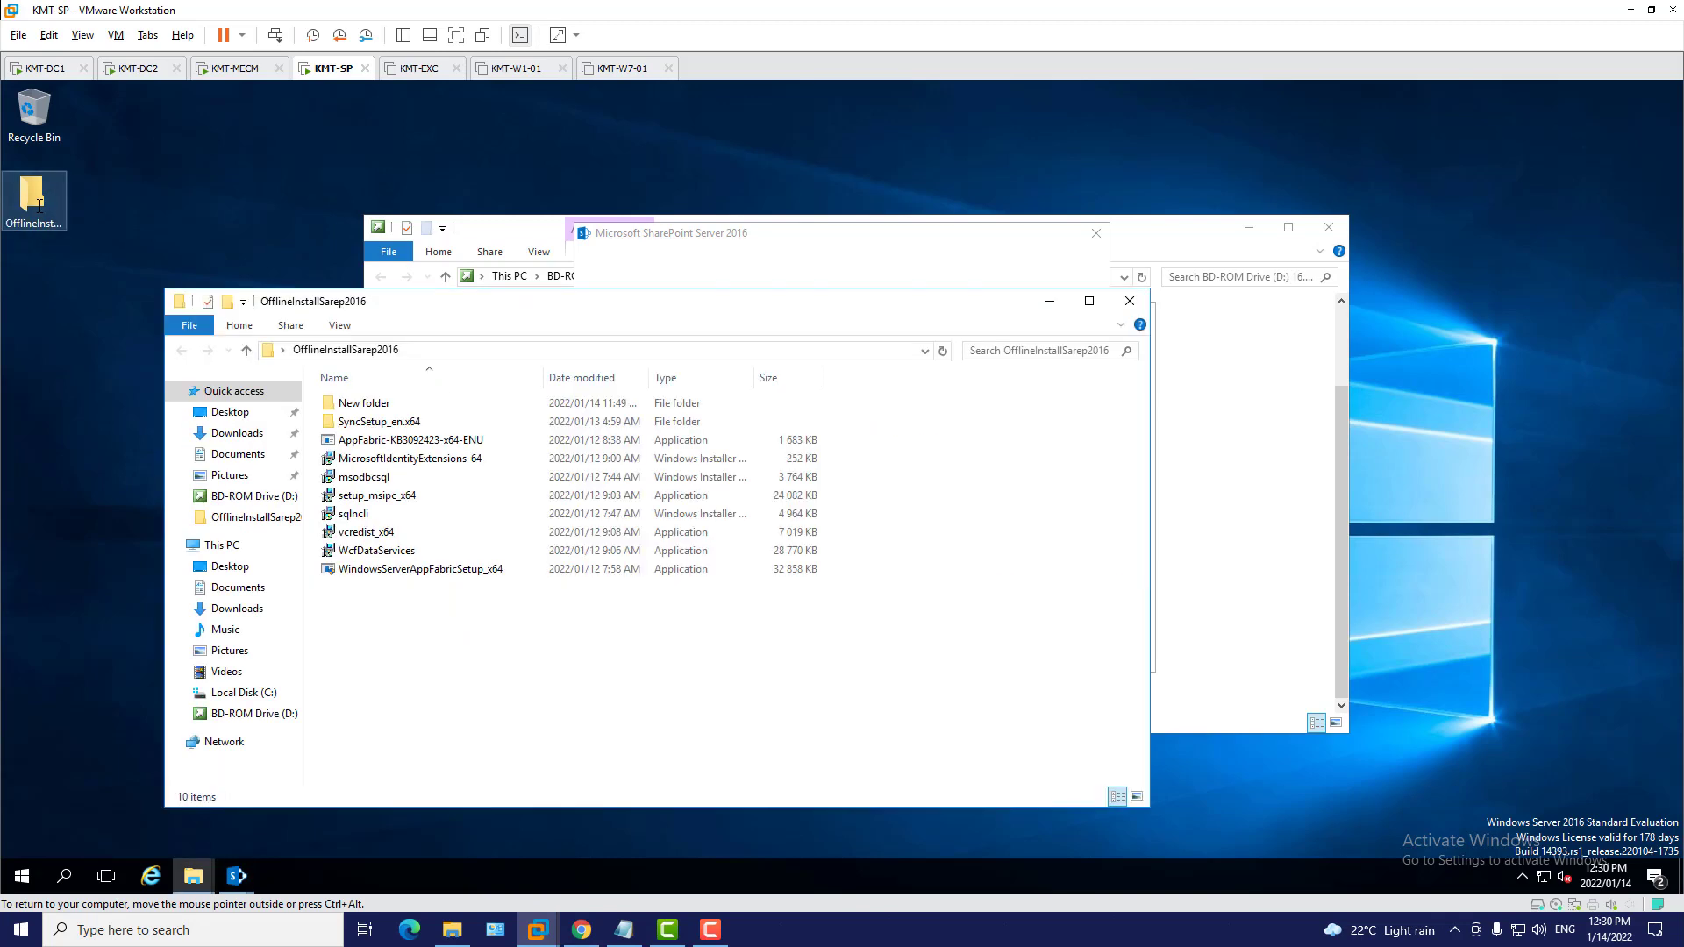
pyautogui.moveTo(660, 300); pyautogui.dragTo(1241, 211)
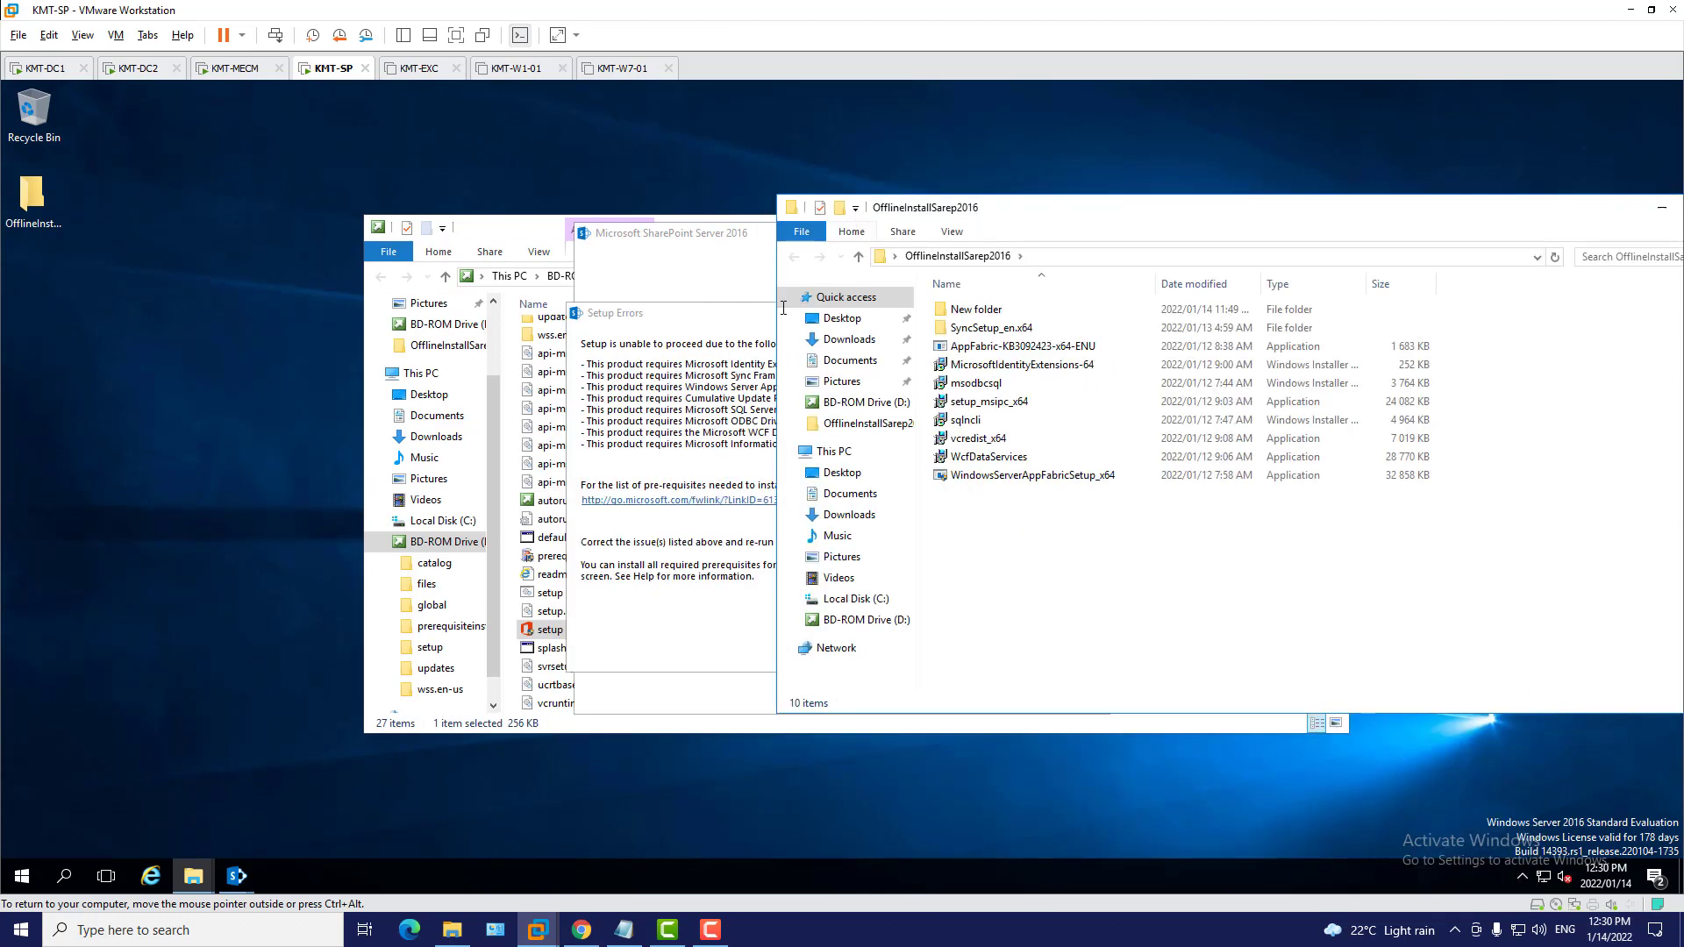
pyautogui.moveTo(707, 318); pyautogui.dragTo(193, 290)
pyautogui.click(1263, 235)
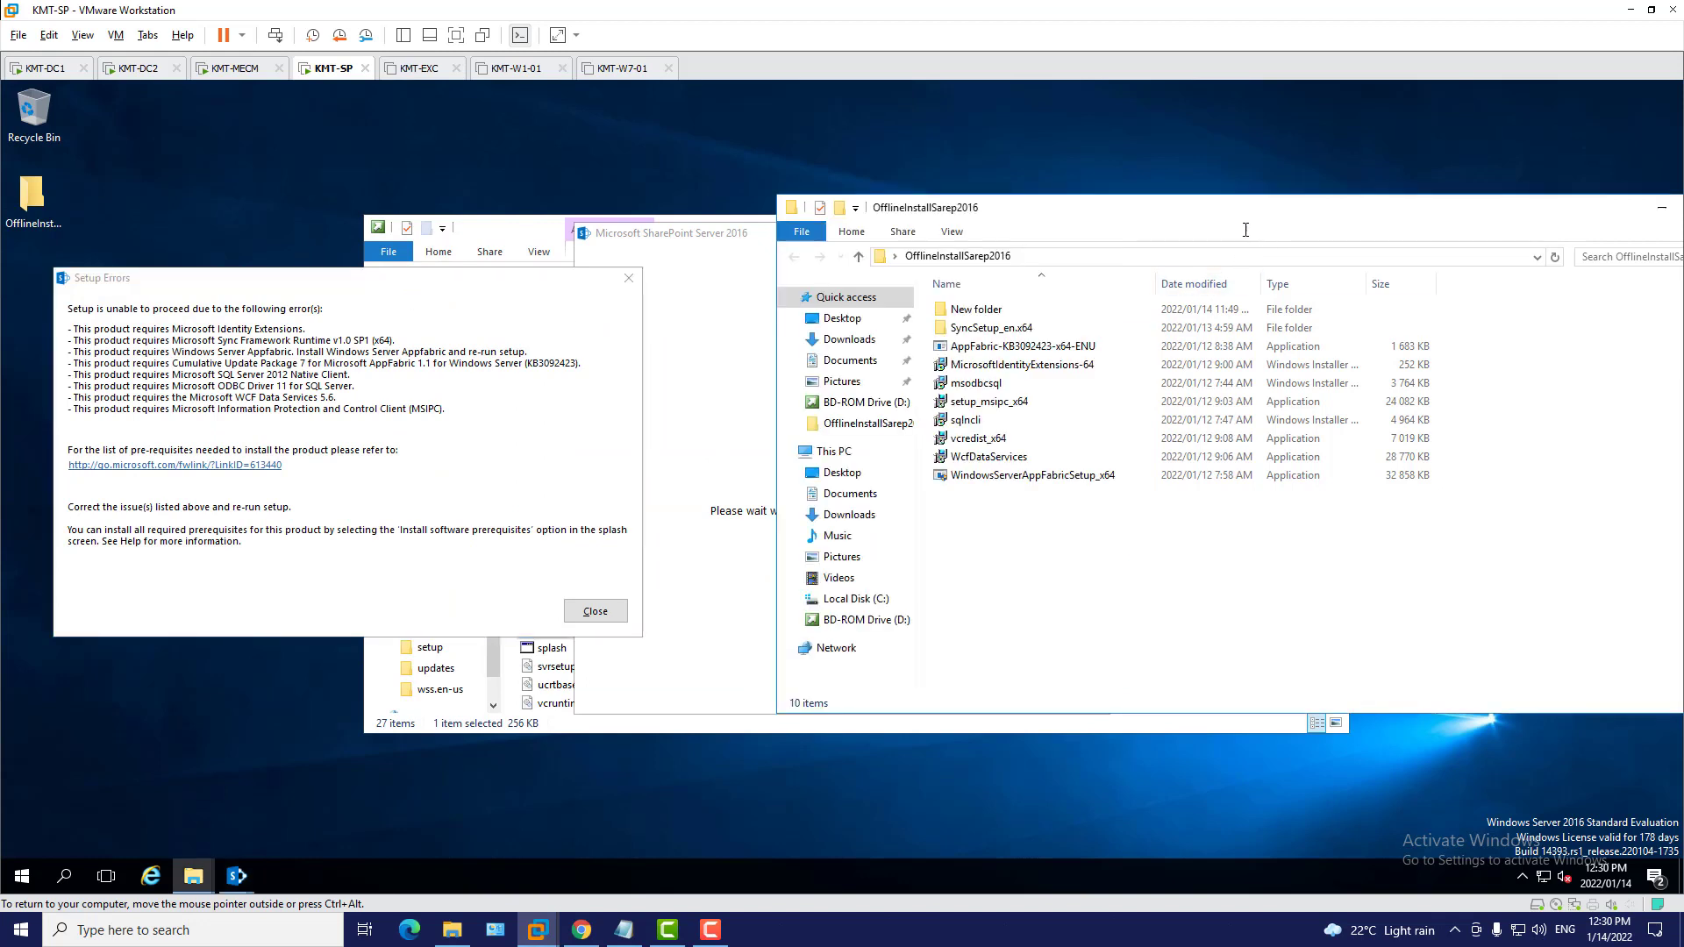
pyautogui.moveTo(1146, 215); pyautogui.dragTo(1173, 175)
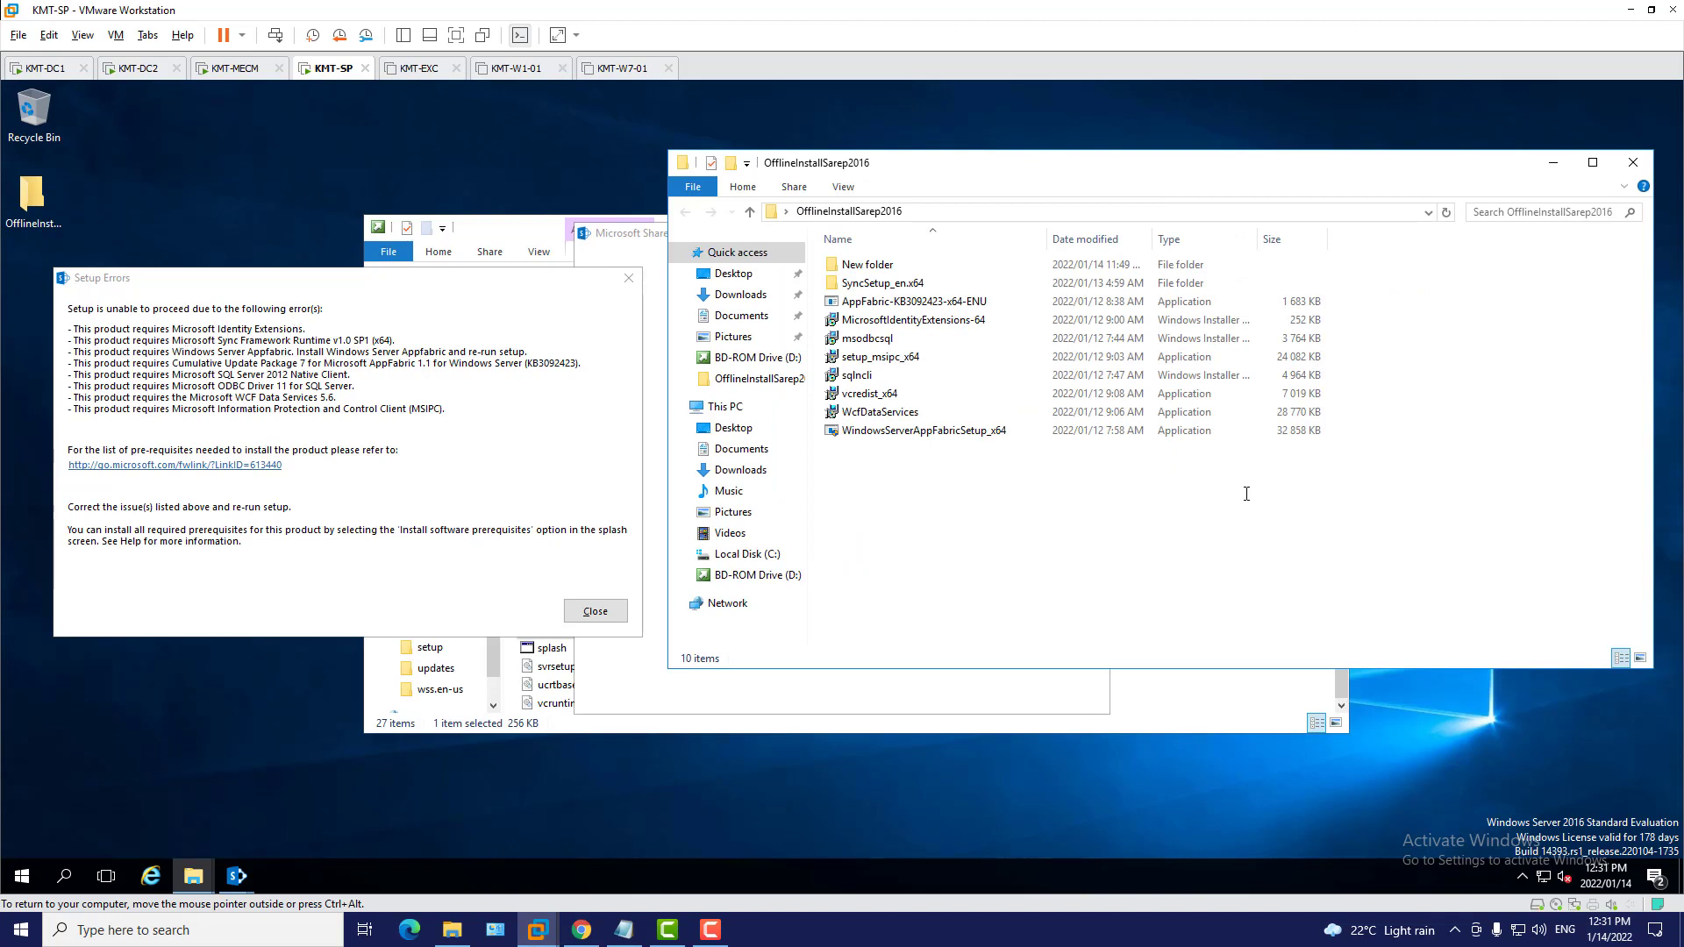
# Install Microsoft Identity Extensions from MicrosoftIdentityExtensions-64, accepting the license agreement and the elevation request
pyautogui.doubleClick(920, 320)
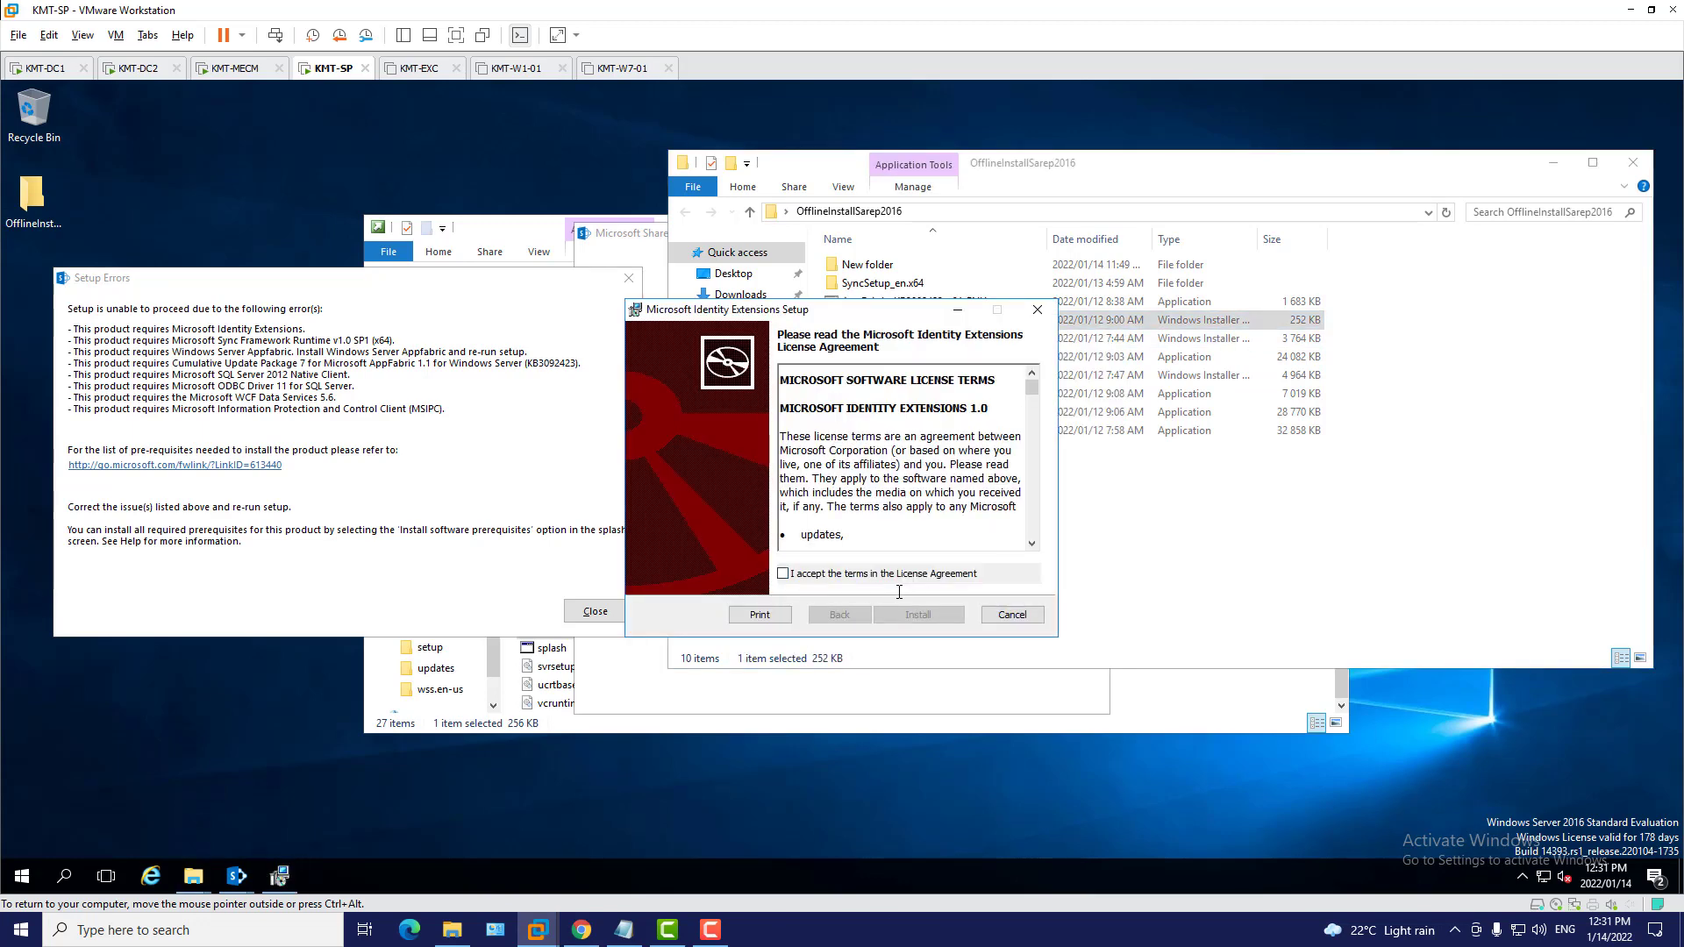
pyautogui.click(783, 574)
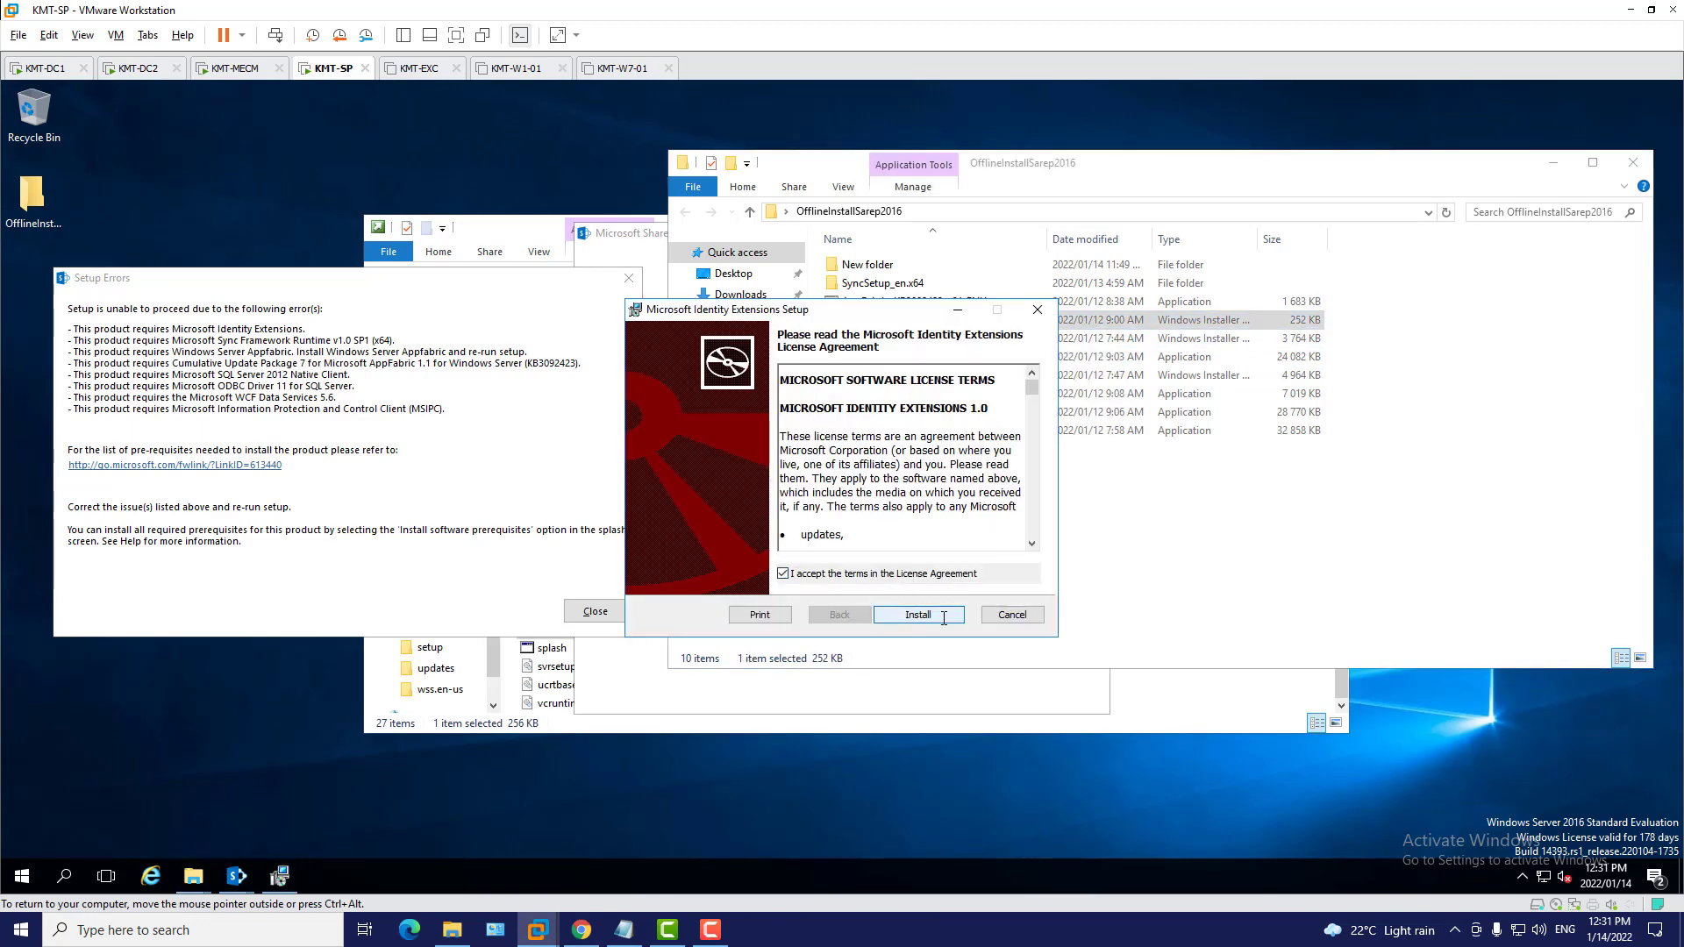
pyautogui.click(941, 616)
pyautogui.click(776, 600)
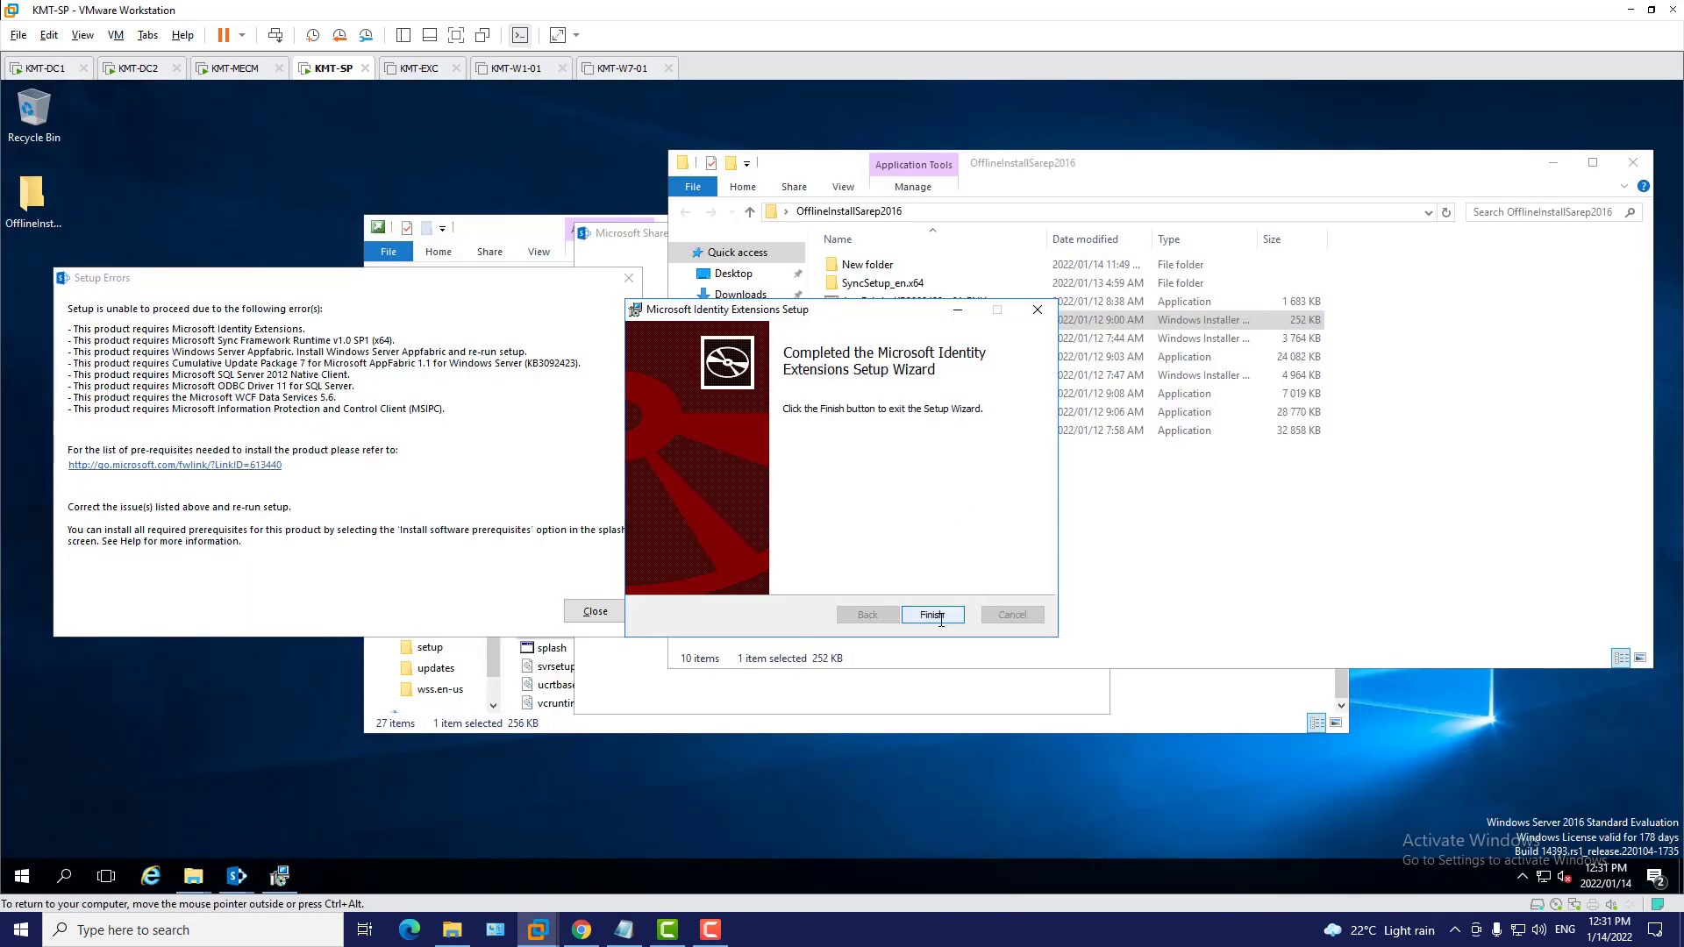
pyautogui.click(942, 618)
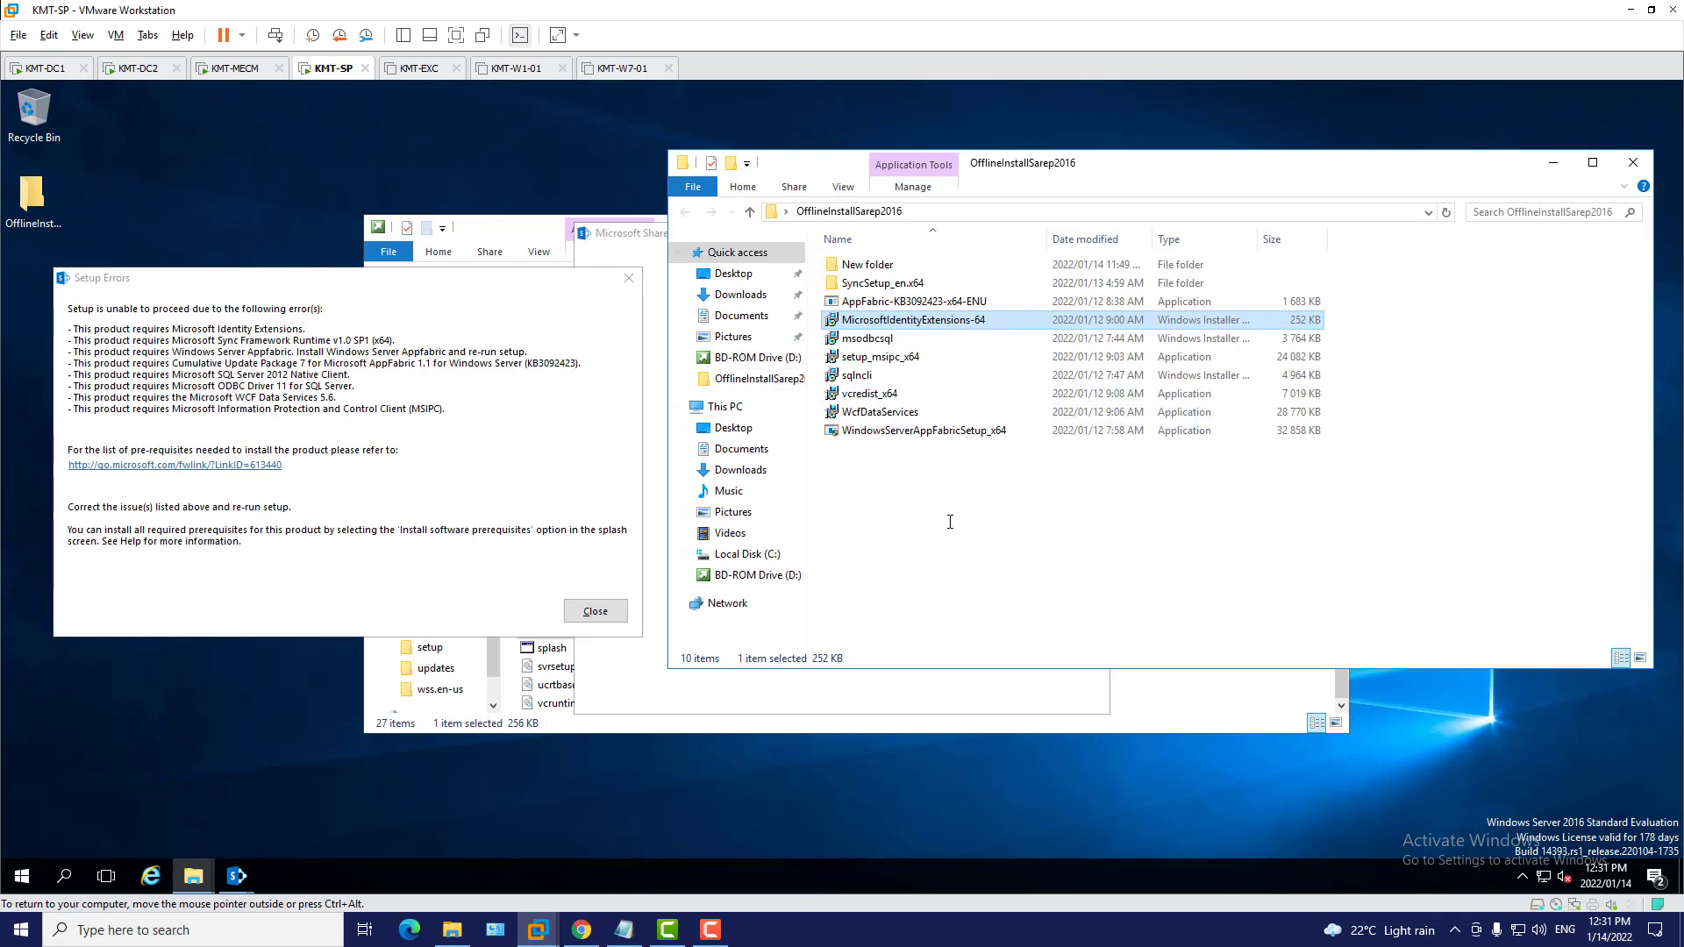
# Open the SyncSetup_en.x64 folder and check the contents of its DotNetFx subfolder
pyautogui.doubleClick(882, 283)
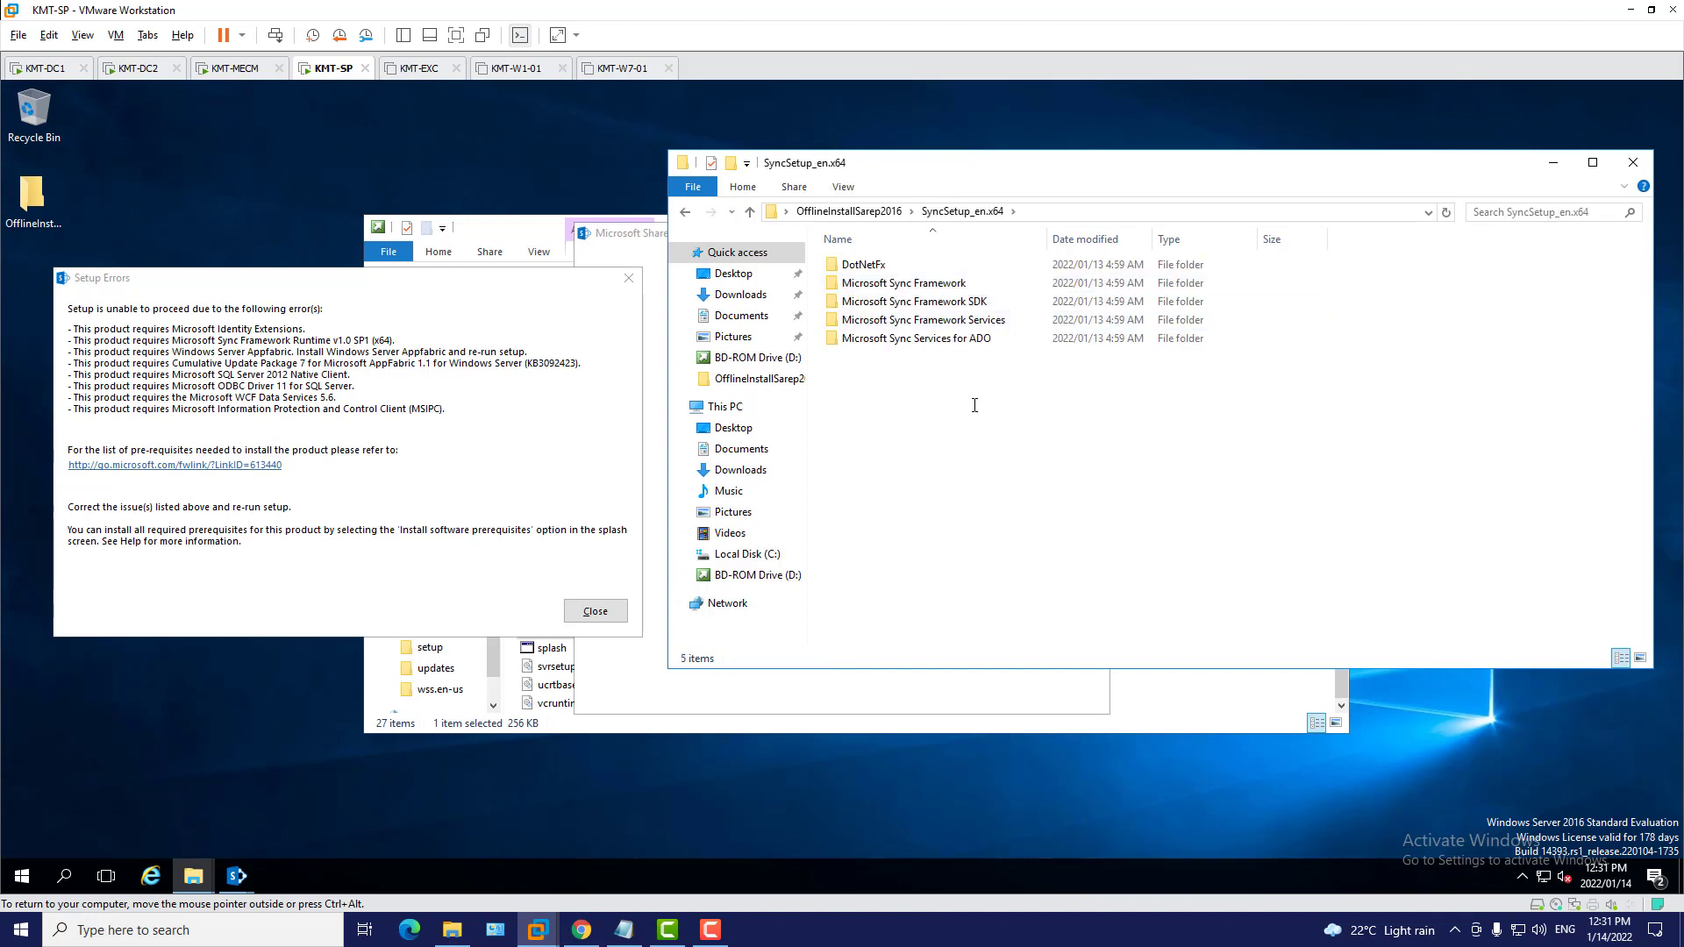
pyautogui.doubleClick(866, 264)
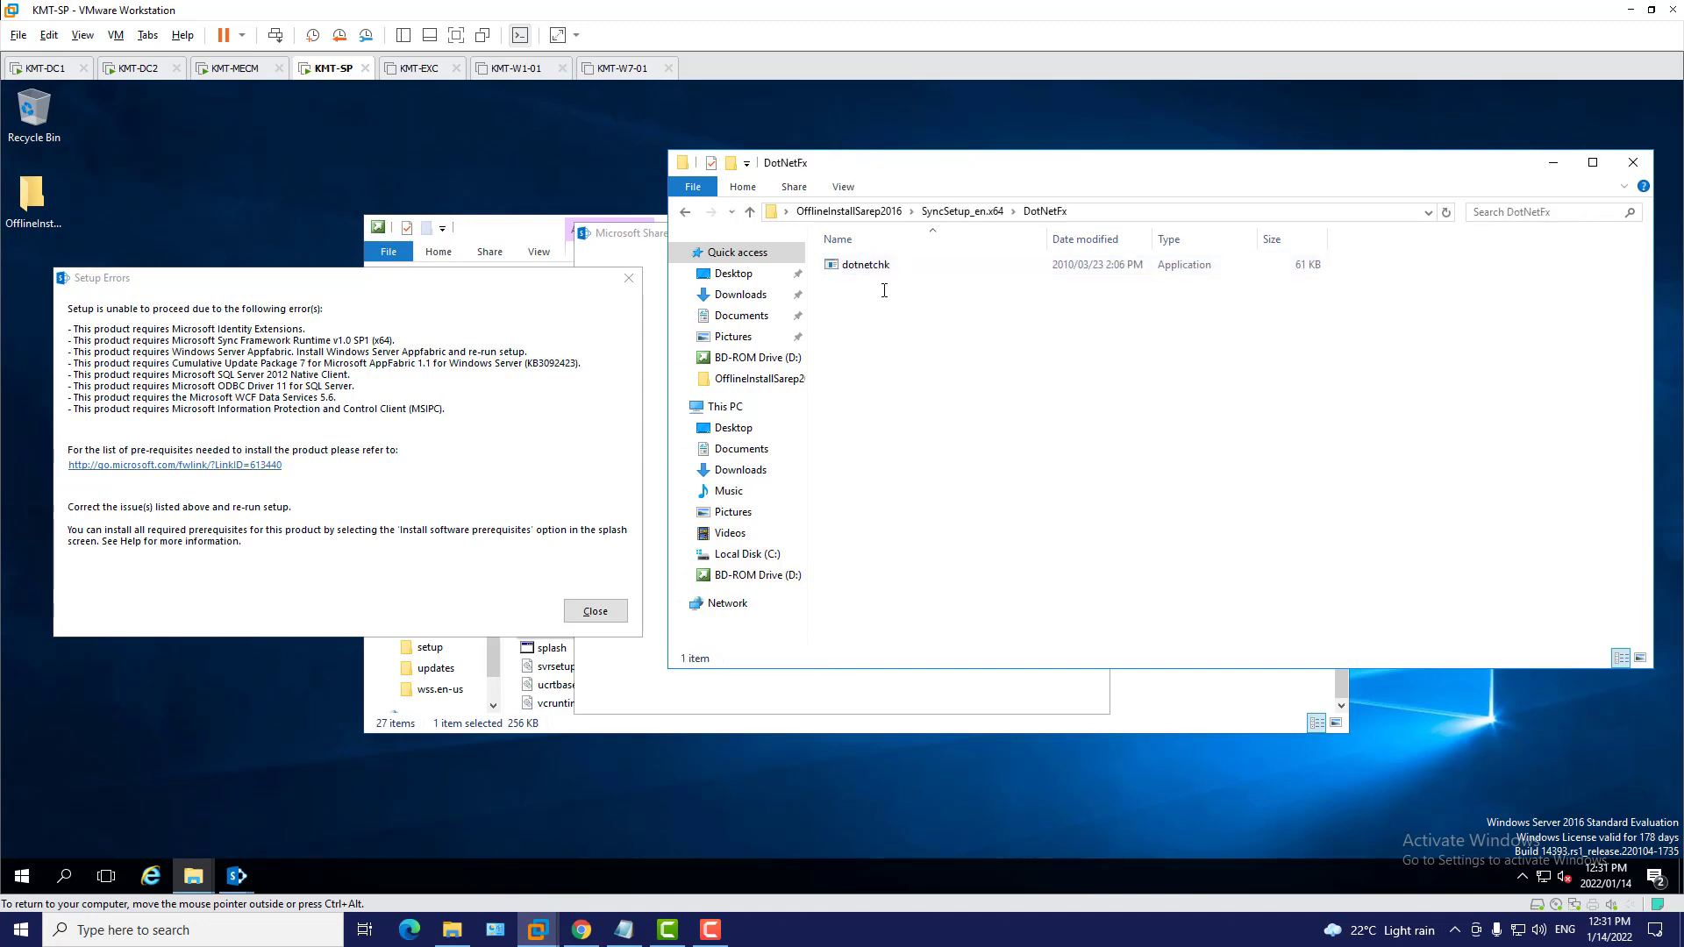
pyautogui.click(952, 211)
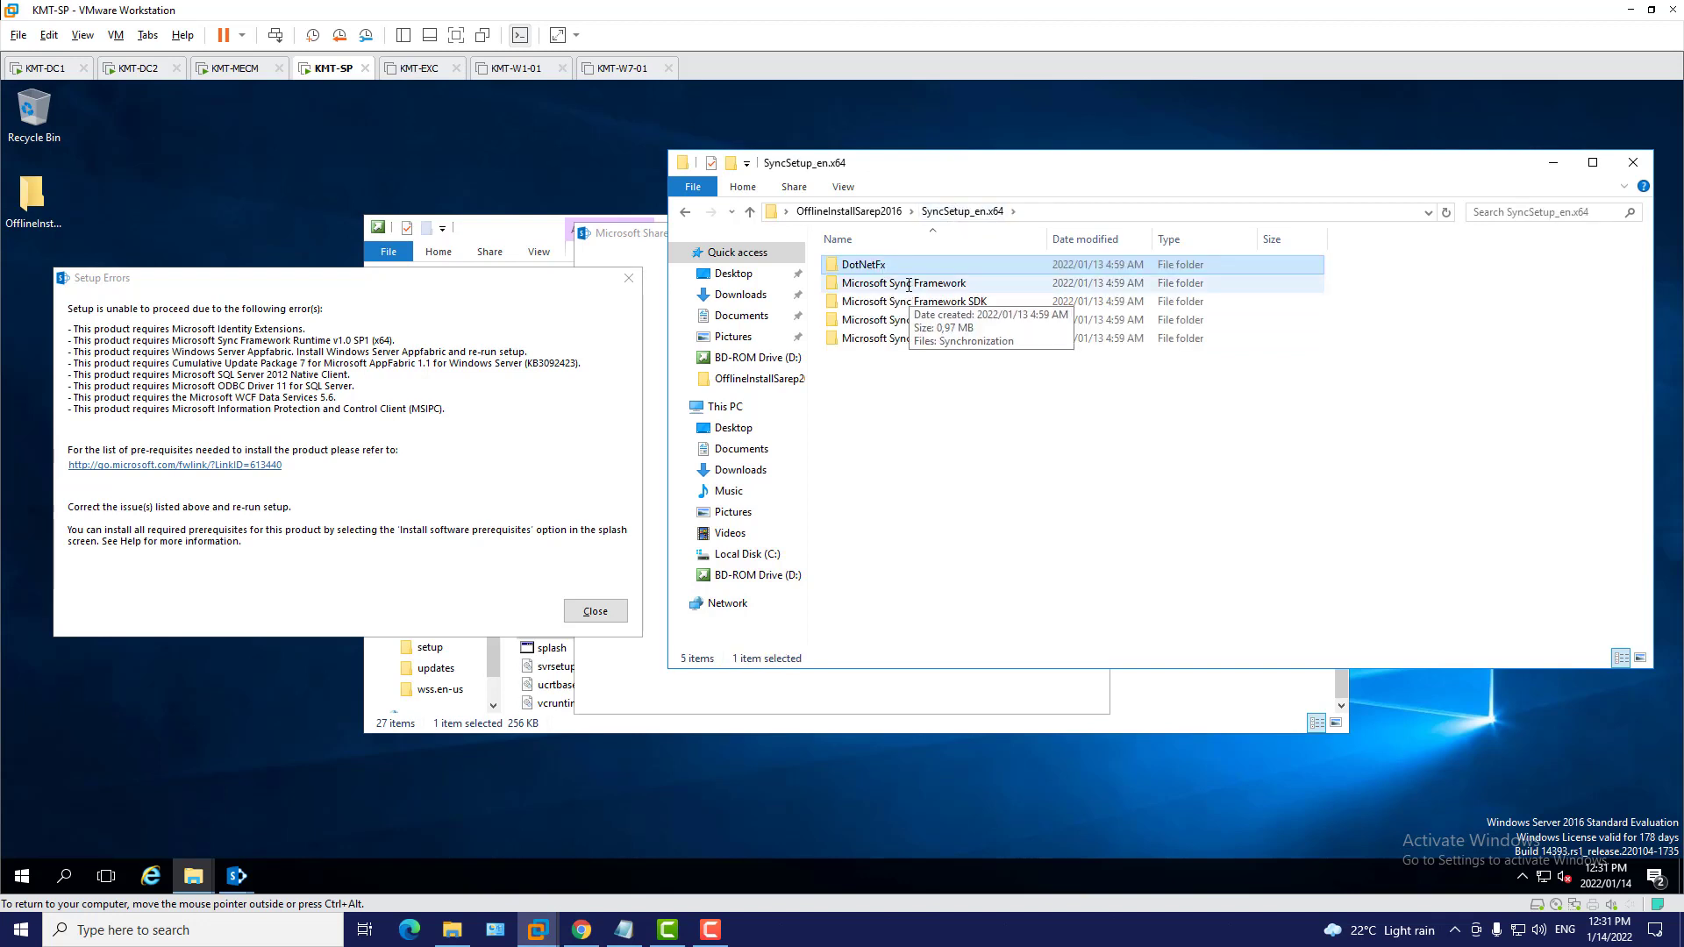
# Install Microsoft Sync Framework Runtime v1.0 SP1 (x64) from the Synchronization package in the Microsoft Sync Framework folder, agreeing to the license
pyautogui.doubleClick(908, 283)
pyautogui.doubleClick(892, 274)
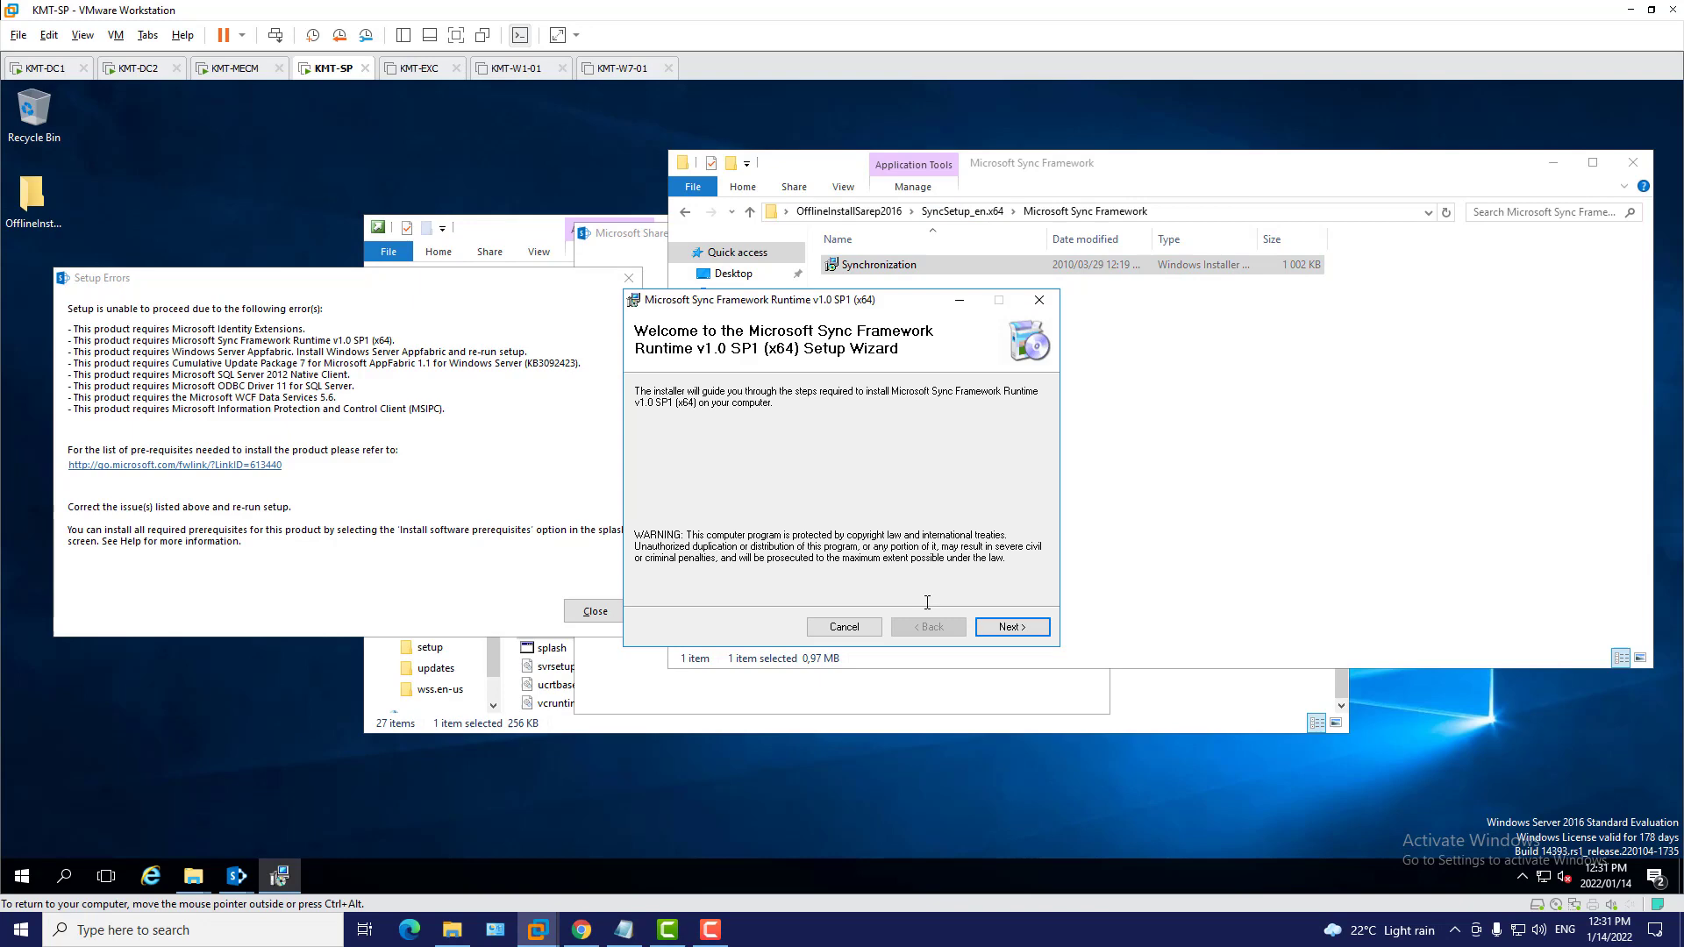
pyautogui.click(1011, 626)
pyautogui.click(822, 591)
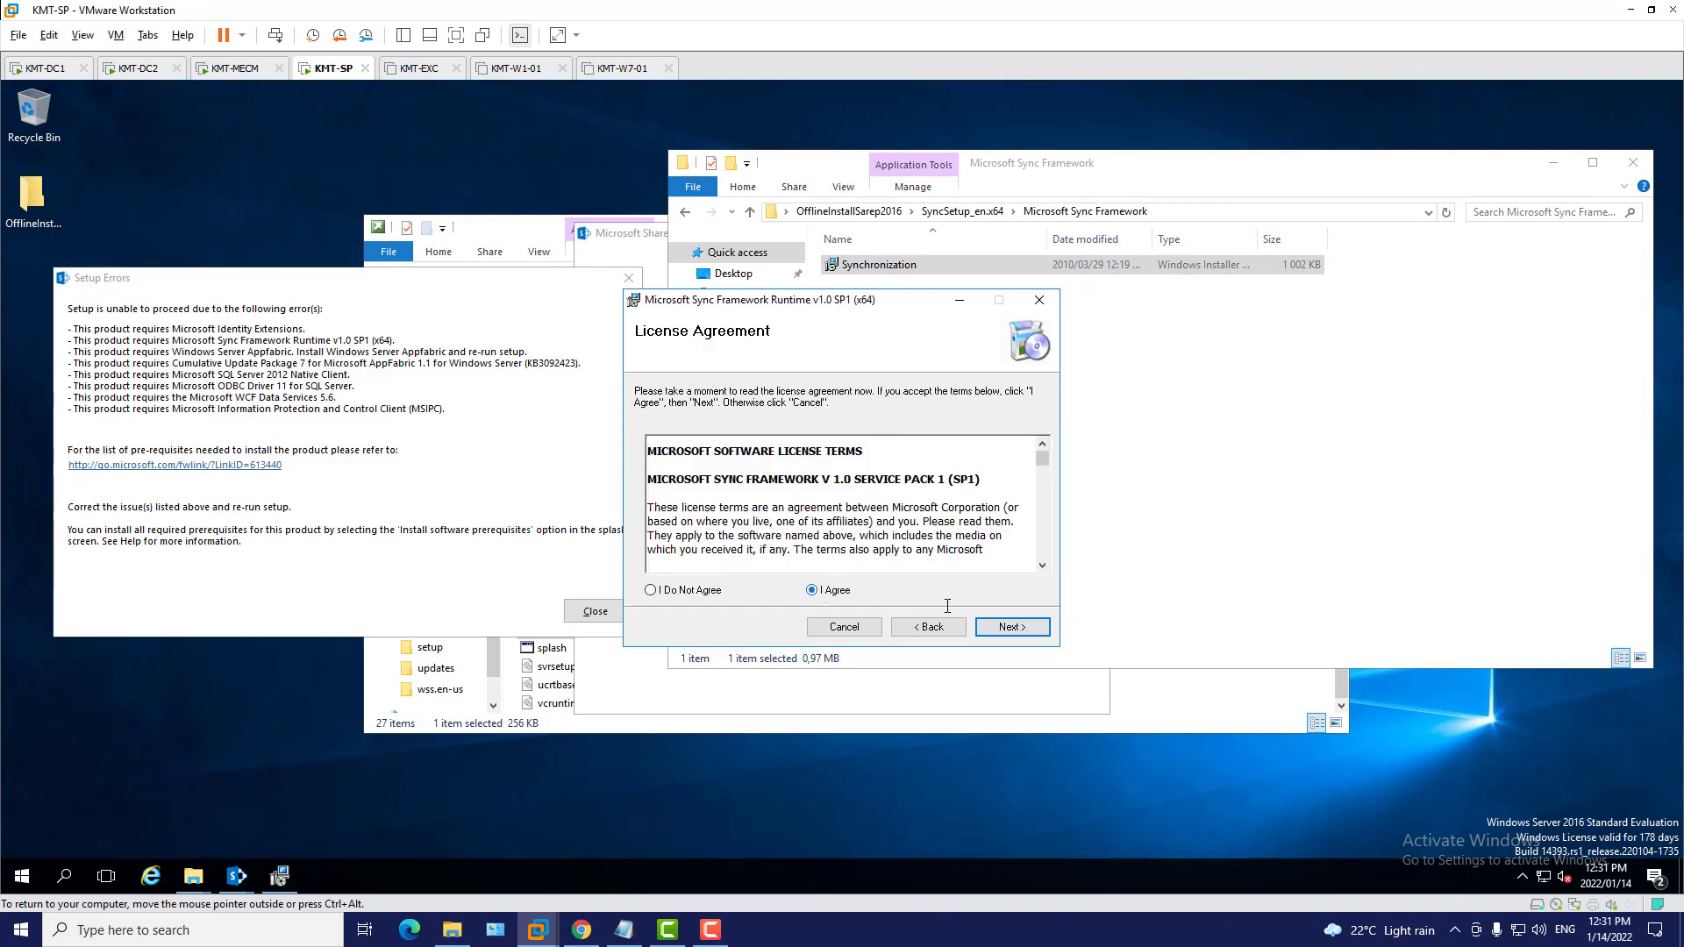
pyautogui.click(1013, 626)
pyautogui.click(1014, 627)
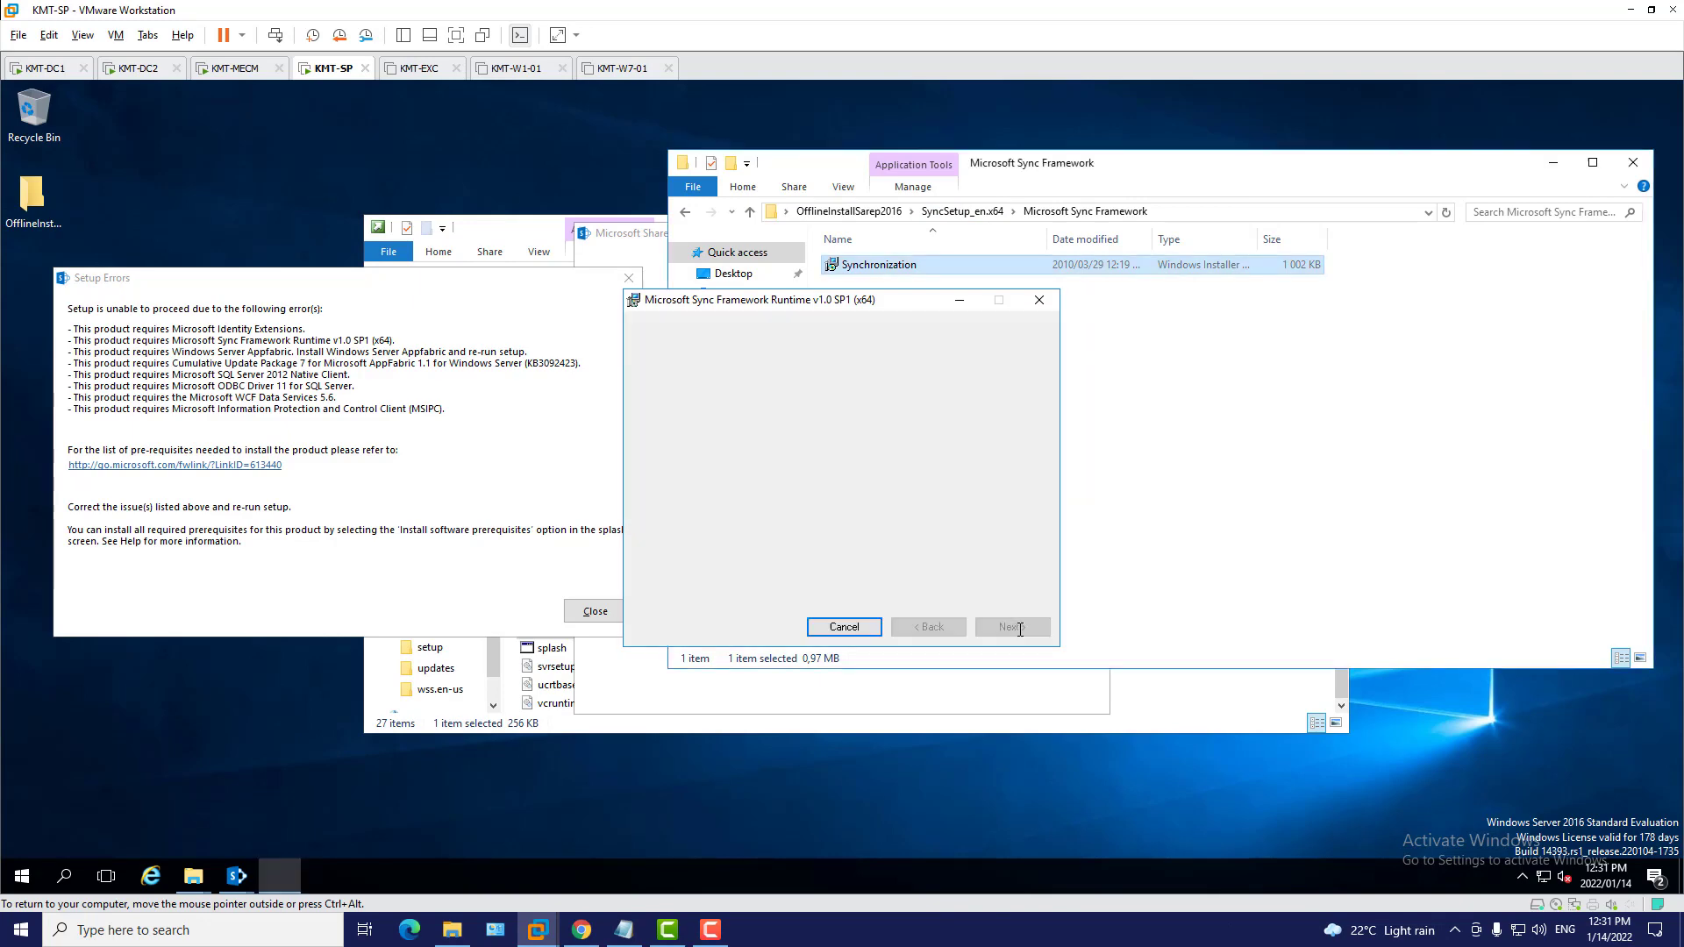
pyautogui.click(773, 598)
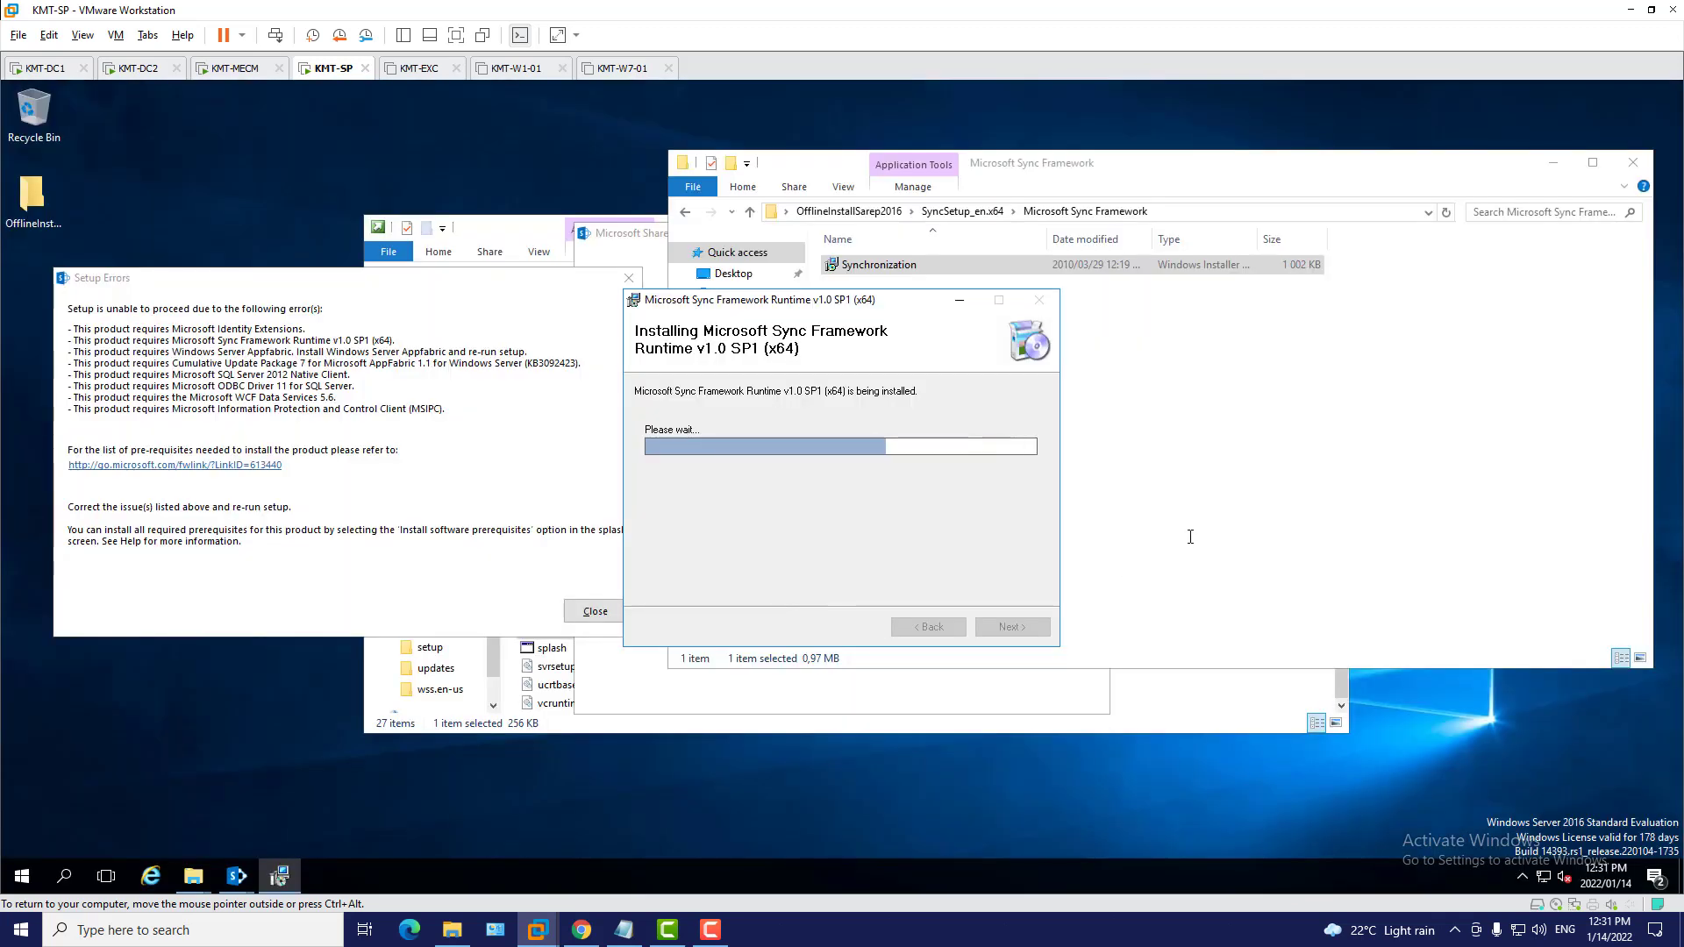
pyautogui.click(1044, 628)
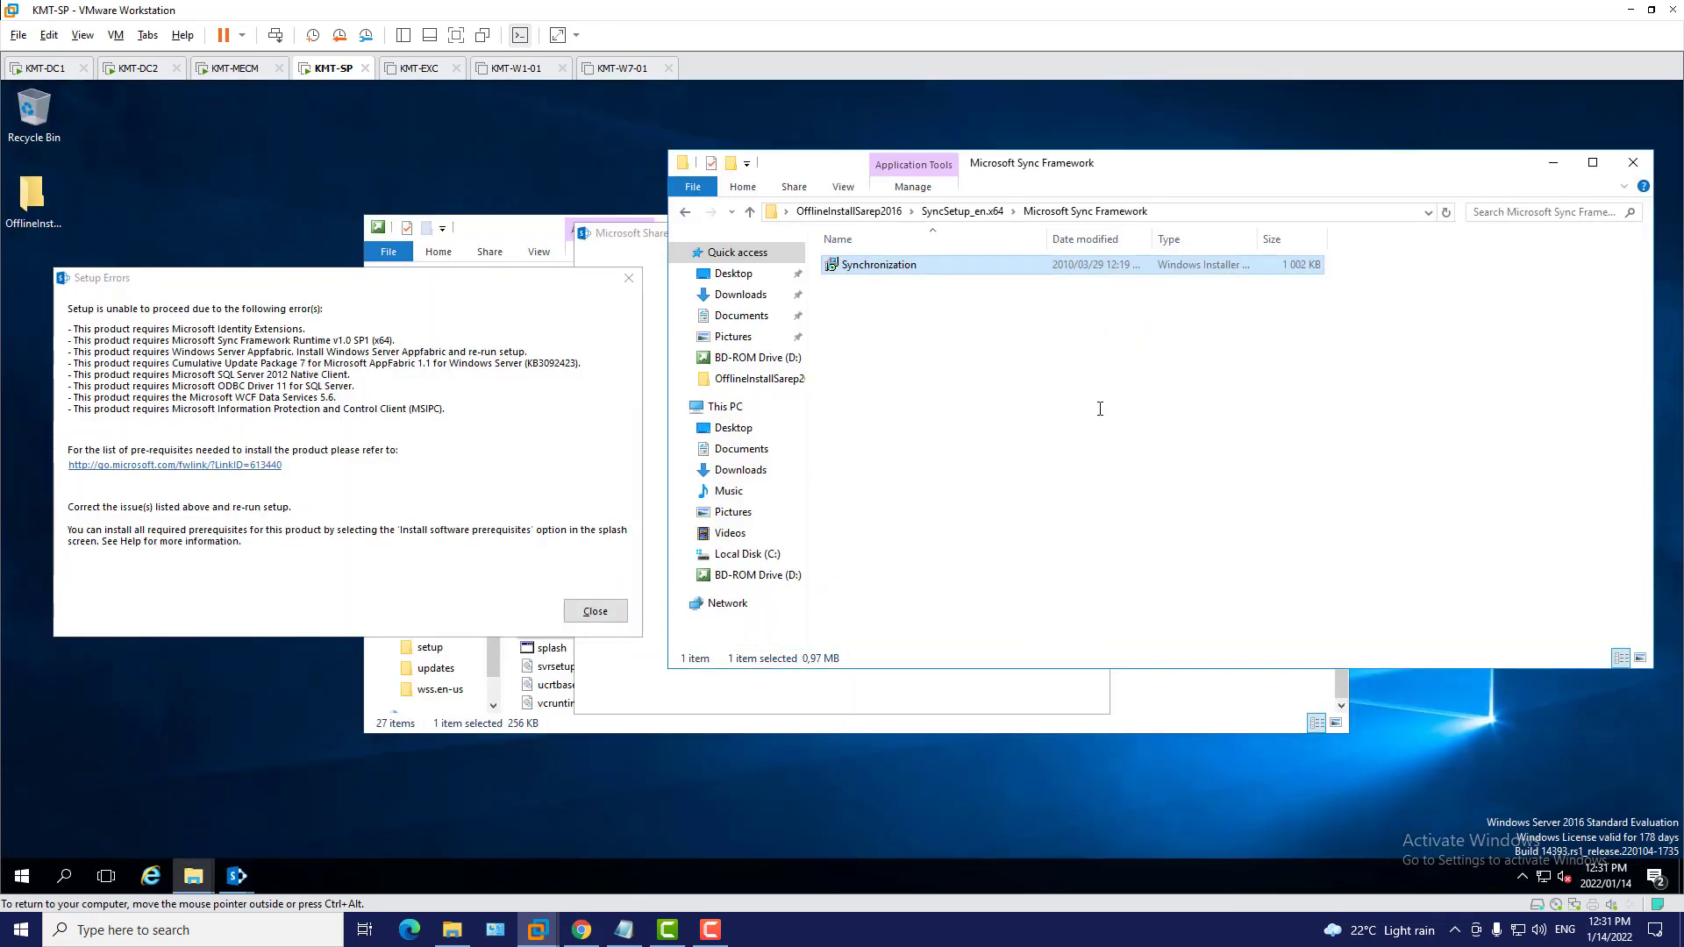
# Install Microsoft Sync Framework SDK v1.0 SP1 from the SyncSDK package in its SyncSetup_en.x64 subfolder, agreeing to the license
pyautogui.click(963, 212)
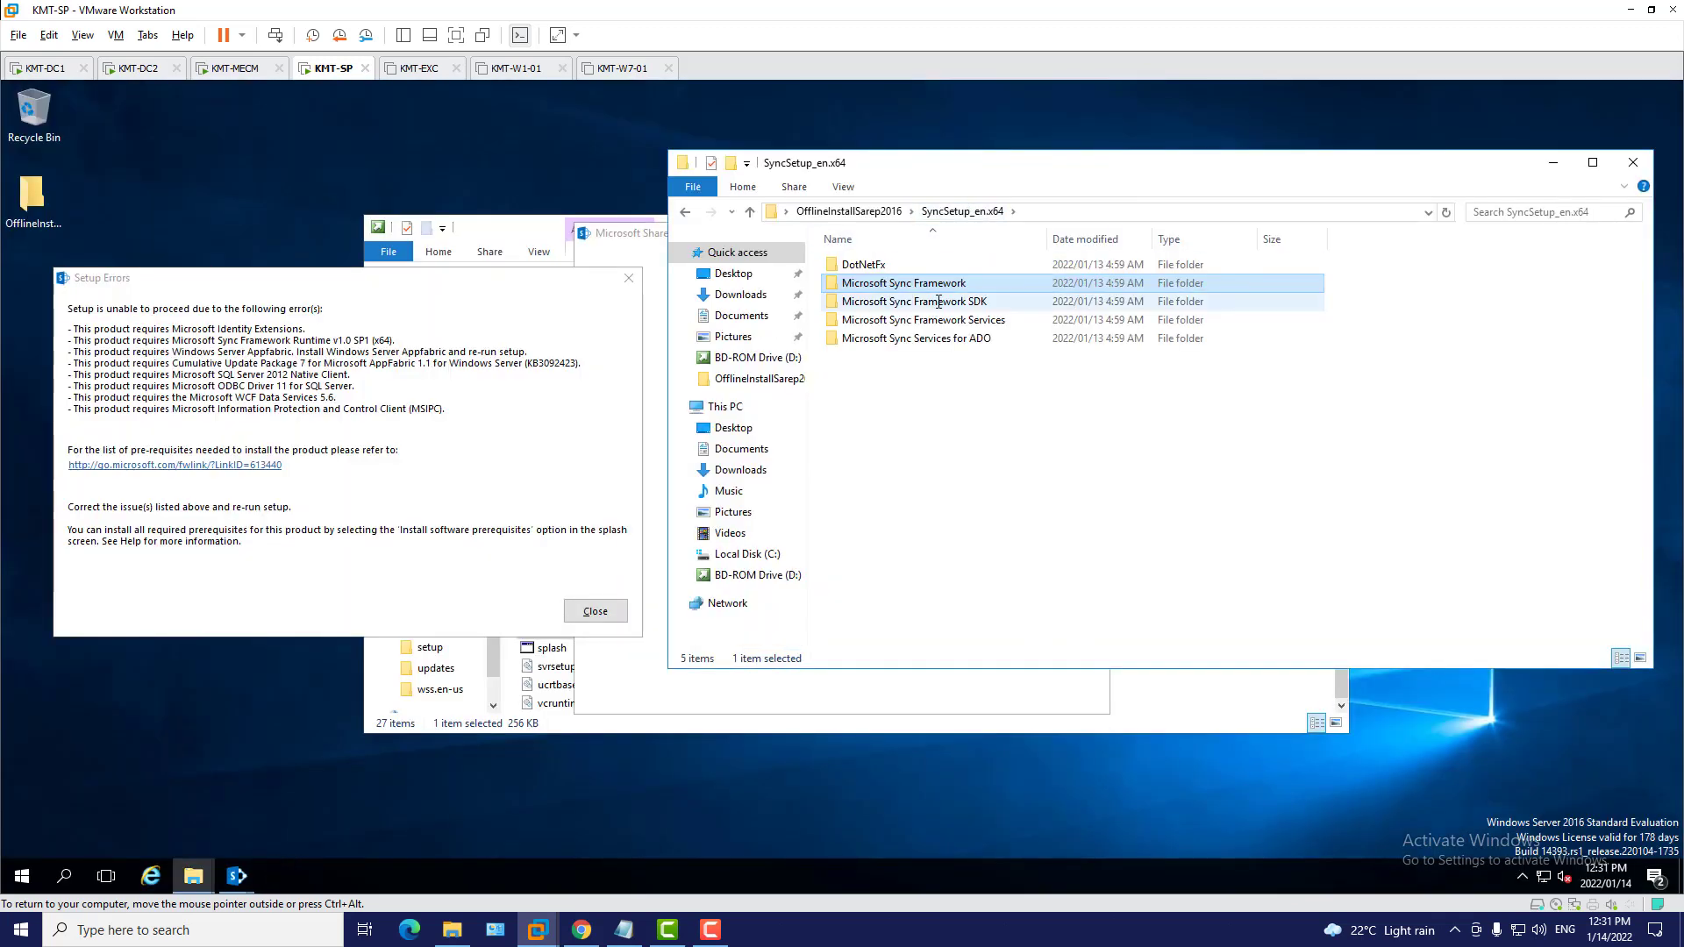
pyautogui.doubleClick(939, 302)
pyautogui.doubleClick(862, 265)
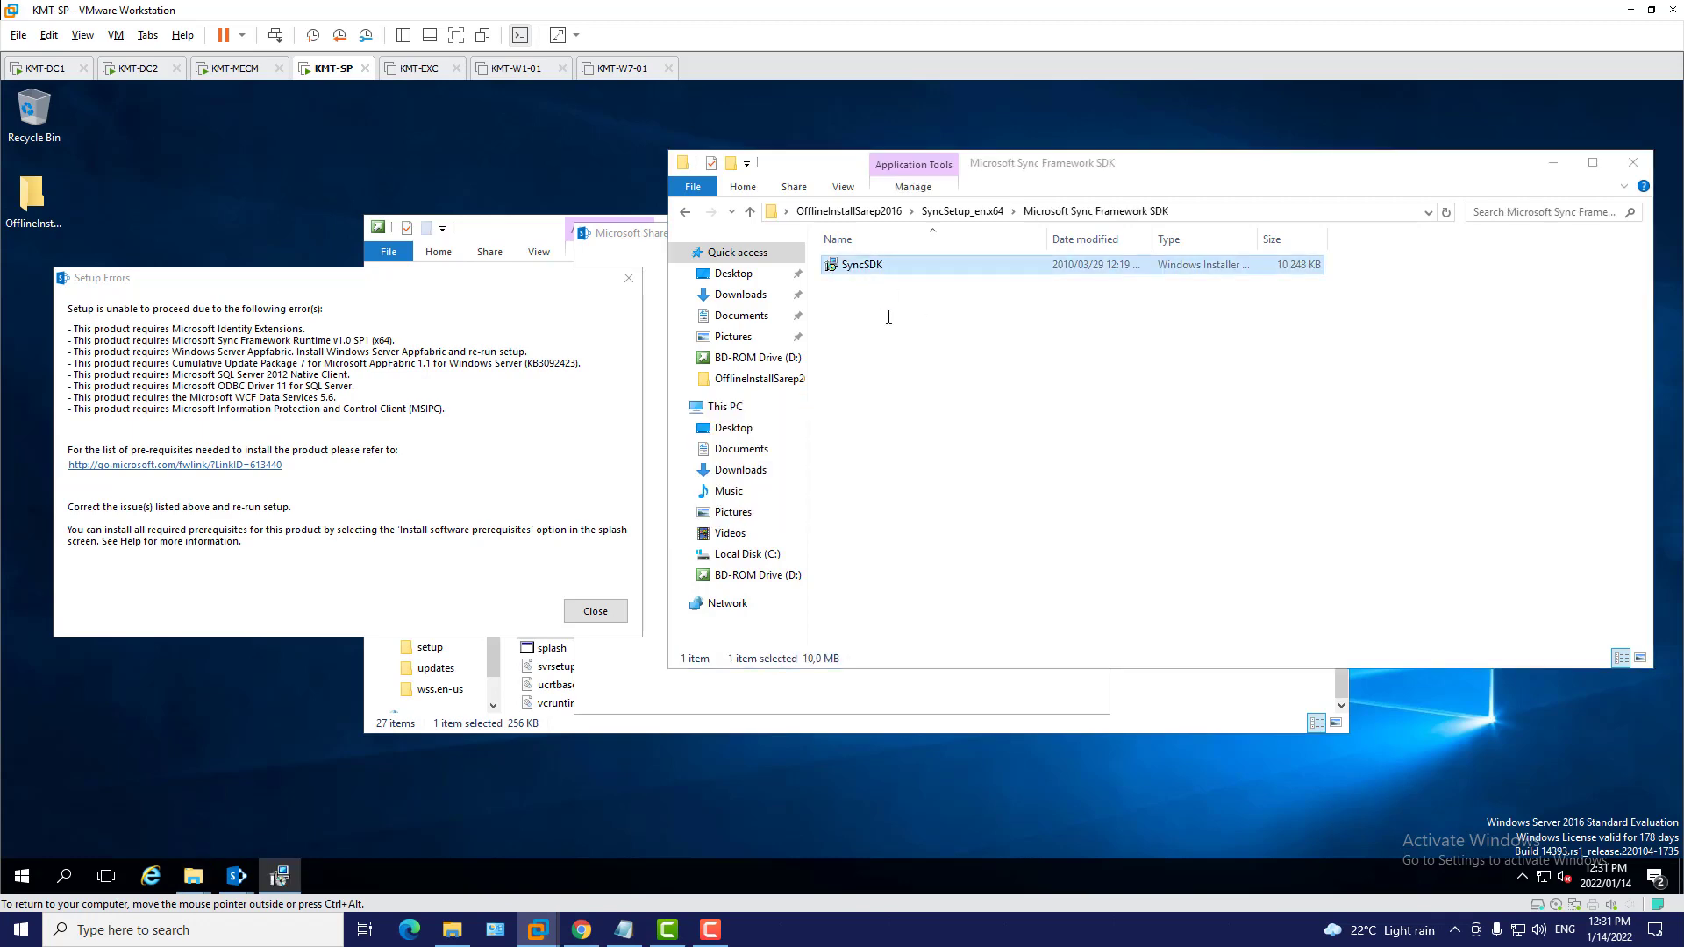
pyautogui.click(1030, 628)
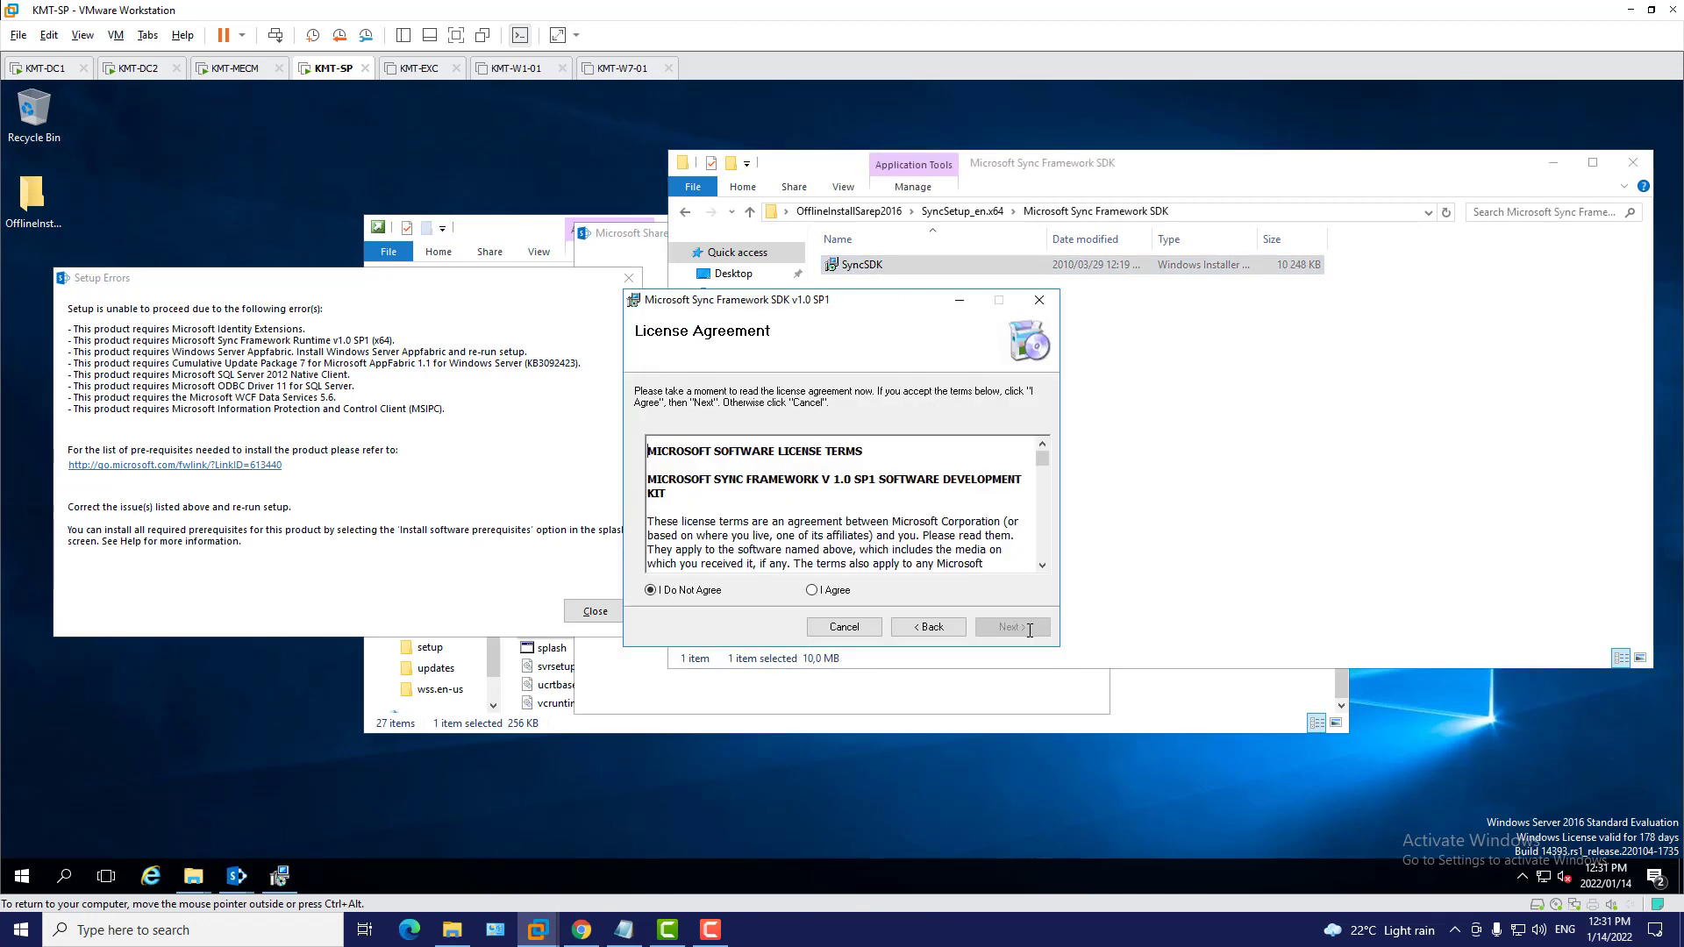
pyautogui.click(833, 590)
pyautogui.click(1047, 629)
pyautogui.click(1037, 628)
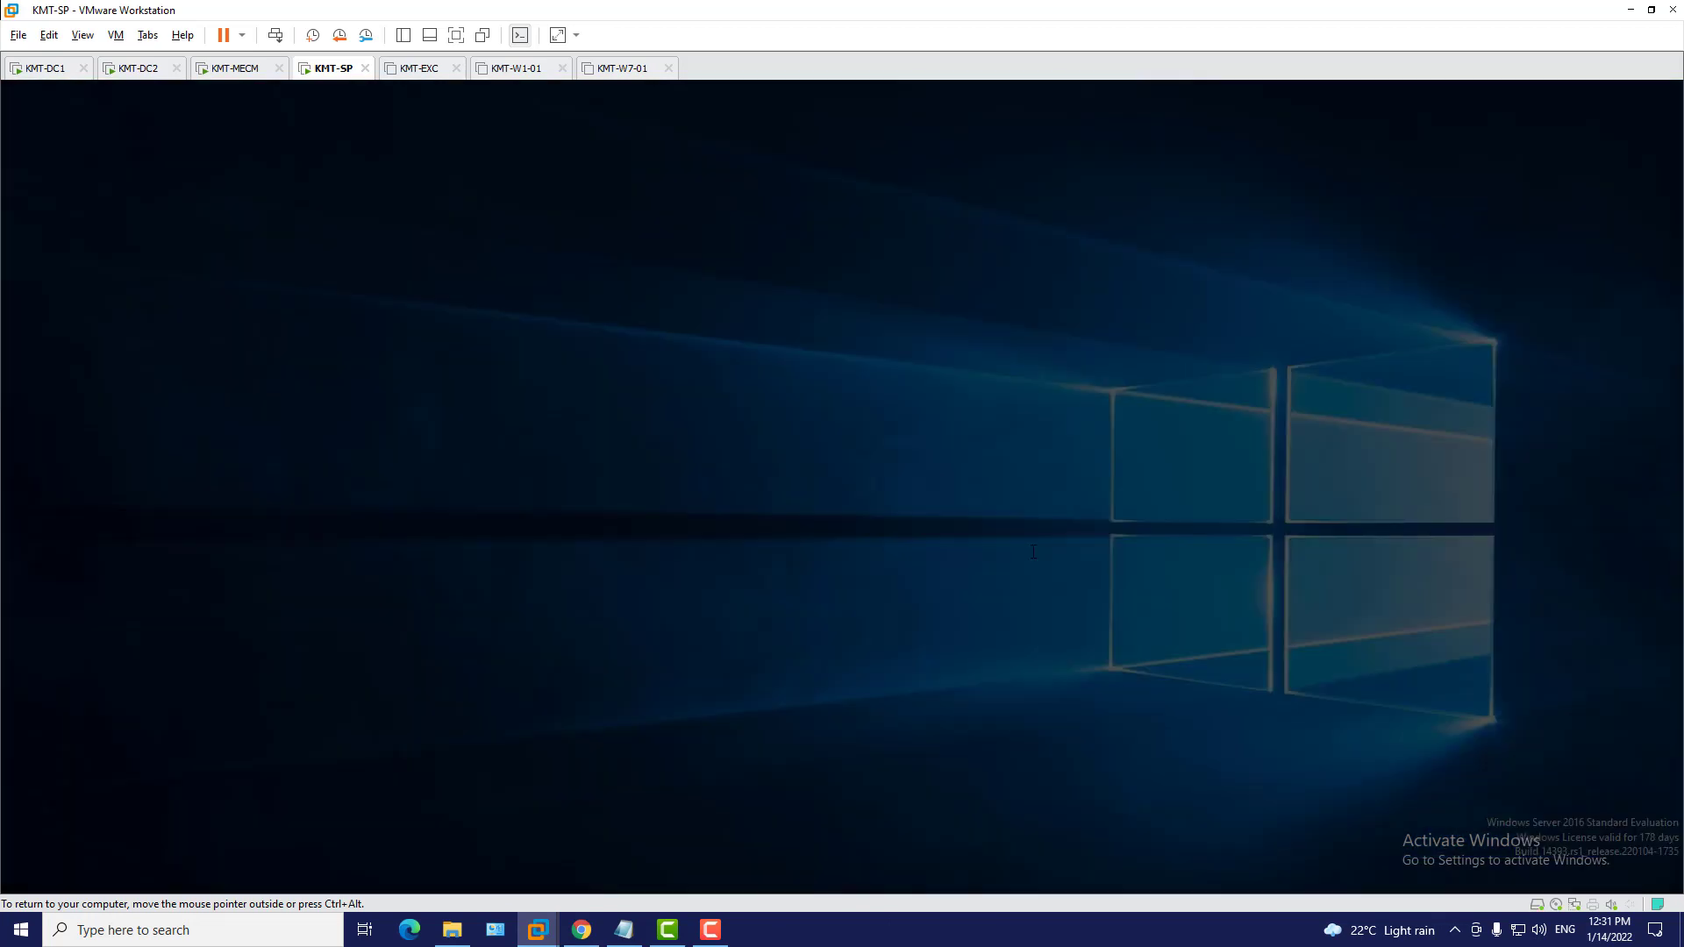
pyautogui.click(766, 603)
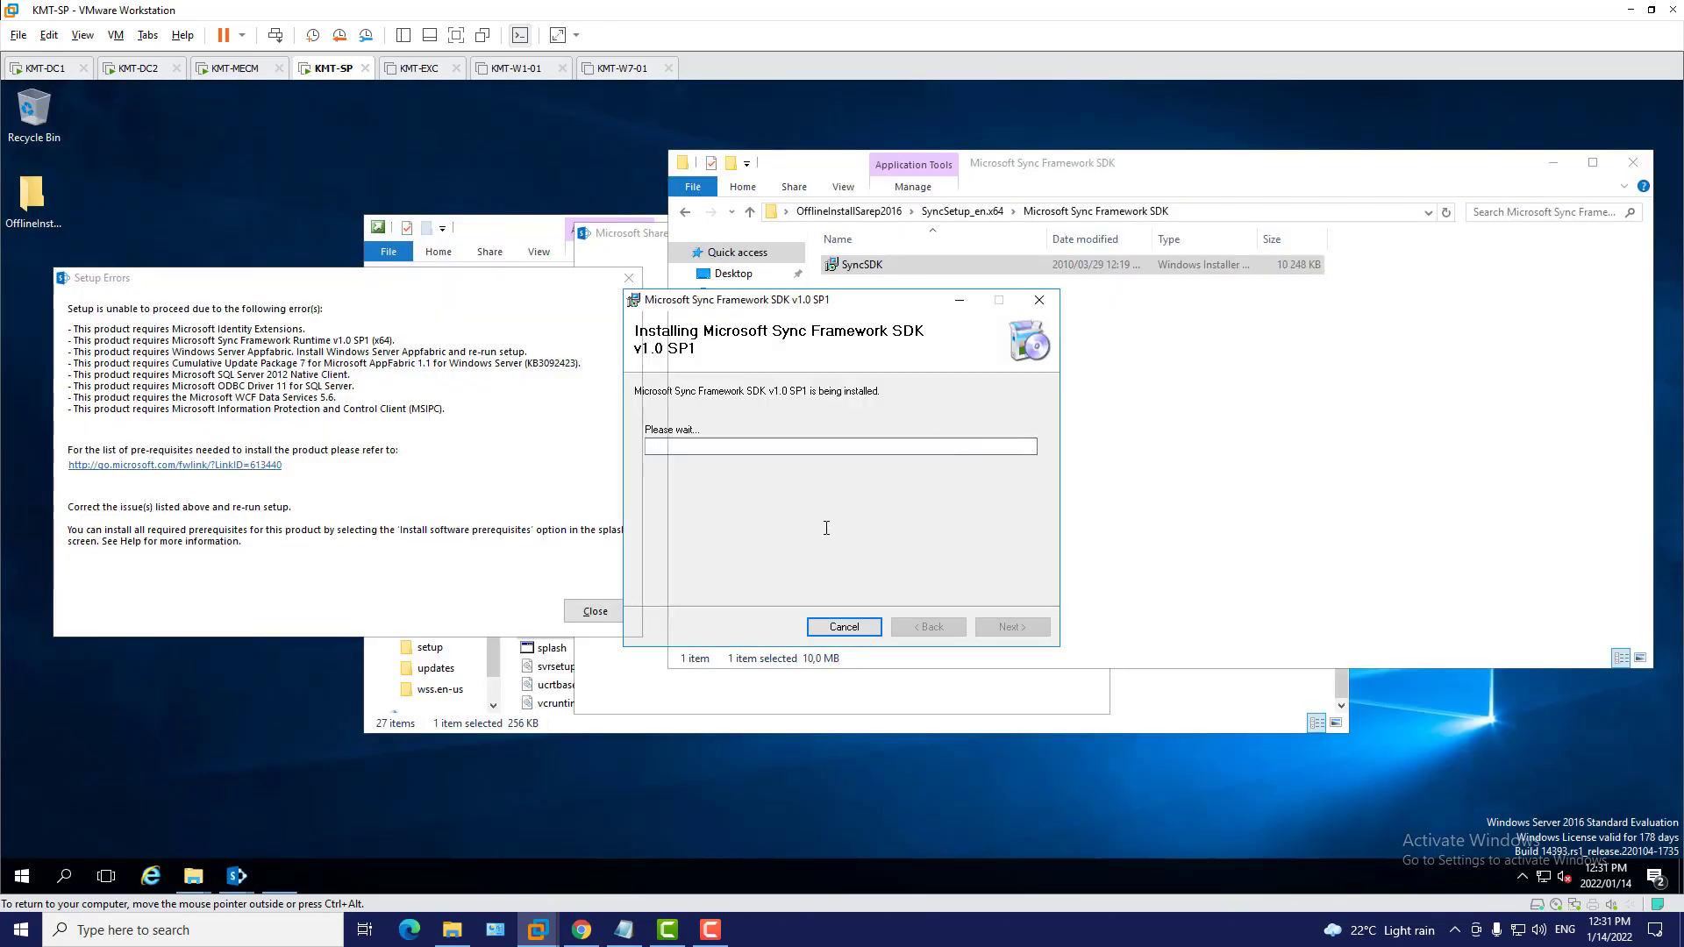
pyautogui.click(1013, 627)
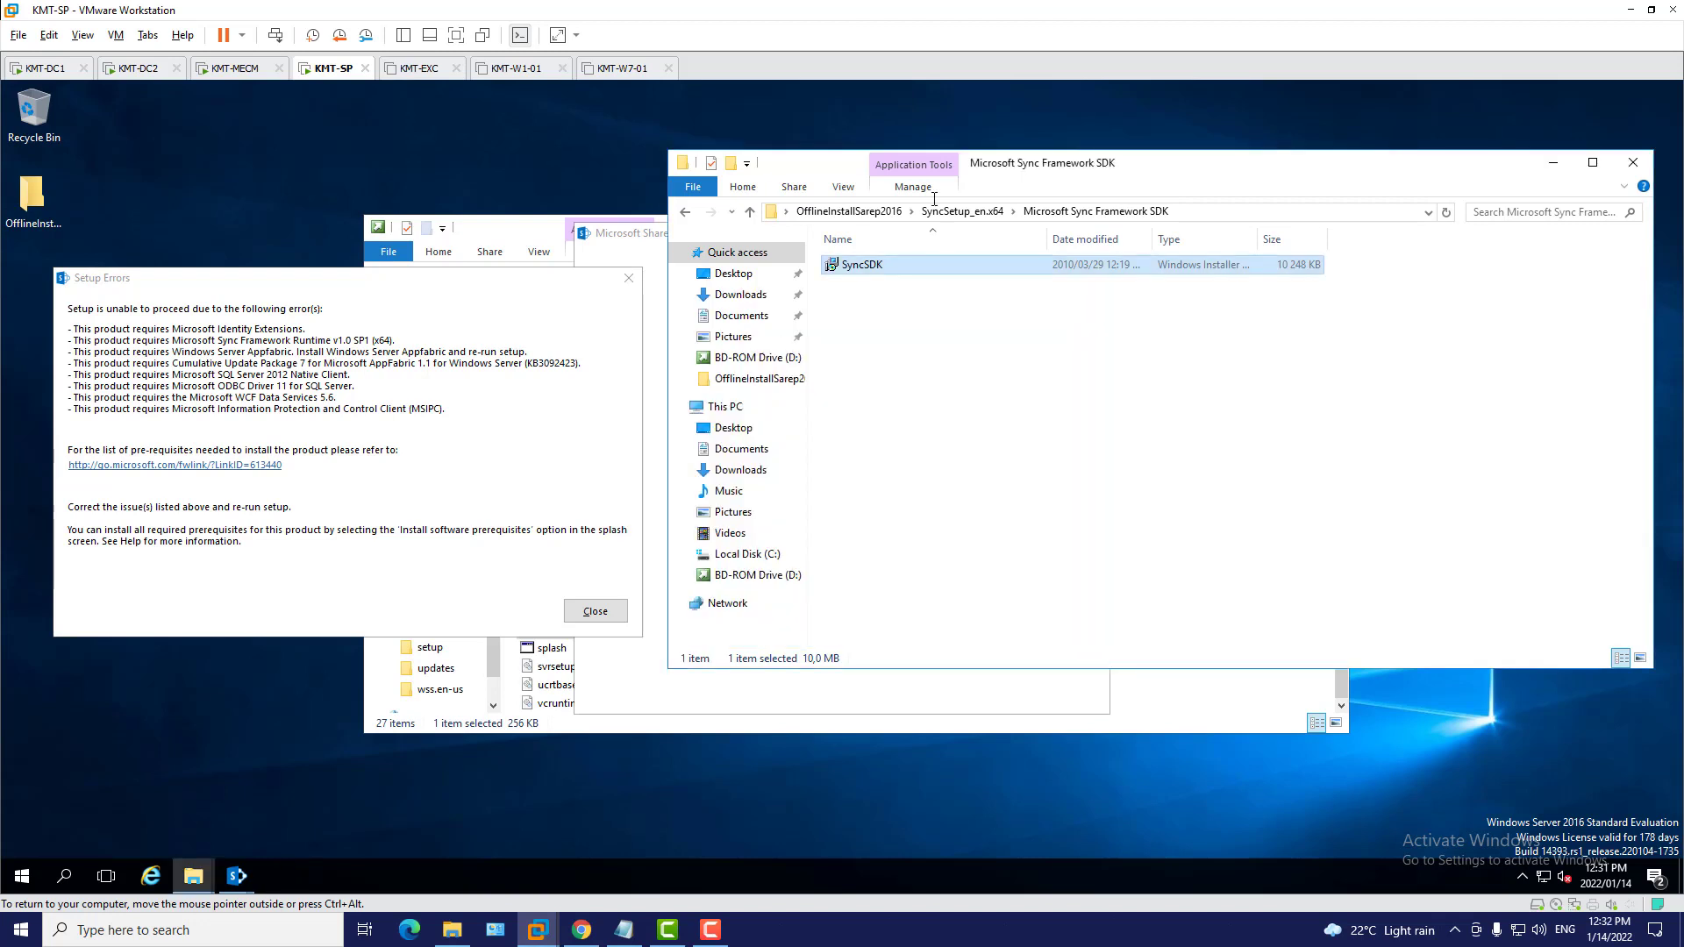
# Install Microsoft Sync Framework Services v1.0 SP1 (x64) from the ProviderServices package in its SyncSetup_en.x64 subfolder, agreeing to the license
pyautogui.click(961, 209)
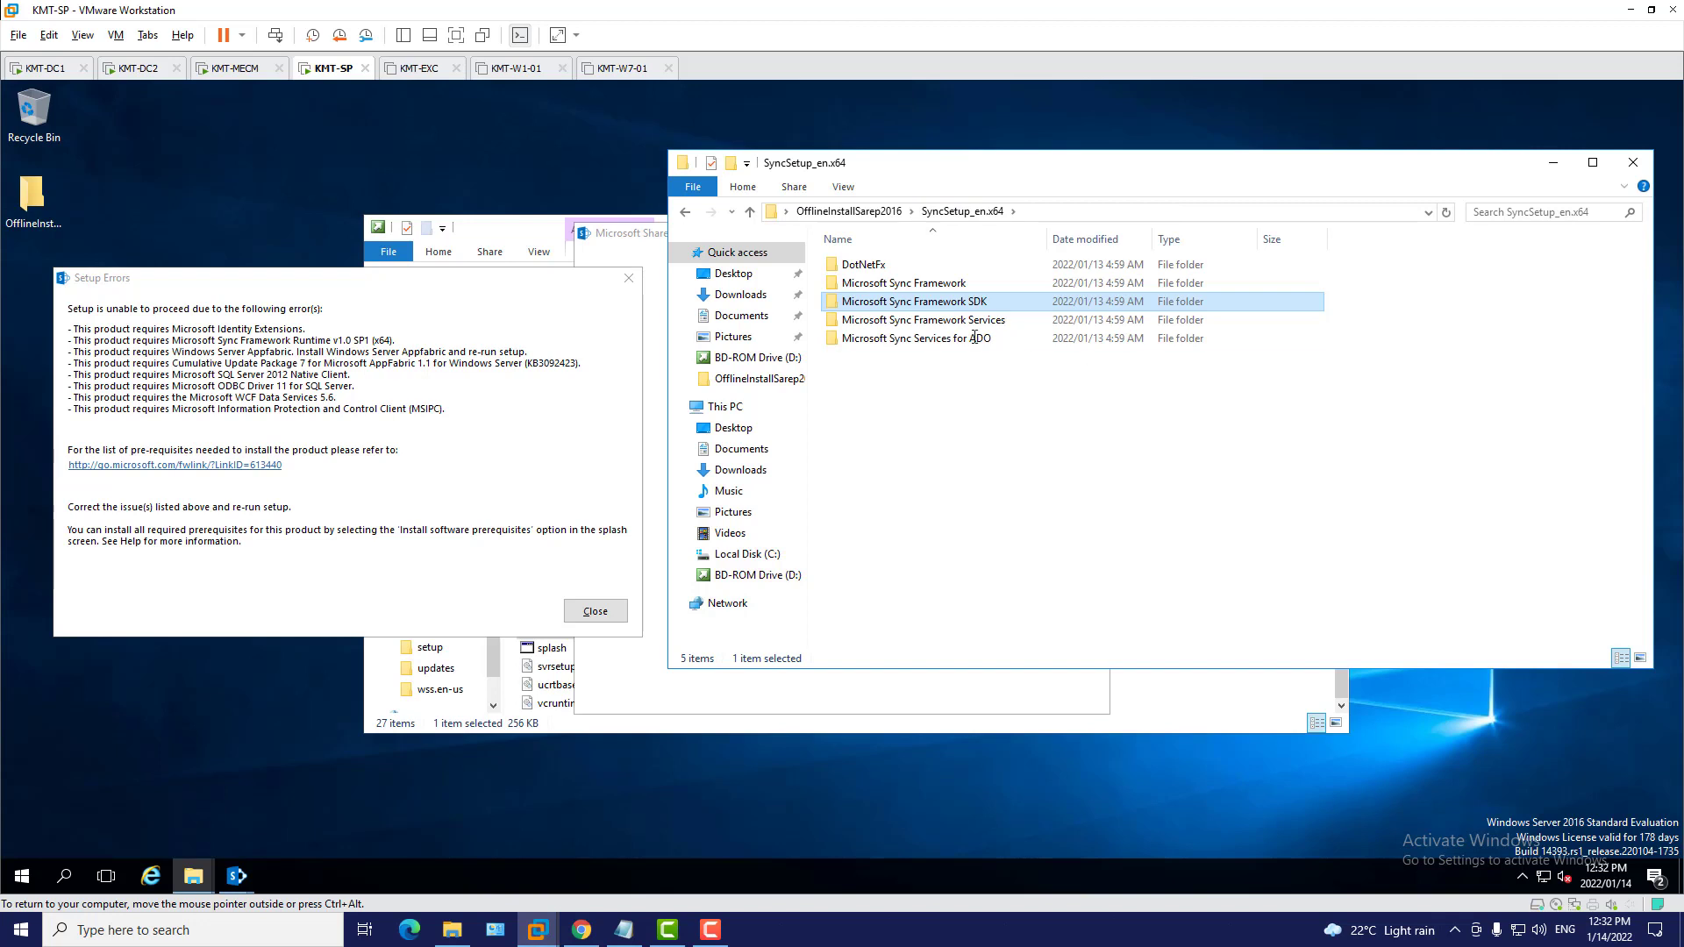
pyautogui.doubleClick(967, 319)
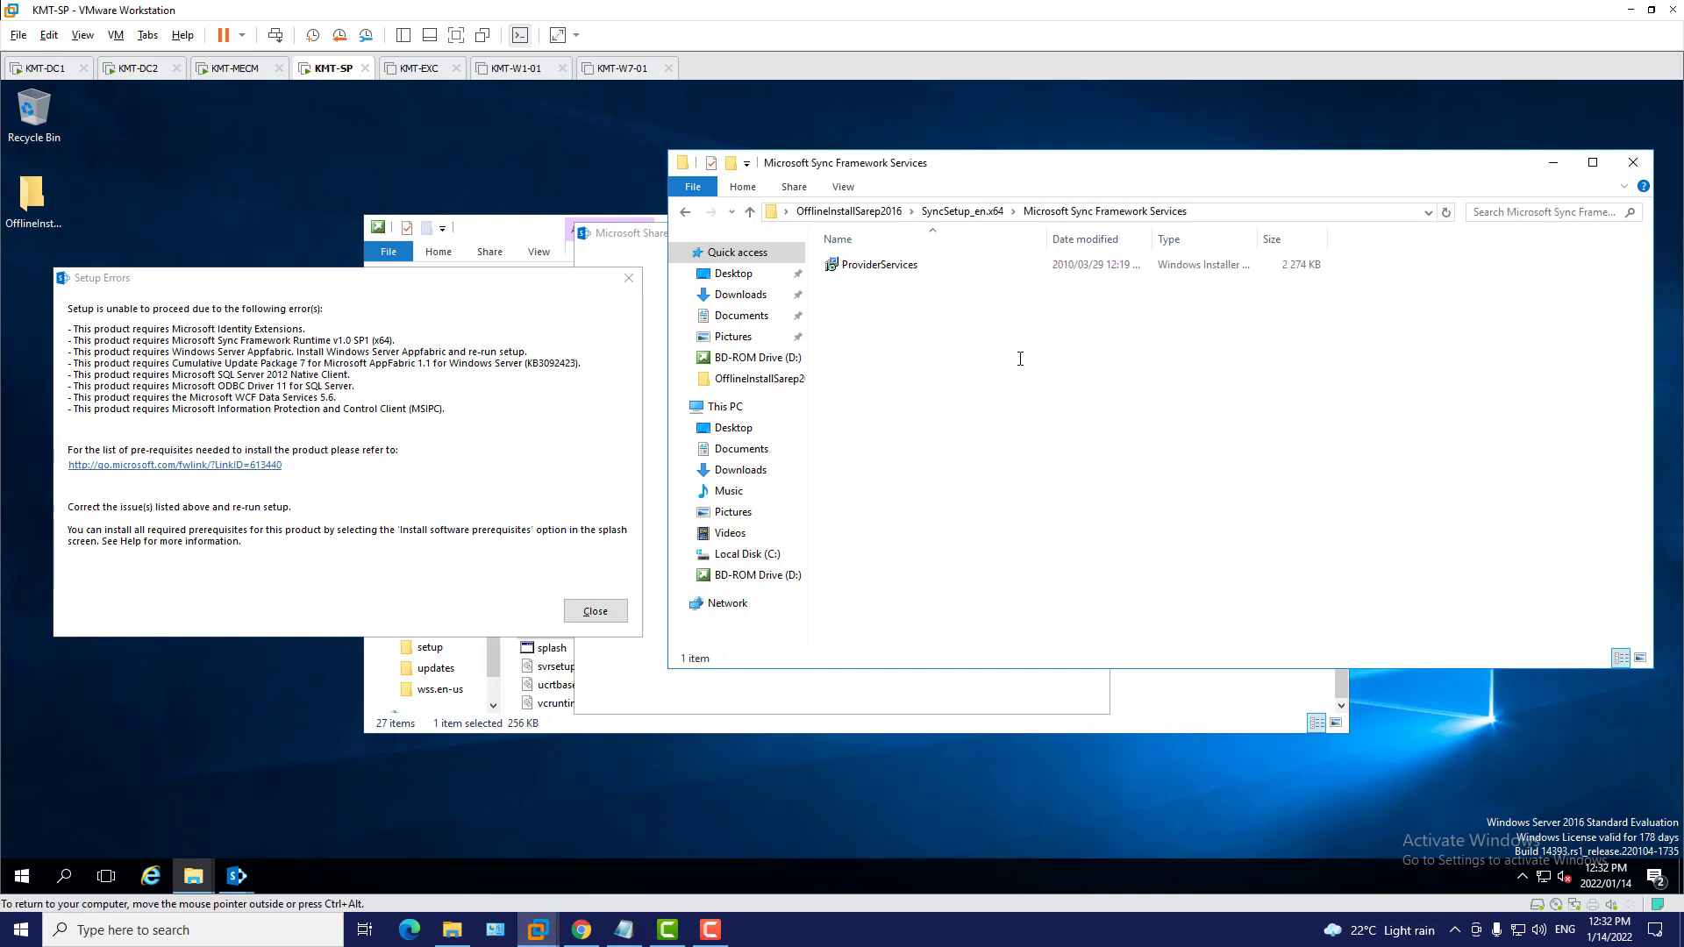
pyautogui.click(875, 268)
pyautogui.doubleClick(876, 267)
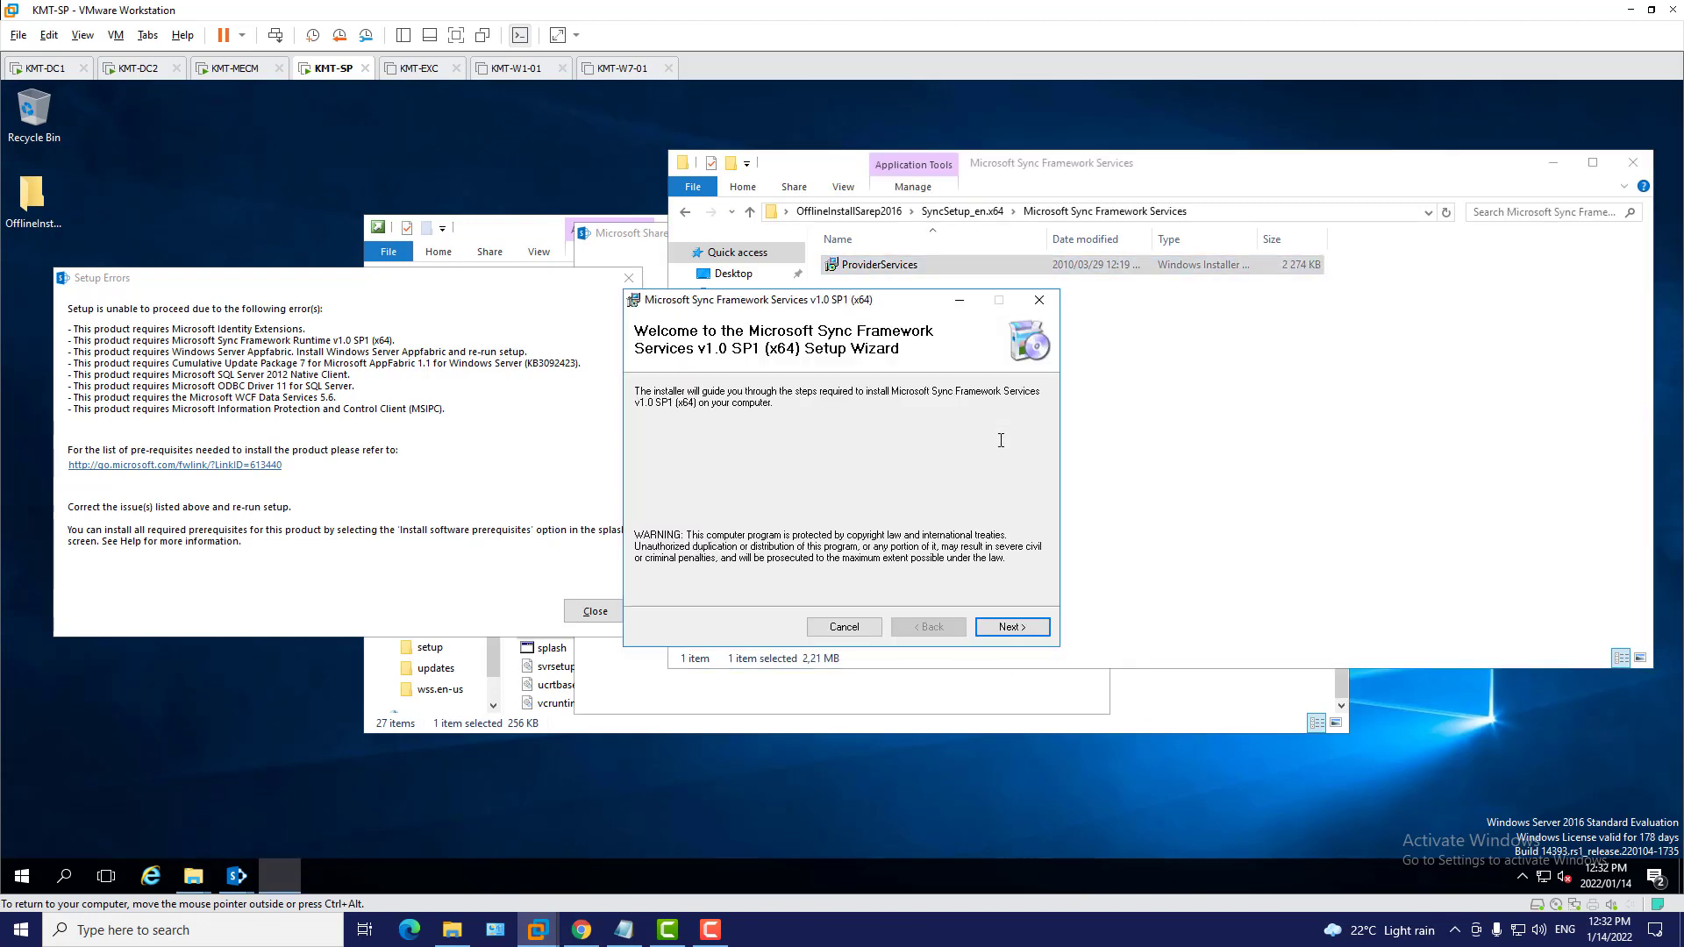
pyautogui.click(1012, 628)
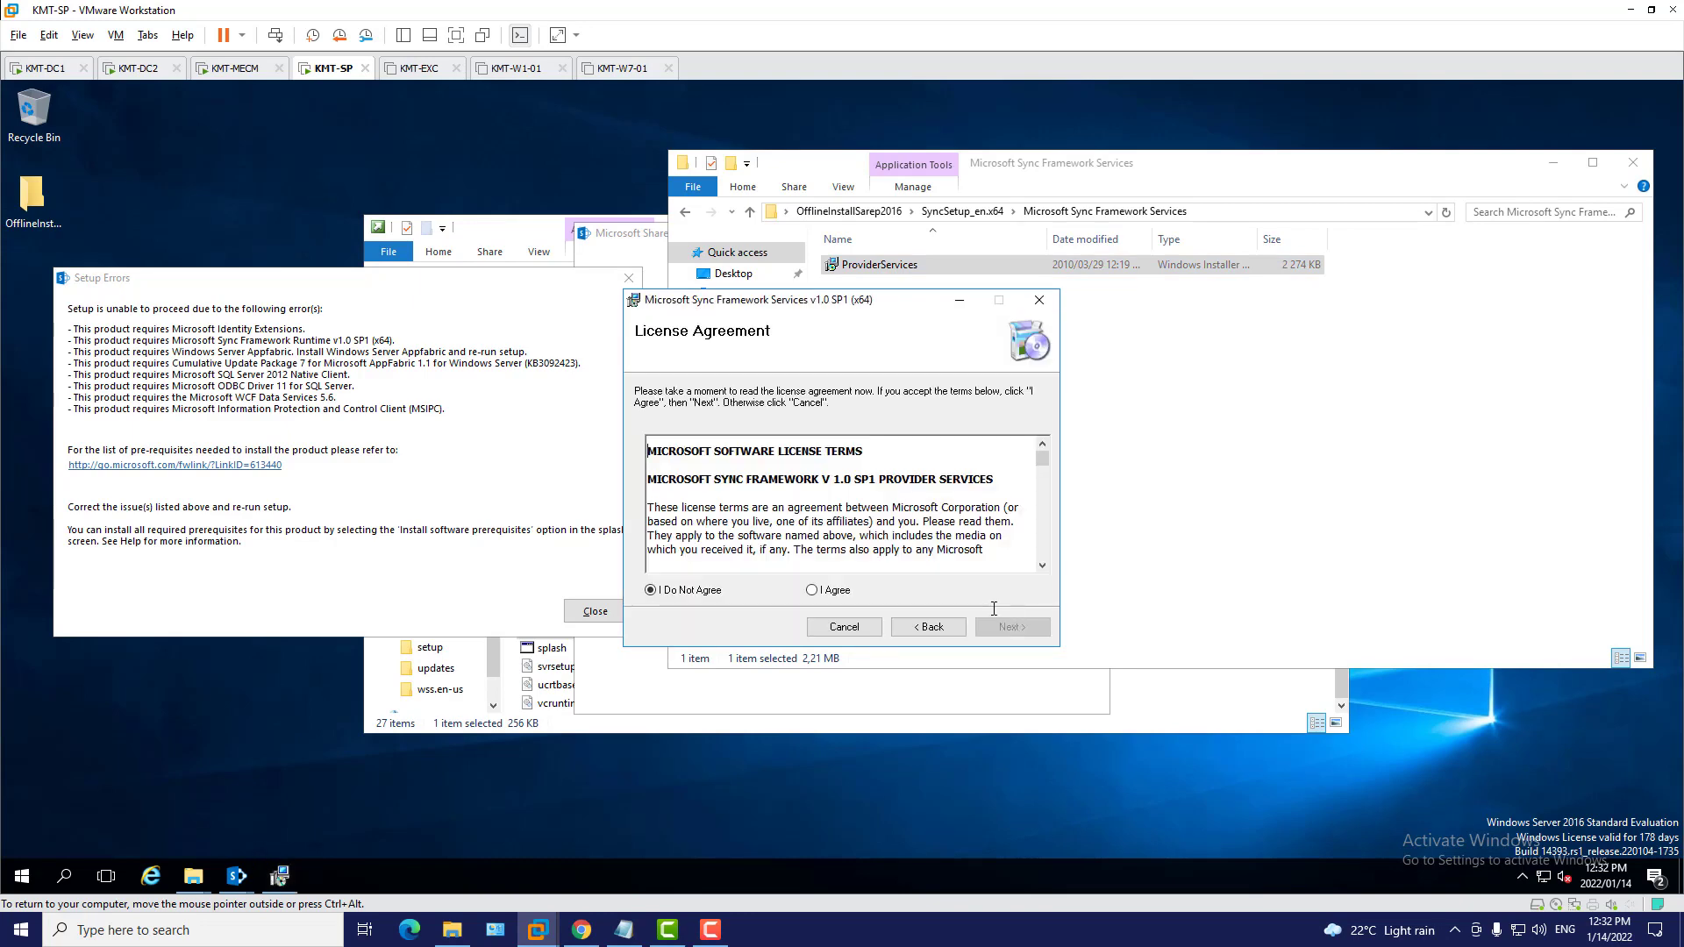
pyautogui.click(840, 589)
pyautogui.click(1013, 627)
pyautogui.click(1033, 627)
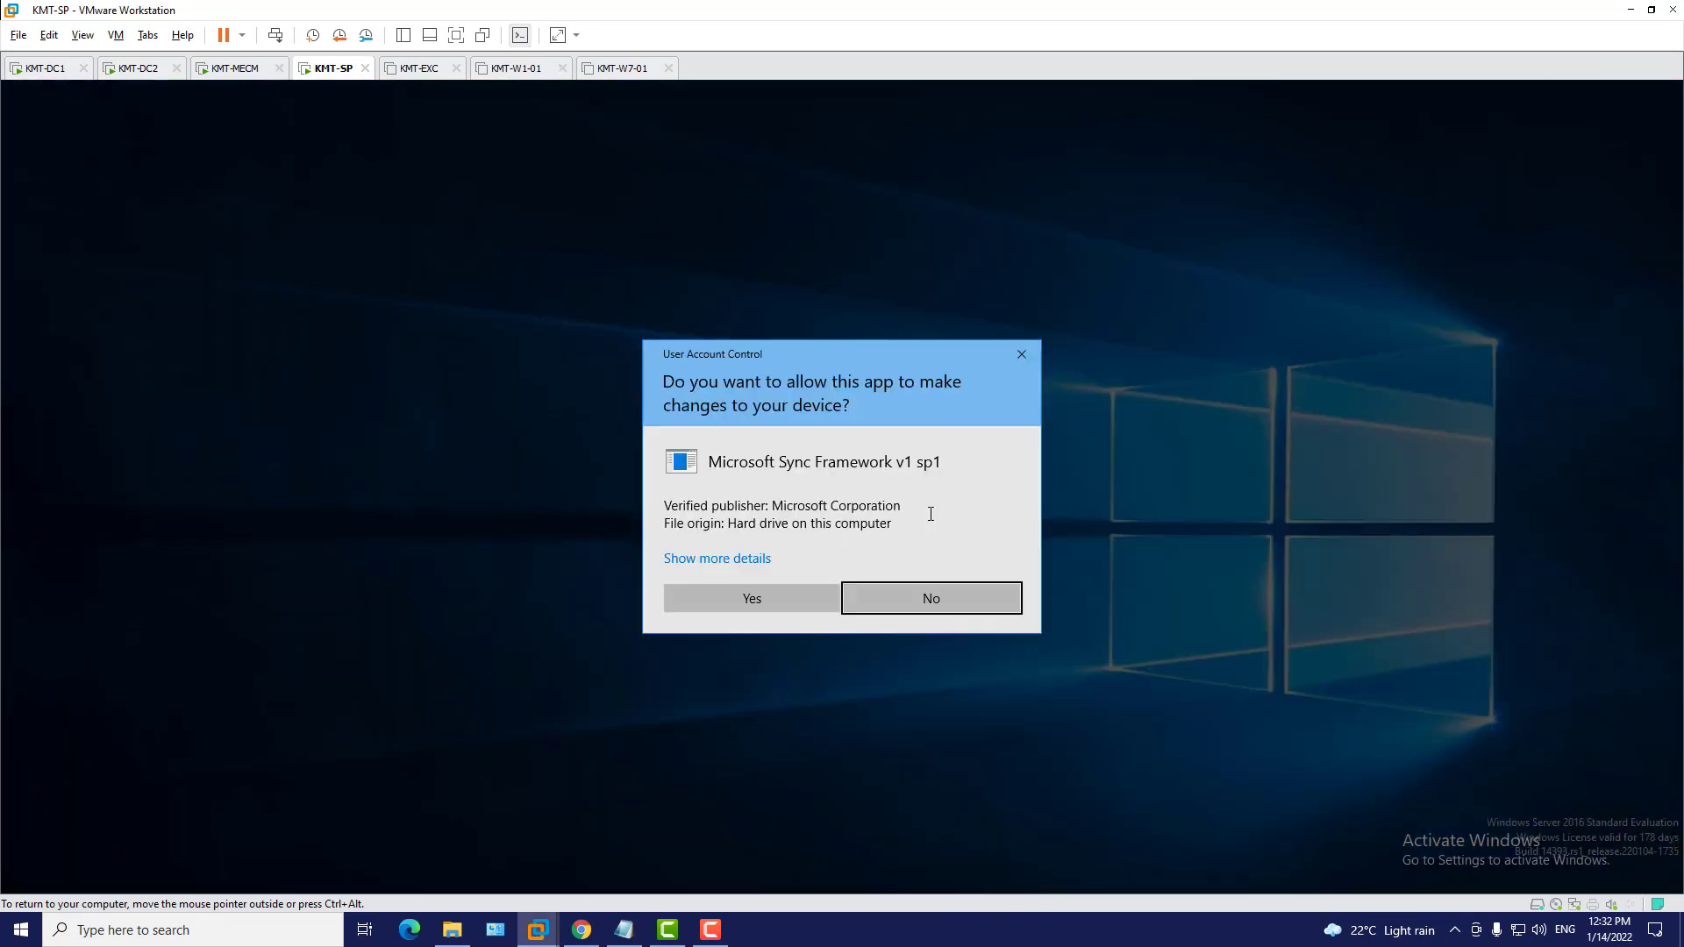
pyautogui.click(786, 598)
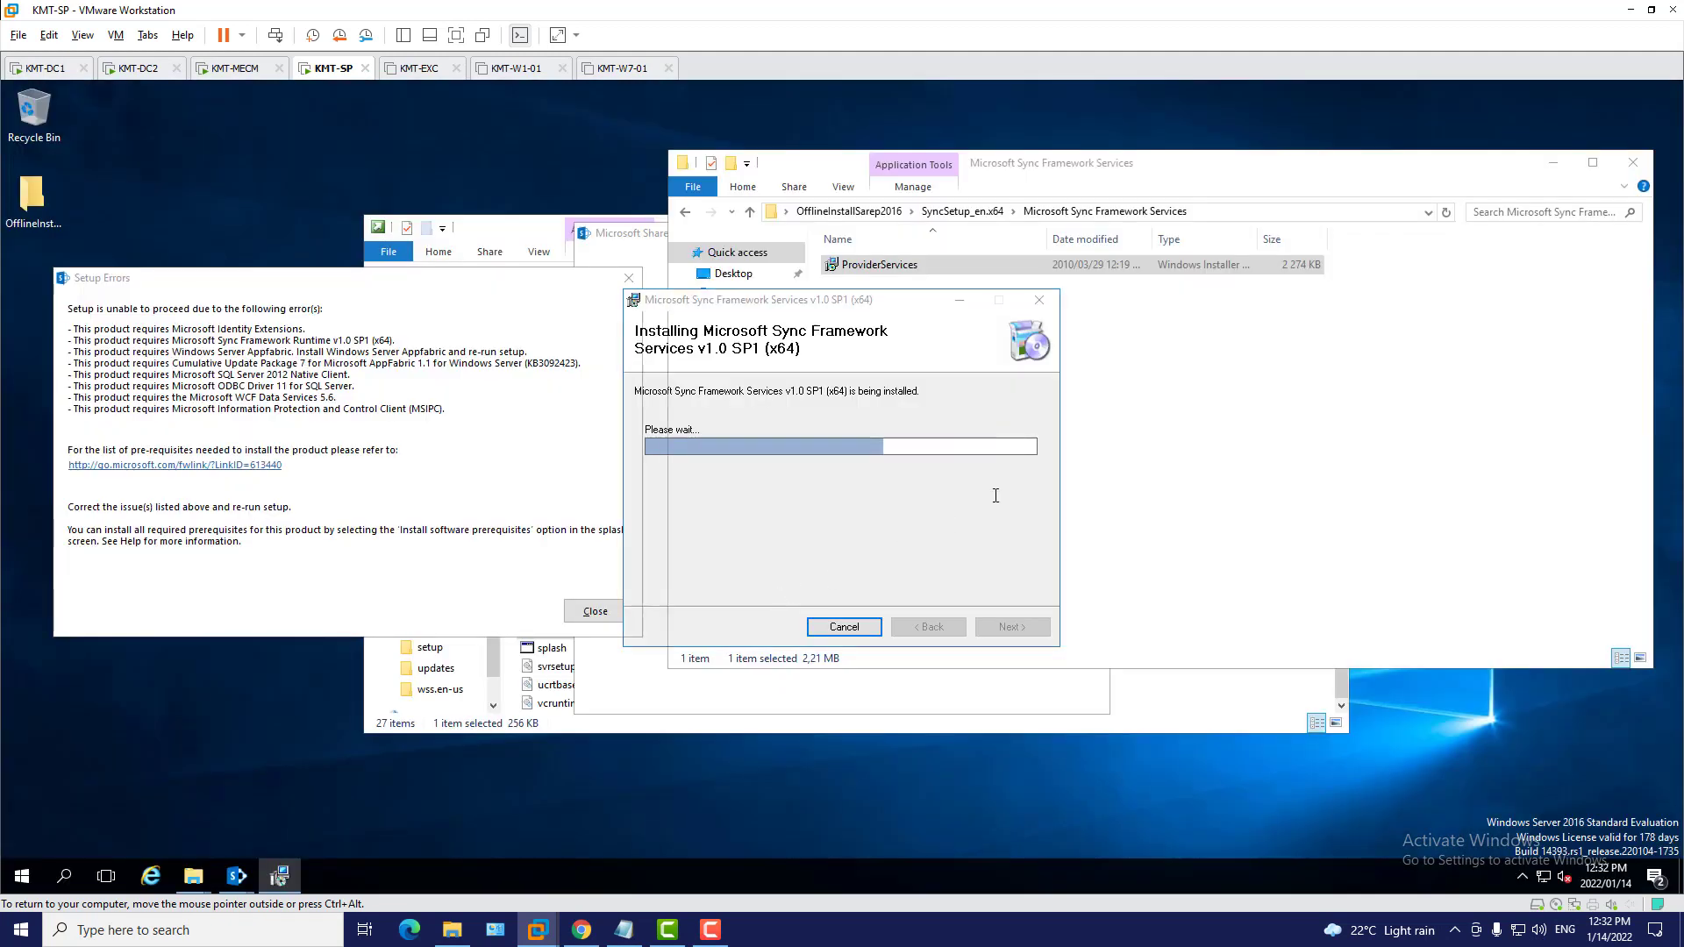
pyautogui.click(1013, 627)
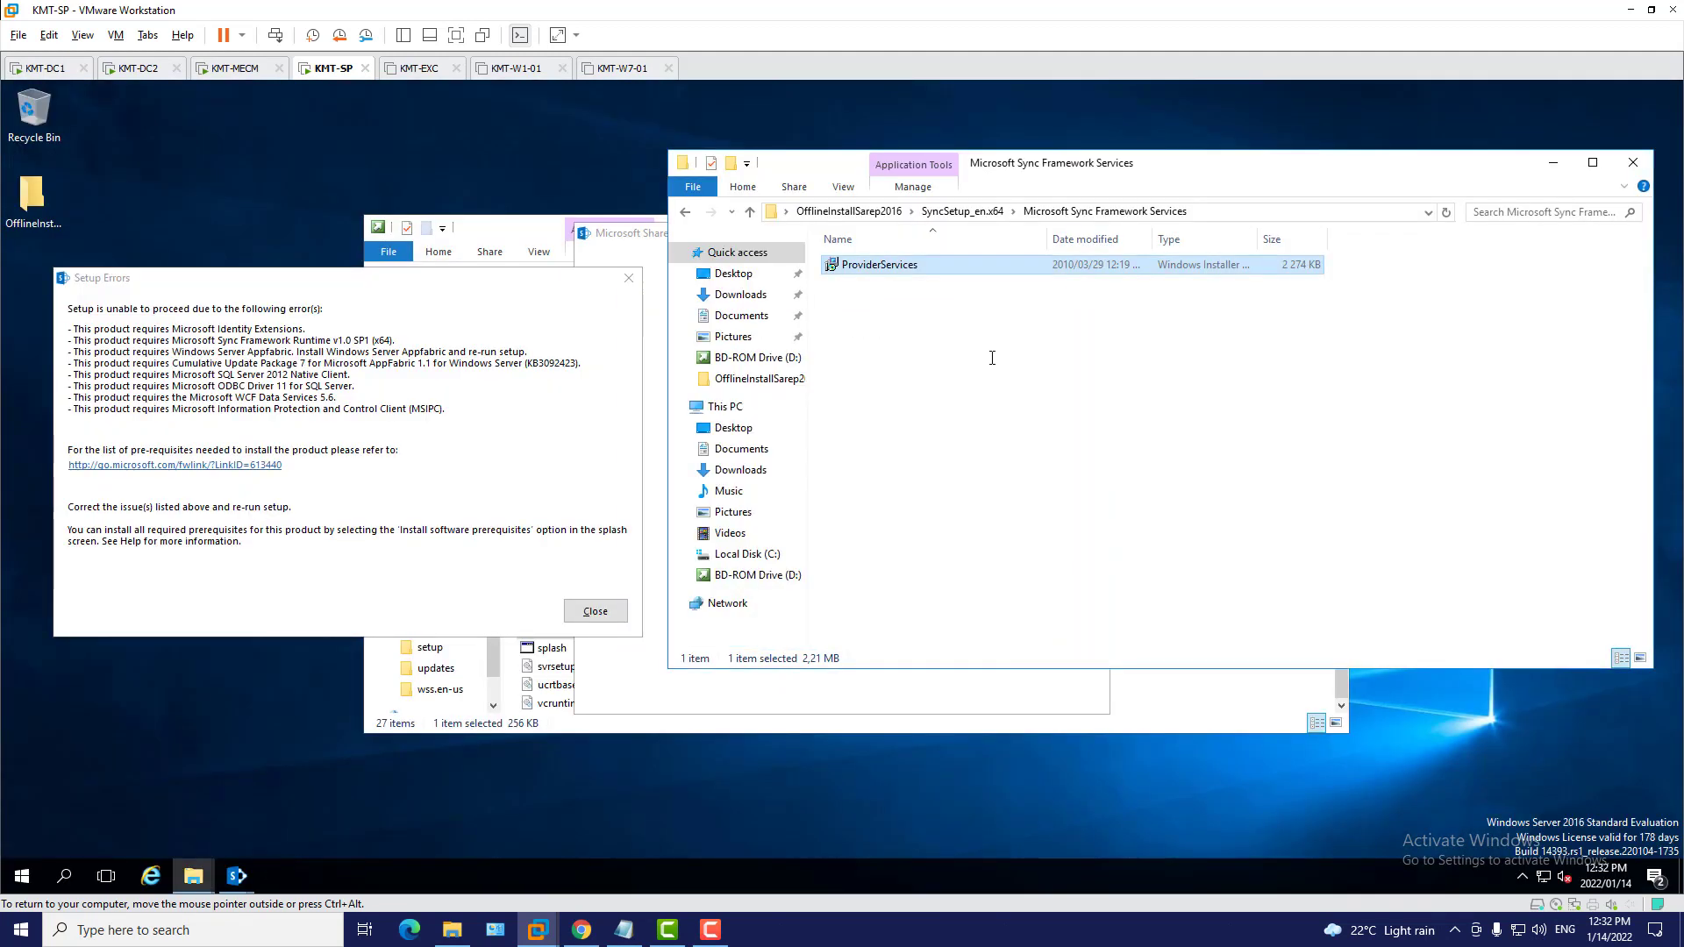
# Install Microsoft Sync Services for ADO.NET v2.0 SP1 (x64) from the SyncServicesADO package, agreeing to the license
pyautogui.click(982, 210)
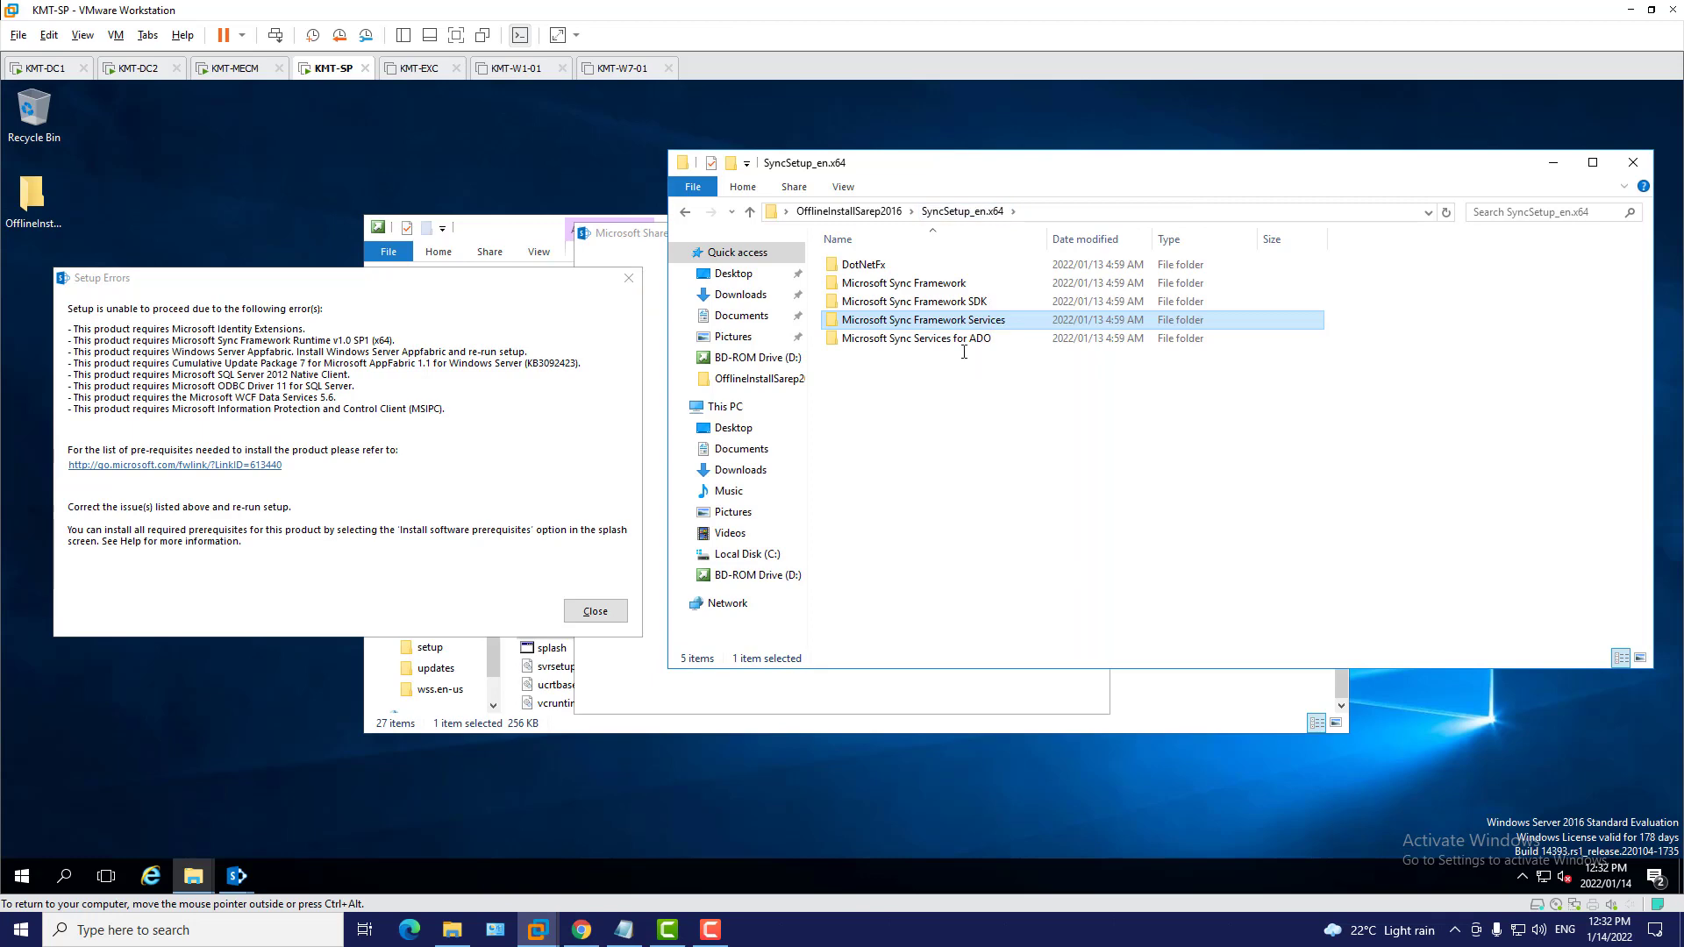
pyautogui.doubleClick(966, 338)
pyautogui.doubleClick(882, 264)
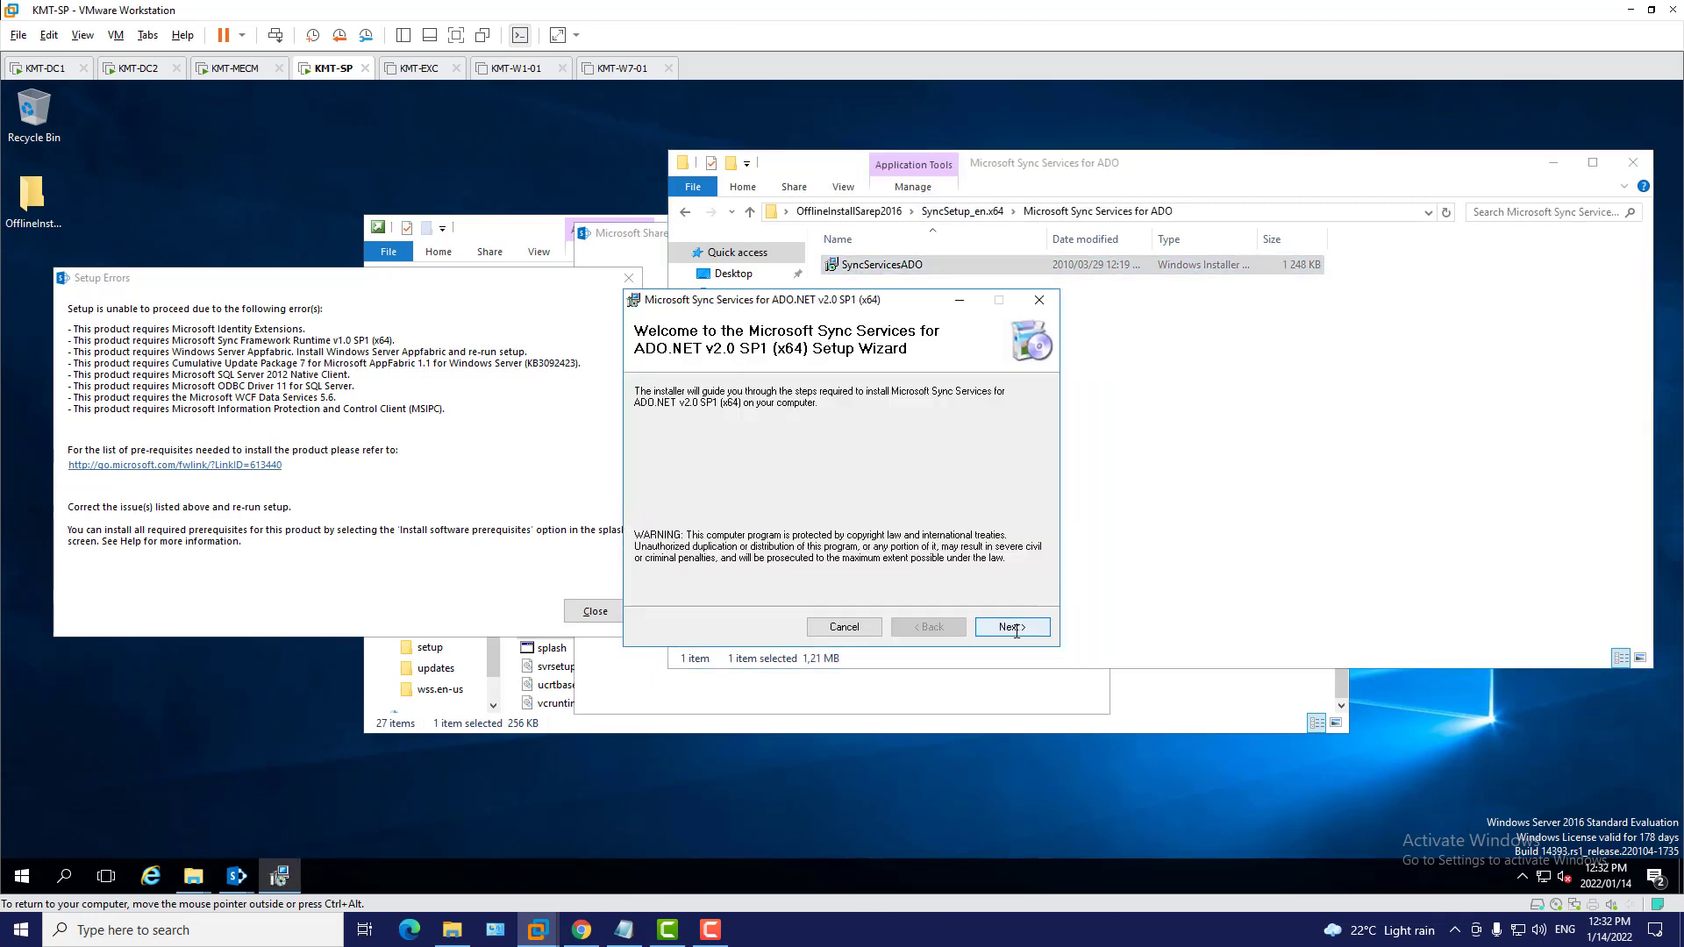
pyautogui.click(1013, 627)
pyautogui.click(829, 590)
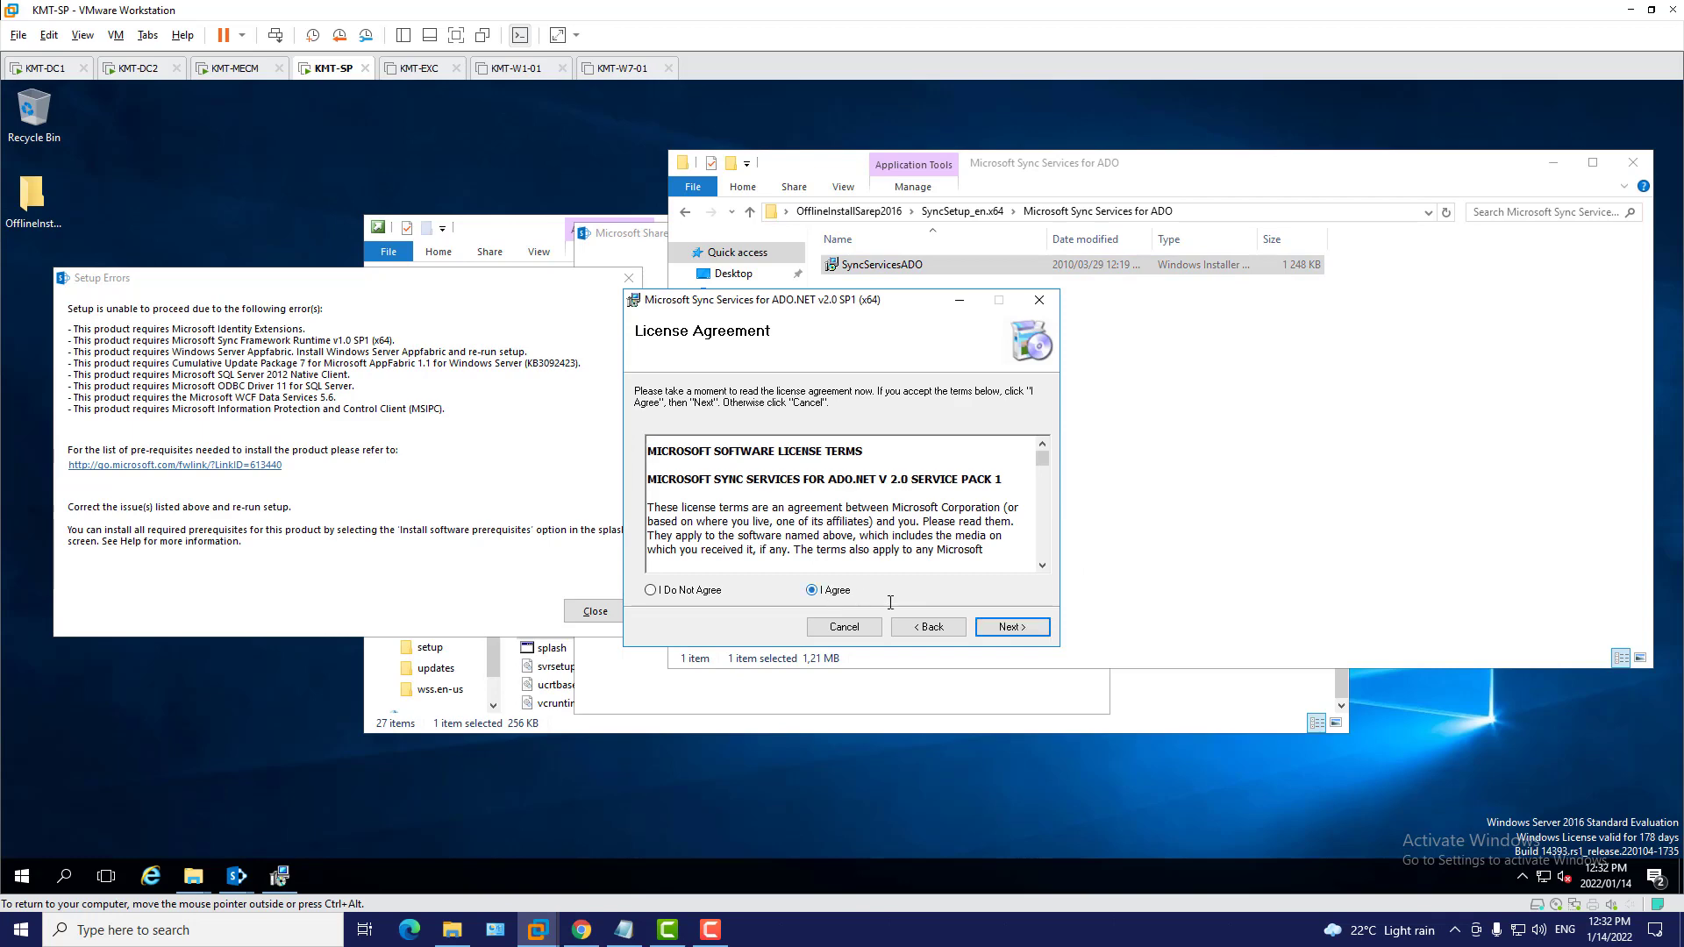
pyautogui.click(1009, 627)
pyautogui.click(1009, 627)
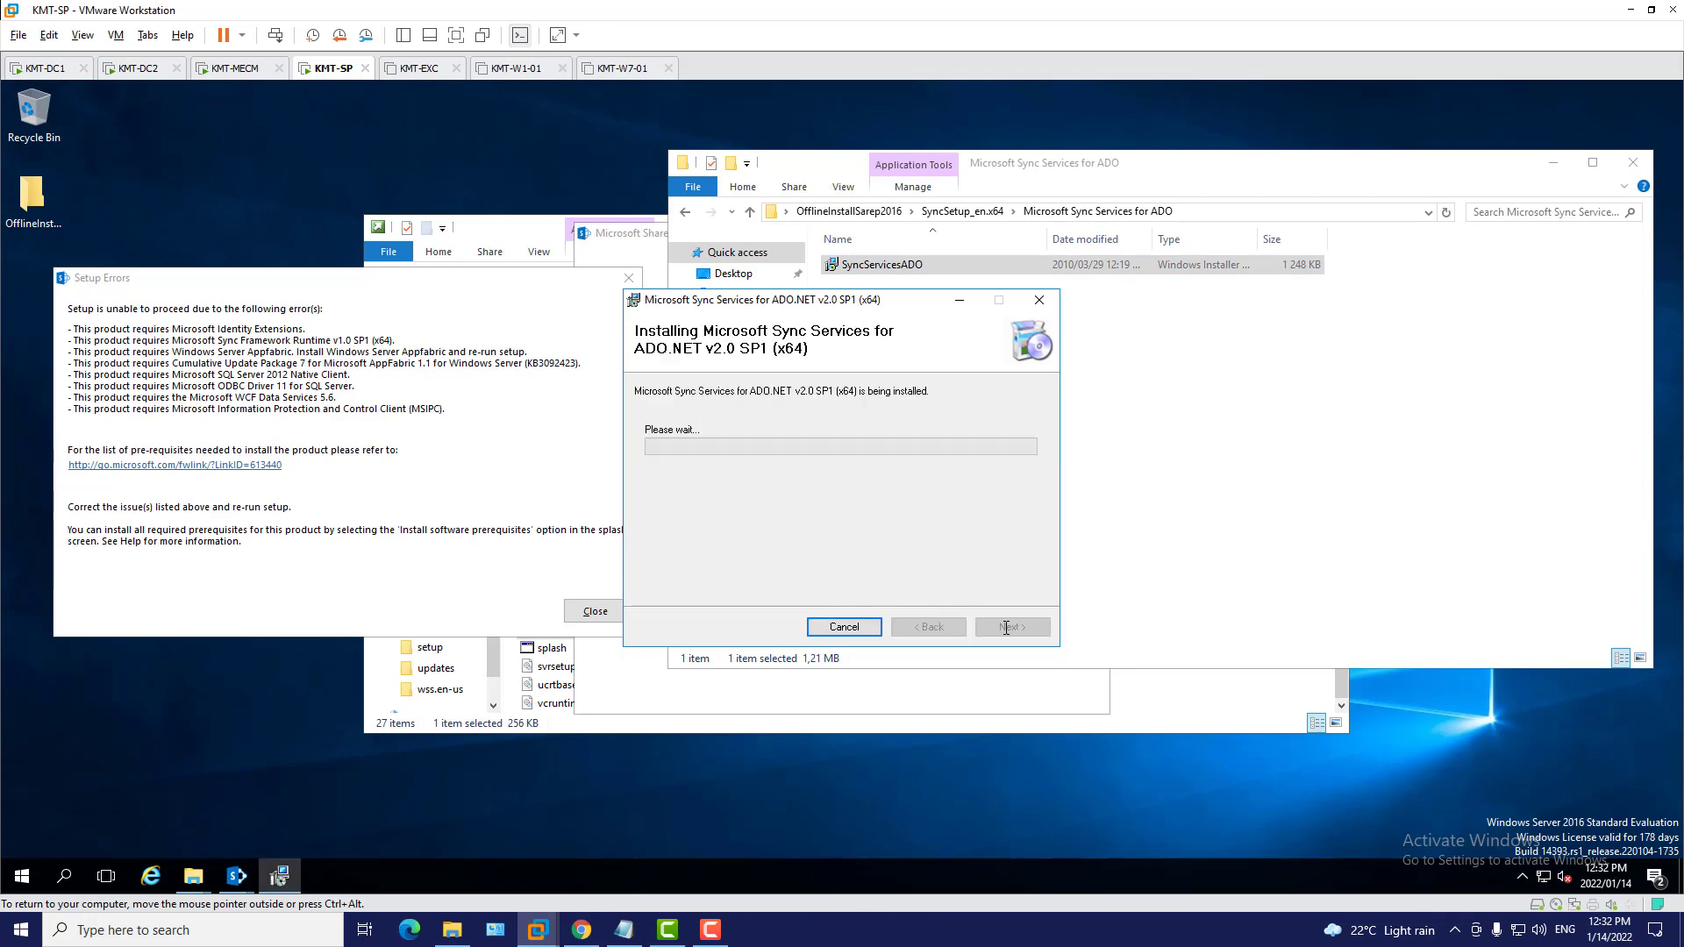
pyautogui.click(785, 604)
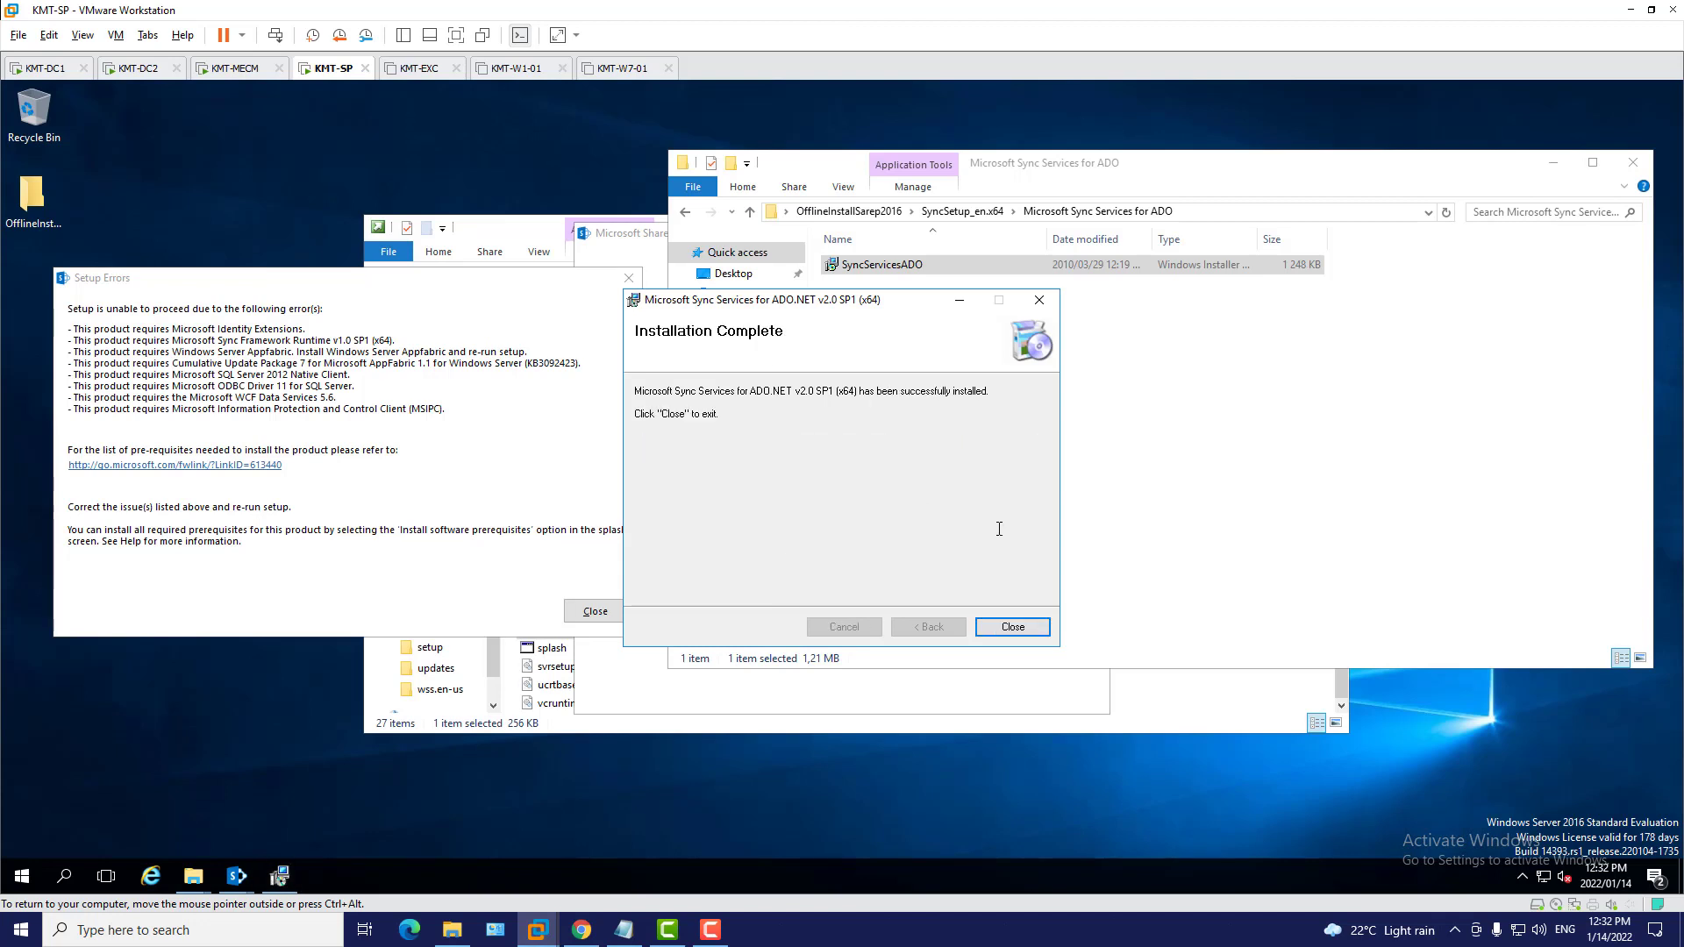
pyautogui.click(1017, 626)
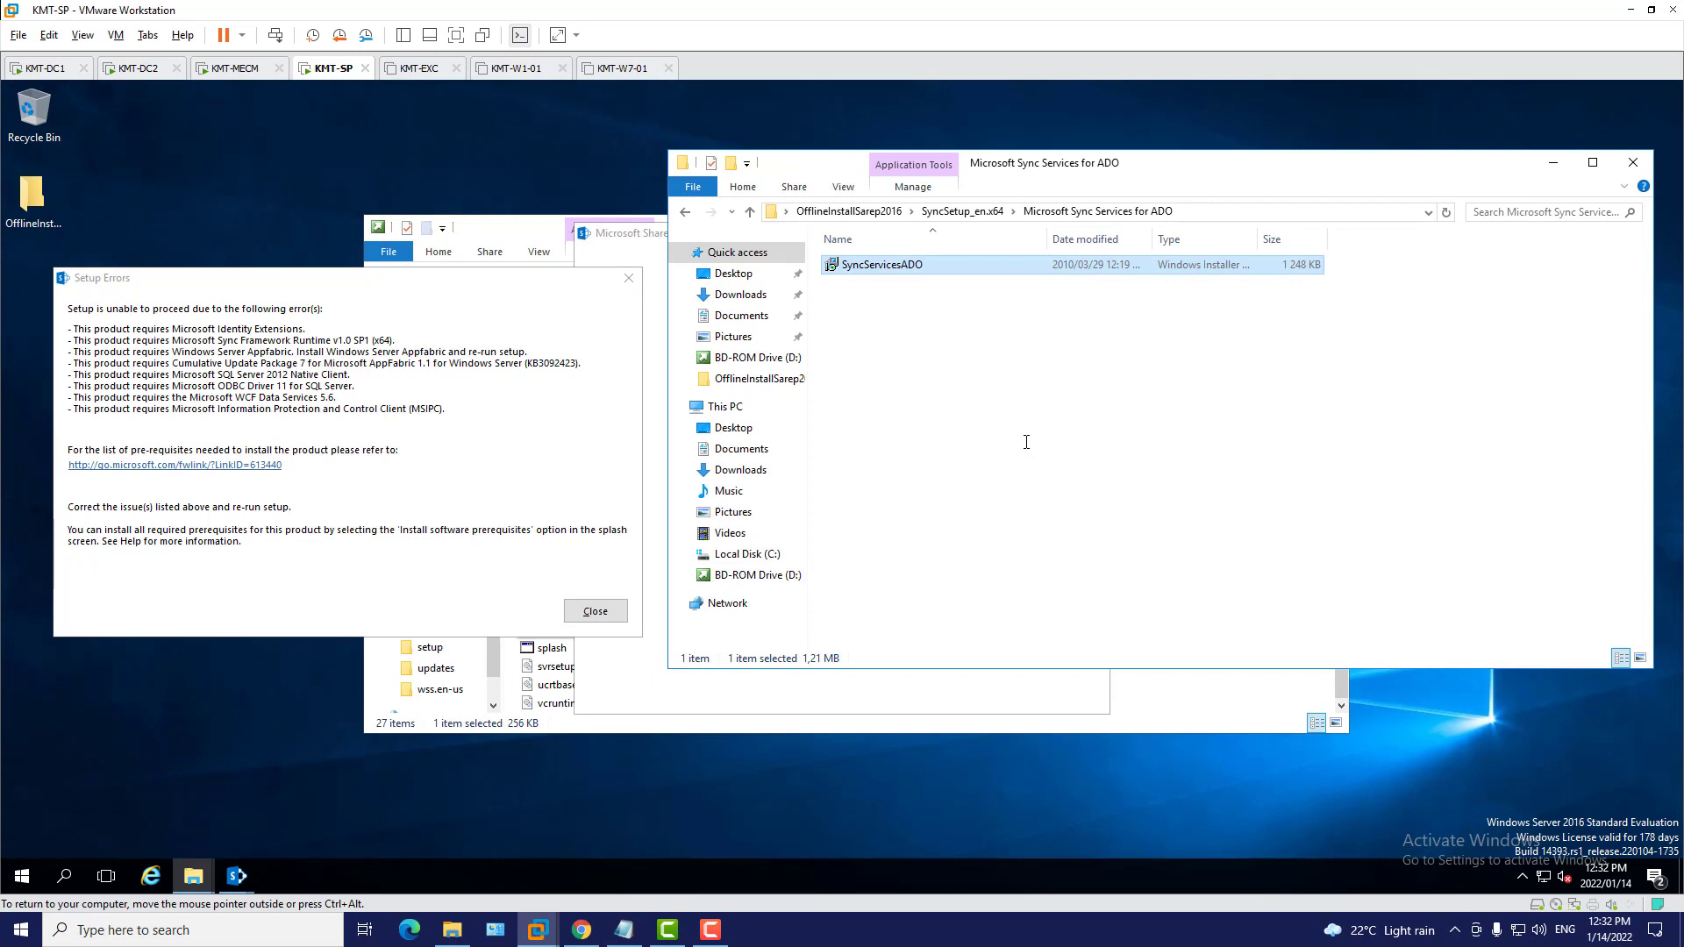
# Start the SQL Server 2012 Native Client setup from the sqlncli package in OfflineInstallSarep2016 and accept its license terms
pyautogui.click(971, 219)
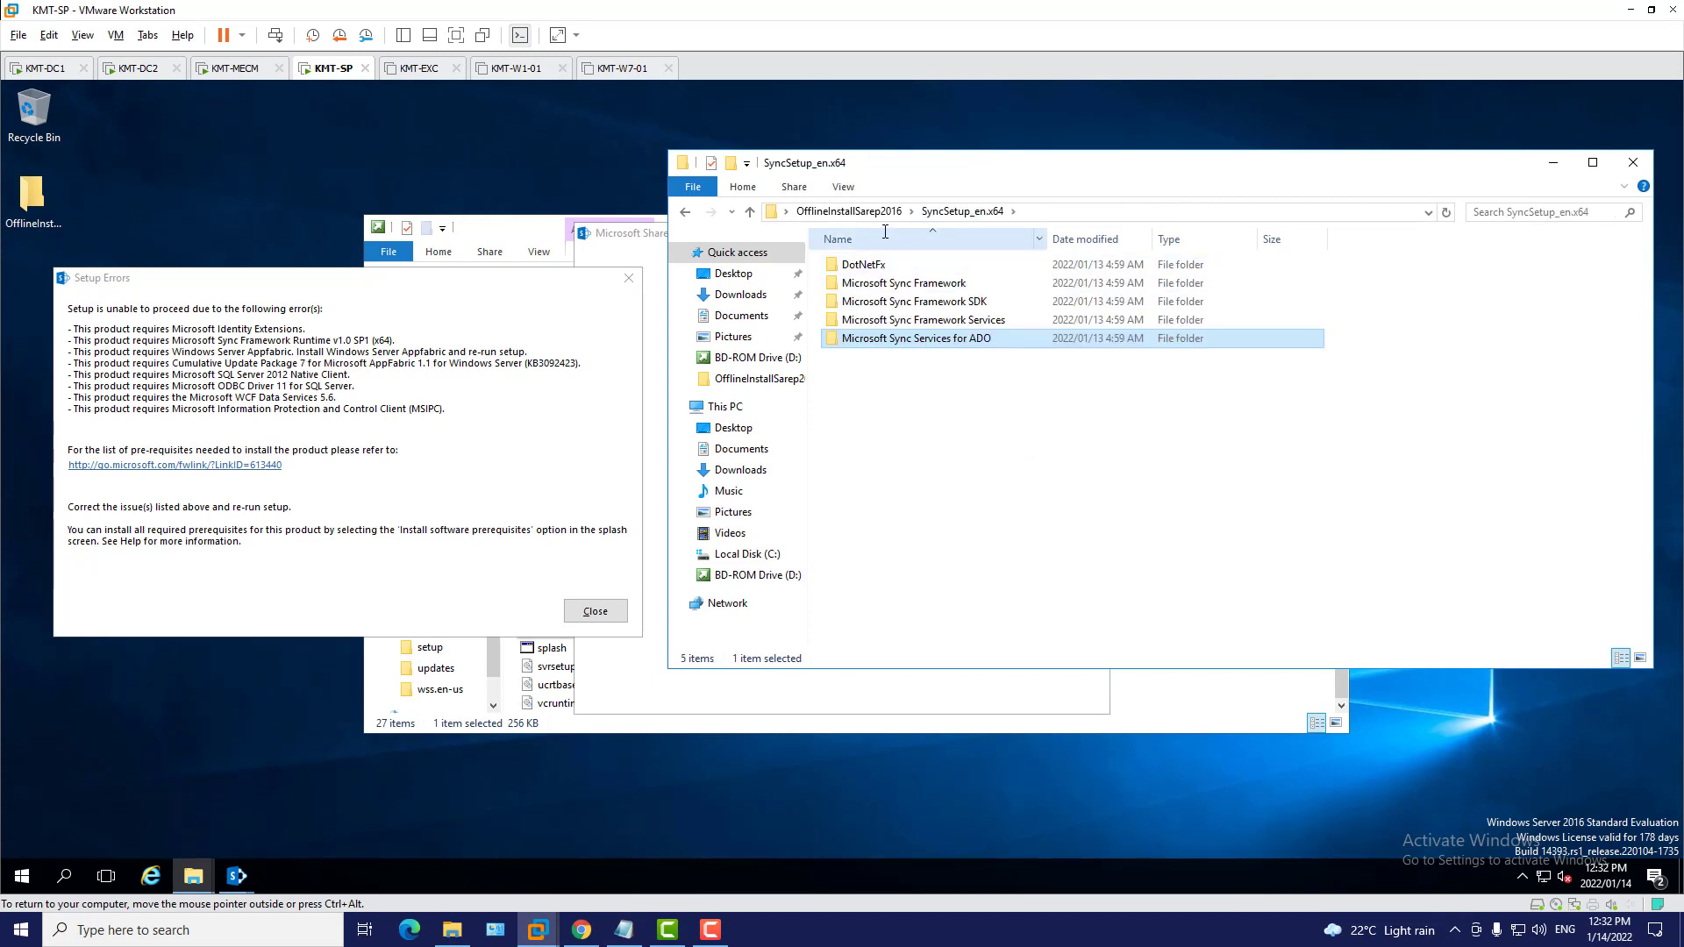
pyautogui.click(851, 212)
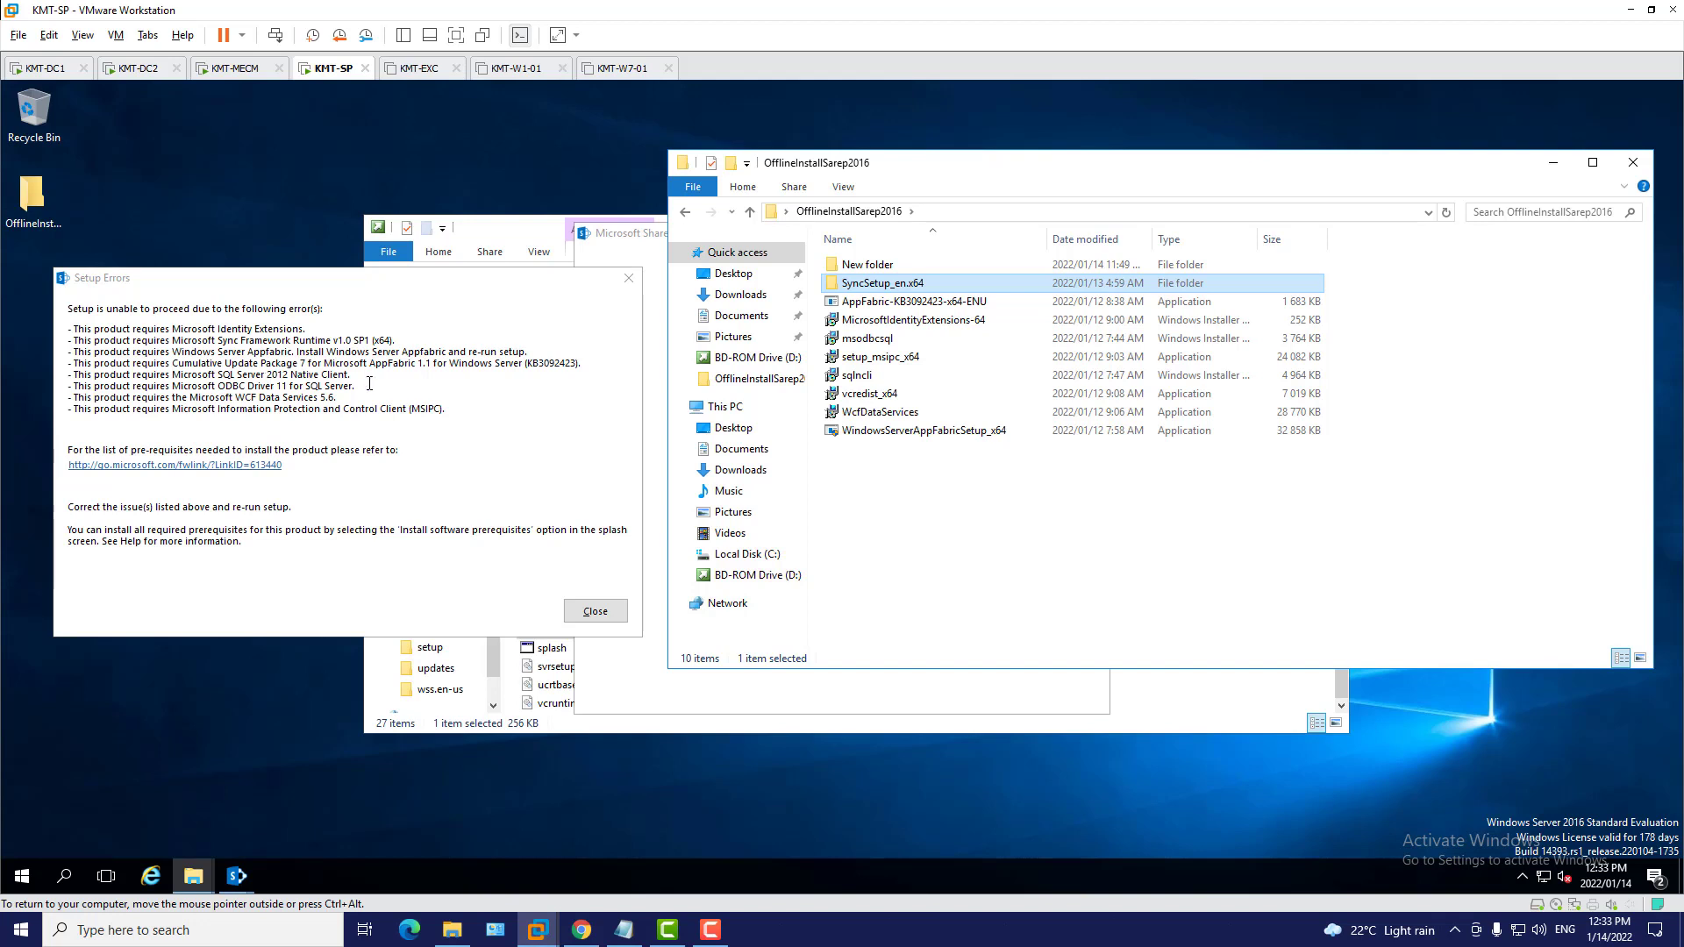
pyautogui.doubleClick(855, 377)
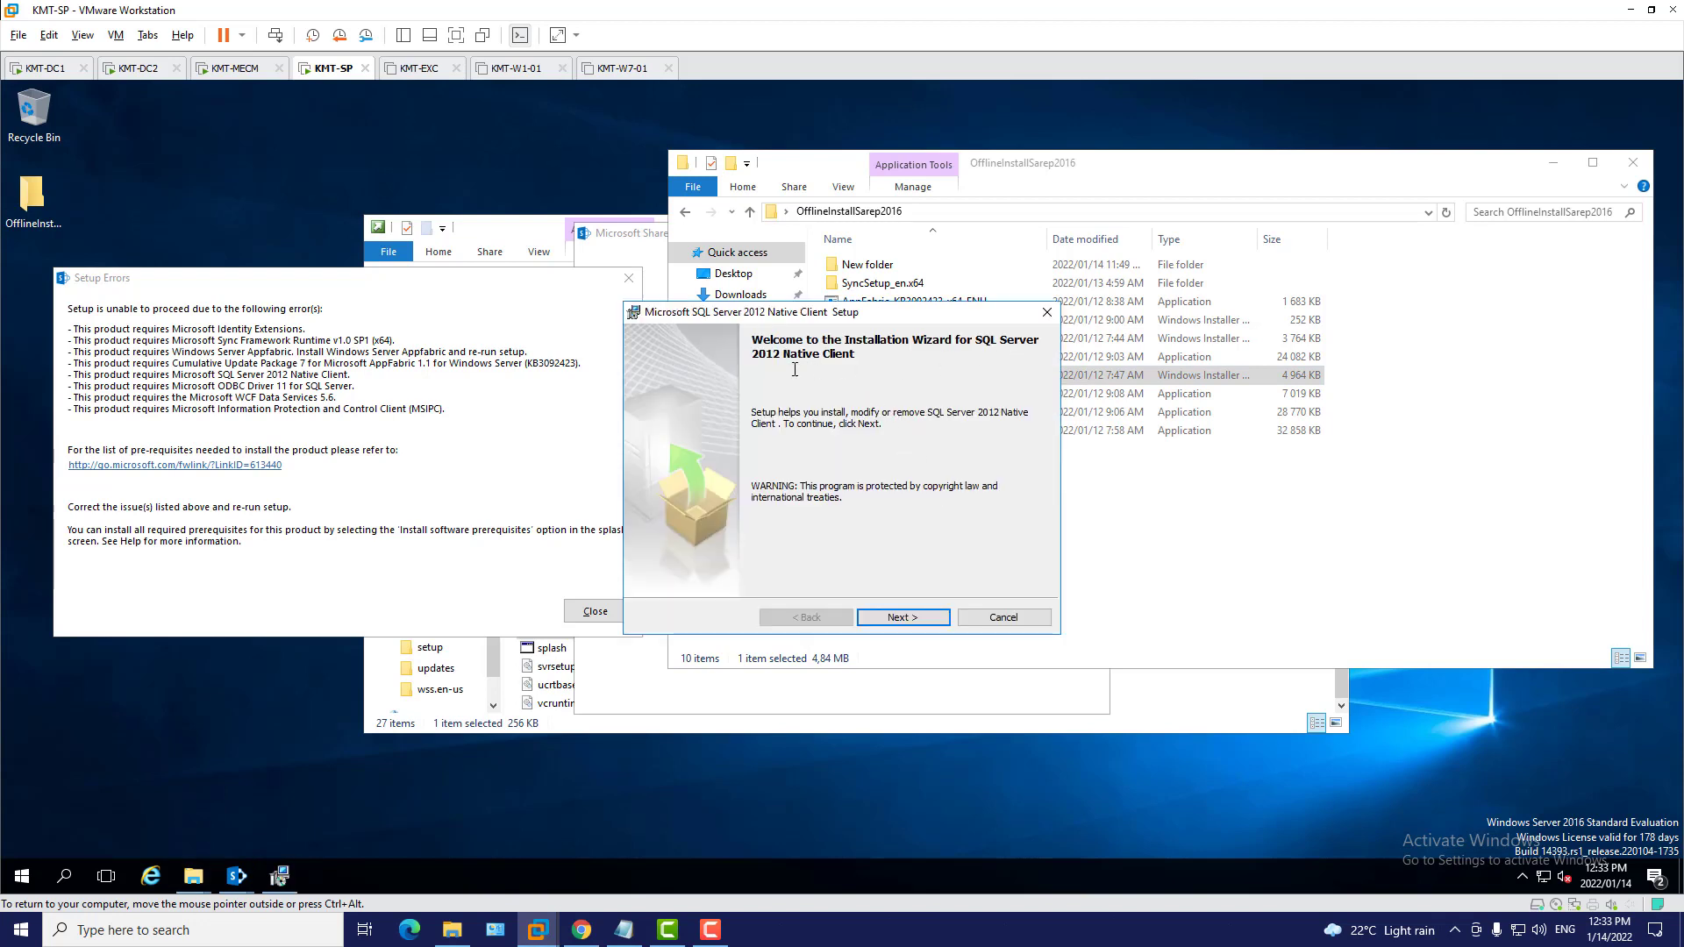
pyautogui.click(921, 615)
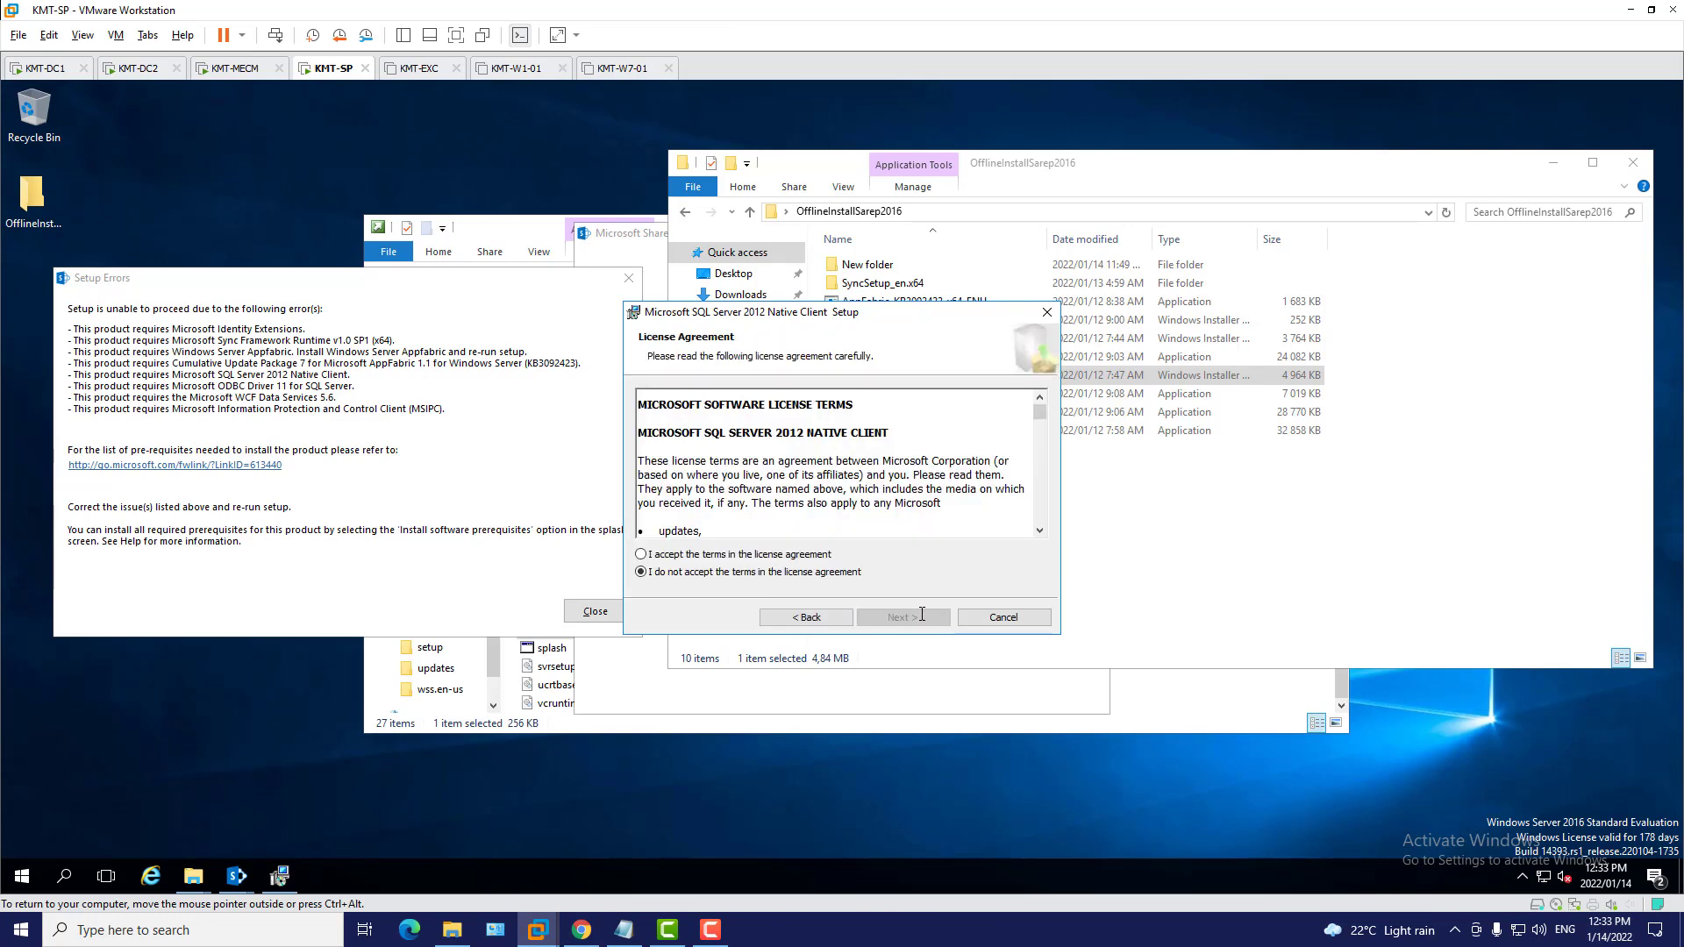
pyautogui.click(822, 556)
pyautogui.click(916, 618)
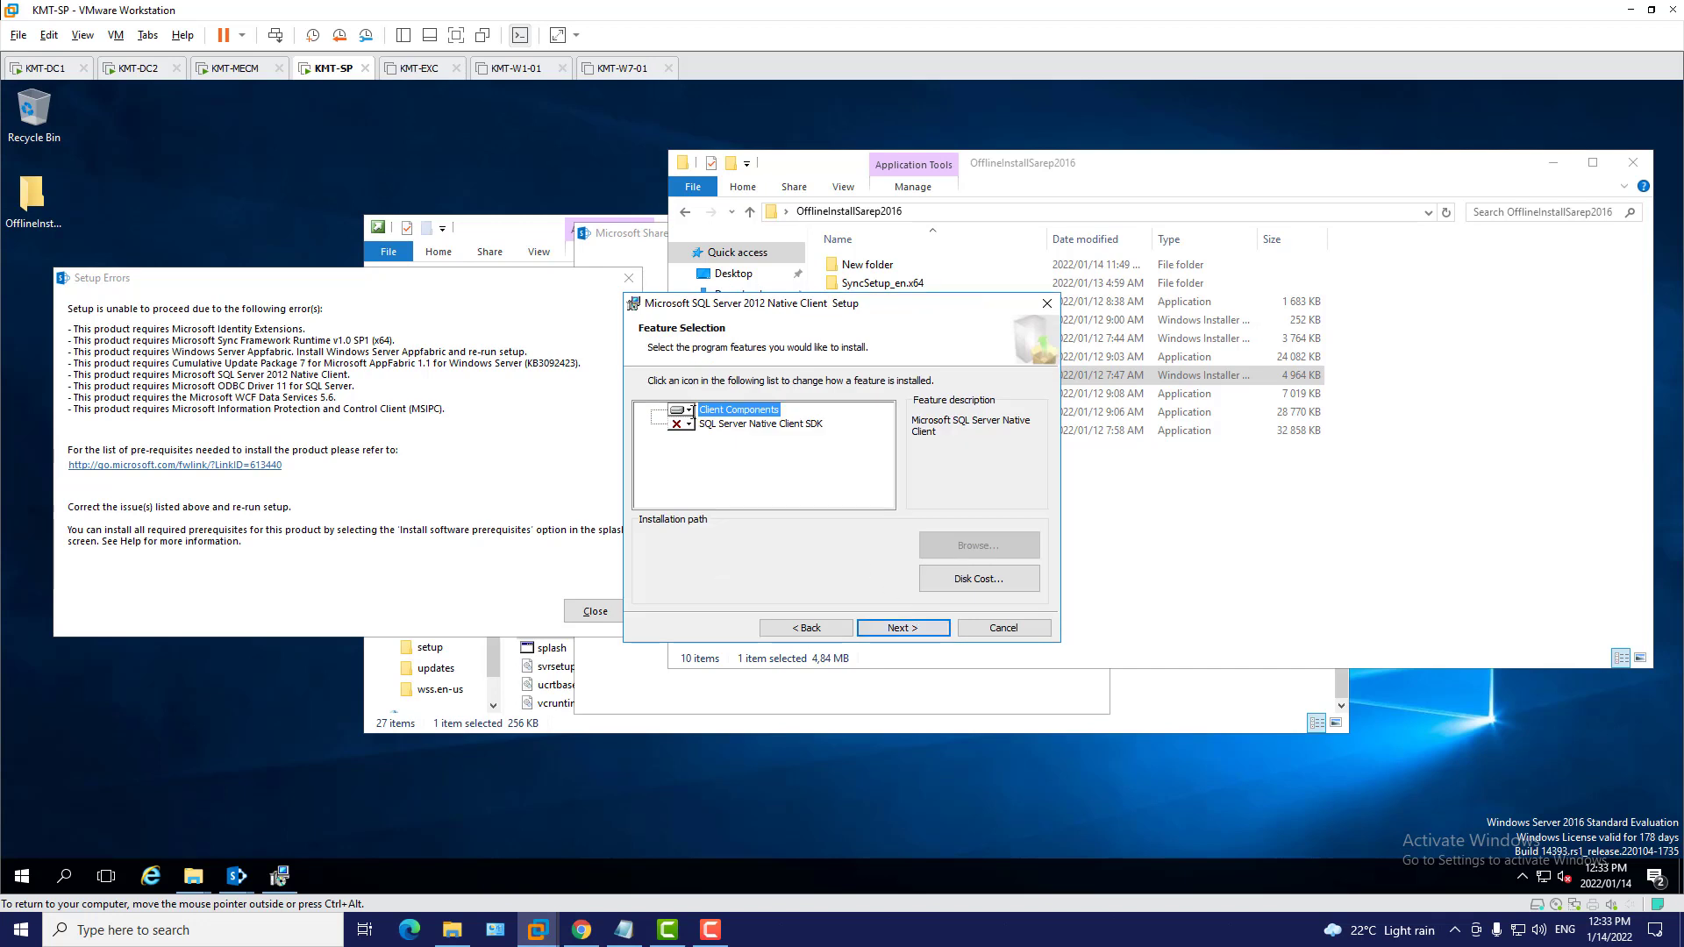
# Set Client Components and the SQL Server Native Client SDK to install entirely on the local hard drive and complete the installation
pyautogui.click(689, 411)
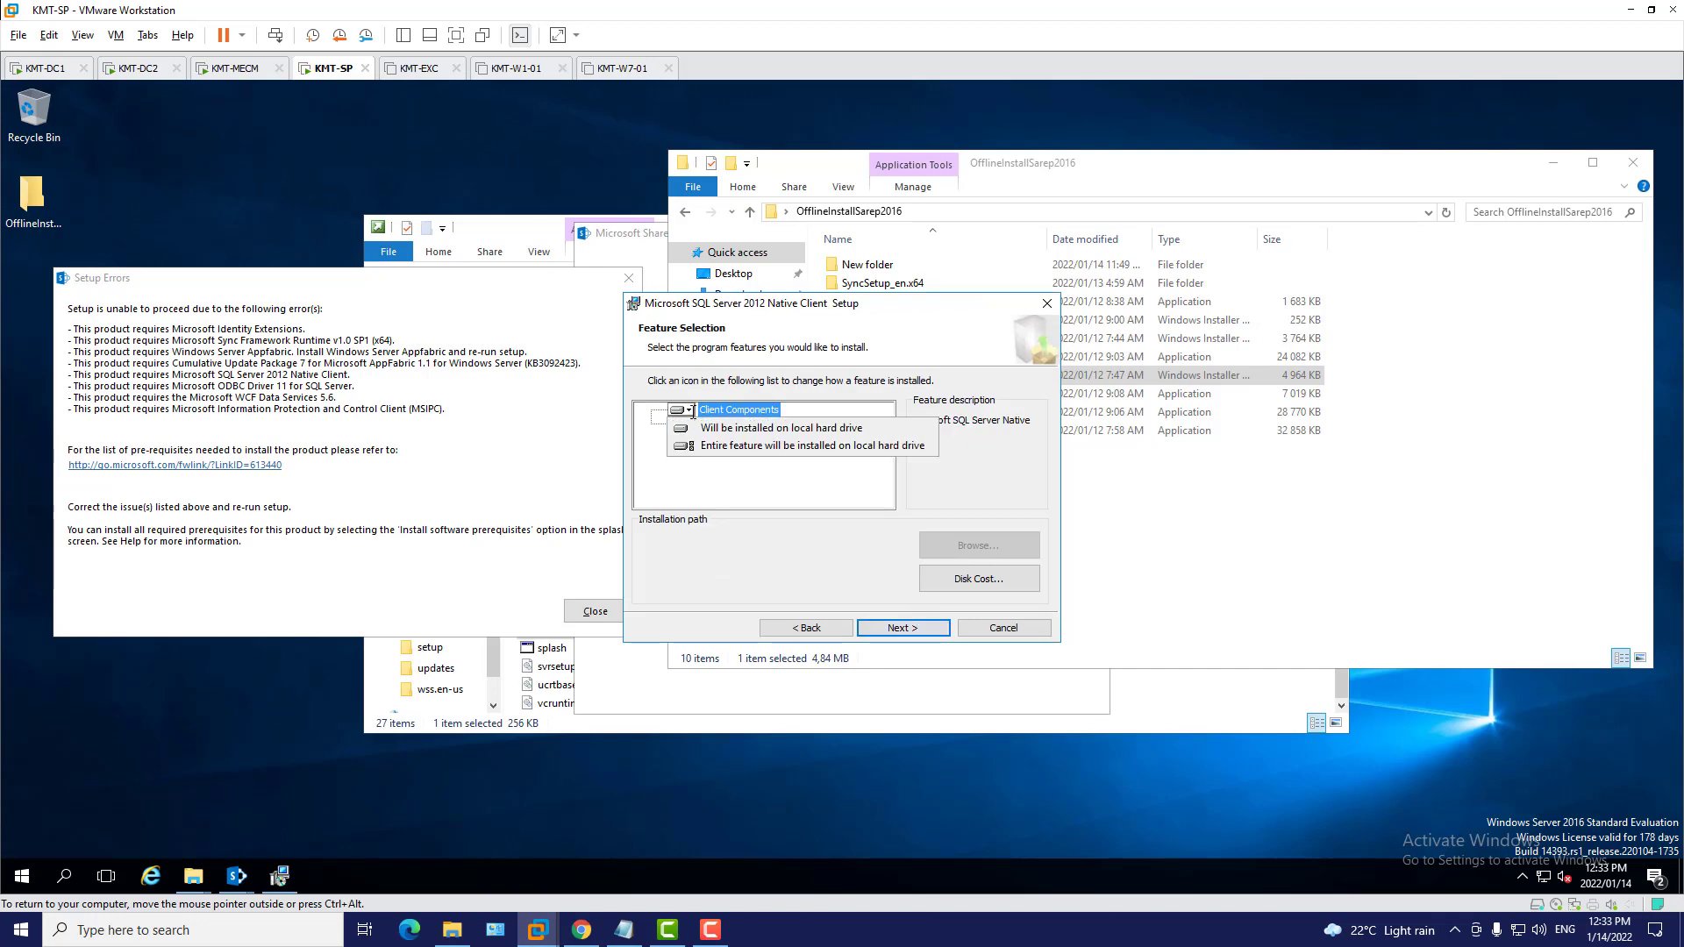
pyautogui.click(744, 447)
pyautogui.click(691, 427)
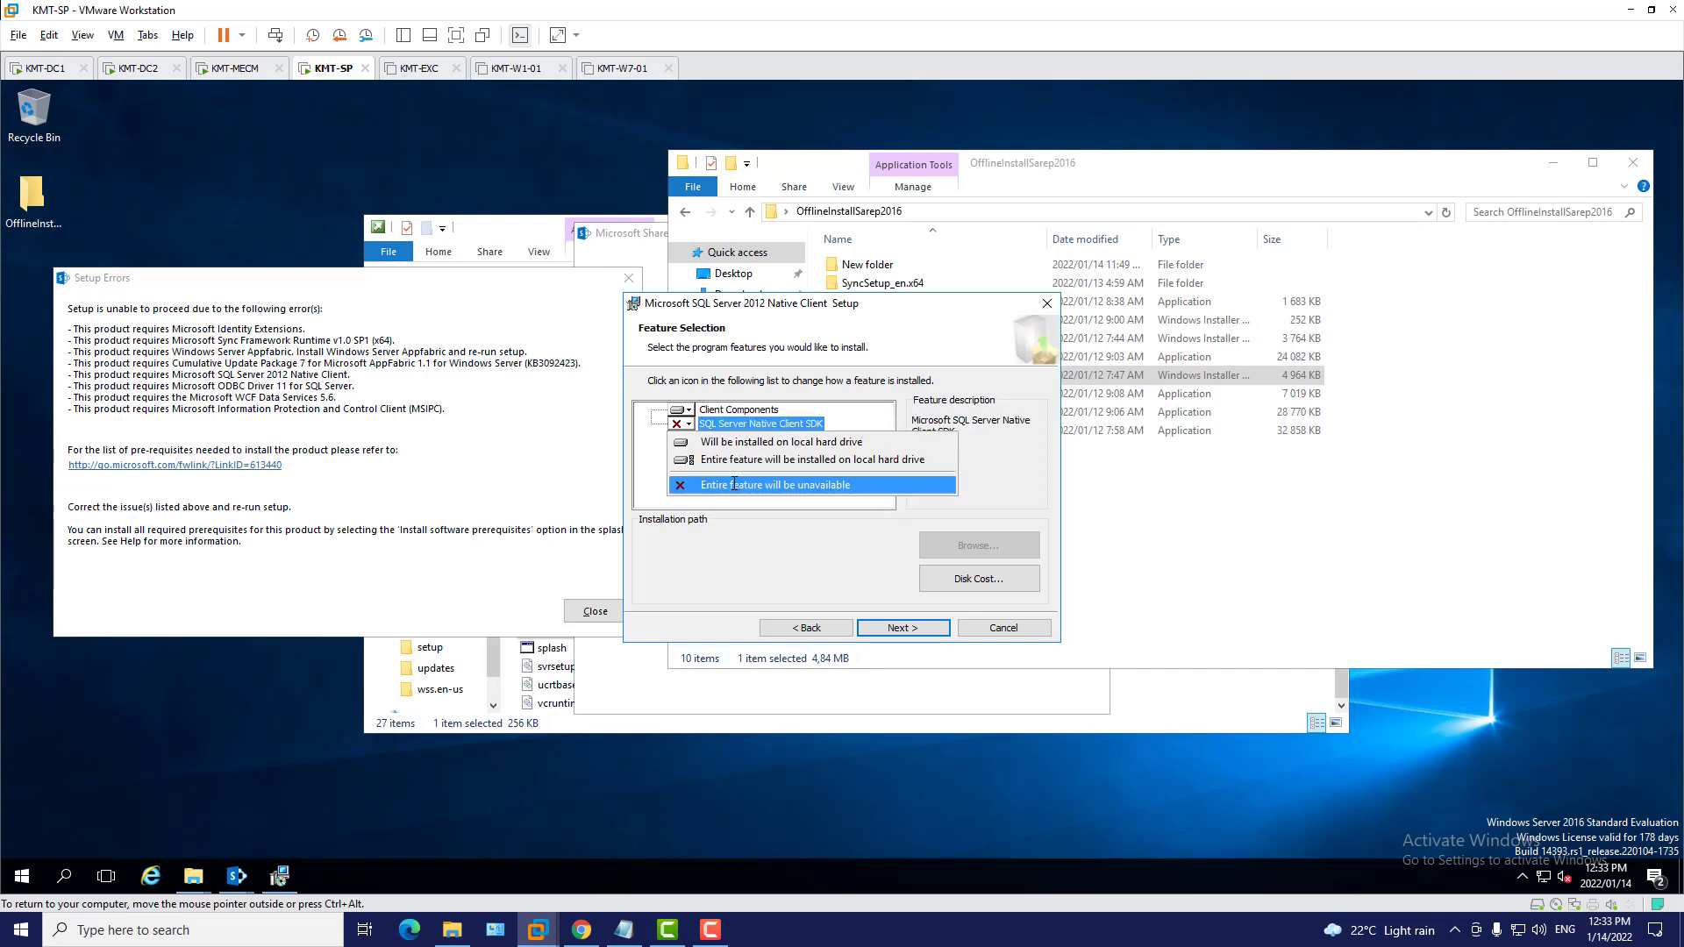
pyautogui.click(750, 462)
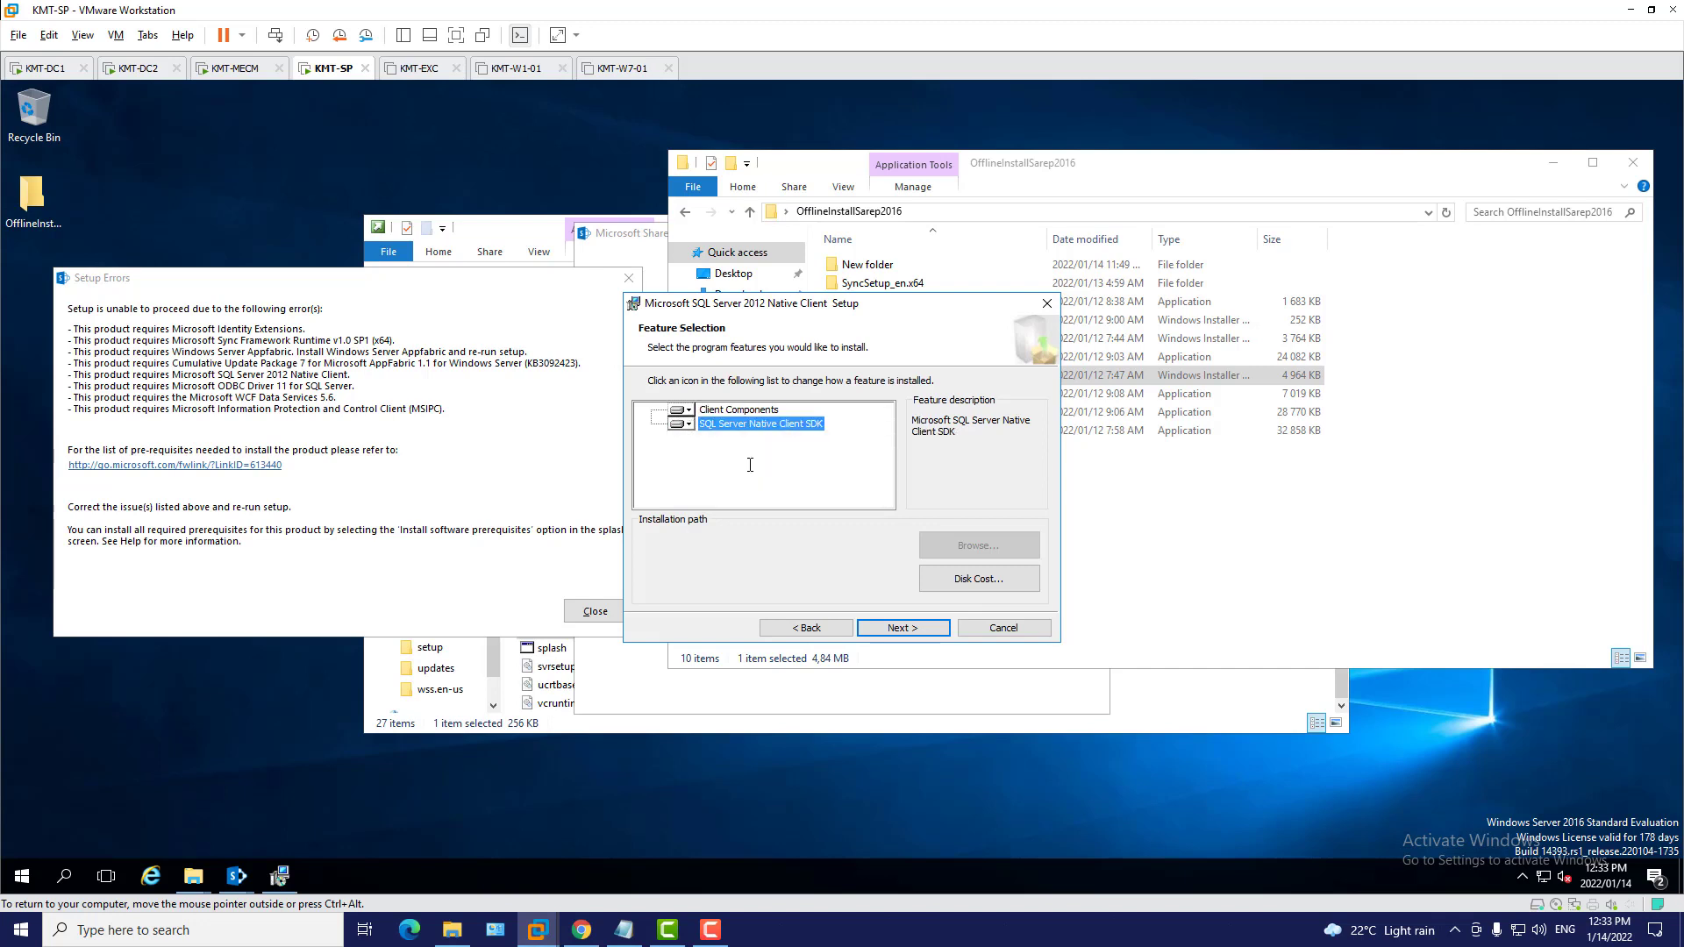
pyautogui.click(926, 630)
pyautogui.click(924, 623)
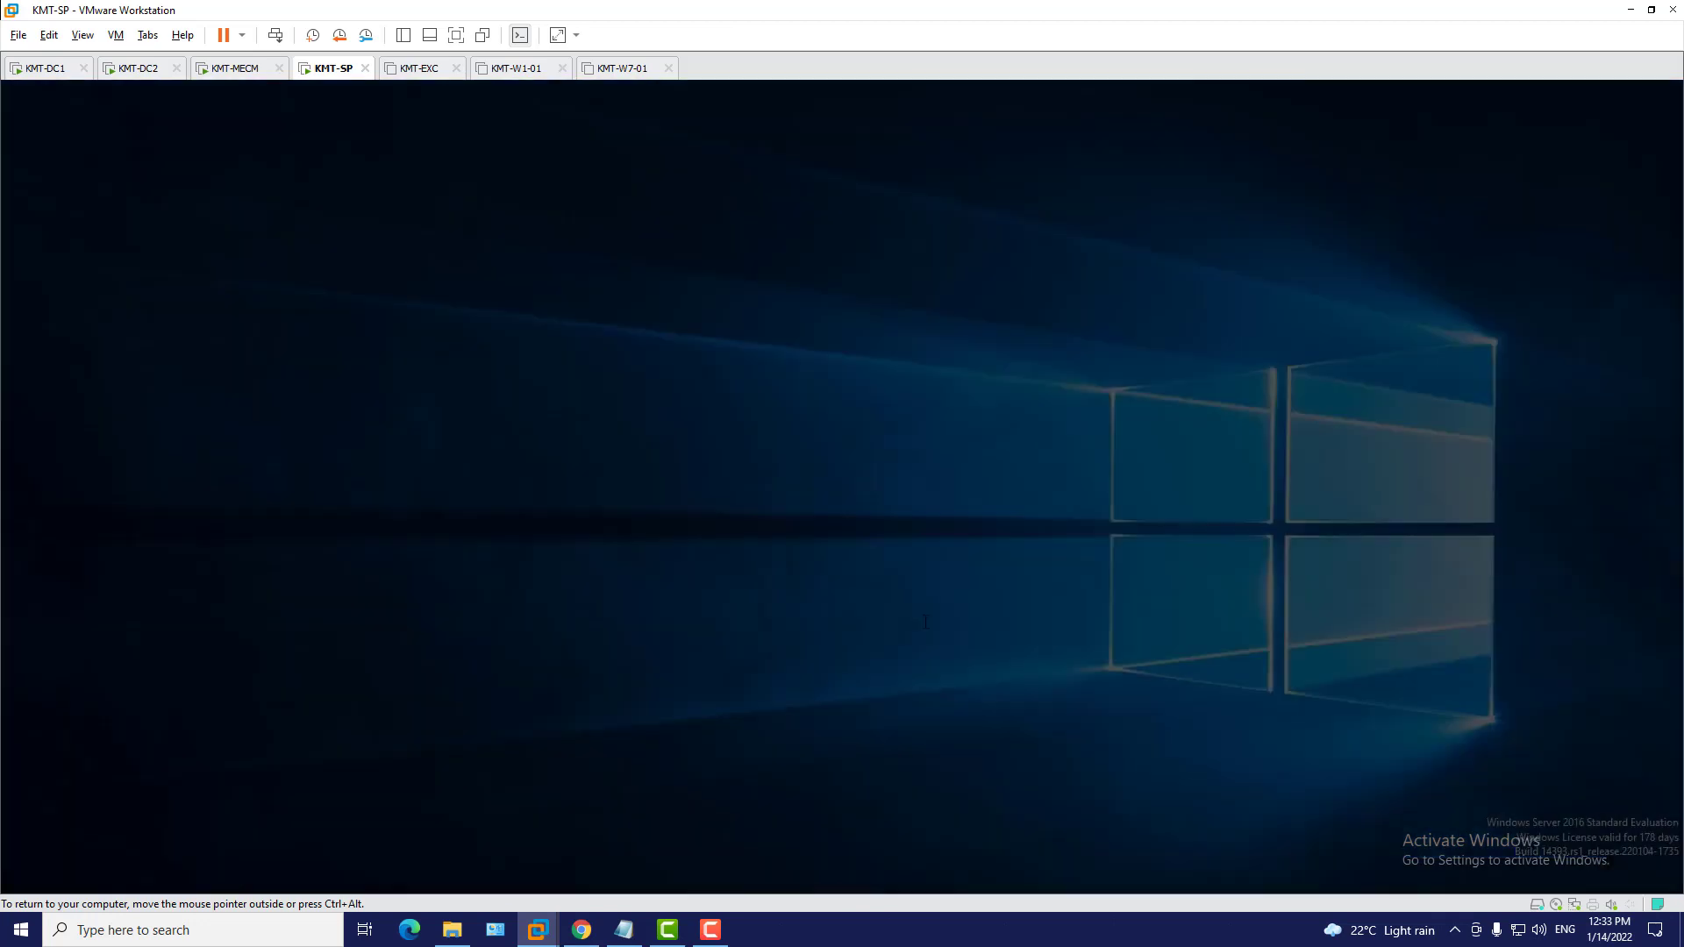
pyautogui.click(794, 604)
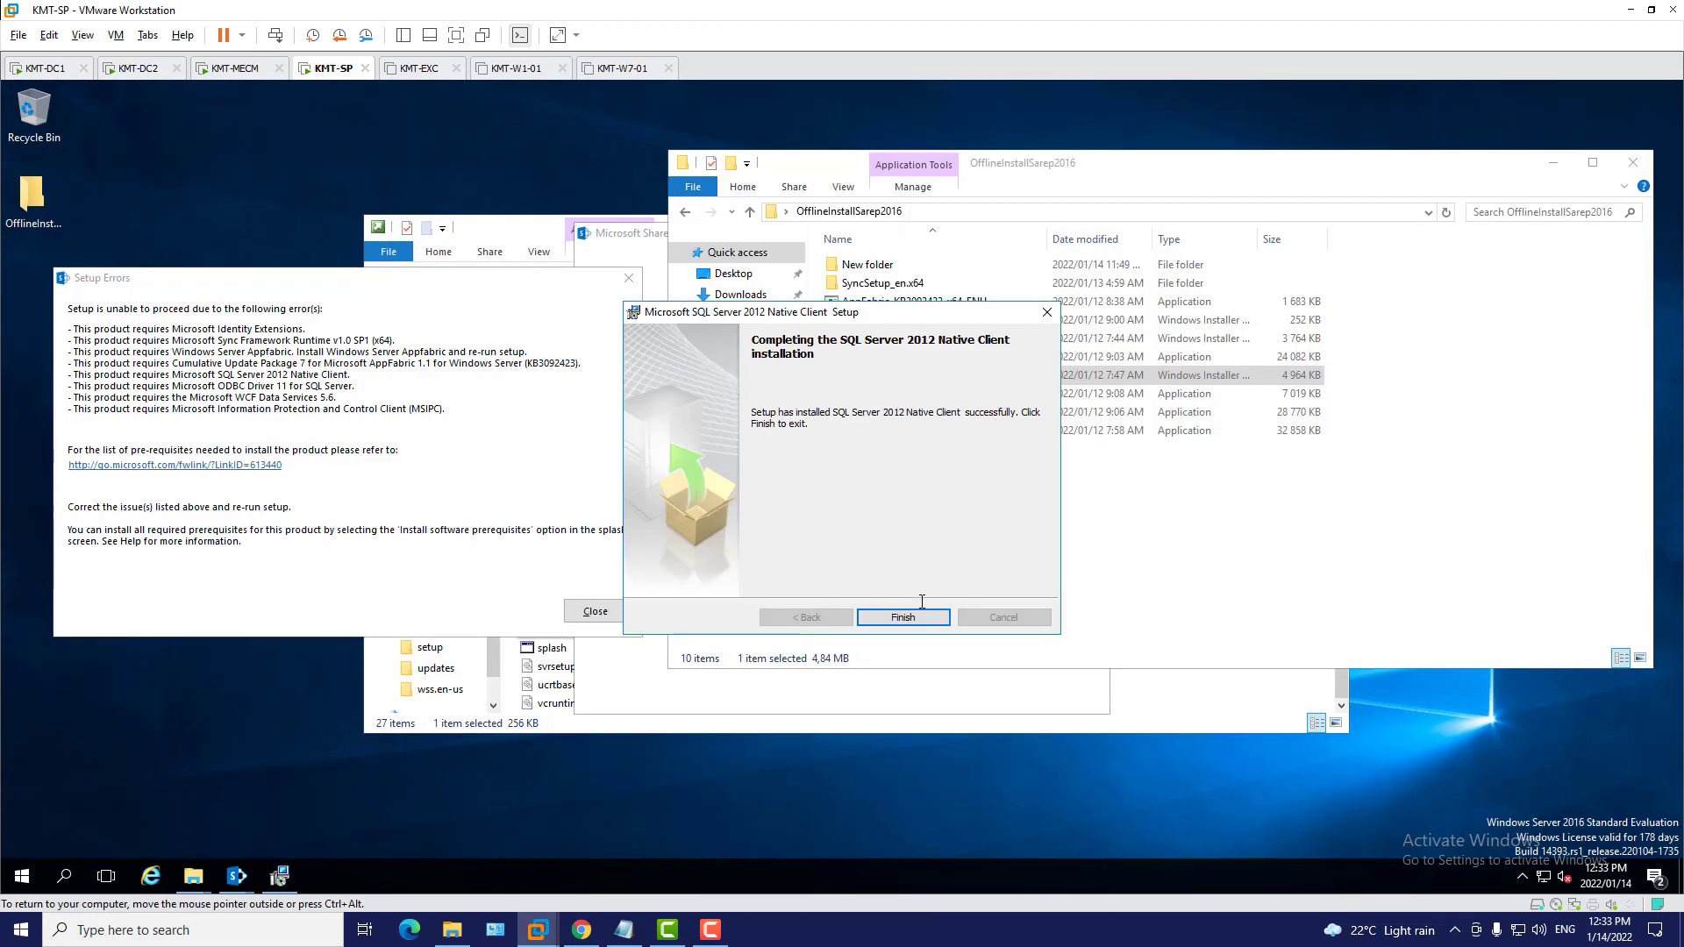
pyautogui.click(917, 618)
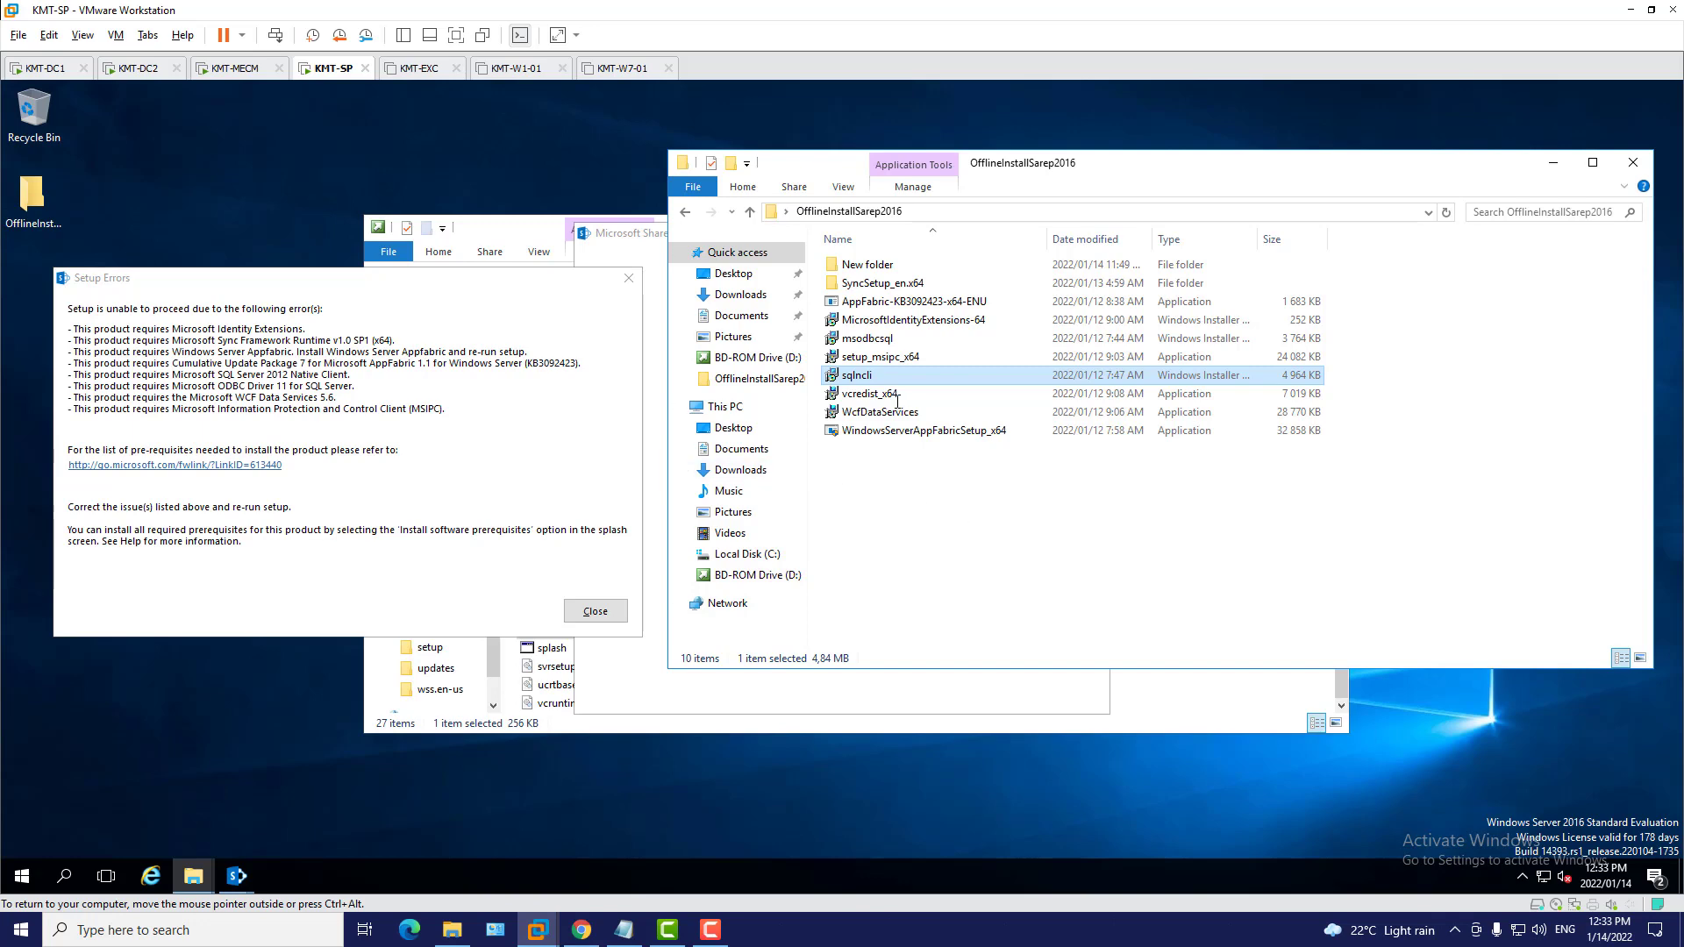
# Install Microsoft ODBC Driver 11 for SQL Server from the msodbcsql package, accepting the license and including Client Components and the SDK
pyautogui.doubleClick(887, 341)
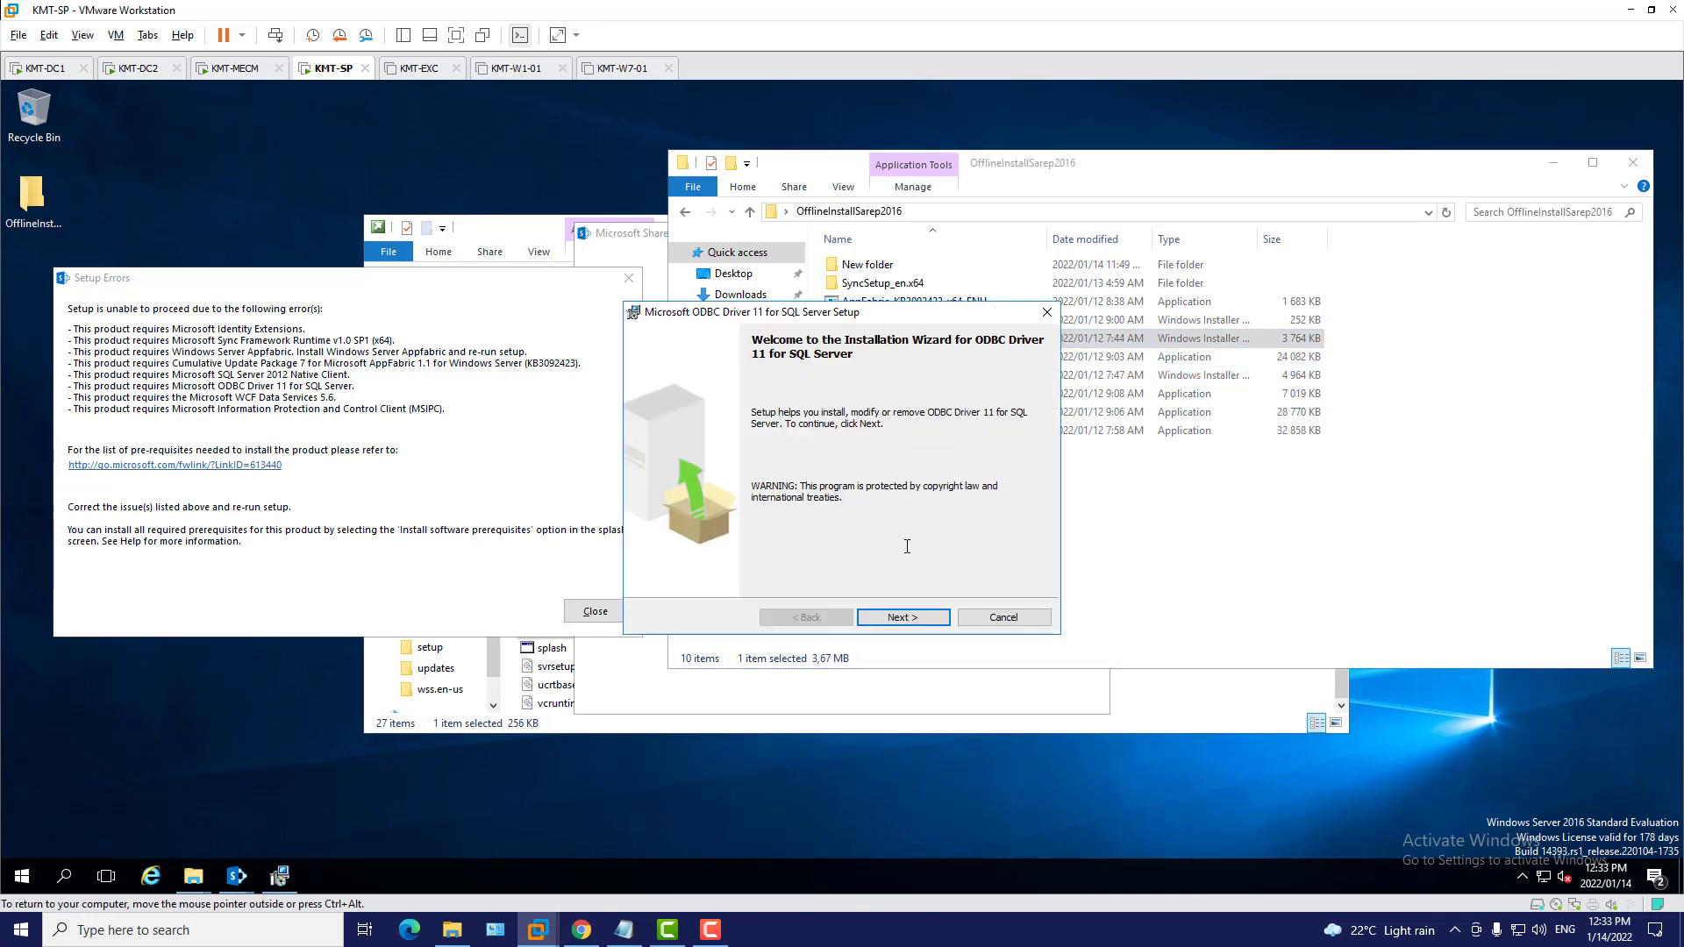
pyautogui.click(903, 617)
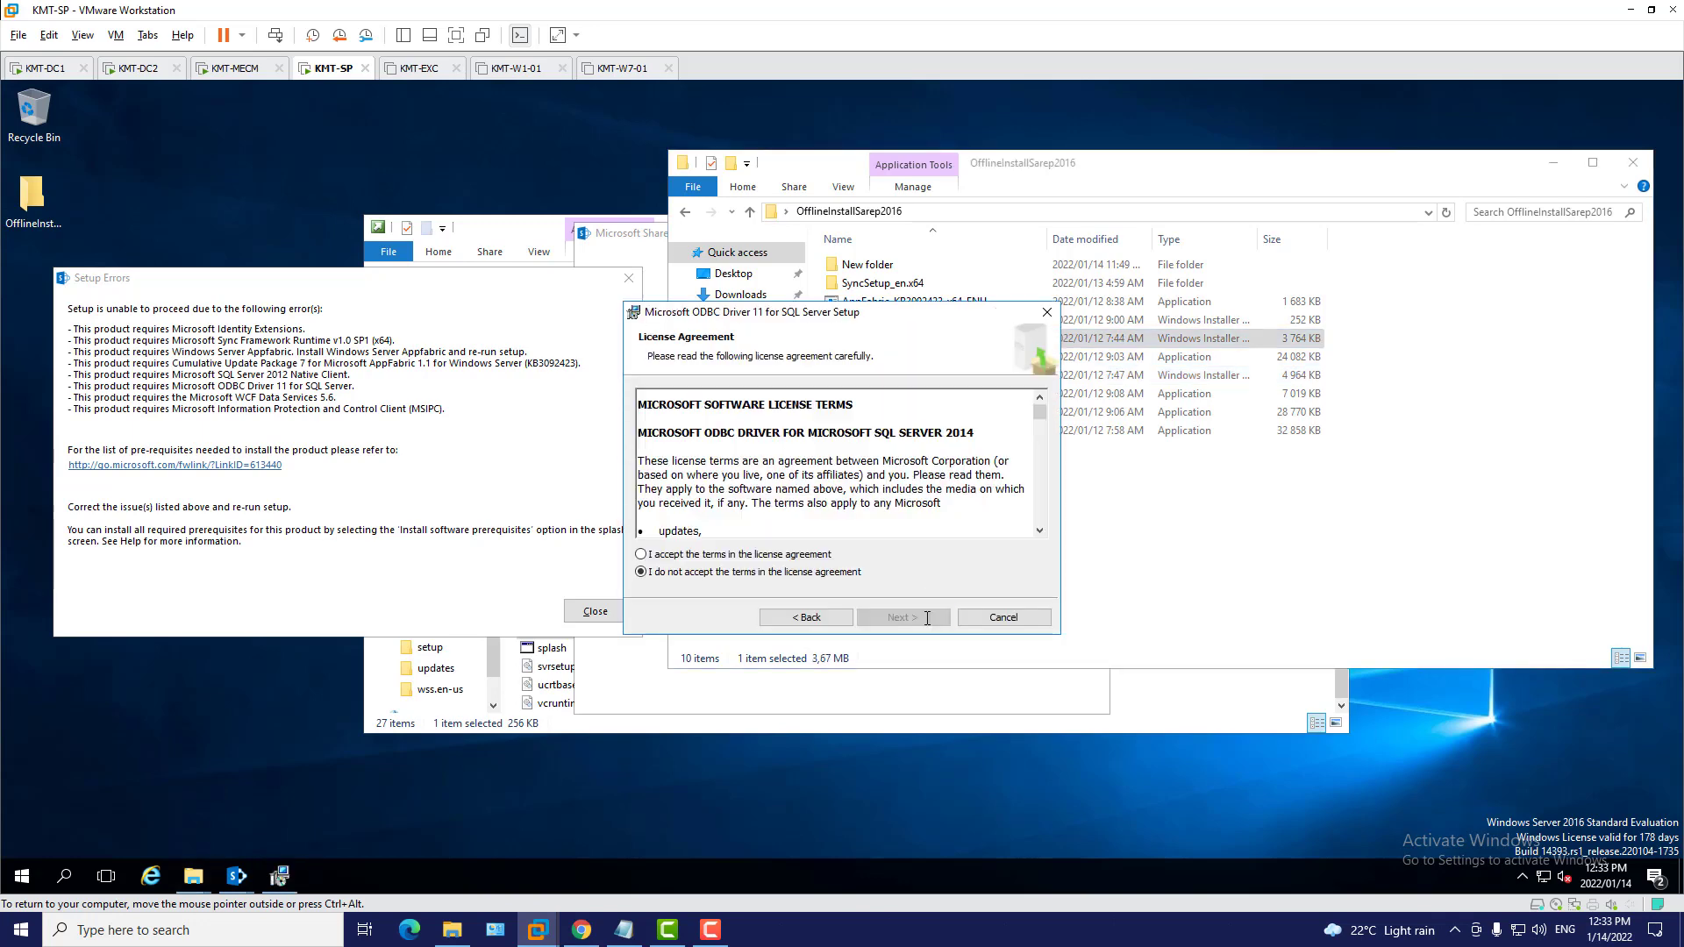
pyautogui.click(797, 553)
pyautogui.click(903, 618)
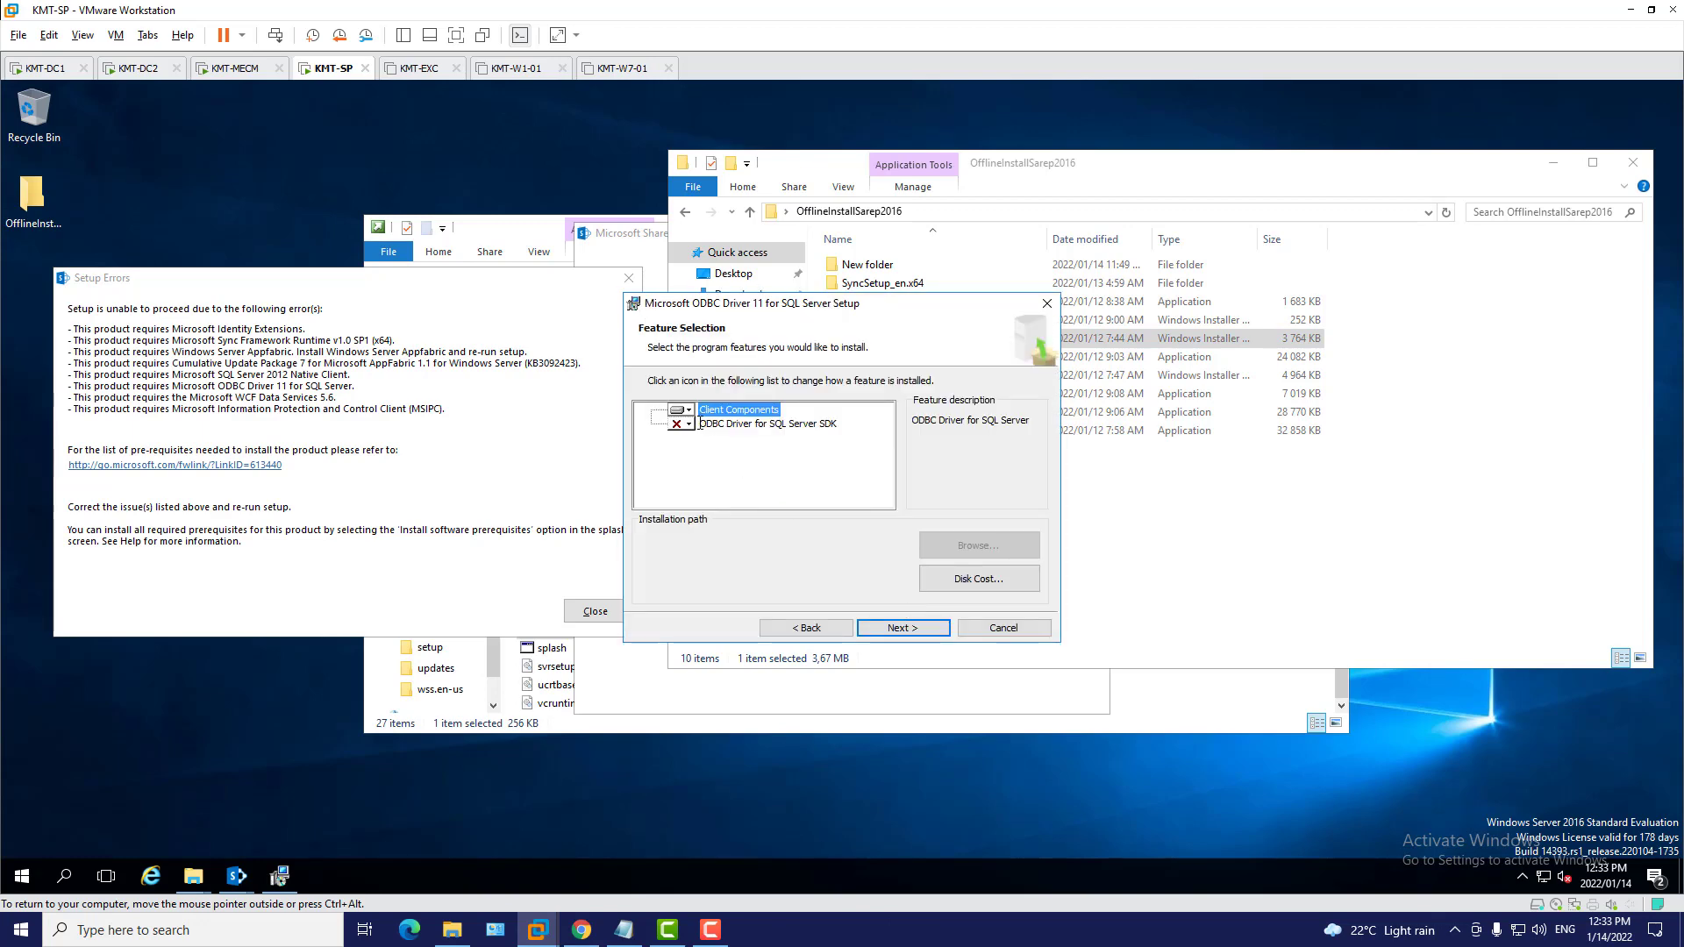
pyautogui.click(688, 410)
pyautogui.click(734, 449)
pyautogui.click(688, 424)
pyautogui.click(754, 445)
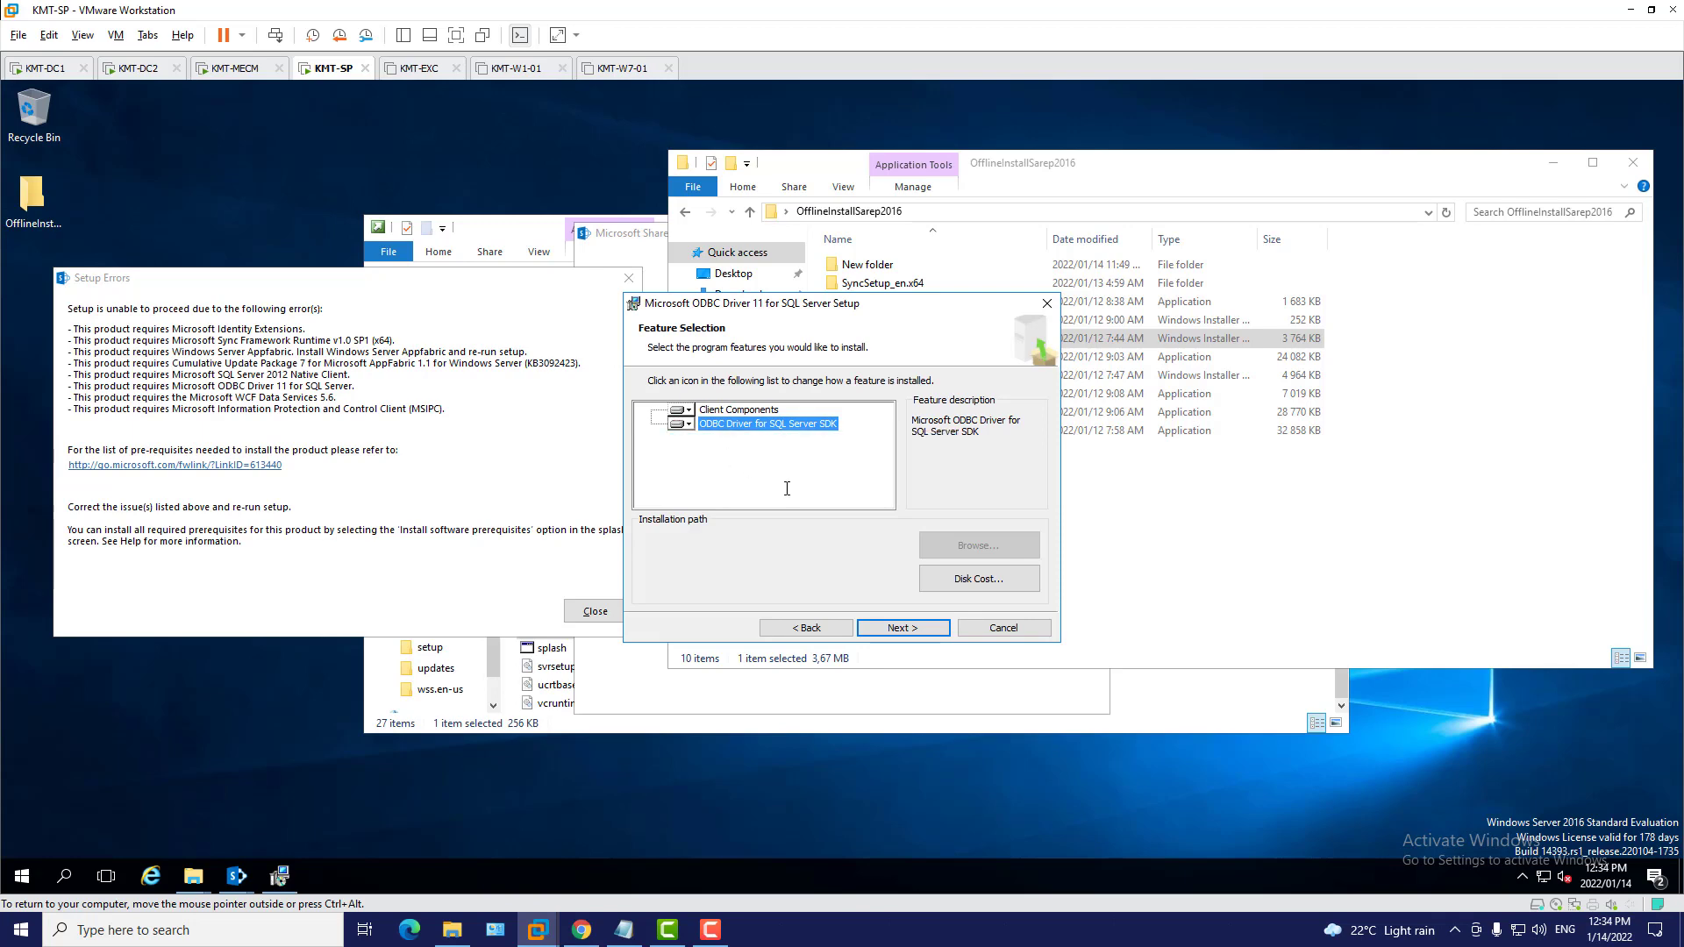
pyautogui.click(919, 629)
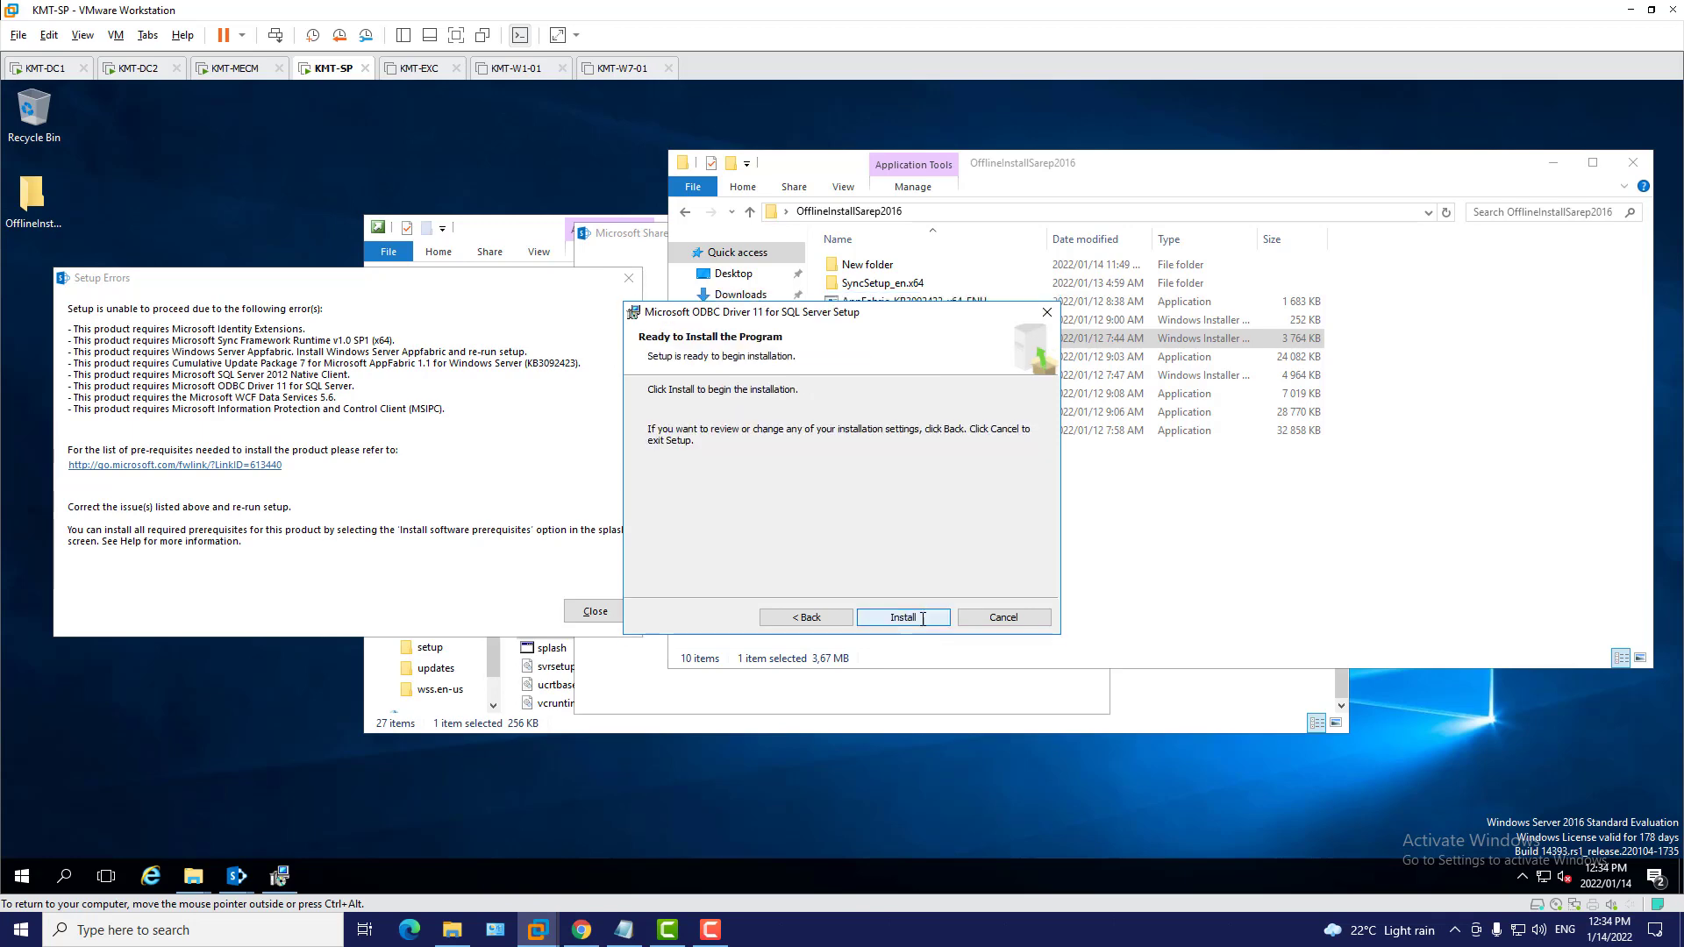
pyautogui.click(923, 620)
pyautogui.click(805, 600)
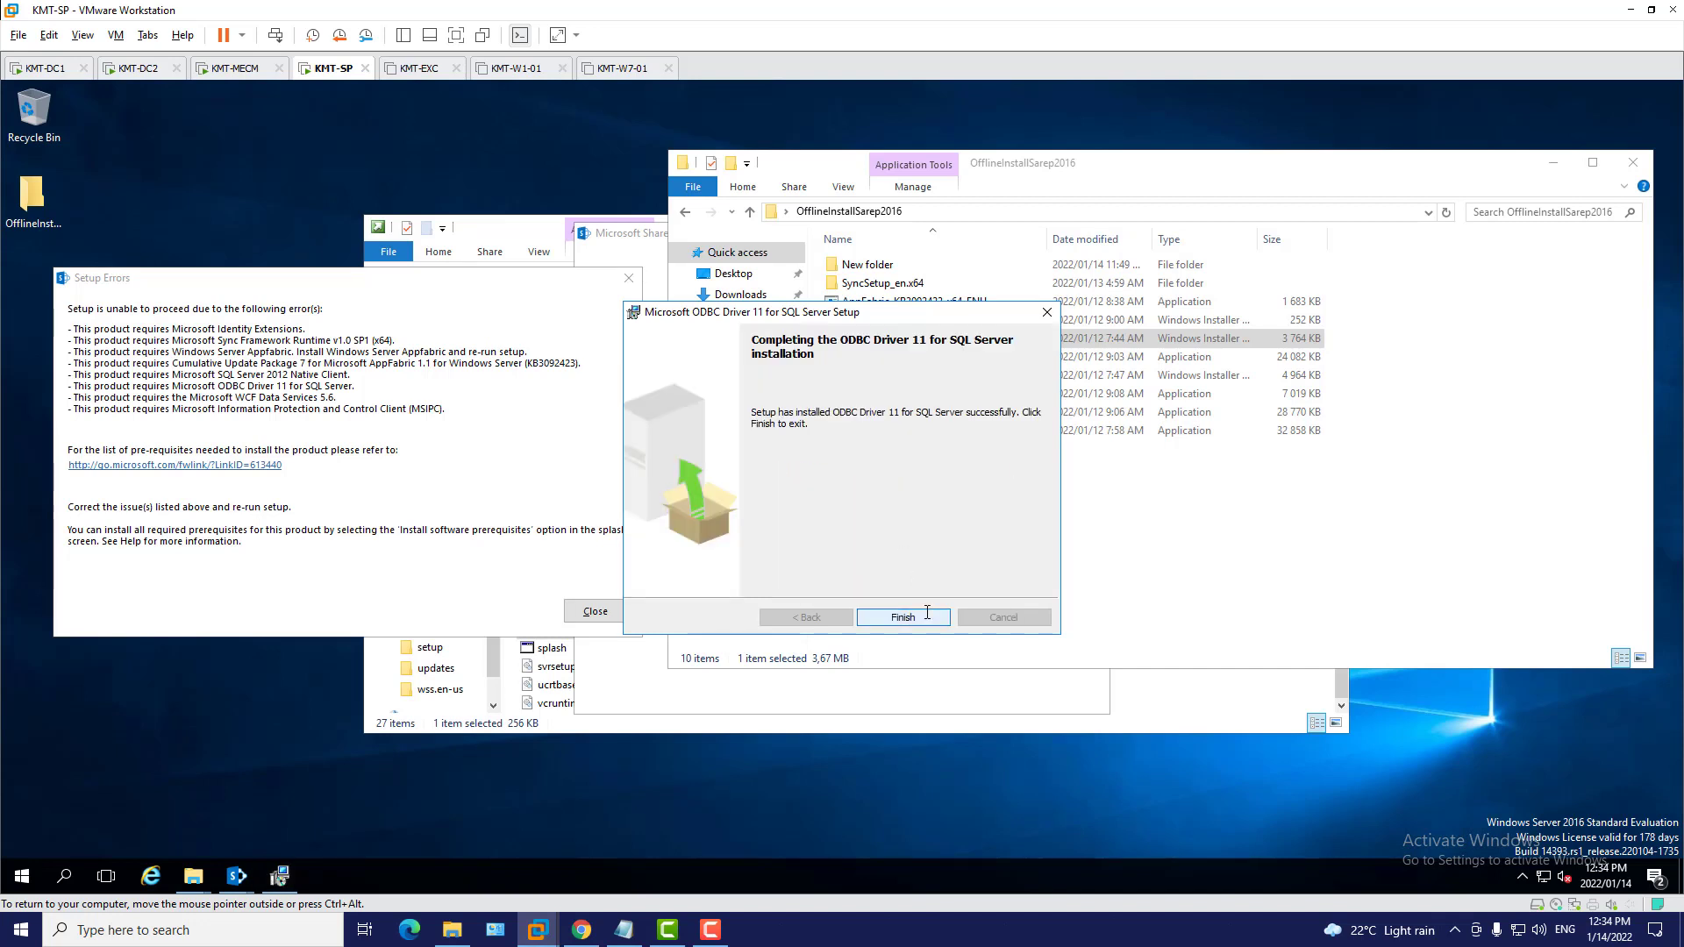
pyautogui.click(927, 614)
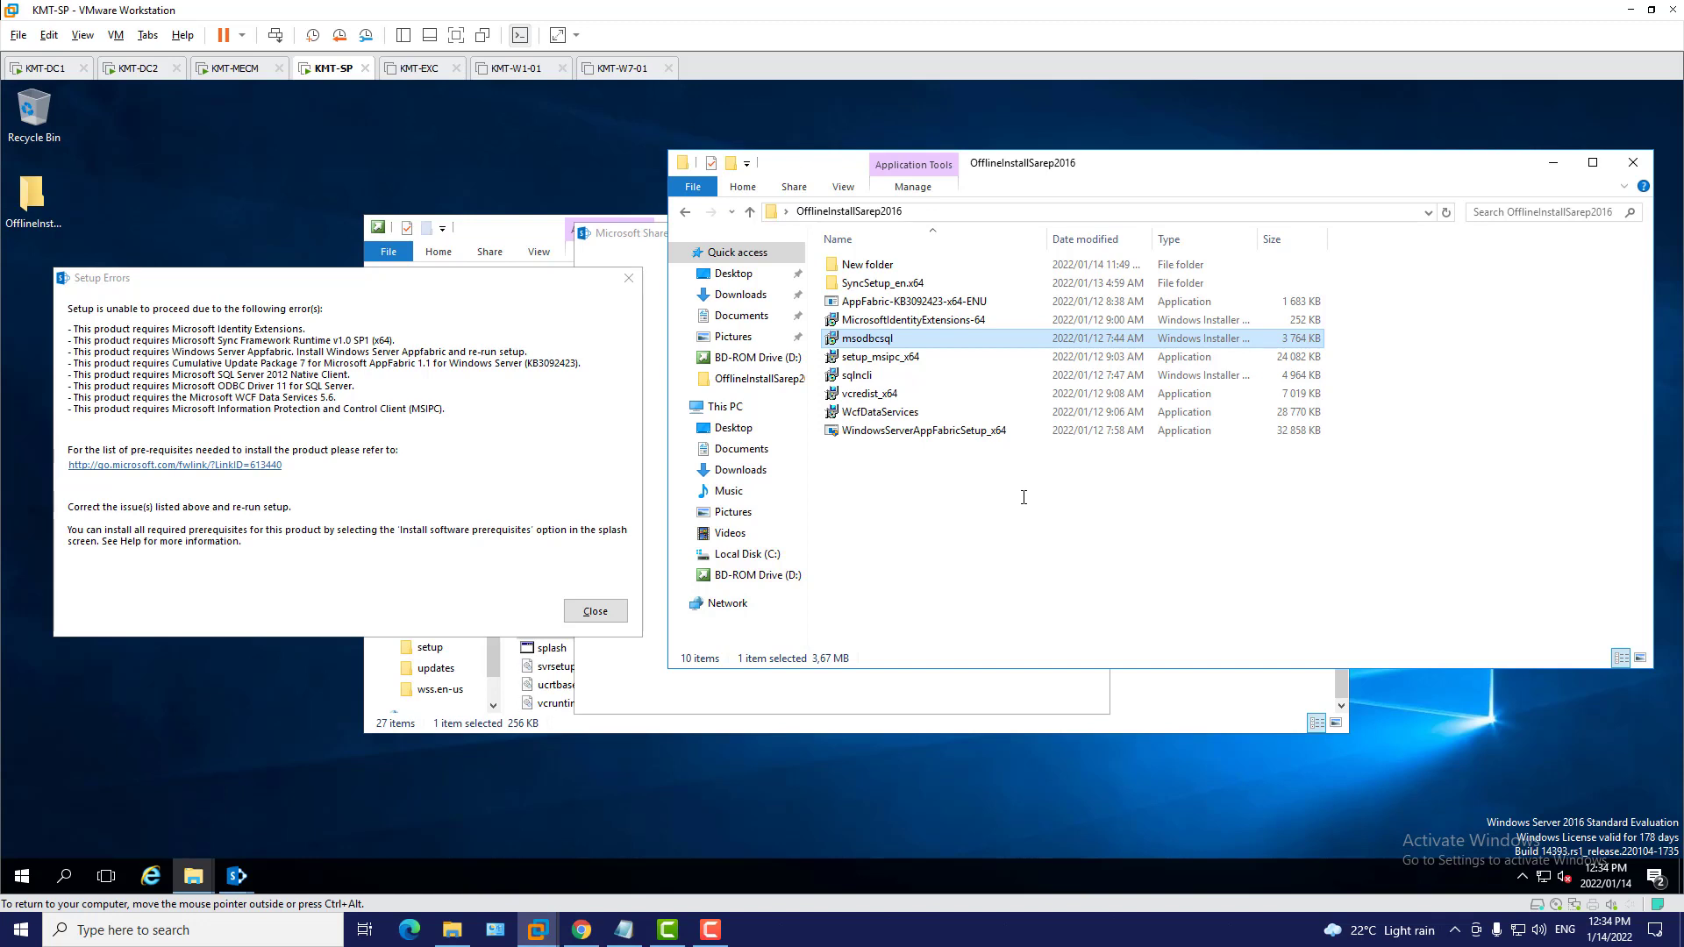
# Install Active Directory Rights Management Services Client 2.1 from setup_msipc_x64, accepting the license and opting to use Microsoft Update
pyautogui.click(899, 359)
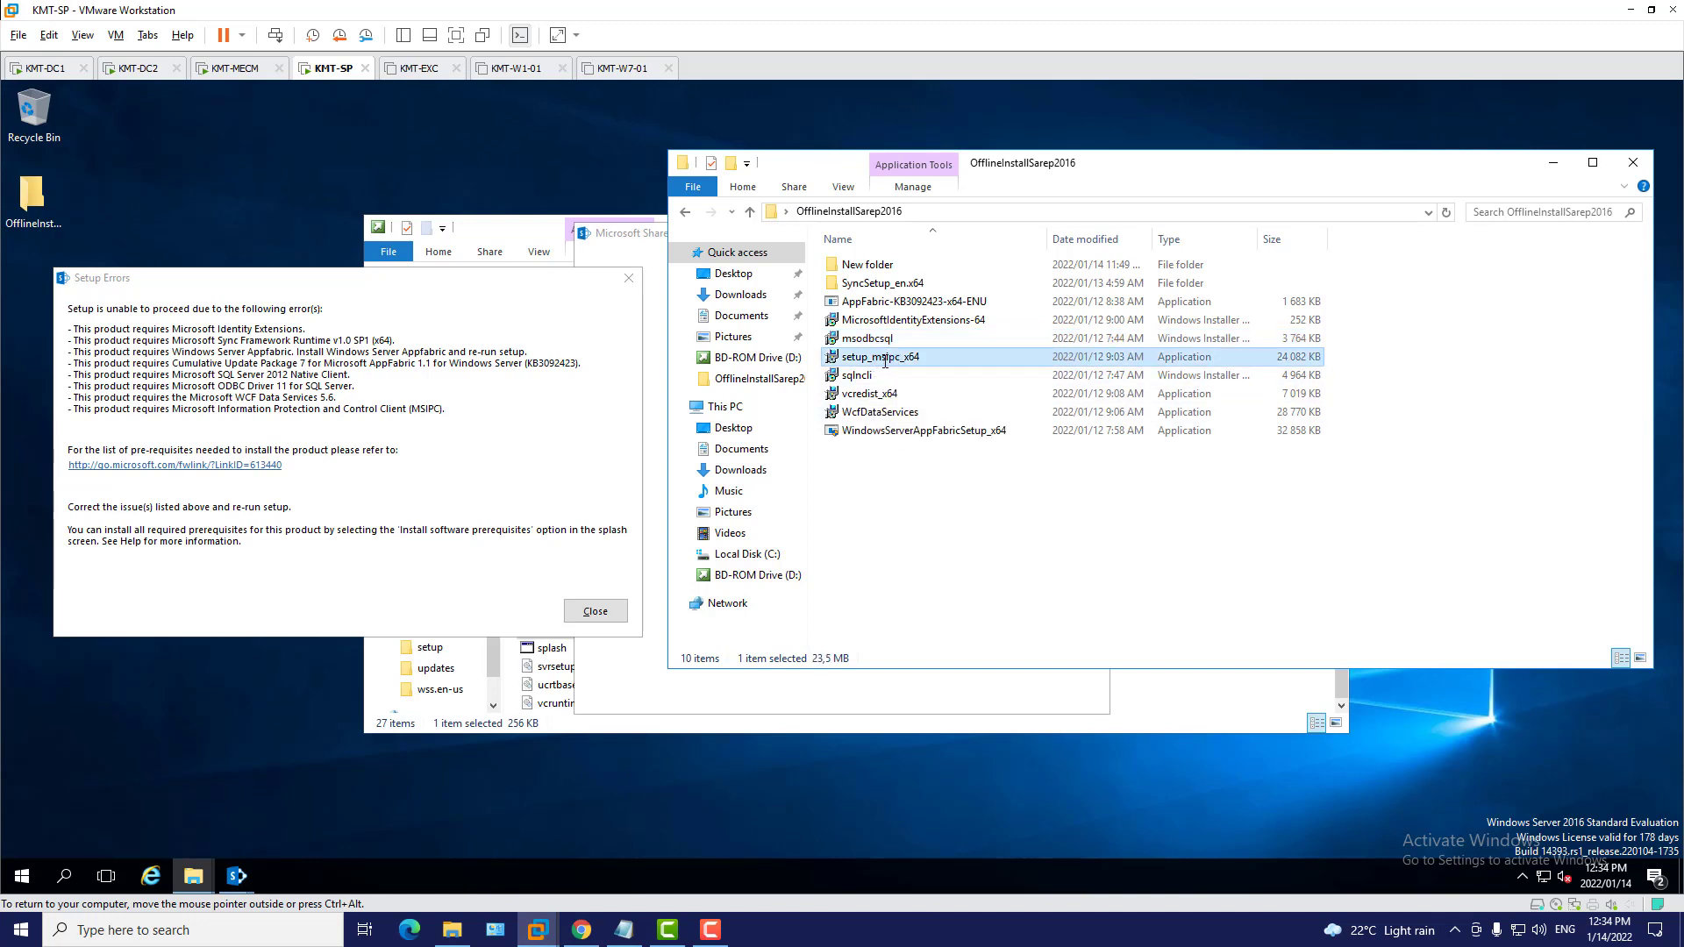
pyautogui.doubleClick(885, 360)
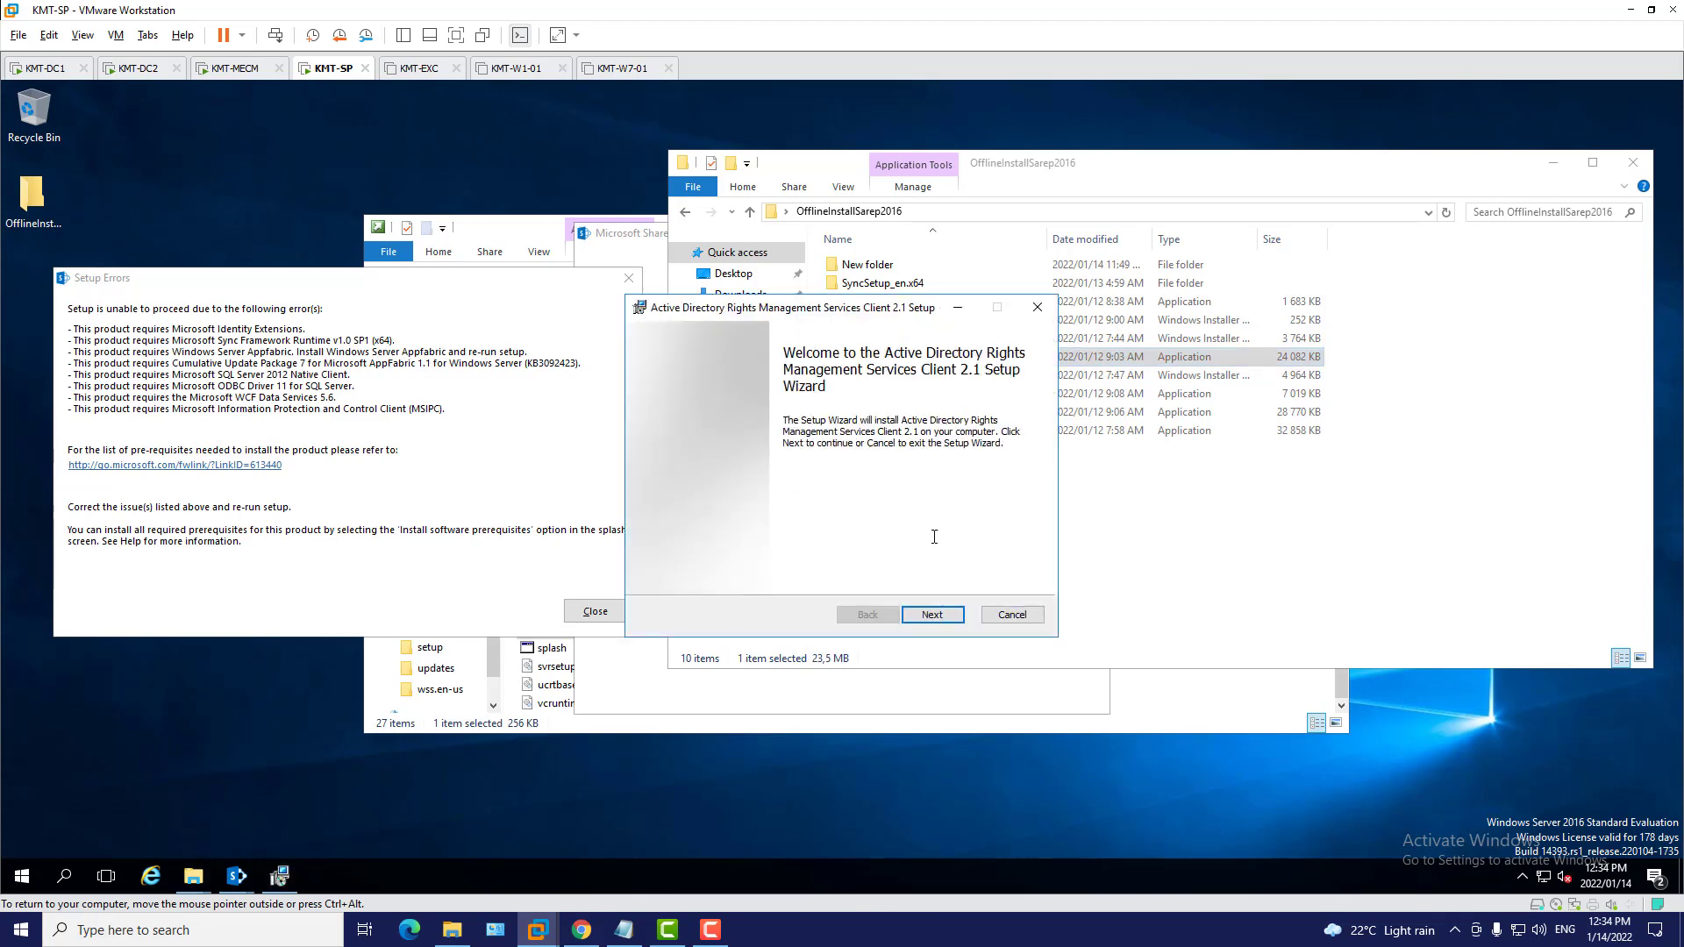
pyautogui.click(944, 617)
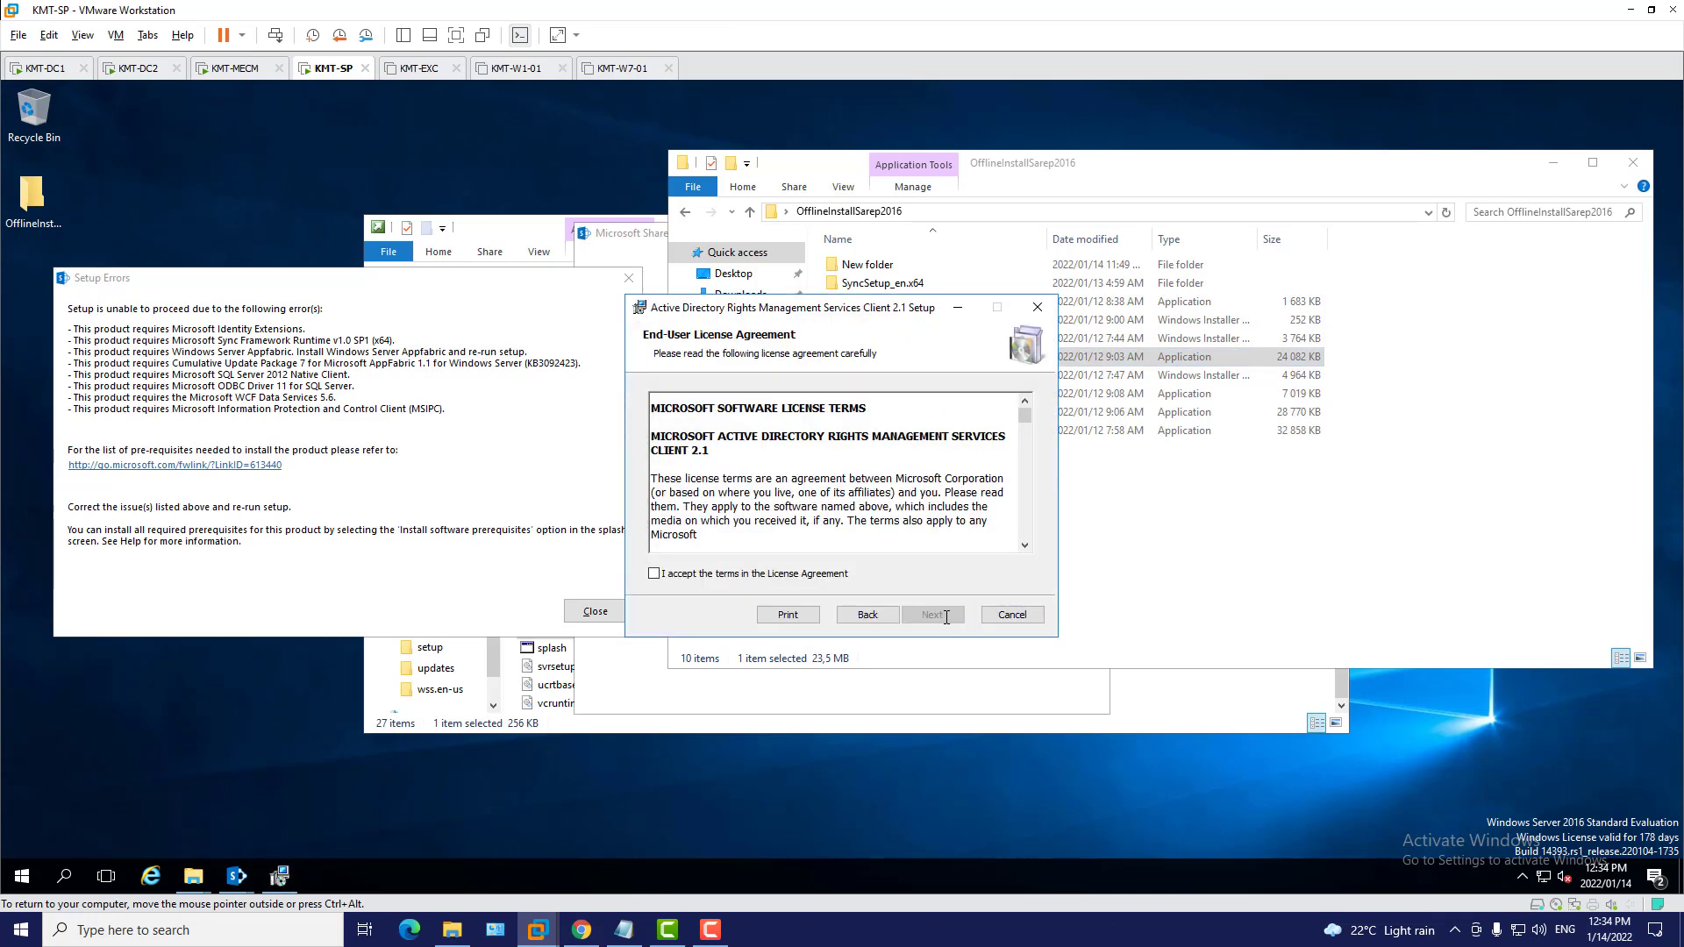
pyautogui.click(778, 577)
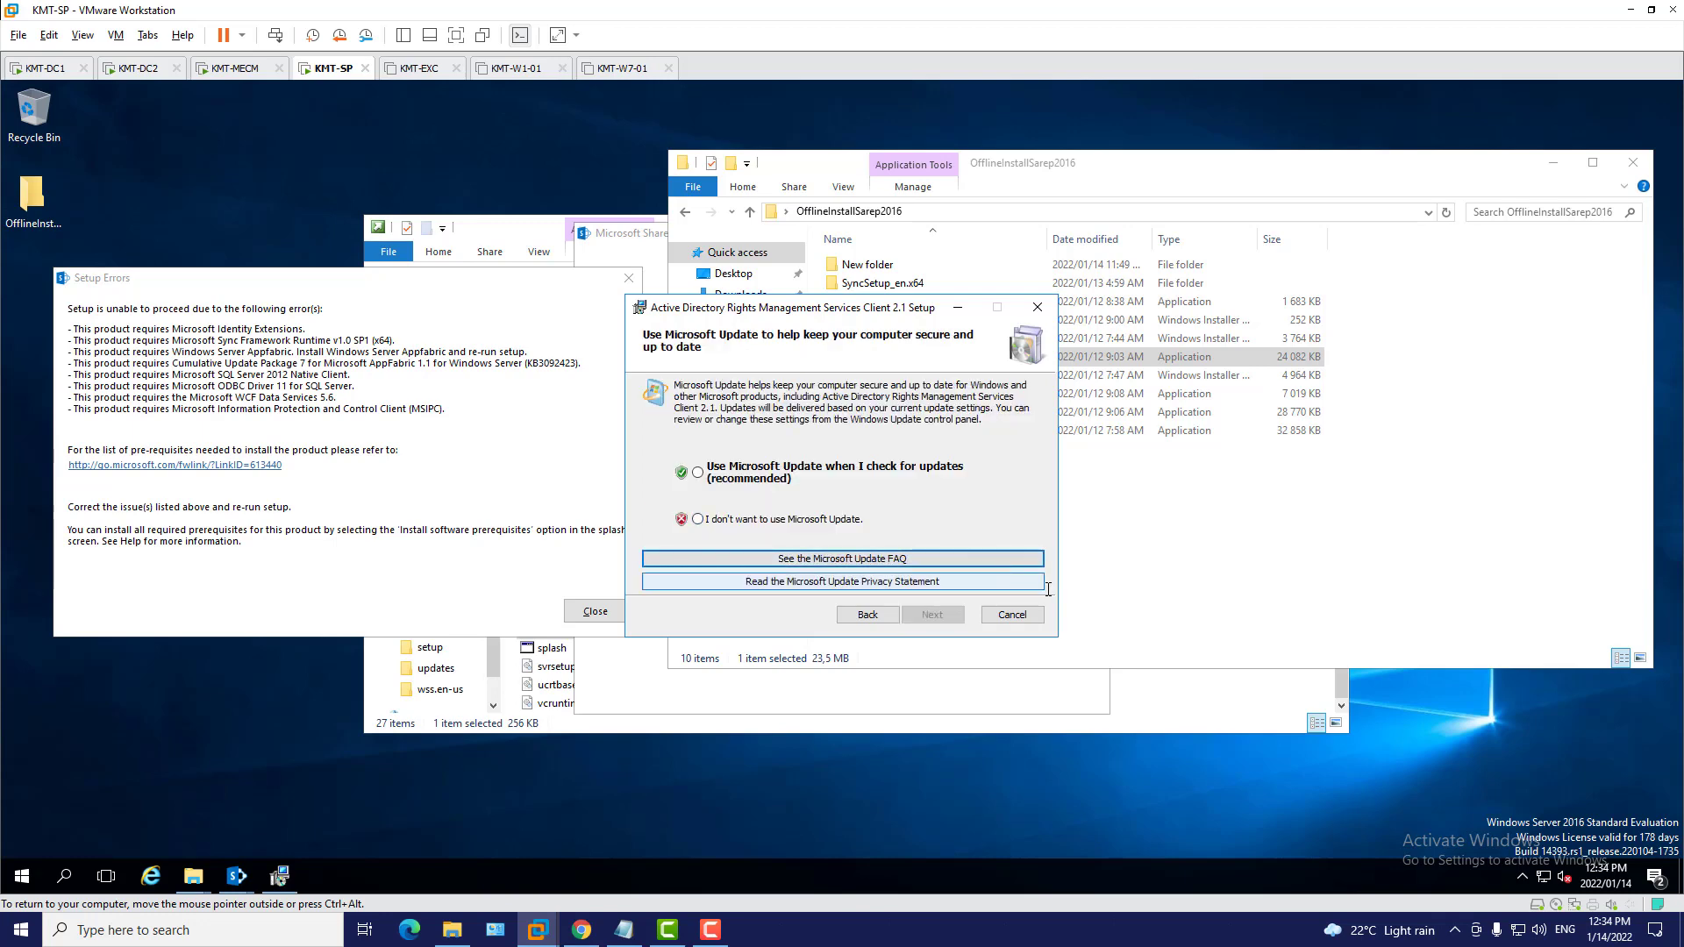
pyautogui.click(698, 473)
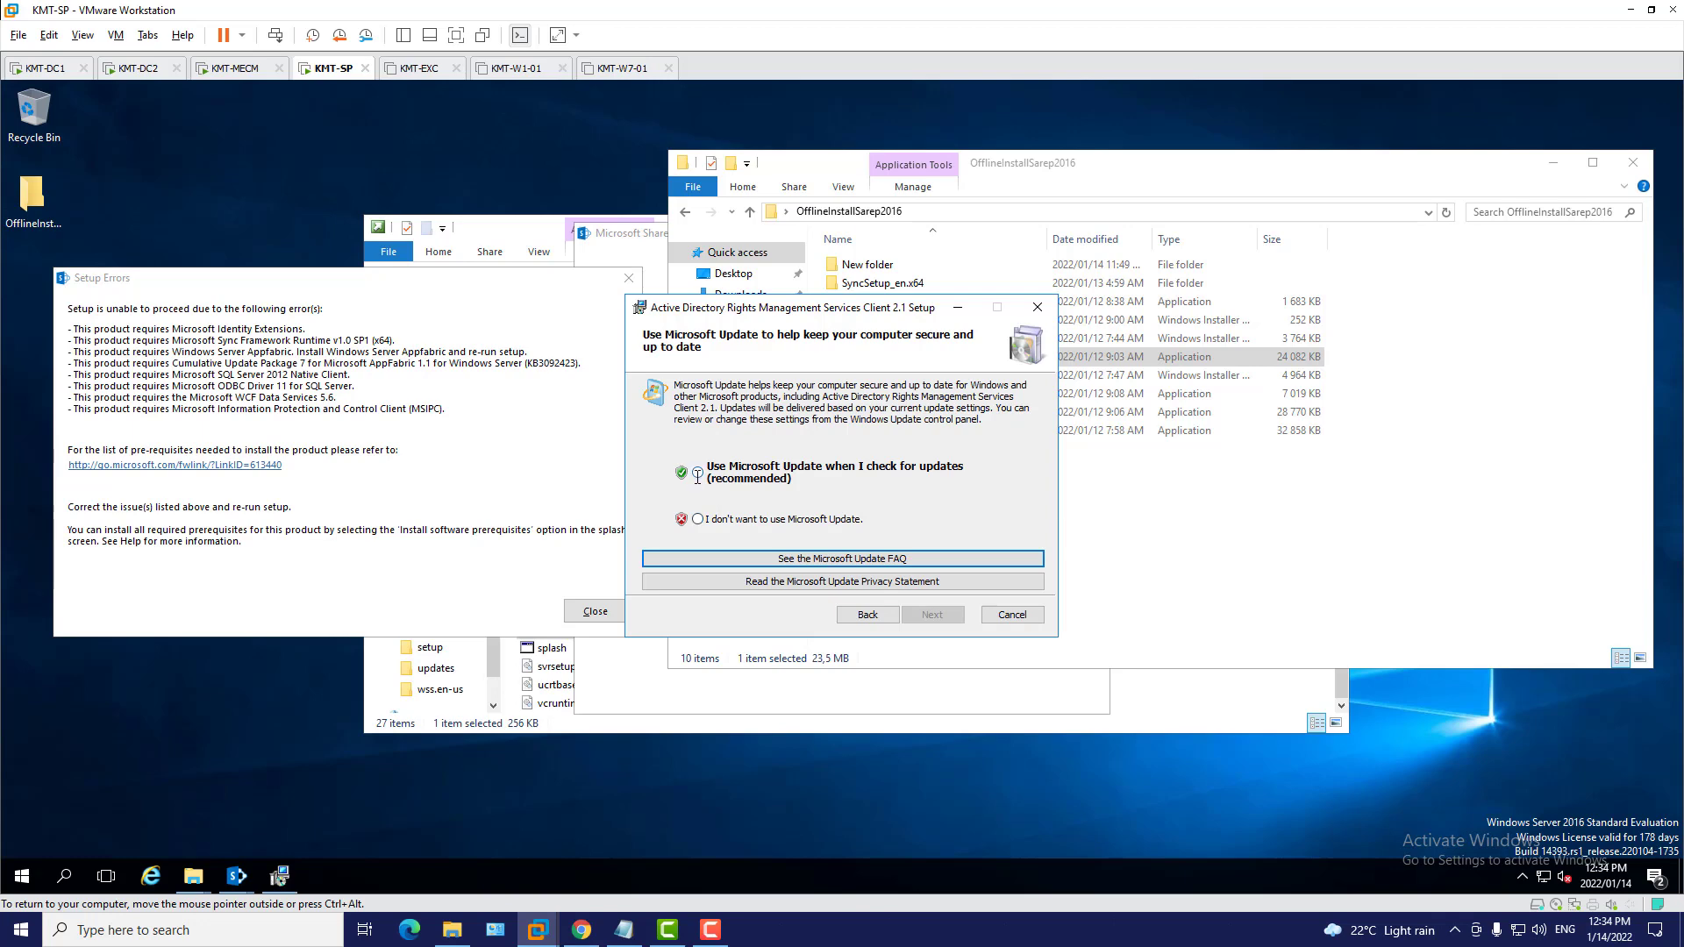
pyautogui.click(932, 615)
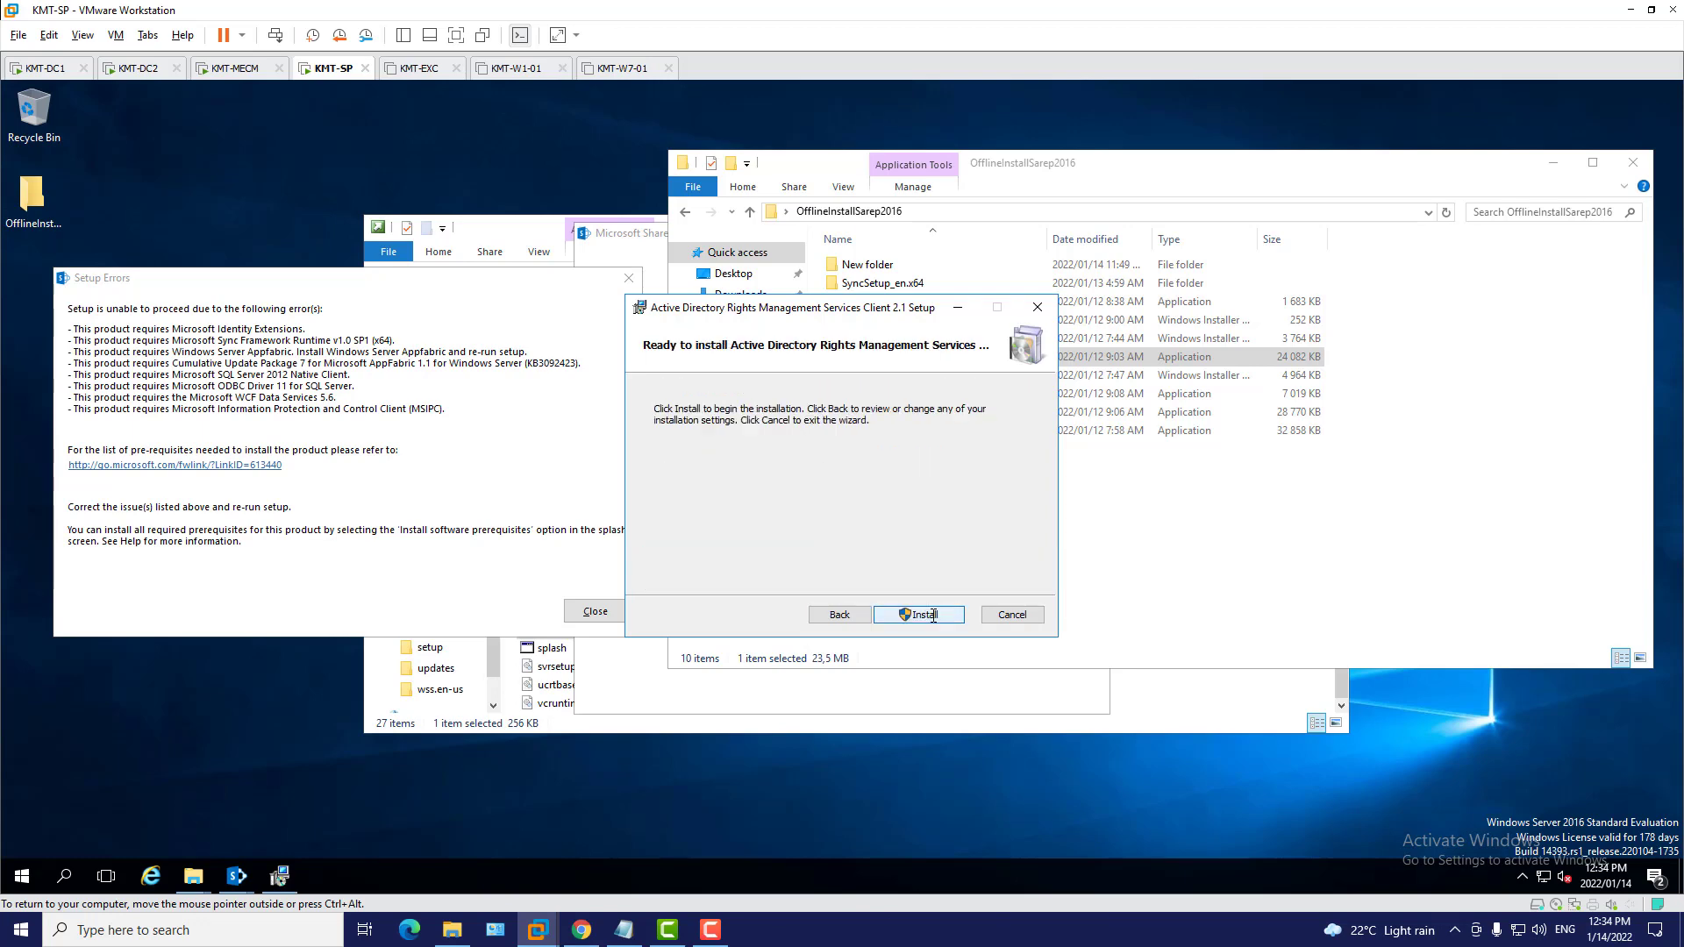
pyautogui.click(932, 615)
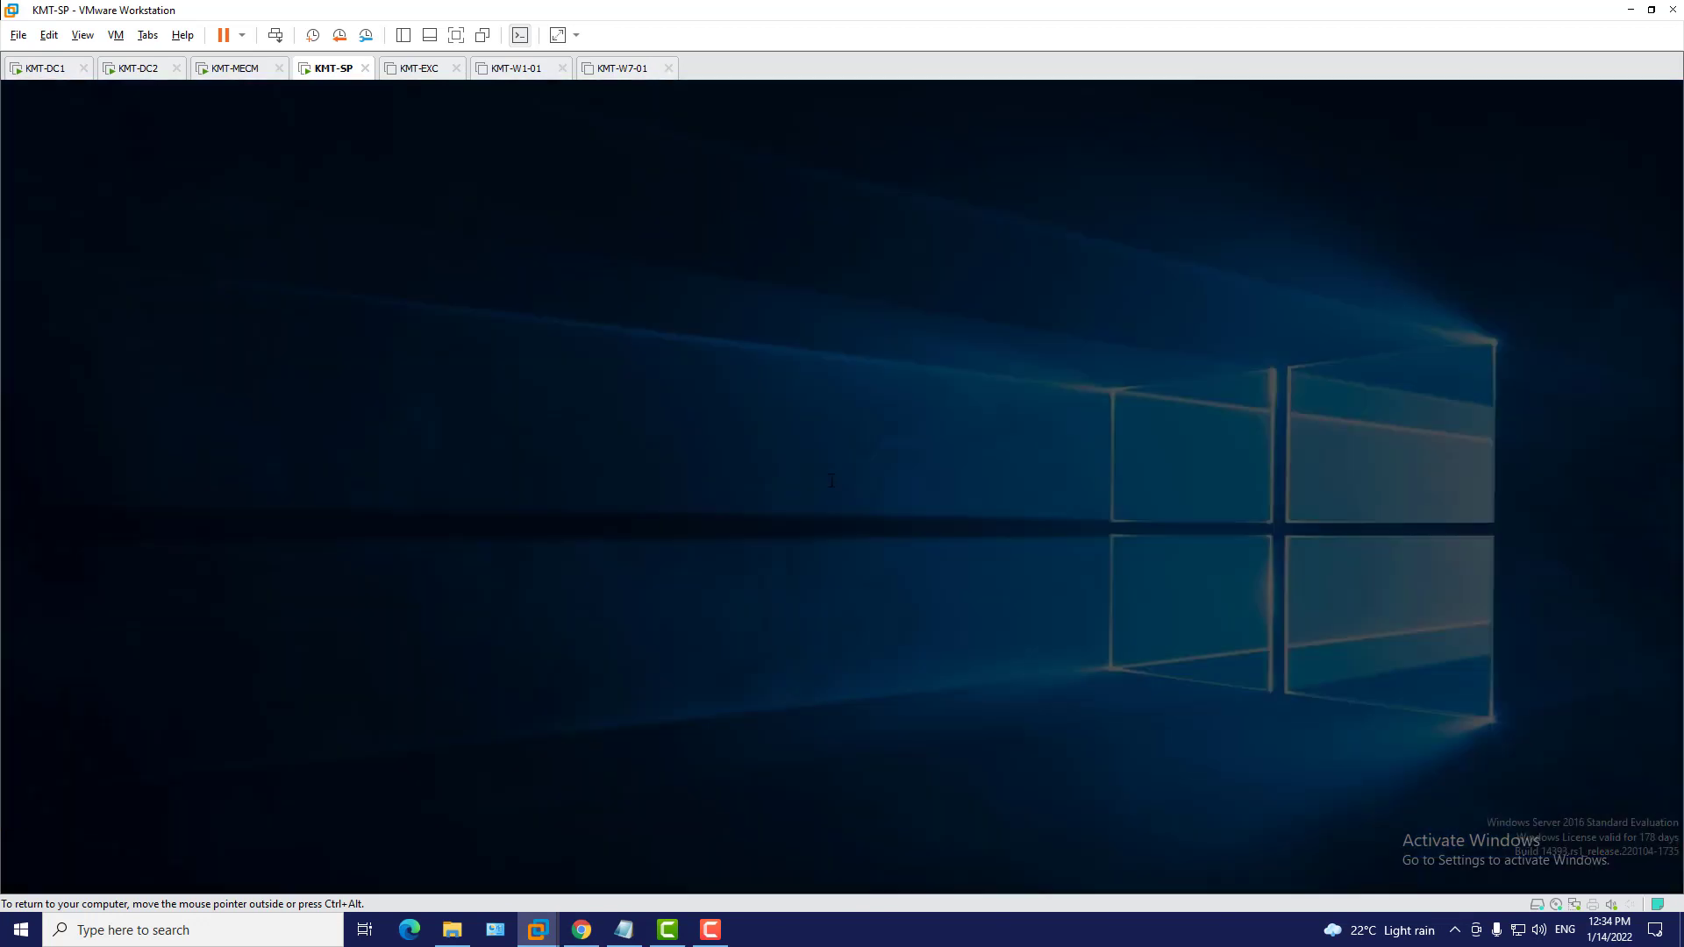
pyautogui.click(790, 598)
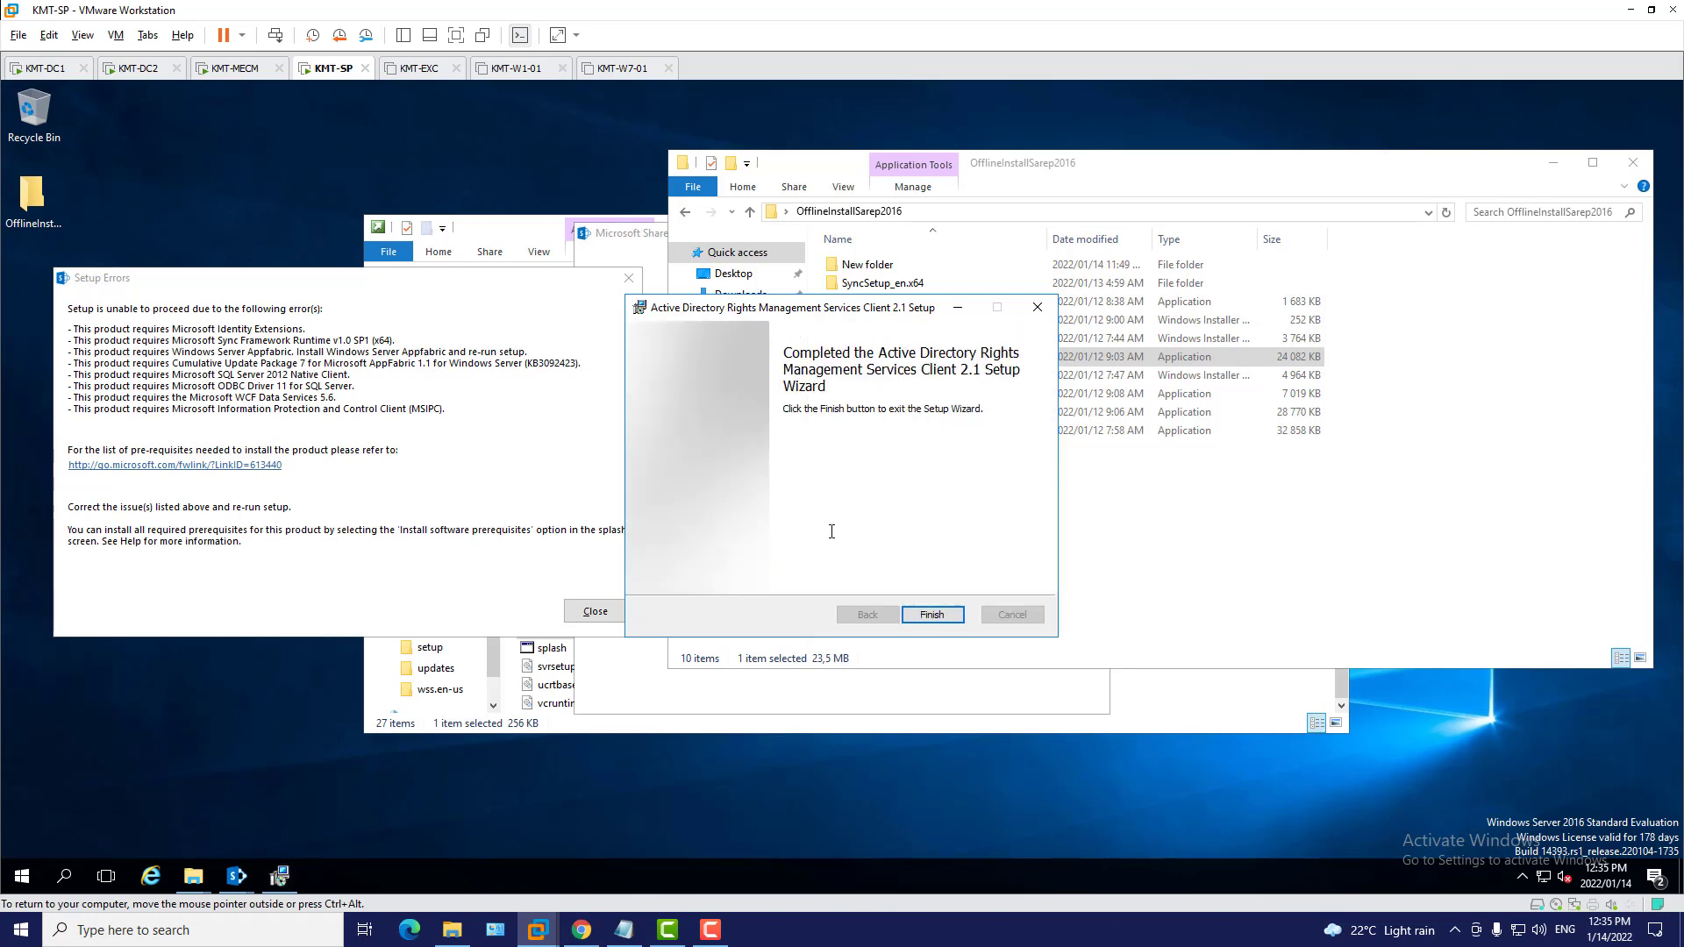
pyautogui.click(932, 615)
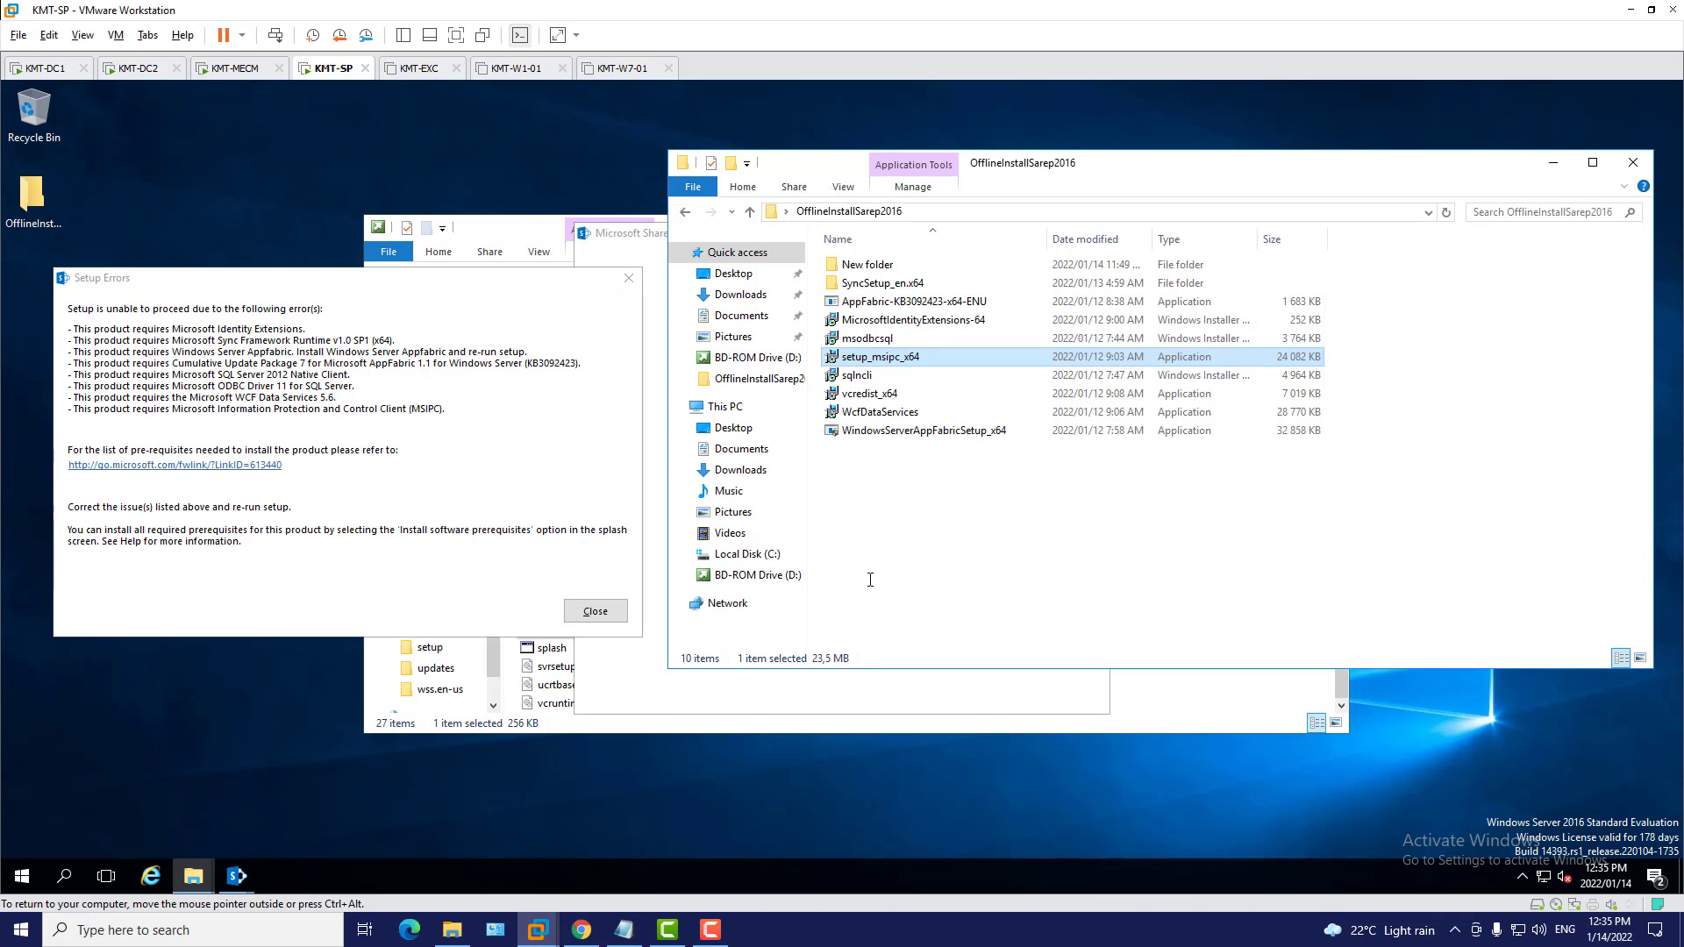
# Close the OfflineInstallSarep2016 folder, the SharePoint Setup Errors report and the BD-ROM drive folder
pyautogui.click(1485, 360)
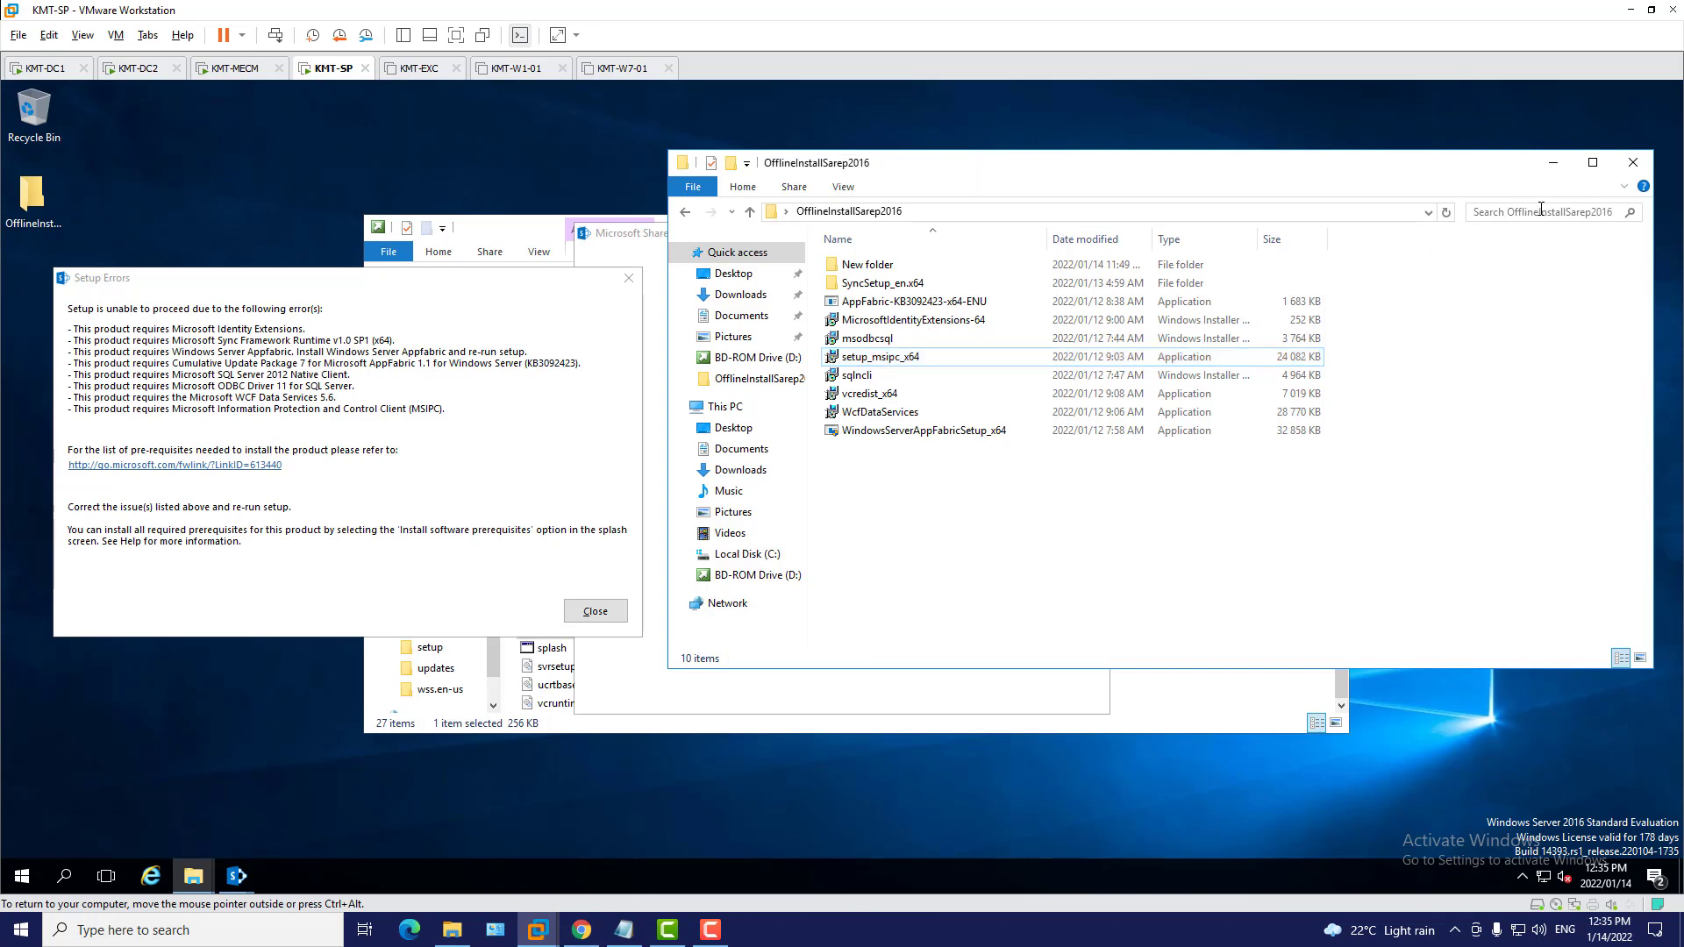
pyautogui.click(1634, 162)
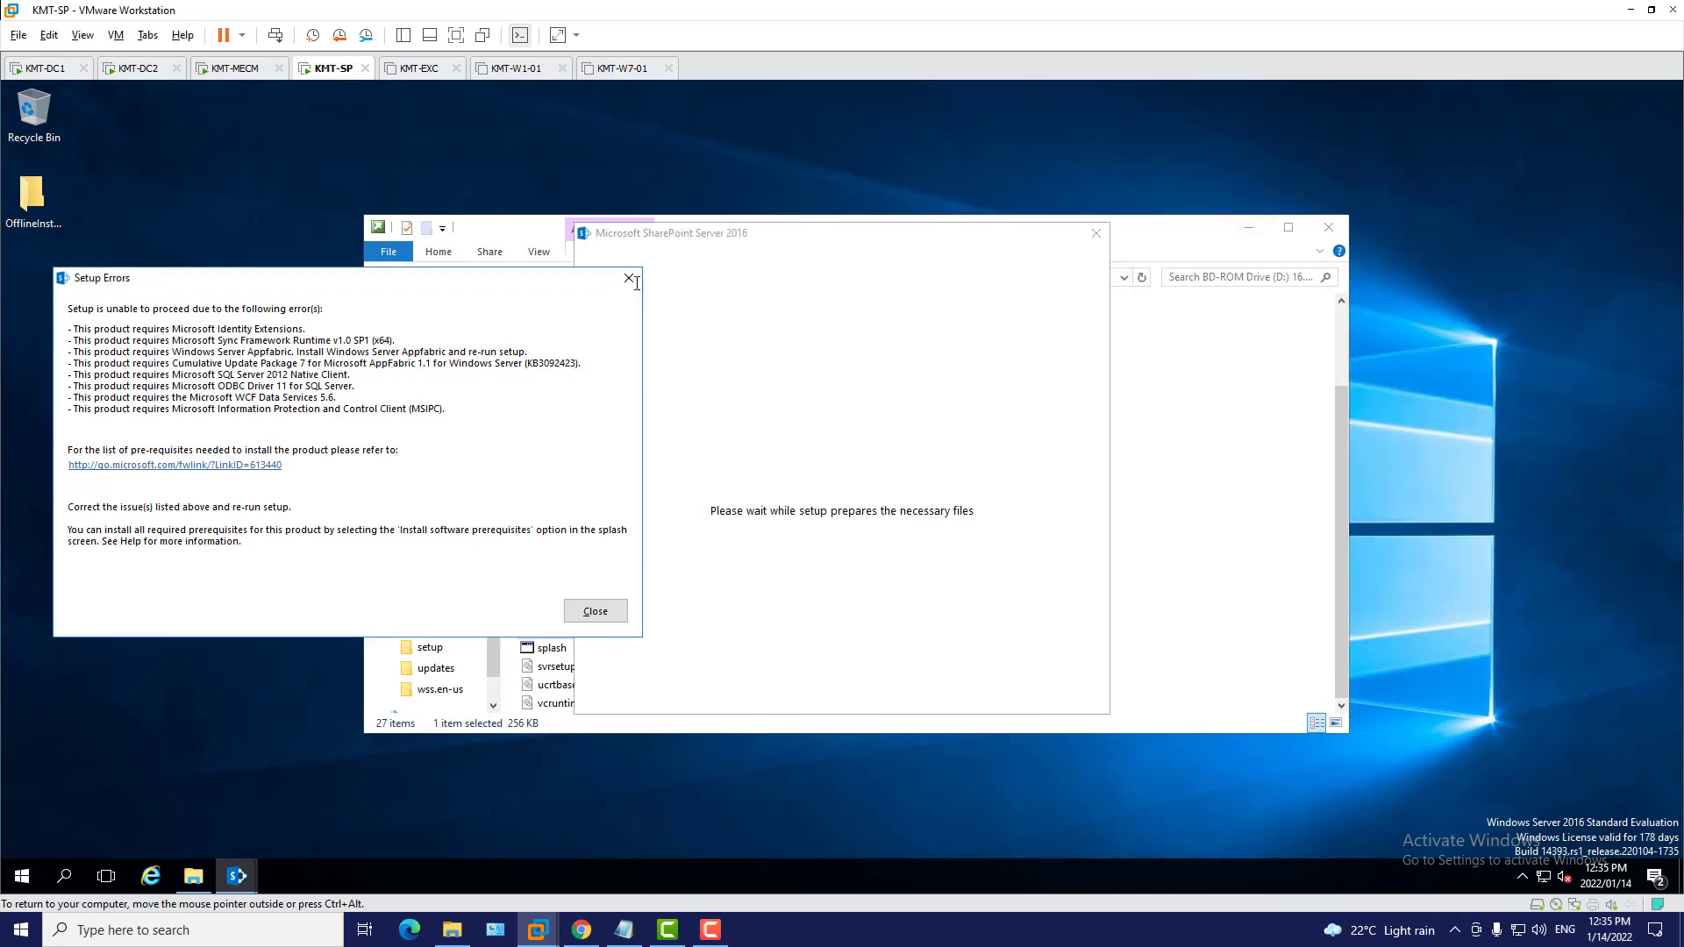
pyautogui.click(628, 280)
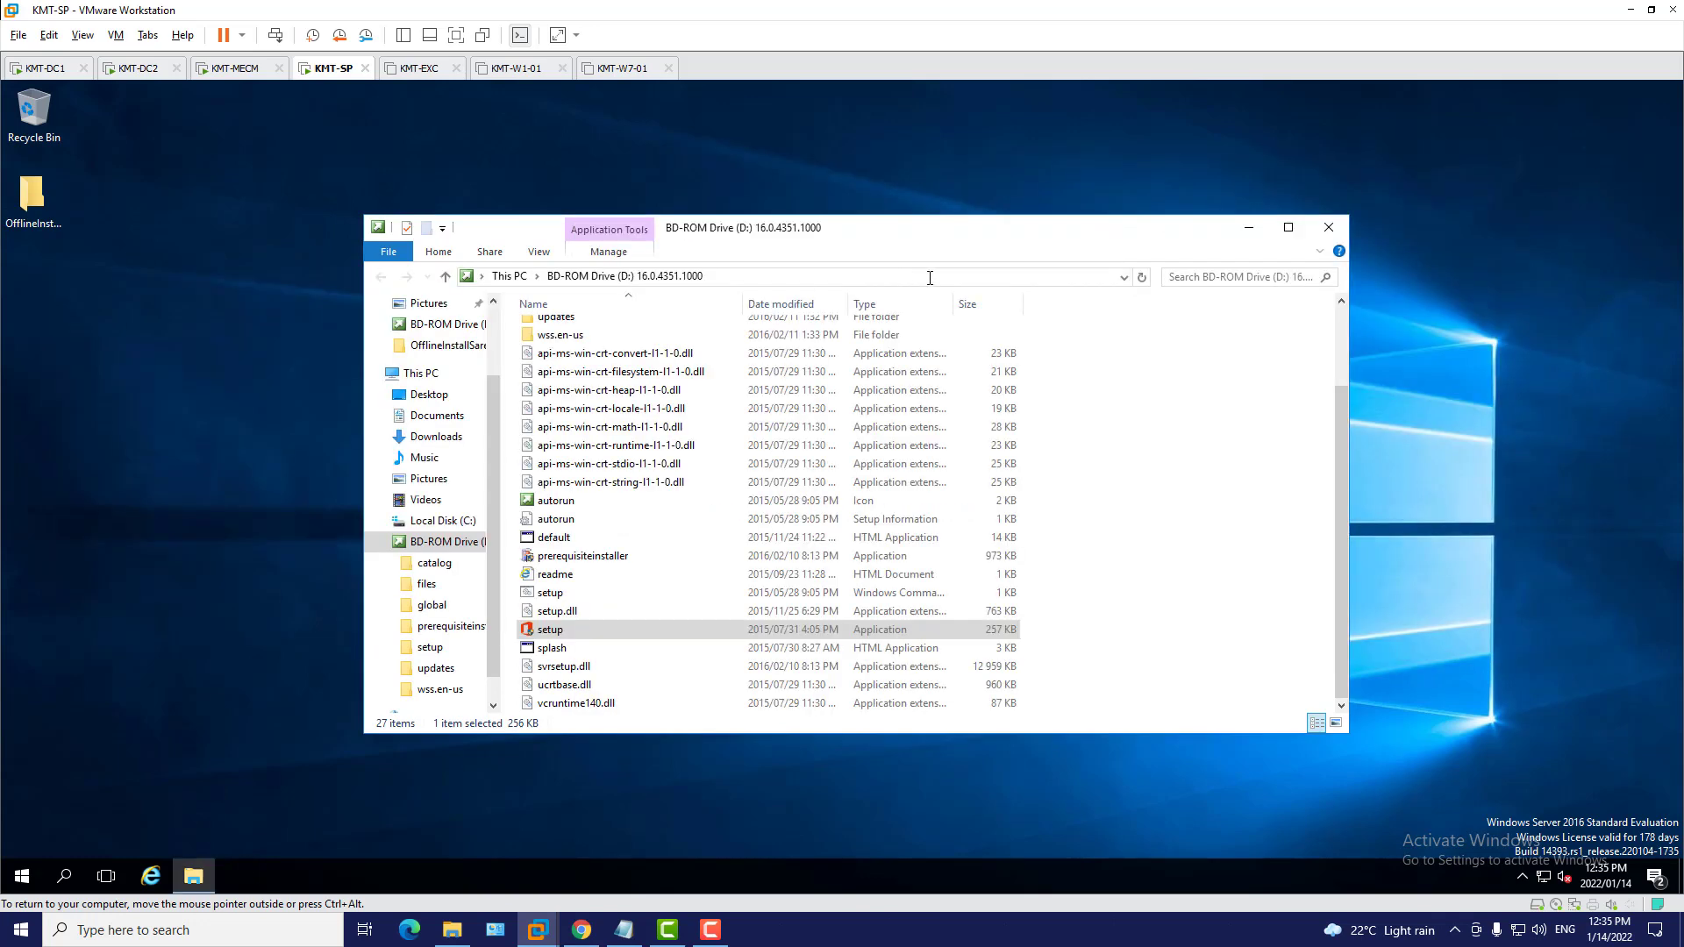
pyautogui.click(1330, 227)
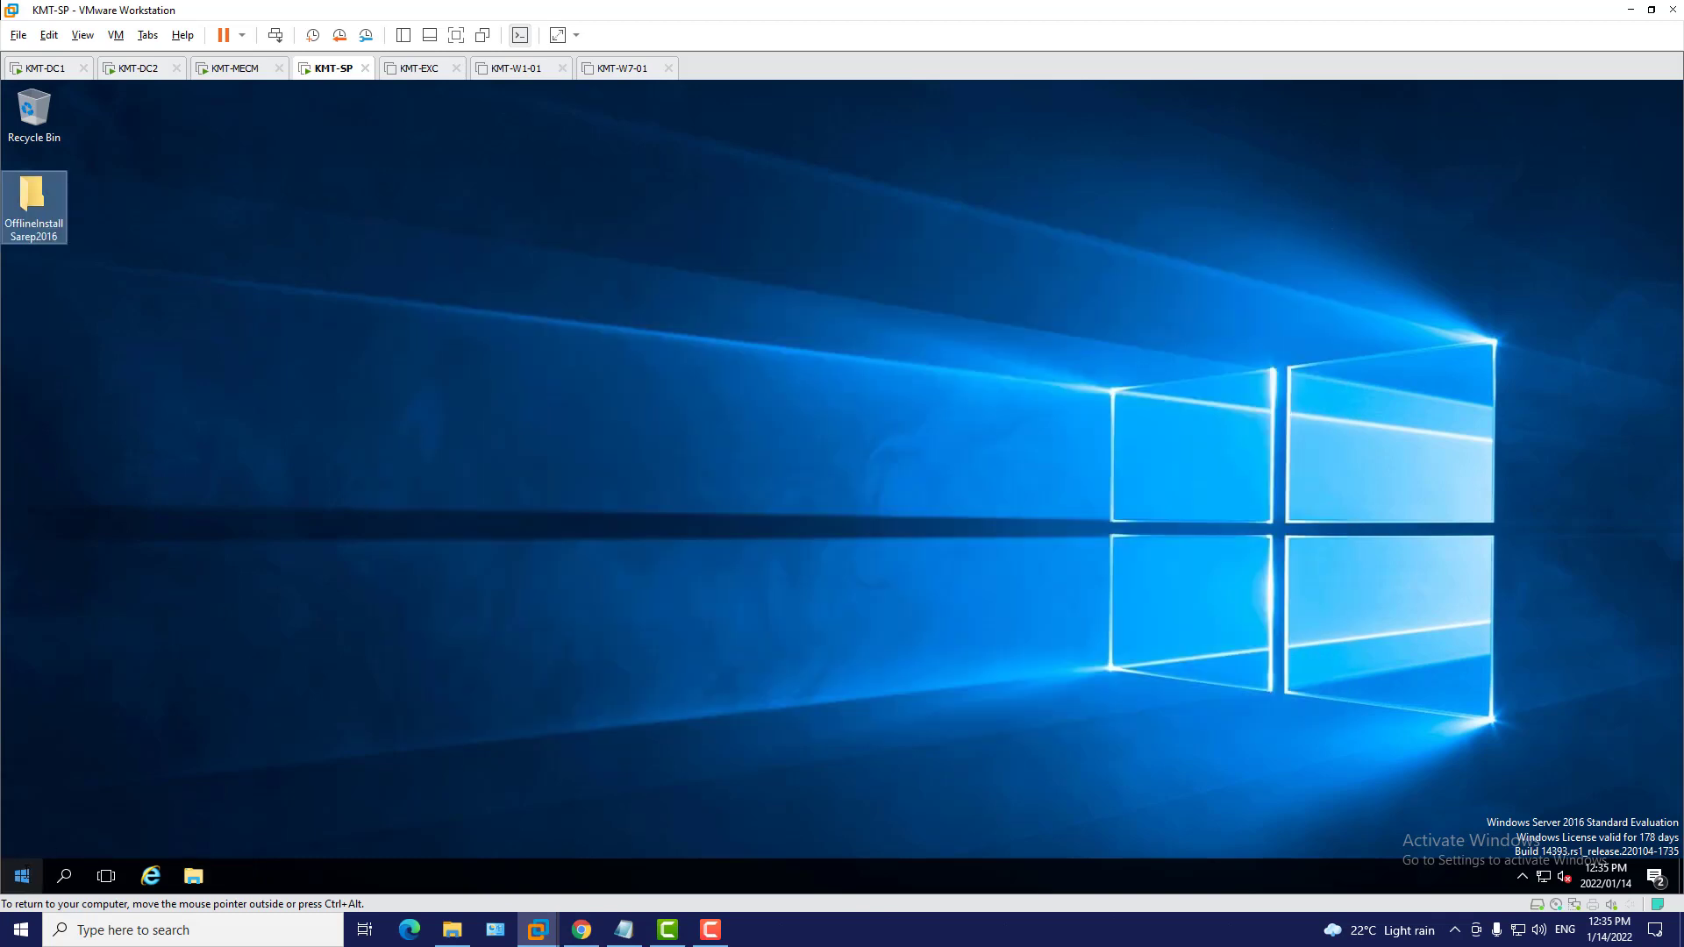
# Restart KMT-SP with the reason Hardware: Installation (Unplanned), overriding the other-users warning, and sign back in with the account password
pyautogui.click(22, 876)
pyautogui.click(22, 838)
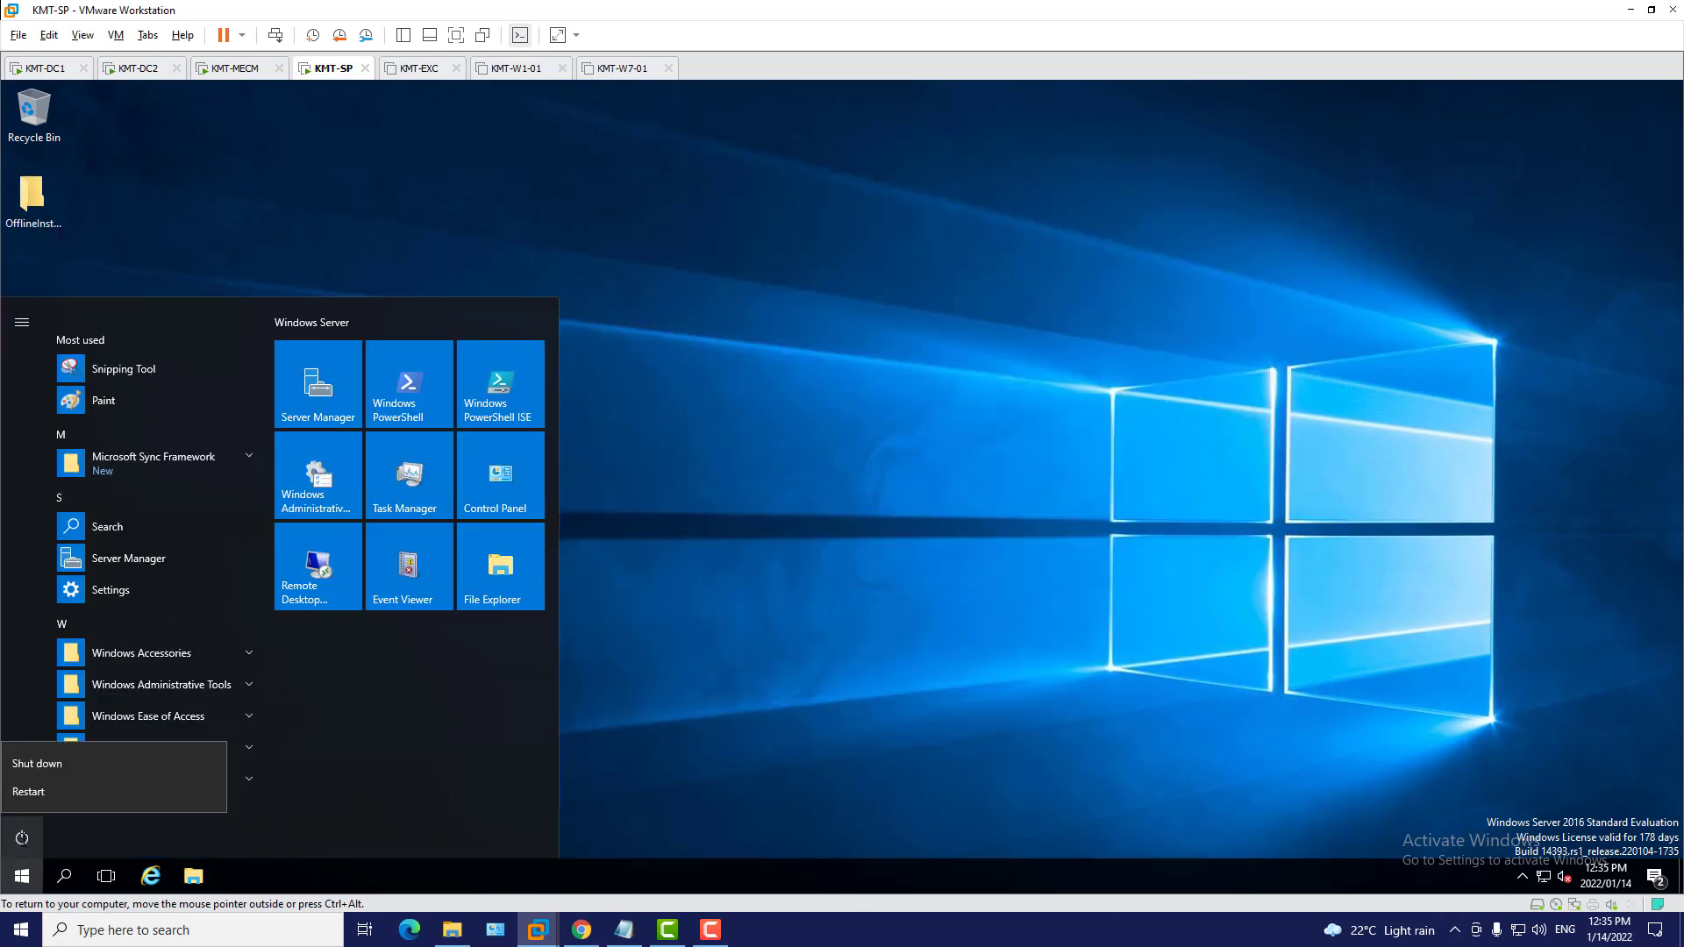
pyautogui.click(35, 791)
pyautogui.click(110, 753)
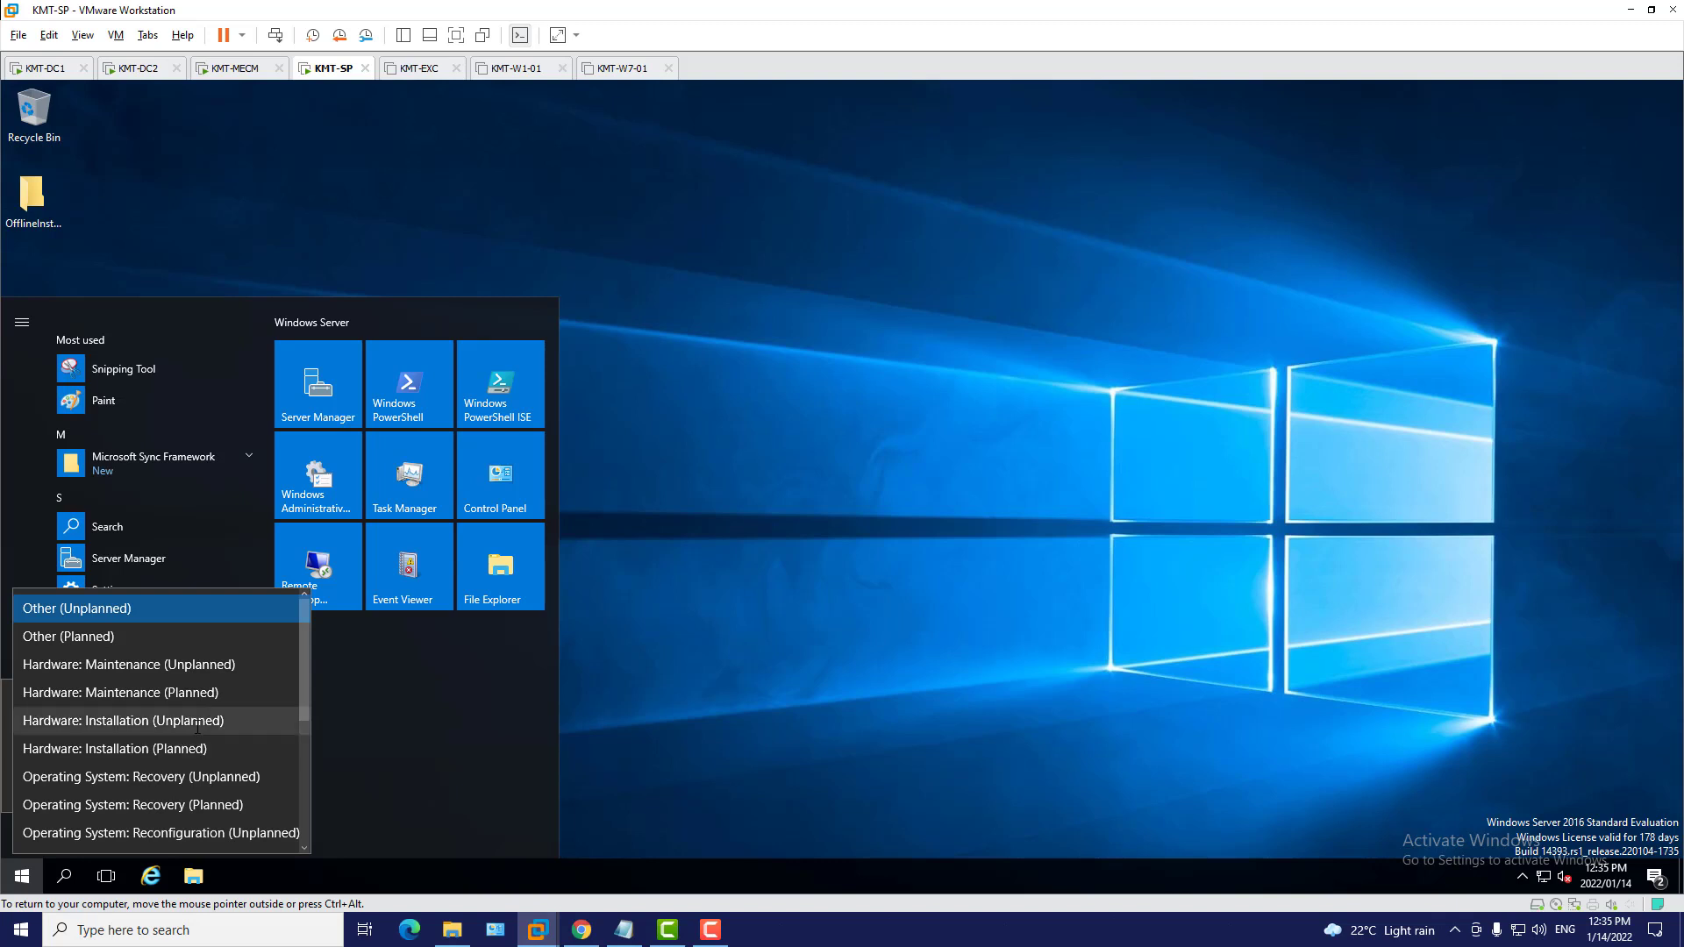
pyautogui.click(227, 722)
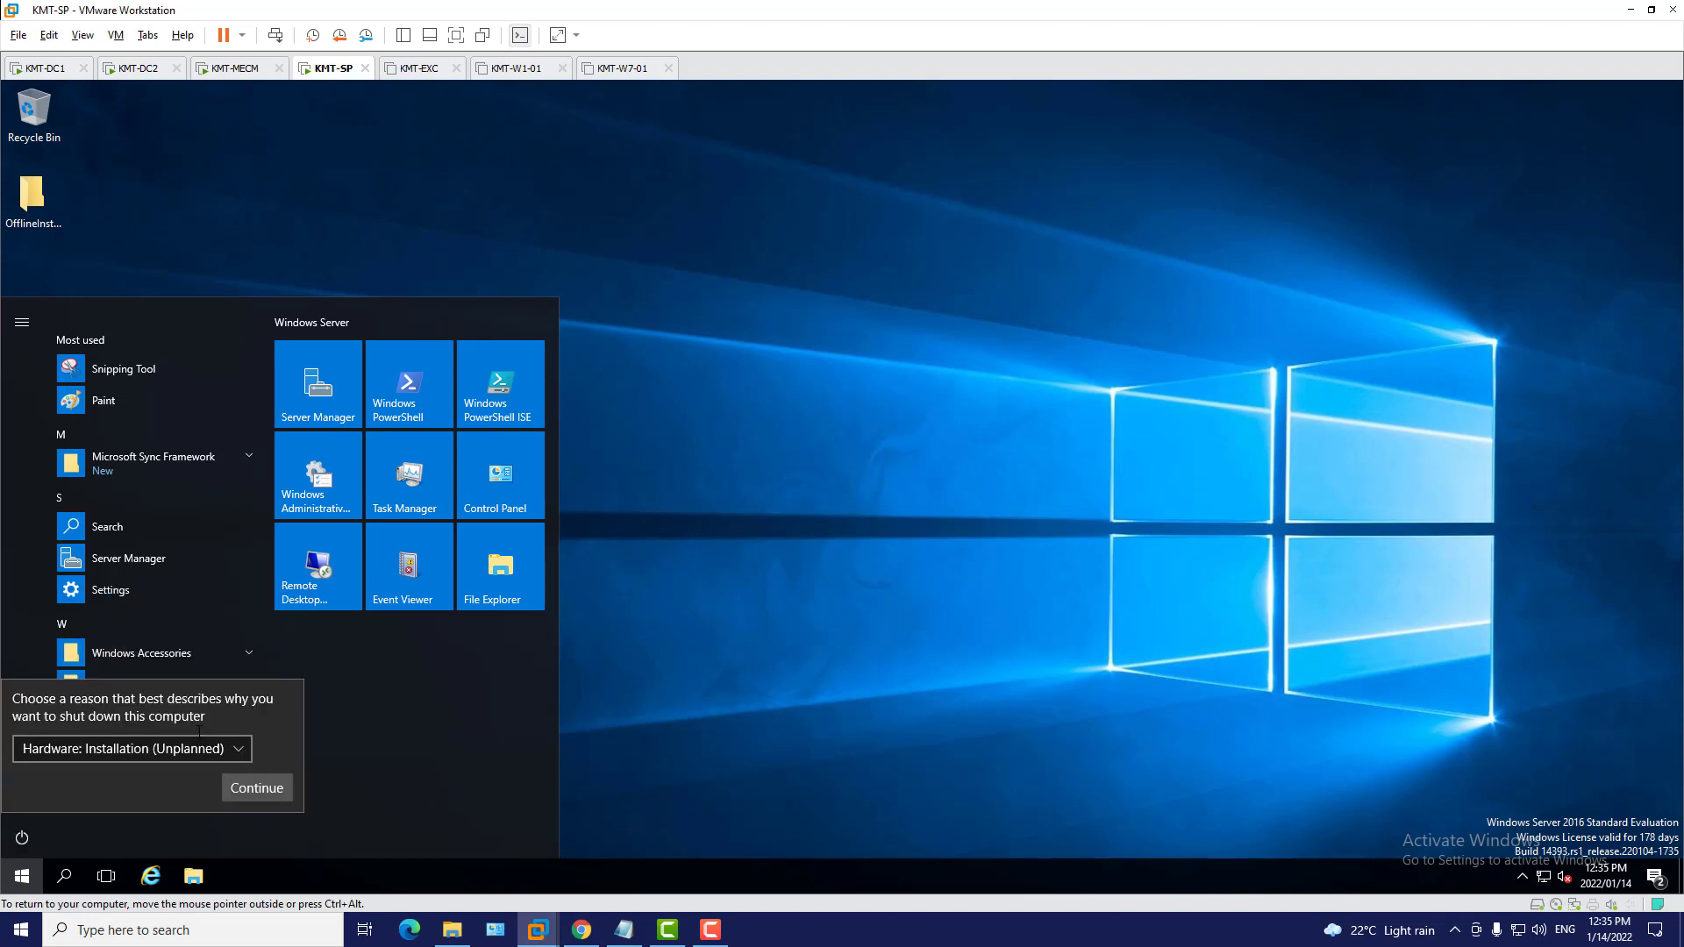
pyautogui.click(263, 792)
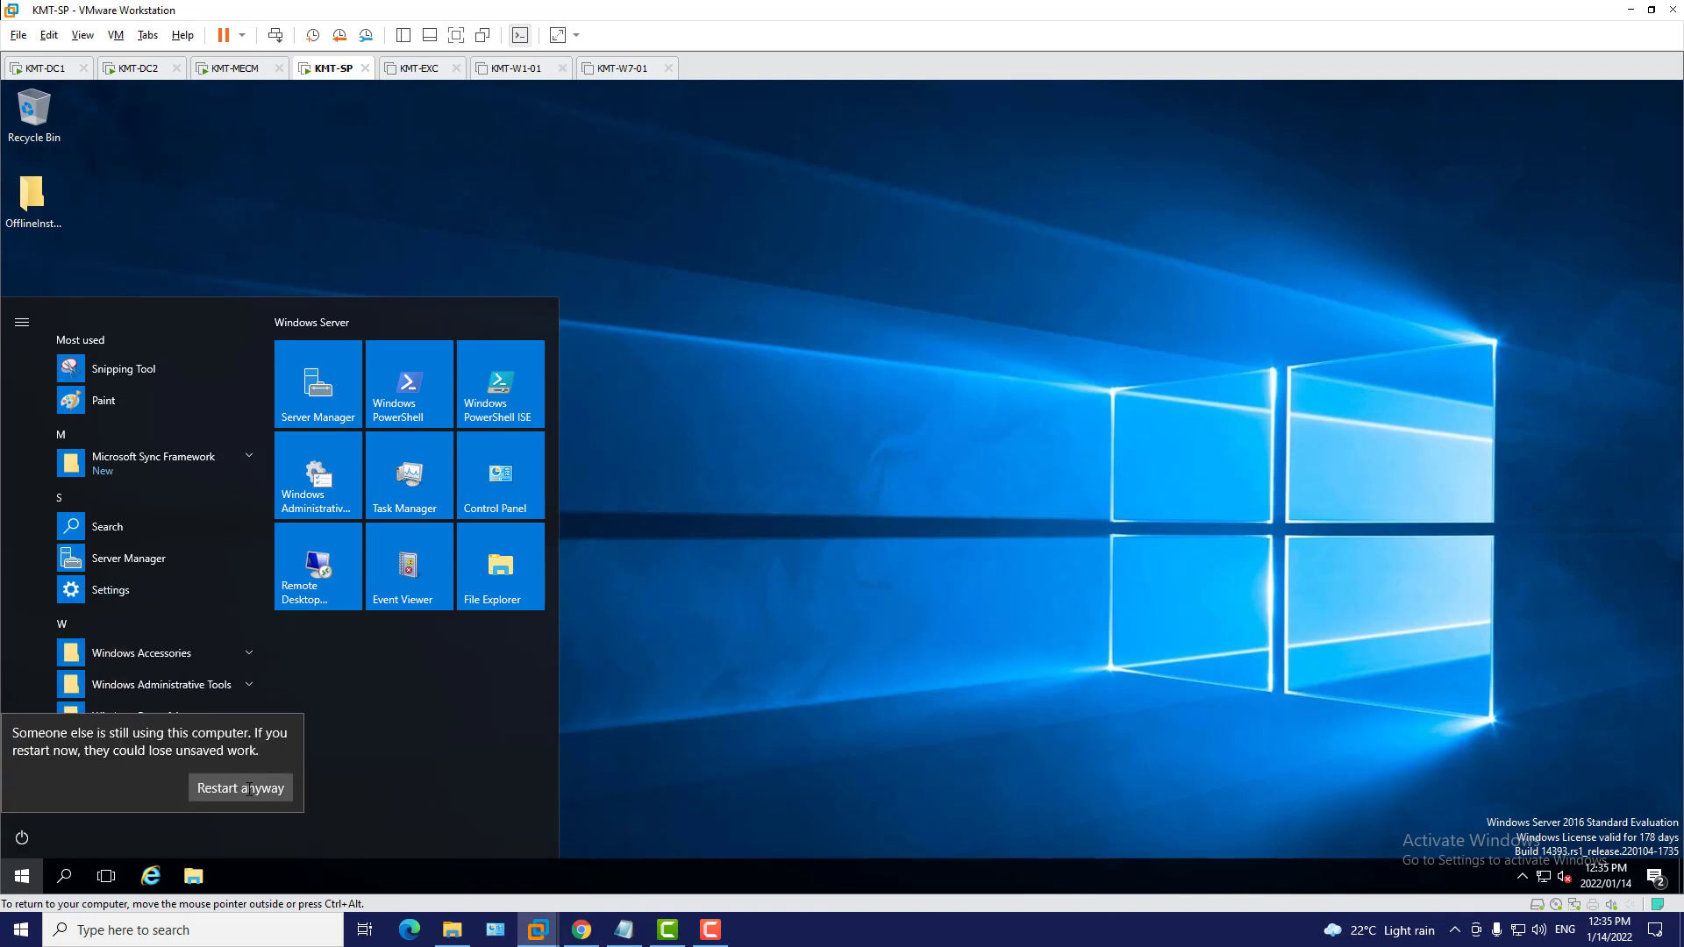
pyautogui.click(247, 787)
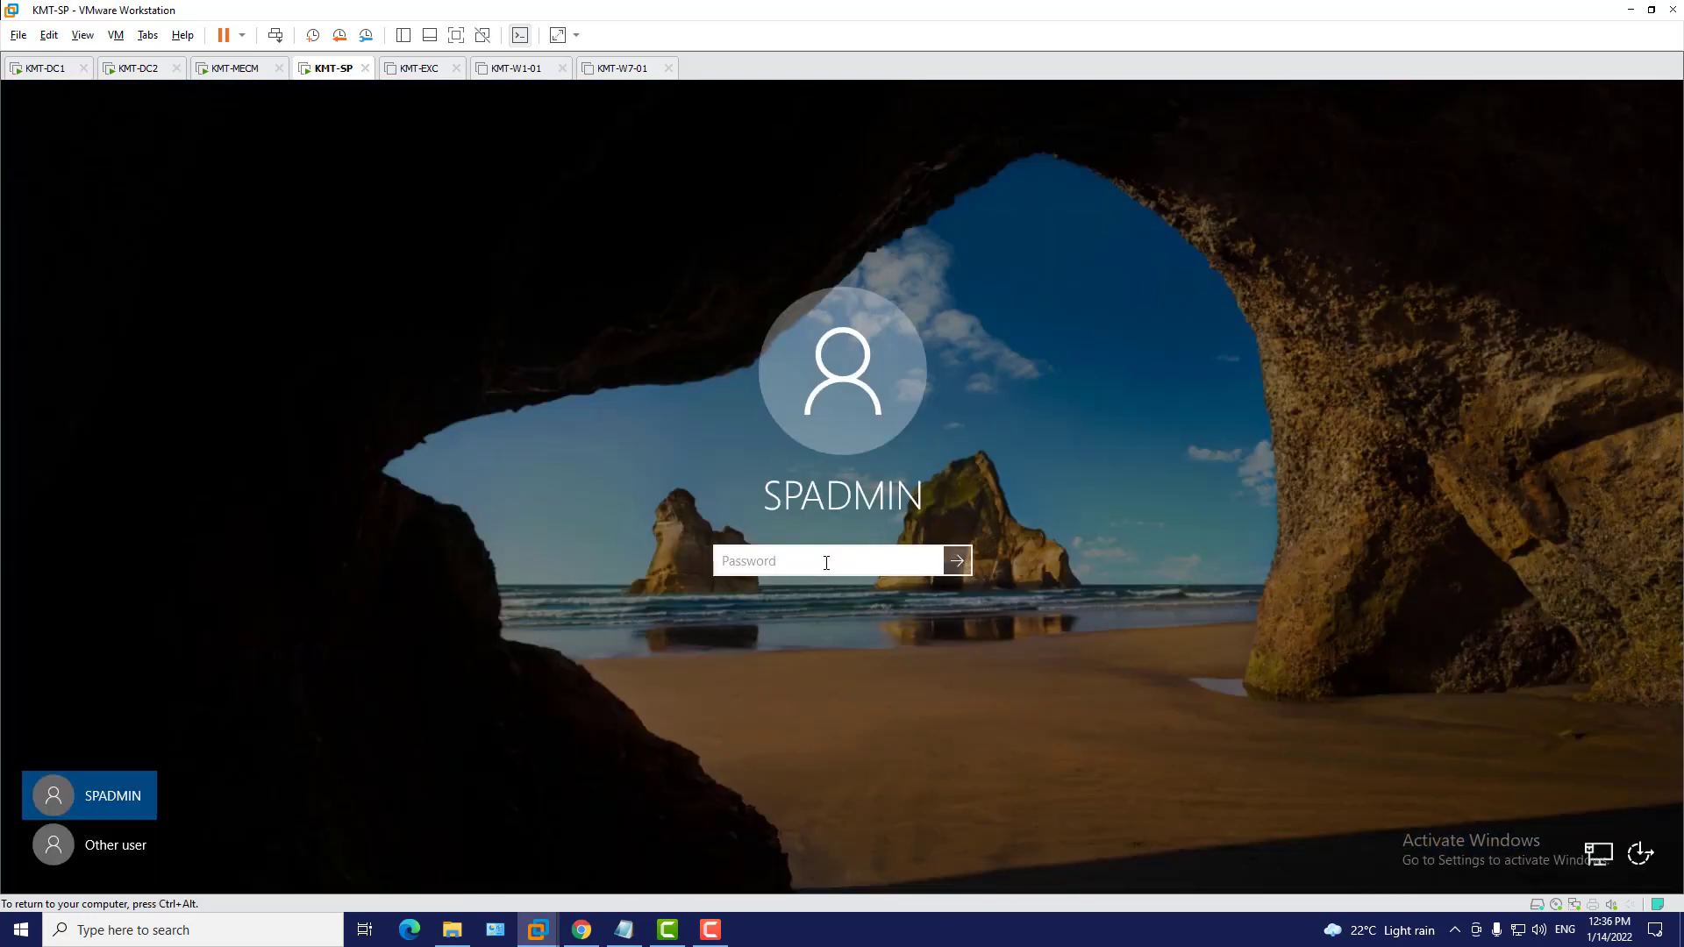
pyautogui.write('•••••••••')
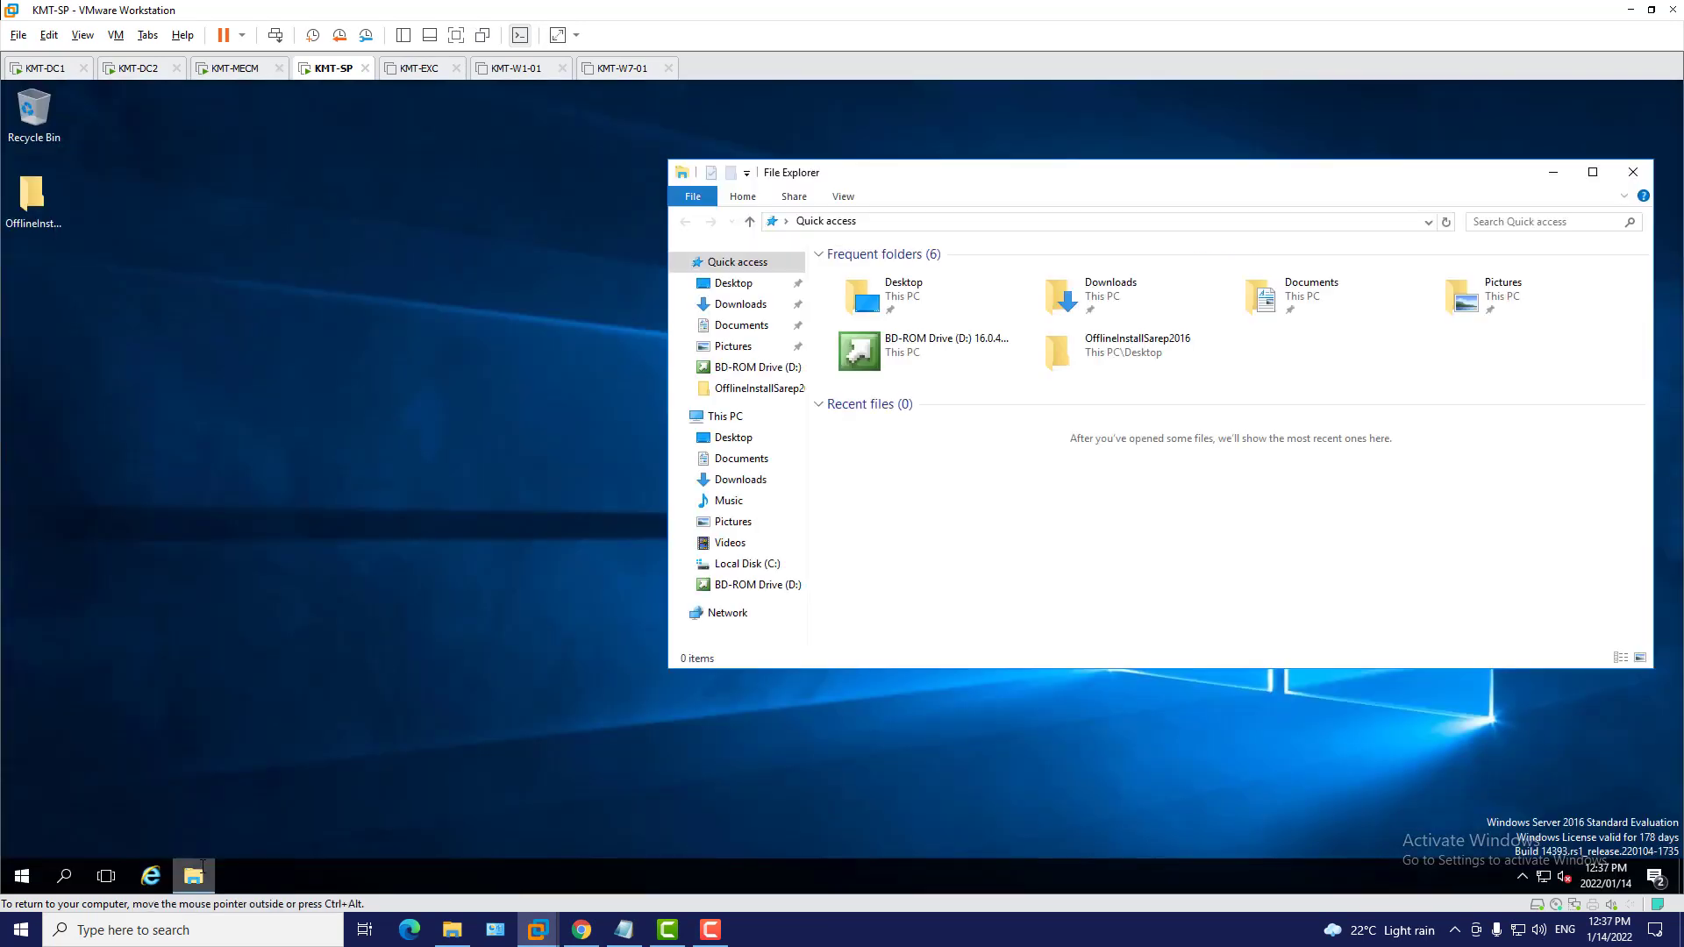
# Open the BD-ROM drive (D:) in a new window, run SharePoint Server 2016 setup with elevation allowed, and review the Setup Errors report
pyautogui.click(726, 418)
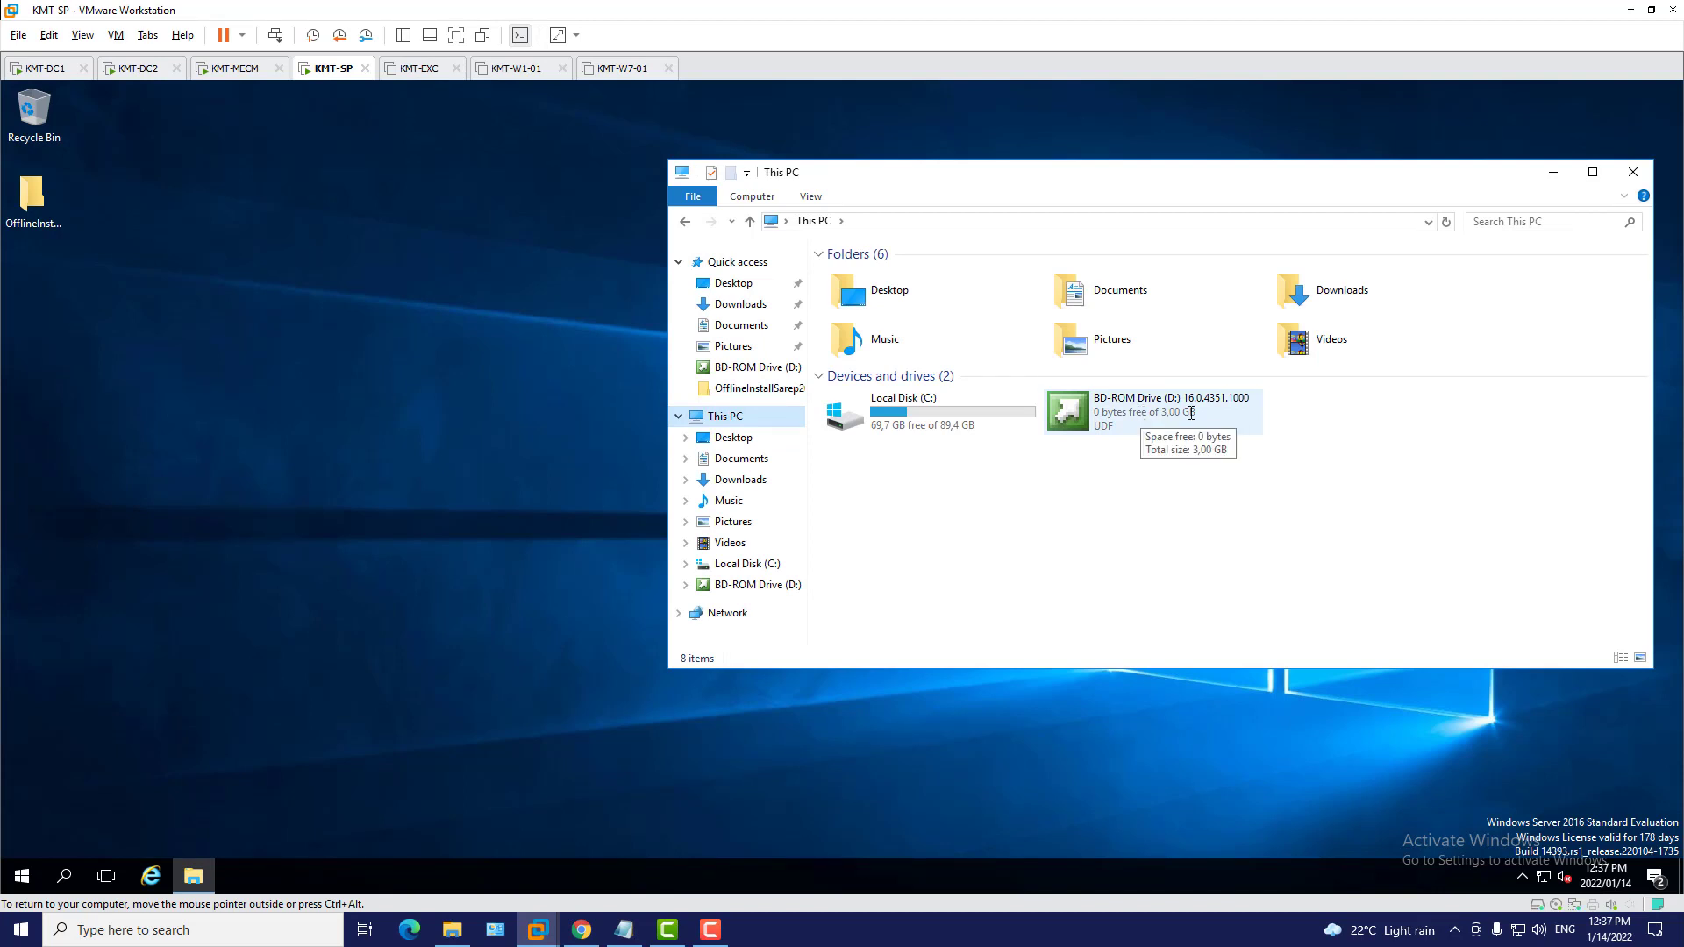
pyautogui.rightClick(1192, 412)
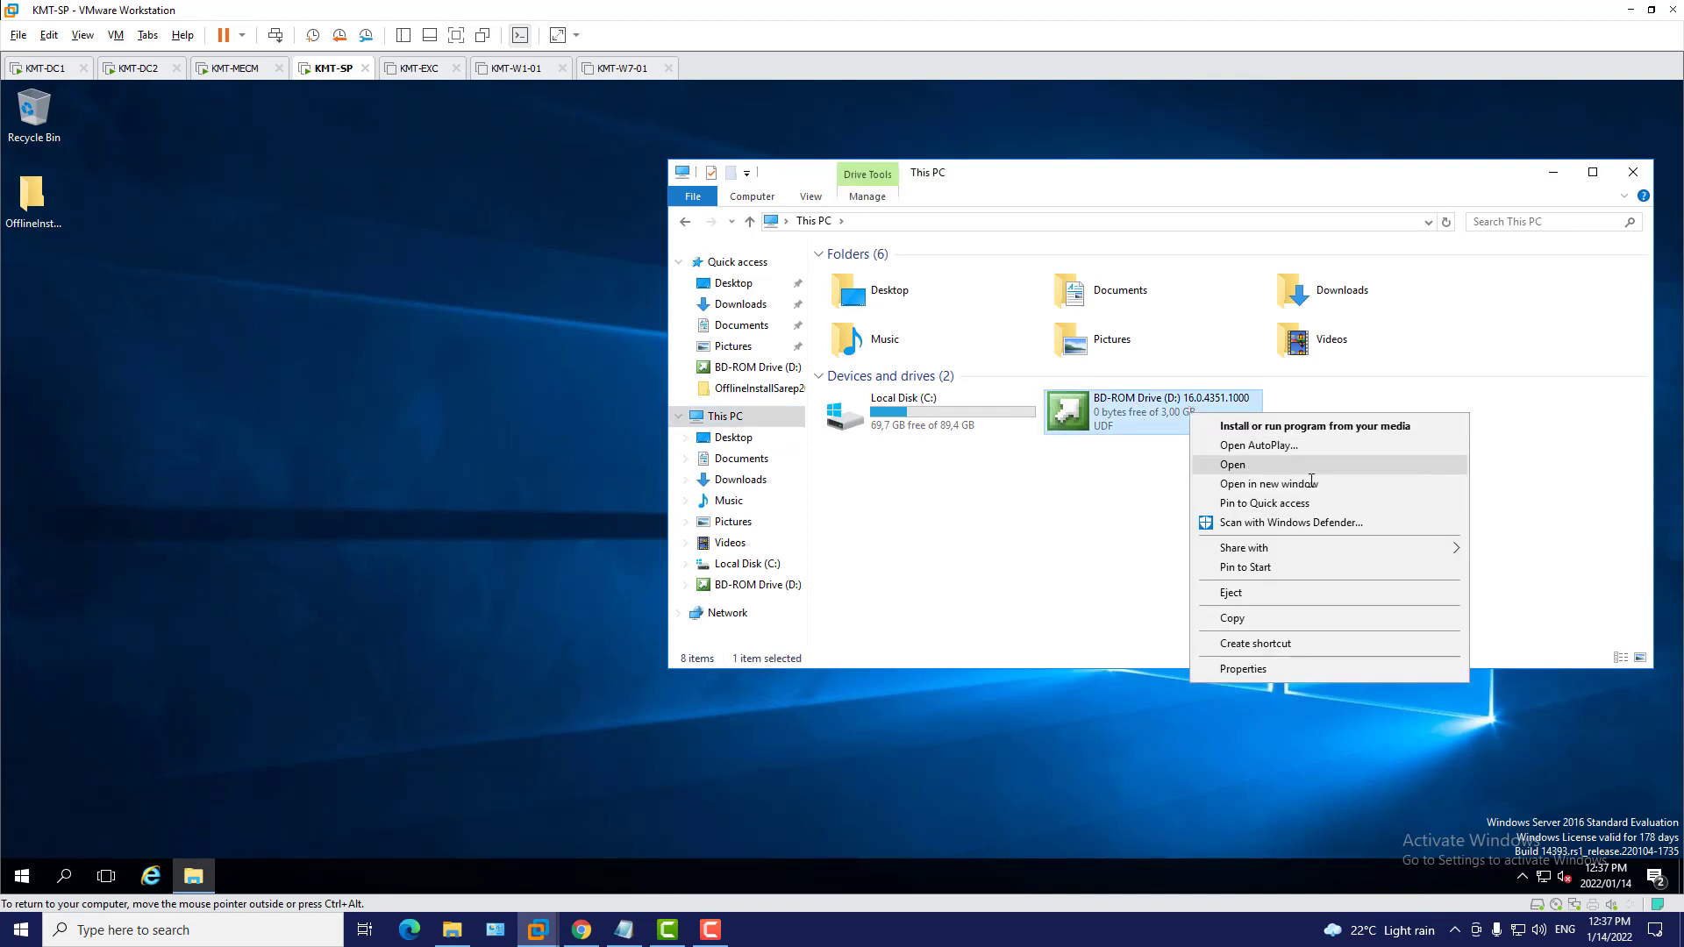
pyautogui.click(1315, 485)
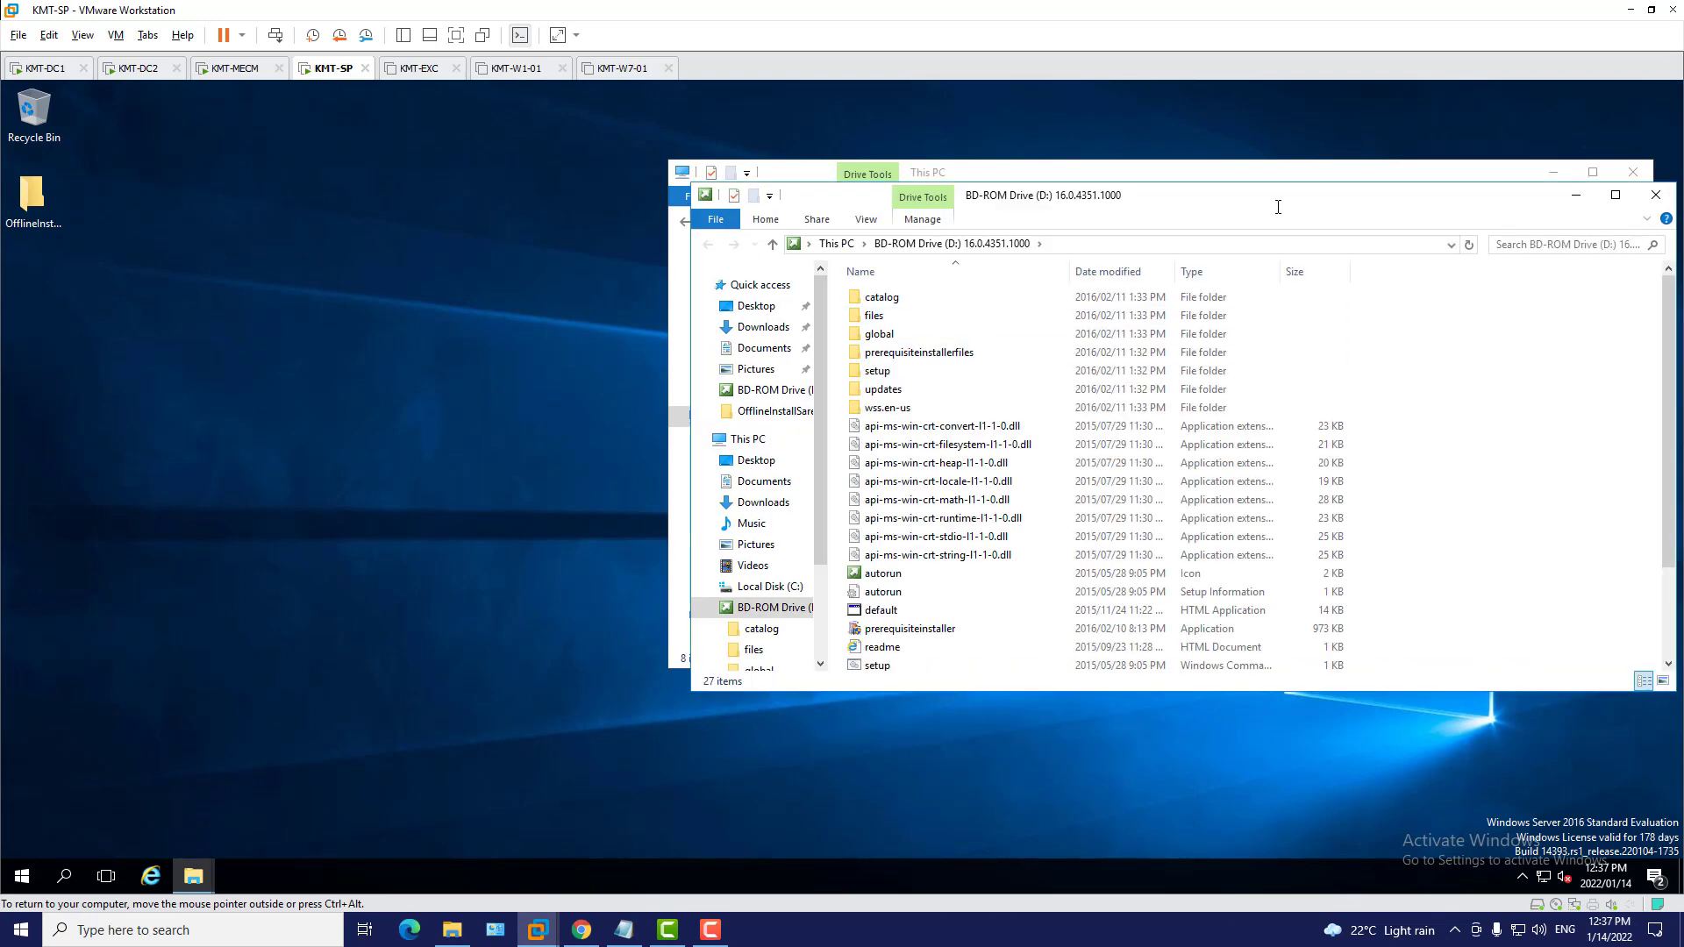
pyautogui.moveTo(1279, 207); pyautogui.dragTo(1038, 200)
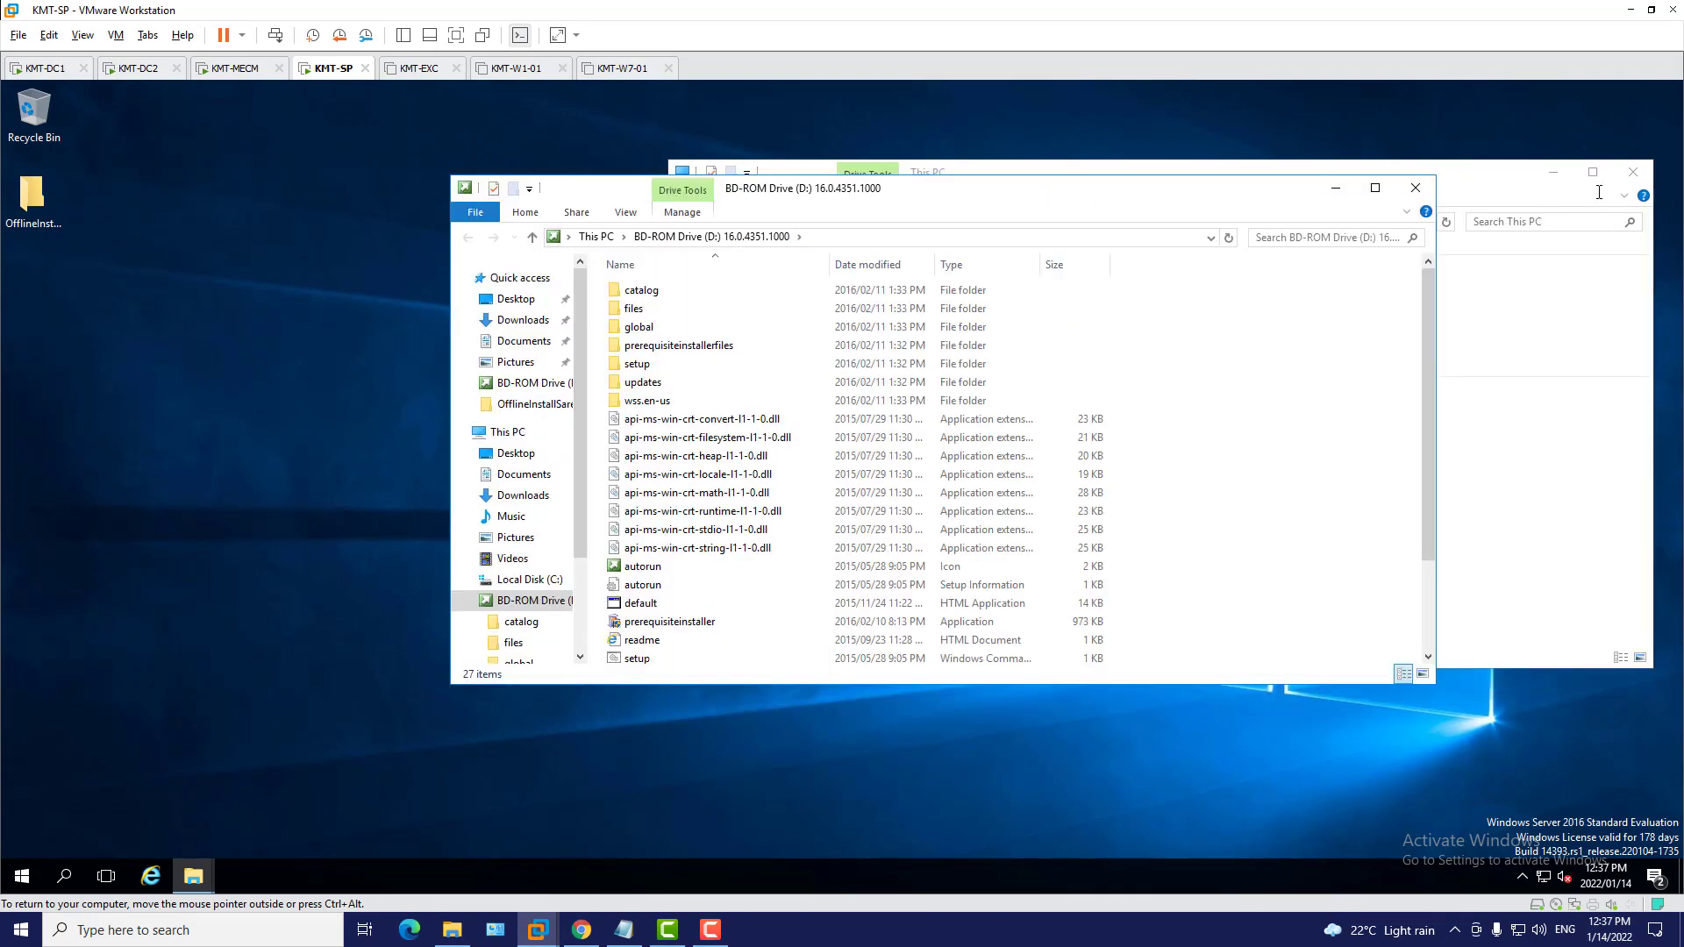
pyautogui.moveTo(1155, 195); pyautogui.dragTo(1167, 166)
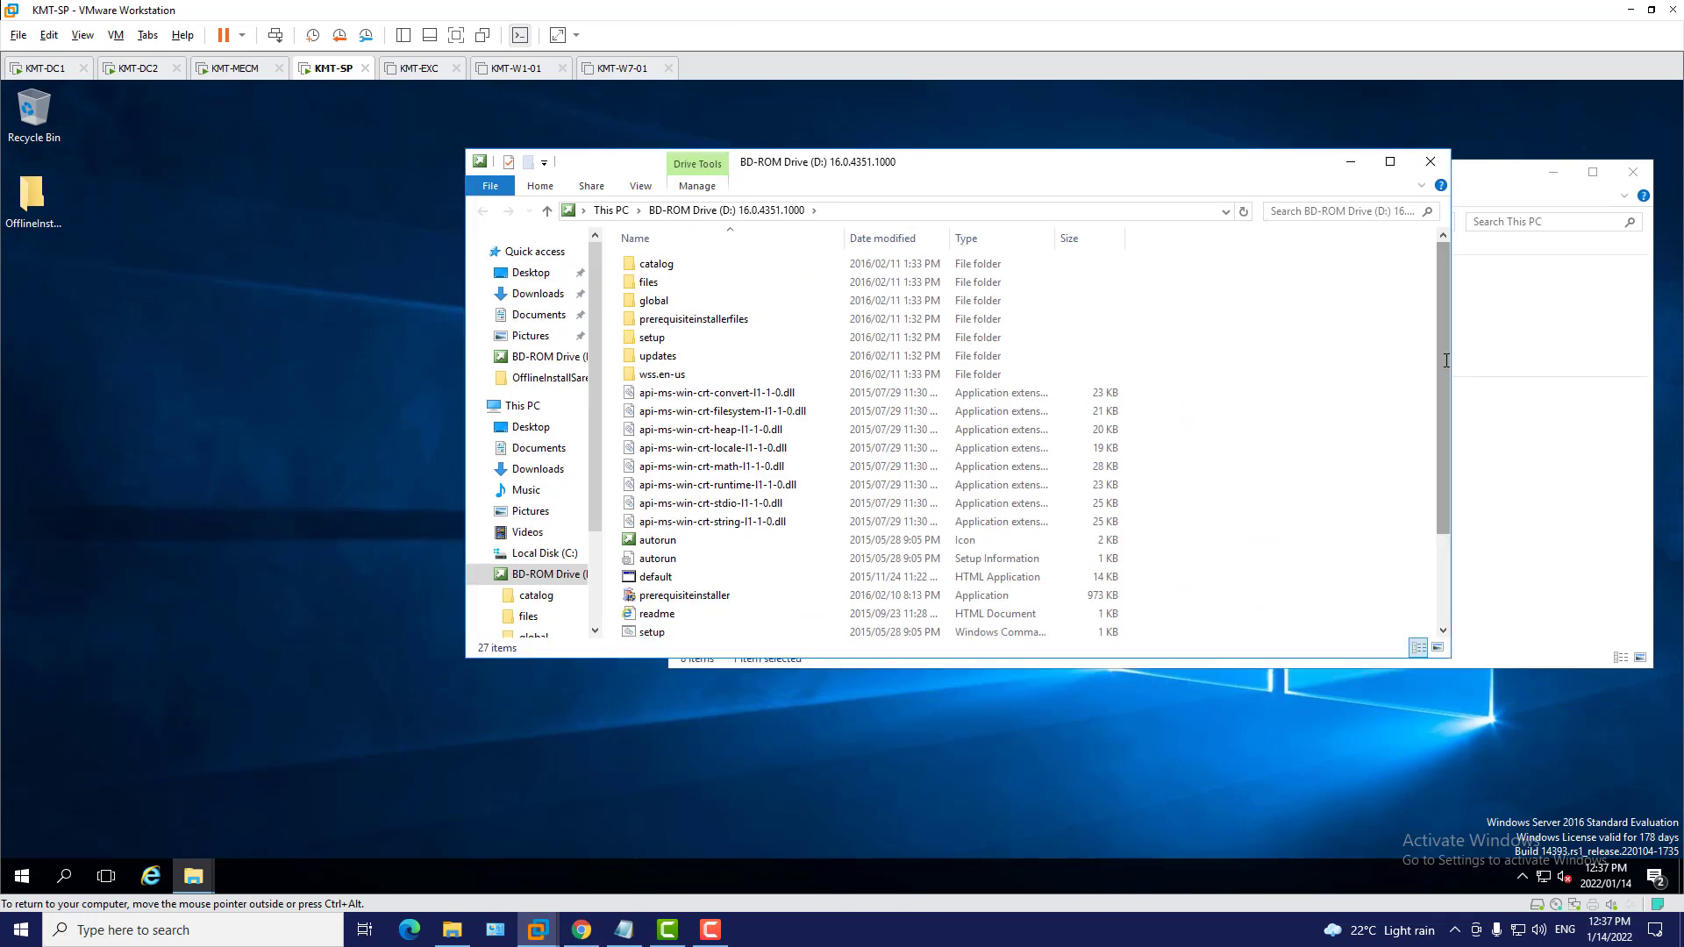
pyautogui.scroll(-2, 1443, 368)
pyautogui.doubleClick(956, 555)
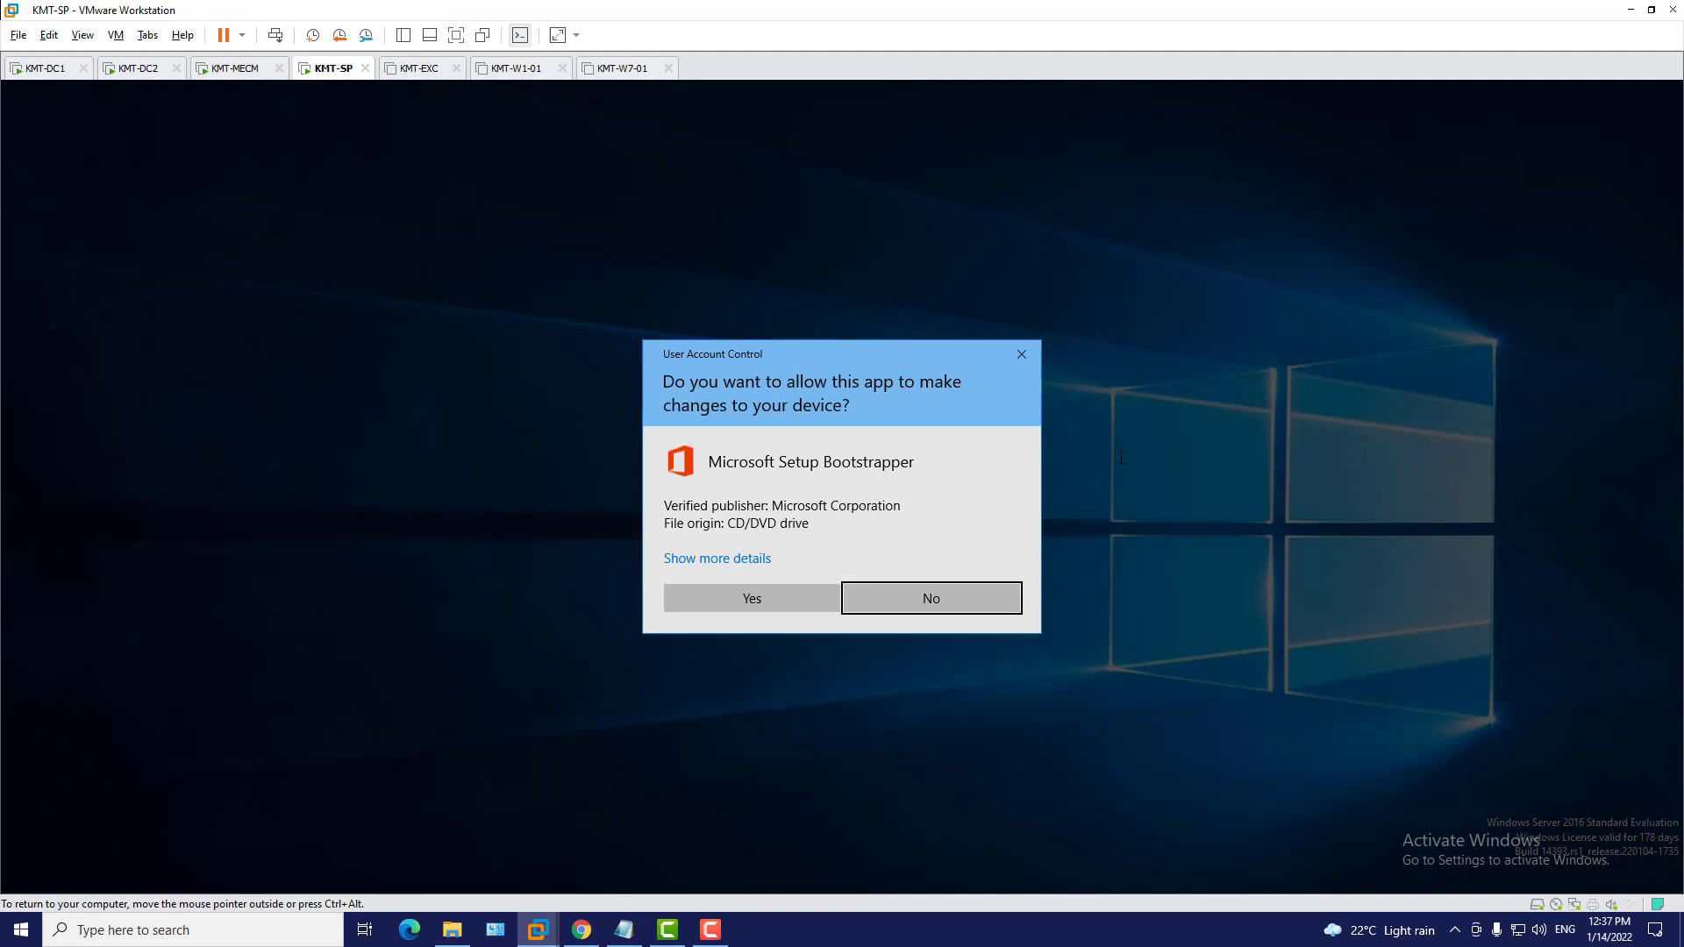
pyautogui.click(764, 598)
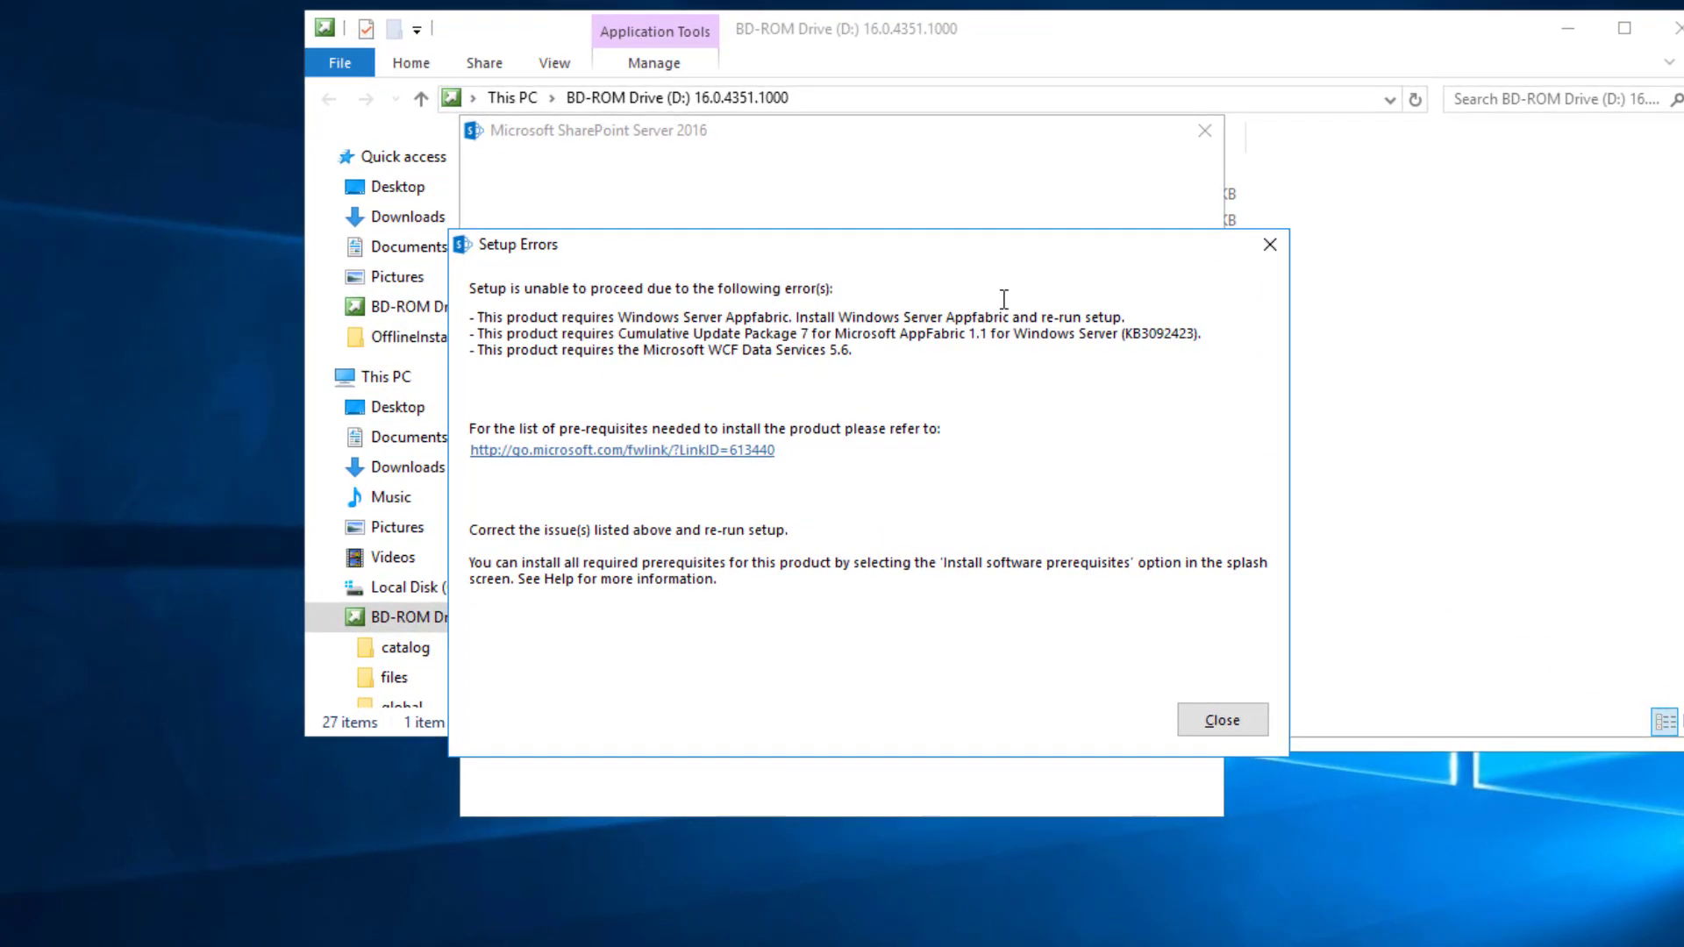
pyautogui.moveTo(889, 246); pyautogui.dragTo(547, 248)
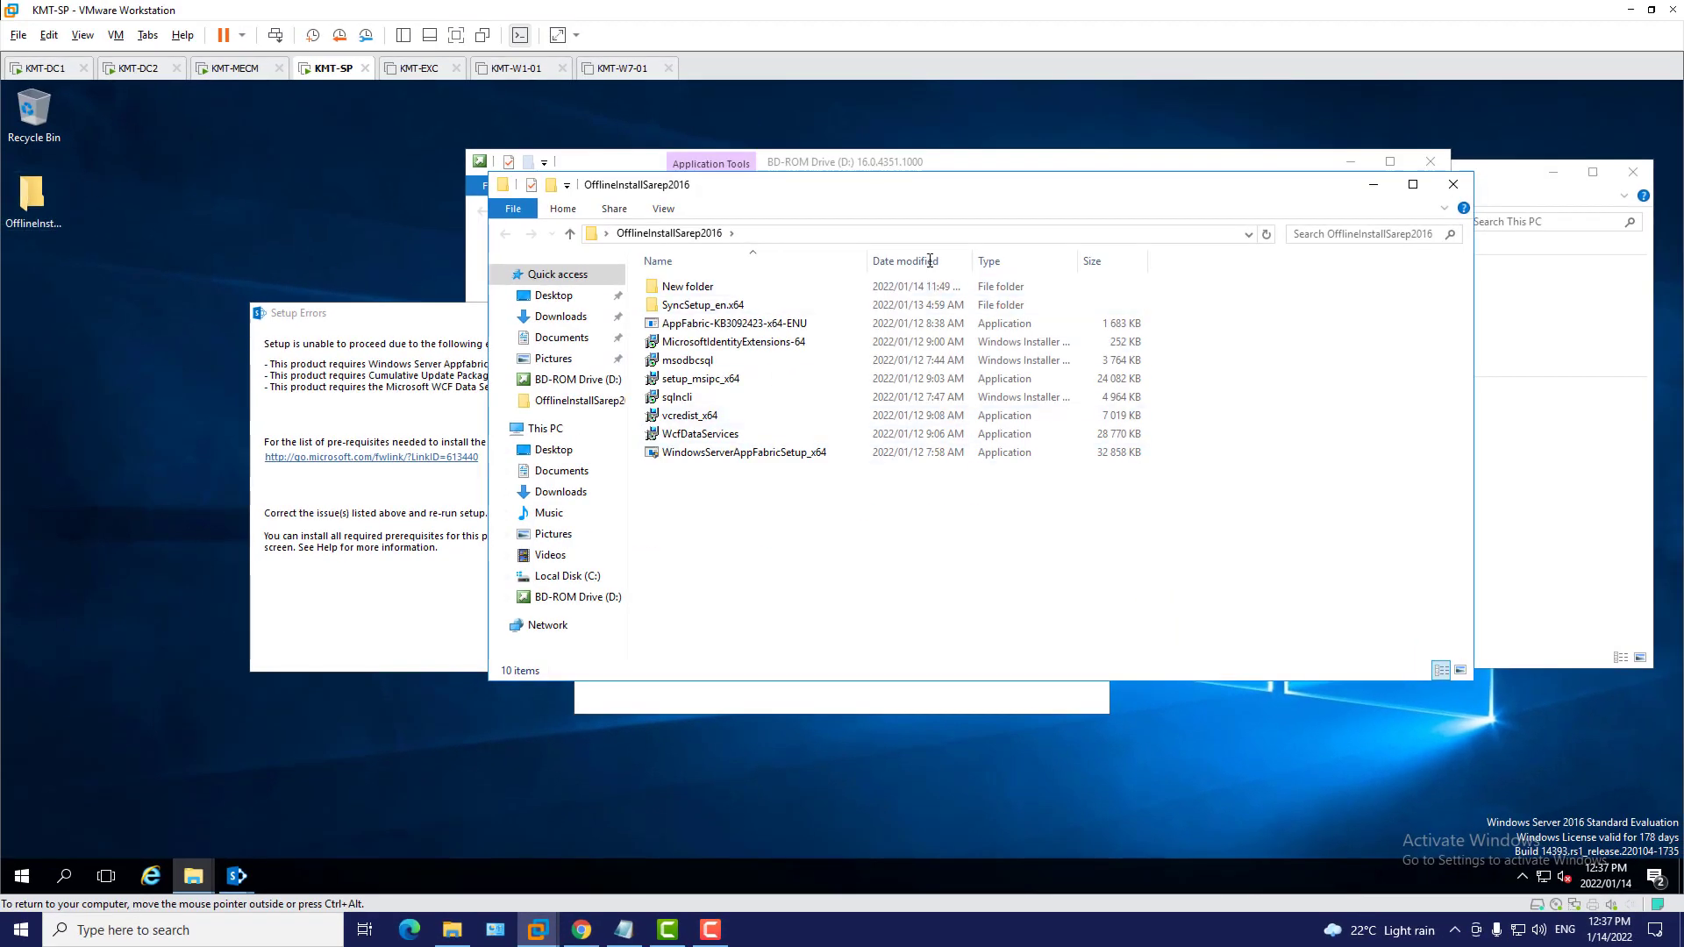
# Copy WindowsServerAppFabricSetup_x64 from the OfflineInstallSarep2016 folder to the root of Local Disk (C:), granting administrator permission
pyautogui.moveTo(930, 194); pyautogui.dragTo(927, 228)
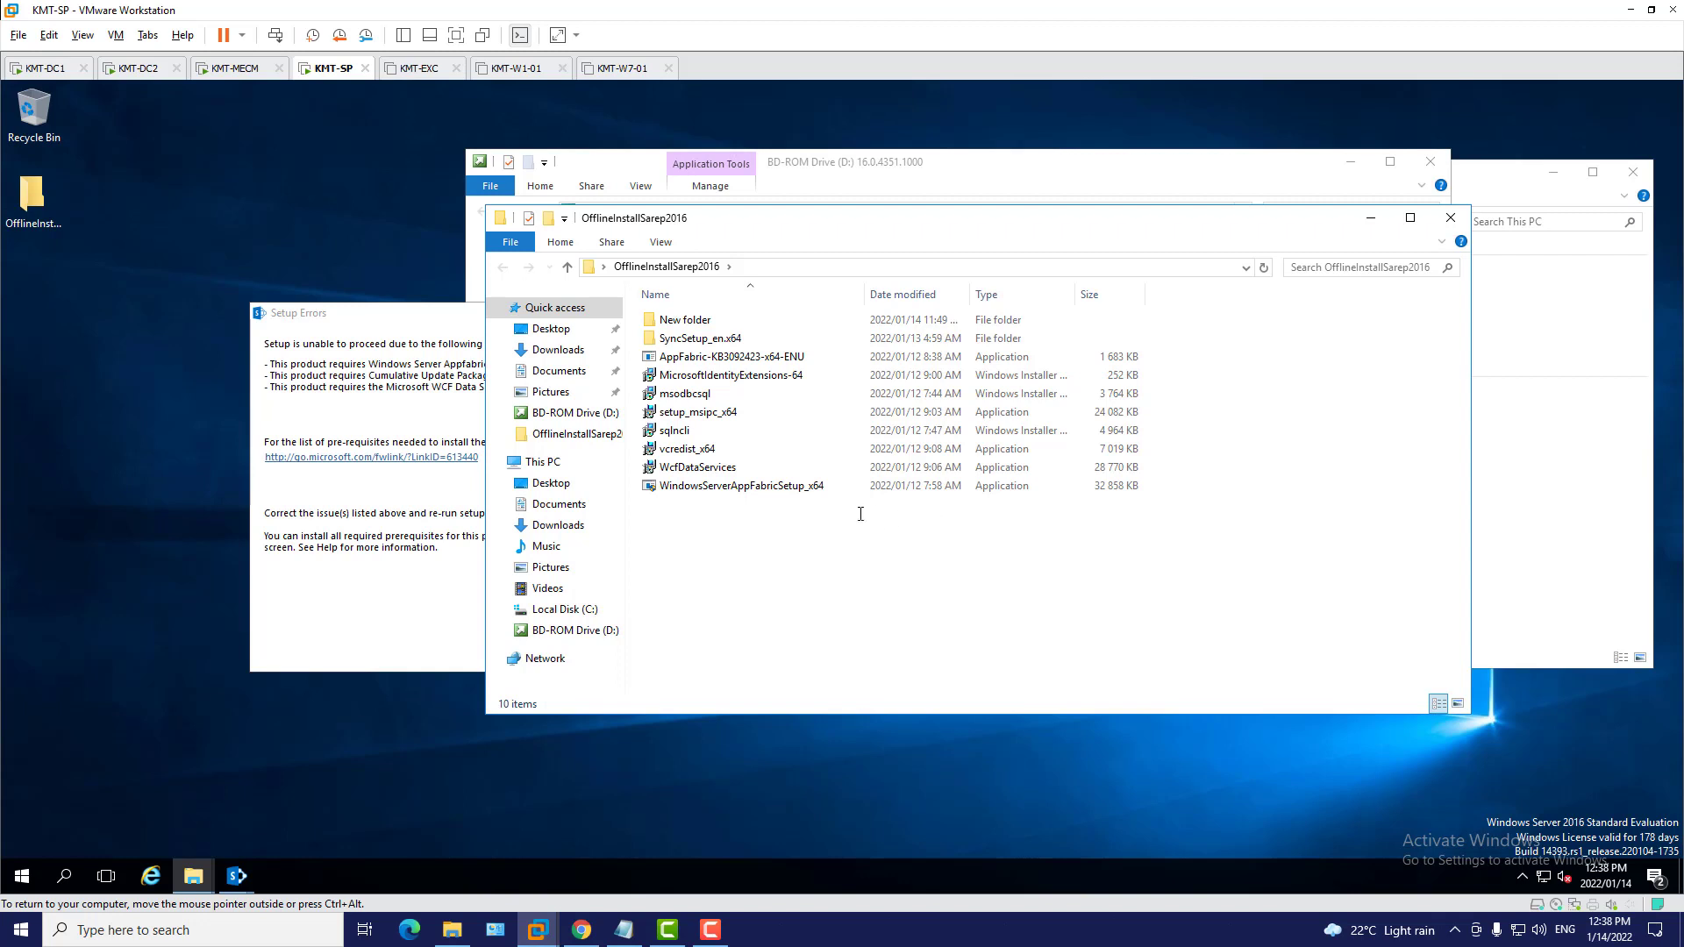
pyautogui.click(772, 486)
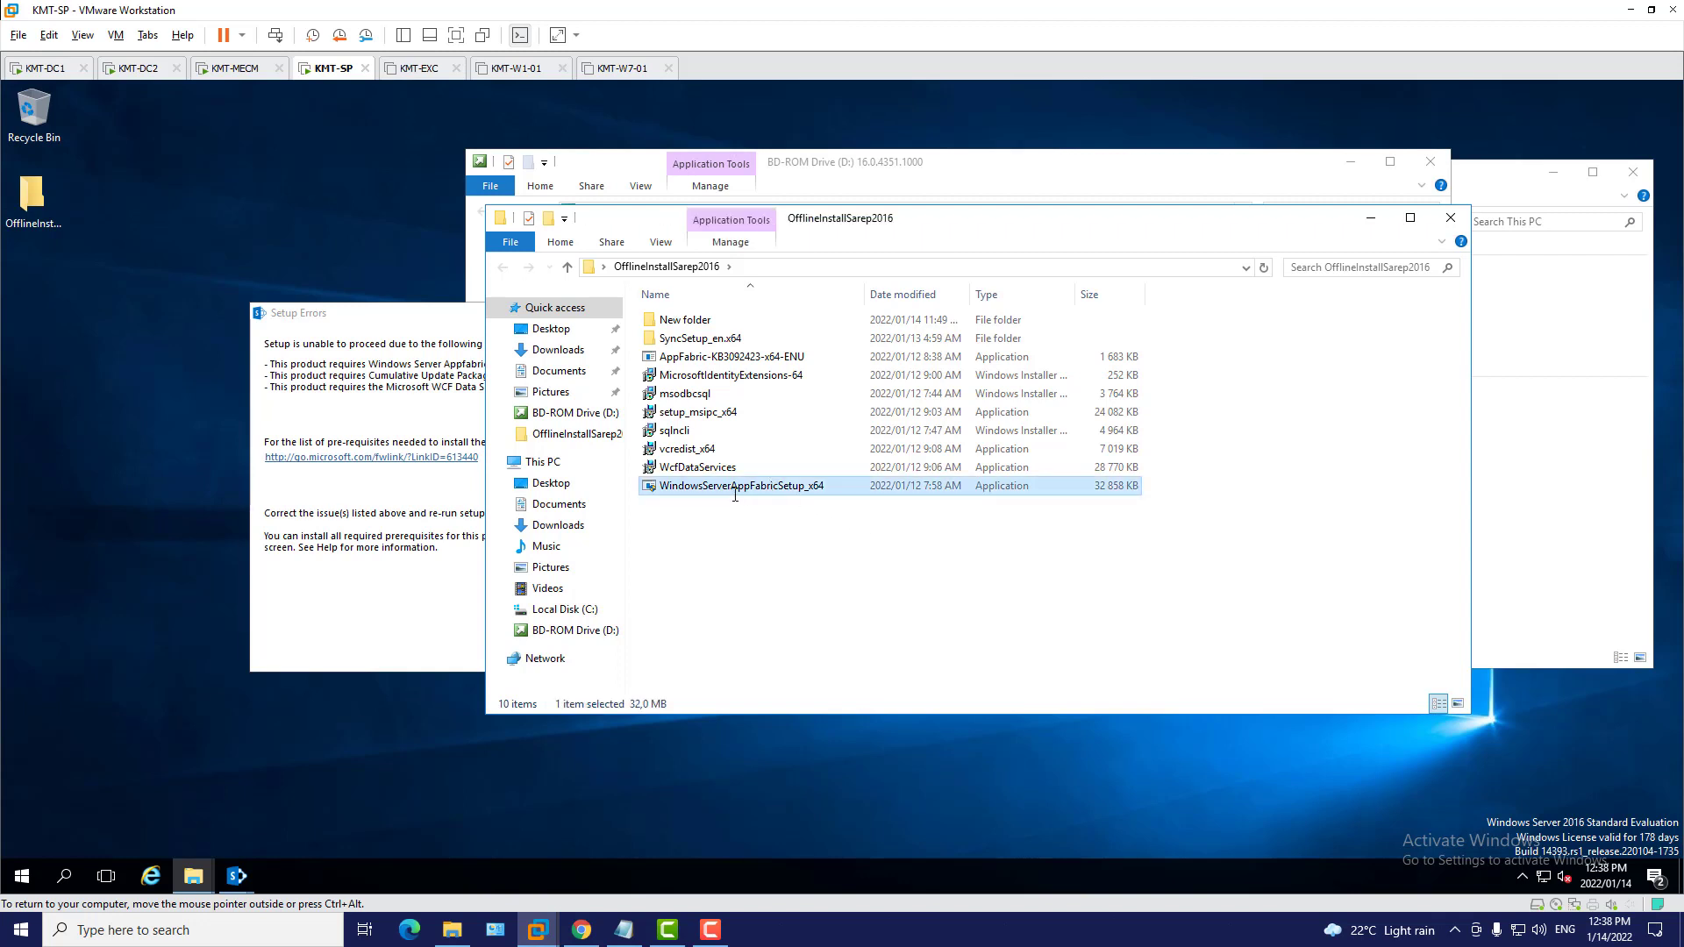
pyautogui.rightClick(777, 494)
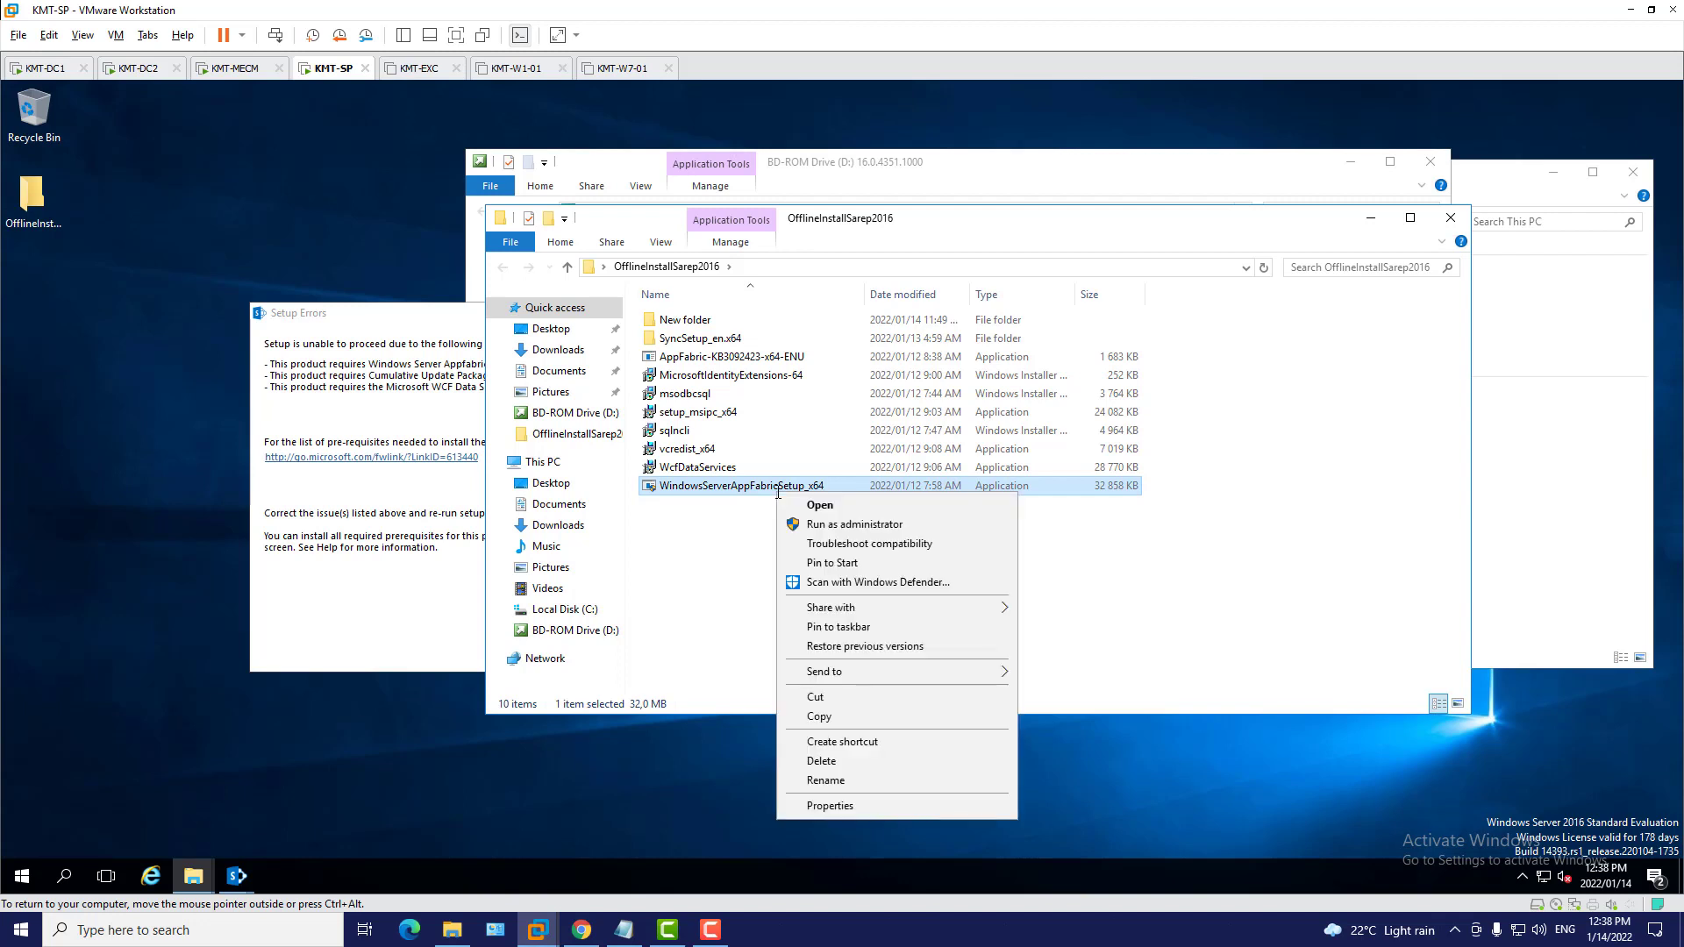
pyautogui.click(836, 716)
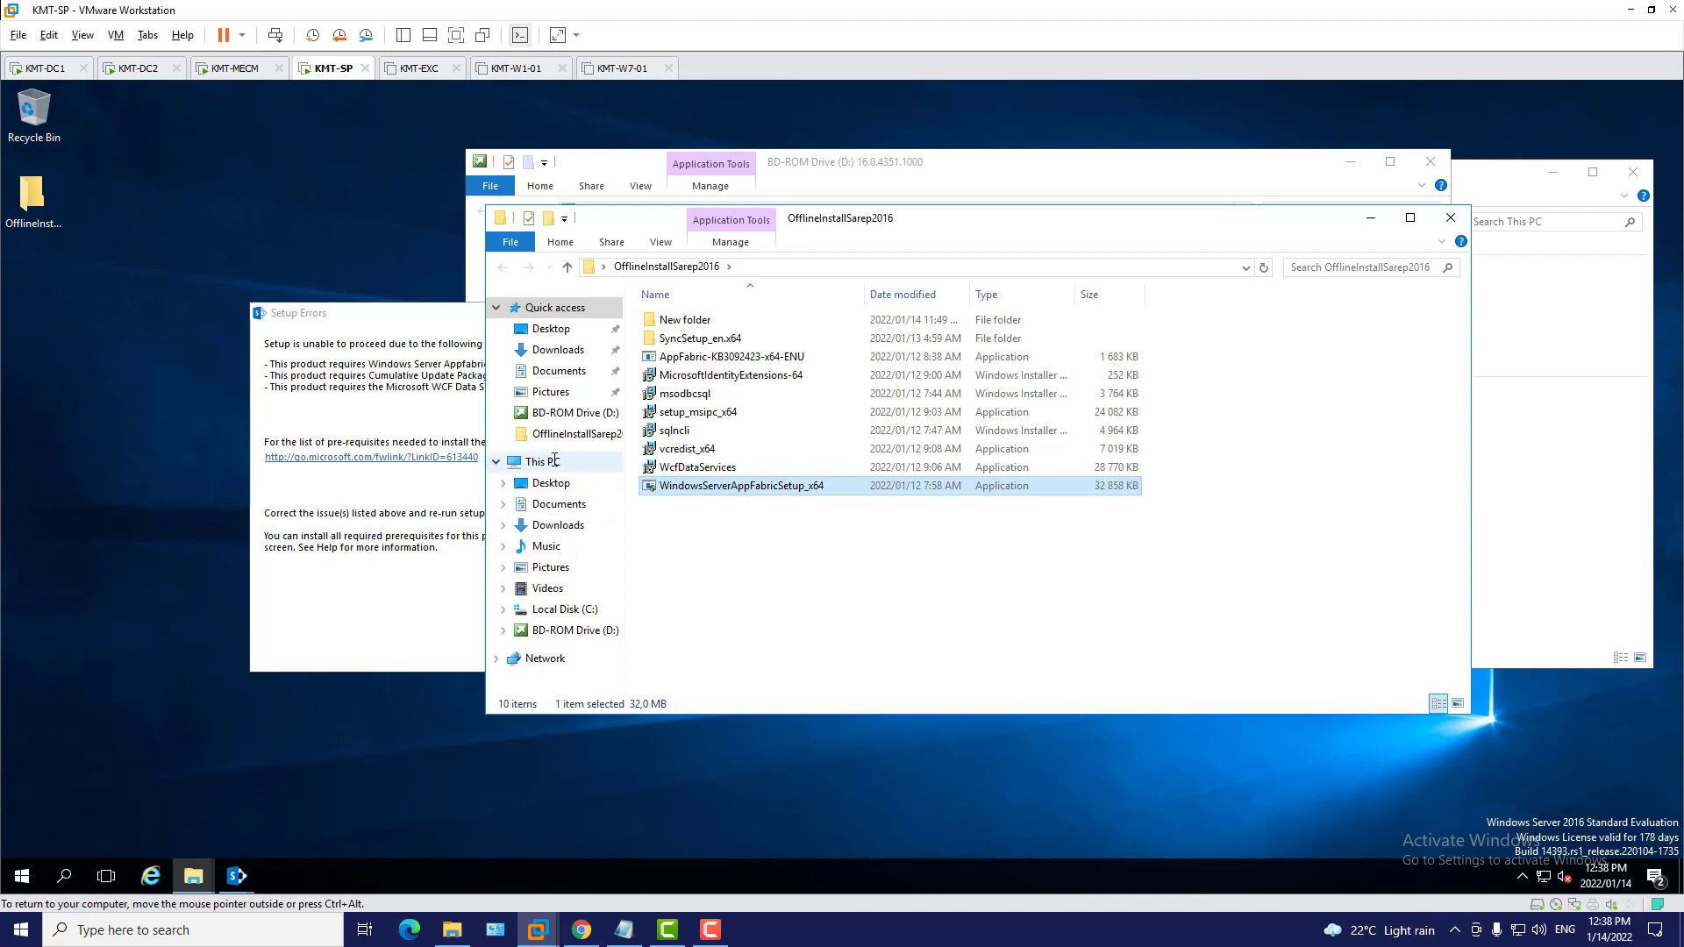
pyautogui.click(555, 461)
pyautogui.doubleClick(748, 473)
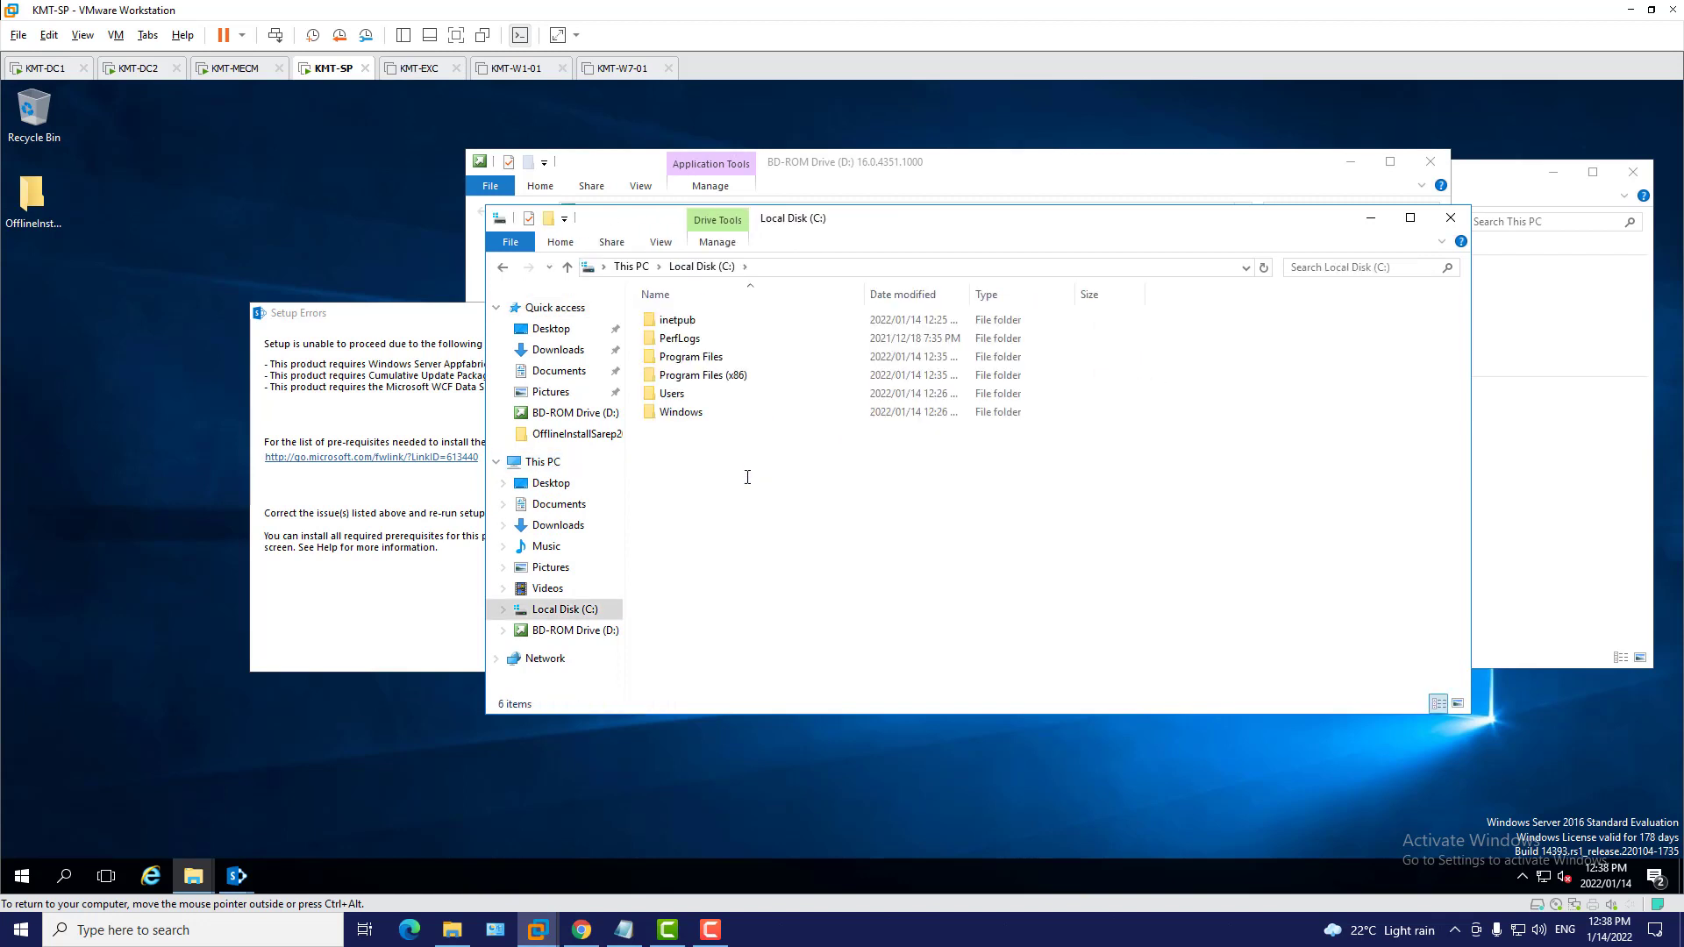
pyautogui.rightClick(748, 477)
pyautogui.click(813, 583)
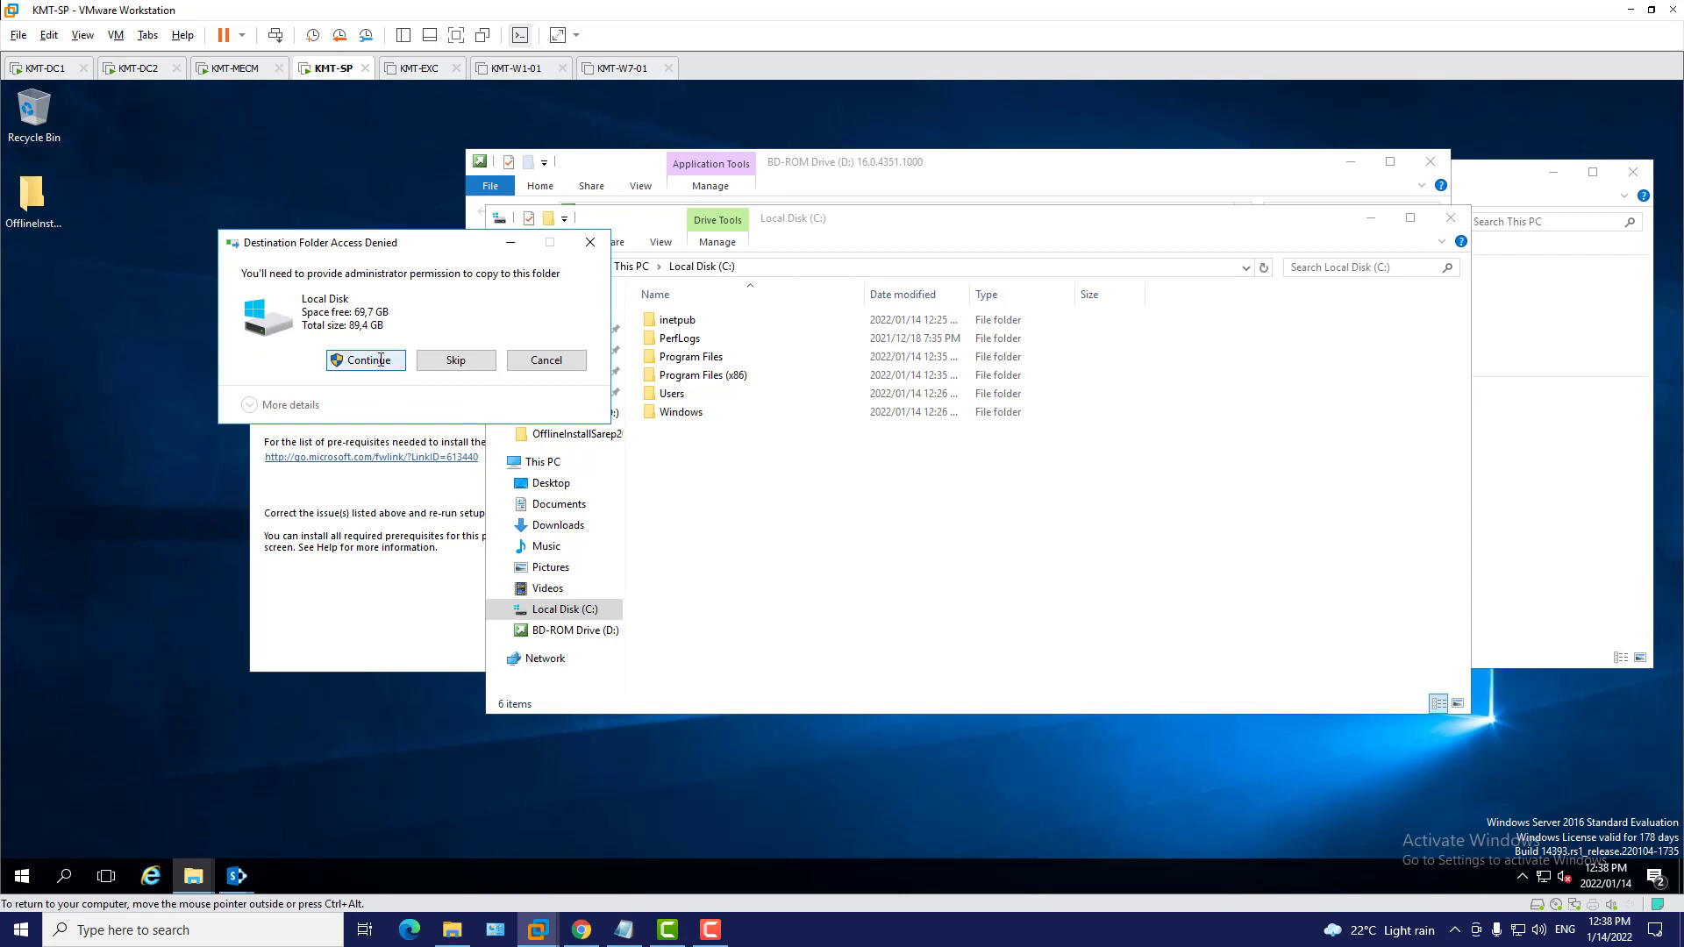
pyautogui.click(381, 360)
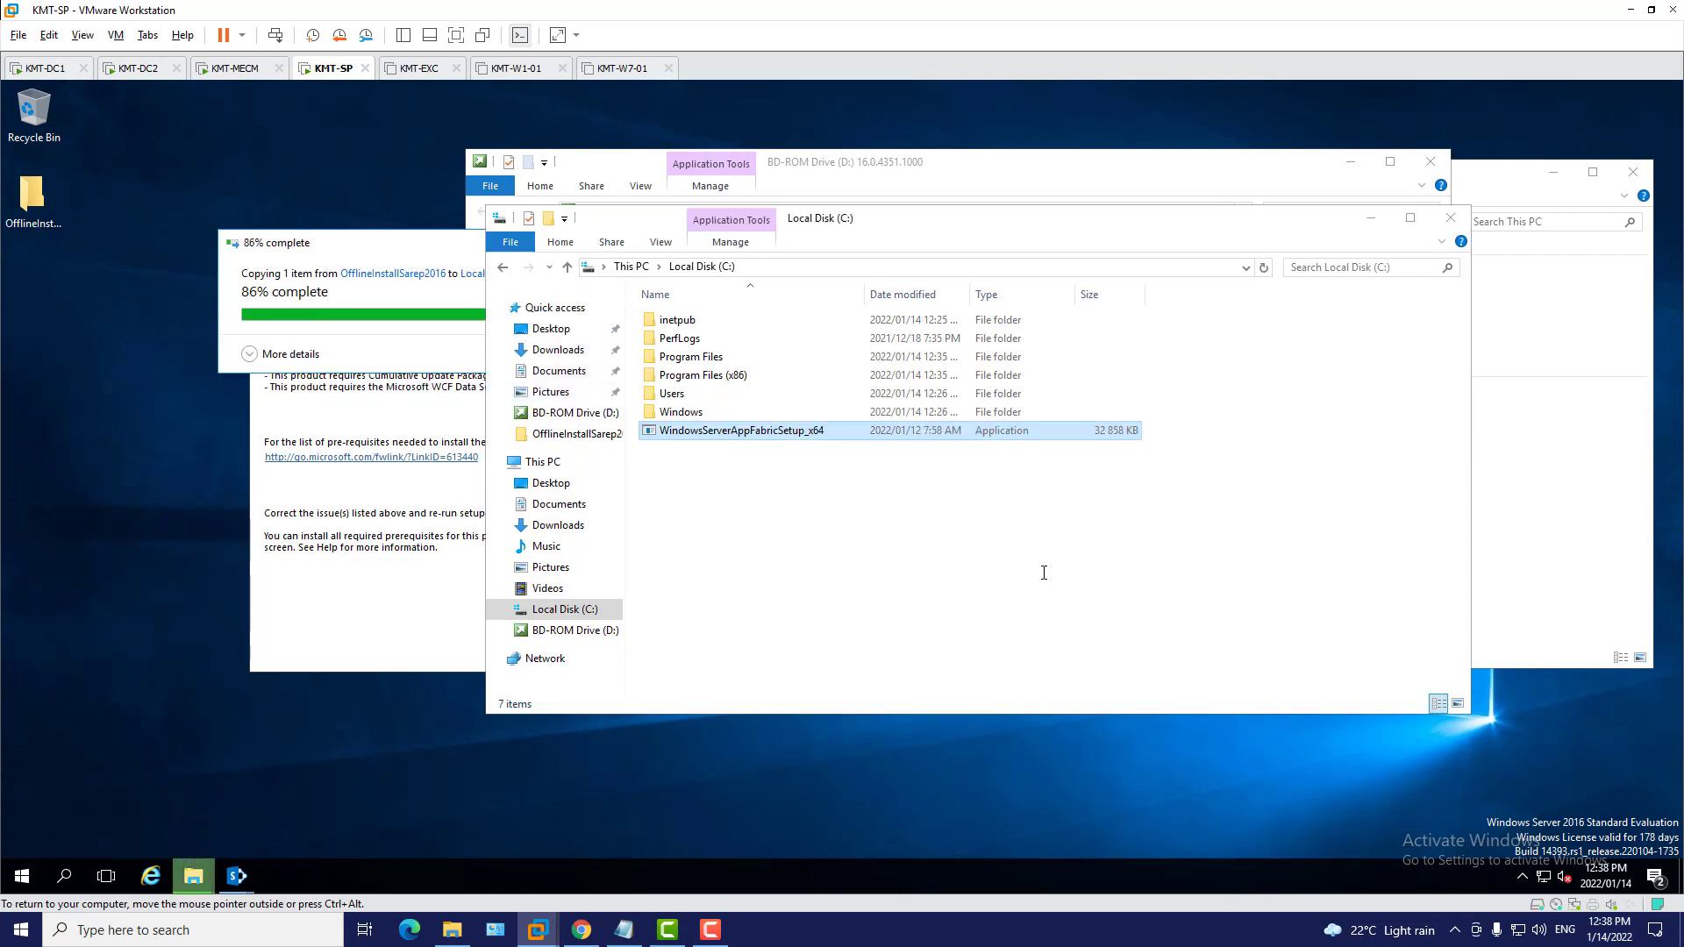
pyautogui.click(928, 565)
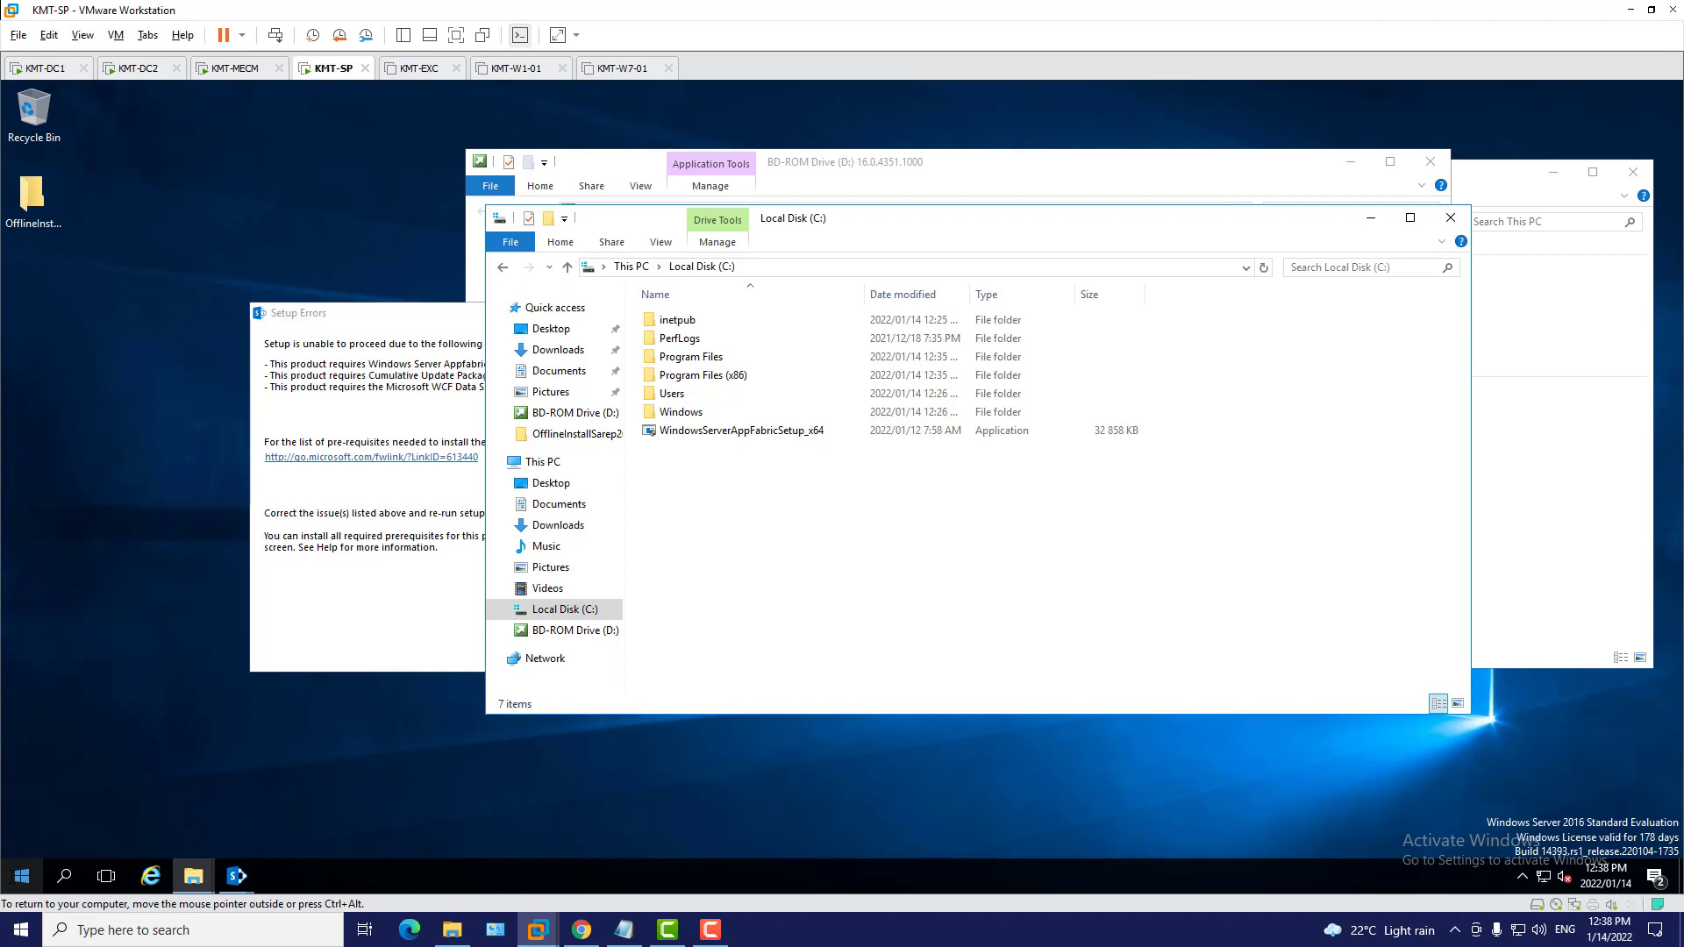
# Open Windows PowerShell as administrator and change to the root of the drive with cd\
pyautogui.click(22, 876)
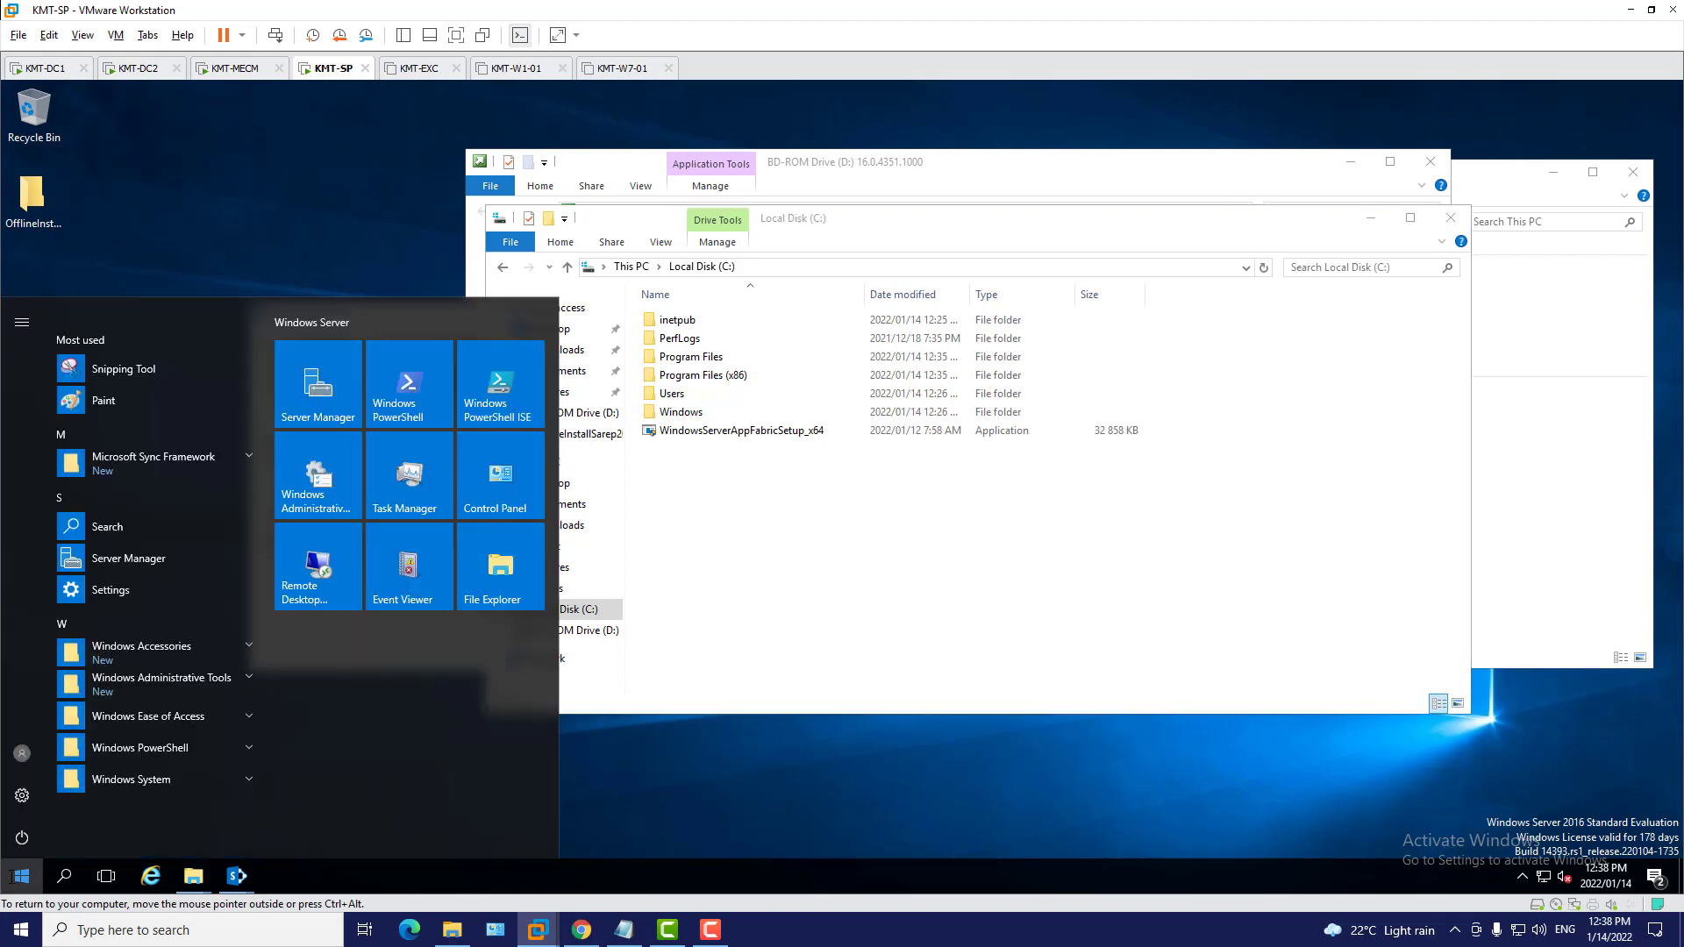
pyautogui.rightClick(406, 399)
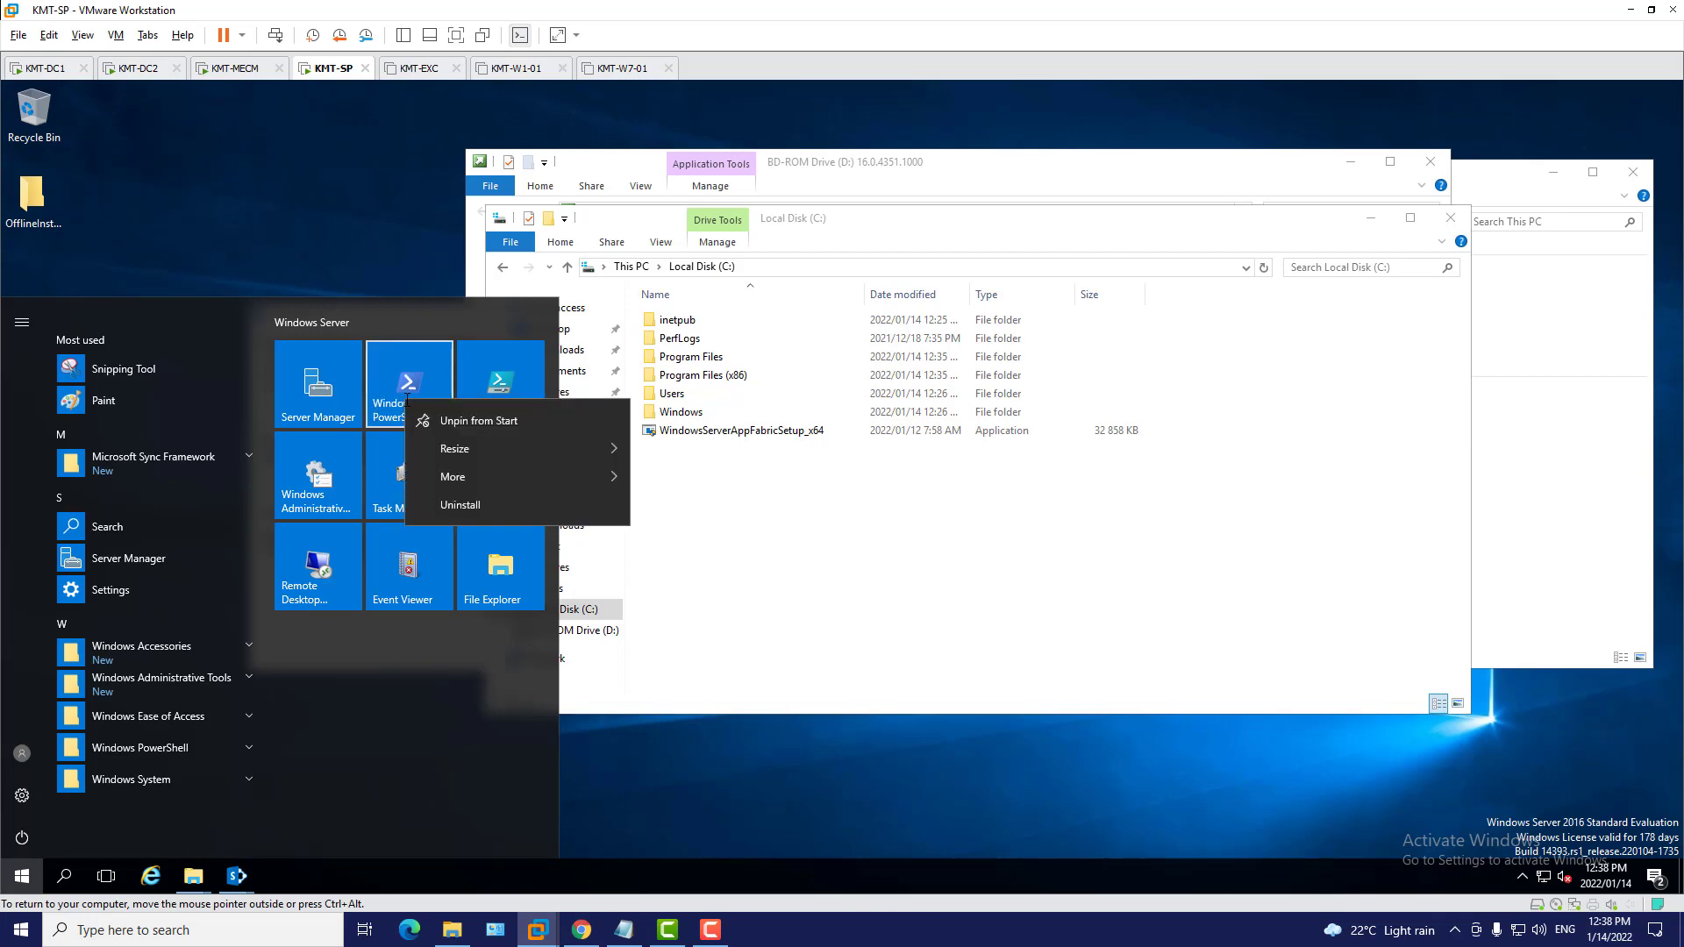
pyautogui.moveTo(614, 479)
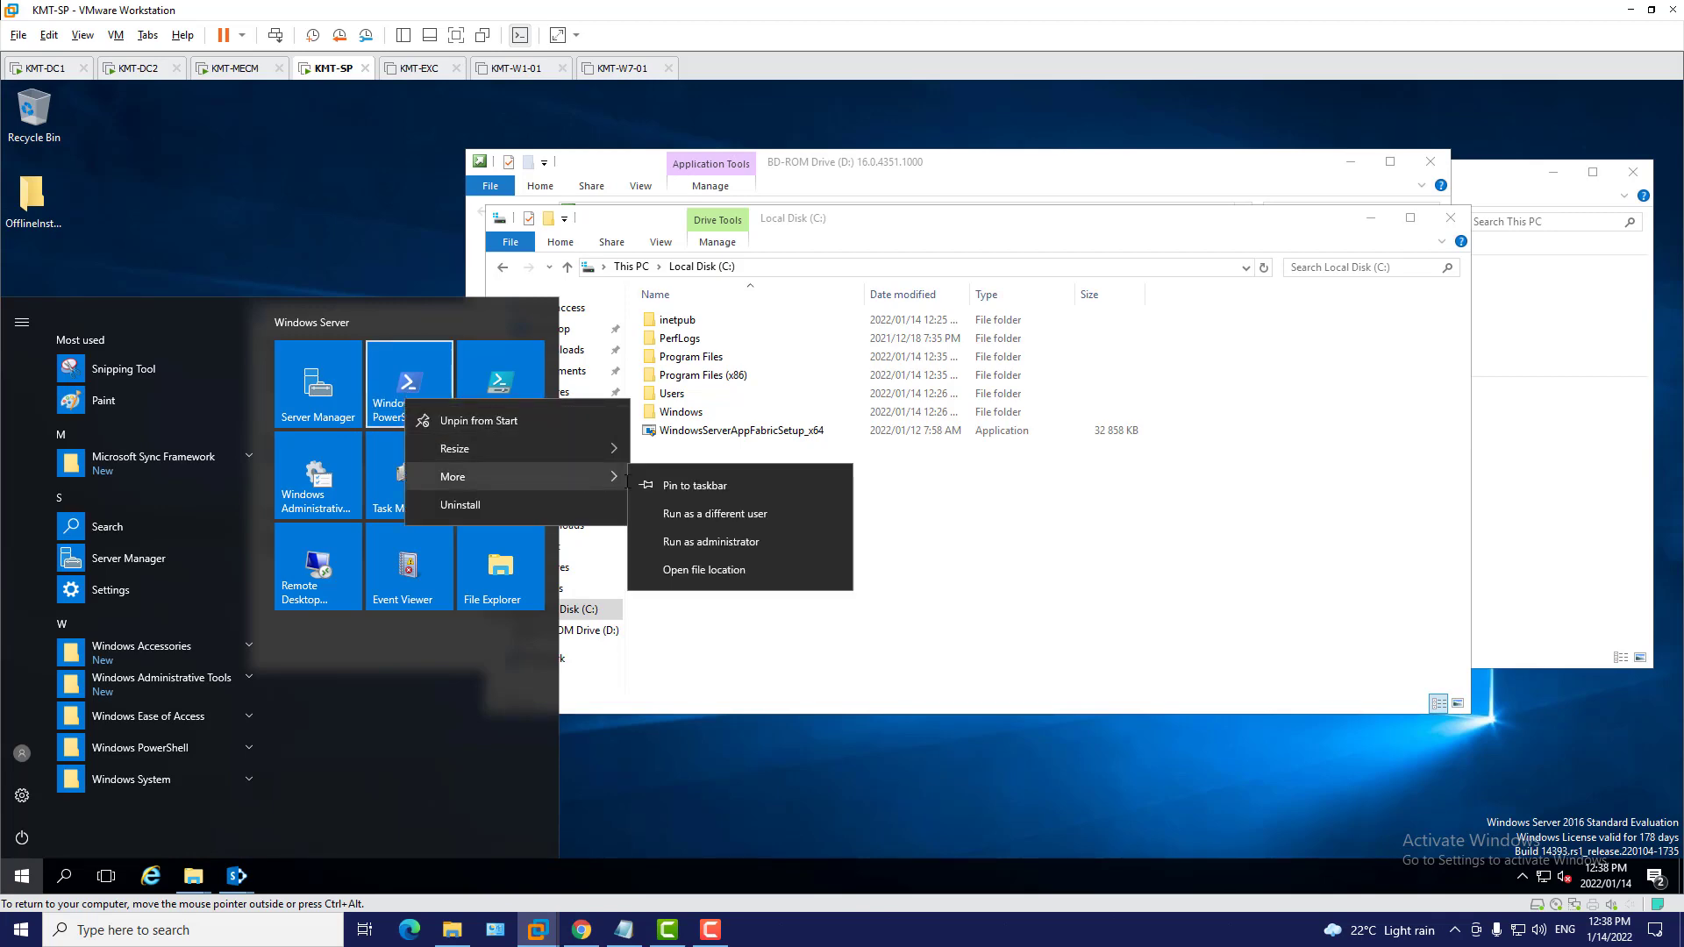
pyautogui.click(730, 543)
pyautogui.click(726, 588)
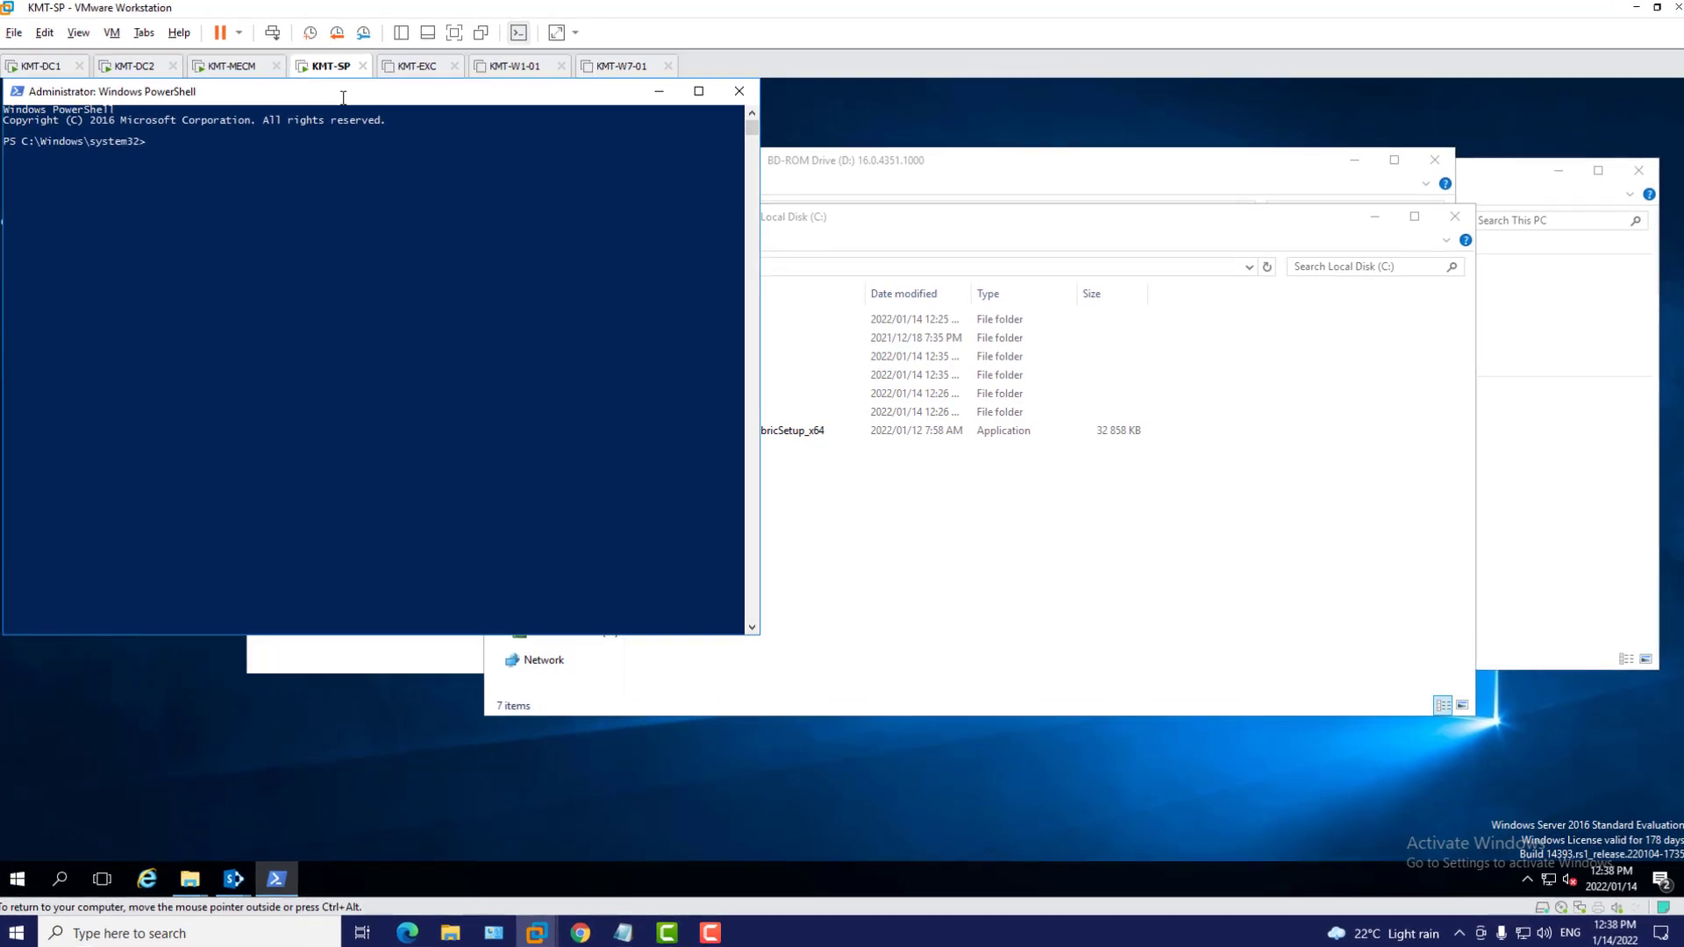
pyautogui.moveTo(343, 92); pyautogui.dragTo(369, 169)
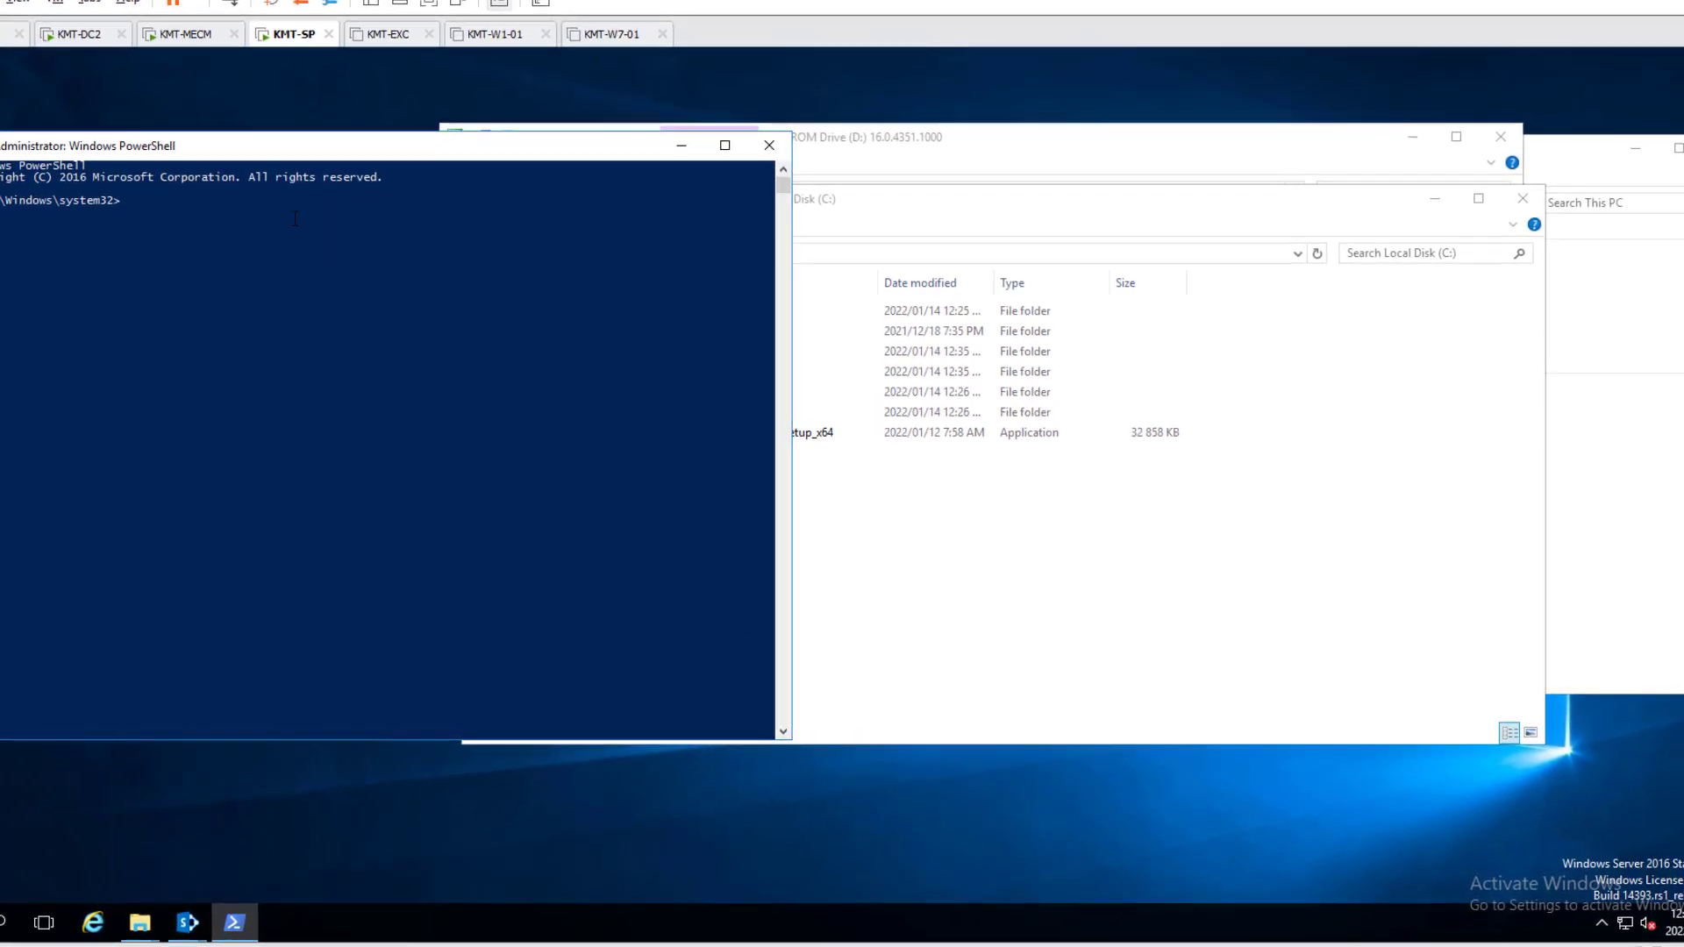
pyautogui.write('cd\\')
pyautogui.press('Return')
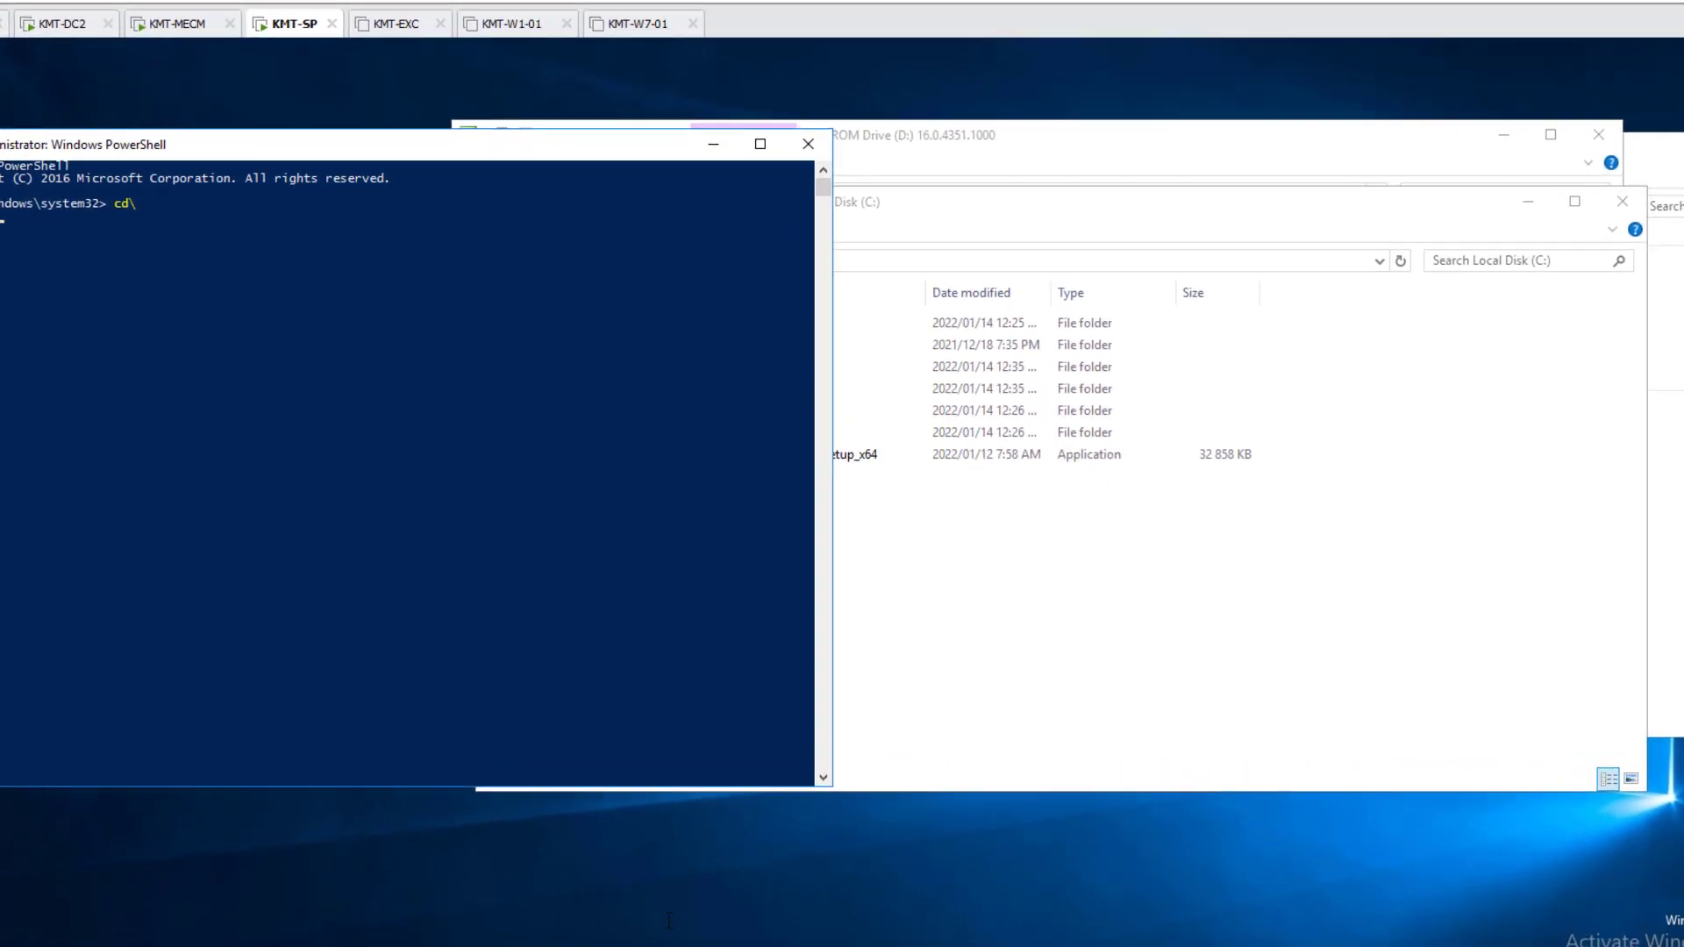
# Switch to the FixAppFabricWCFSHp16 notes in Notepad and copy the two script lines that run WindowsServerAppFabricSetup_x64.exe
pyautogui.hotkey('alt', 'Tab')
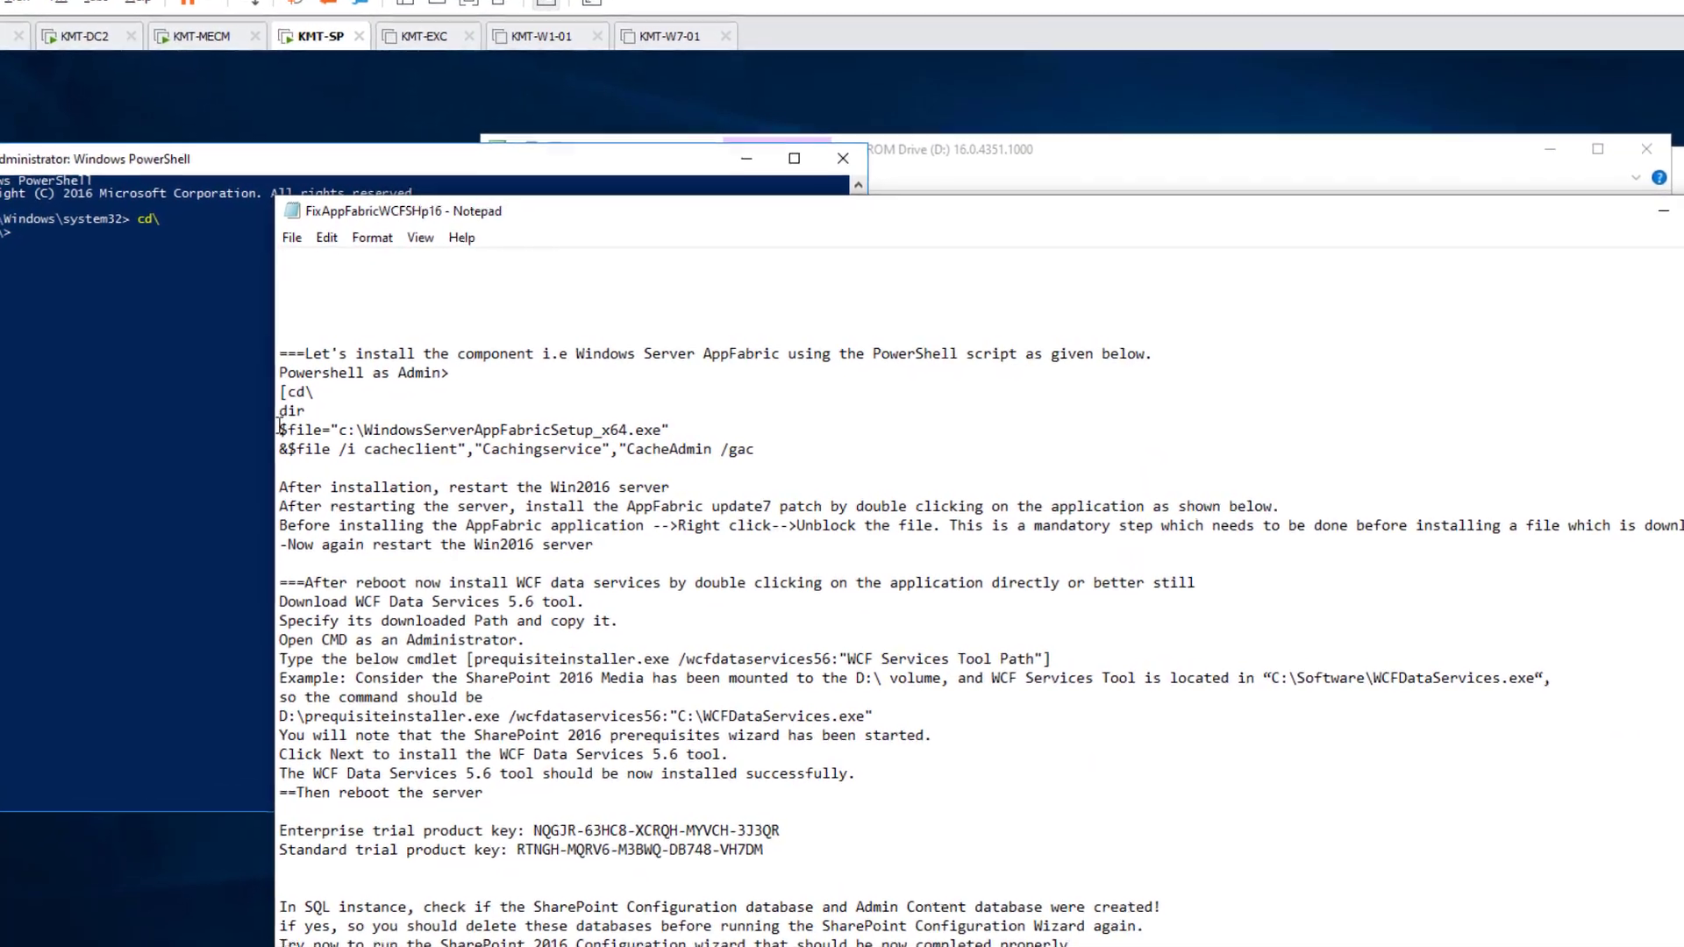
pyautogui.moveTo(284, 430); pyautogui.dragTo(757, 449)
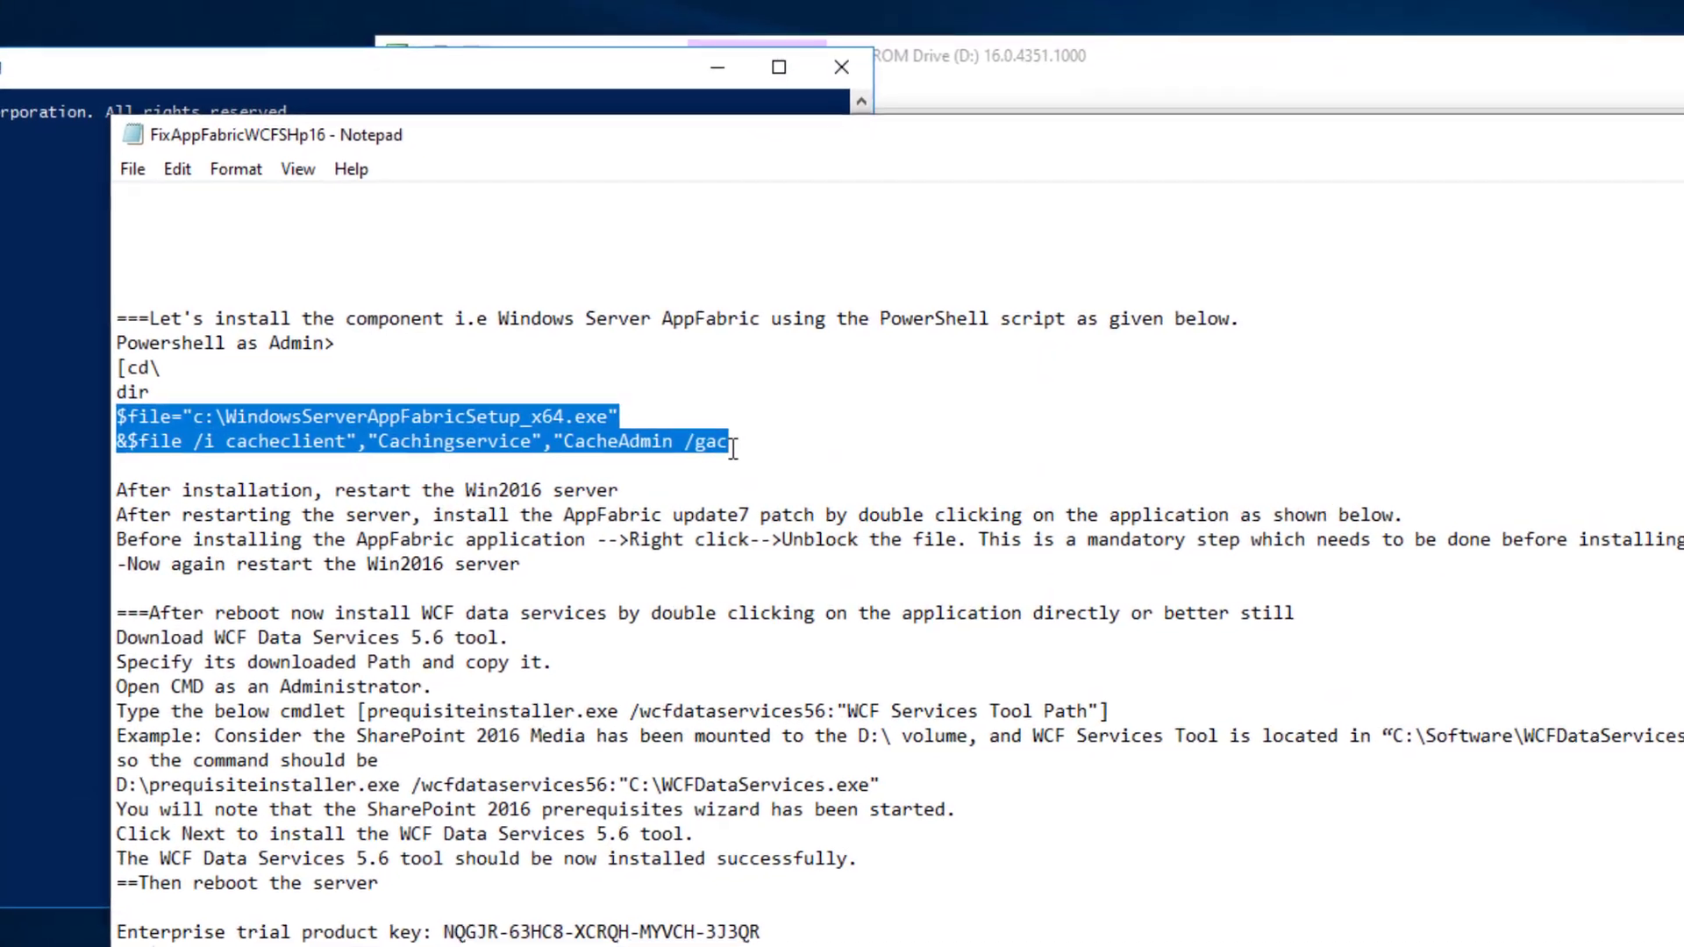
pyautogui.rightClick(412, 432)
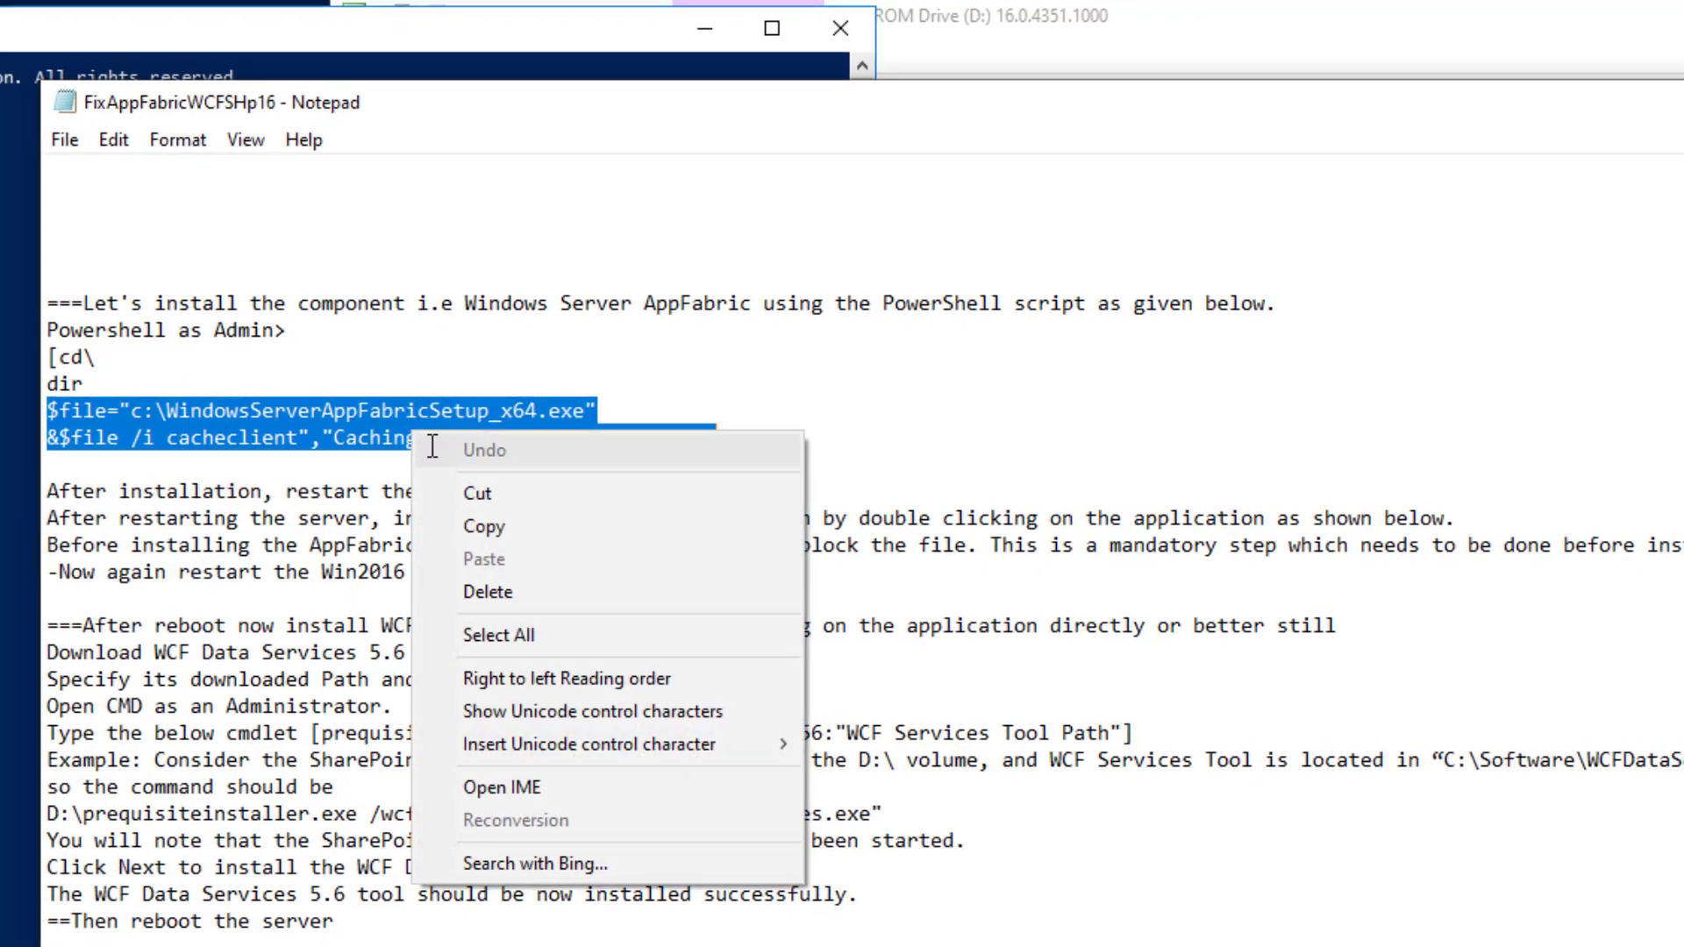
# Copy the AppFabric commands from the notes and run them in PowerShell, launching c:\WindowsServerAppFabricSetup_x64.exe with cacheclient, Cachingservice, CacheAdmin and /gac
pyautogui.click(465, 520)
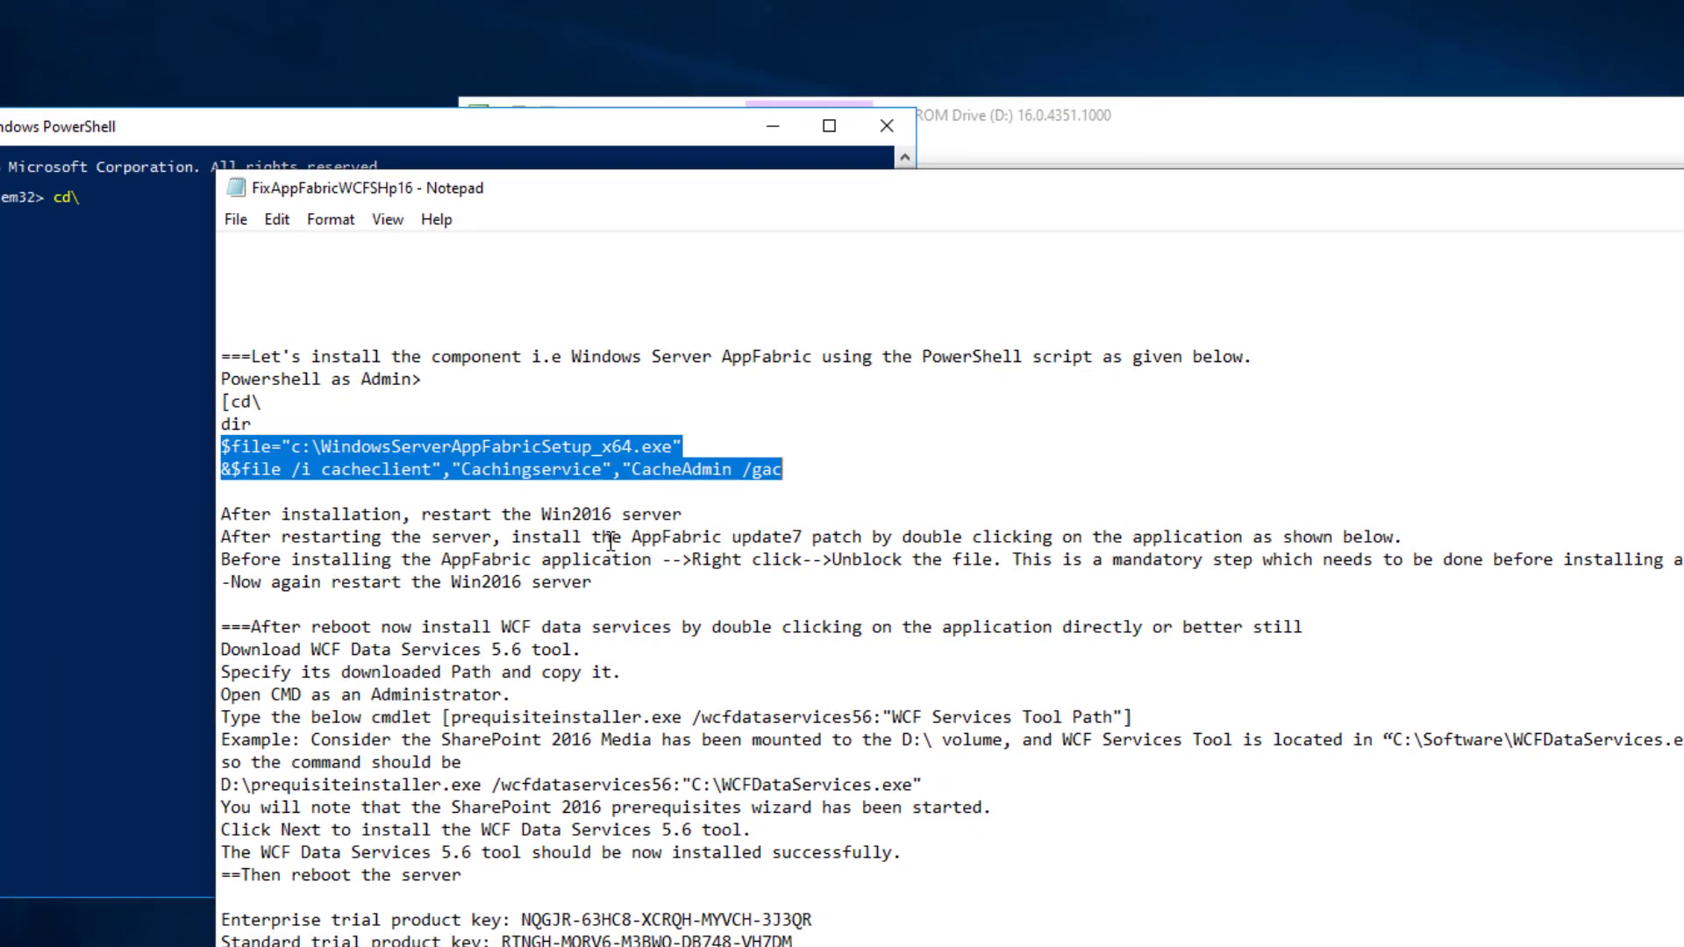
pyautogui.click(101, 89)
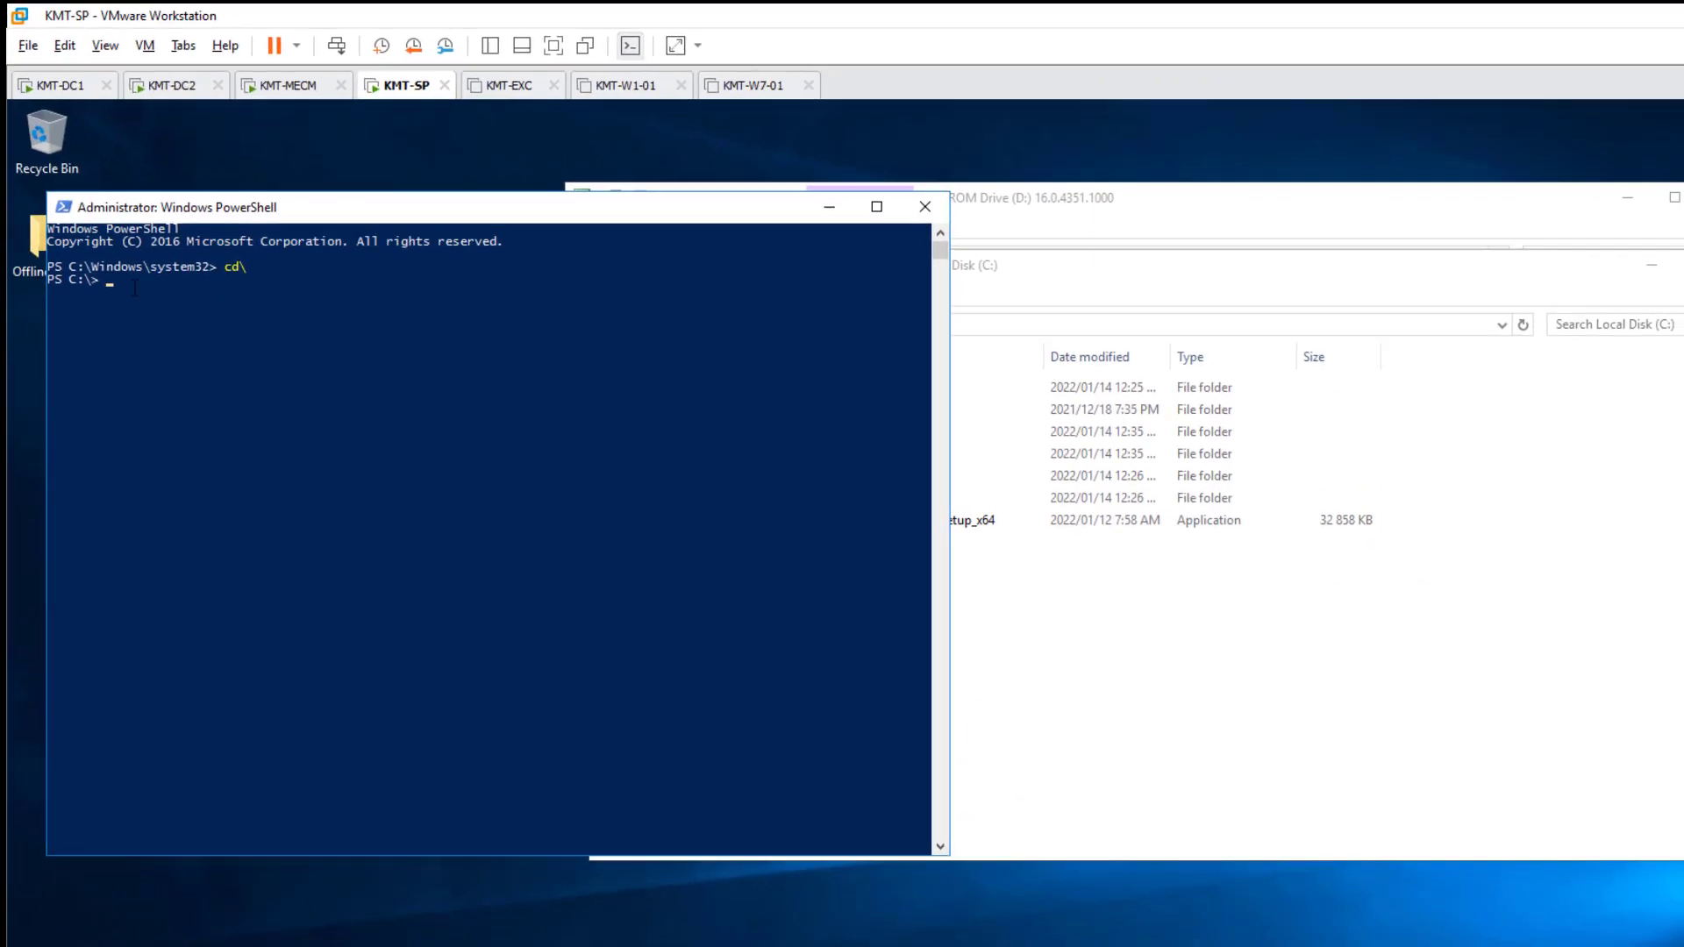
pyautogui.rightClick(299, 417)
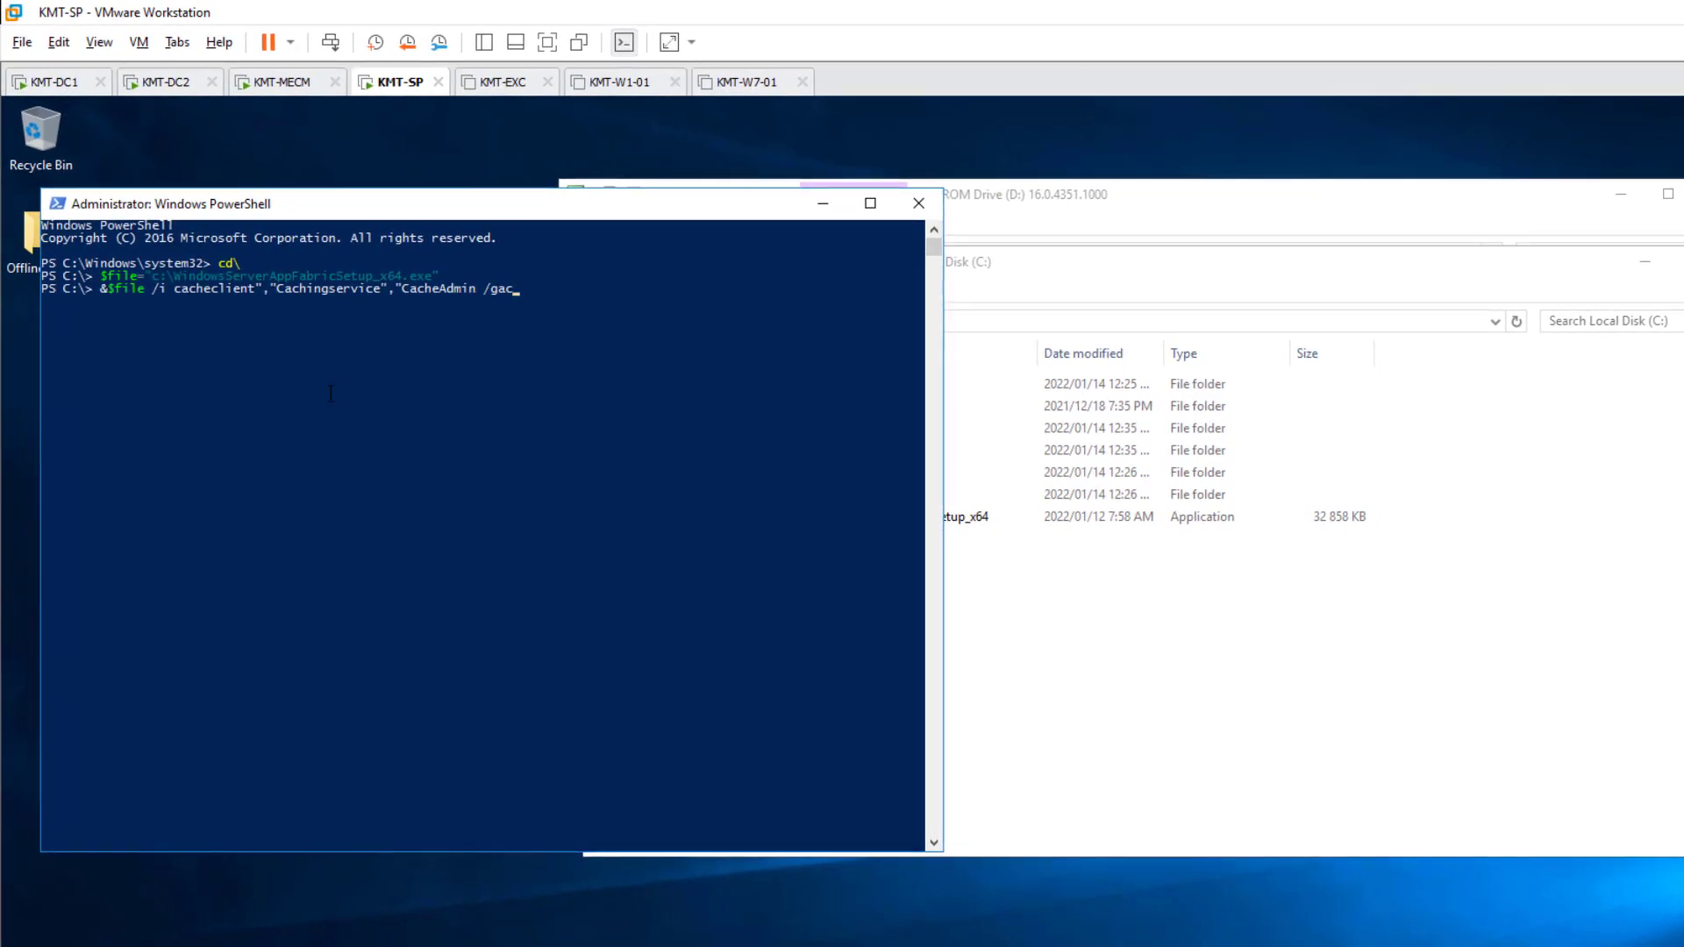
pyautogui.click(870, 203)
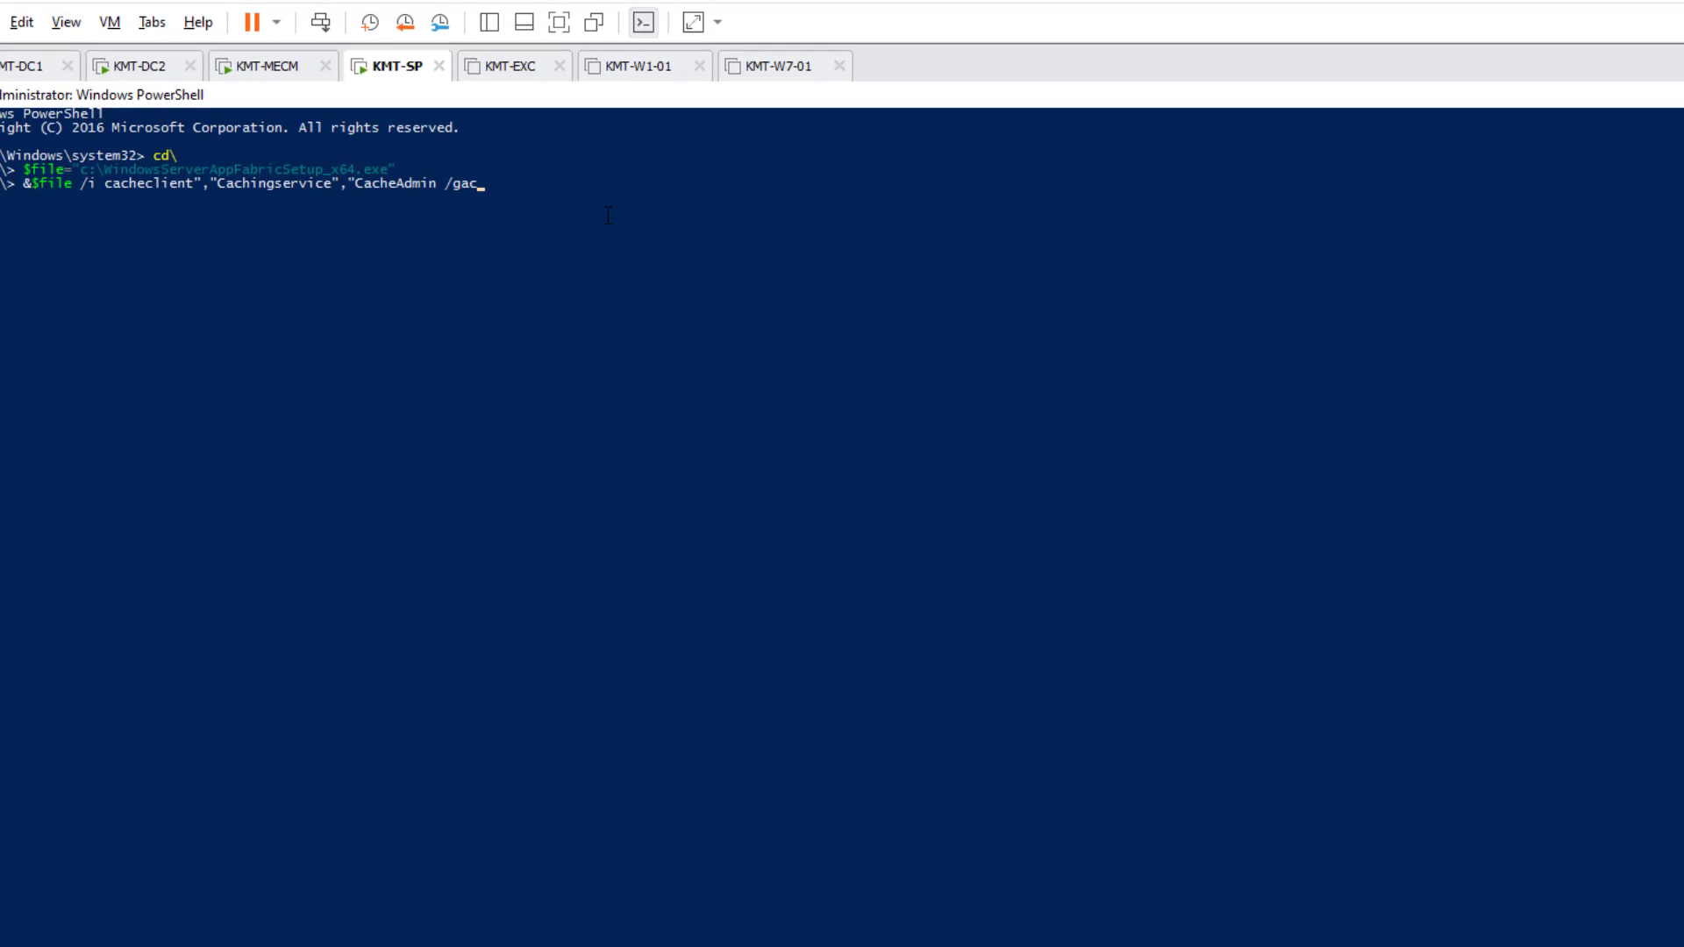
pyautogui.press('Return')
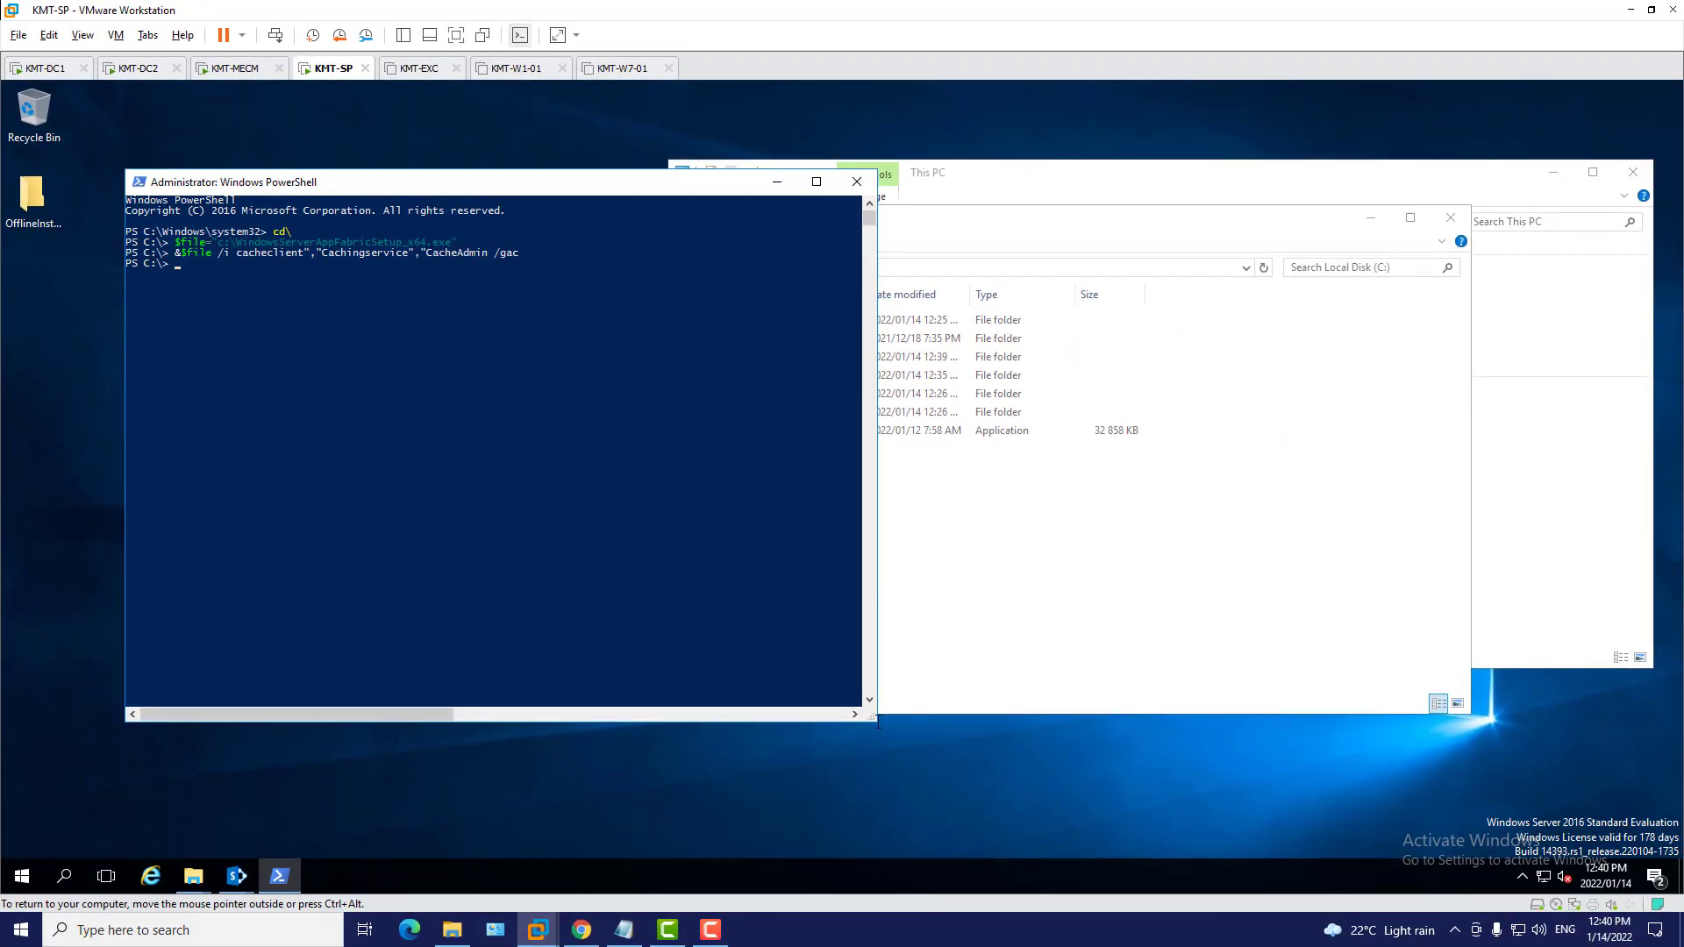
# Rearrange the PowerShell and File Explorer windows and bring the Setup Errors dialog forward to review the missing prerequisites
pyautogui.moveTo(878, 721); pyautogui.dragTo(1069, 804)
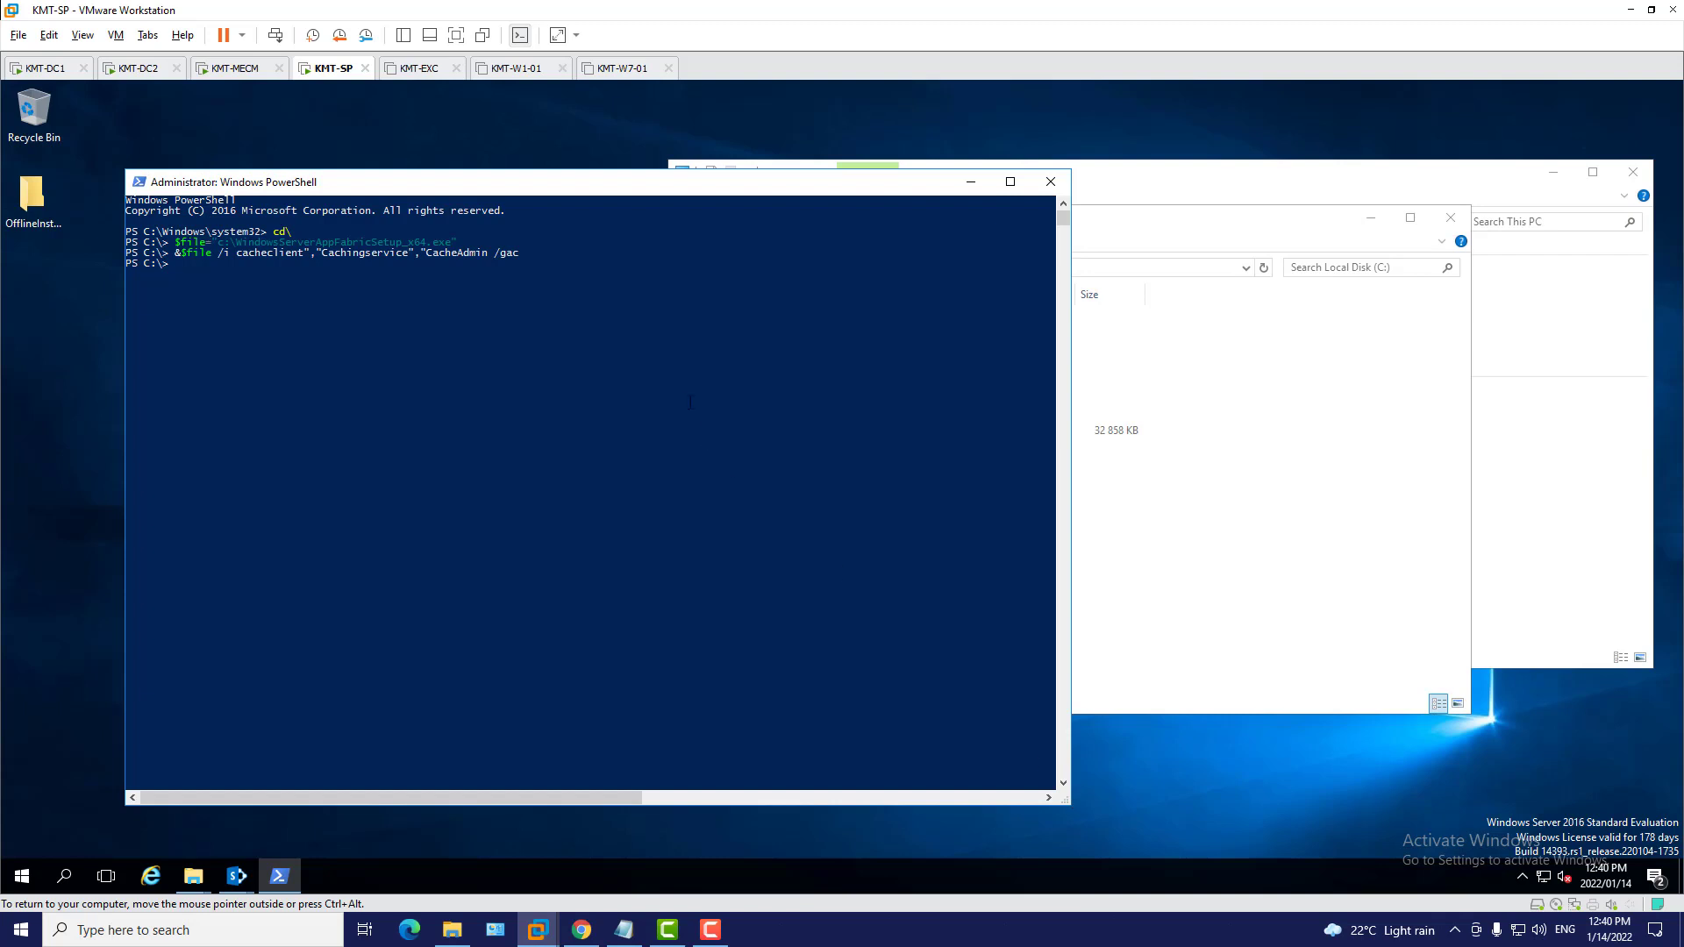
pyautogui.moveTo(650, 183); pyautogui.dragTo(642, 168)
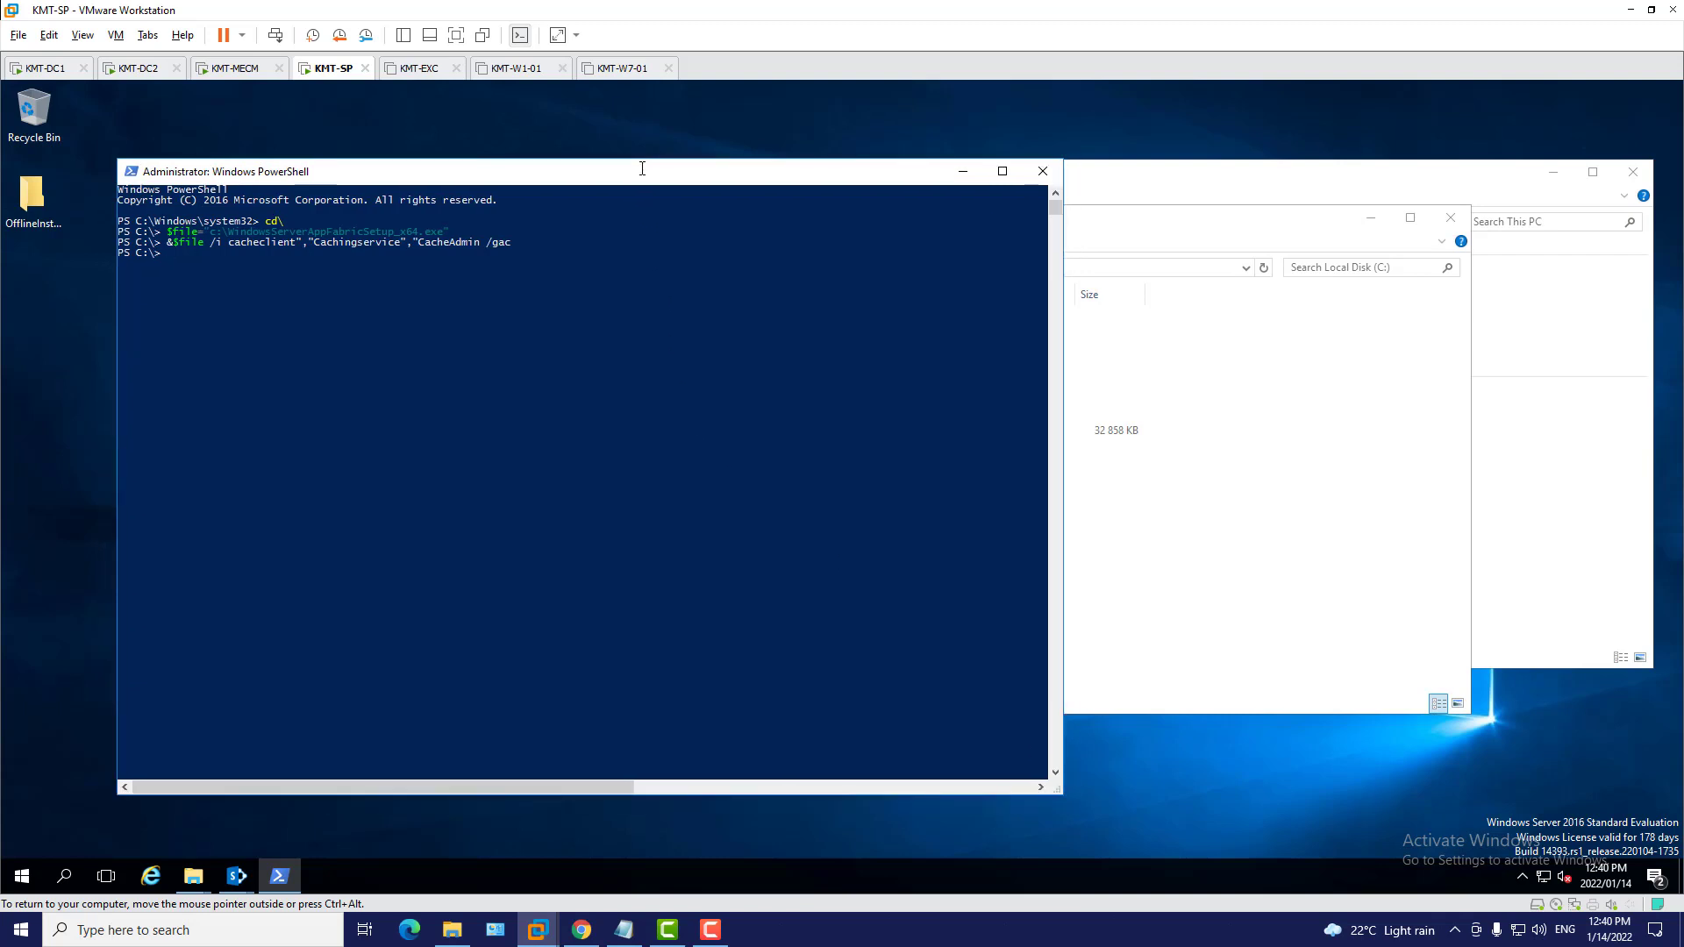
pyautogui.click(1247, 214)
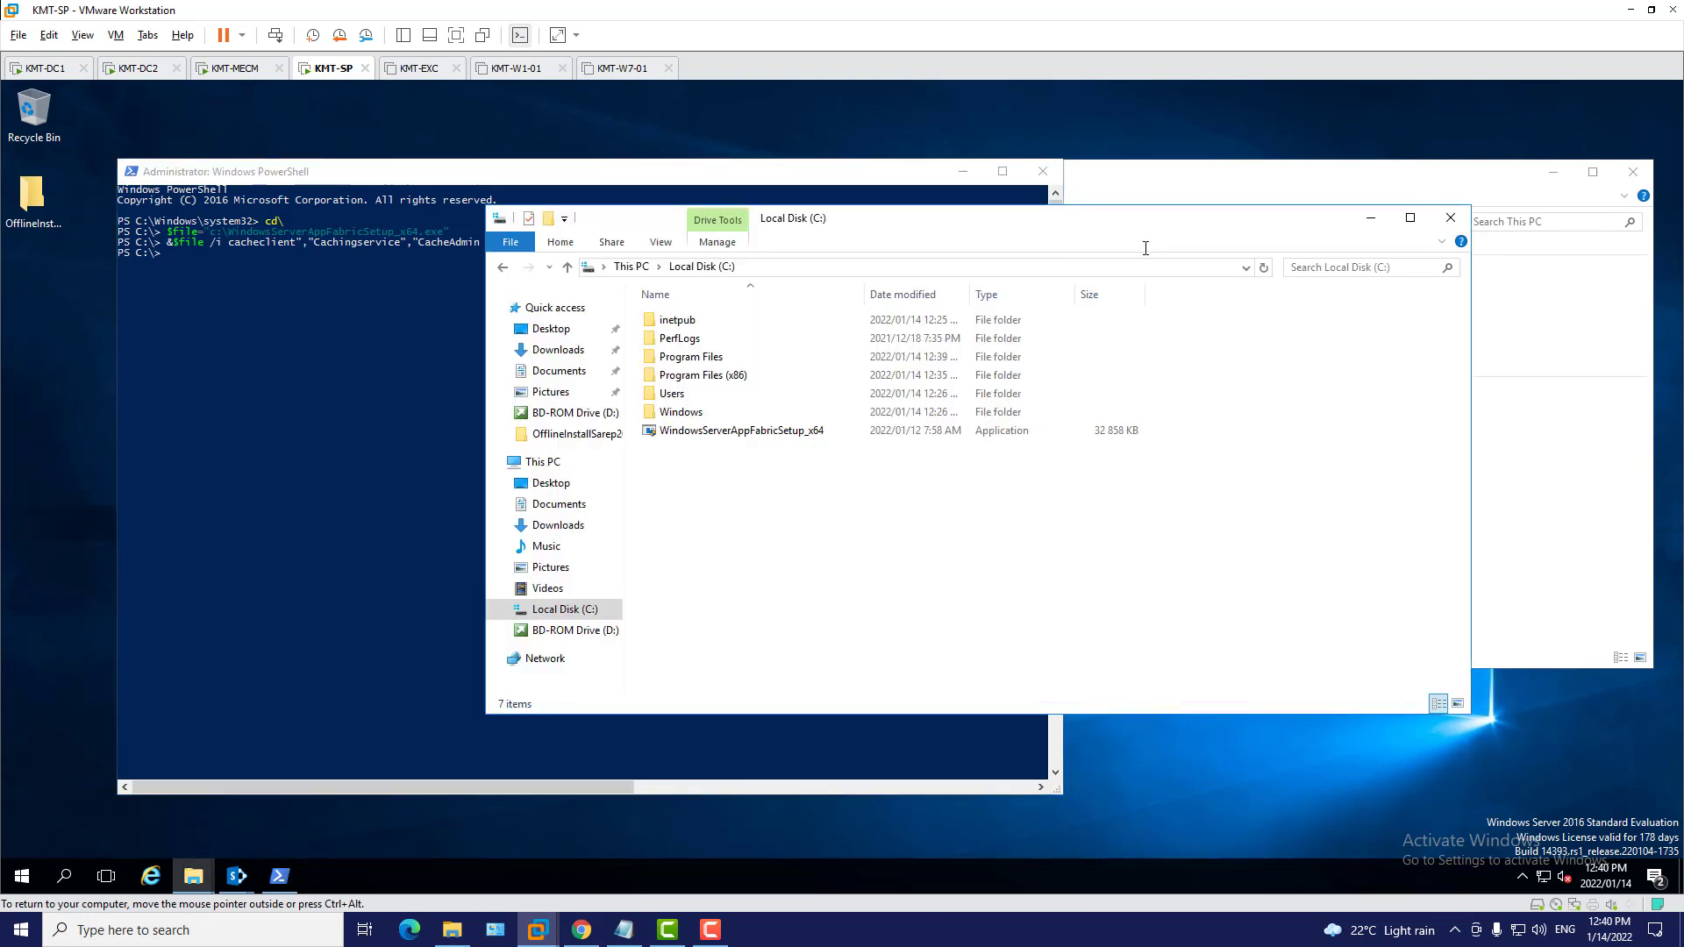
pyautogui.click(1321, 182)
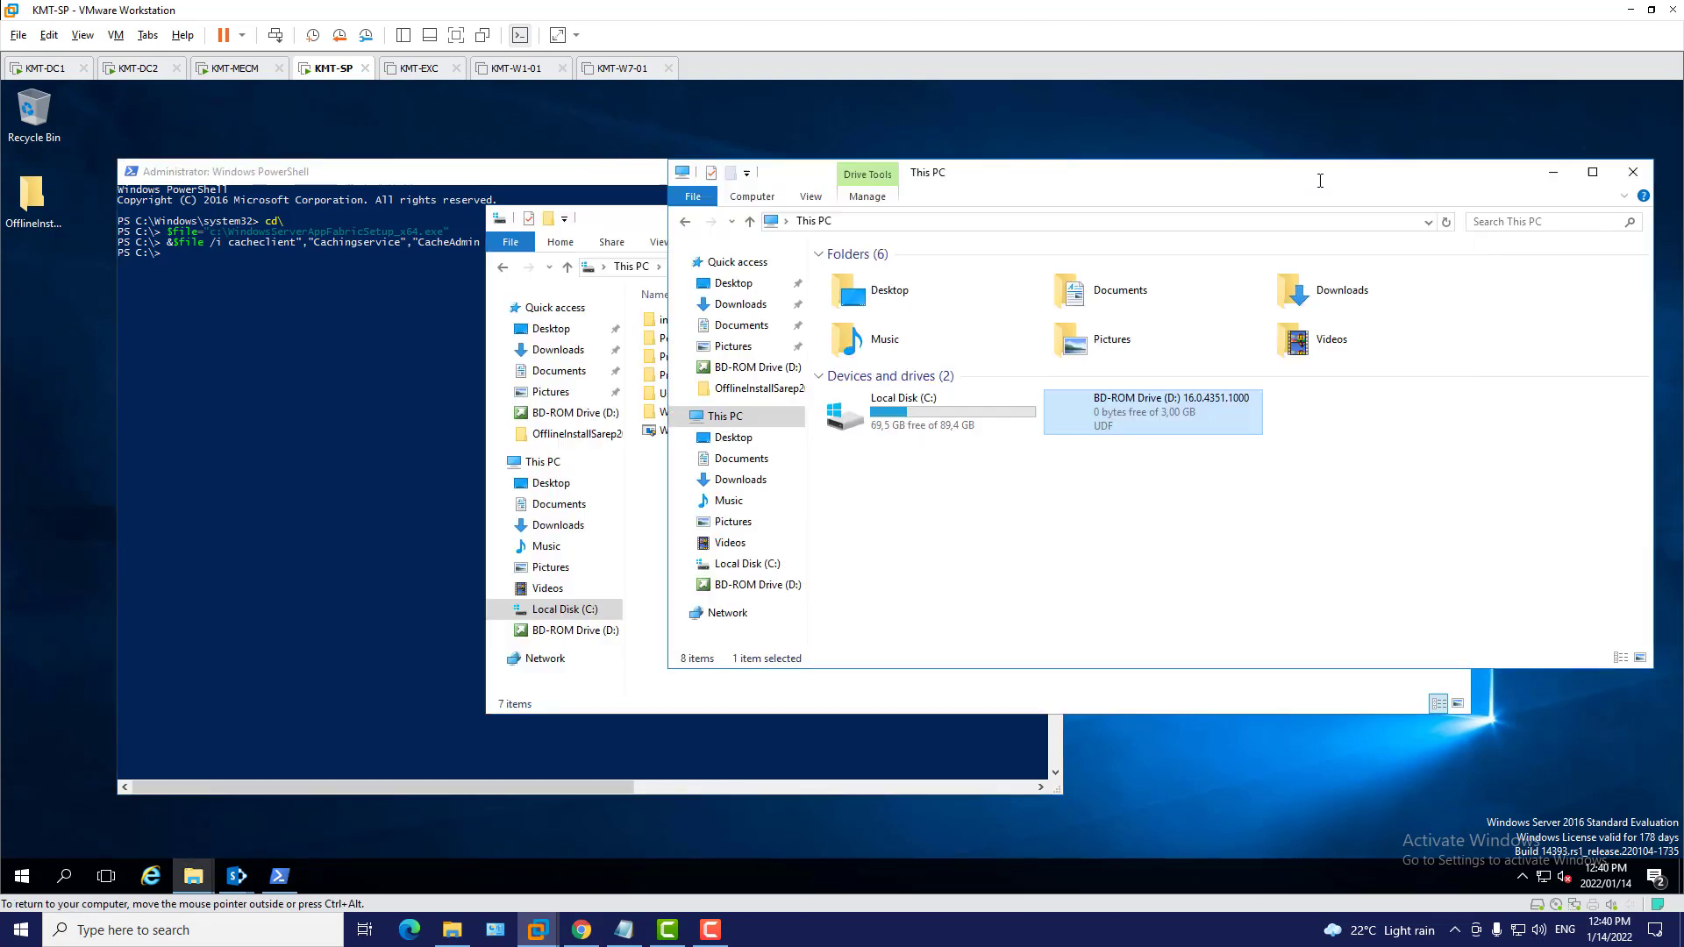
pyautogui.click(1562, 180)
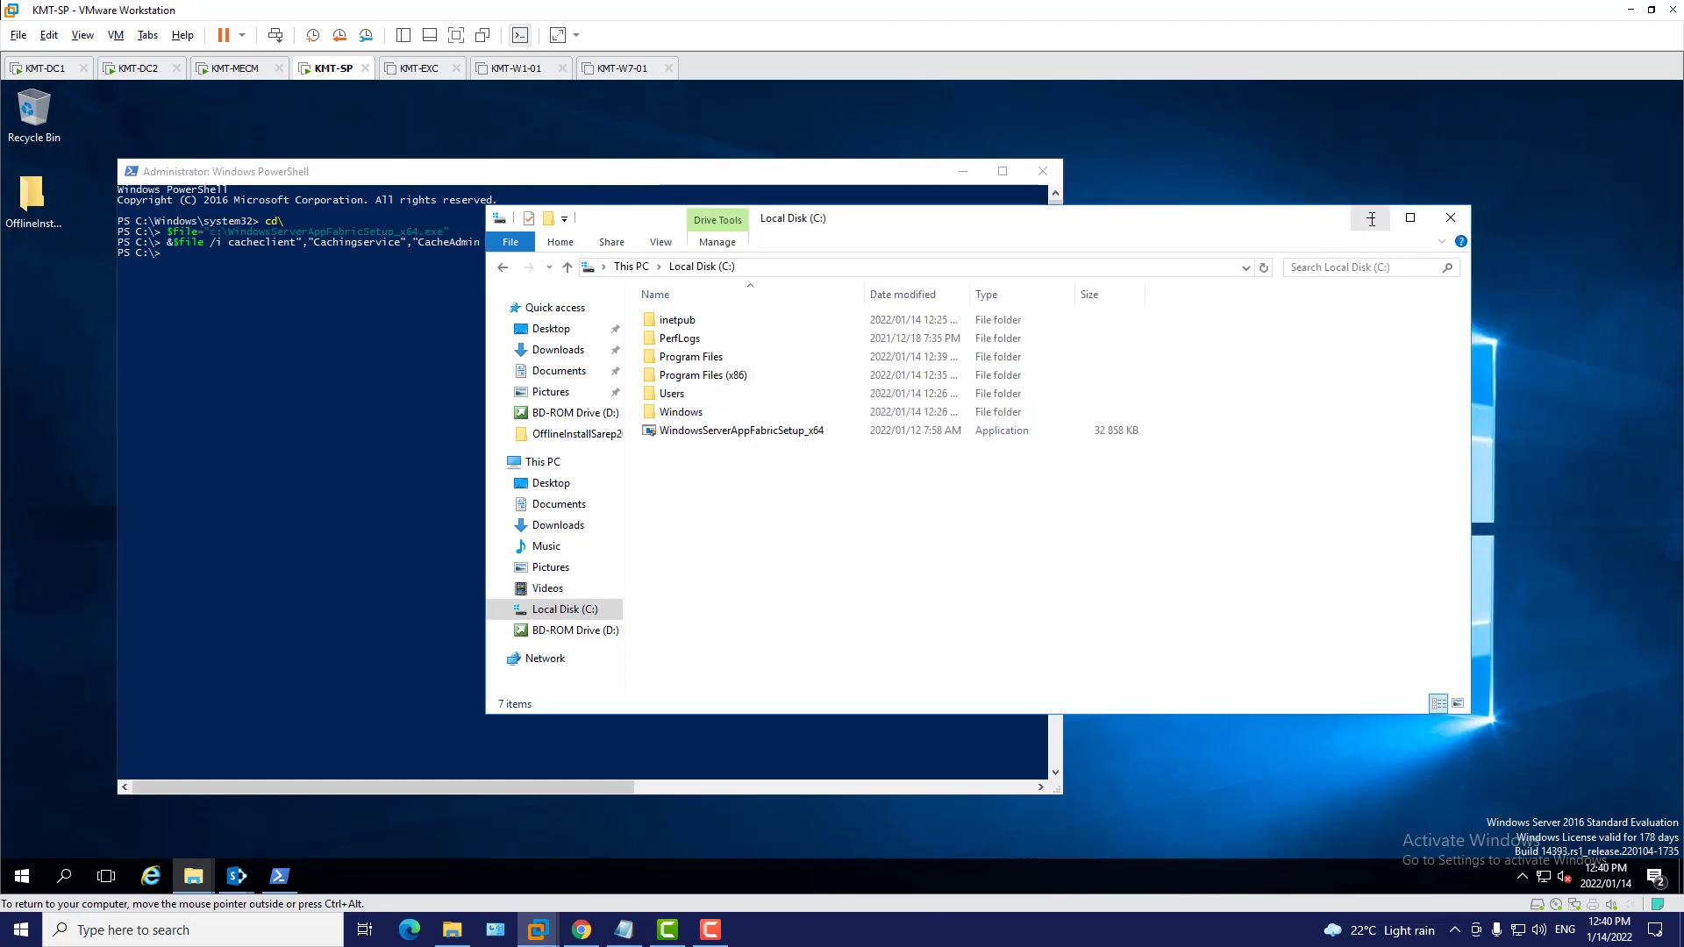
pyautogui.moveTo(763, 172); pyautogui.dragTo(1033, 232)
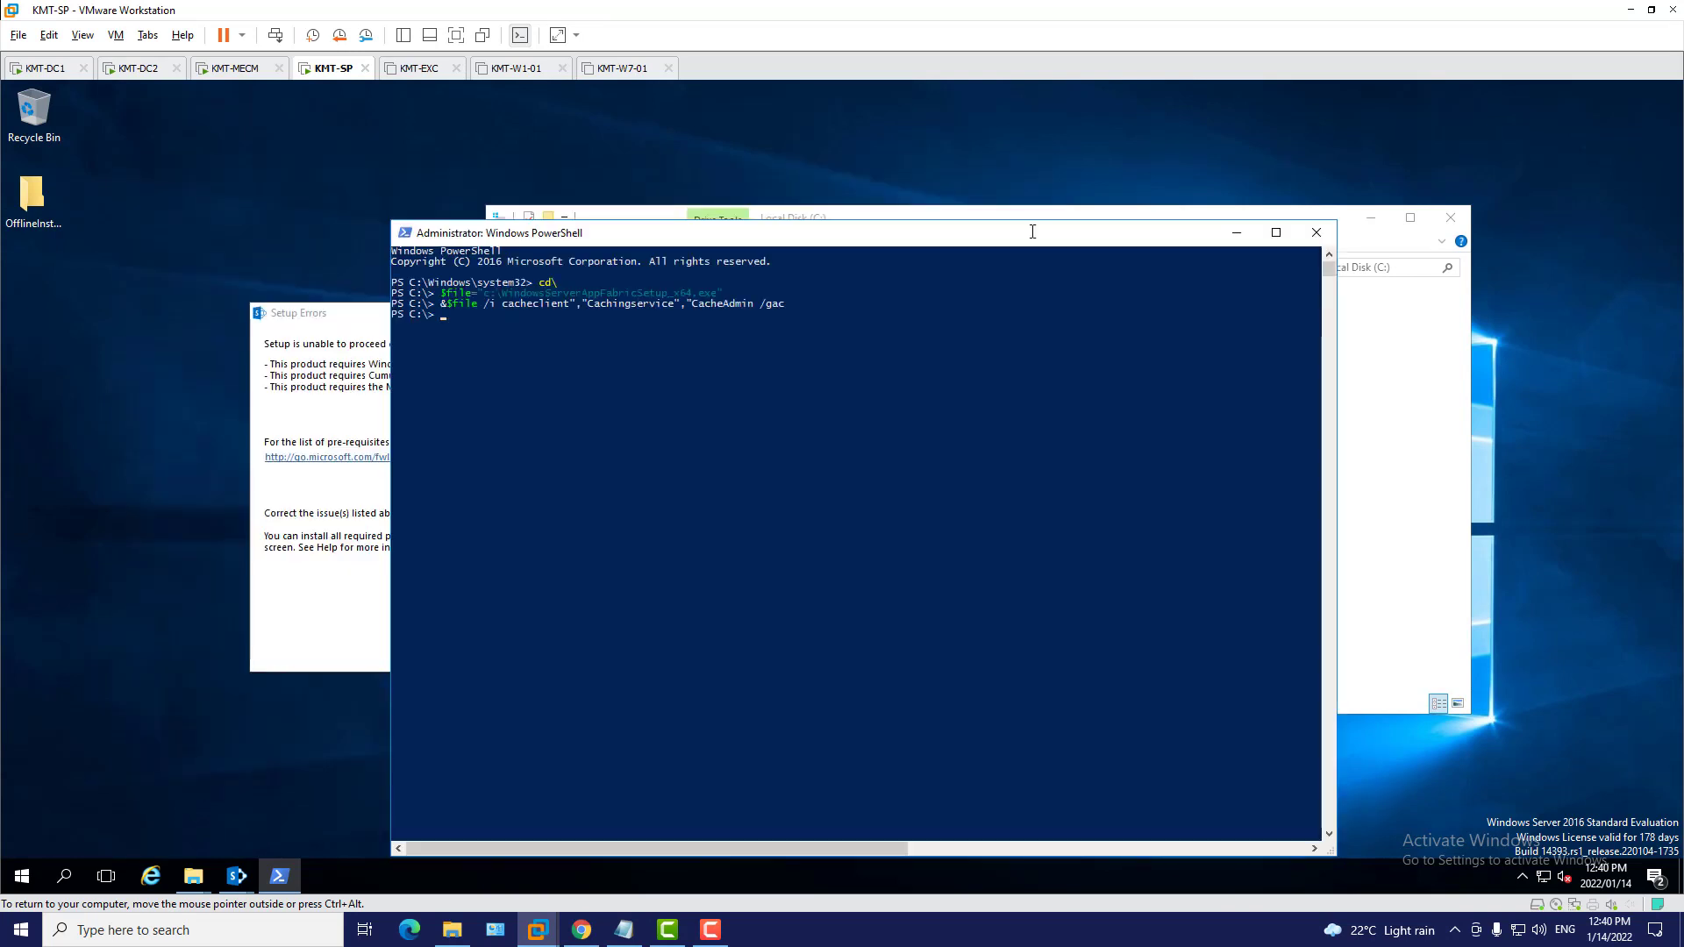
pyautogui.click(342, 324)
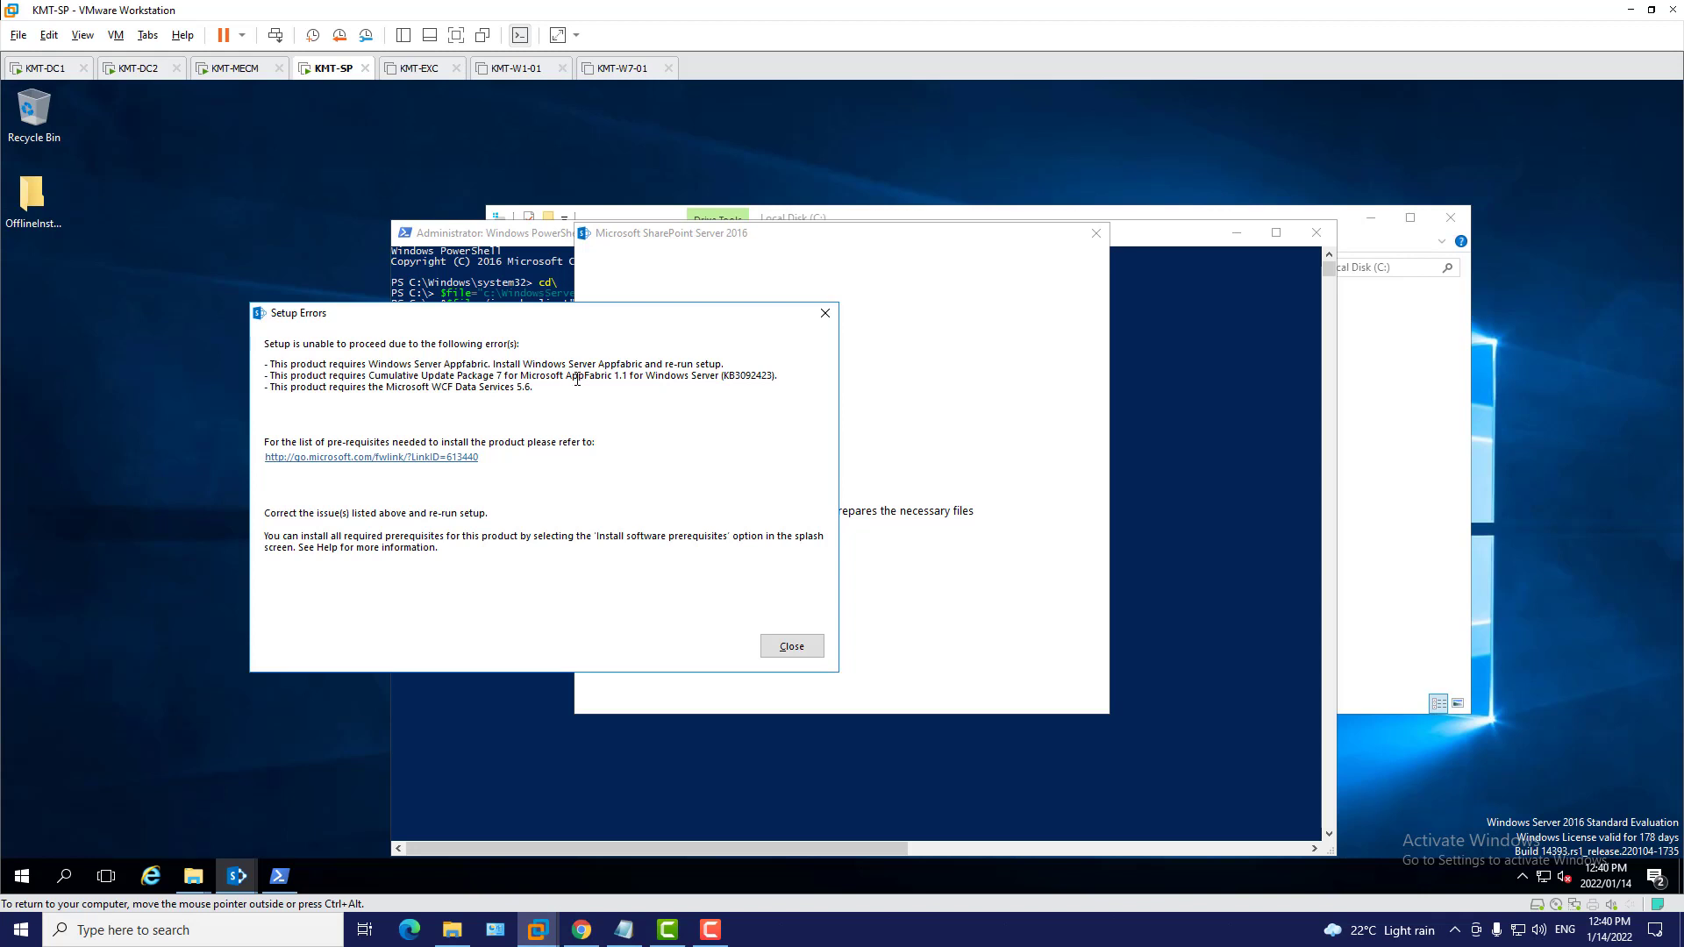
# Launch the AppFabric-KB3092423-x64-ENU installer from the OfflineInstallSarep2016 folder on the desktop
pyautogui.doubleClick(32, 196)
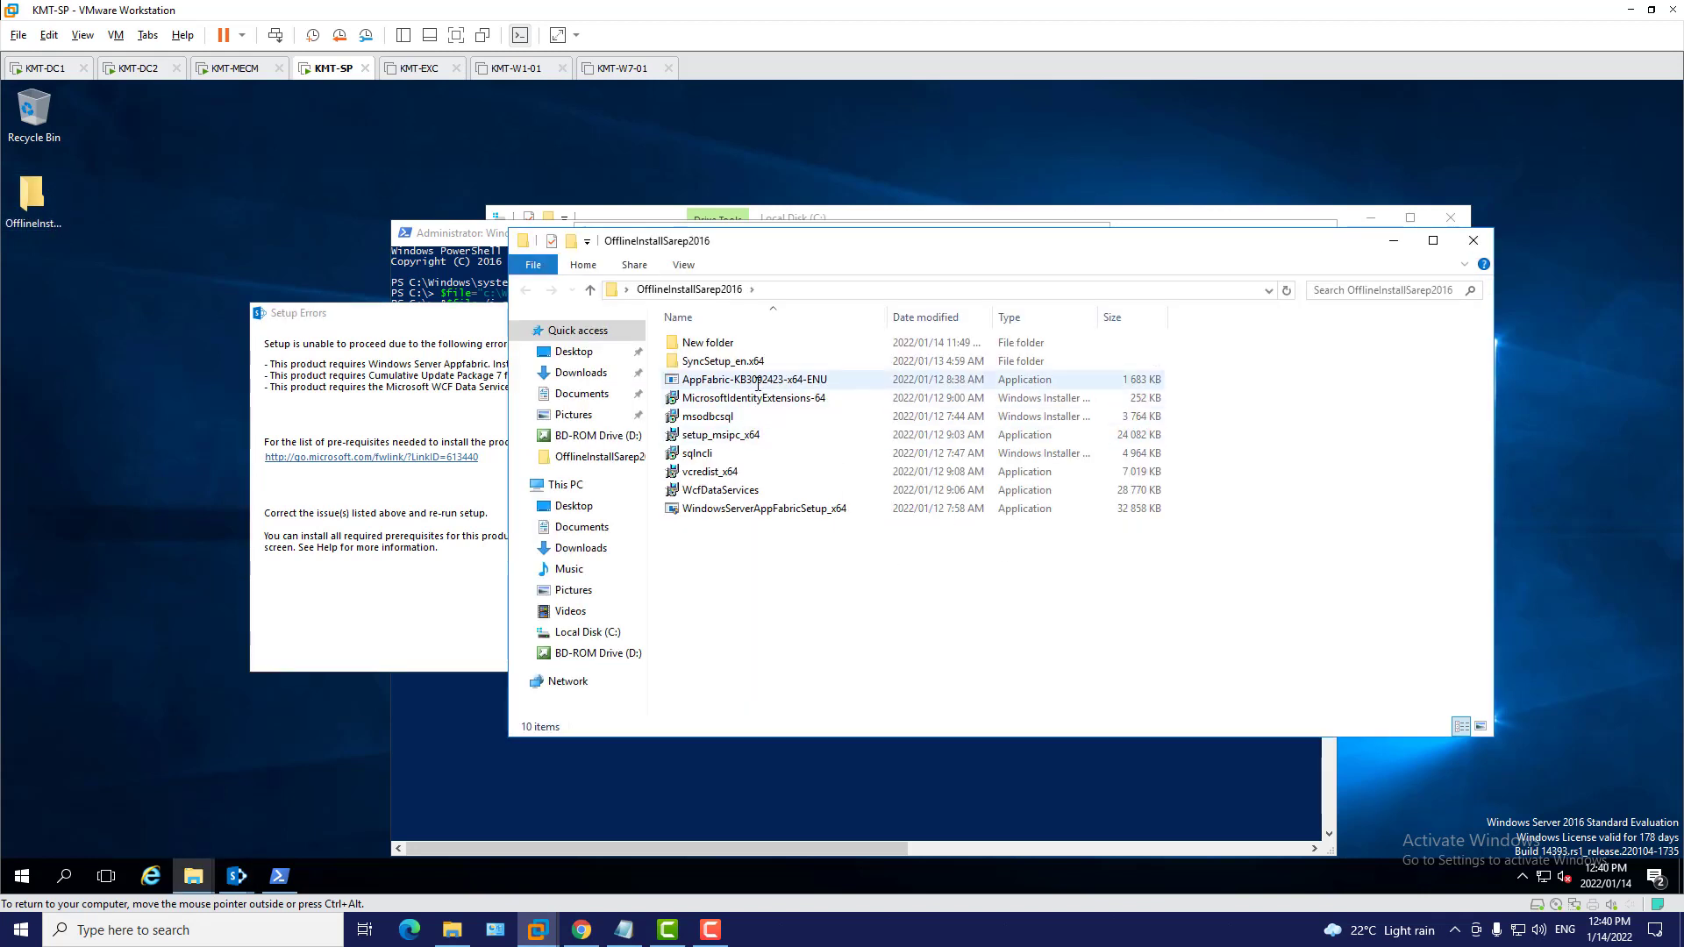
pyautogui.doubleClick(784, 381)
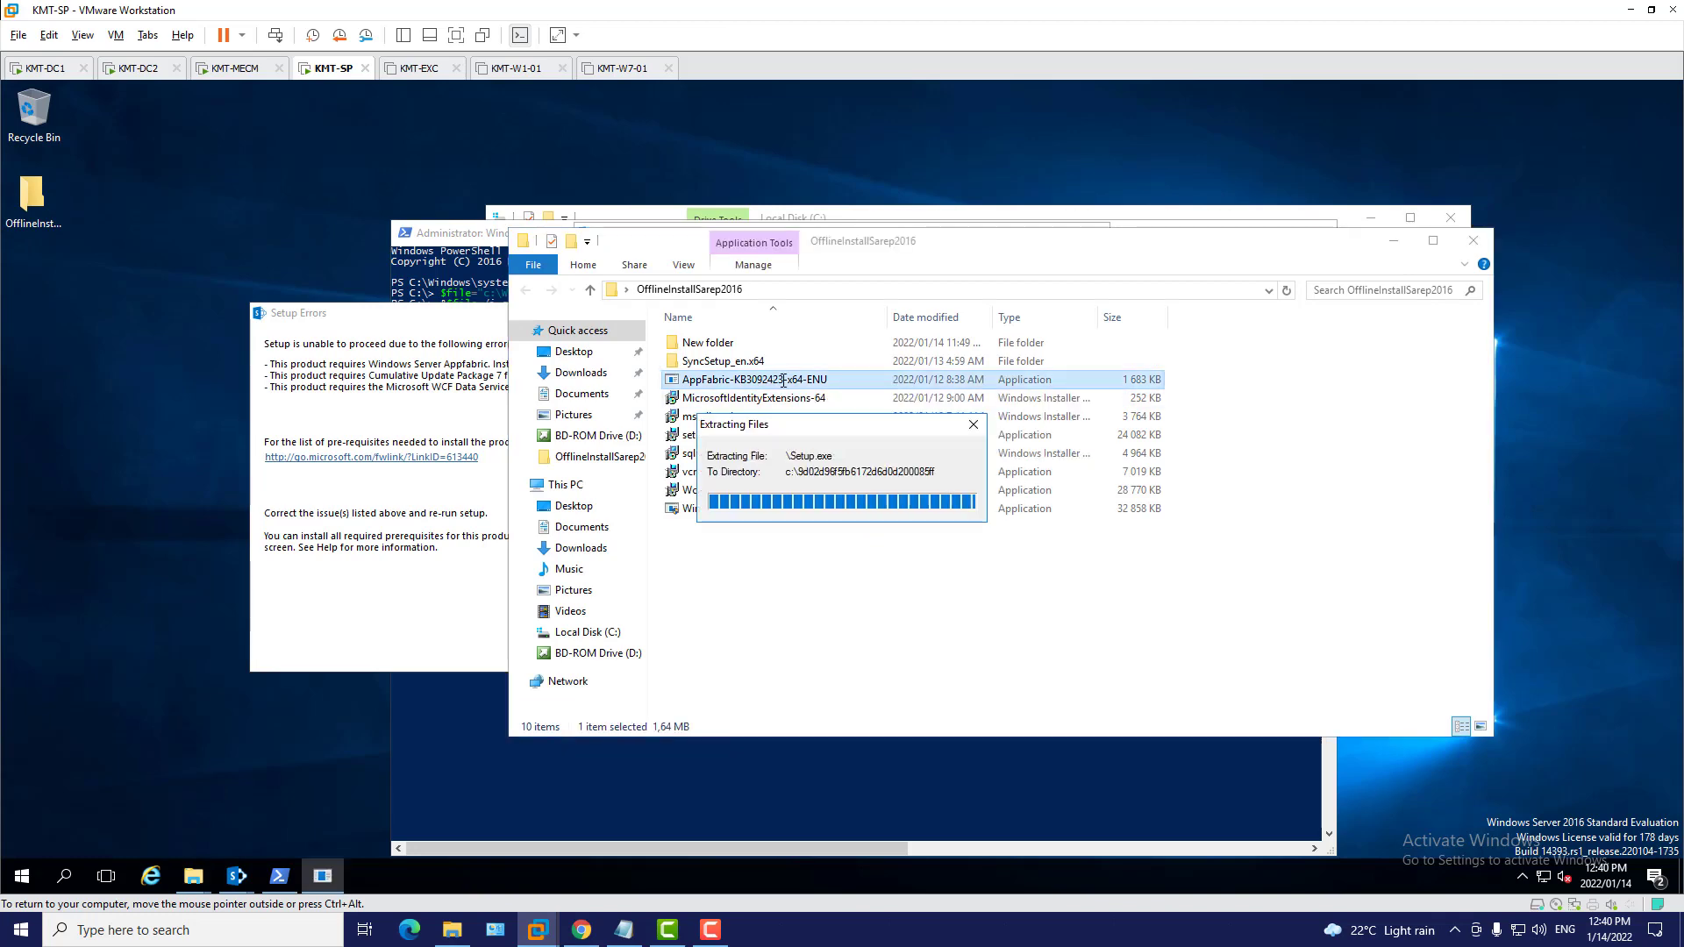
pyautogui.click(721, 599)
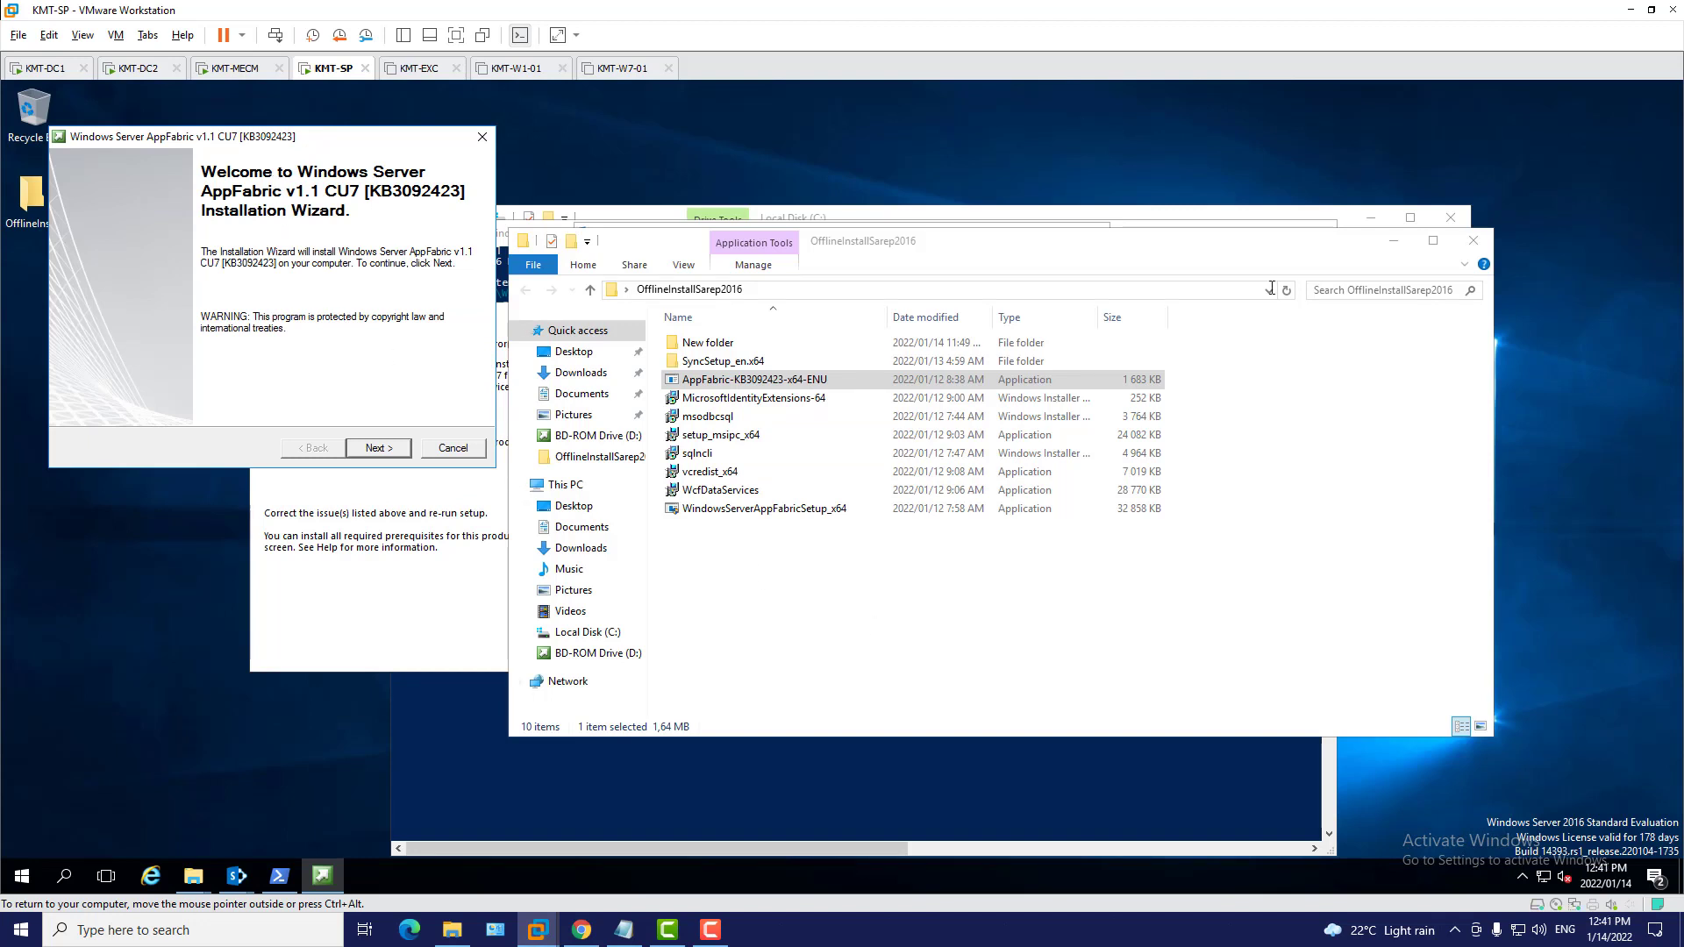
# Close the OfflineInstallSarep2016 folder and PowerShell windows, and minimize the Local Disk (C:) window
pyautogui.click(1469, 245)
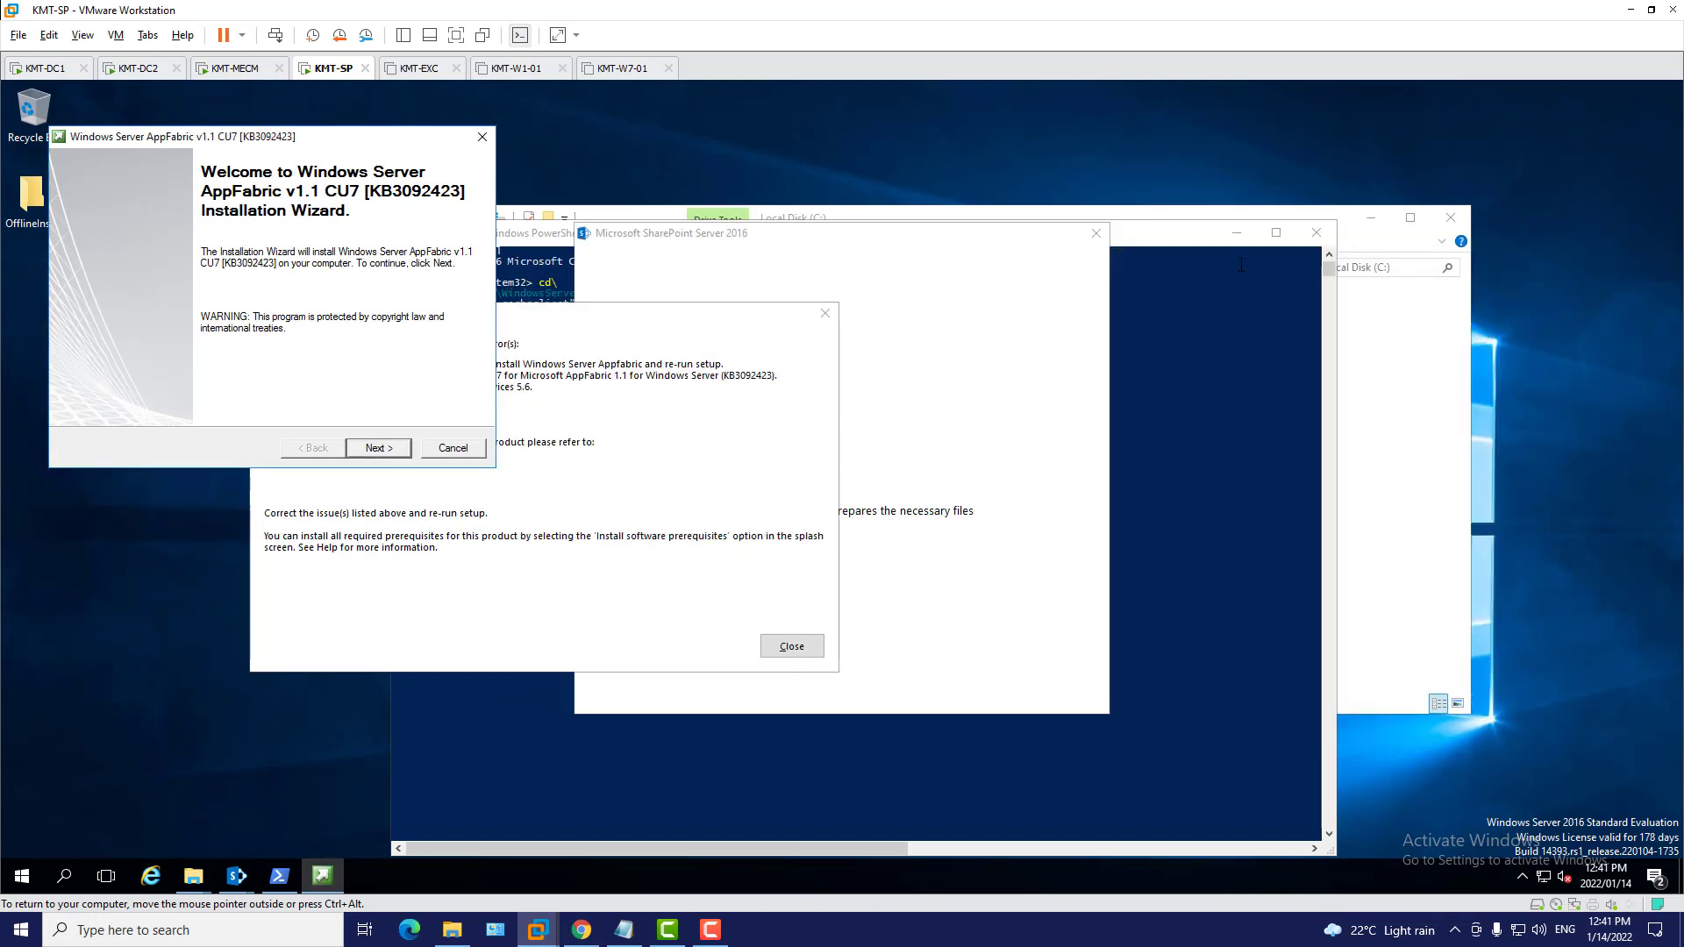
pyautogui.click(1191, 228)
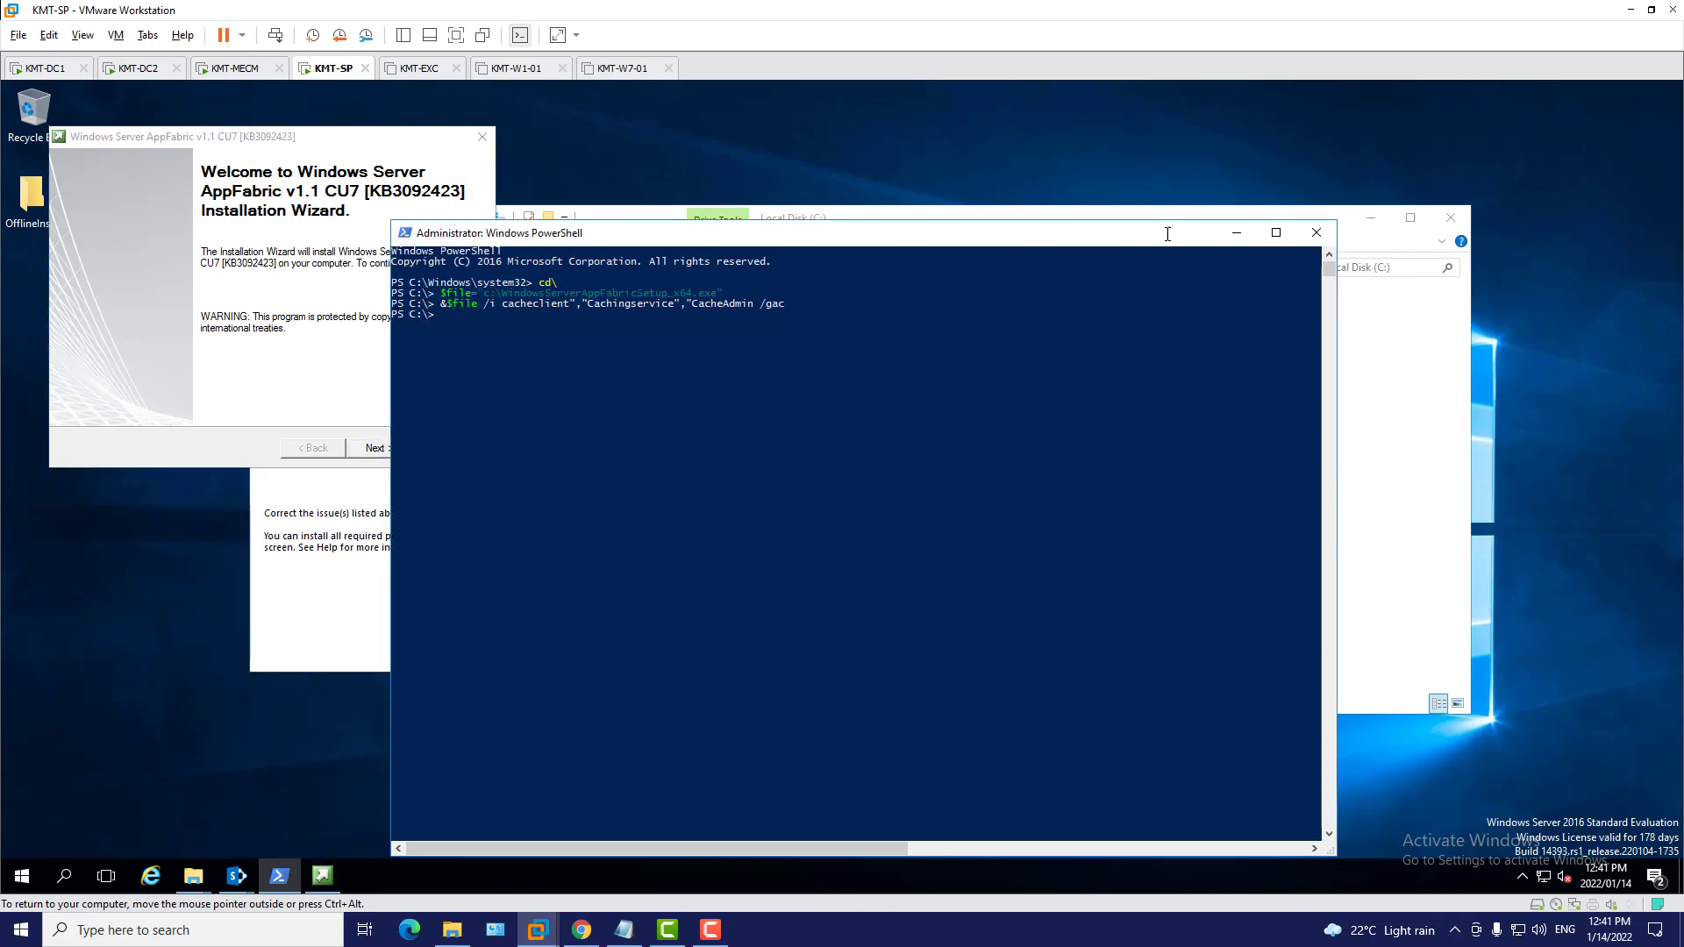
pyautogui.click(1300, 235)
pyautogui.click(1248, 229)
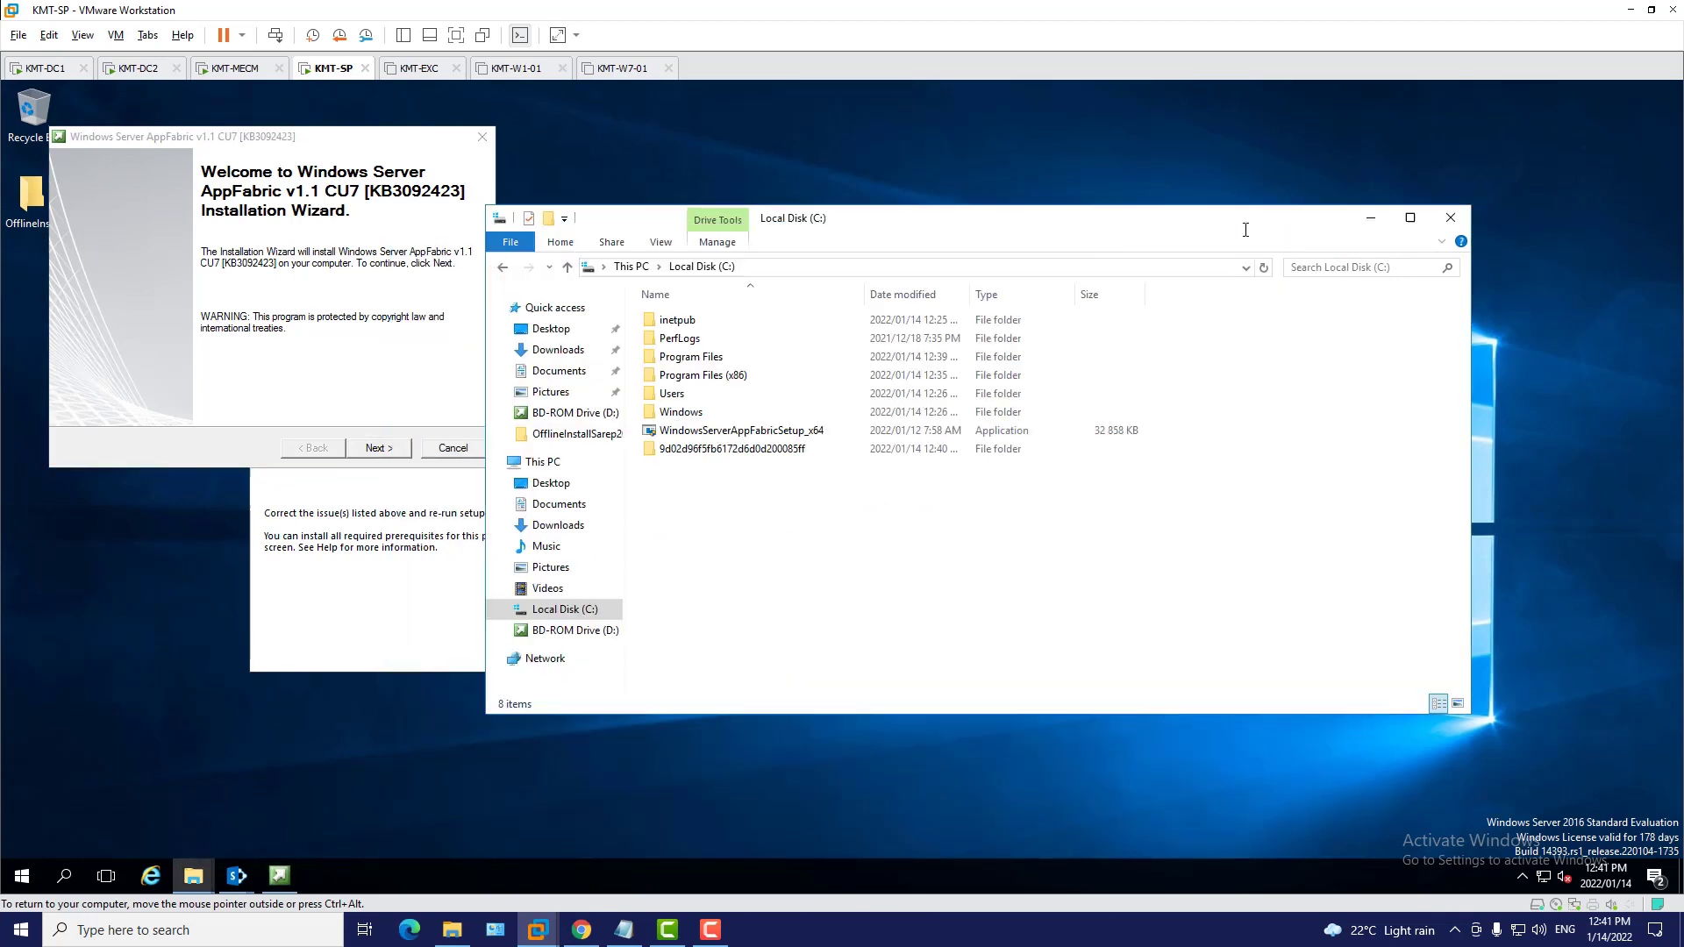
pyautogui.click(1372, 218)
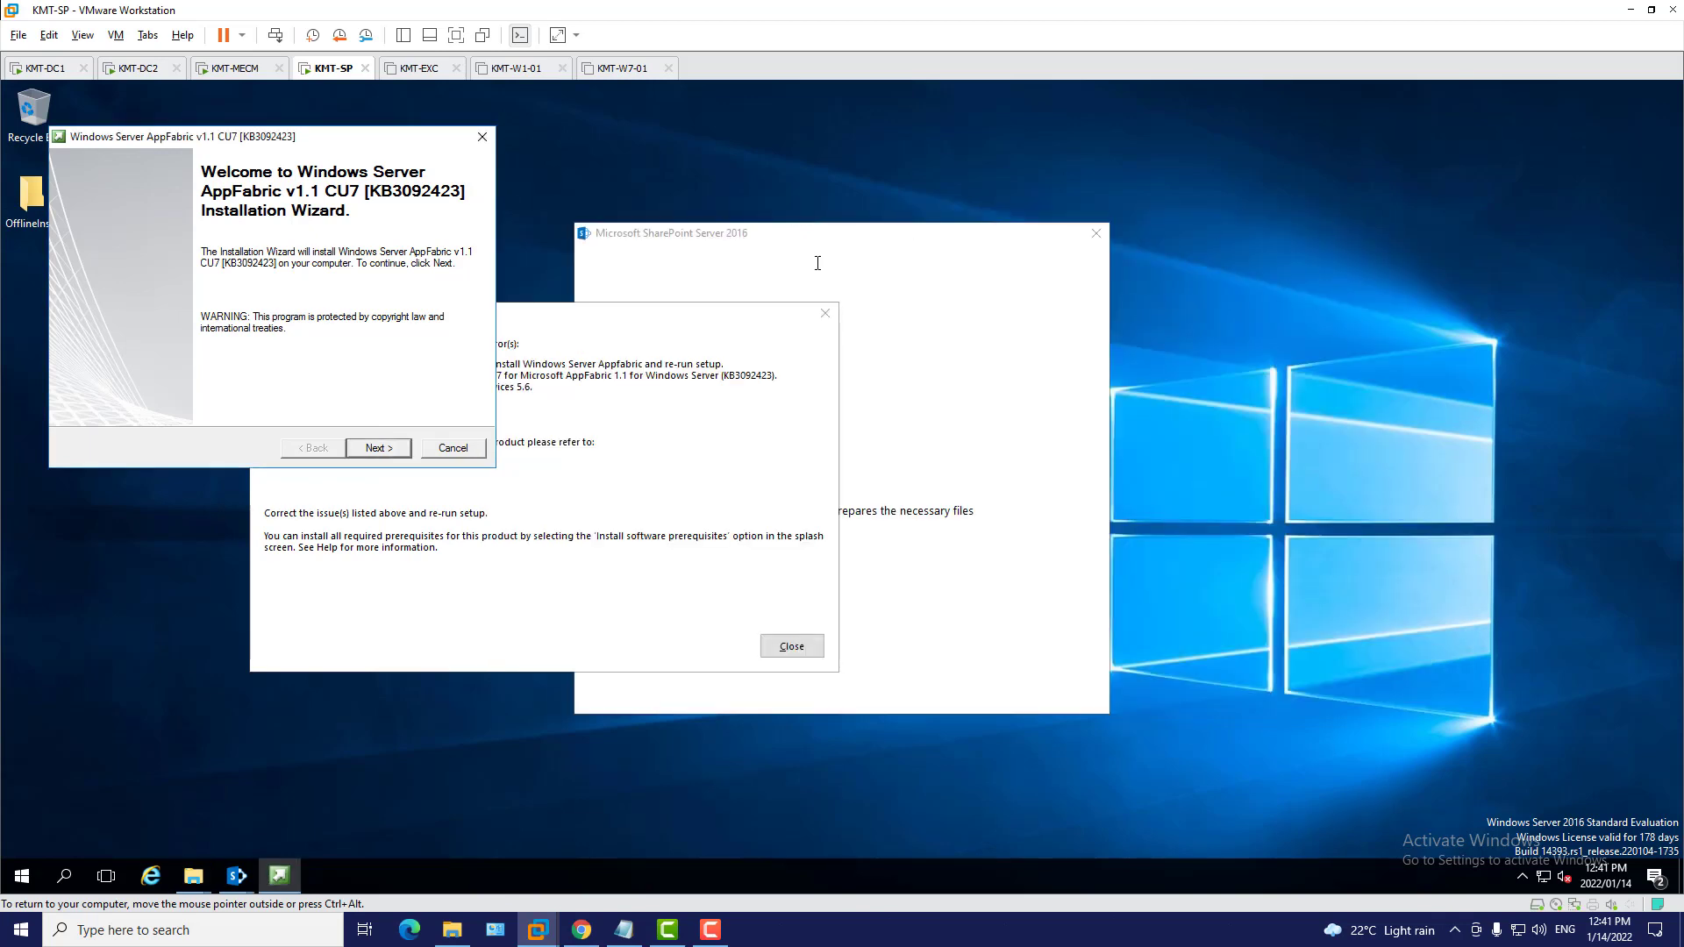
# Install Windows Server AppFabric v1.1 CU7 [KB3092423] with the license terms accepted, and close the Setup Errors dialog
pyautogui.click(378, 448)
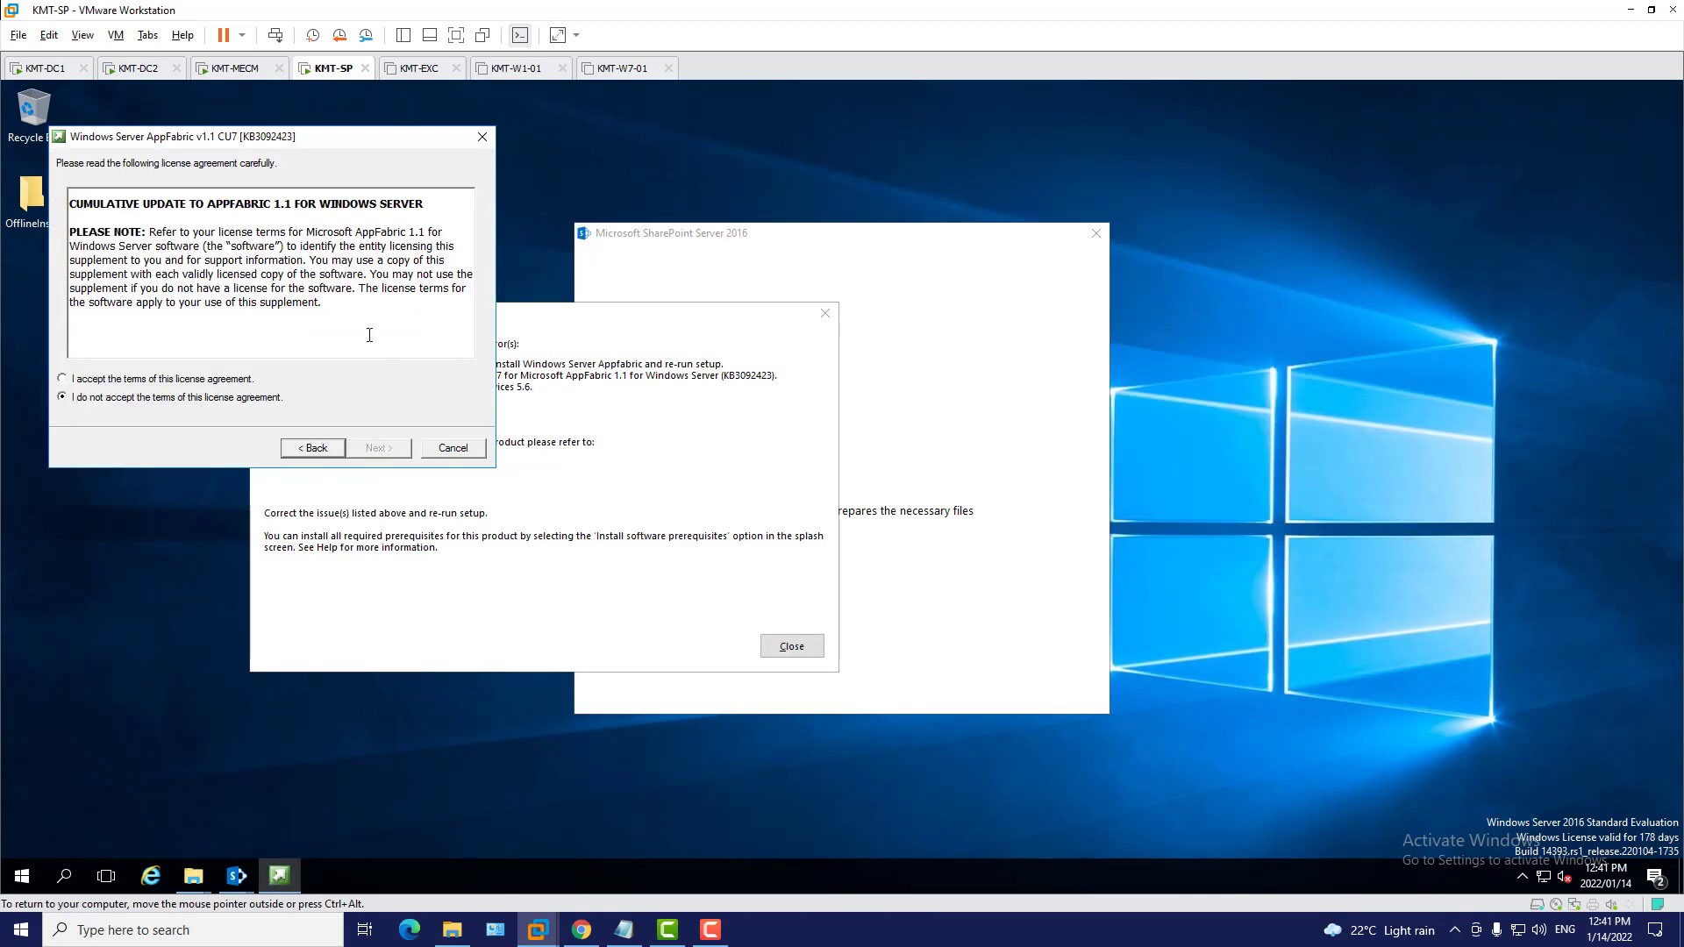
pyautogui.click(207, 380)
pyautogui.press('Return')
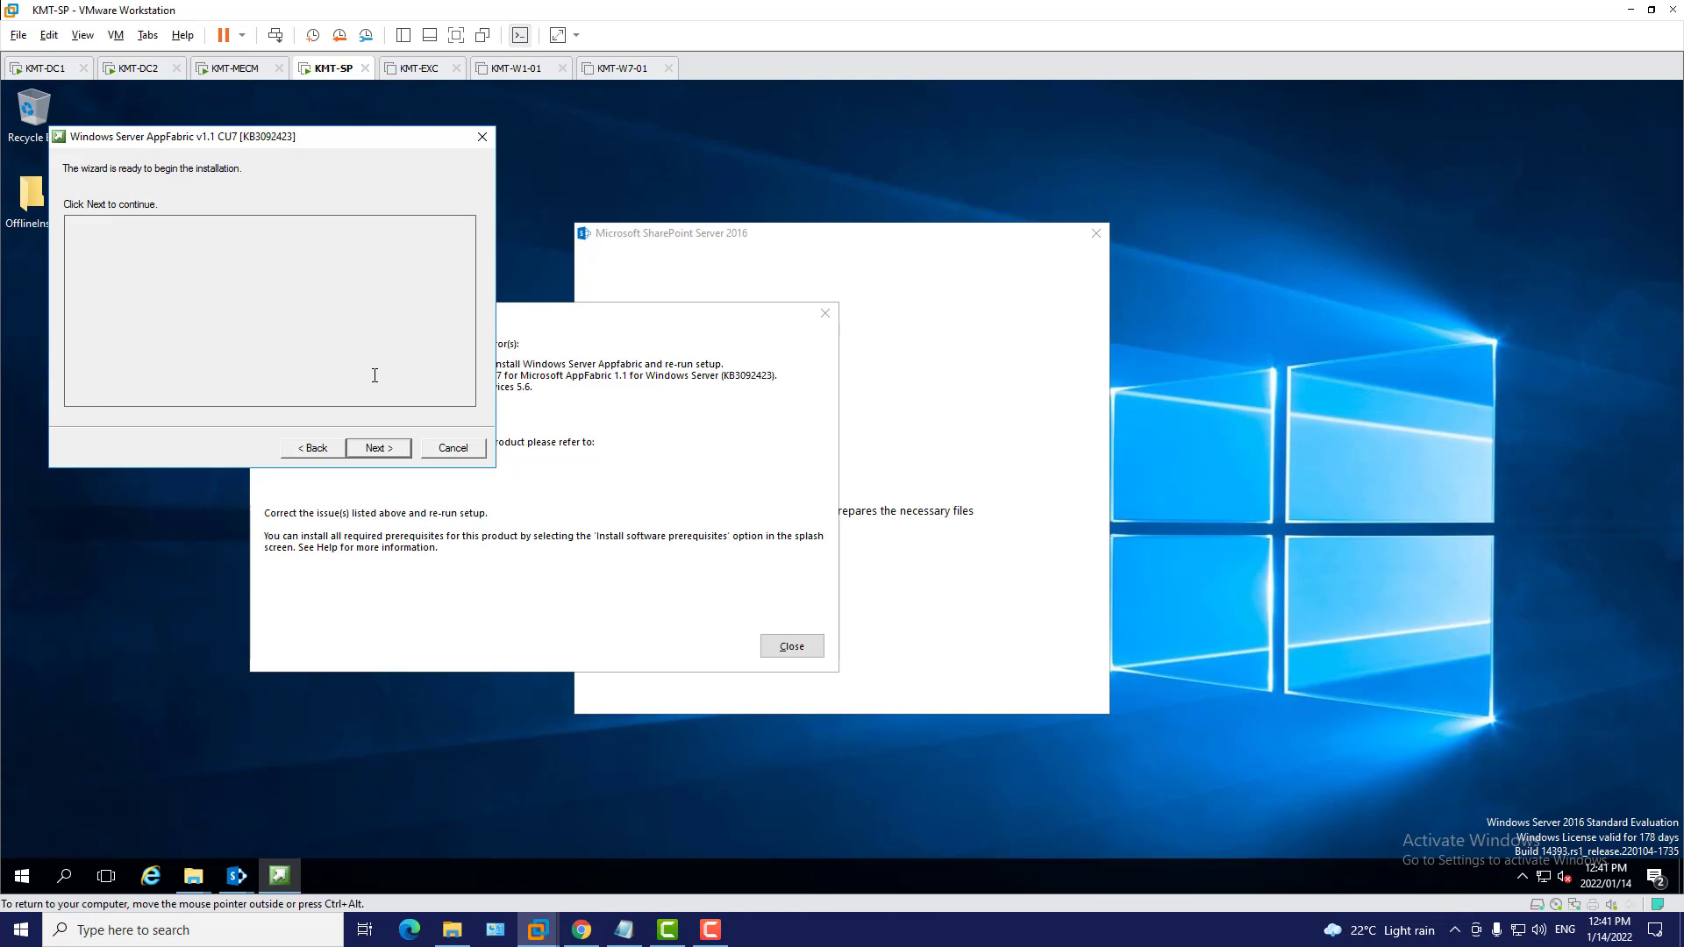
pyautogui.click(374, 449)
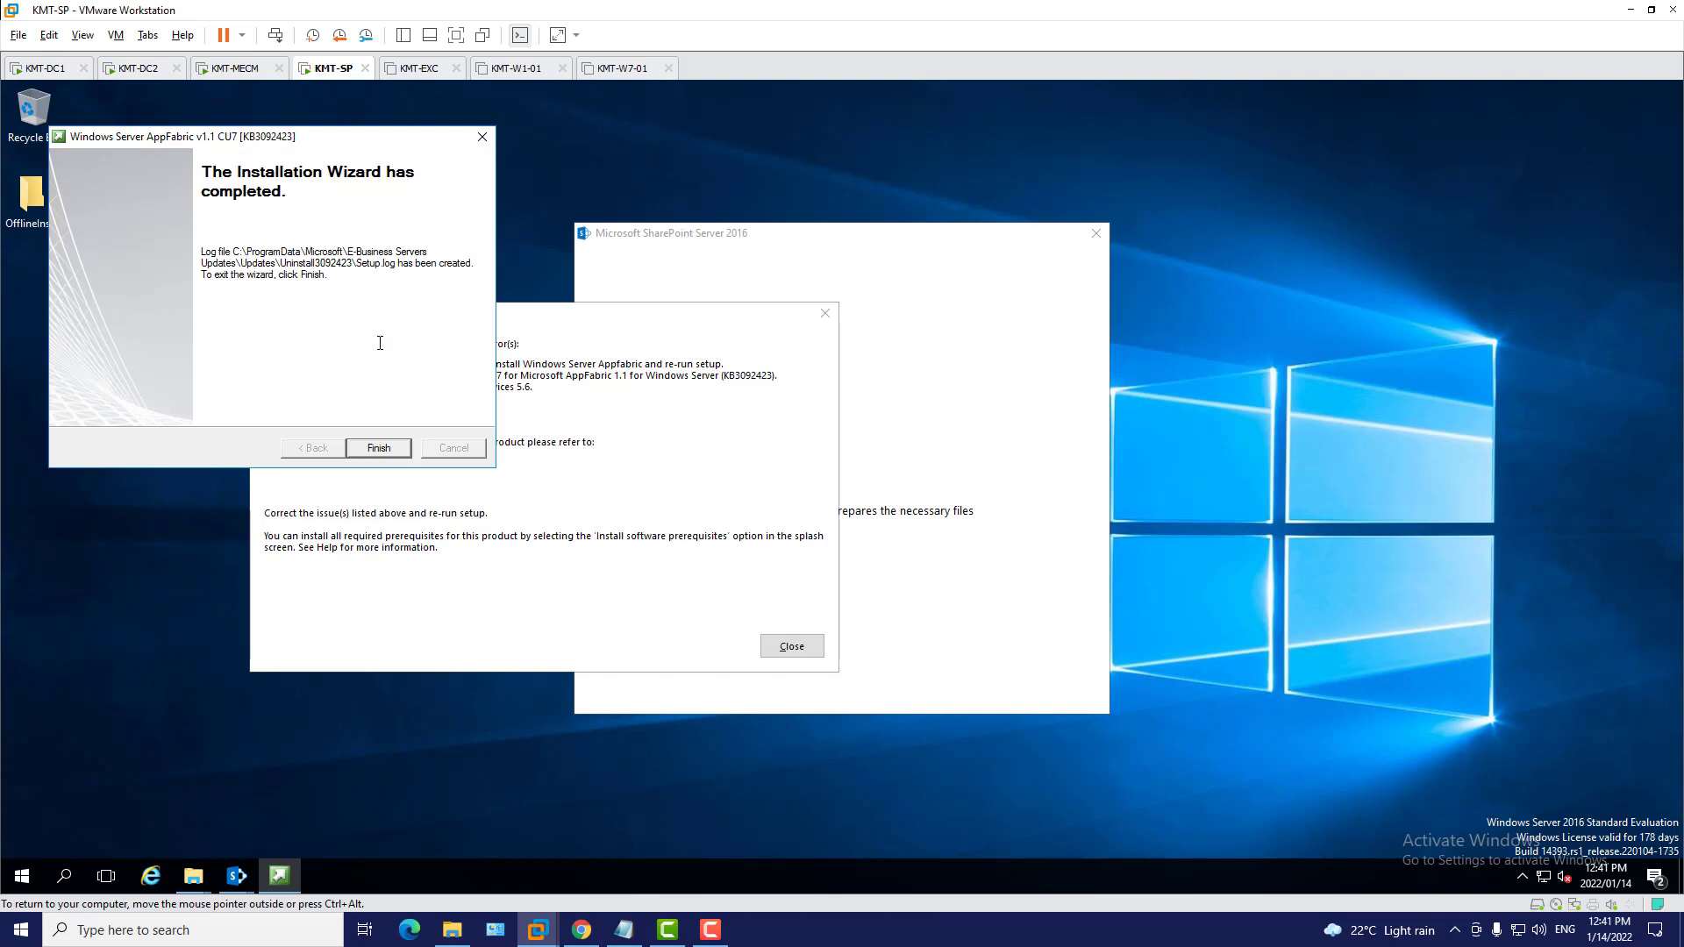
pyautogui.click(379, 448)
pyautogui.click(809, 644)
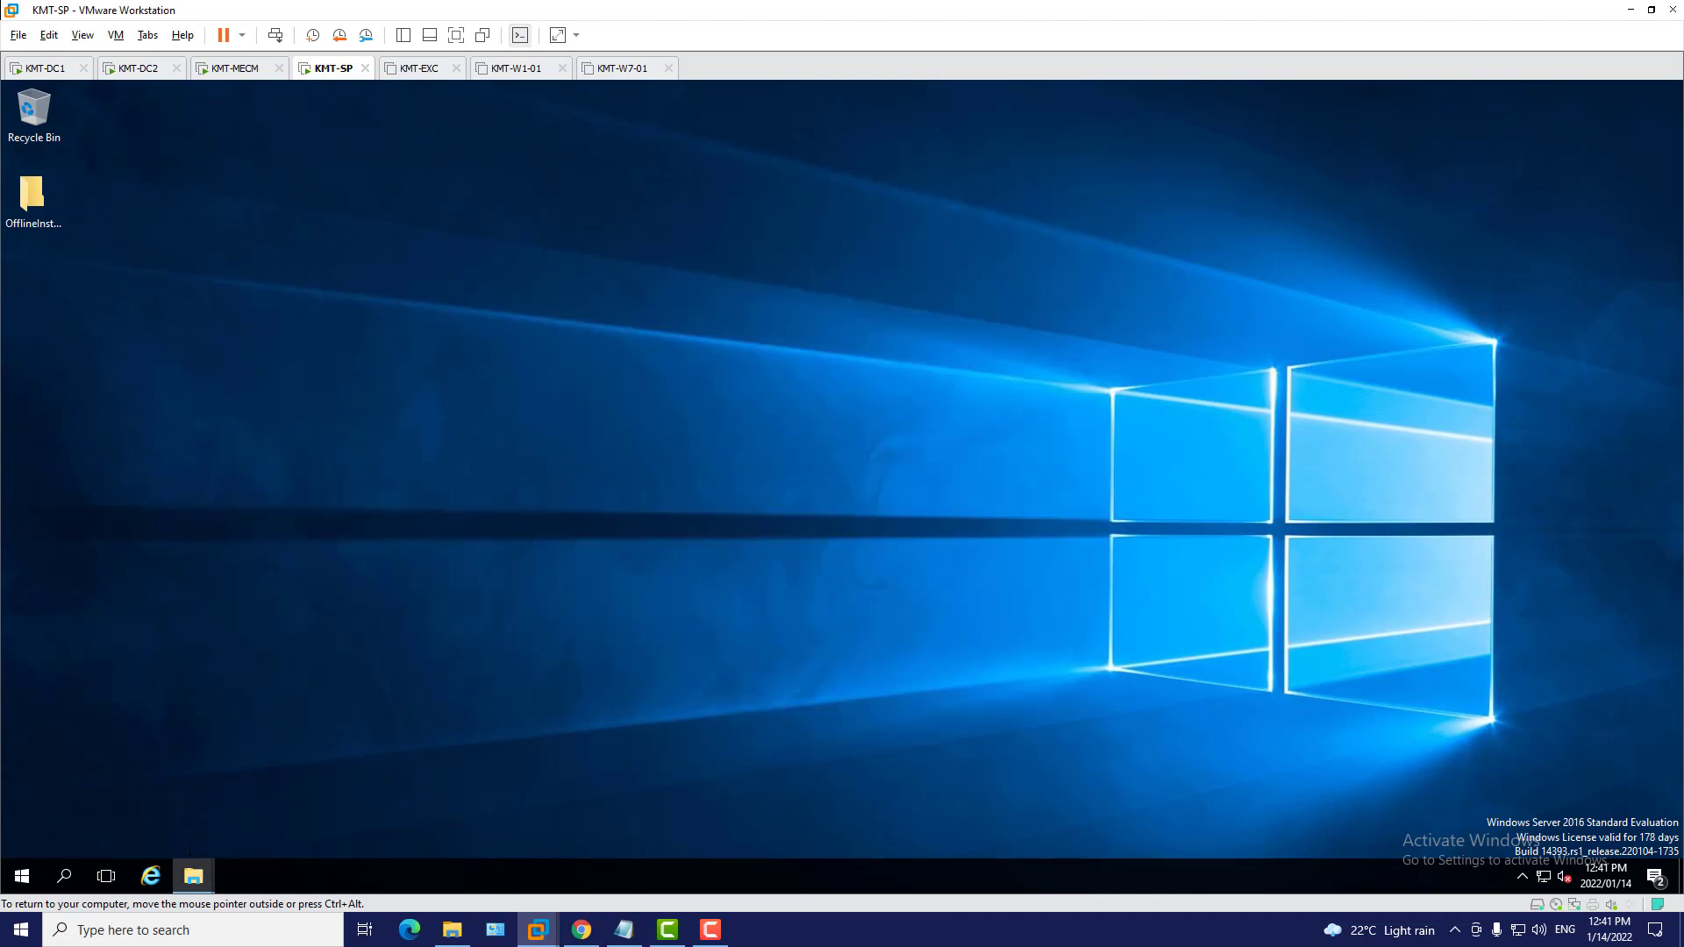
# Restart the KMT-SP server and sign back in with the SharePoint admin account's password
pyautogui.moveTo(193, 875)
pyautogui.click(500, 756)
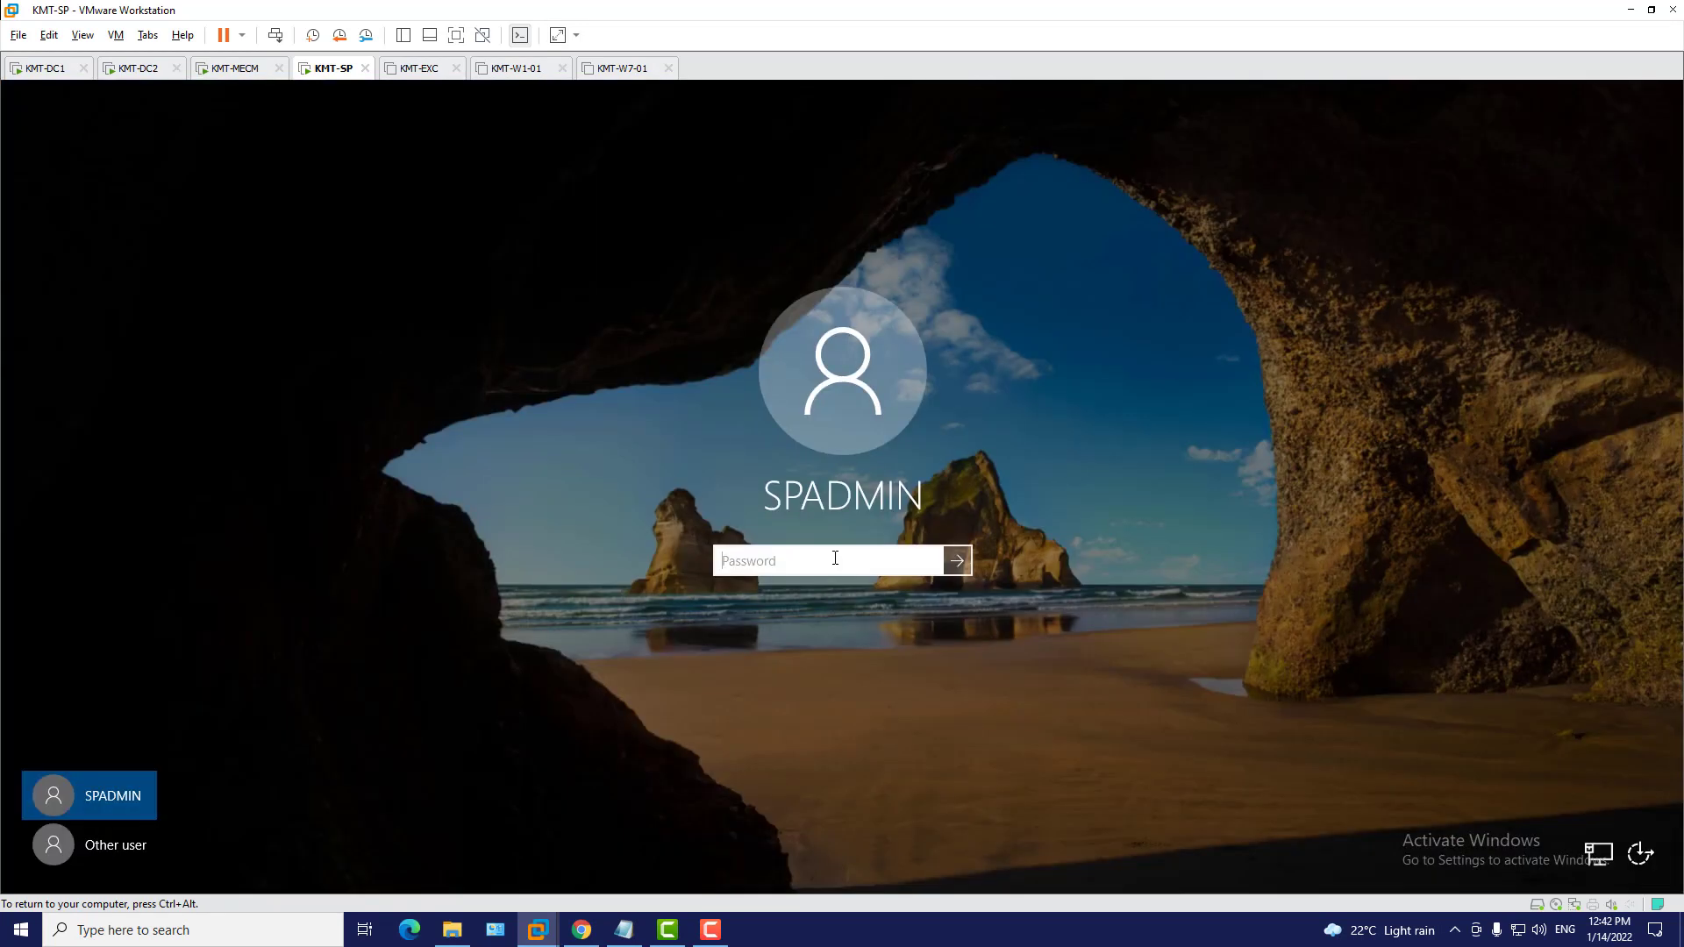
pyautogui.write('•••••••••')
pyautogui.press('Return')
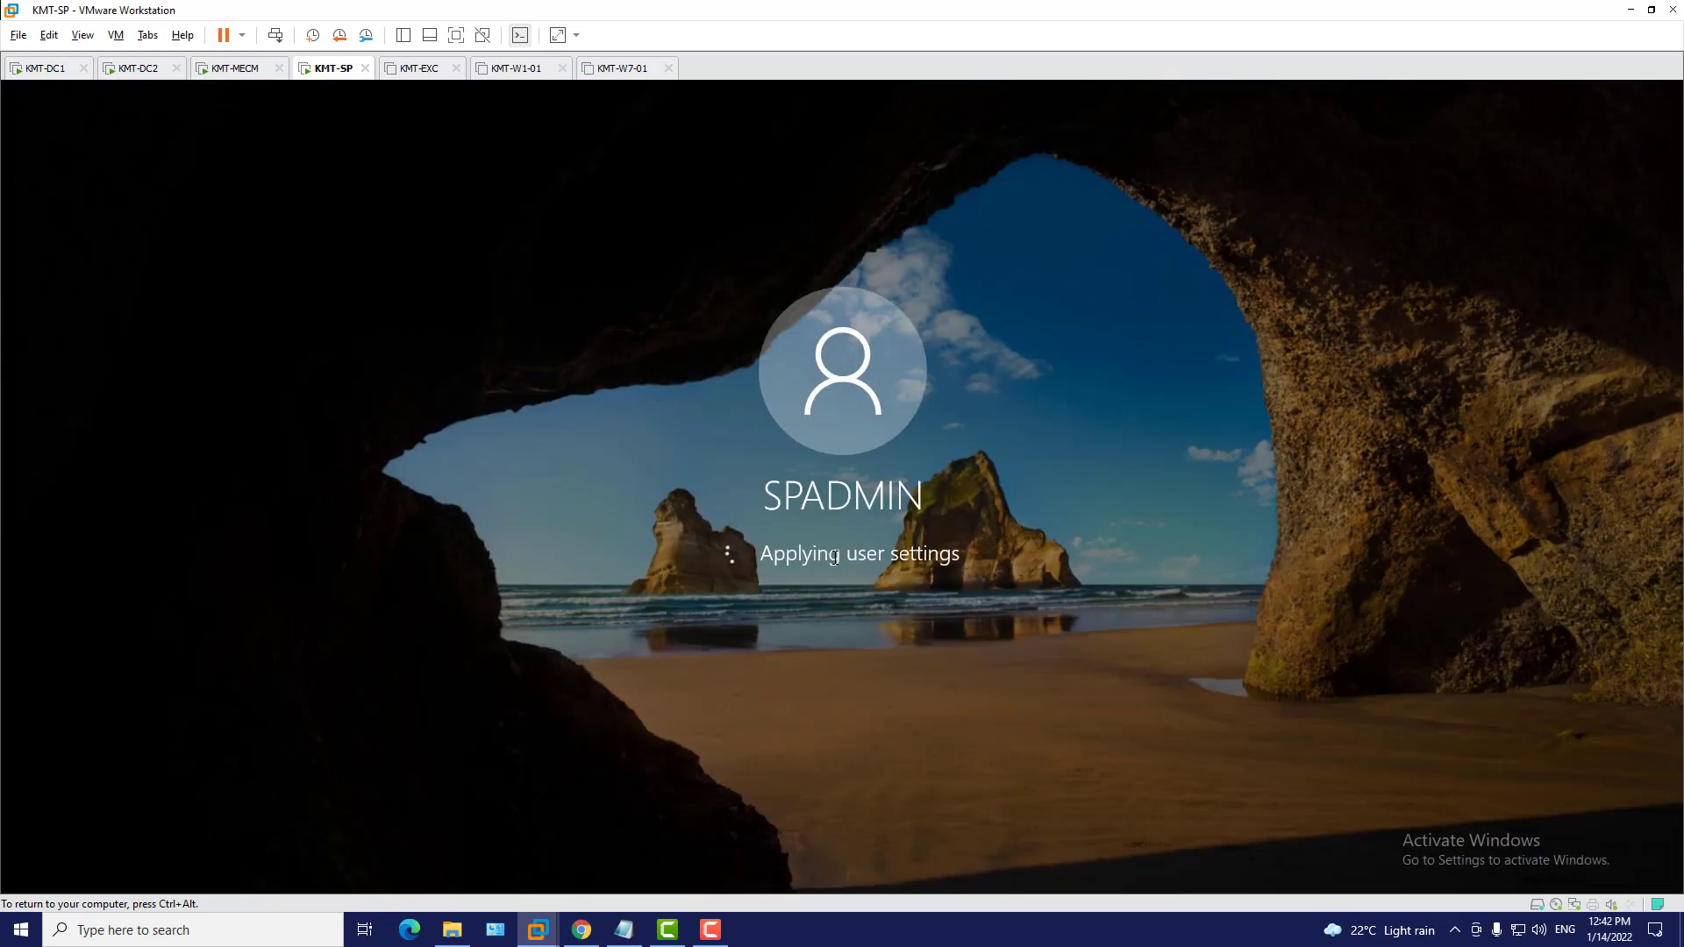
# Open BD-ROM Drive (D:) in a new window and run its setup application, allowing it to make changes
pyautogui.click(193, 876)
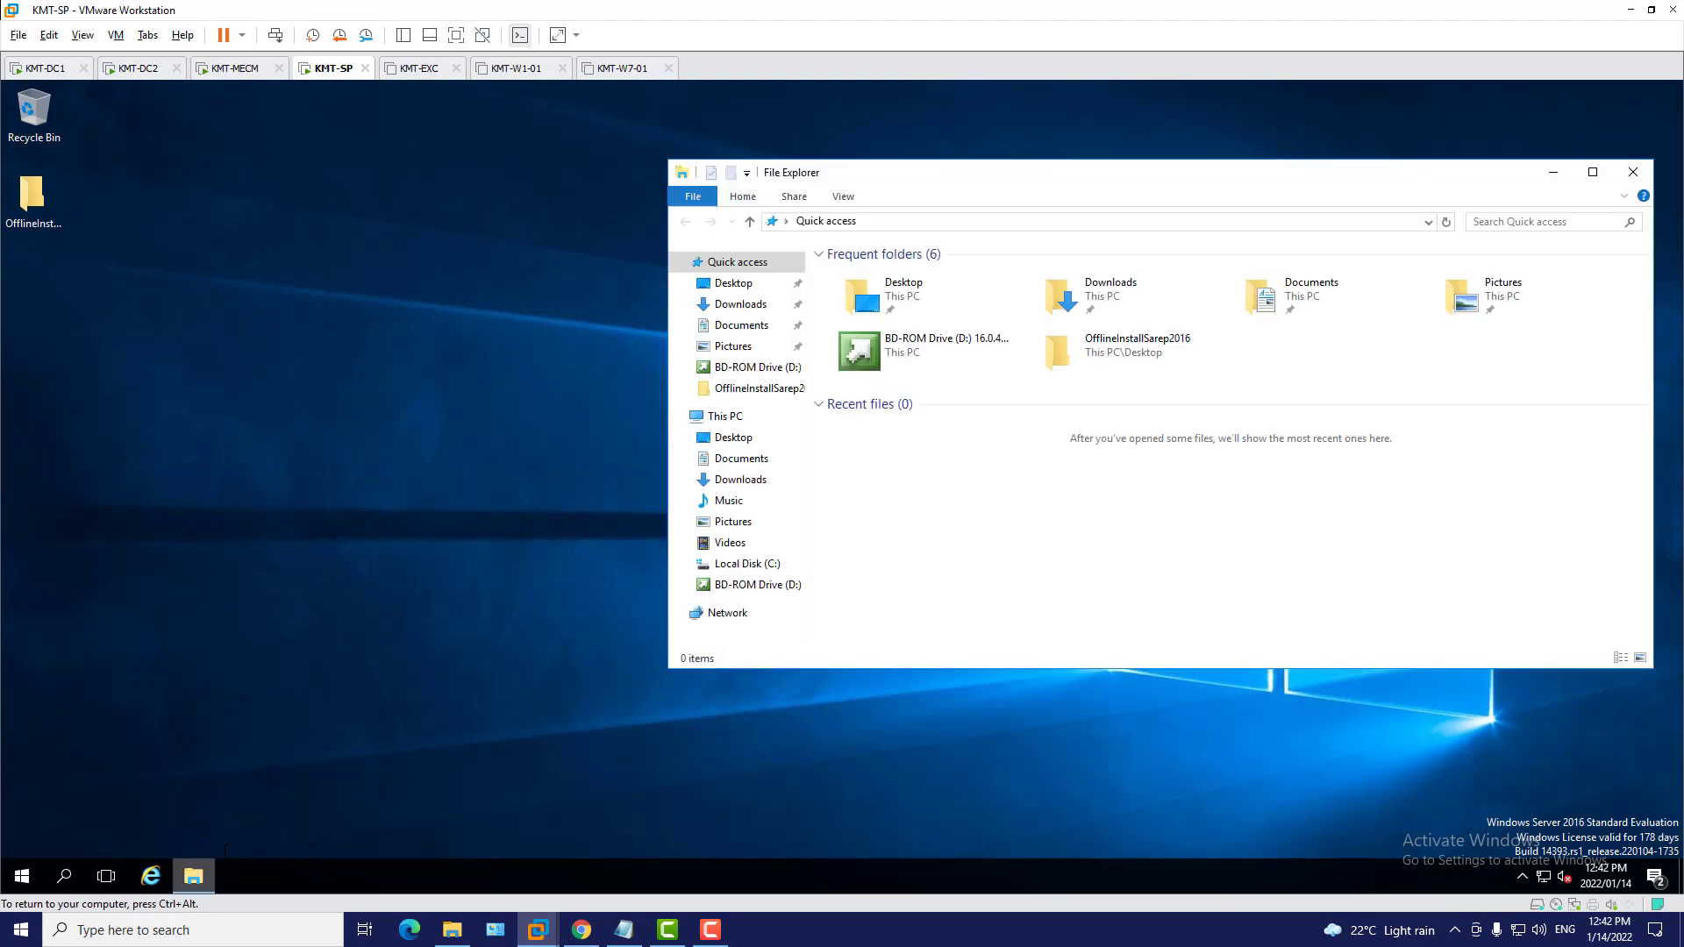
pyautogui.click(724, 416)
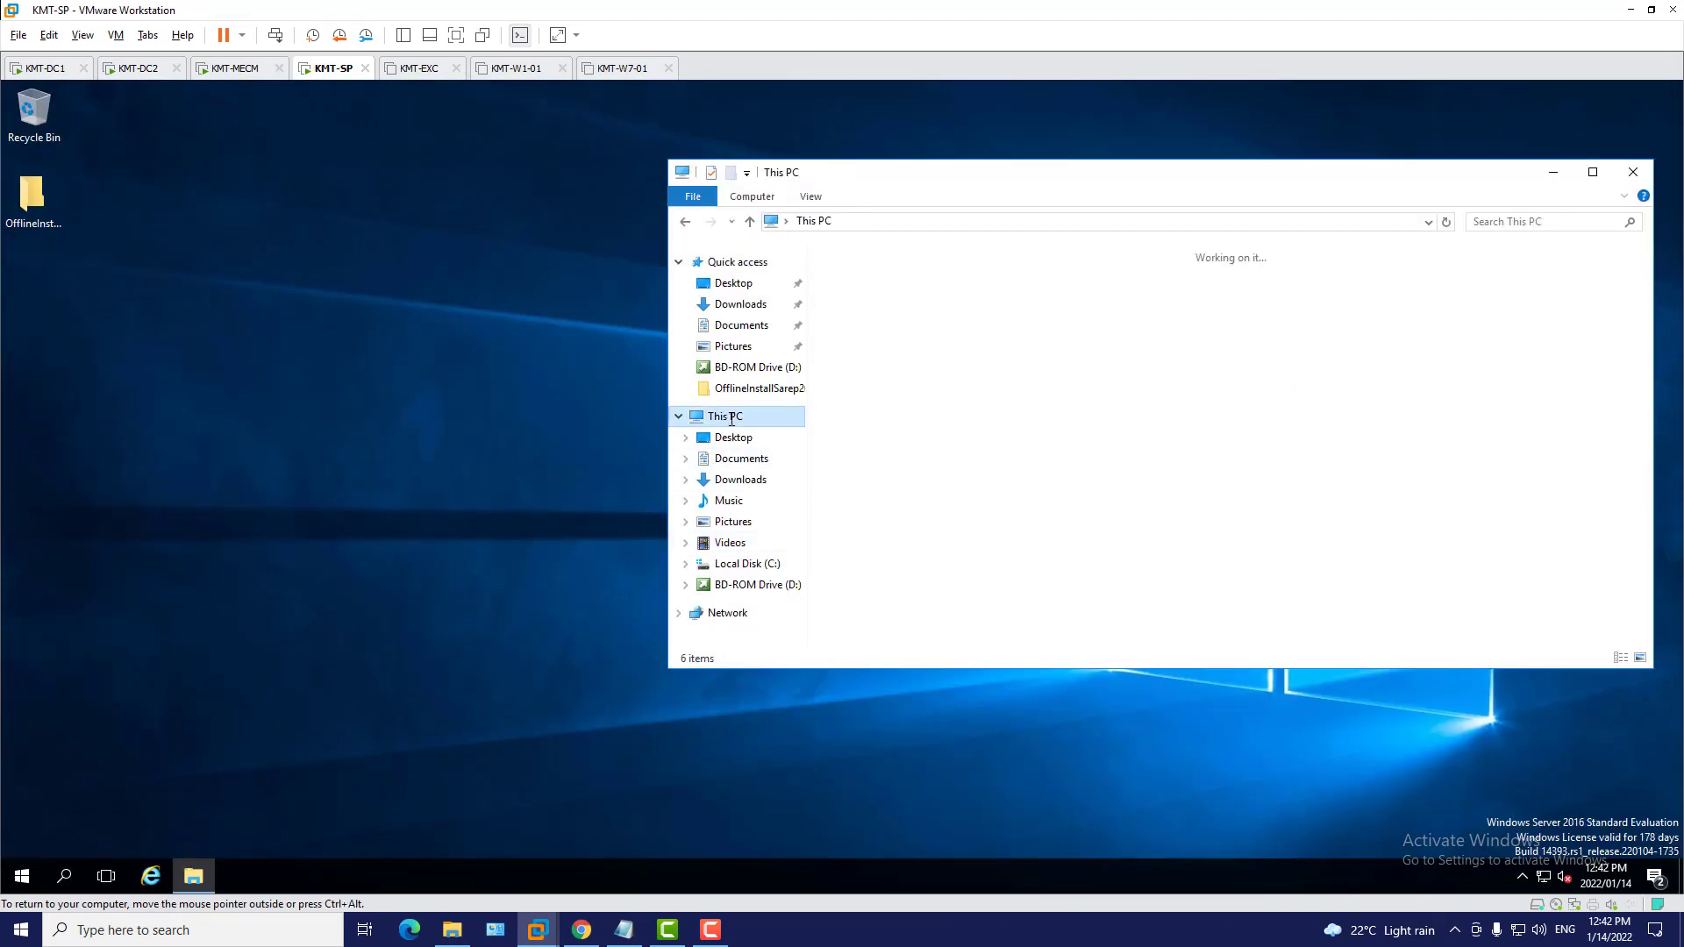
pyautogui.rightClick(1137, 428)
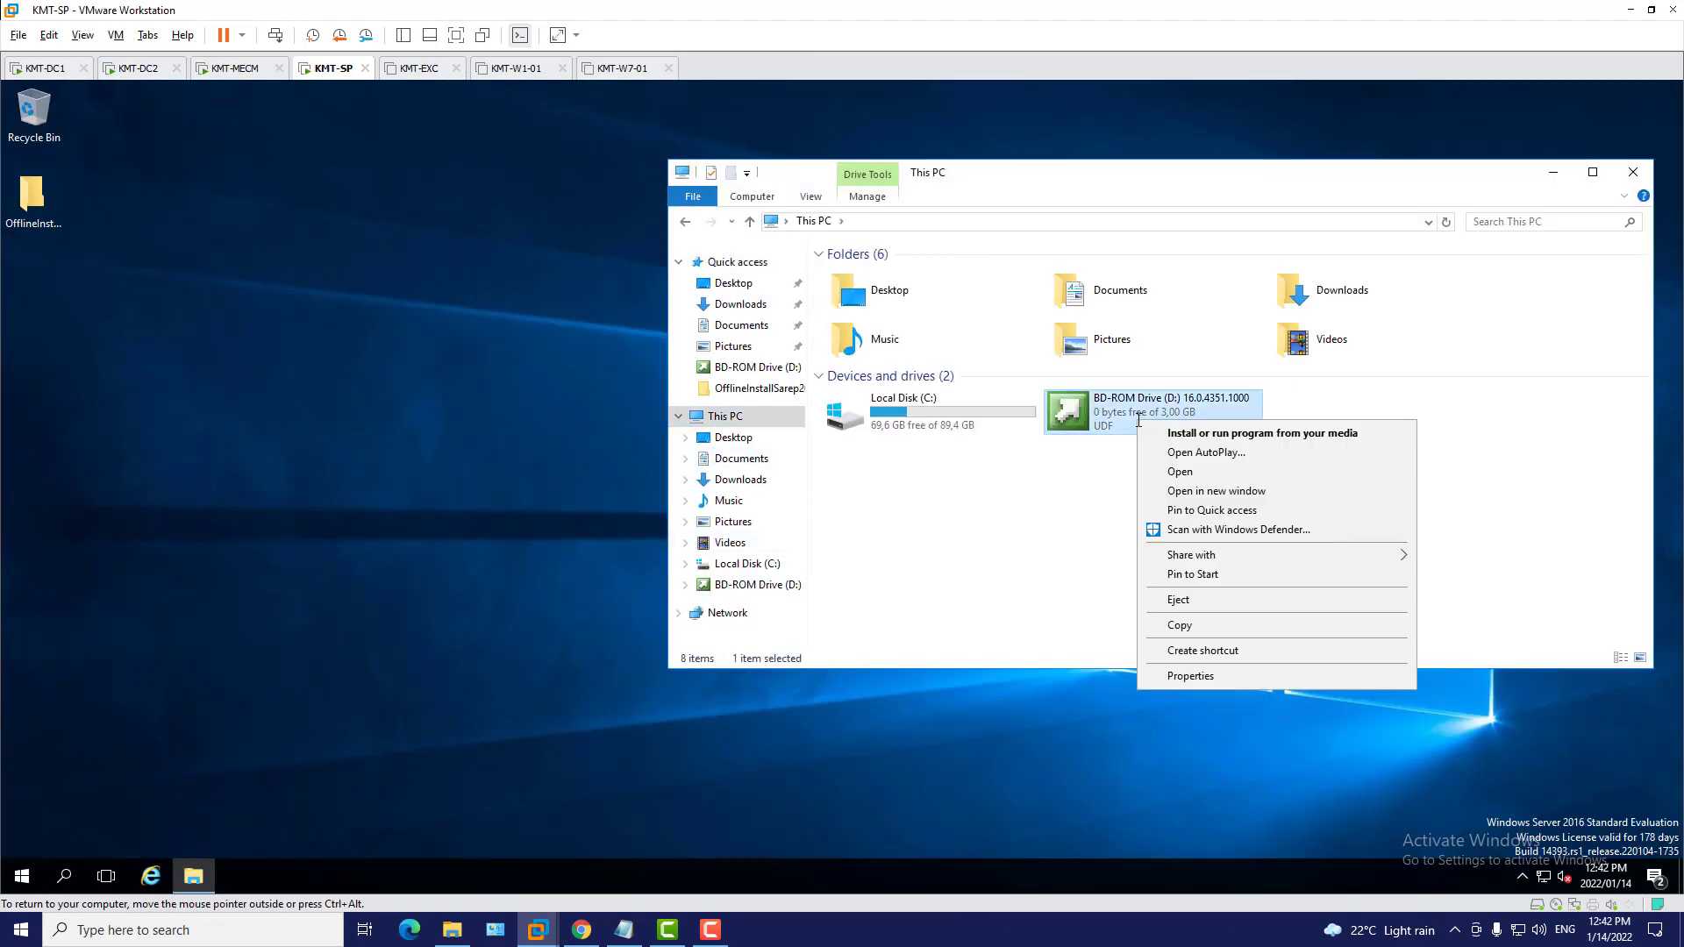
pyautogui.click(1278, 493)
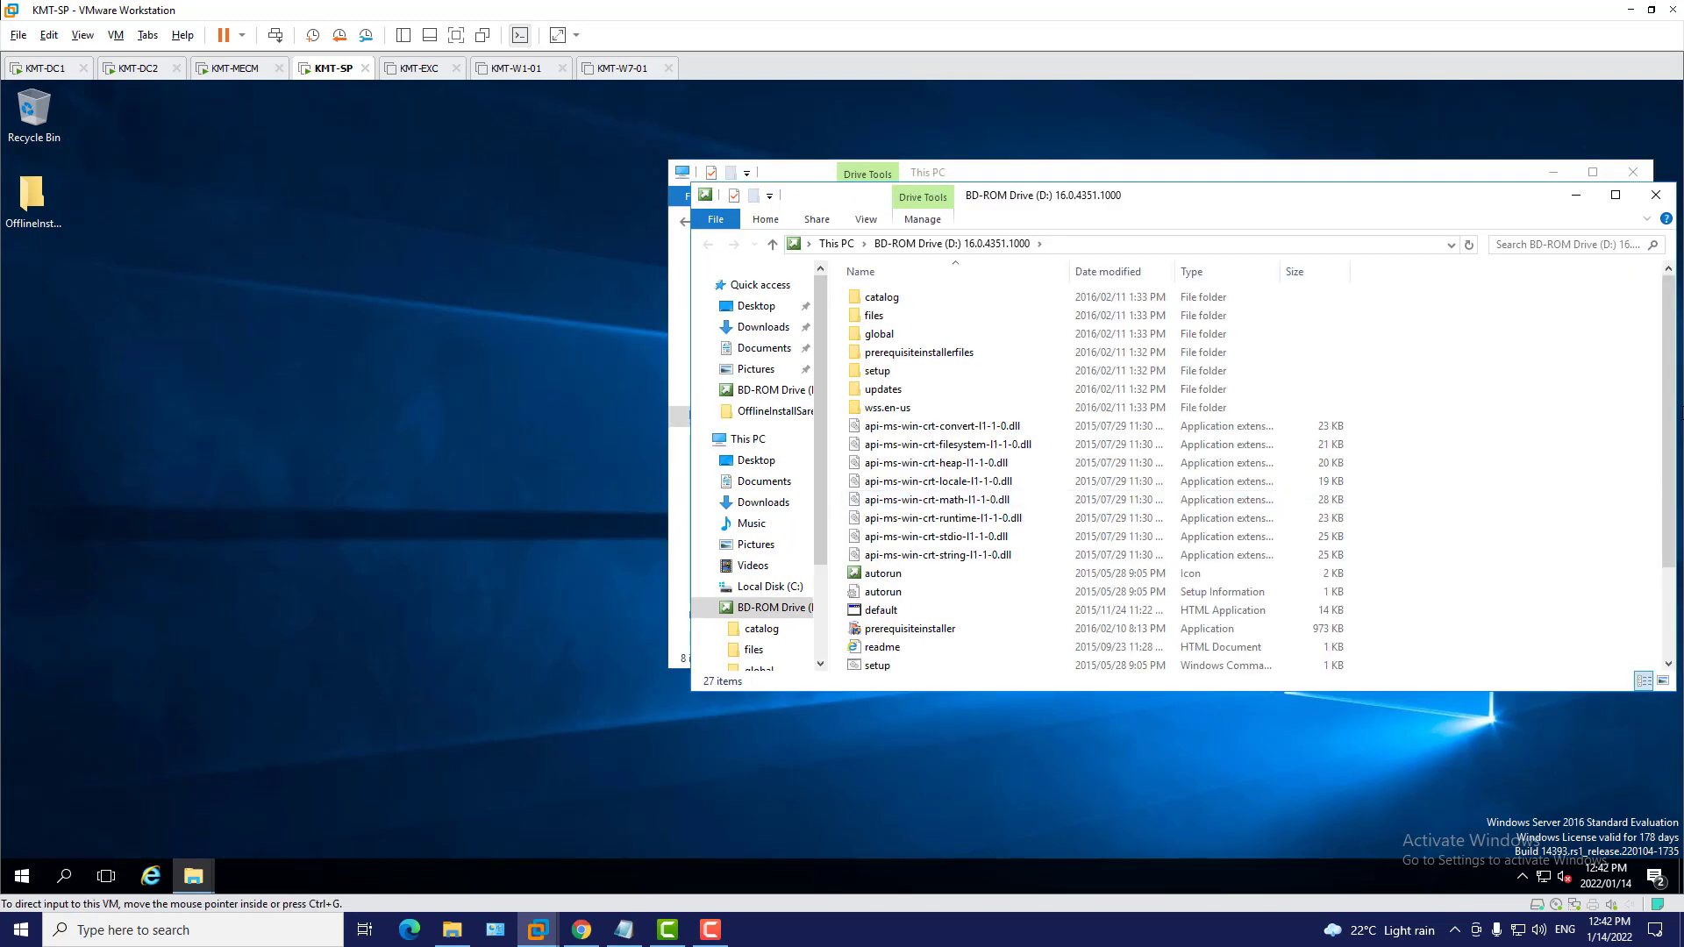
pyautogui.scroll(-2, 1671, 436)
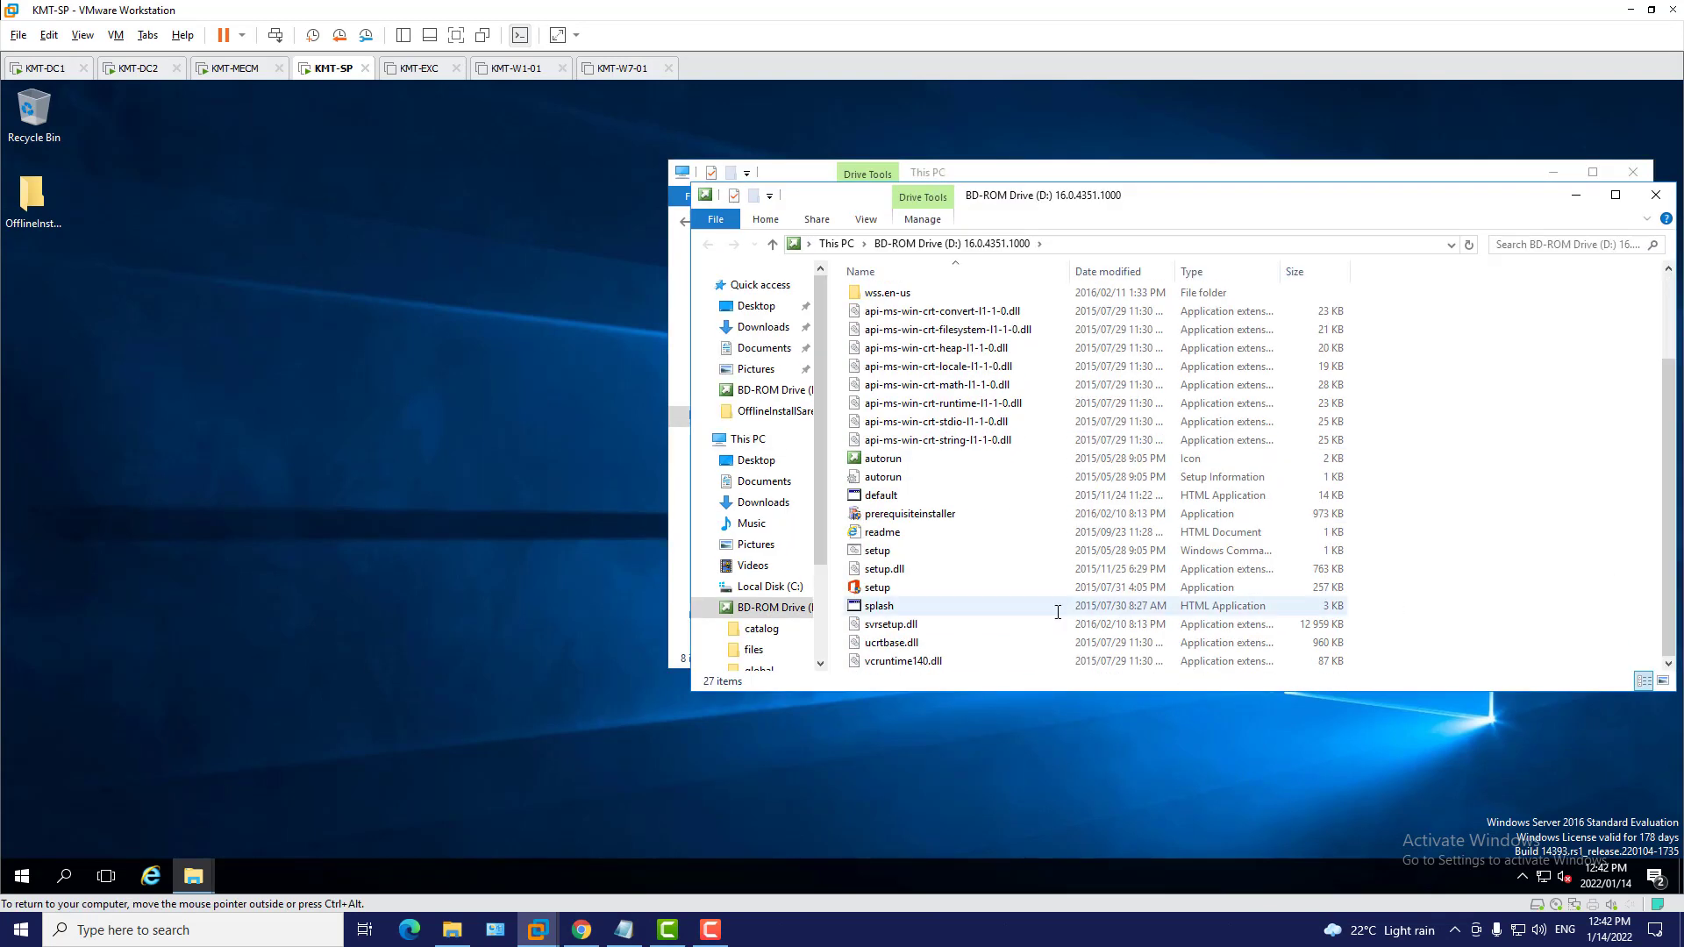
pyautogui.doubleClick(874, 589)
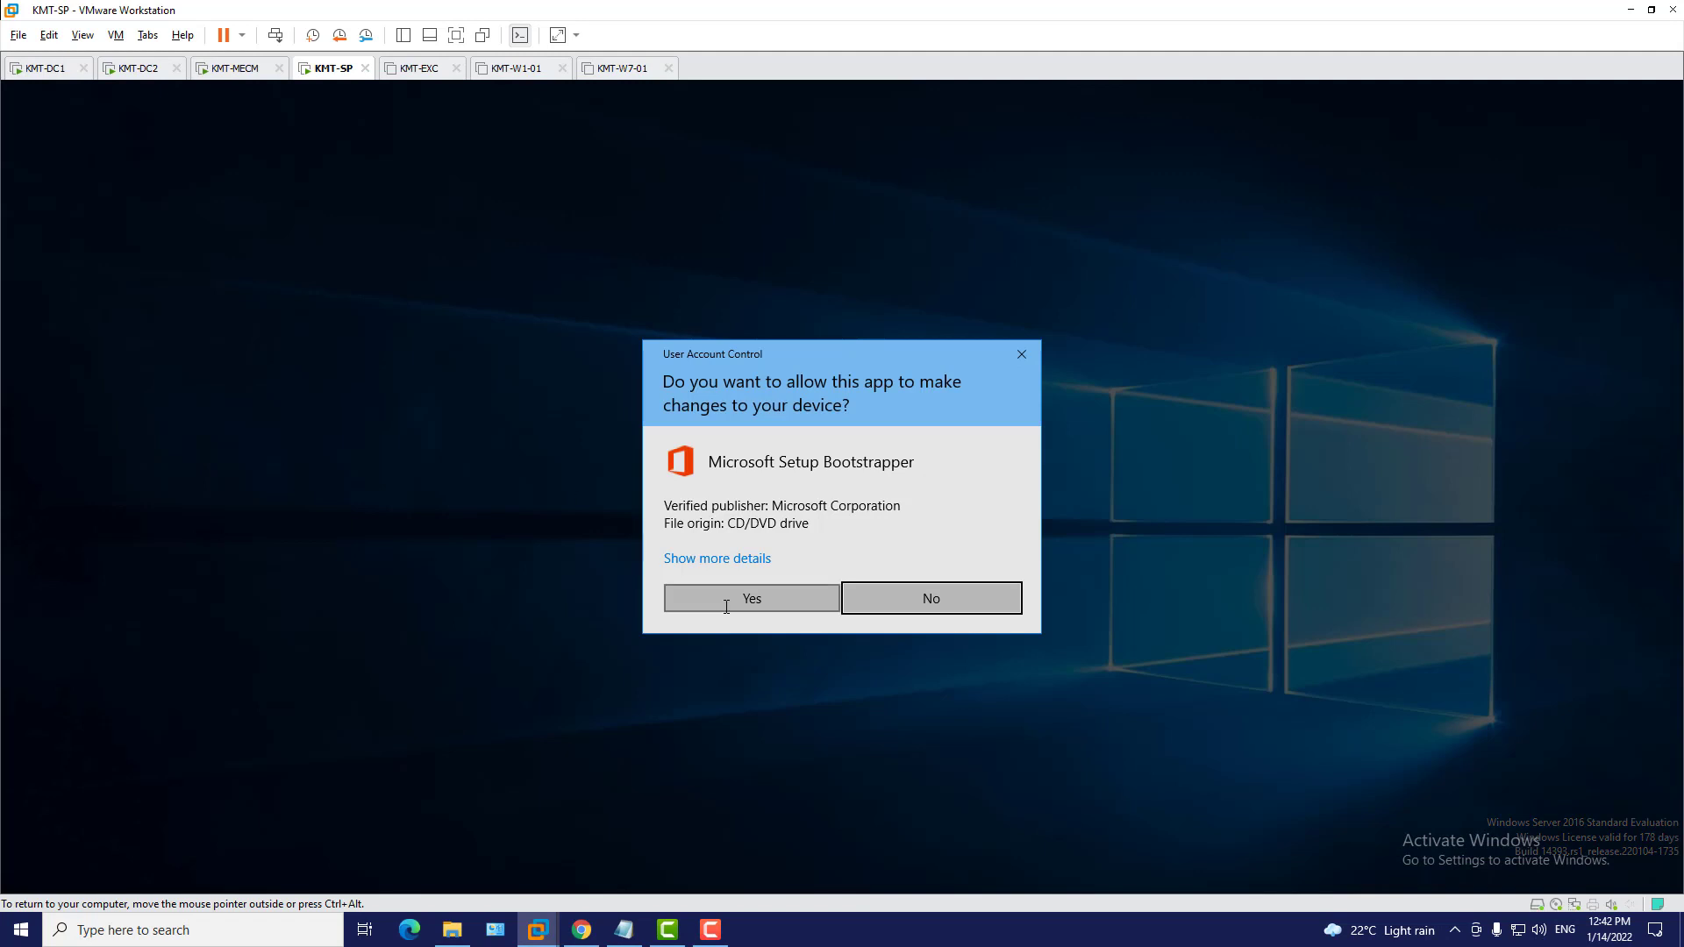
pyautogui.click(760, 600)
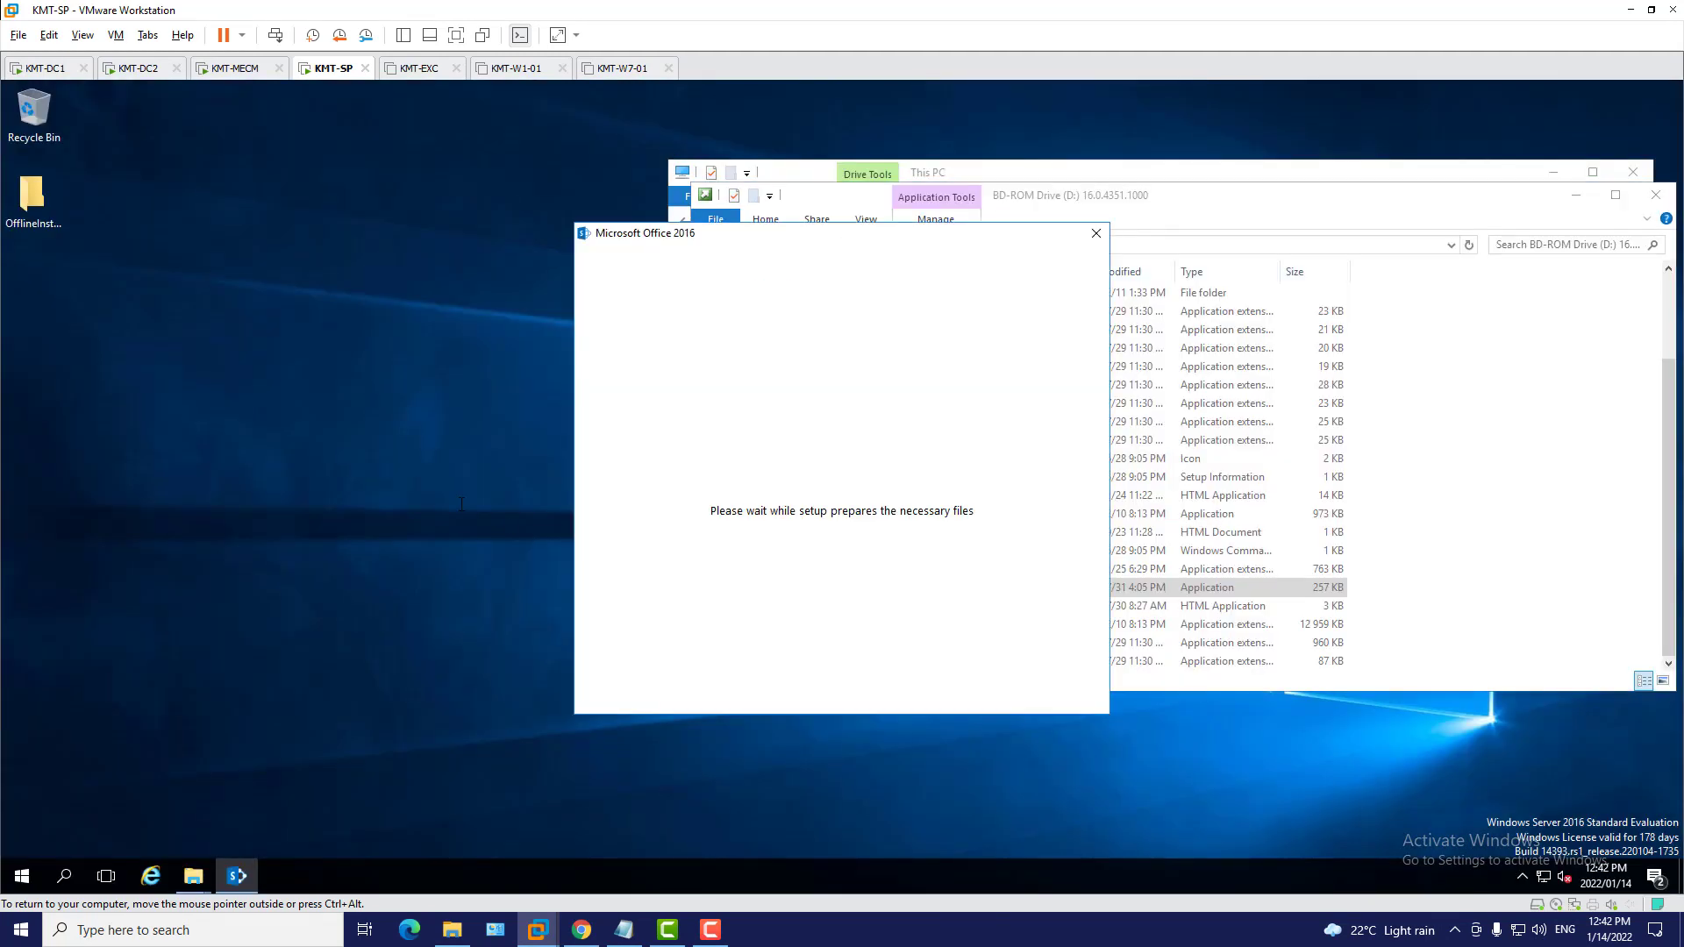
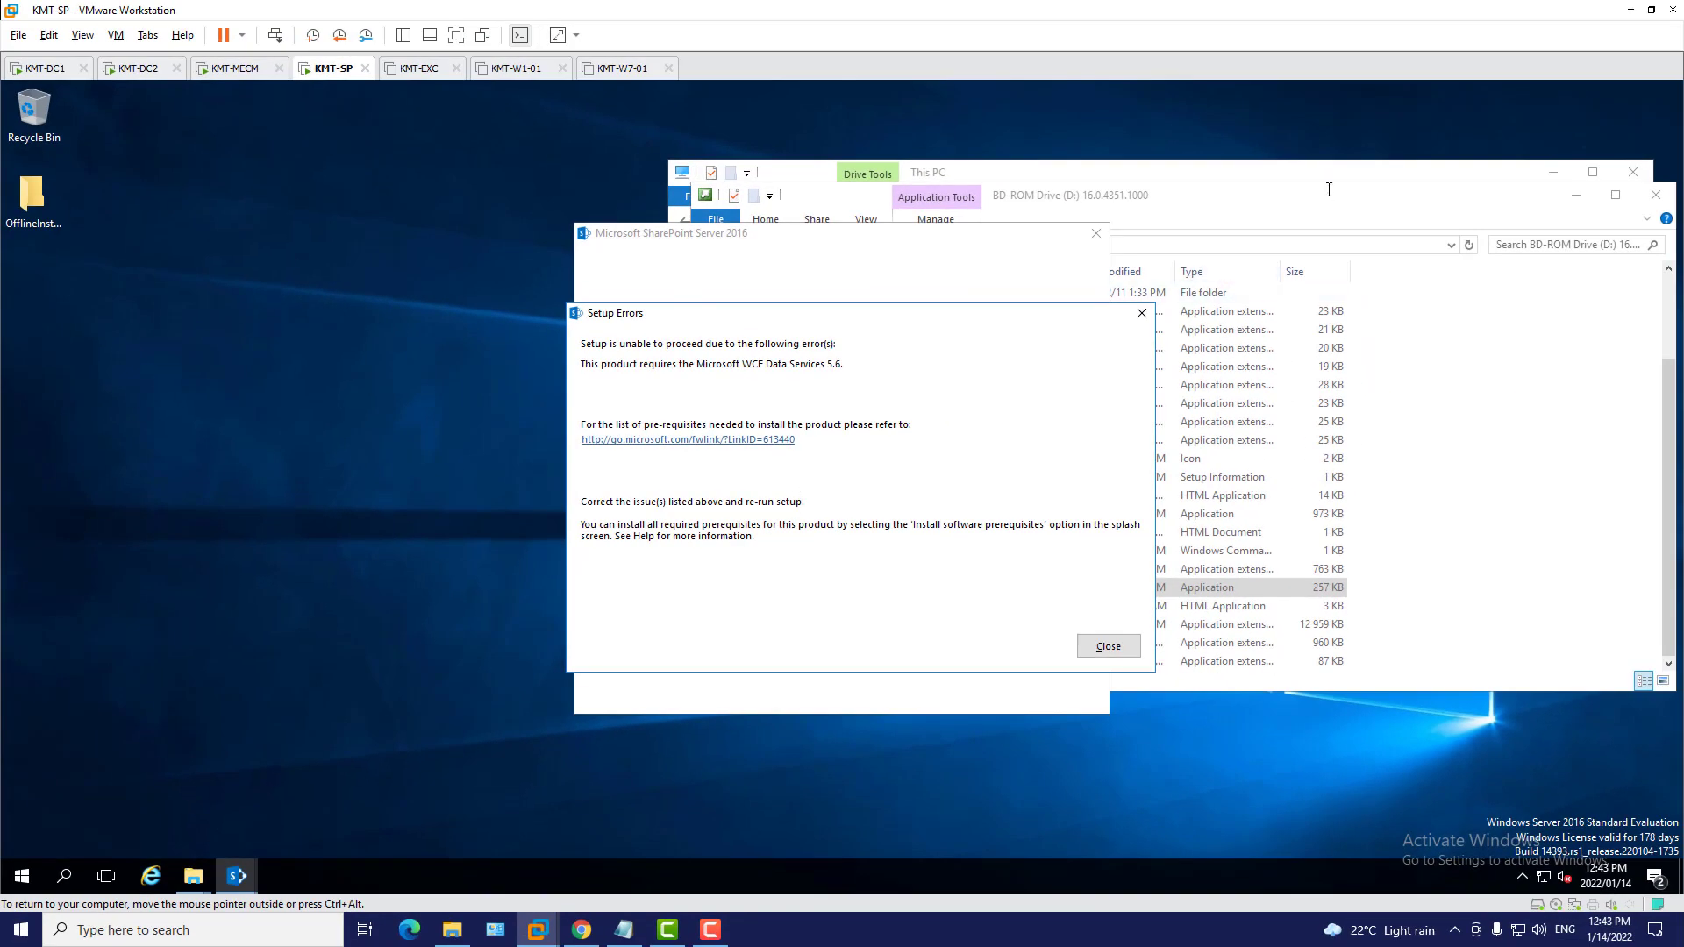
# Return to the BD-ROM Drive (D:) window and look through its files
pyautogui.click(1329, 189)
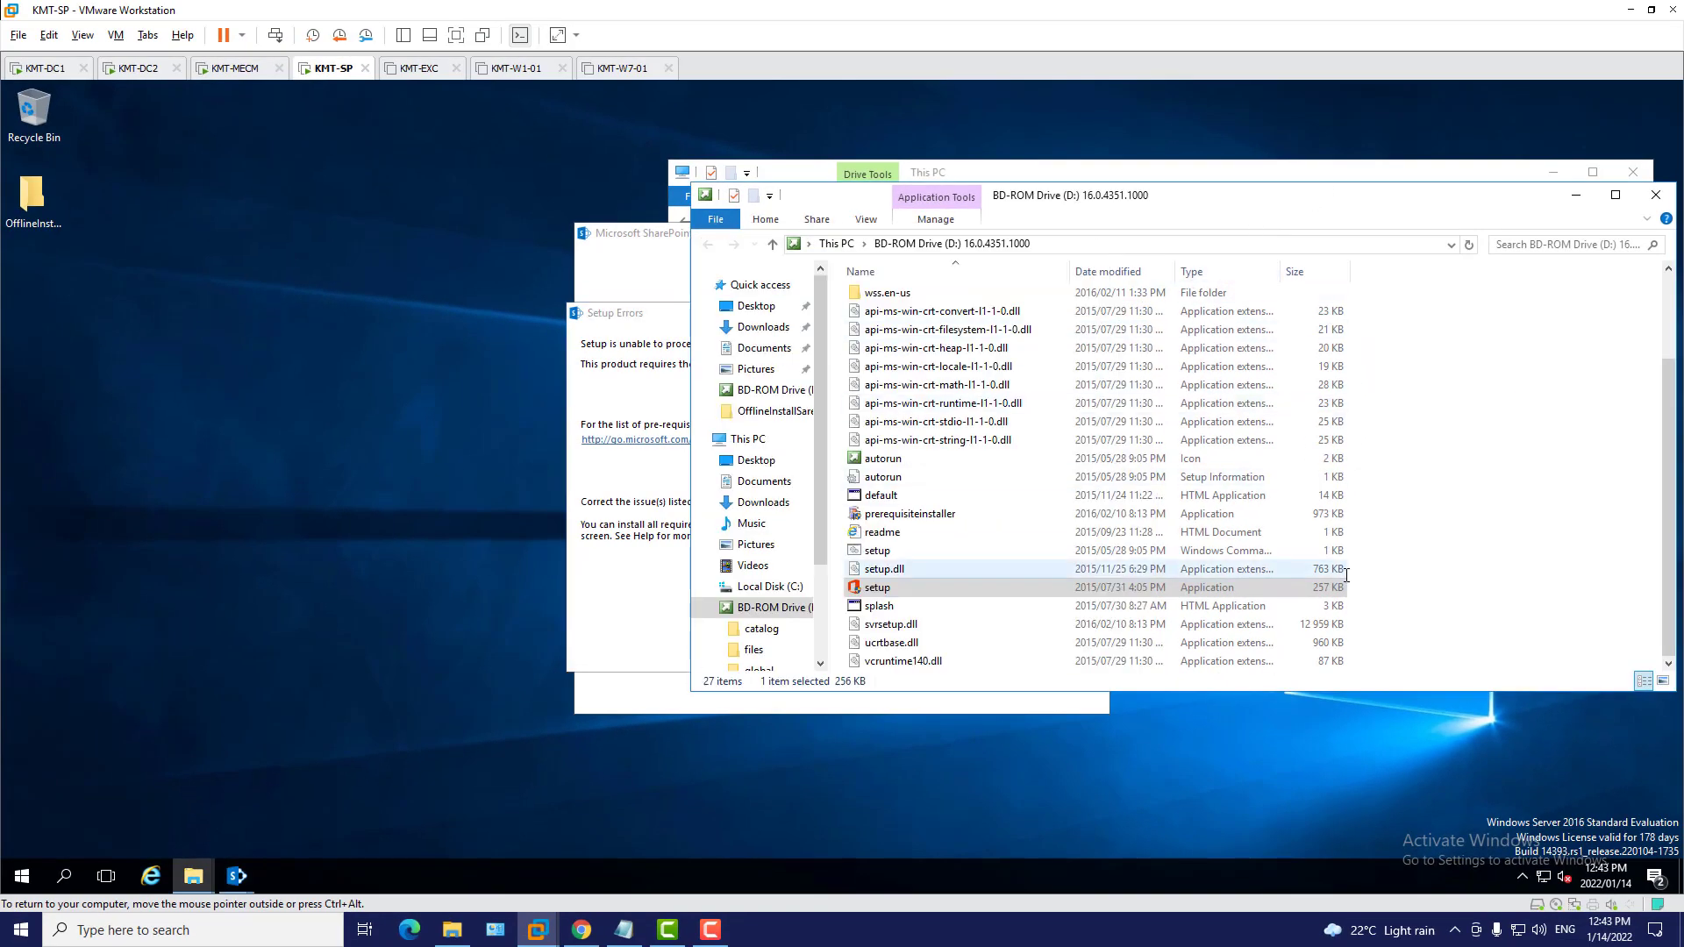
pyautogui.scroll(2, 1347, 574)
pyautogui.scroll(-2, 1228, 588)
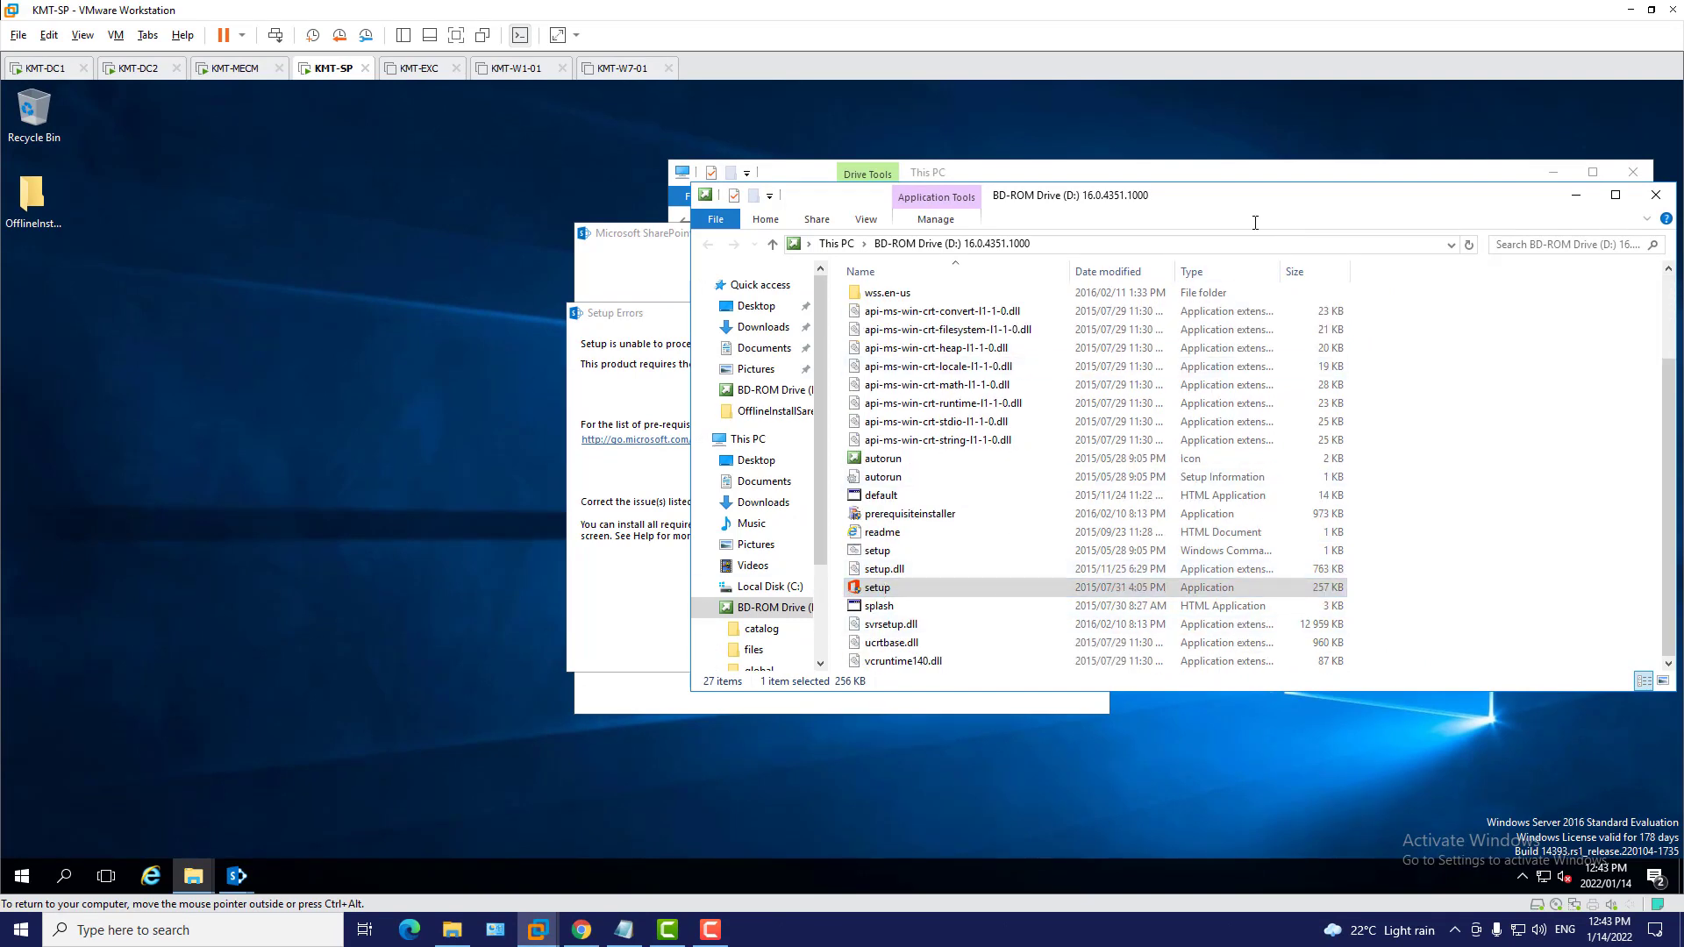
# Return from the BD-ROM Drive (D:) folder to This PC and minimize that window
pyautogui.moveTo(1199, 202); pyautogui.dragTo(1100, 206)
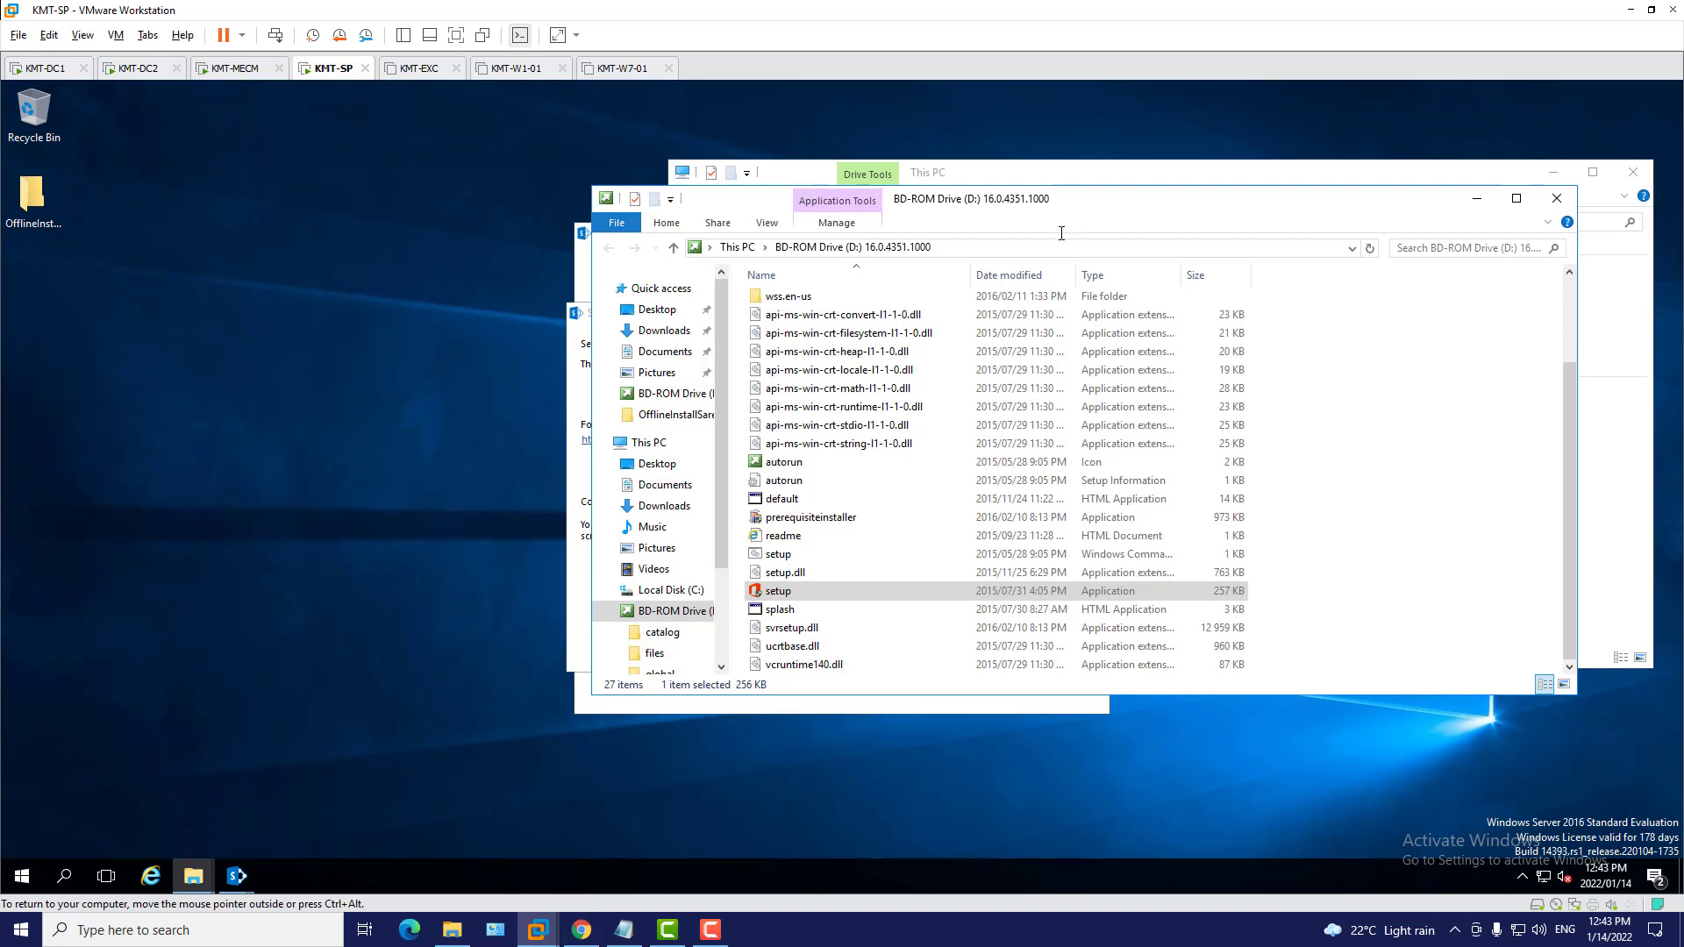
pyautogui.click(737, 247)
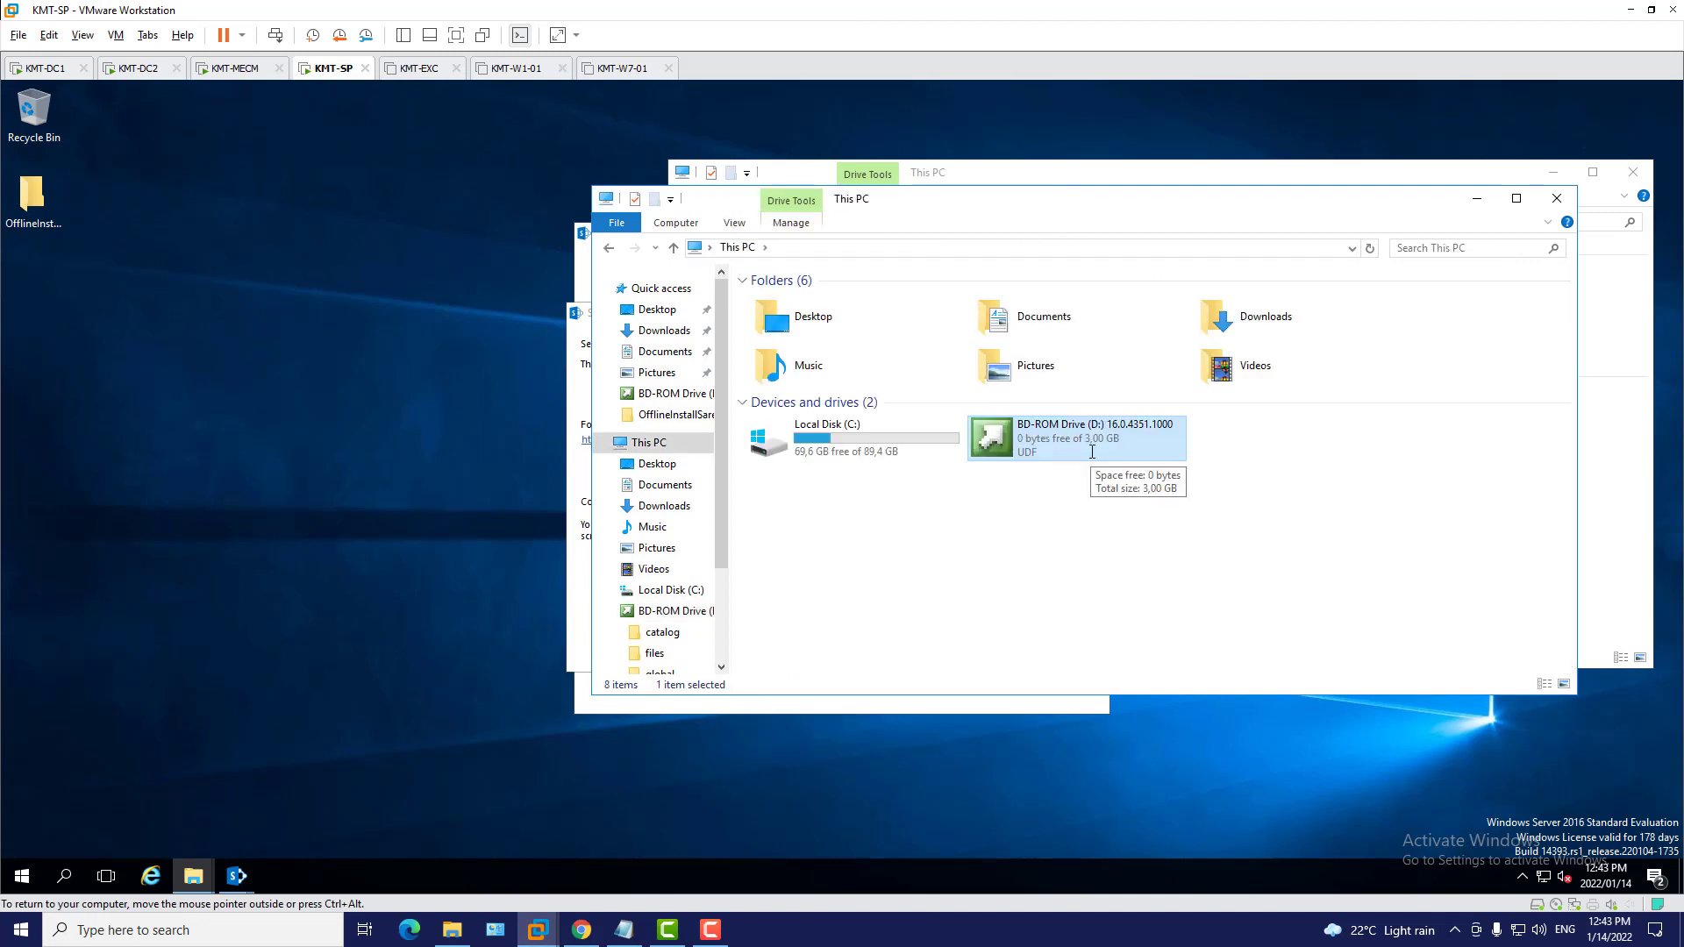
pyautogui.click(1473, 197)
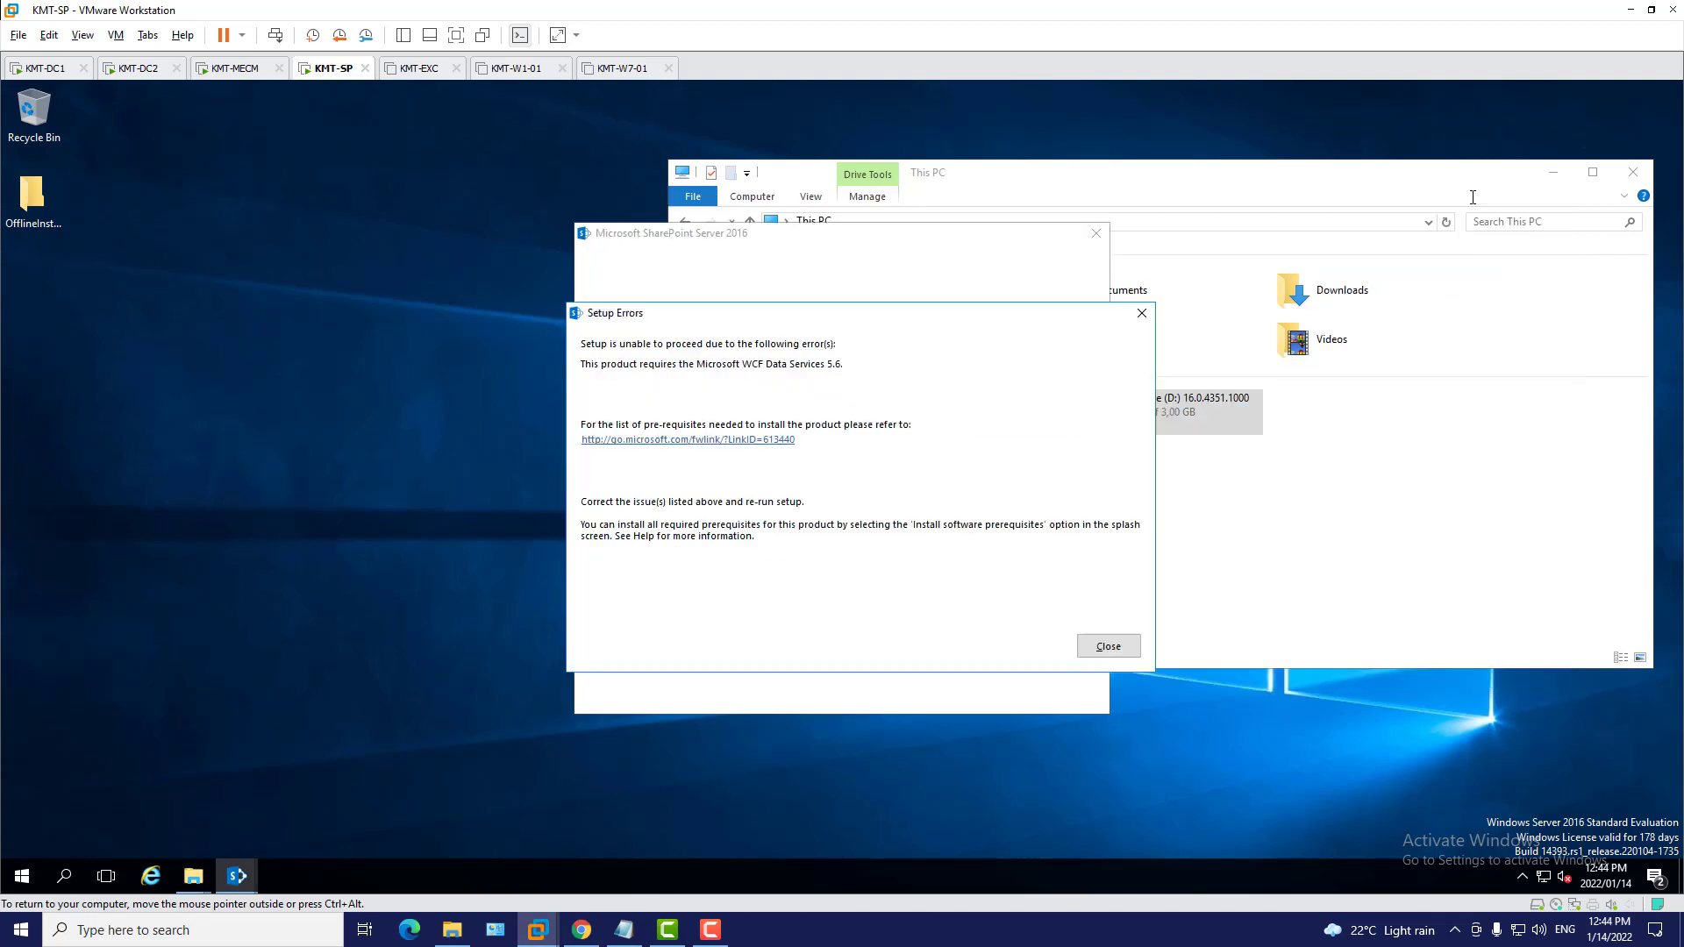
# Copy WcfDataServices from the OfflineInstallSarep2016 desktop folder to the root of Local Disk (C:), granting administrator permission
pyautogui.doubleClick(33, 197)
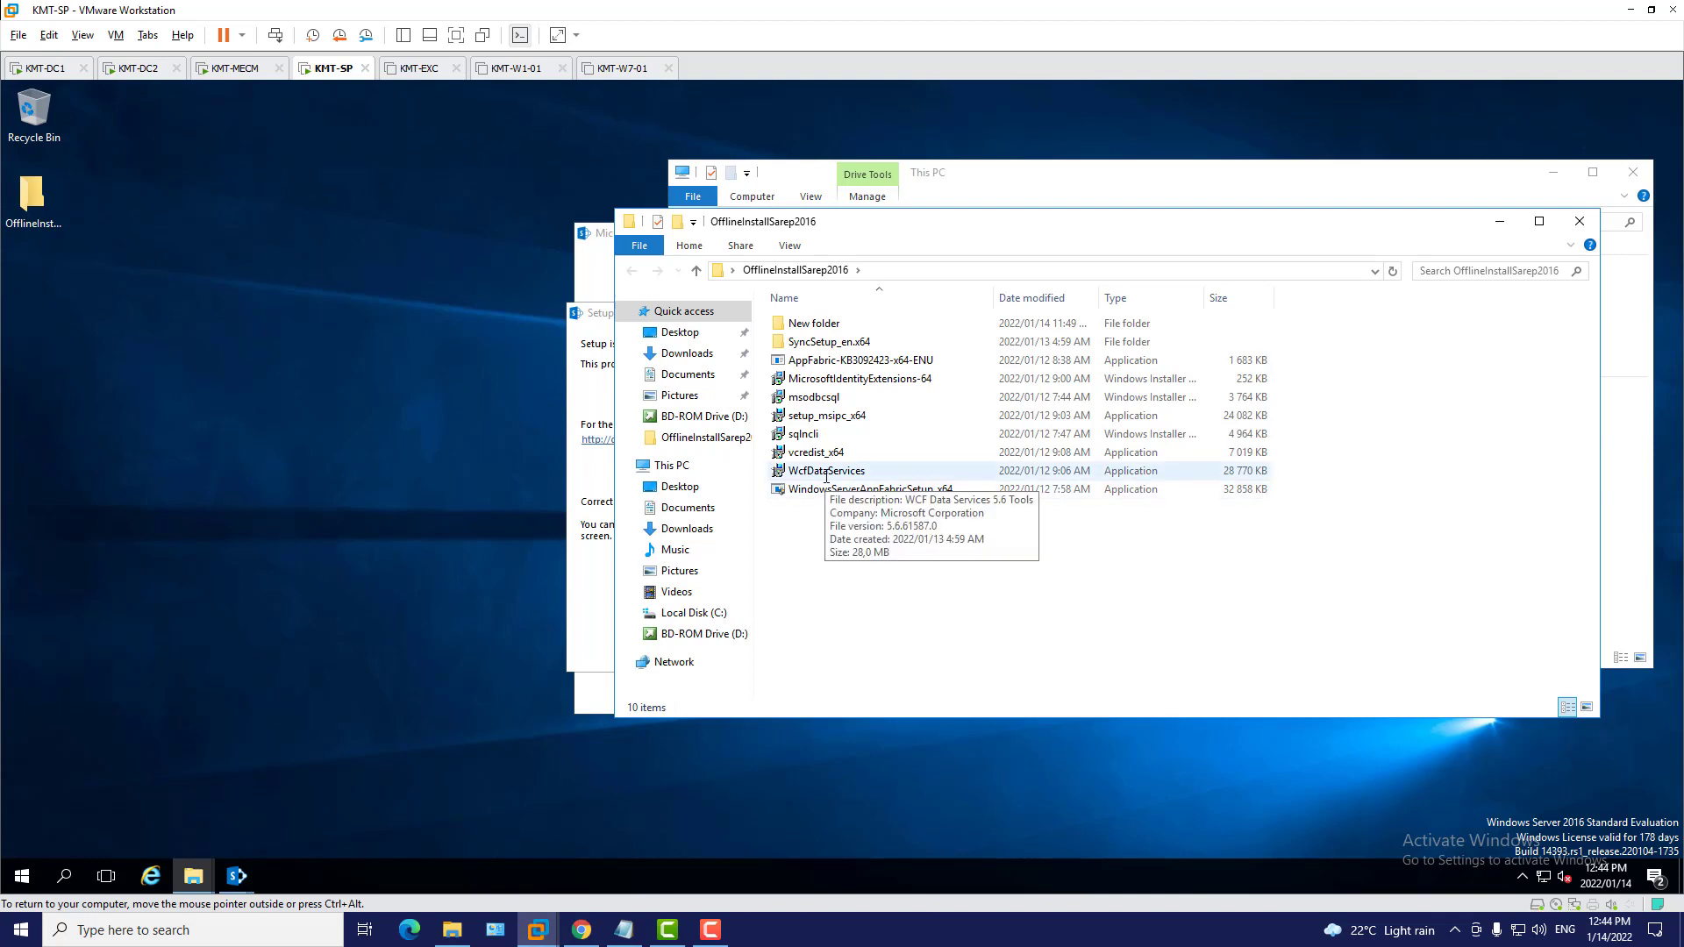
pyautogui.rightClick(826, 474)
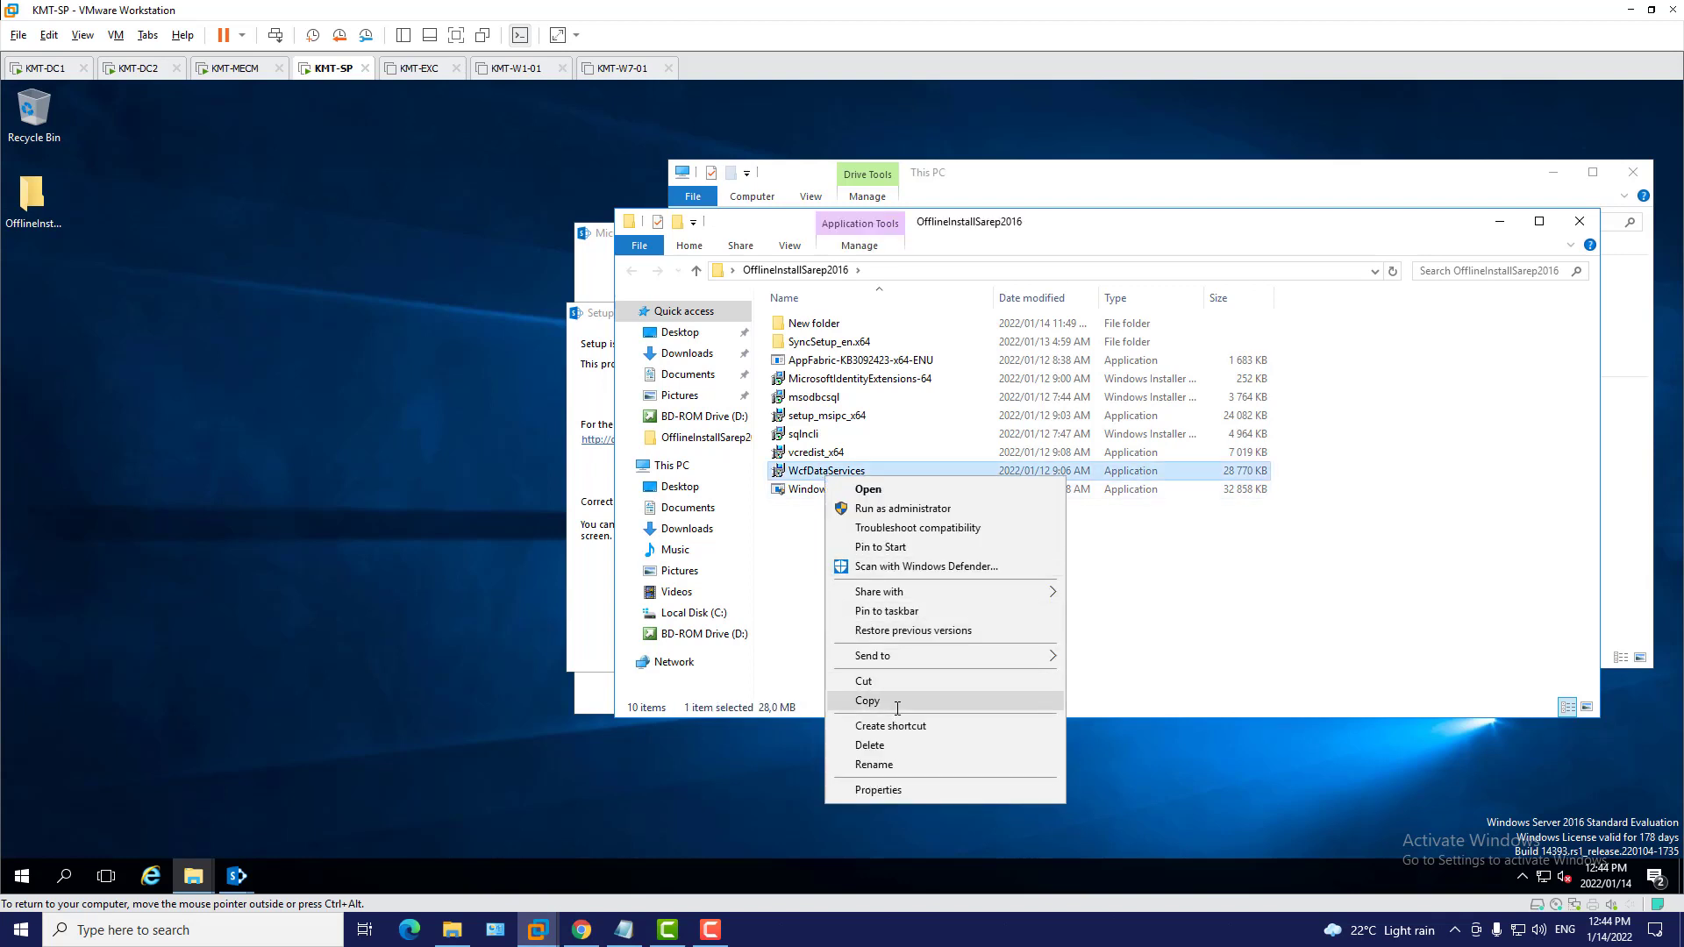
pyautogui.click(898, 706)
pyautogui.click(683, 470)
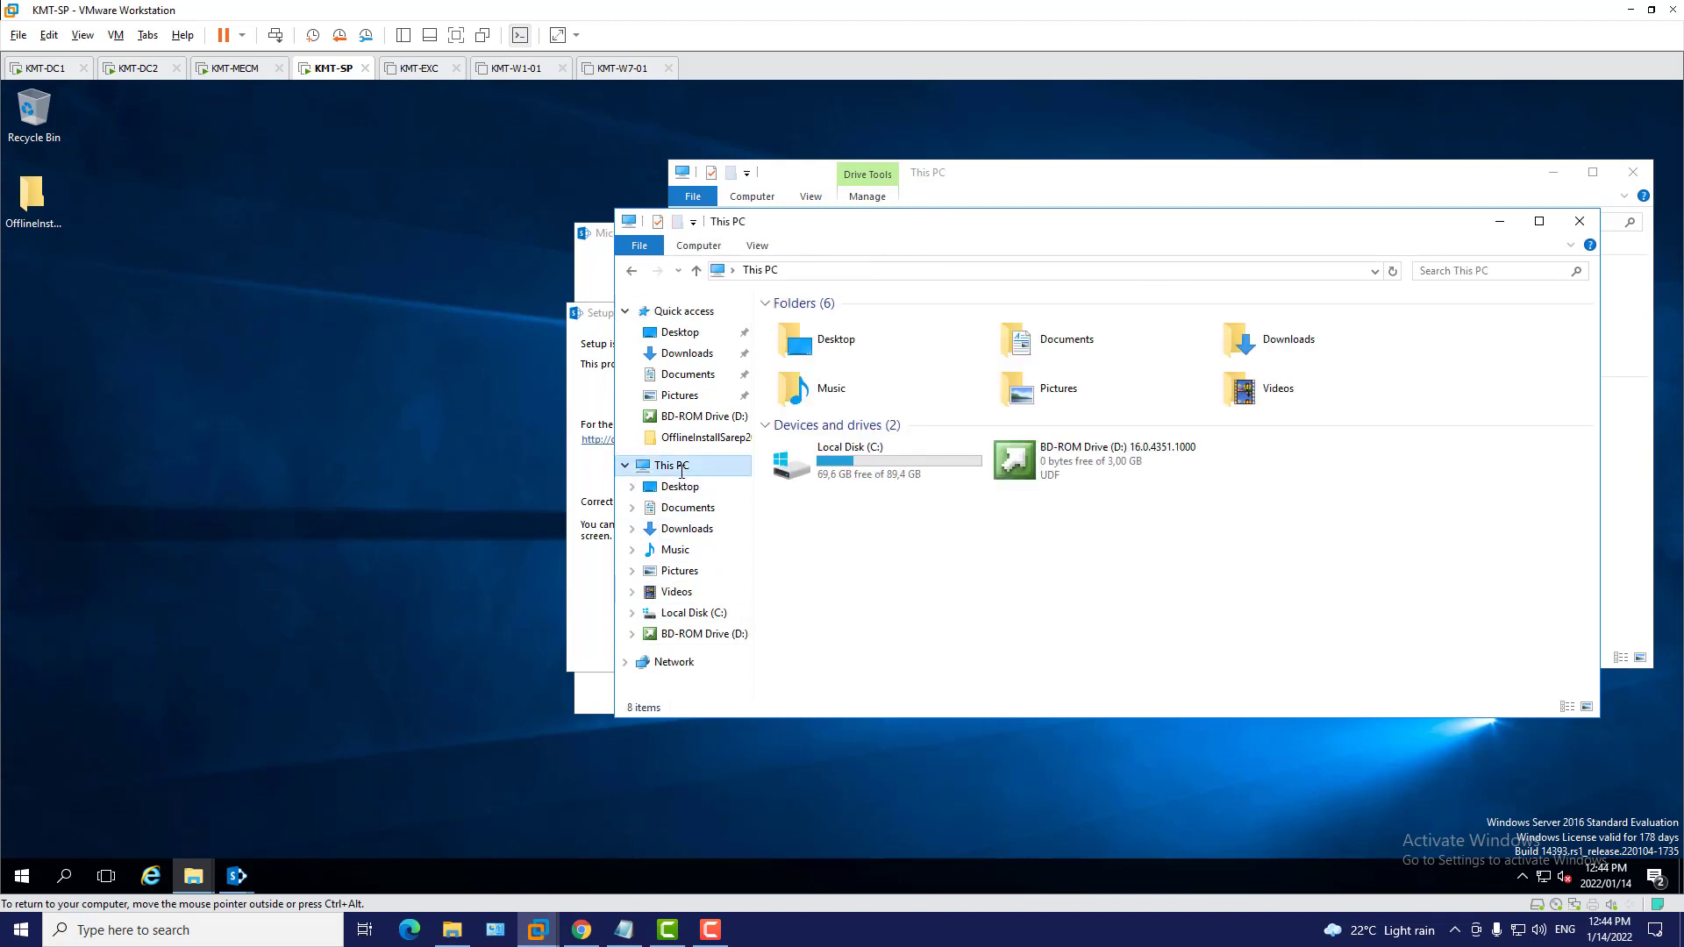
pyautogui.doubleClick(887, 470)
pyautogui.rightClick(882, 536)
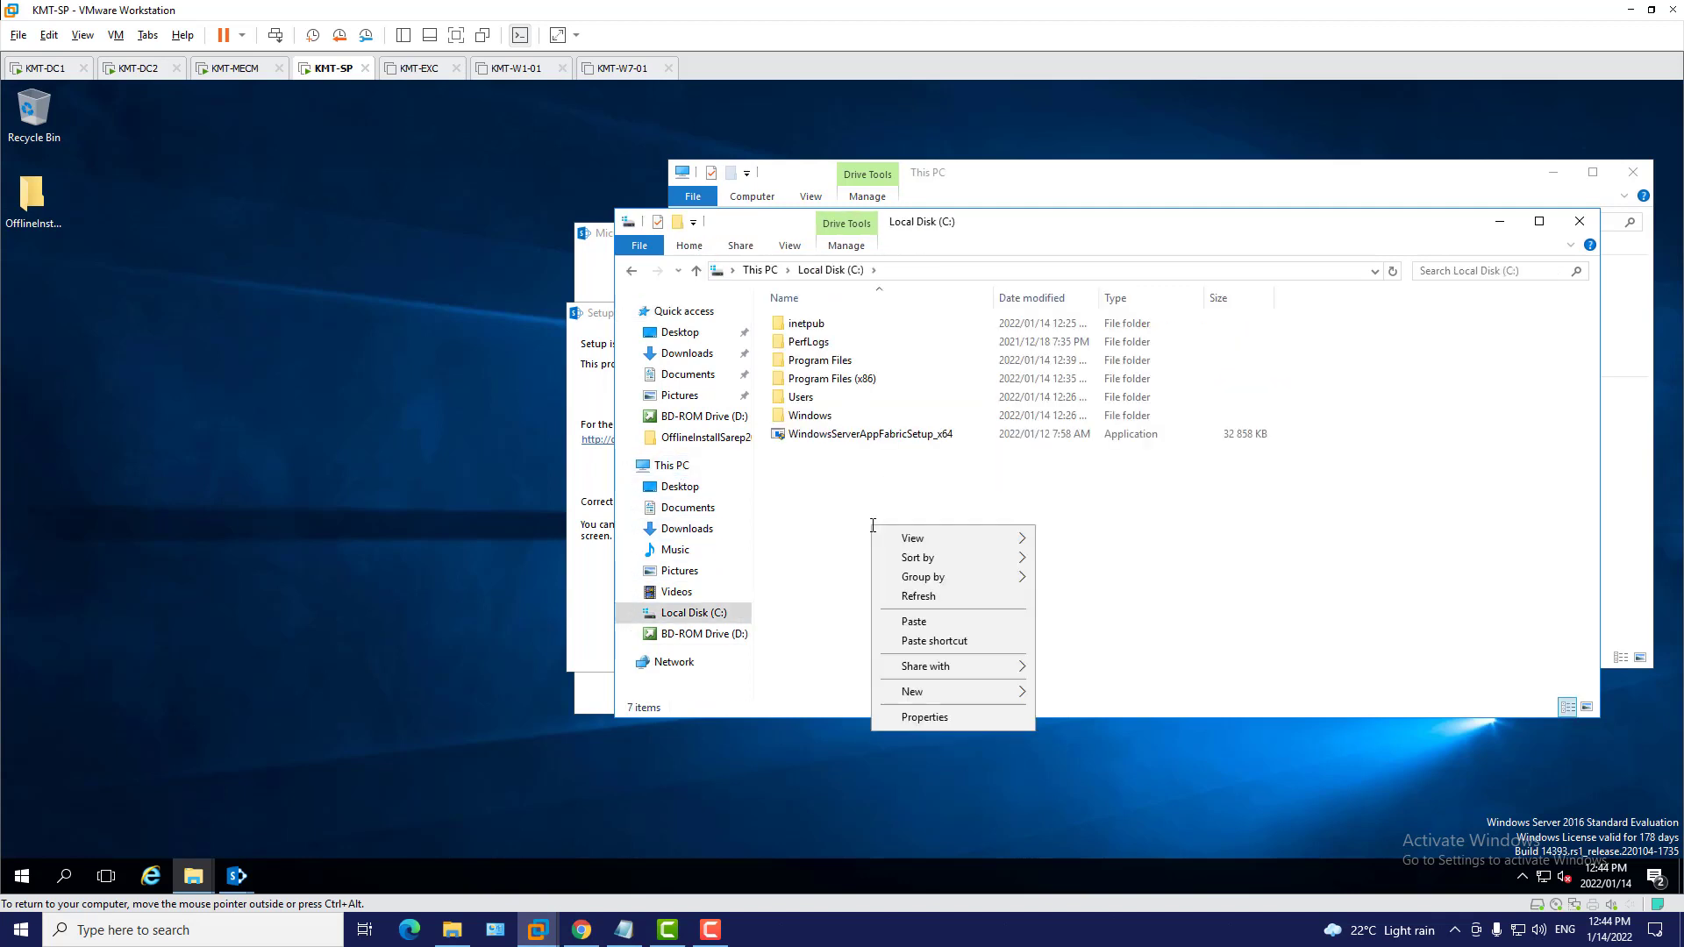
pyautogui.click(938, 623)
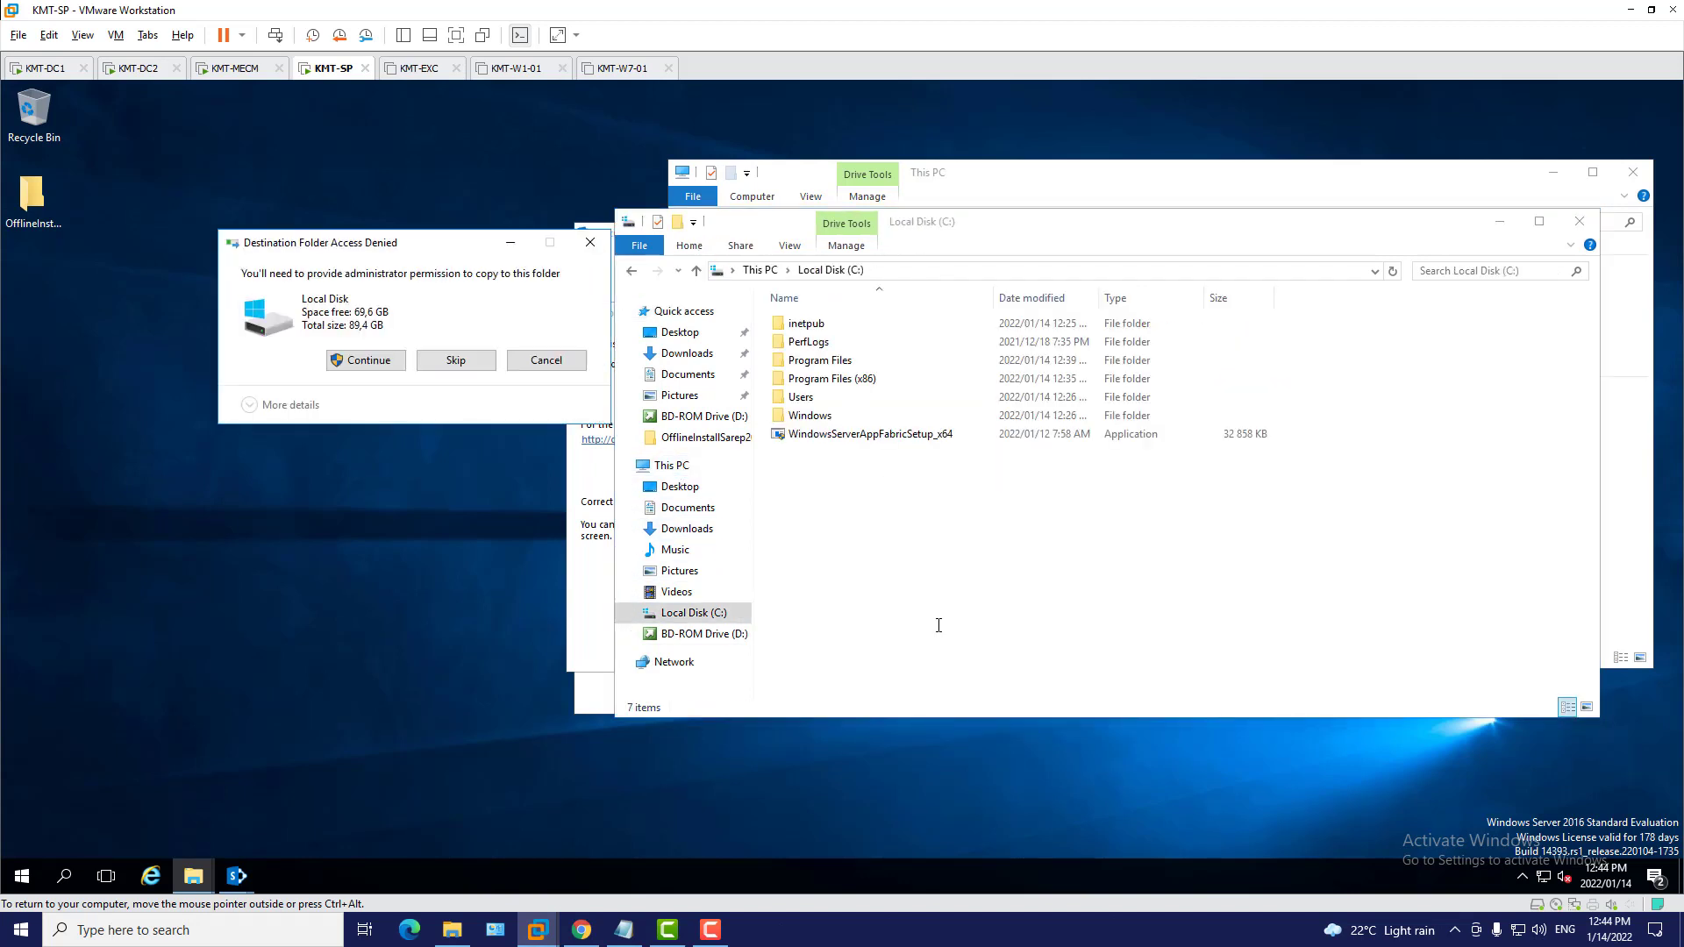
pyautogui.click(363, 361)
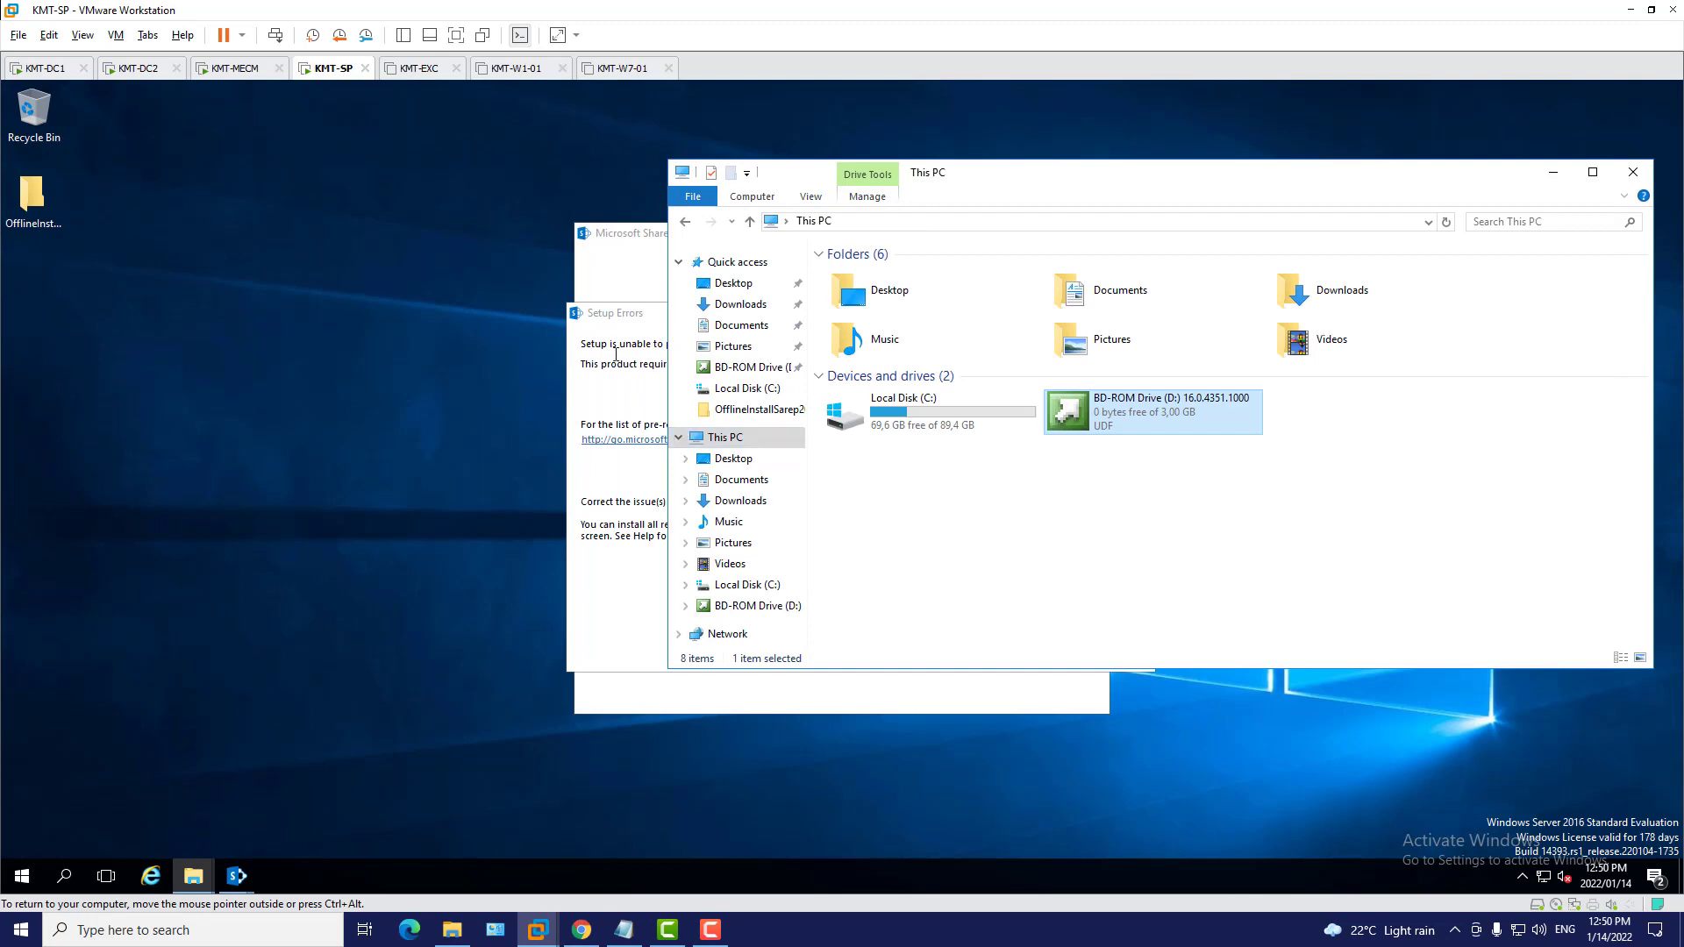
# Move the Setup Errors dialog aside and open an administrator Command Prompt, allowing it to make changes
pyautogui.click(637, 323)
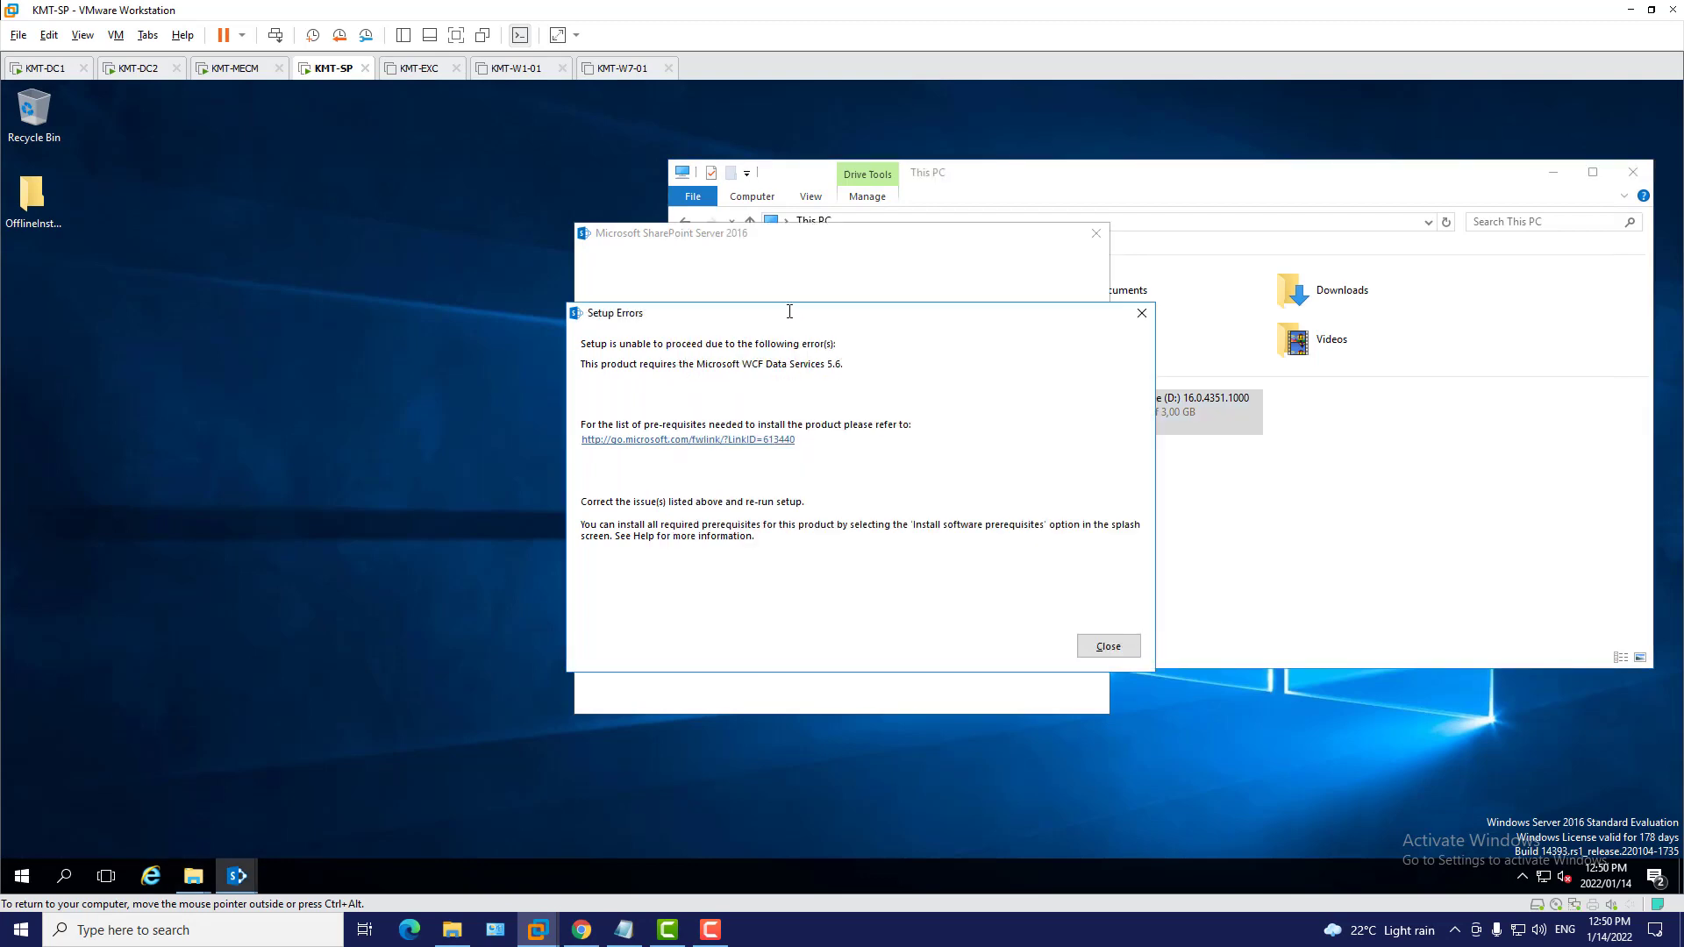
pyautogui.moveTo(787, 312); pyautogui.dragTo(715, 309)
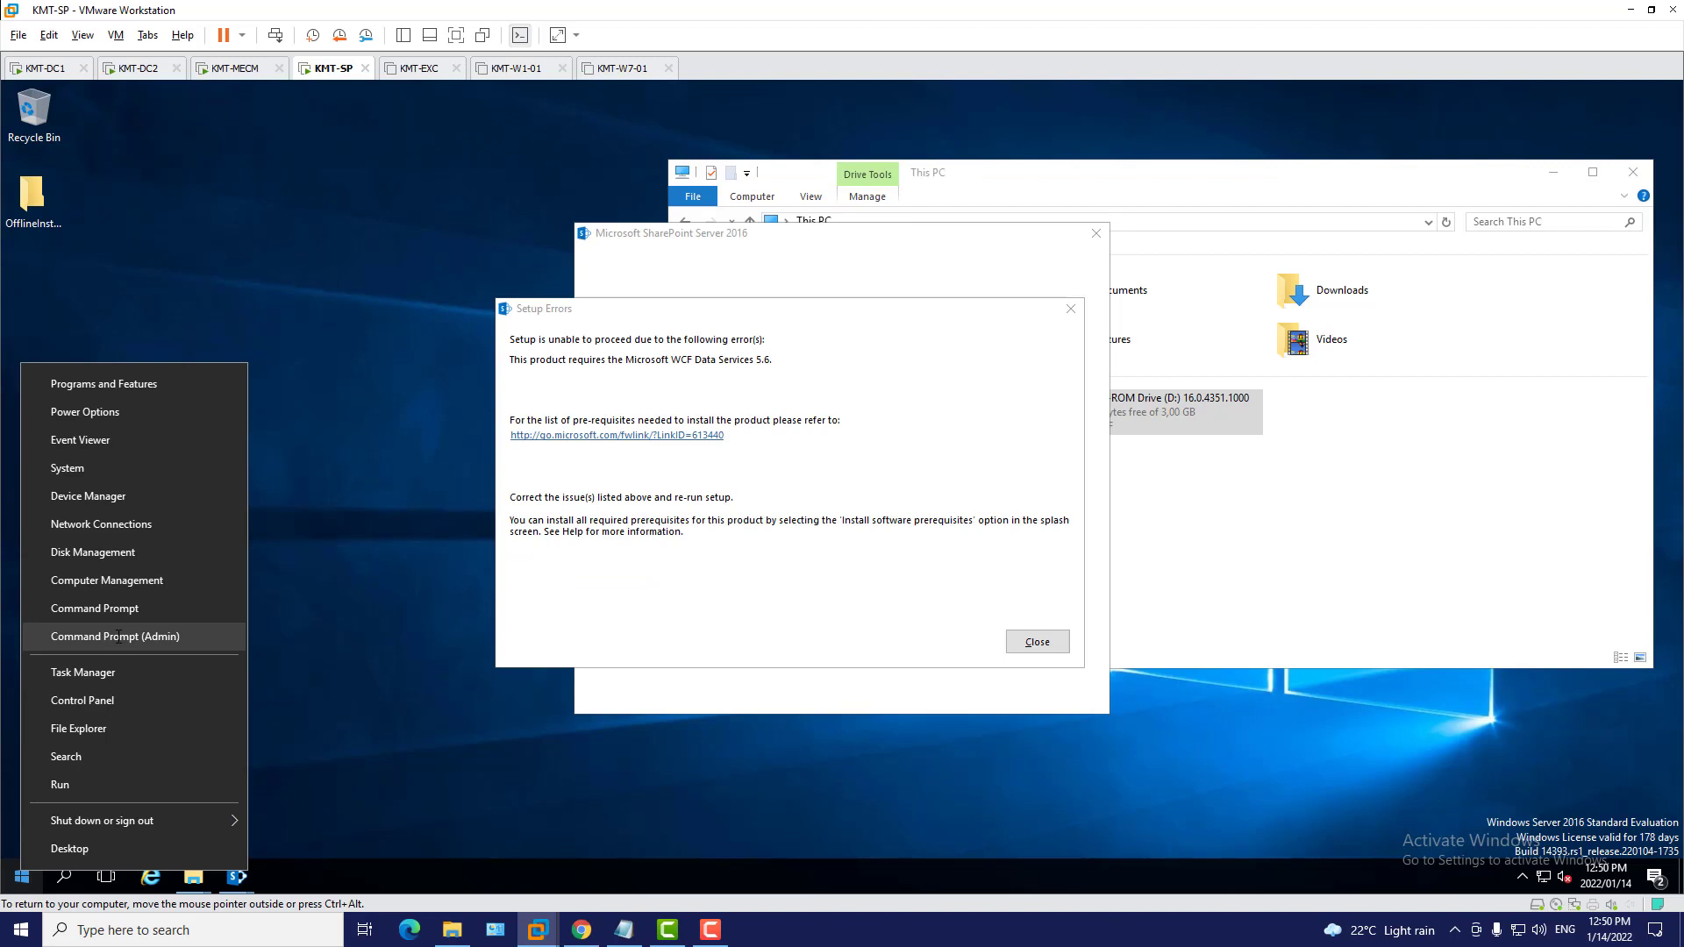
pyautogui.click(119, 636)
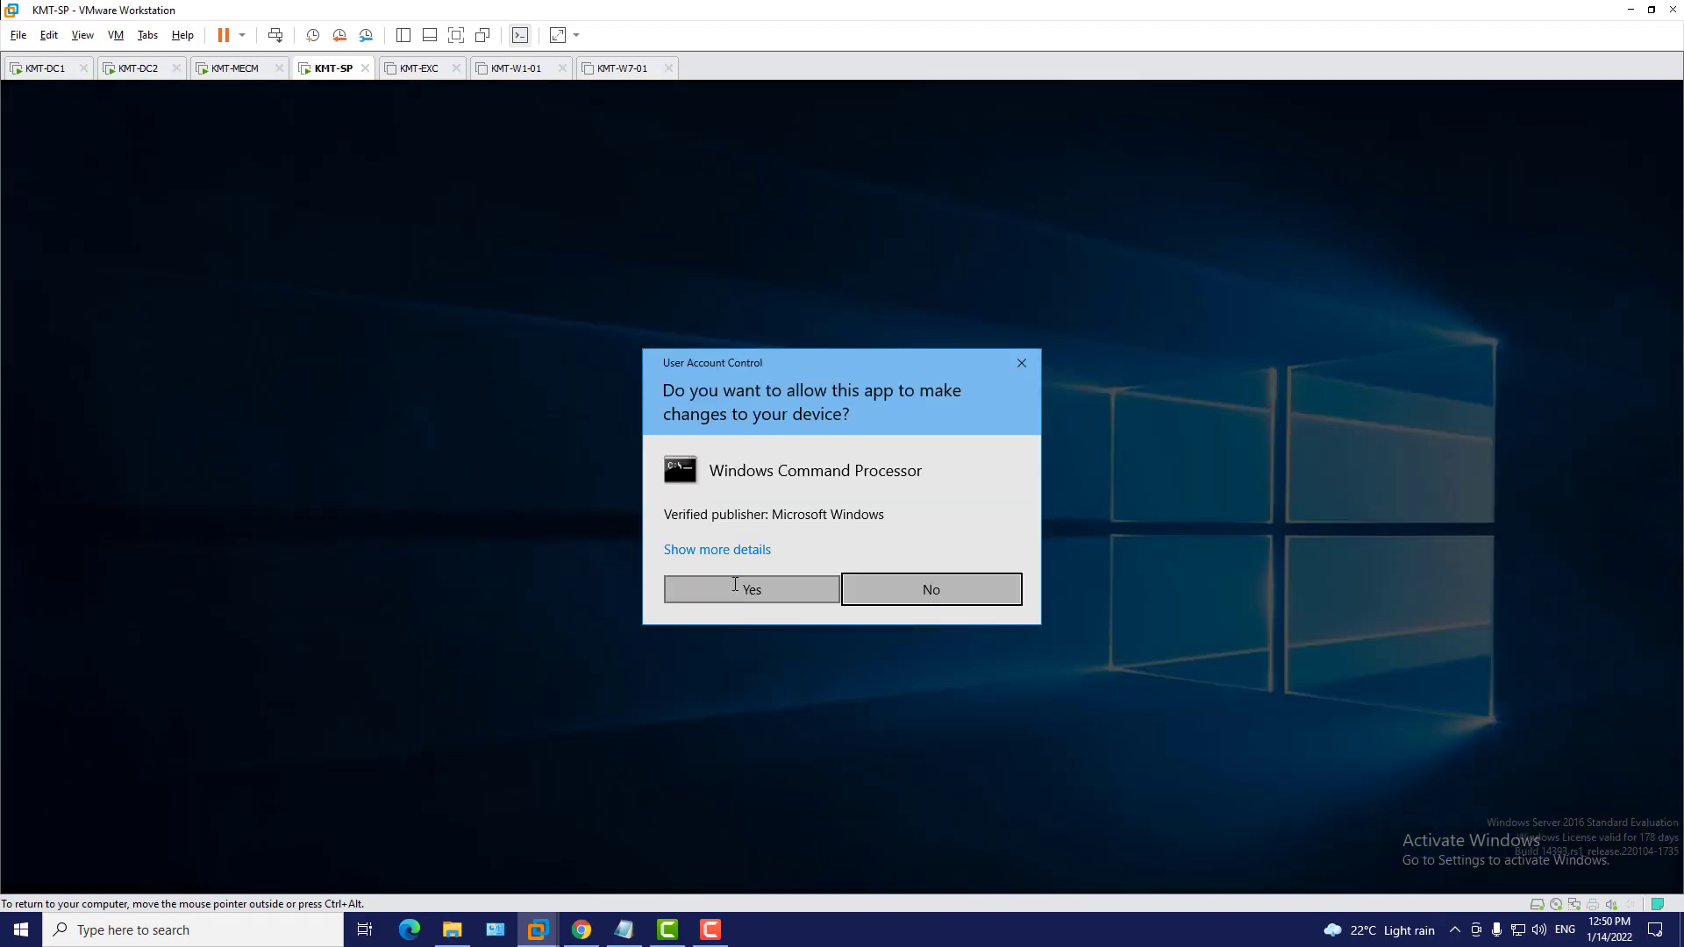
pyautogui.click(735, 584)
# Check the BD-ROM drive letter in This PC, then switch the maximized Command Prompt to D: and list its contents with dir
pyautogui.click(1148, 411)
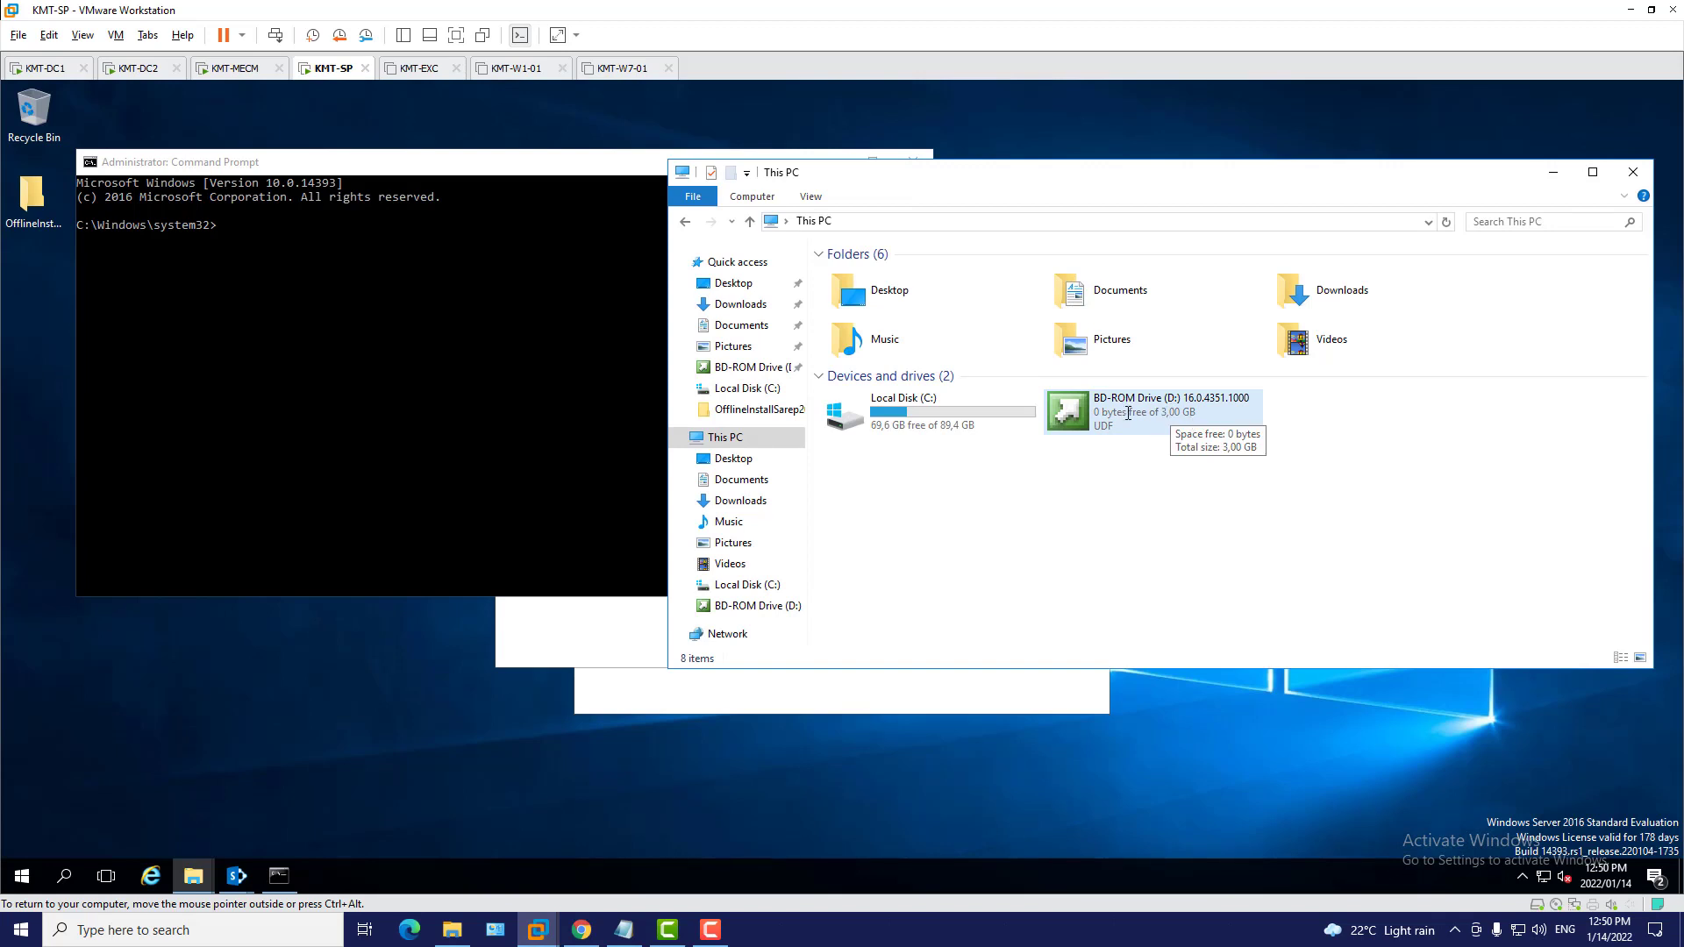
pyautogui.click(508, 161)
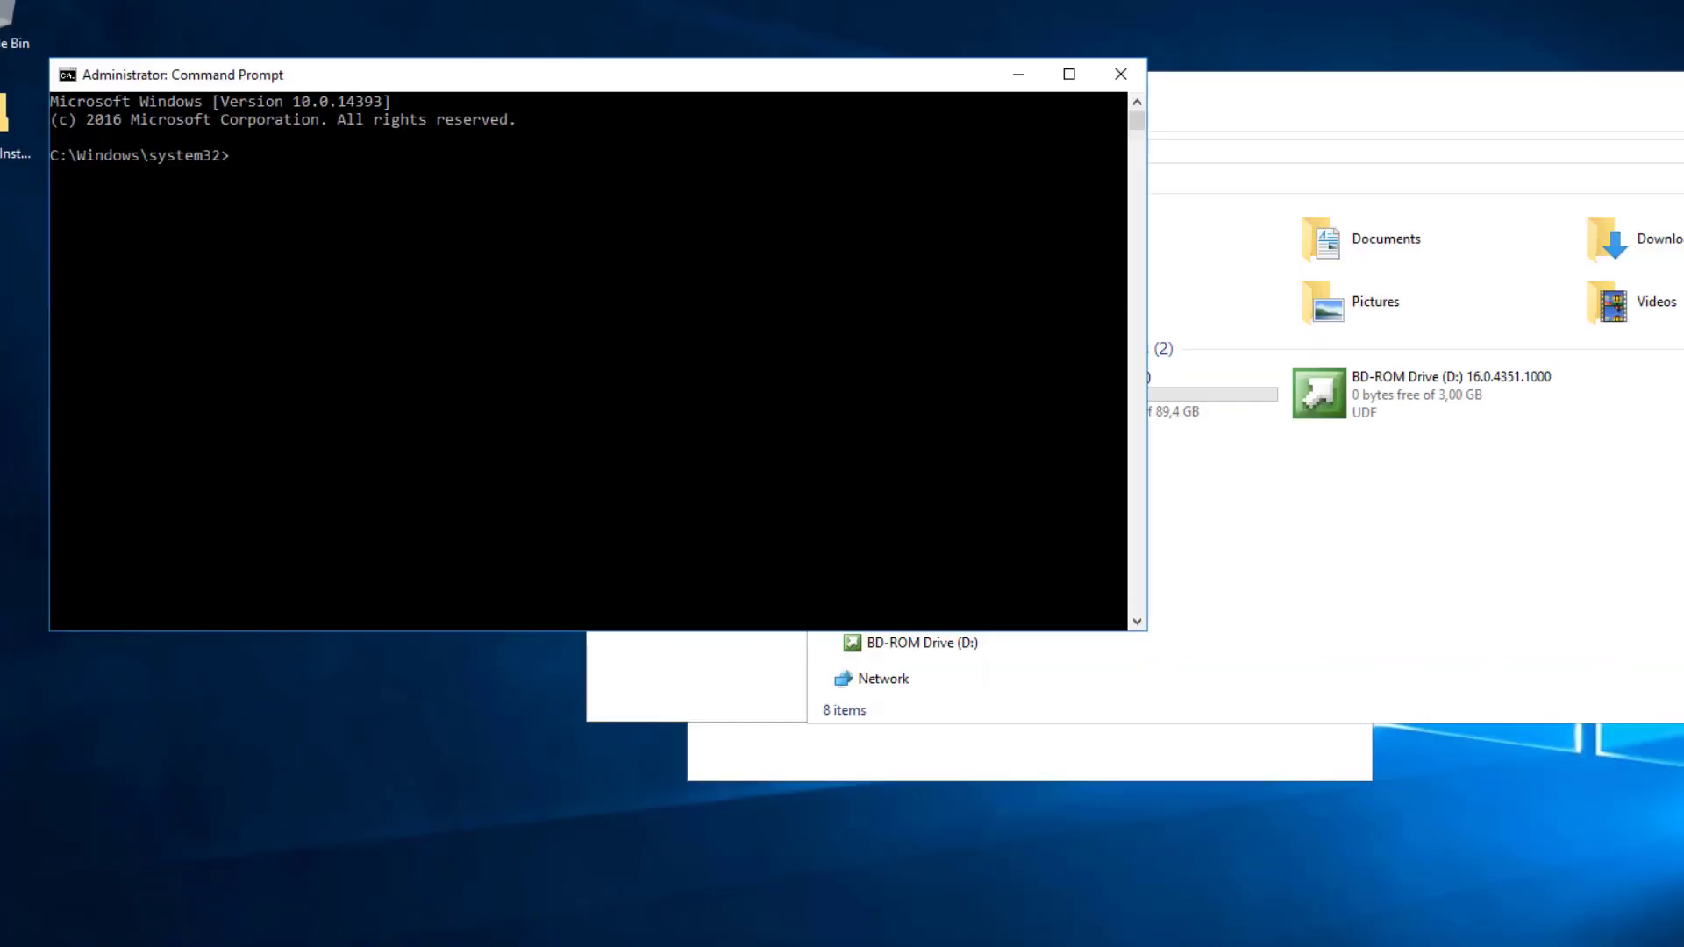
pyautogui.write('d:')
pyautogui.press('Return')
pyautogui.write('dir')
pyautogui.press('Return')
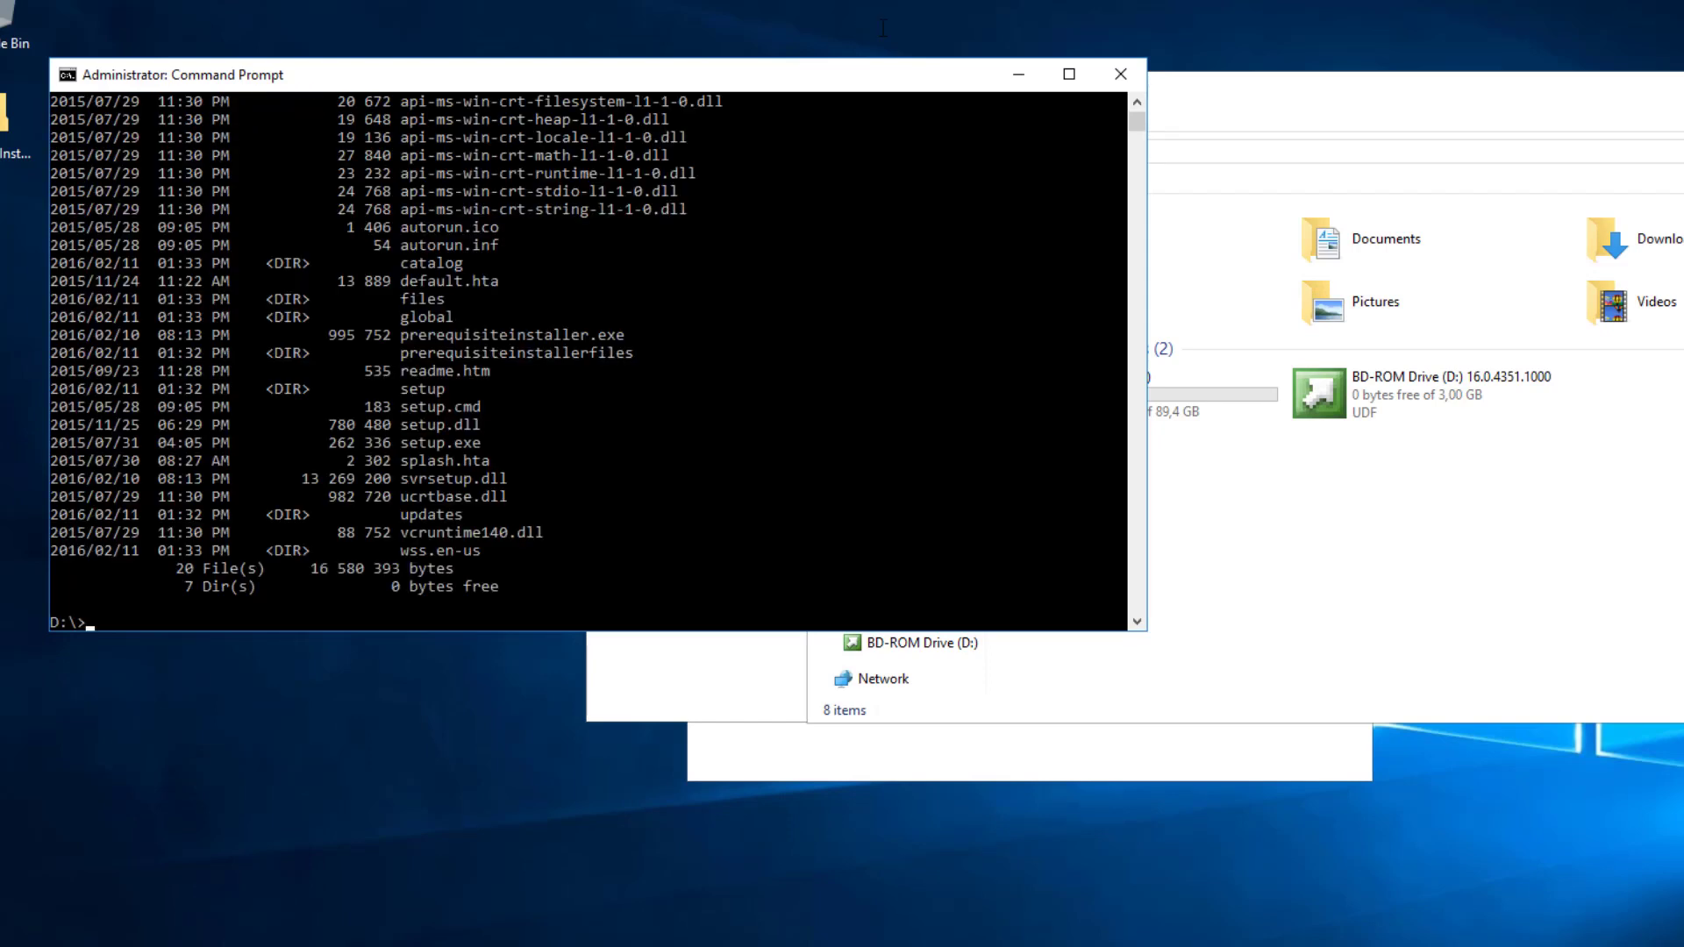
pyautogui.click(1069, 74)
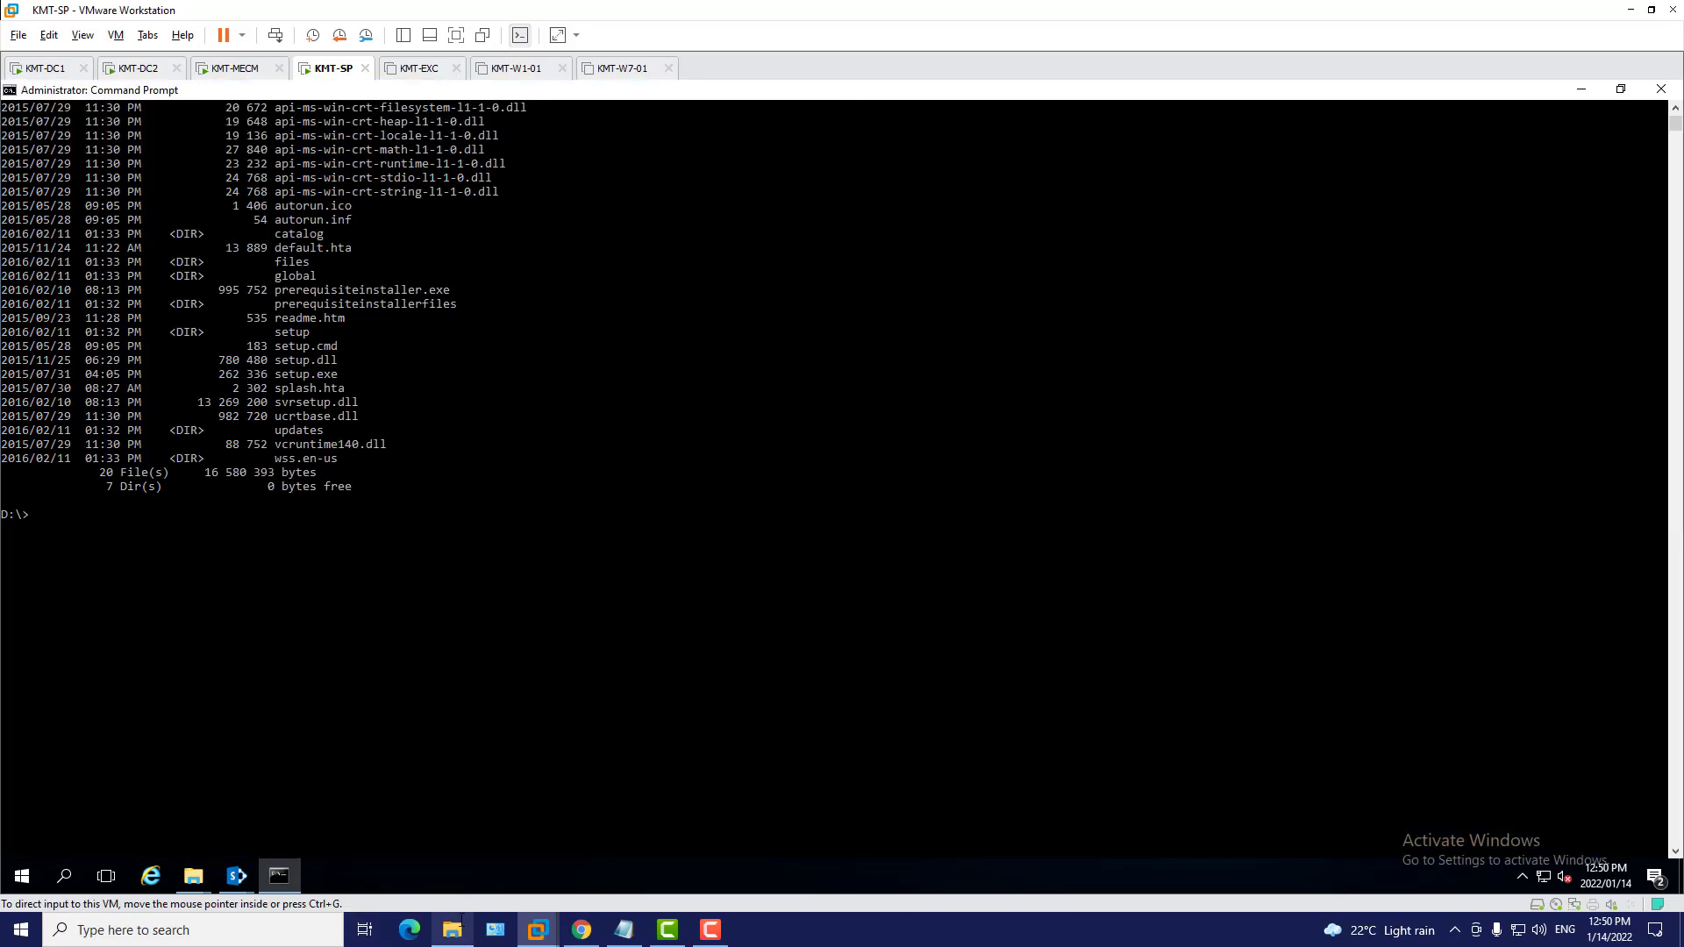
pyautogui.click(452, 930)
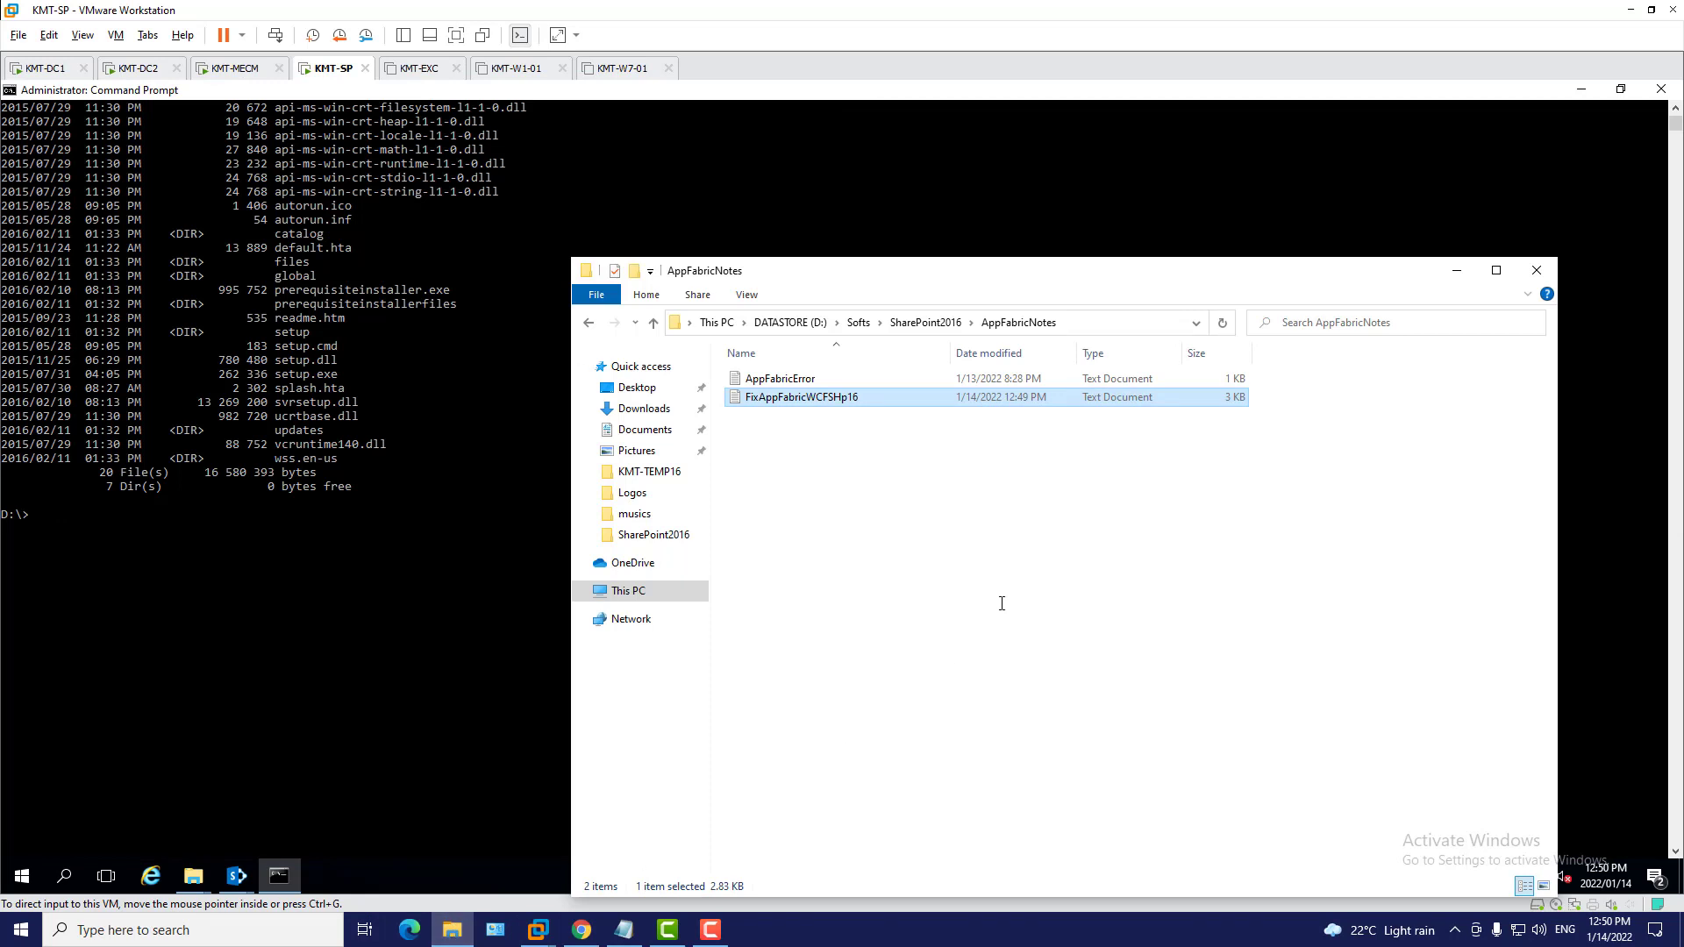
pyautogui.rightClick(466, 930)
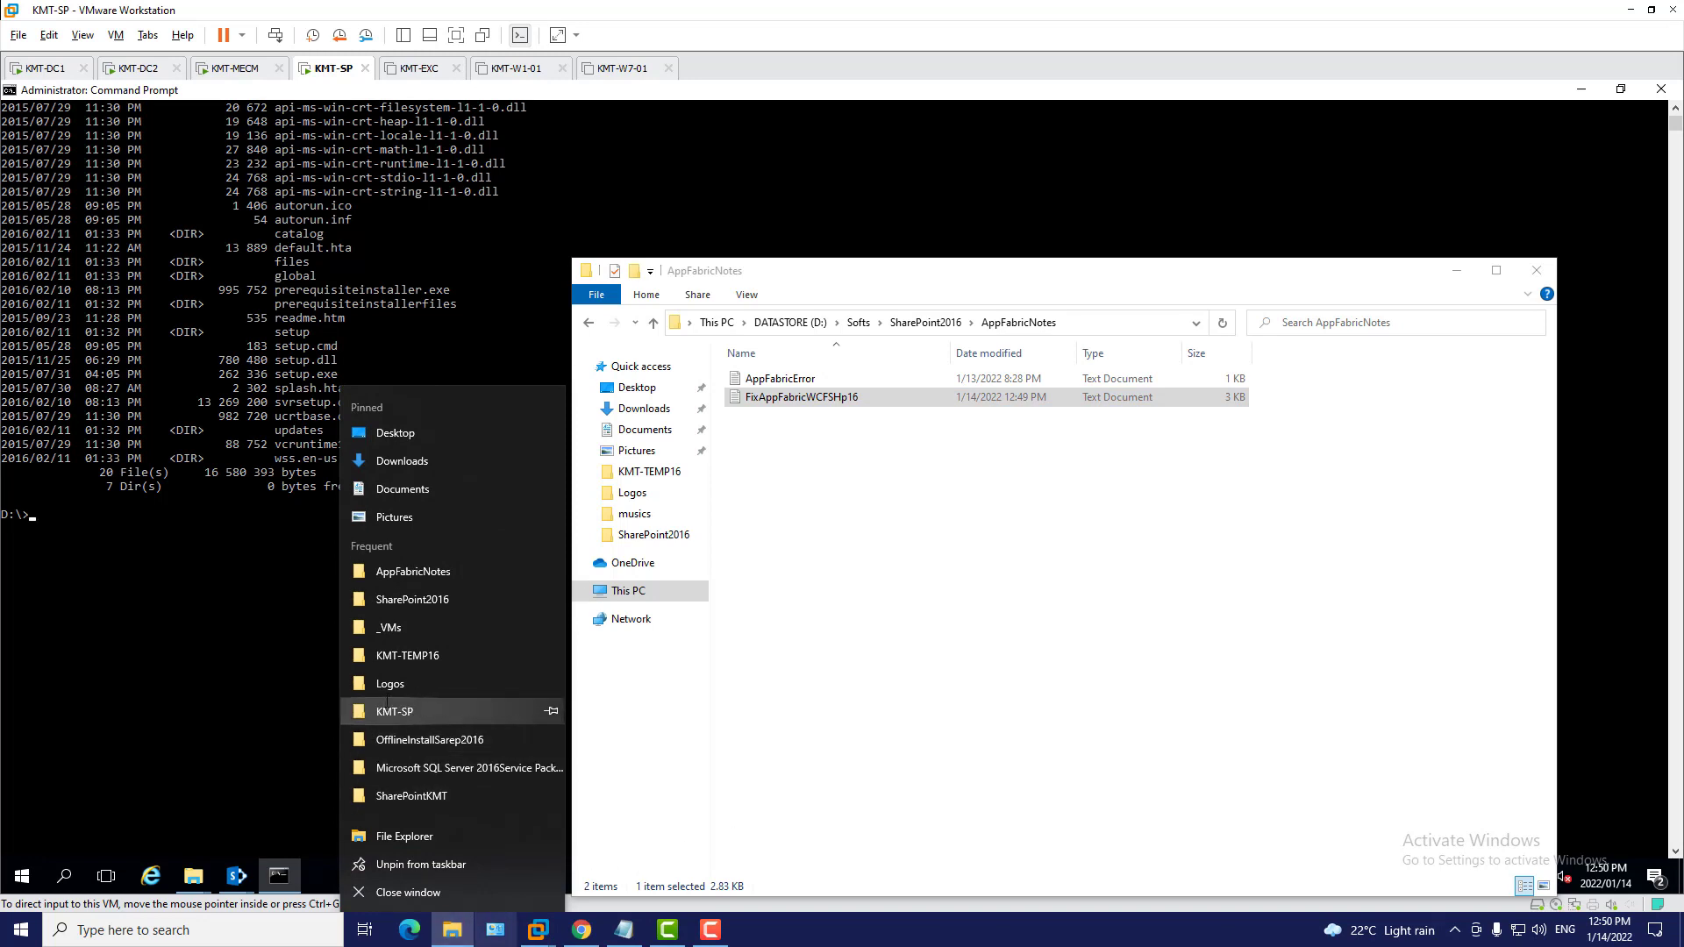
pyautogui.click(735, 738)
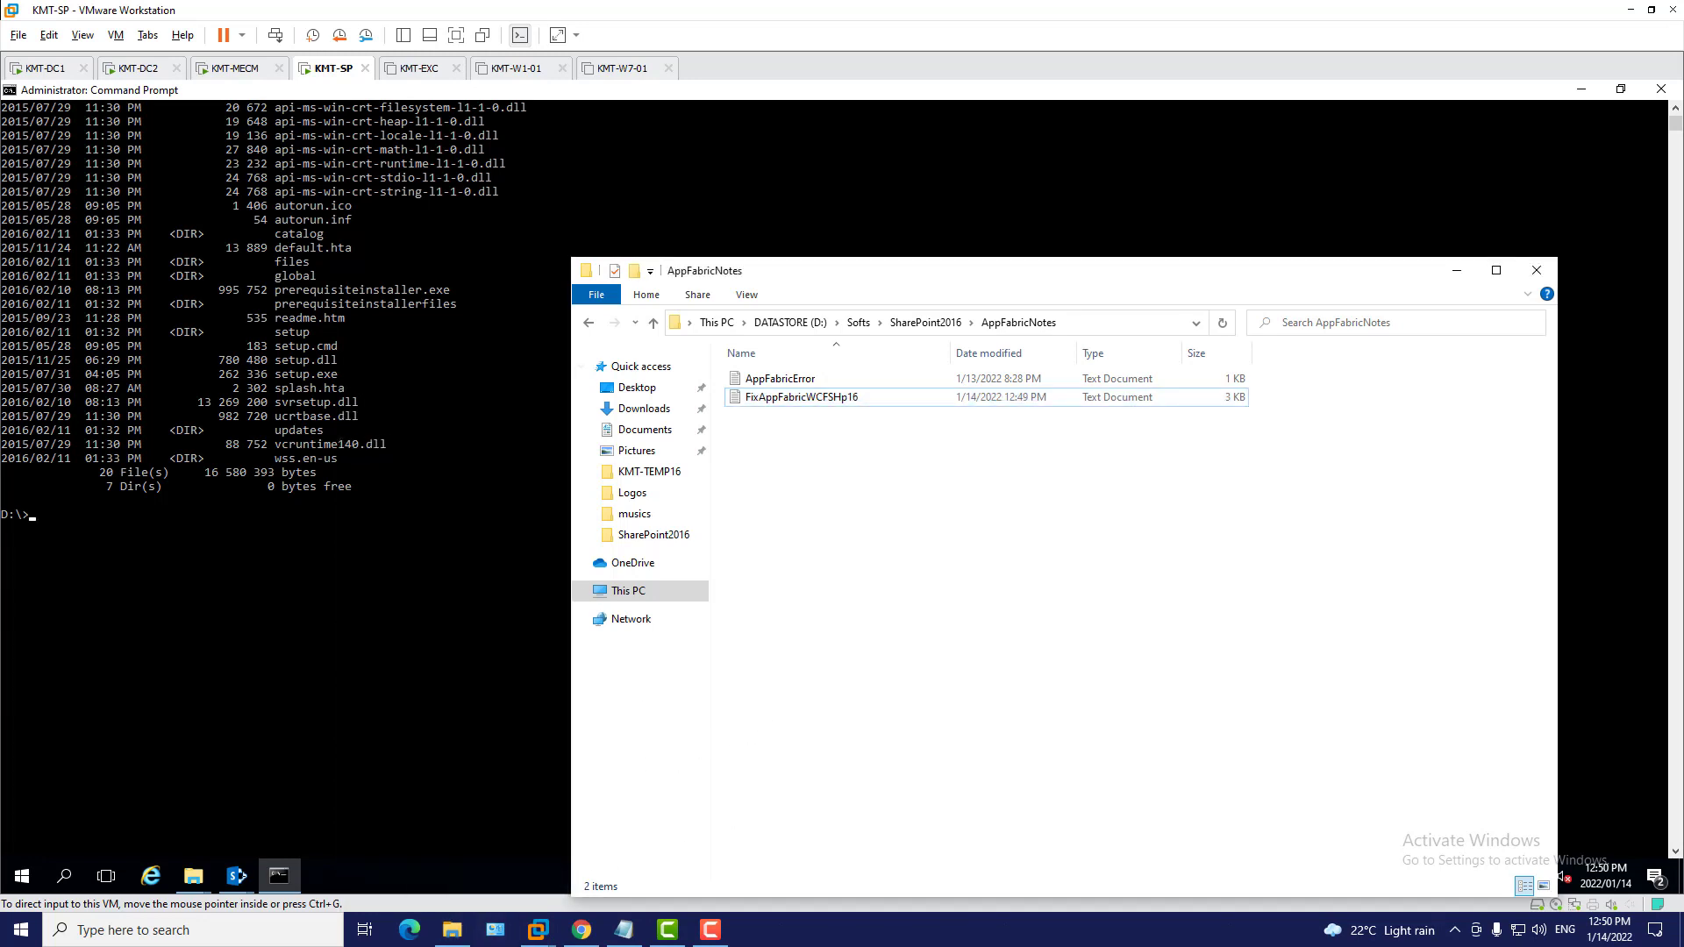
pyautogui.click(474, 746)
# Open Local Disk (C:) in a new File Explorer window on KMT-SP to check for the copied WcfDataServices file
pyautogui.rightClick(204, 876)
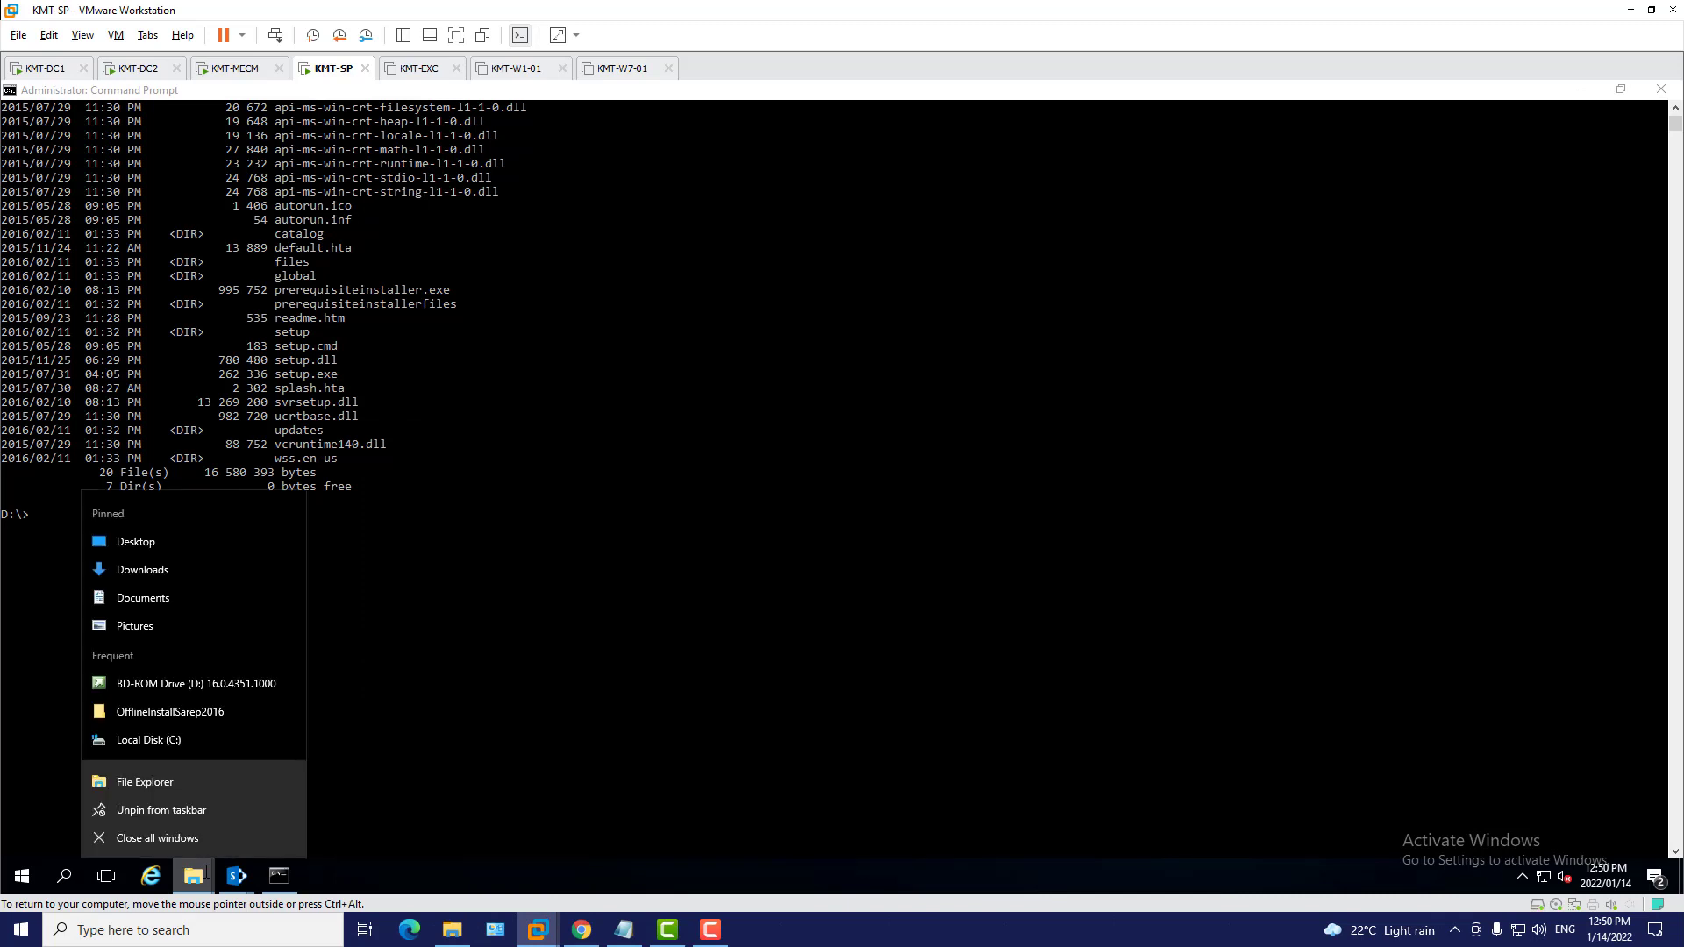
pyautogui.click(205, 781)
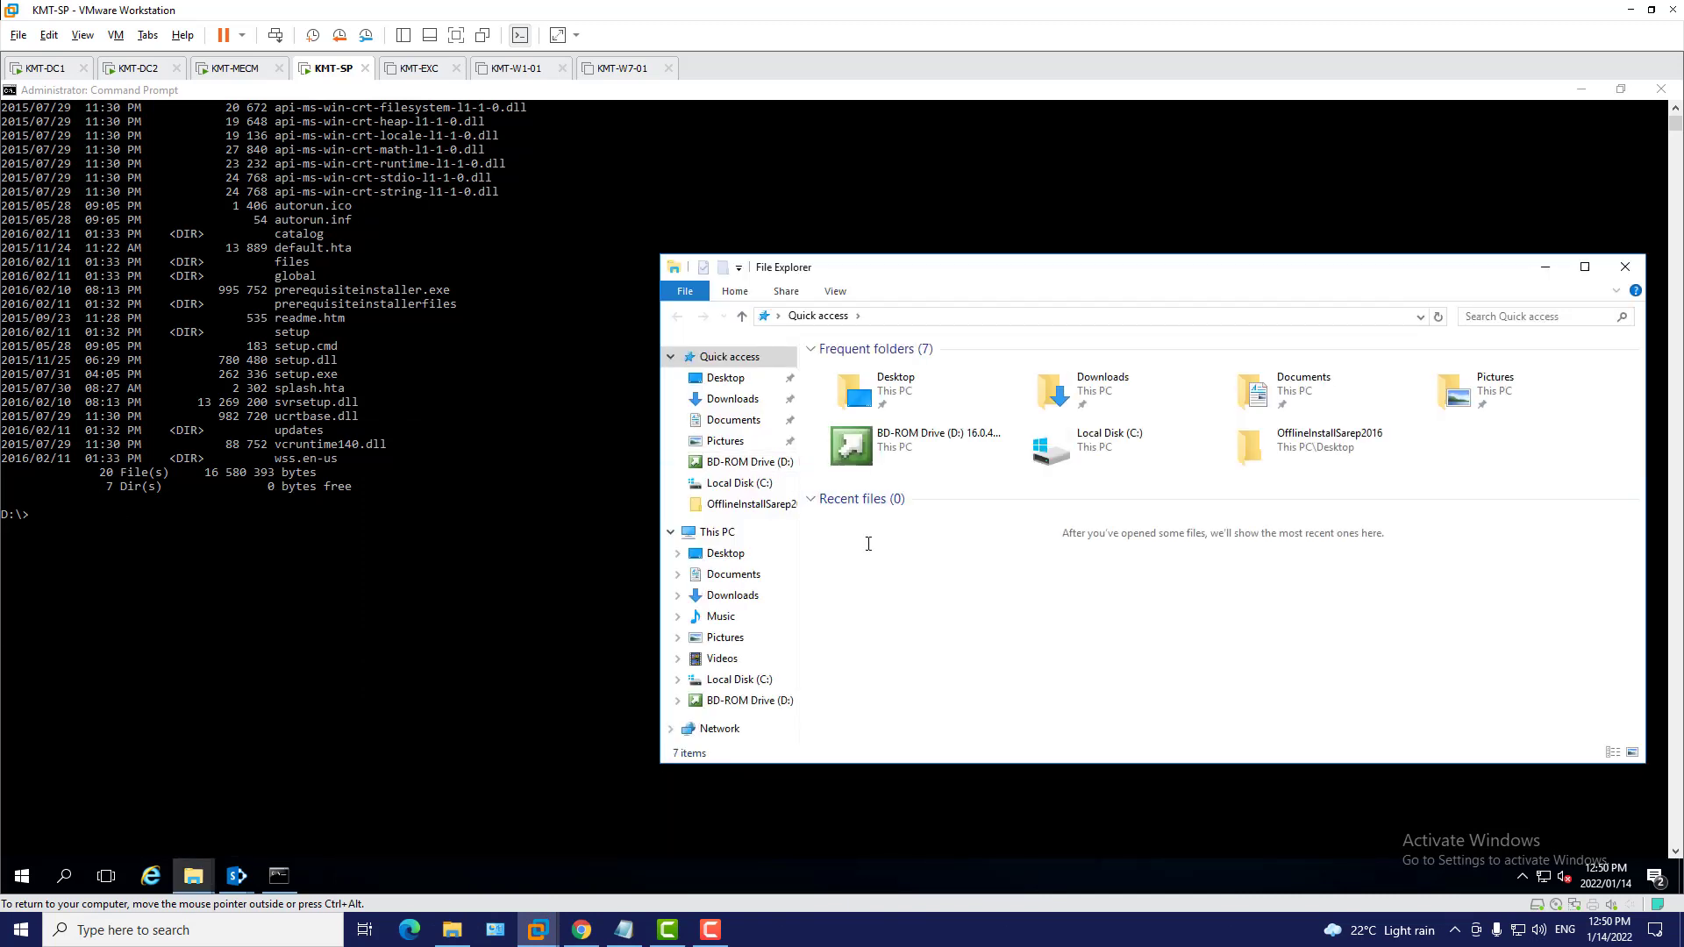
pyautogui.click(717, 532)
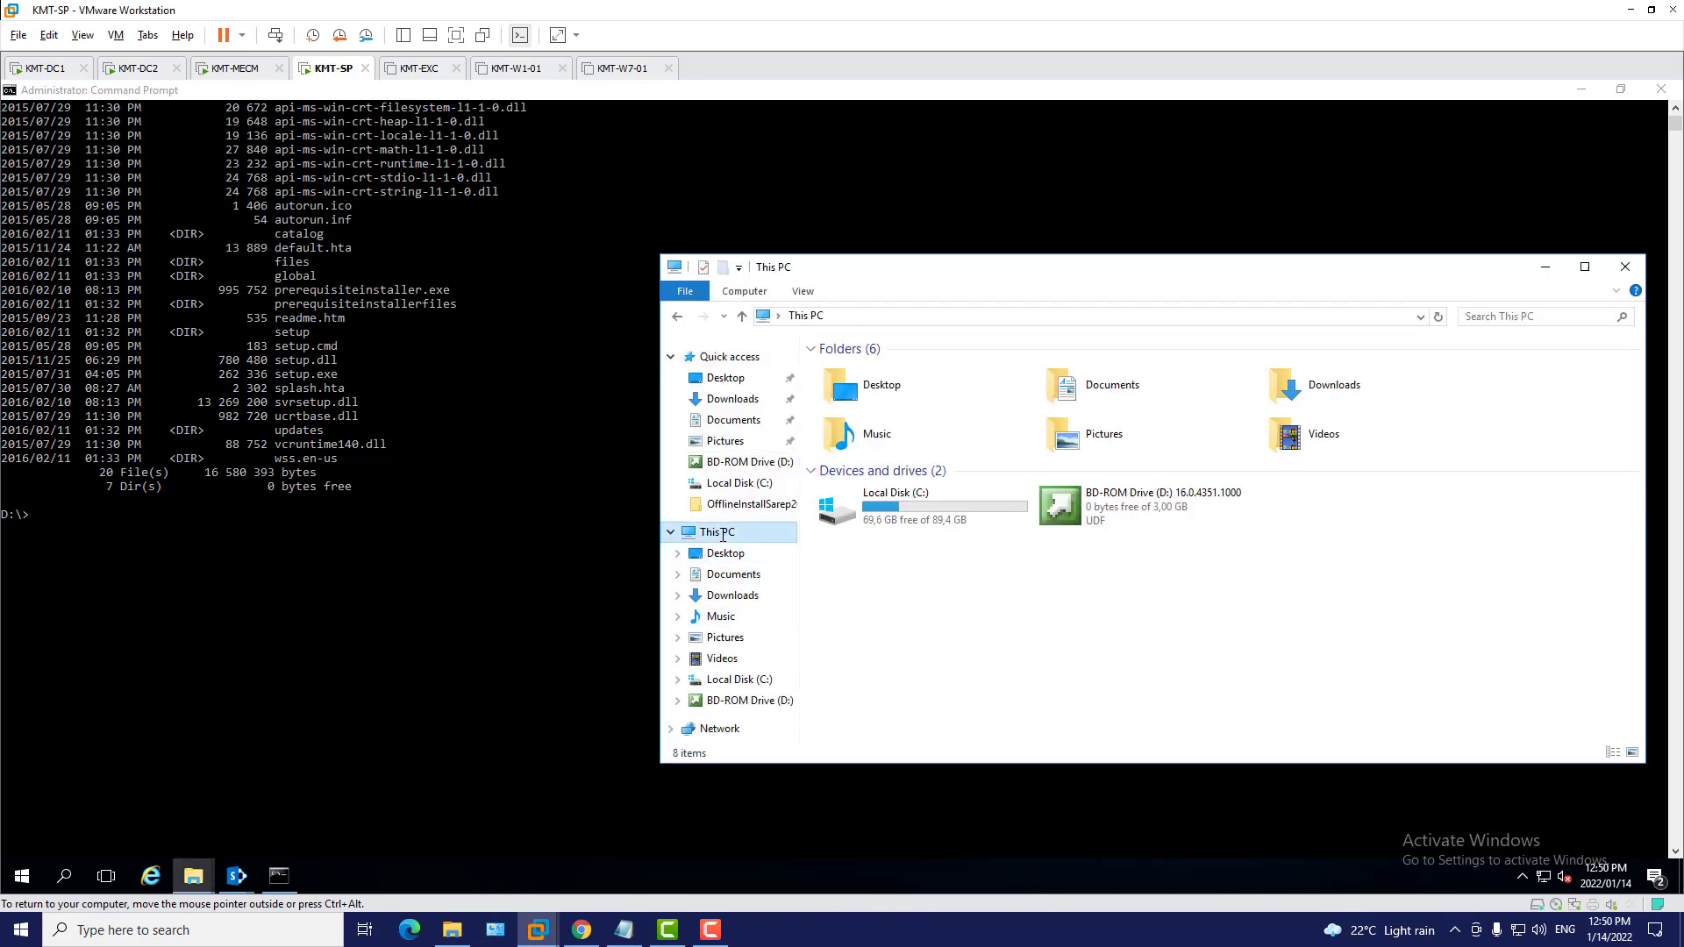
pyautogui.doubleClick(919, 523)
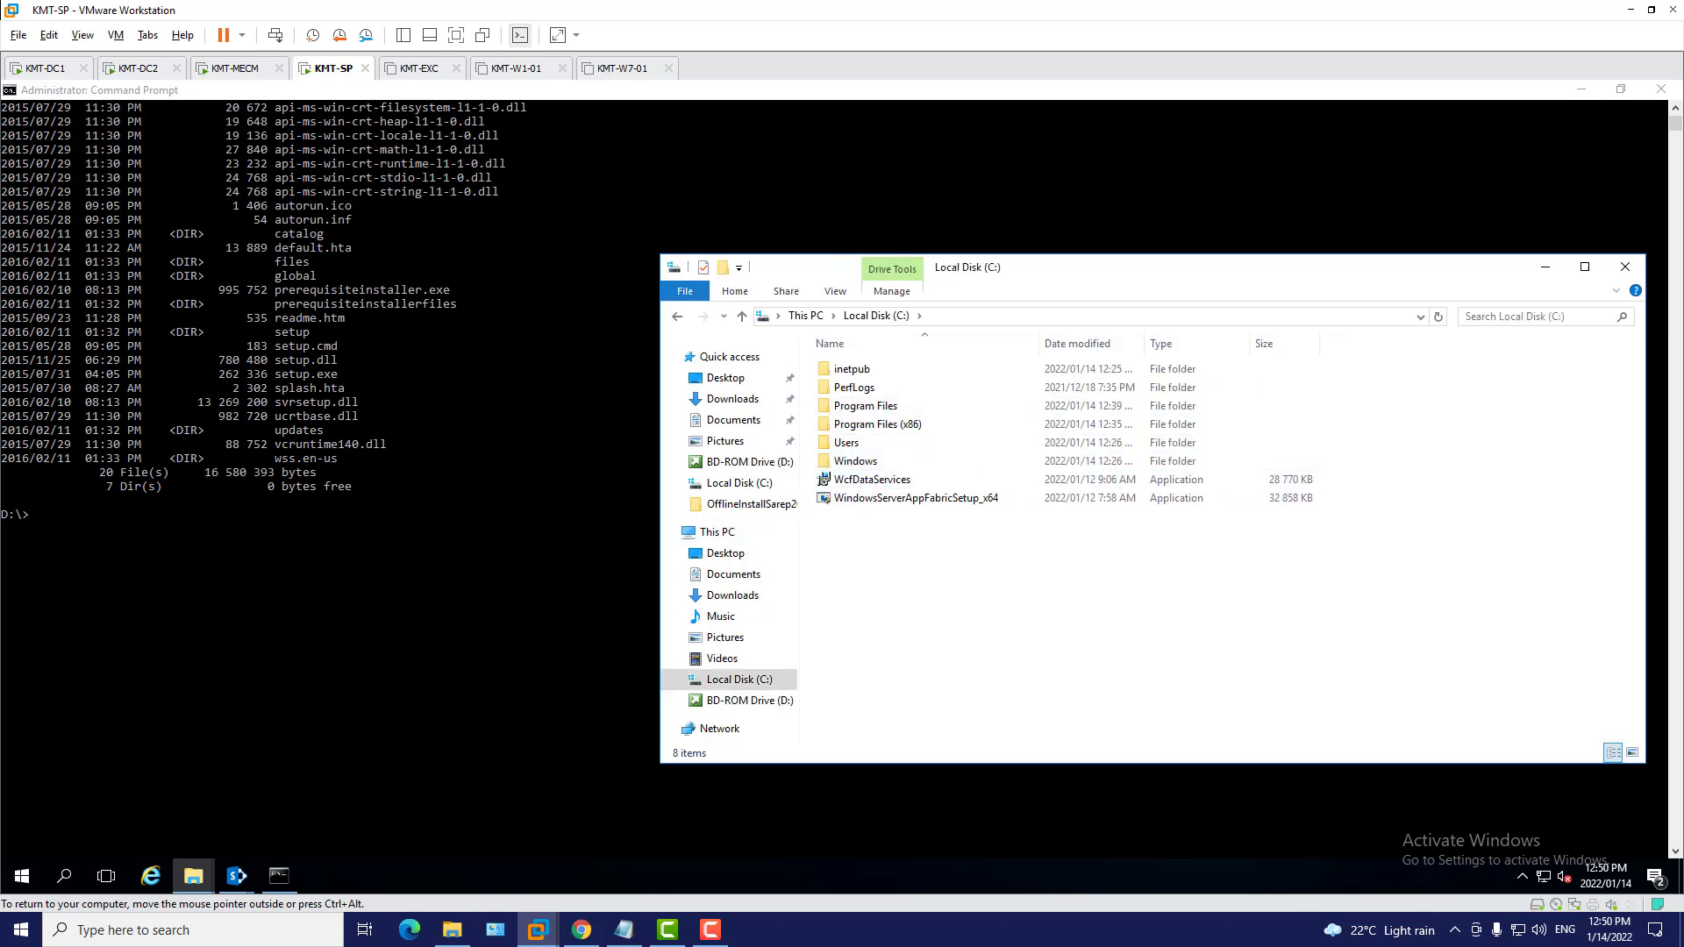
# Copy prerequisiteinstaller.exe /wcfdataservices56:"C:\WCFDataServices.exe" from the FixAppFabricWCFSHp16 notes and run it at the D:\ prompt
pyautogui.click(624, 930)
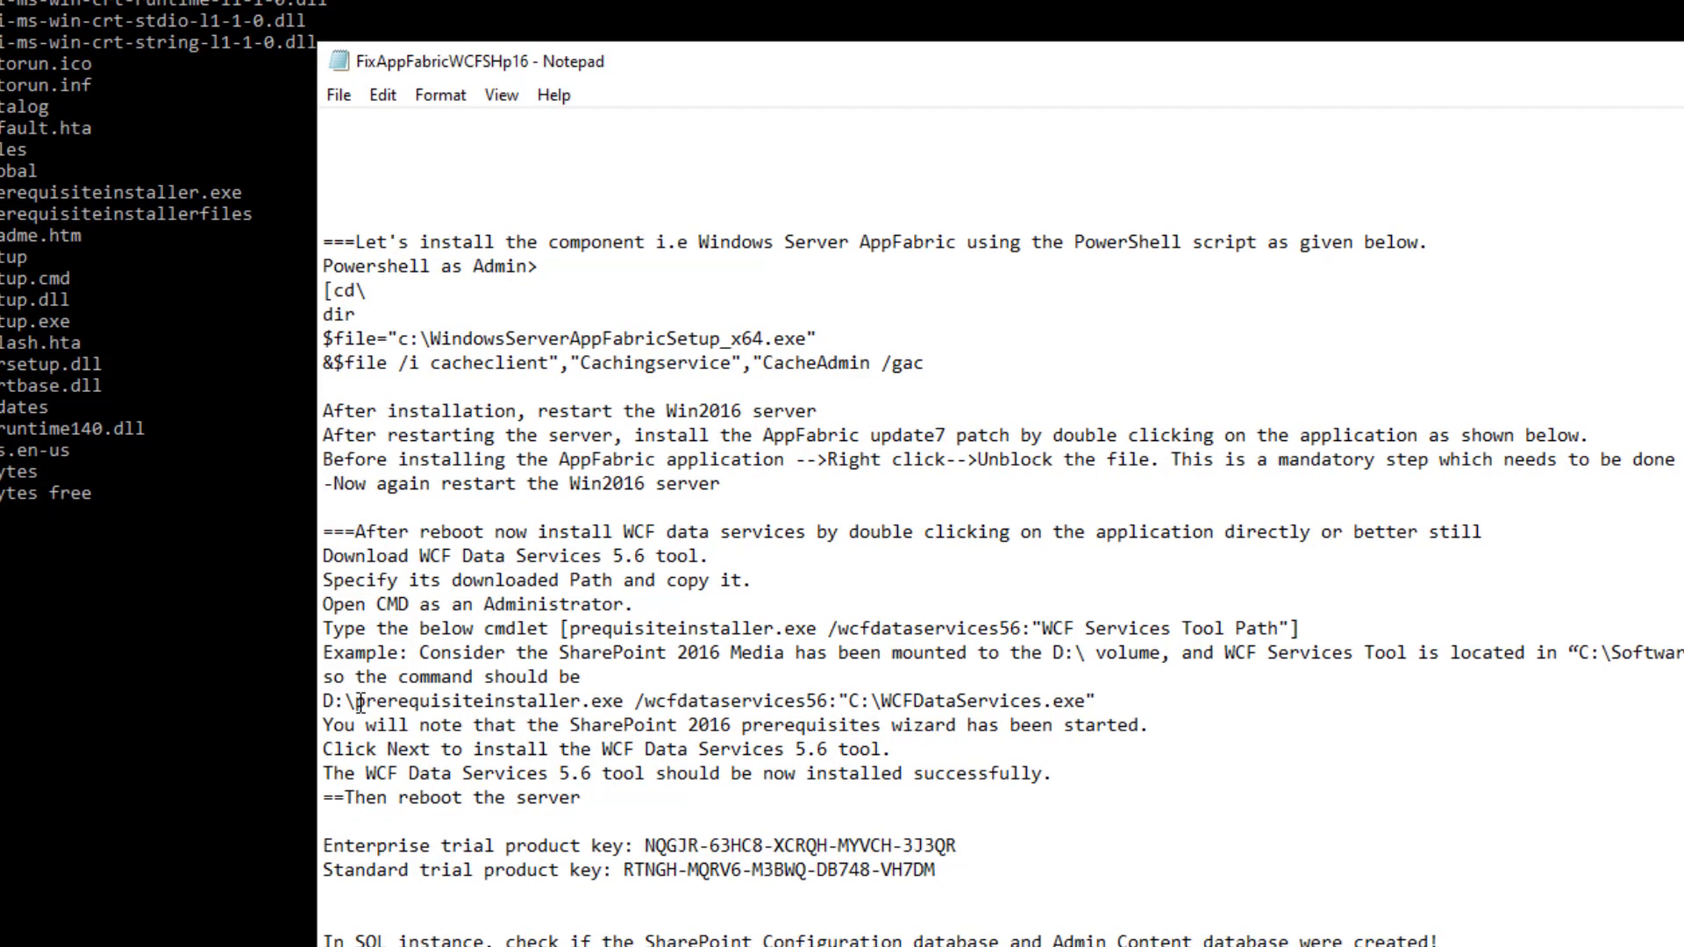
pyautogui.moveTo(359, 707); pyautogui.dragTo(1107, 711)
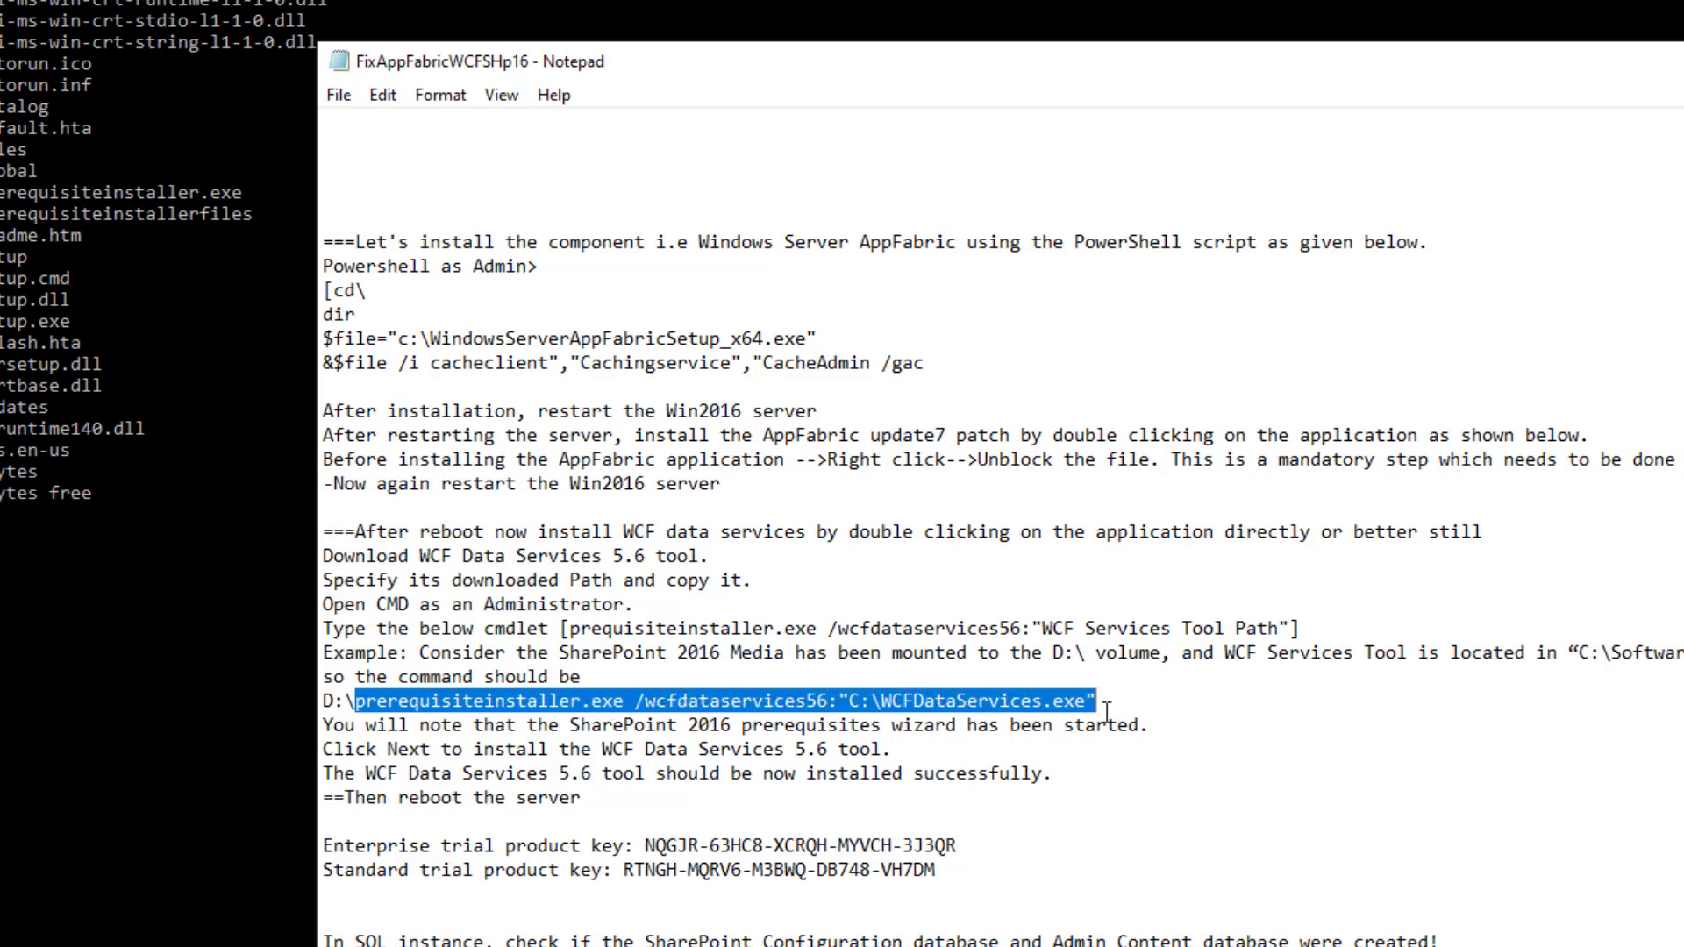
pyautogui.rightClick(1014, 707)
pyautogui.click(1114, 791)
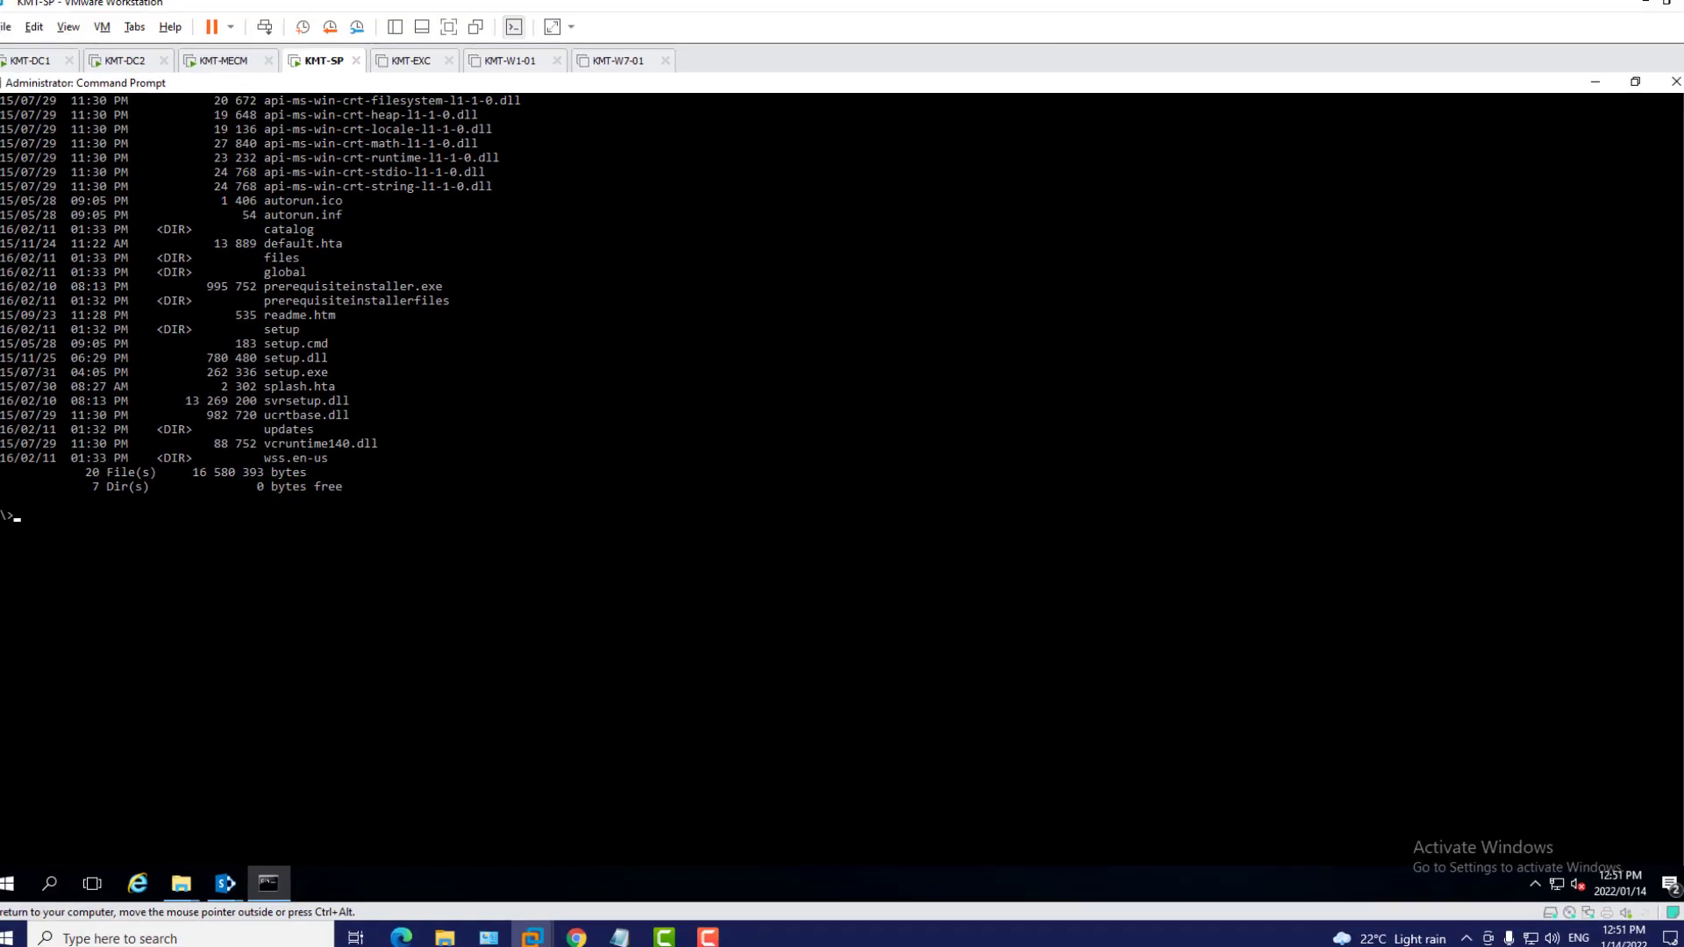
pyautogui.hotkey('ctrl', 'v')
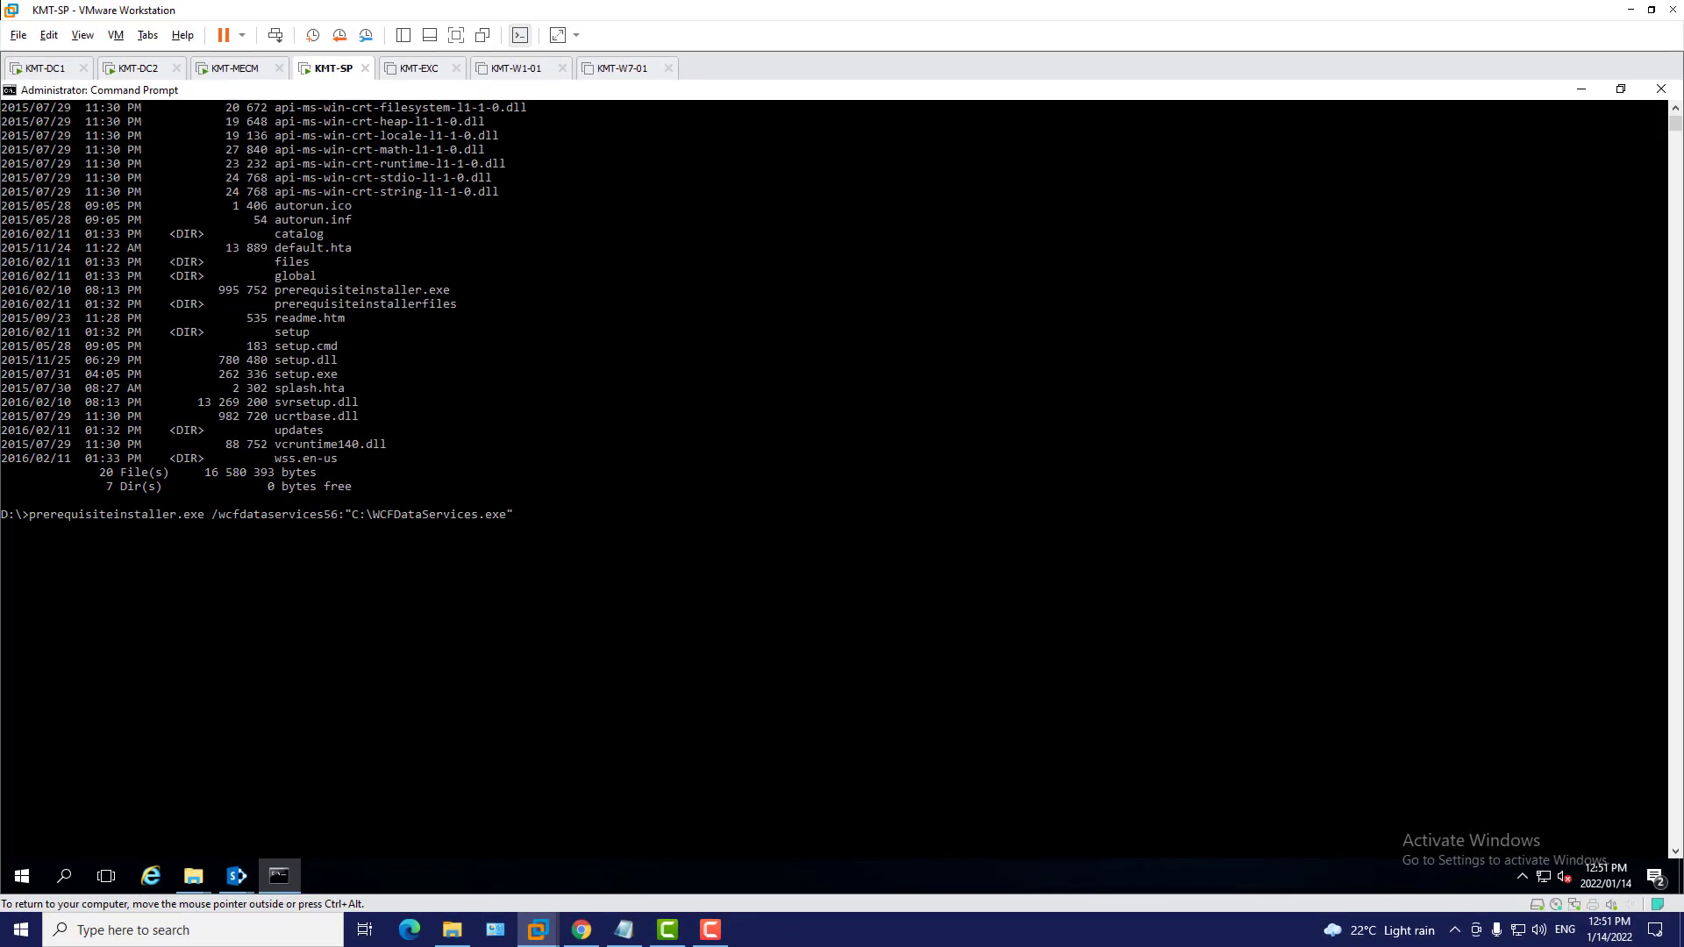
pyautogui.press('Return')
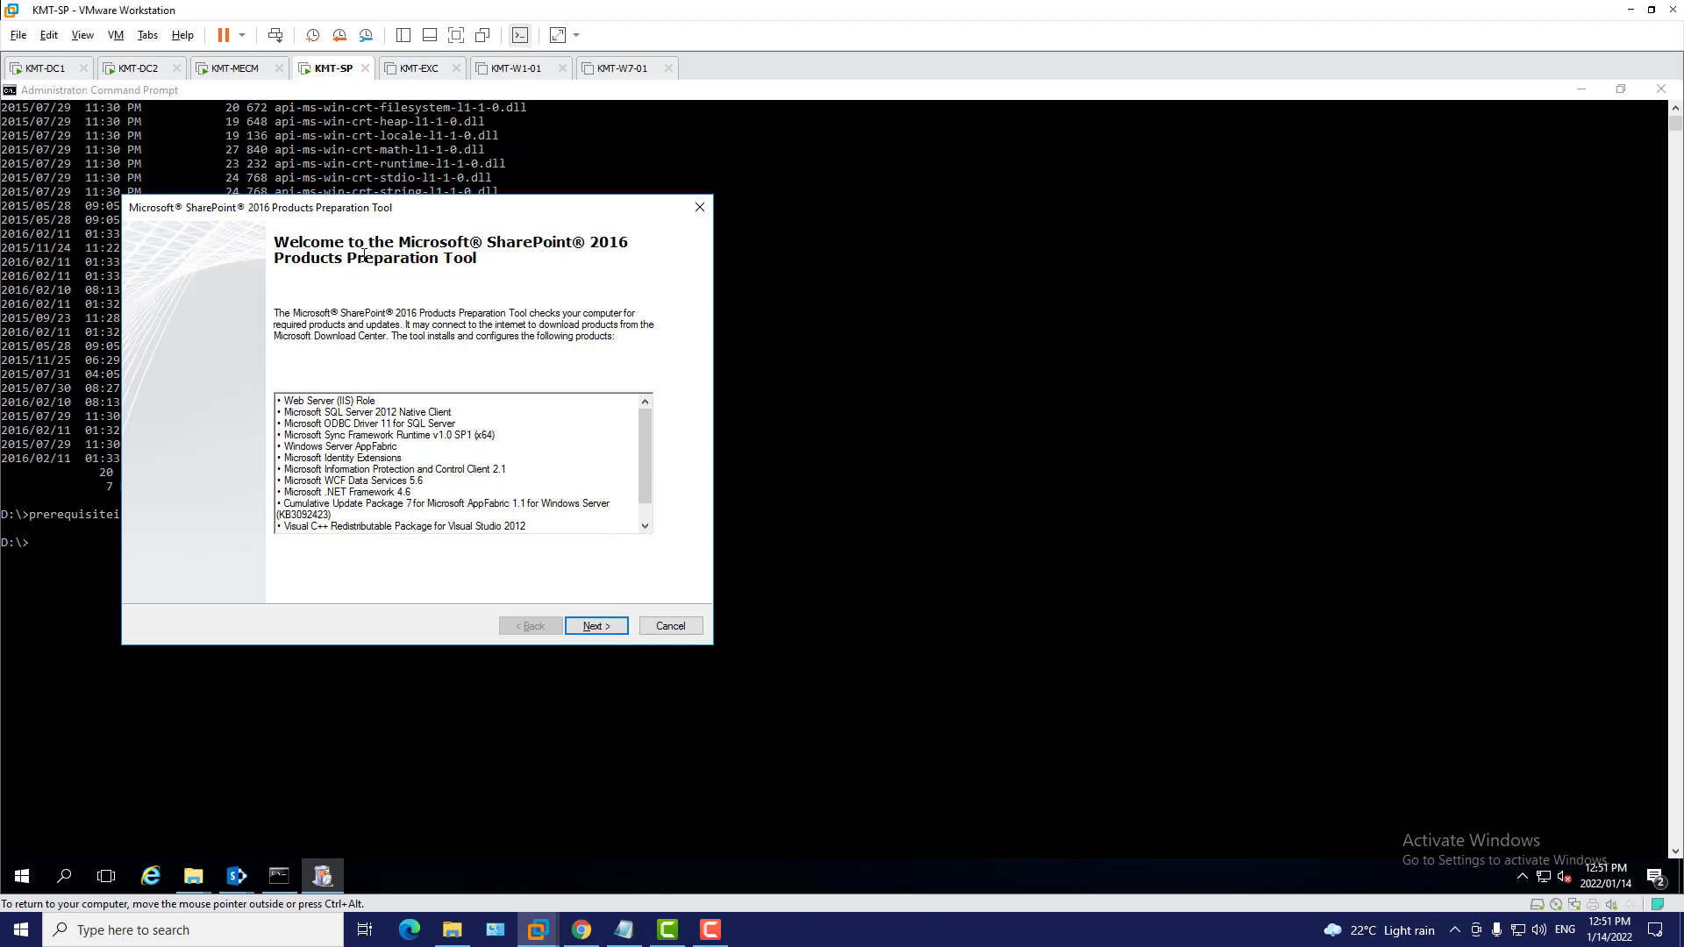
# Run the SharePoint 2016 Products Preparation Tool with the license agreement terms accepted, and finish the wizard
pyautogui.moveTo(494, 211); pyautogui.dragTo(712, 223)
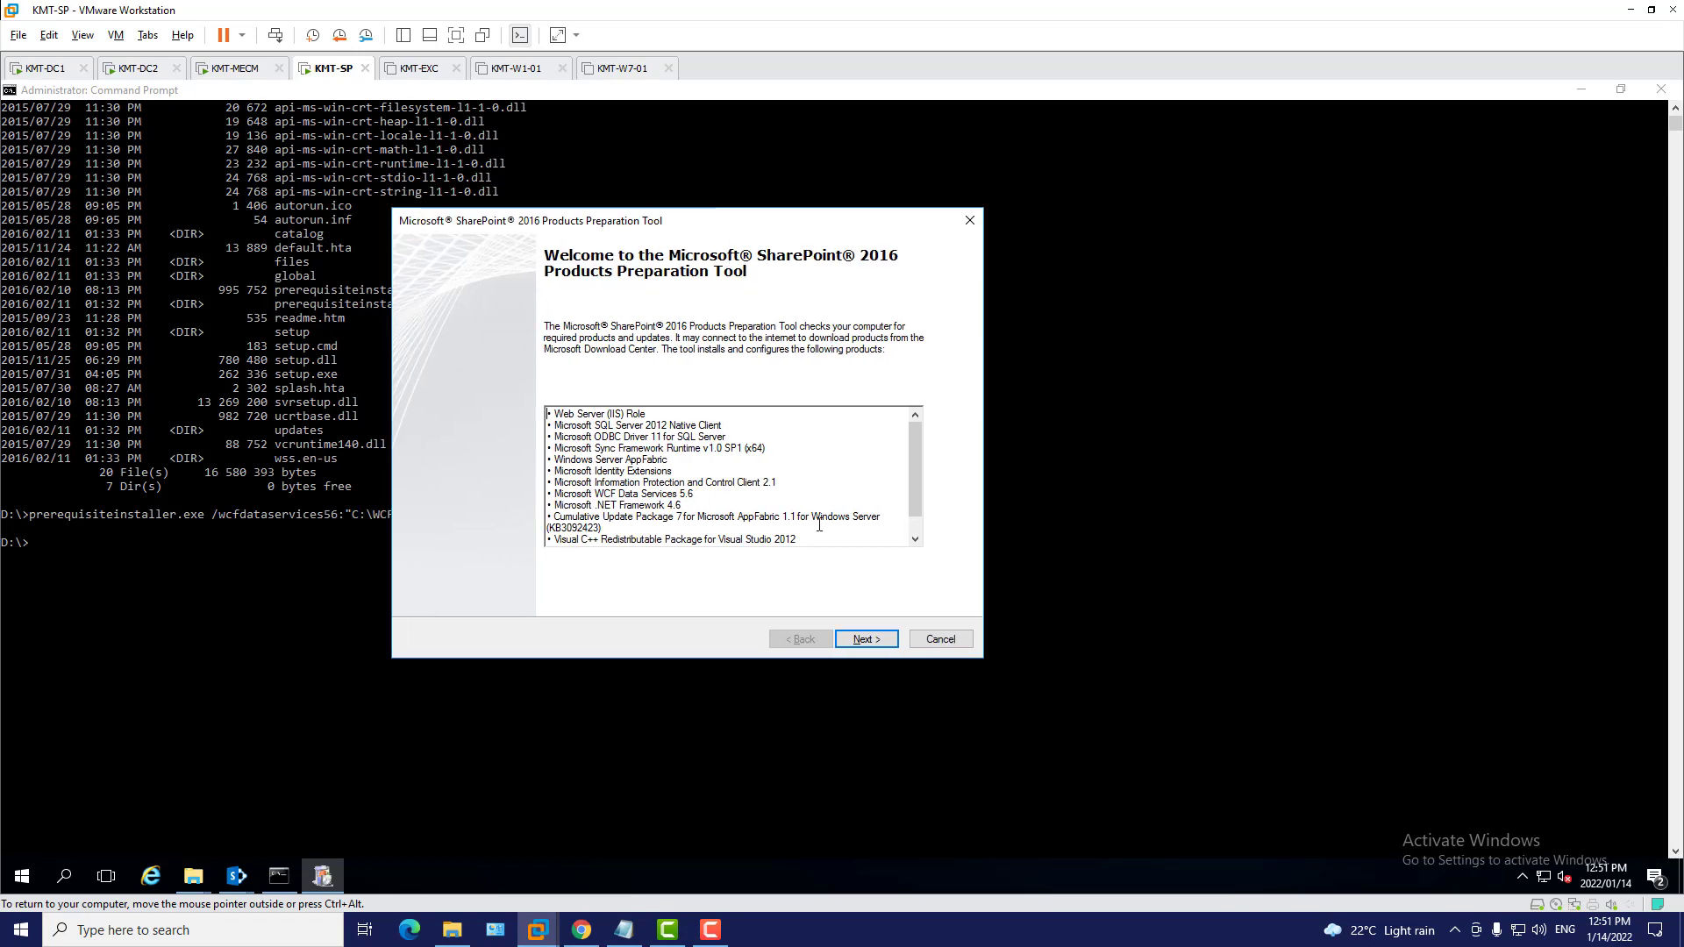
pyautogui.click(871, 639)
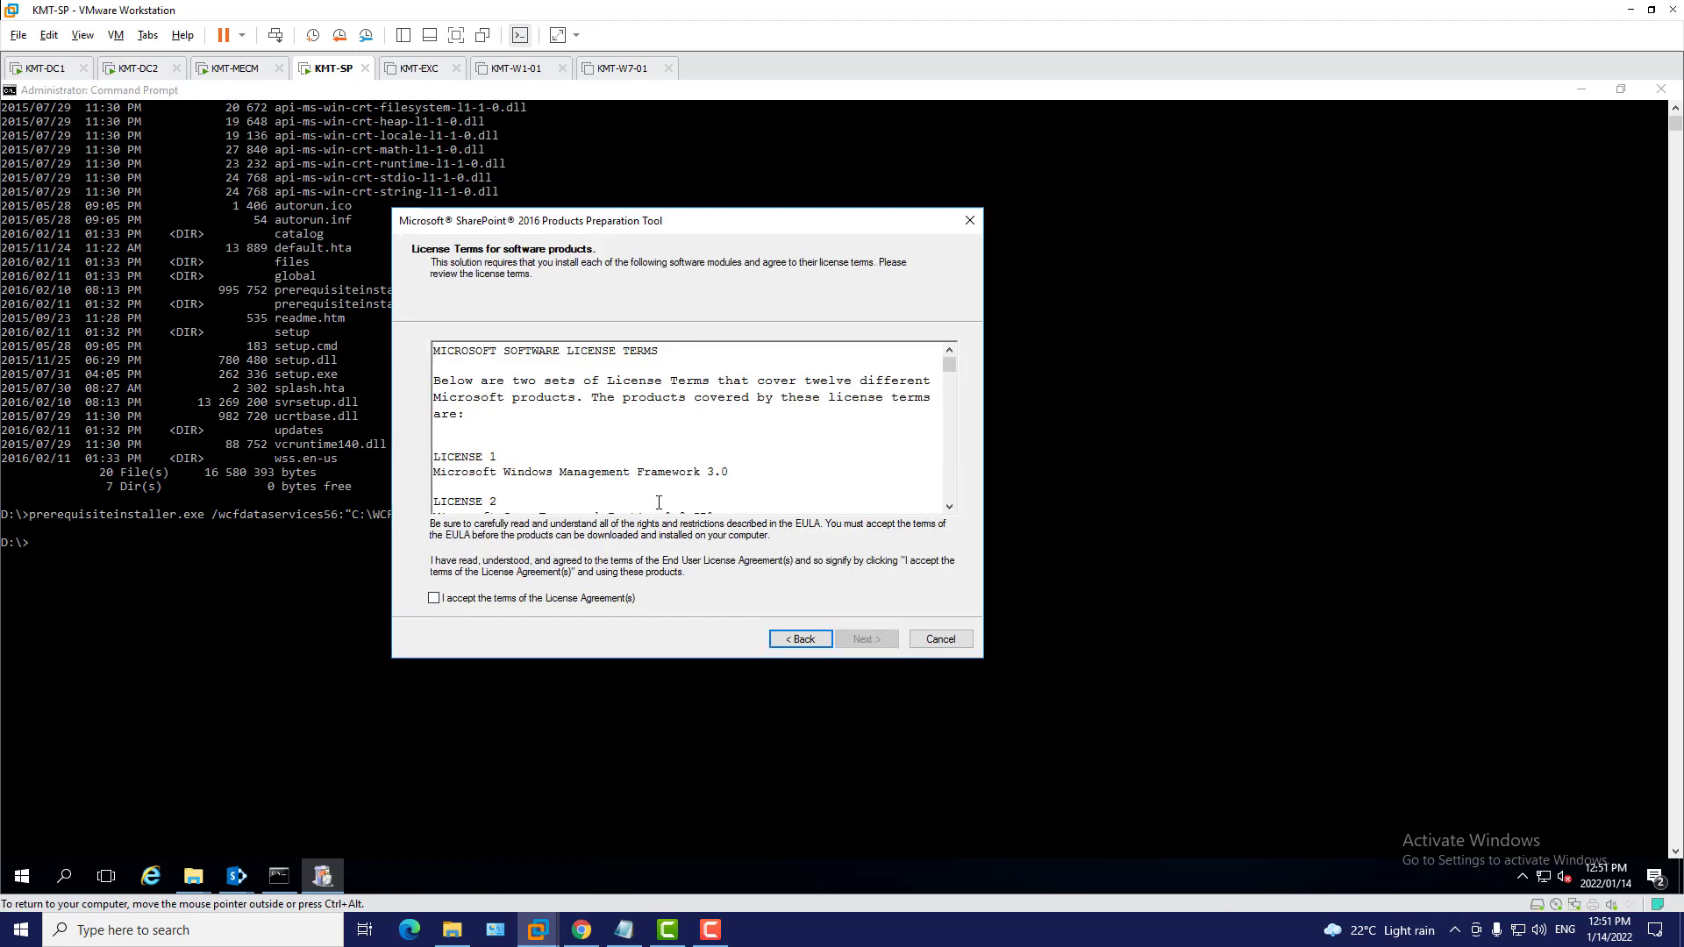
pyautogui.click(587, 597)
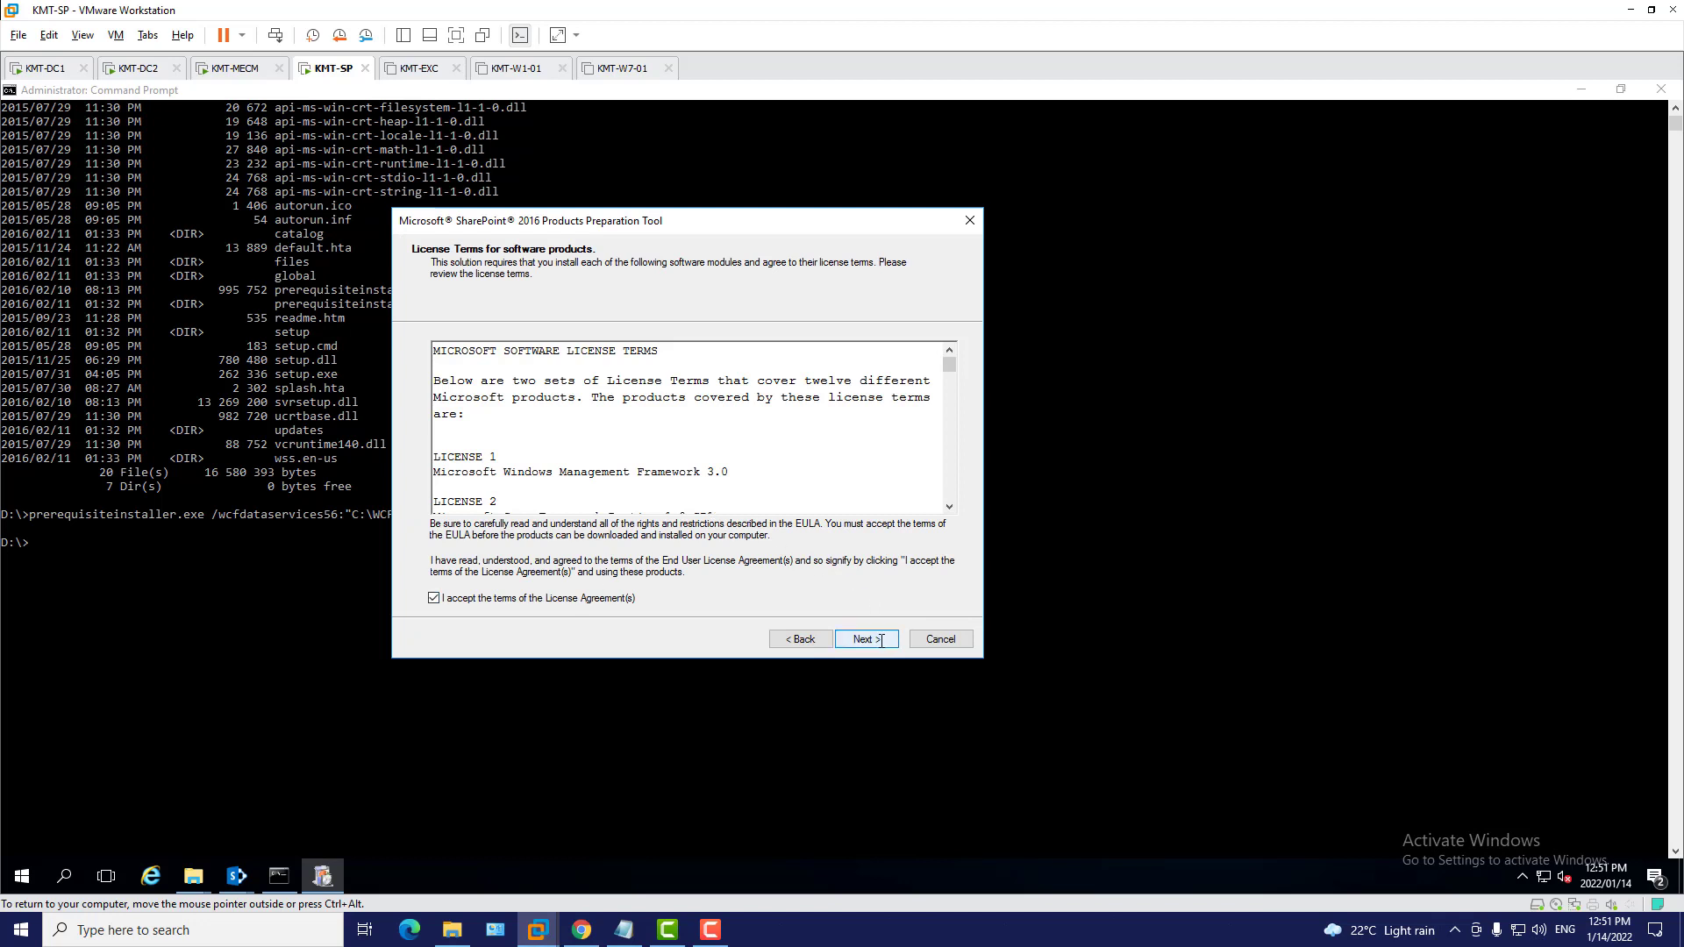
pyautogui.click(882, 641)
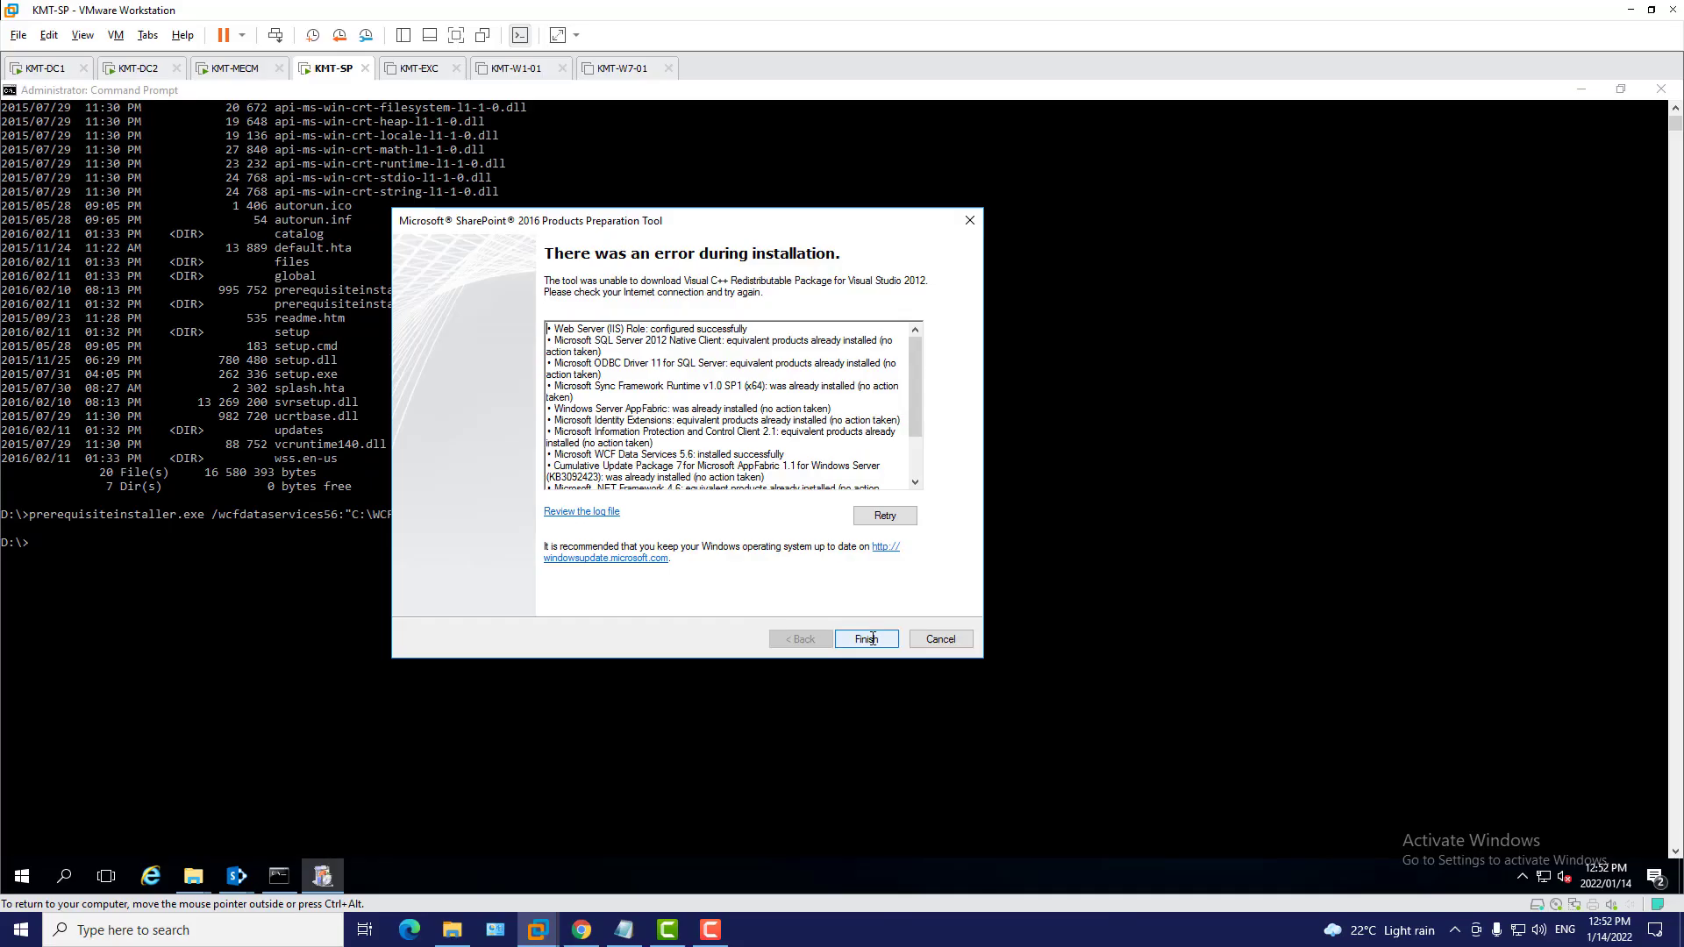
pyautogui.click(867, 640)
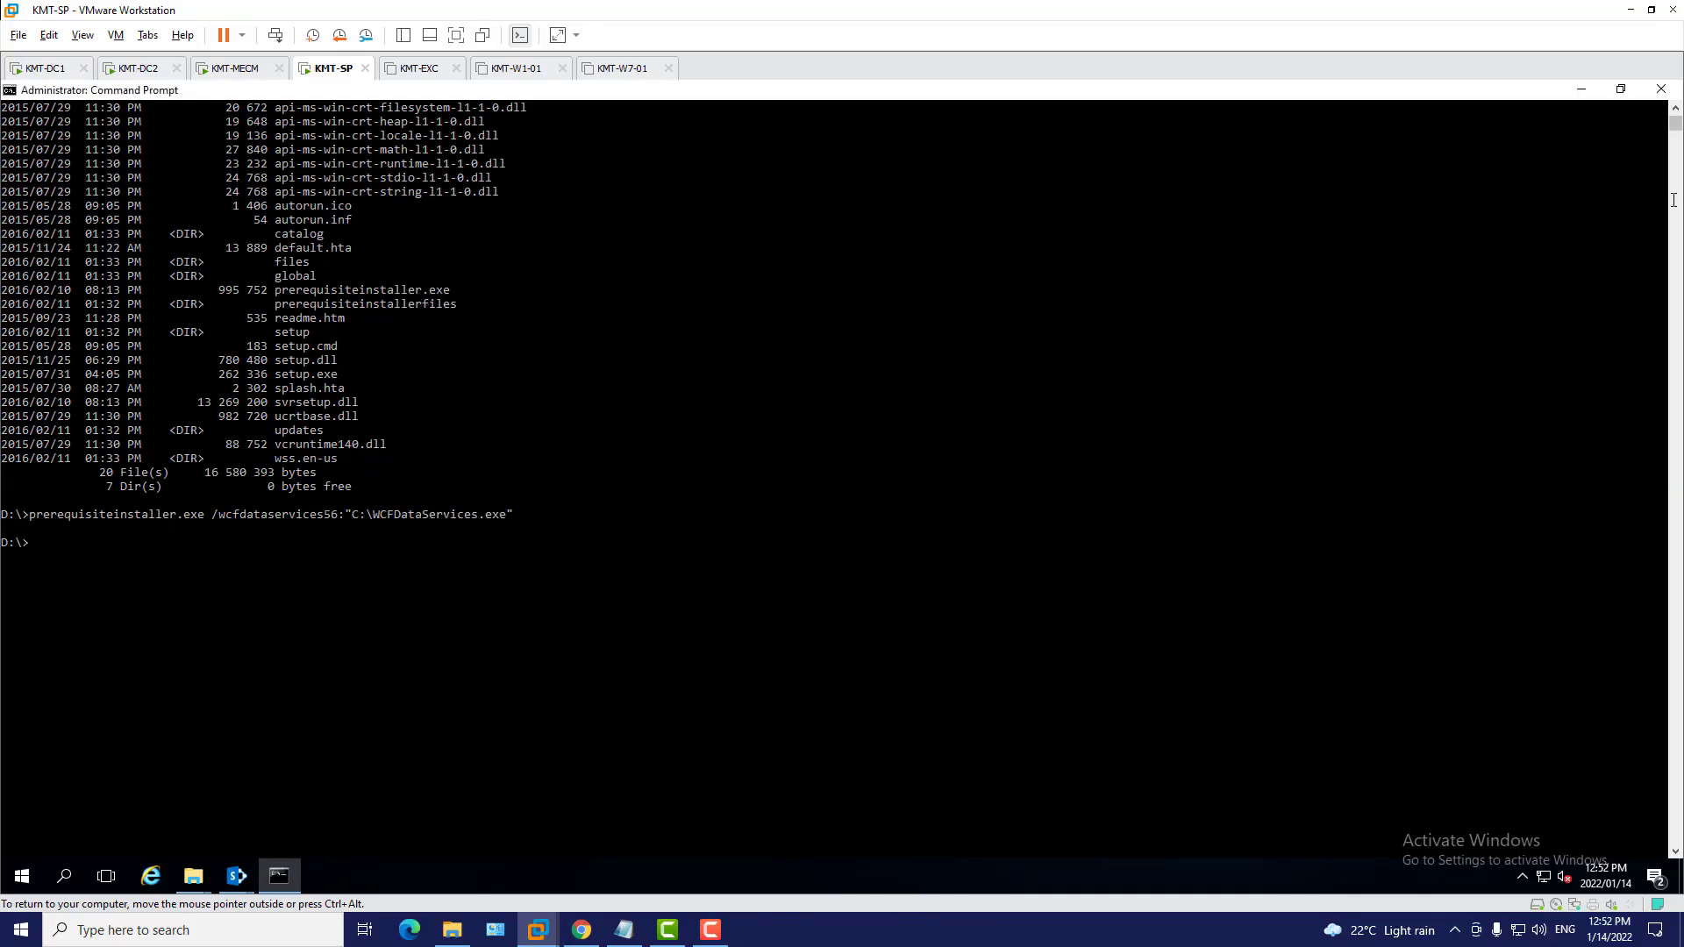
# Close the Command Prompt and Local Disk (C:) windows and bring the Setup Errors dialog to the front
pyautogui.click(1661, 90)
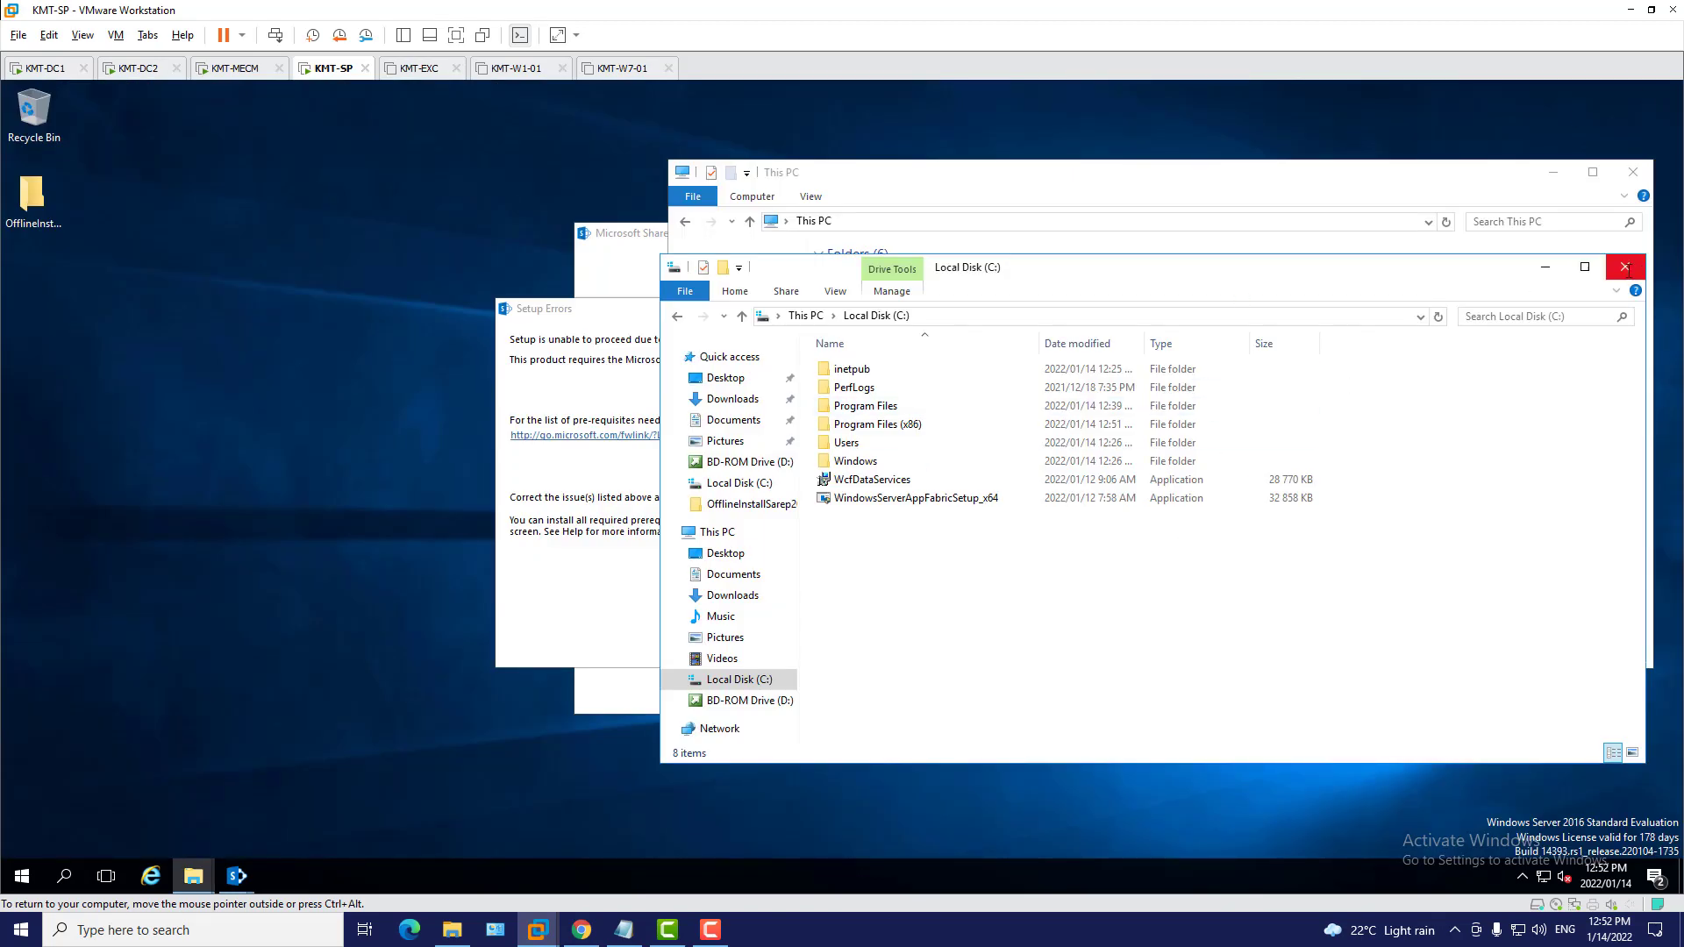
pyautogui.click(1626, 267)
pyautogui.click(636, 322)
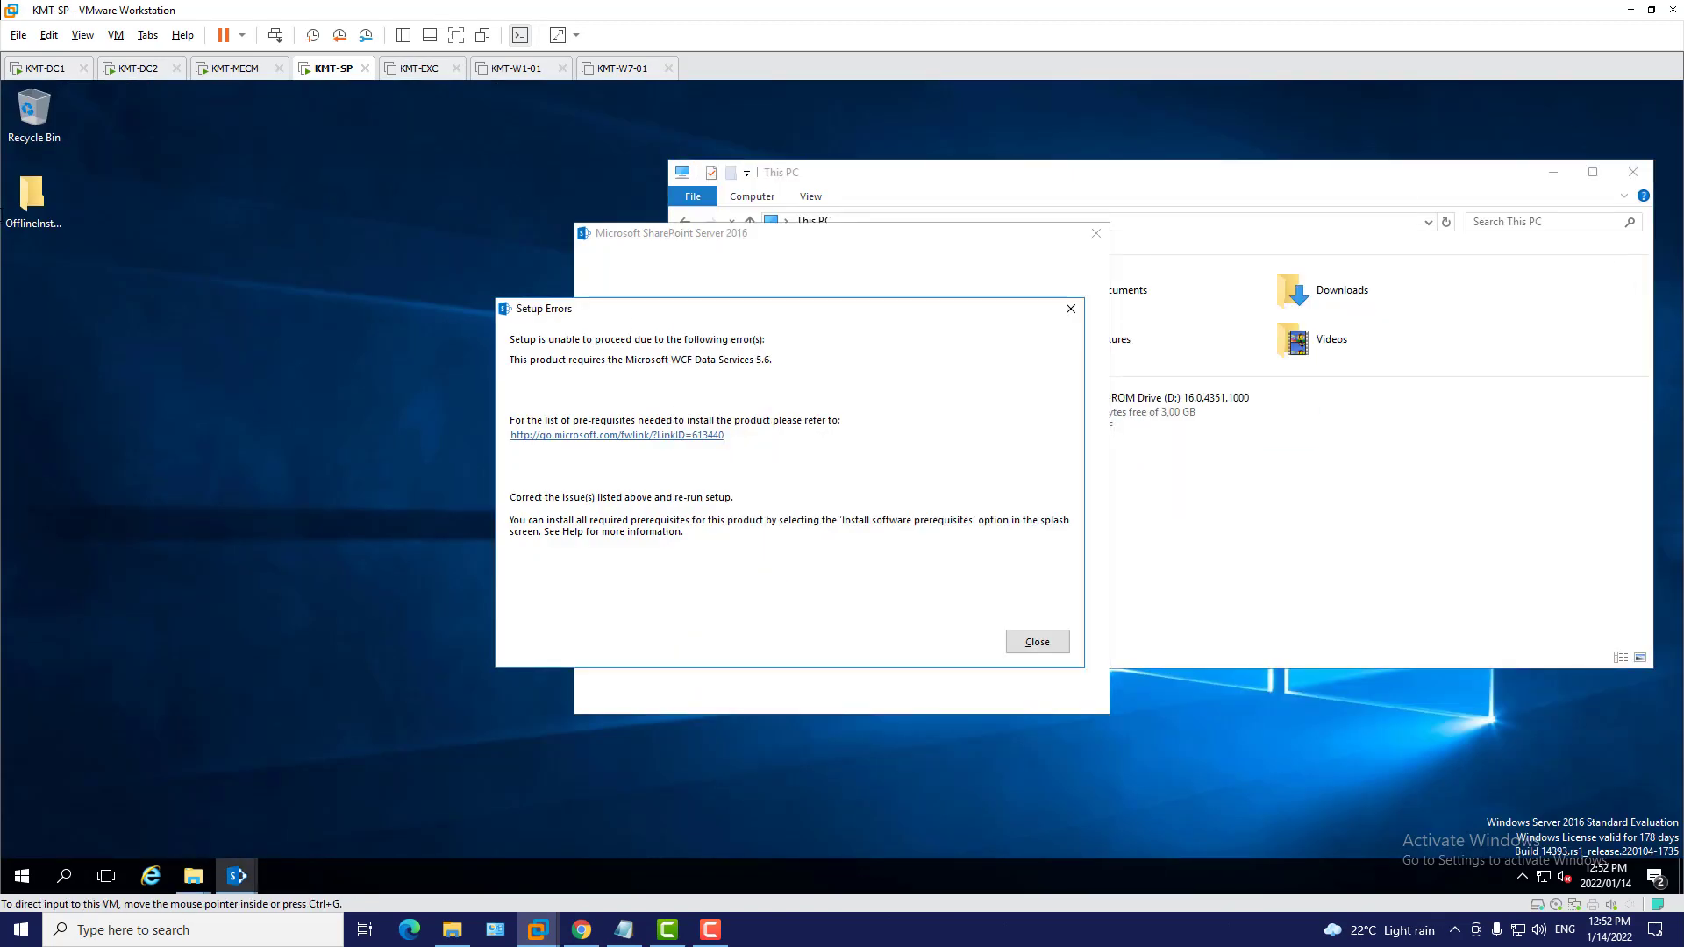
# Install vcredist_x64 from the OfflineInstallSarep2016 desktop folder with its license terms accepted, and close the folder and the Setup Errors dialog
pyautogui.doubleClick(32, 195)
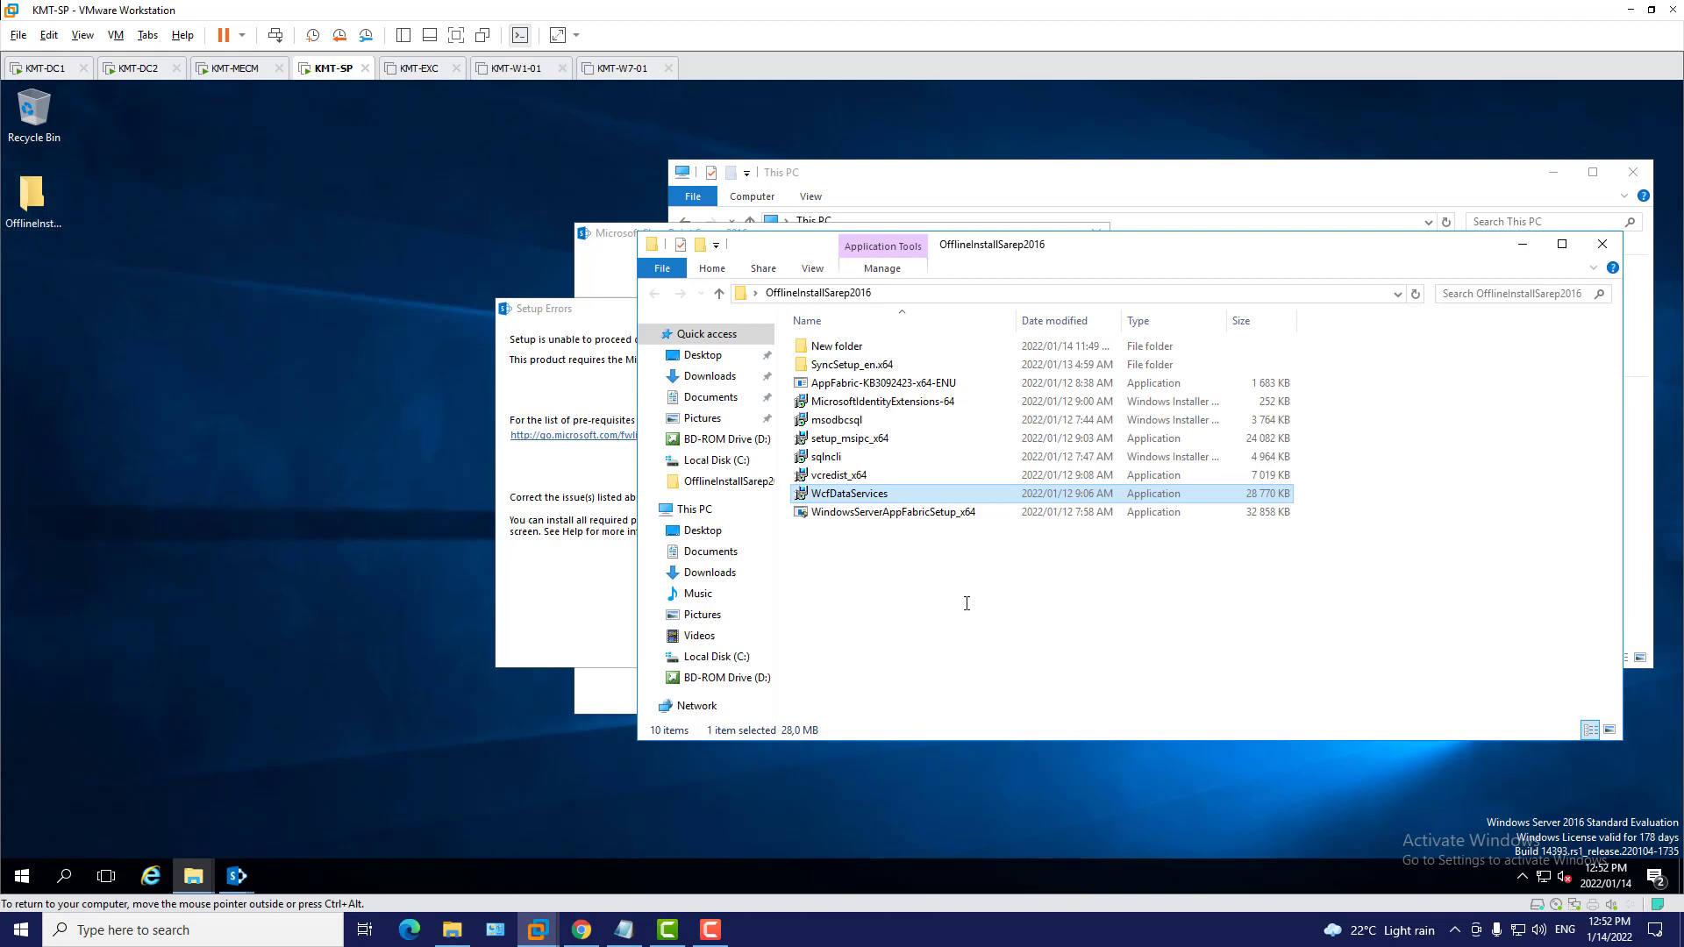
pyautogui.doubleClick(842, 475)
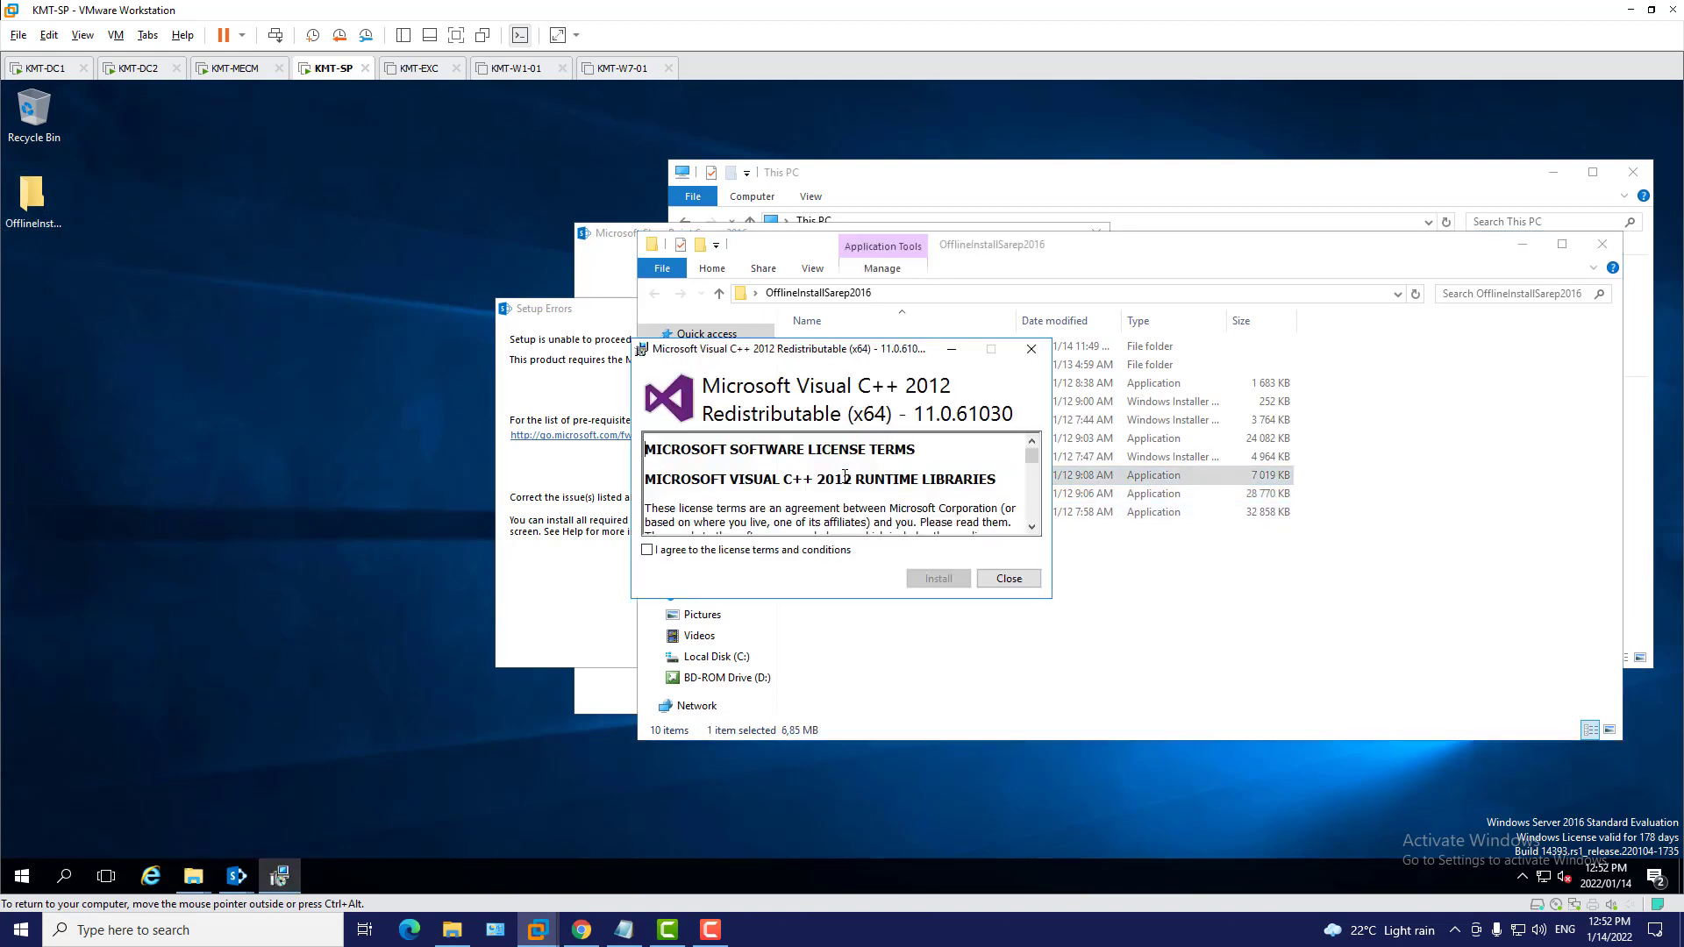
pyautogui.click(647, 550)
pyautogui.click(937, 579)
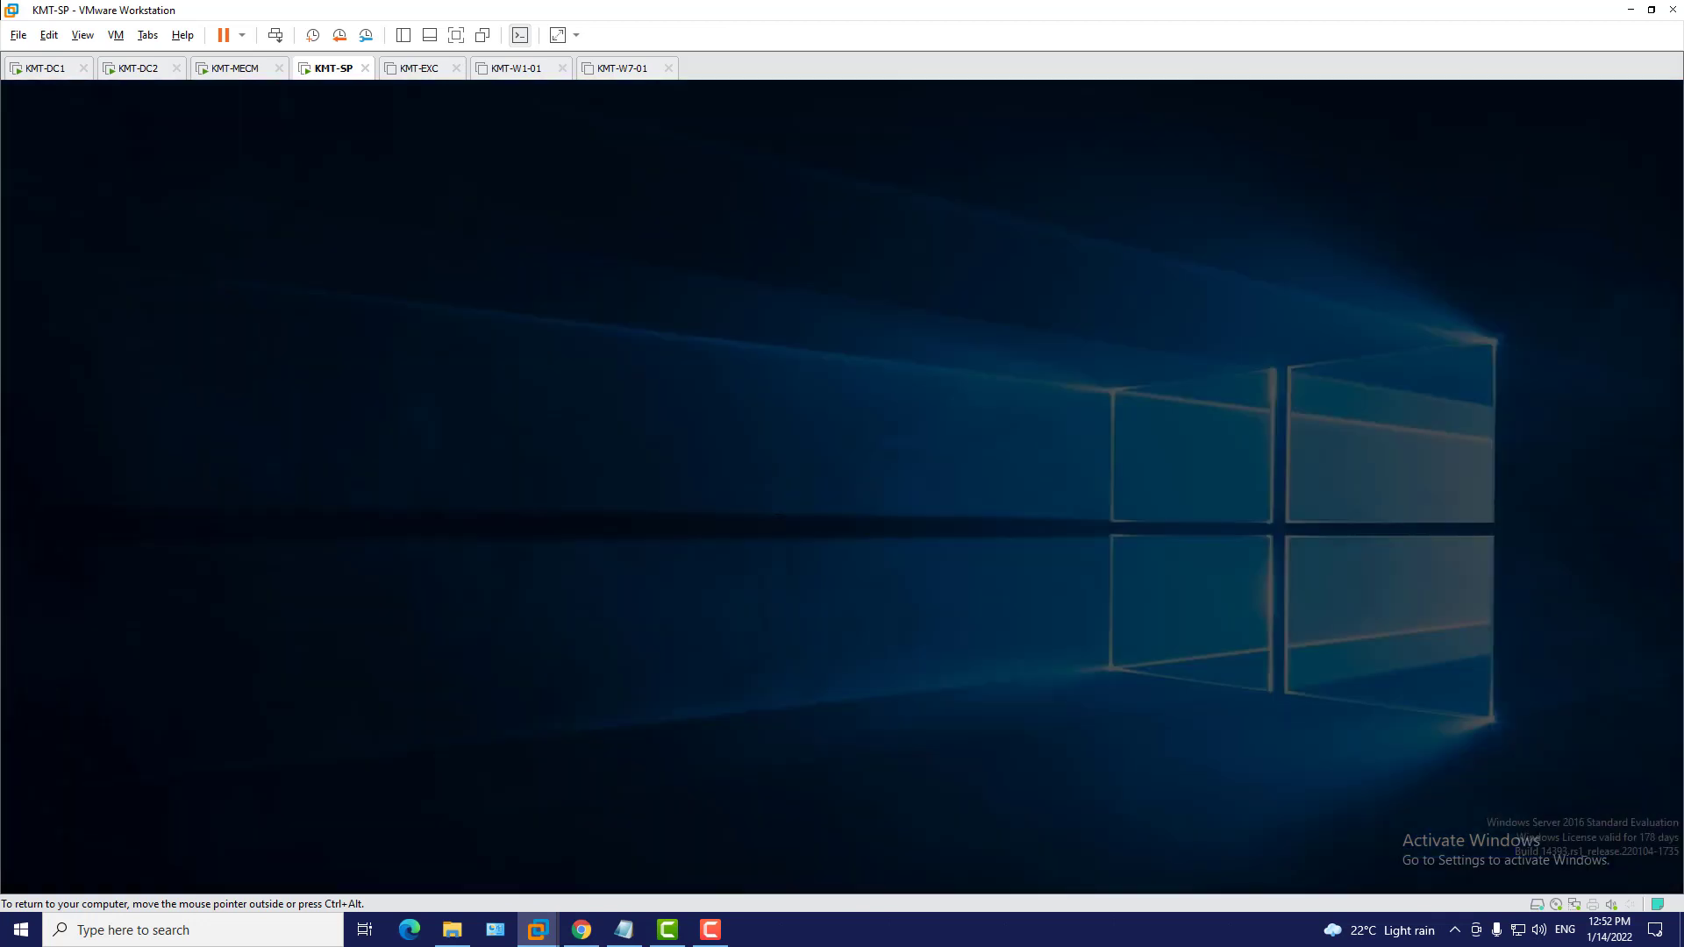
pyautogui.click(804, 590)
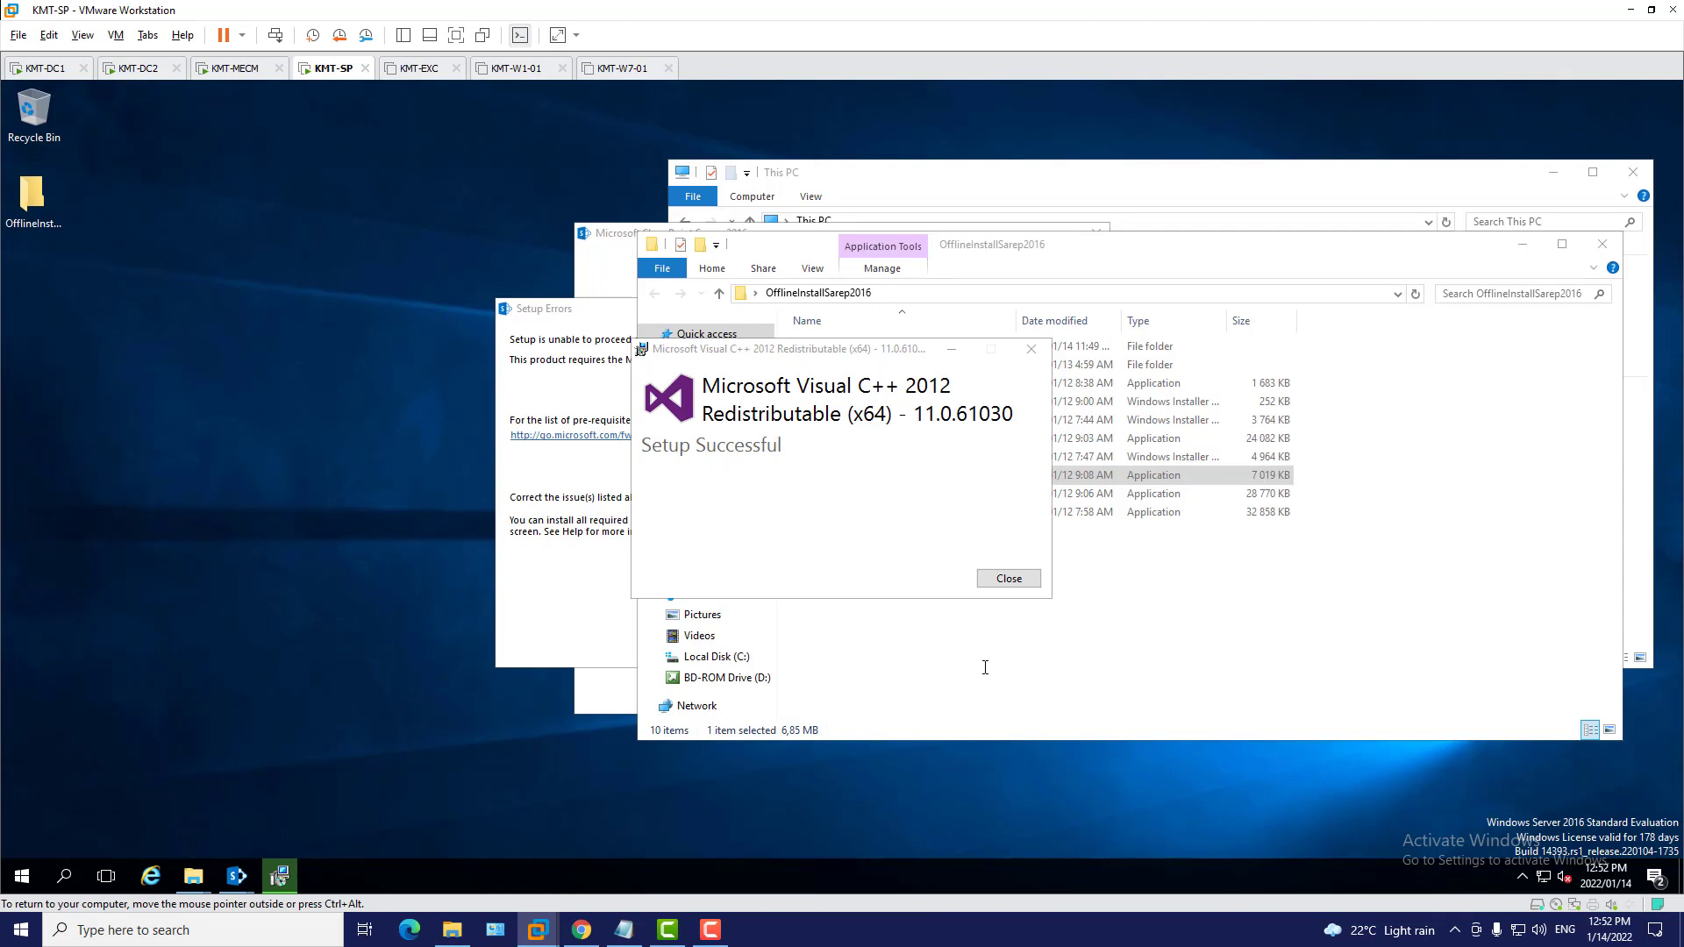
pyautogui.click(1008, 579)
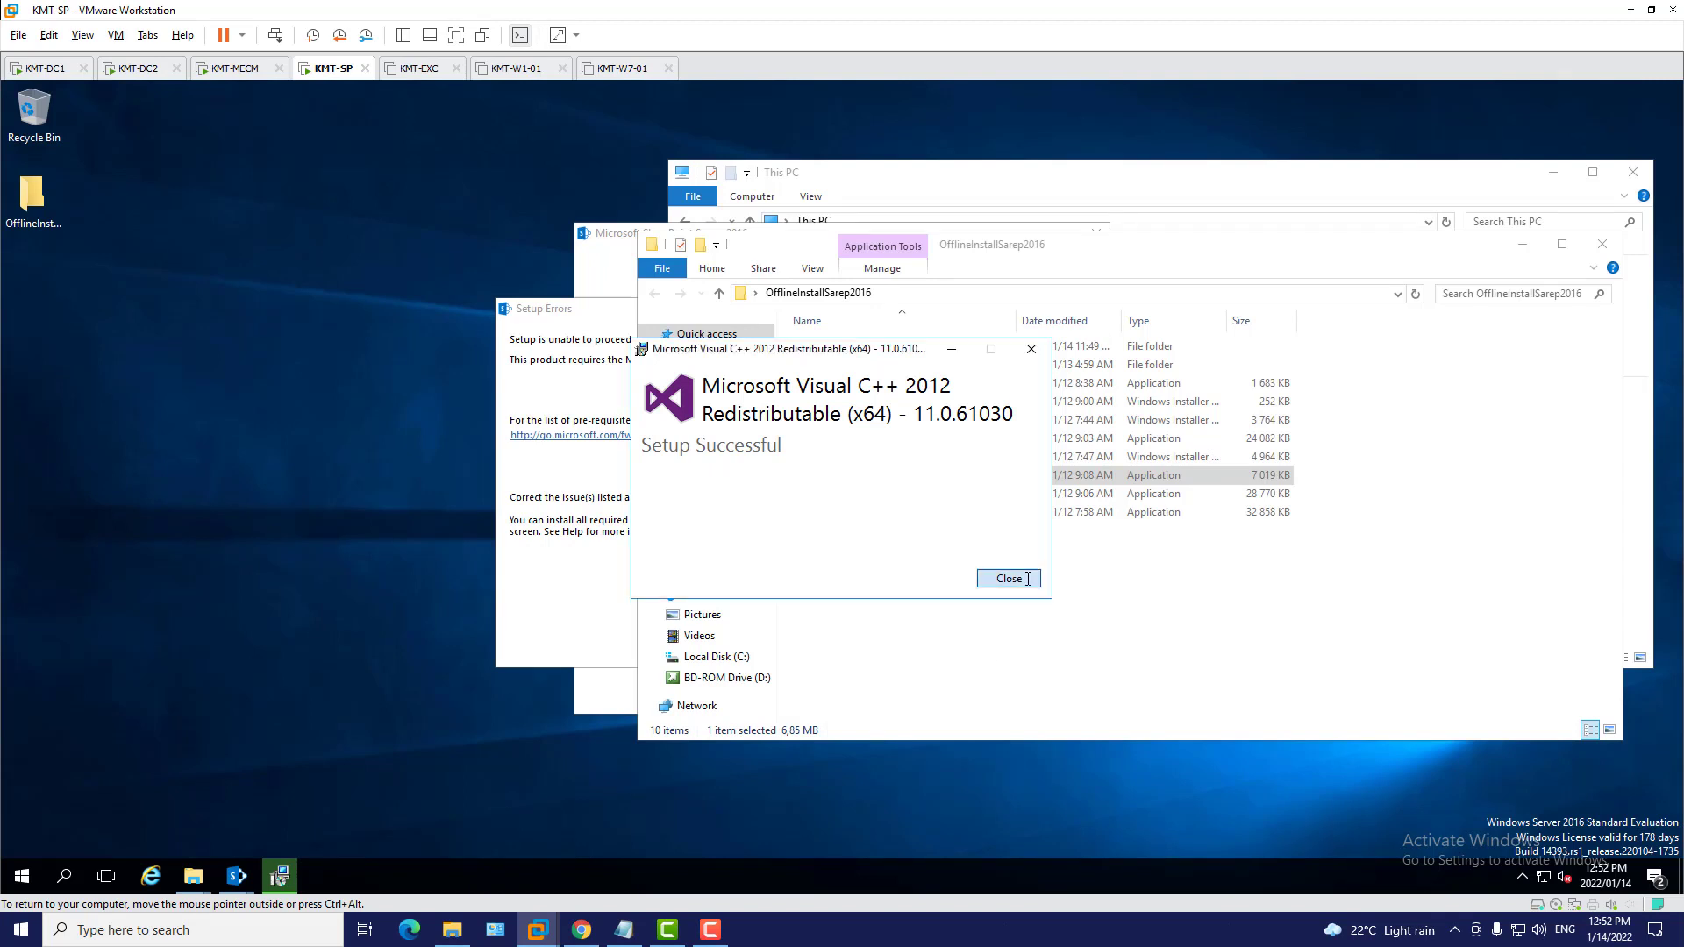
pyautogui.click(1603, 244)
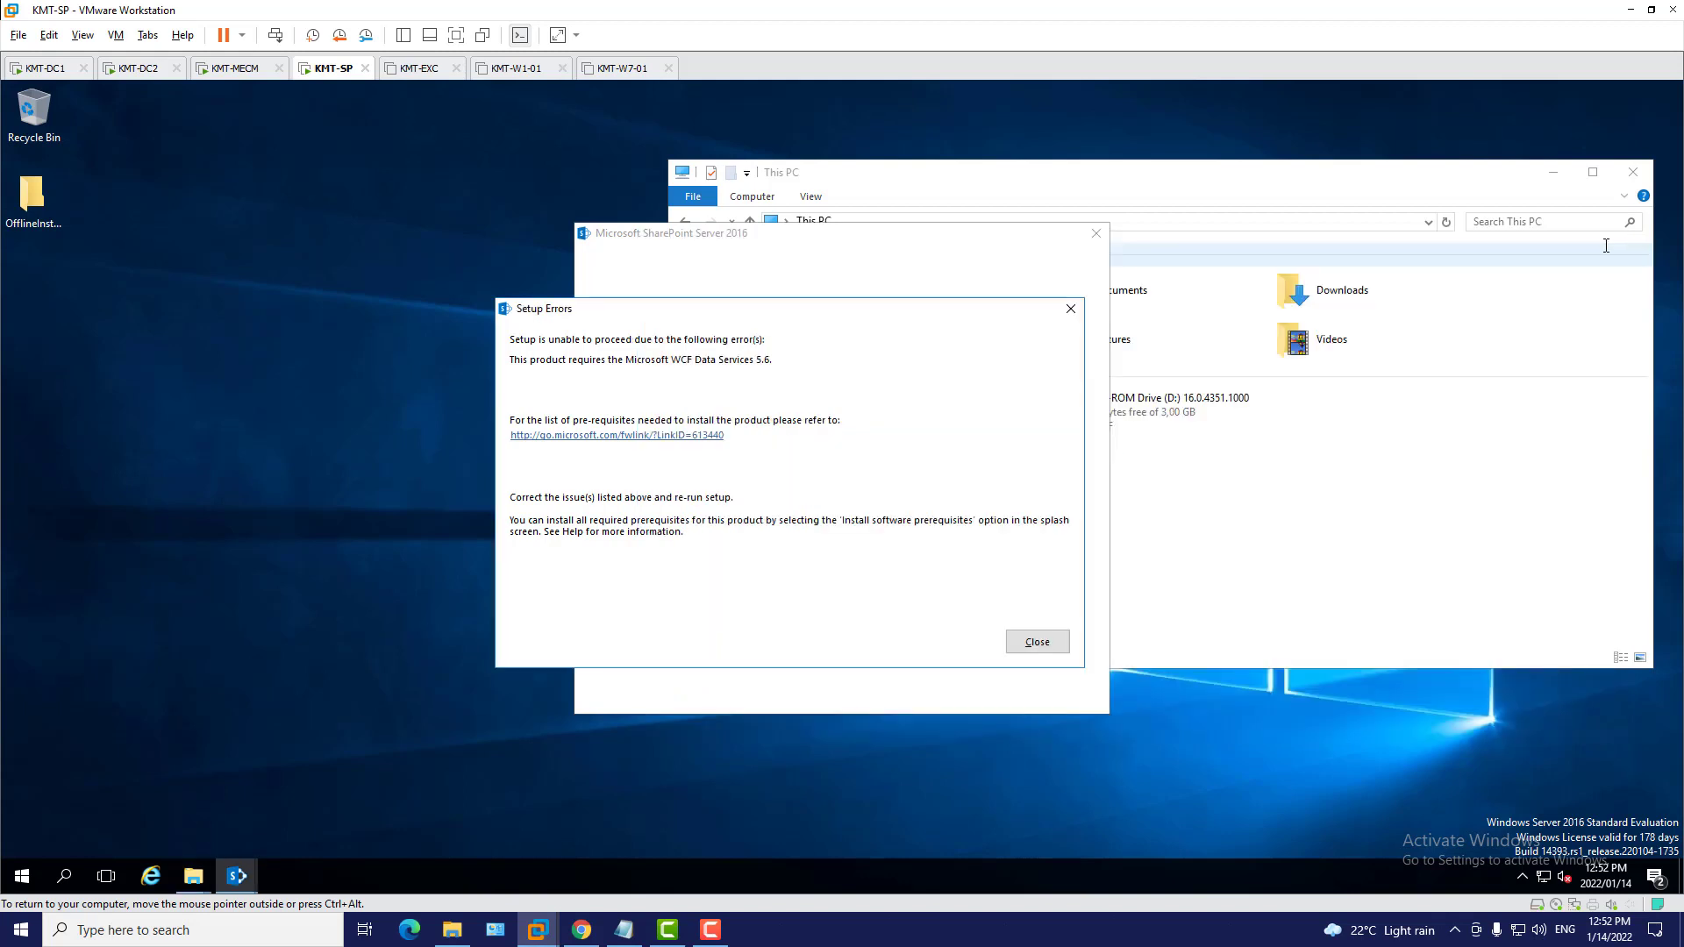
pyautogui.click(1037, 642)
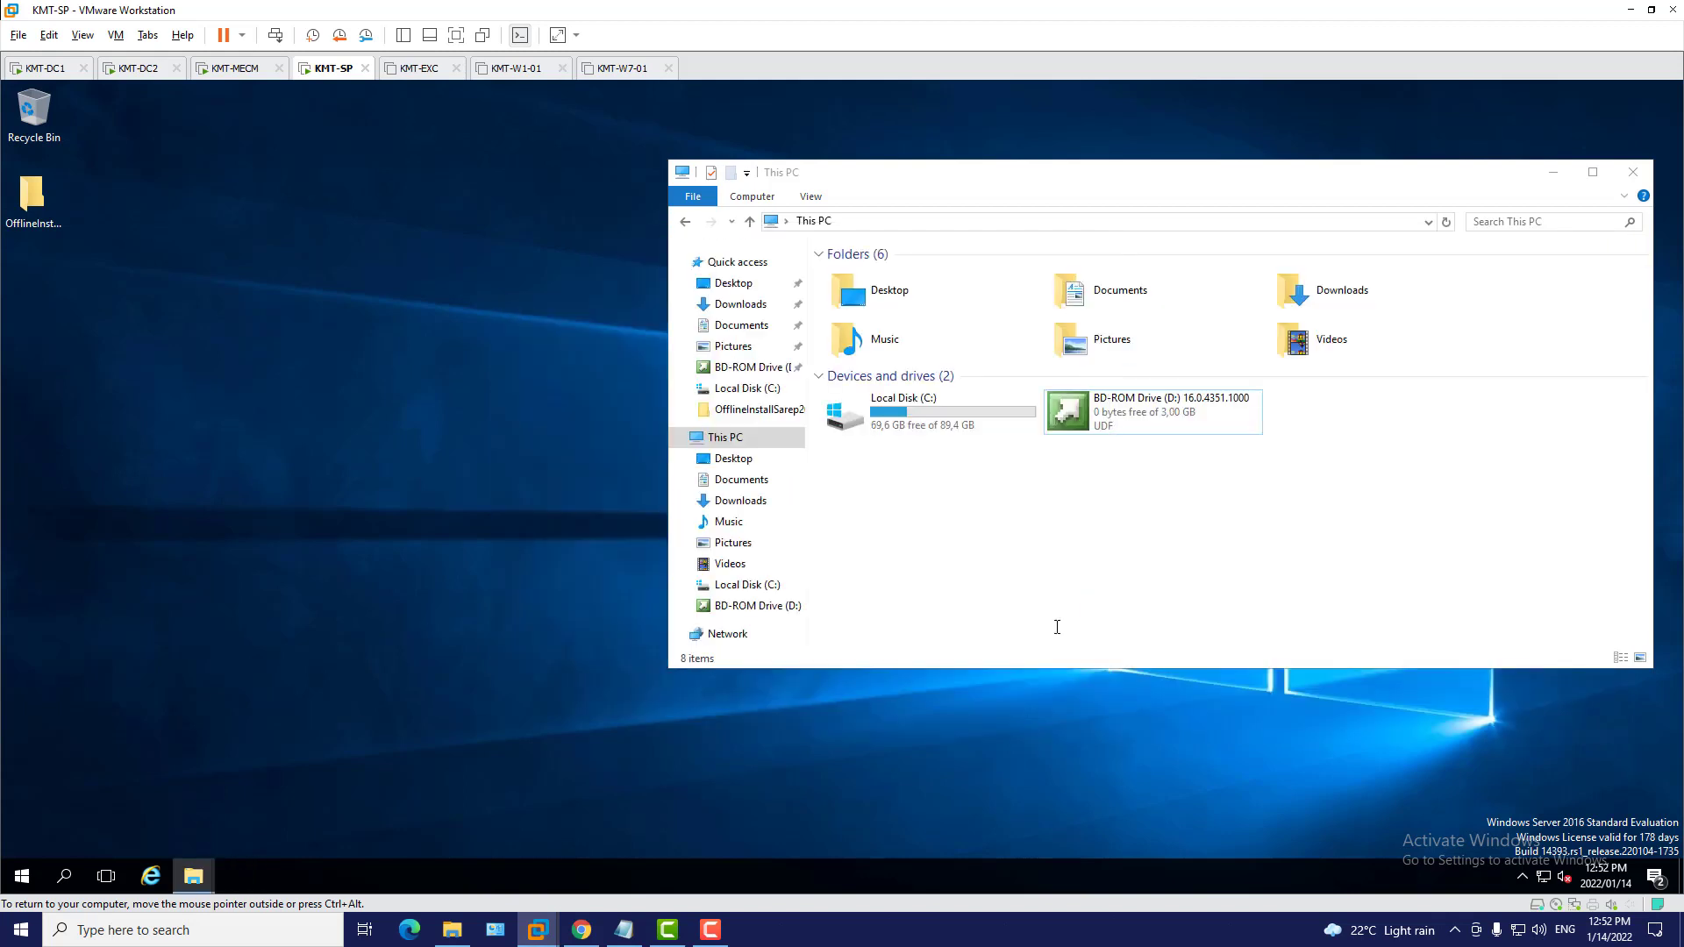
# Open BD-ROM Drive (D:) in a new window and run the setup application to check whether SharePoint's prerequisites are met
pyautogui.rightClick(1186, 424)
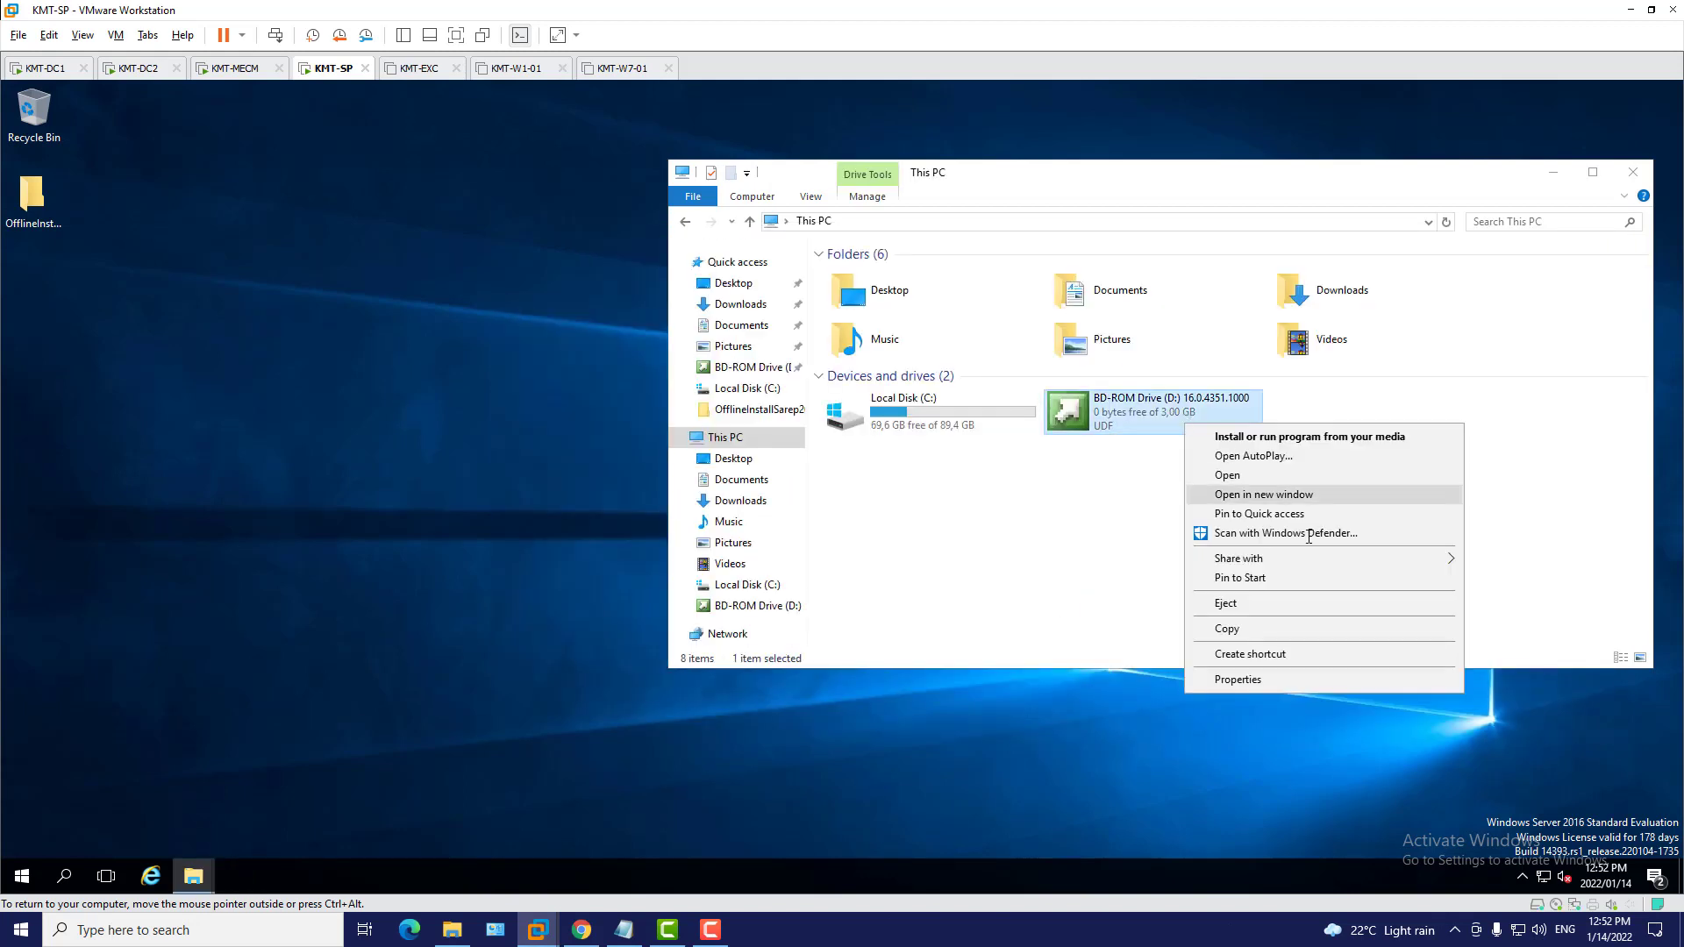
pyautogui.click(1301, 495)
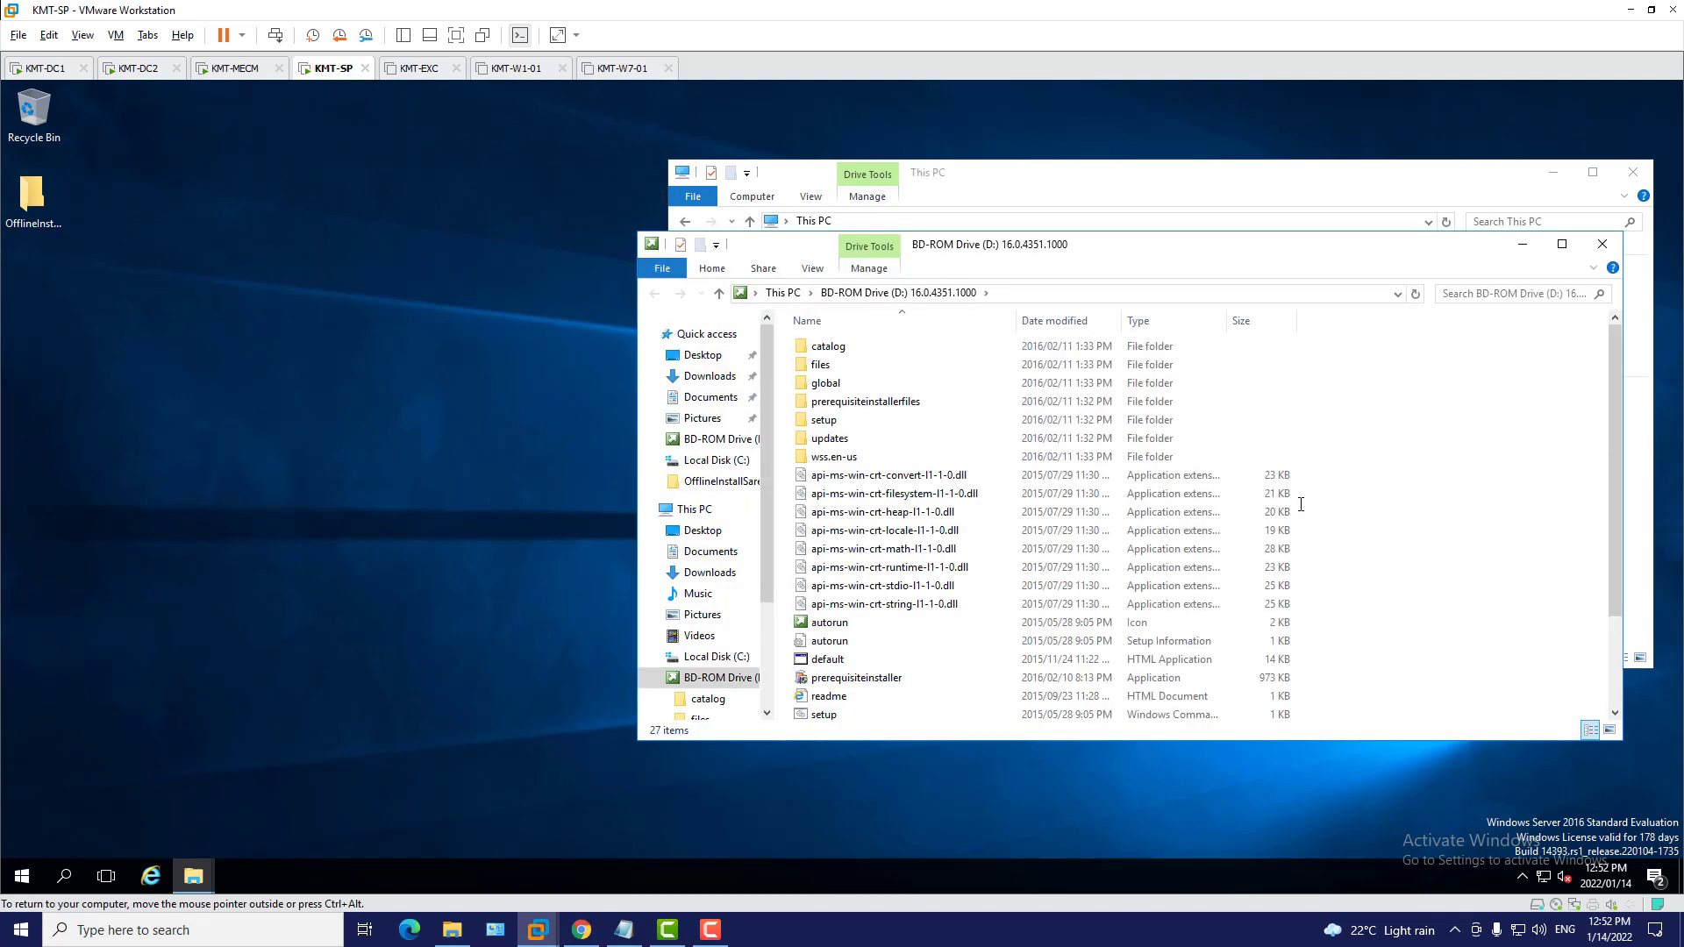
pyautogui.scroll(-2, 1615, 553)
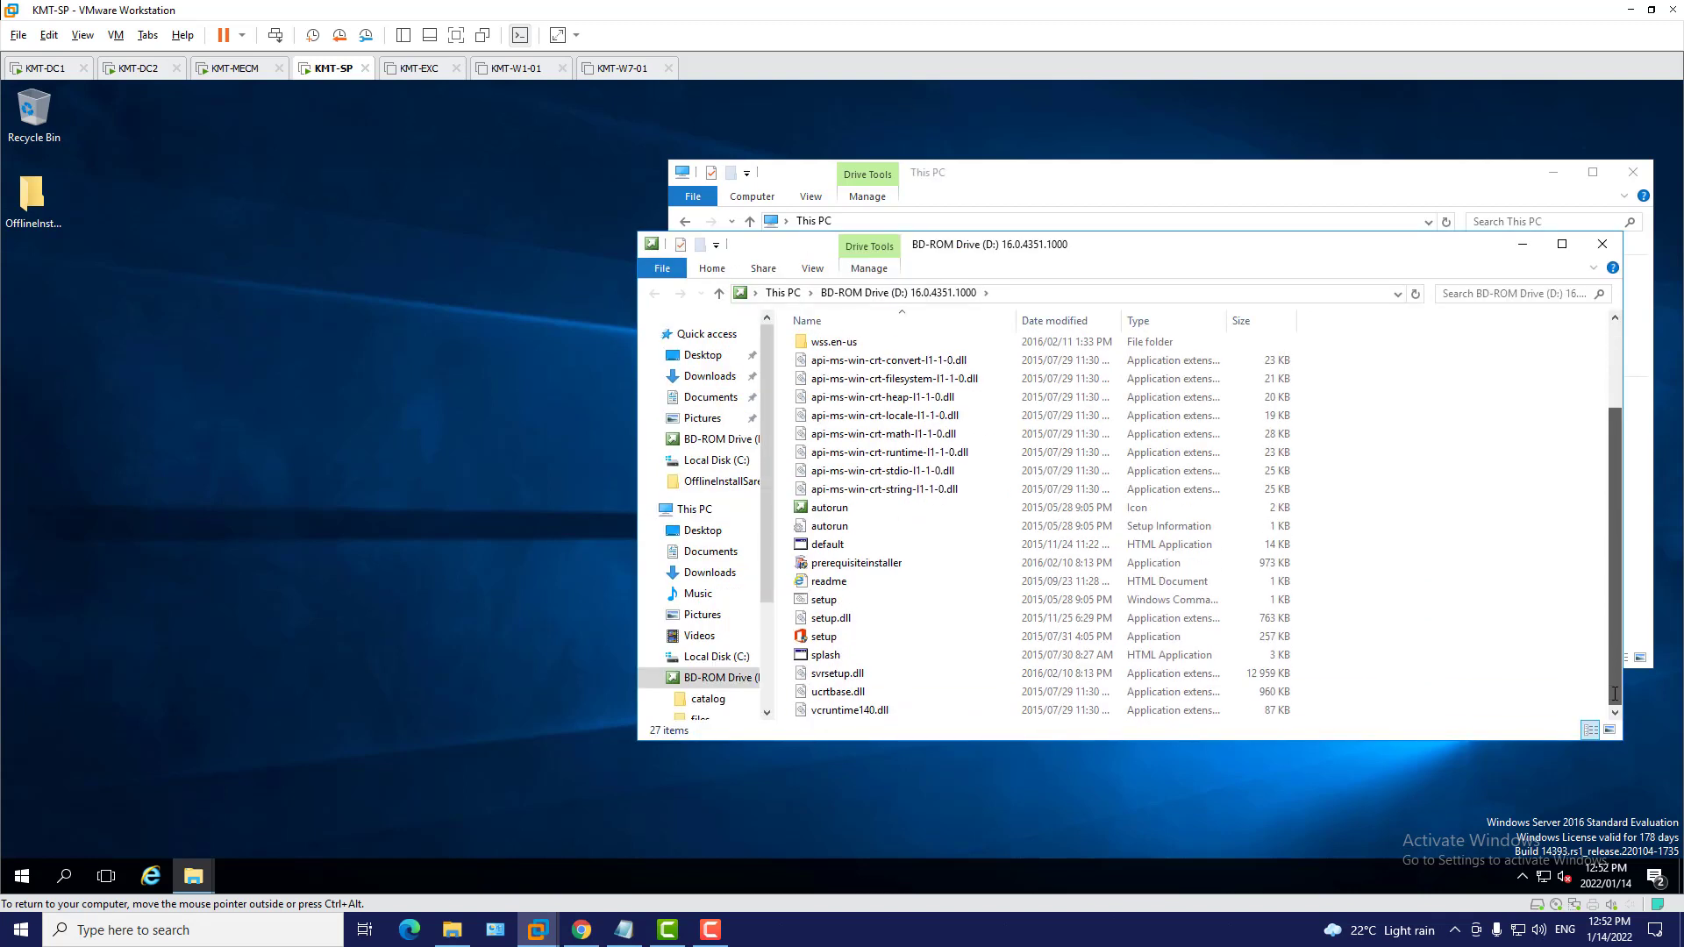
pyautogui.doubleClick(1036, 636)
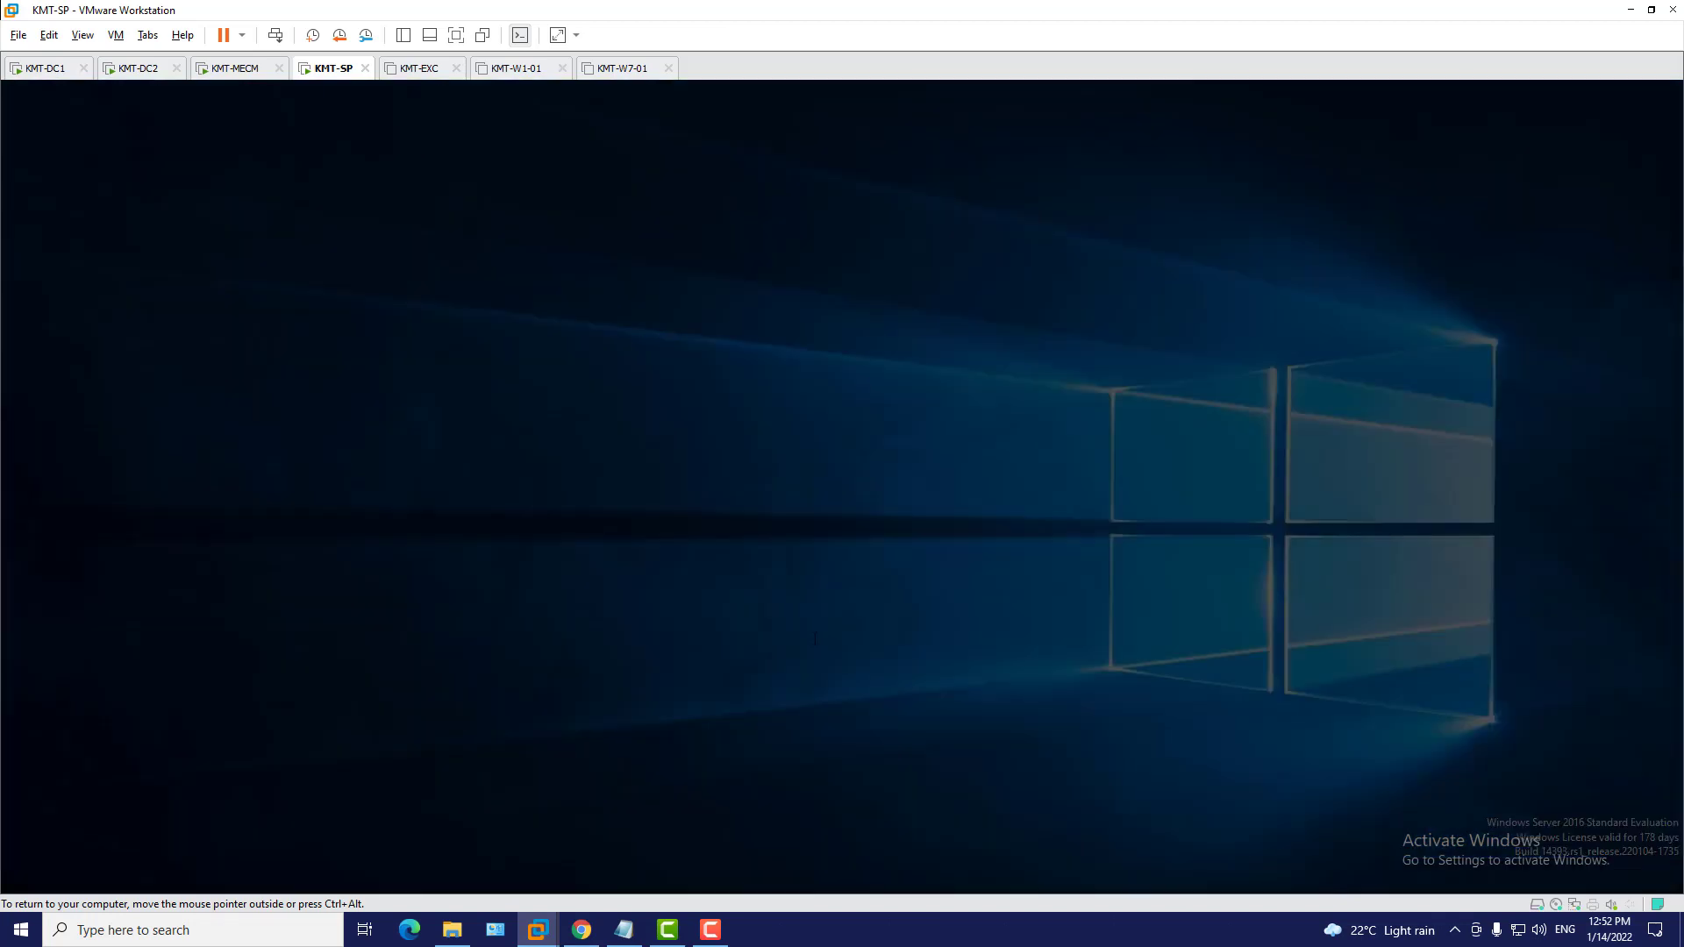
pyautogui.click(752, 598)
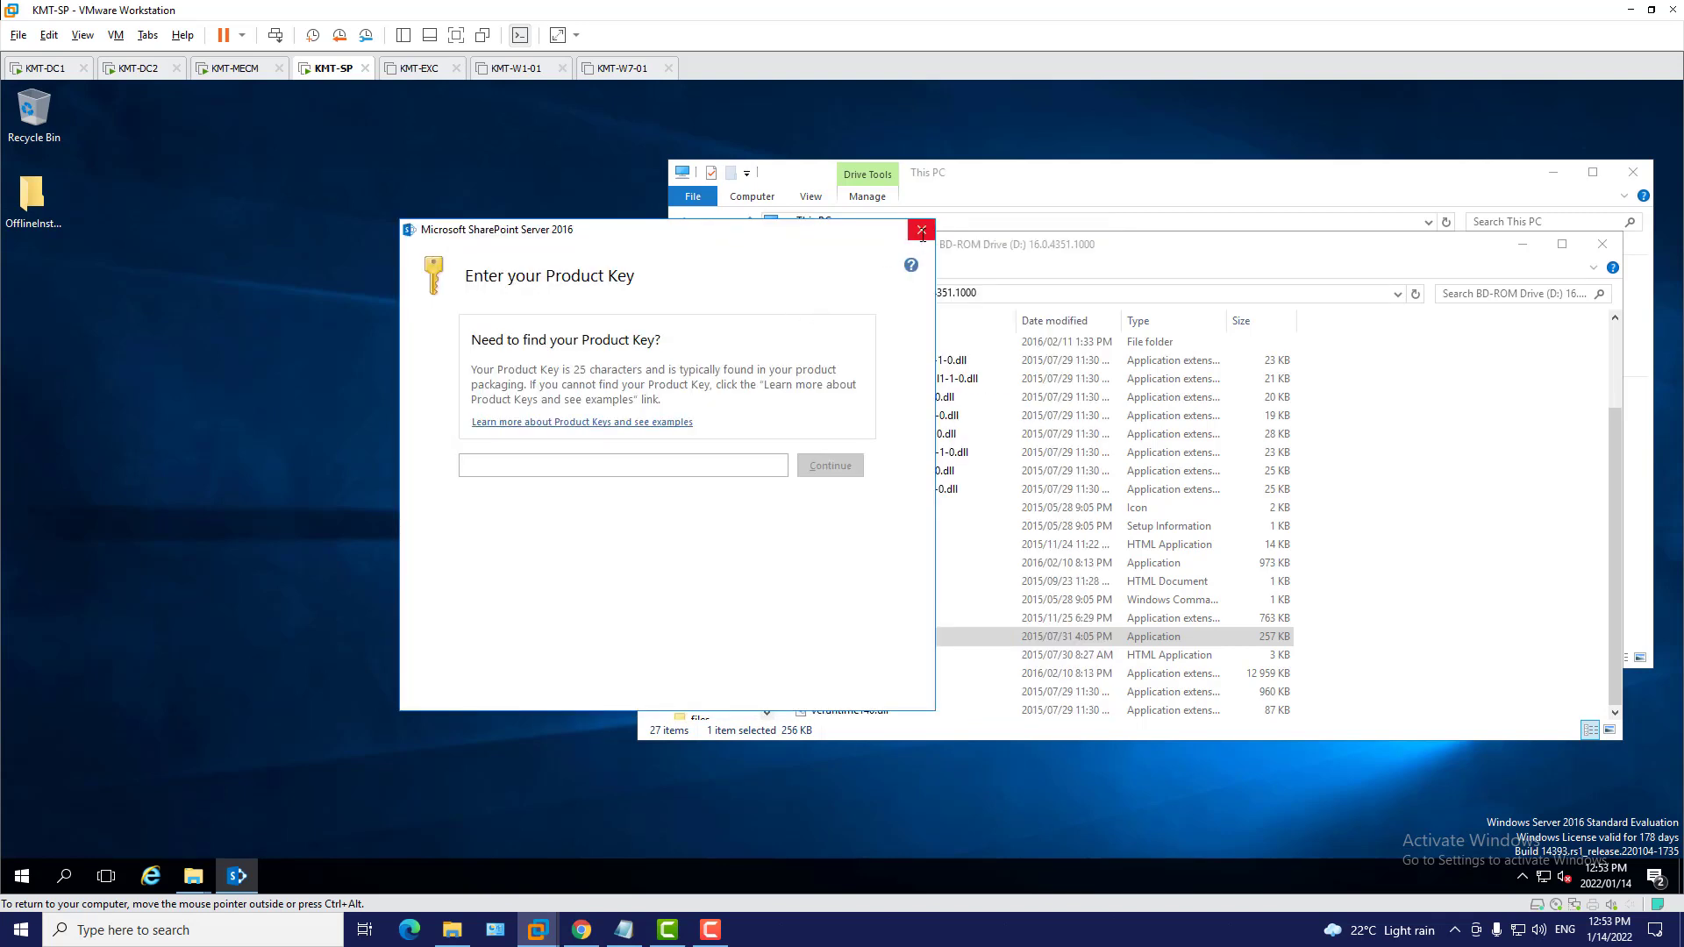
# Cancel the Microsoft SharePoint Server 2016 setup and close both File Explorer windows
pyautogui.click(922, 231)
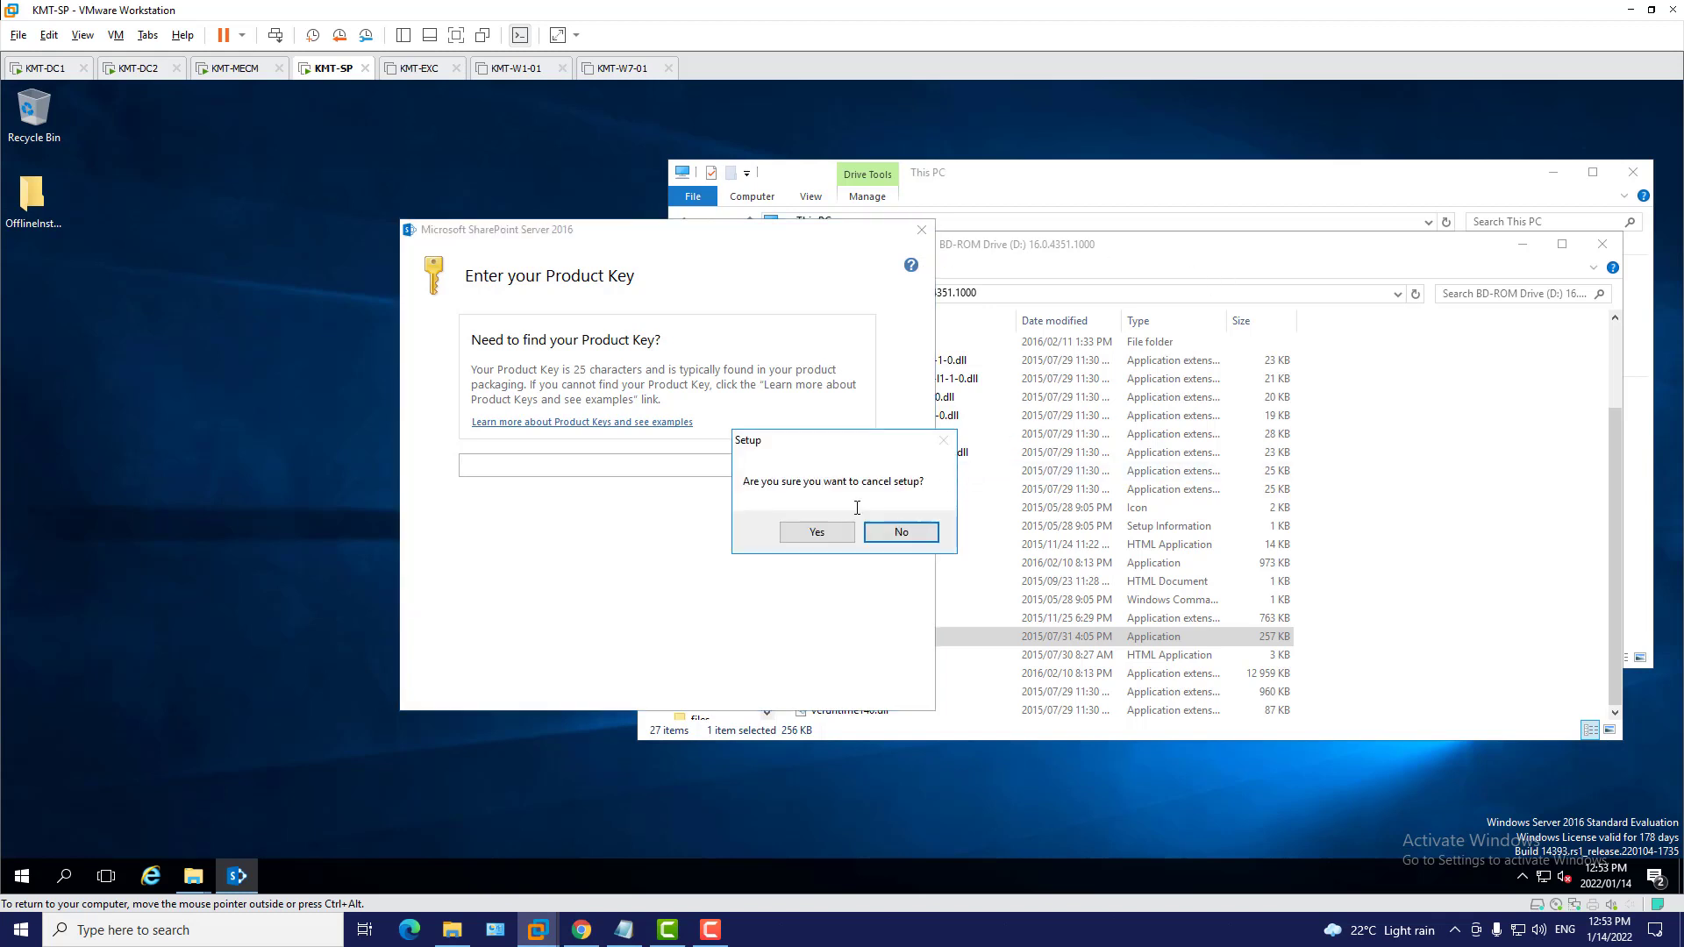
pyautogui.click(817, 532)
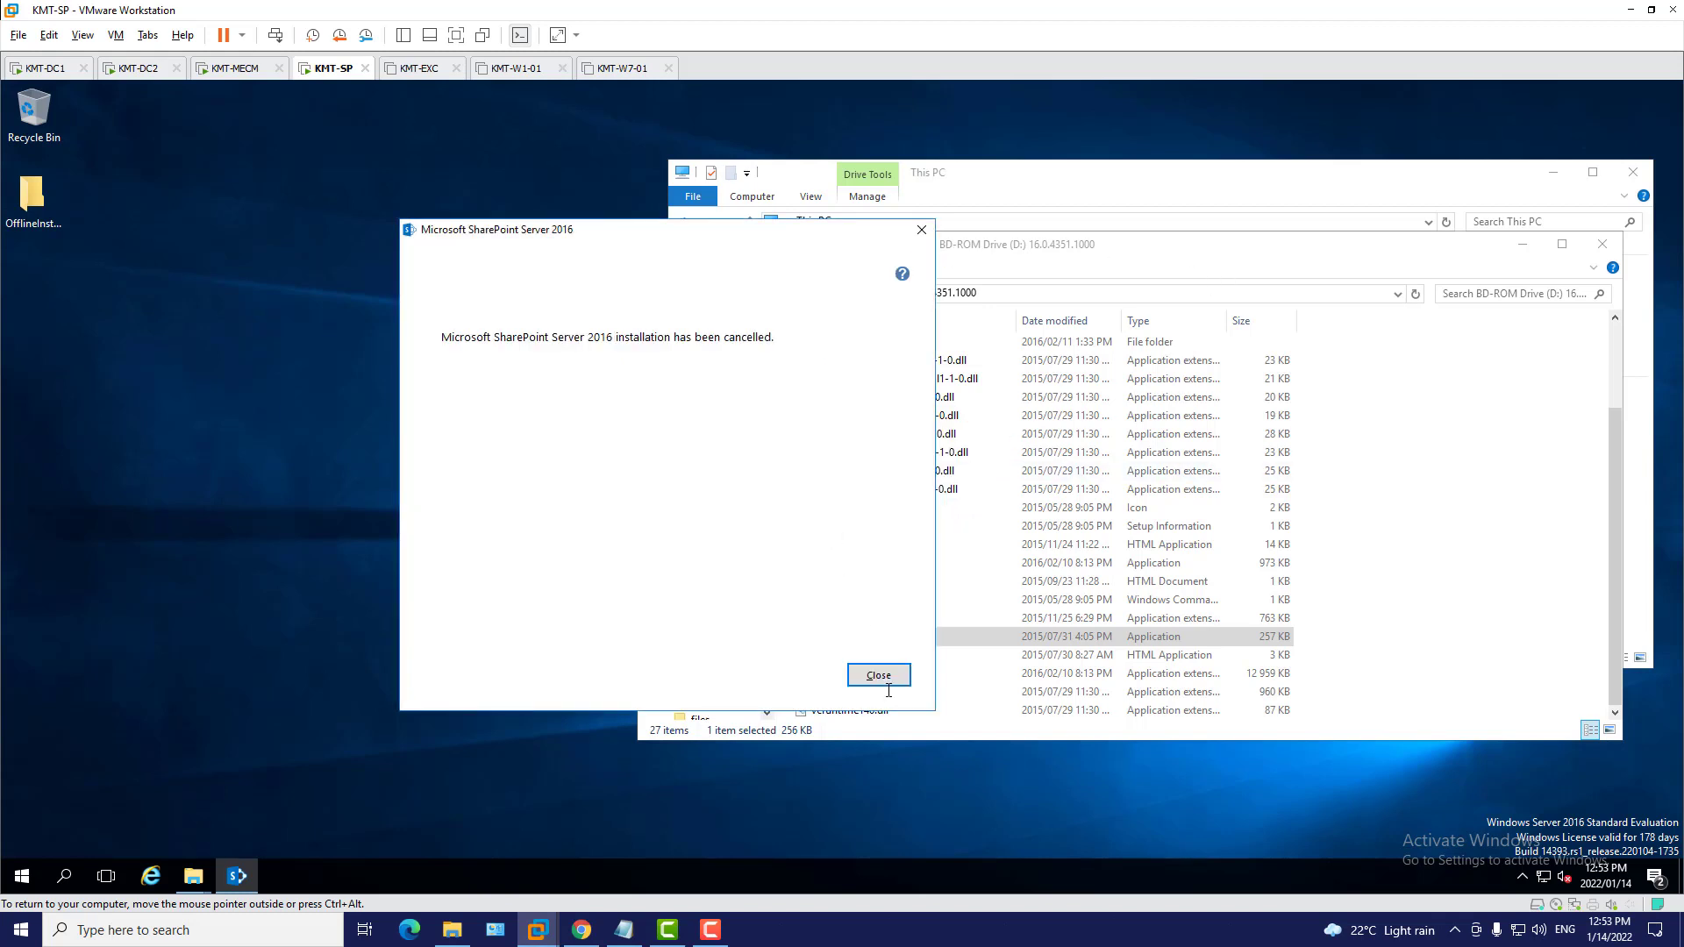
pyautogui.click(878, 679)
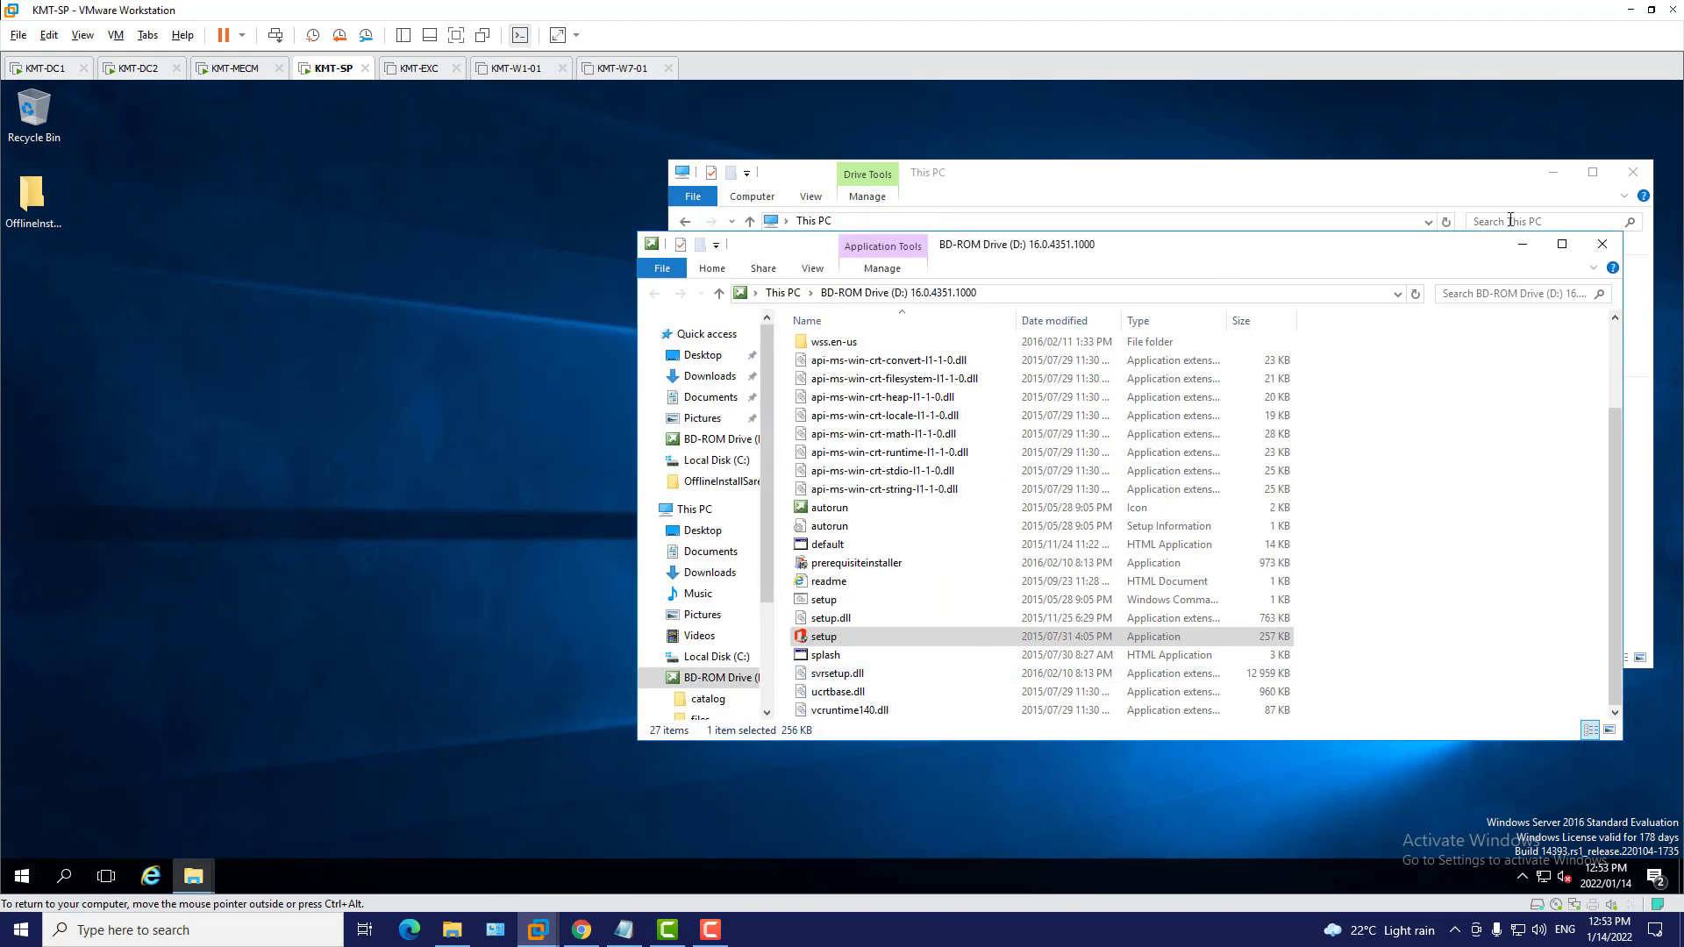
pyautogui.click(1603, 244)
pyautogui.click(1631, 172)
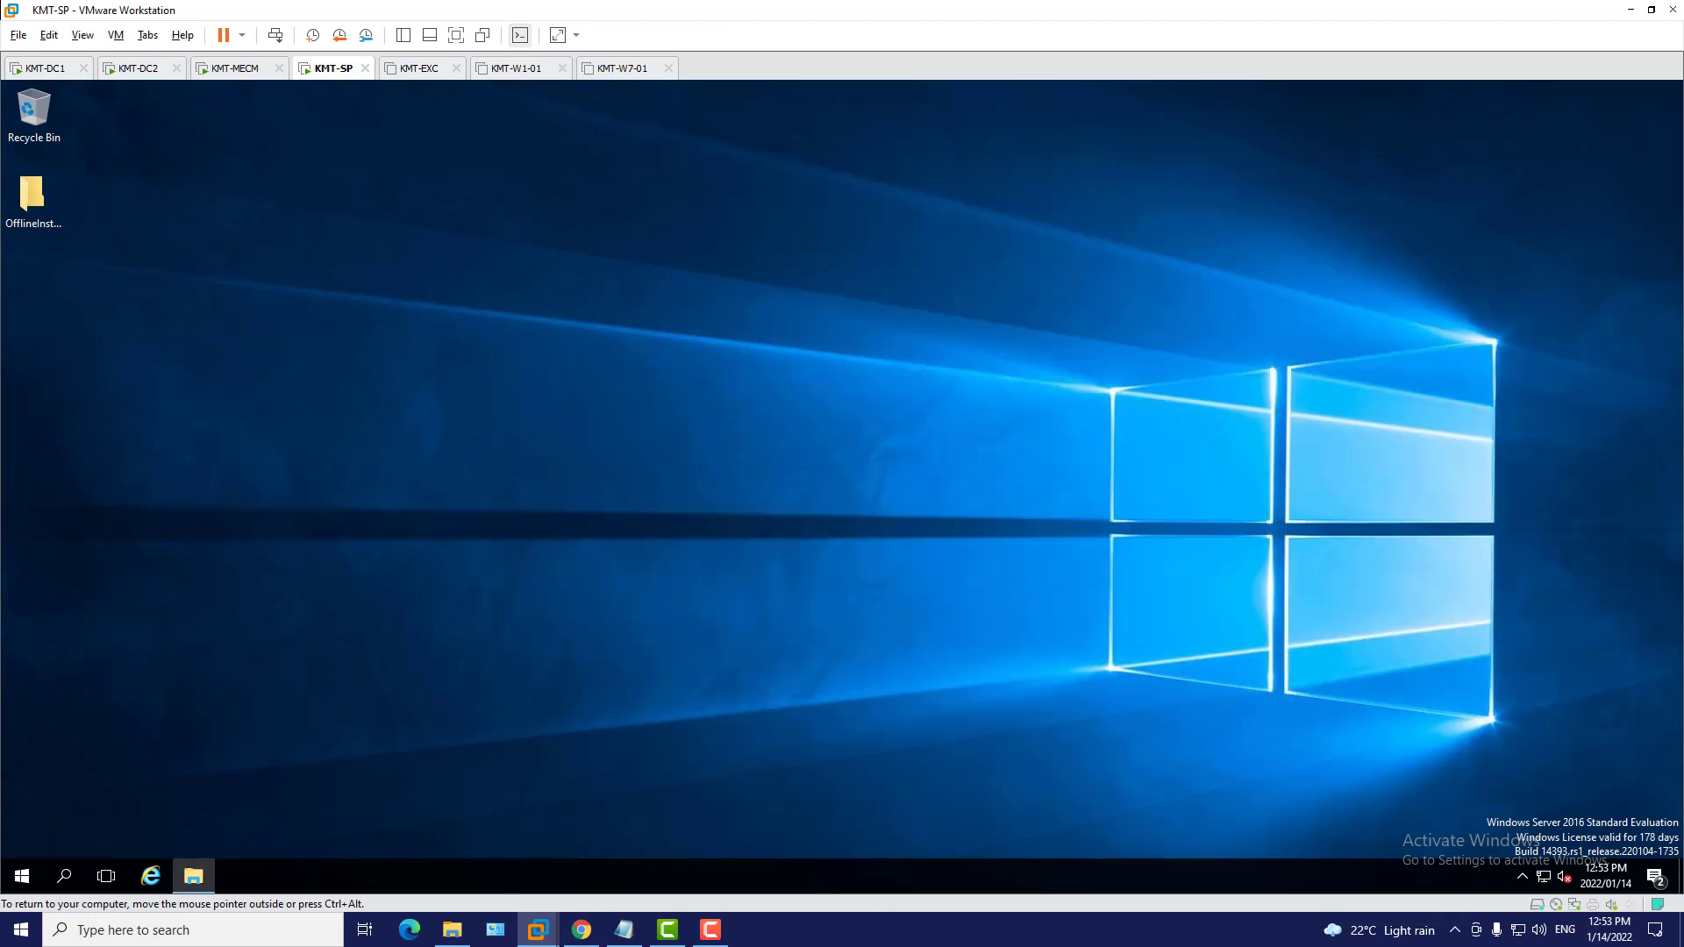
# Restart the KMT-SP server, giving Hardware: Installation (Unplanned) as the reason
pyautogui.click(21, 875)
pyautogui.click(22, 838)
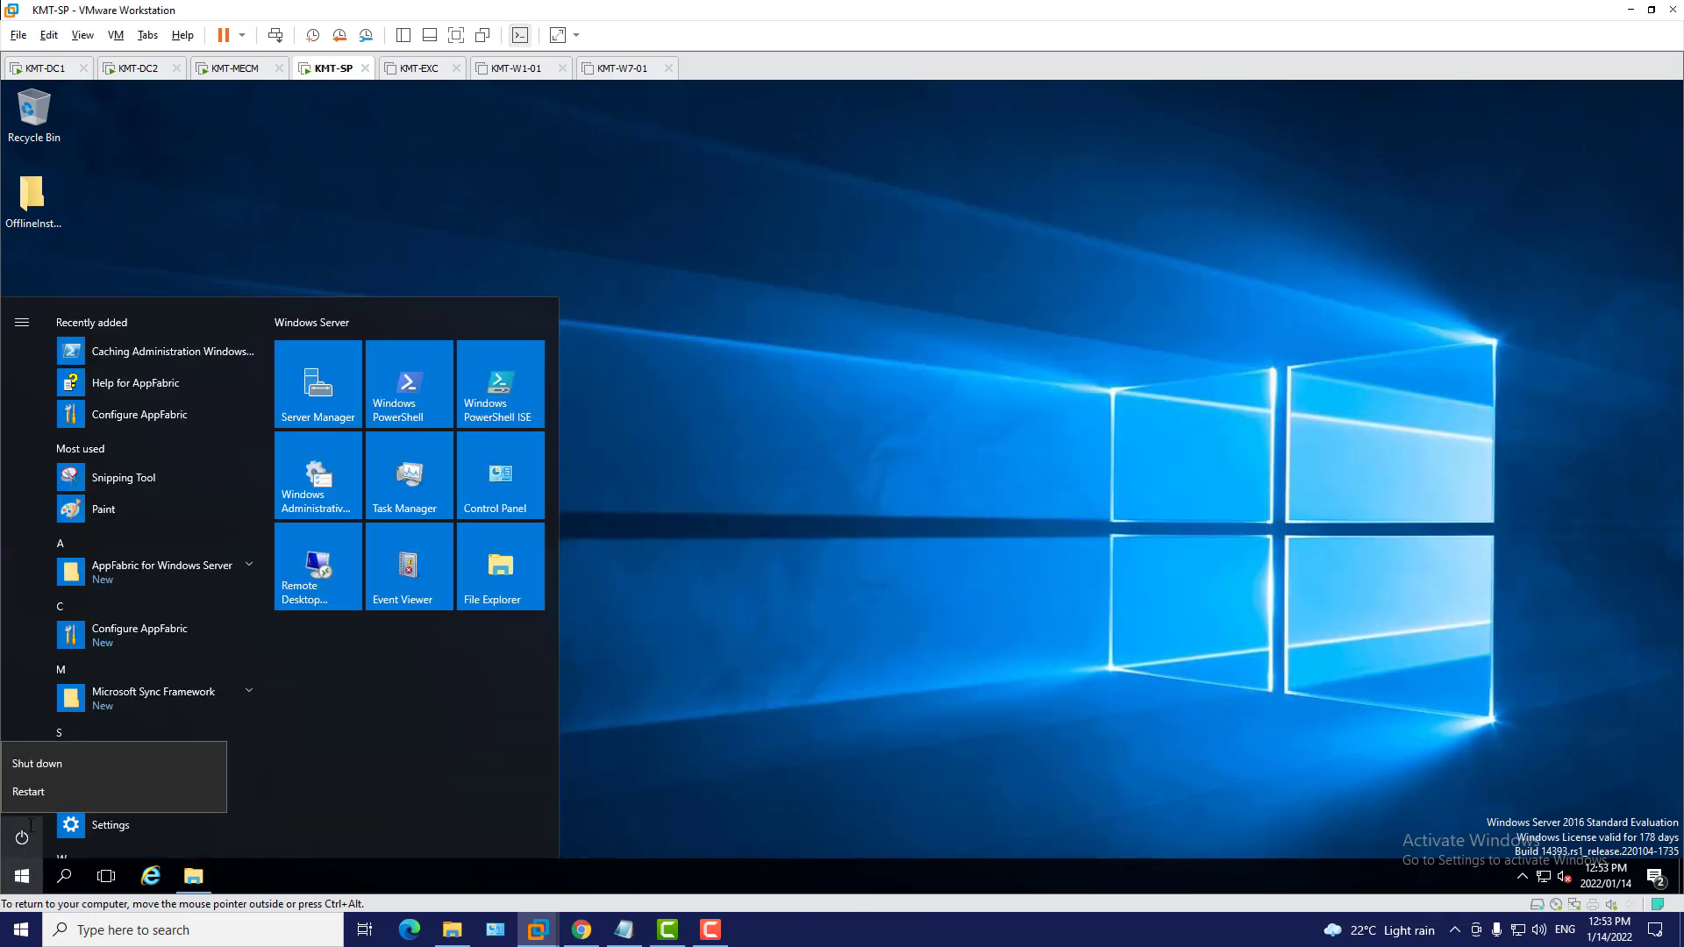
pyautogui.click(29, 791)
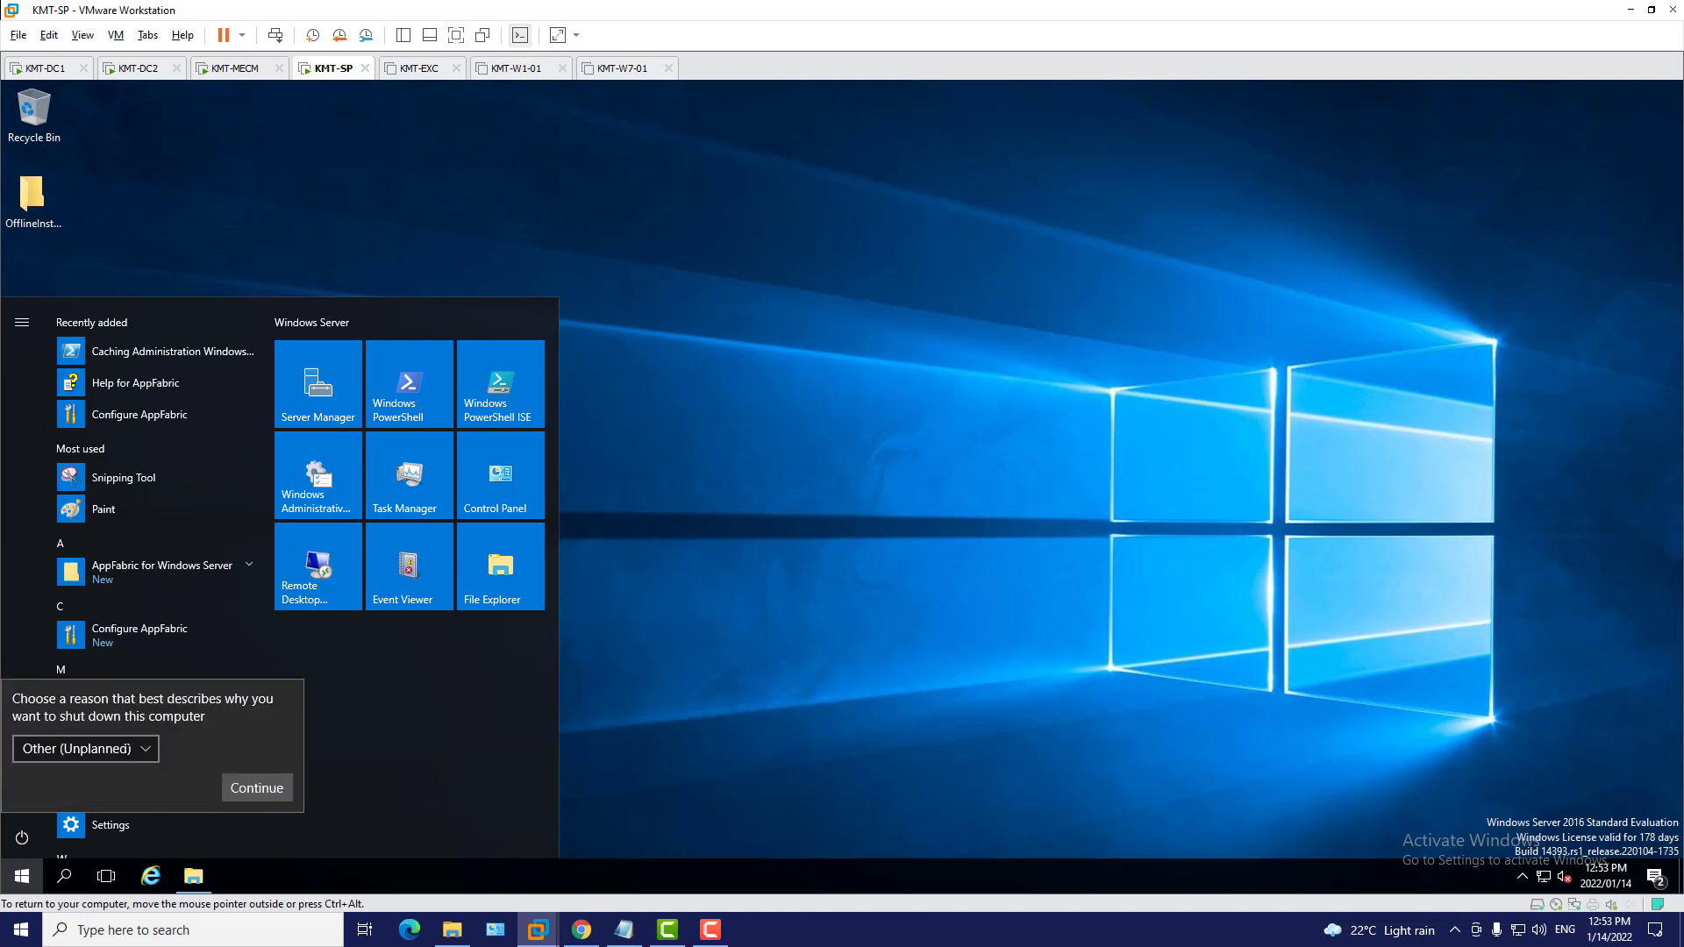
pyautogui.click(131, 751)
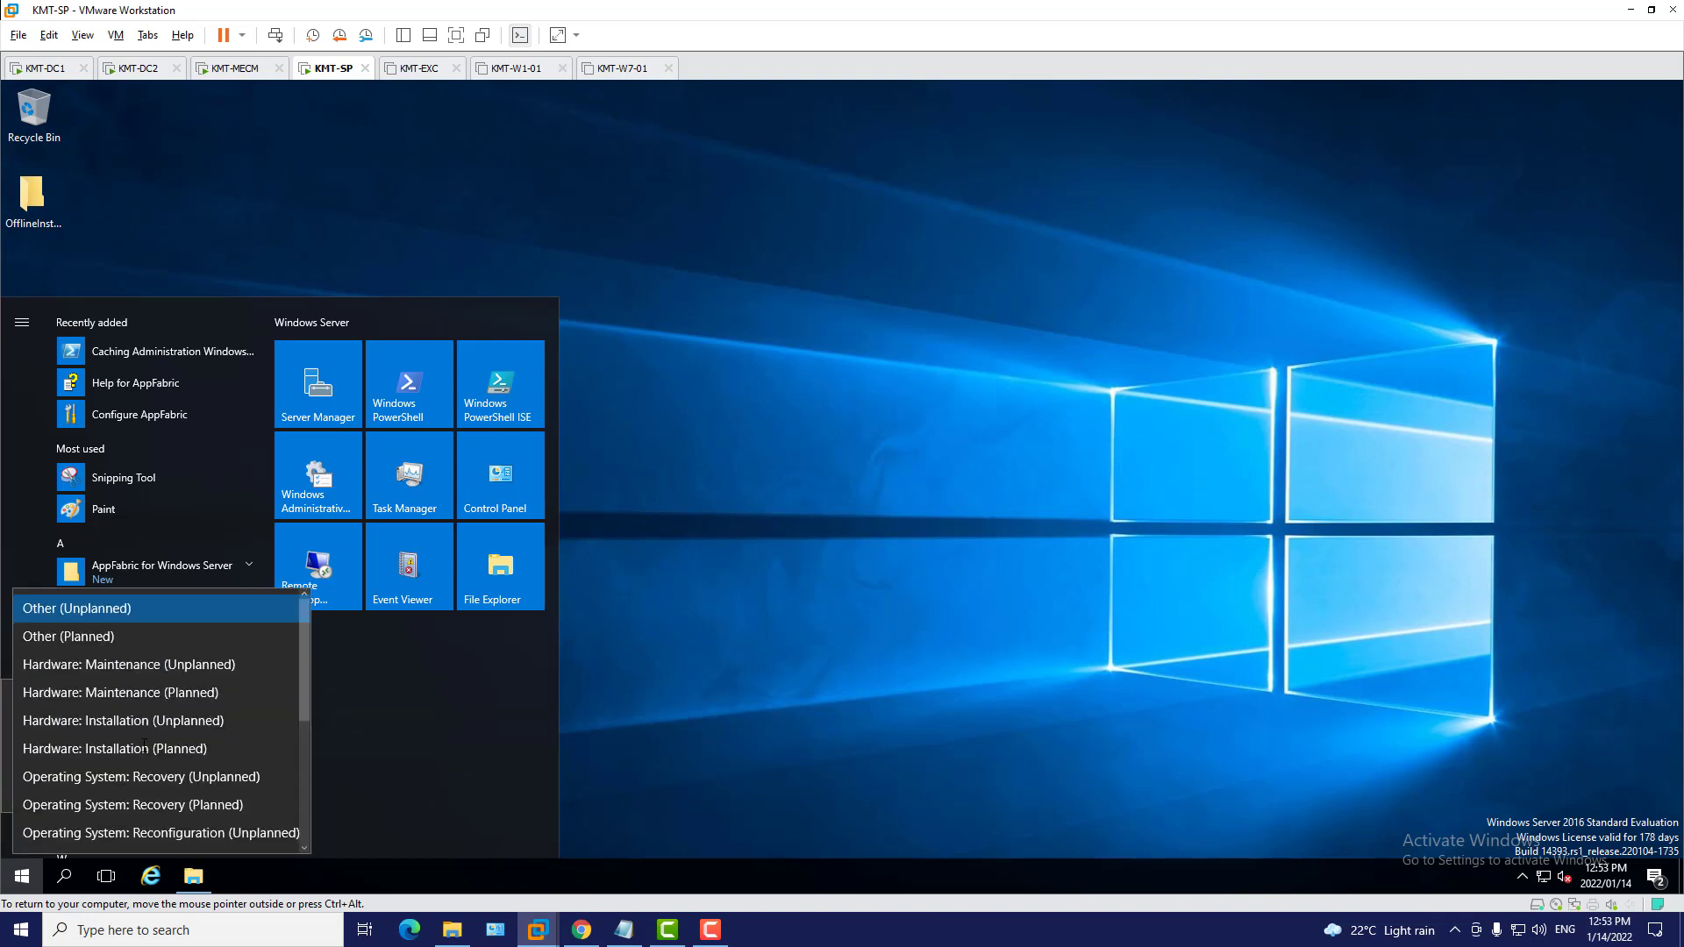
pyautogui.click(178, 721)
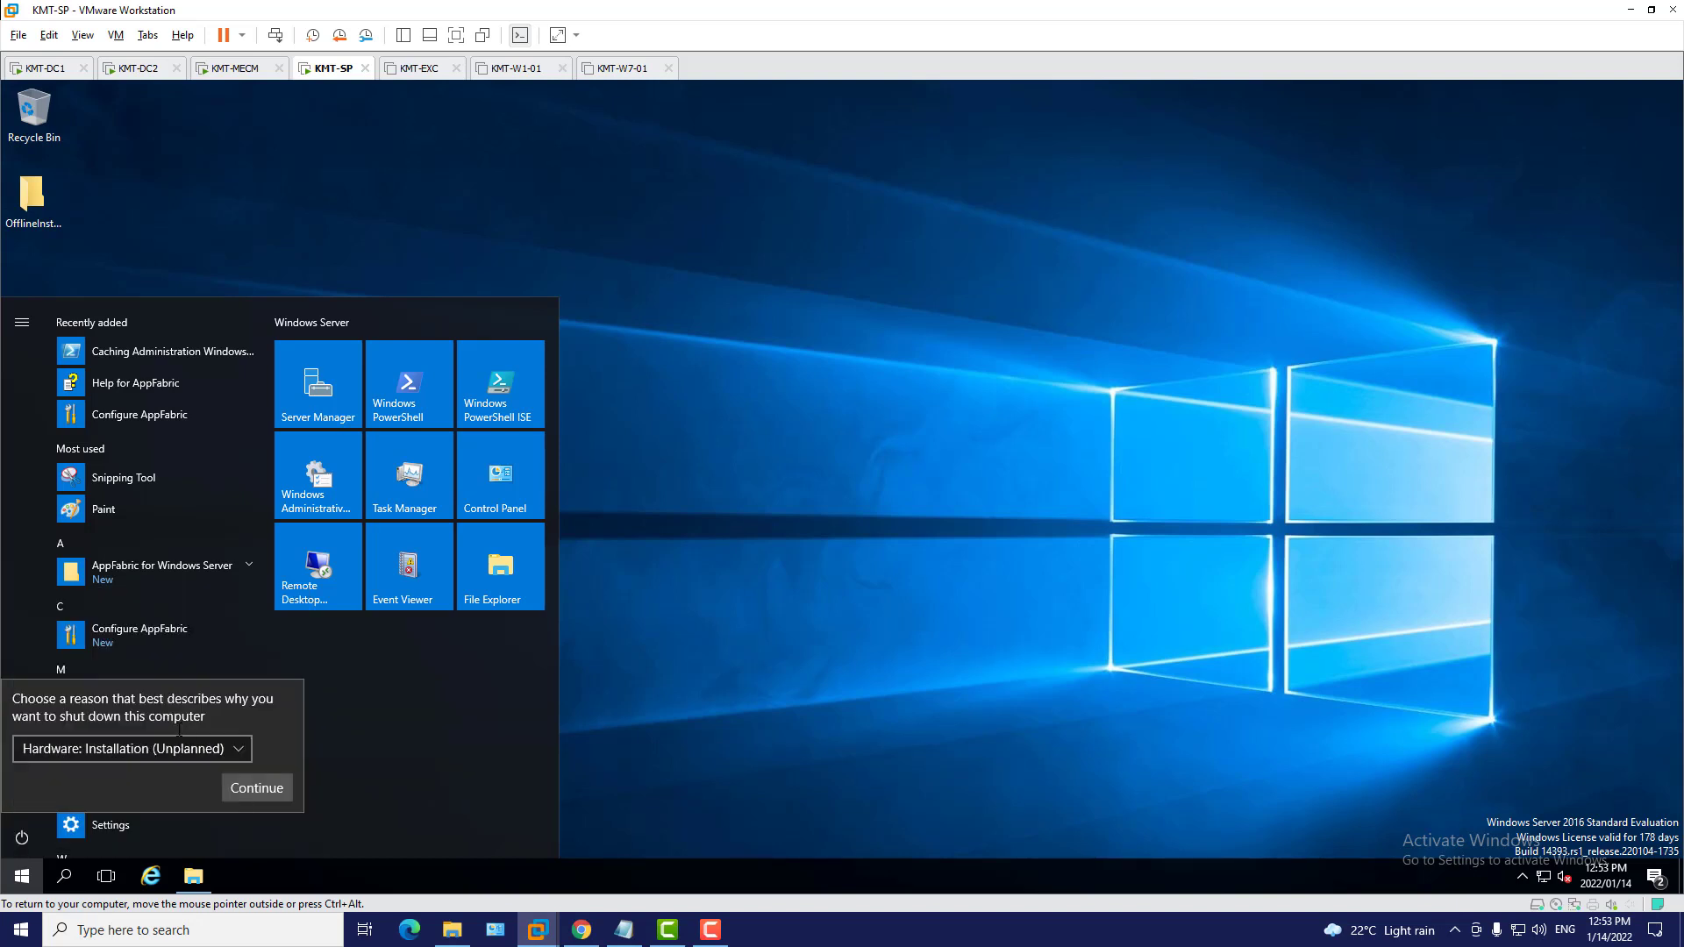
pyautogui.click(258, 787)
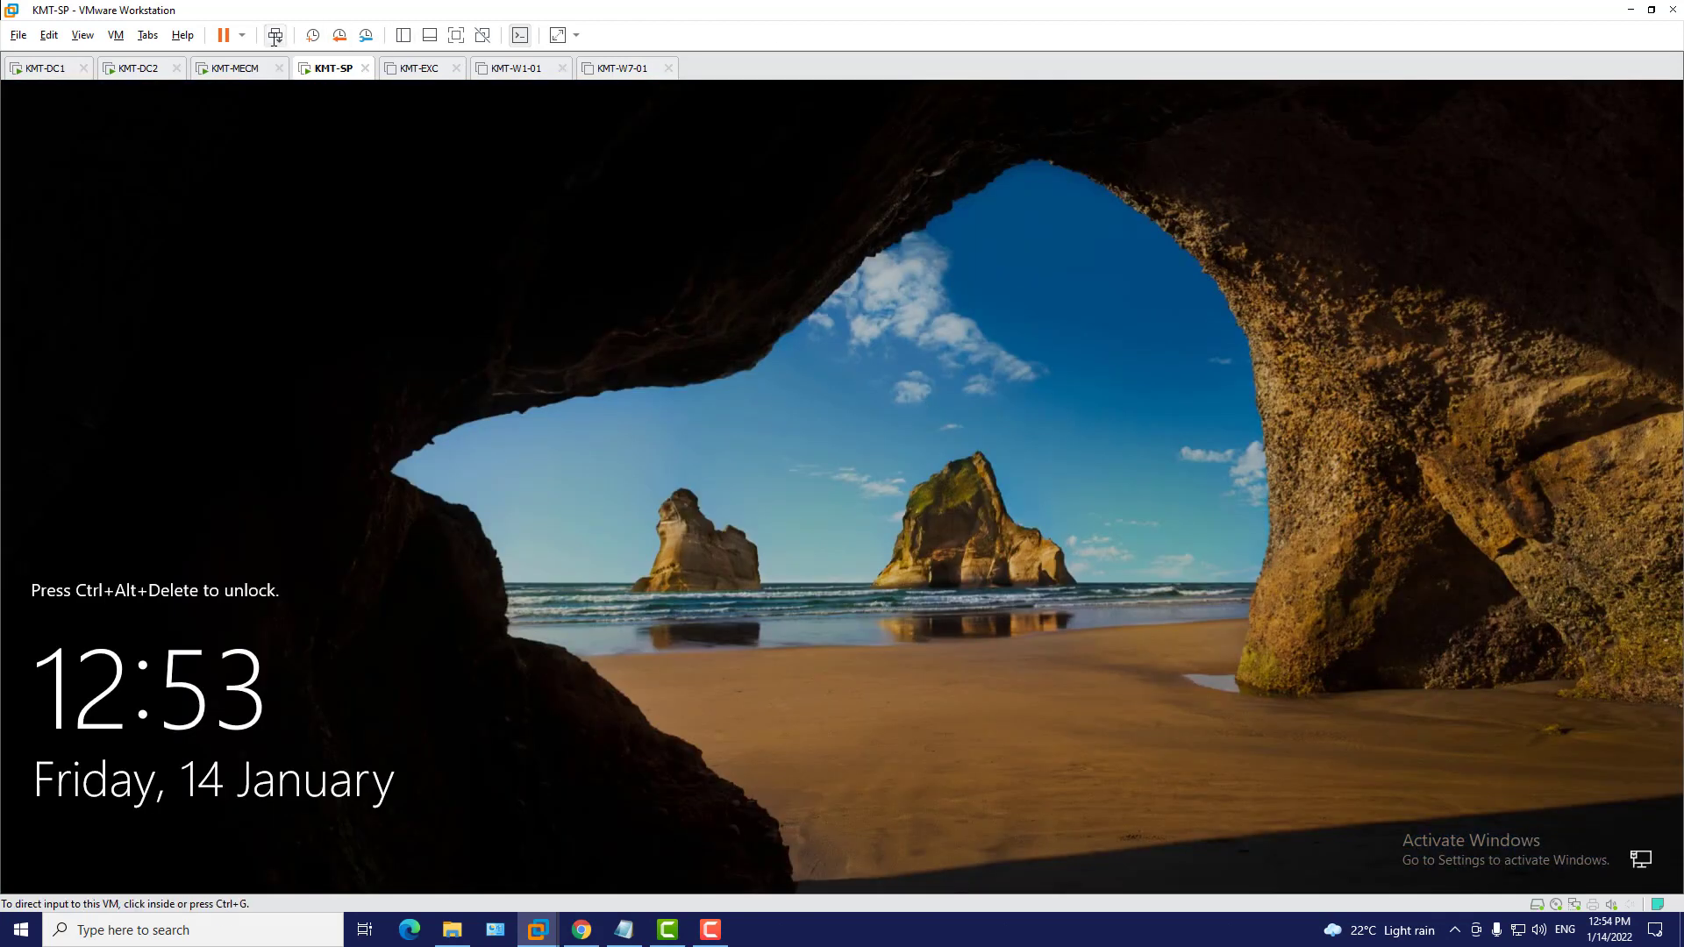
# Unlock the restarted KMT-SP virtual machine and sign in as SPADMIN with the account password
pyautogui.click(274, 36)
pyautogui.click(858, 564)
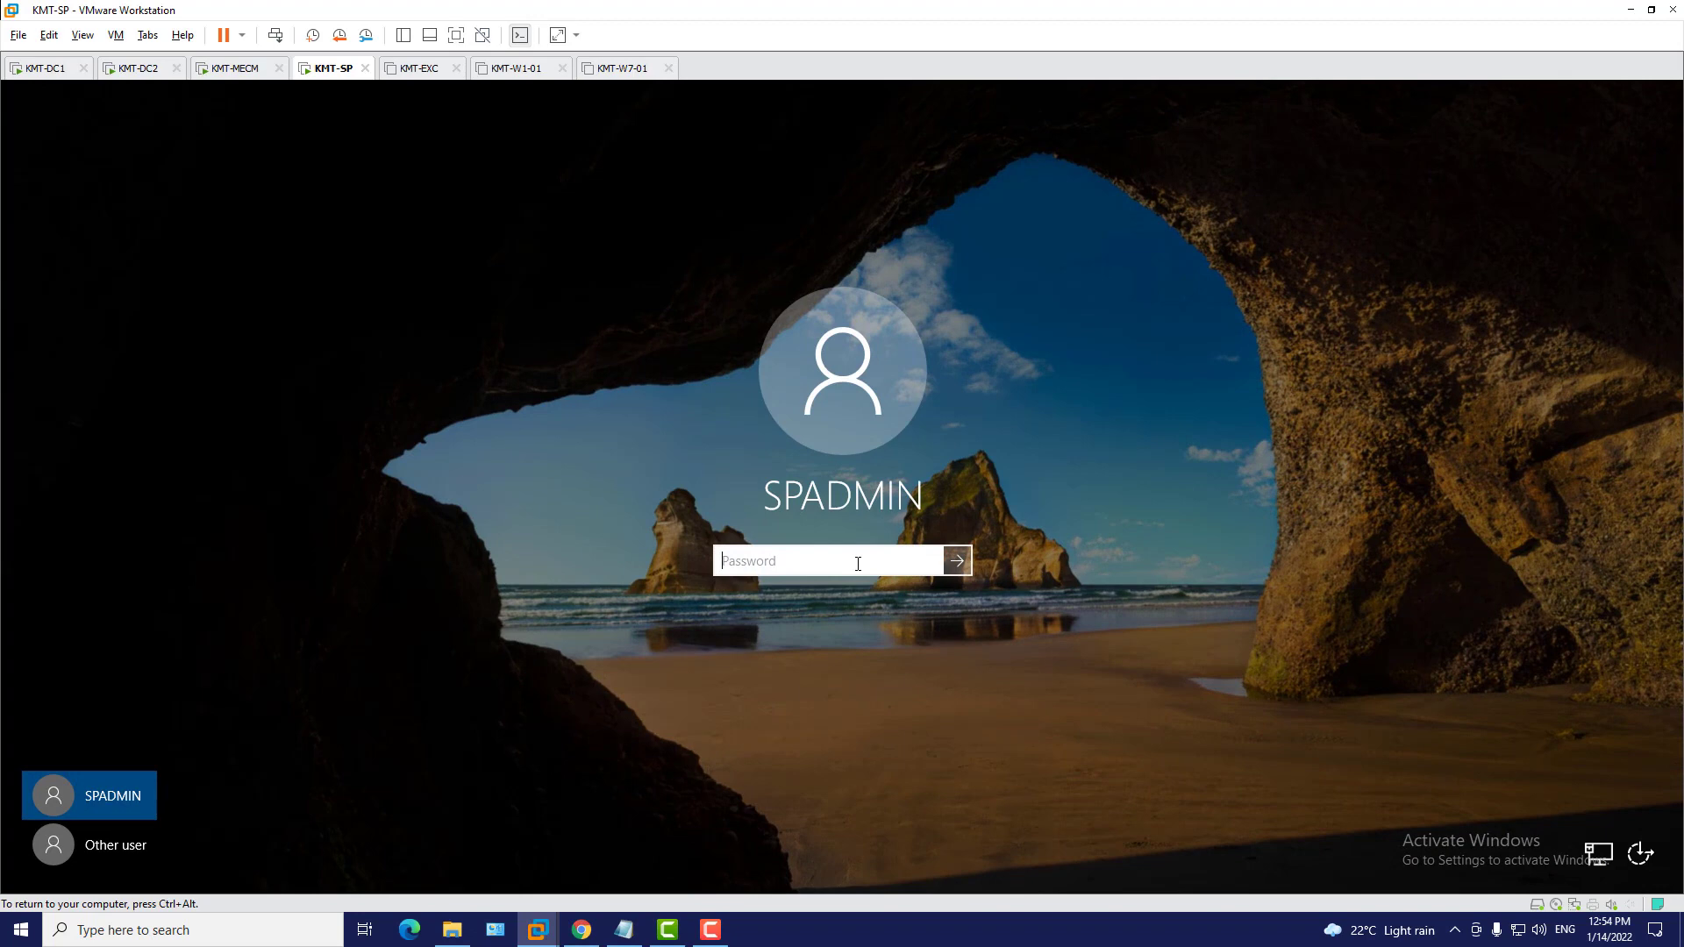
pyautogui.write('*********')
pyautogui.press('Return')
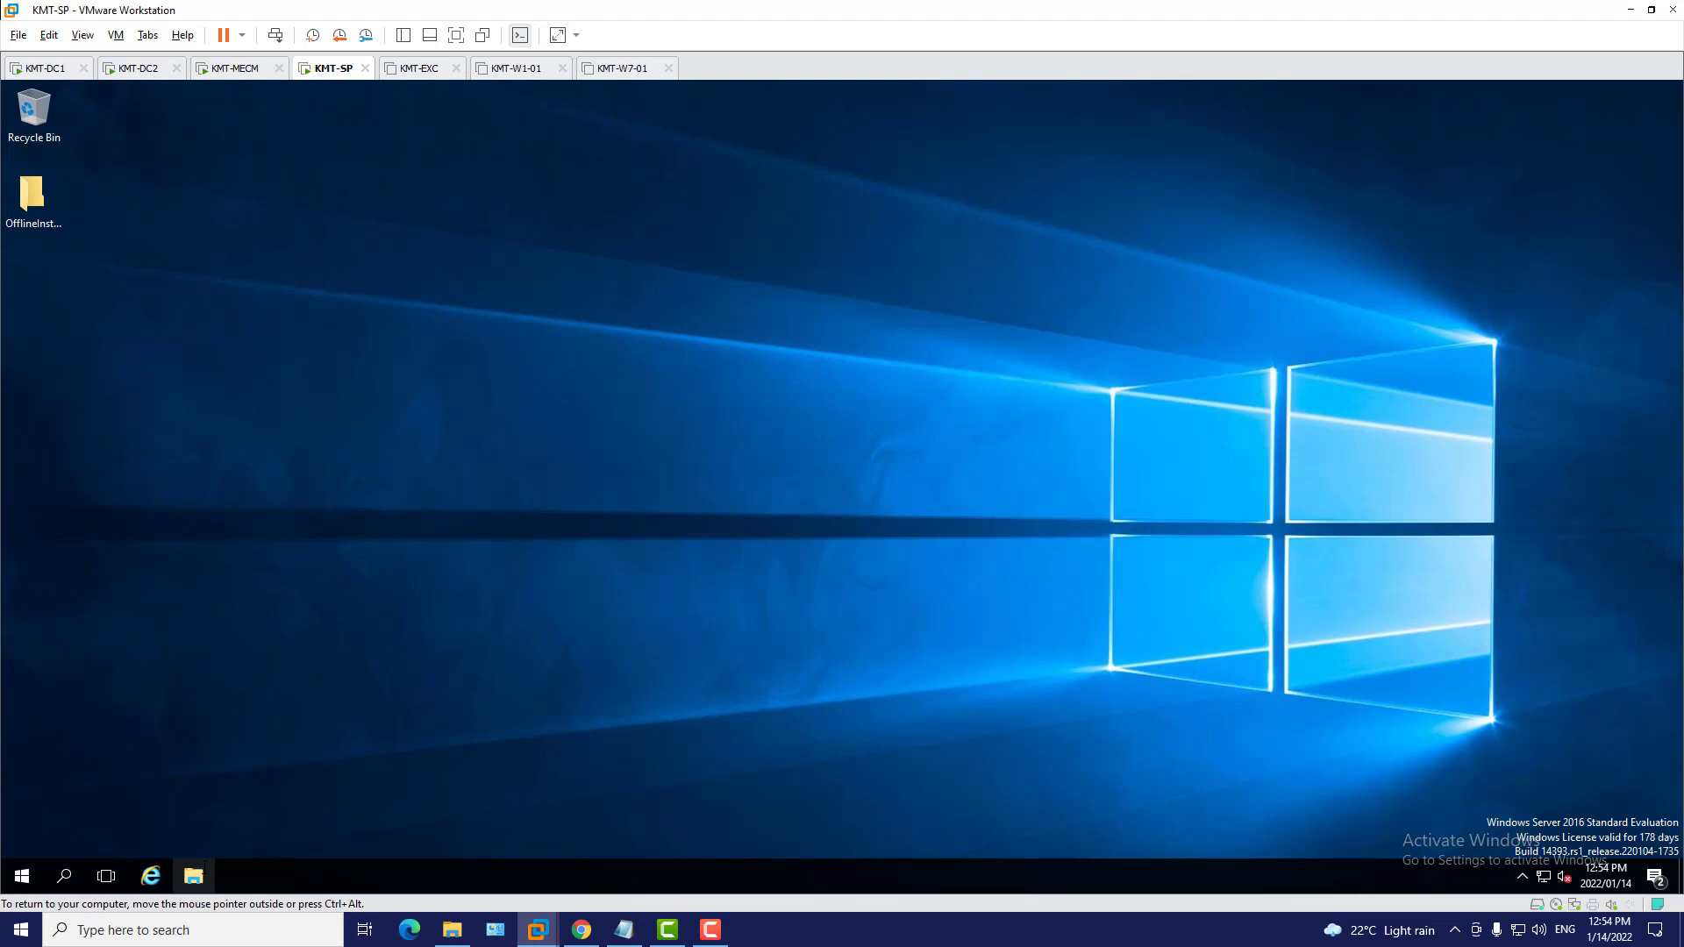
# Open BD-ROM Drive (D:) in a new File Explorer window, run the SharePoint setup application, and allow it to make changes
pyautogui.click(198, 873)
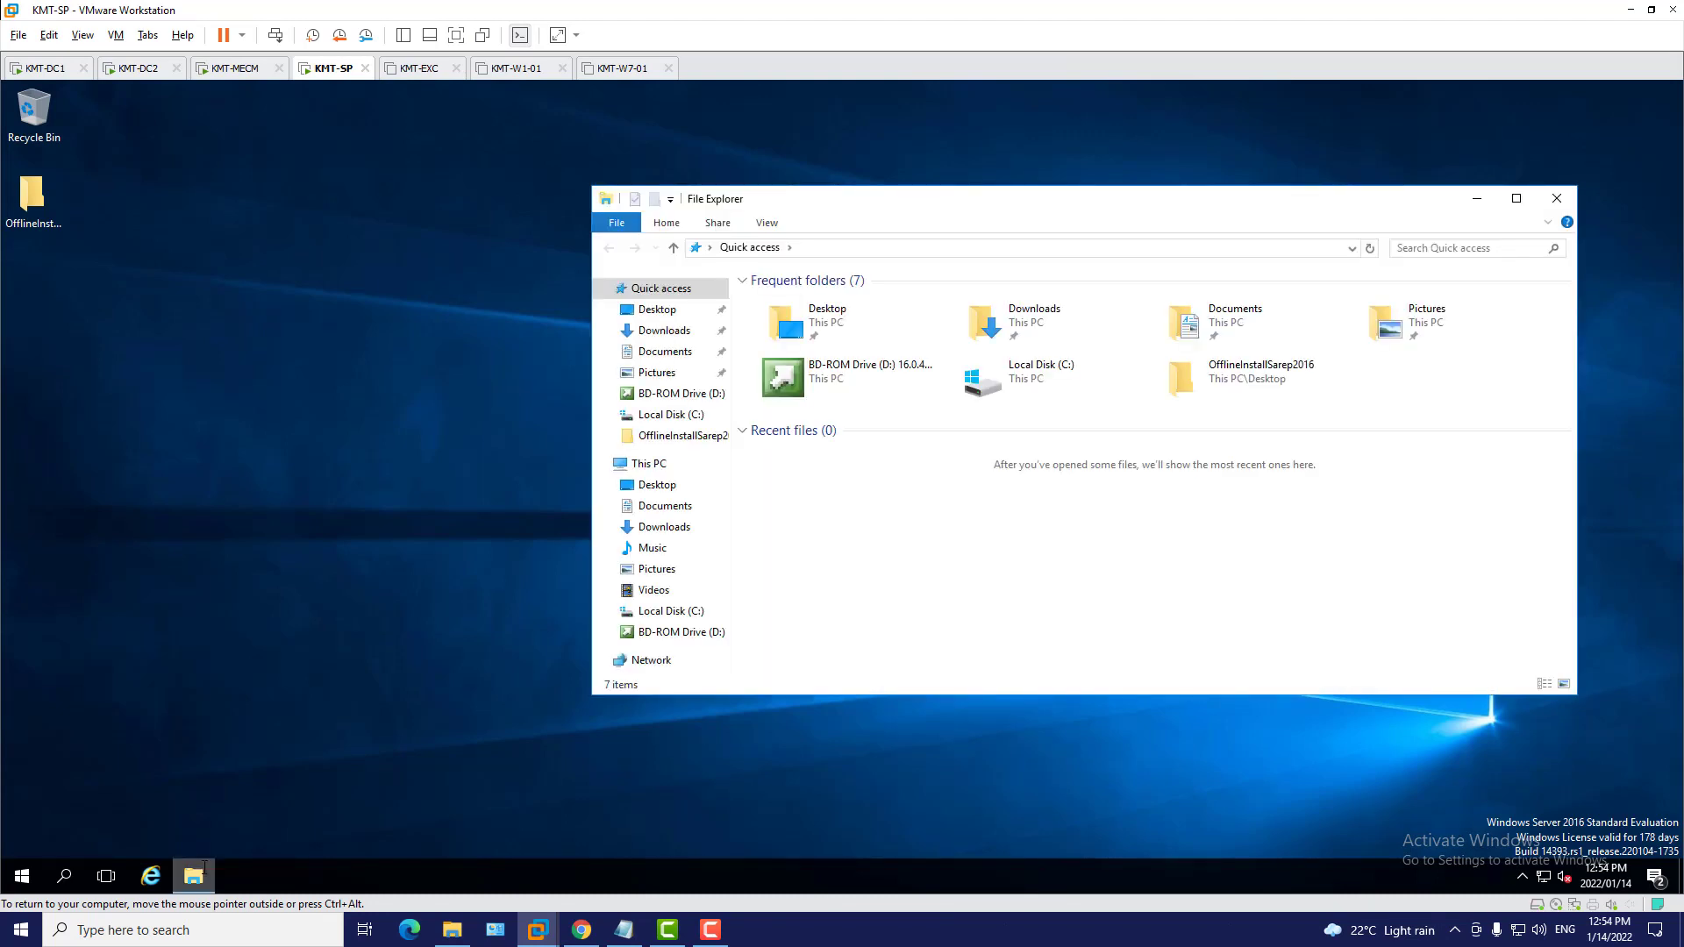
pyautogui.click(647, 463)
pyautogui.rightClick(1050, 436)
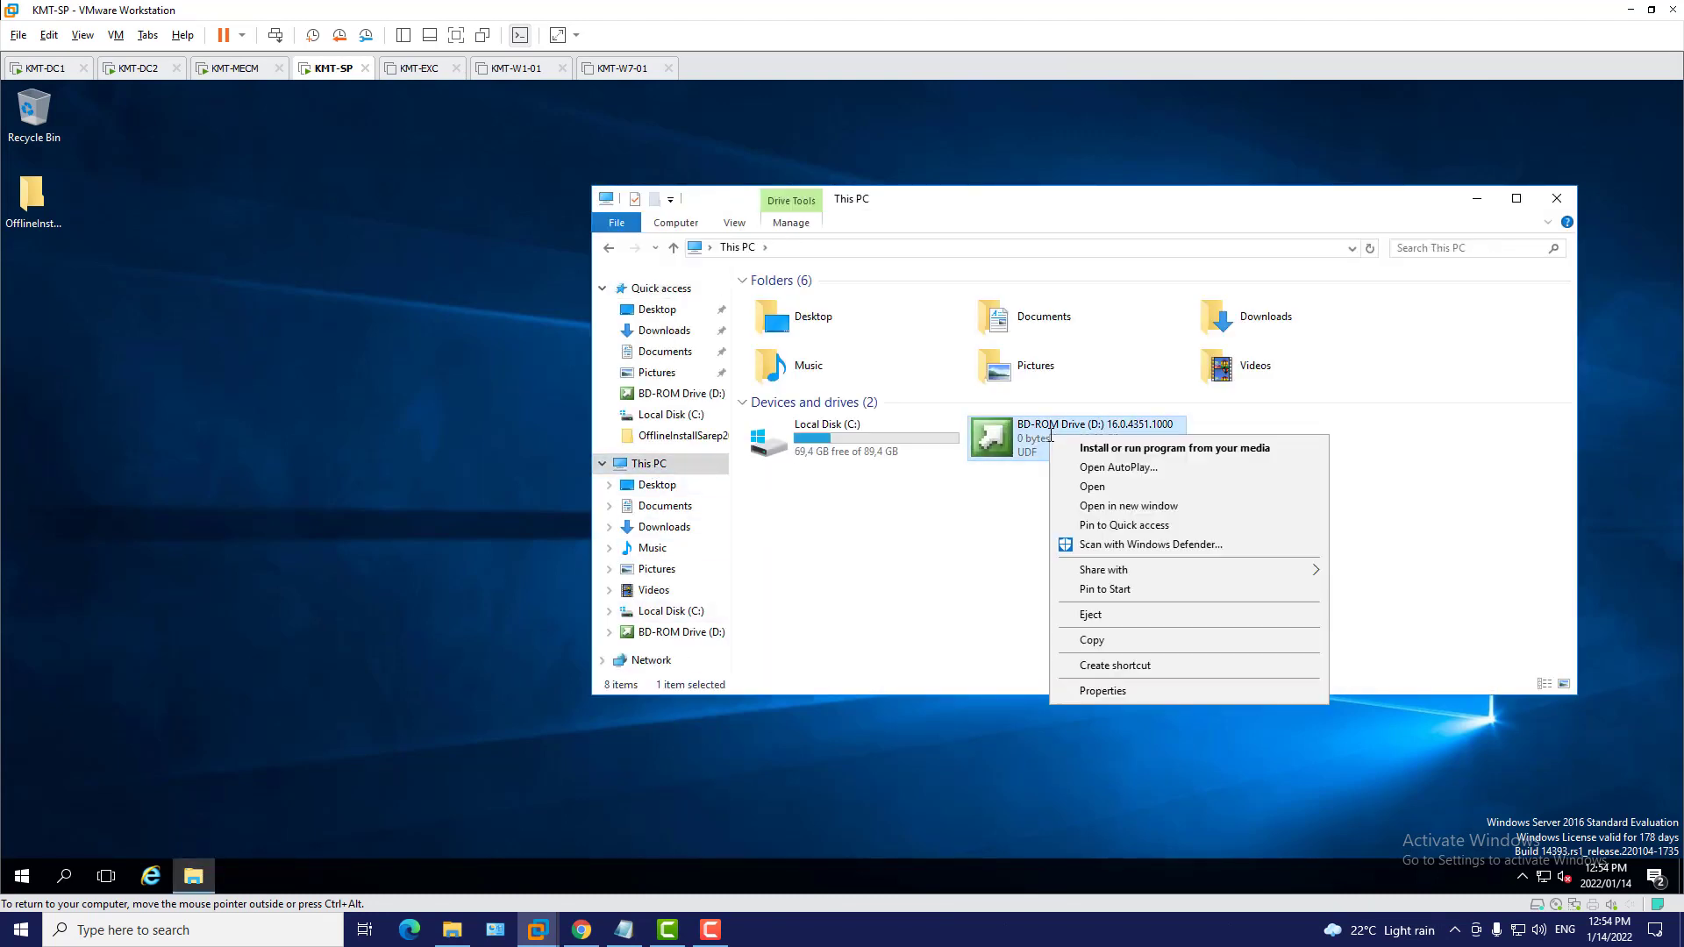
pyautogui.click(1131, 507)
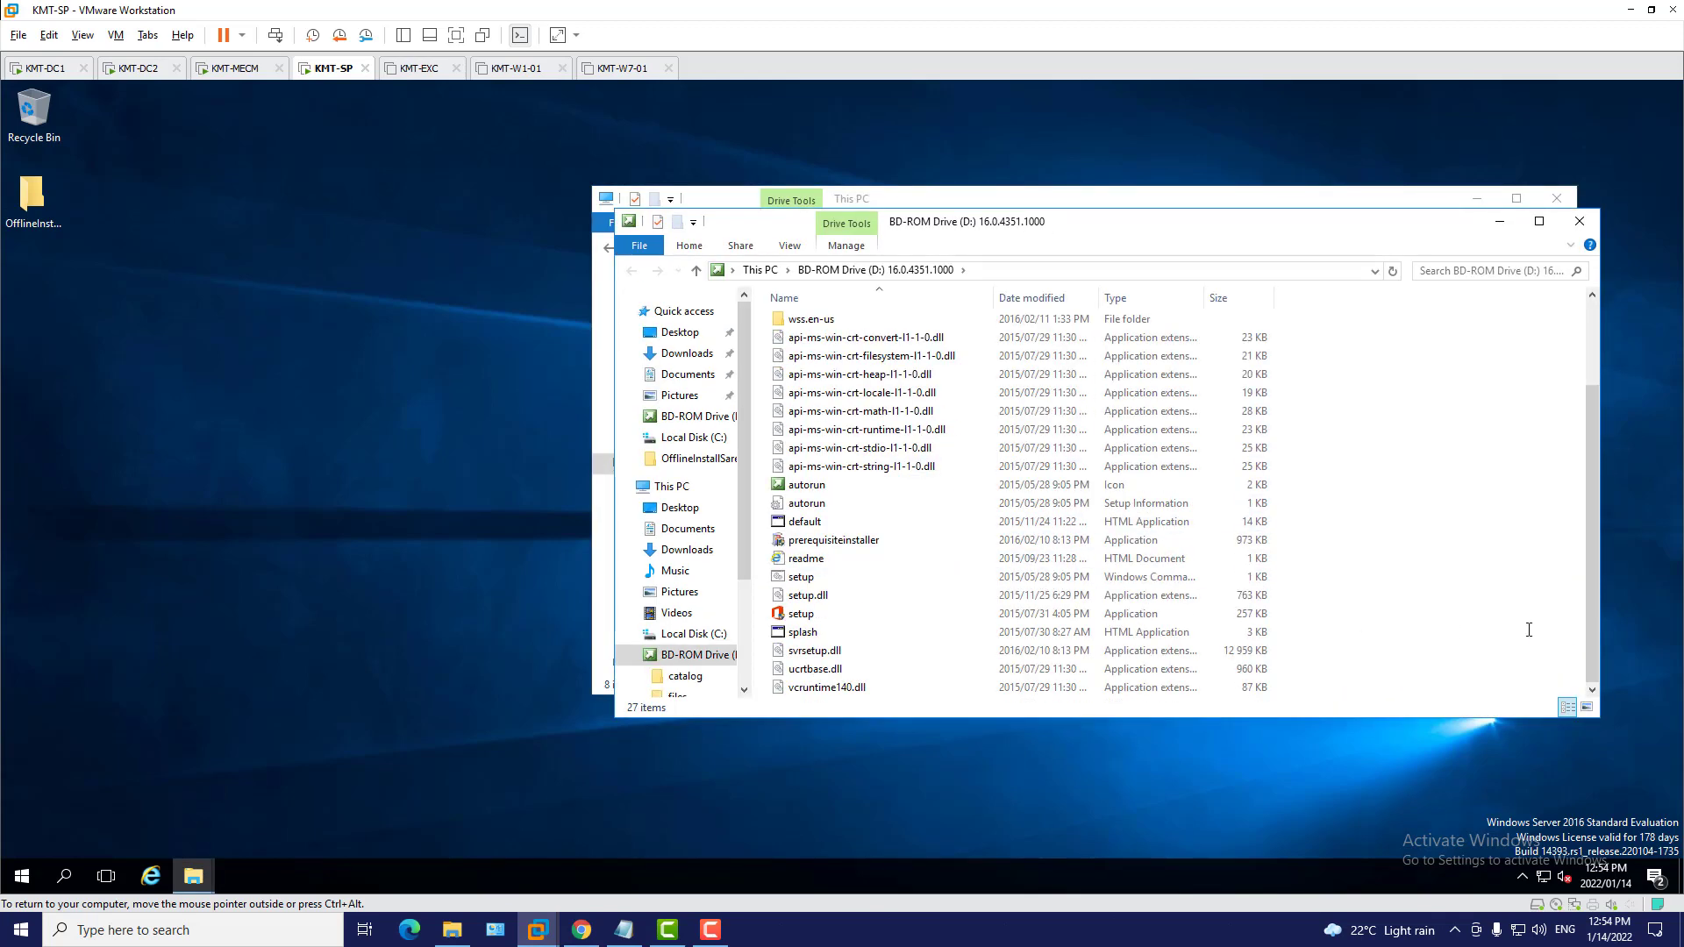
pyautogui.doubleClick(801, 614)
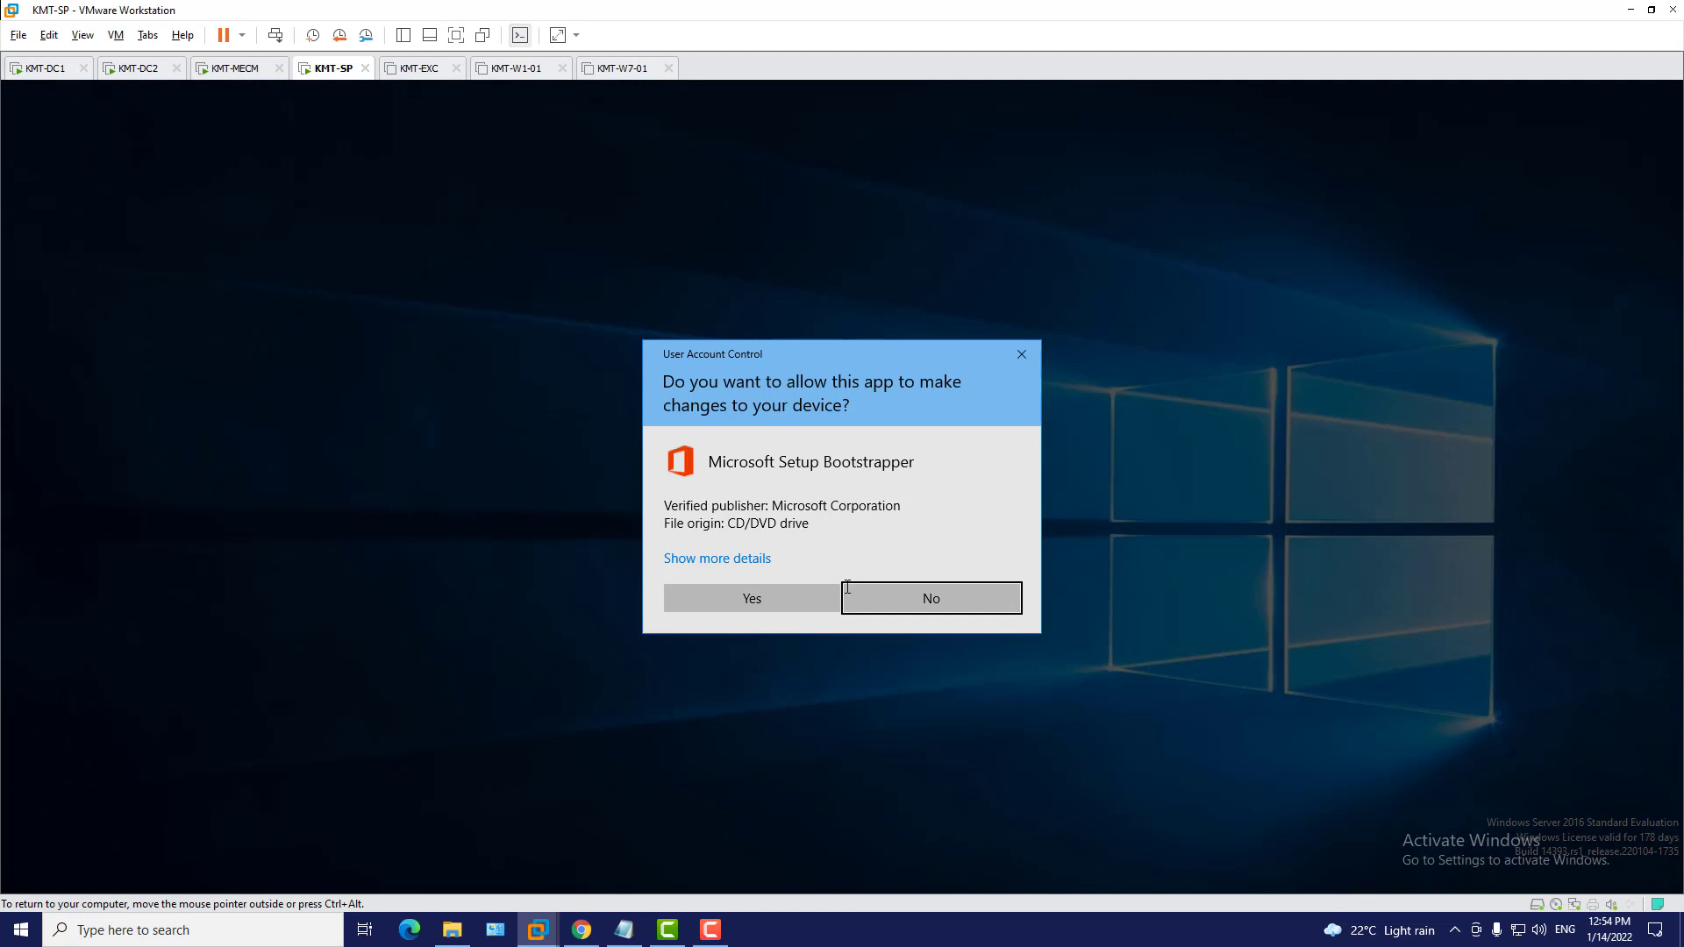
pyautogui.click(829, 598)
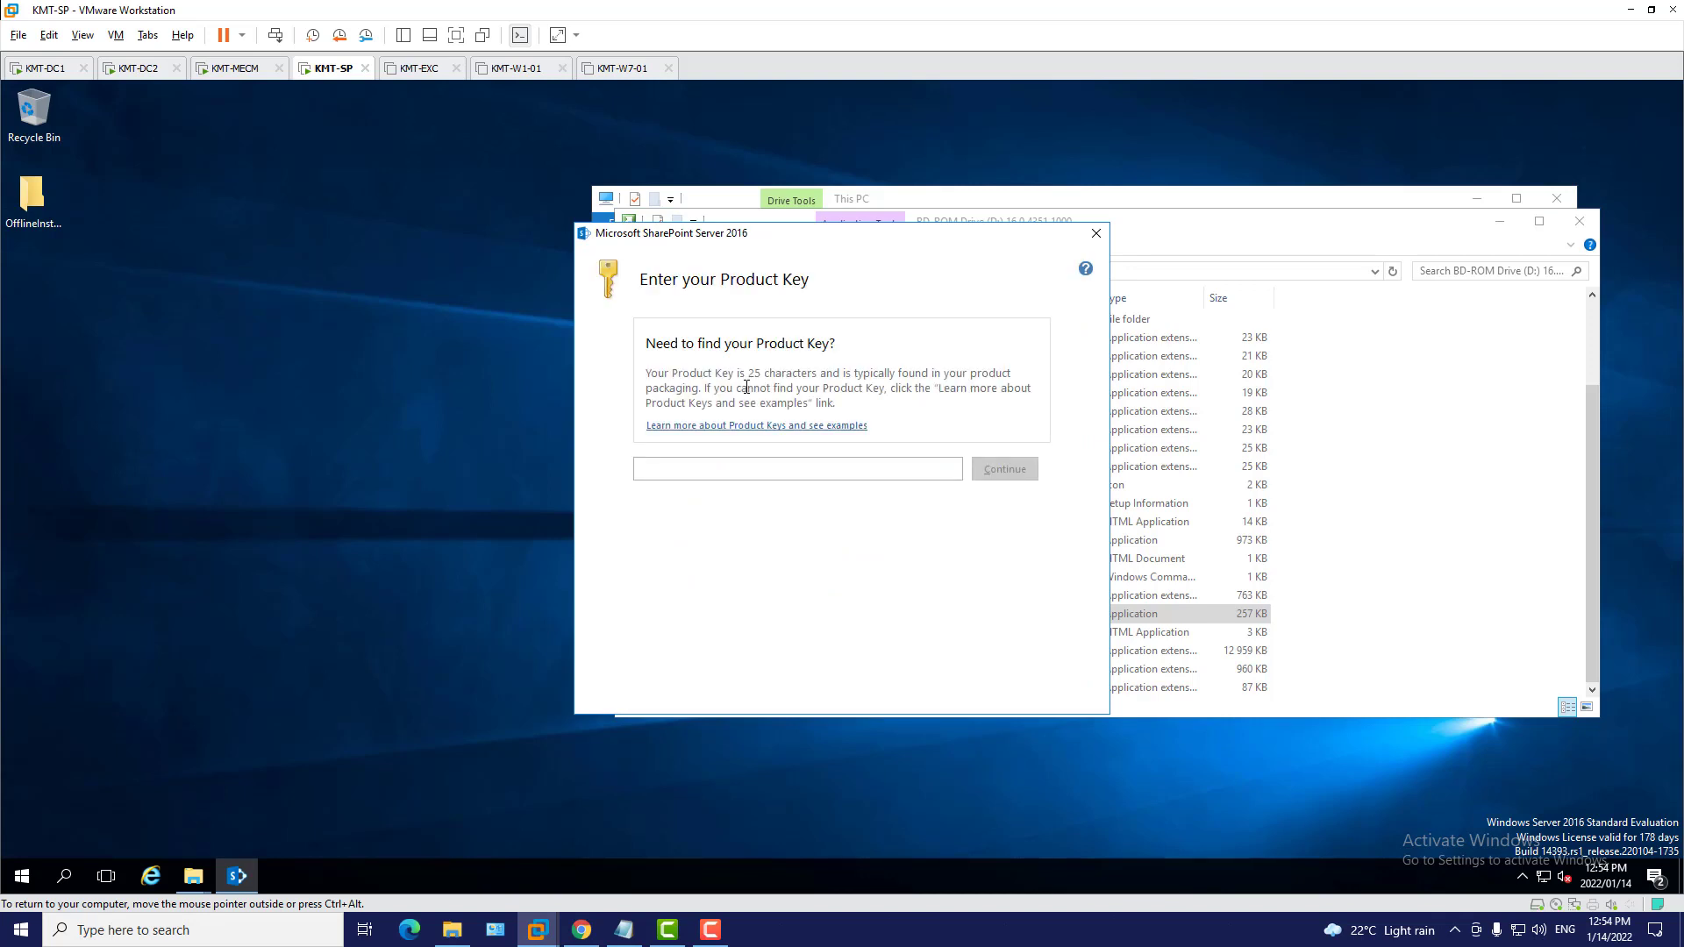
# Copy the Enterprise trial product key from the FixAppFabricWCFSHp16 notes, paste it into the setup's Product Key field, and move the setup window aside
pyautogui.click(624, 930)
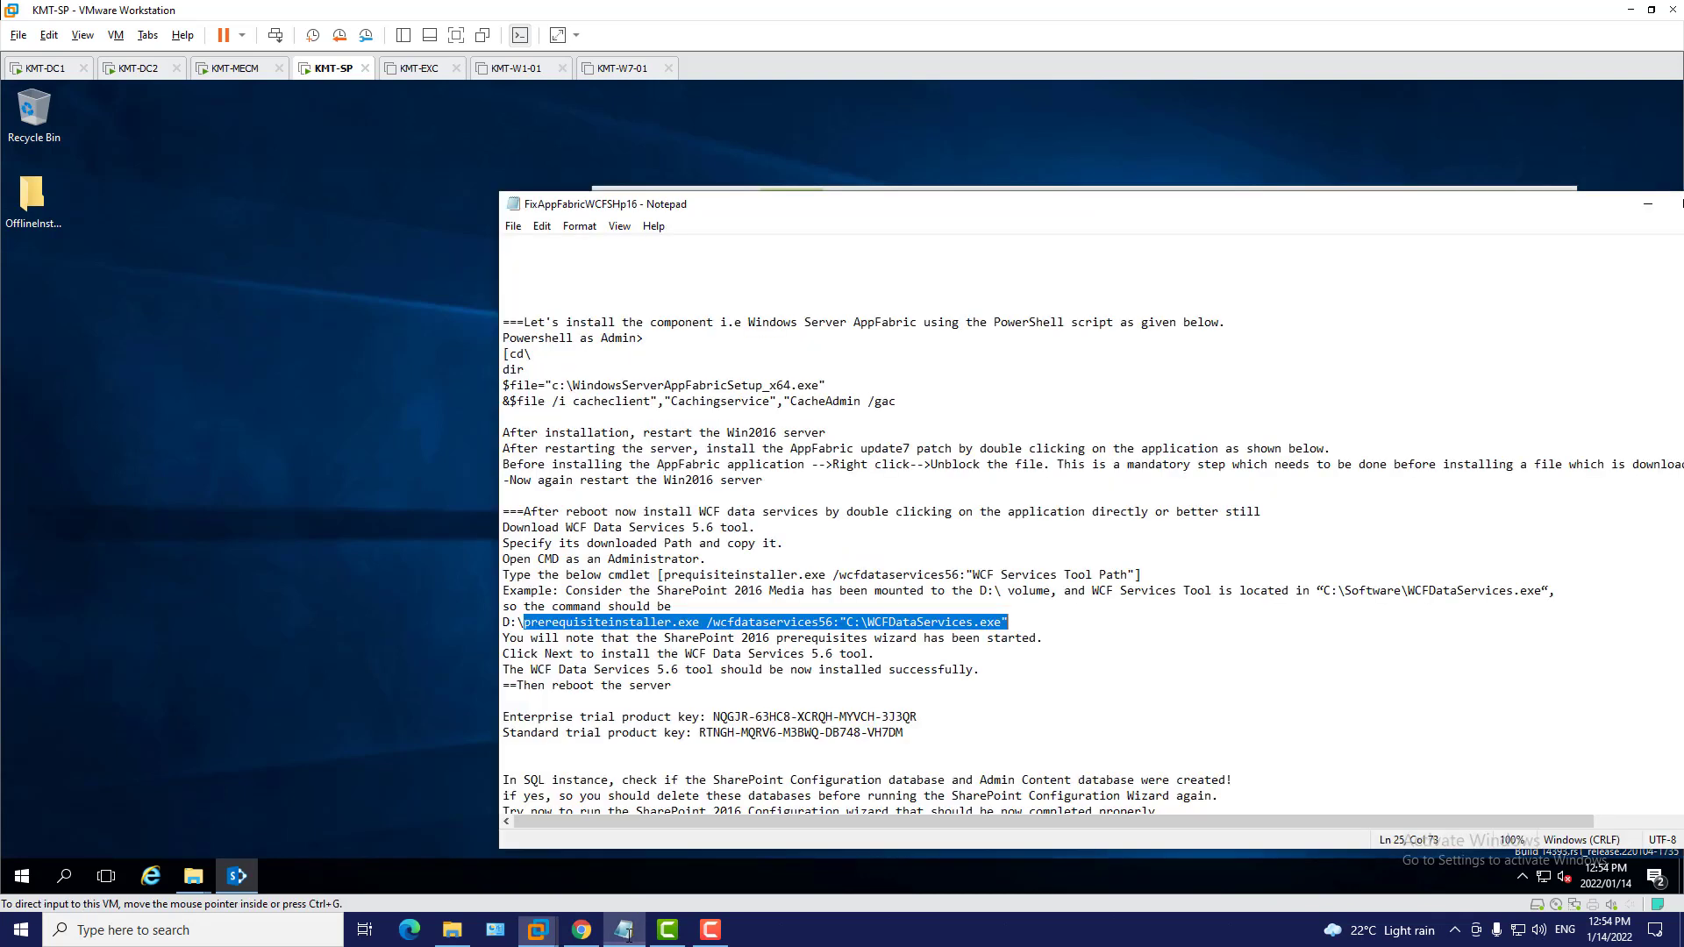
pyautogui.click(1073, 715)
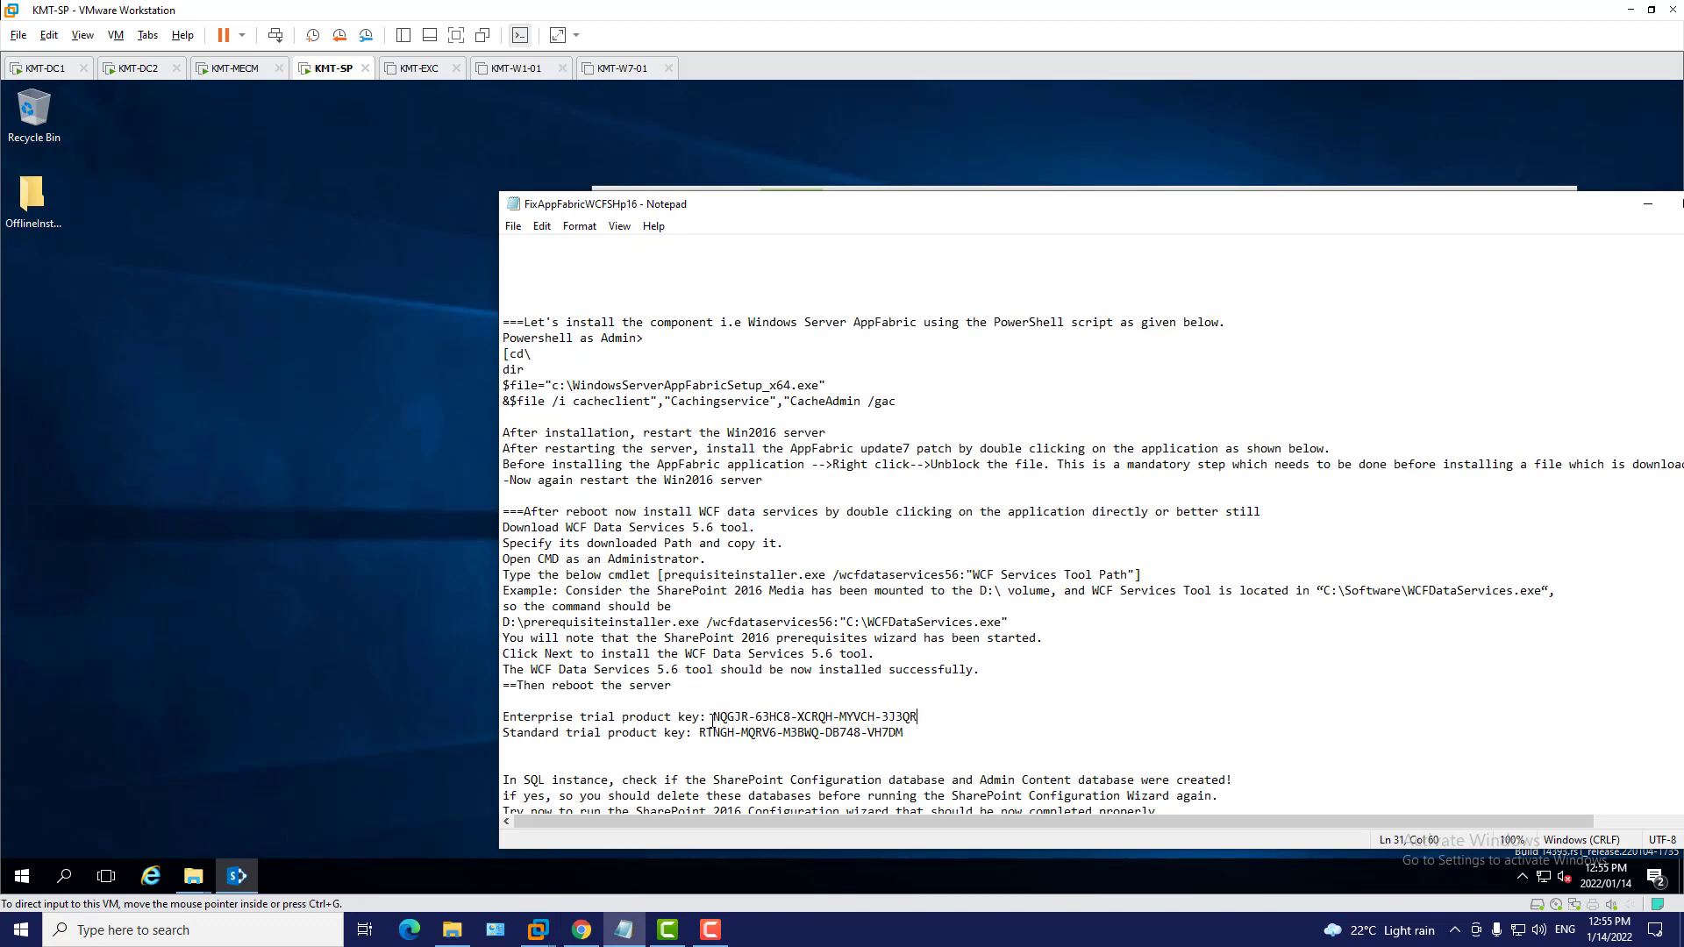
pyautogui.moveTo(712, 719); pyautogui.dragTo(915, 720)
pyautogui.rightClick(841, 727)
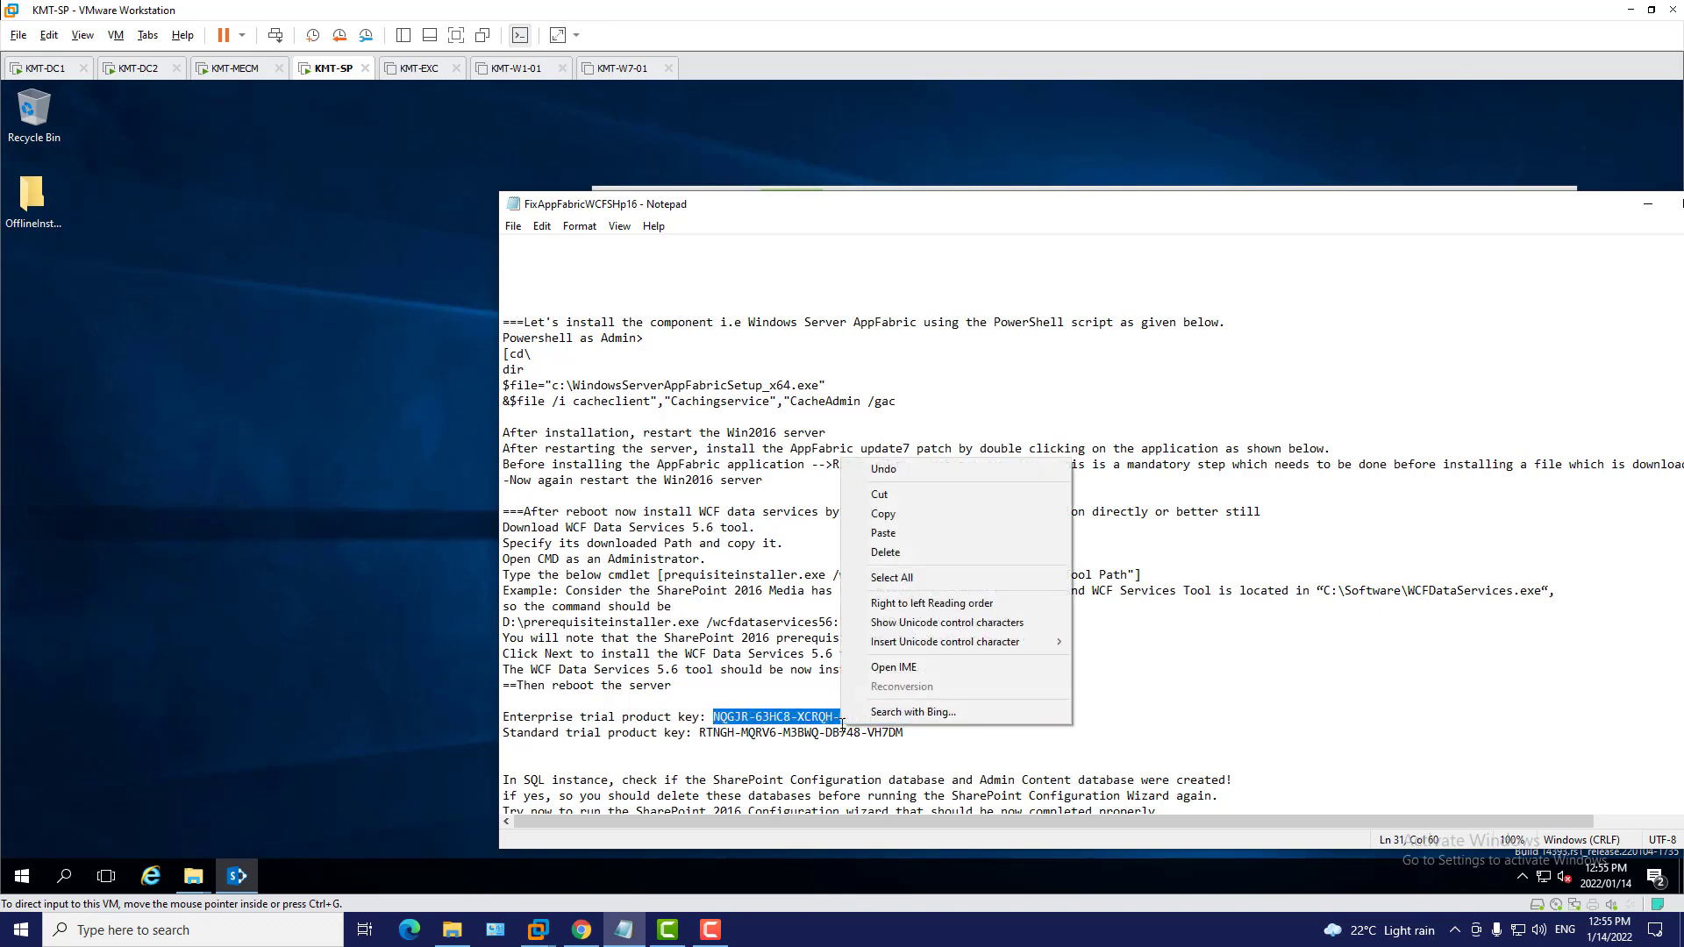
pyautogui.click(915, 513)
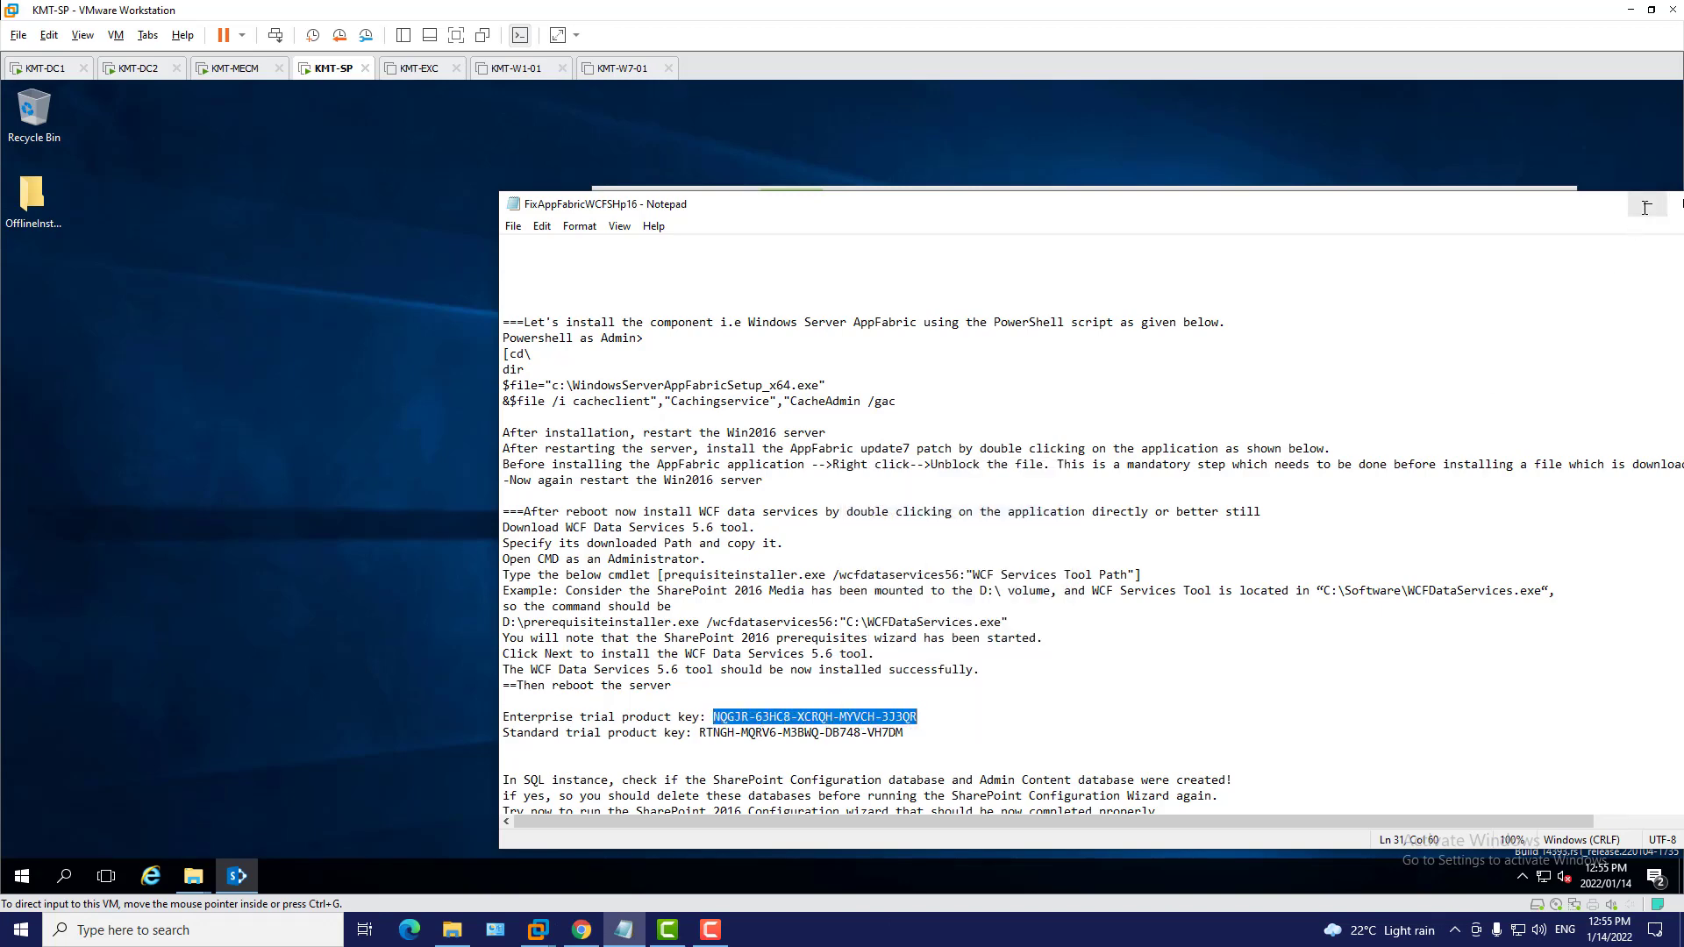
pyautogui.click(1648, 204)
pyautogui.click(725, 466)
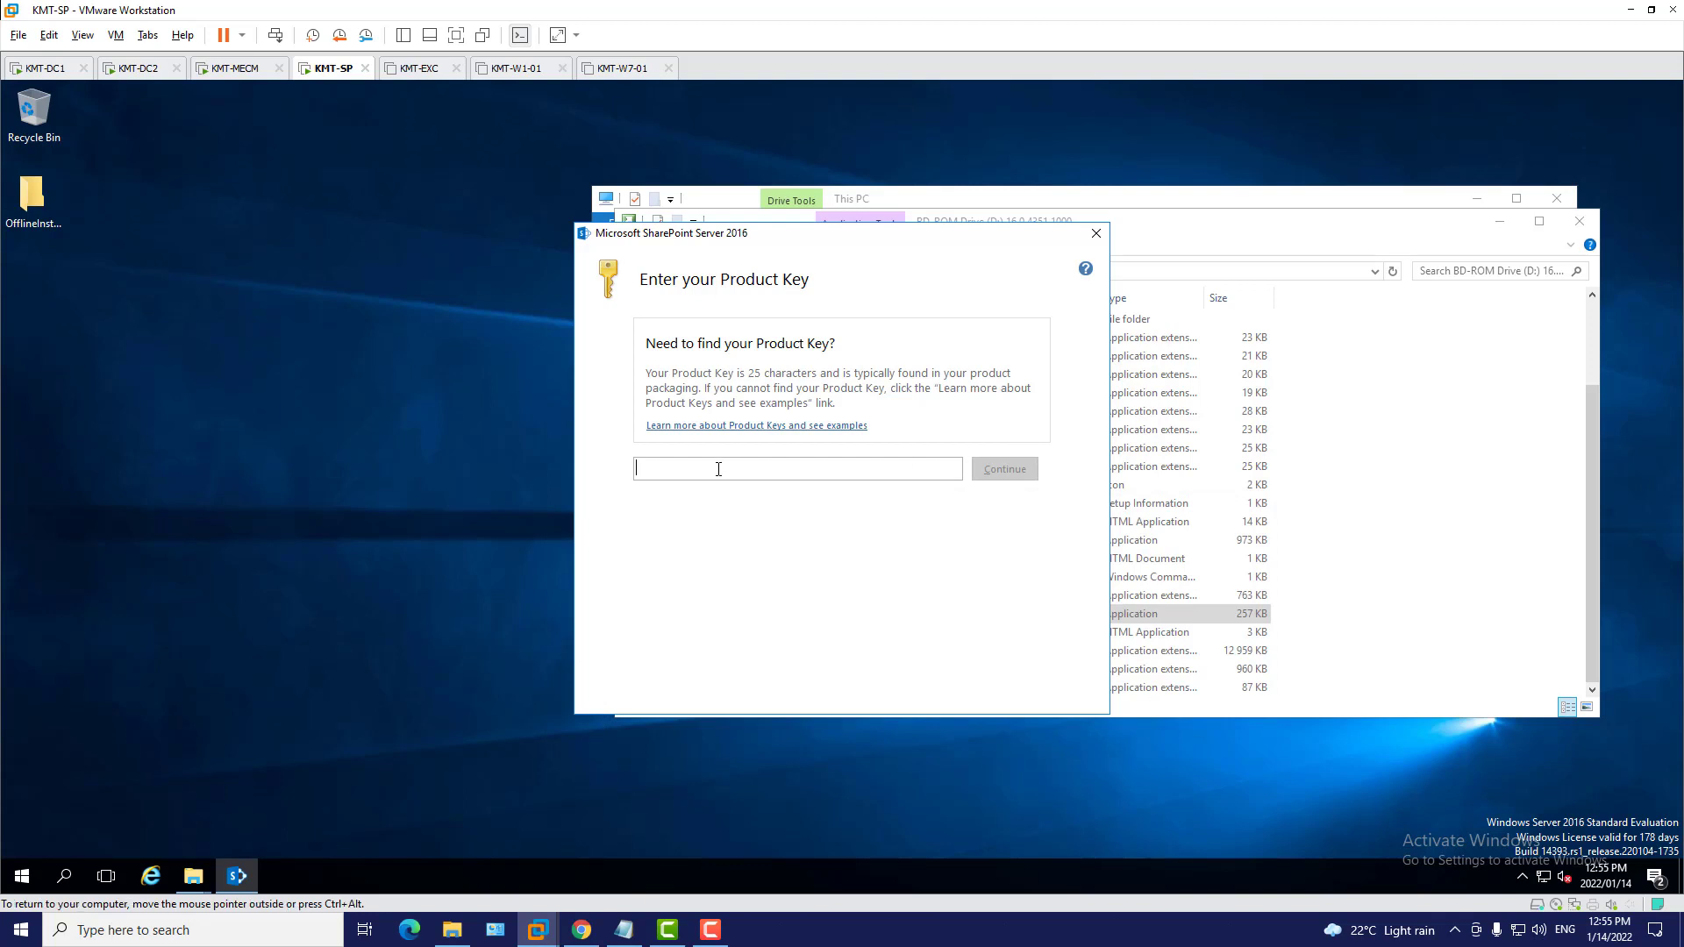
pyautogui.hotkey('ctrl', 'v')
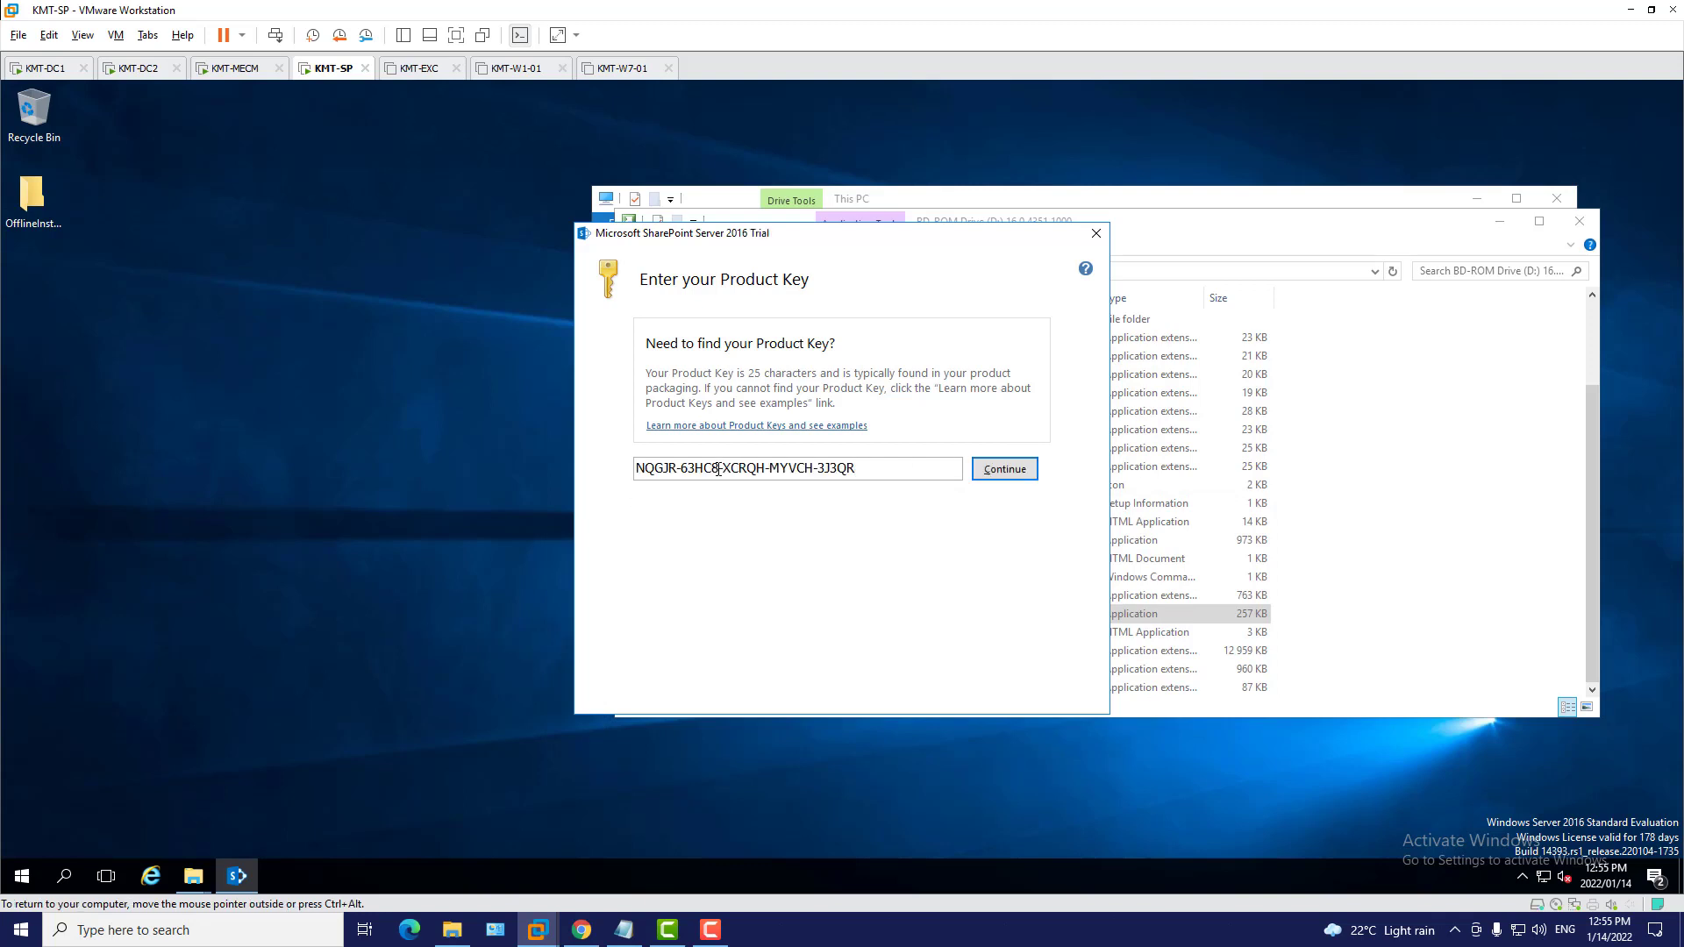
pyautogui.moveTo(861, 235); pyautogui.dragTo(647, 229)
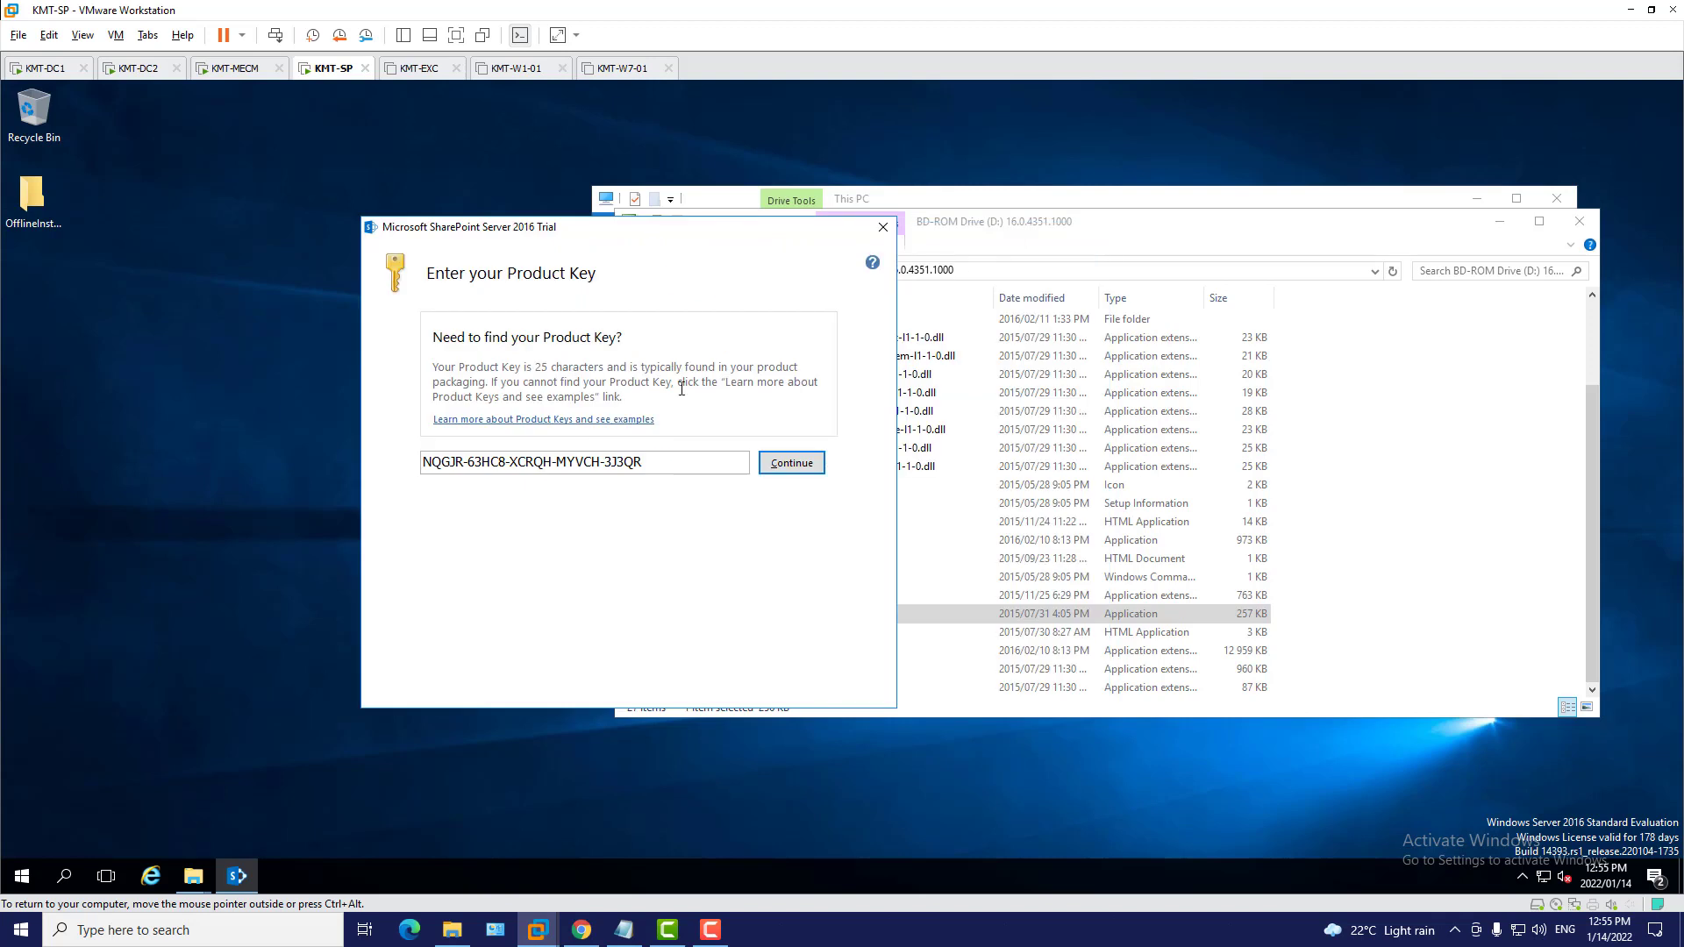
# Accept the SharePoint licence terms, close the two File Explorer windows, and start the installation in the default file locations
pyautogui.click(802, 464)
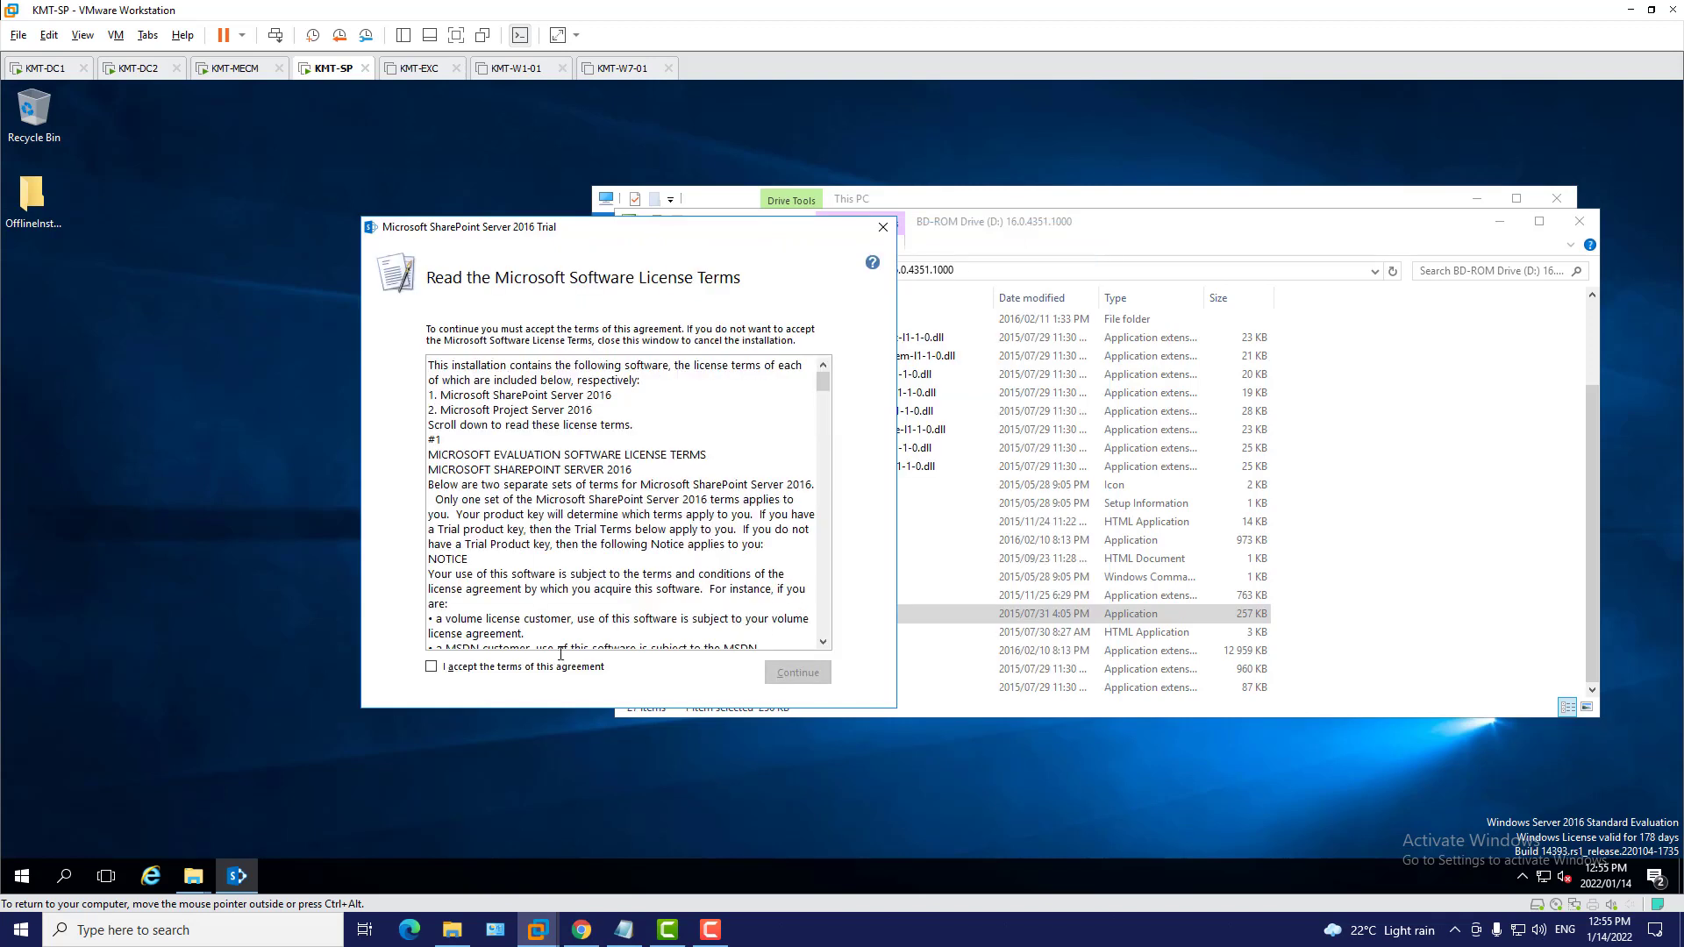
pyautogui.click(558, 668)
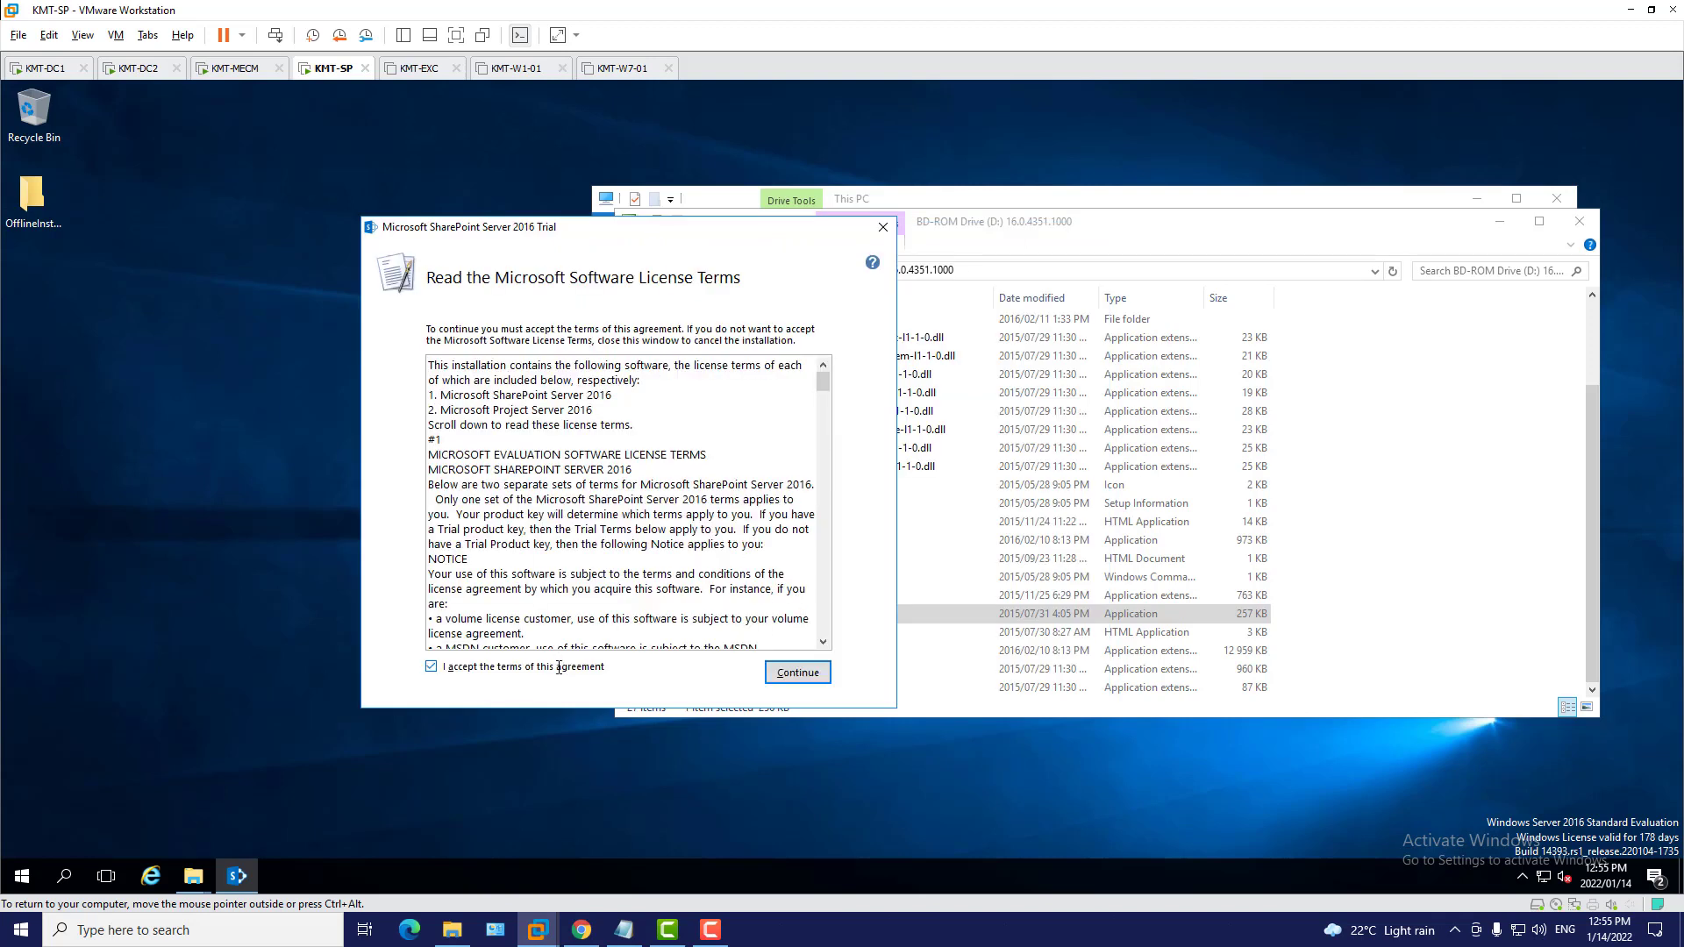
pyautogui.click(791, 675)
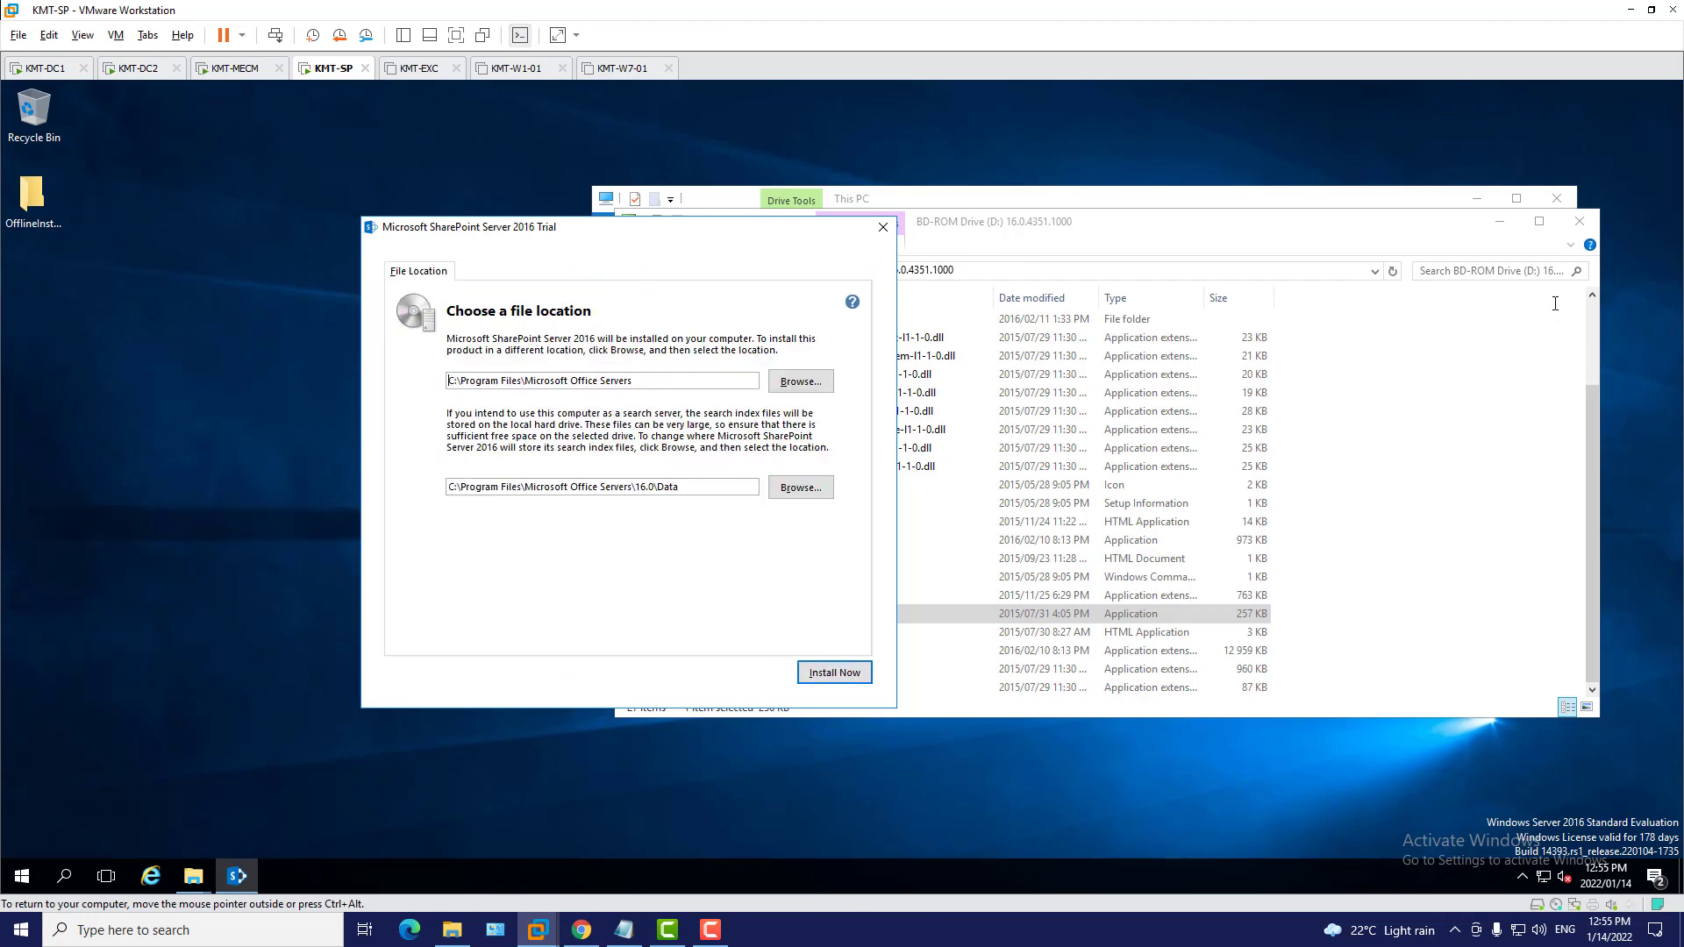
pyautogui.click(1579, 221)
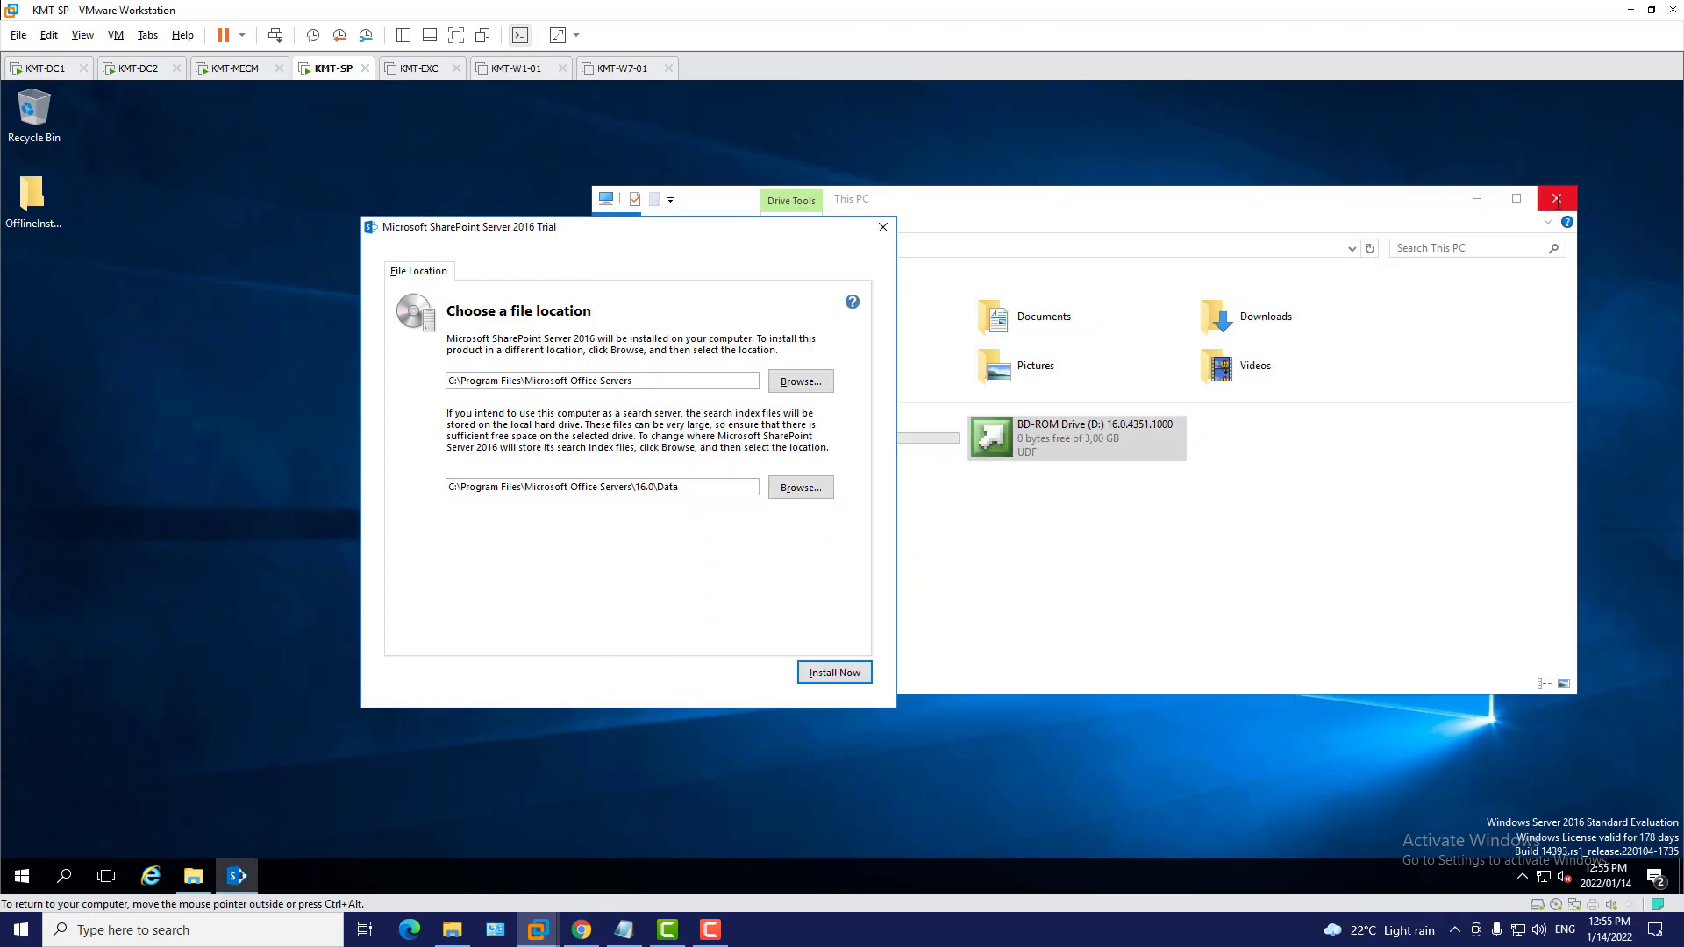
pyautogui.click(1557, 199)
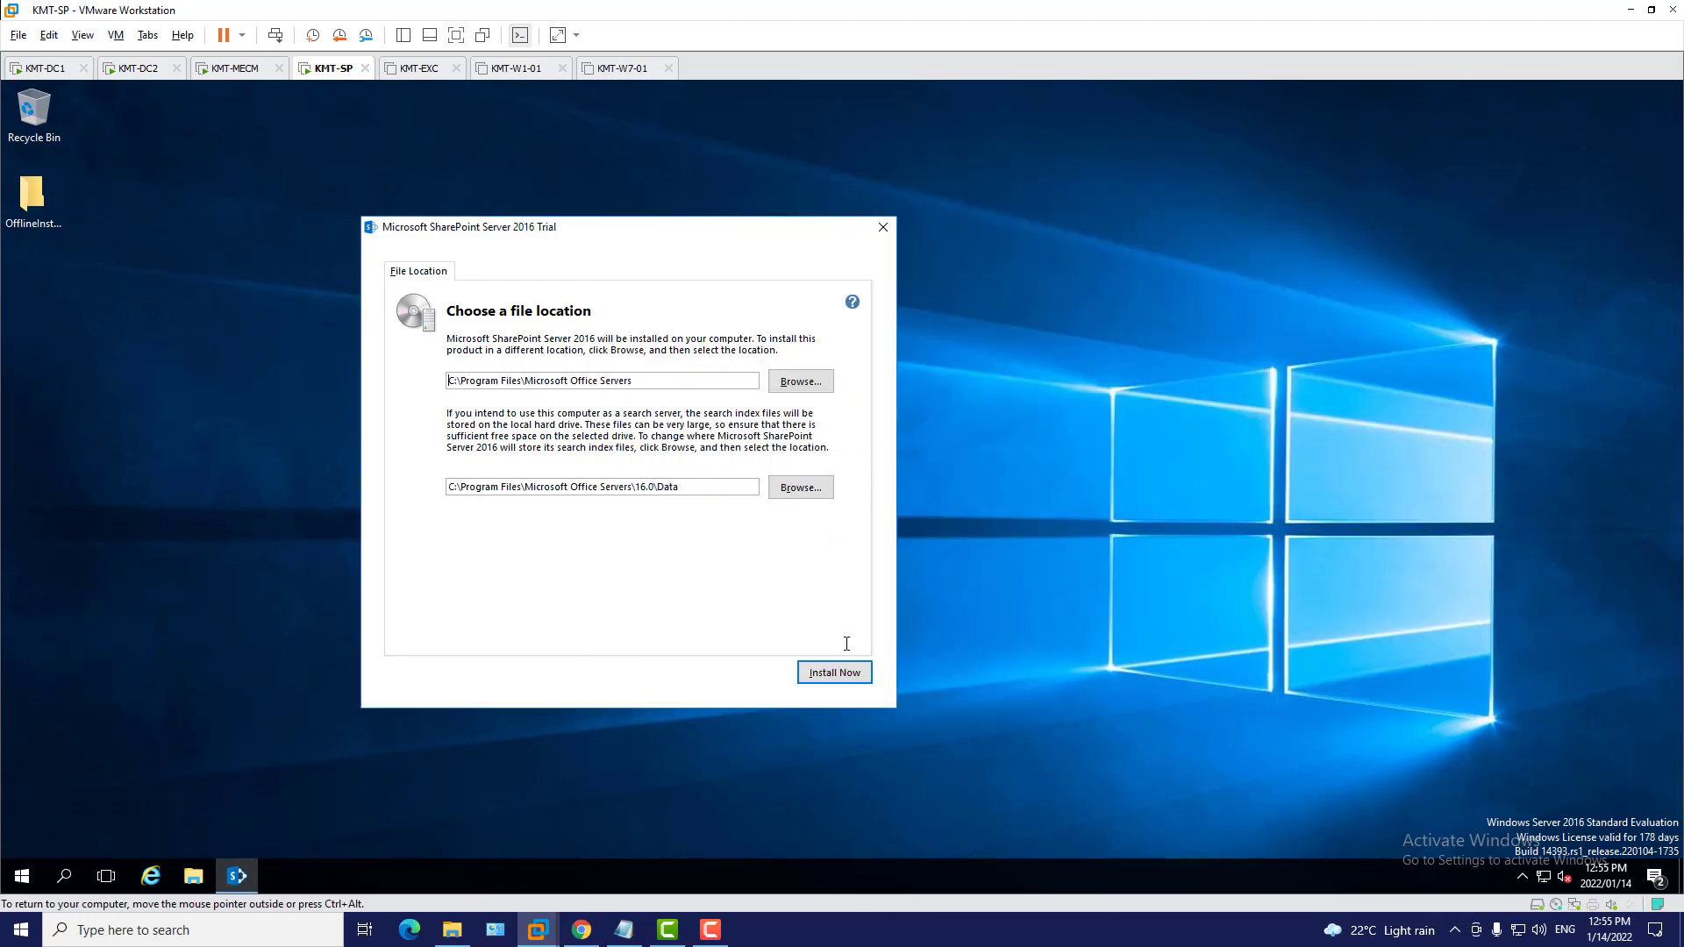
pyautogui.click(835, 672)
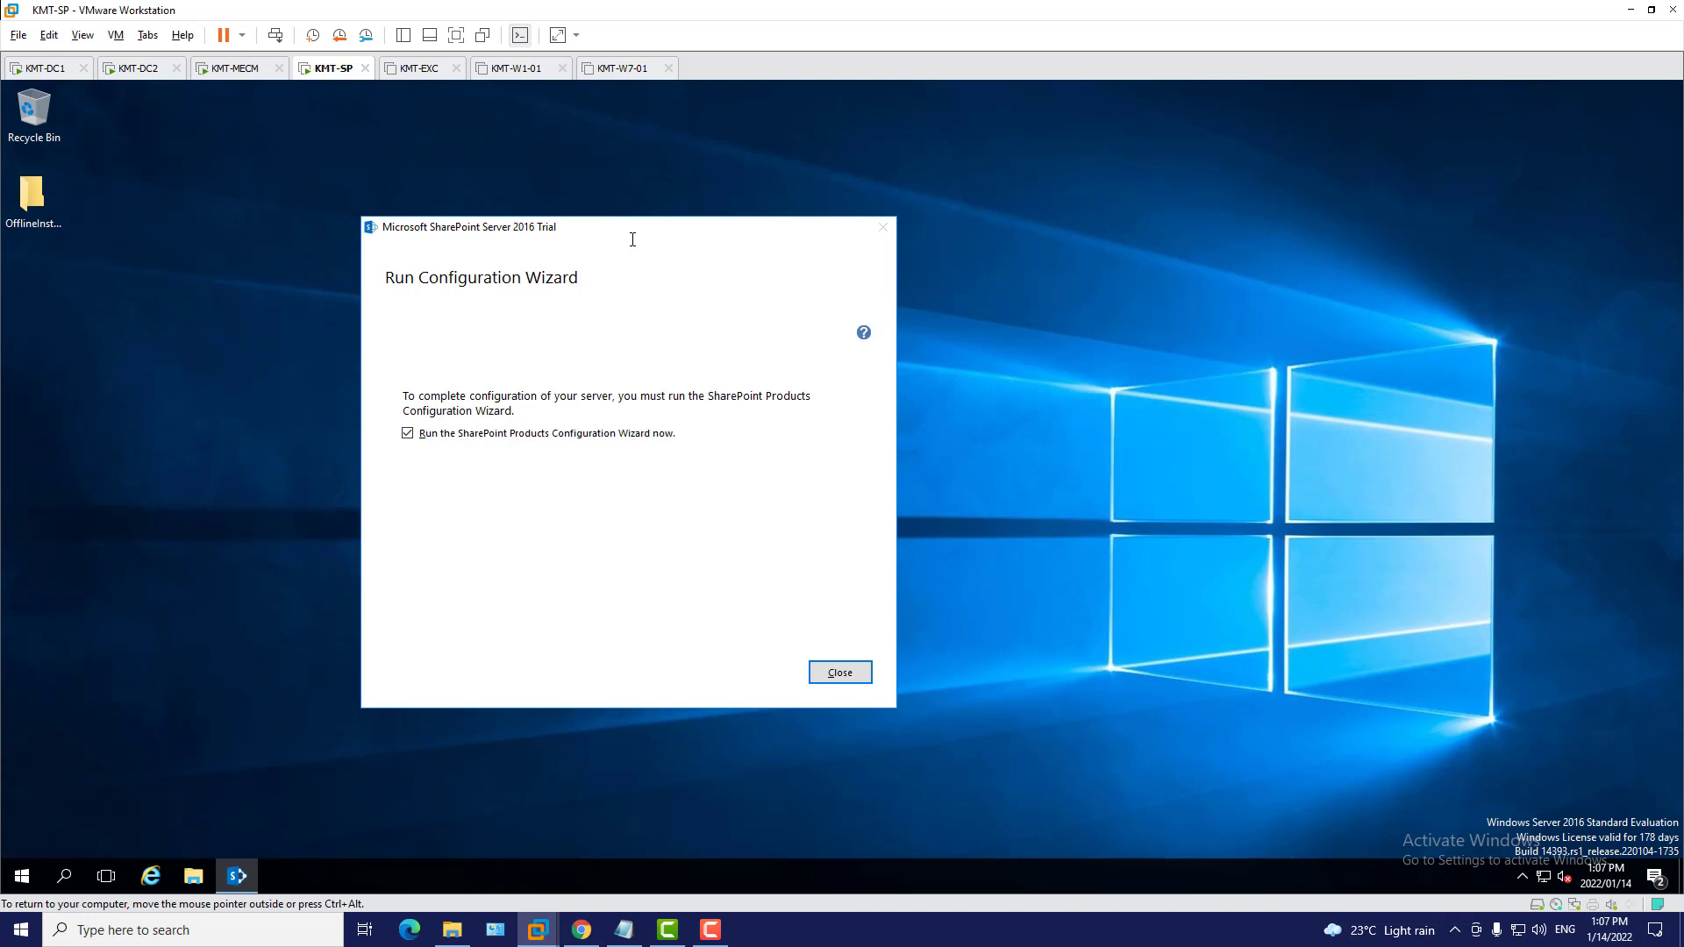
# Run the SharePoint Products Configuration Wizard, allow the required service restarts, and choose to create a new server farm
pyautogui.click(840, 674)
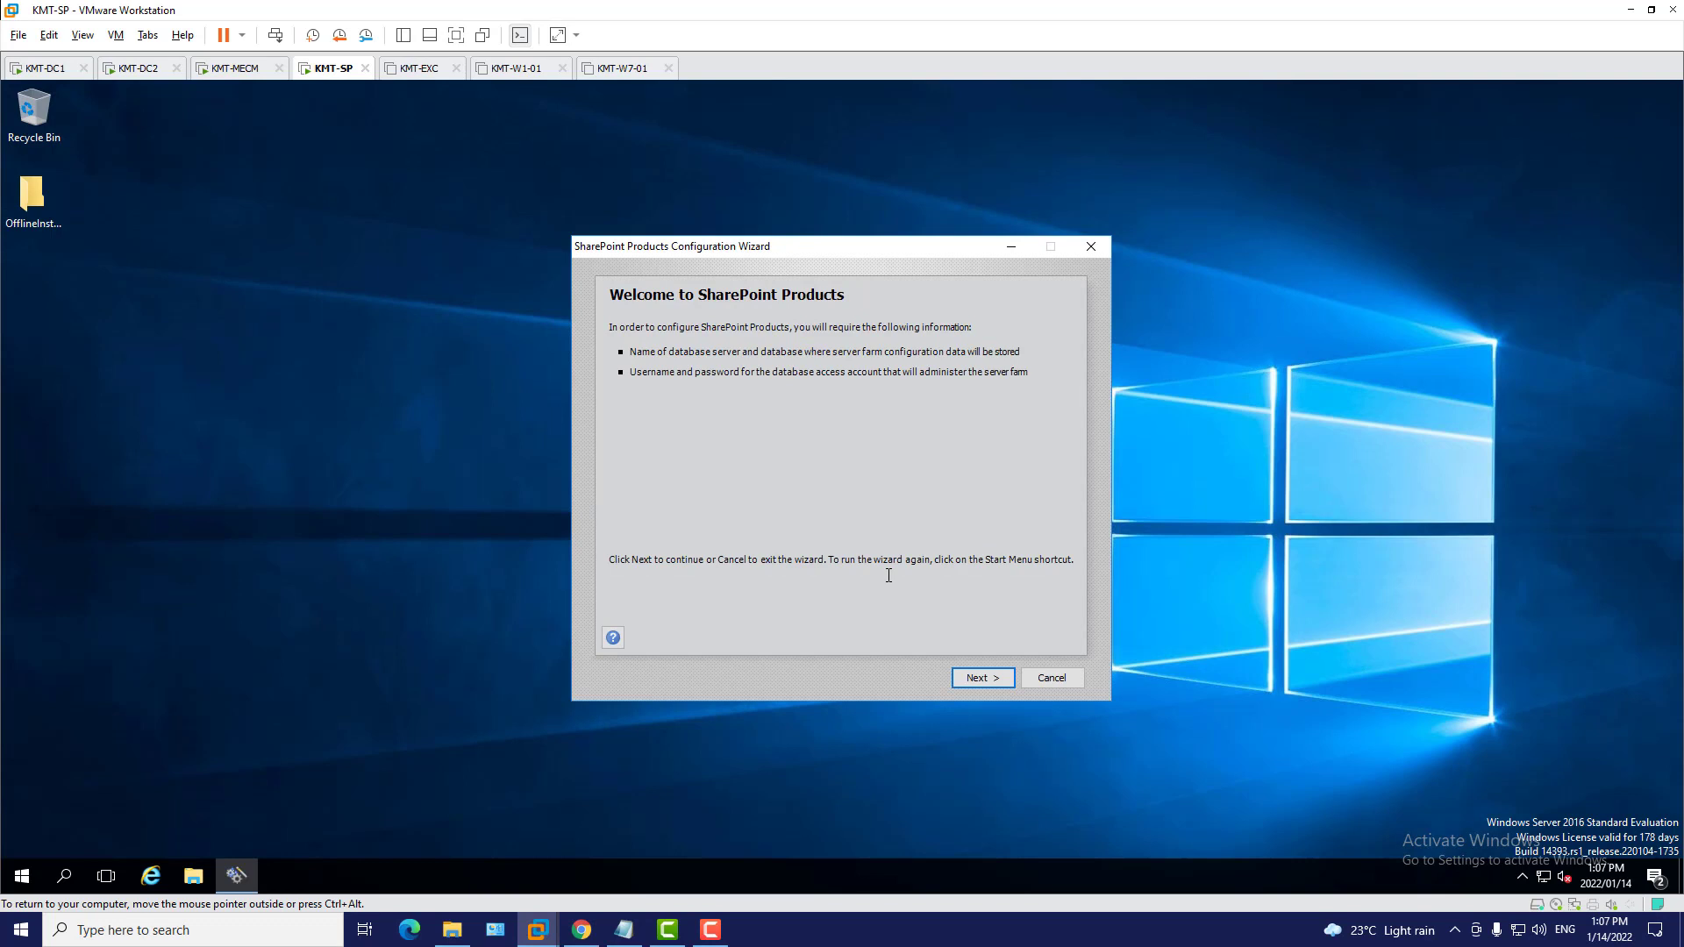
pyautogui.click(981, 677)
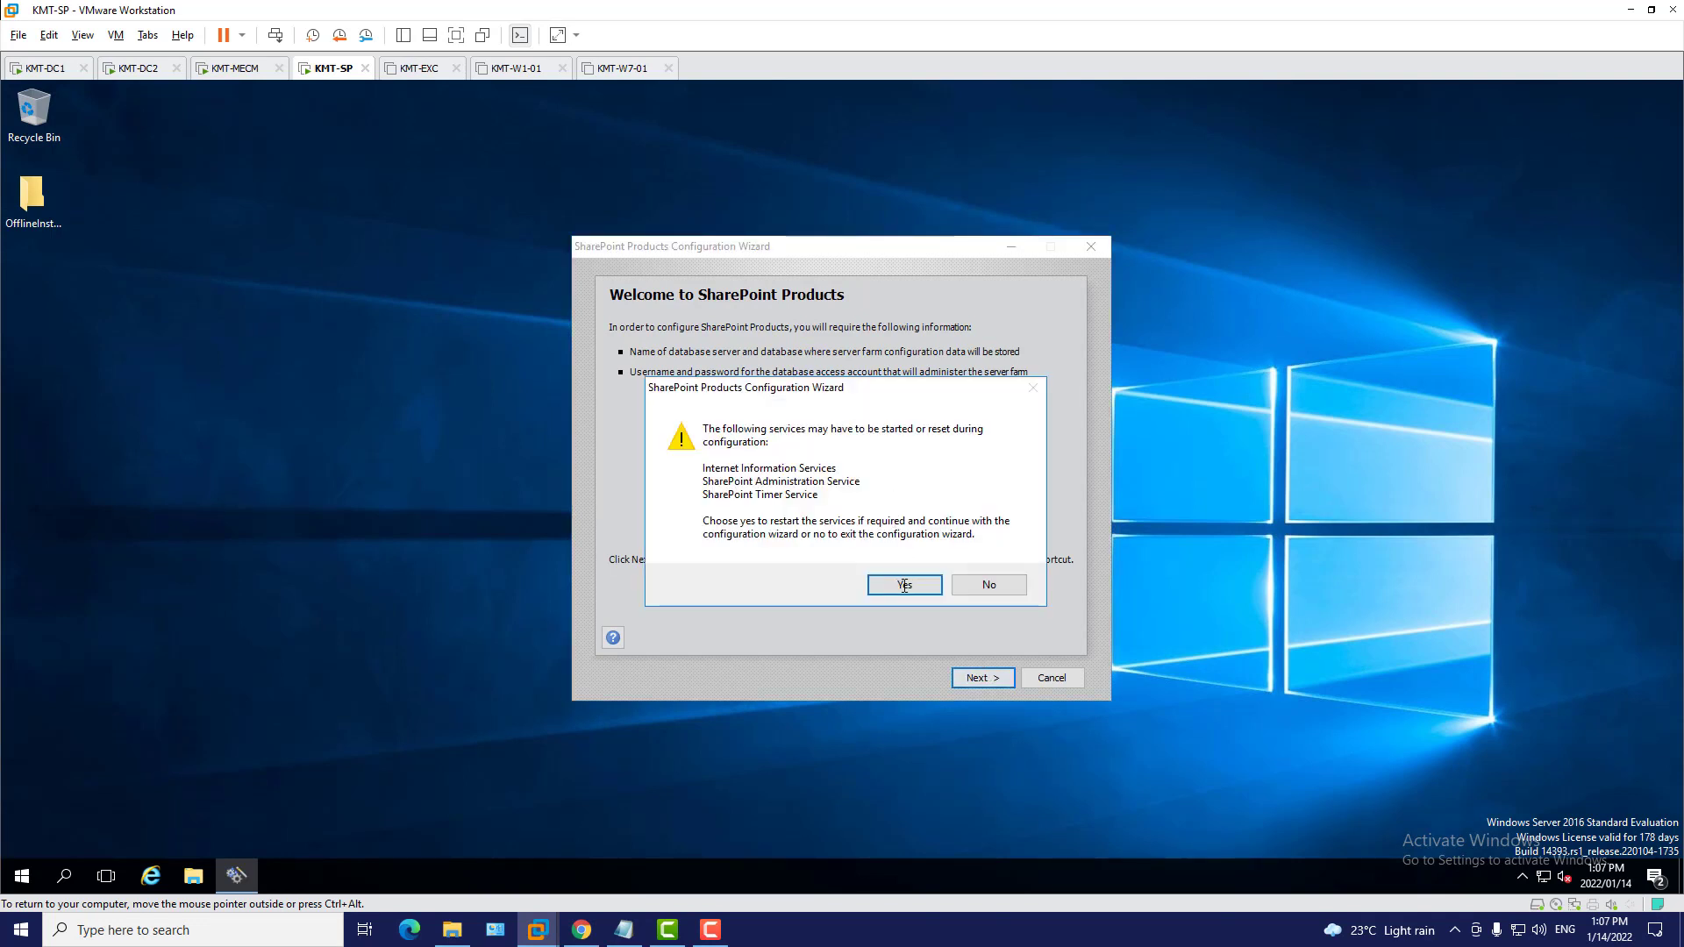
pyautogui.click(903, 584)
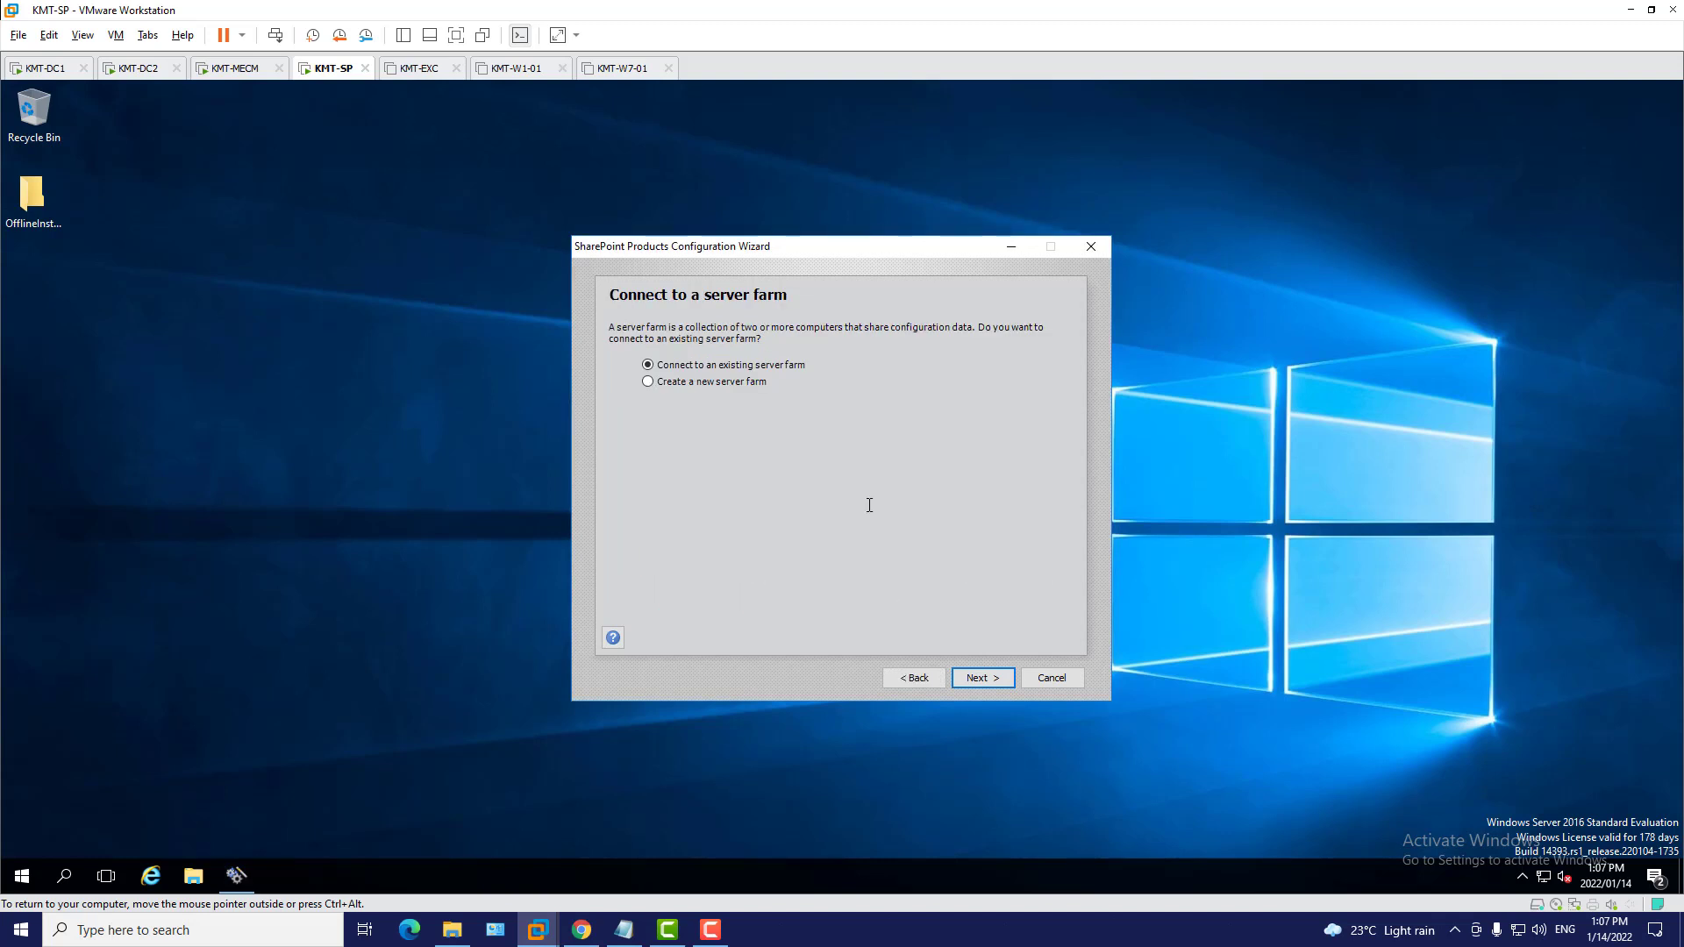
pyautogui.click(719, 383)
pyautogui.click(996, 680)
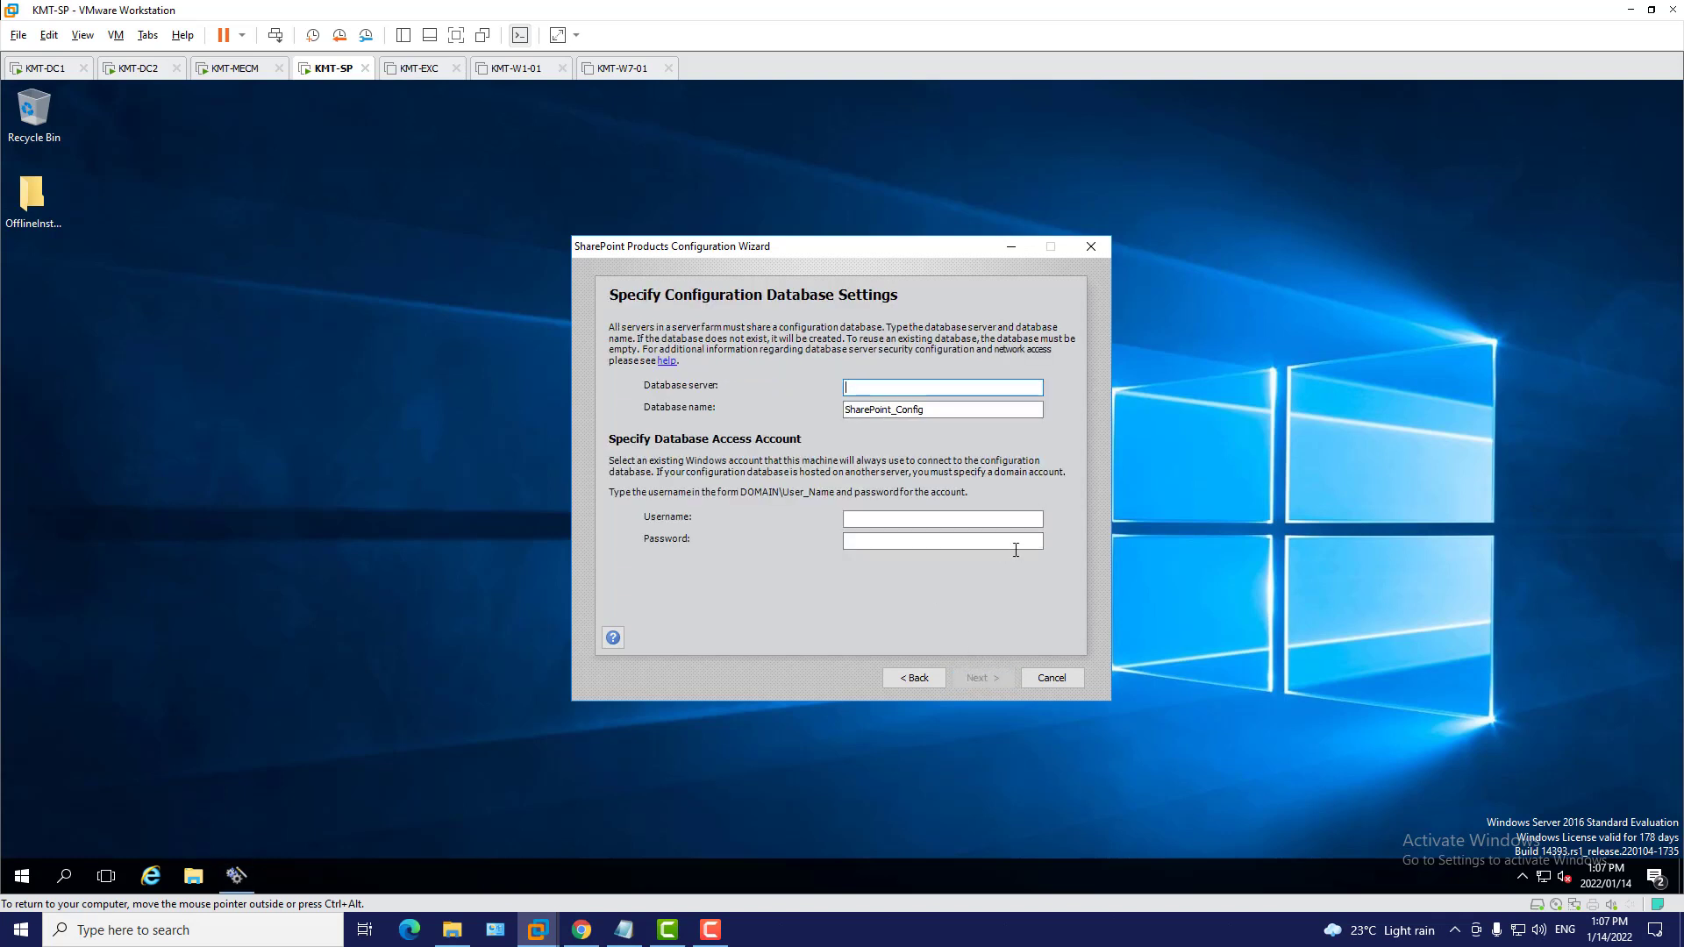
# Check the KMT-MECM server's network settings, and set the database server to KMT-MECM and the access account to KMTRAINER\spfarm on KMT-SP
pyautogui.click(237, 78)
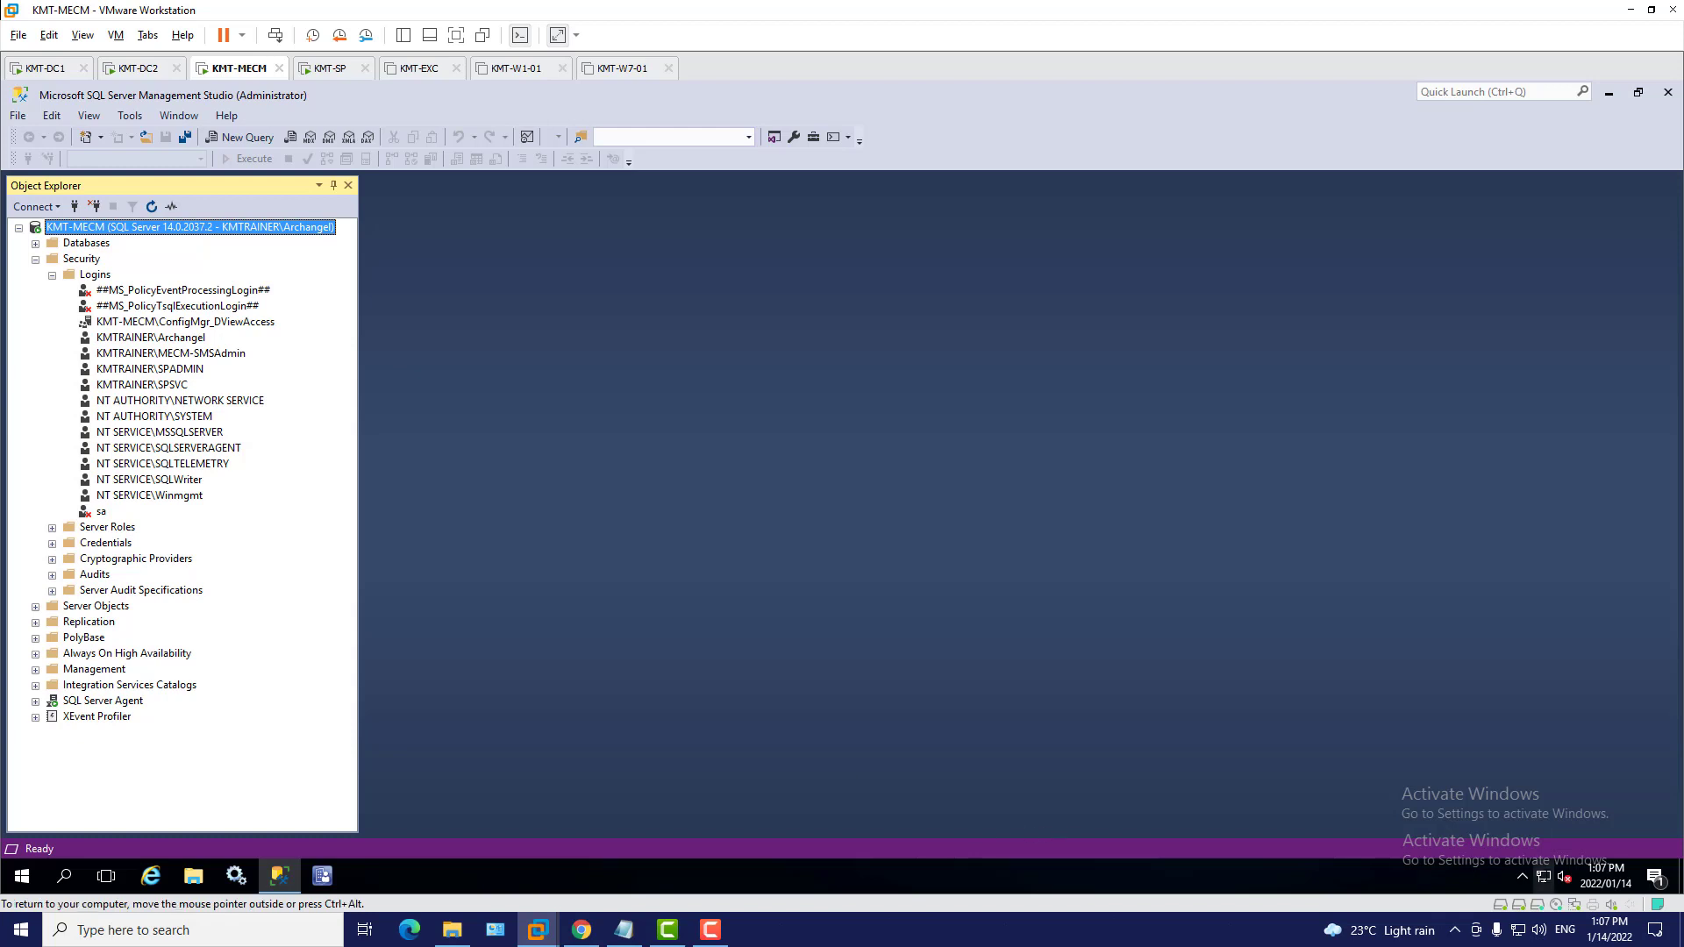
pyautogui.click(1544, 877)
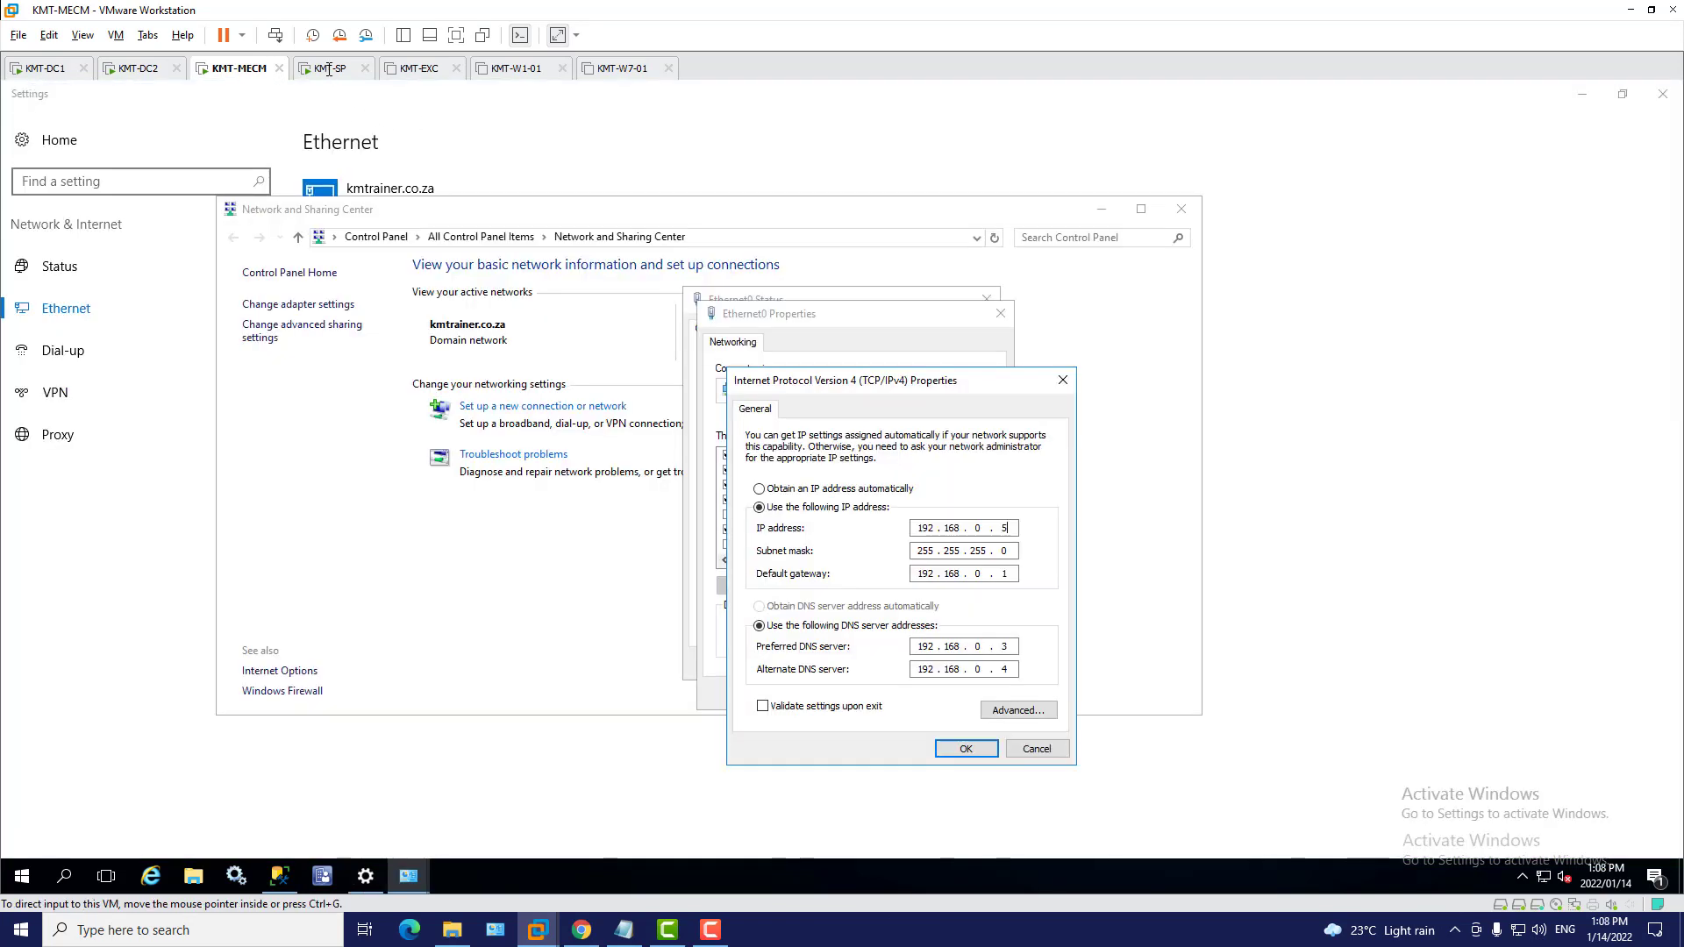
pyautogui.click(329, 69)
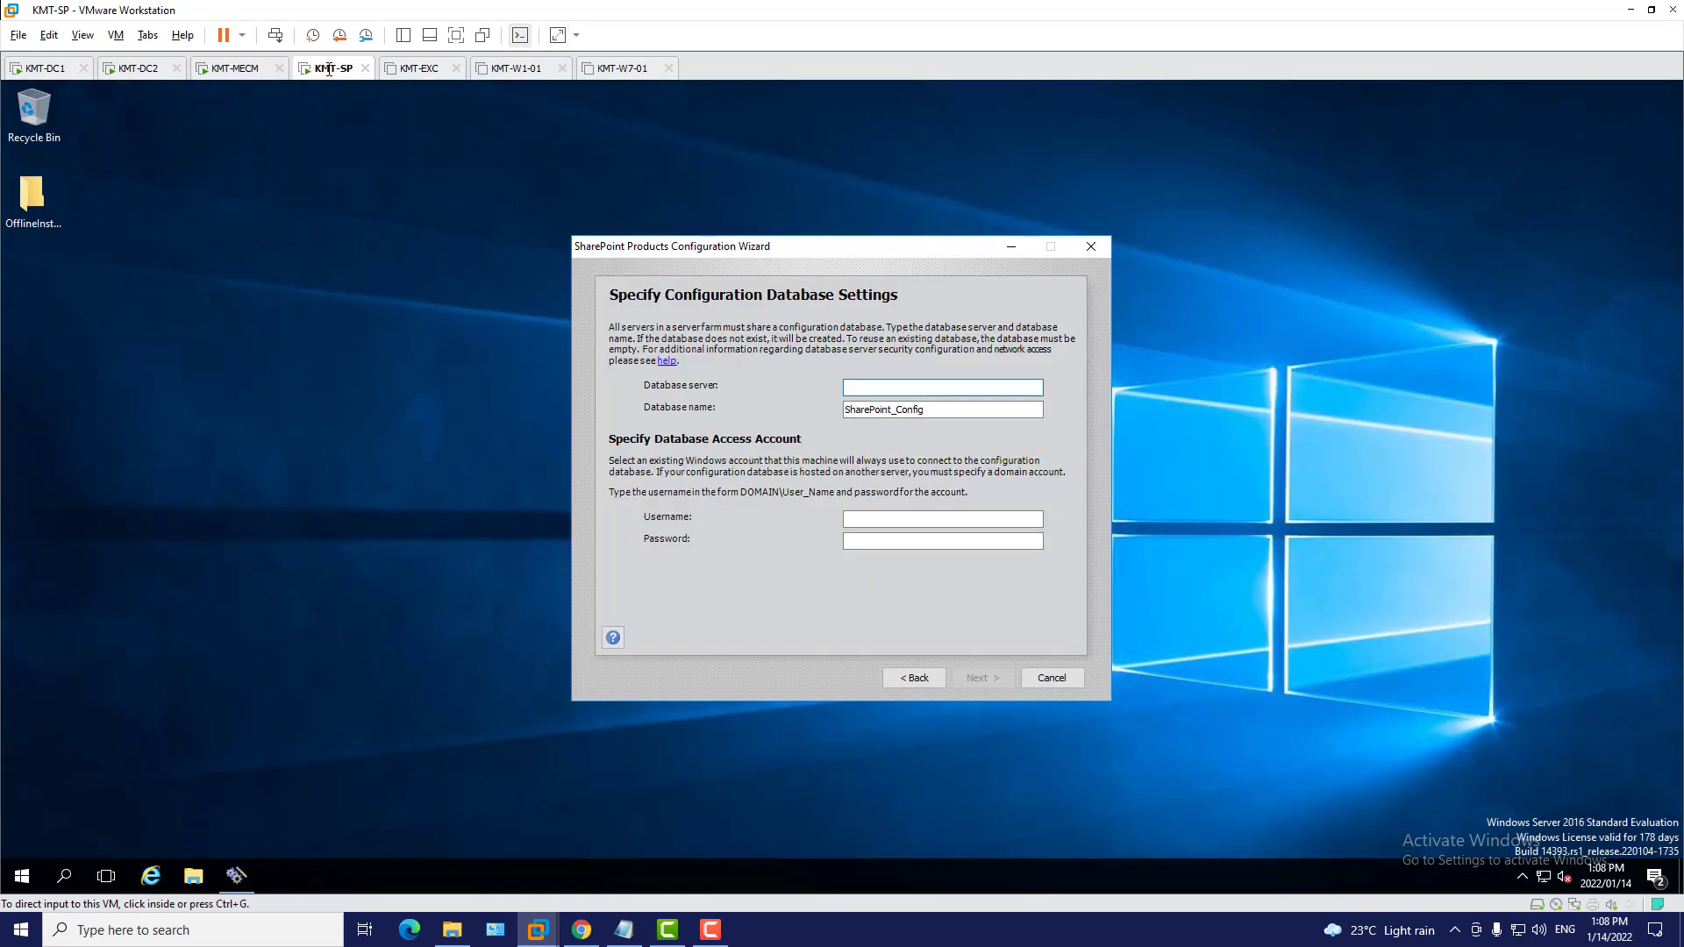
pyautogui.click(892, 388)
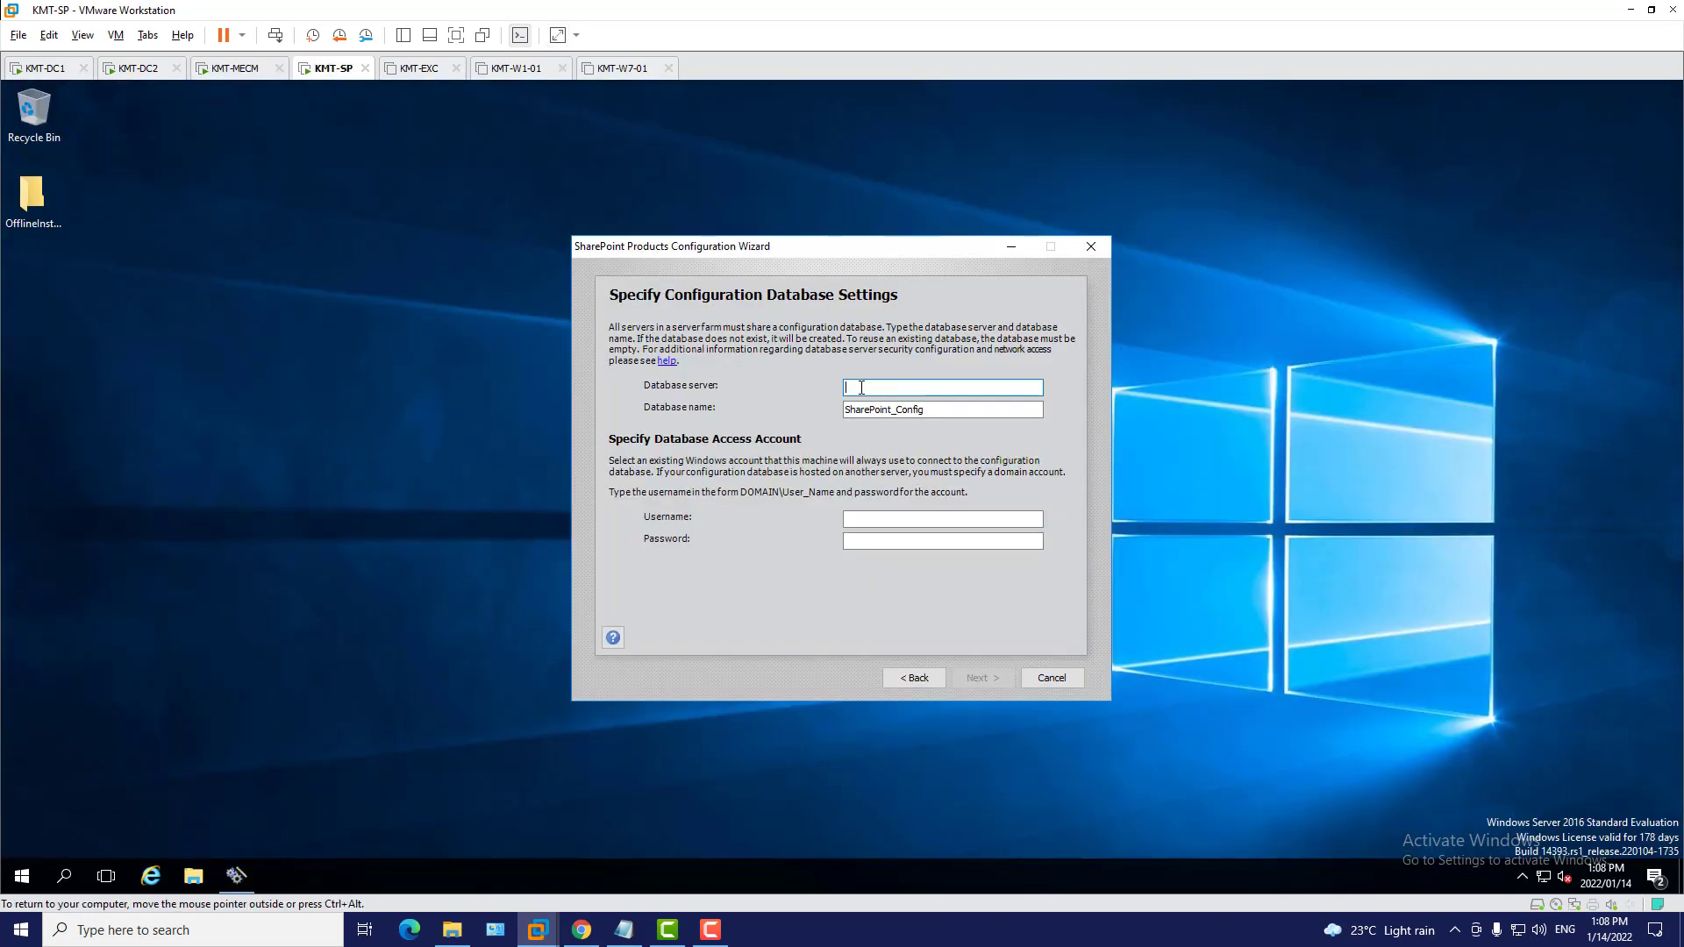
pyautogui.write('KMT-MECM')
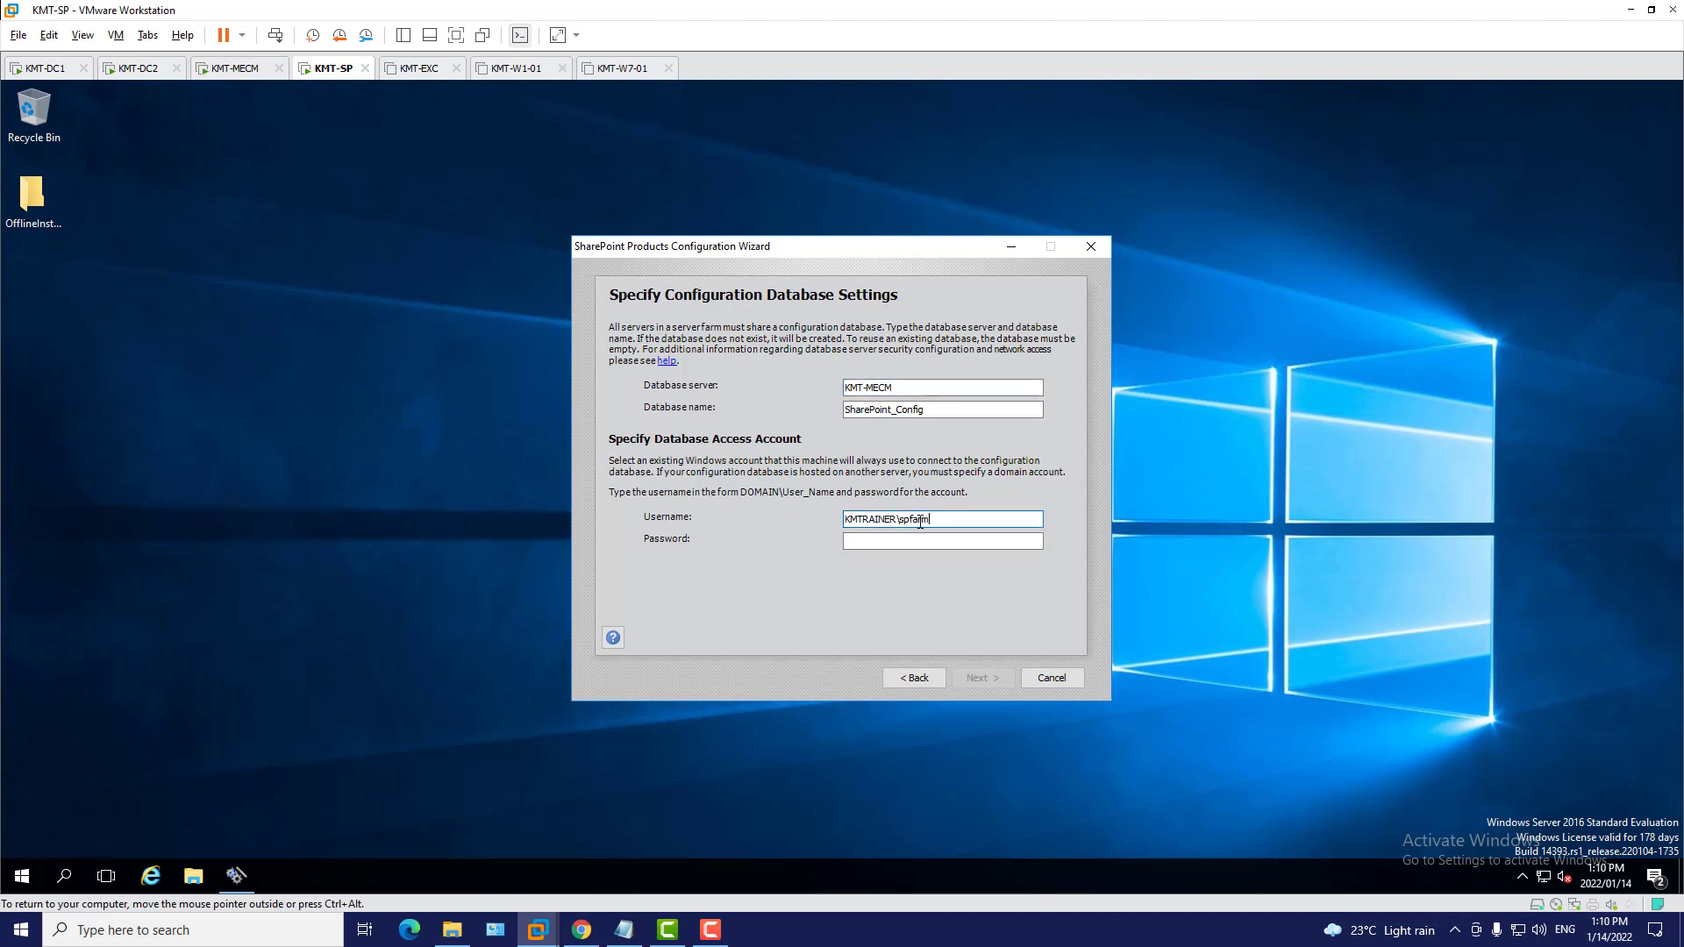
# Check the SPFARM account in Active Directory on KMT-DC1 and the server roles of the KMTRAINER\SPADMIN login on KMT-MECM
pyautogui.moveTo(931, 519); pyautogui.dragTo(904, 523)
pyautogui.click(40, 66)
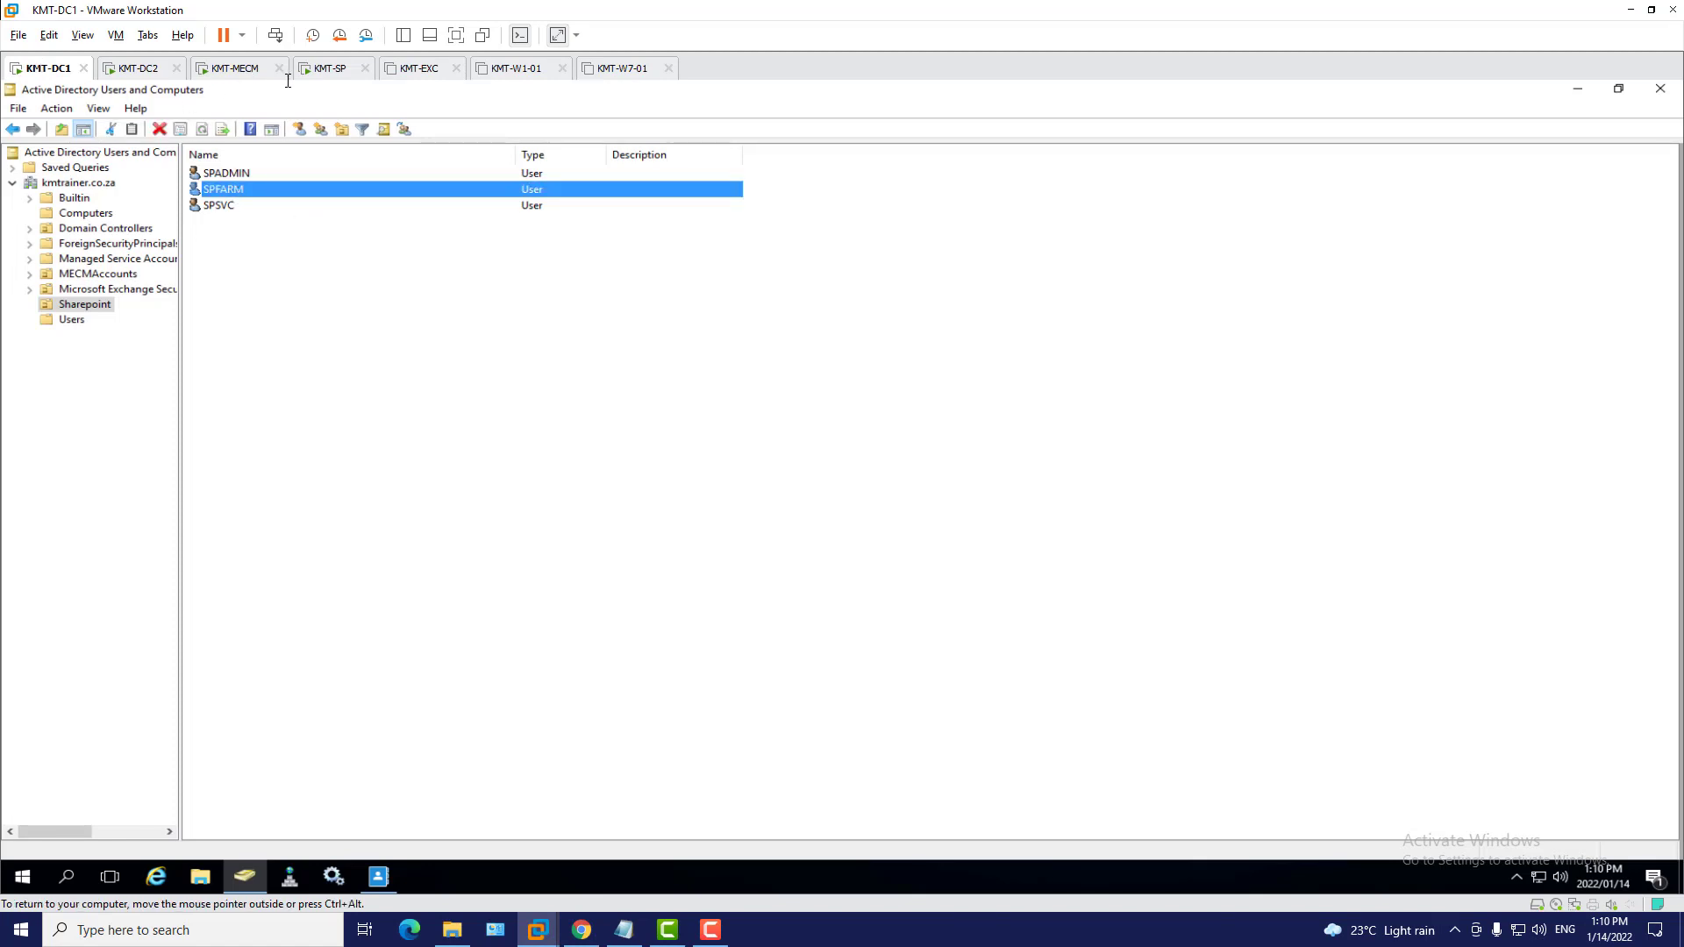
pyautogui.click(330, 67)
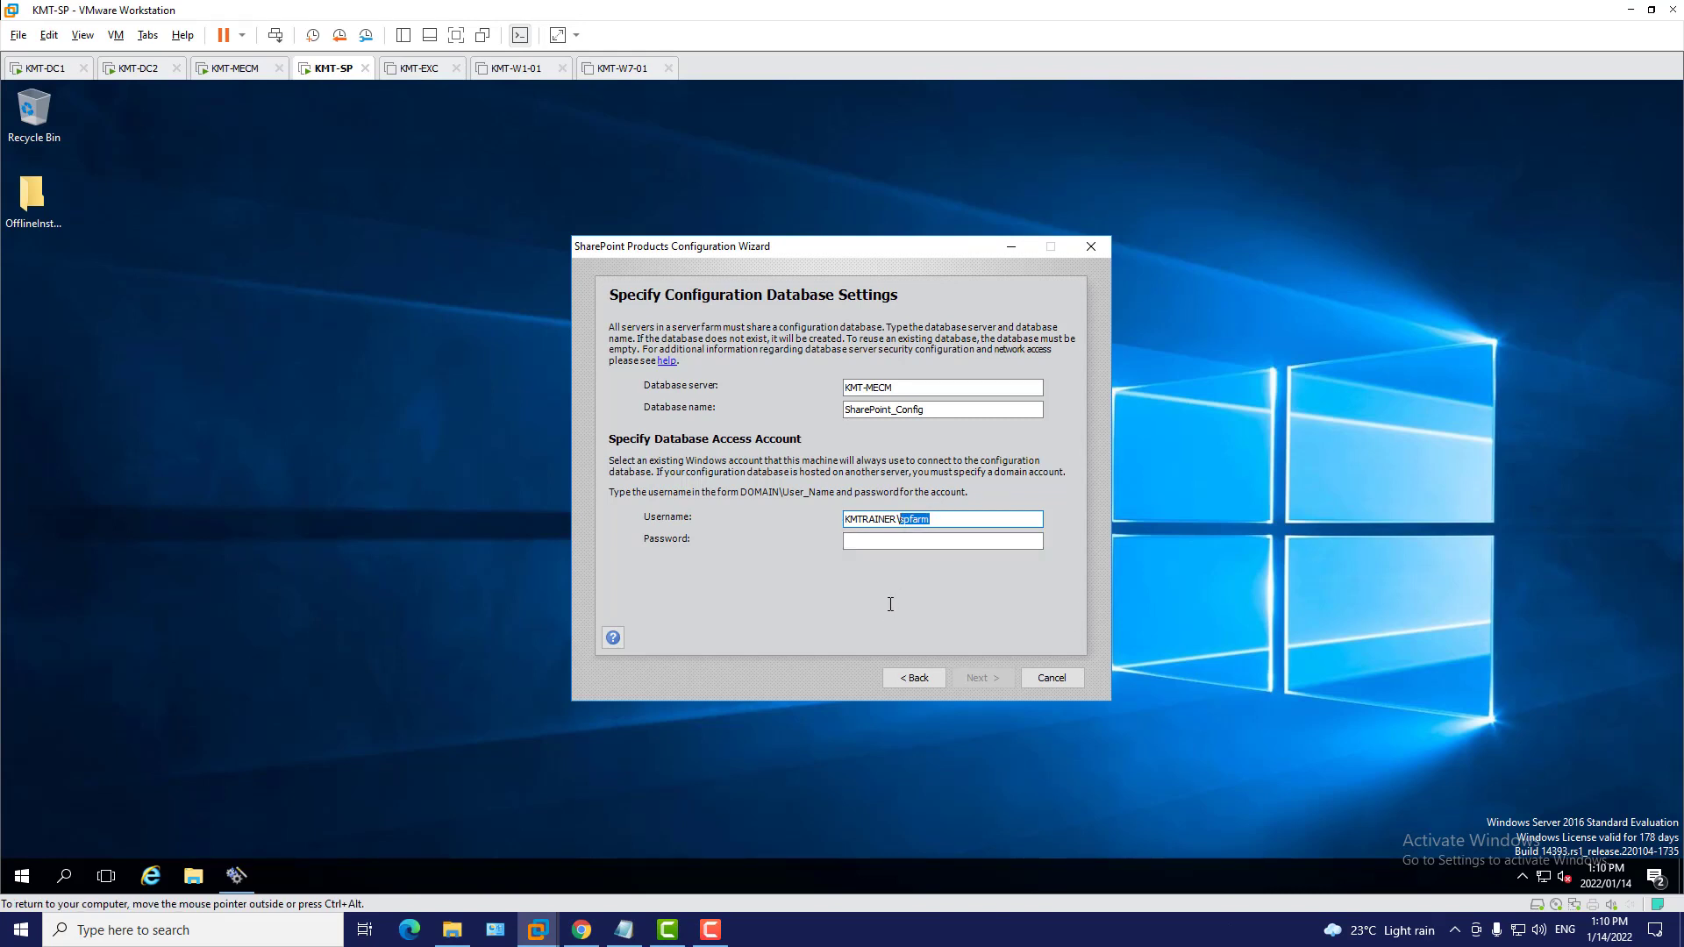
pyautogui.click(222, 70)
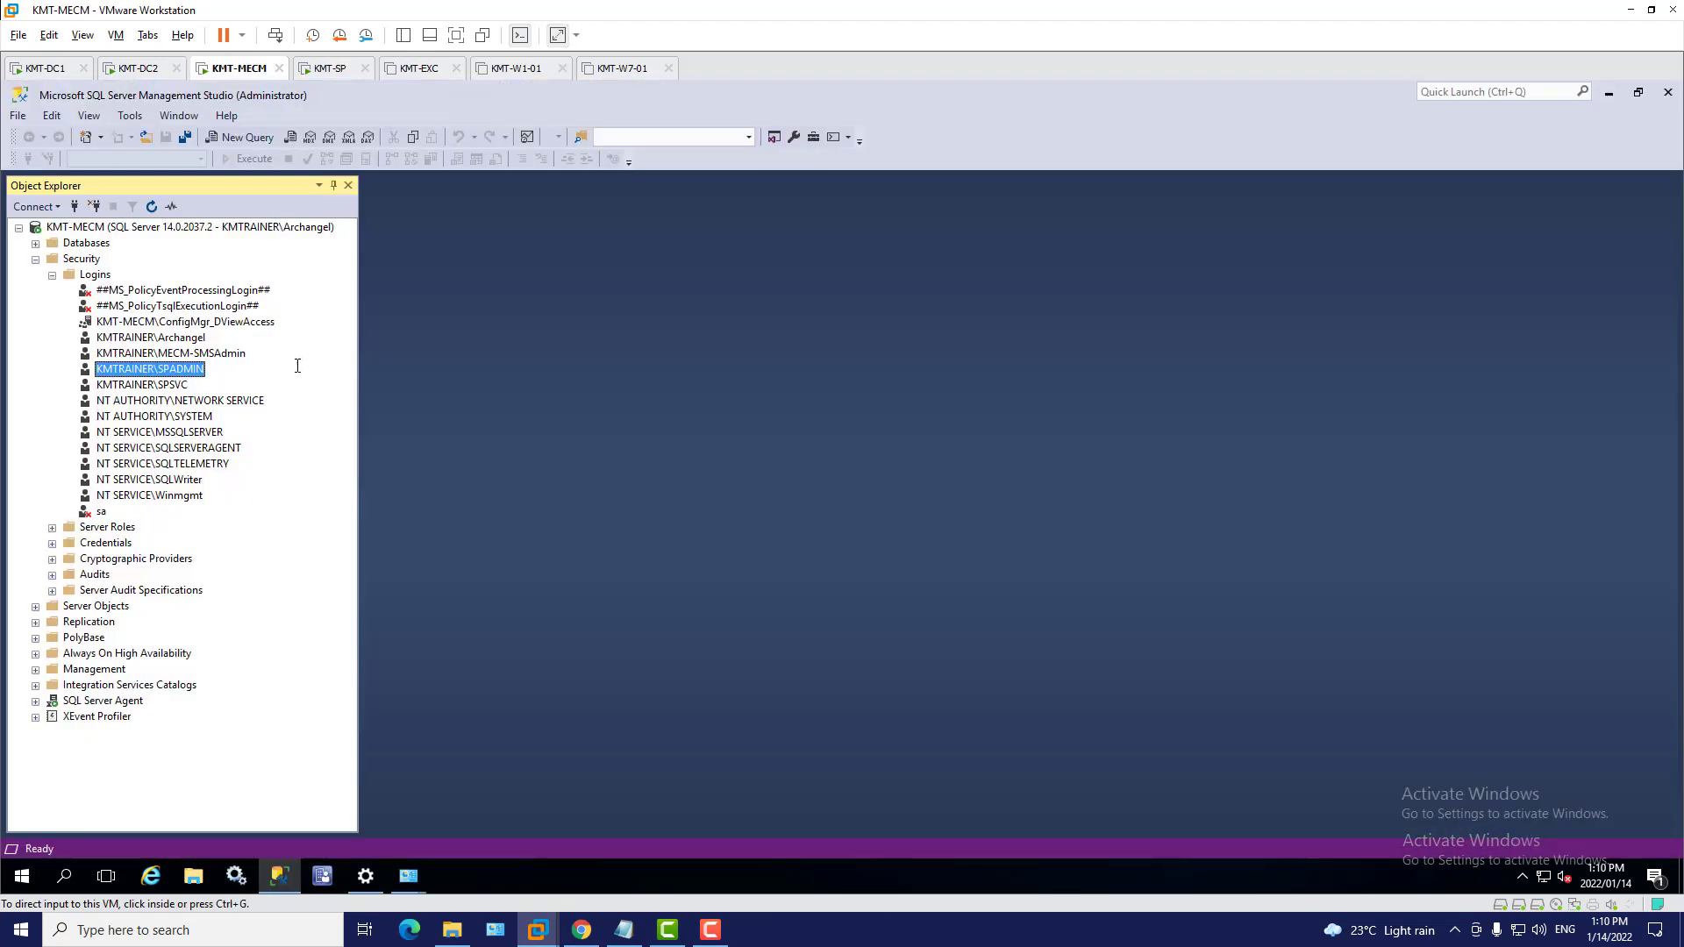
pyautogui.doubleClick(176, 369)
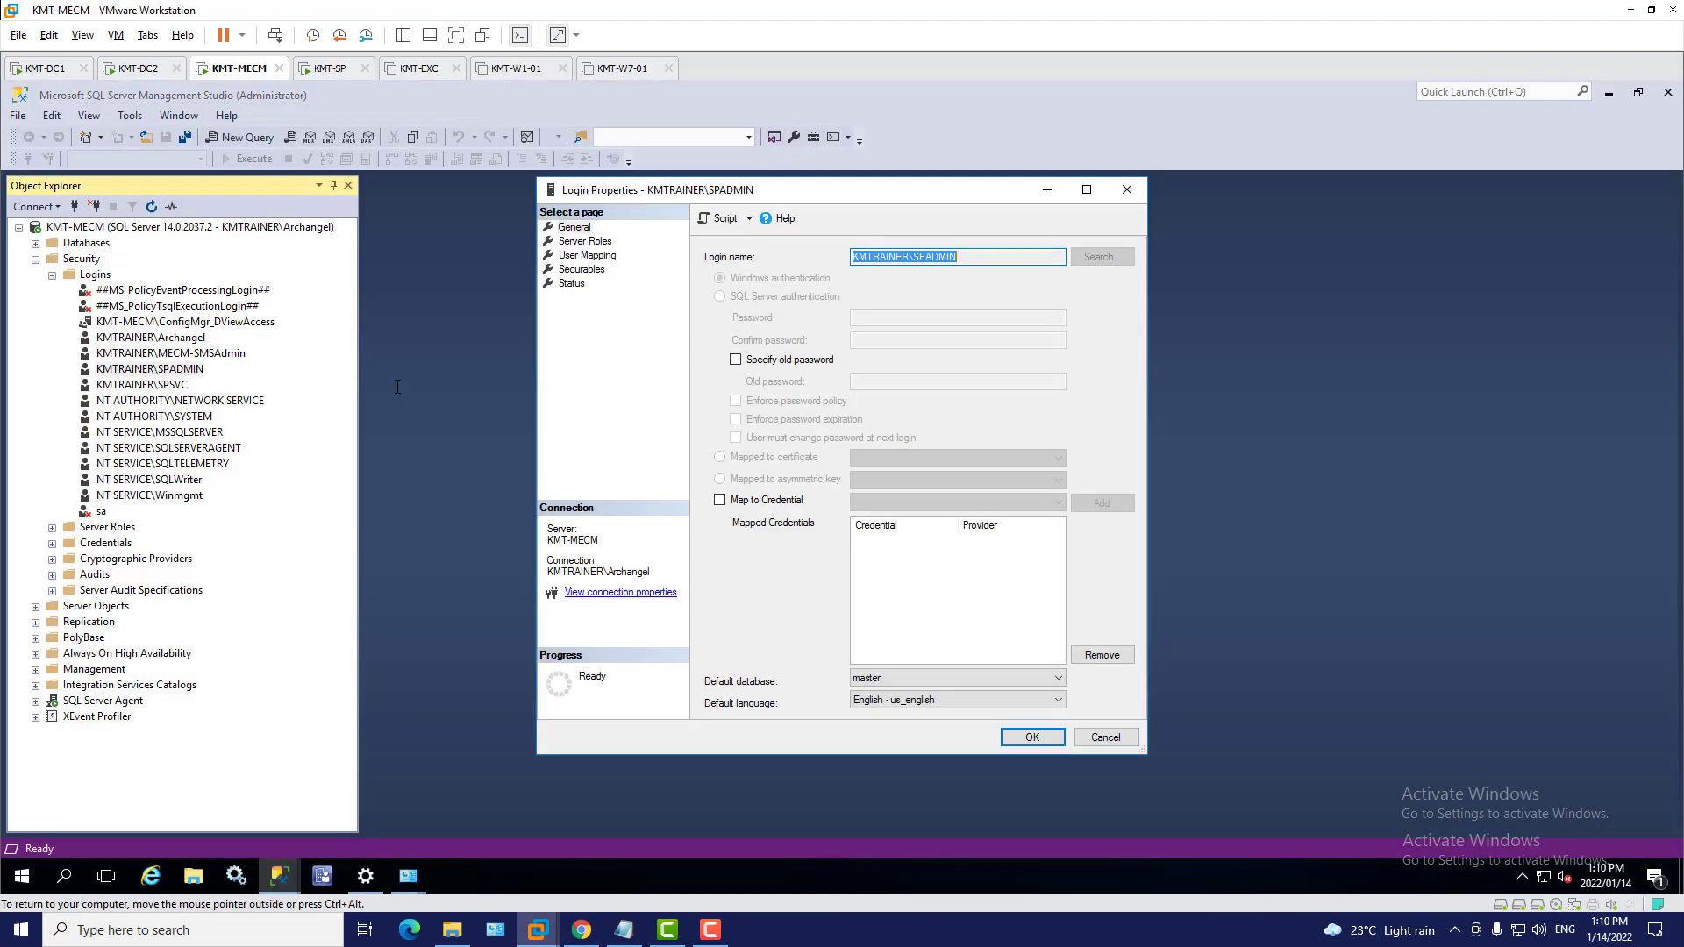
pyautogui.click(598, 242)
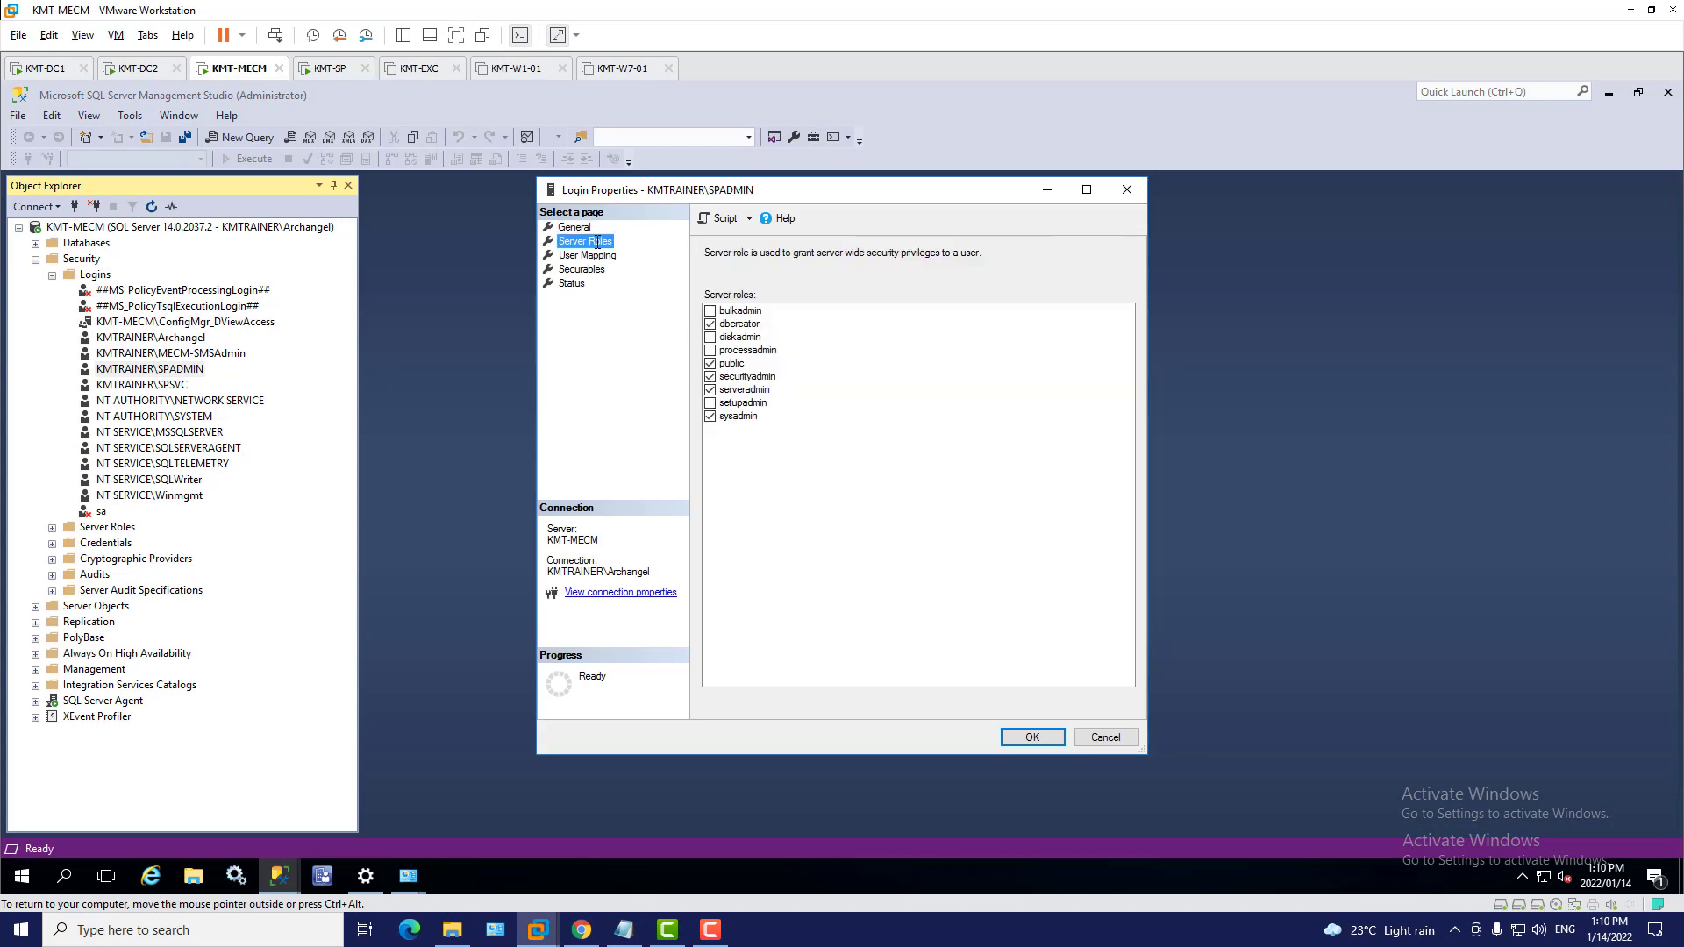
pyautogui.click(1107, 740)
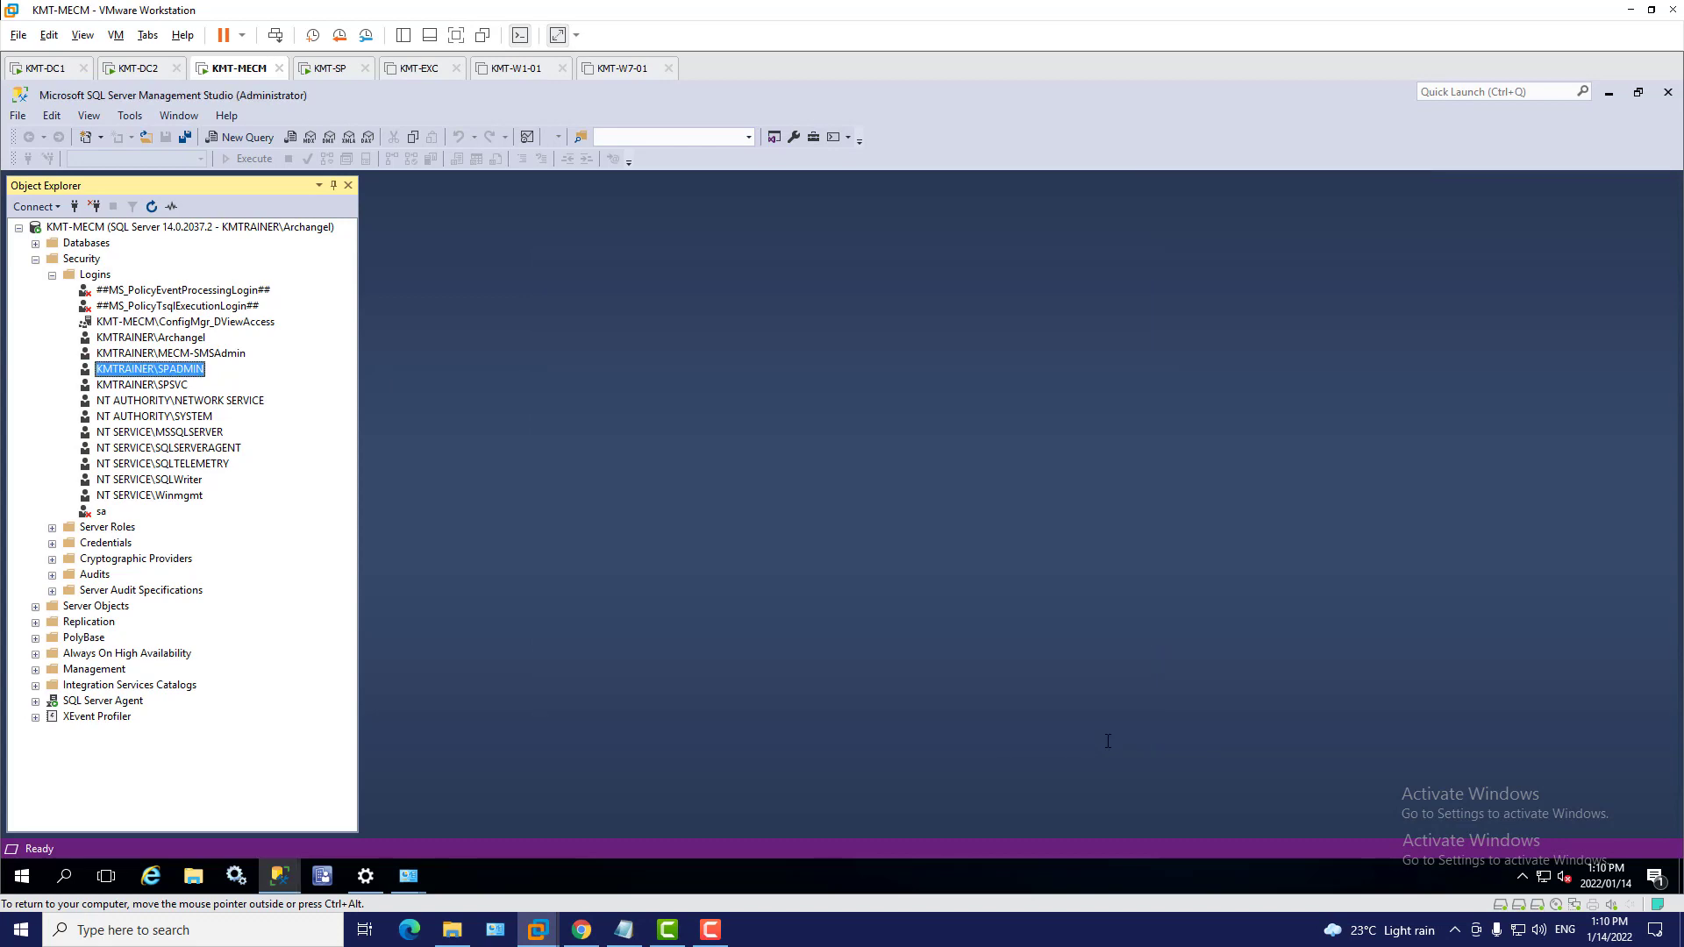
pyautogui.click(330, 67)
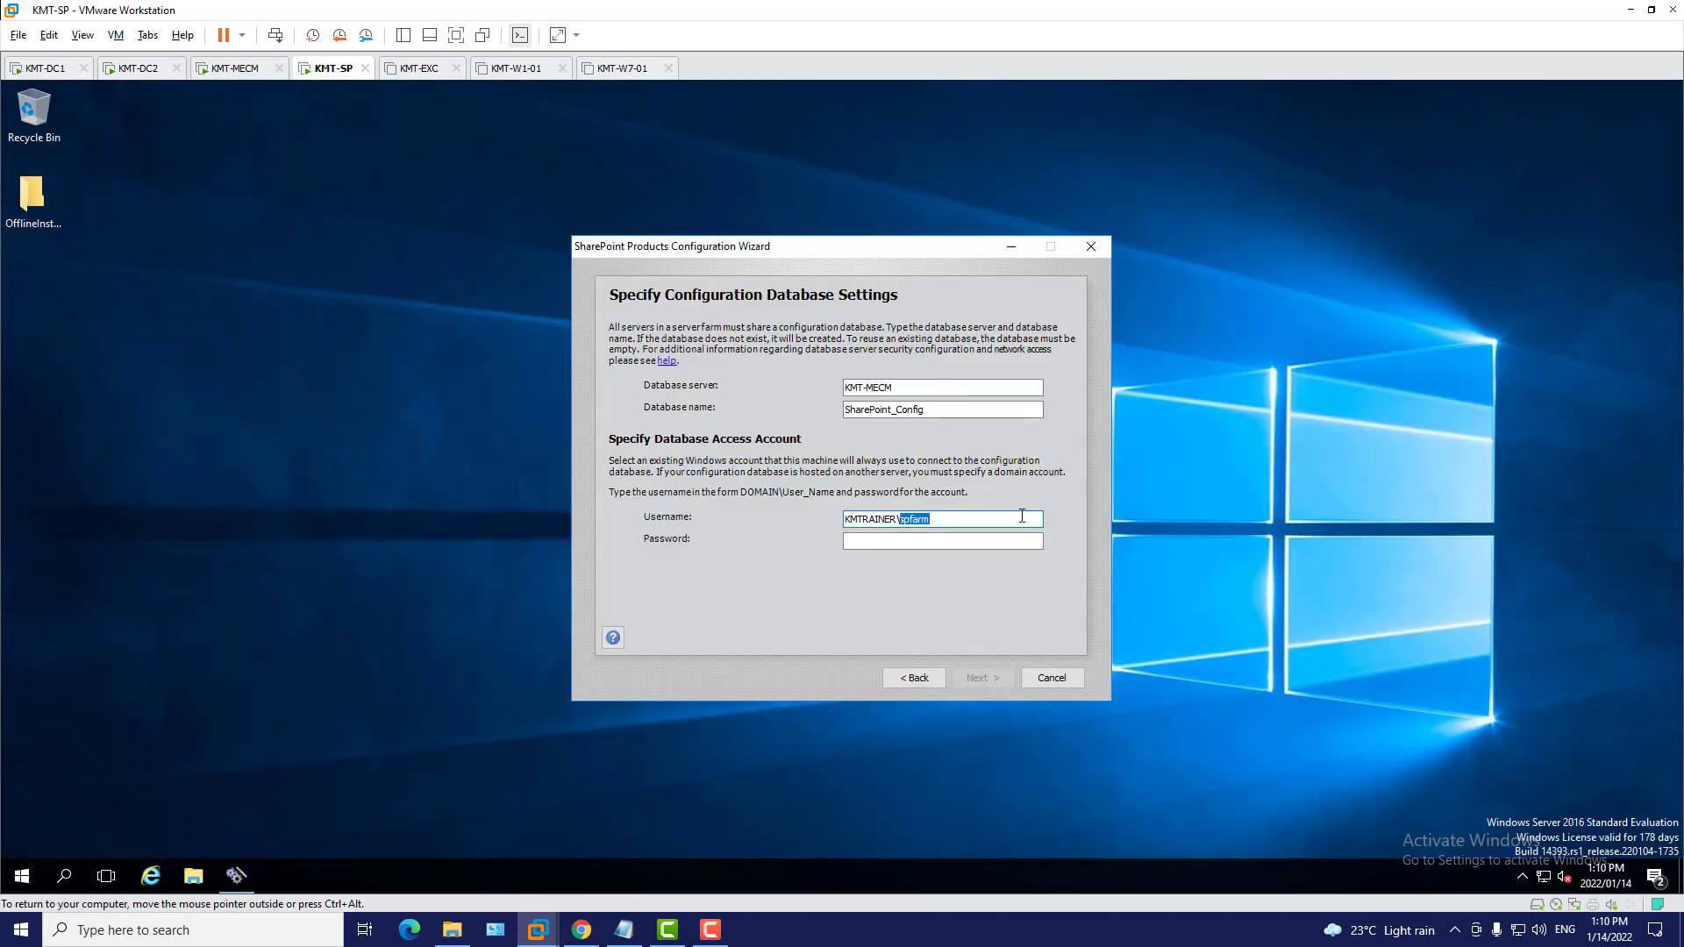
# Enter the database access account's password and submit the configuration database settings
pyautogui.click(924, 542)
pyautogui.write('***')
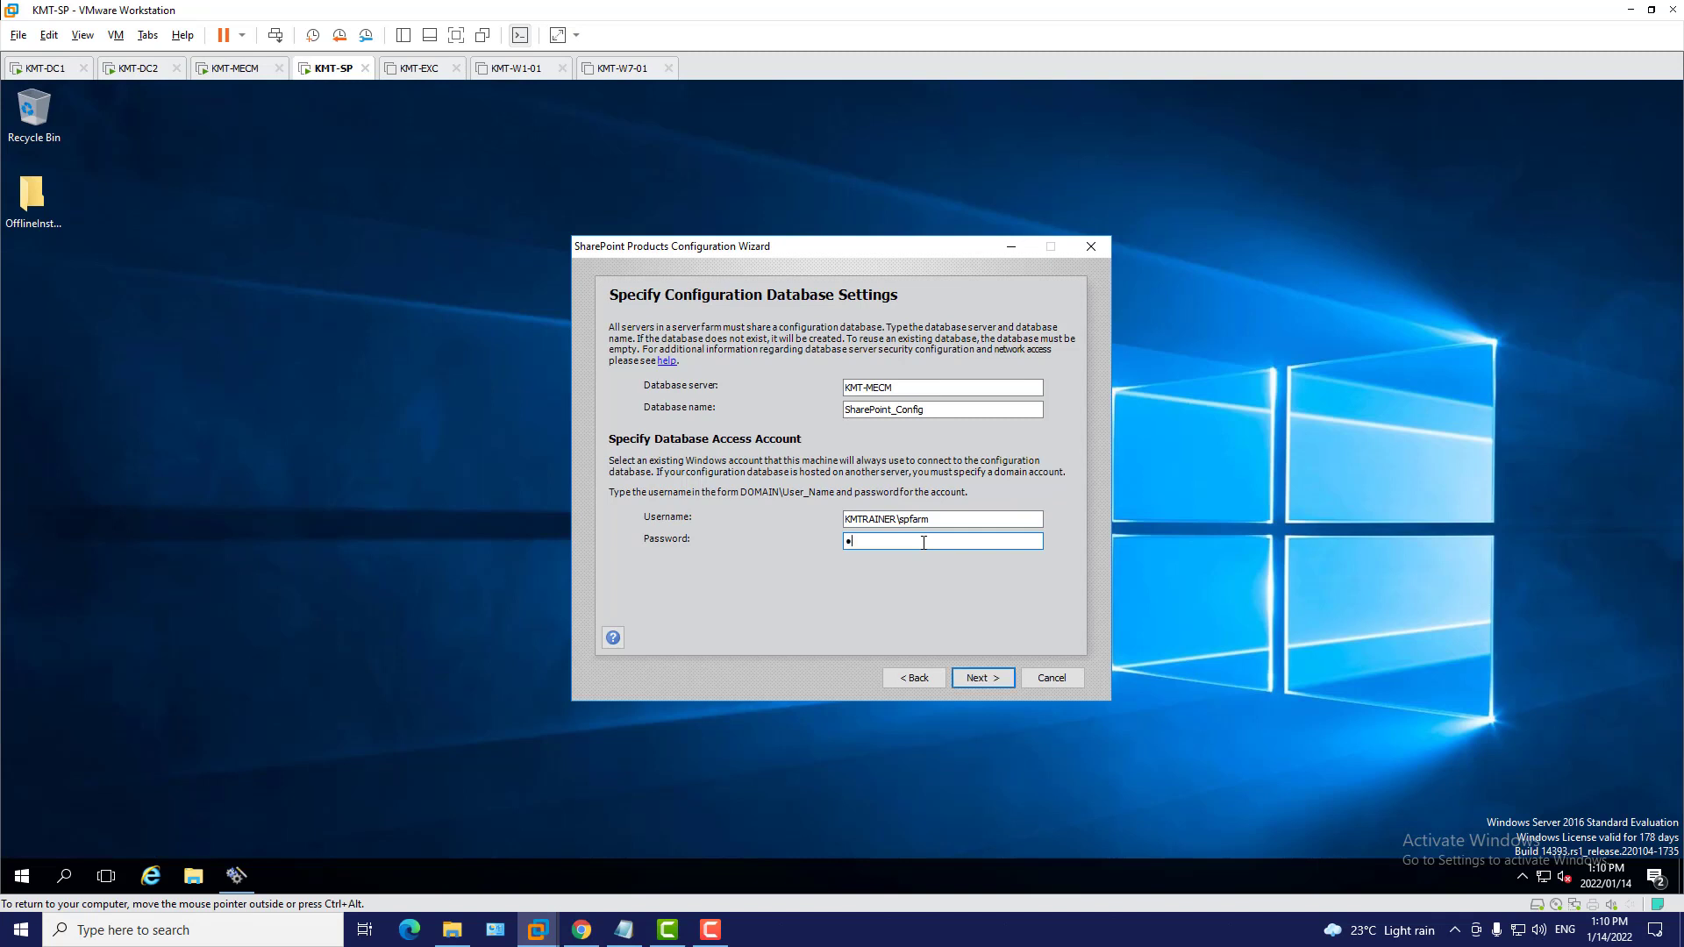
pyautogui.write('******')
pyautogui.click(987, 678)
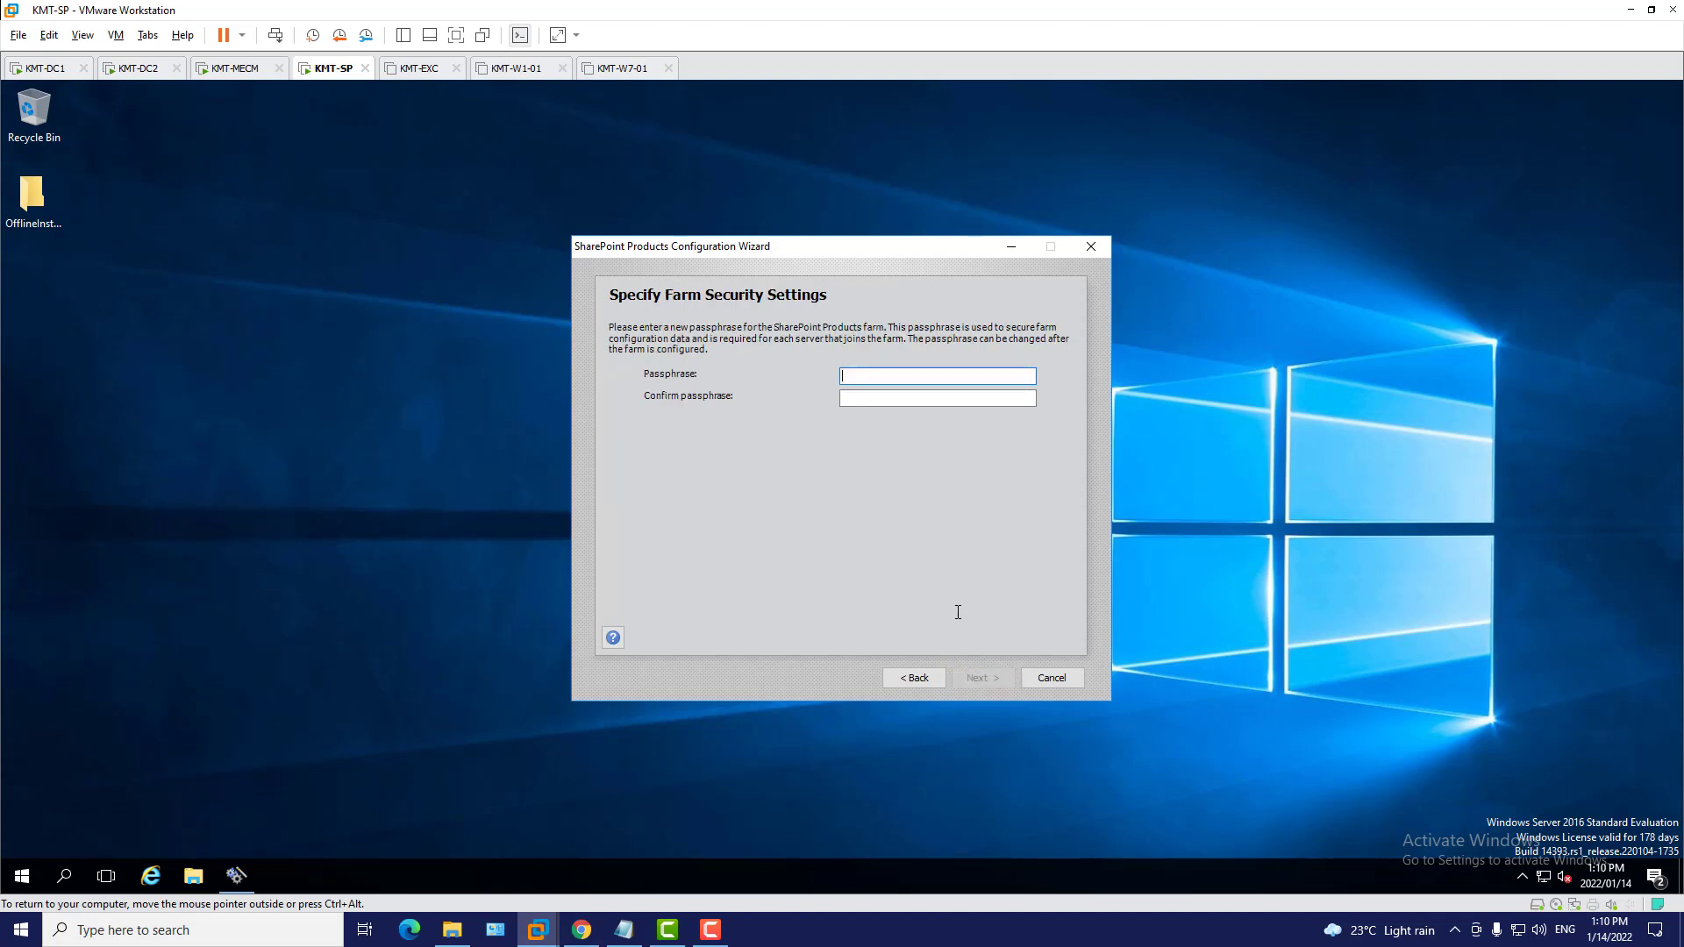
# Enter and confirm the farm passphrase in the Farm Security Settings, and proceed to the server role selection
pyautogui.moveTo(877, 252); pyautogui.dragTo(861, 255)
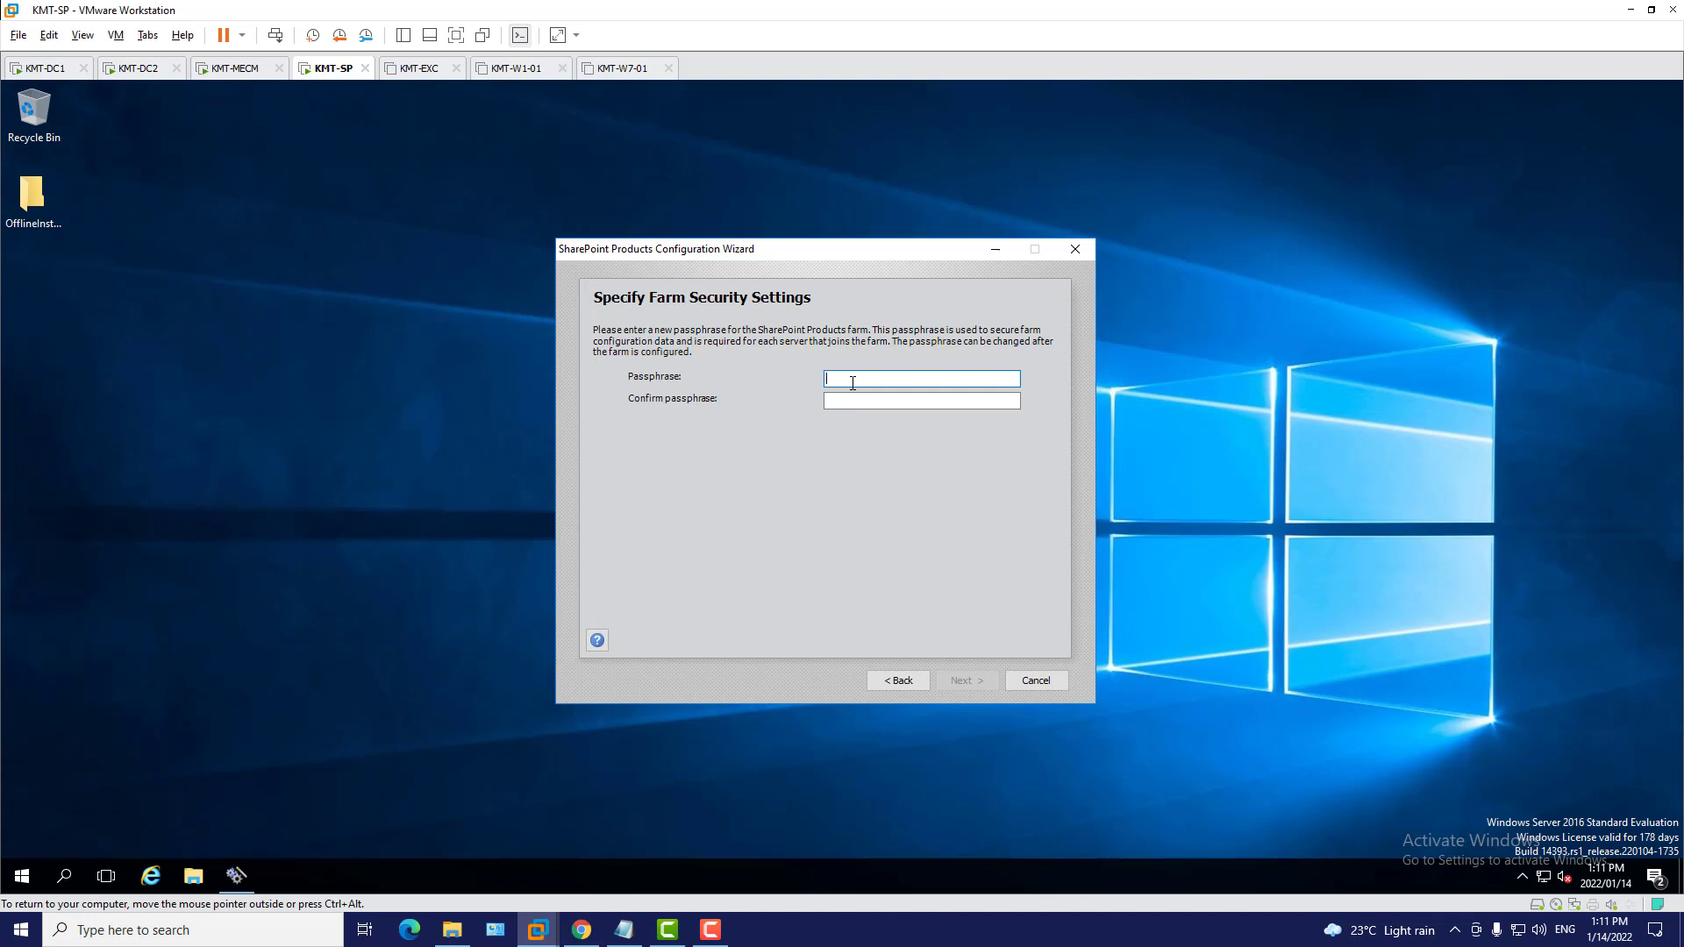
pyautogui.write('•••••••')
pyautogui.press('Tab')
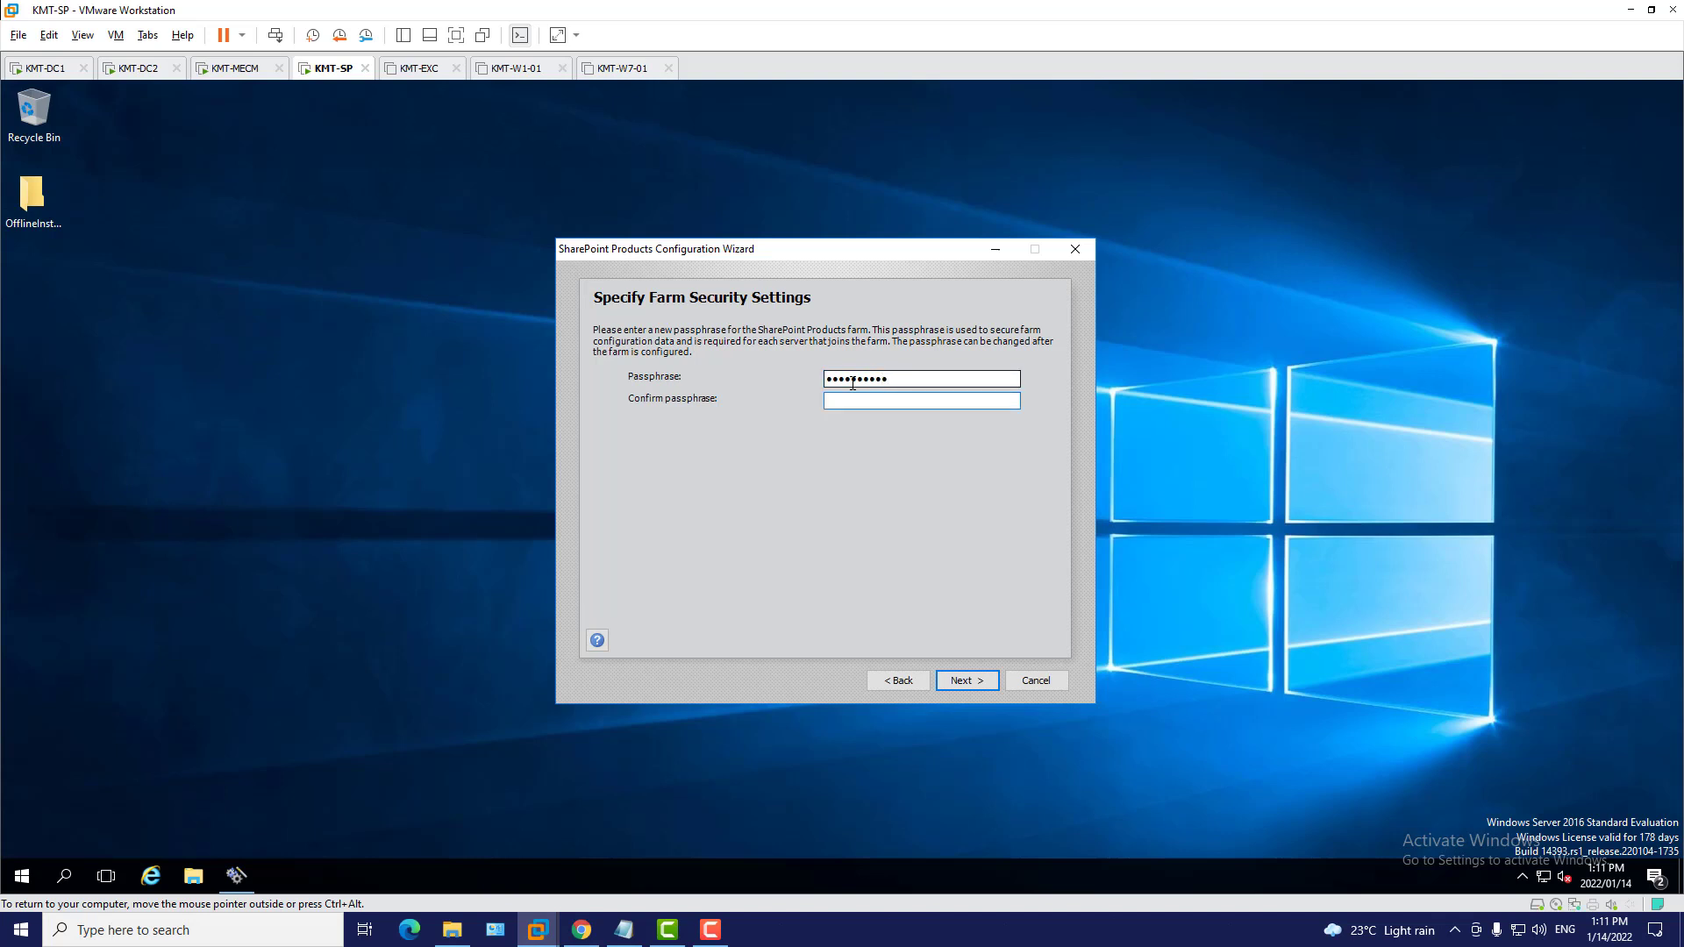
pyautogui.write('••••••••••')
pyautogui.click(981, 681)
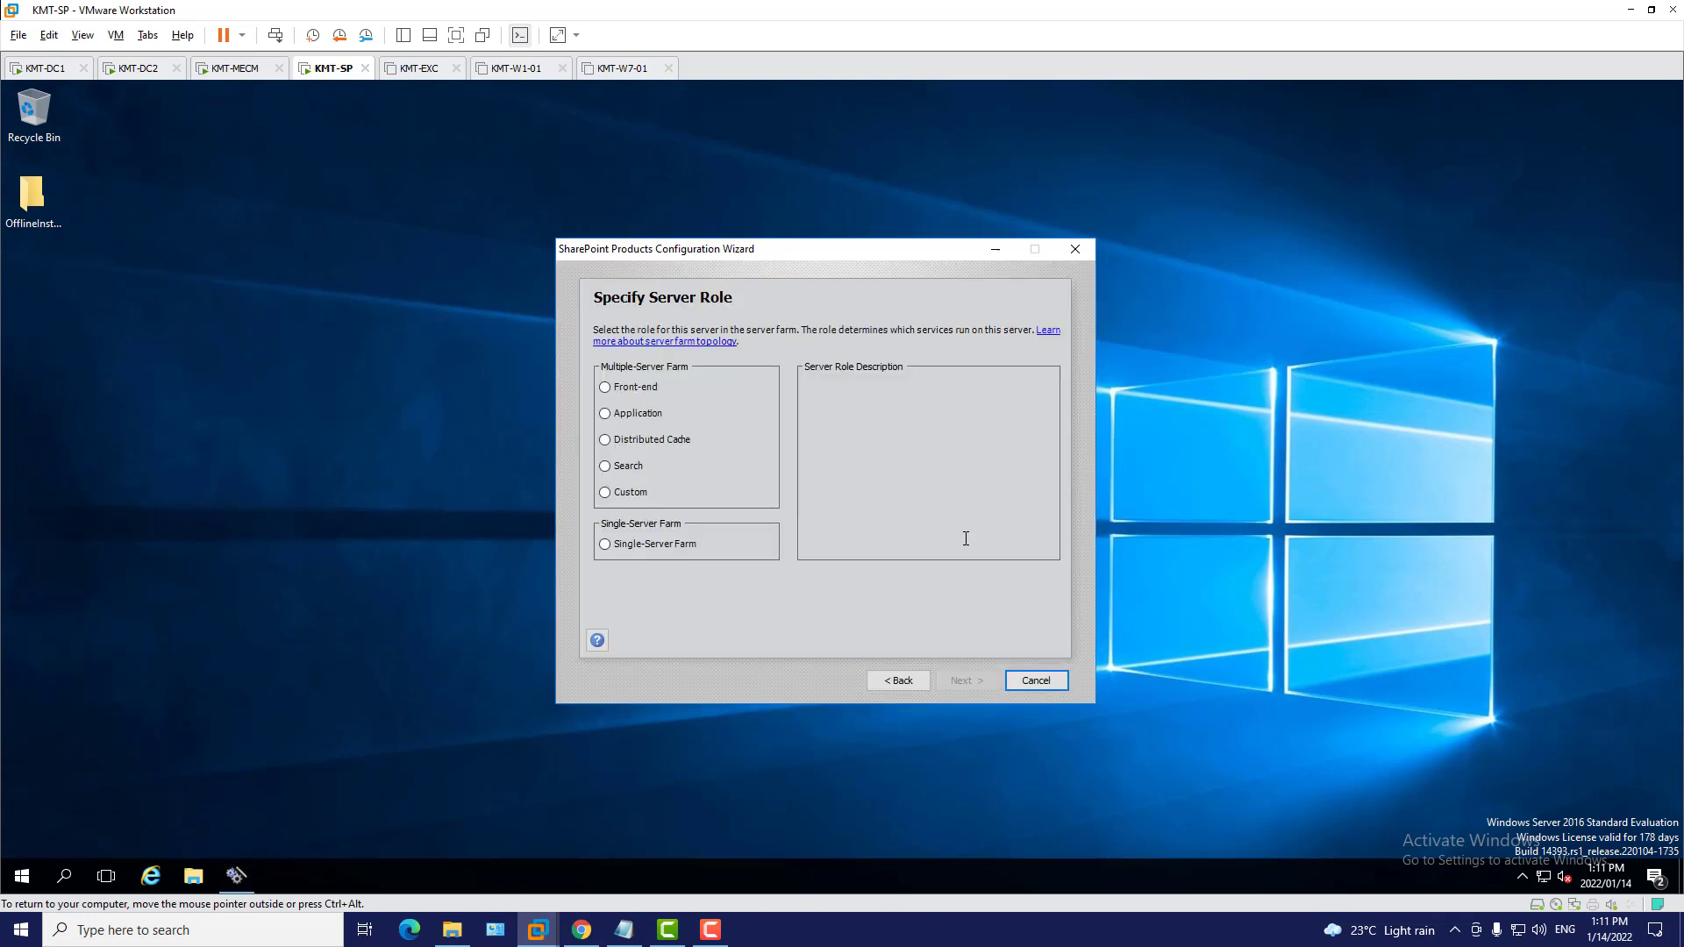
# Assign the Single-Server Farm role and specify port number 17915 for Central Administration, keeping NTLM authentication
pyautogui.click(677, 544)
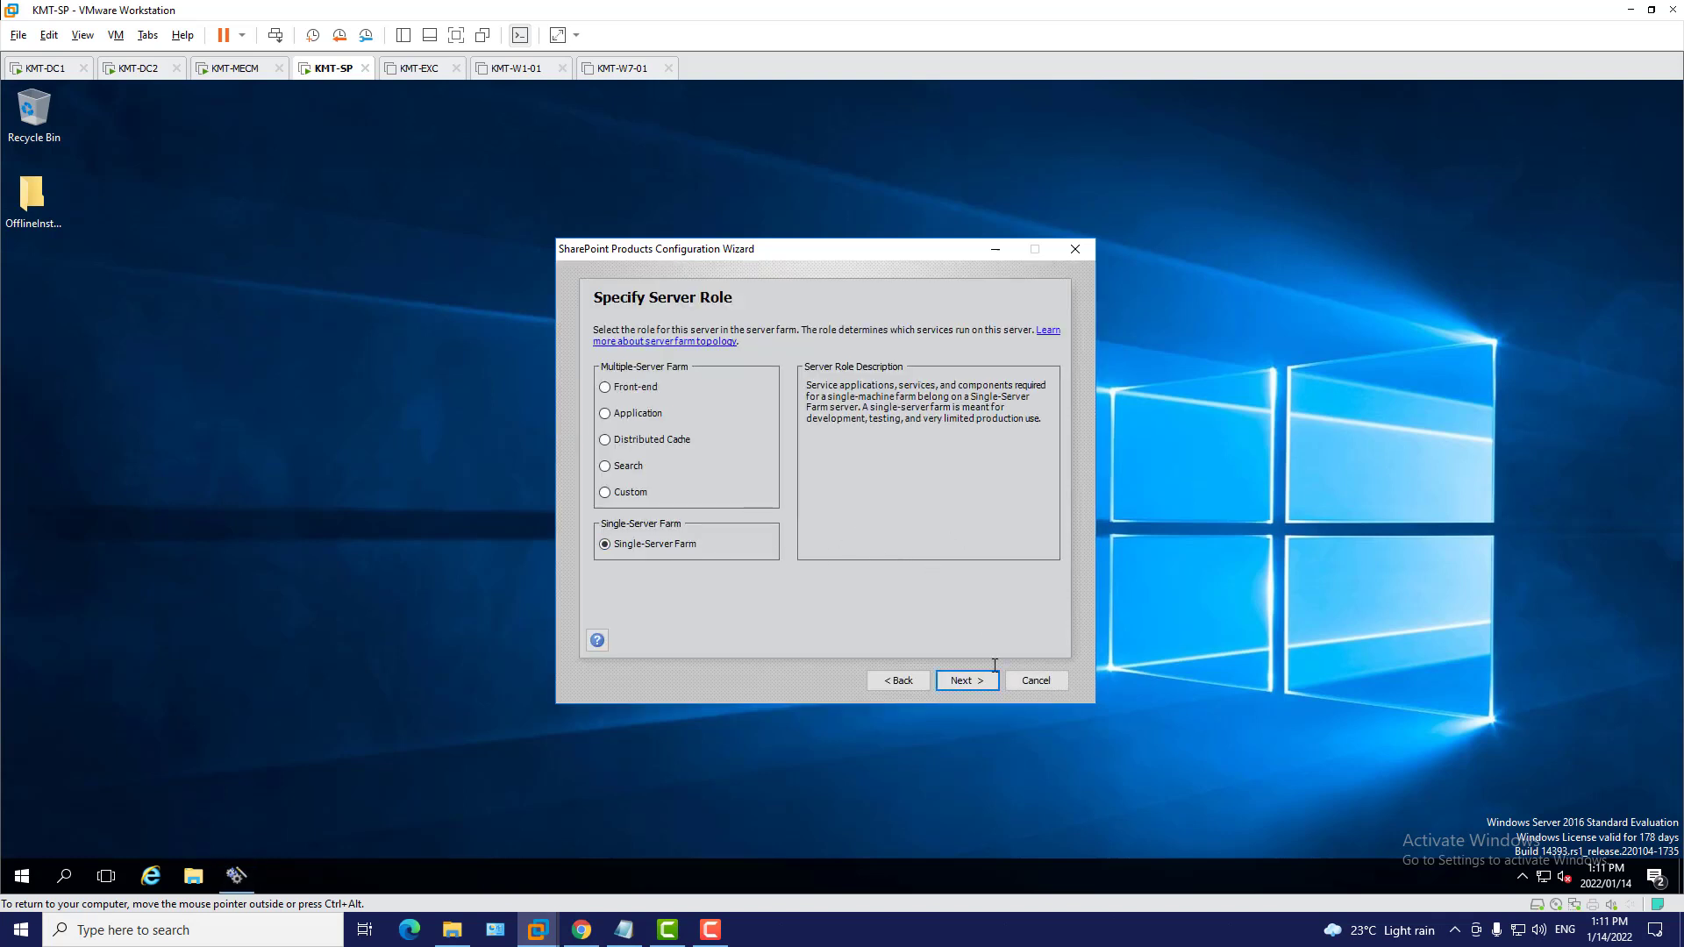
pyautogui.click(972, 681)
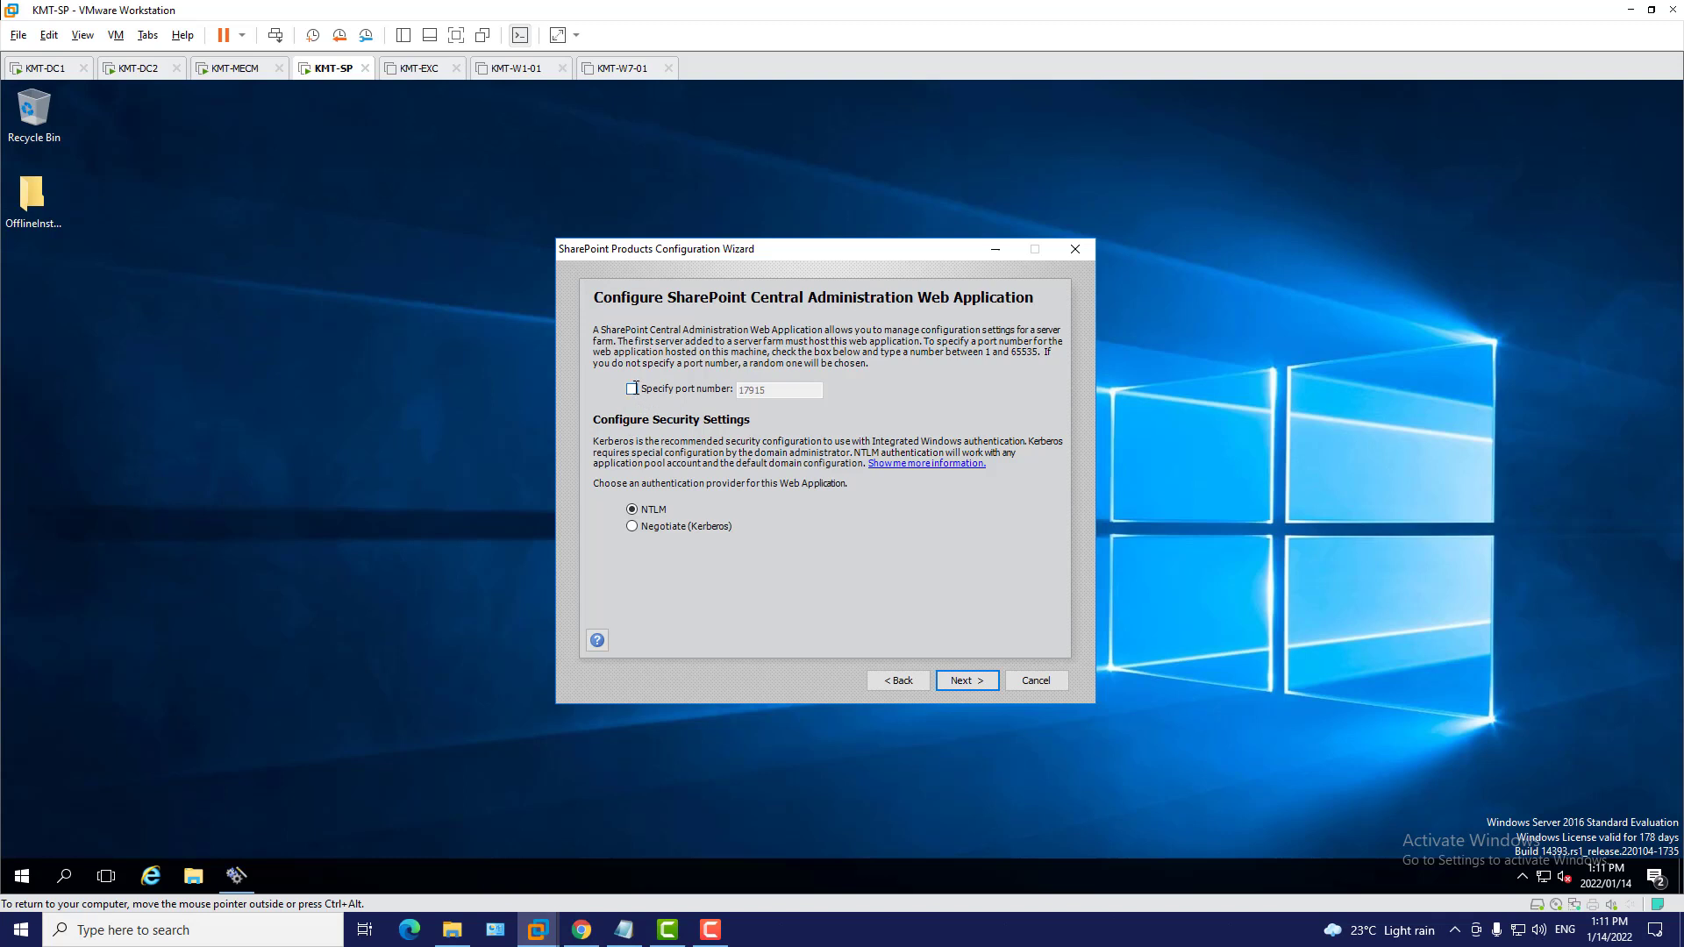
pyautogui.click(632, 389)
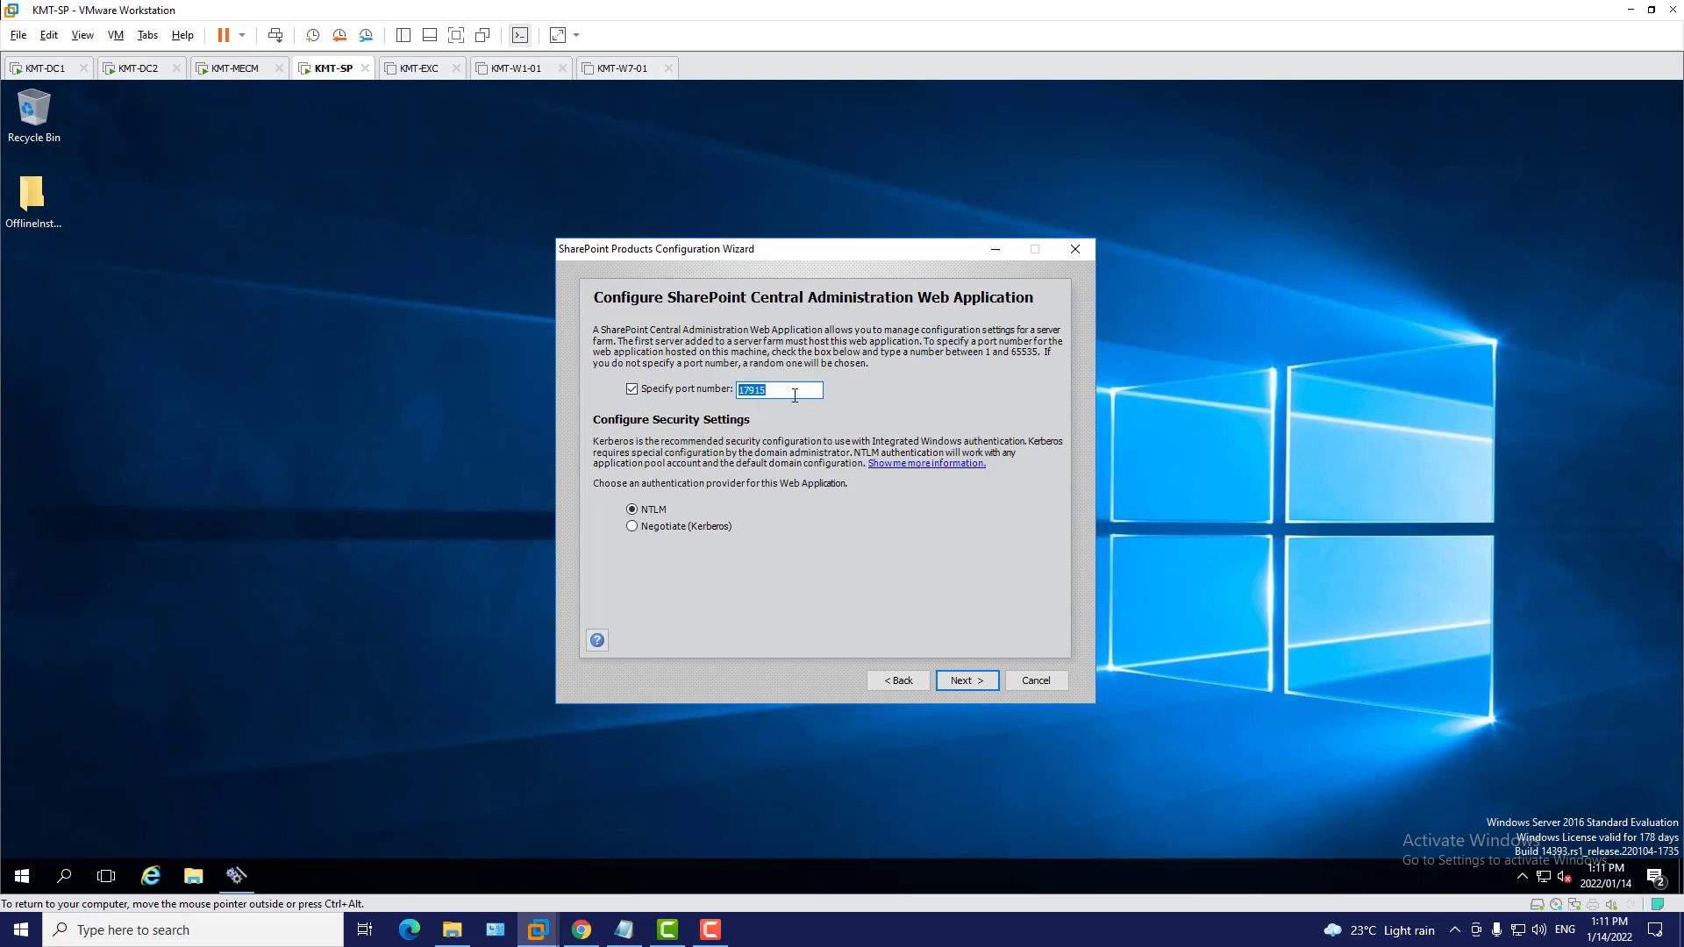
pyautogui.click(791, 394)
pyautogui.moveTo(766, 394); pyautogui.dragTo(736, 394)
pyautogui.click(784, 395)
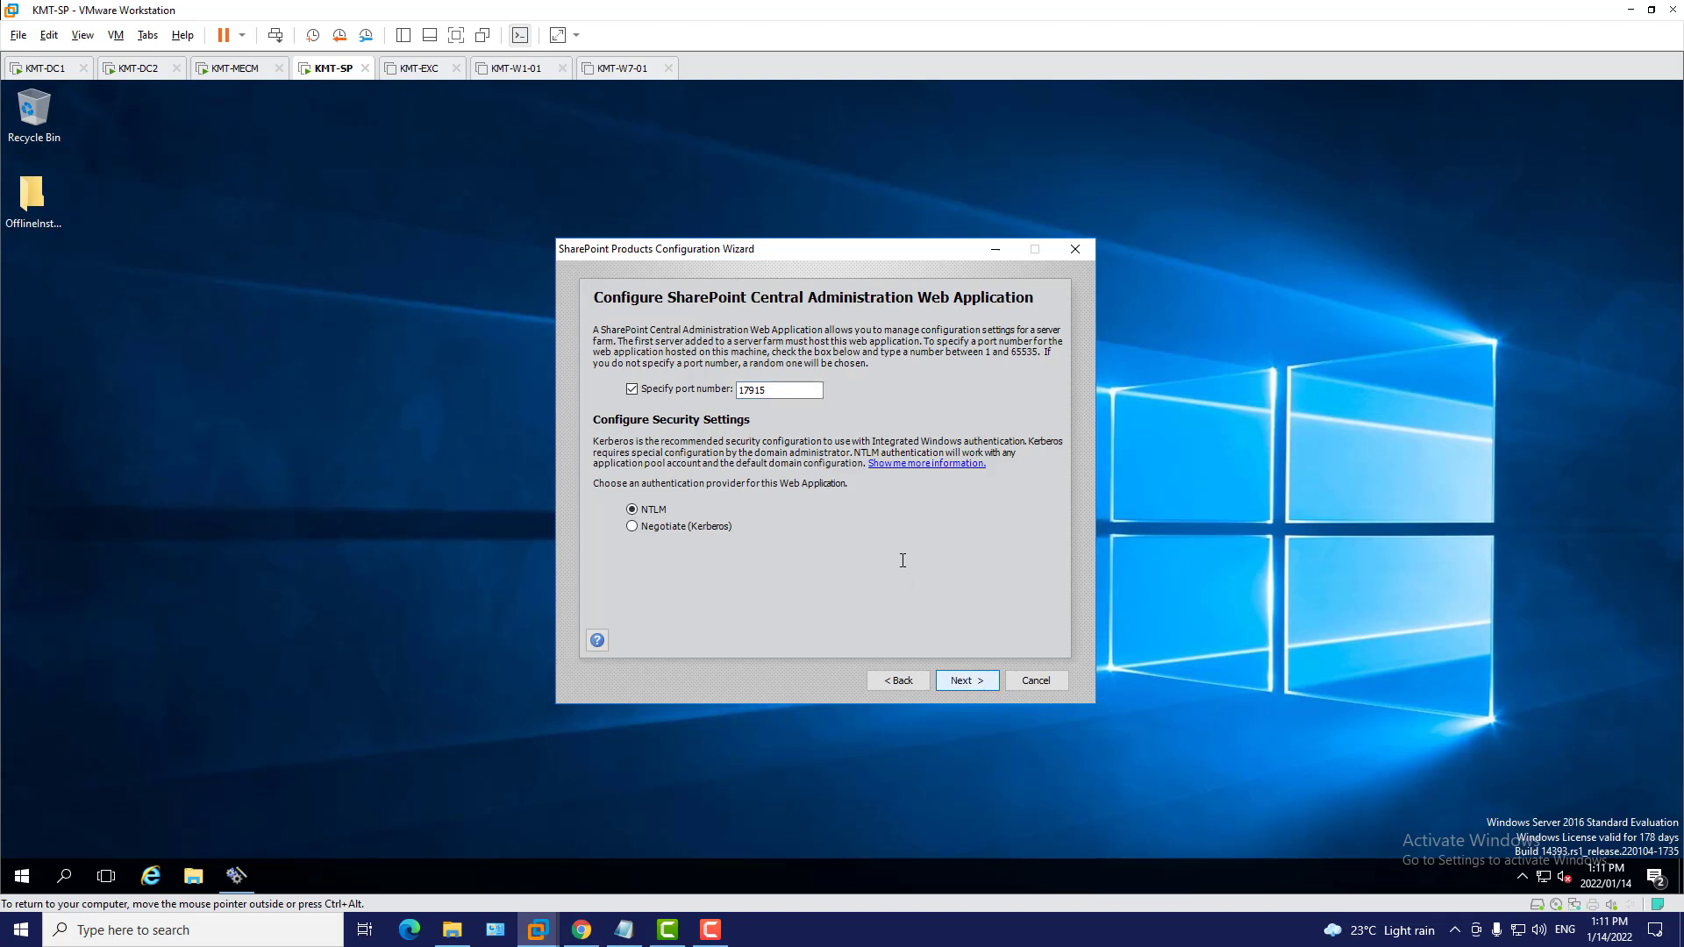
pyautogui.press('Return')
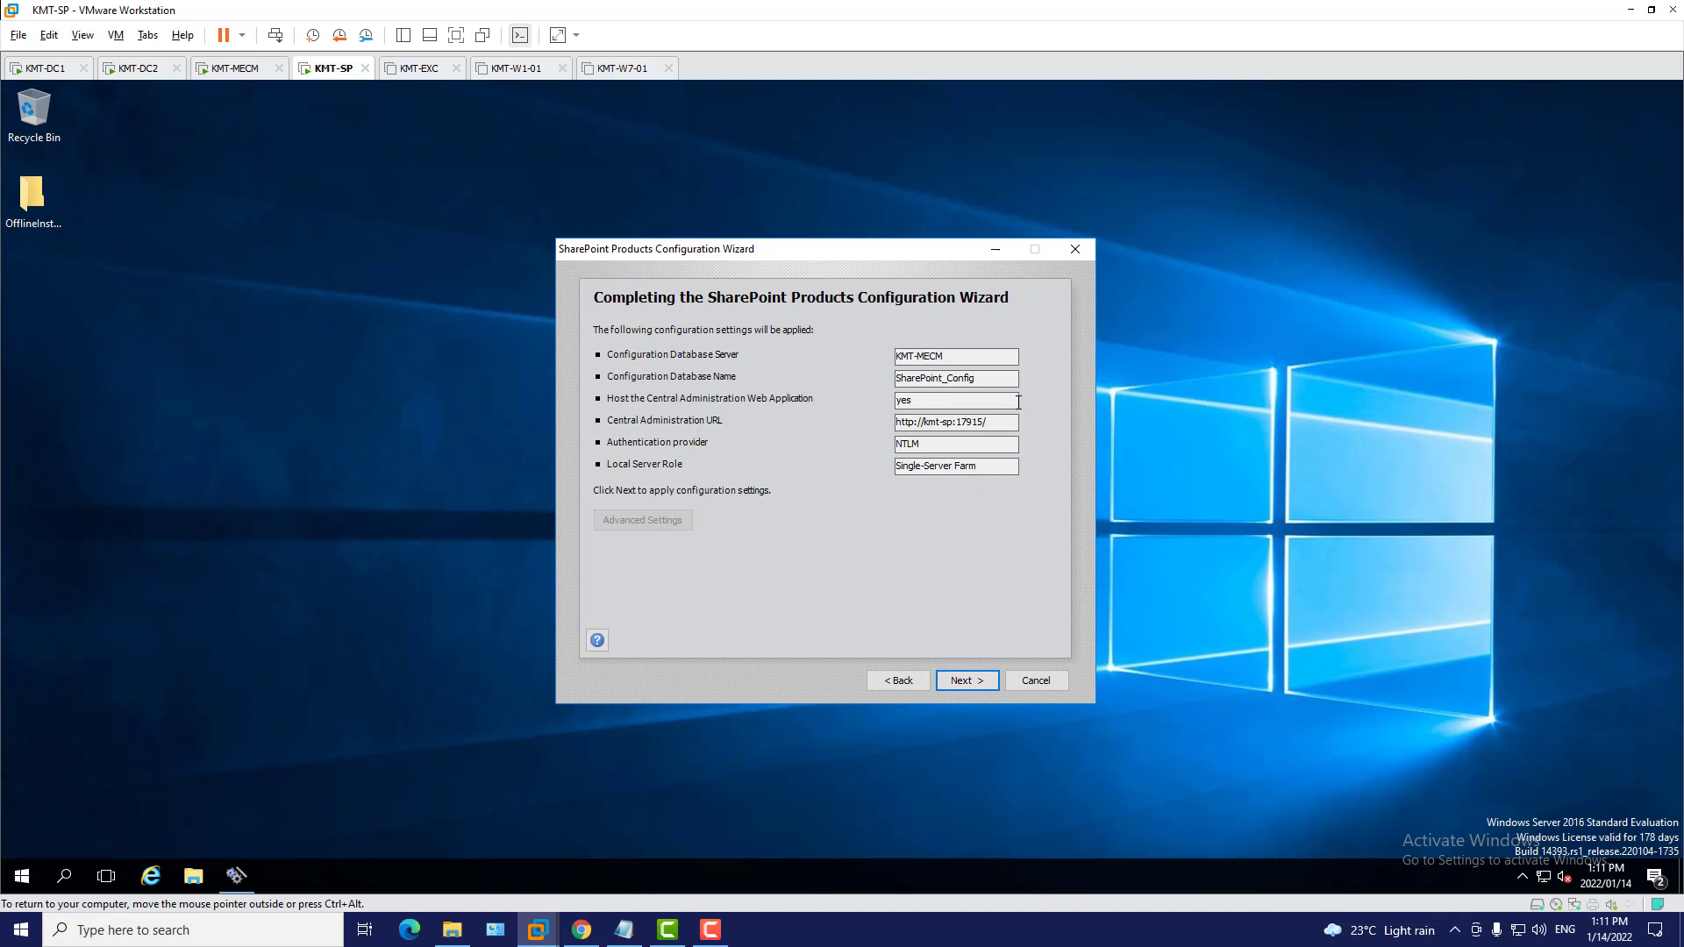
# Examine the existing databases on the KMT-MECM SQL Server, collapsing the Security folder and expanding Databases
pyautogui.hotkey('ctrl', 'alt')
pyautogui.click(225, 70)
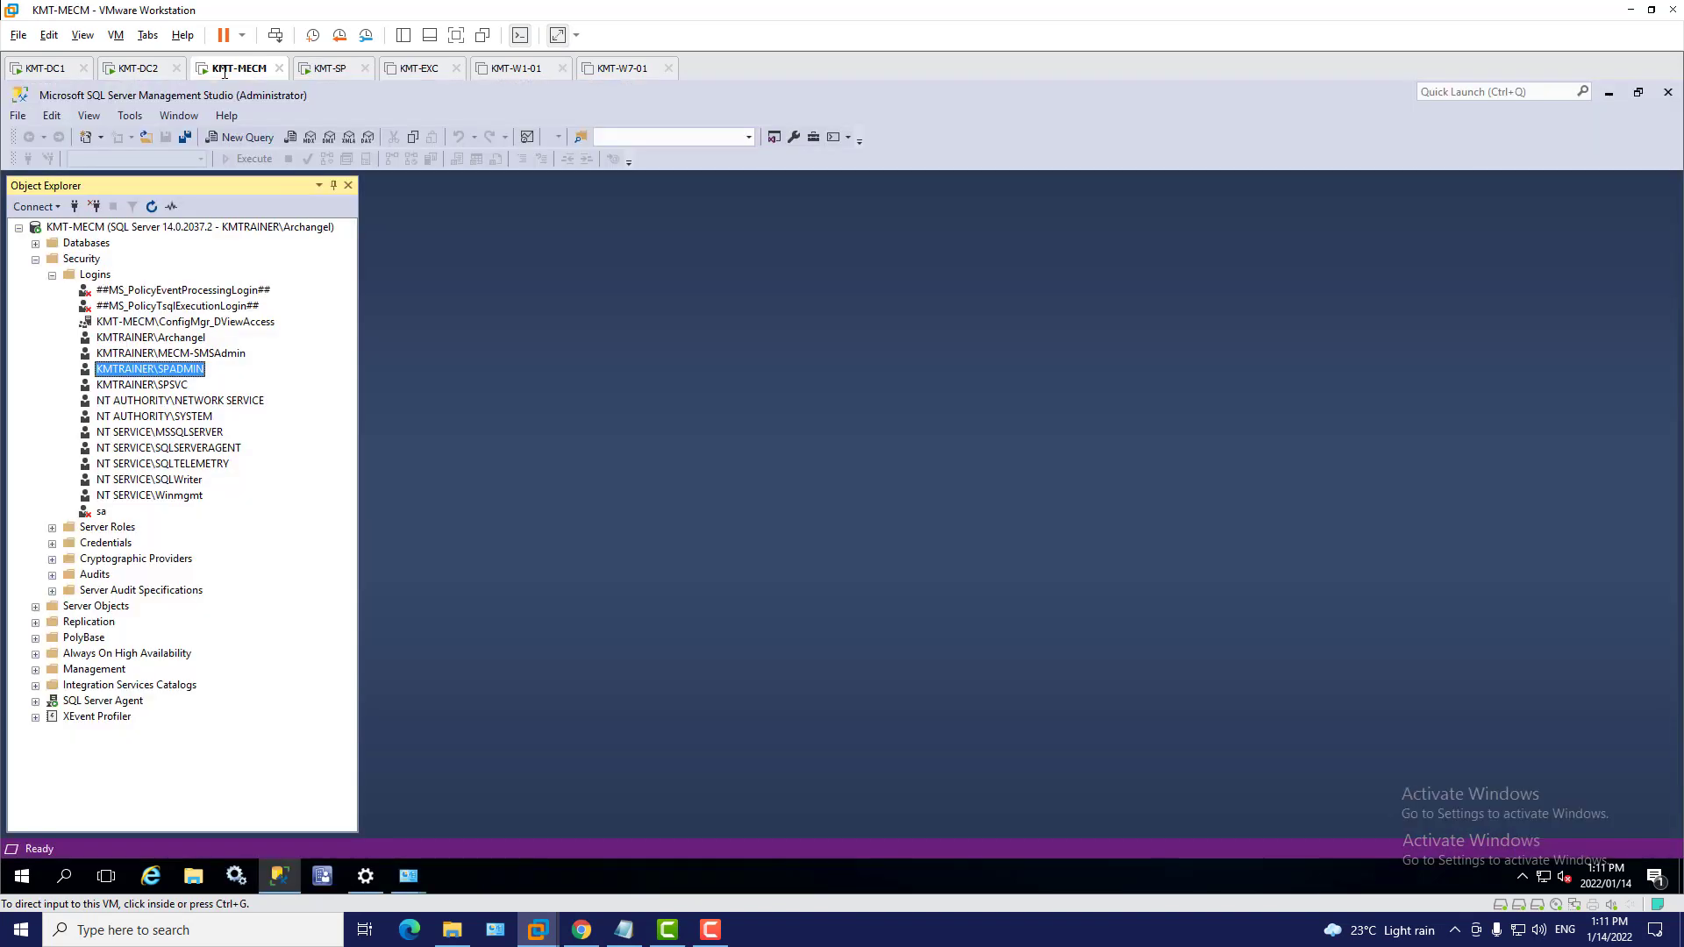
pyautogui.click(52, 274)
pyautogui.click(36, 260)
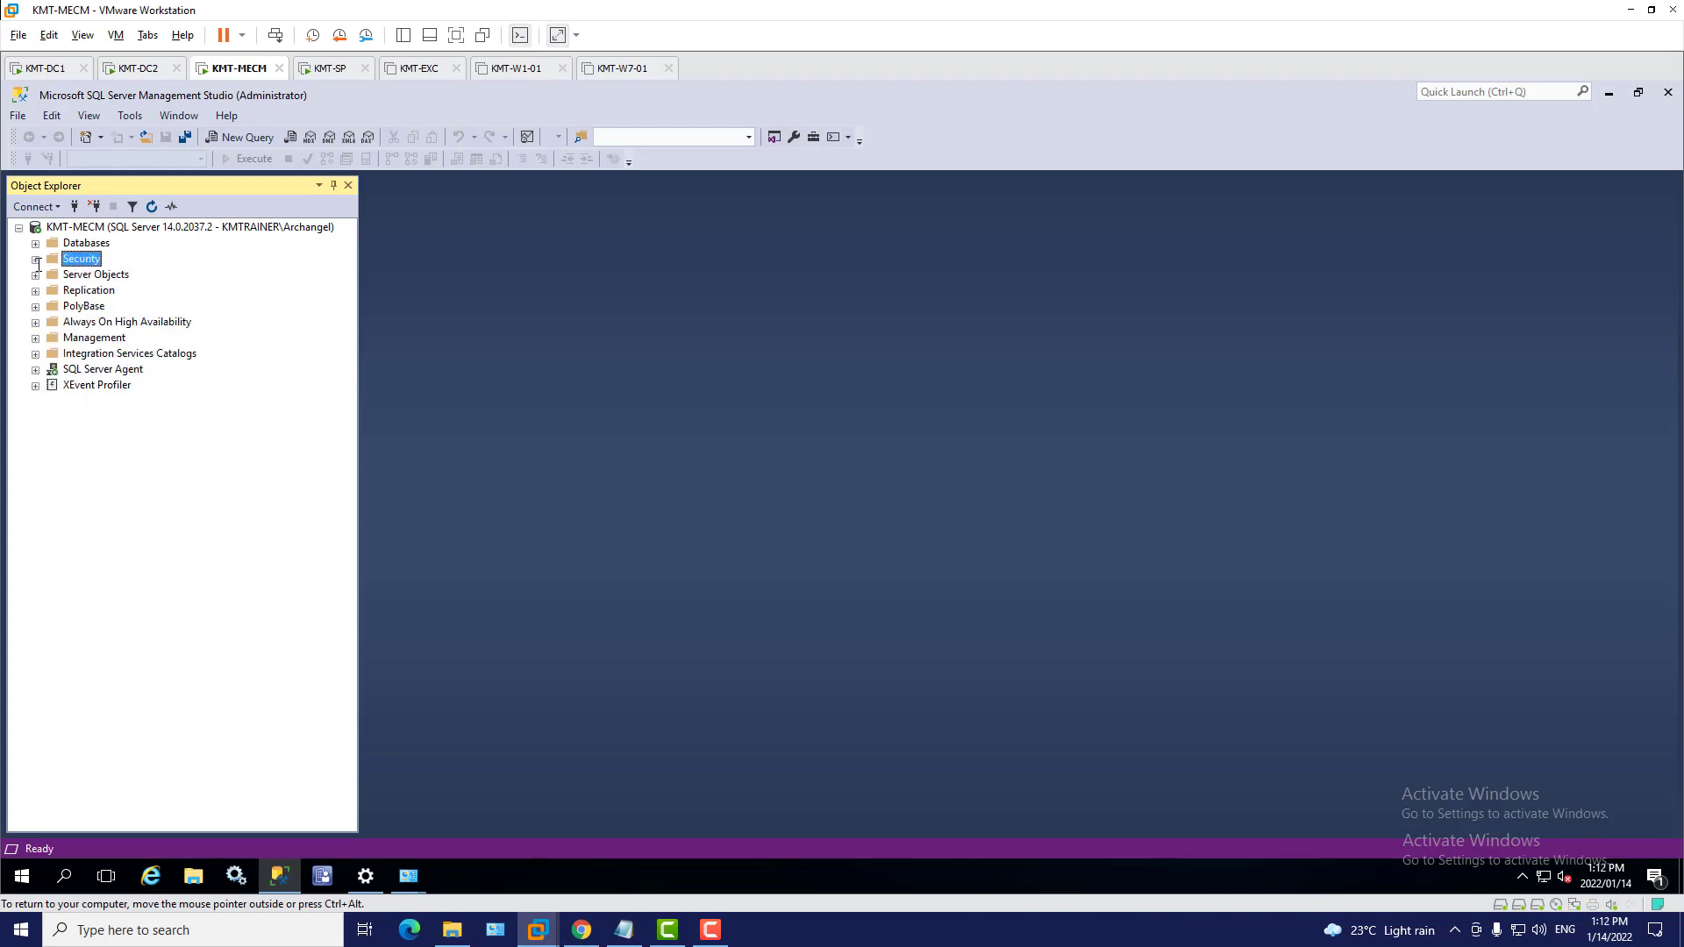
pyautogui.click(36, 244)
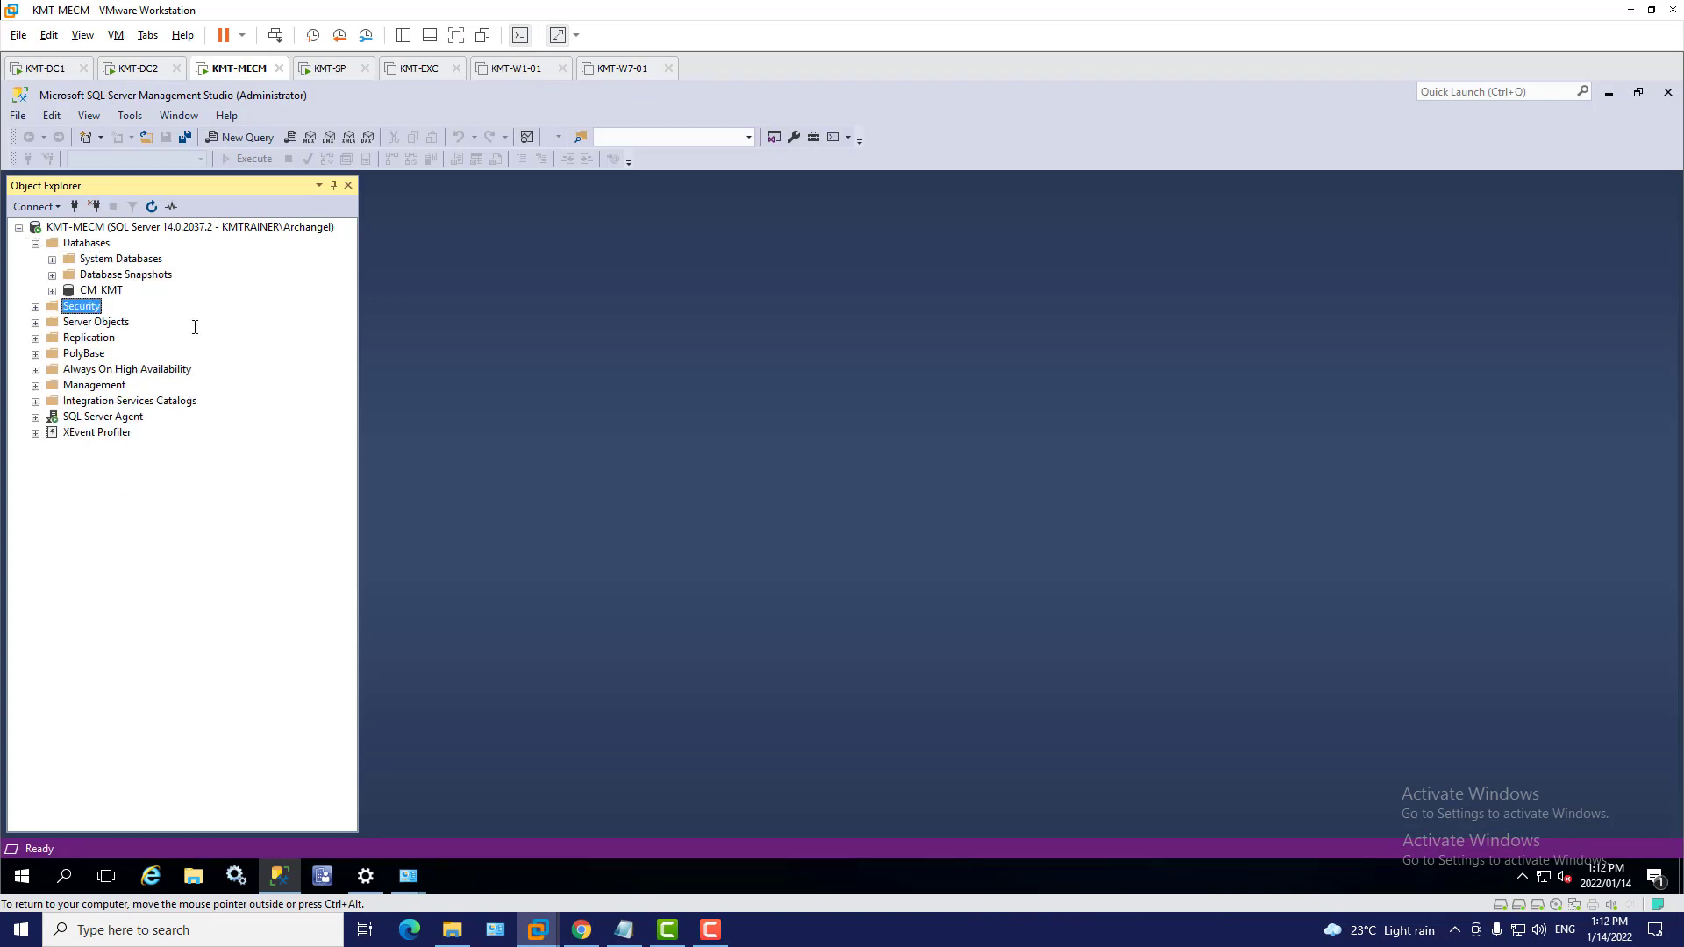
# Review the SharePoint configuration summary and the existing databases on KMT-MECM, and apply the configuration settings
pyautogui.click(97, 291)
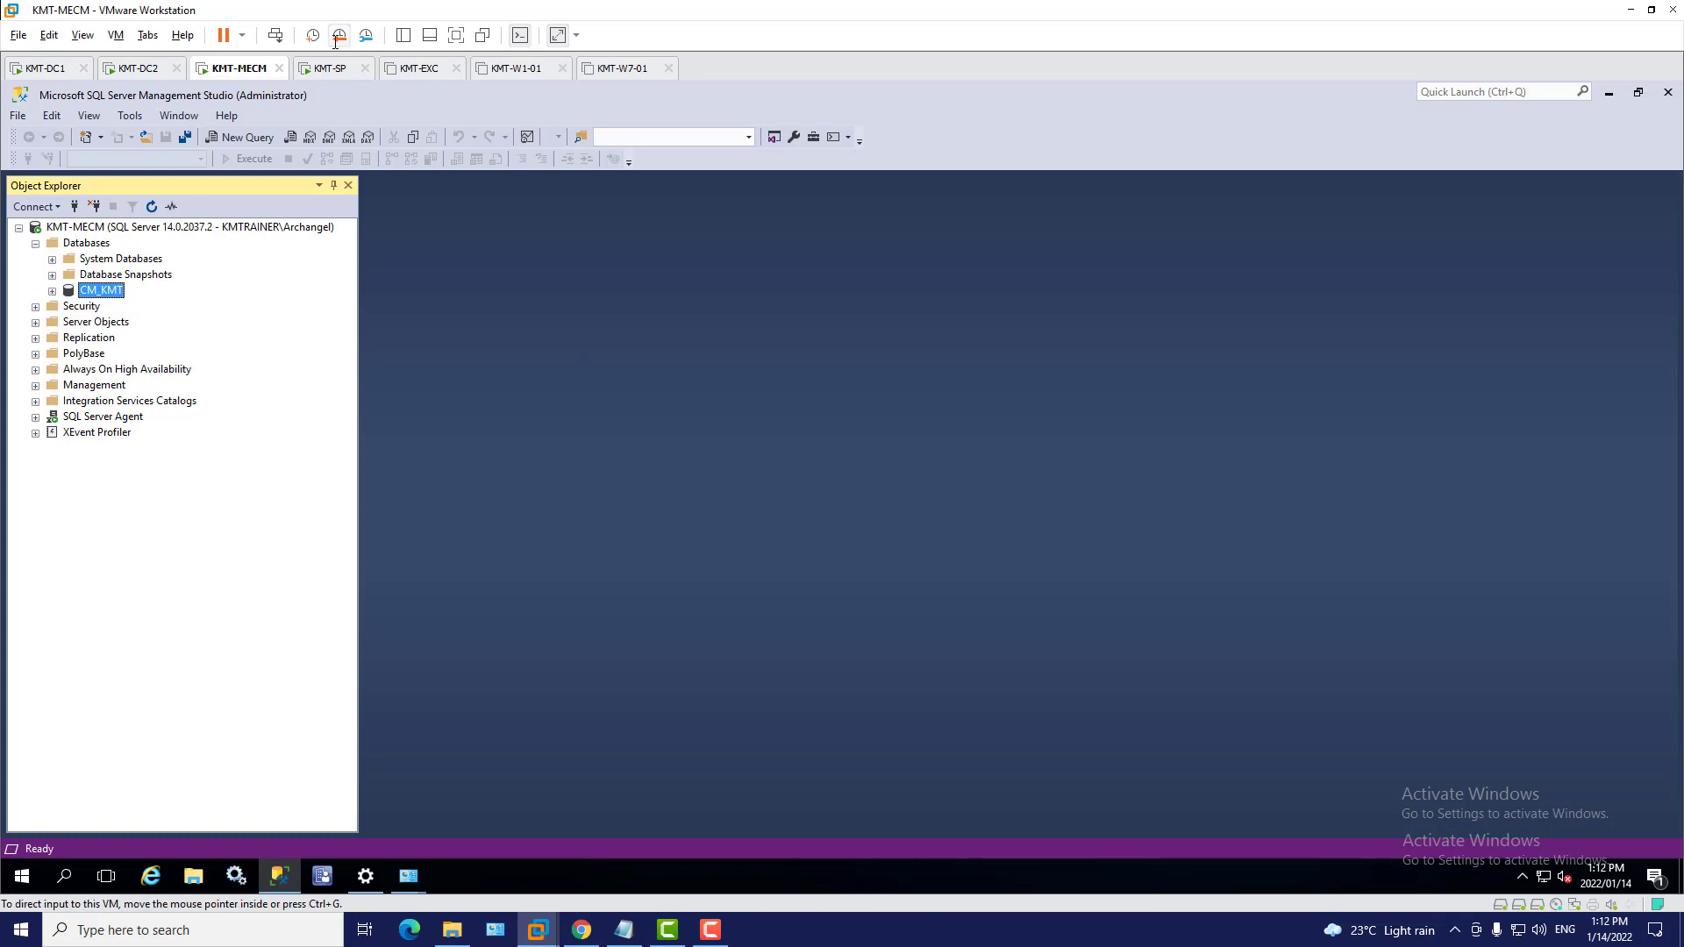
pyautogui.click(330, 69)
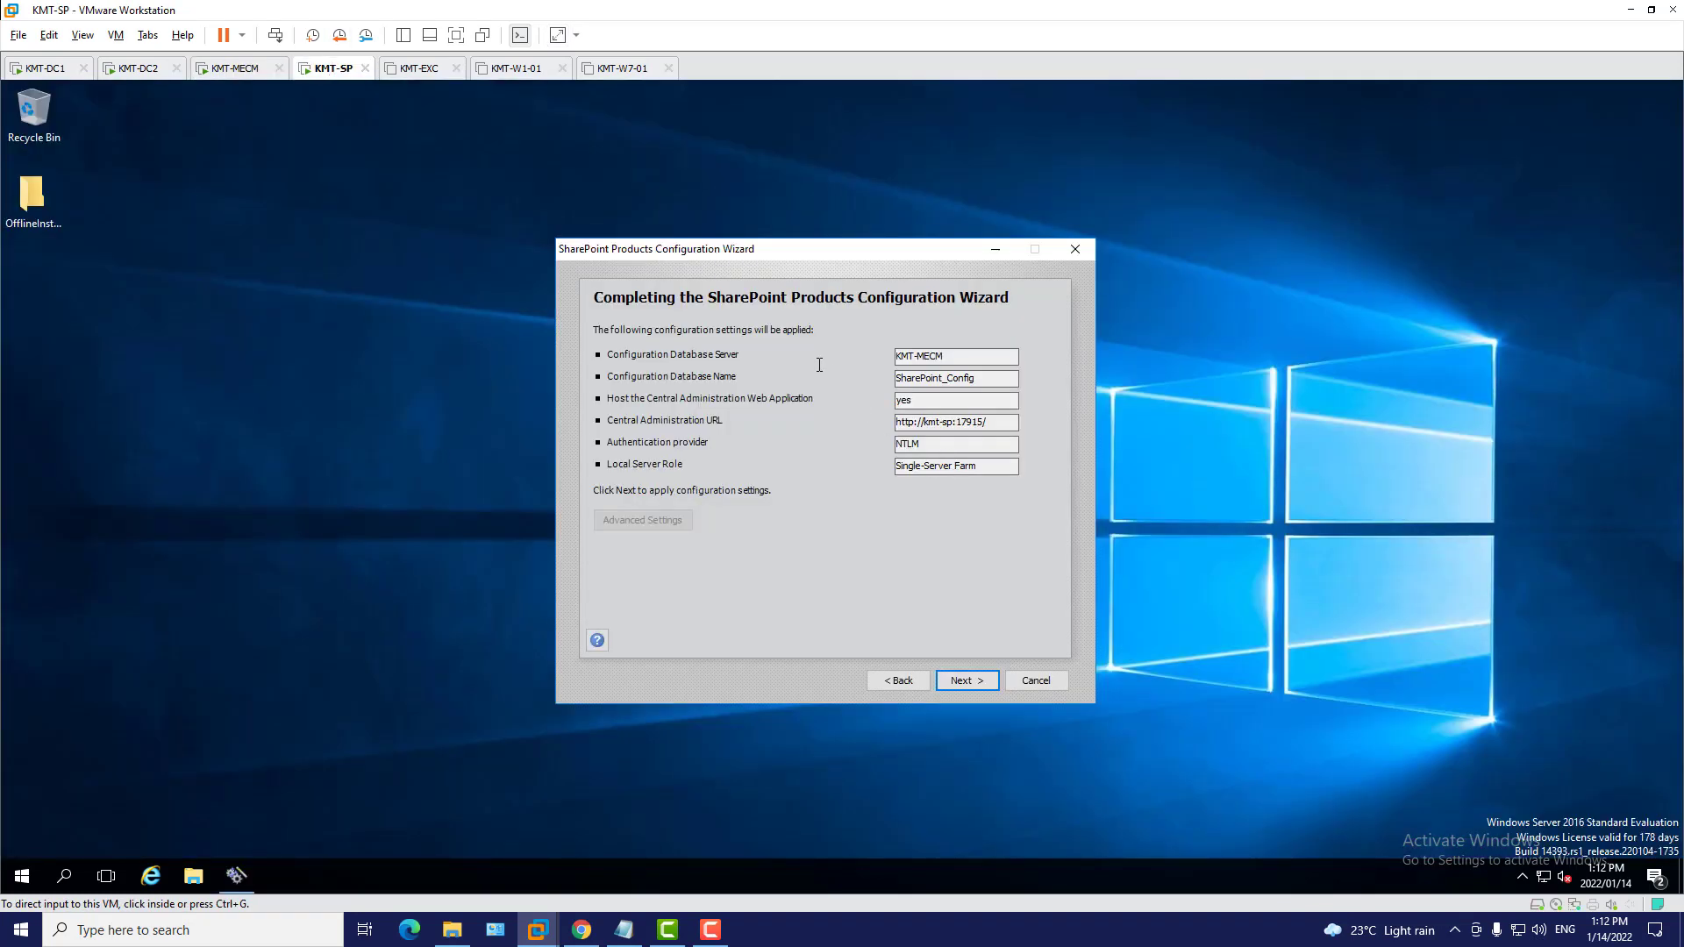
pyautogui.click(222, 70)
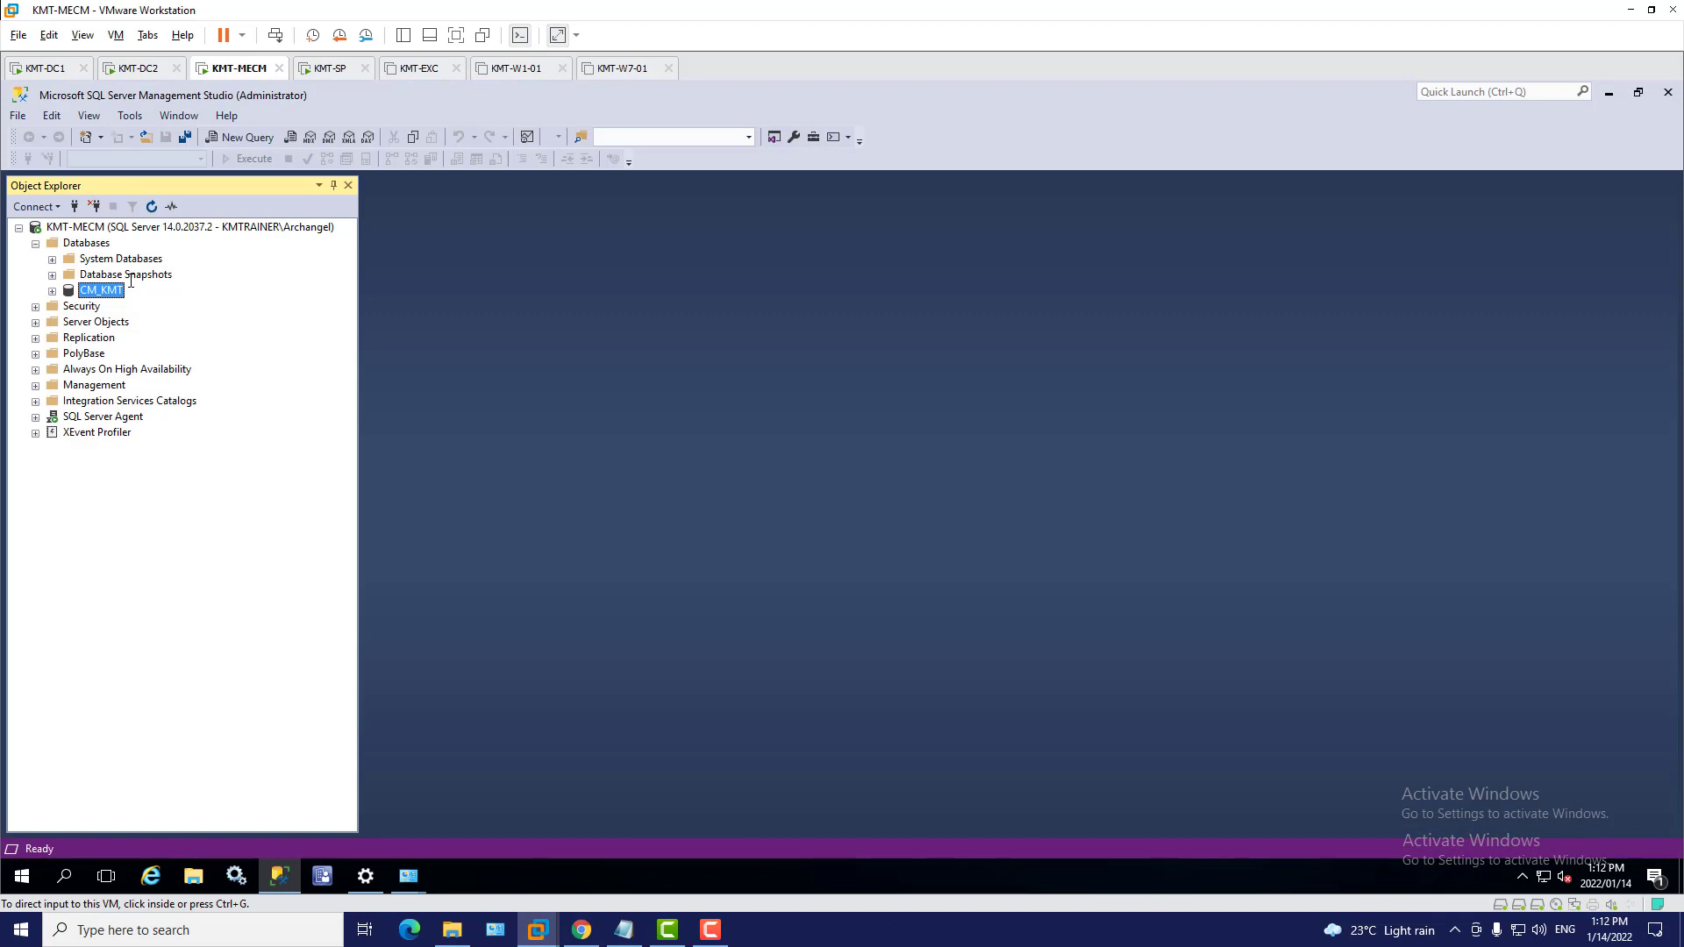
pyautogui.click(321, 69)
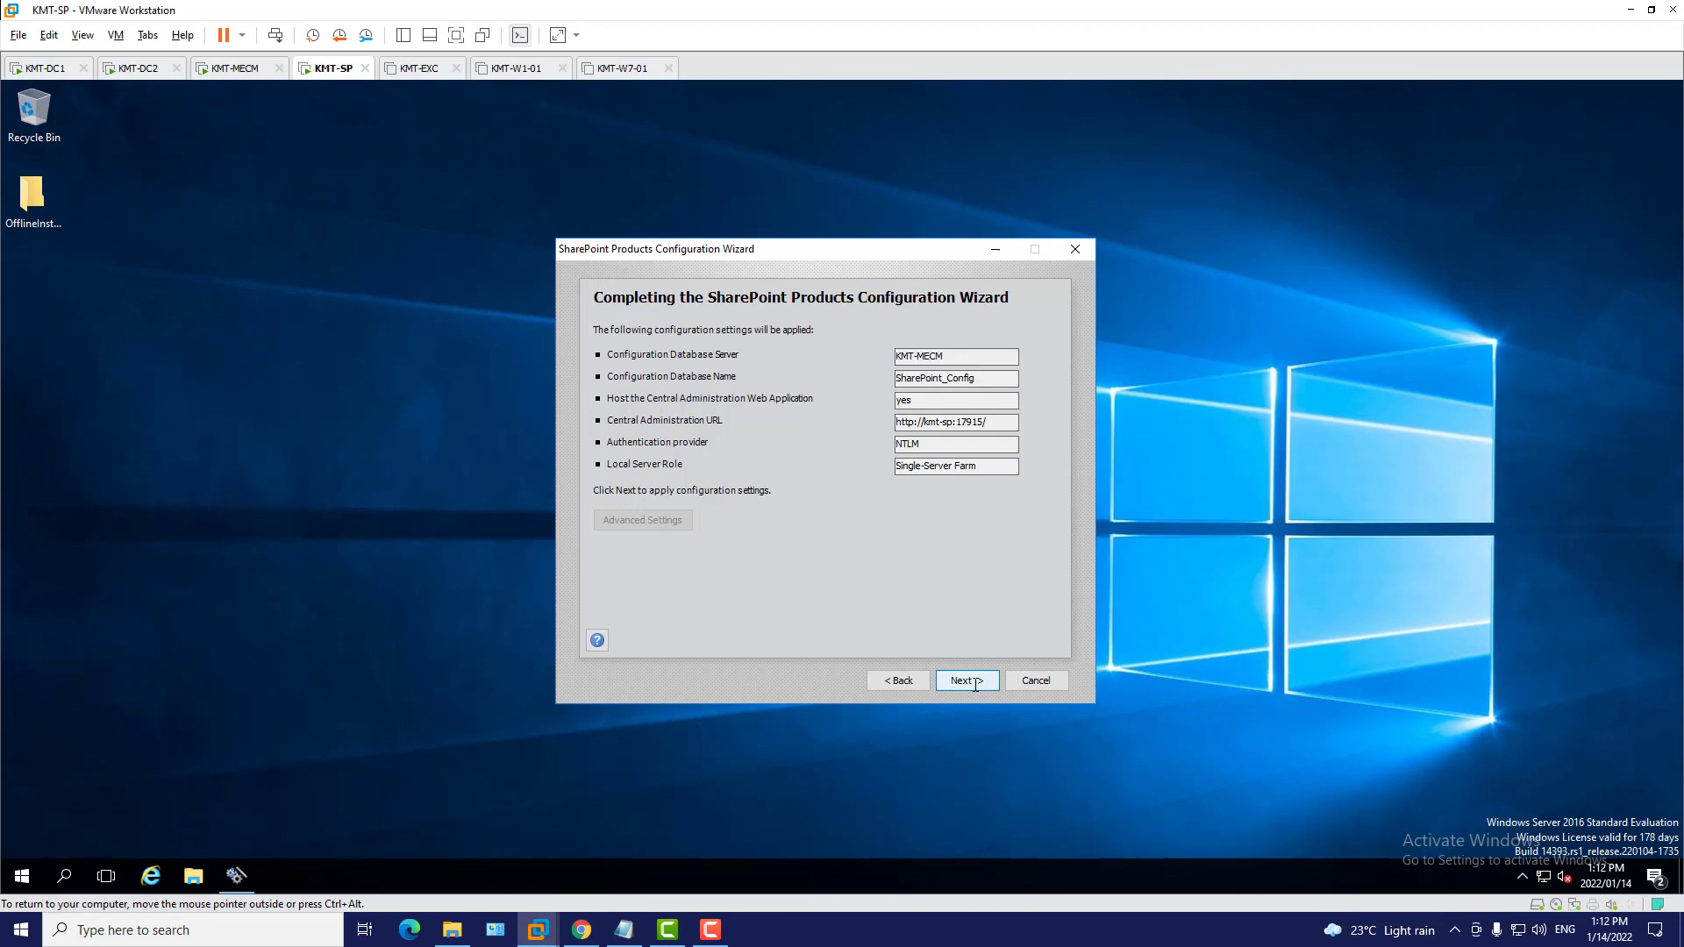
pyautogui.moveTo(996, 422); pyautogui.dragTo(874, 422)
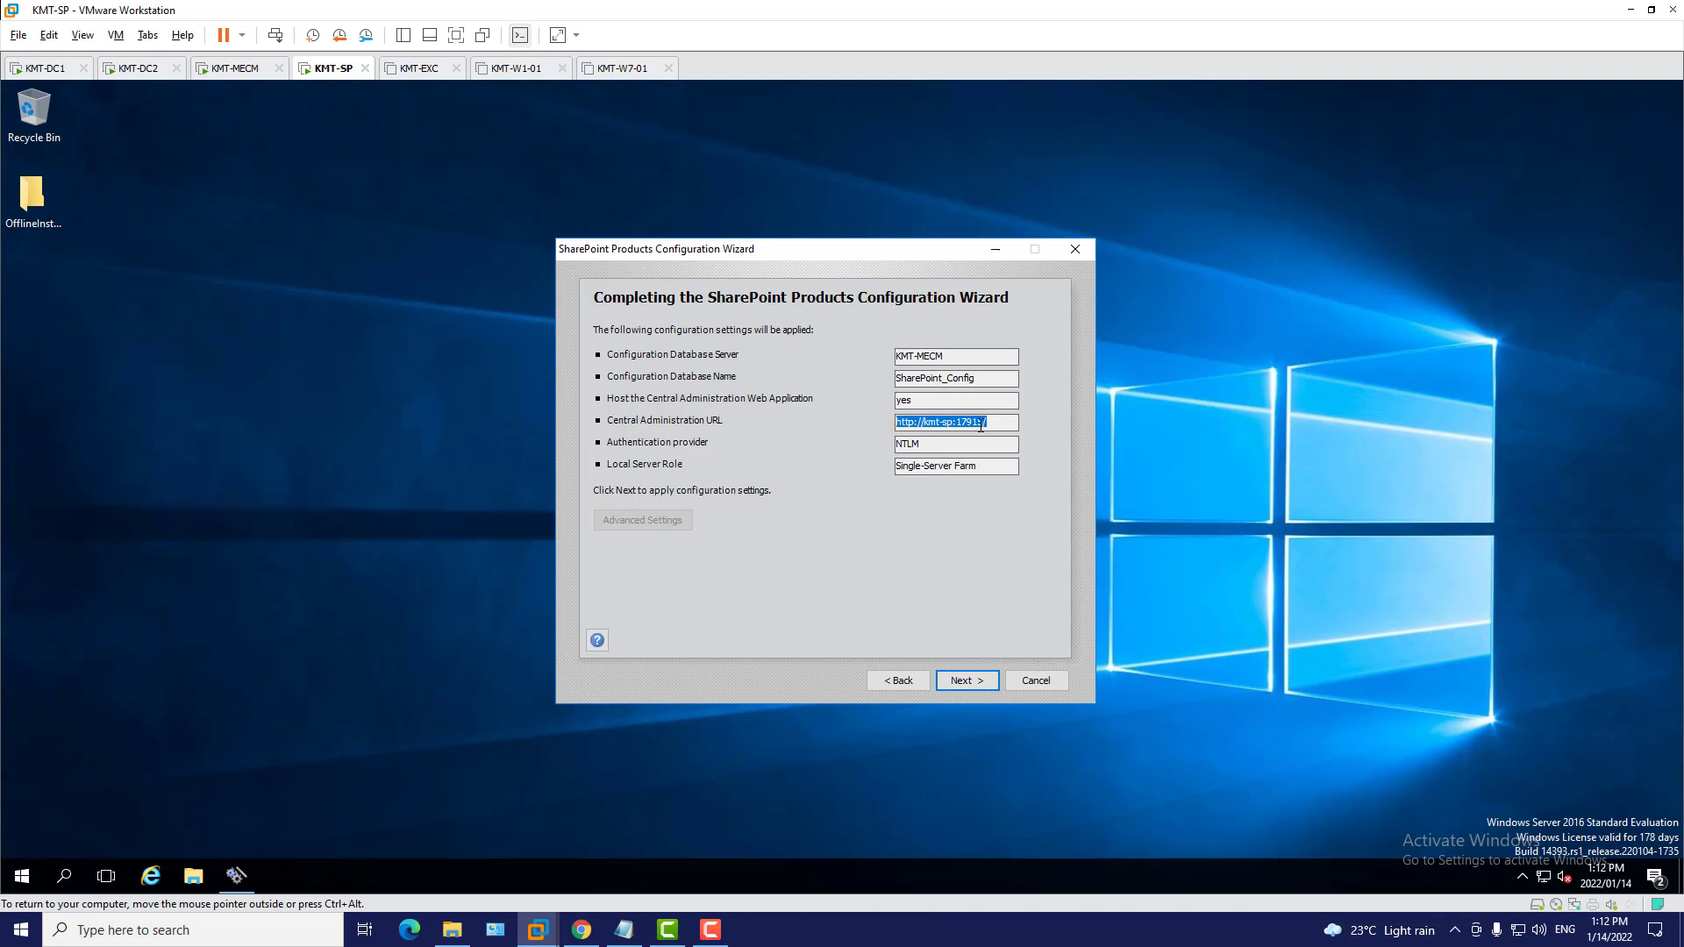
pyautogui.click(967, 682)
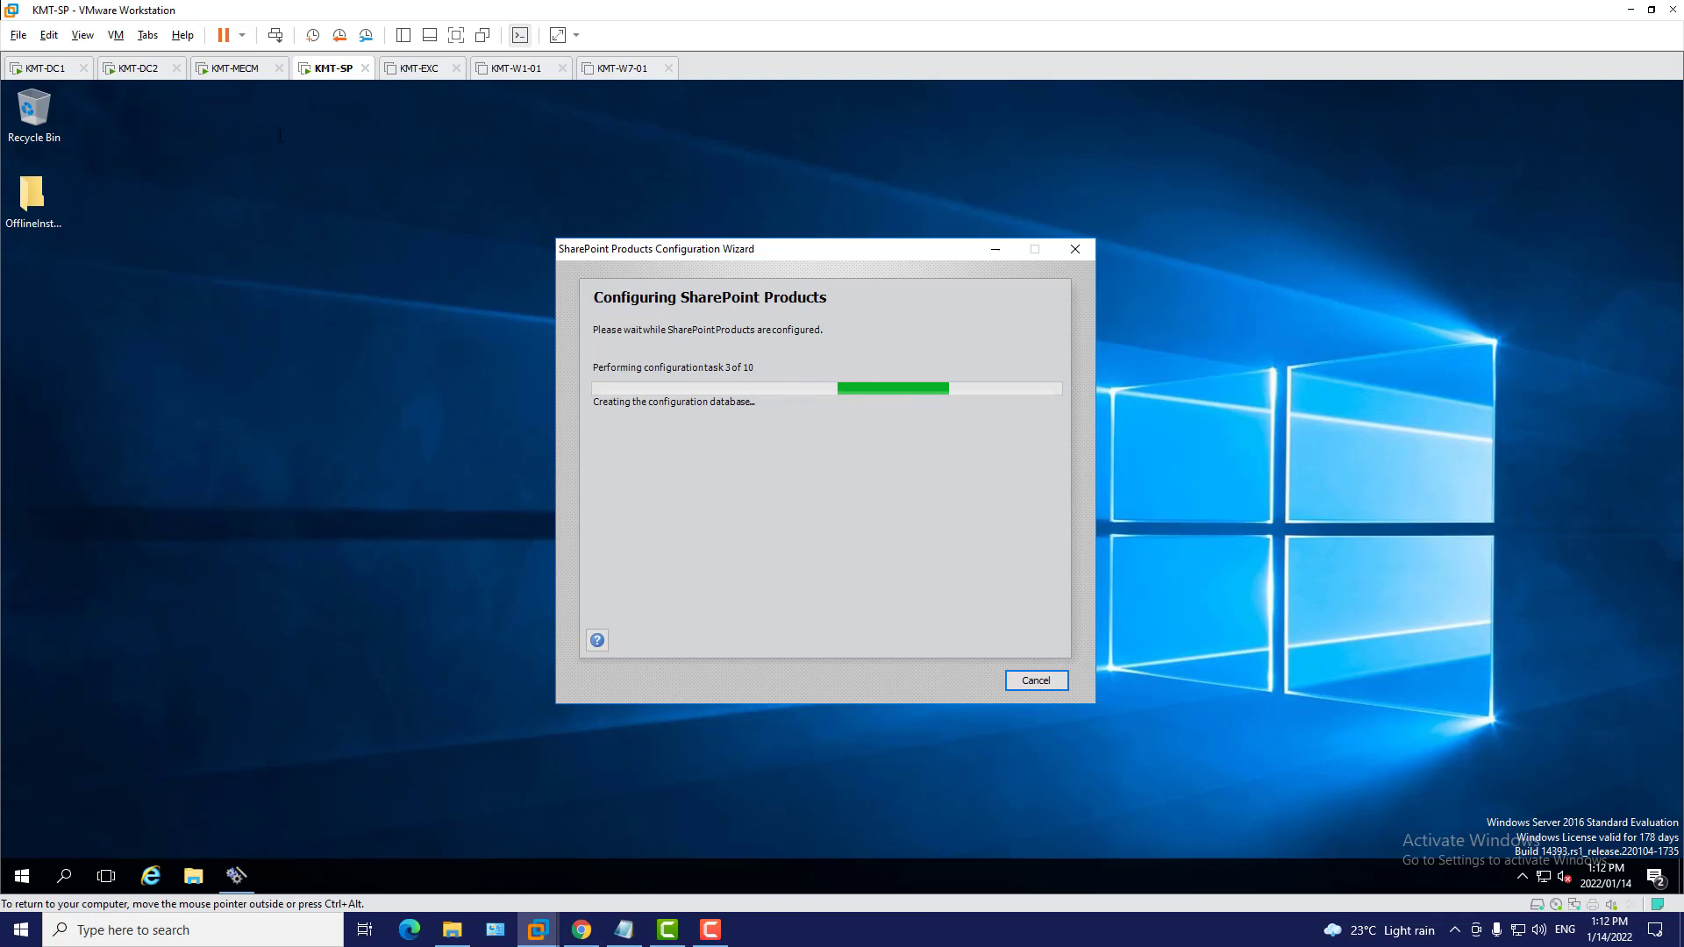
# Refresh the Databases folder on the KMT-MECM SQL Server to check for the new configuration database
pyautogui.click(231, 70)
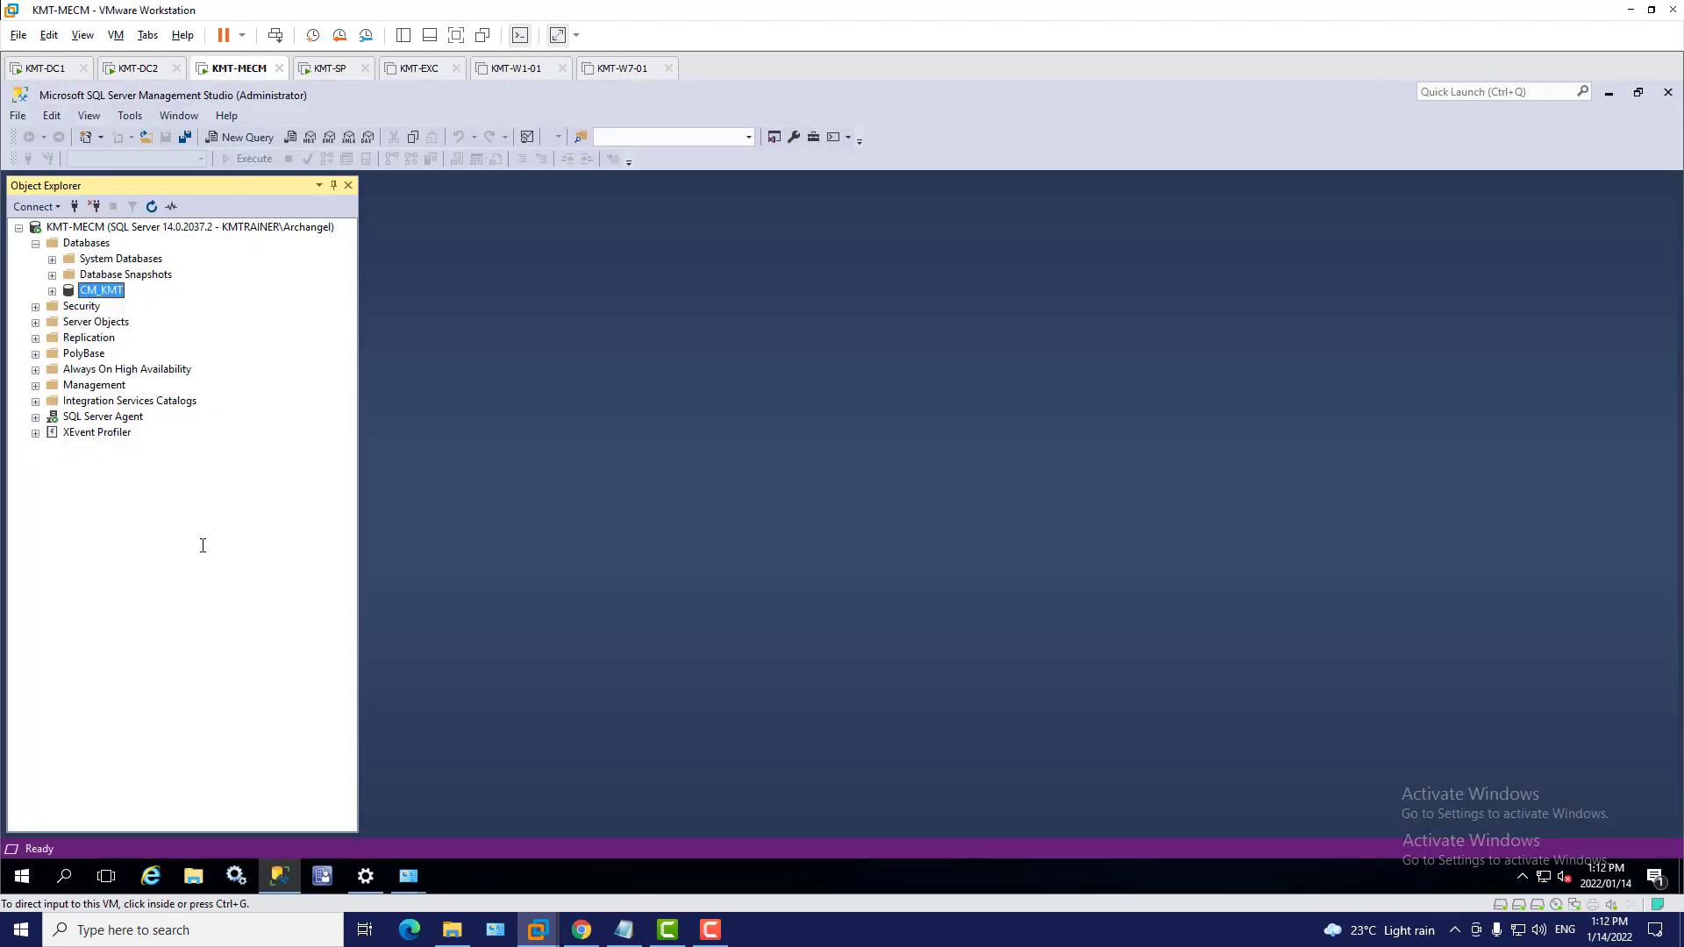
pyautogui.rightClick(98, 248)
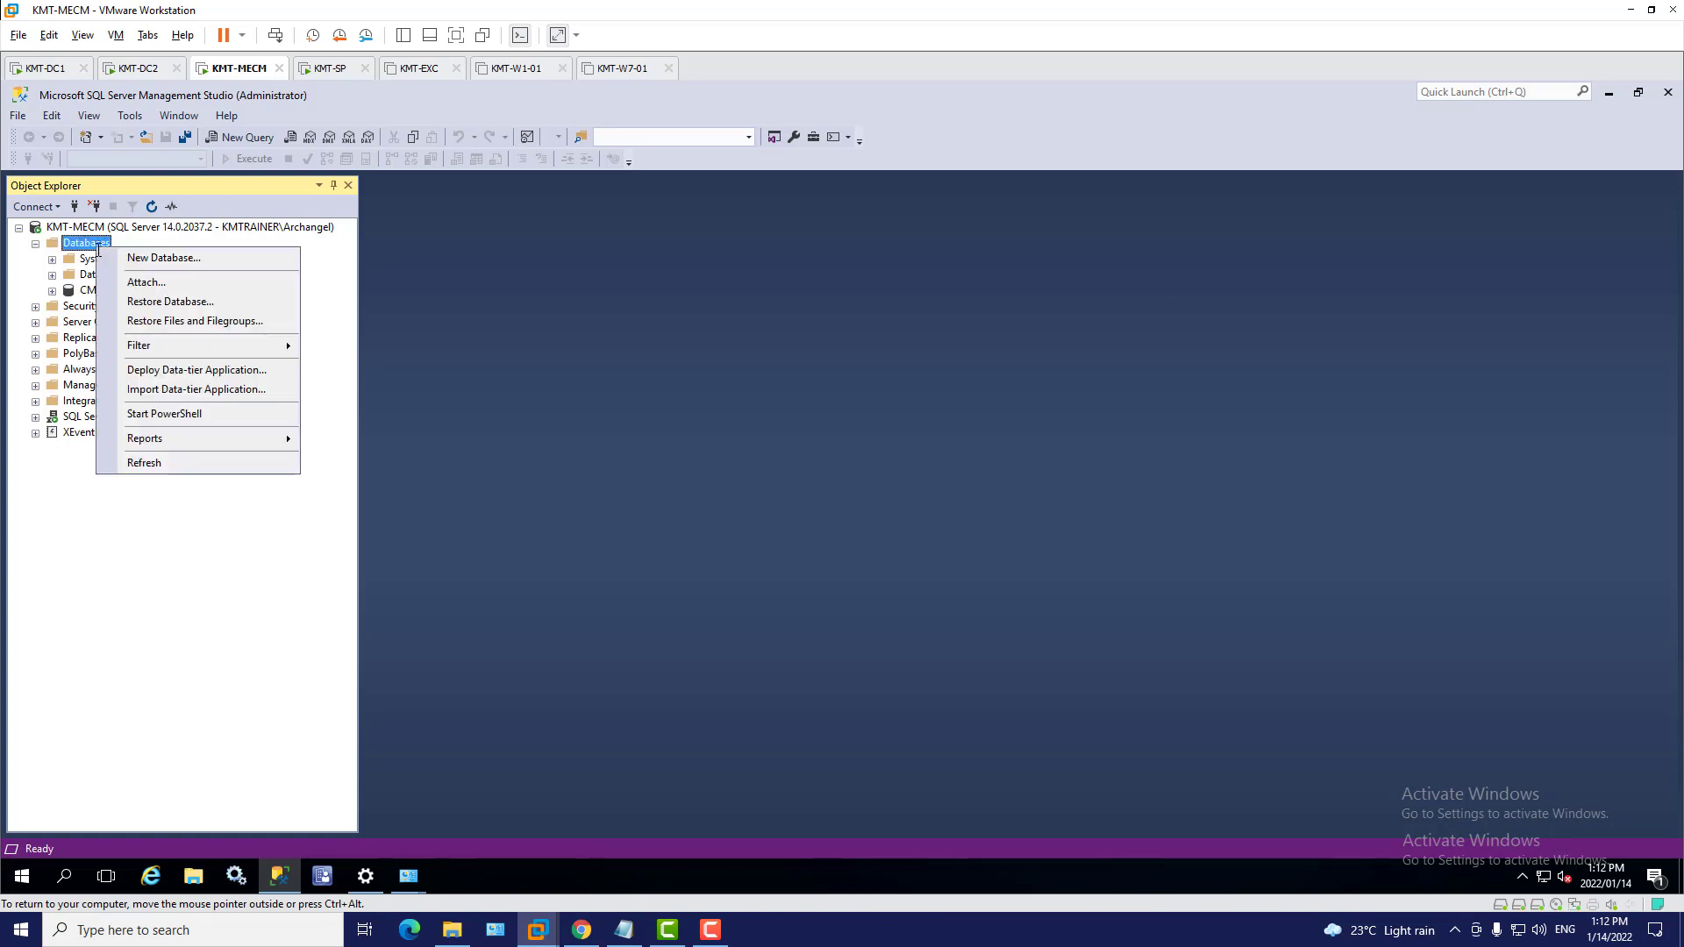
pyautogui.click(231, 496)
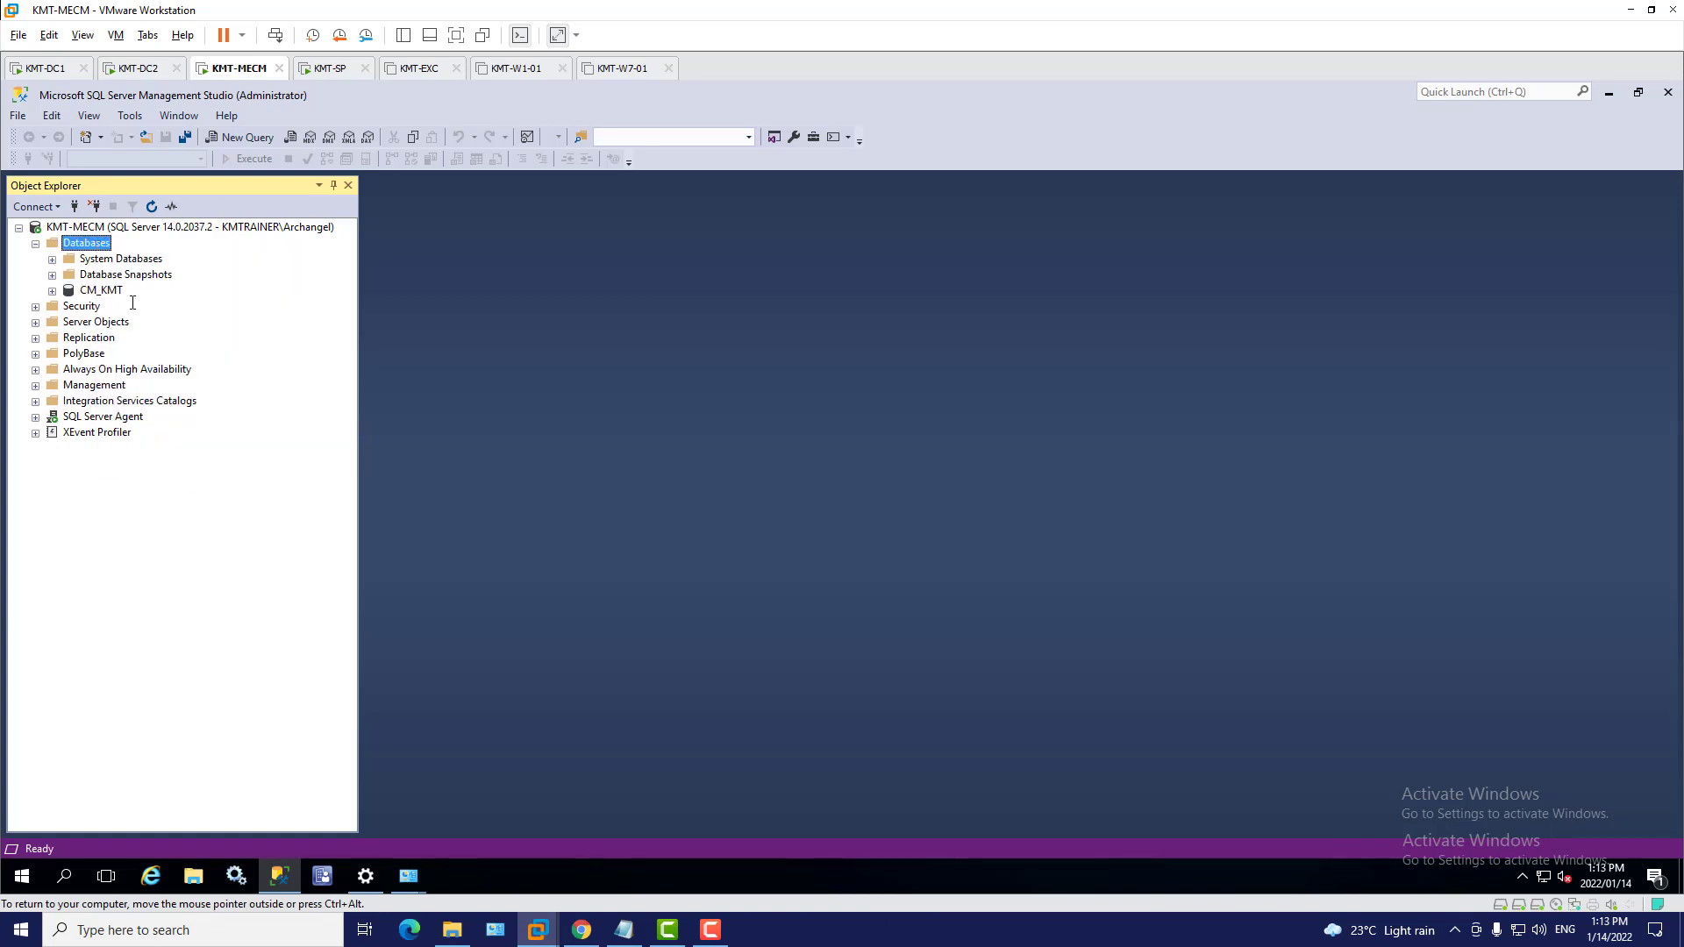
pyautogui.rightClick(90, 243)
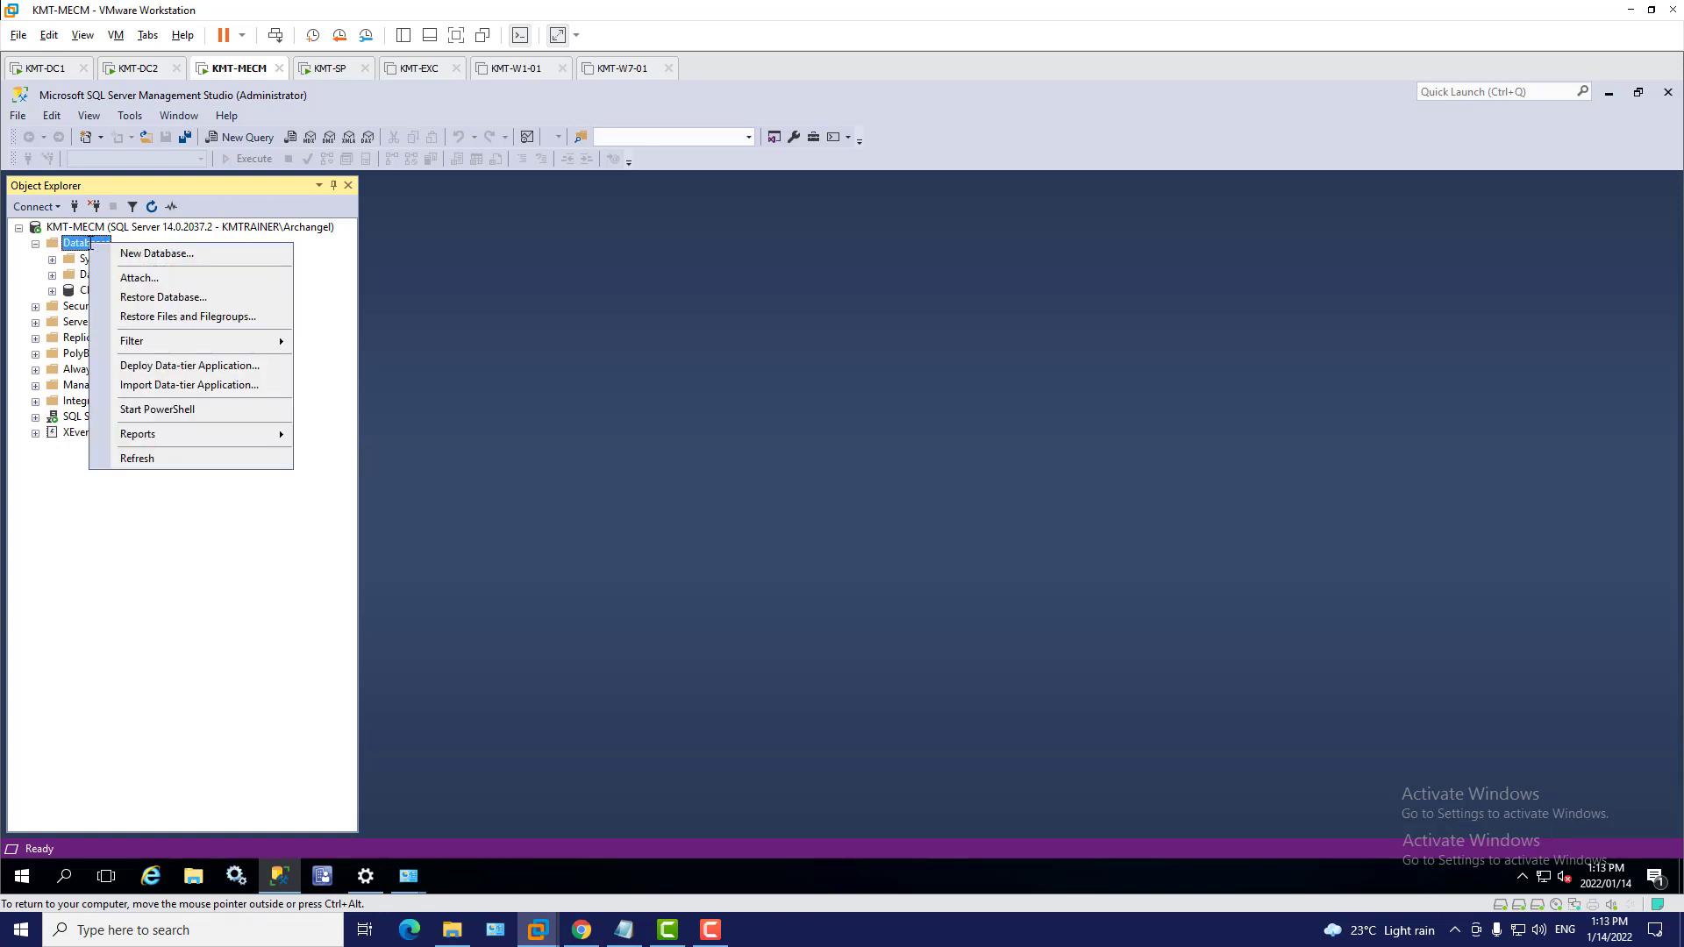
pyautogui.click(181, 458)
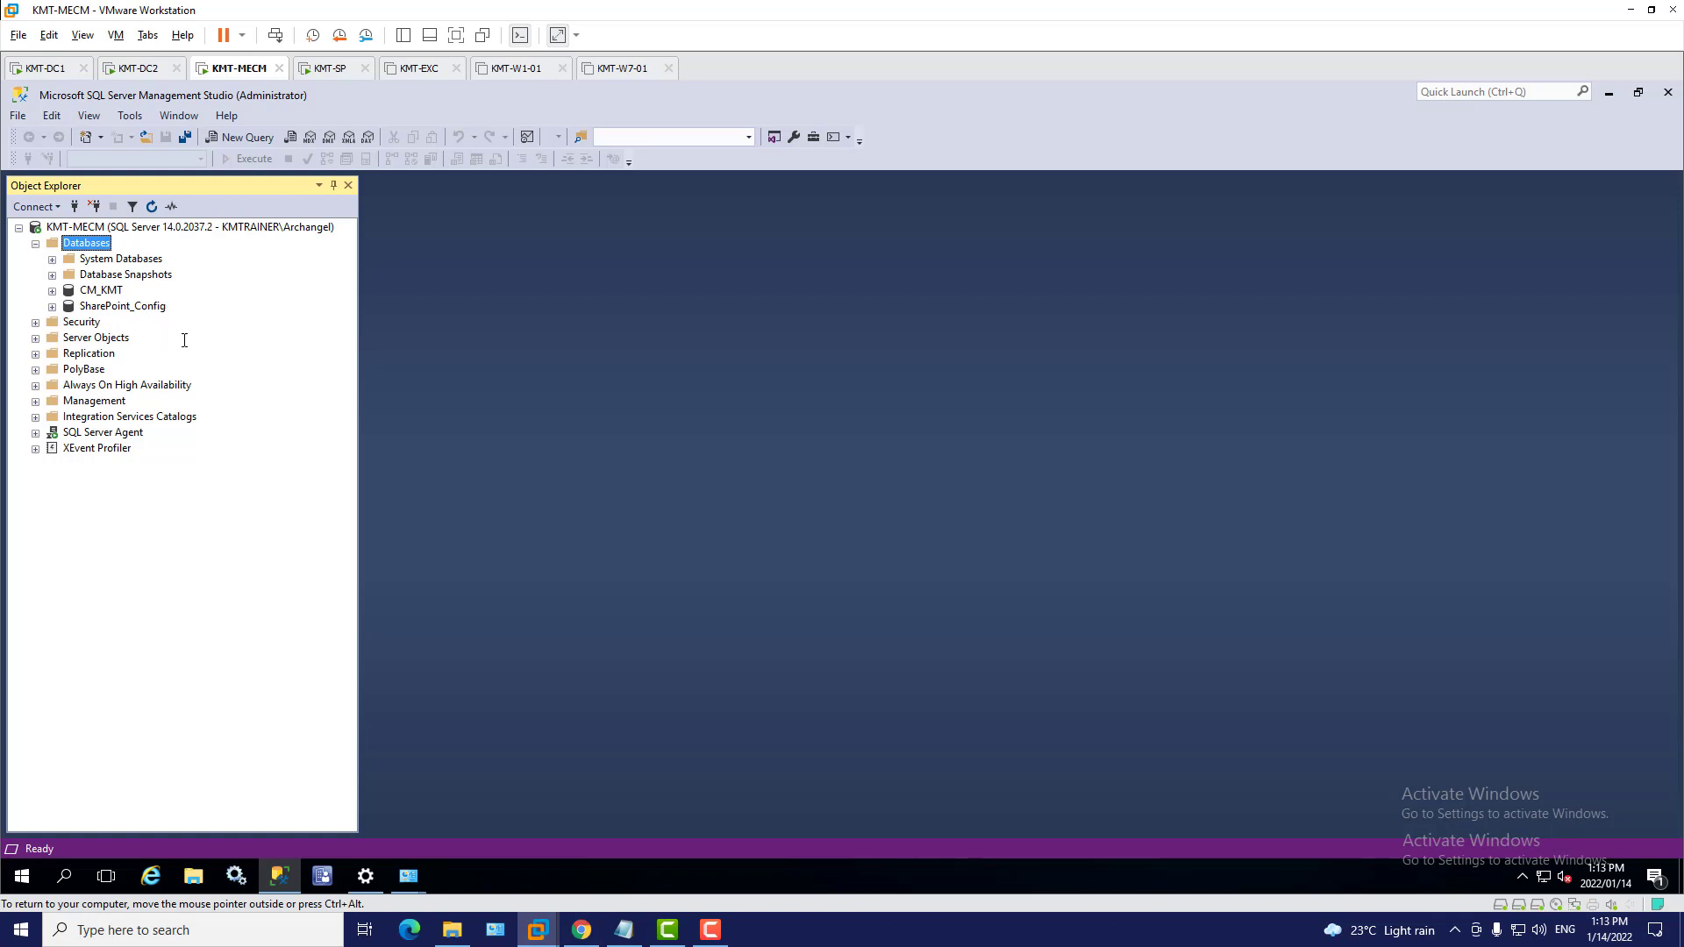
# Check the configuration wizard's progress on KMT-SP and refresh the KMT-MECM database list again
pyautogui.click(321, 69)
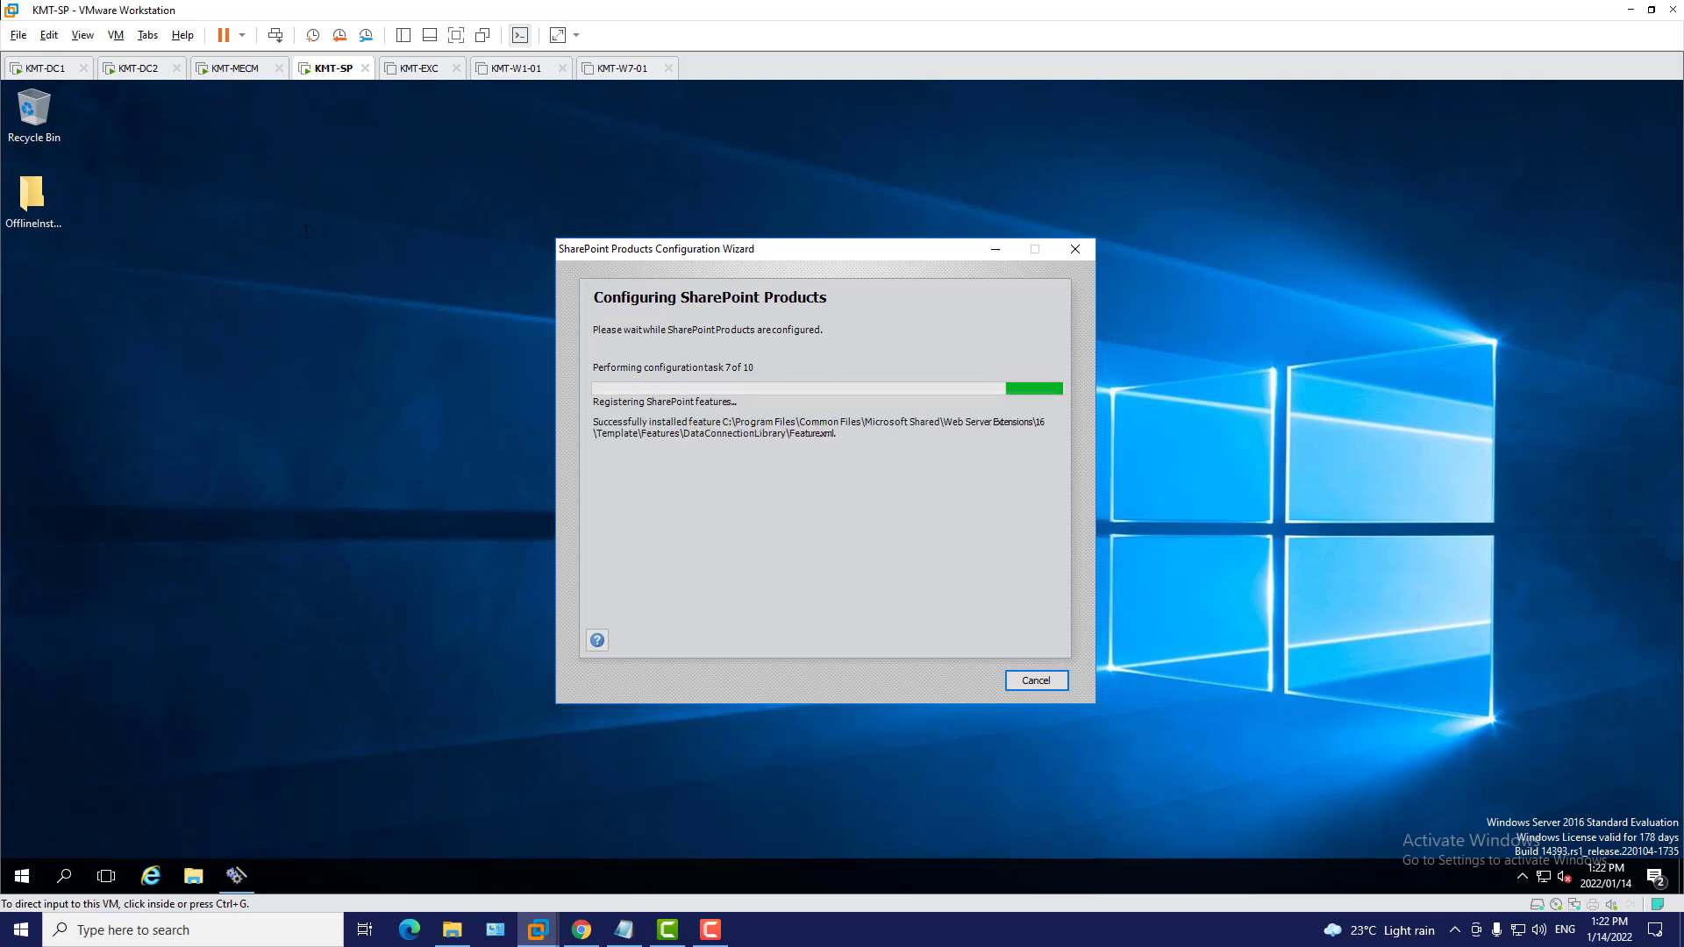
pyautogui.click(218, 70)
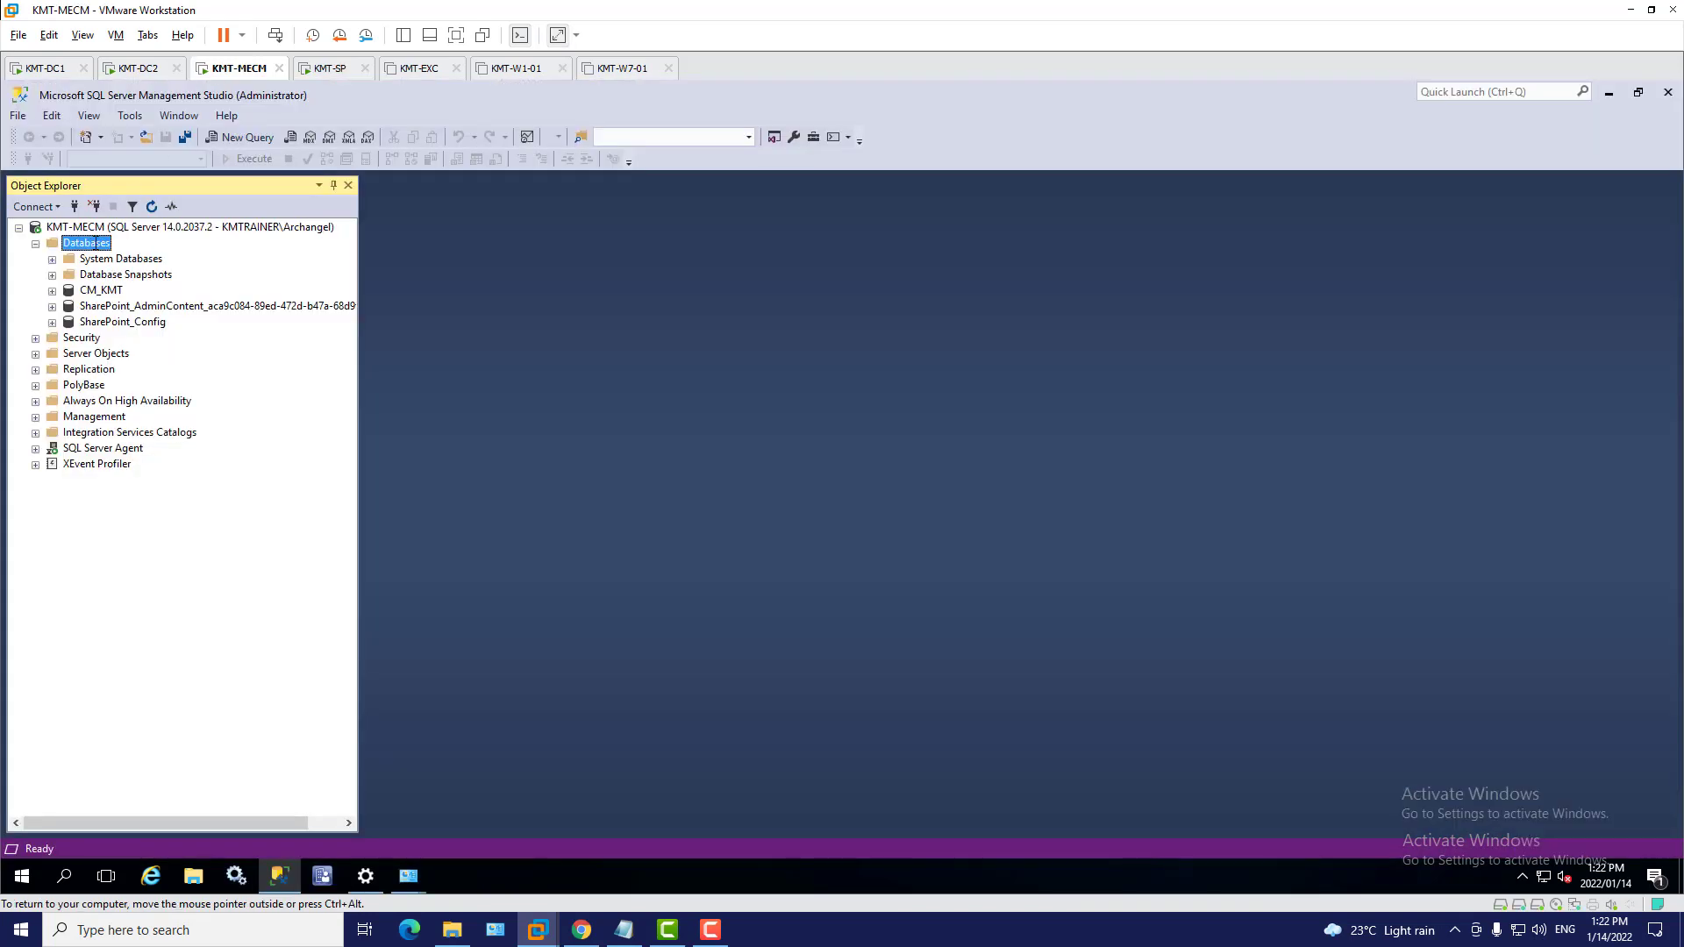
pyautogui.rightClick(93, 243)
pyautogui.click(178, 460)
pyautogui.click(329, 68)
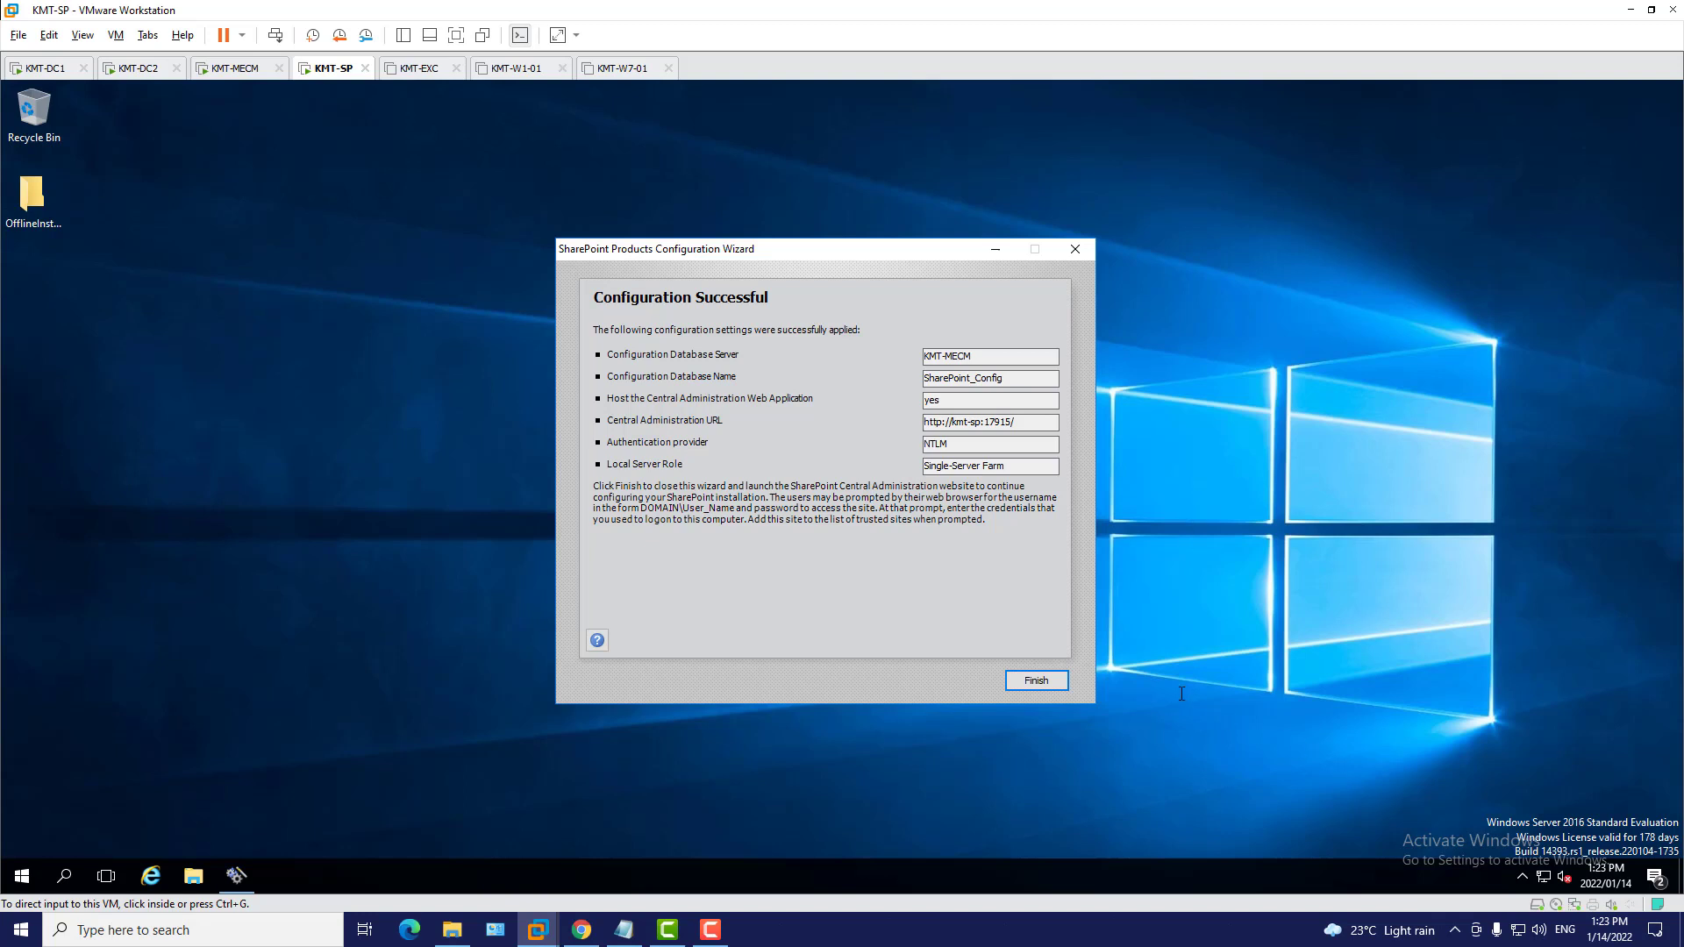
# Finish the configuration wizard and sign in to Central Administration as spadmin with the account password, remembering the credentials
pyautogui.click(1055, 683)
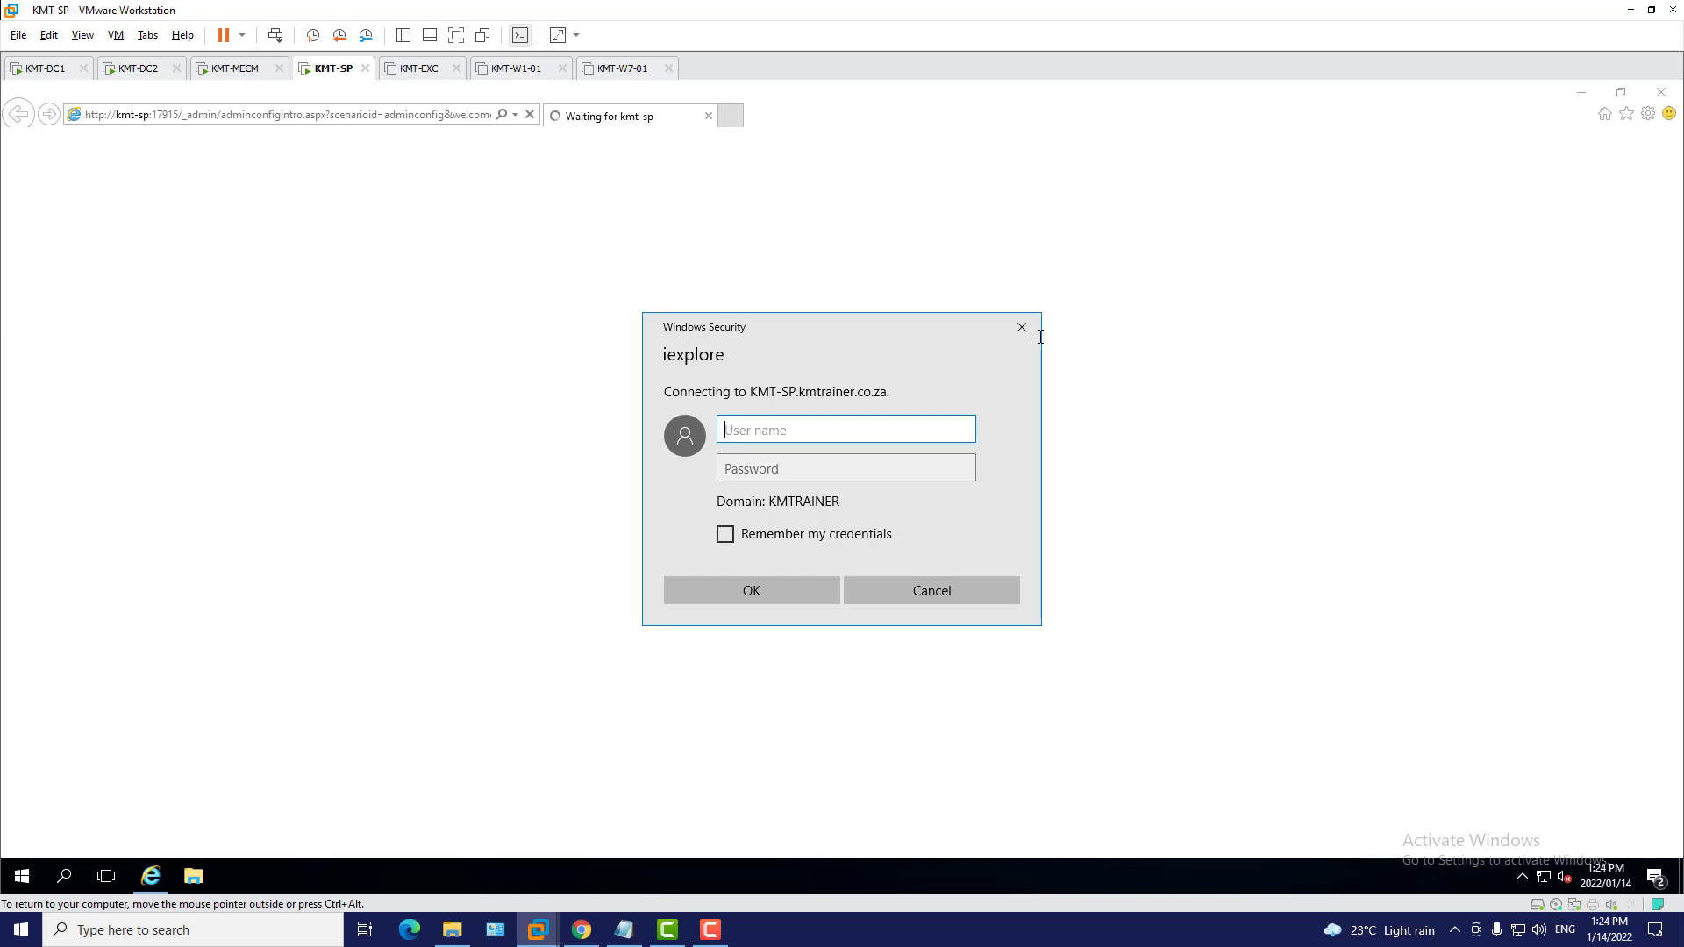
pyautogui.click(727, 535)
pyautogui.click(773, 432)
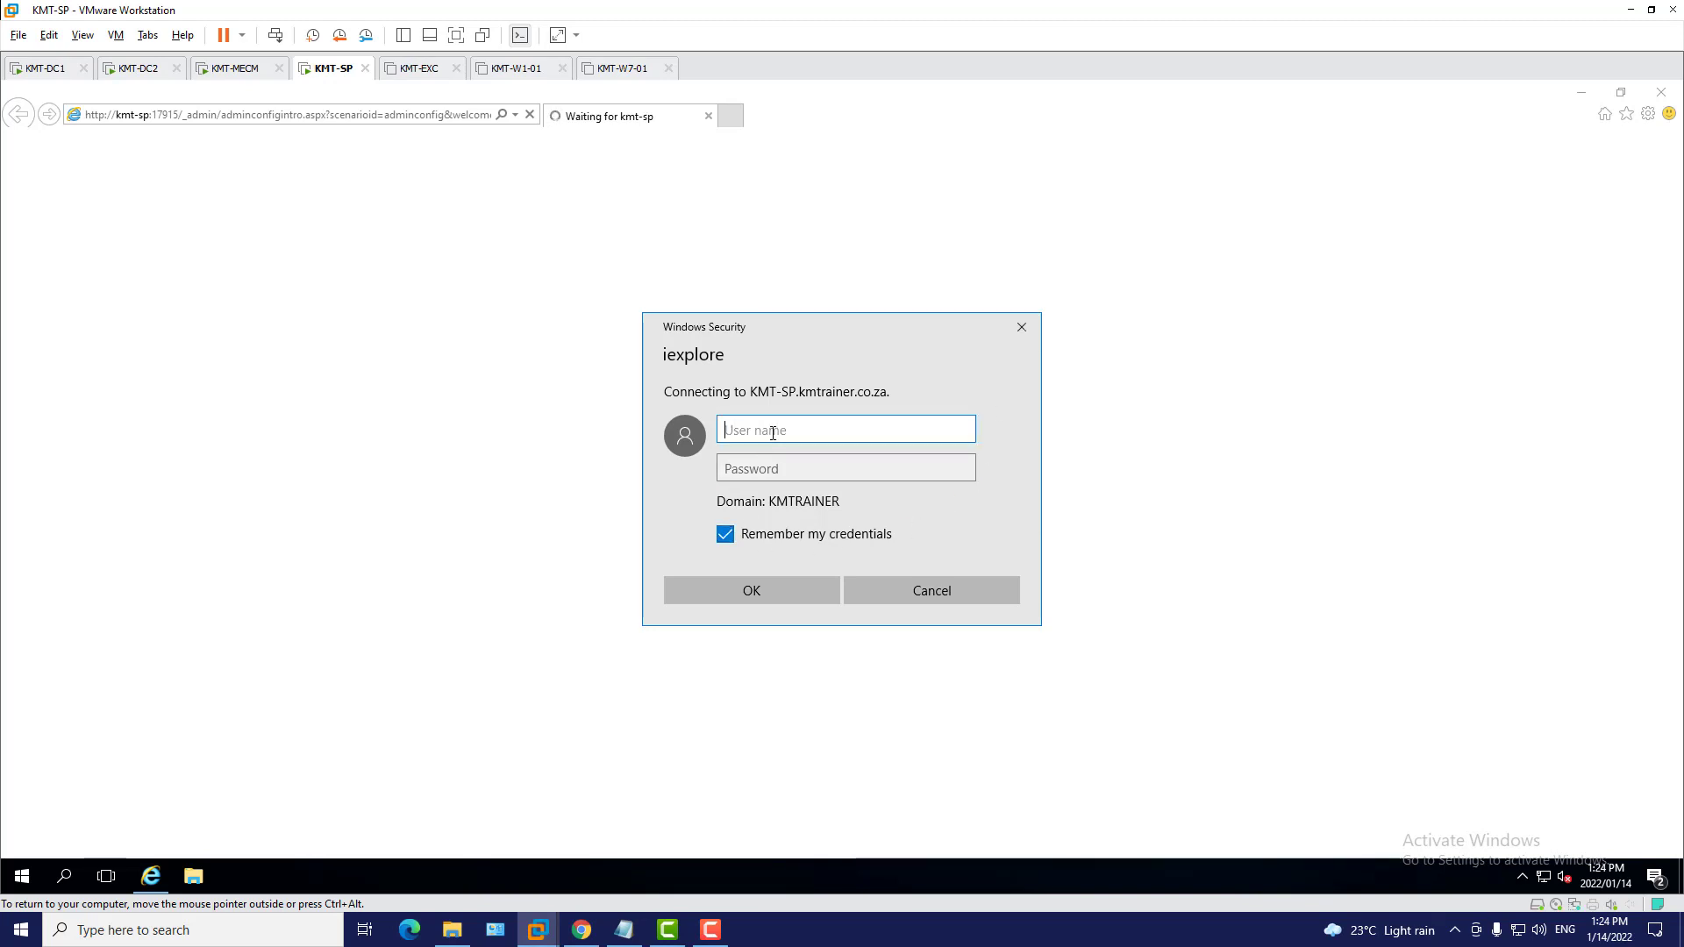
pyautogui.write('spadmin')
pyautogui.press('Tab')
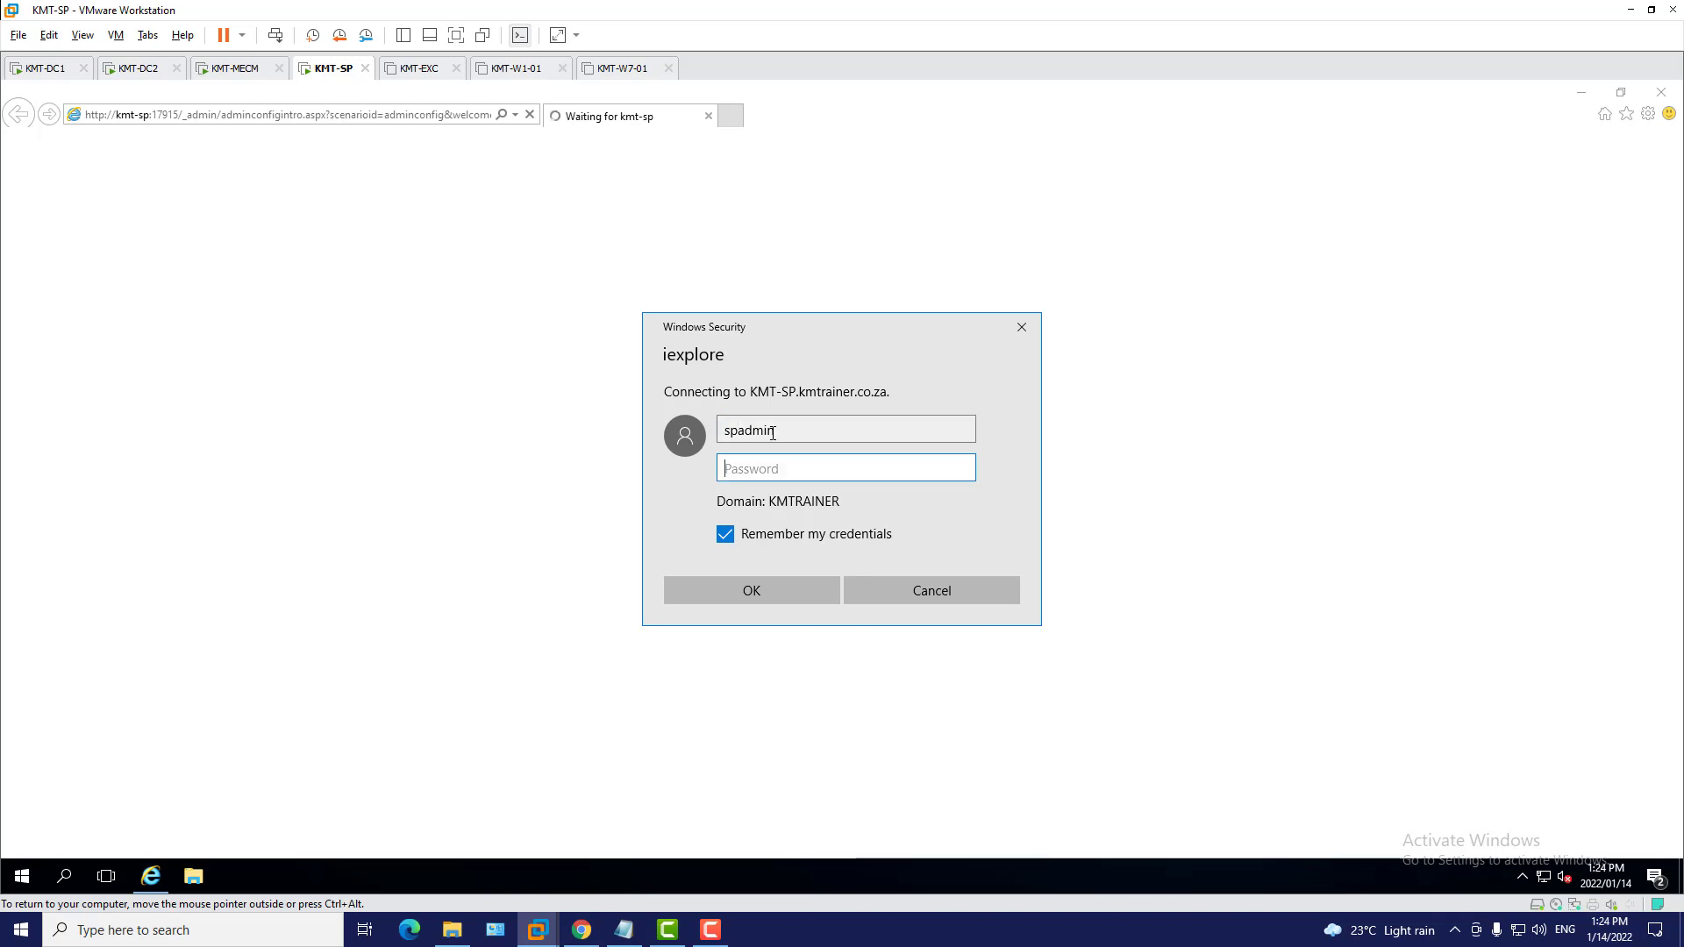
pyautogui.write('•••••••')
pyautogui.press('Return')
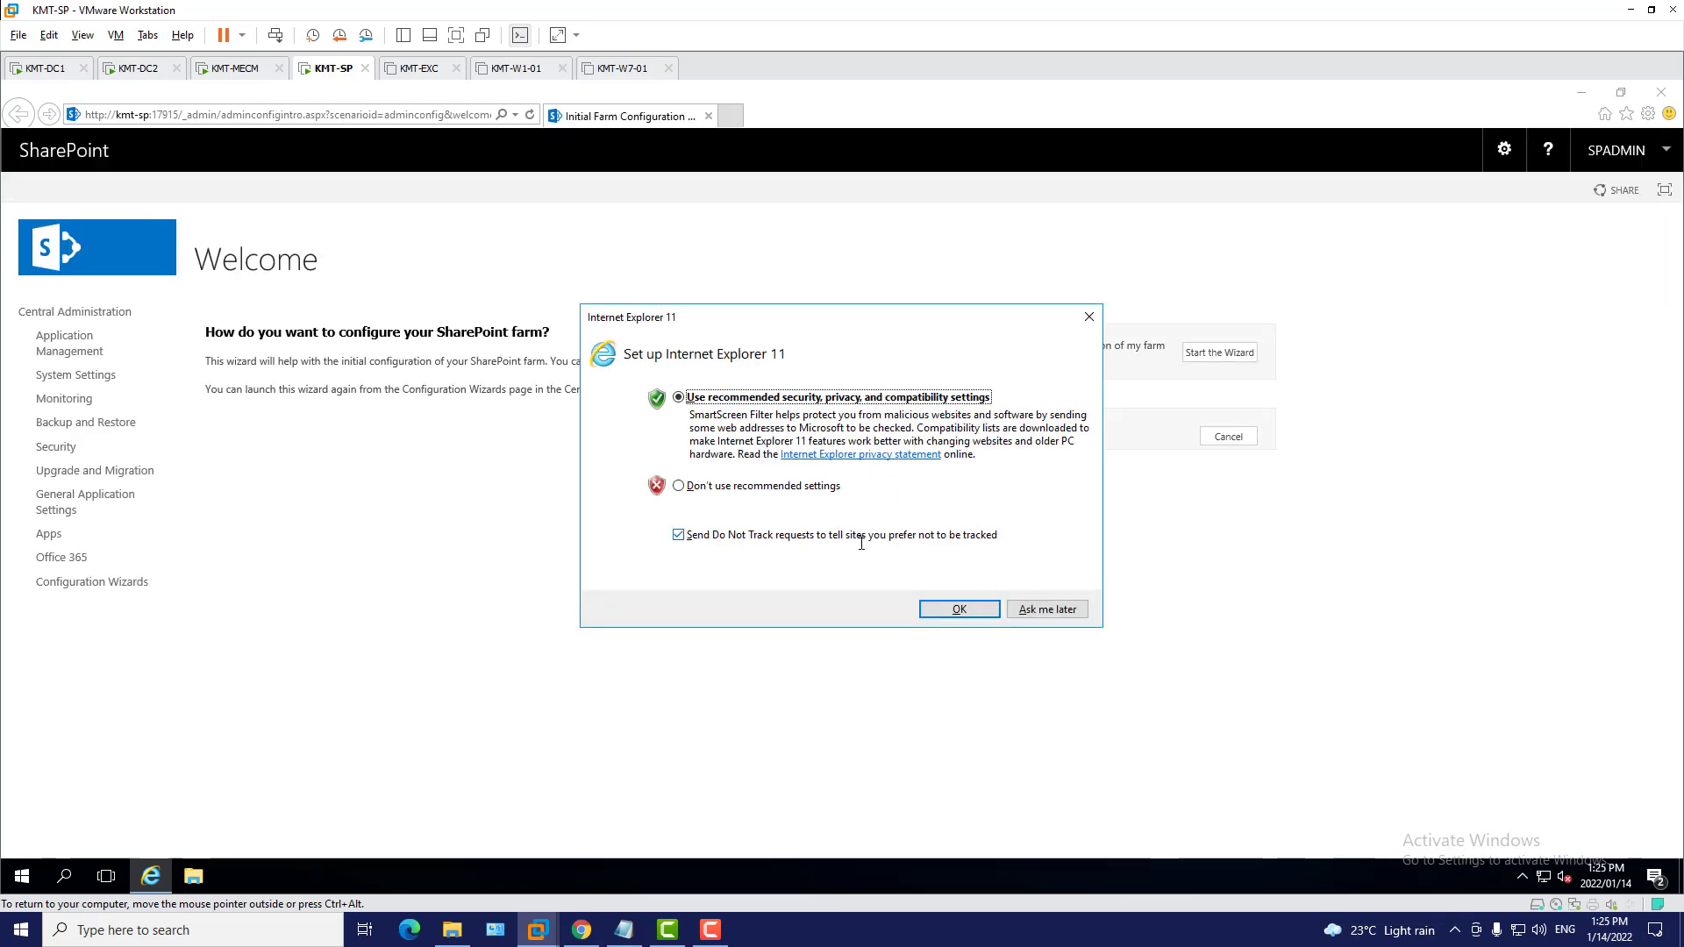
# Accept Internet Explorer's recommended settings and decline participation in the Customer Experience Improvement Program
pyautogui.click(962, 610)
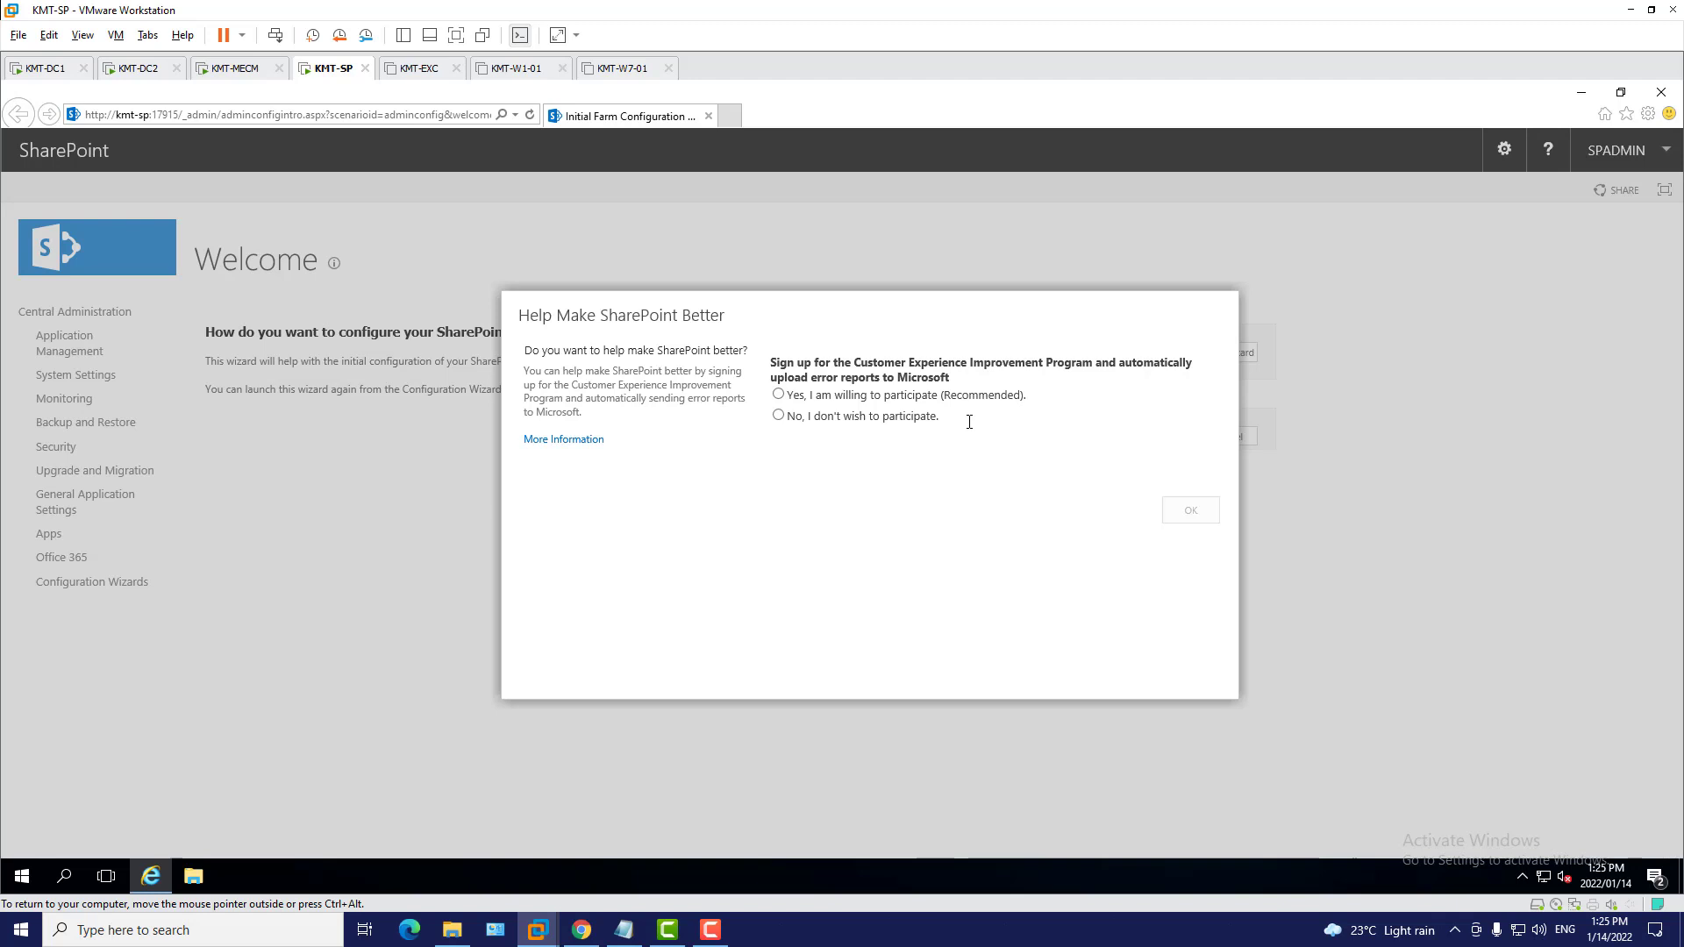
pyautogui.click(778, 416)
pyautogui.click(1184, 510)
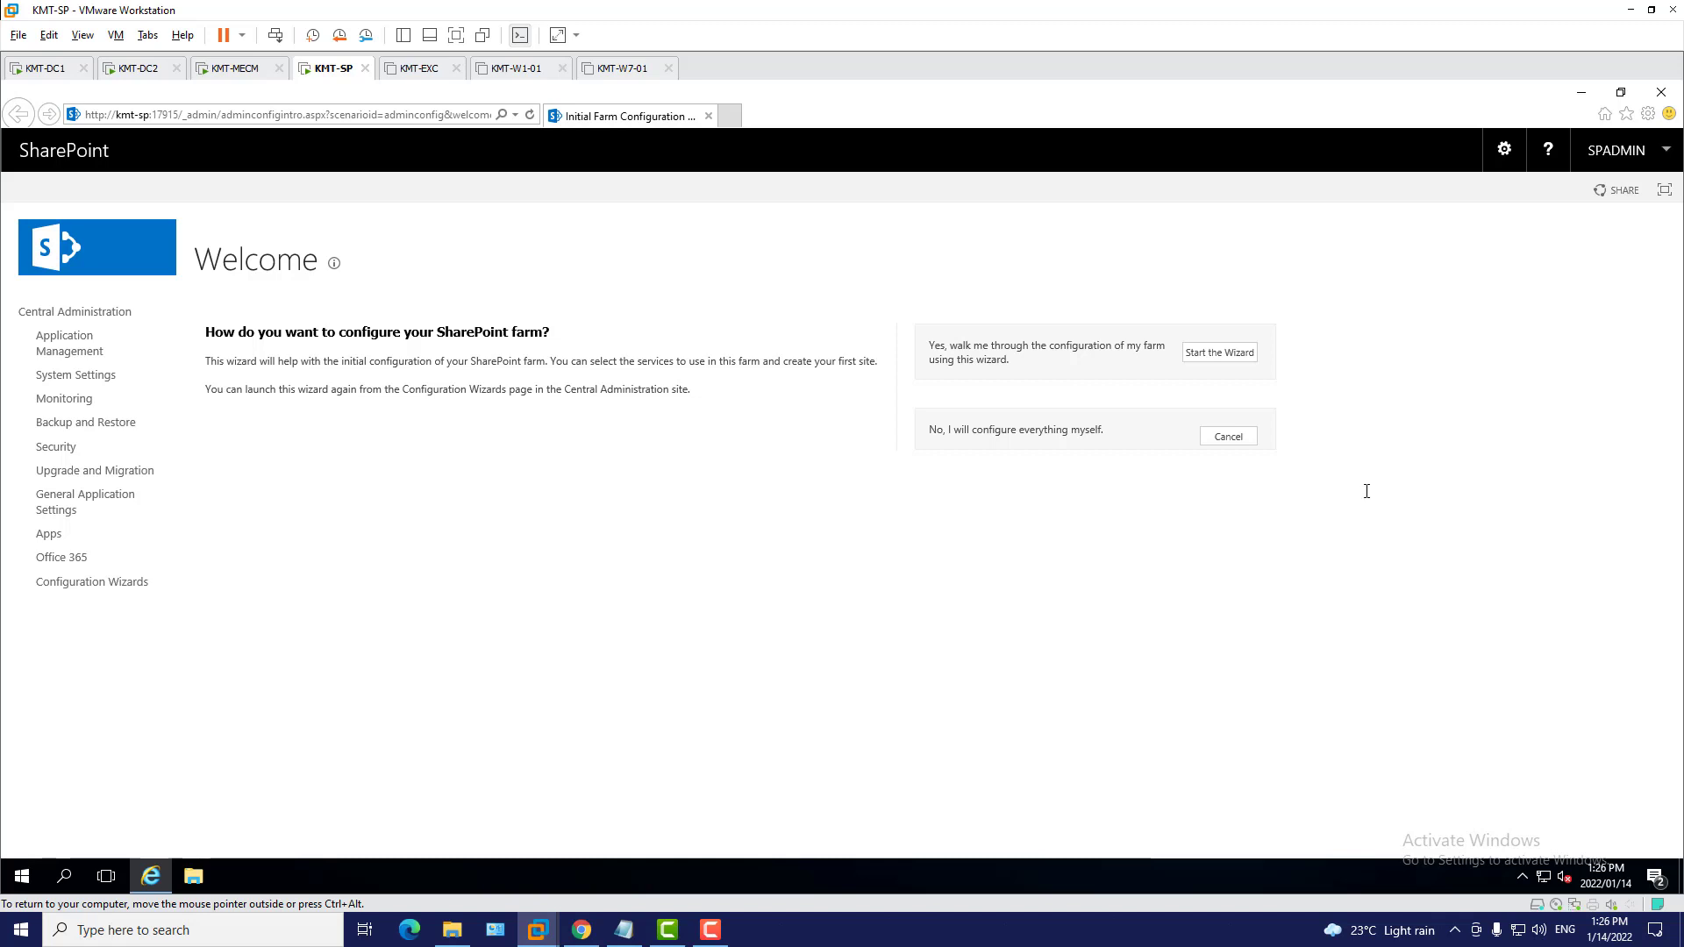
# Start the farm configuration wizard, look up the SPSVC account in Active Directory on KMT-DC1, and examine the wizard's service account and service application options
pyautogui.click(1227, 356)
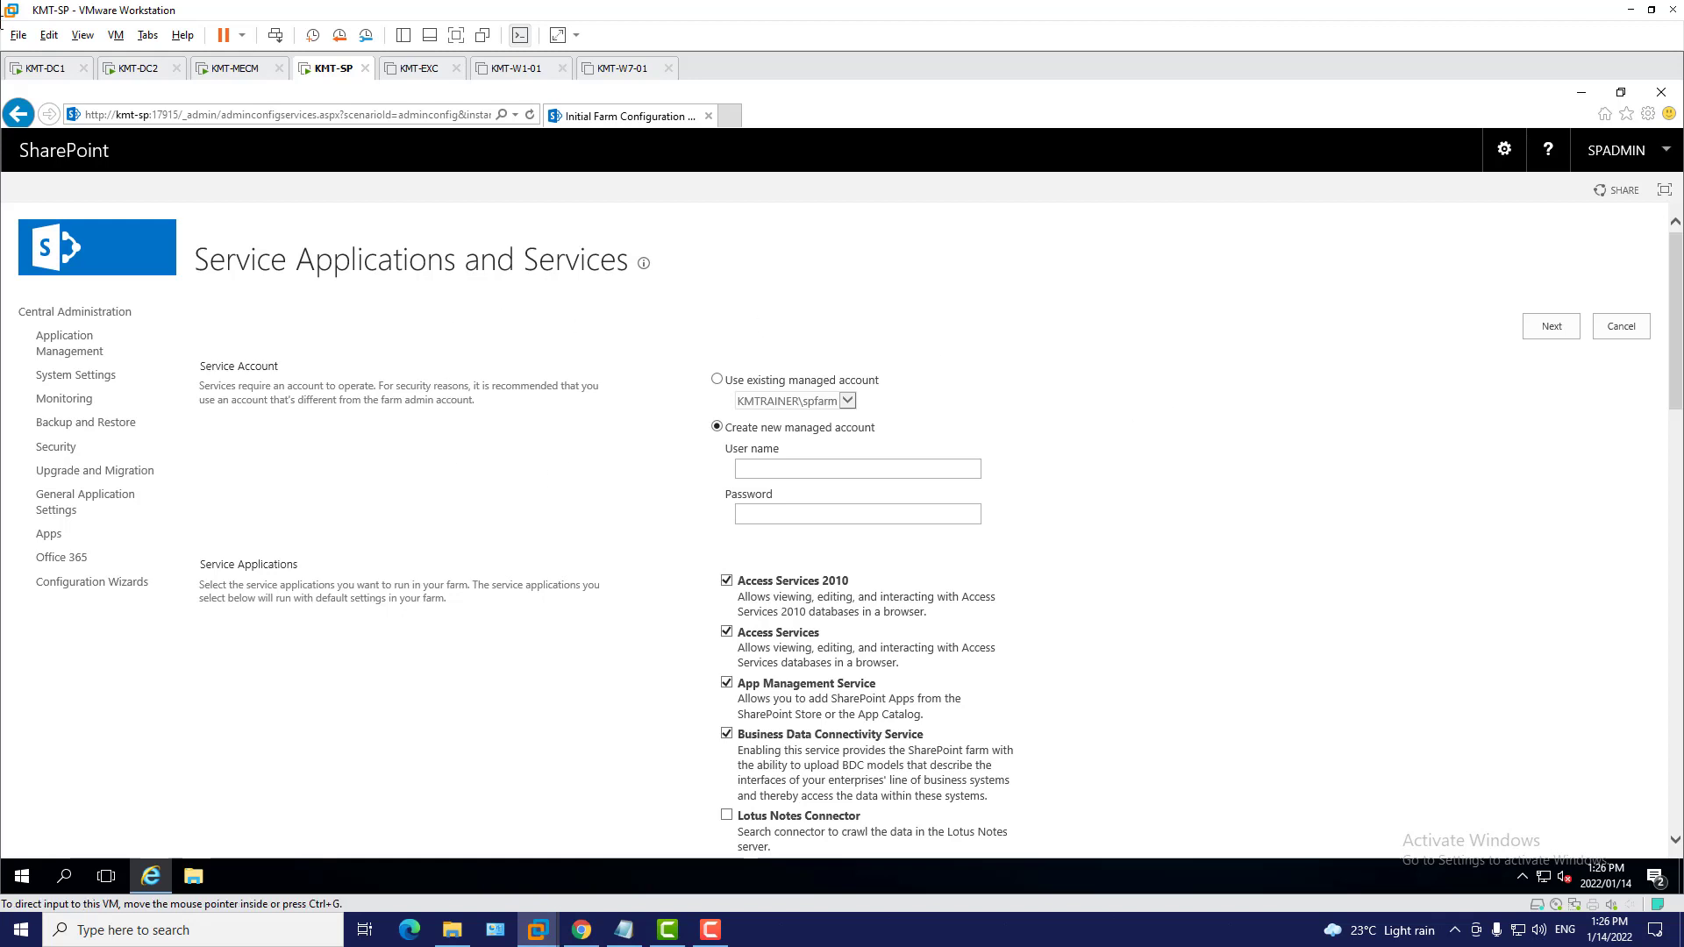
pyautogui.click(44, 68)
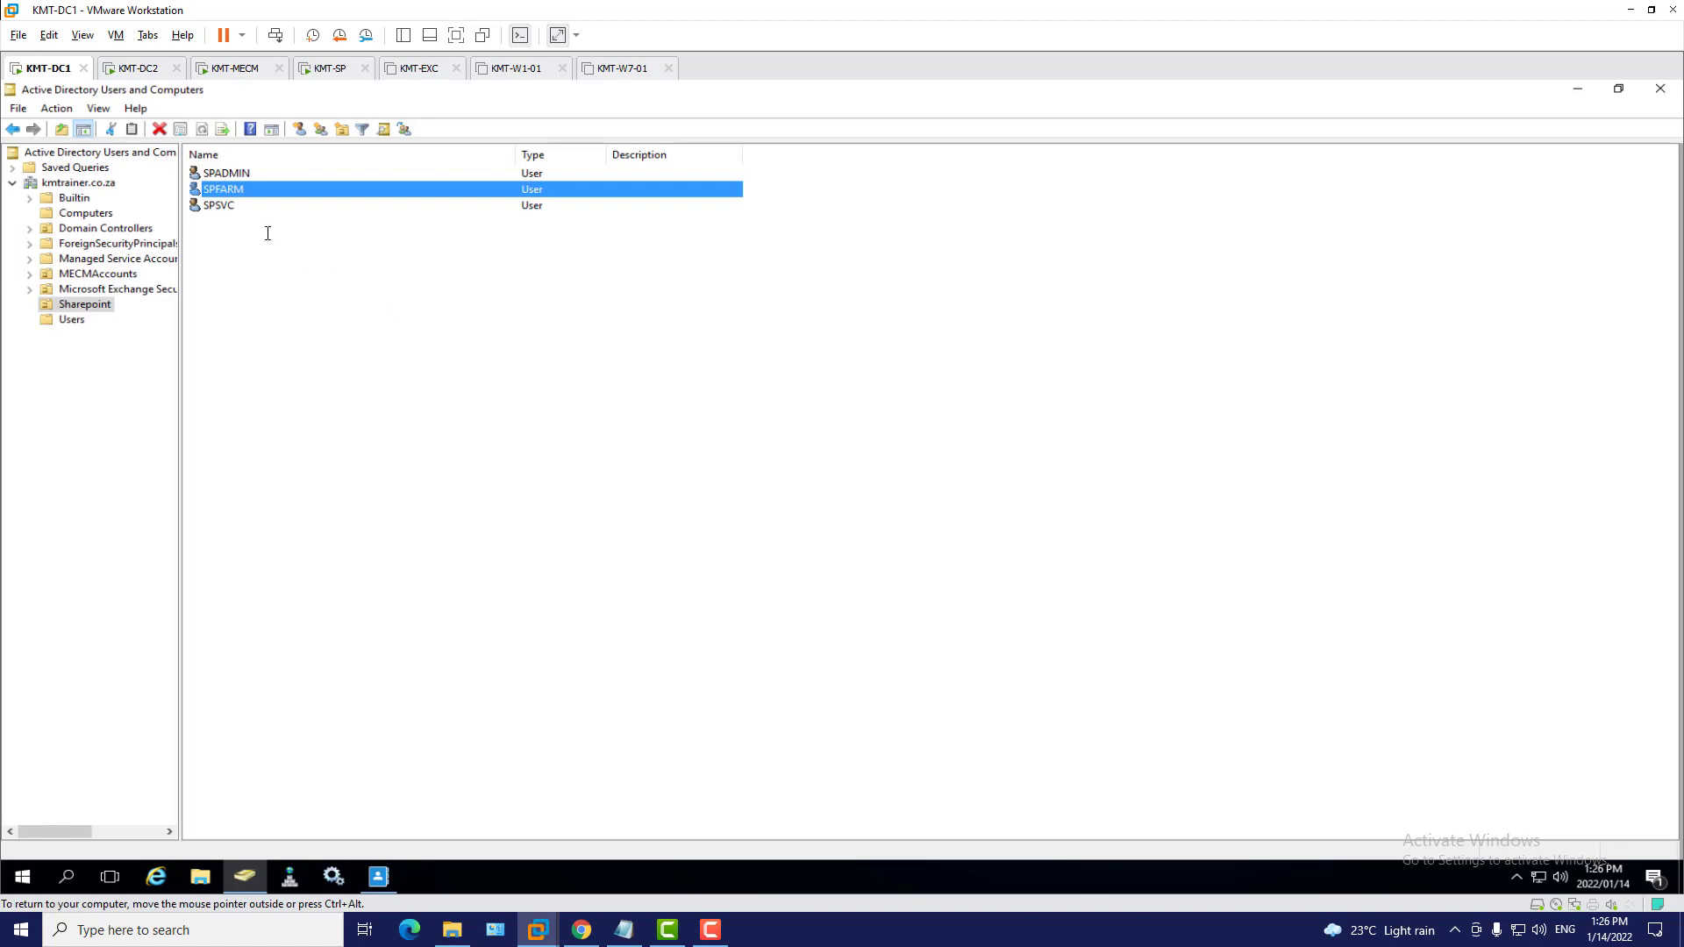
pyautogui.click(220, 206)
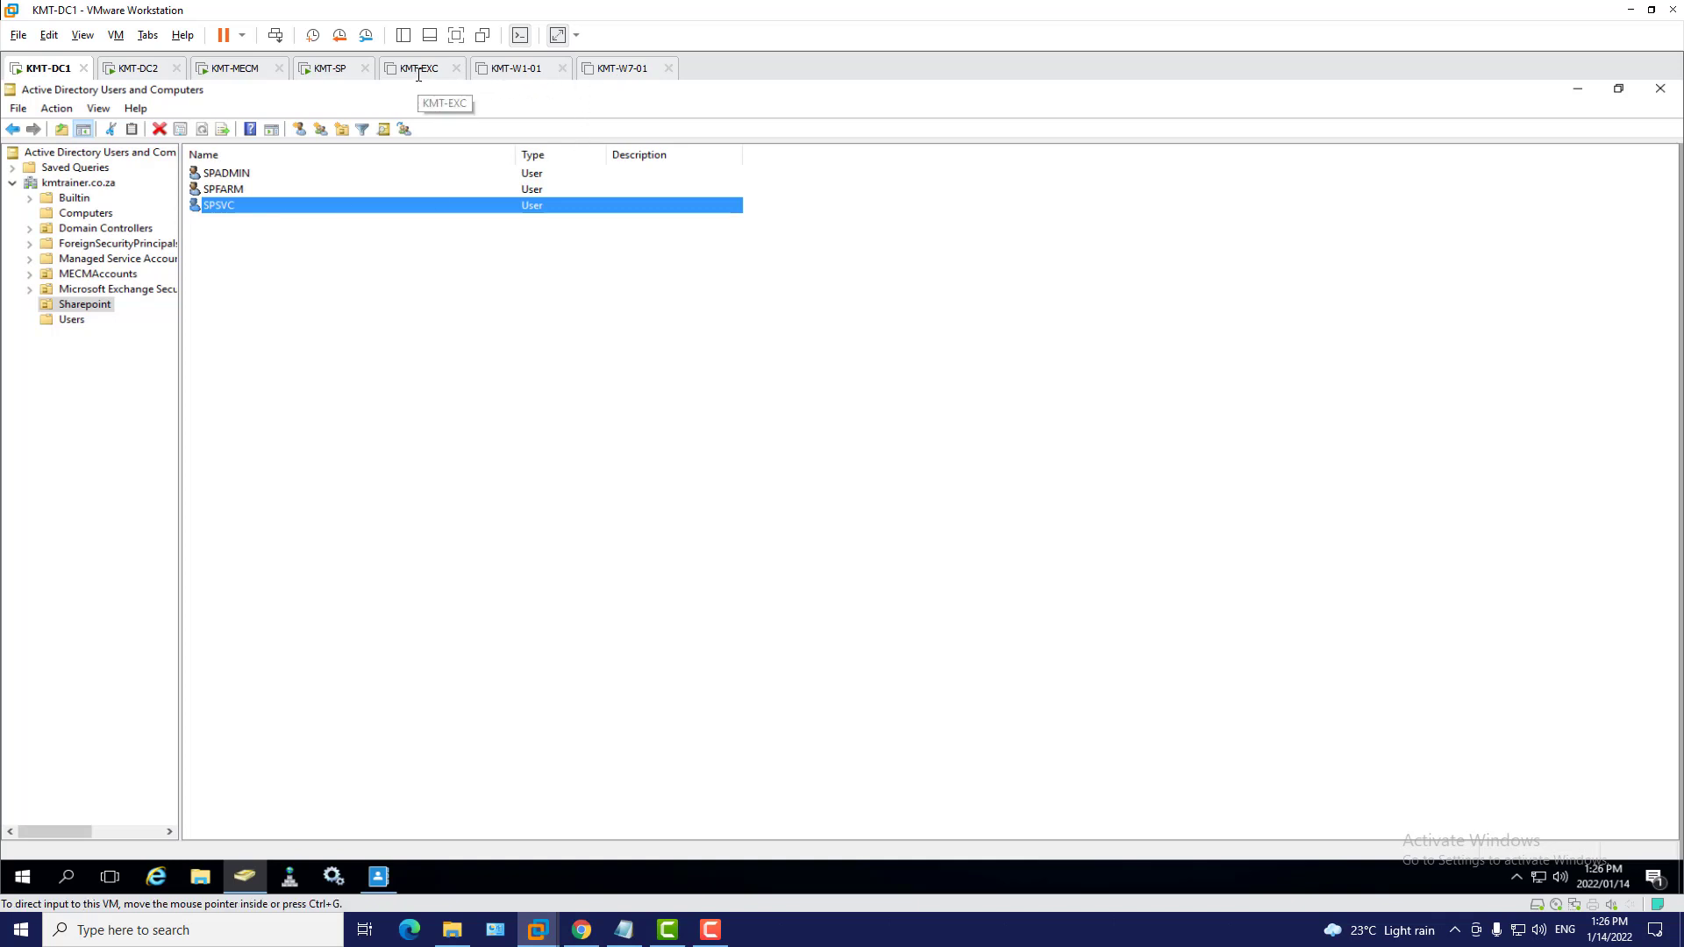
pyautogui.click(331, 69)
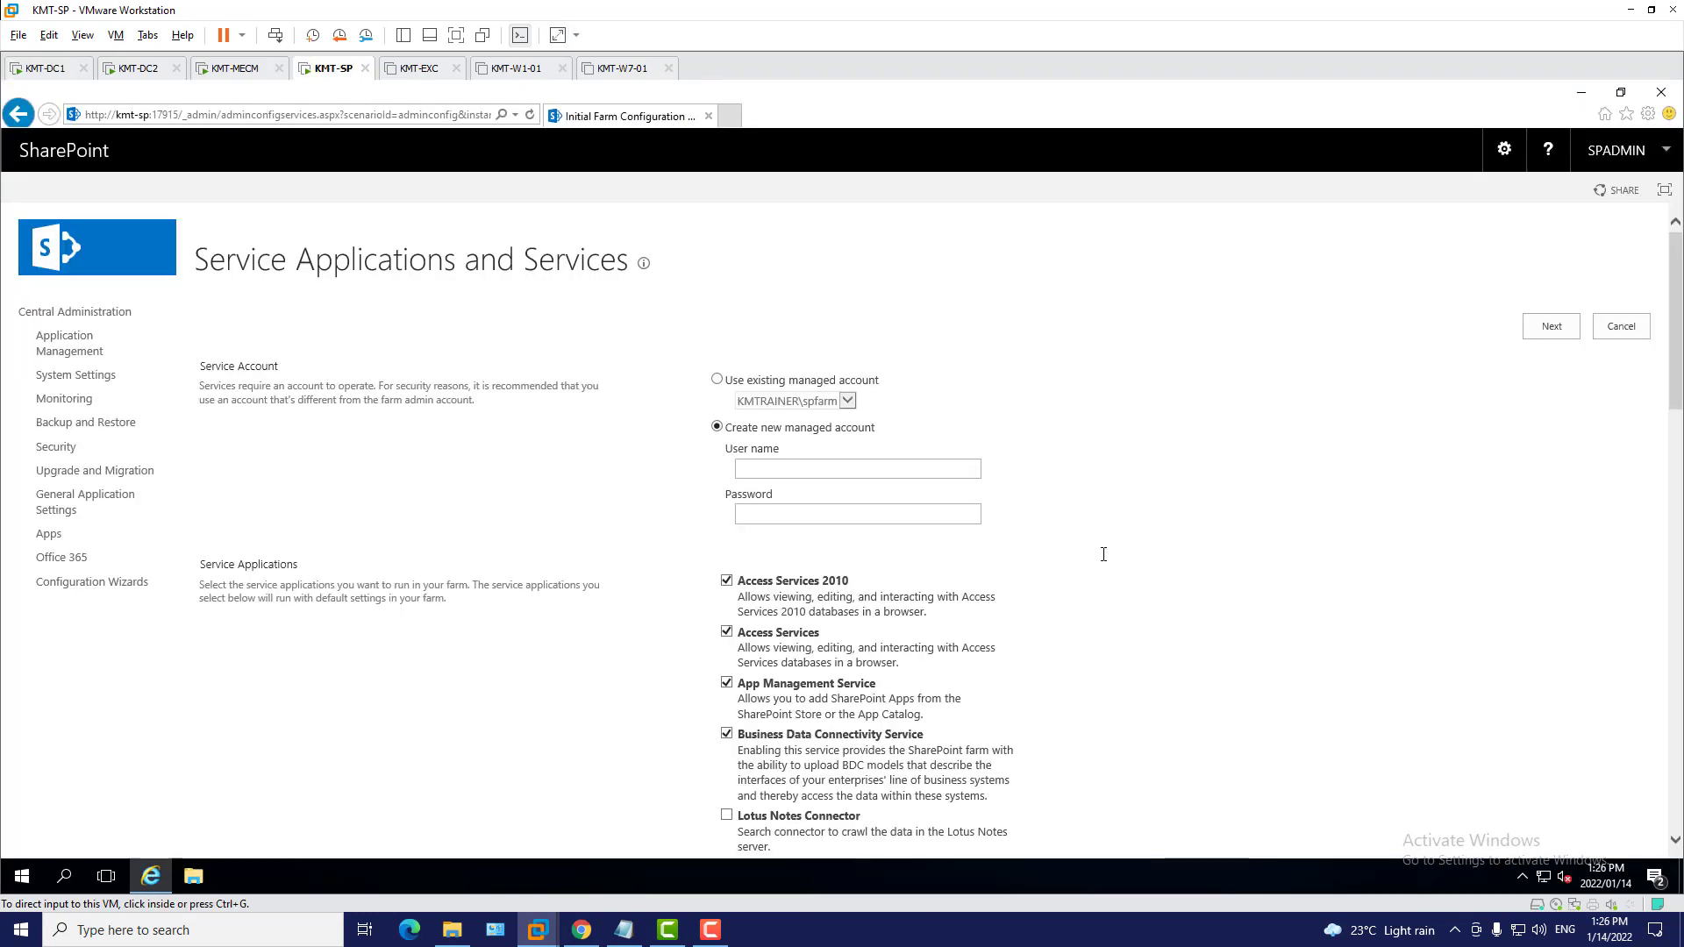
pyautogui.click(794, 469)
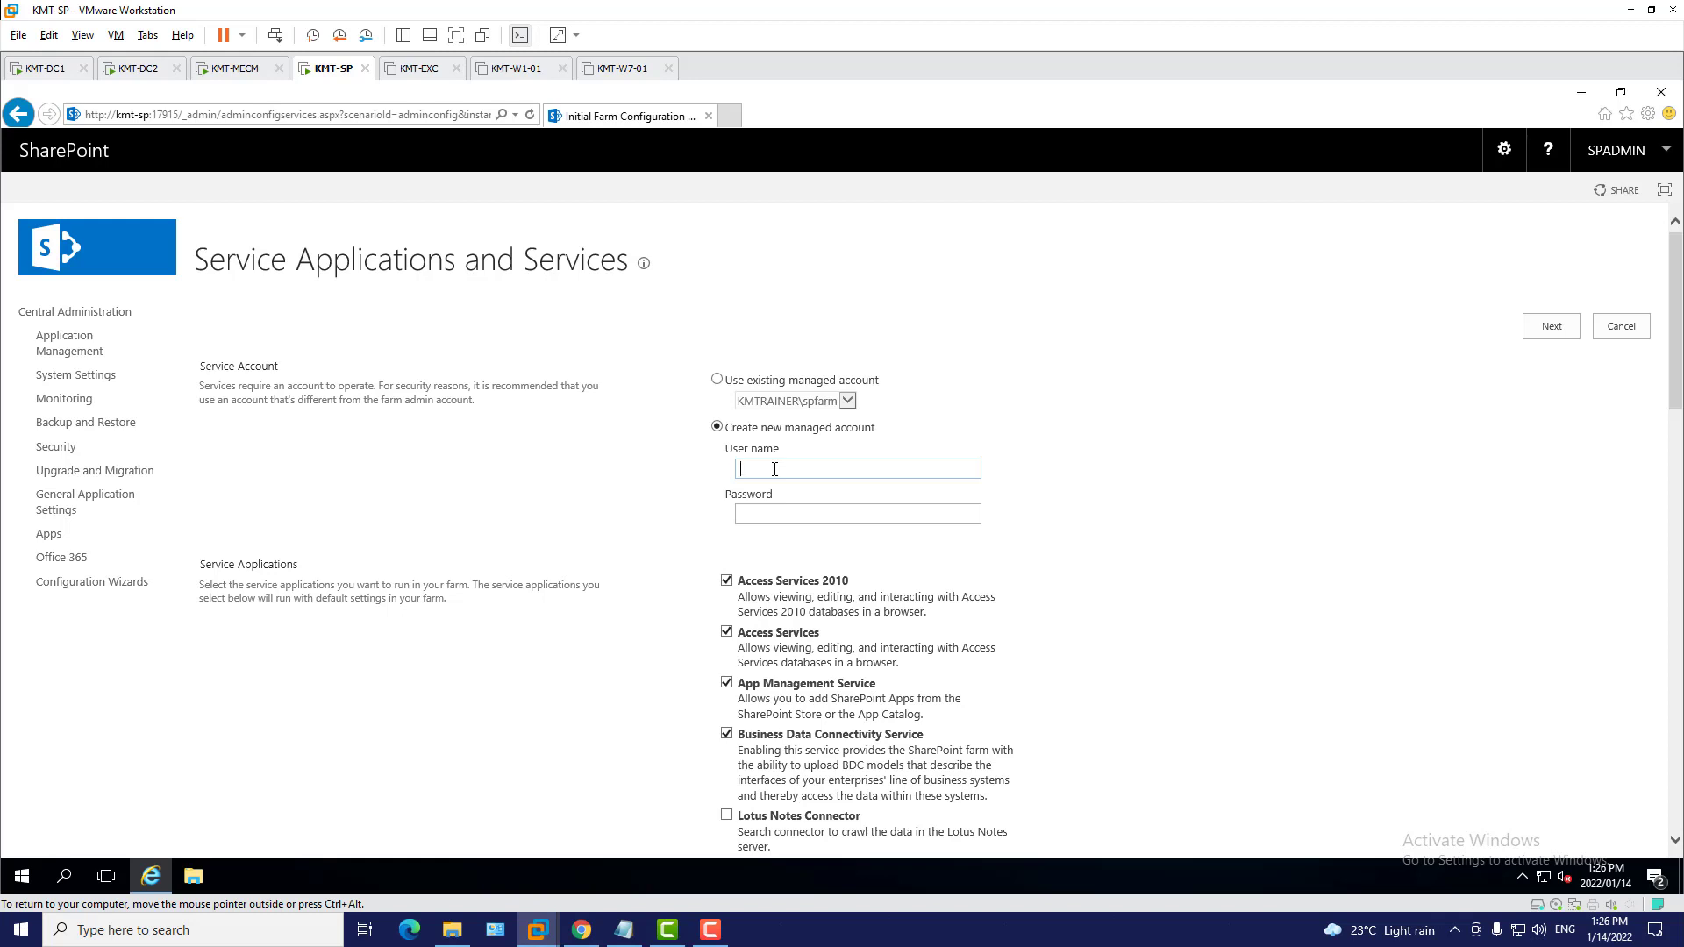
pyautogui.click(775, 469)
pyautogui.scroll(-2, 1115, 494)
pyautogui.scroll(2, 1115, 494)
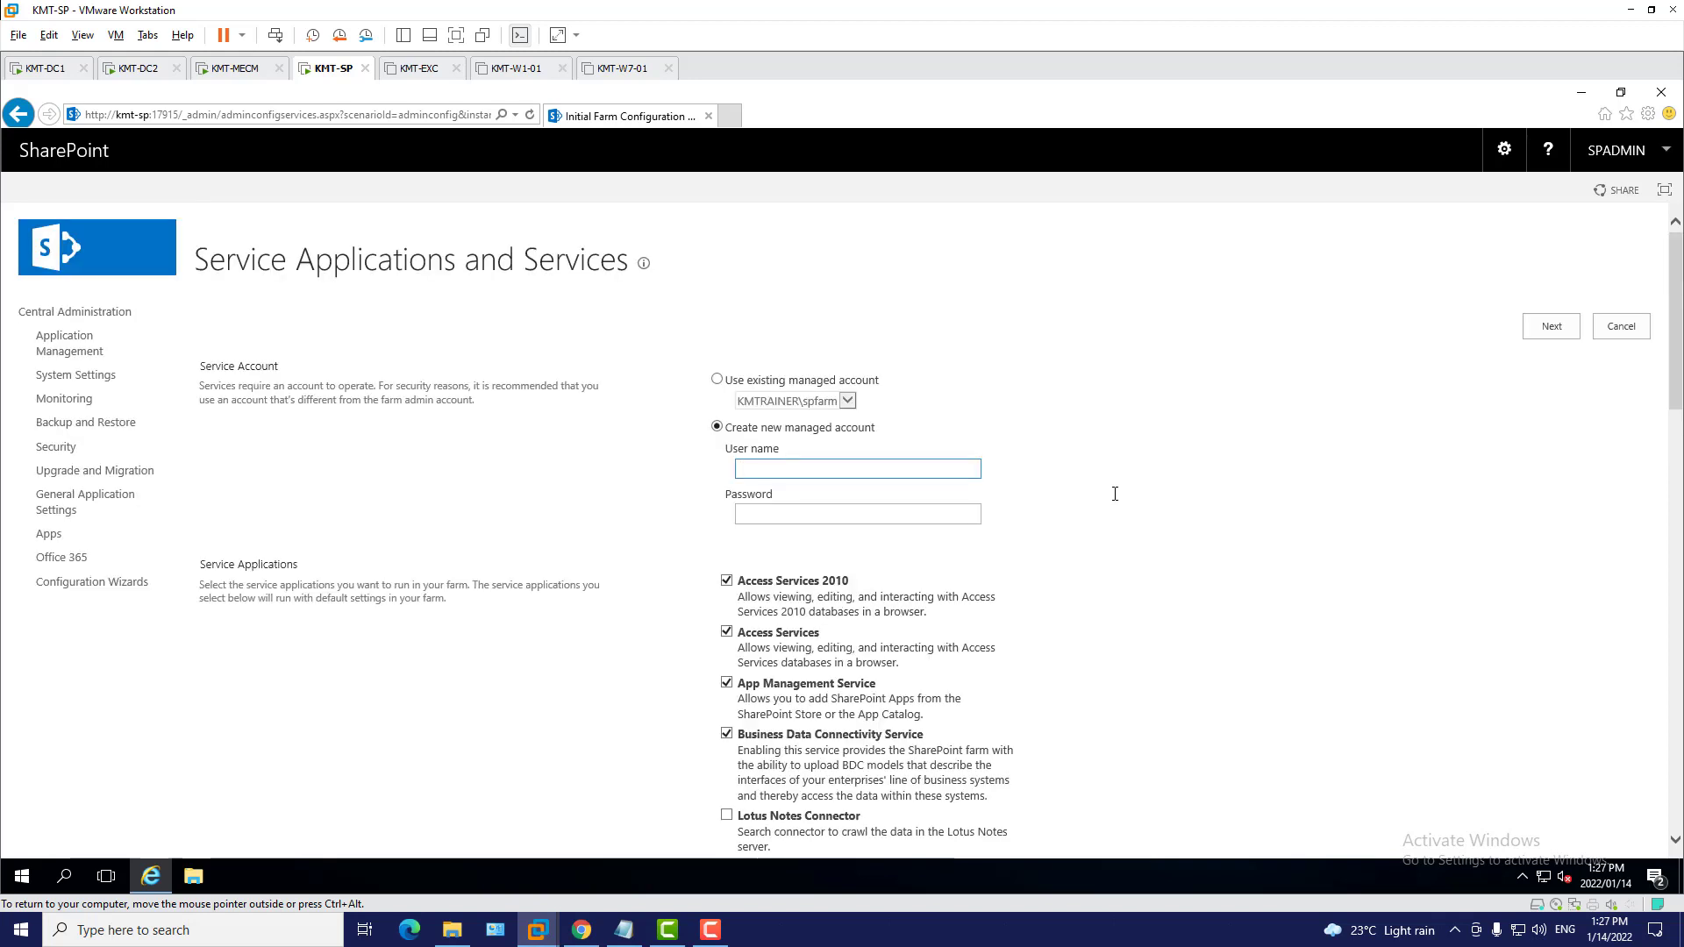
# Register kmtrainer\spsvc as a managed account under Central Administration's Security settings, entering its account password and storing it in the browser
pyautogui.click(83, 314)
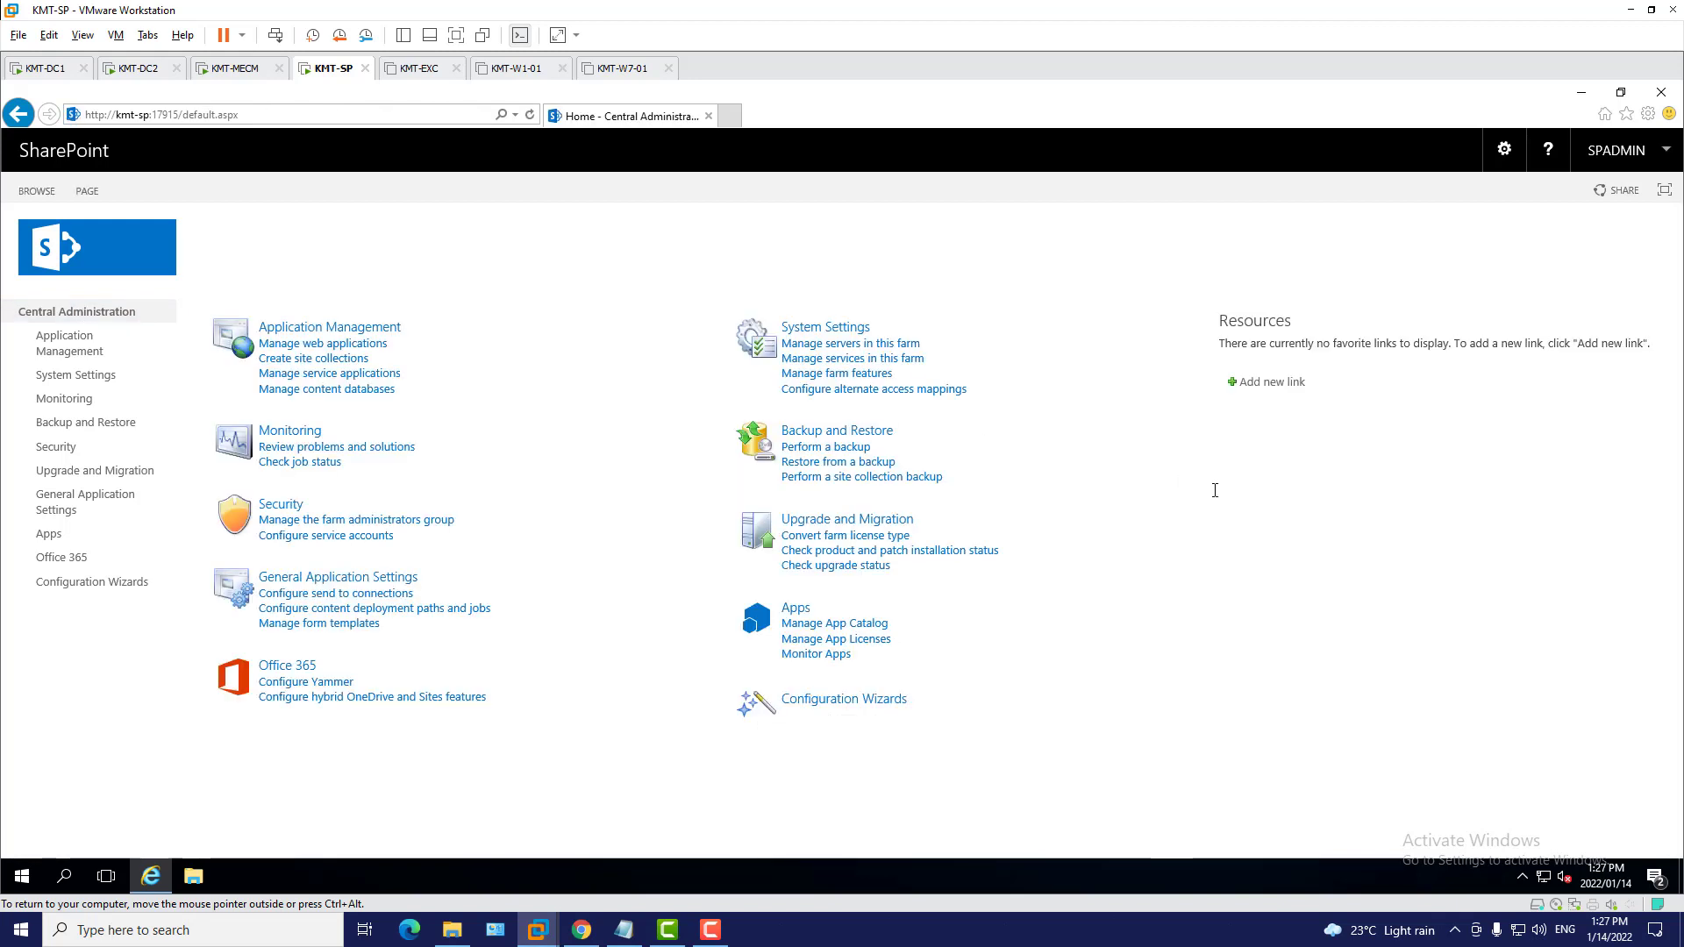
pyautogui.click(296, 502)
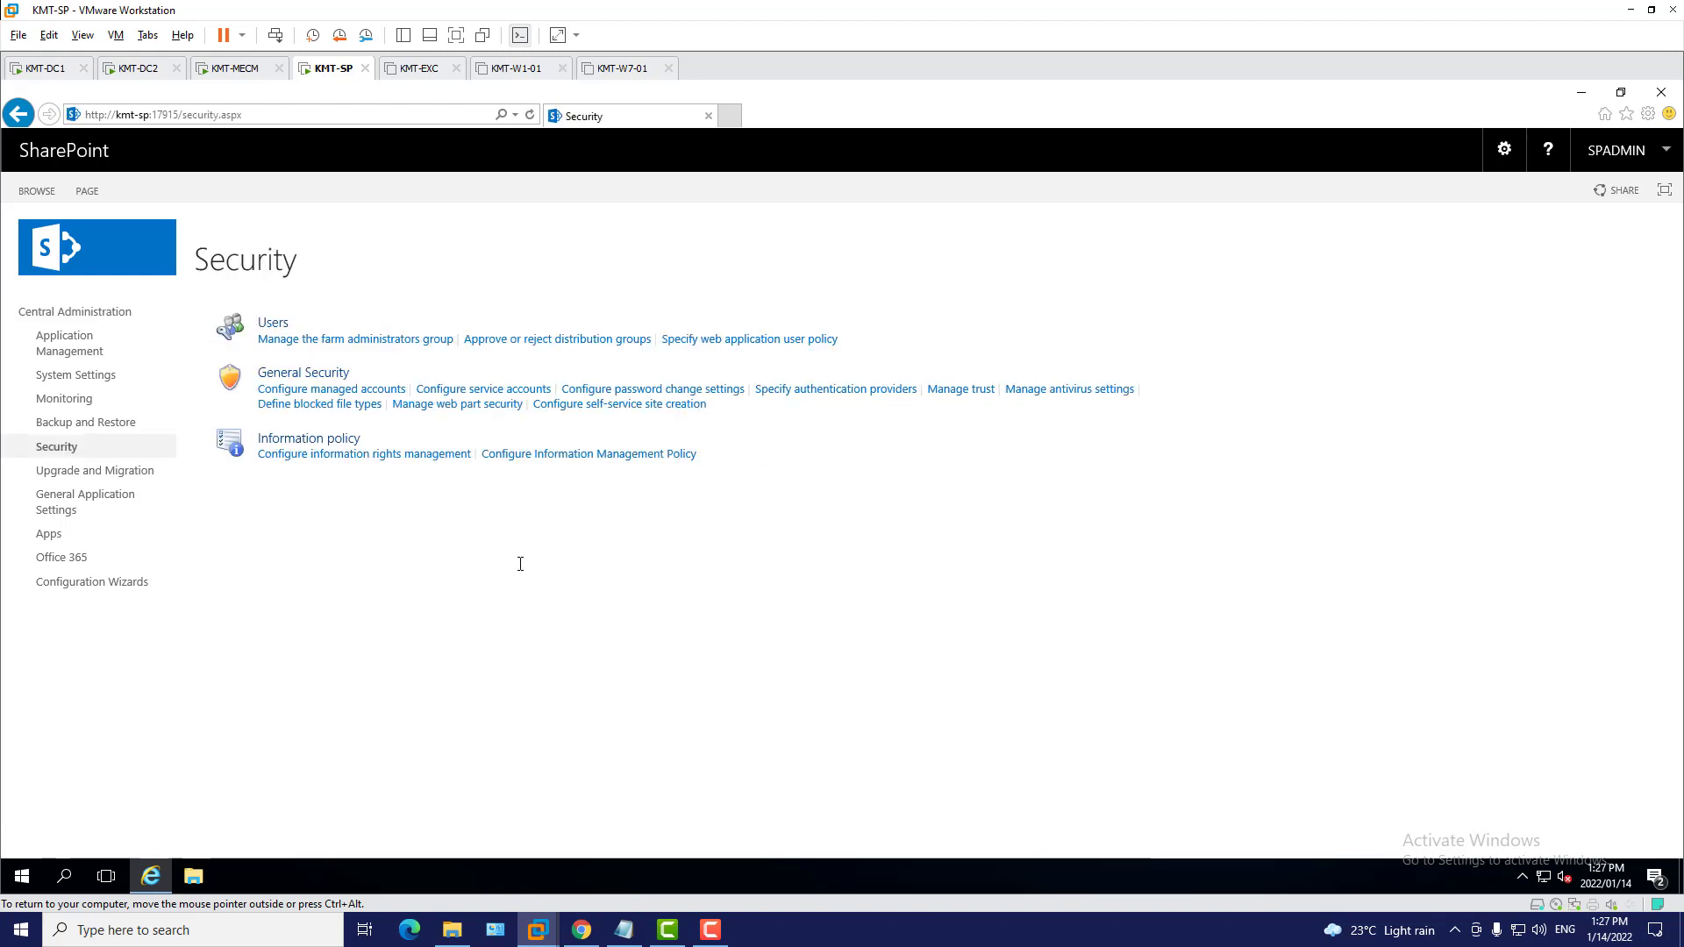
pyautogui.click(357, 392)
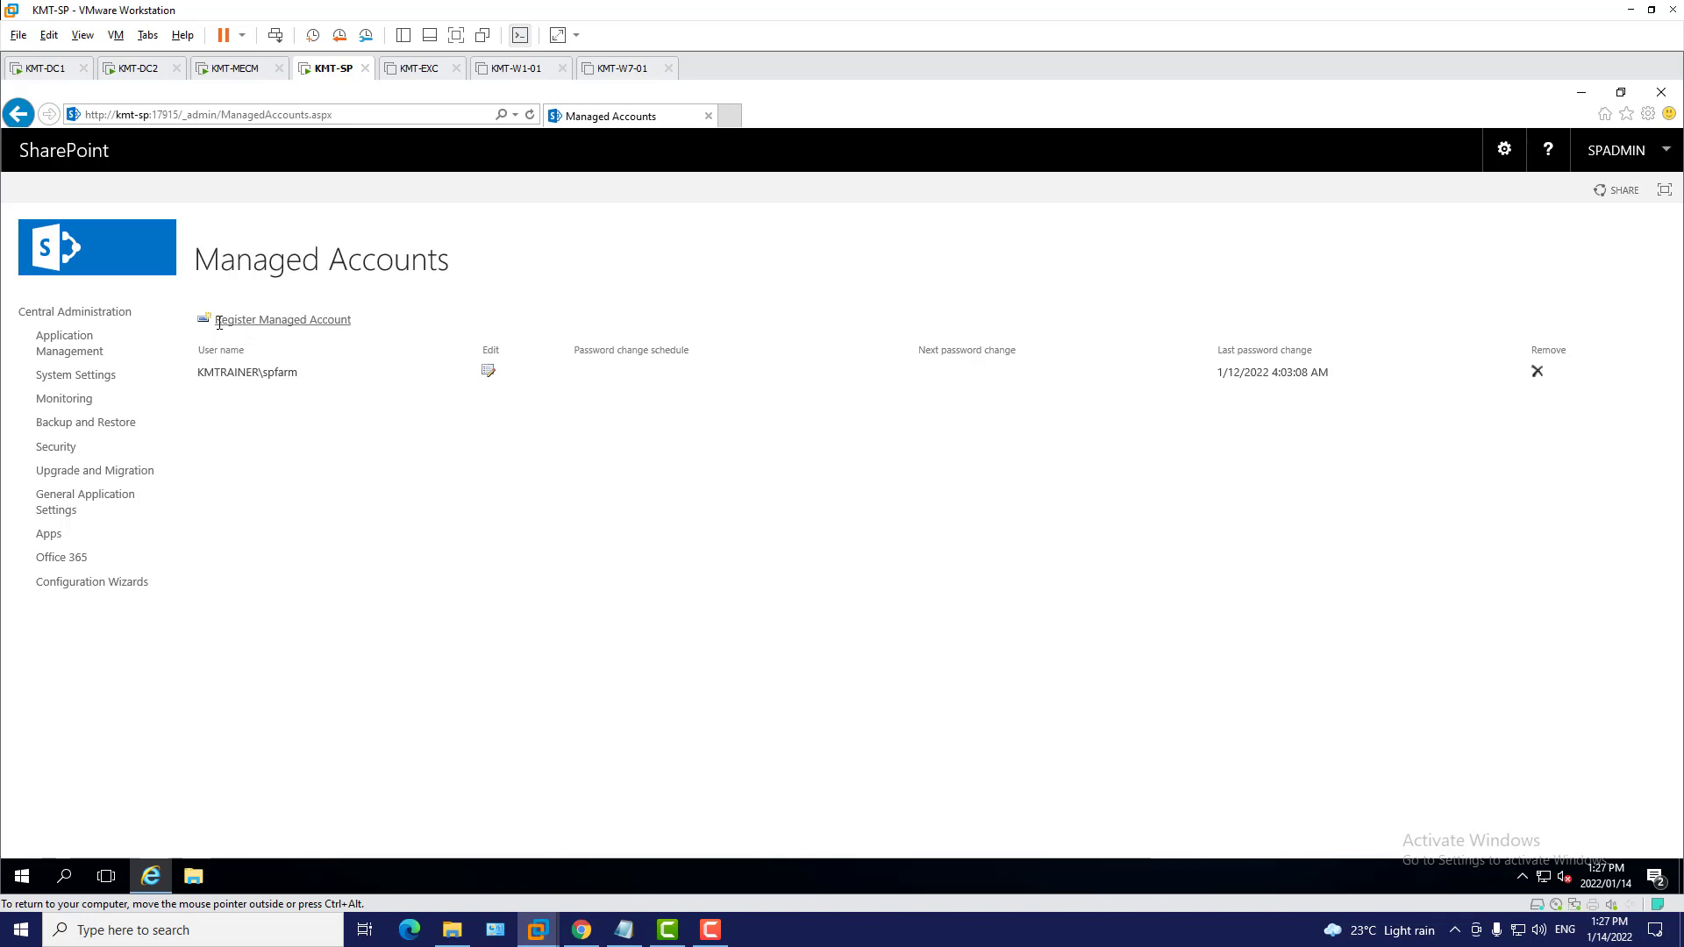
pyautogui.click(255, 320)
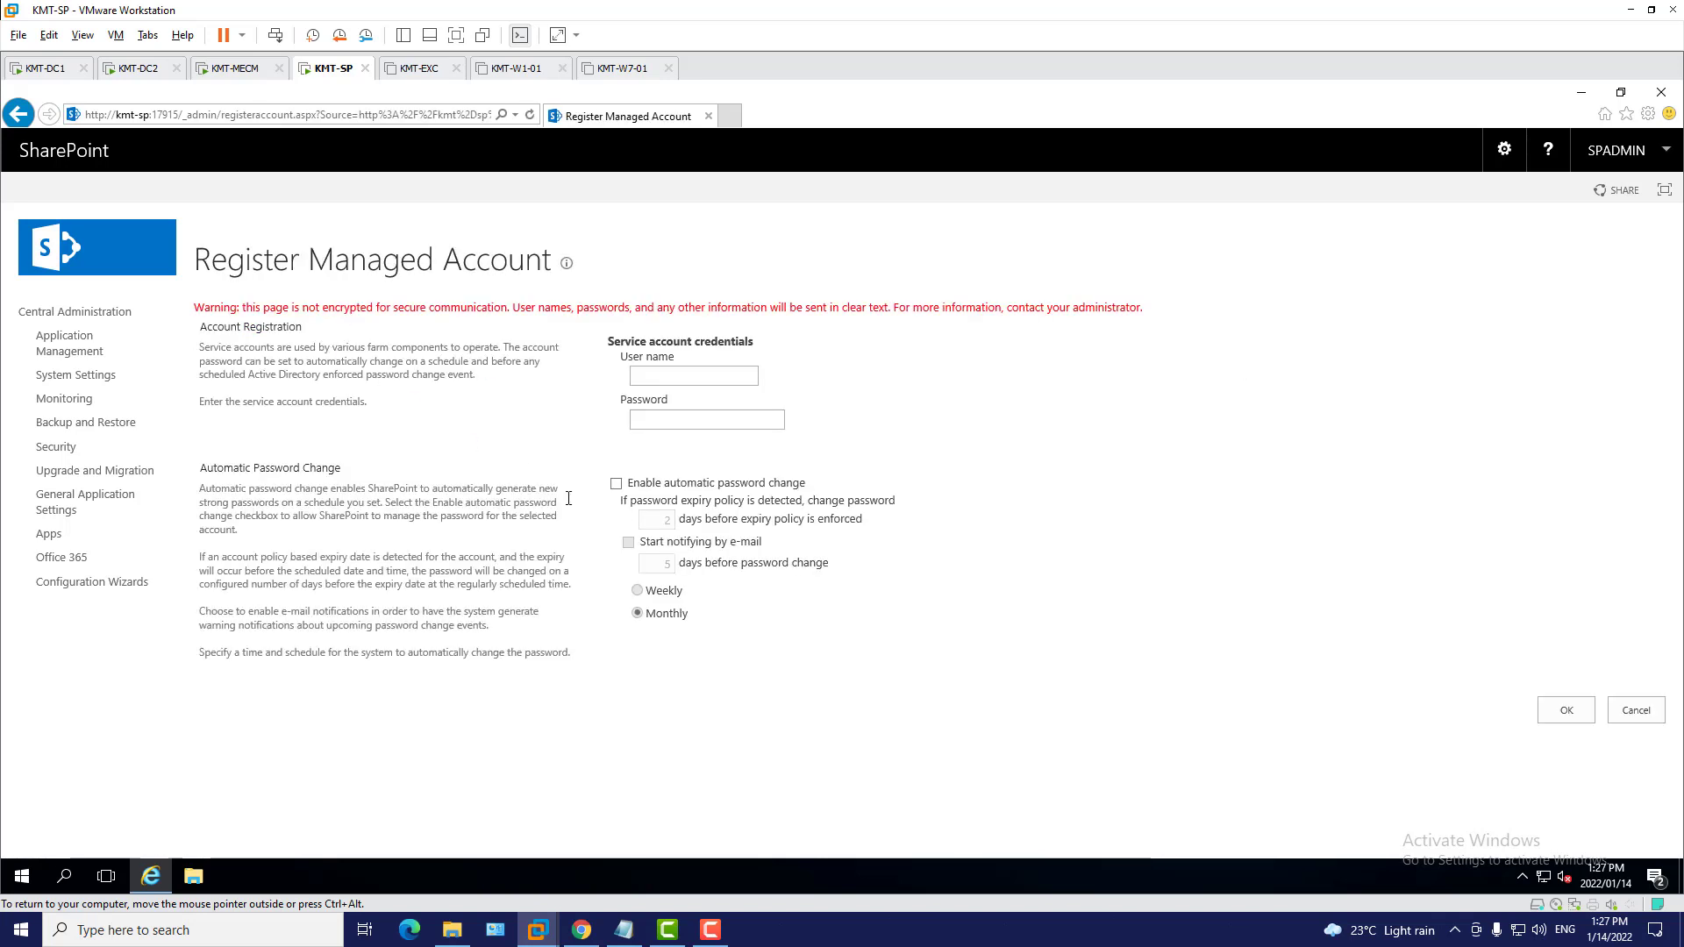
pyautogui.click(664, 378)
pyautogui.write('kmtrainer\\spsvc')
pyautogui.click(678, 422)
pyautogui.write('•••••••••')
pyautogui.click(1566, 712)
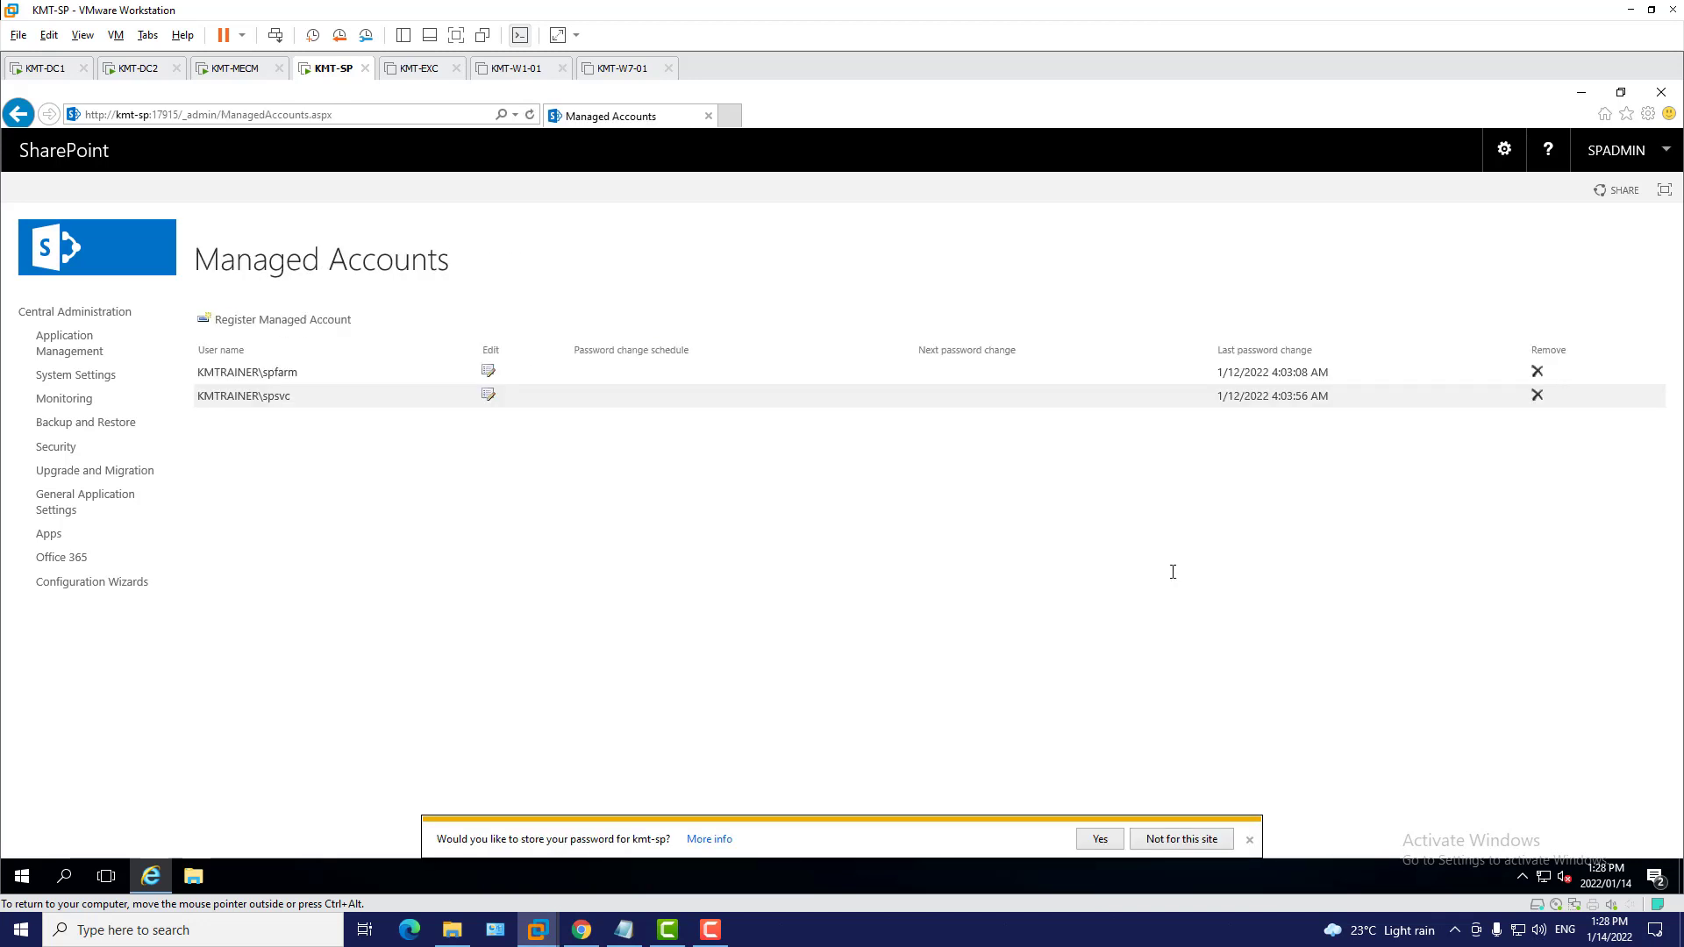
pyautogui.click(1101, 840)
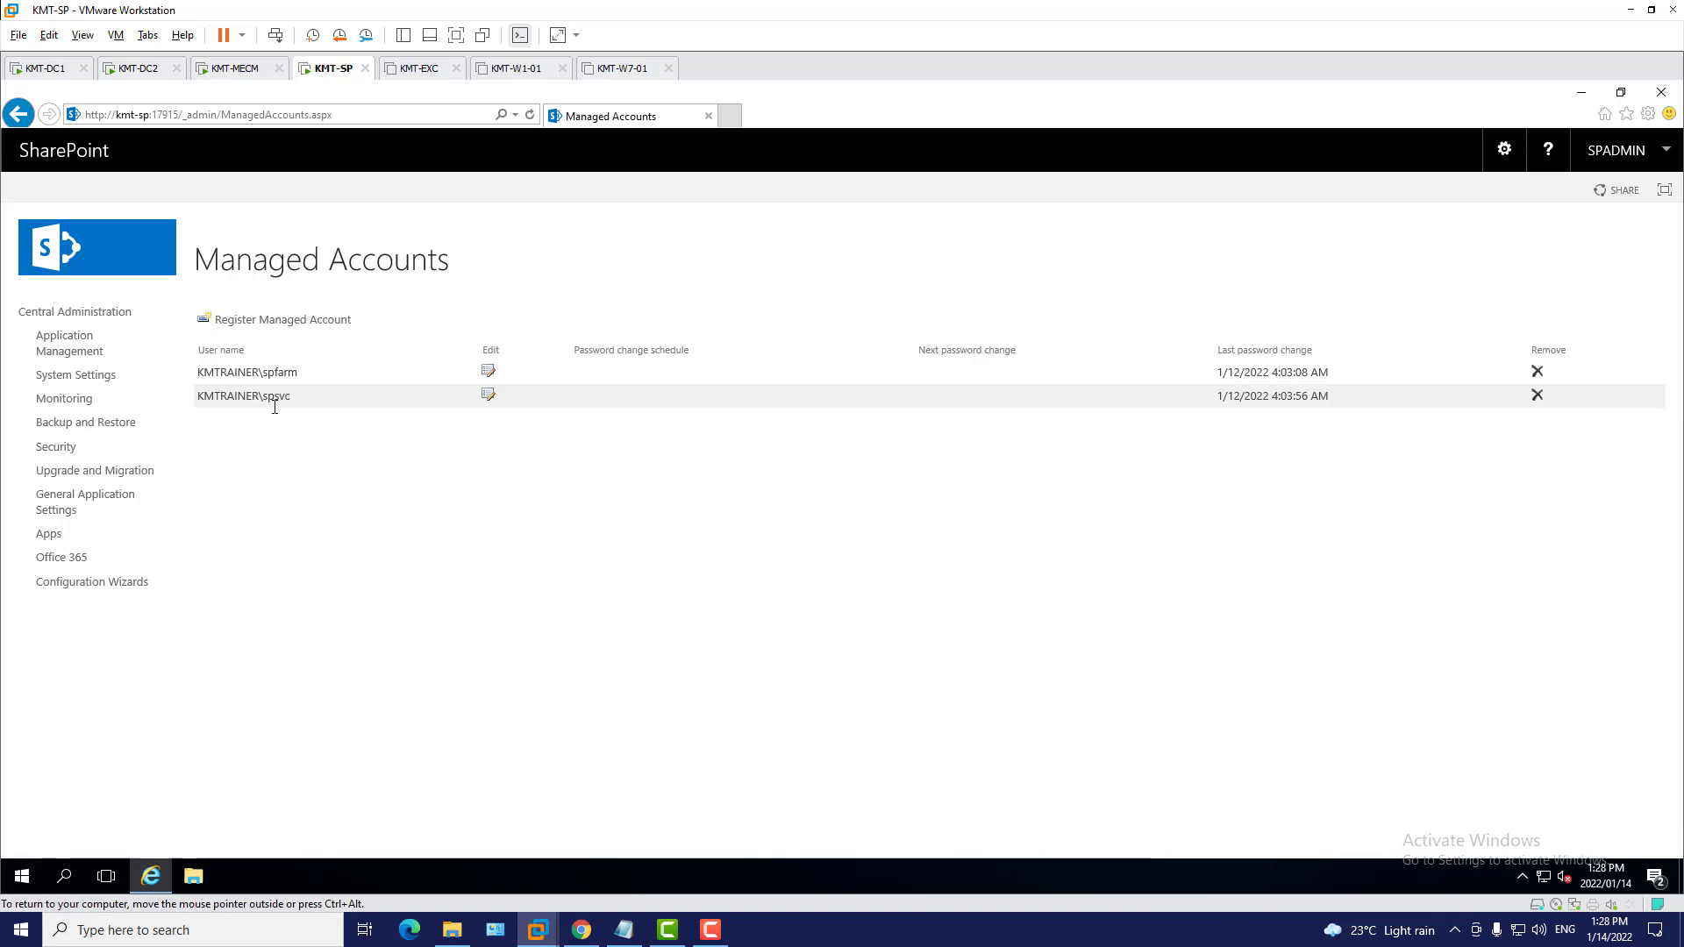
# Check the SharePoint accounts in Active Directory on KMT-DC1, return to KMT-SP, and restart the Farm Configuration Wizard
pyautogui.click(44, 68)
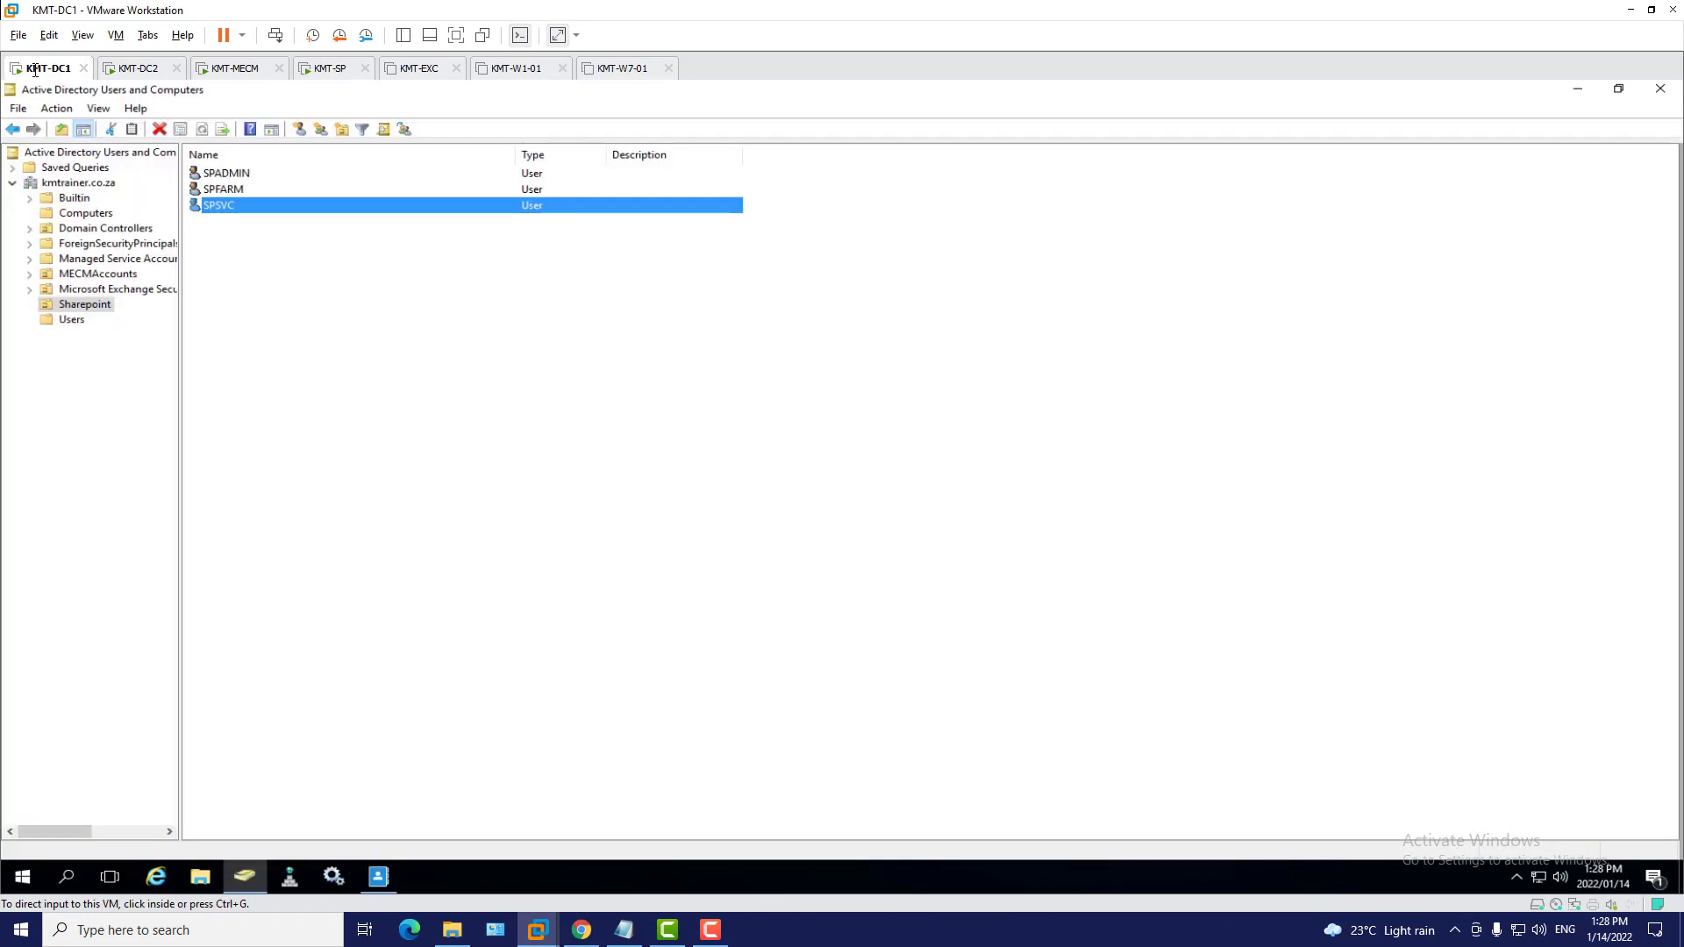
pyautogui.click(324, 68)
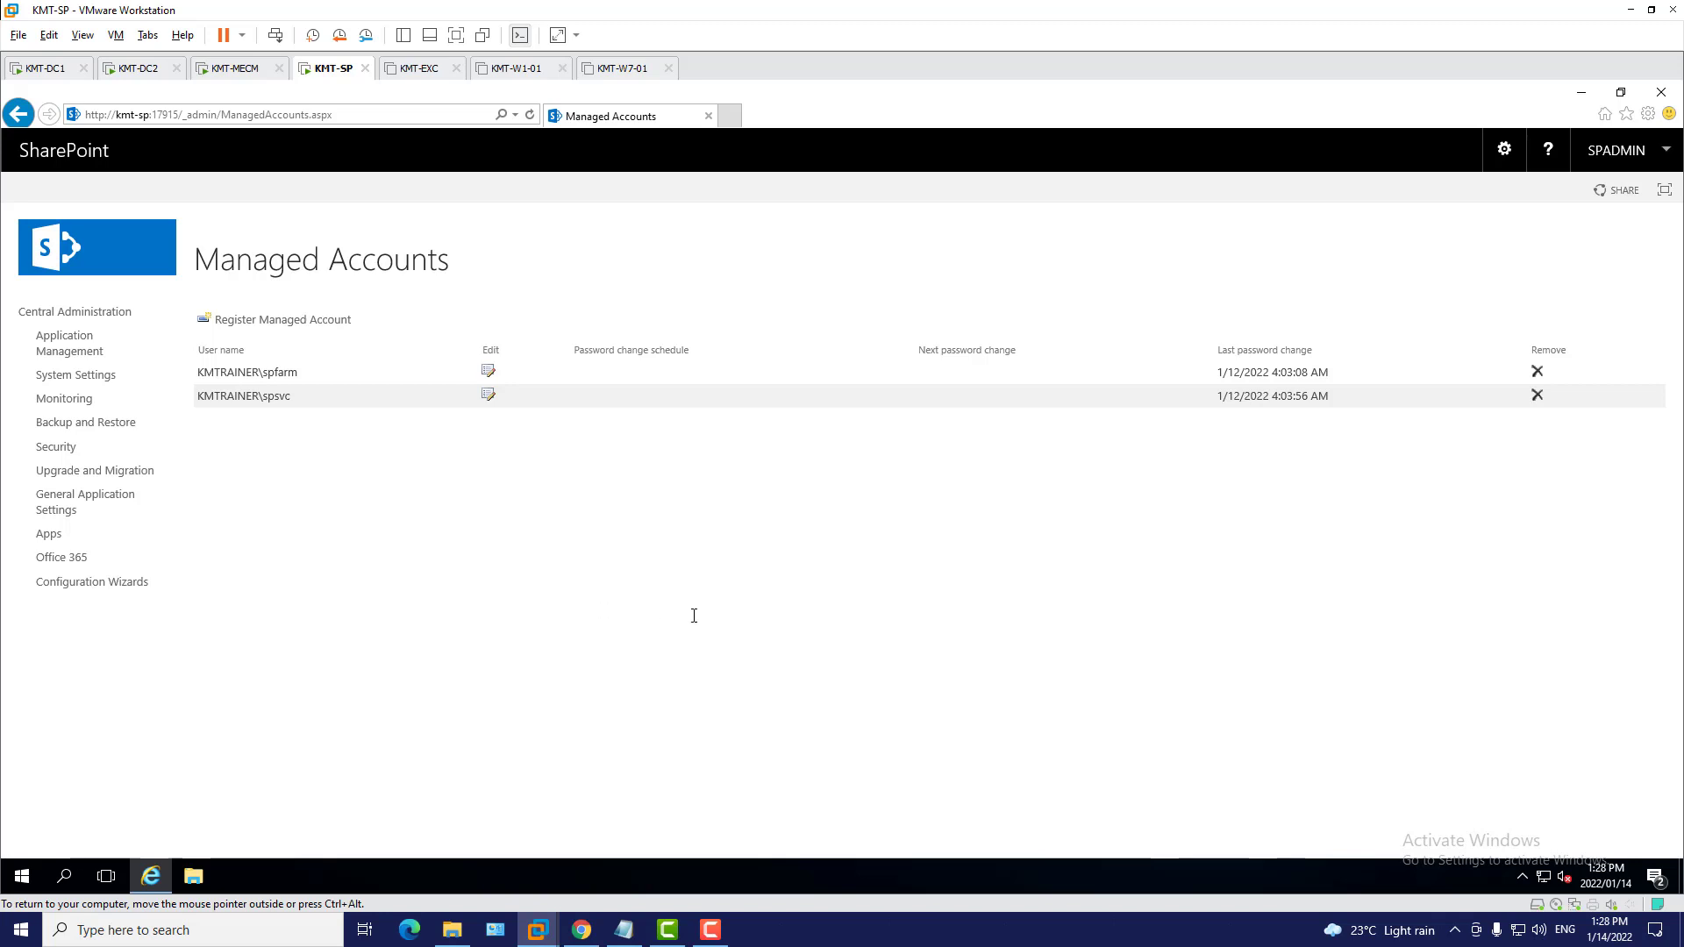
pyautogui.click(90, 580)
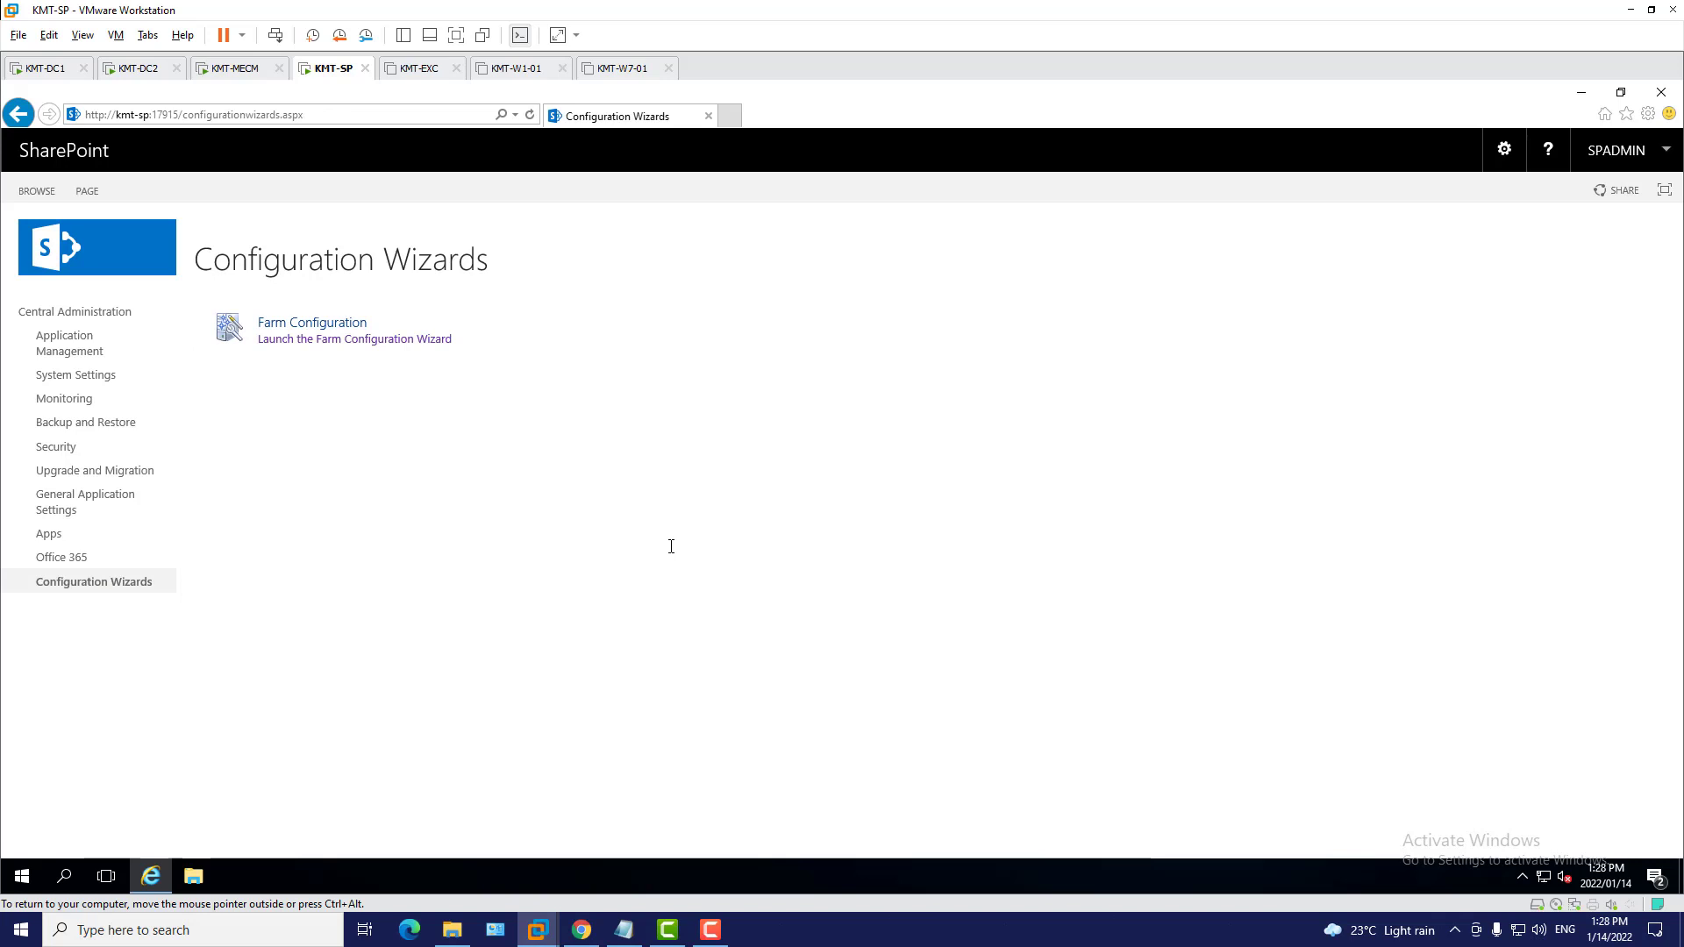
pyautogui.click(312, 340)
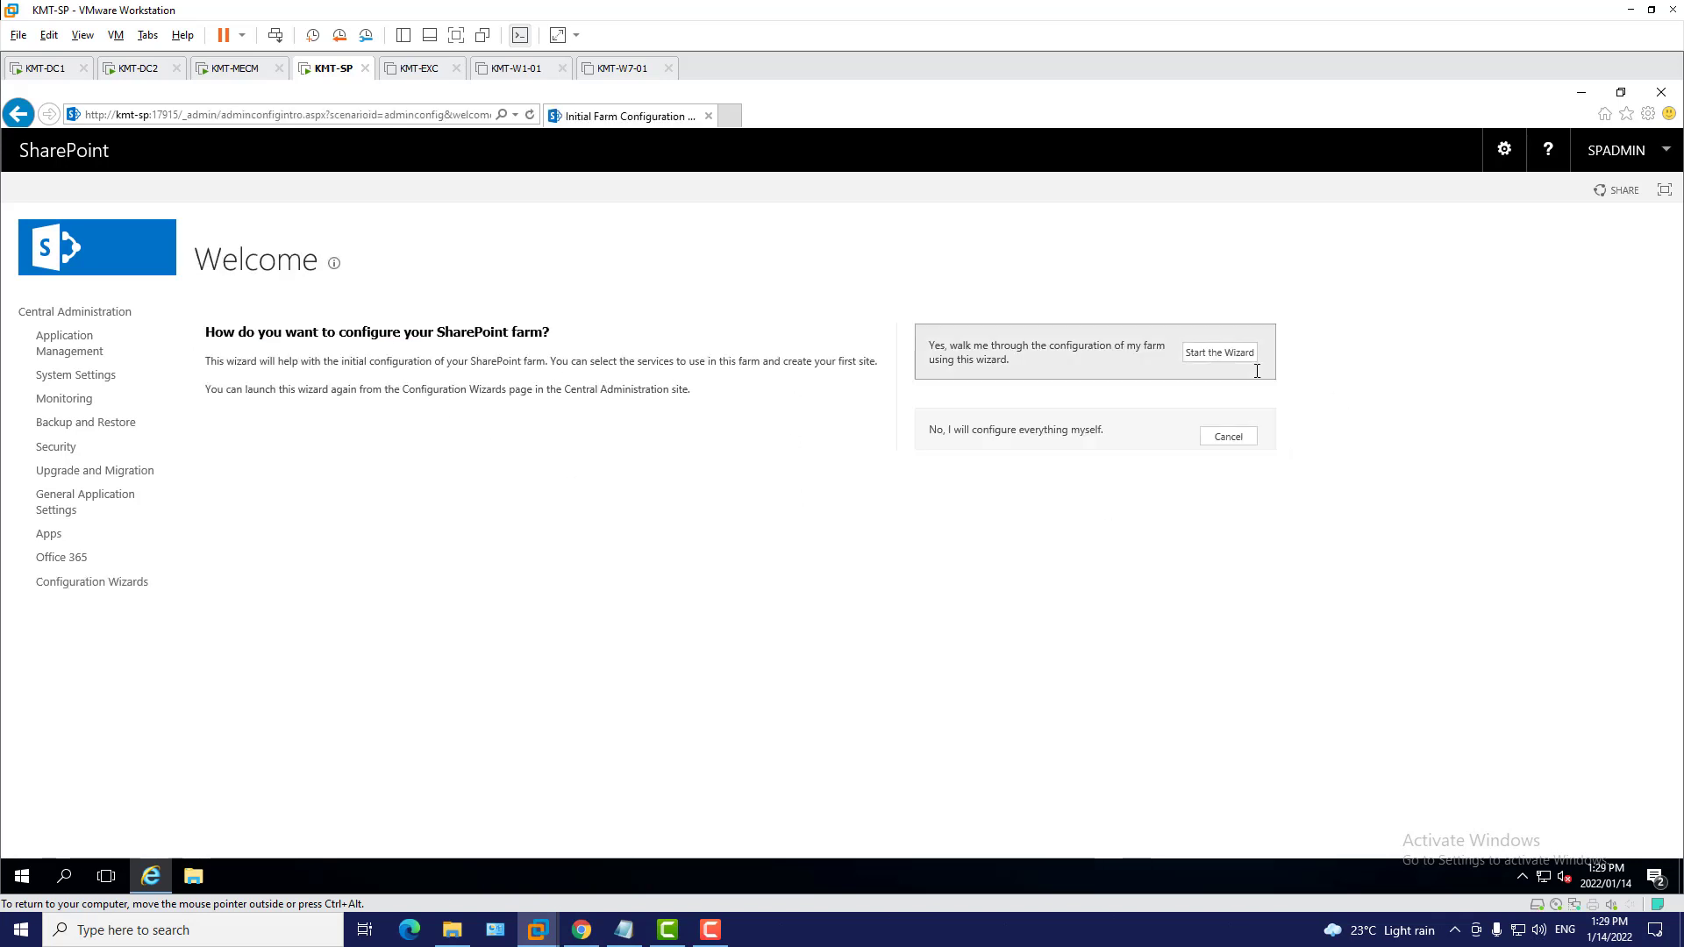
pyautogui.click(1237, 352)
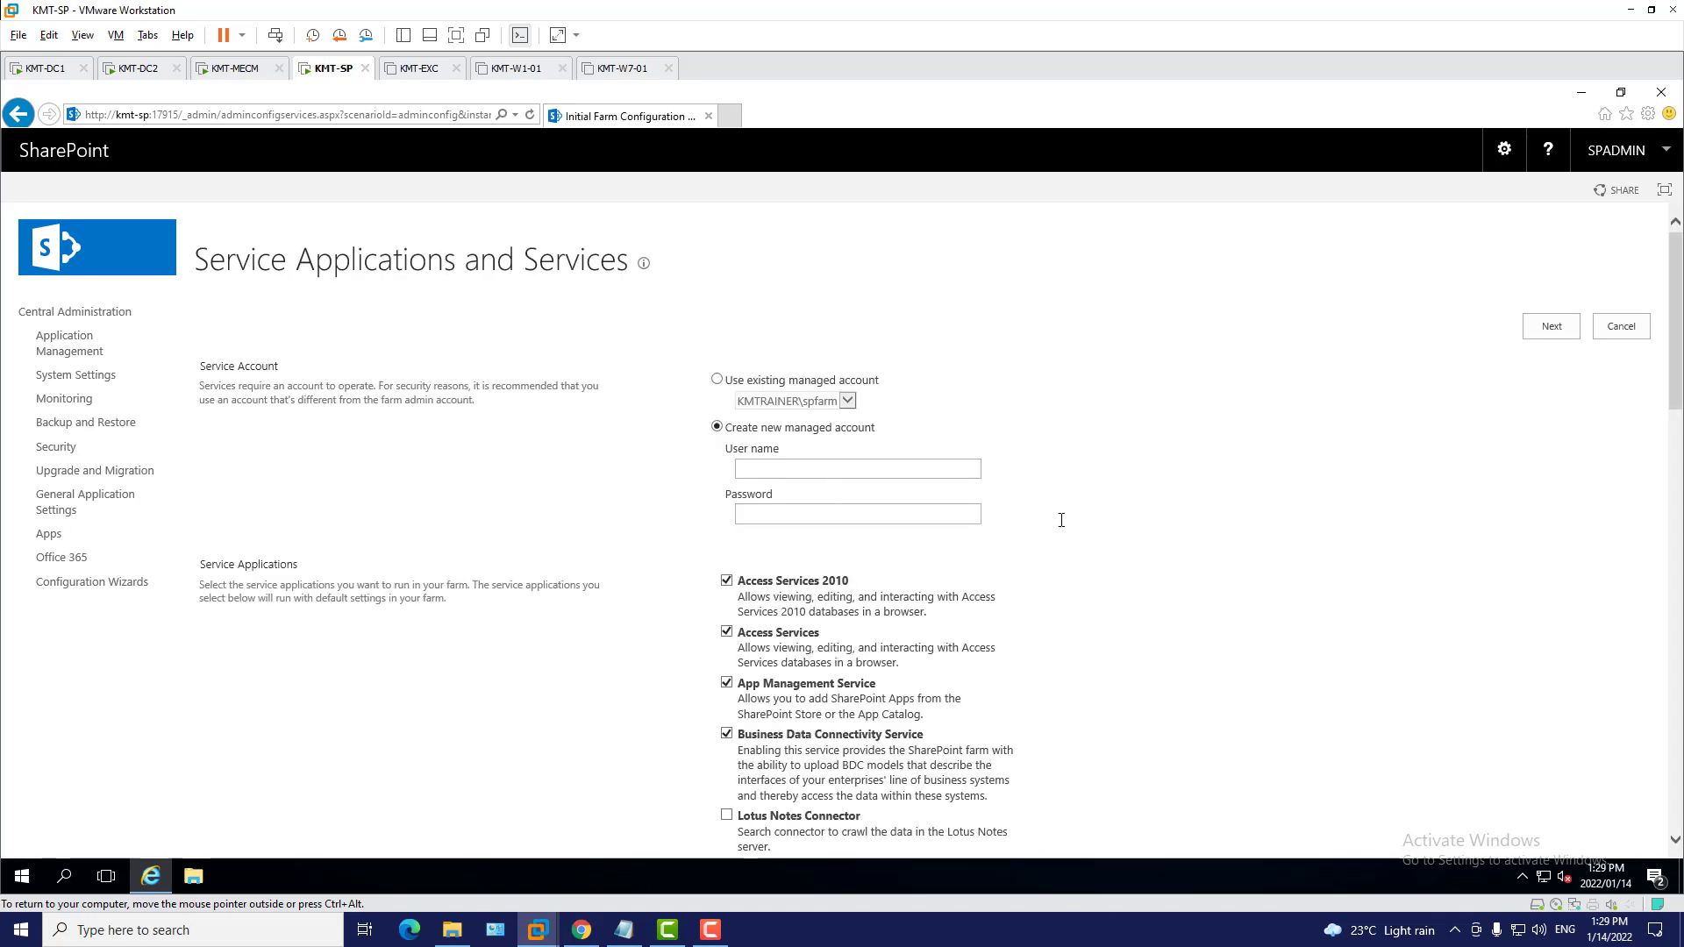
# Set the farm's service account to the existing managed account KMTRAINER\spsvc
pyautogui.click(719, 382)
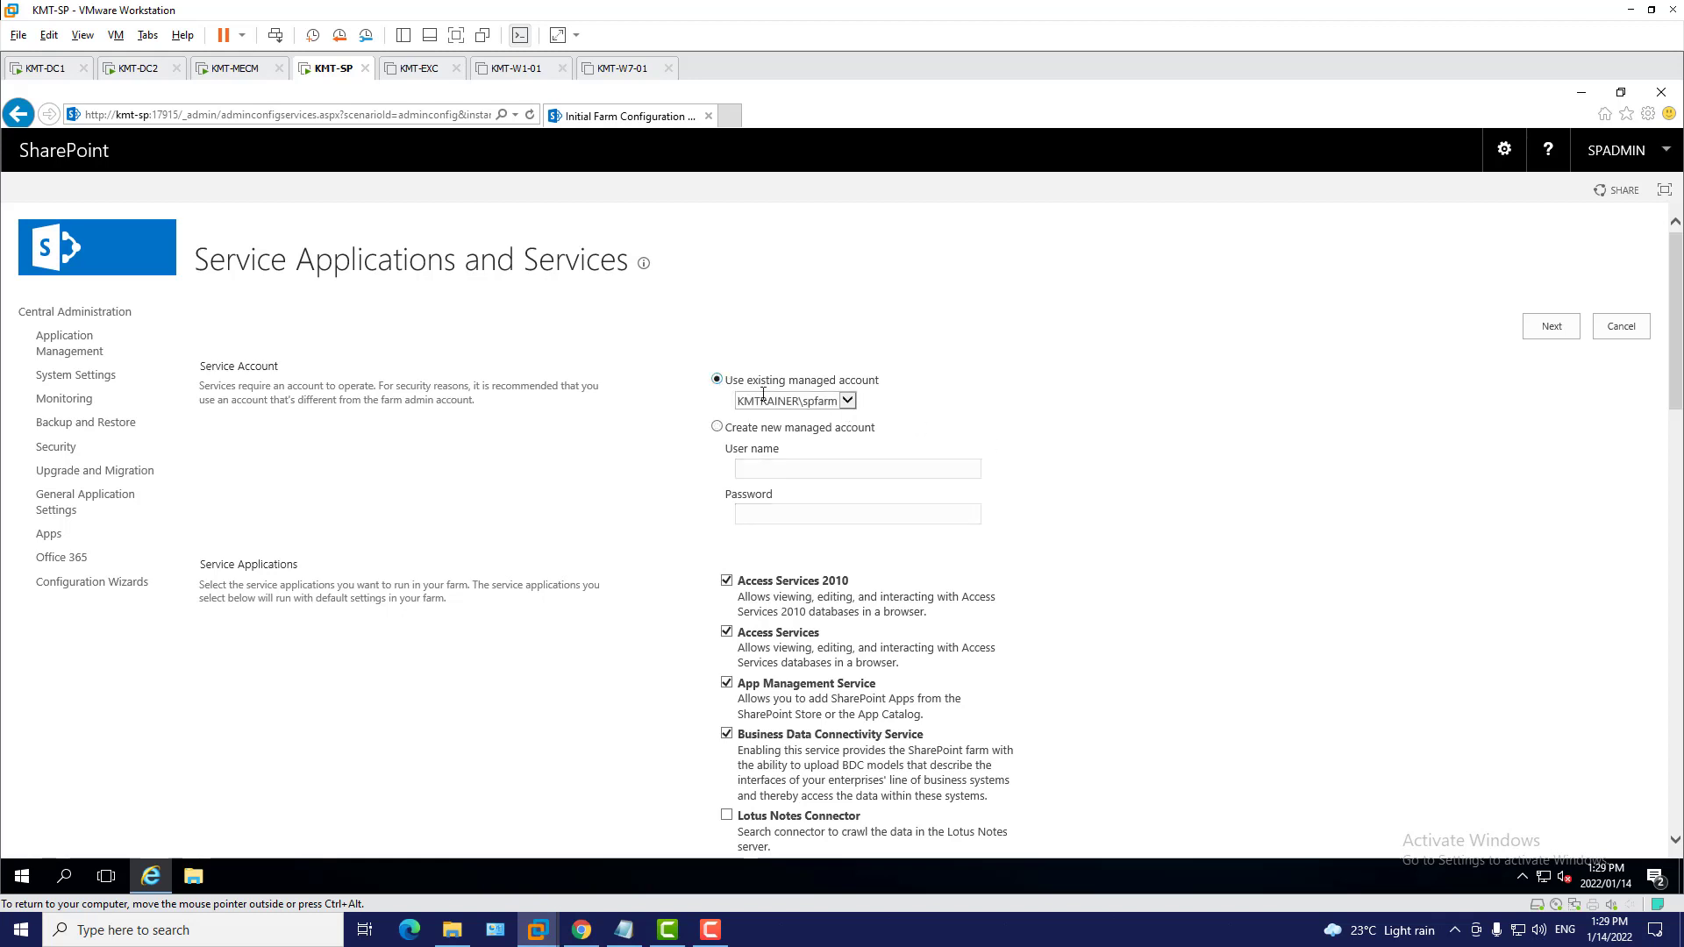
pyautogui.click(848, 400)
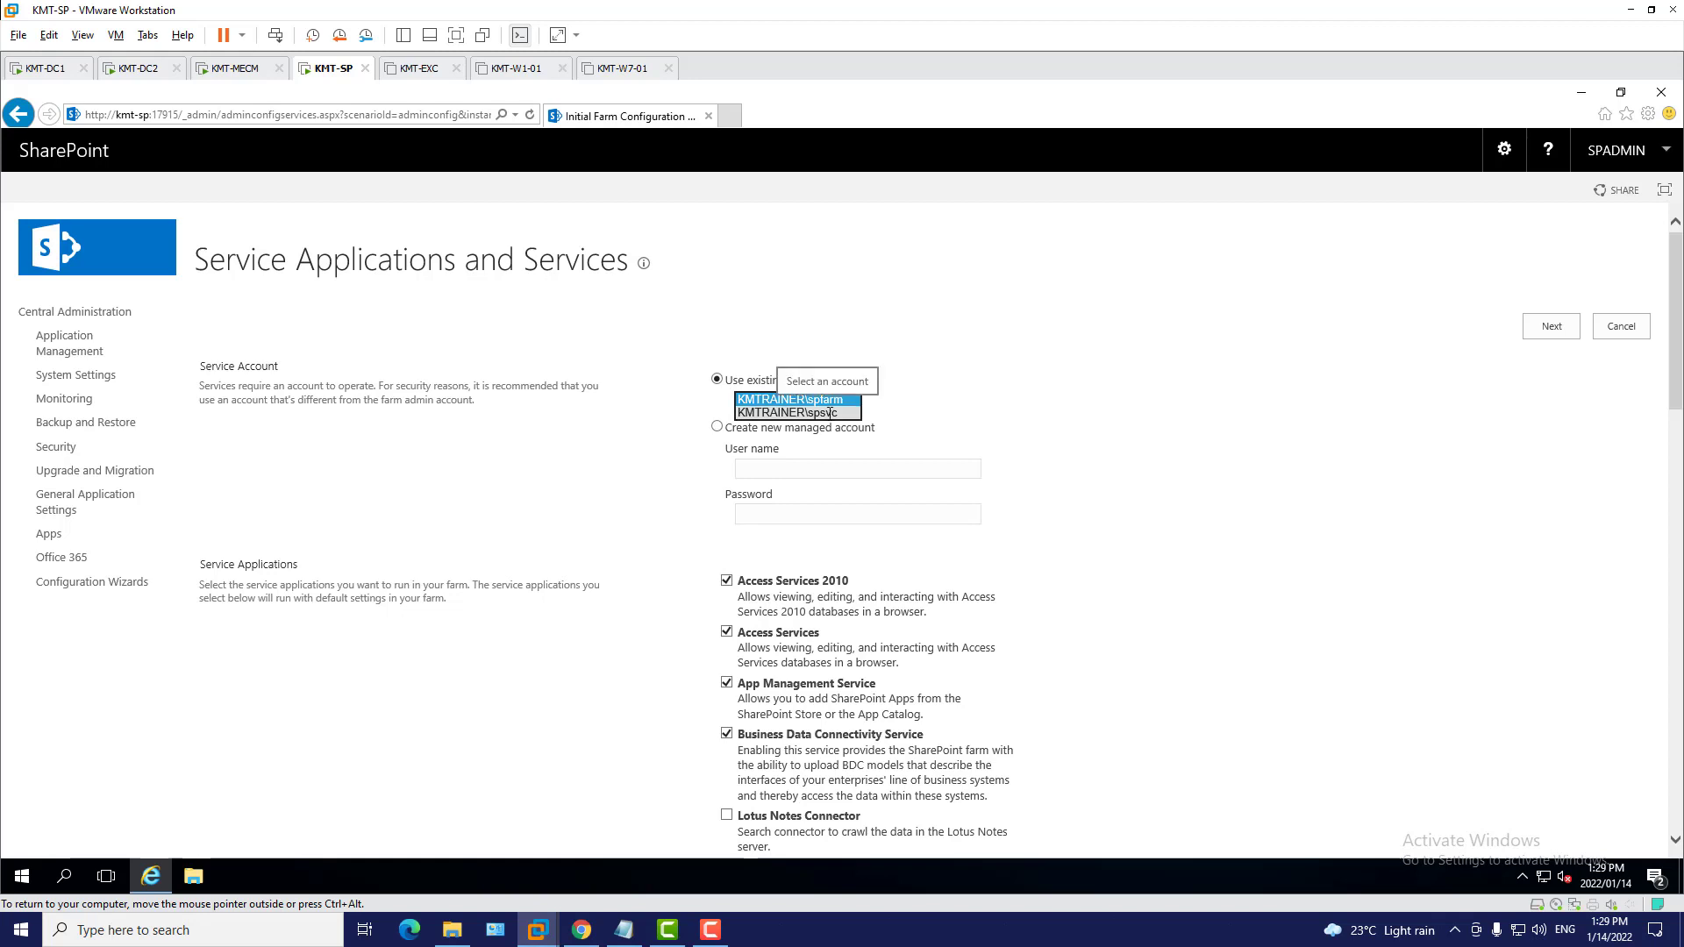
pyautogui.click(830, 413)
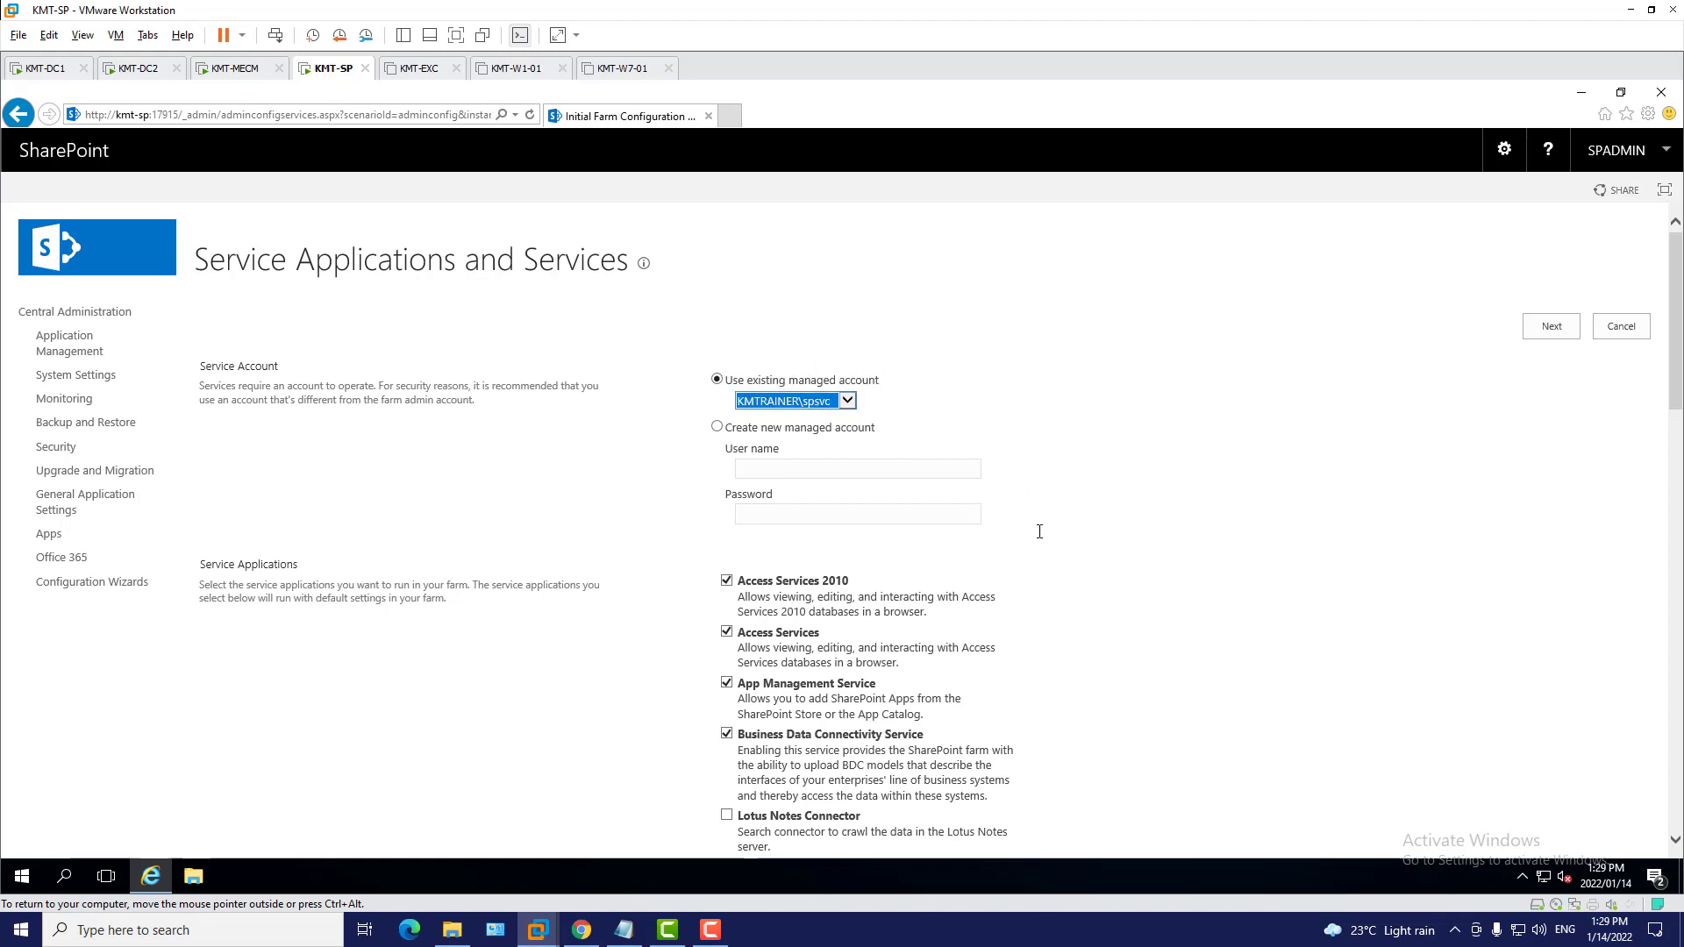
pyautogui.scroll(-3, 1039, 531)
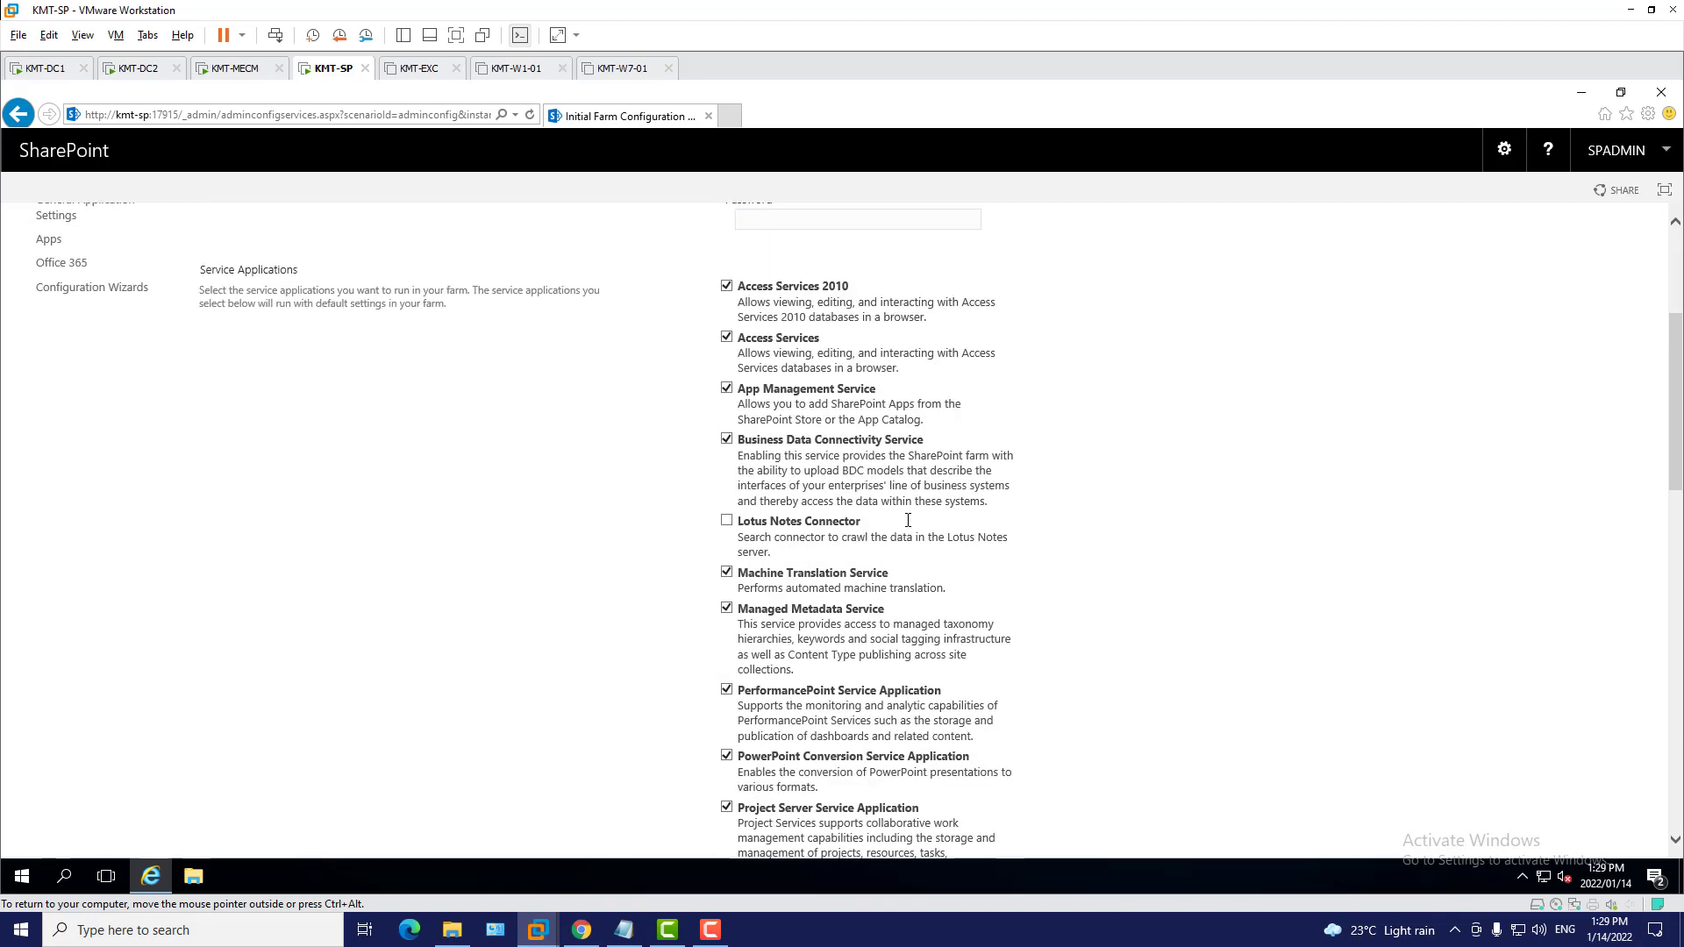
pyautogui.scroll(2, 908, 520)
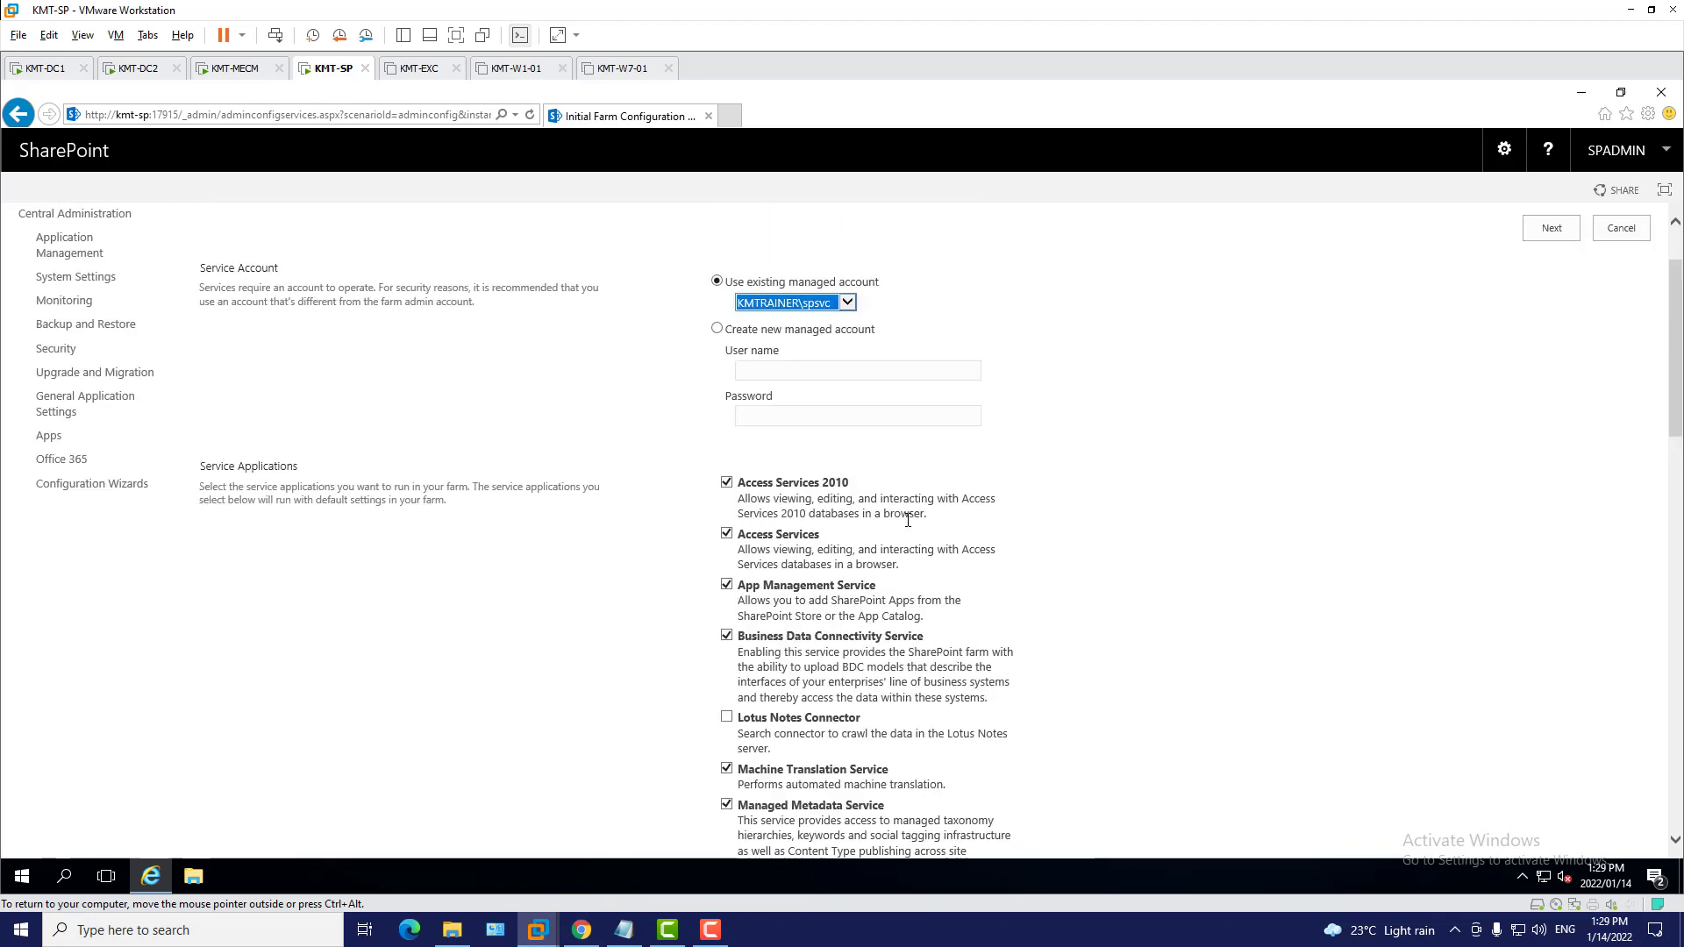
# Examine the SharePoint databases in SQL Server Management Studio on KMT-MECM and return to KMT-SP
pyautogui.click(236, 69)
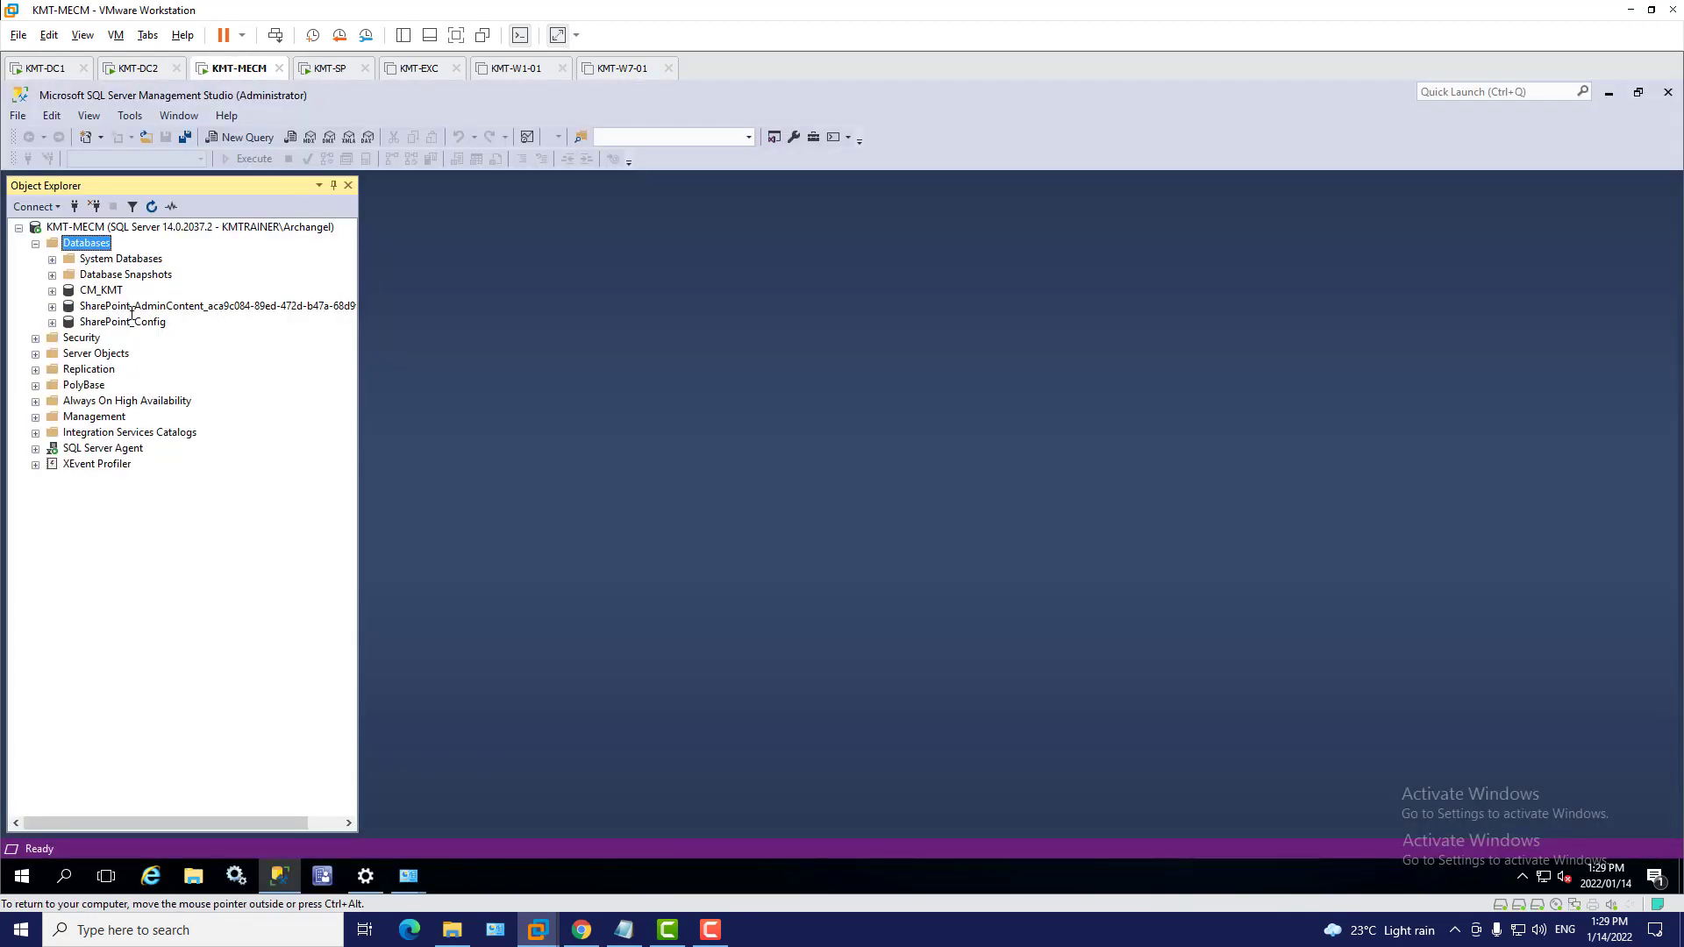
pyautogui.click(170, 307)
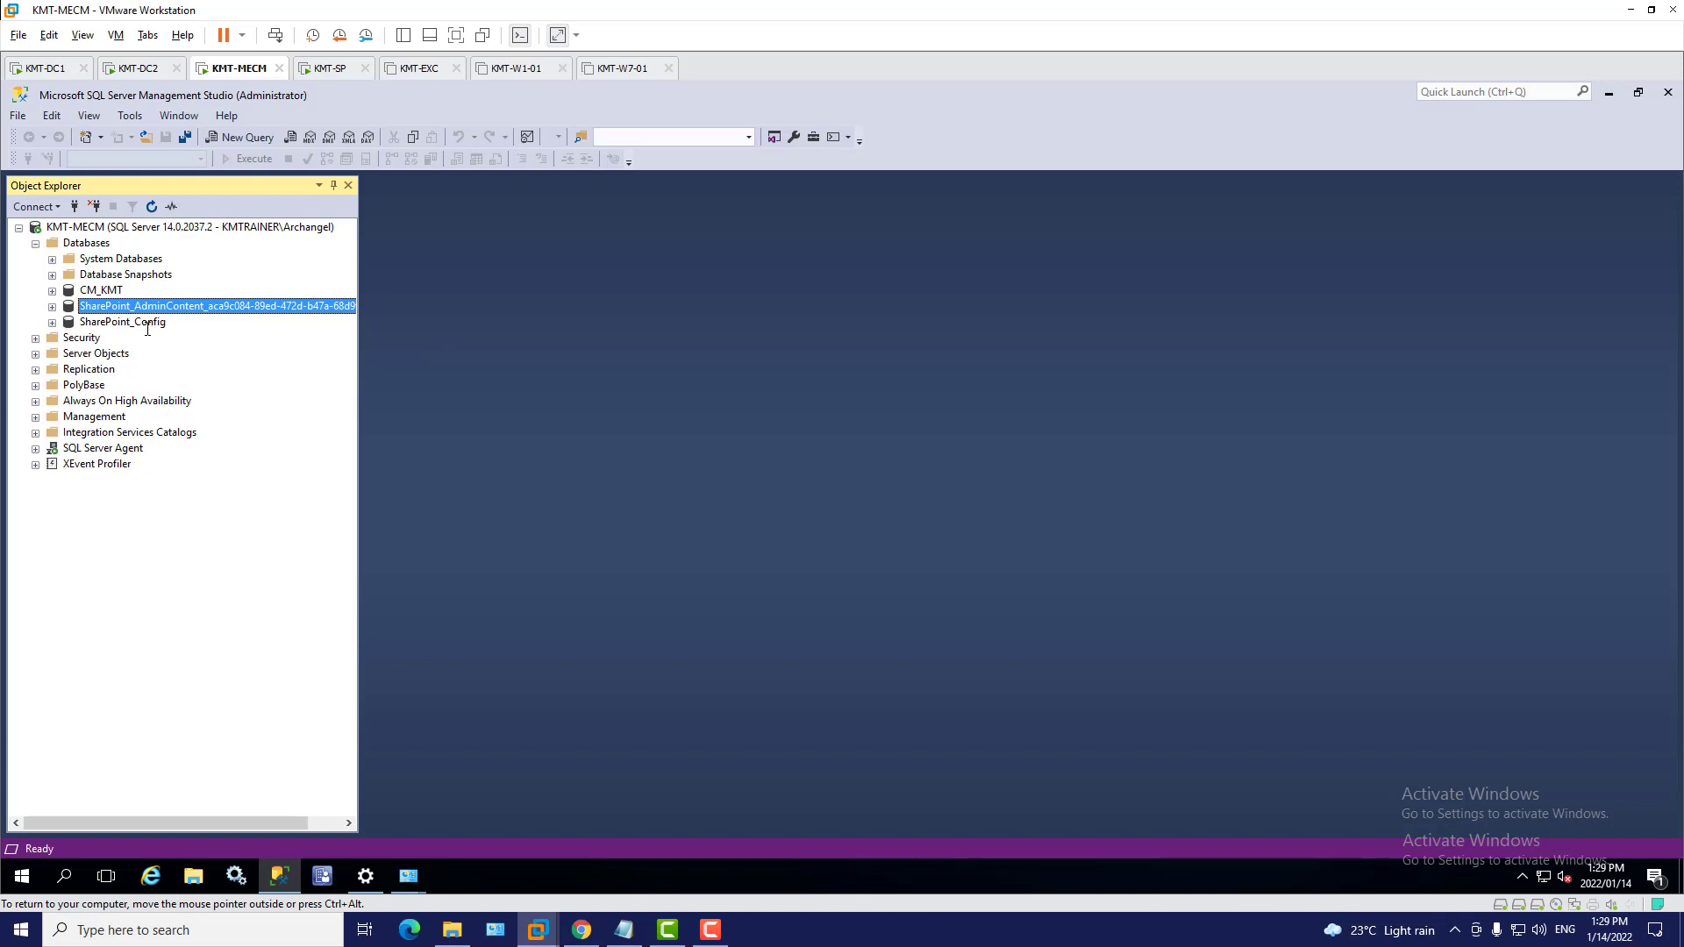
pyautogui.click(334, 72)
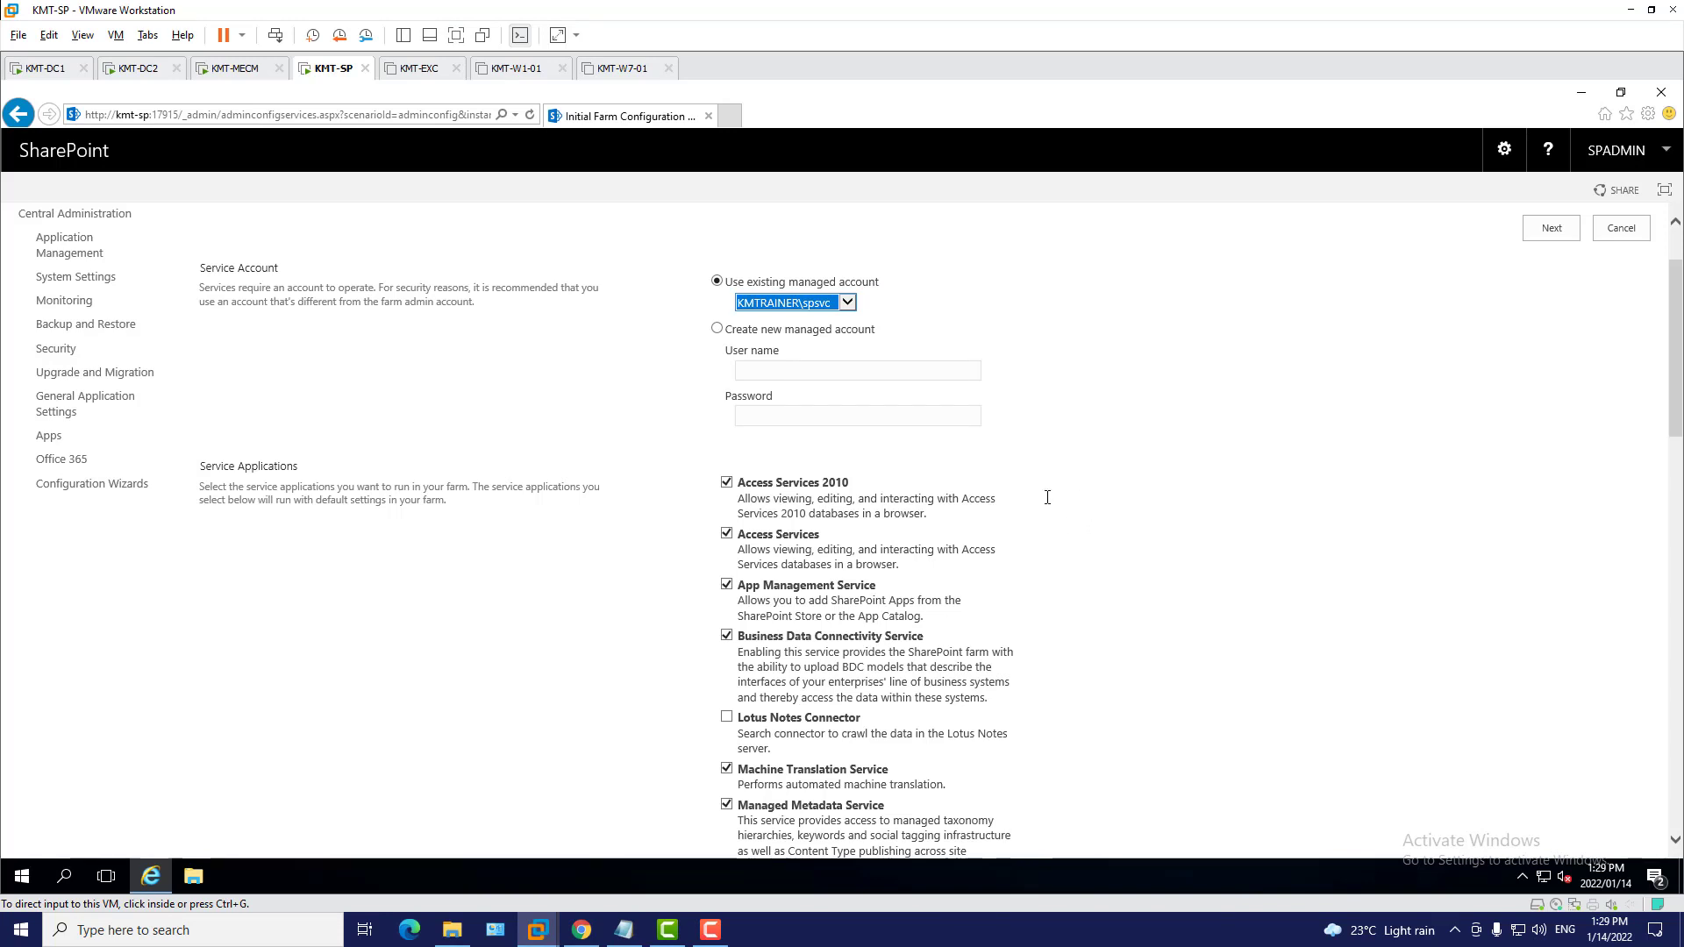
# Exclude Access Services 2010, Access Services and Business Data Connectivity Service from the farm's service applications
pyautogui.click(1260, 651)
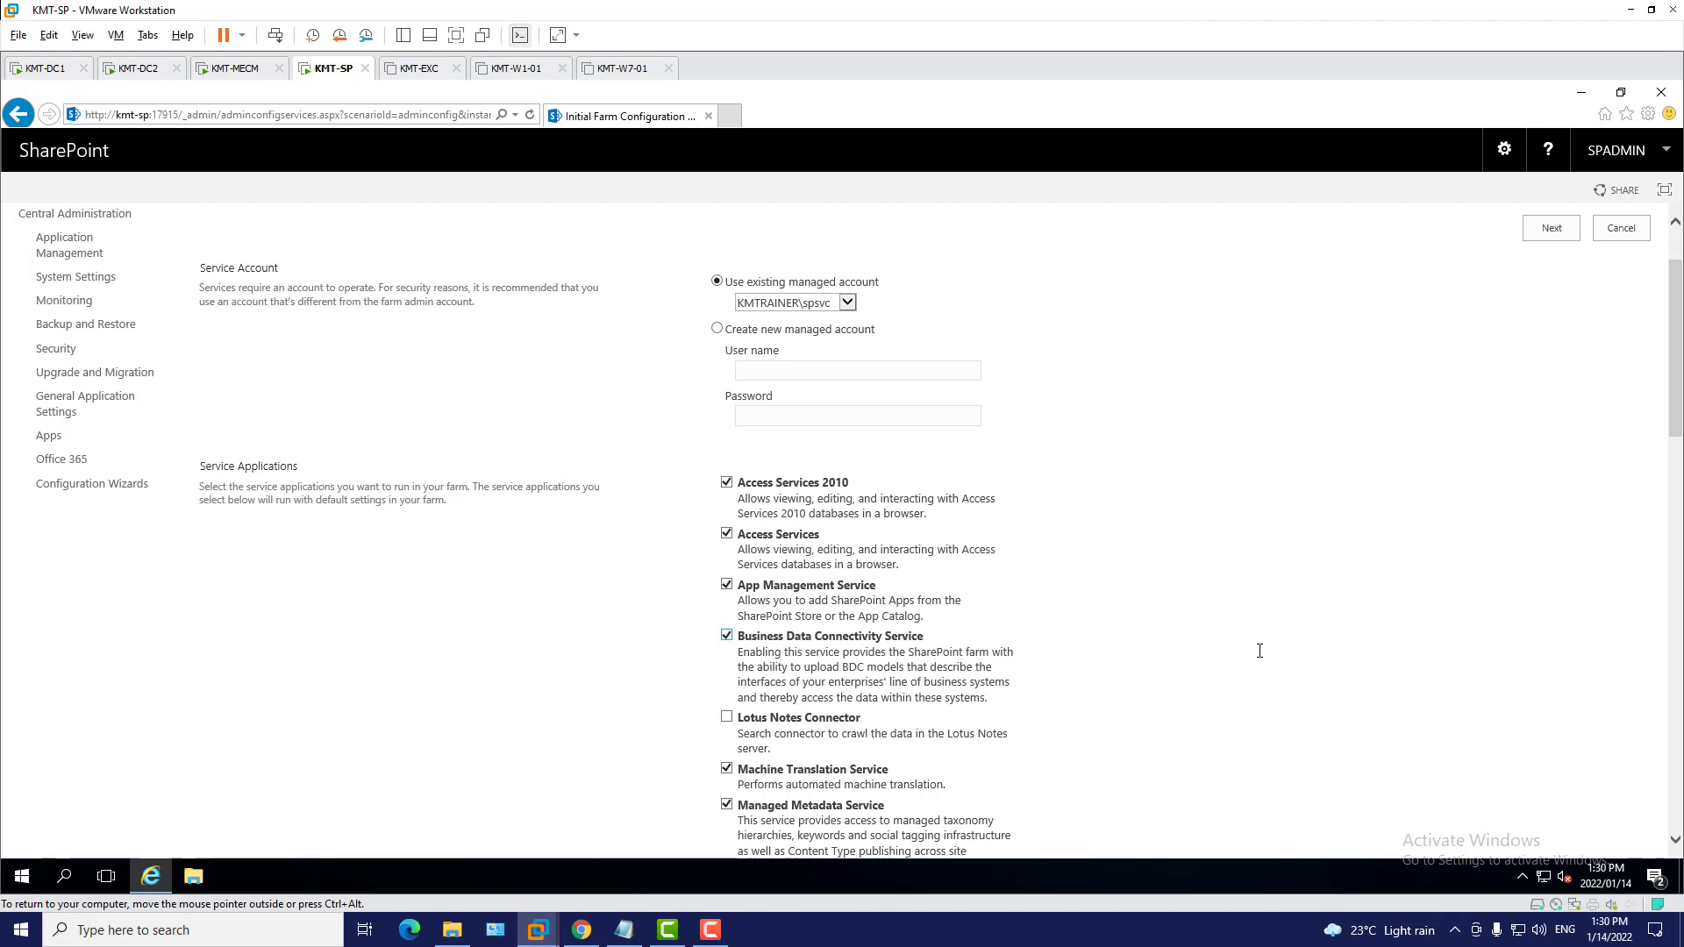
pyautogui.scroll(-2, 1260, 651)
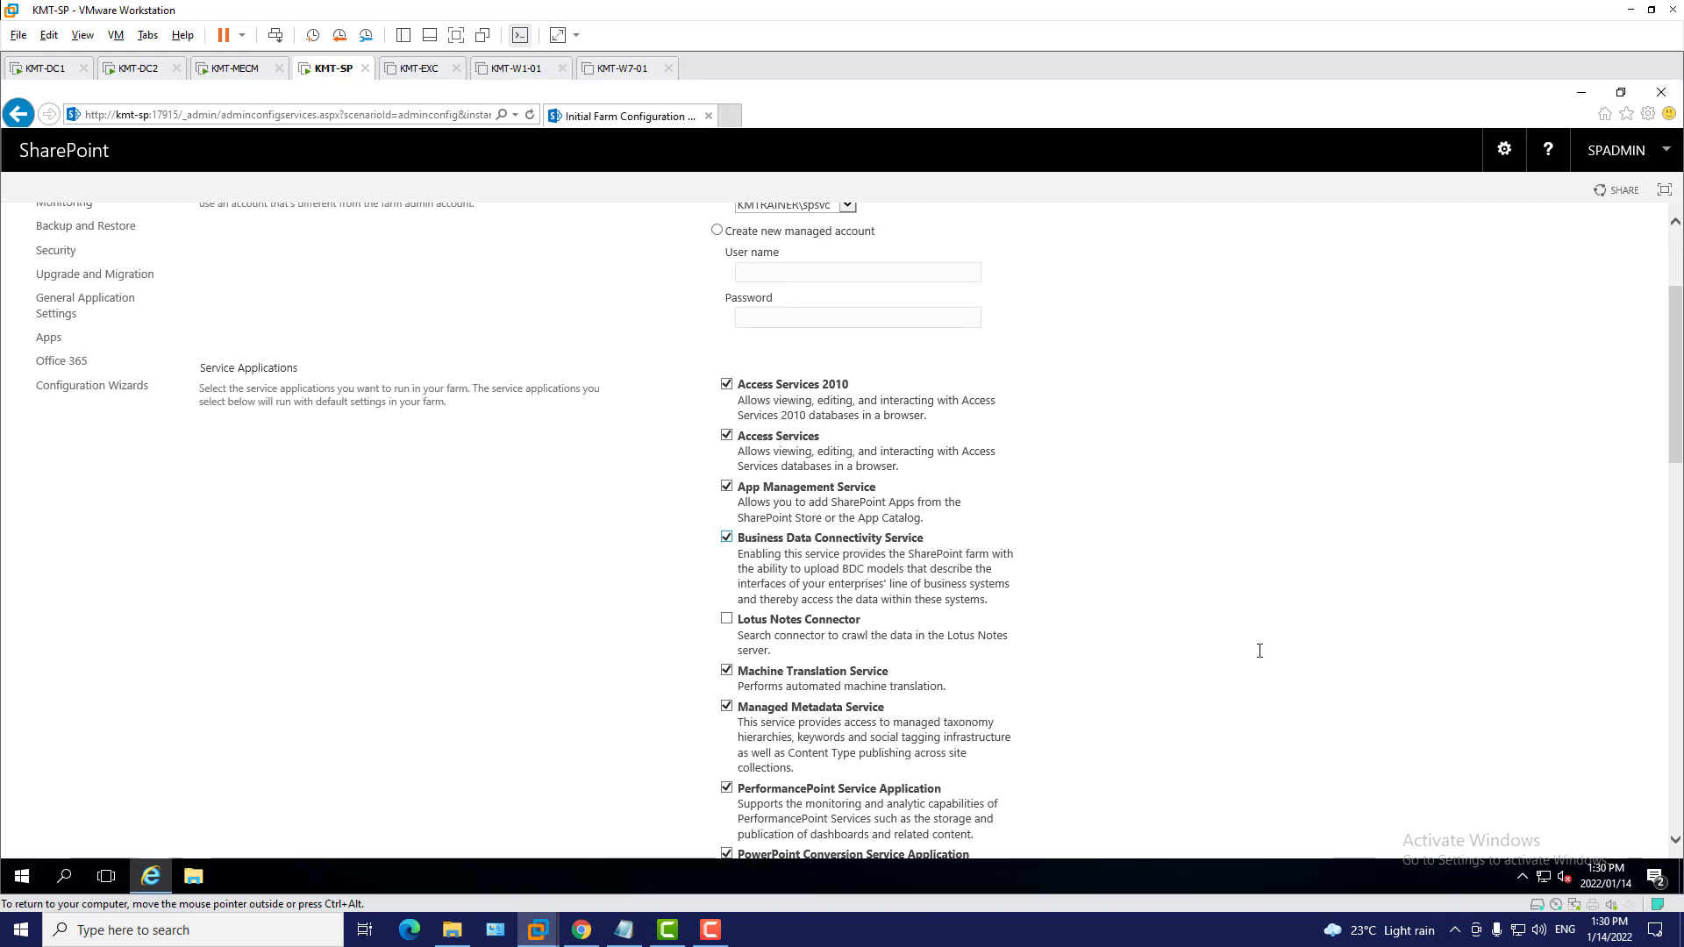
pyautogui.click(727, 385)
pyautogui.click(727, 436)
pyautogui.scroll(-3, 1061, 533)
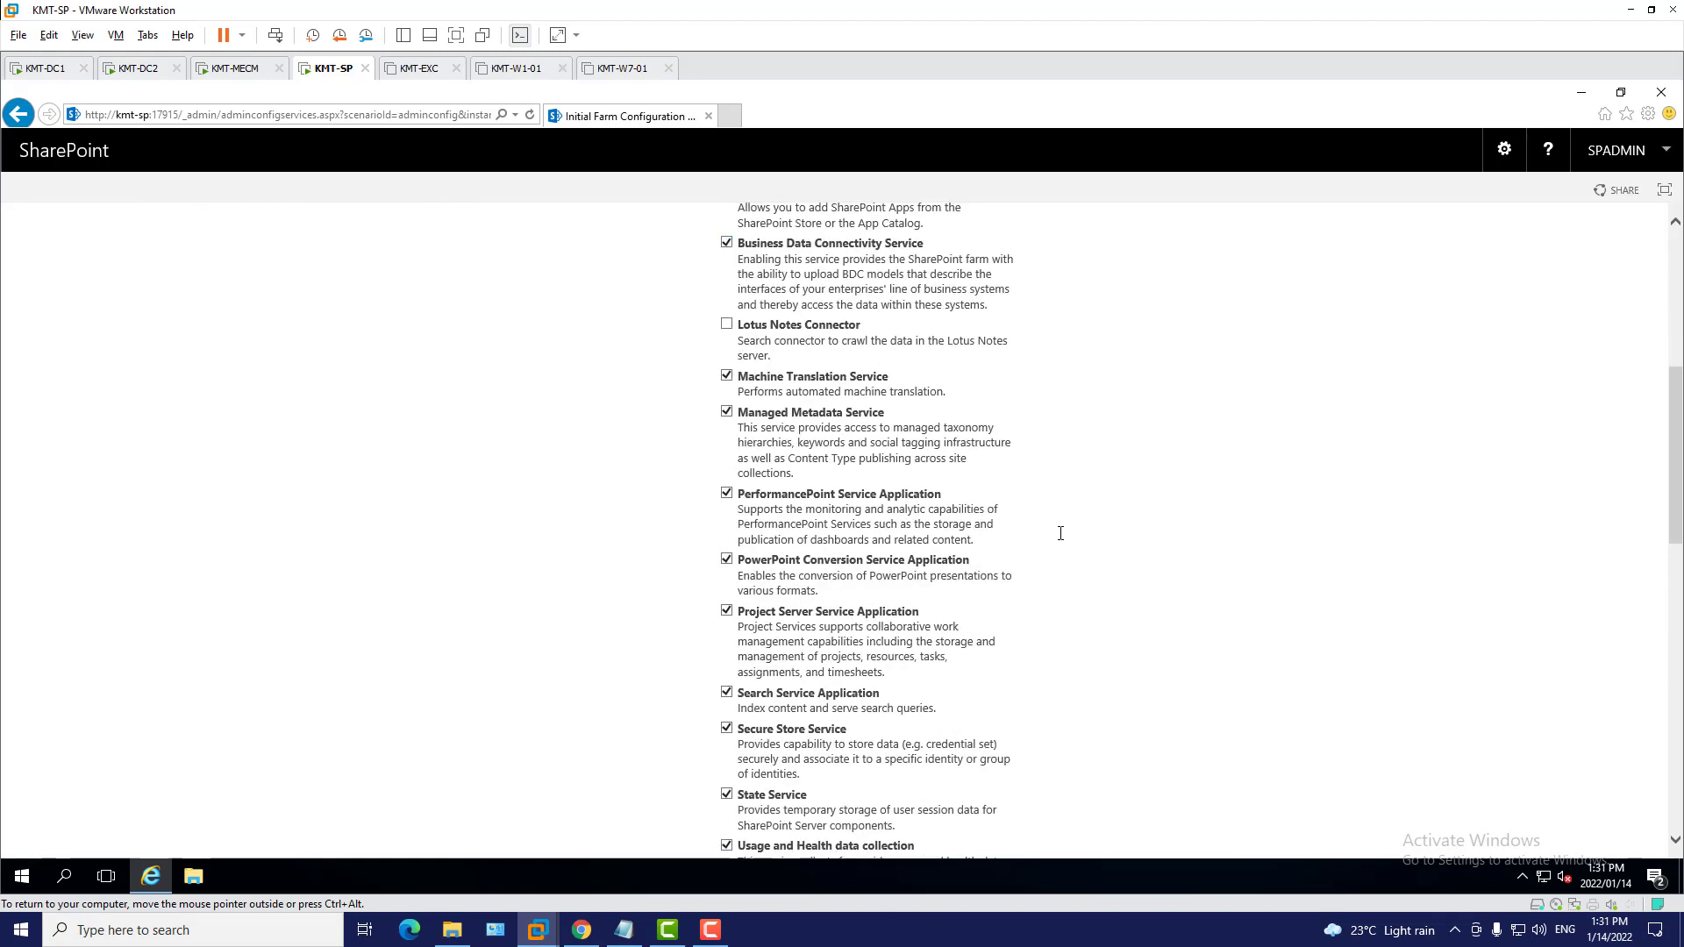
pyautogui.scroll(1, 877, 416)
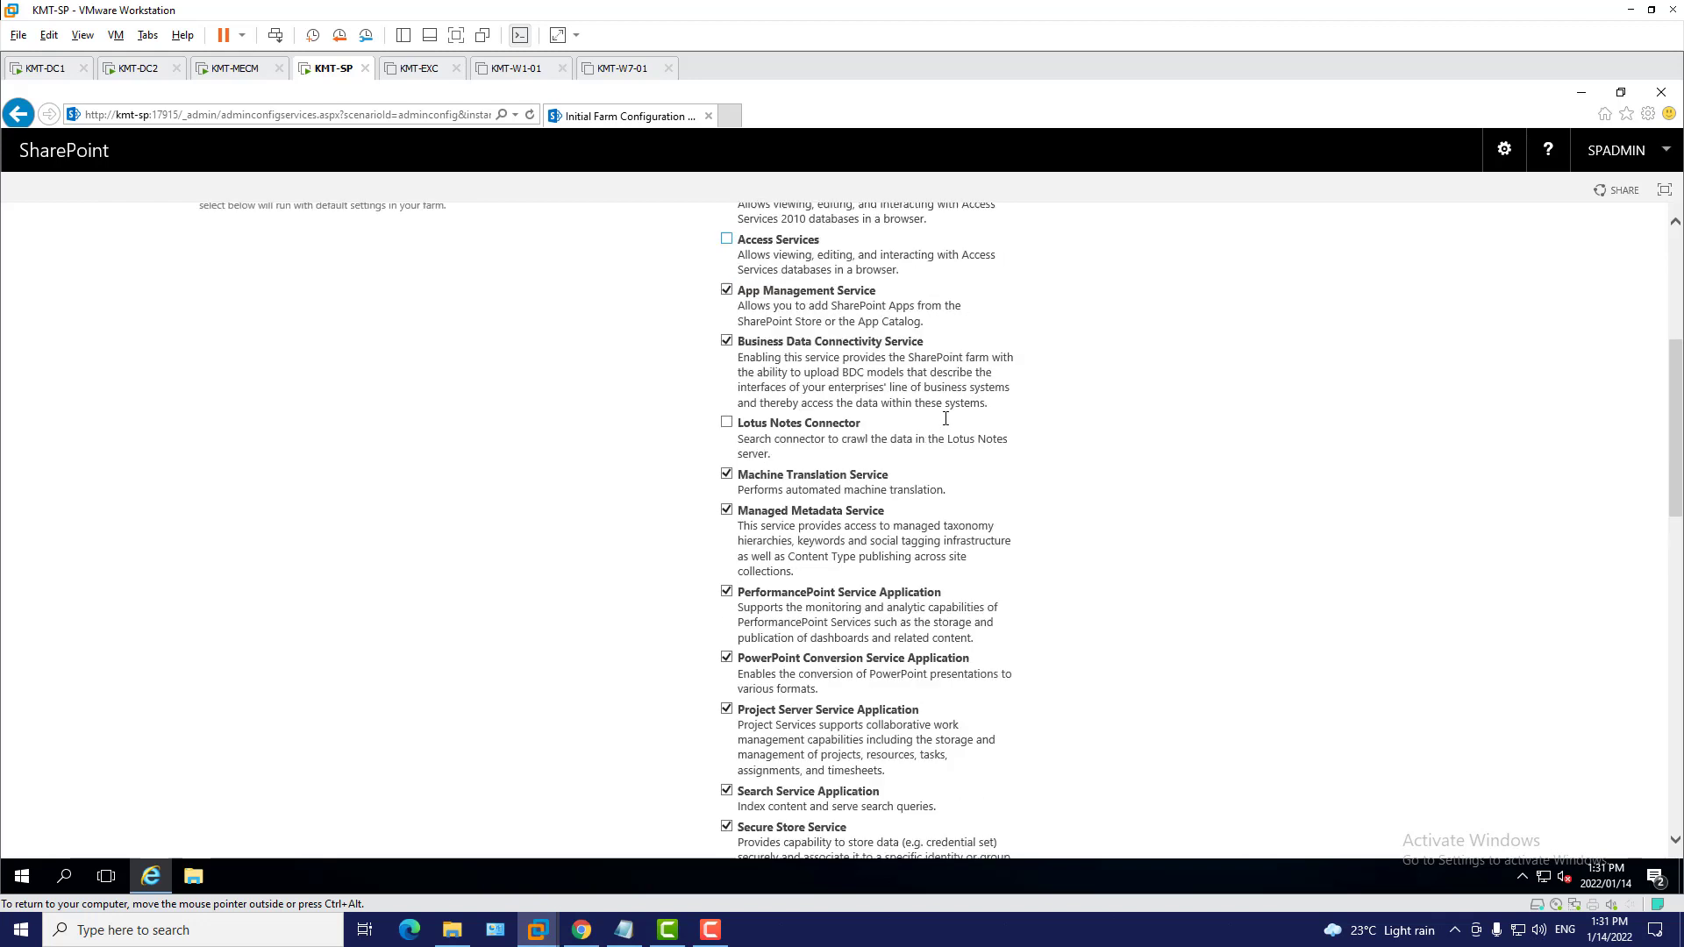
pyautogui.click(727, 342)
pyautogui.scroll(-1, 1110, 450)
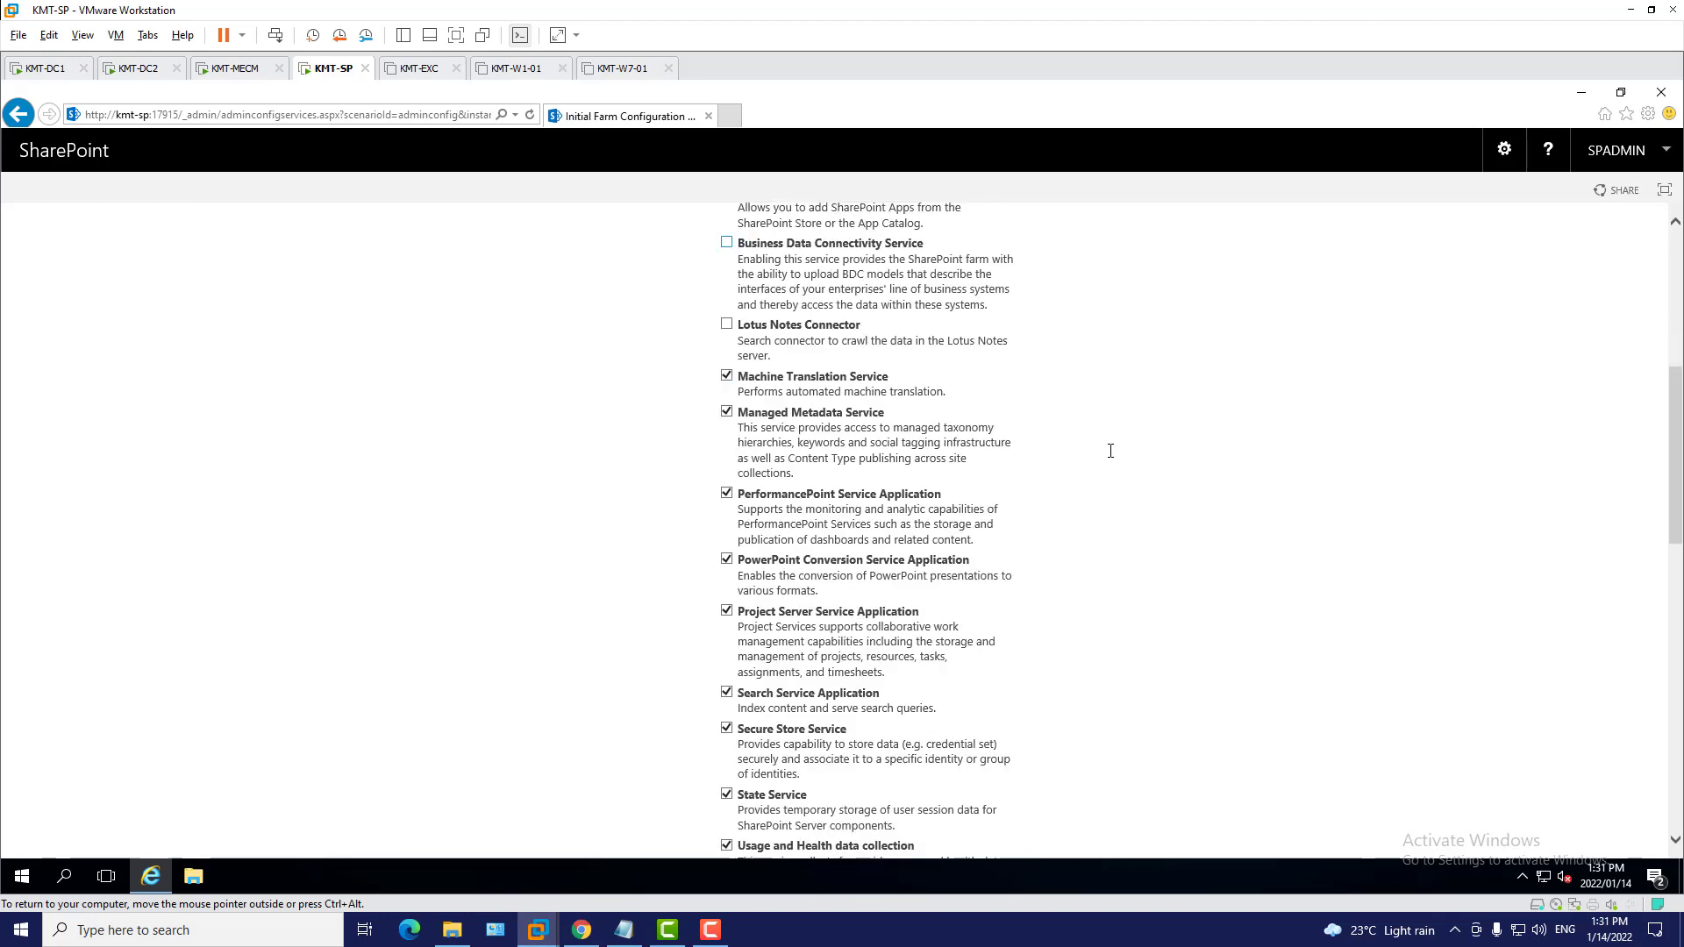
# Exclude Visio Graphics Service and Workflow Service Application, keep the default services, and submit the wizard's service selection
pyautogui.scroll(-2, 1111, 451)
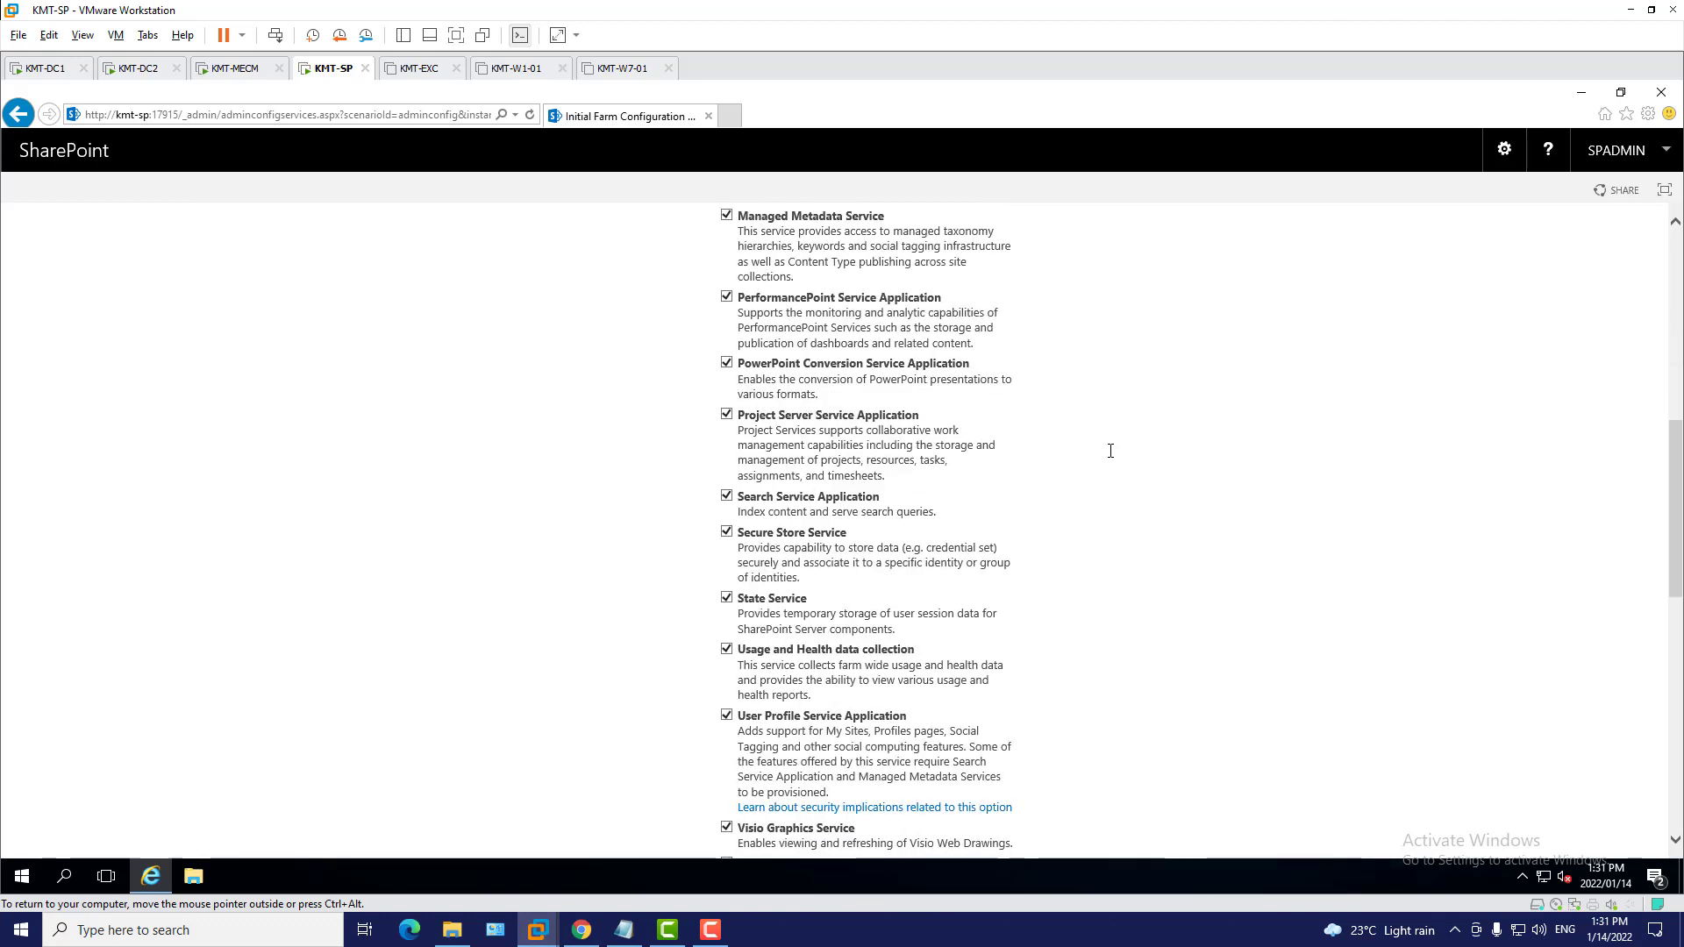
pyautogui.scroll(-1, 1111, 451)
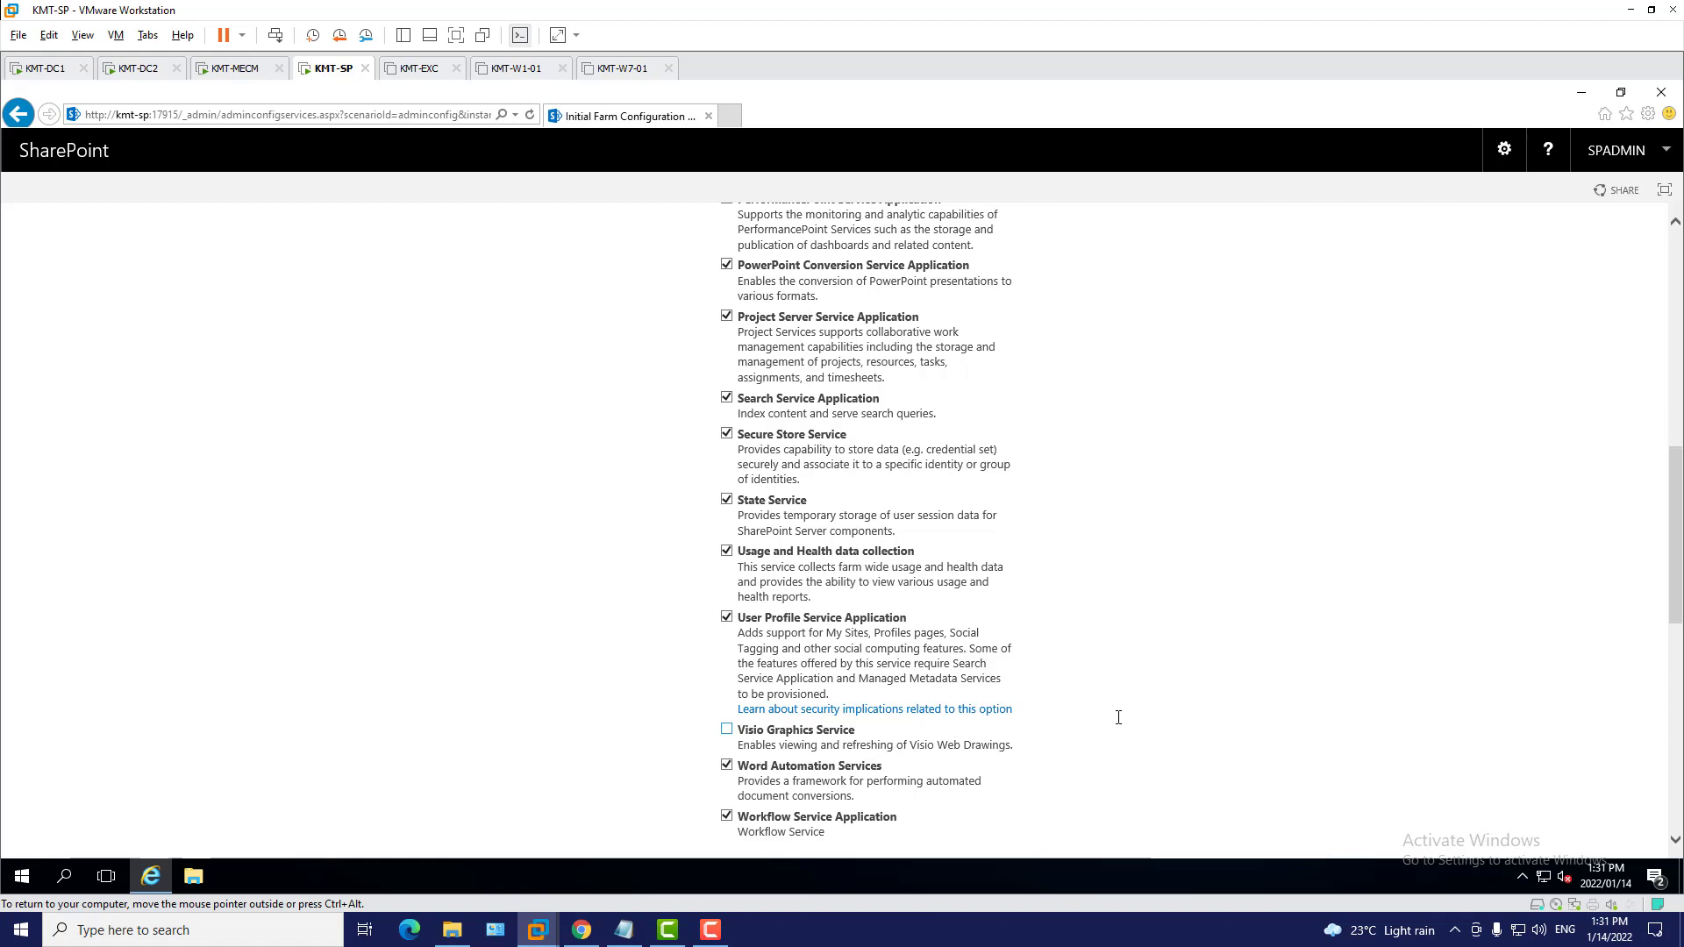
pyautogui.scroll(-2, 1118, 717)
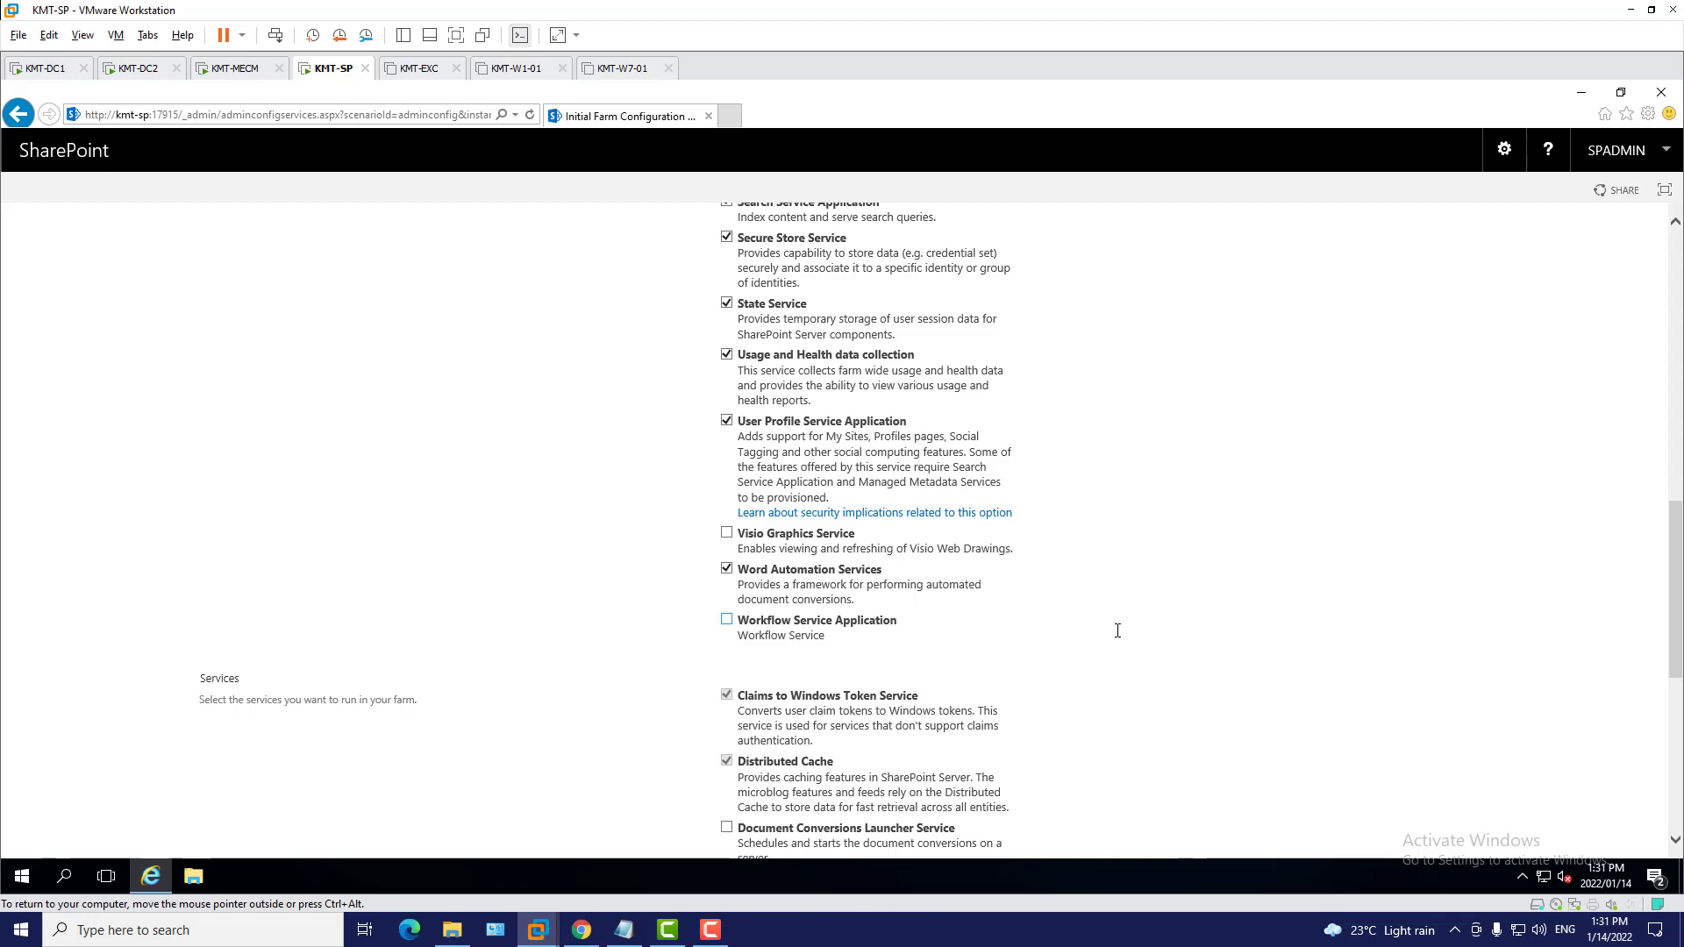
pyautogui.scroll(-6, 1118, 631)
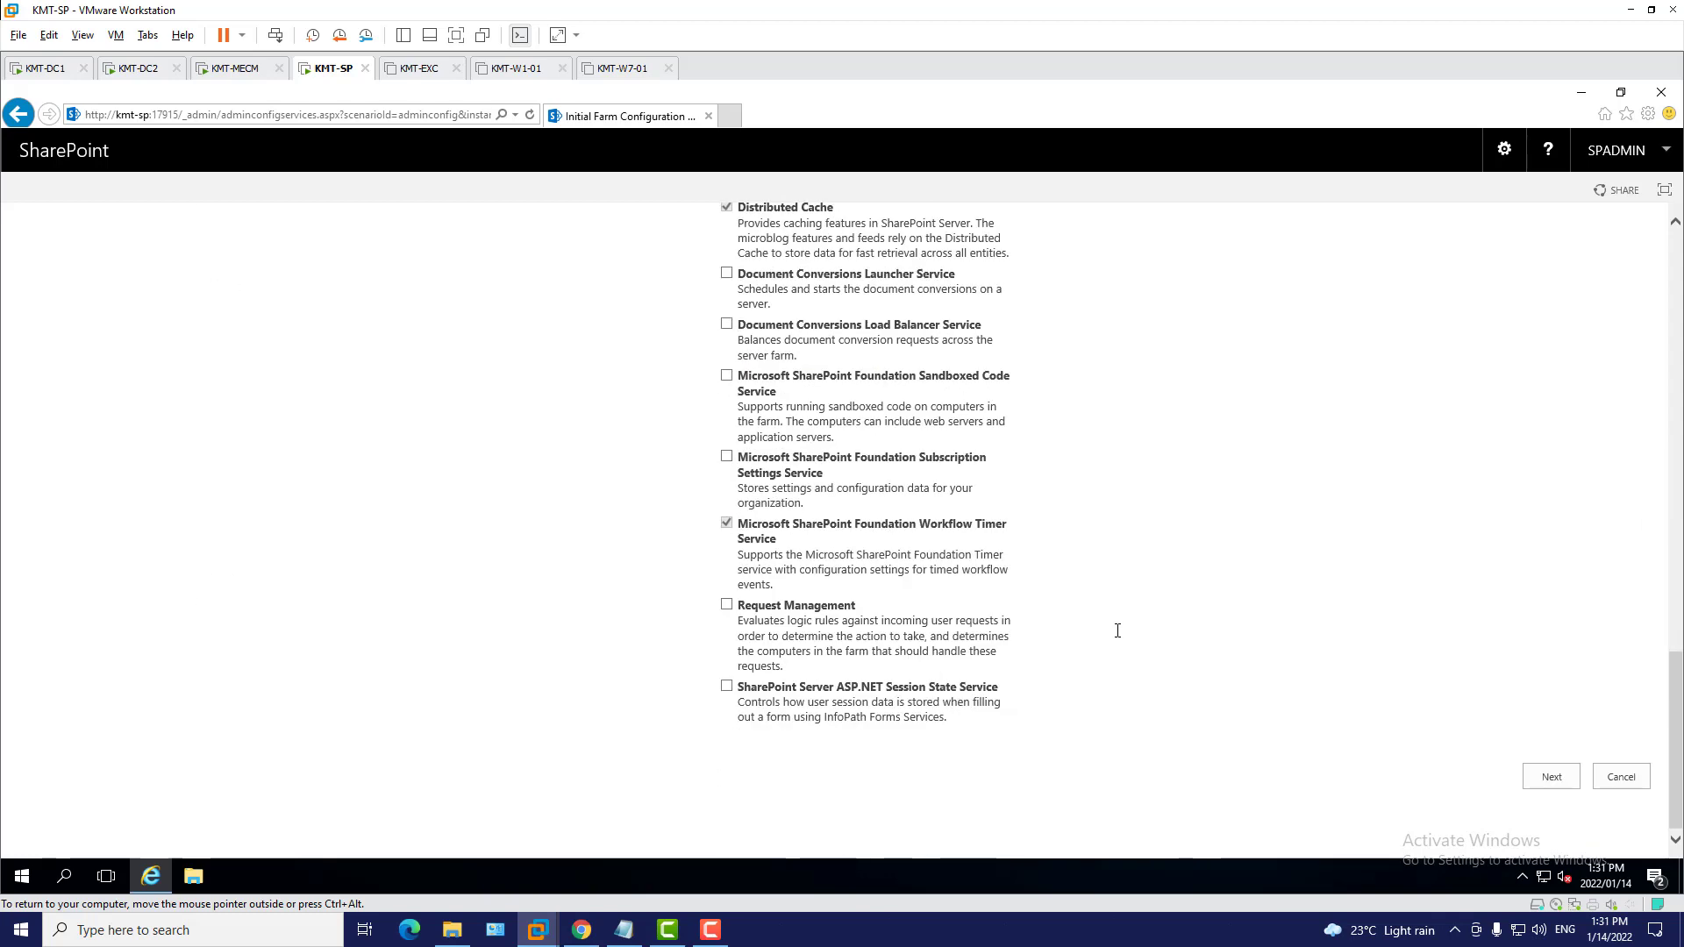
pyautogui.scroll(2, 1445, 540)
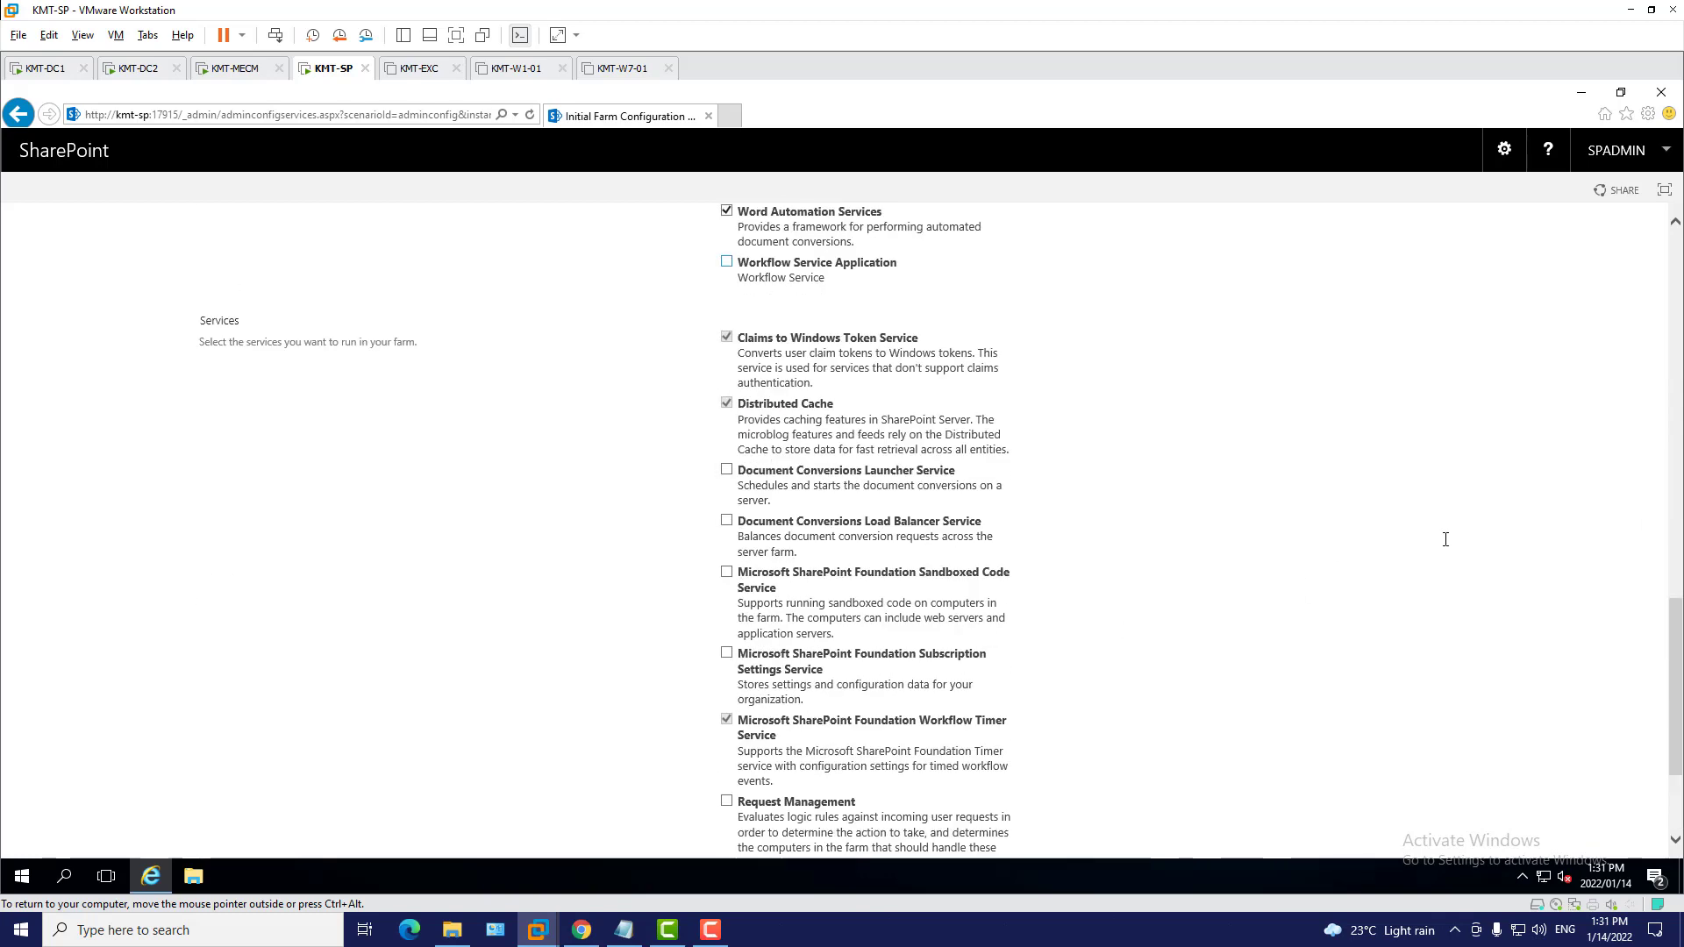
pyautogui.scroll(-2, 1499, 730)
pyautogui.click(1551, 777)
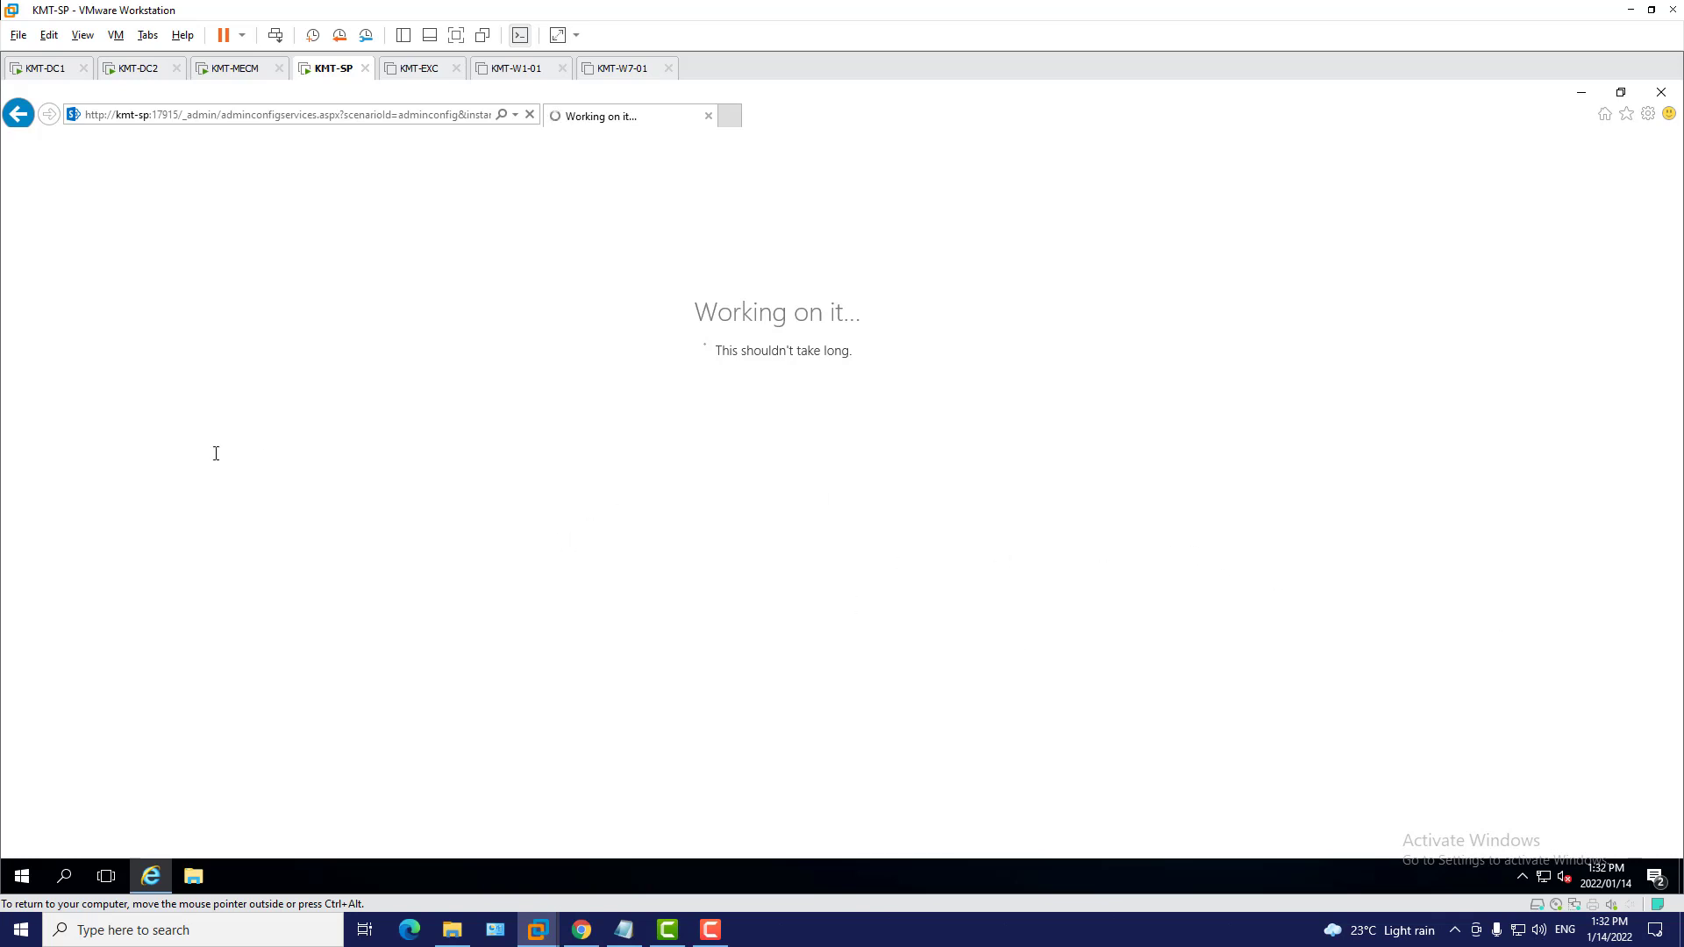
# Refresh the Databases list in SQL Server Management Studio on KMT-MECM to check for newly created databases, and return to KMT-SP
pyautogui.click(226, 71)
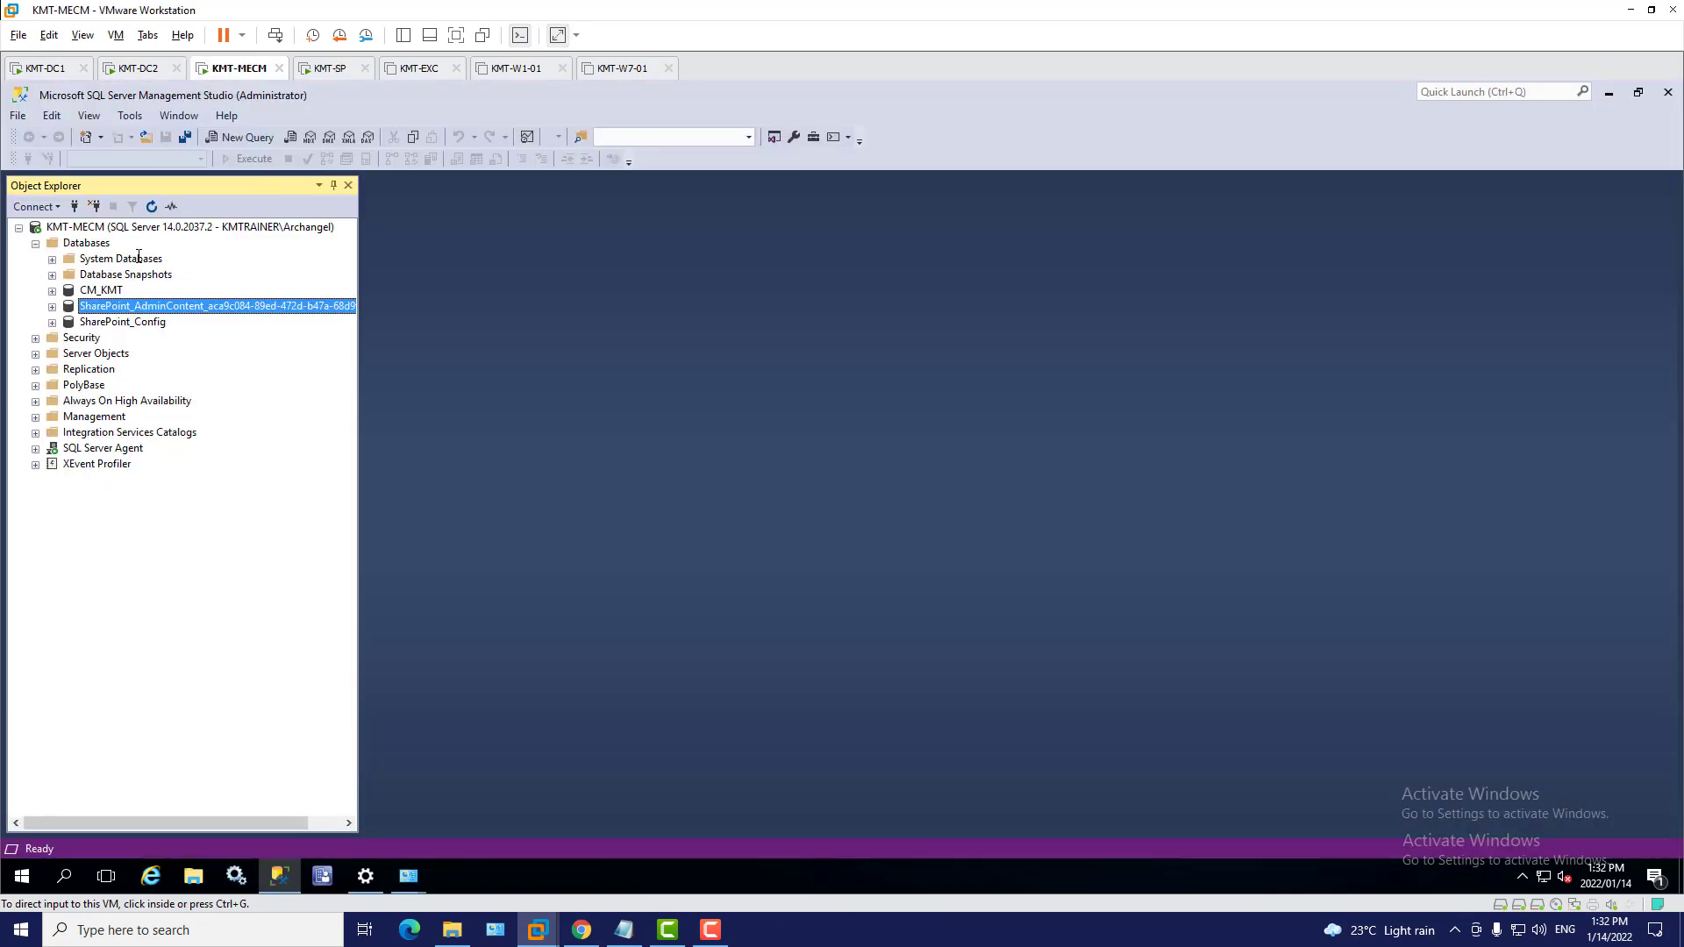
pyautogui.rightClick(98, 244)
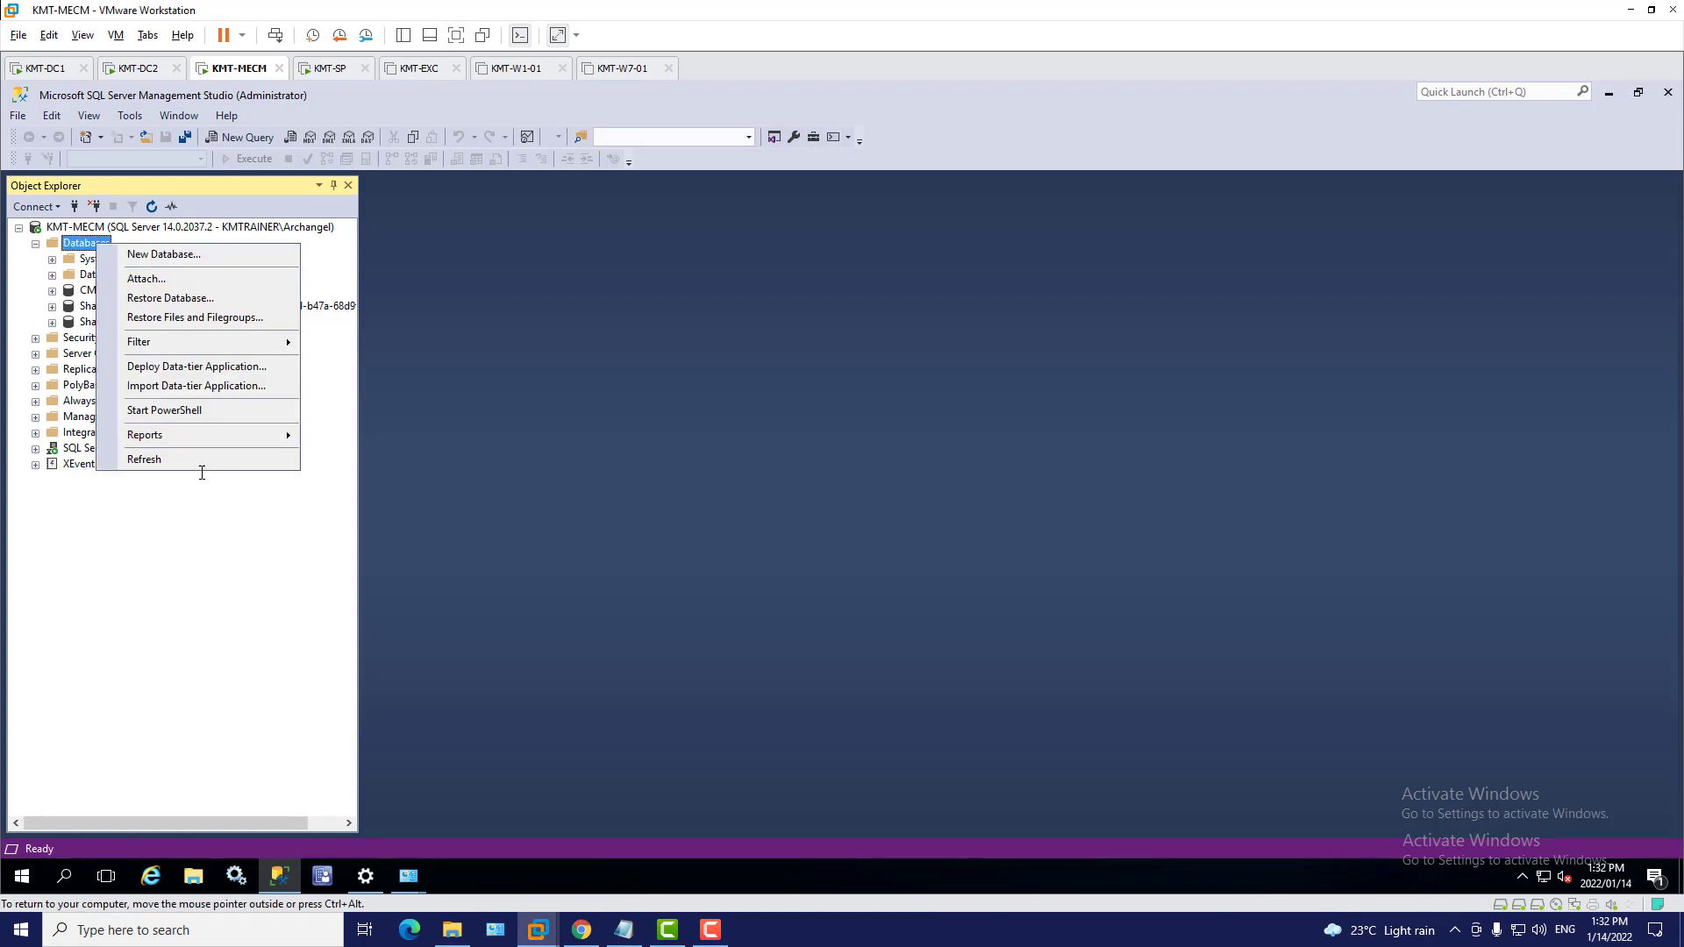
pyautogui.click(162, 460)
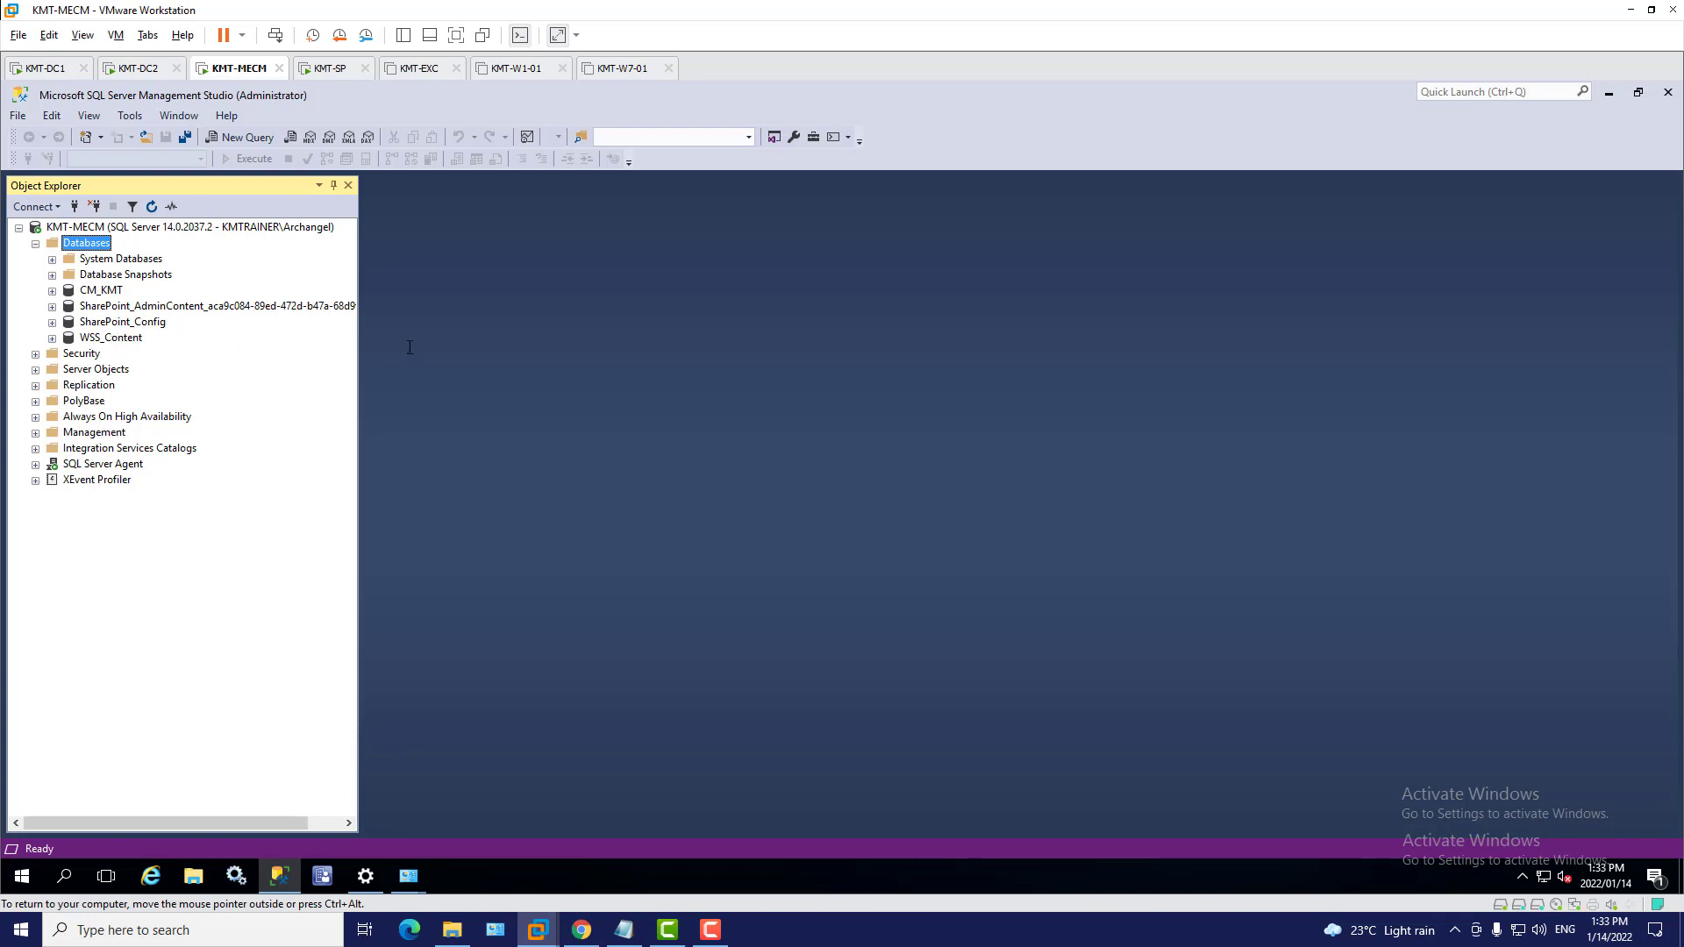
pyautogui.click(326, 71)
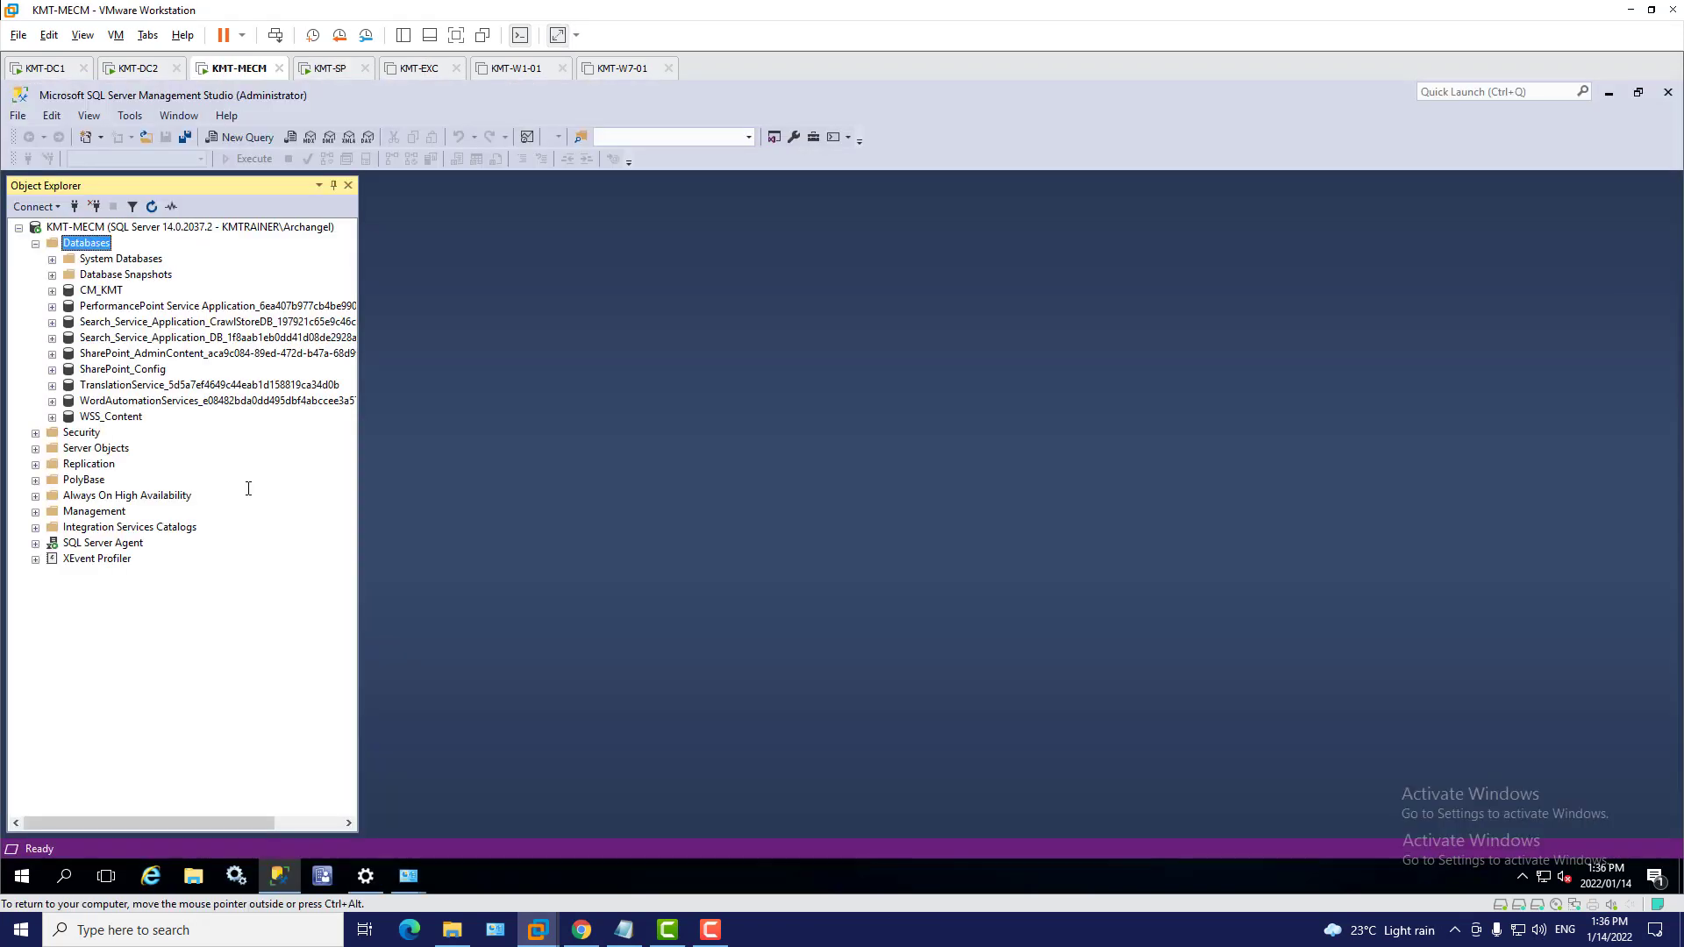
# Refresh KMT-MECM's database list again, examine the SharePoint databases including SharePoint_AdminContent and SharePoint_Config, and check the wizard's progress on KMT-SP
pyautogui.rightClick(94, 245)
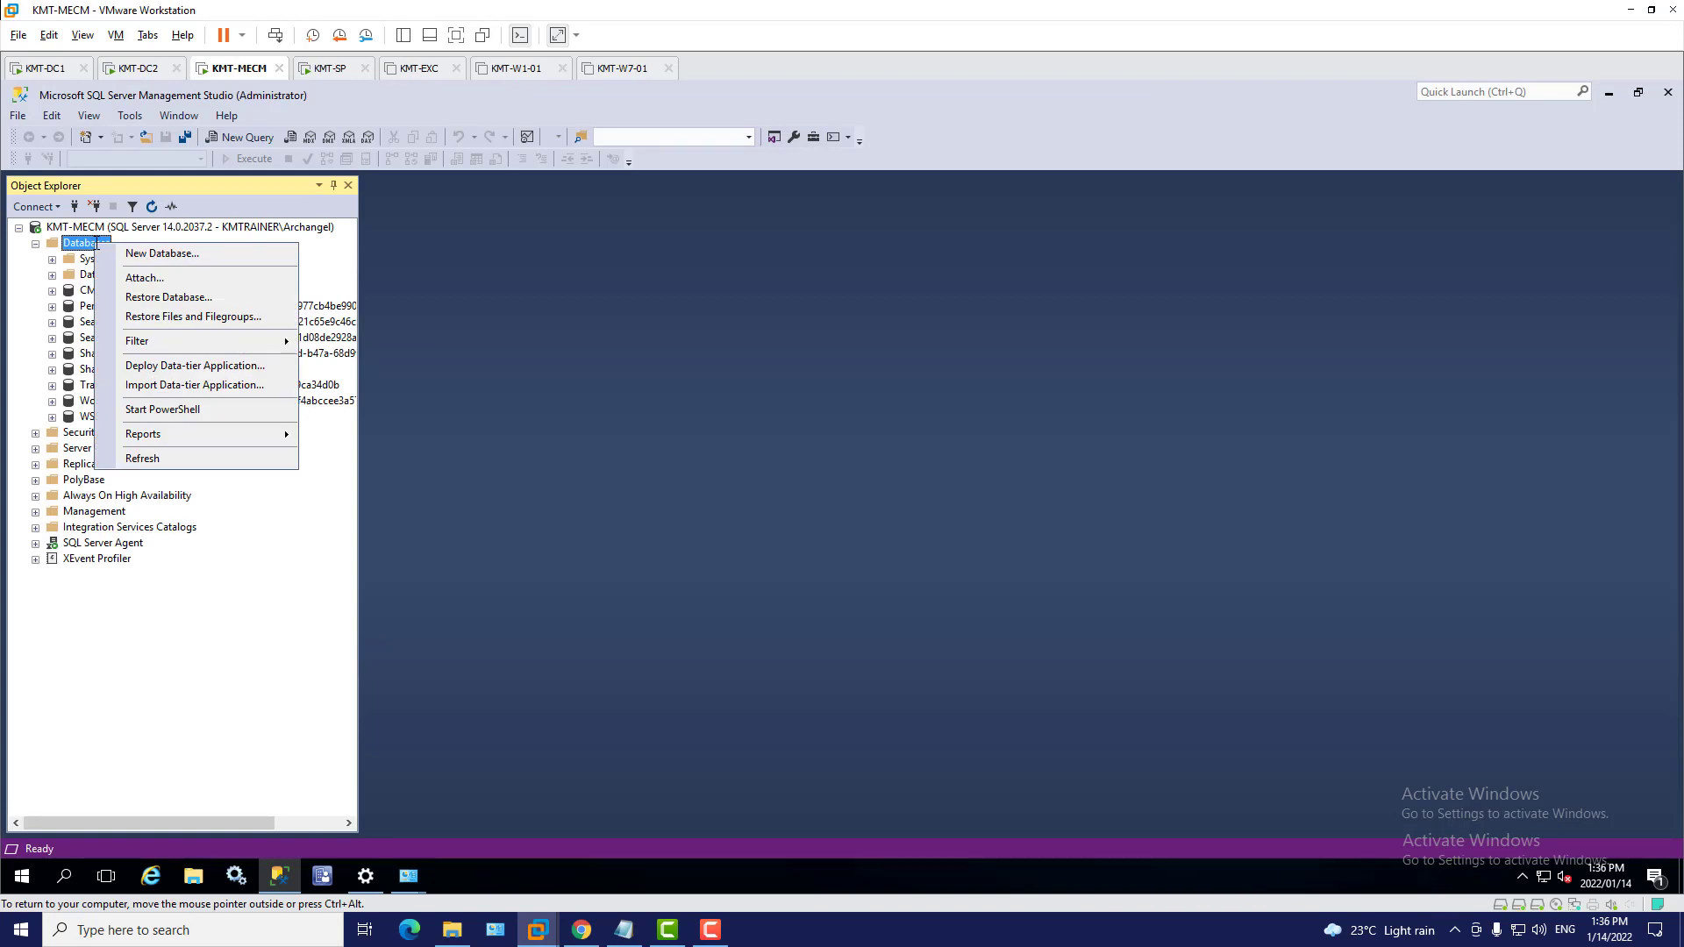
pyautogui.click(191, 459)
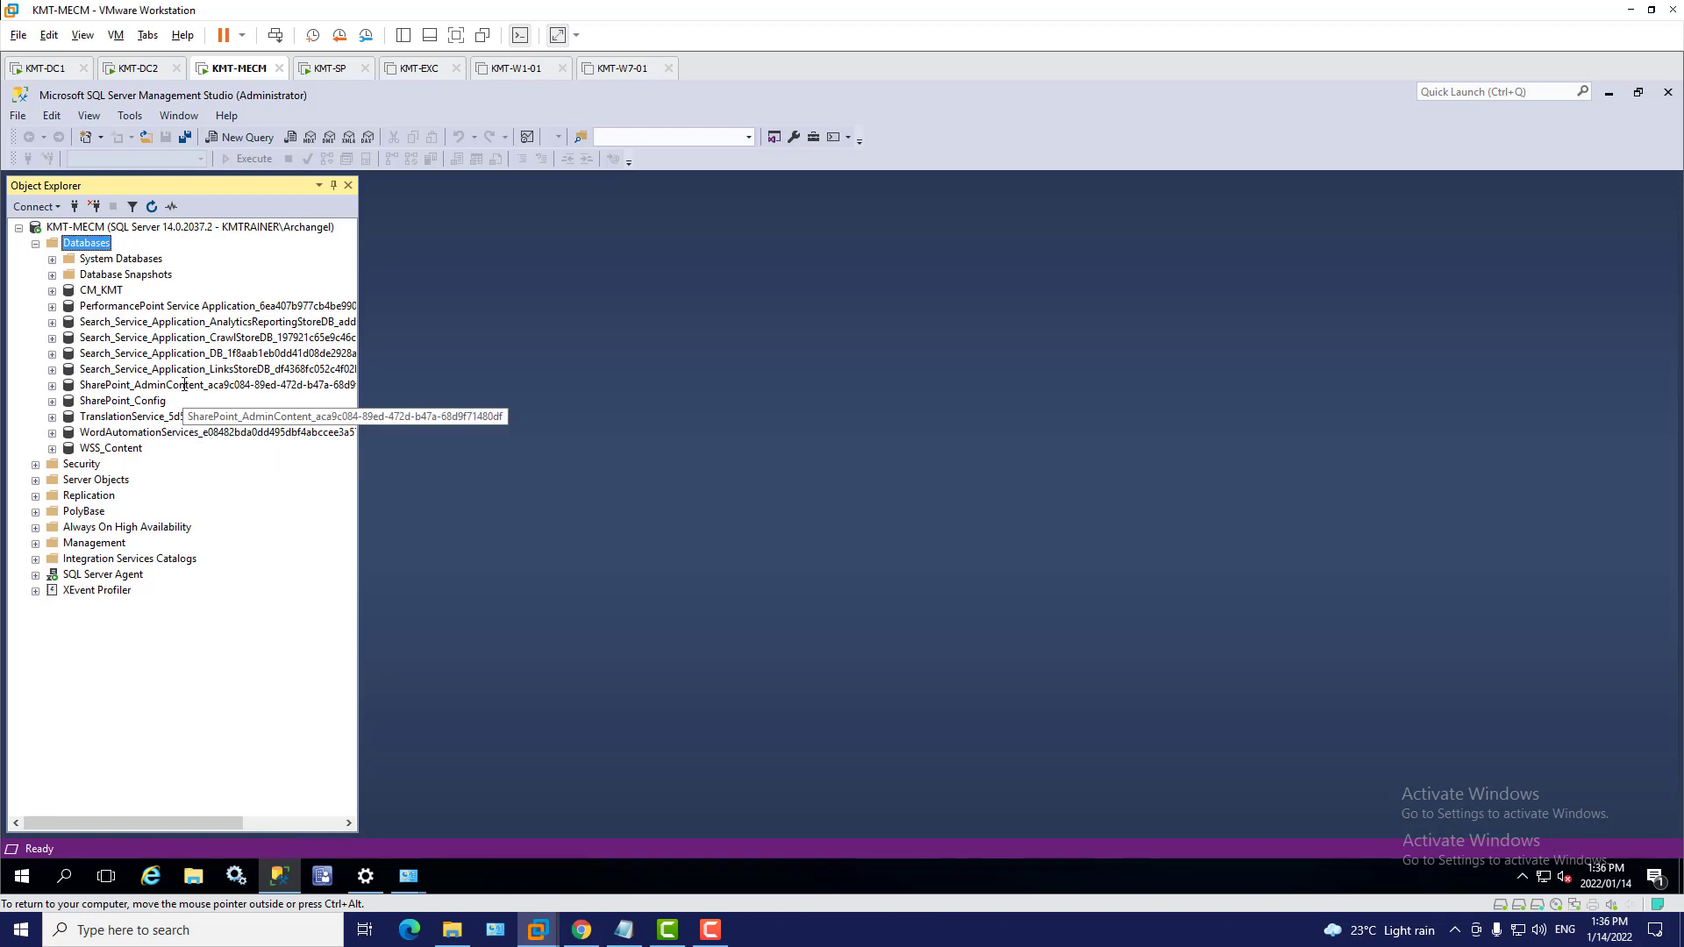
pyautogui.click(152, 386)
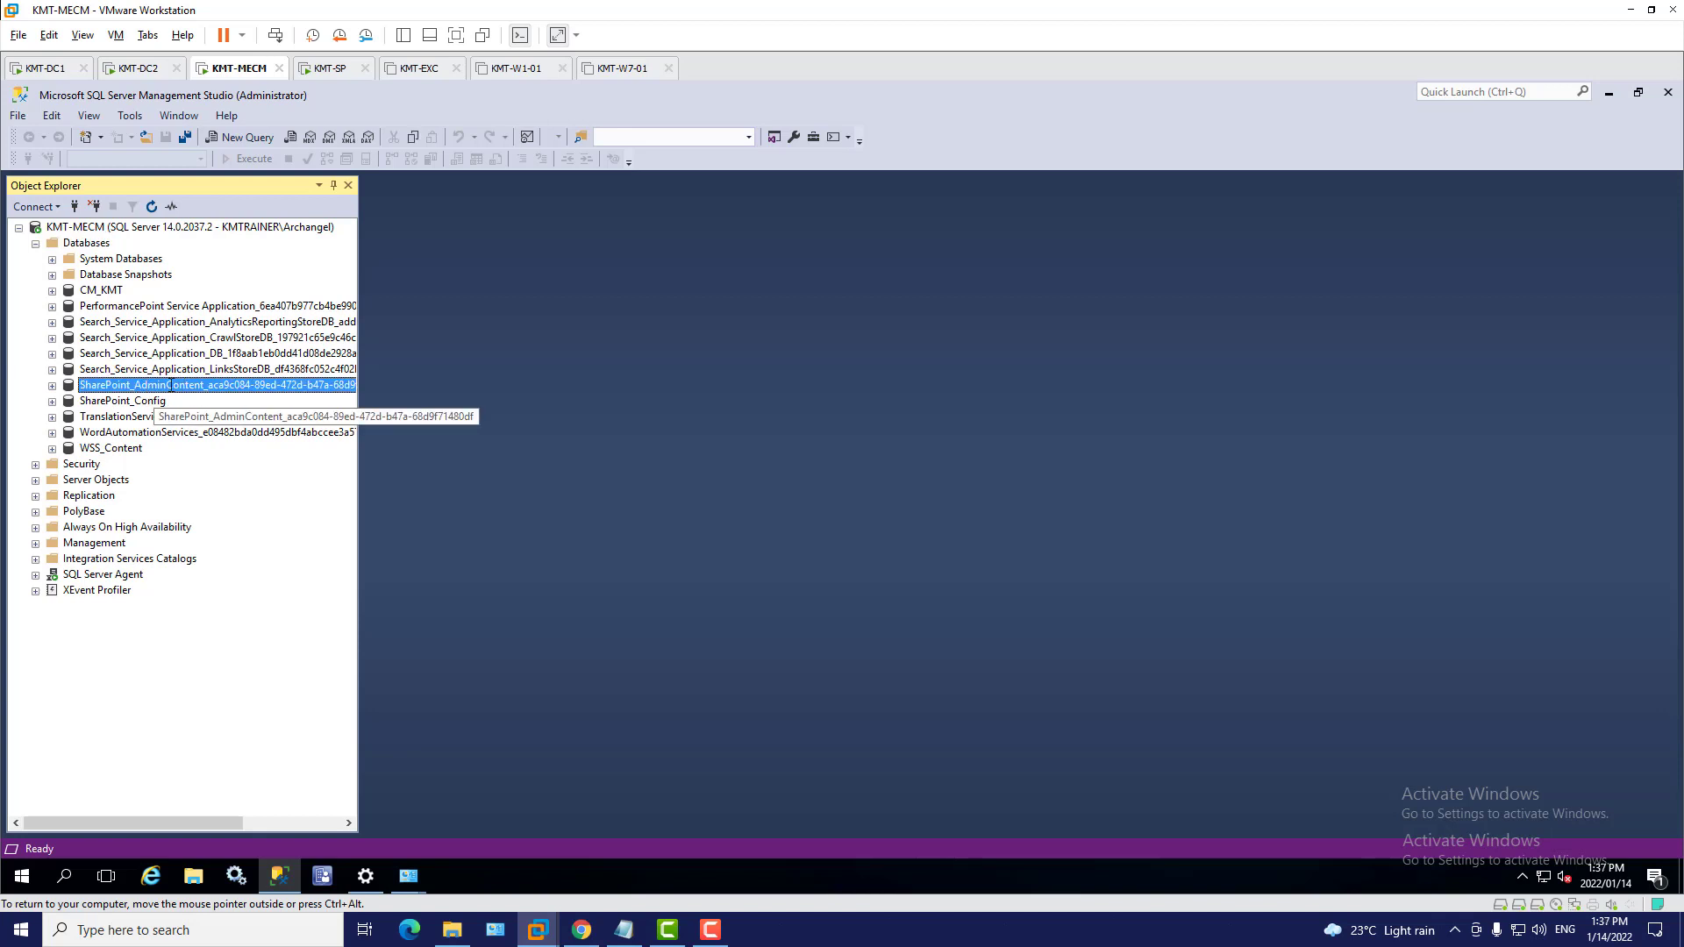
pyautogui.click(153, 403)
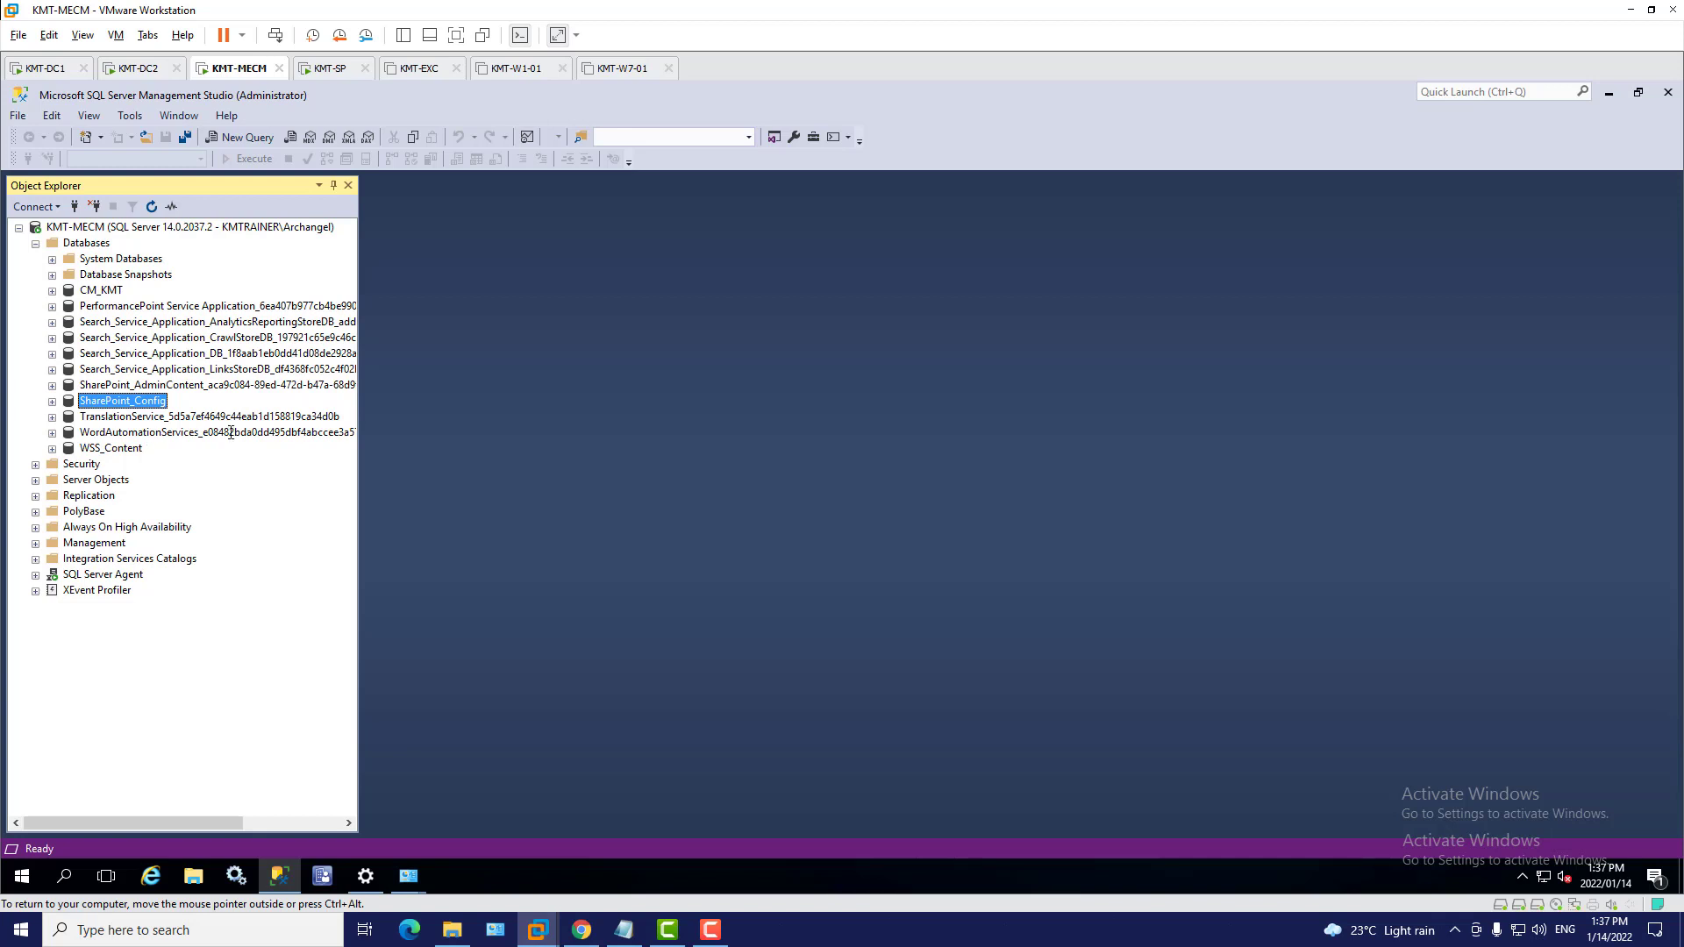
pyautogui.click(322, 67)
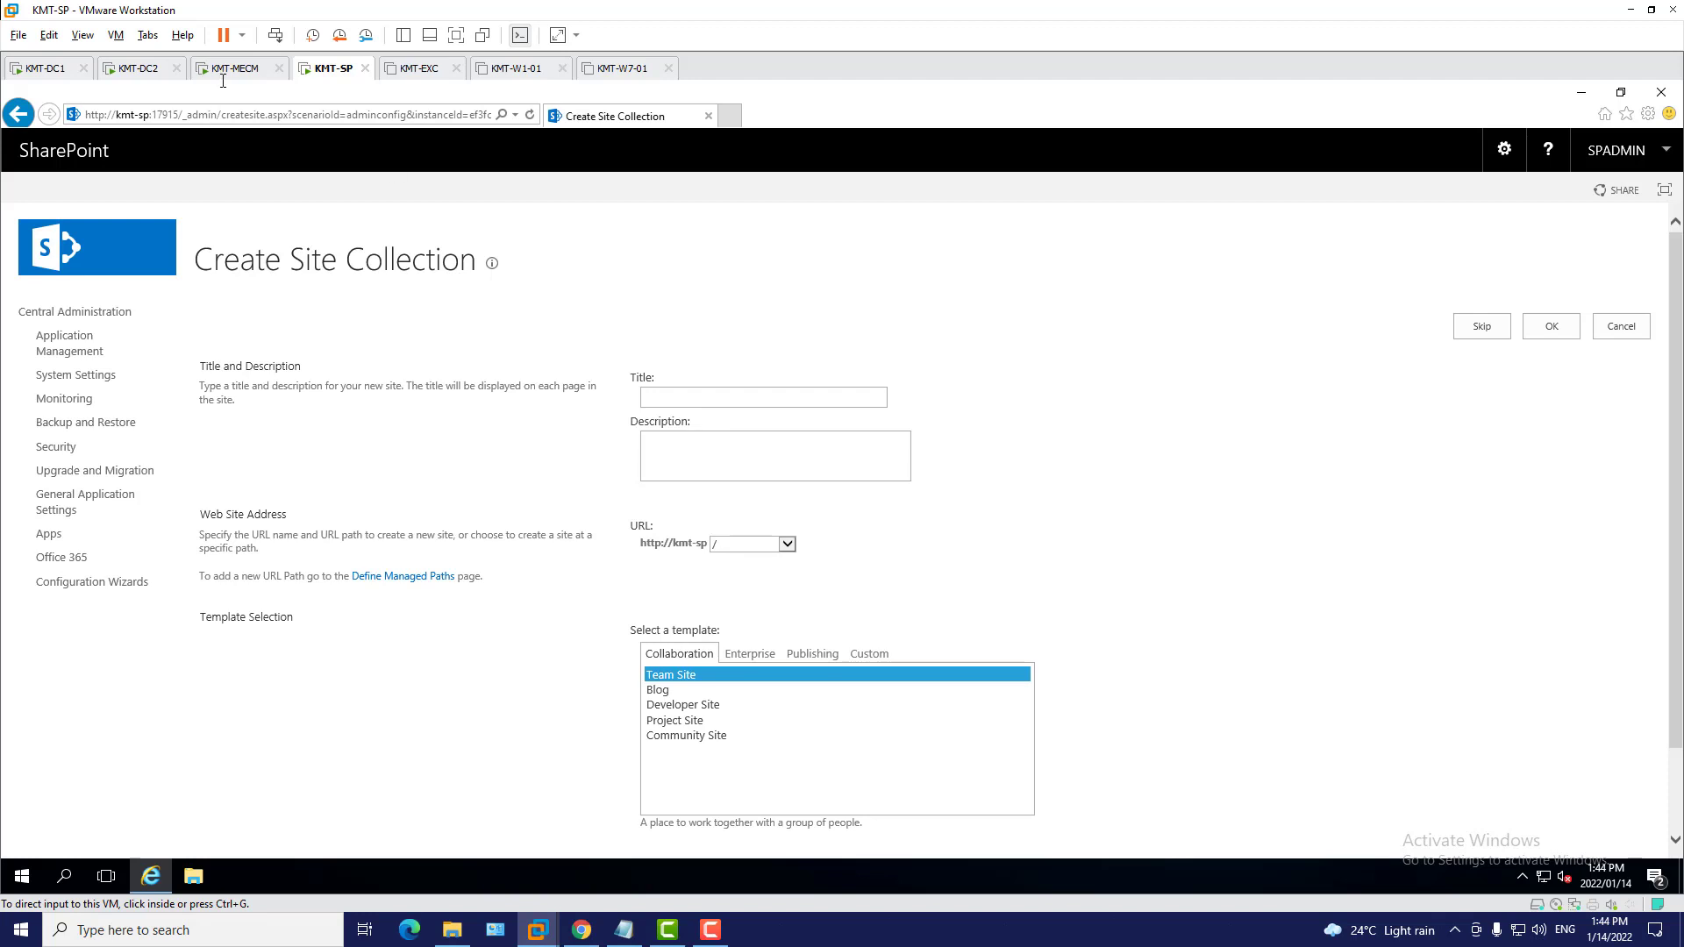
# Switch to KMT-MECM and refresh the Databases list in SQL Server Management Studio
pyautogui.click(227, 68)
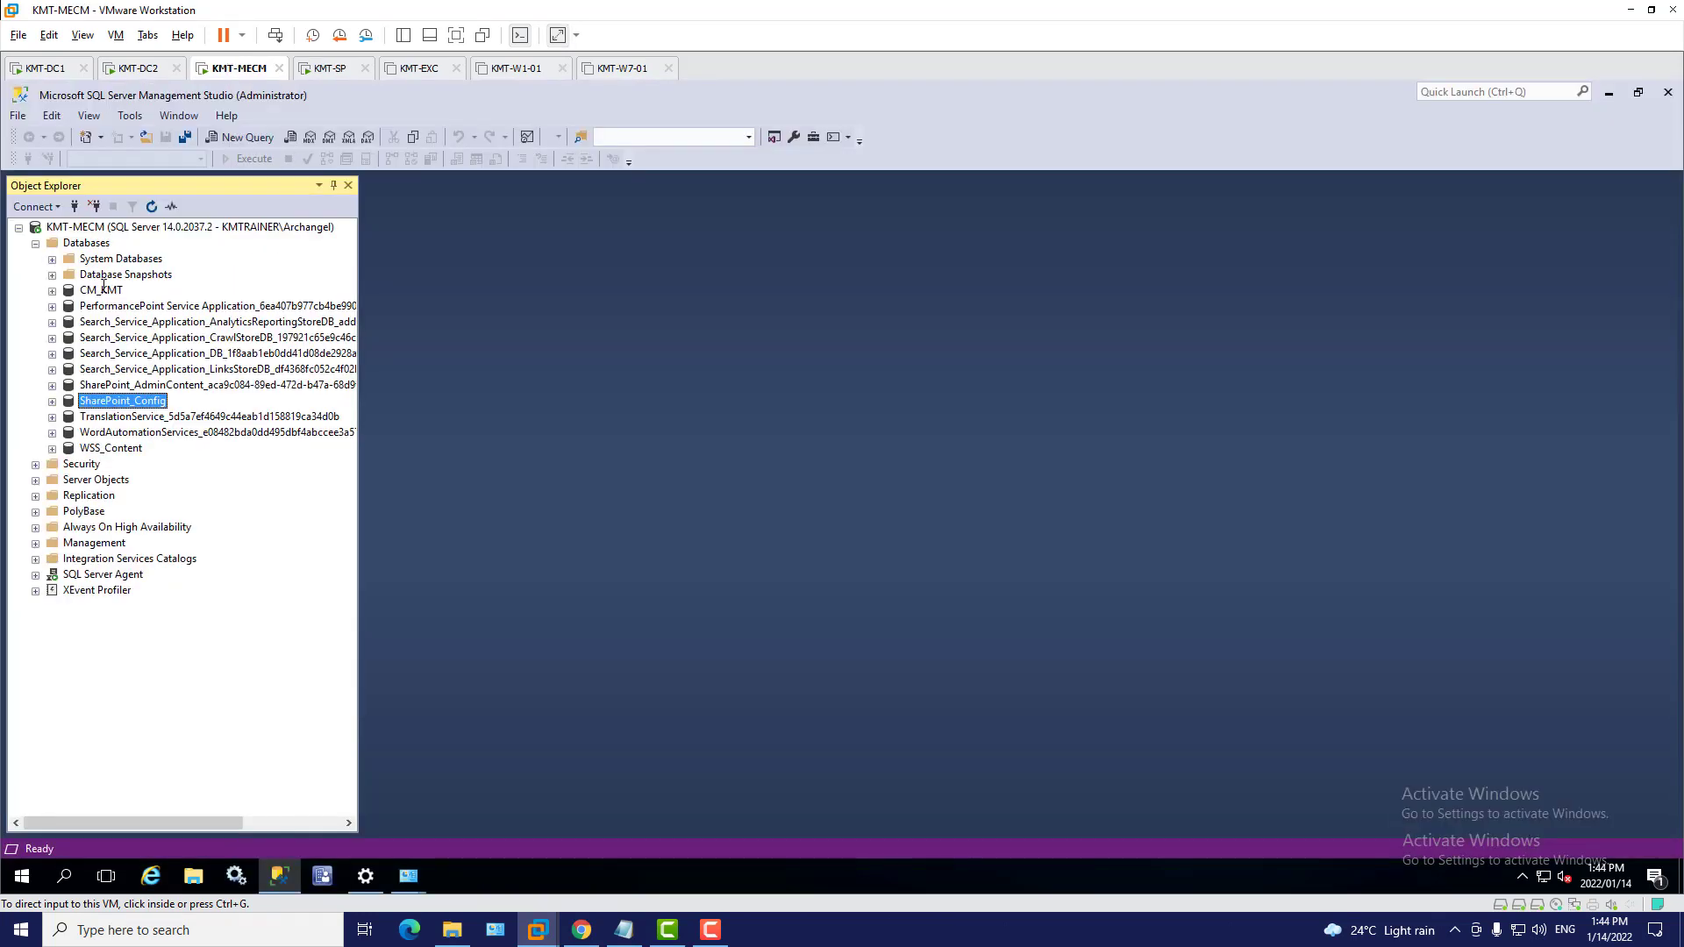
pyautogui.rightClick(91, 246)
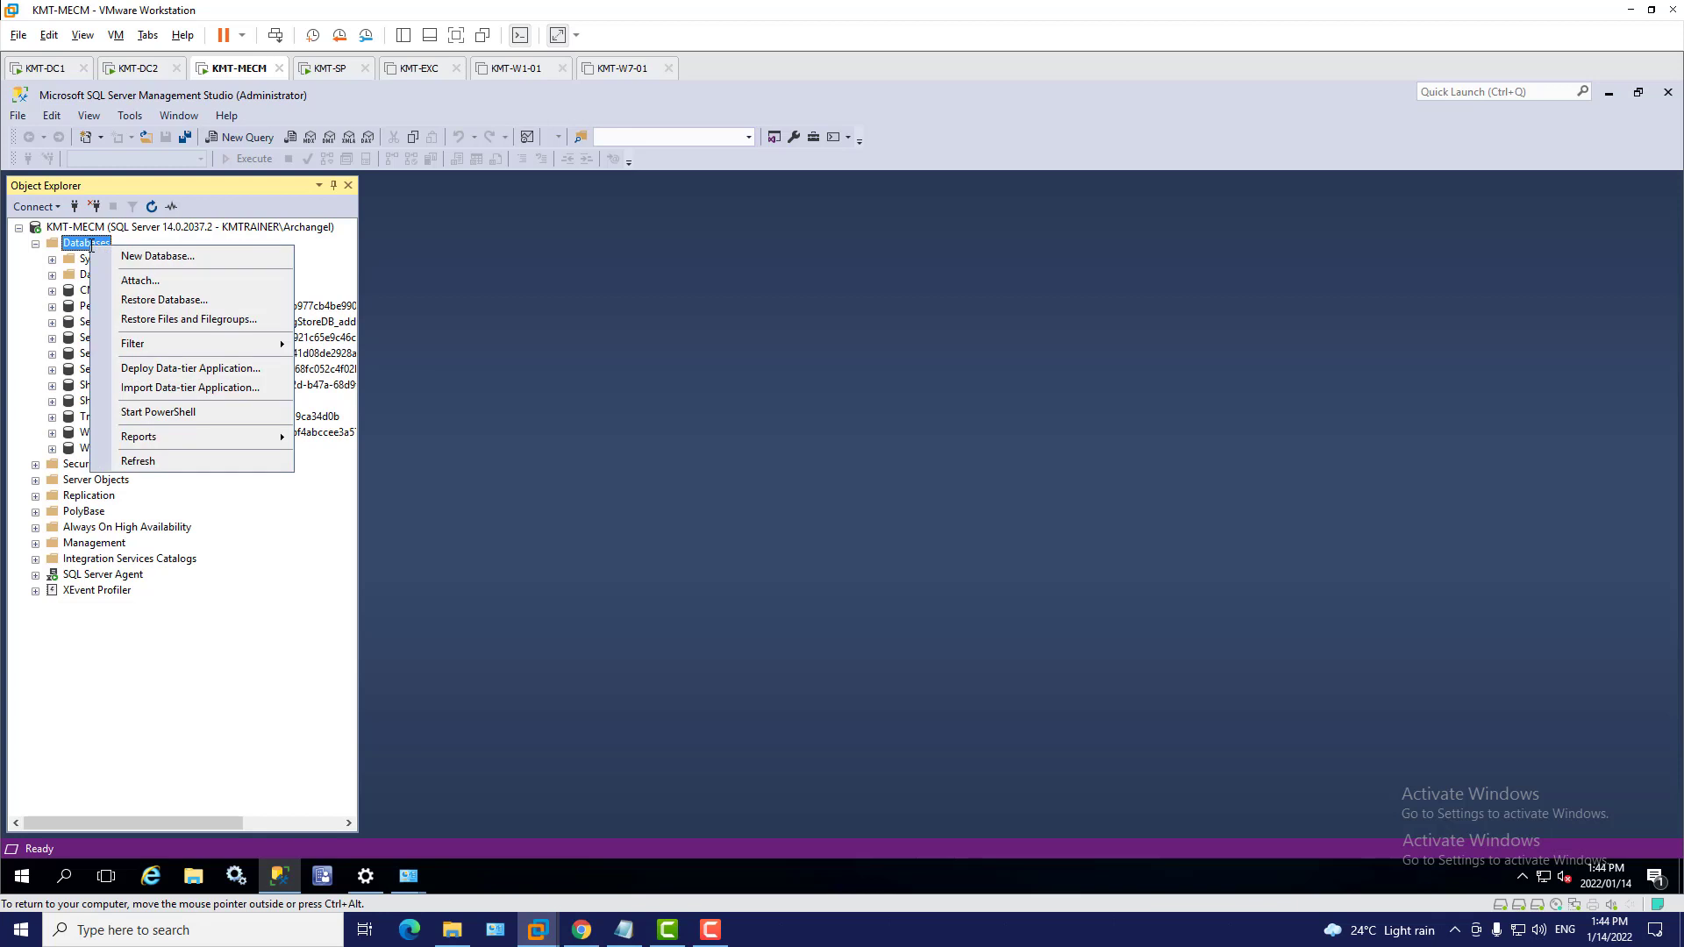
pyautogui.click(175, 456)
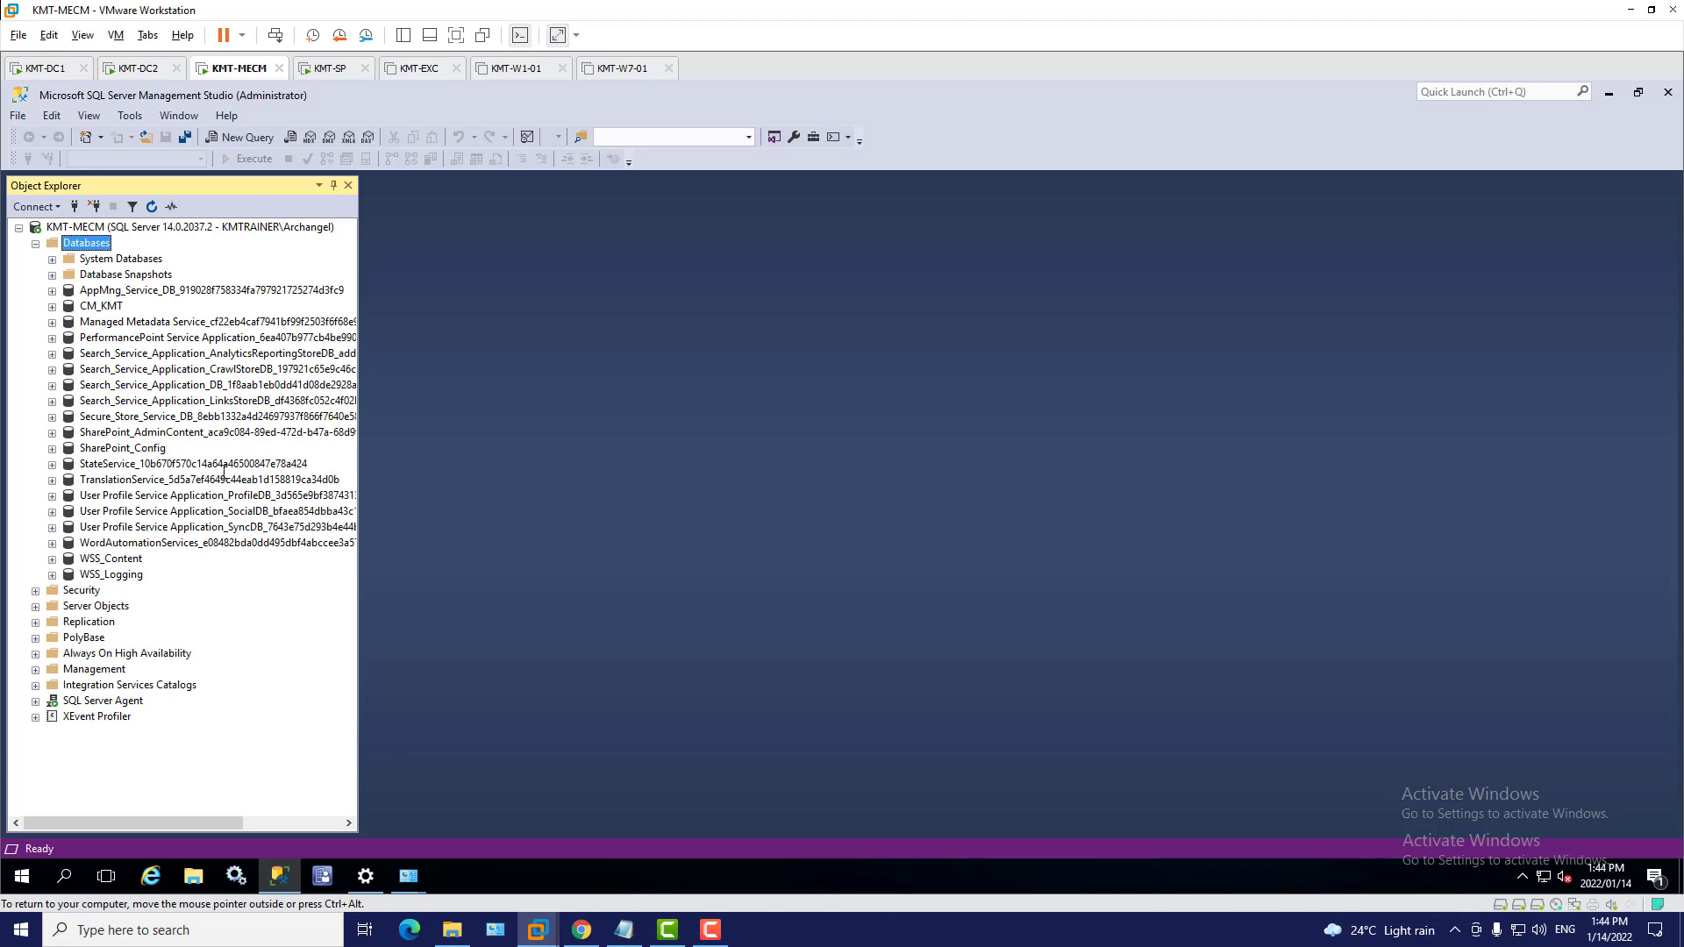
# Examine the databases created for the SharePoint service applications, from AppMng_Service_DB and Managed Metadata Service through WordAutomationServices, WSS_Content and WSS_Logging
pyautogui.click(140, 291)
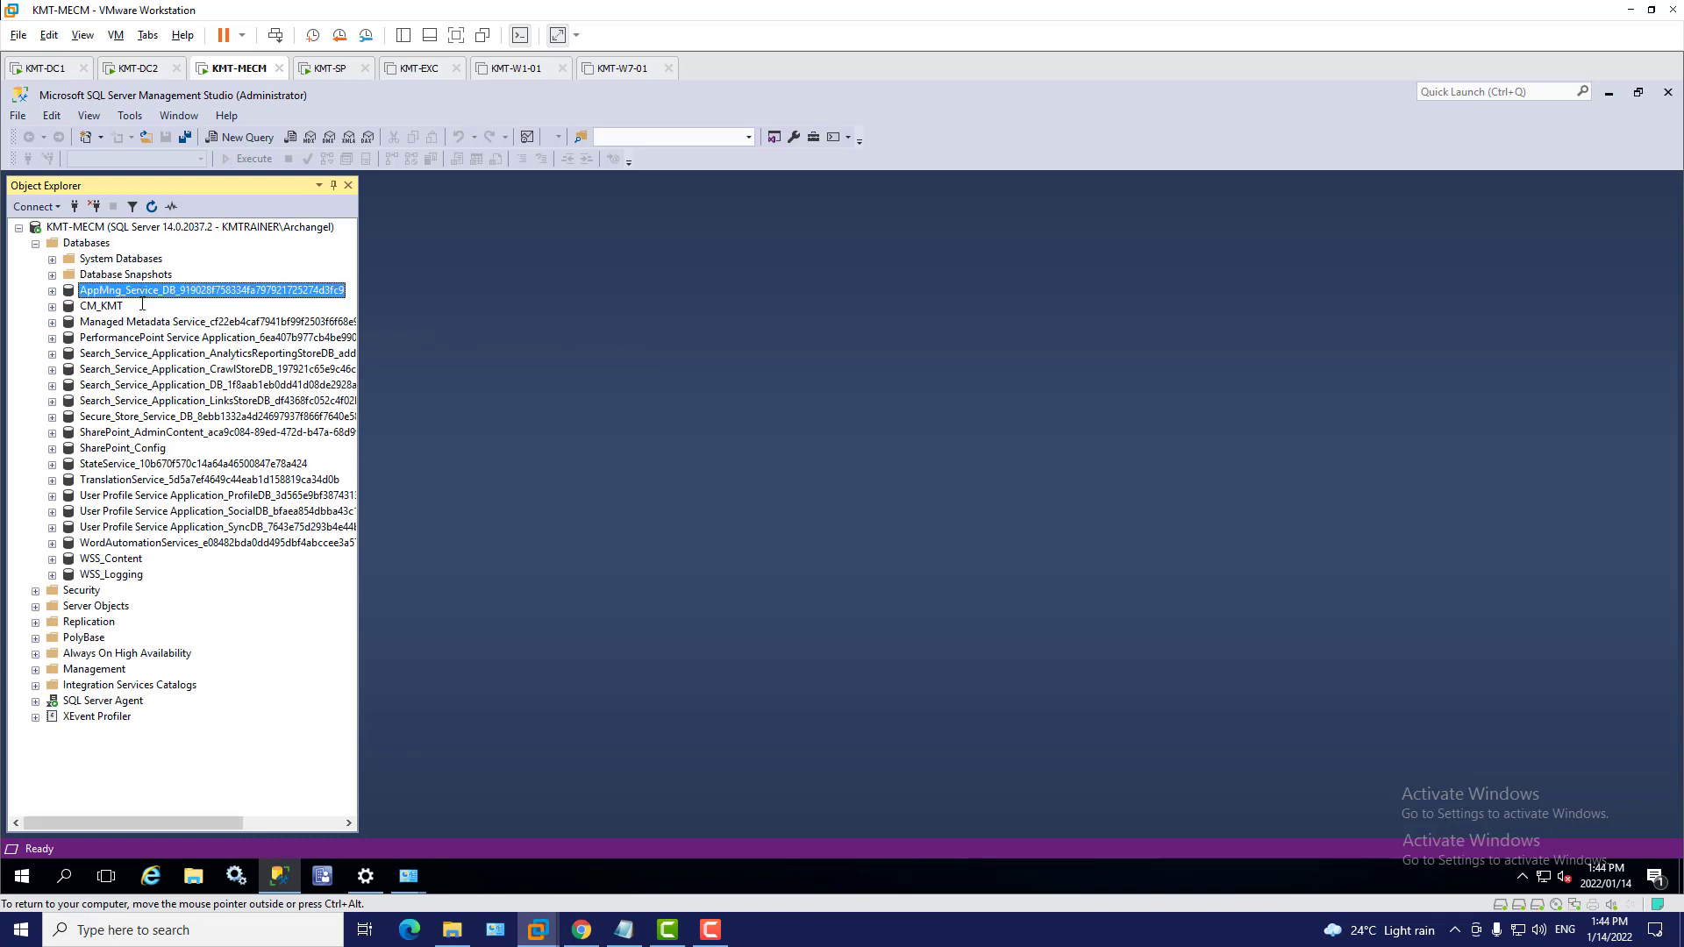
pyautogui.click(184, 322)
pyautogui.click(181, 340)
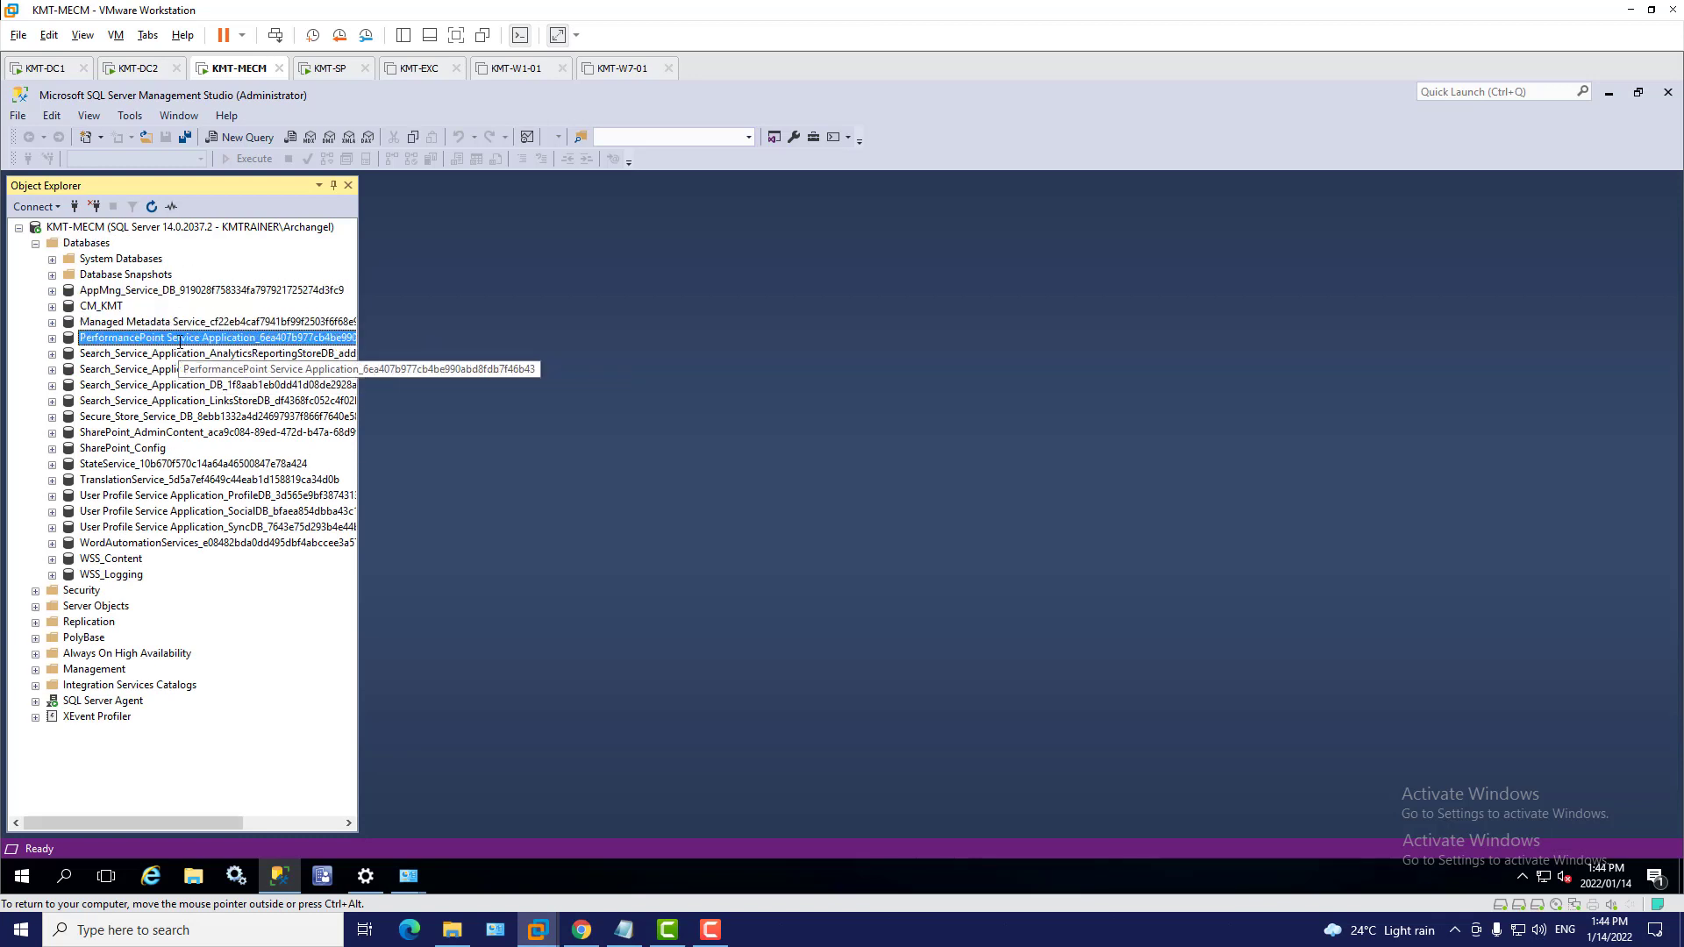
pyautogui.click(181, 363)
pyautogui.click(184, 417)
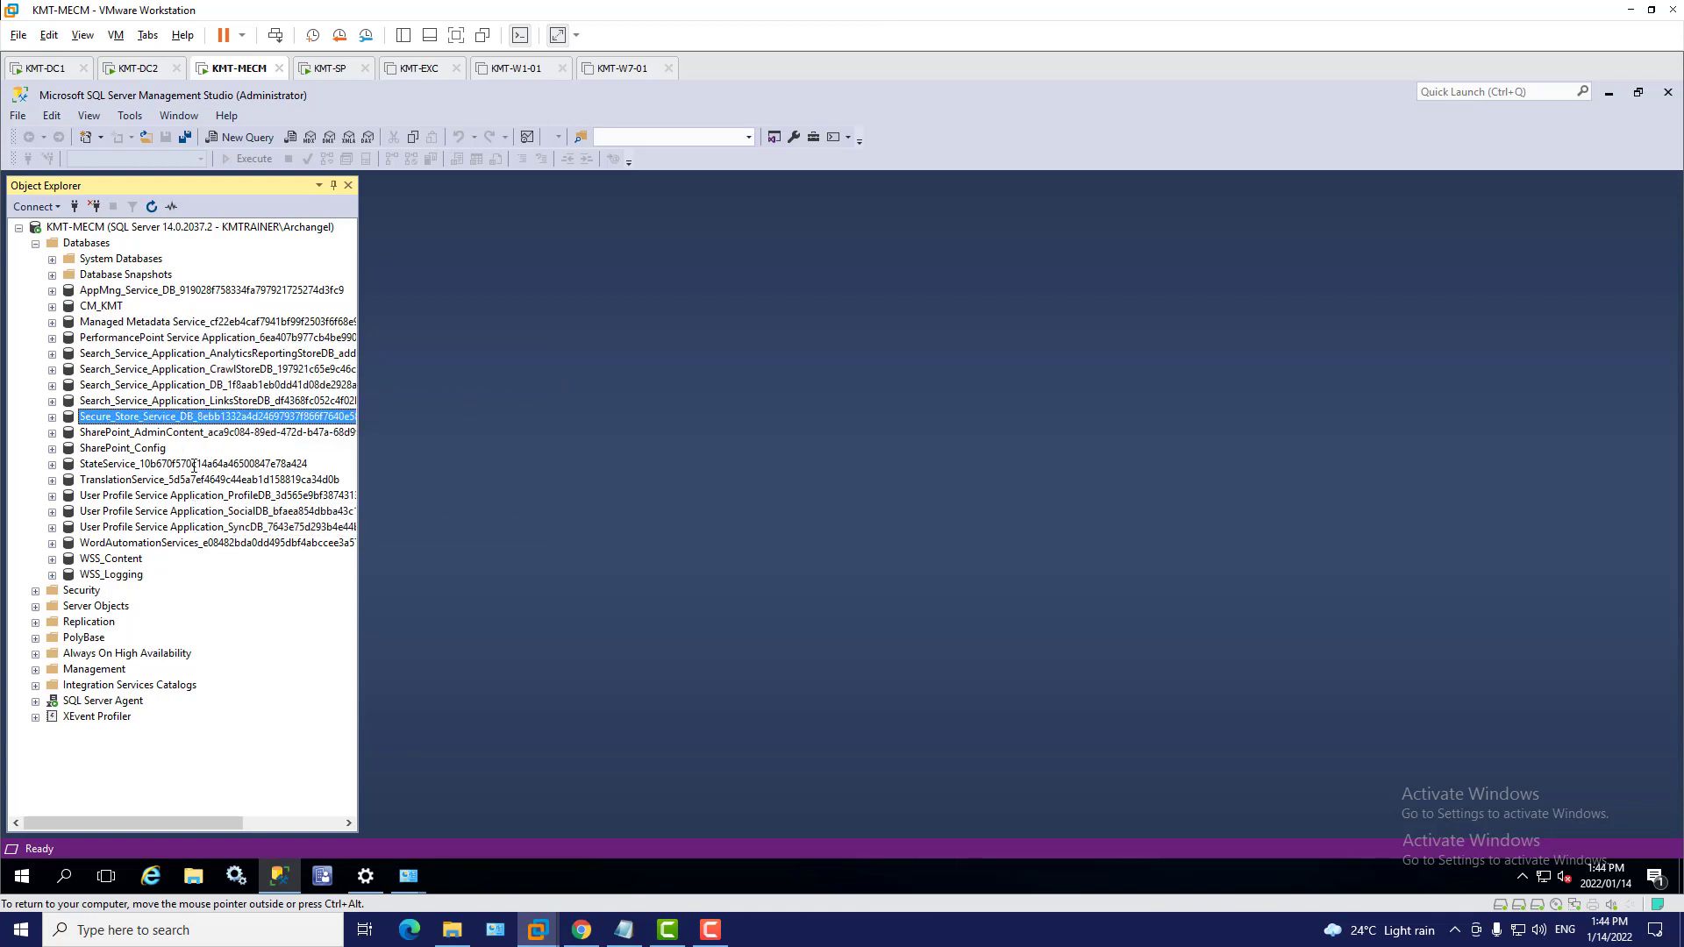
pyautogui.click(193, 464)
pyautogui.click(195, 496)
pyautogui.click(199, 542)
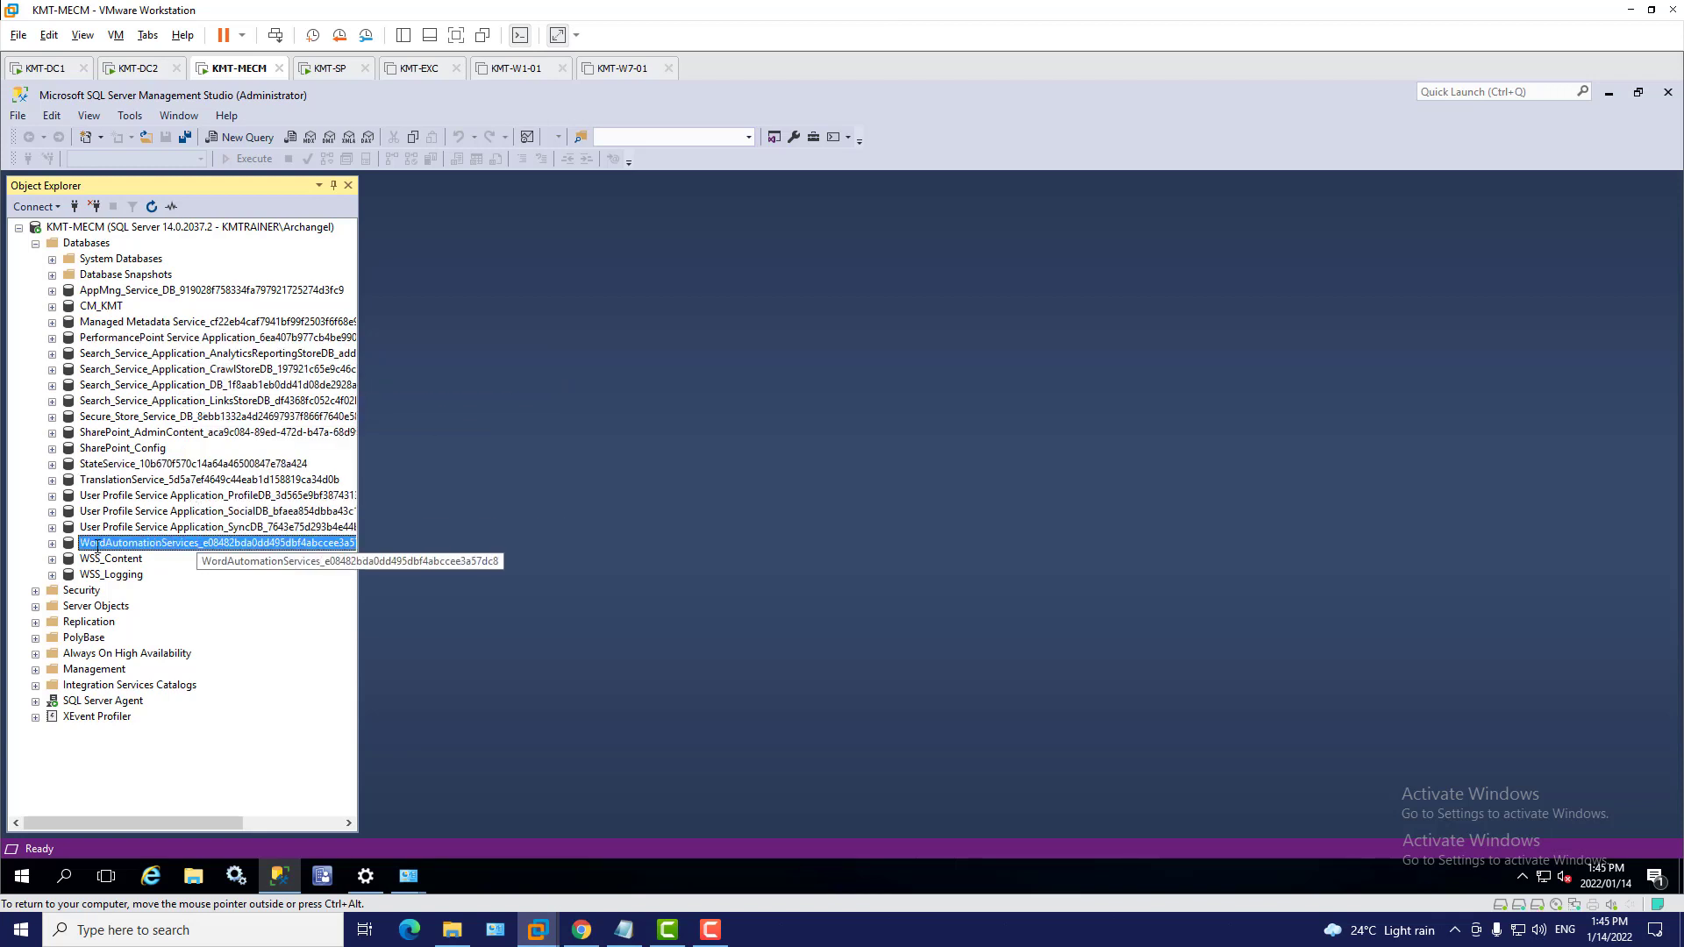
pyautogui.click(103, 559)
pyautogui.click(110, 575)
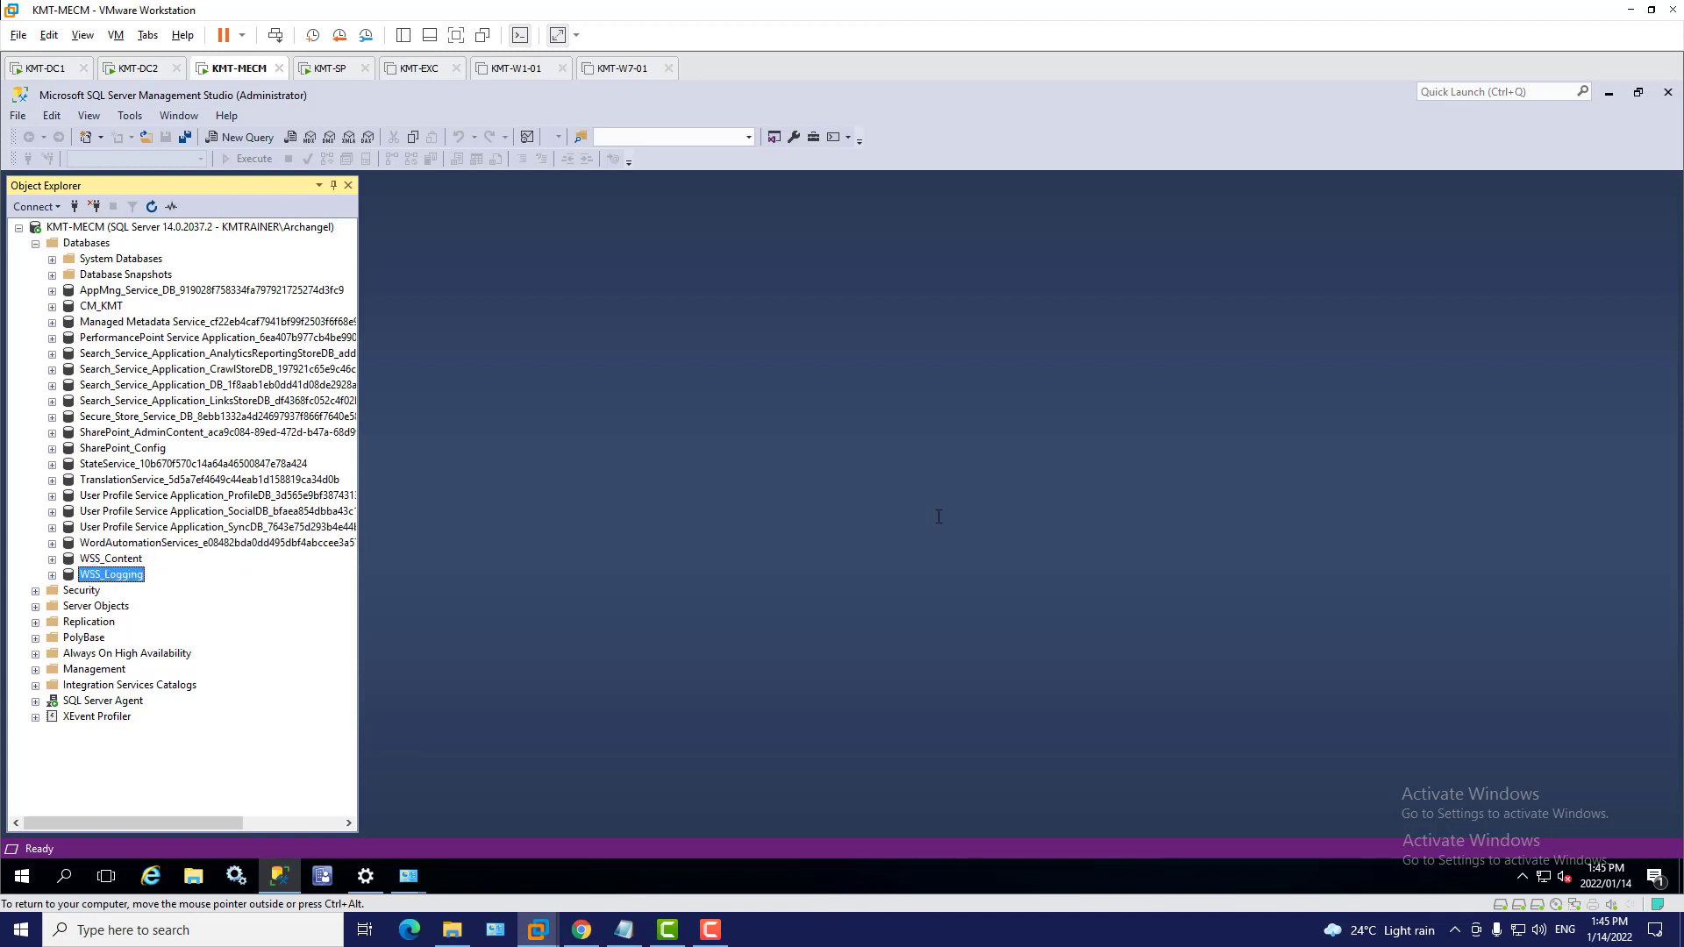
# Return to KMT-SP and title the new site collection "KMTRAINER MAIN"
pyautogui.click(325, 68)
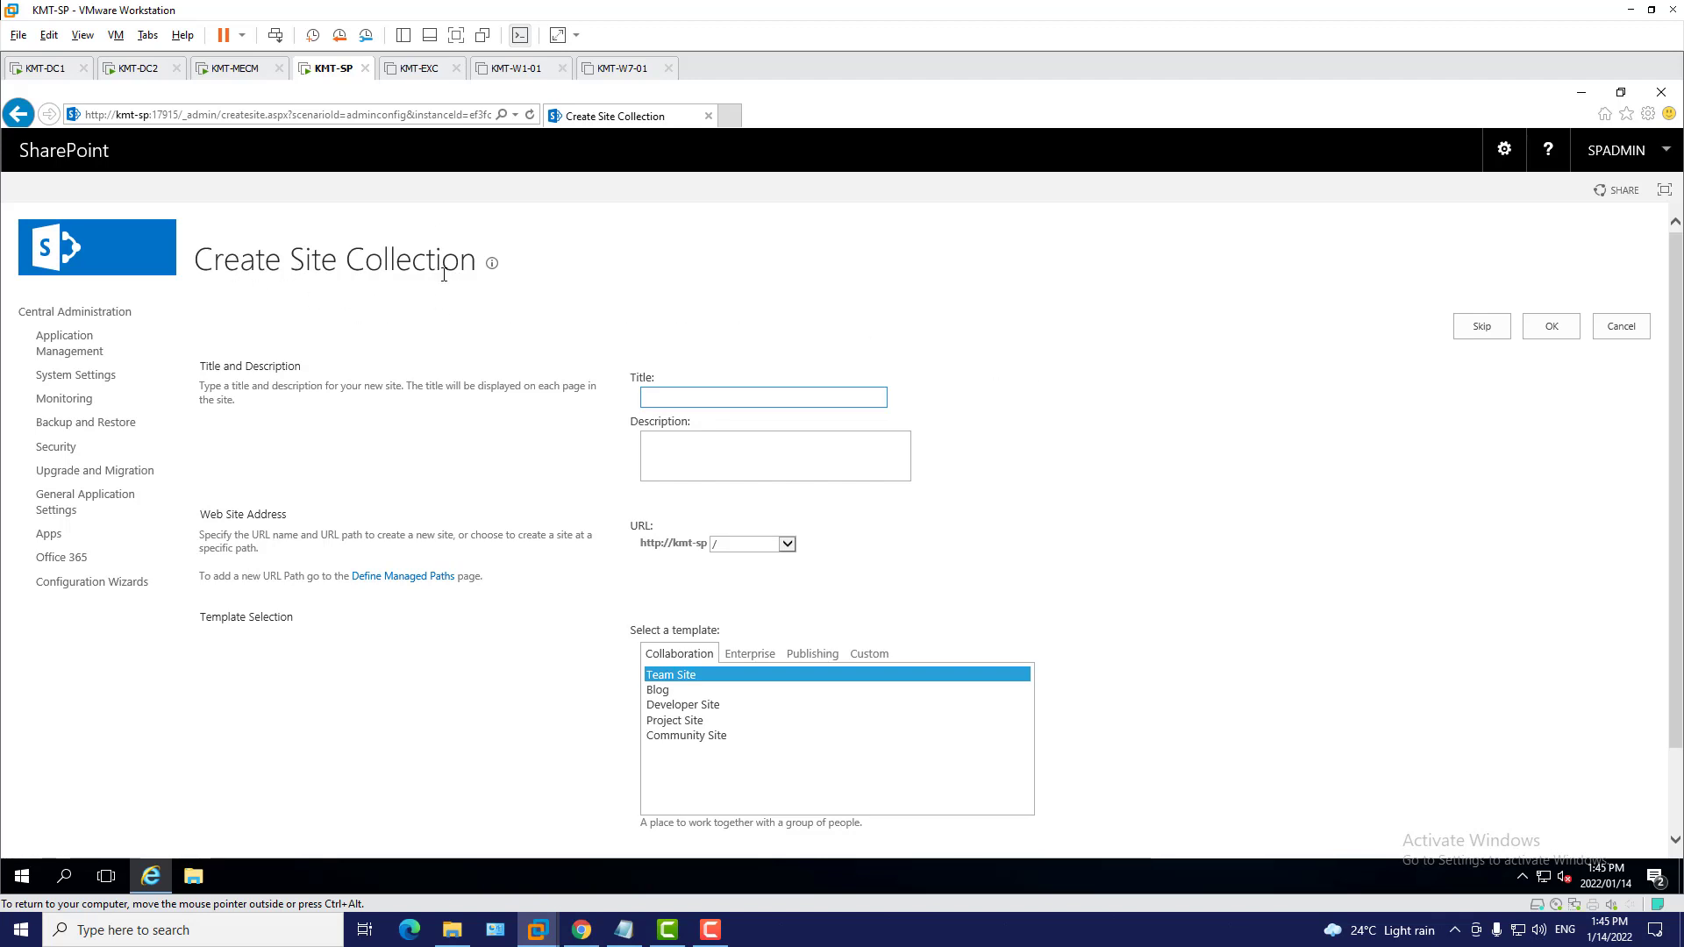
pyautogui.click(713, 401)
pyautogui.write('KMTRAIN')
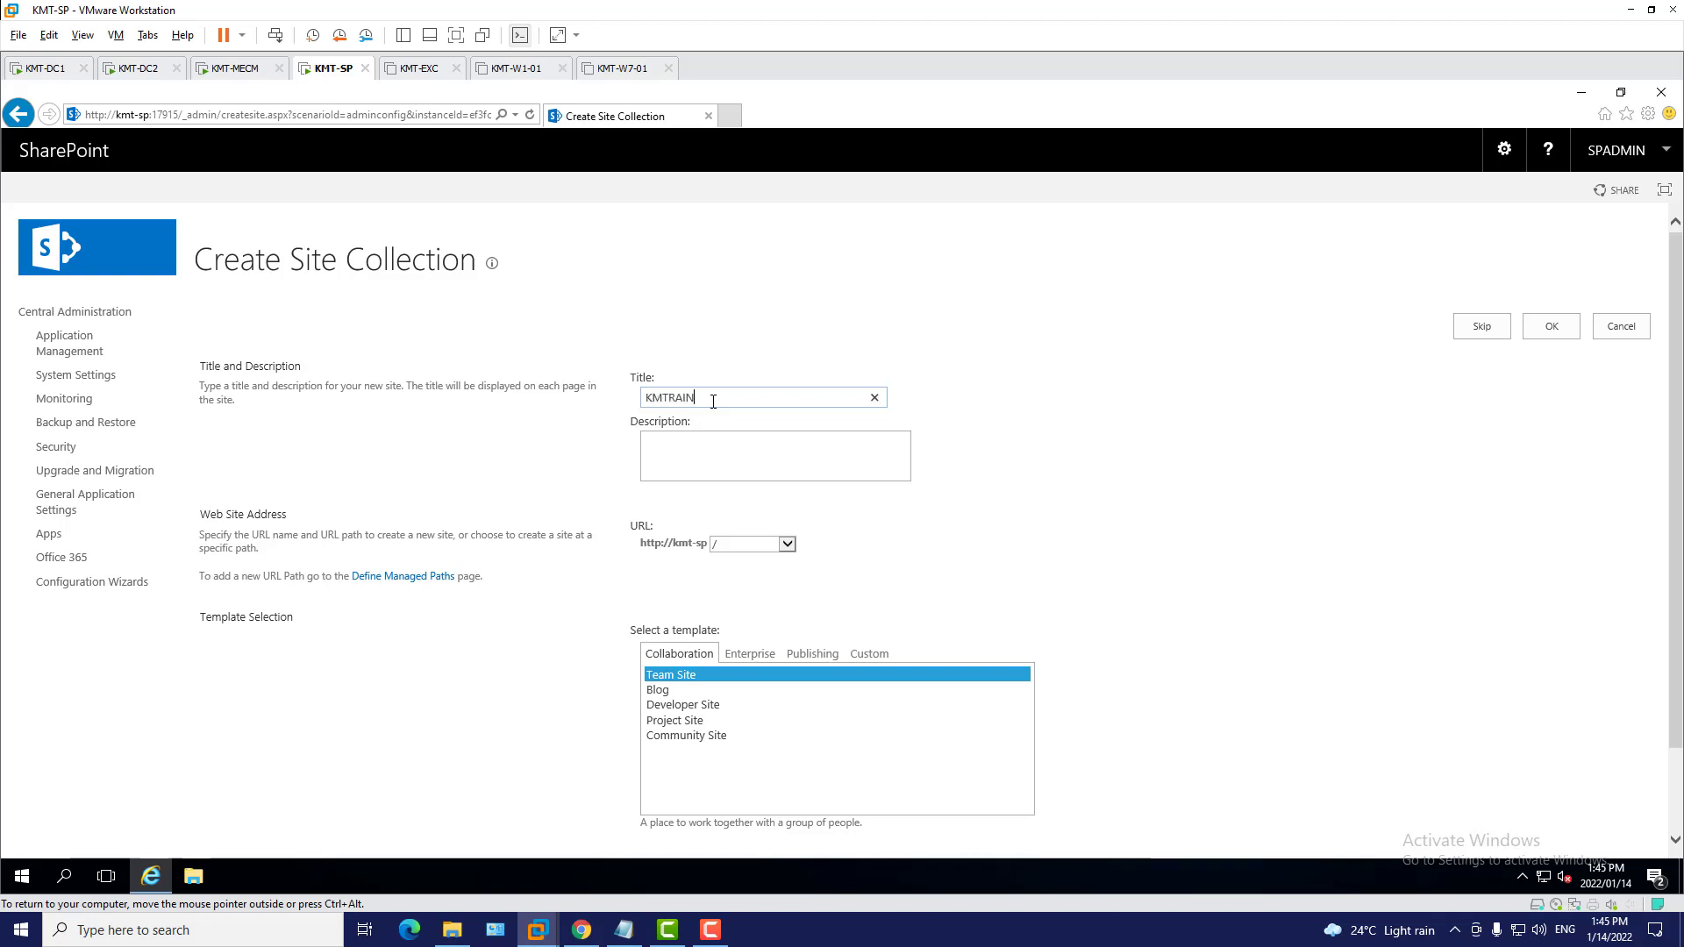
pyautogui.write('ER MAIN')
# Enter the site collection description "This is the main website for KMTrainer Training videos"
pyautogui.click(715, 442)
pyautogui.write('this')
pyautogui.press('BackSpace')
pyautogui.press('BackSpace')
pyautogui.press('BackSpace')
pyautogui.press('BackSpace')
pyautogui.press('BackSpace')
pyautogui.write('Thh')
pyautogui.press('BackSpace')
pyautogui.write('is is the main website for KMtrainer')
pyautogui.press('BackSpace')
pyautogui.press('BackSpace')
pyautogui.press('BackSpace')
pyautogui.press('BackSpace')
pyautogui.press('BackSpace')
pyautogui.press('BackSpace')
pyautogui.press('BackSpace')
pyautogui.write('Trainer Training')
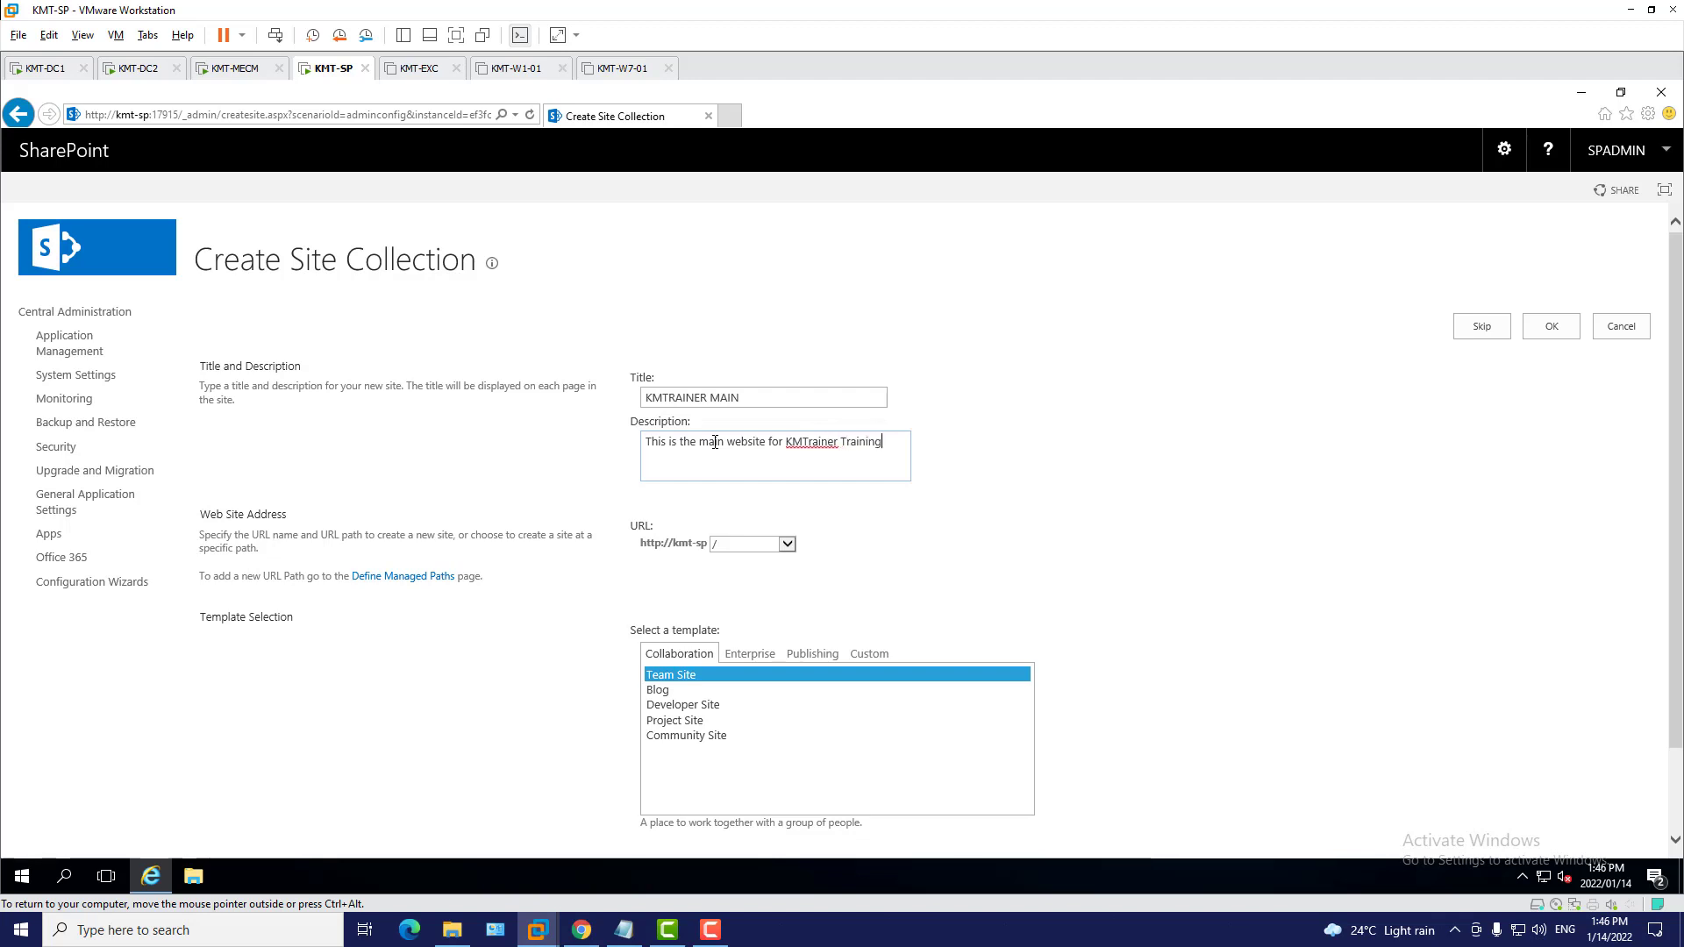
pyautogui.write(' videos')
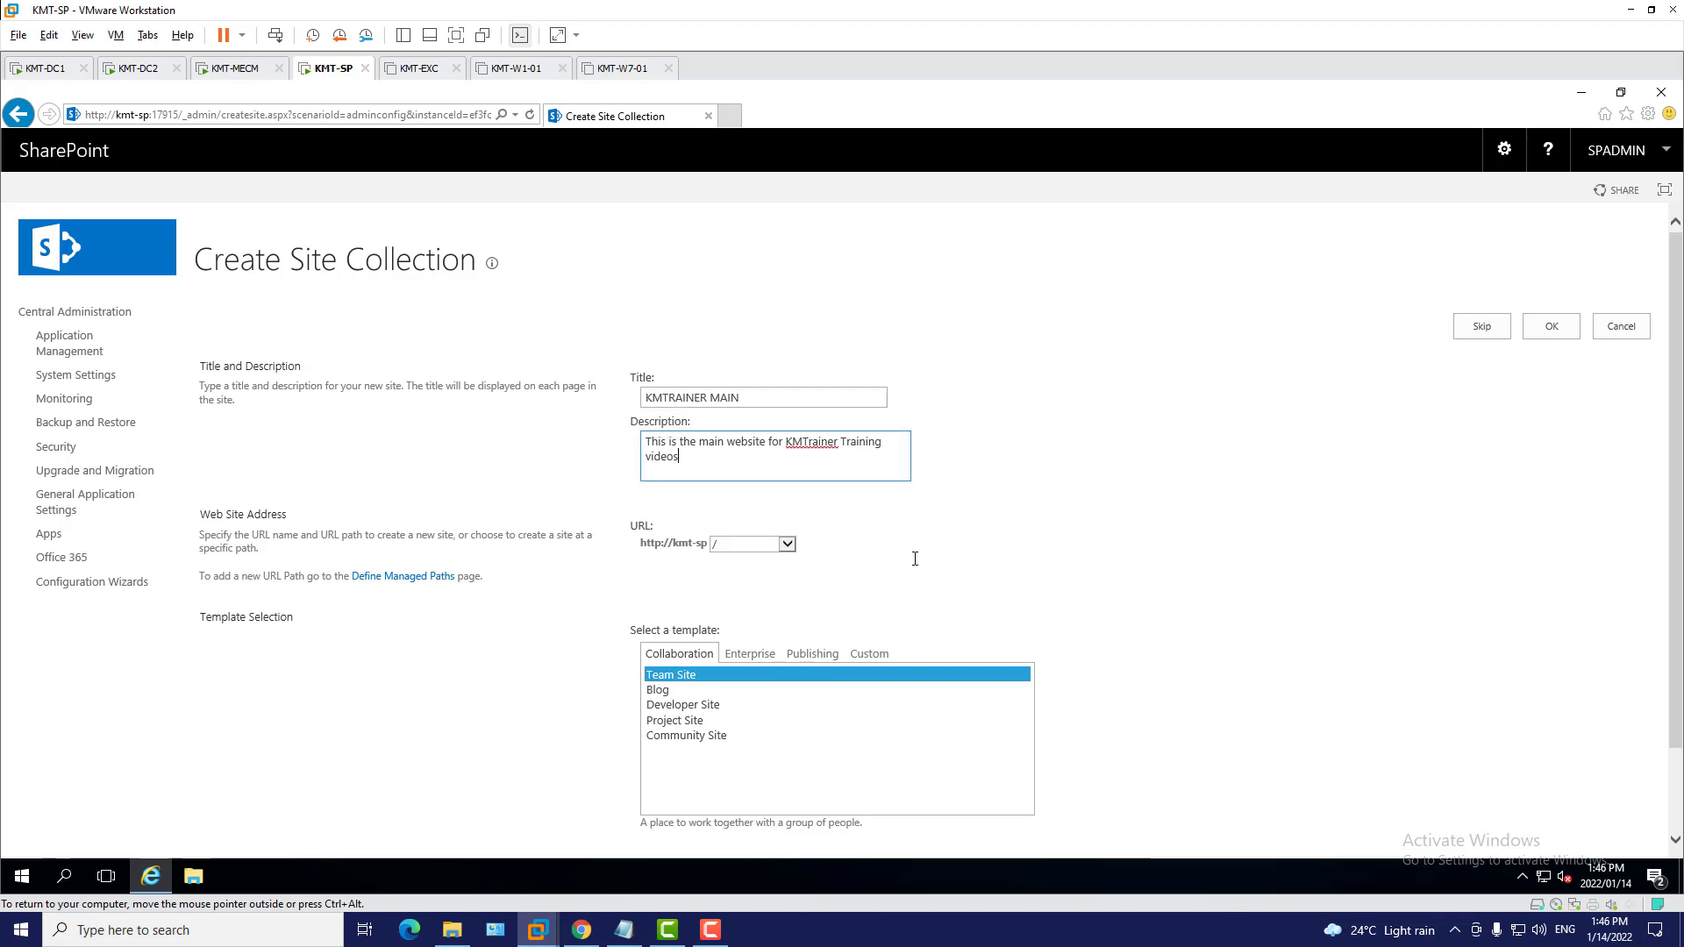
# Set the site URL to /sites/ with the name MAIN, create the site collection from the Team Site template, and accept AutoComplete for web forms
pyautogui.click(787, 544)
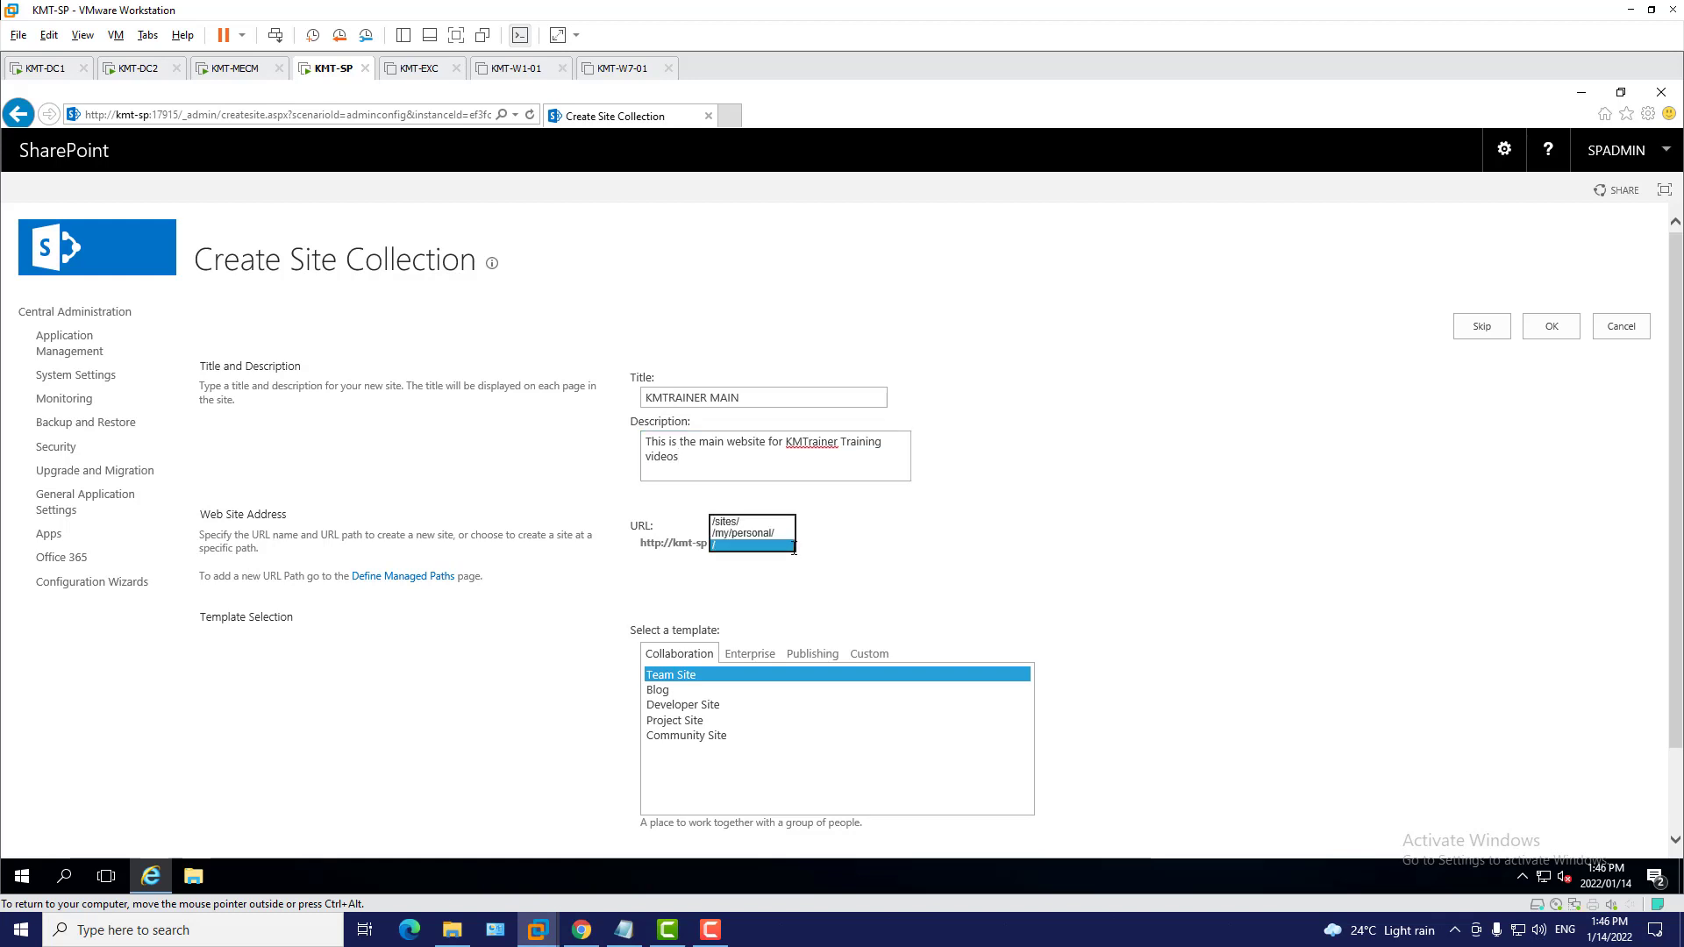
pyautogui.click(744, 519)
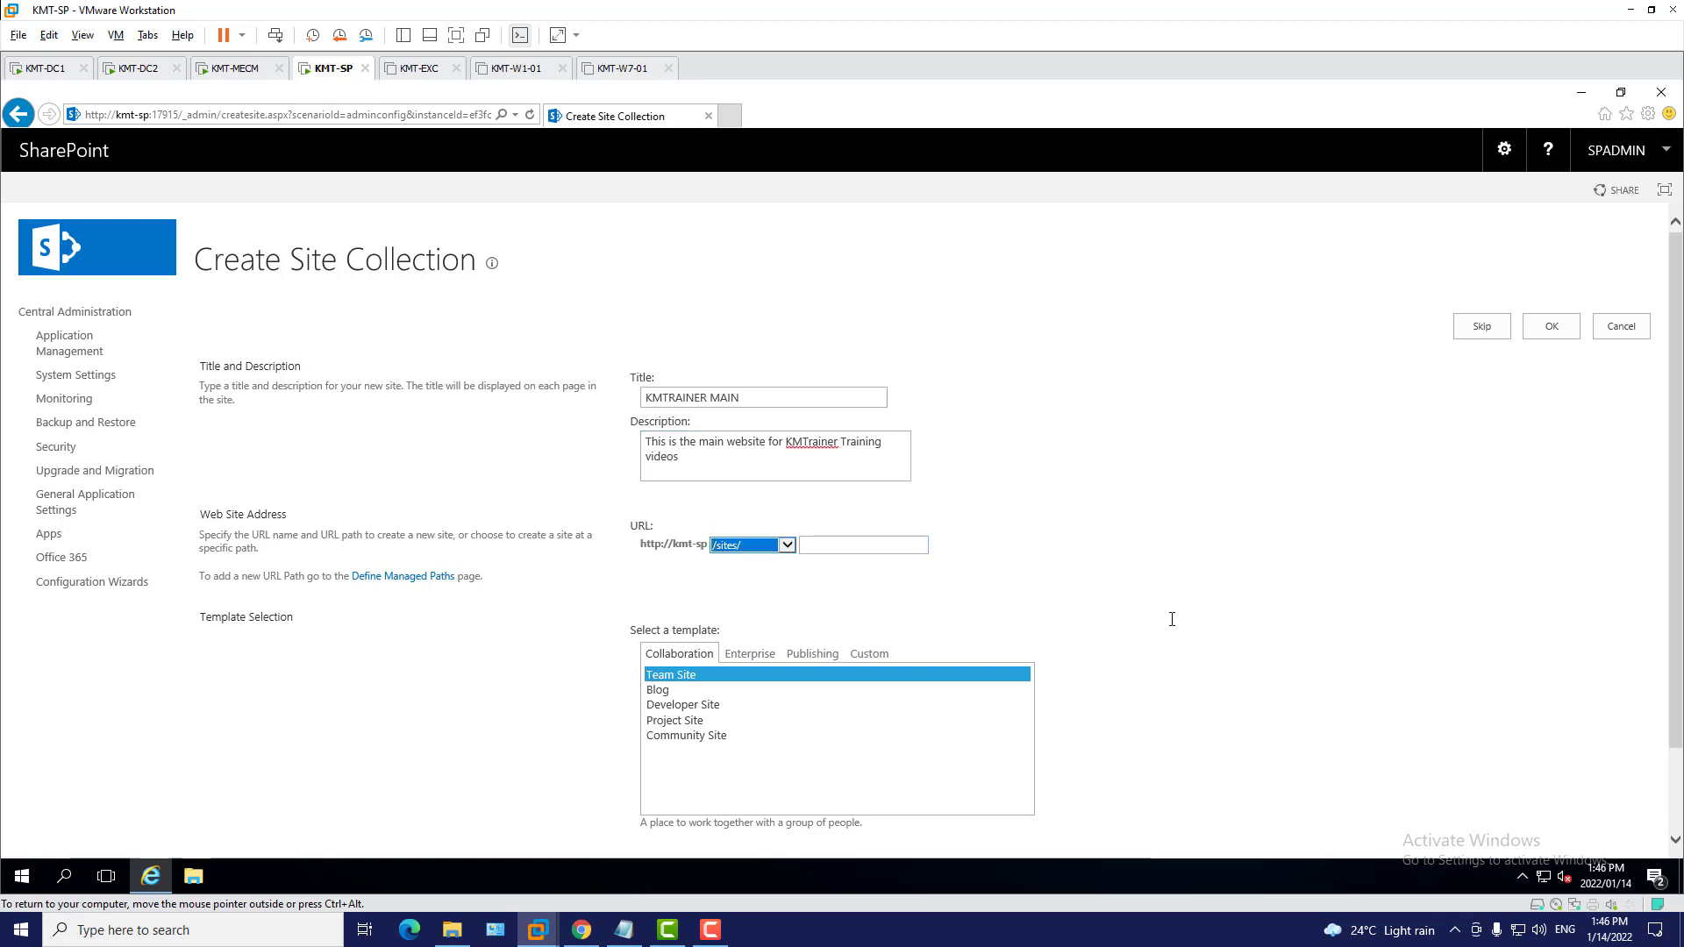
pyautogui.scroll(-2, 1172, 619)
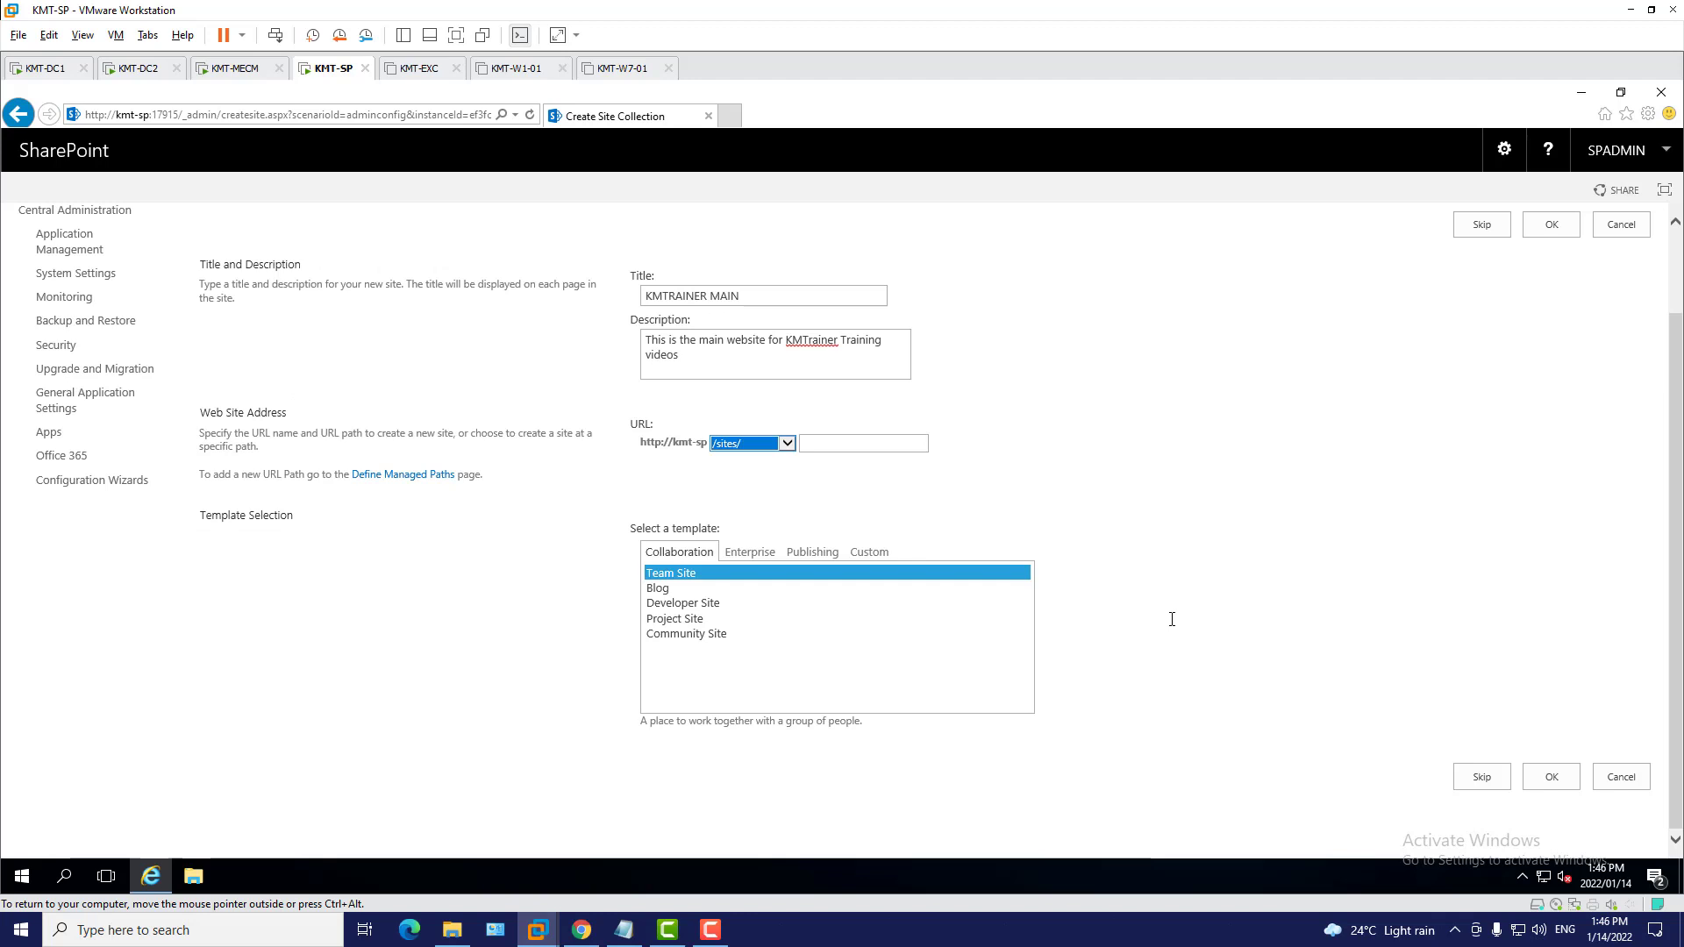
pyautogui.scroll(2, 1172, 619)
pyautogui.scroll(-2, 1170, 617)
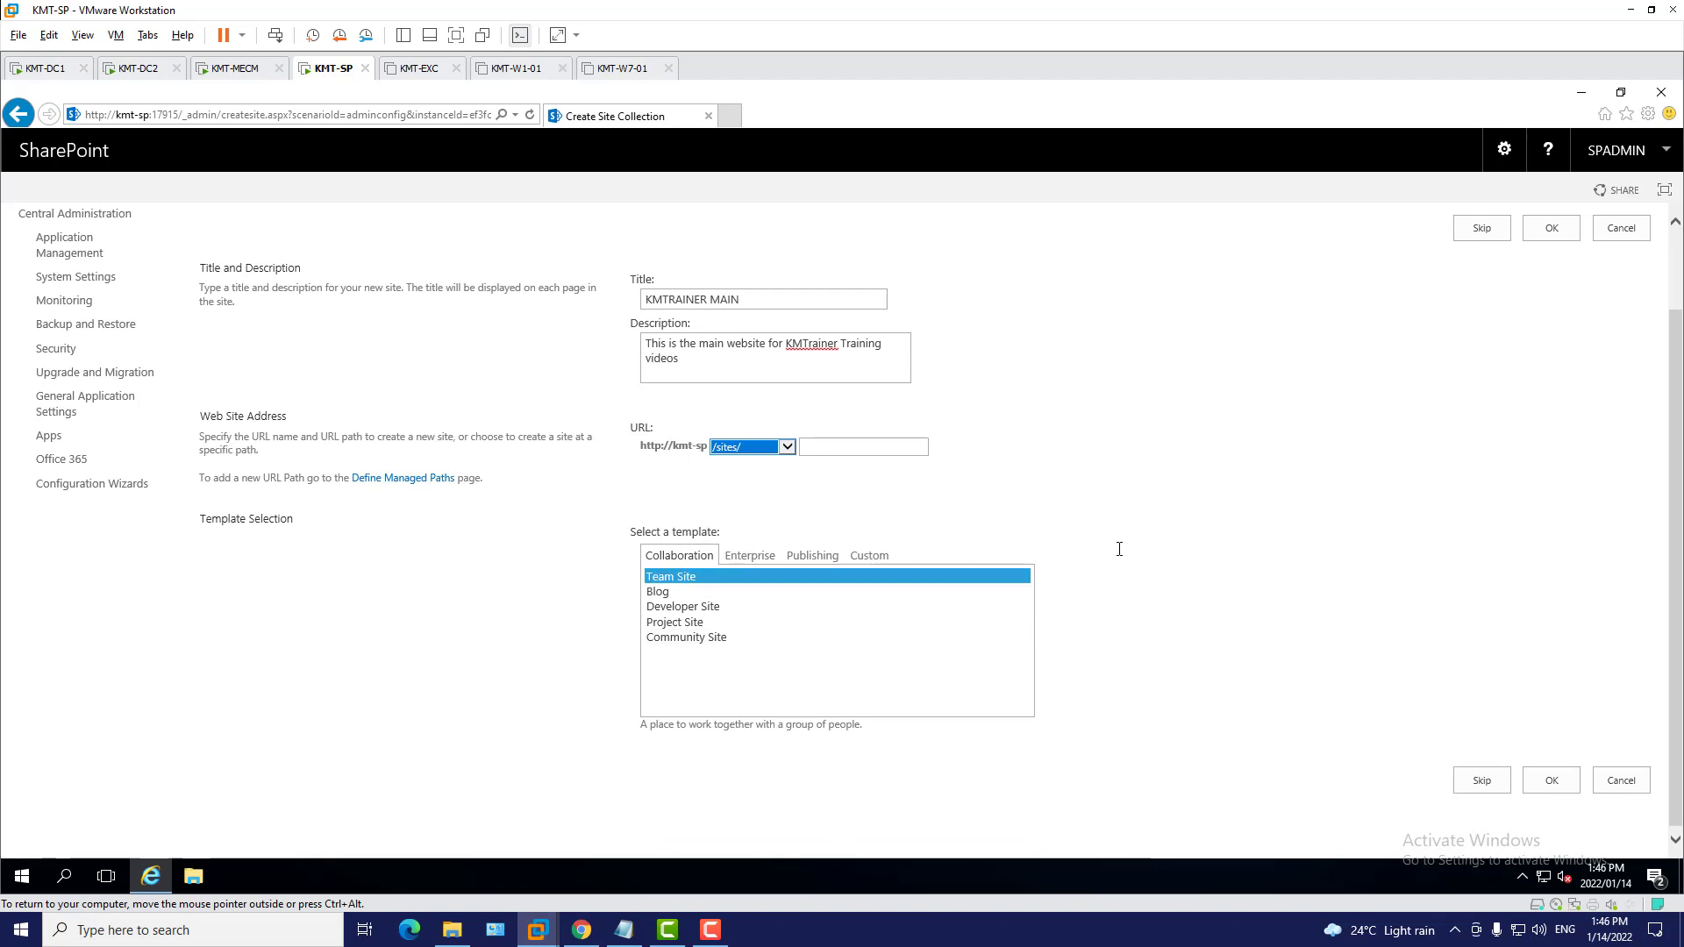
pyautogui.click(818, 450)
pyautogui.click(787, 448)
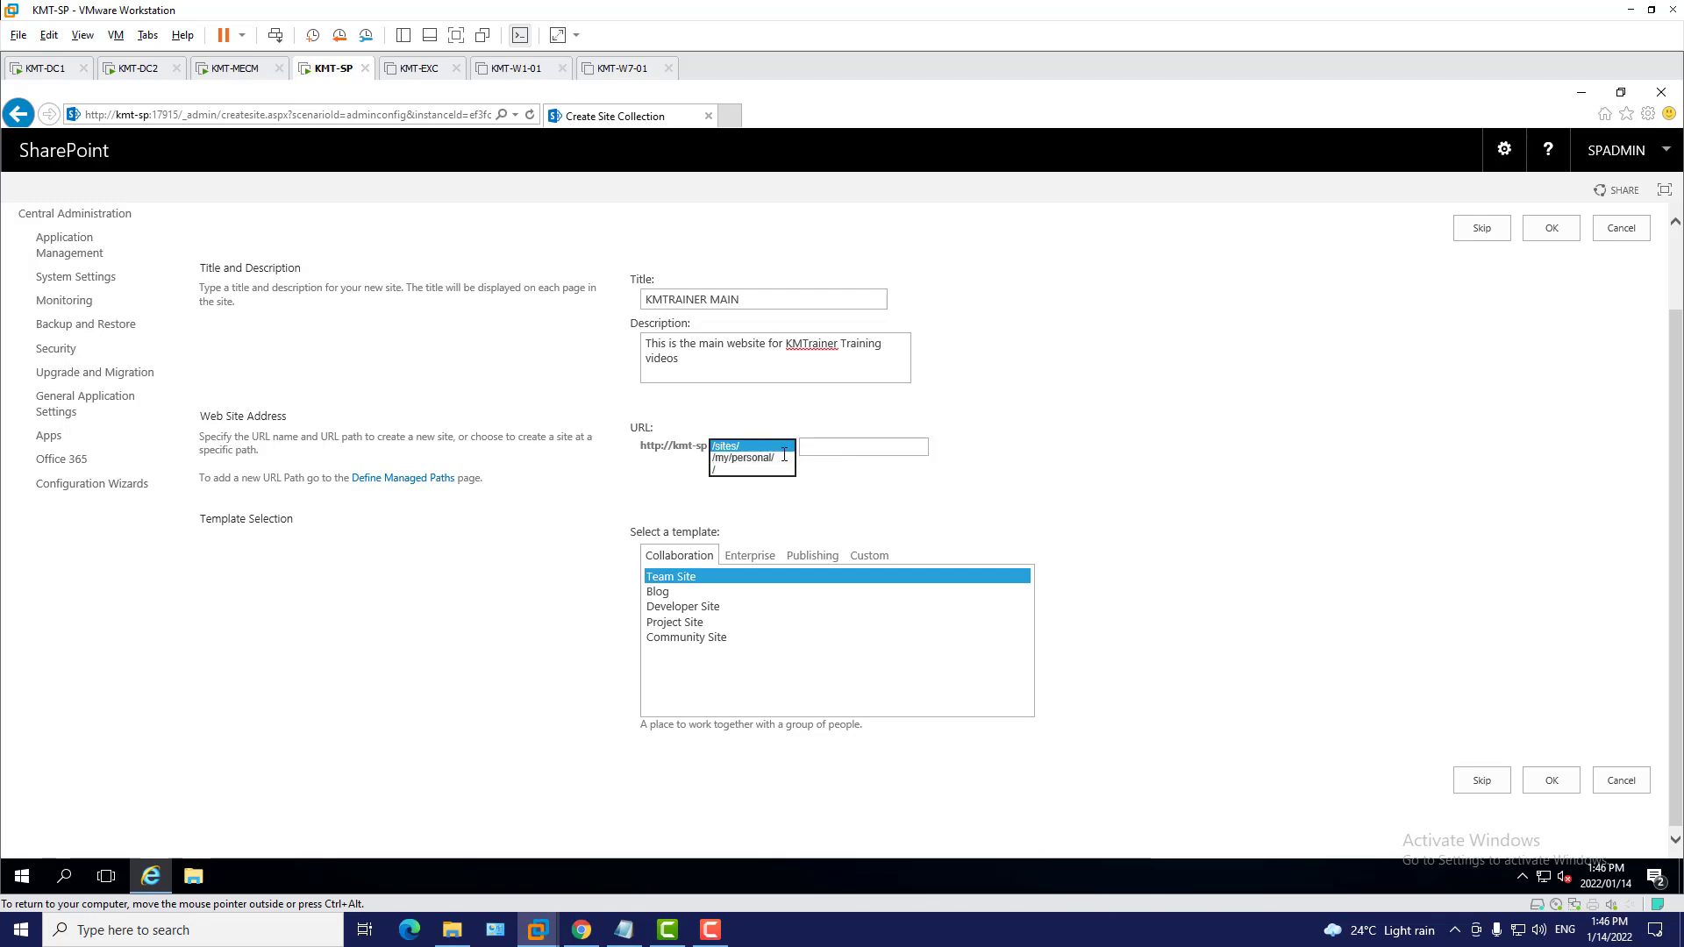
pyautogui.click(845, 451)
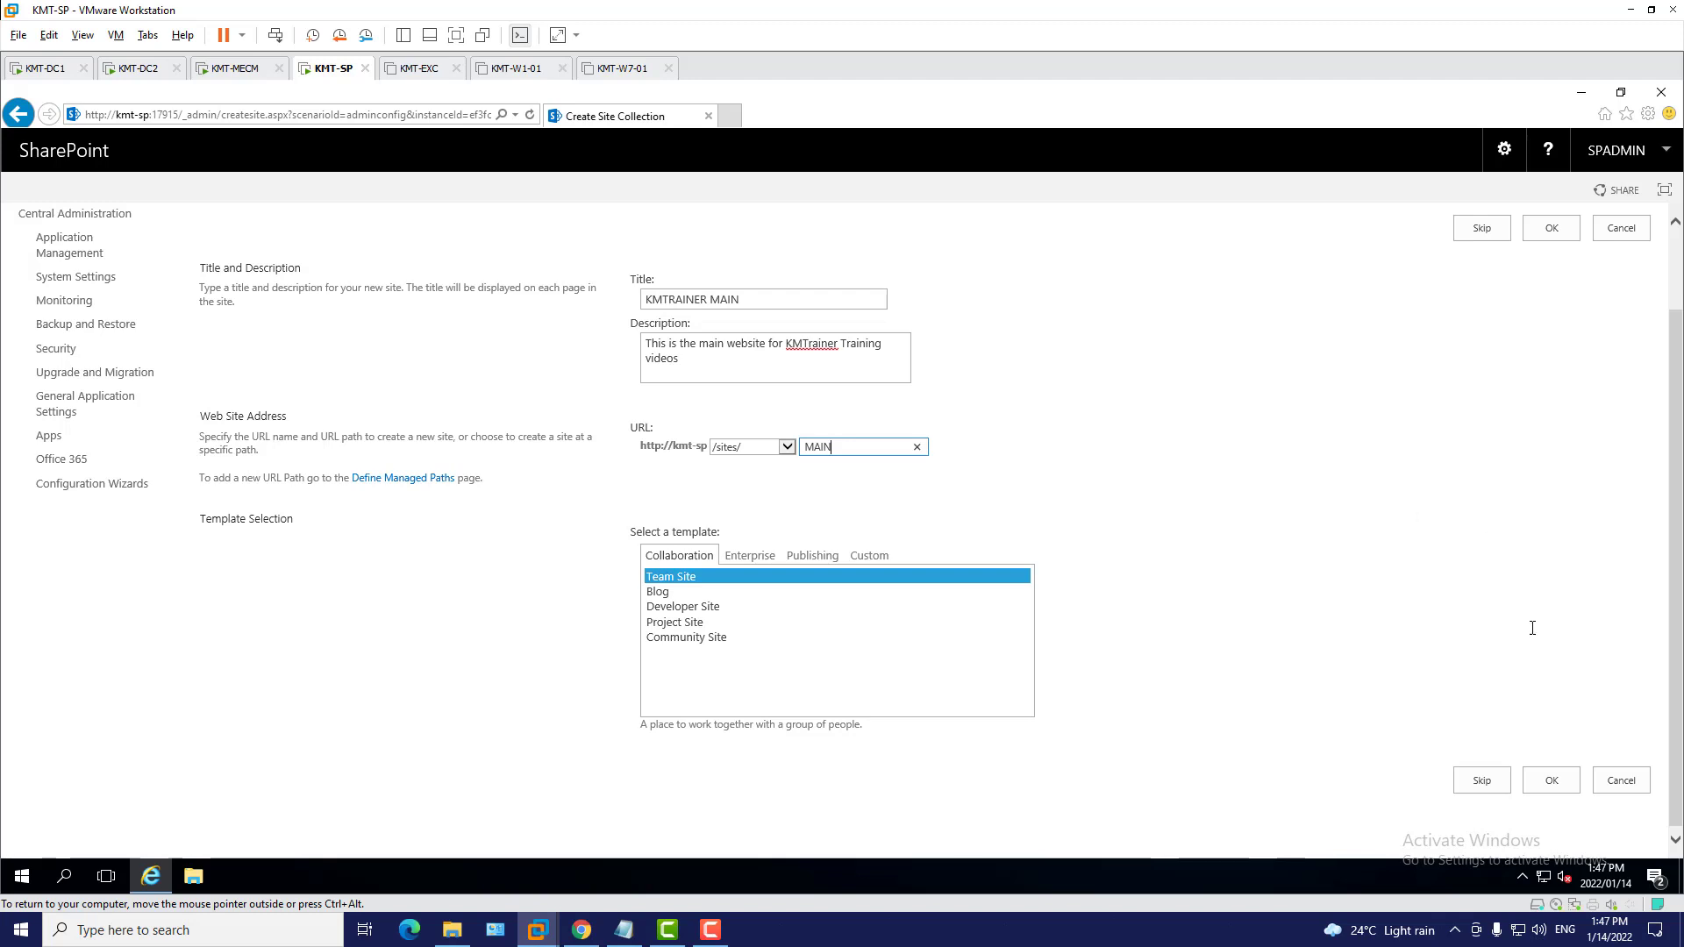
pyautogui.click(1552, 781)
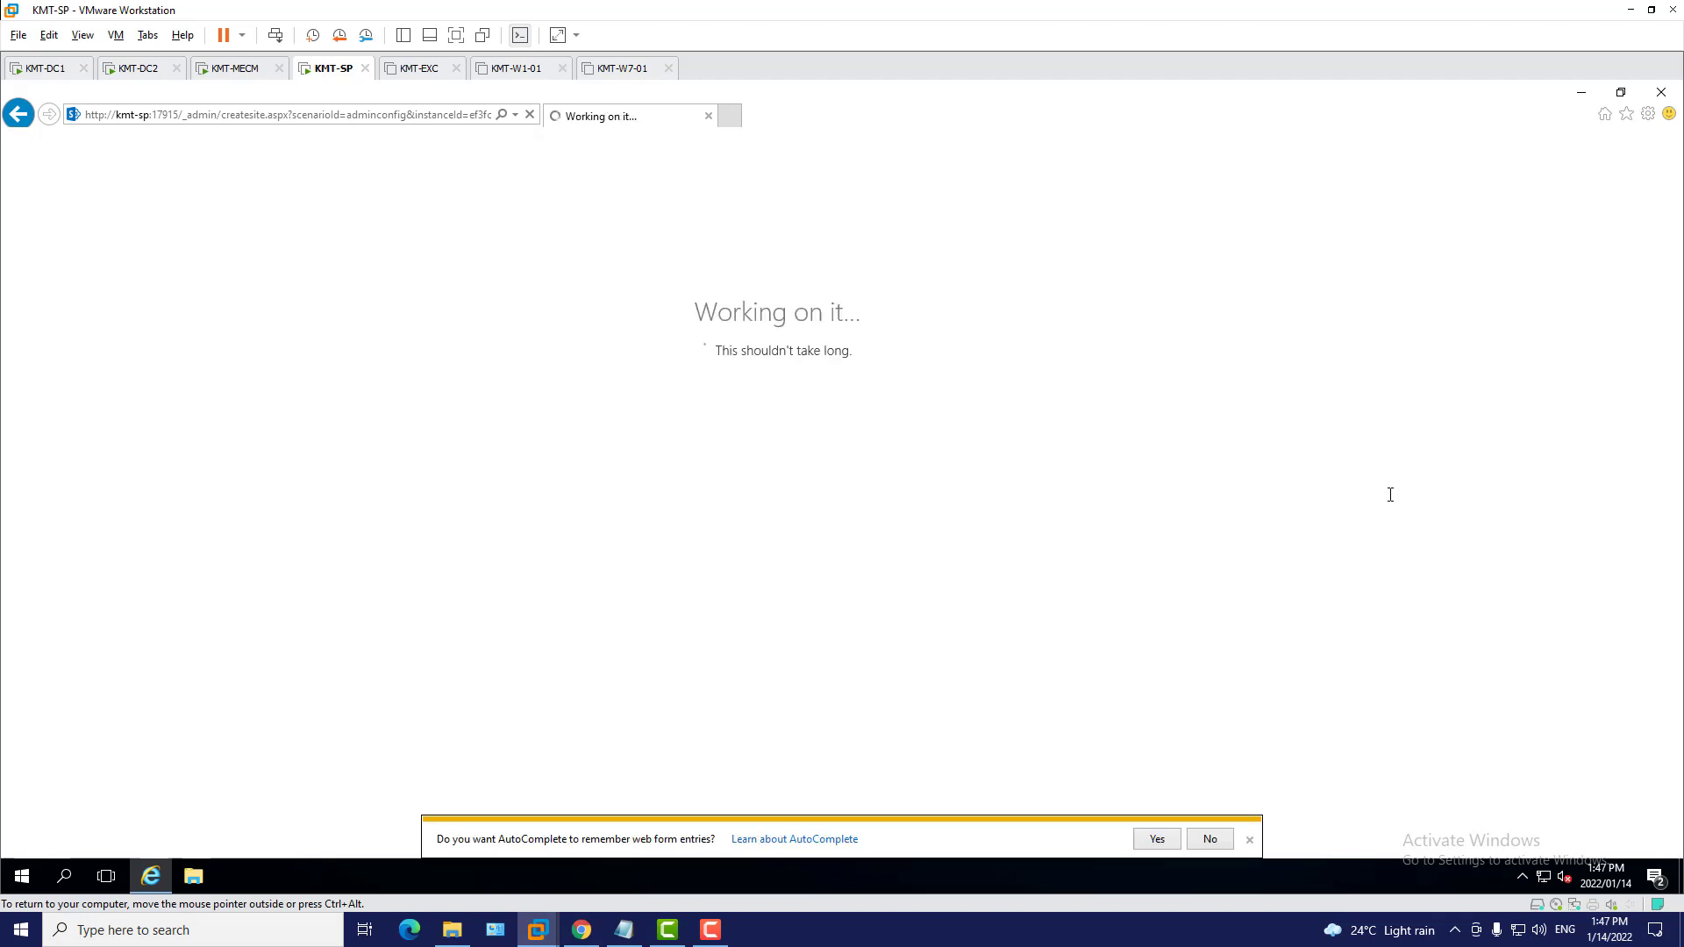
pyautogui.click(1151, 838)
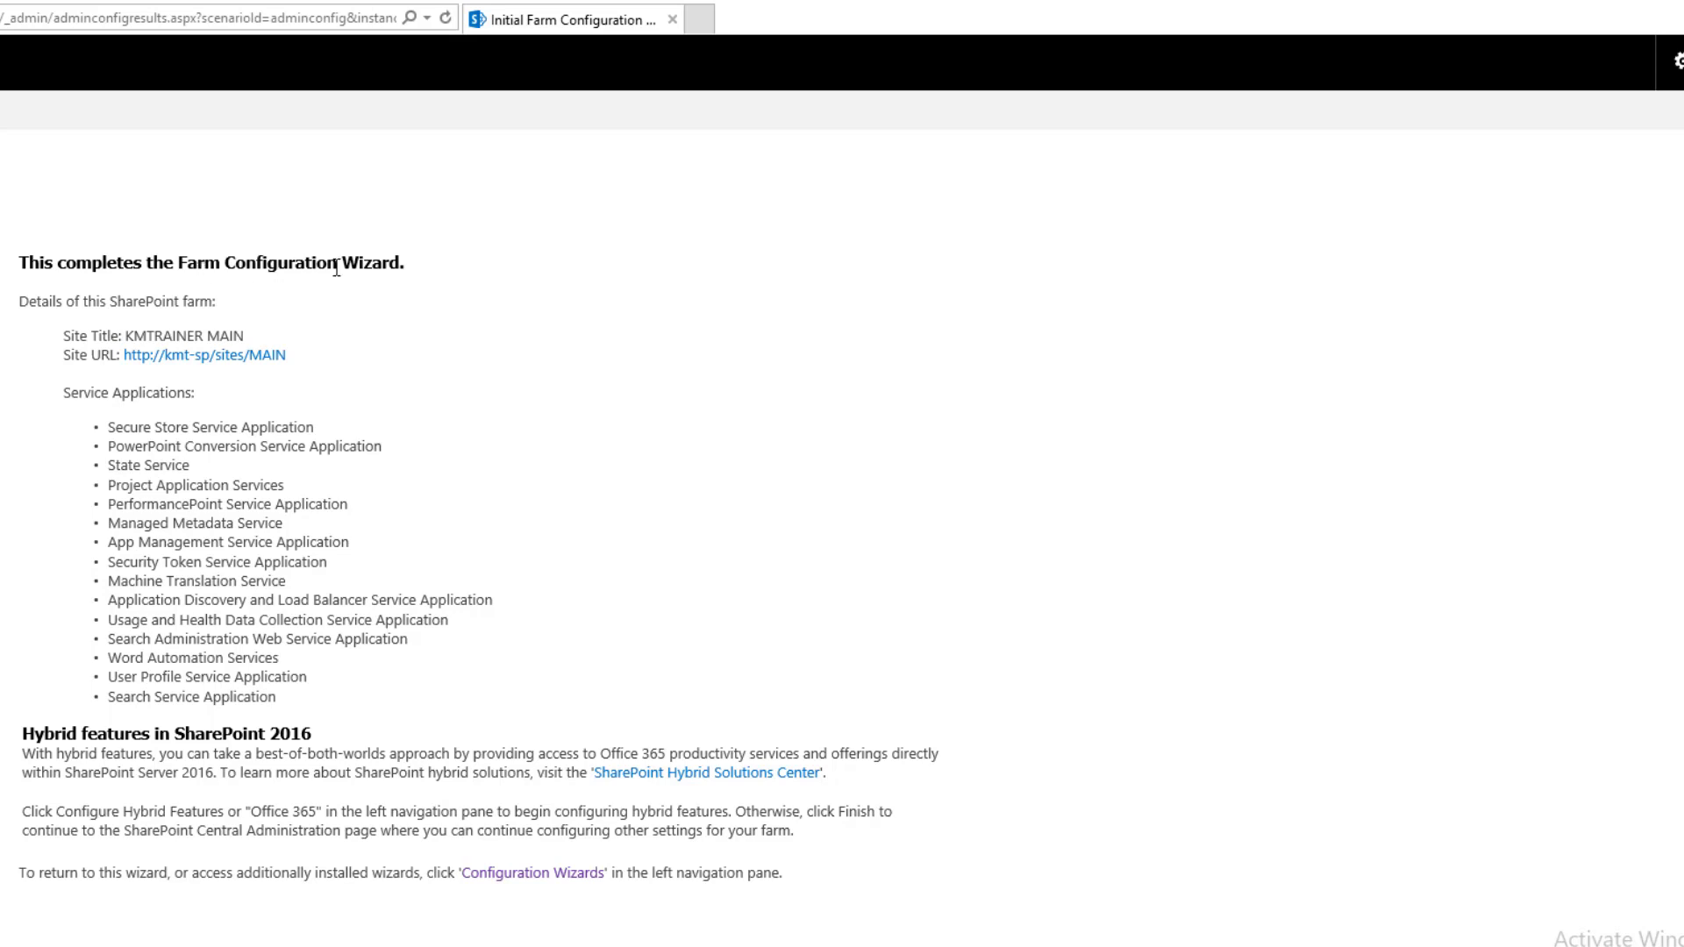
pyautogui.moveTo(400, 264); pyautogui.dragTo(31, 265)
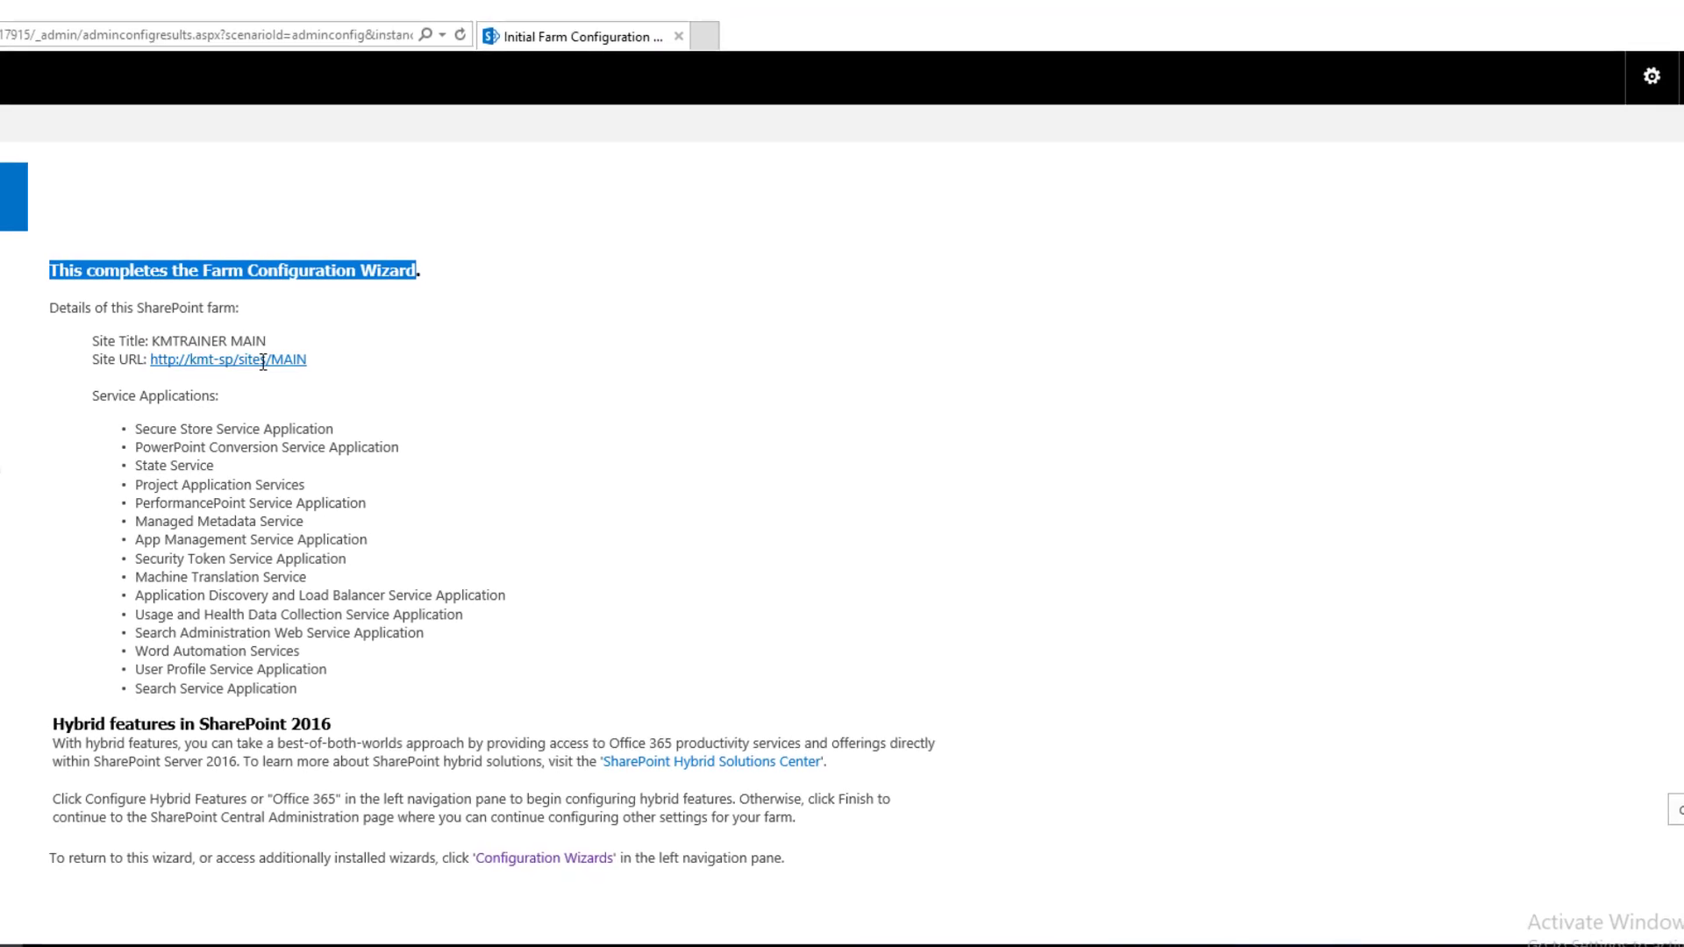
pyautogui.click(263, 361)
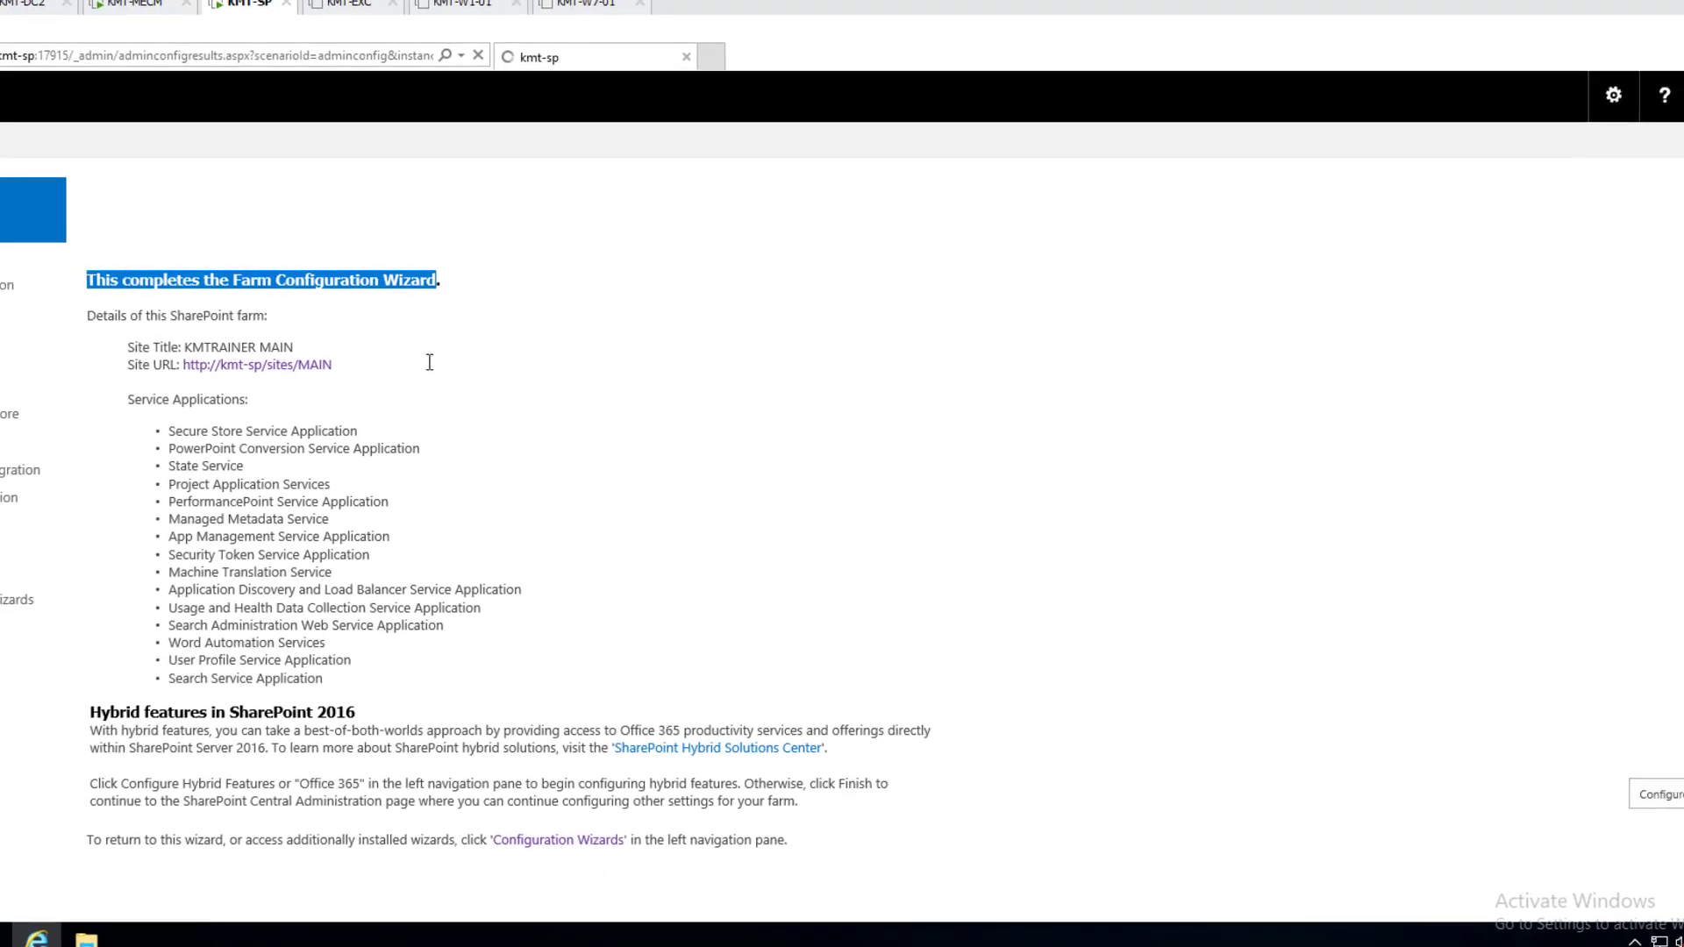
pyautogui.moveTo(389, 364); pyautogui.dragTo(248, 365)
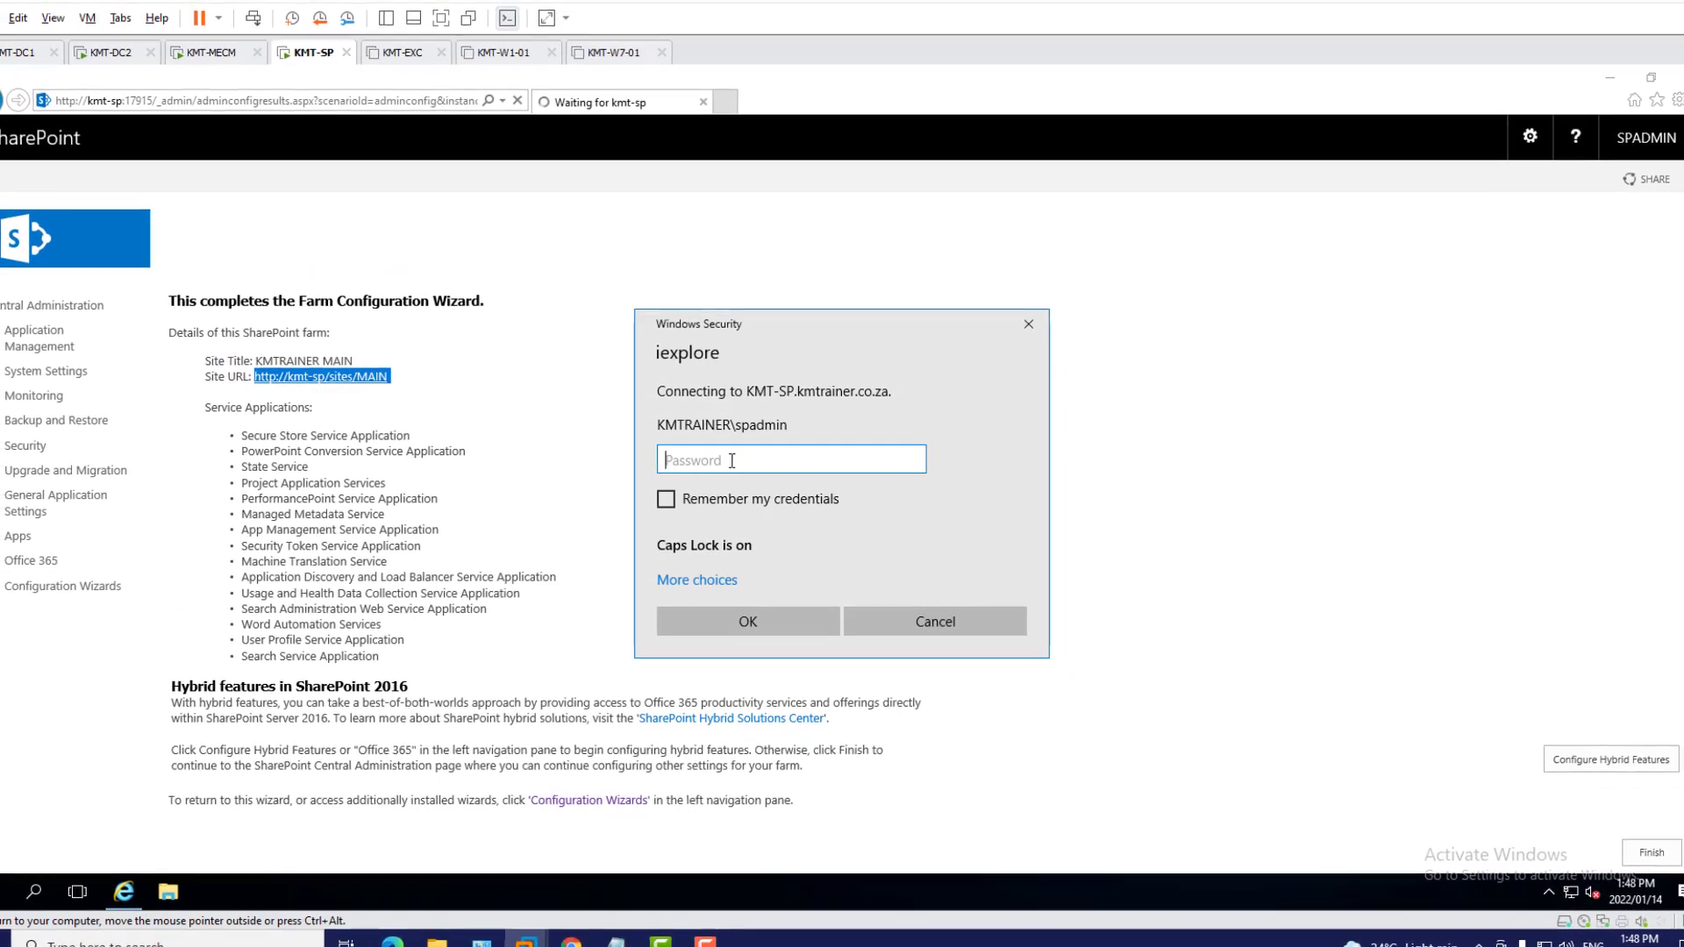
pyautogui.write('***')
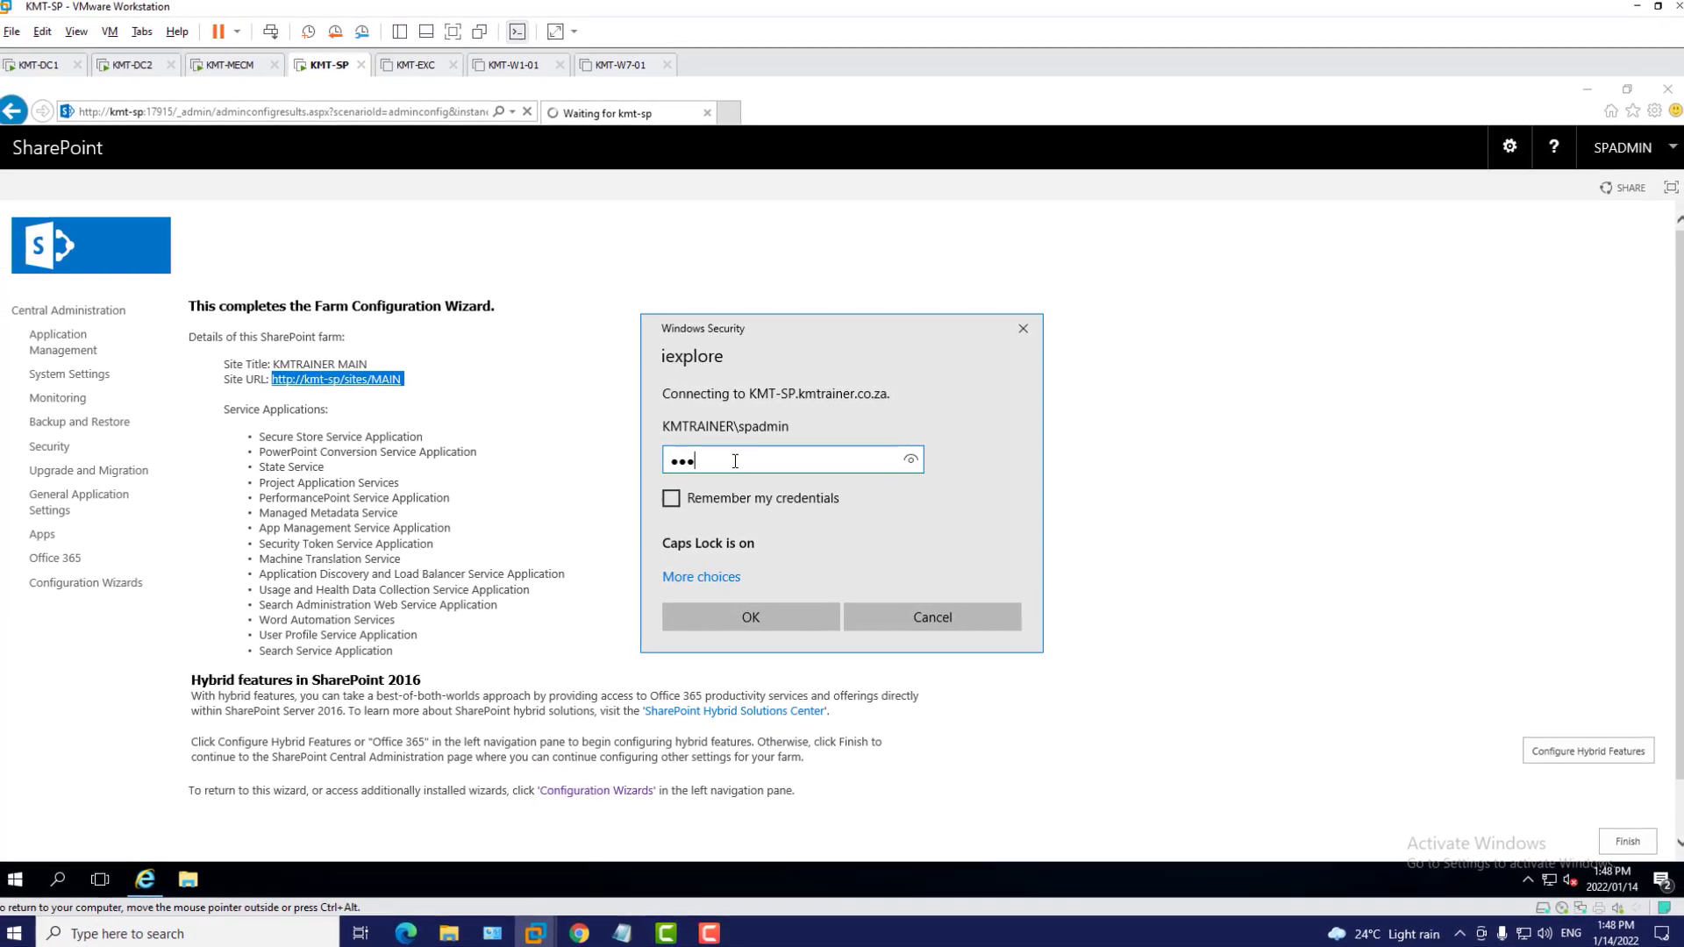
pyautogui.write('******')
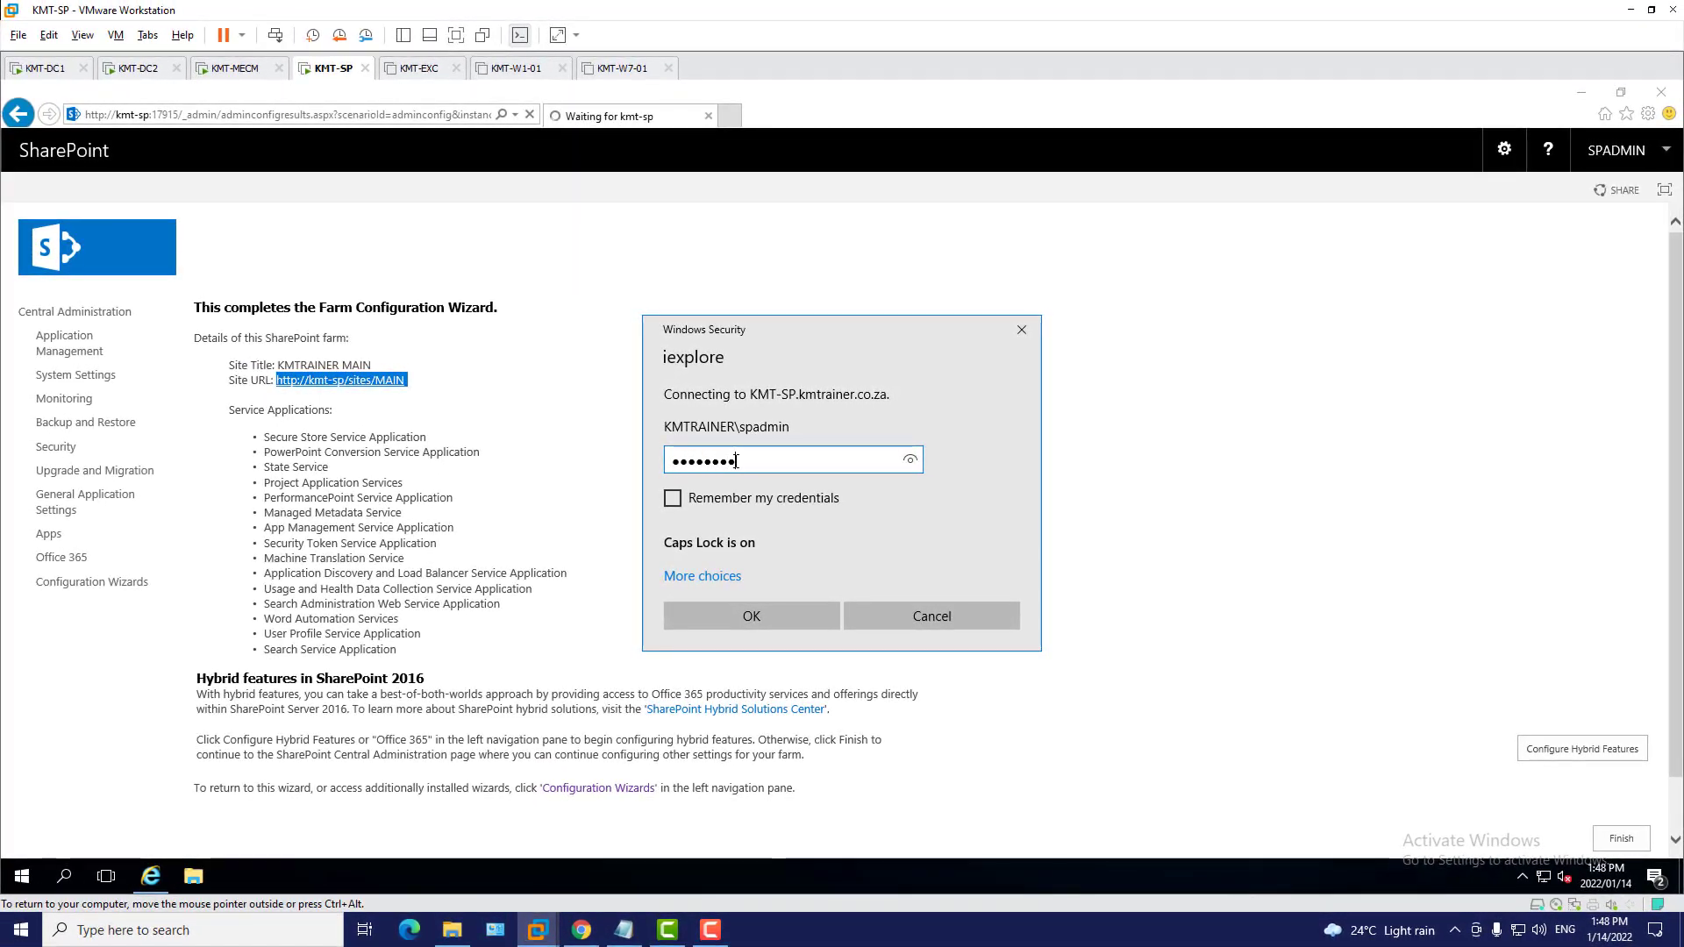
pyautogui.press('Return')
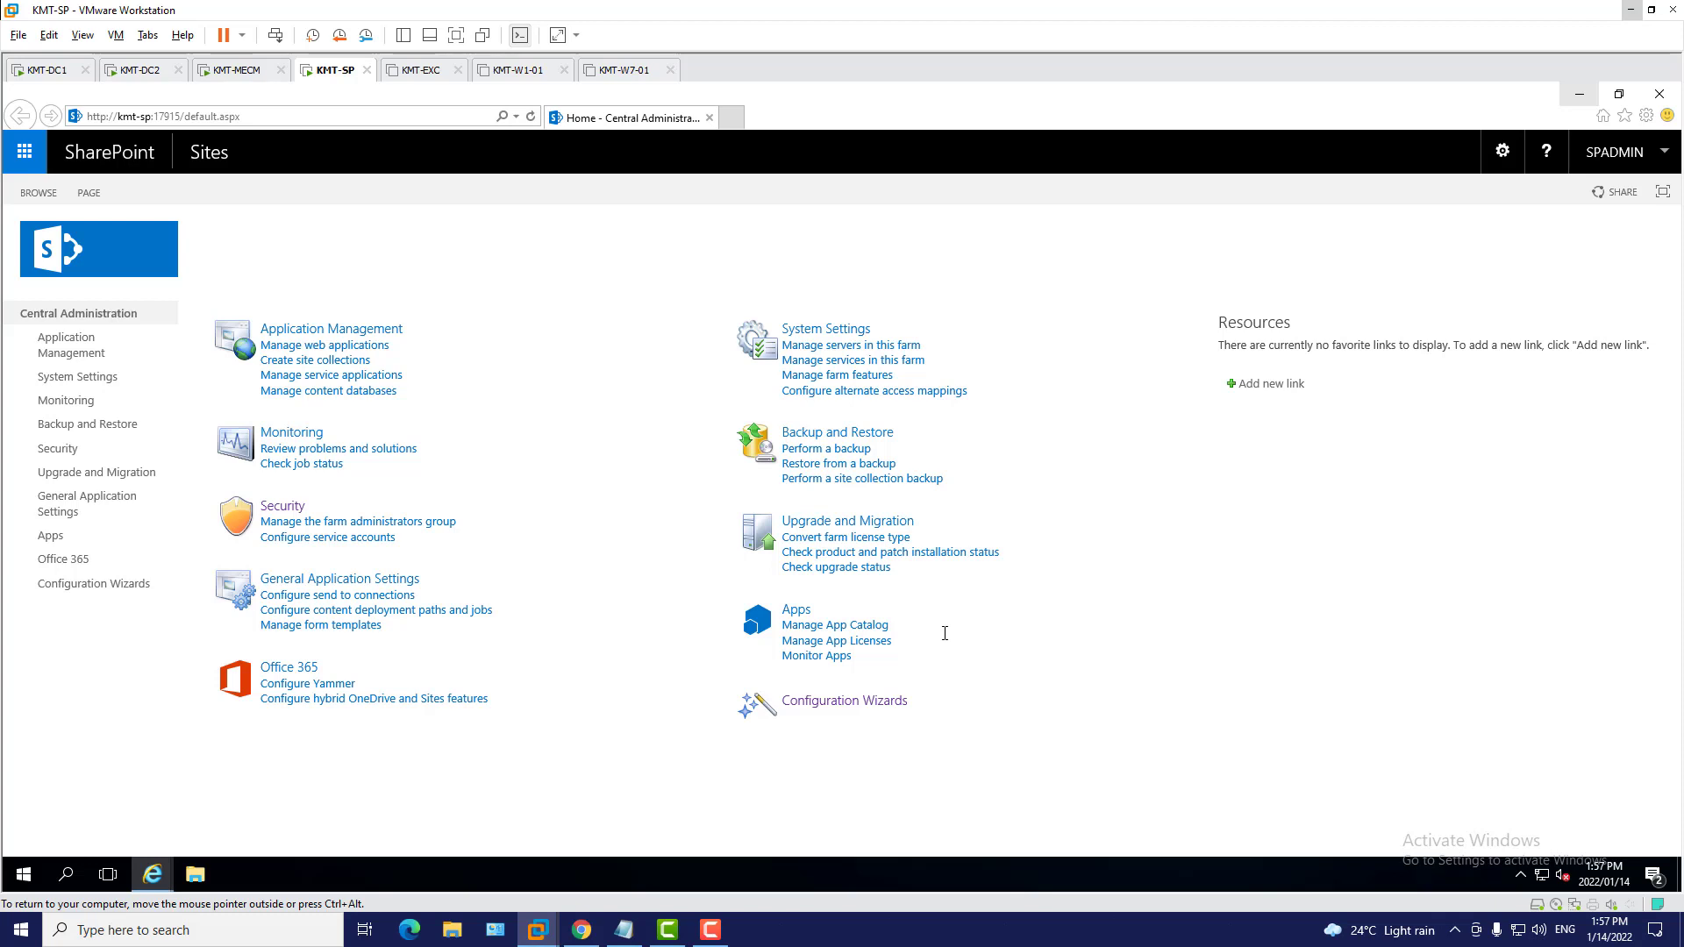
# Switch from Central Administration to the browser window showing the KMTRAINER MAIN site home page
pyautogui.moveTo(153, 875)
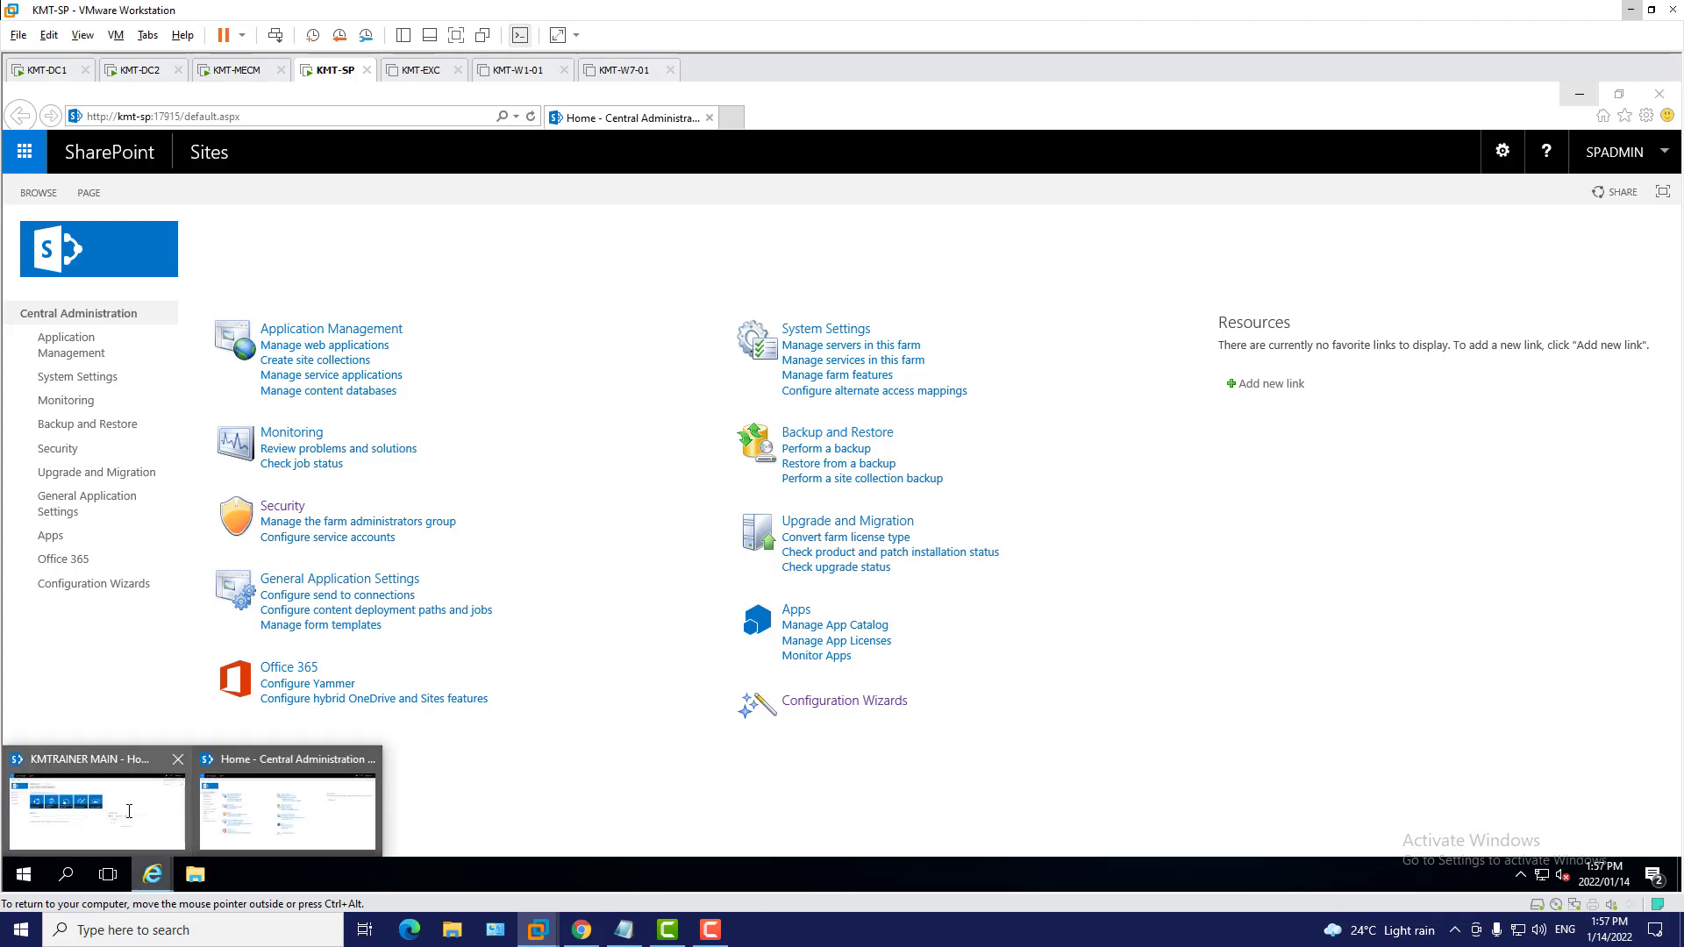
pyautogui.click(129, 811)
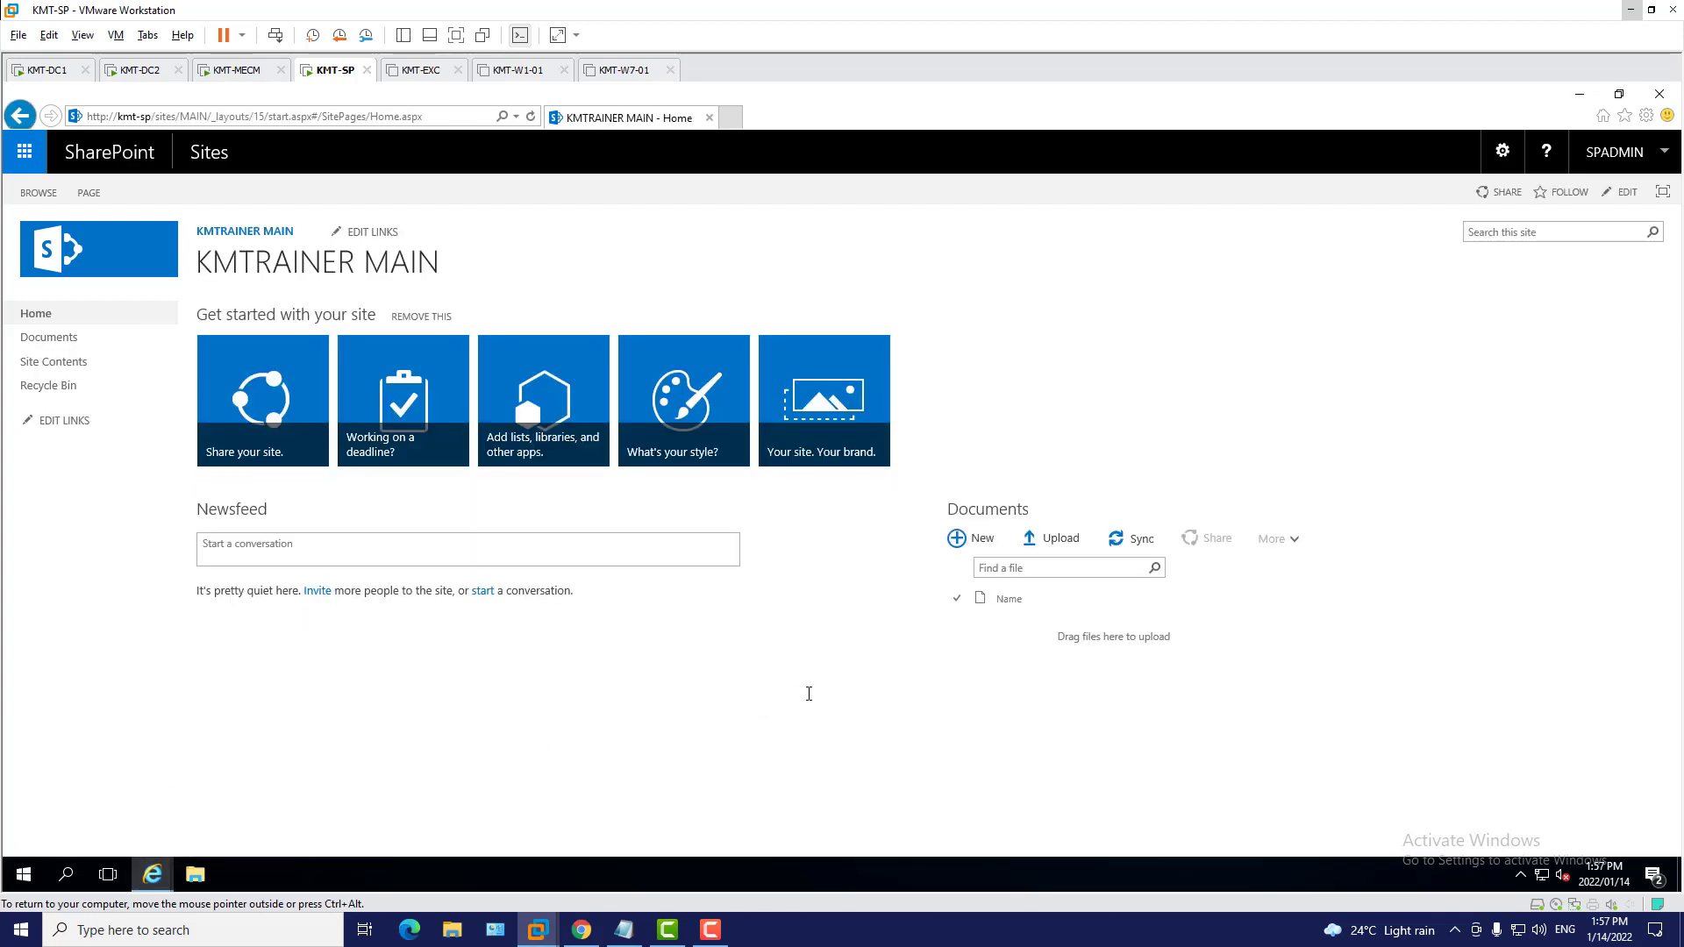